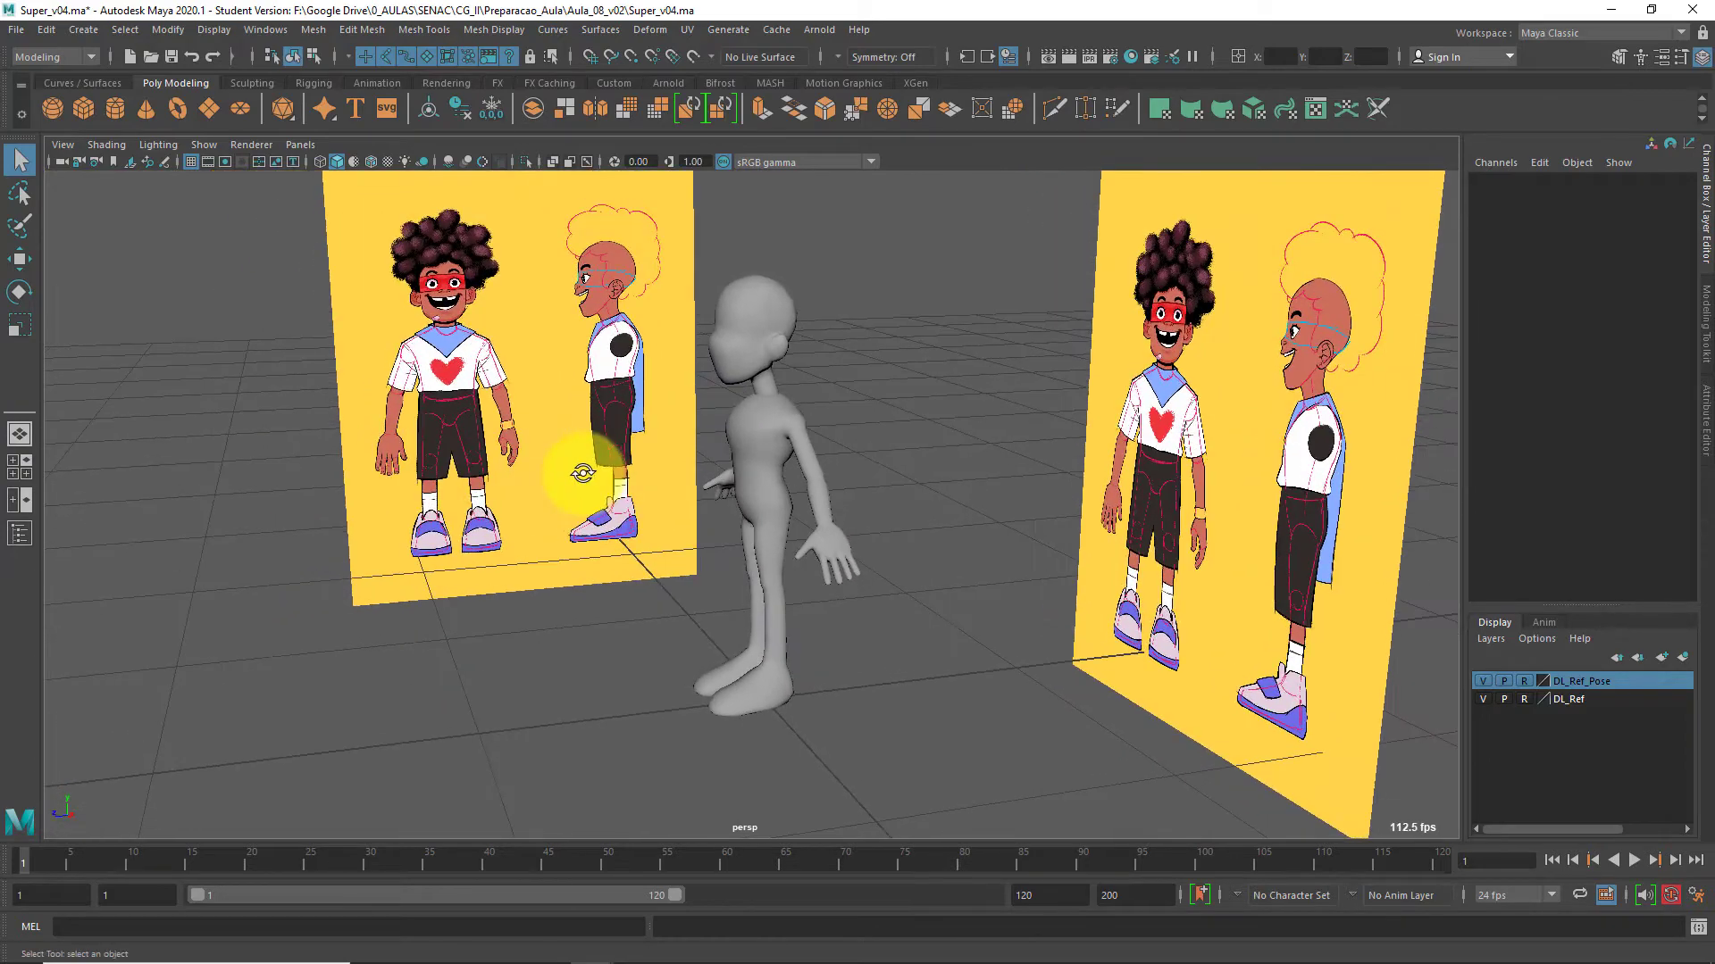
Create a polygon sphere for the character's eye after comparing the head mesh with the side reference
key("space")
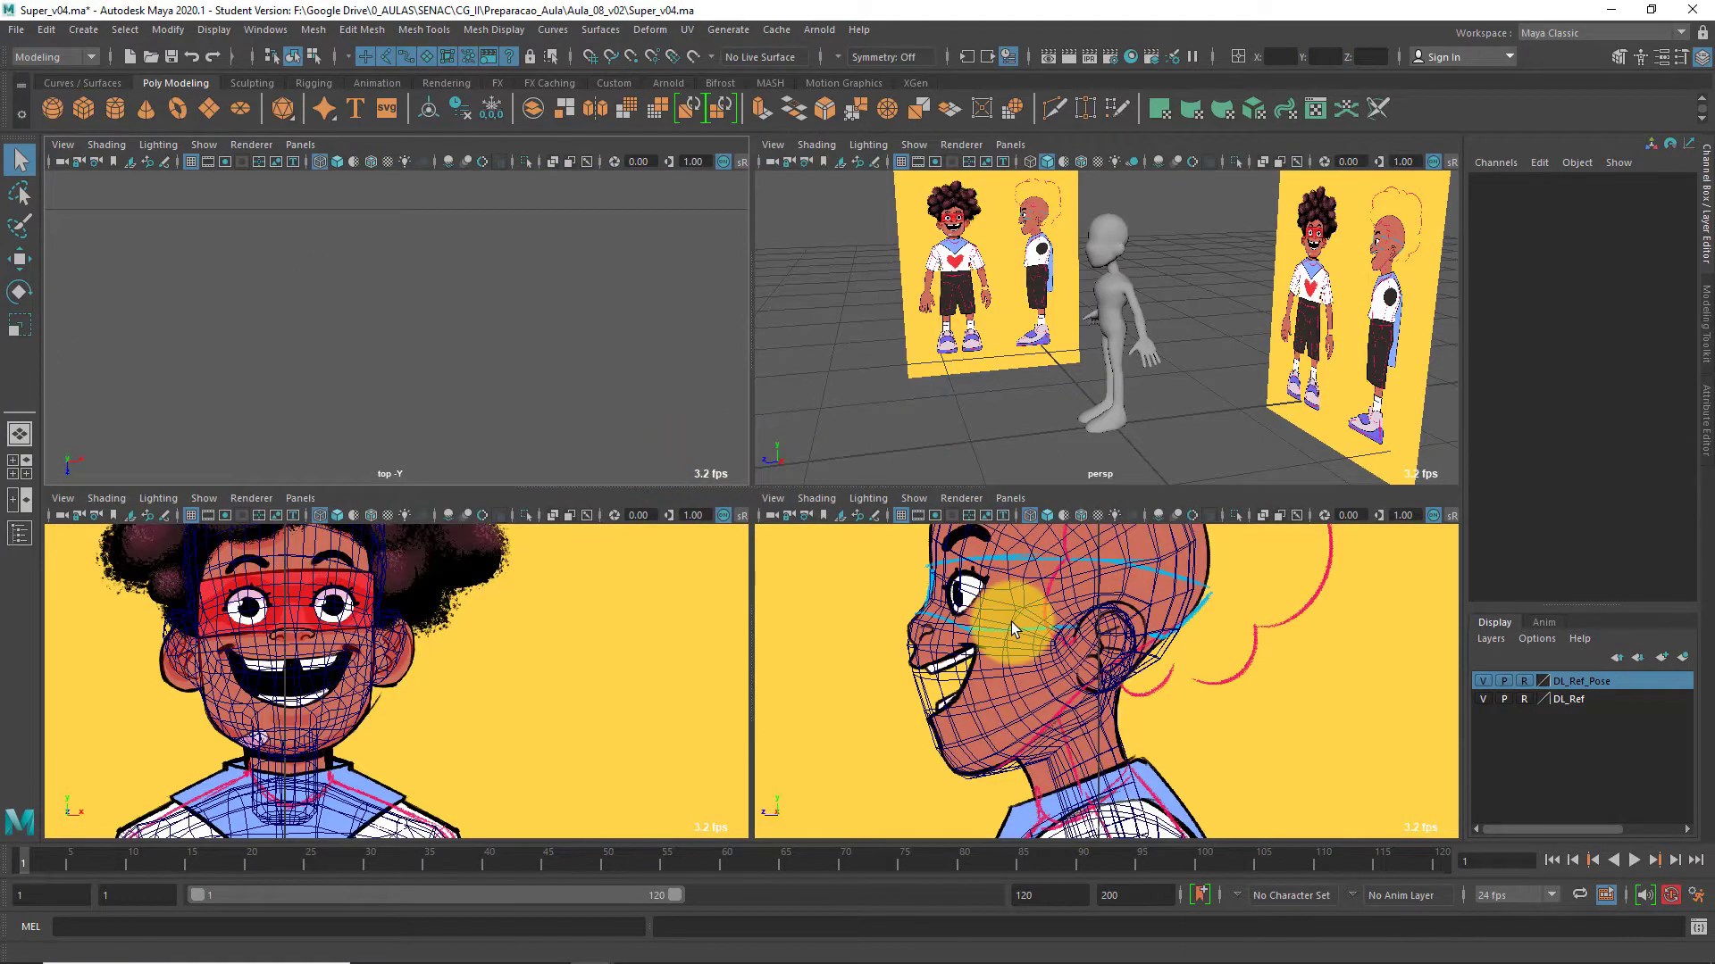
key("space")
middle_click_drag(1005, 616, 718, 533, "alt")
left_click(582, 529)
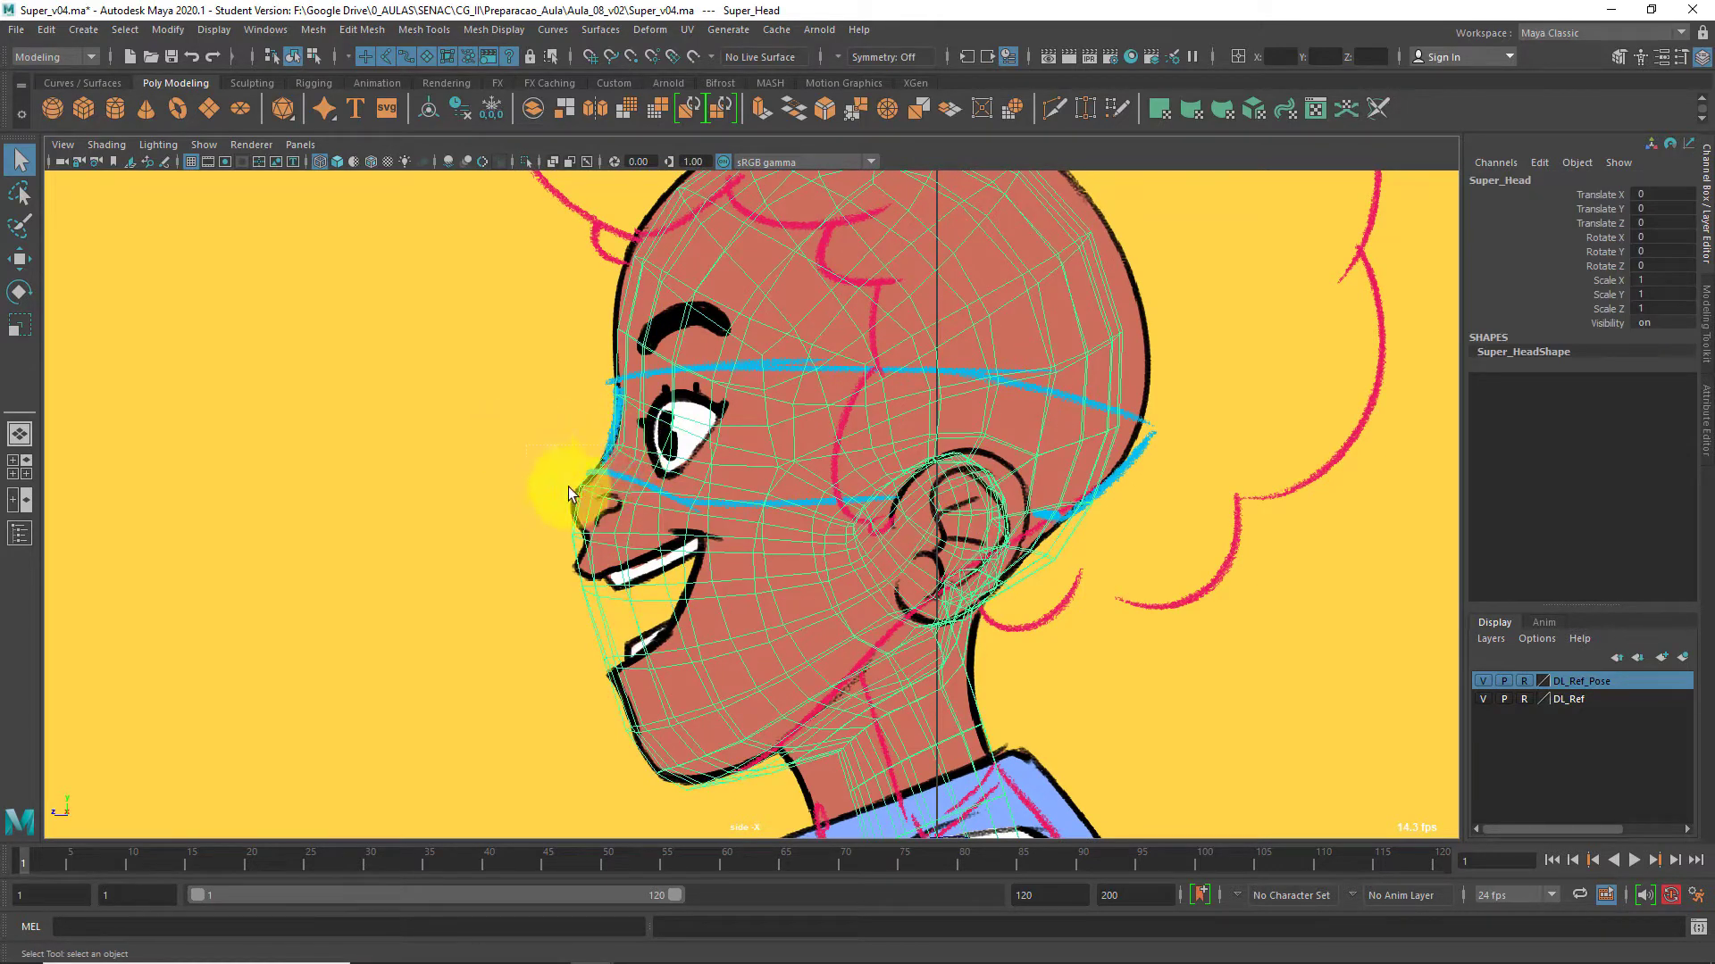
left_click_drag(634, 528, 571, 466)
left_click(689, 436)
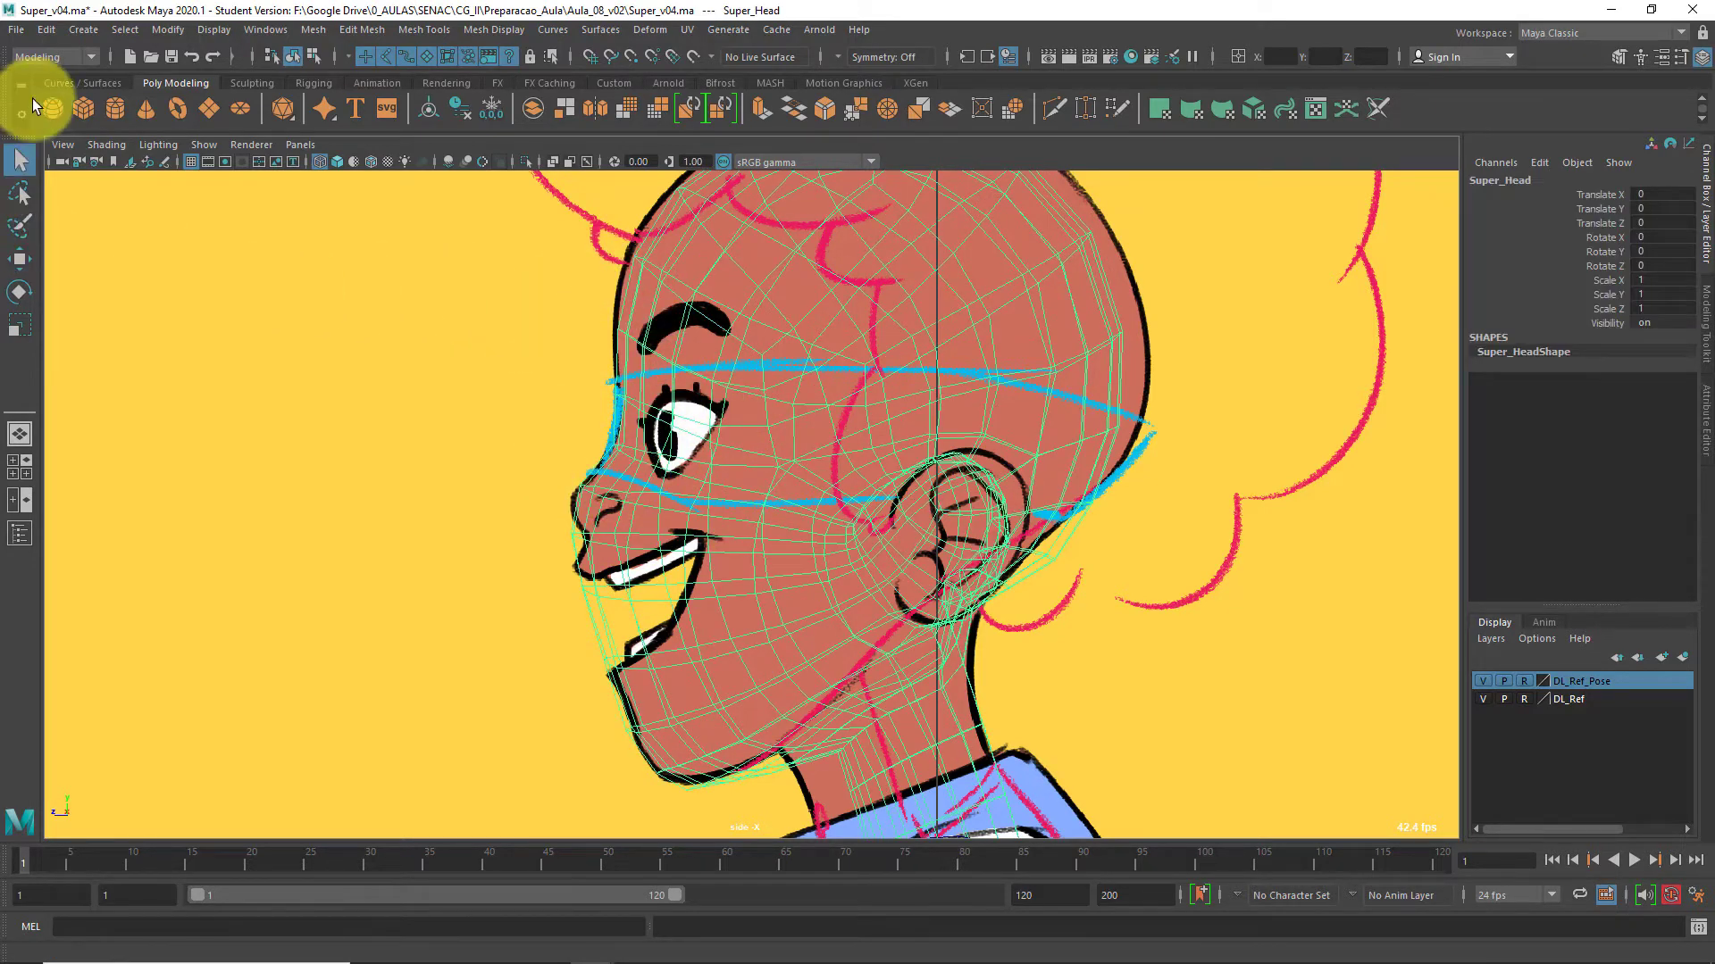
left_click(53, 109)
key("space")
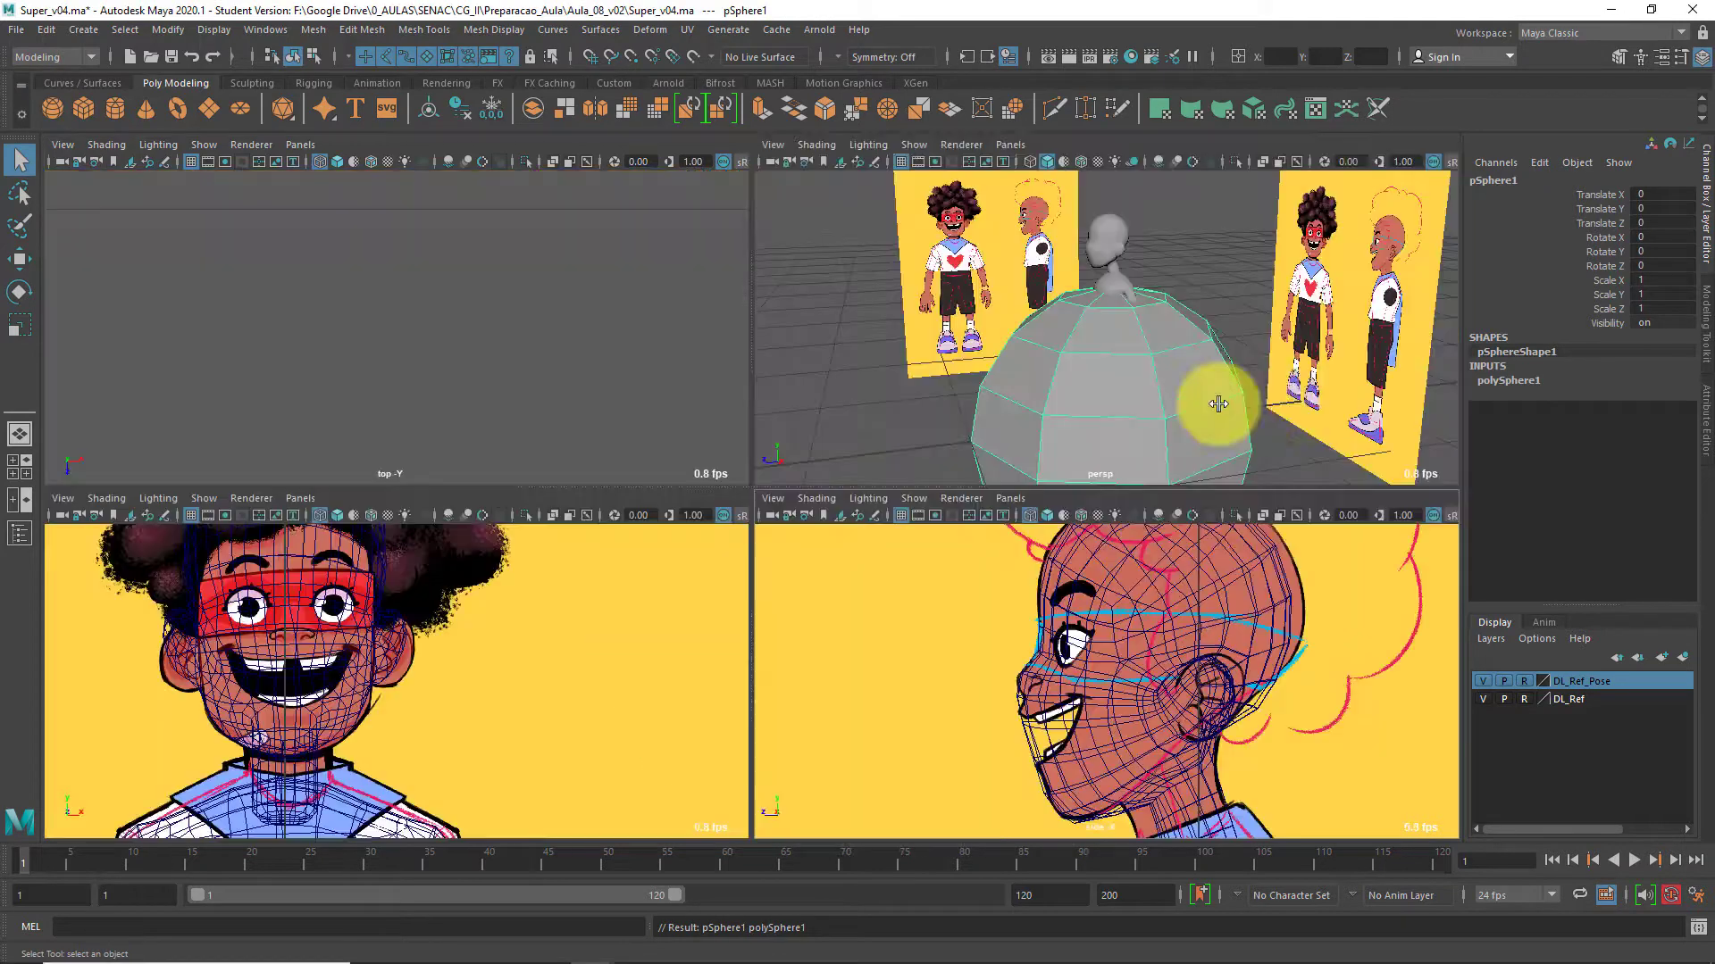
key("space")
left_click_drag(629, 522, 1057, 641, "alt")
right_click_drag(1057, 641, 751, 490, "alt")
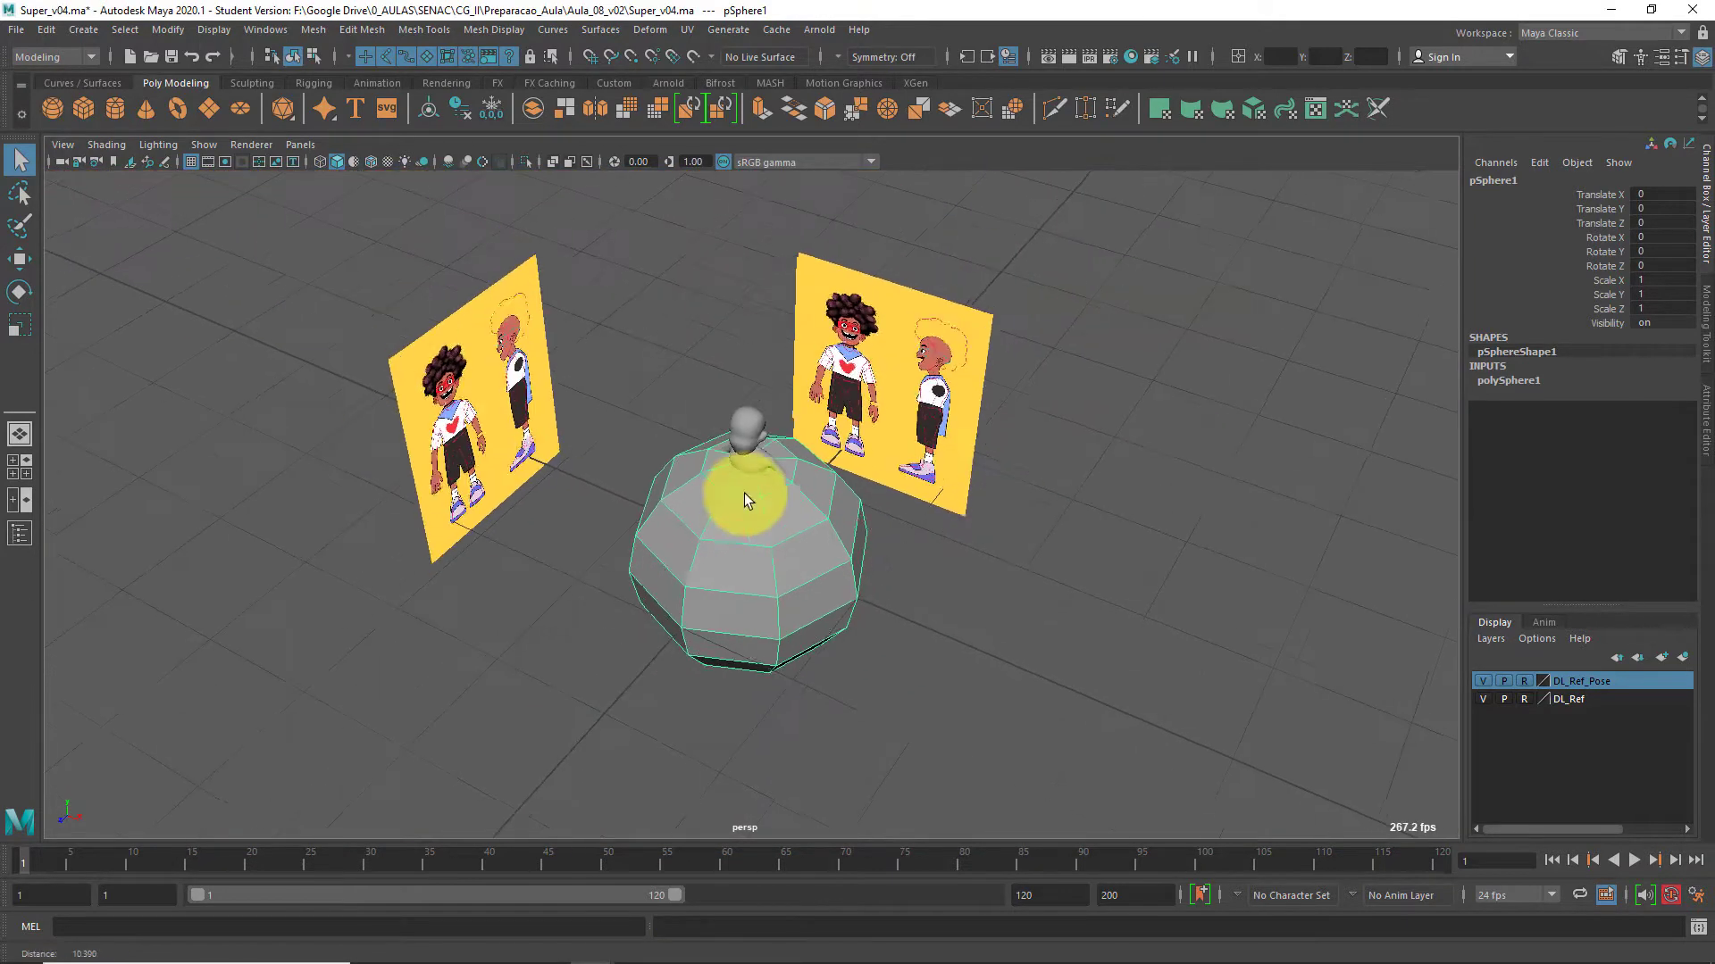
Set both the axis and height subdivisions of the sphere to 16
left_click(1509, 384)
left_click_drag(1558, 411, 1667, 421)
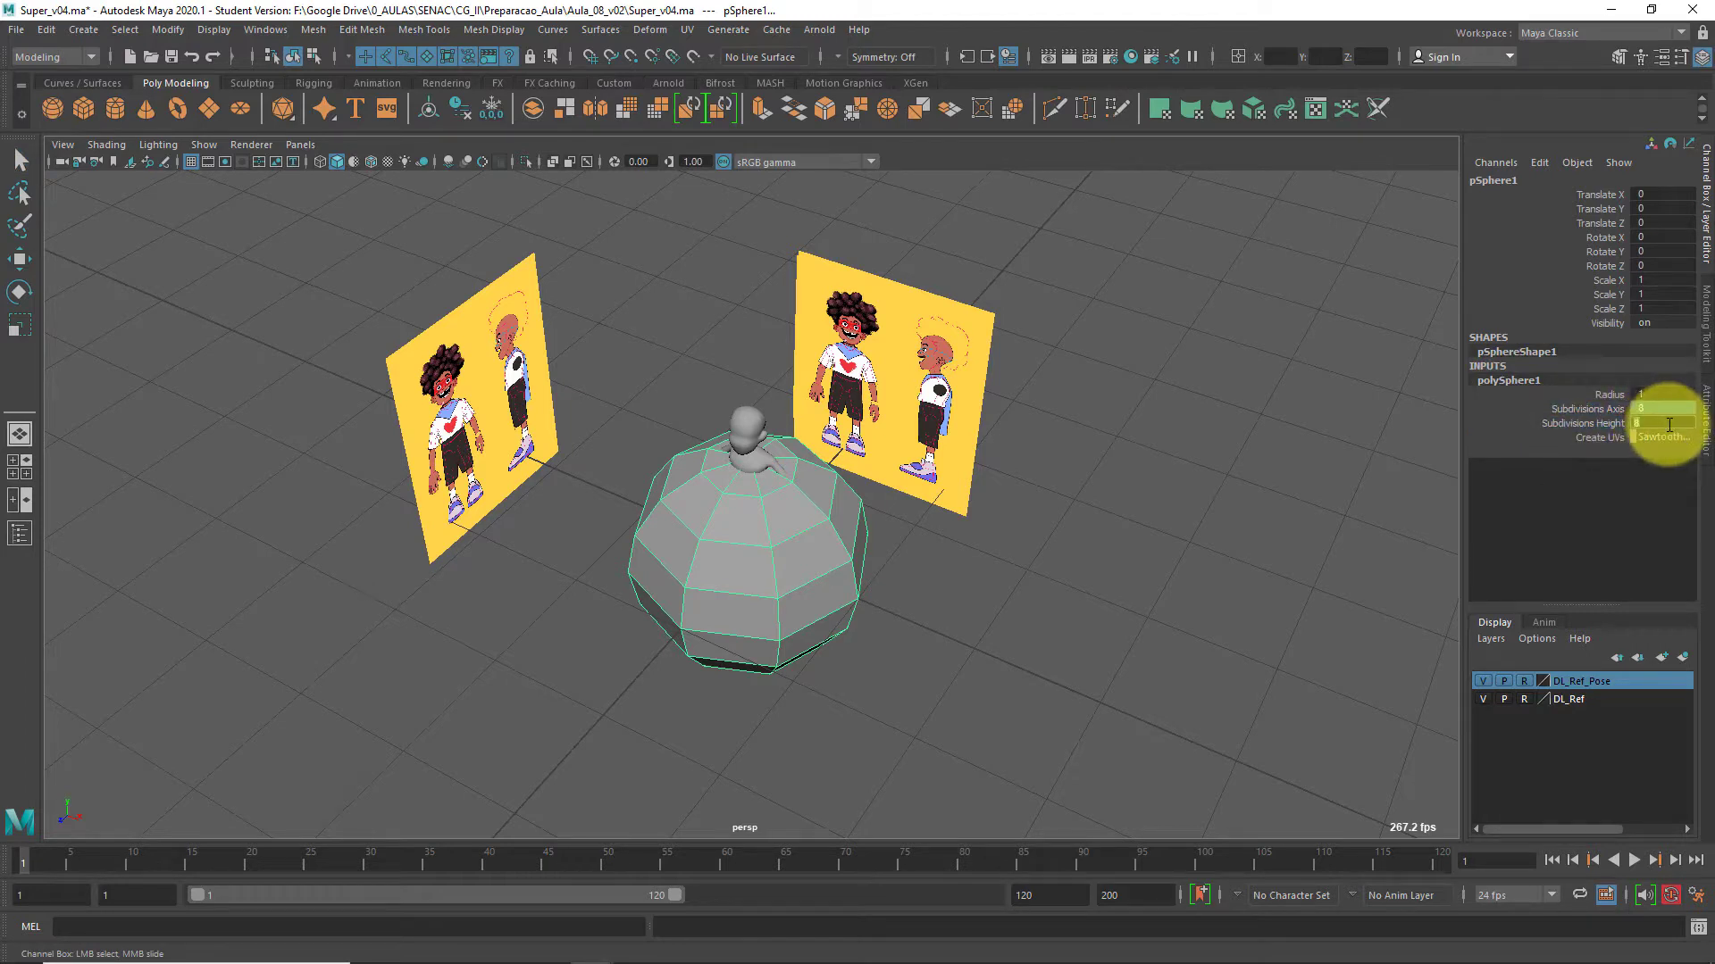
type("16")
key("Return")
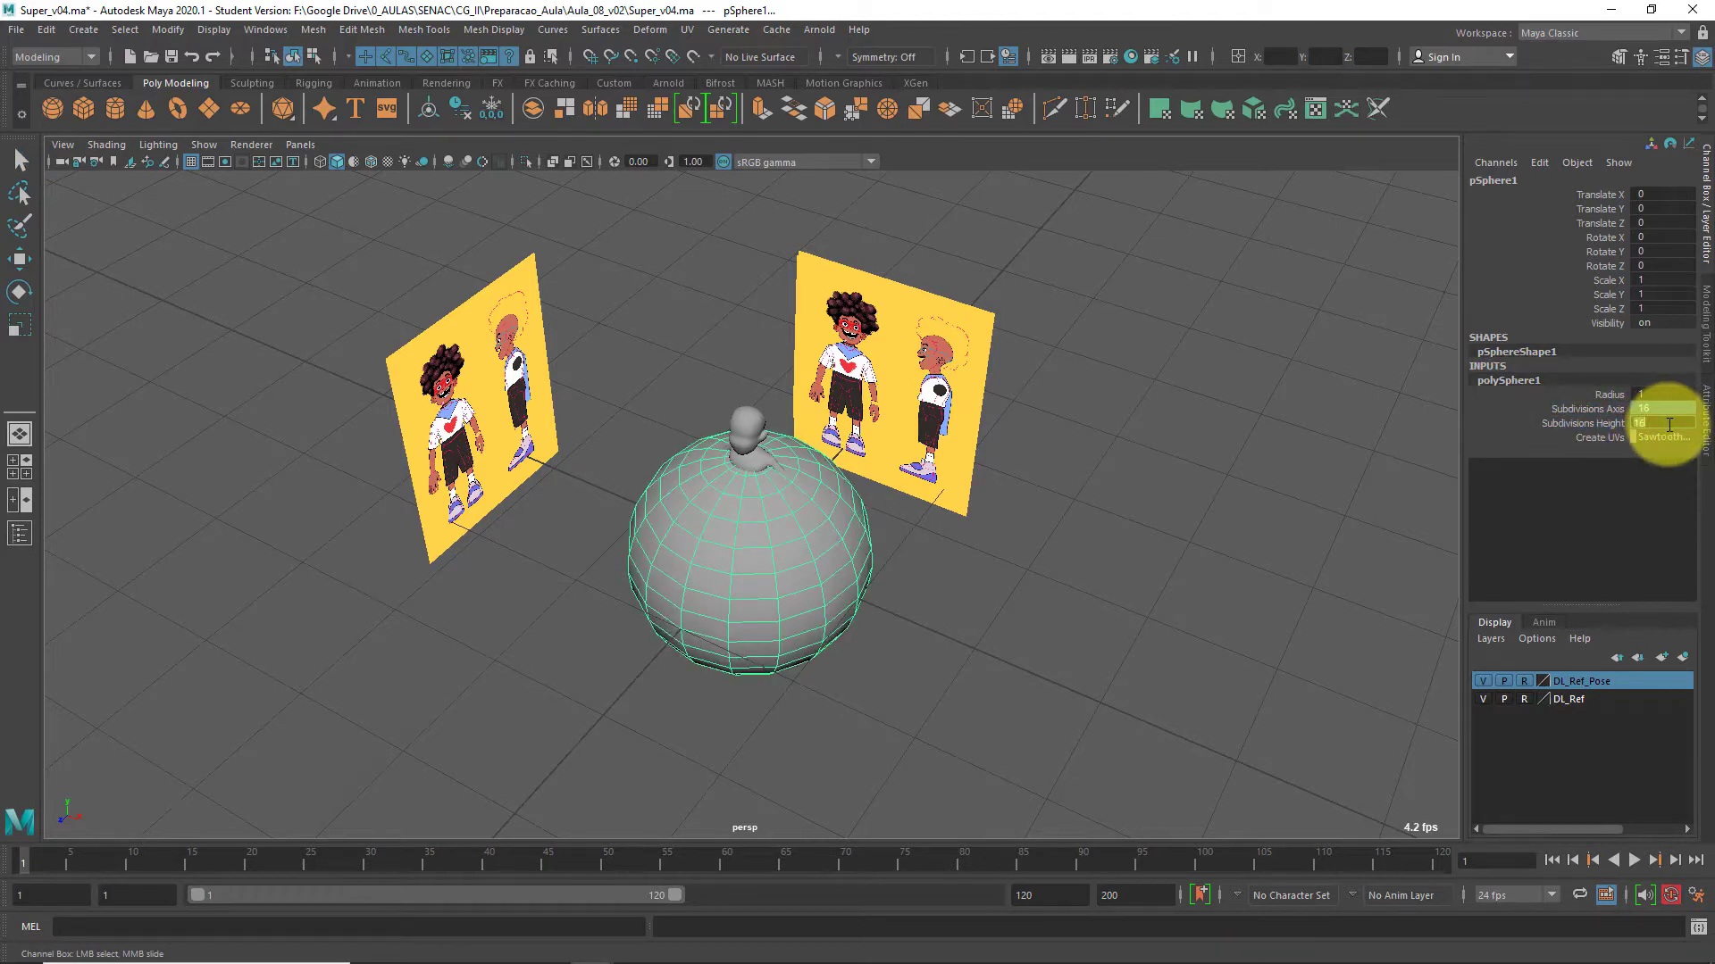
left_click(1156, 614)
left_click(743, 622)
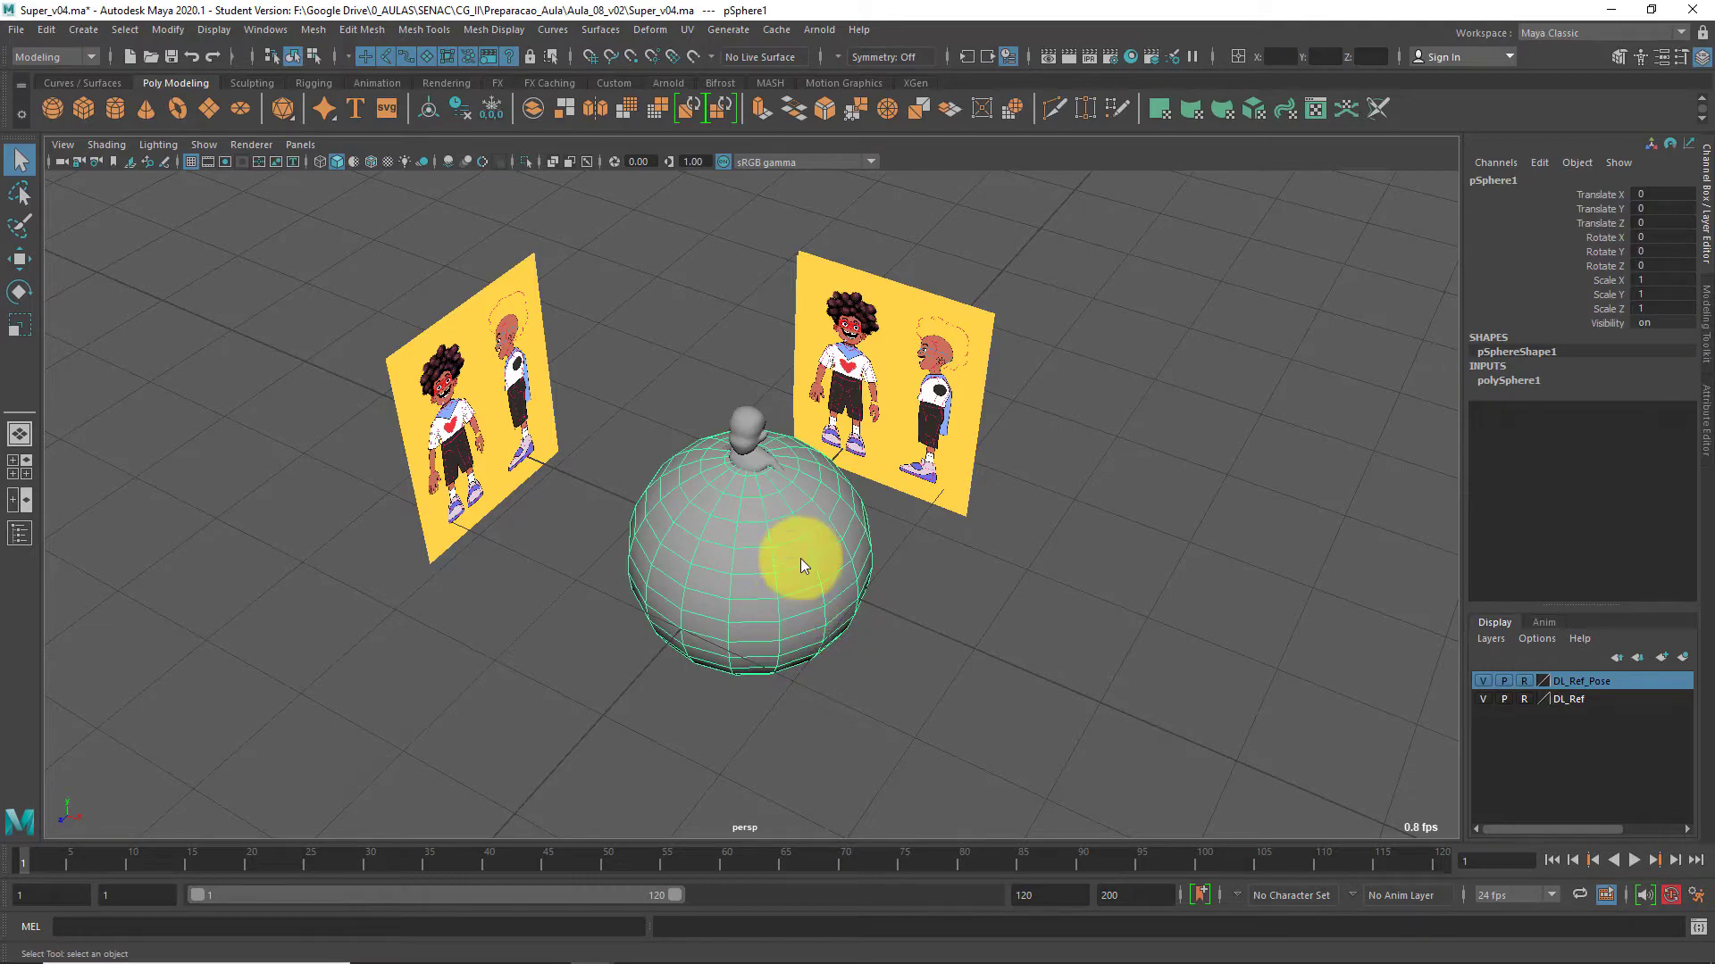
Rotate the sphere 90 degrees on the X axis
key("space")
key("space")
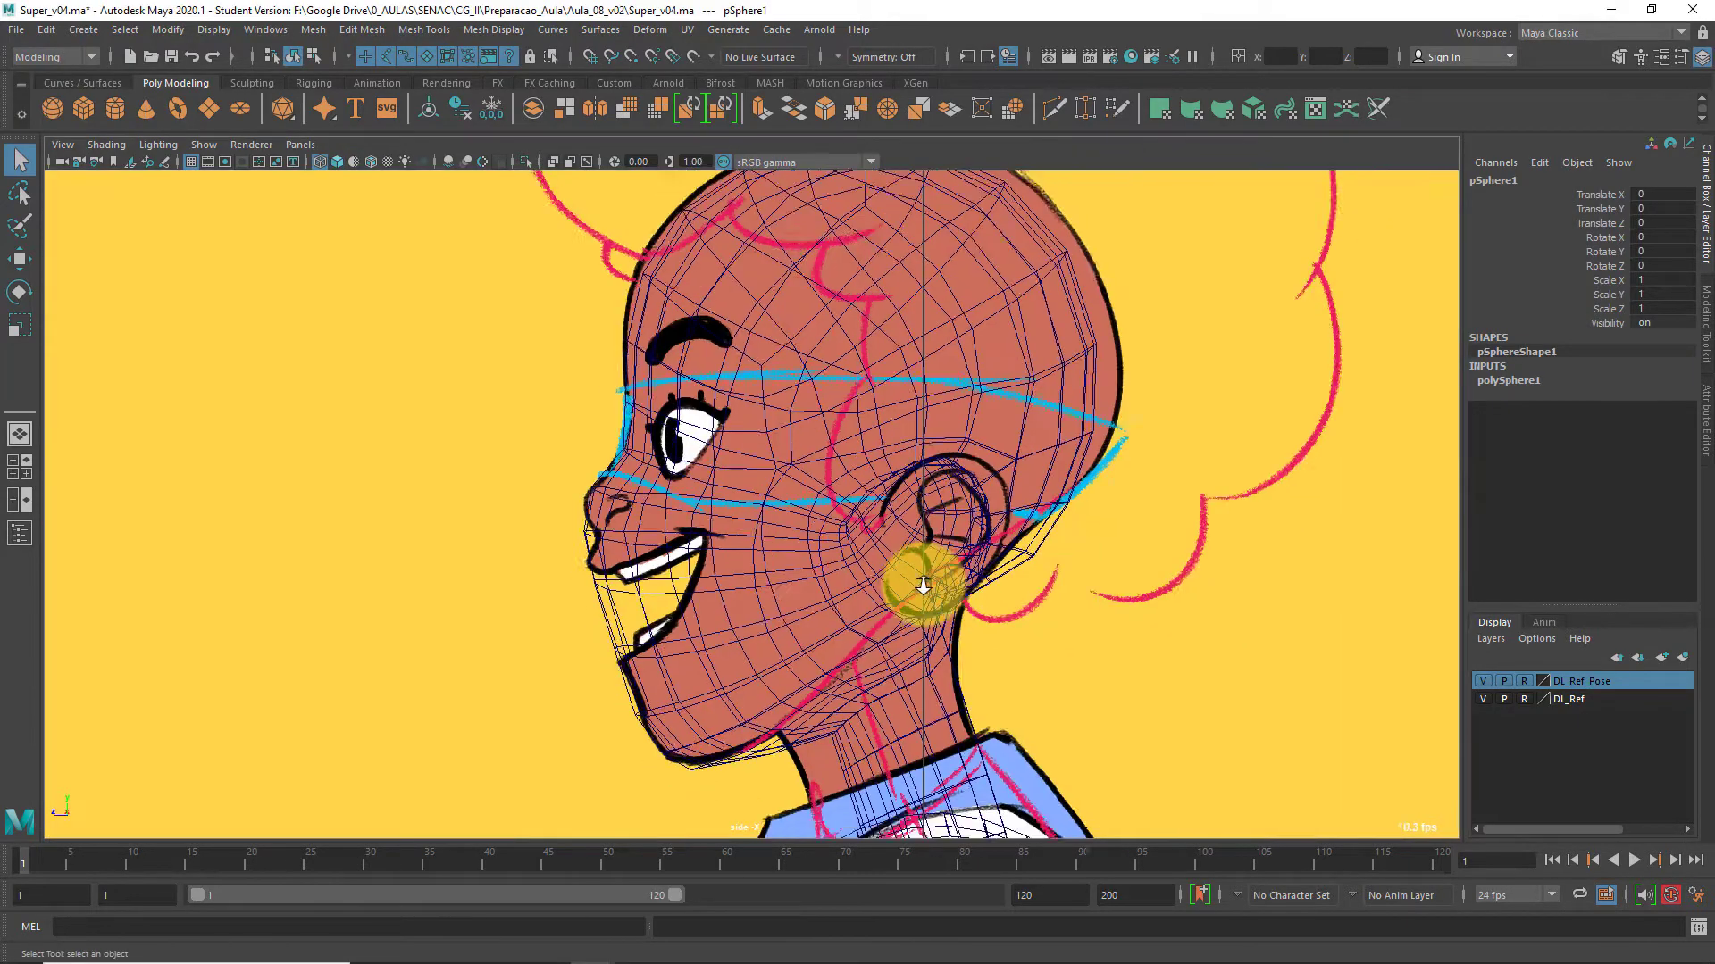
scroll(914, 576, "down", 5)
scroll(915, 577, "down", 4)
key("e")
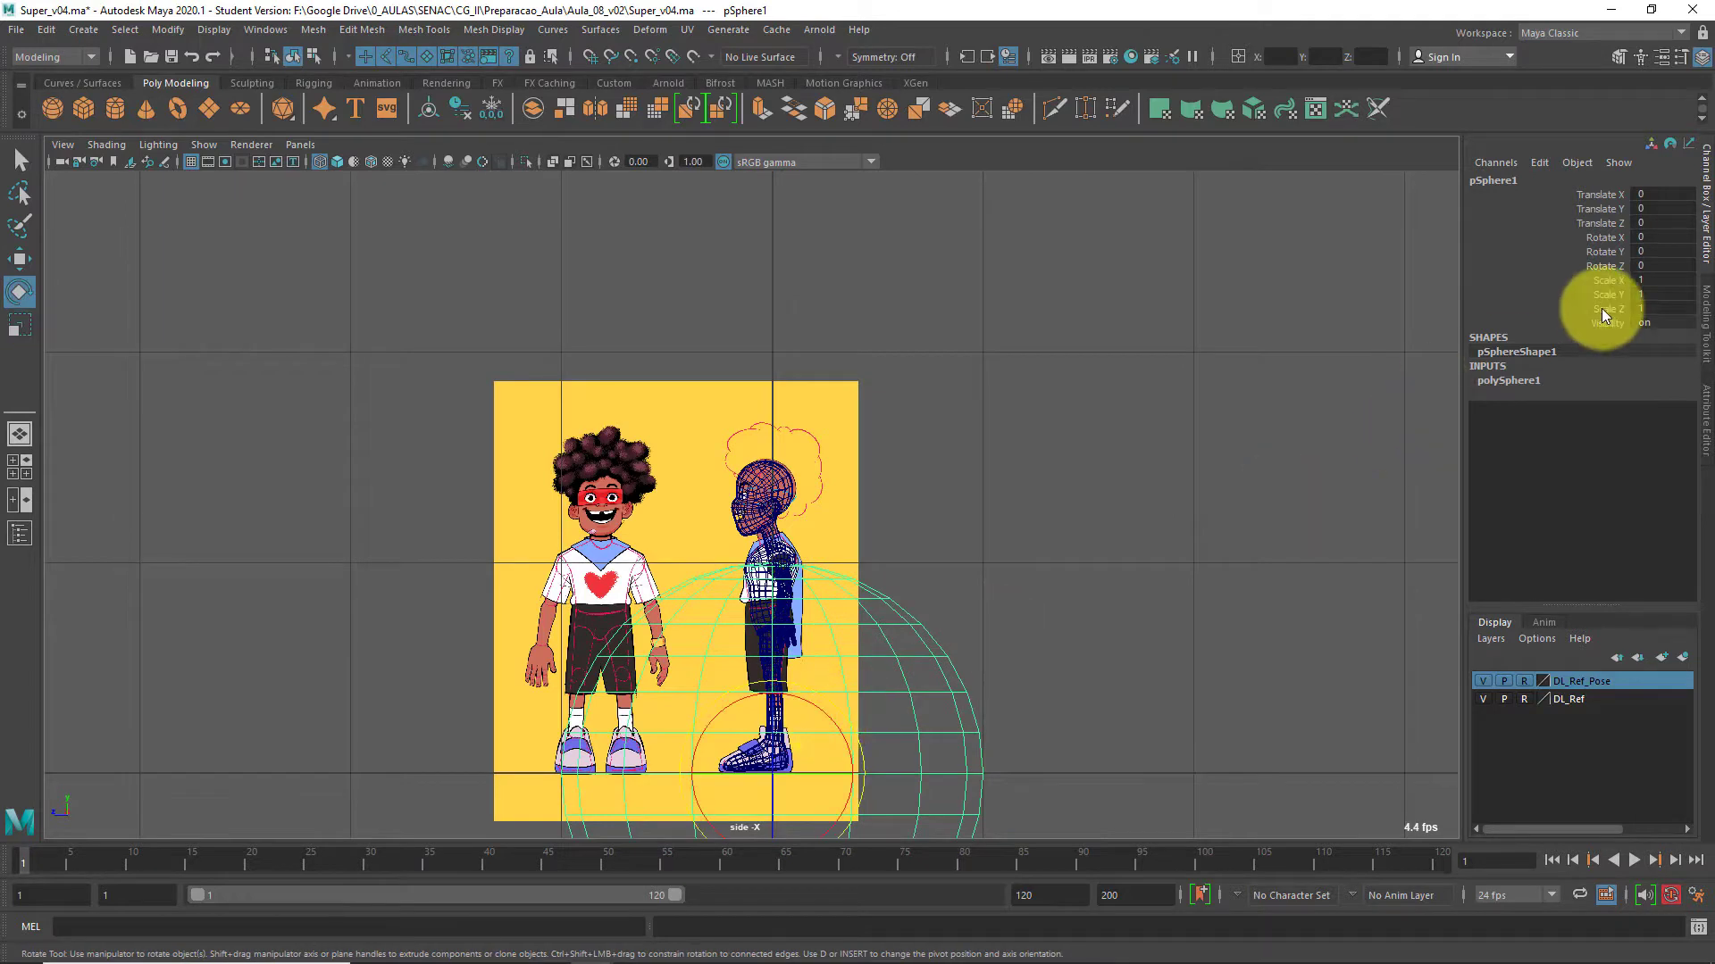
key("Return")
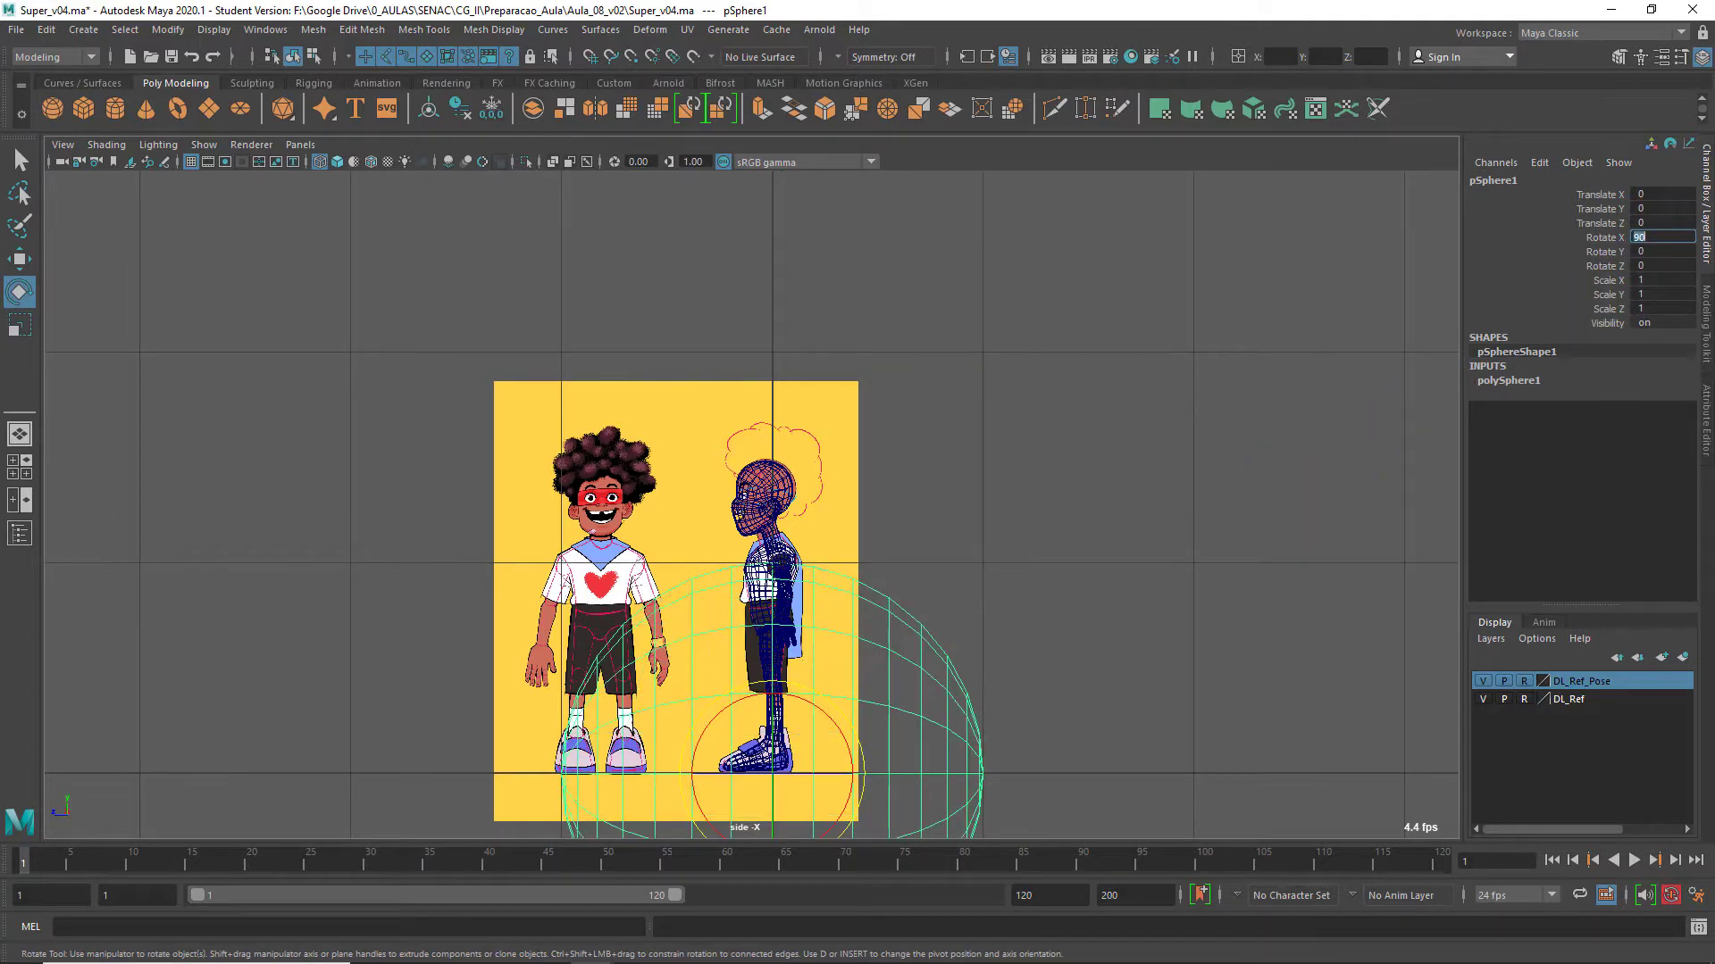
Raise the sphere to head height in the side view and scale it down uniformly to about 0.112
type("w")
middle_click_drag(811, 628, 805, 549, "alt")
key("w")
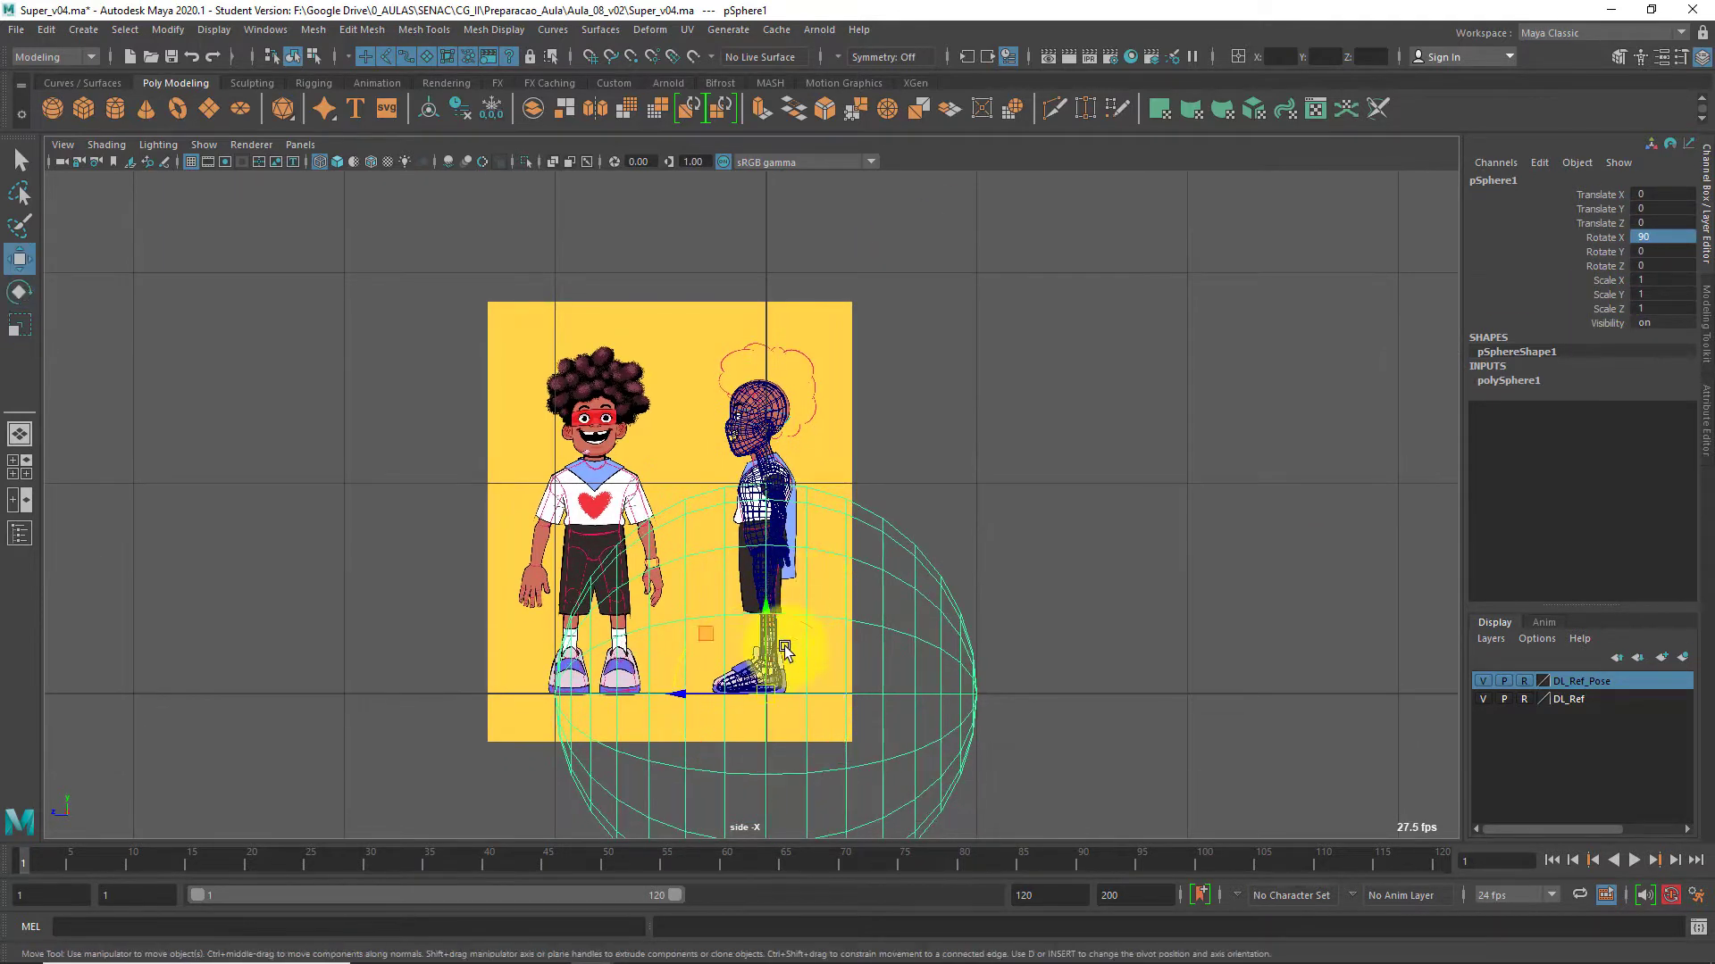
left_click_drag(724, 639, 700, 348)
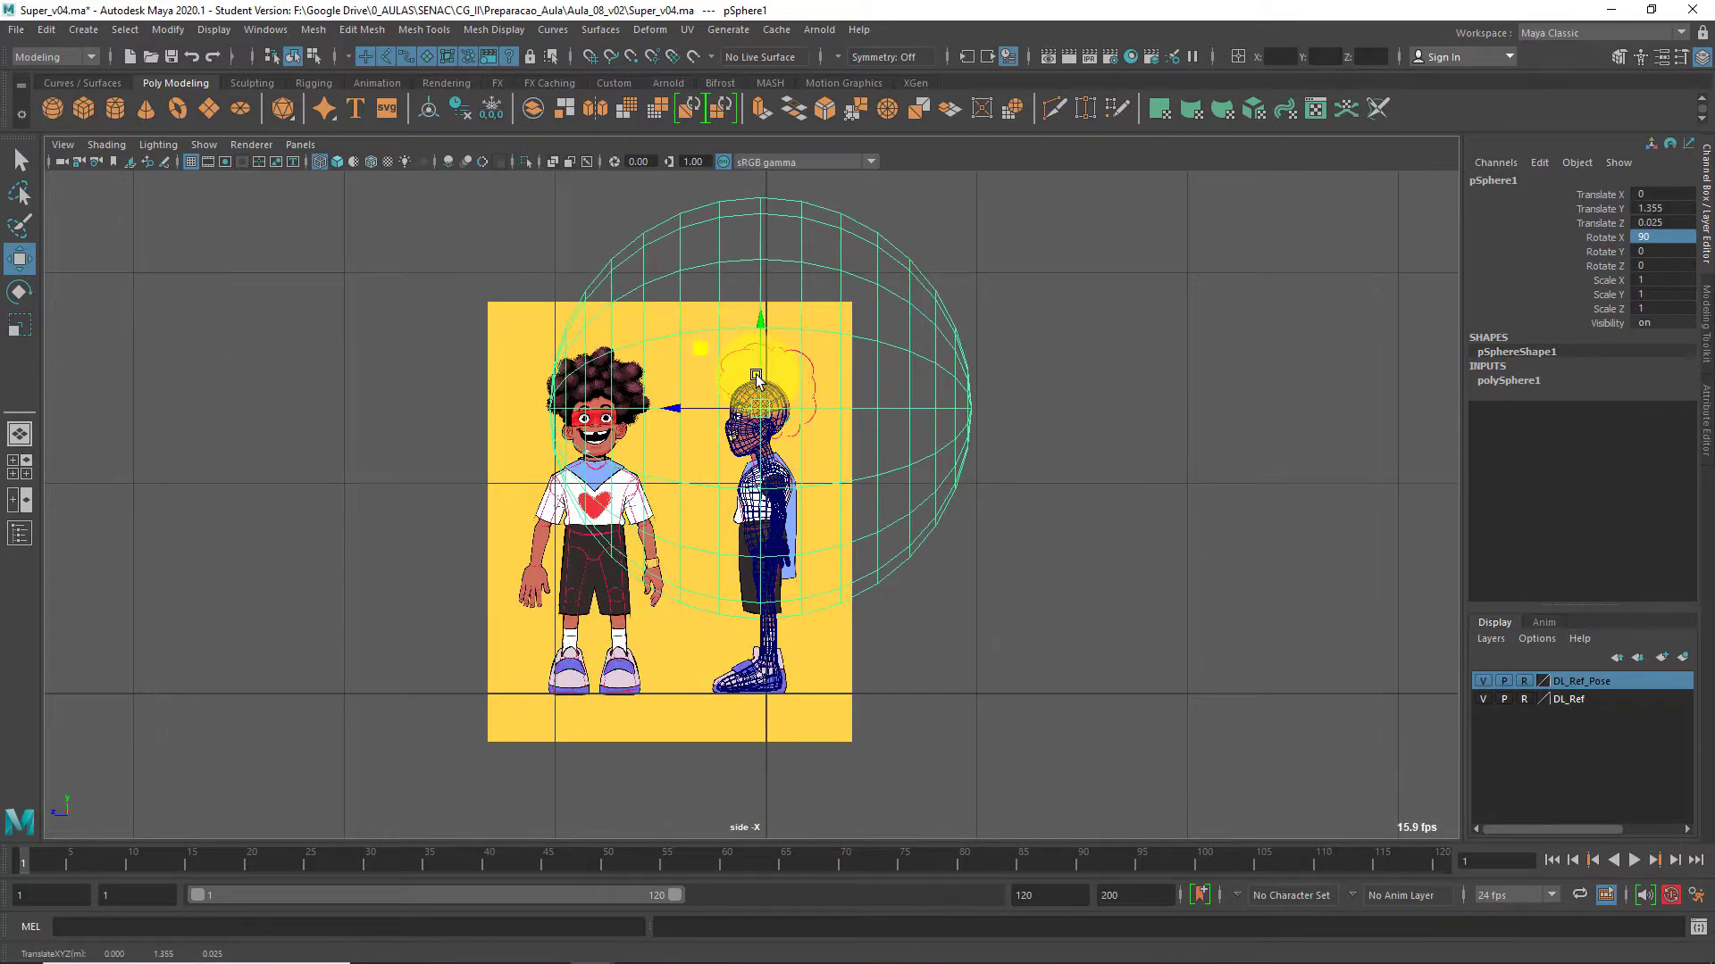
key("r")
left_click_drag(758, 490, 683, 509)
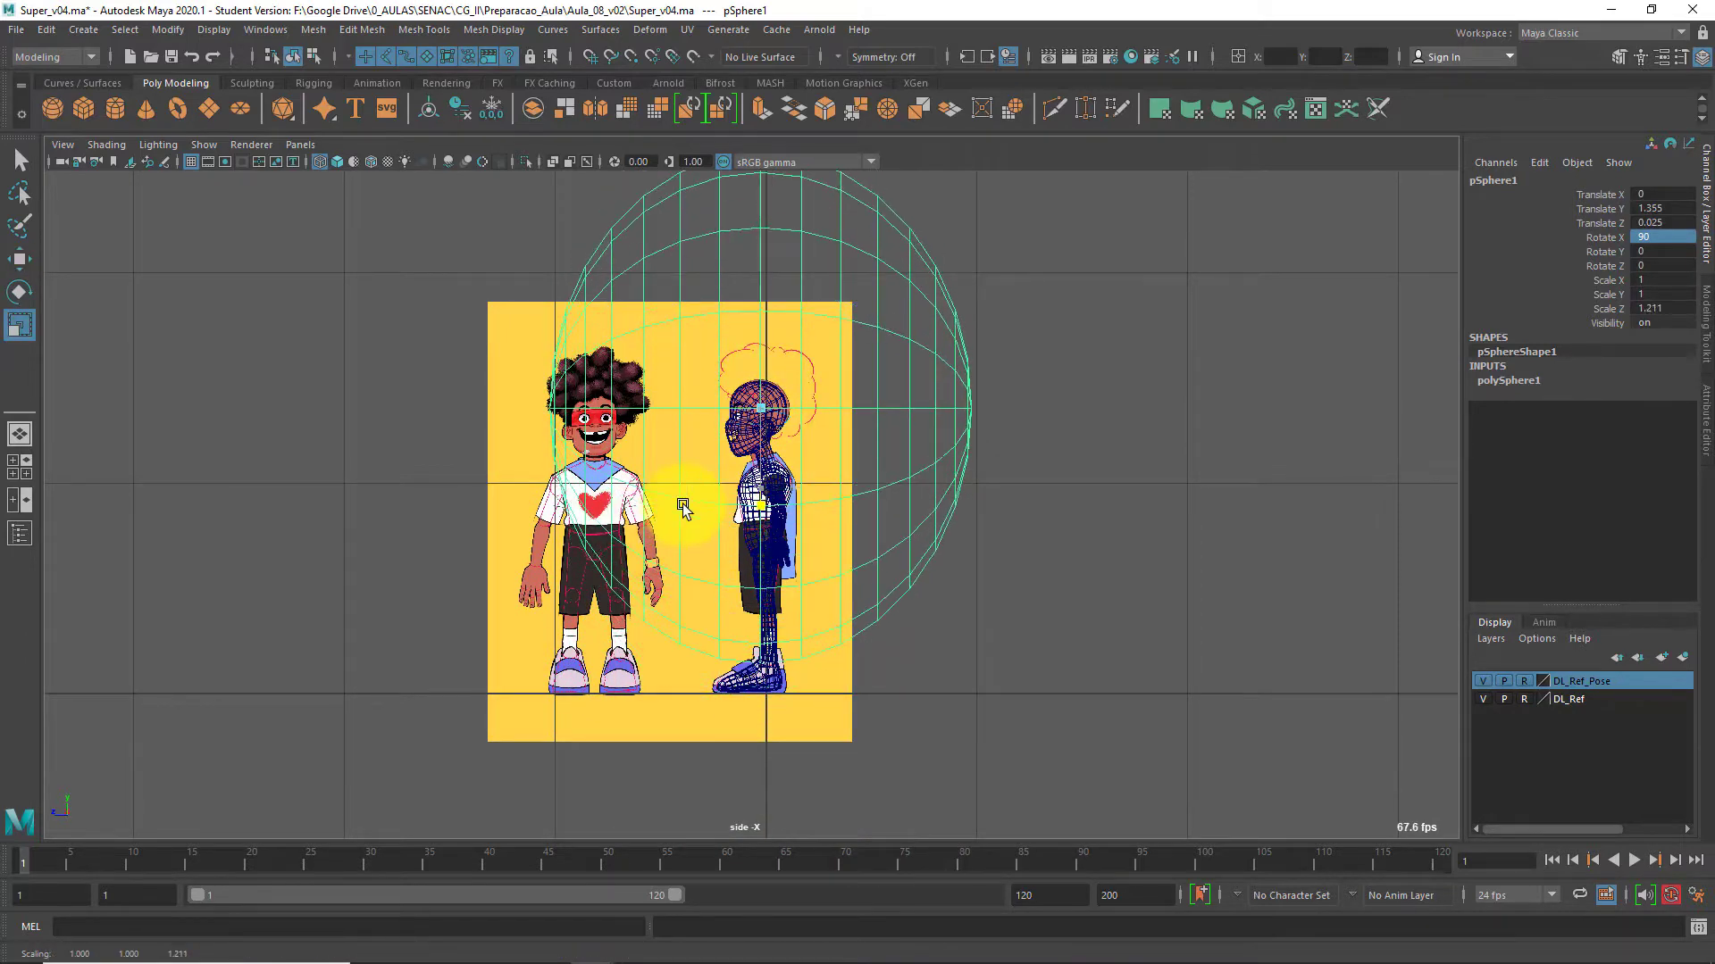
left_click_drag(760, 409, 435, 521)
scroll(663, 424, "up", 5)
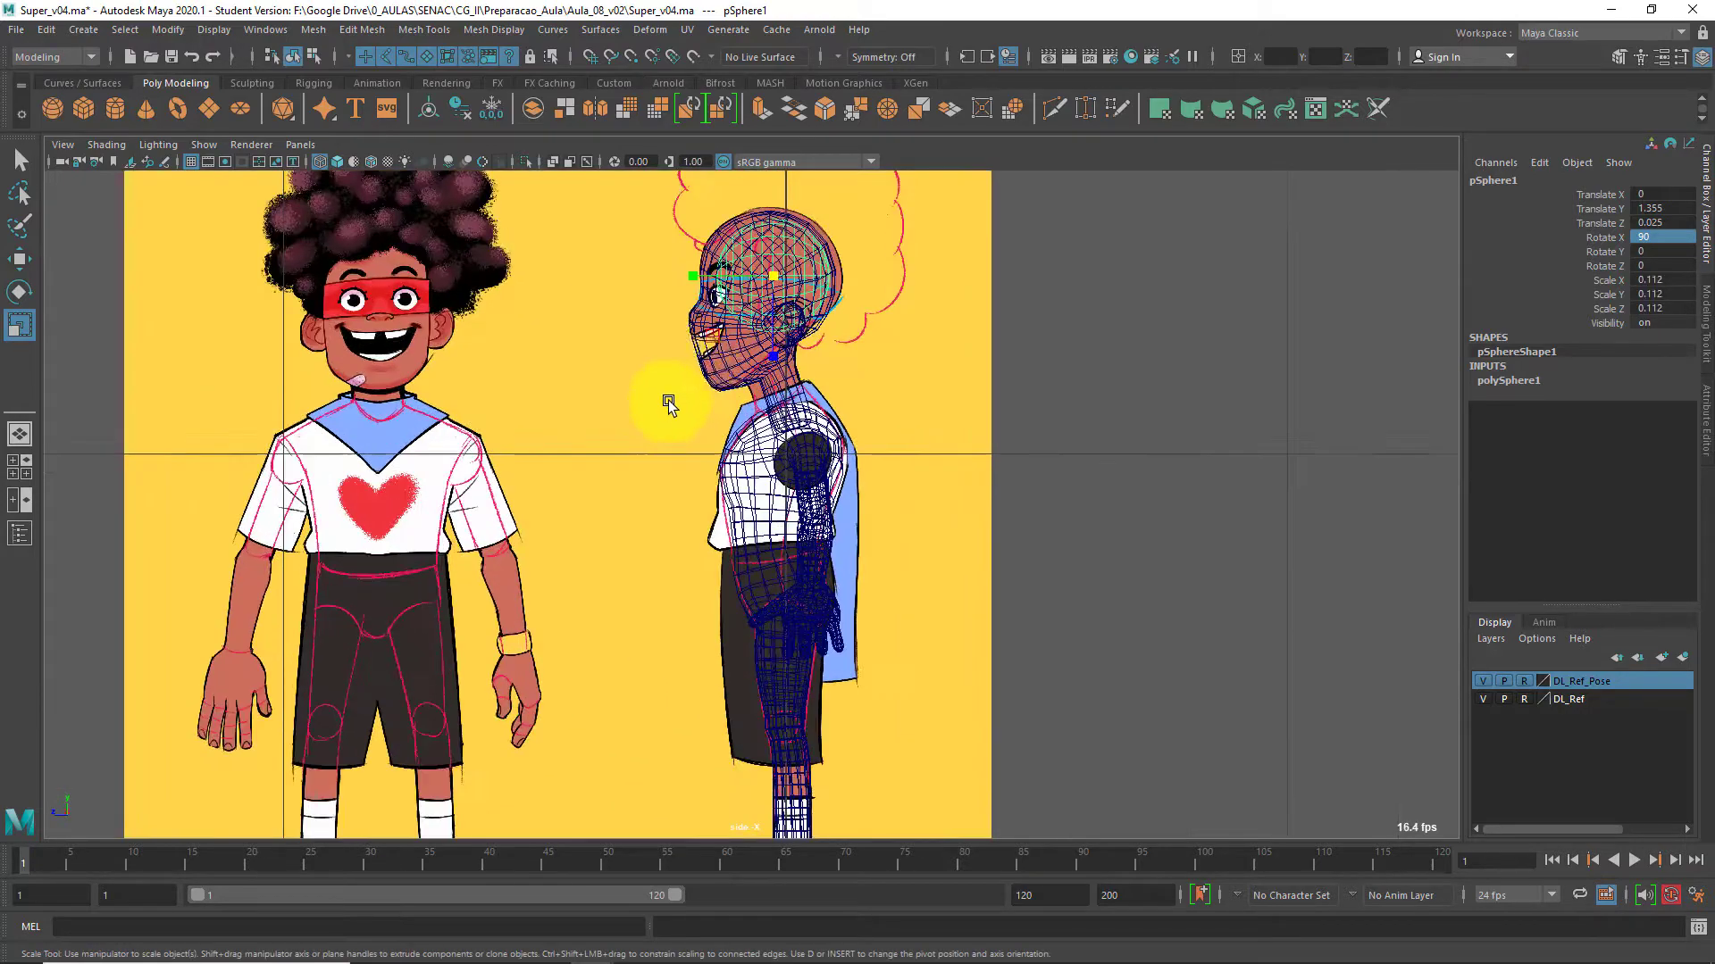
Fit the sphere behind the eye in the side reference, scaled to about 0.051 at Y 1.315 and Z 0.101
middle_click_drag(700, 407, 737, 617, "alt")
scroll(759, 540, "up", 3)
scroll(764, 531, "up", 4)
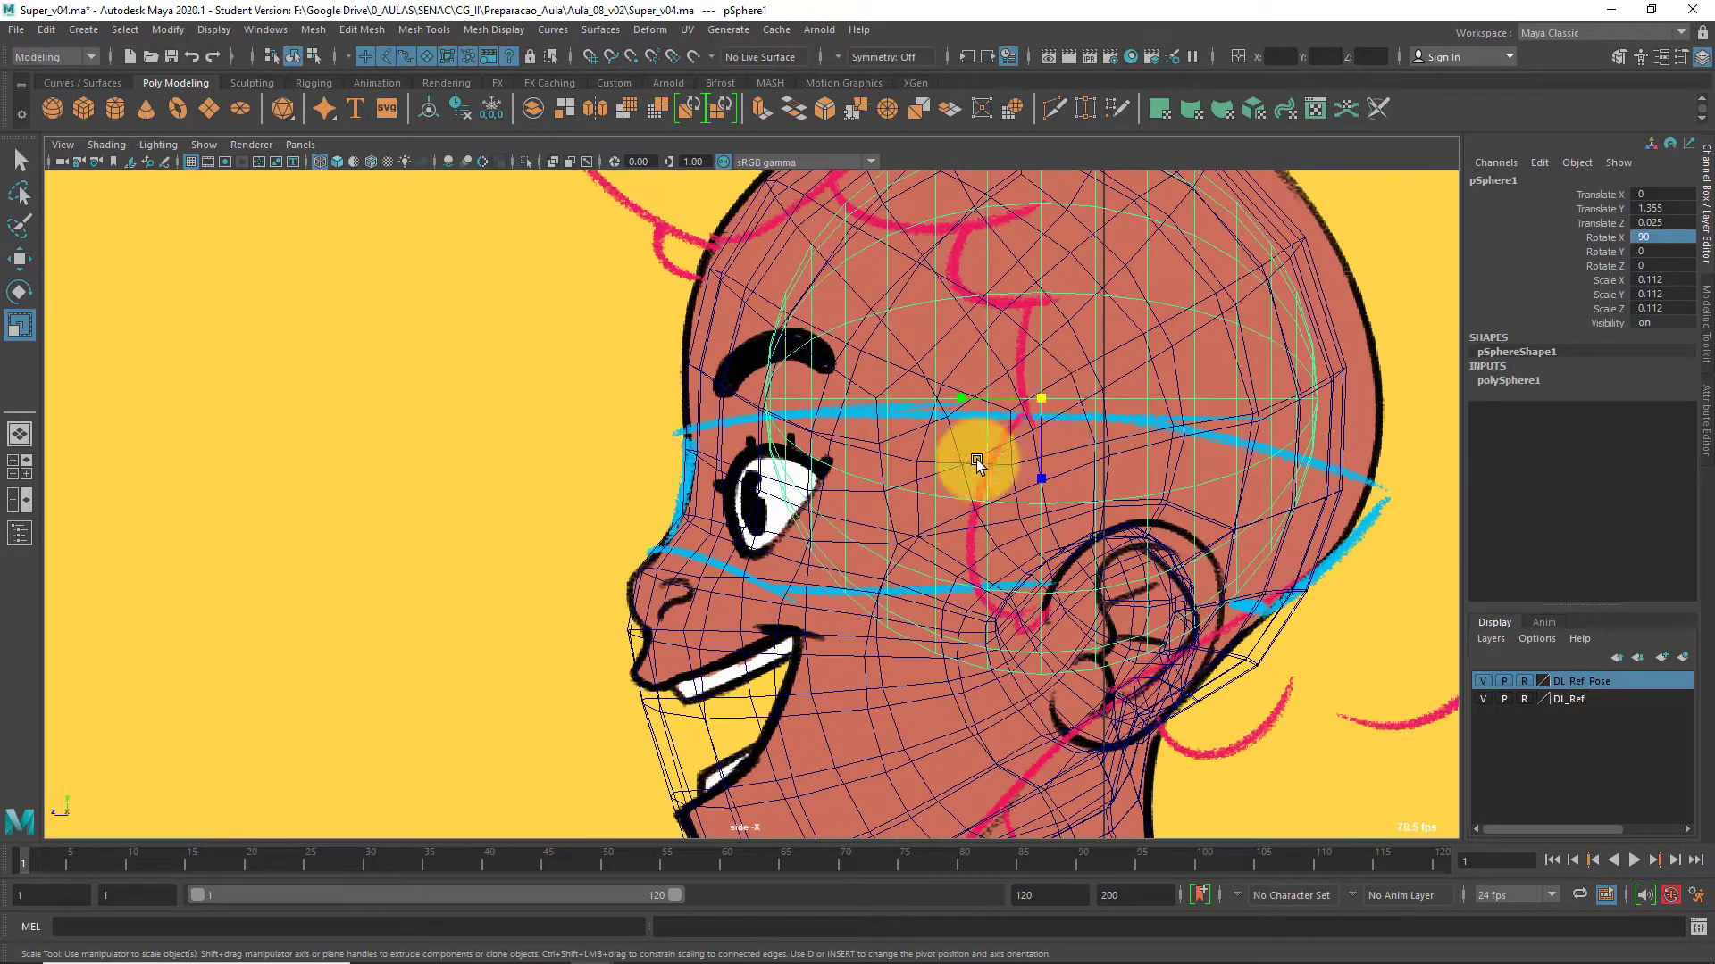
left_click_drag(1042, 396, 943, 489)
key("w")
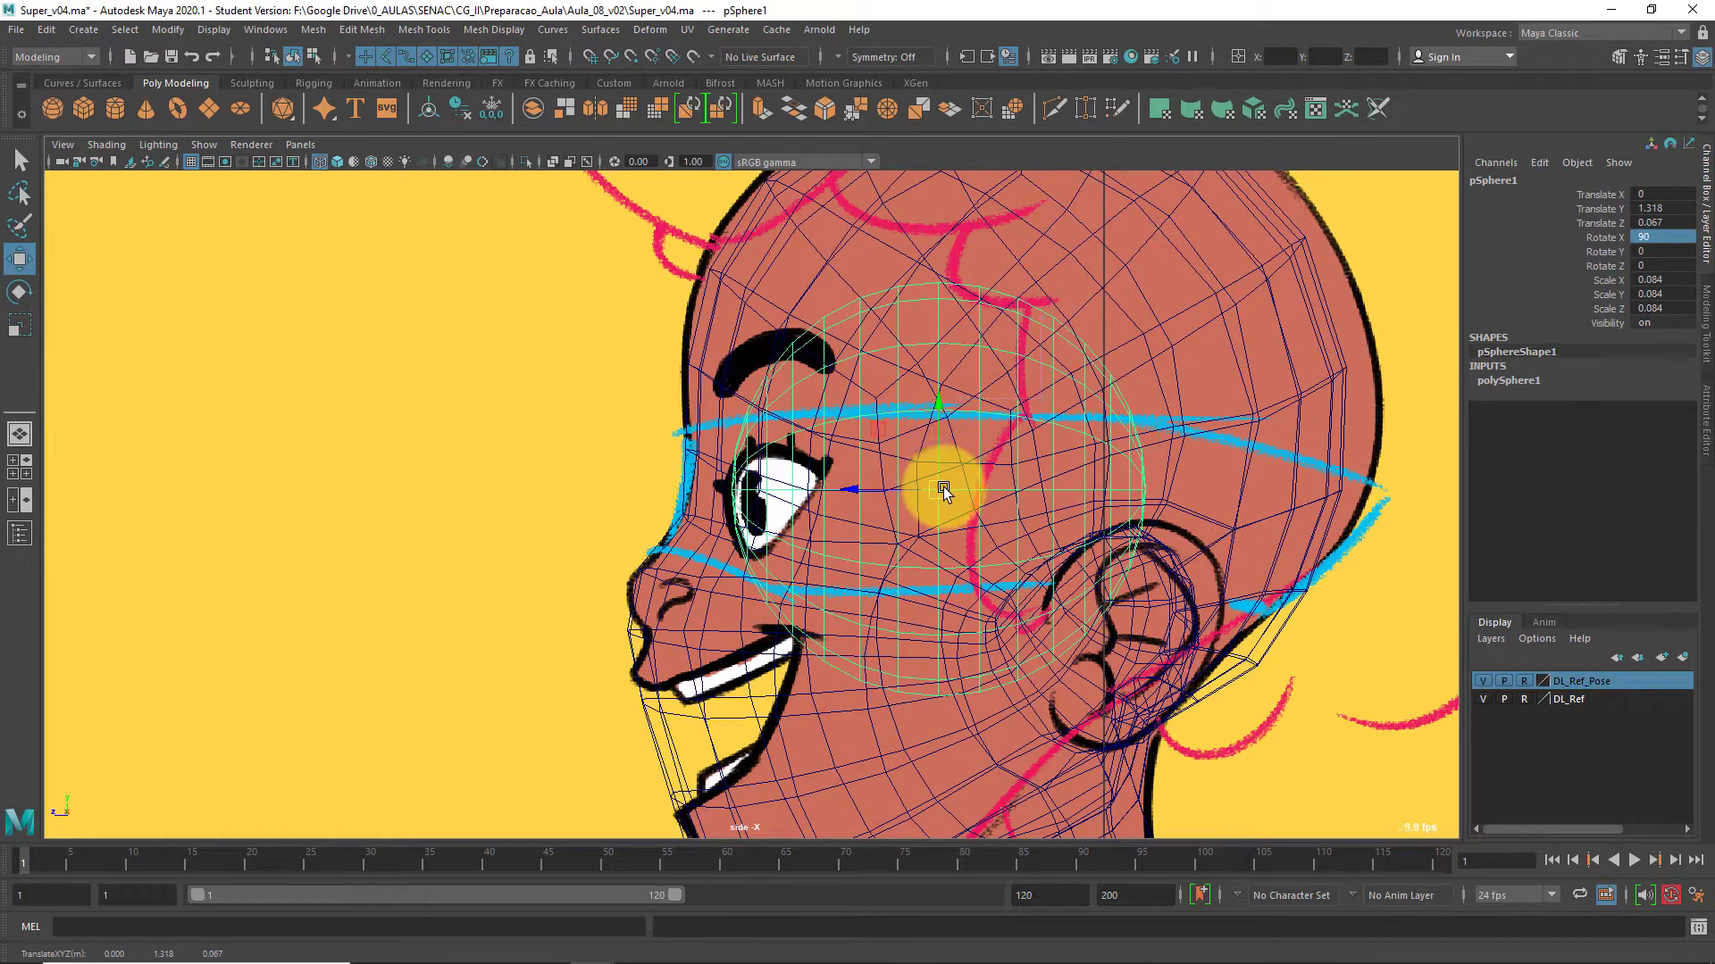
key("r")
left_click_drag(940, 494, 842, 517)
key("w")
left_click_drag(934, 490, 854, 500)
key("w")
Align the sphere with one eye of the front reference at about X 0.054 and Y 1.31
key("space")
key("space")
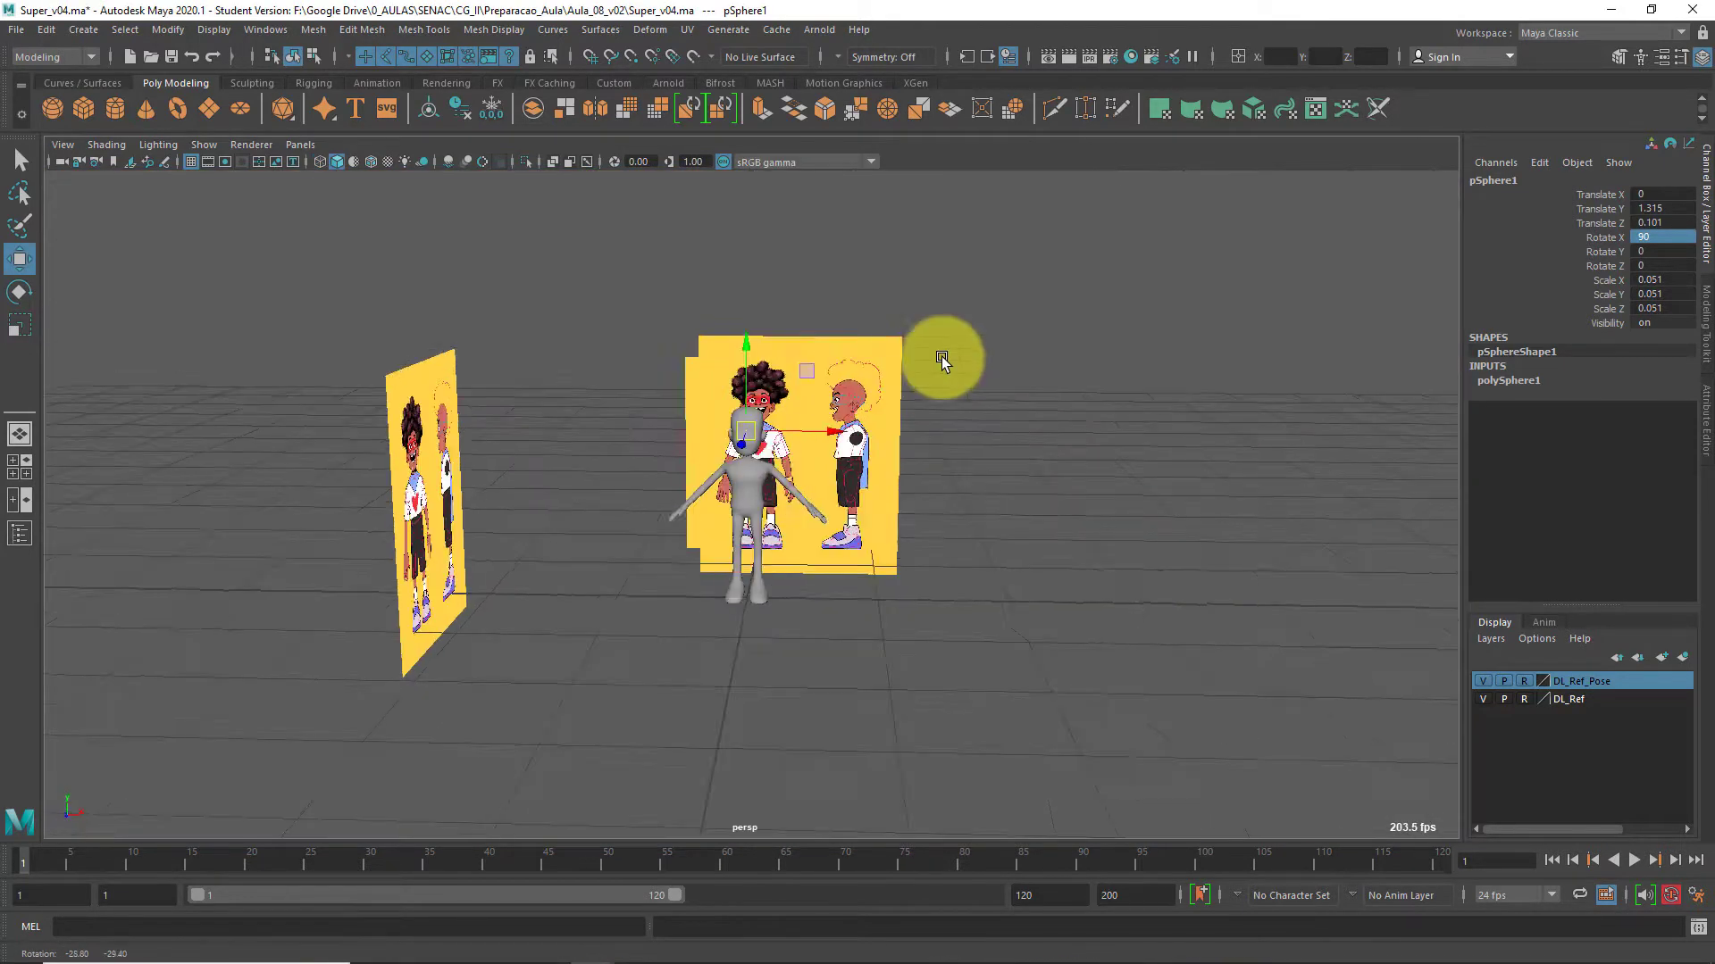
right_click_drag(941, 357, 936, 608, "alt")
key("space")
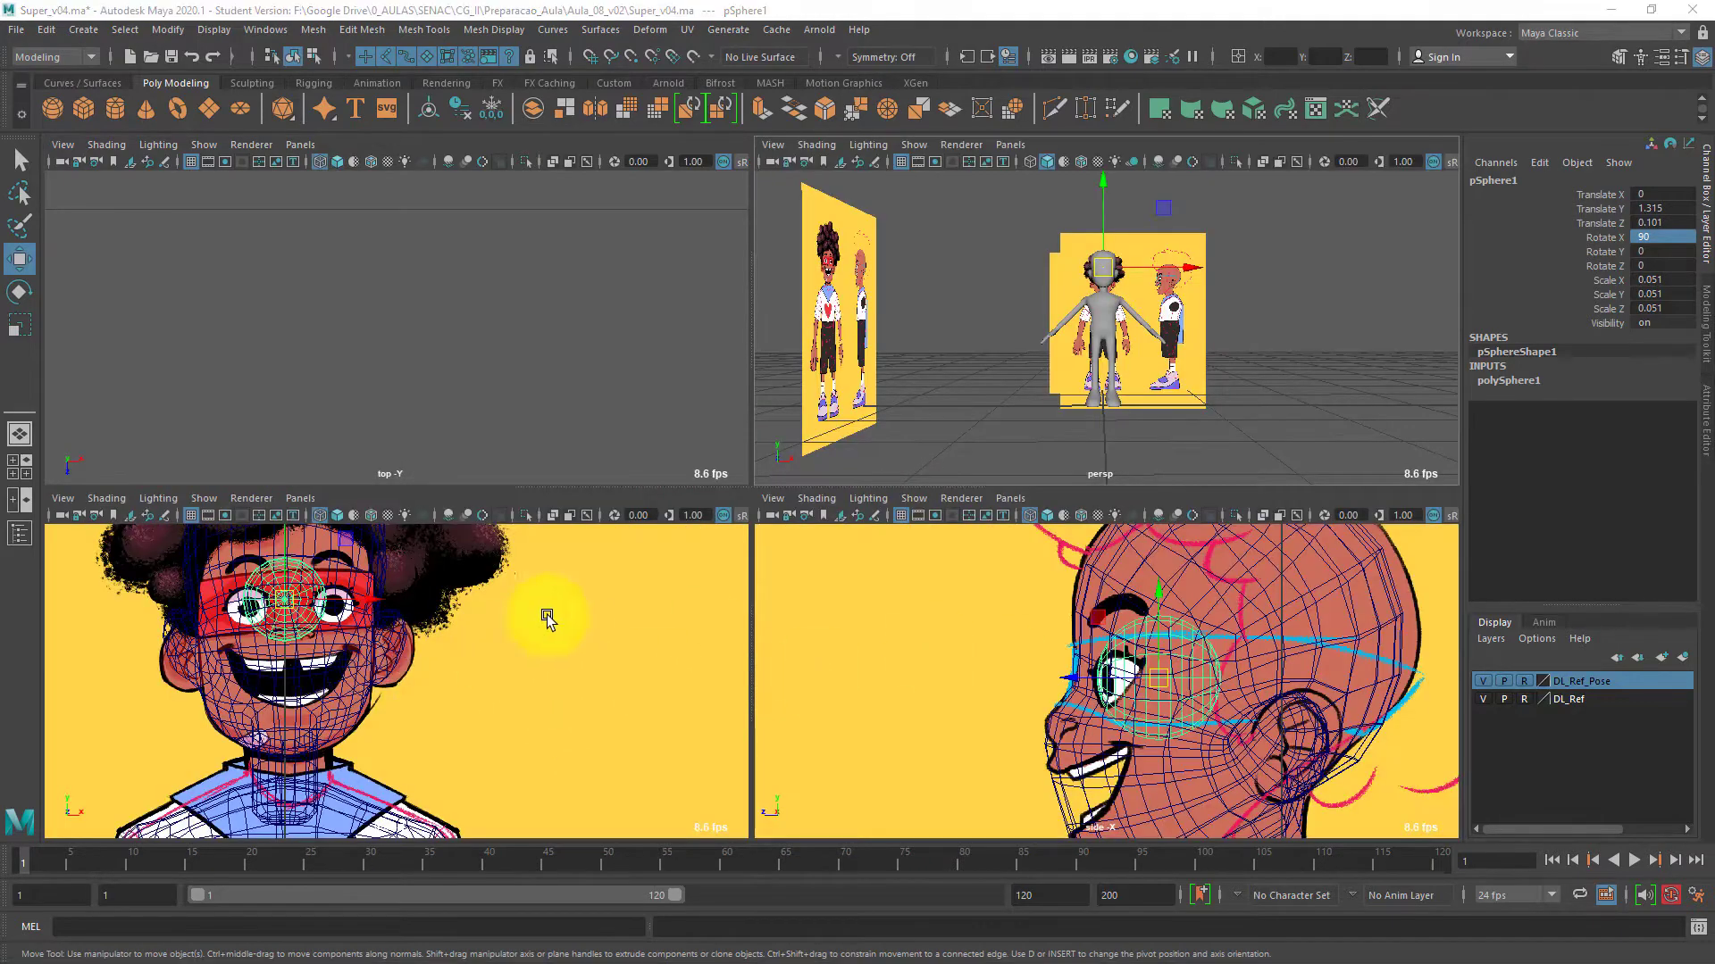
key("space")
scroll(671, 368, "up", 3)
middle_click_drag(671, 368, 790, 545, "alt")
right_click_drag(790, 544, 859, 665, "alt")
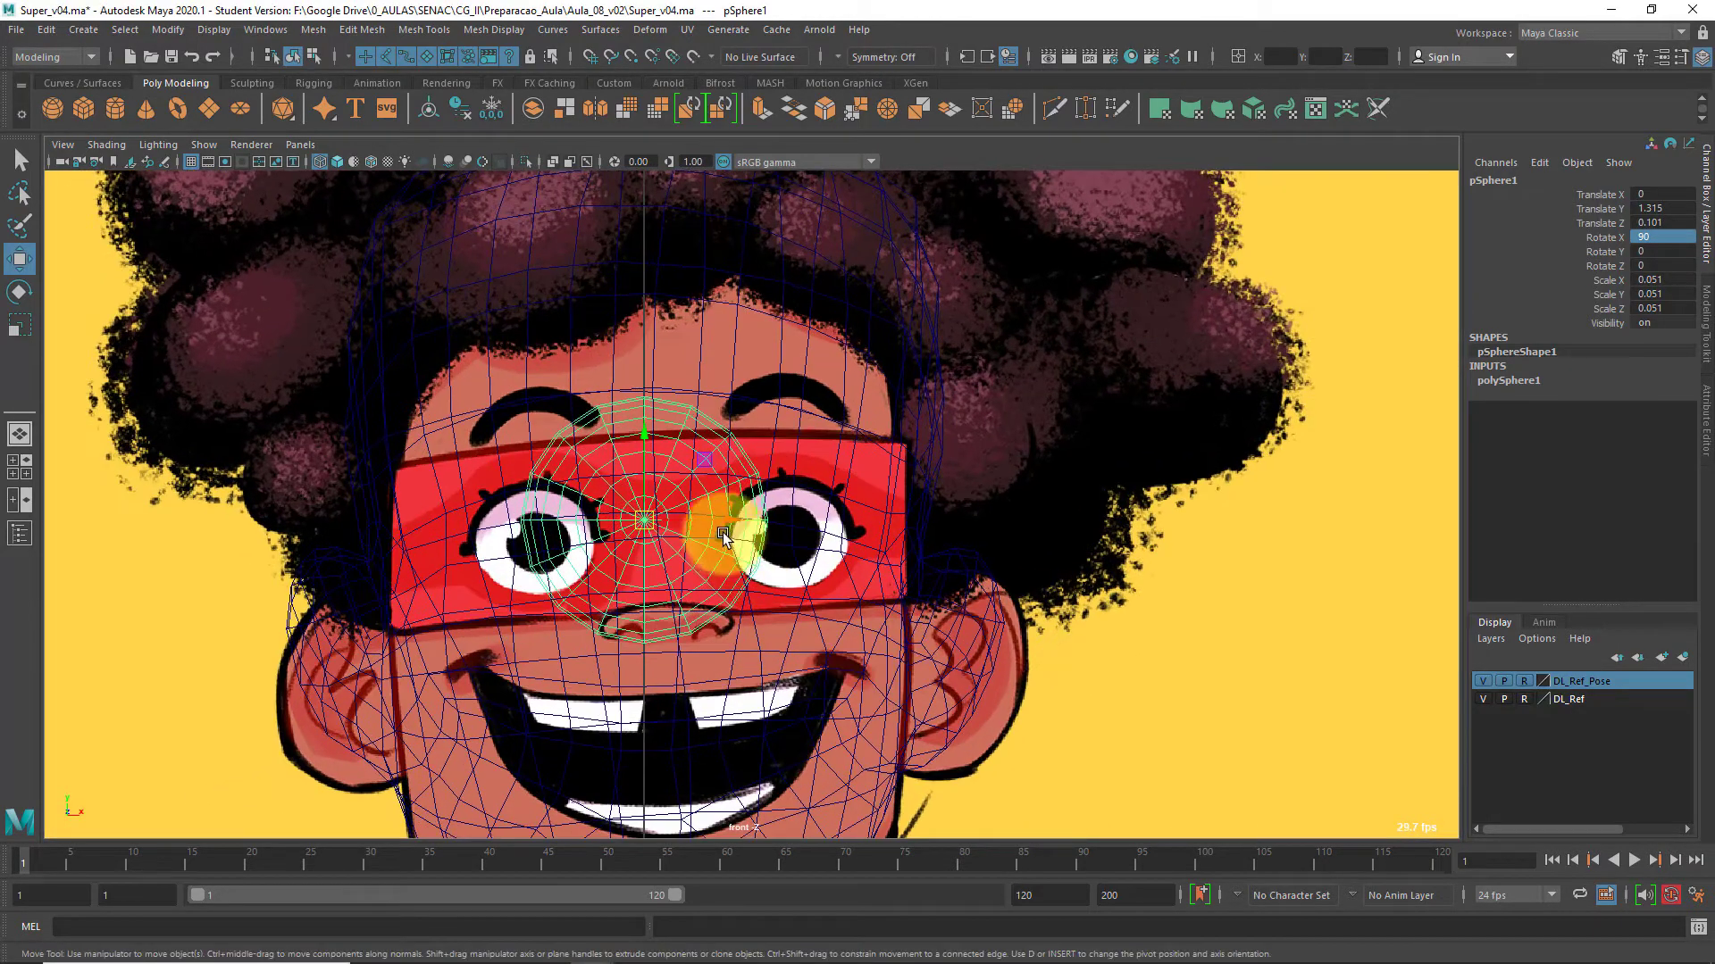
left_click_drag(722, 521, 855, 521)
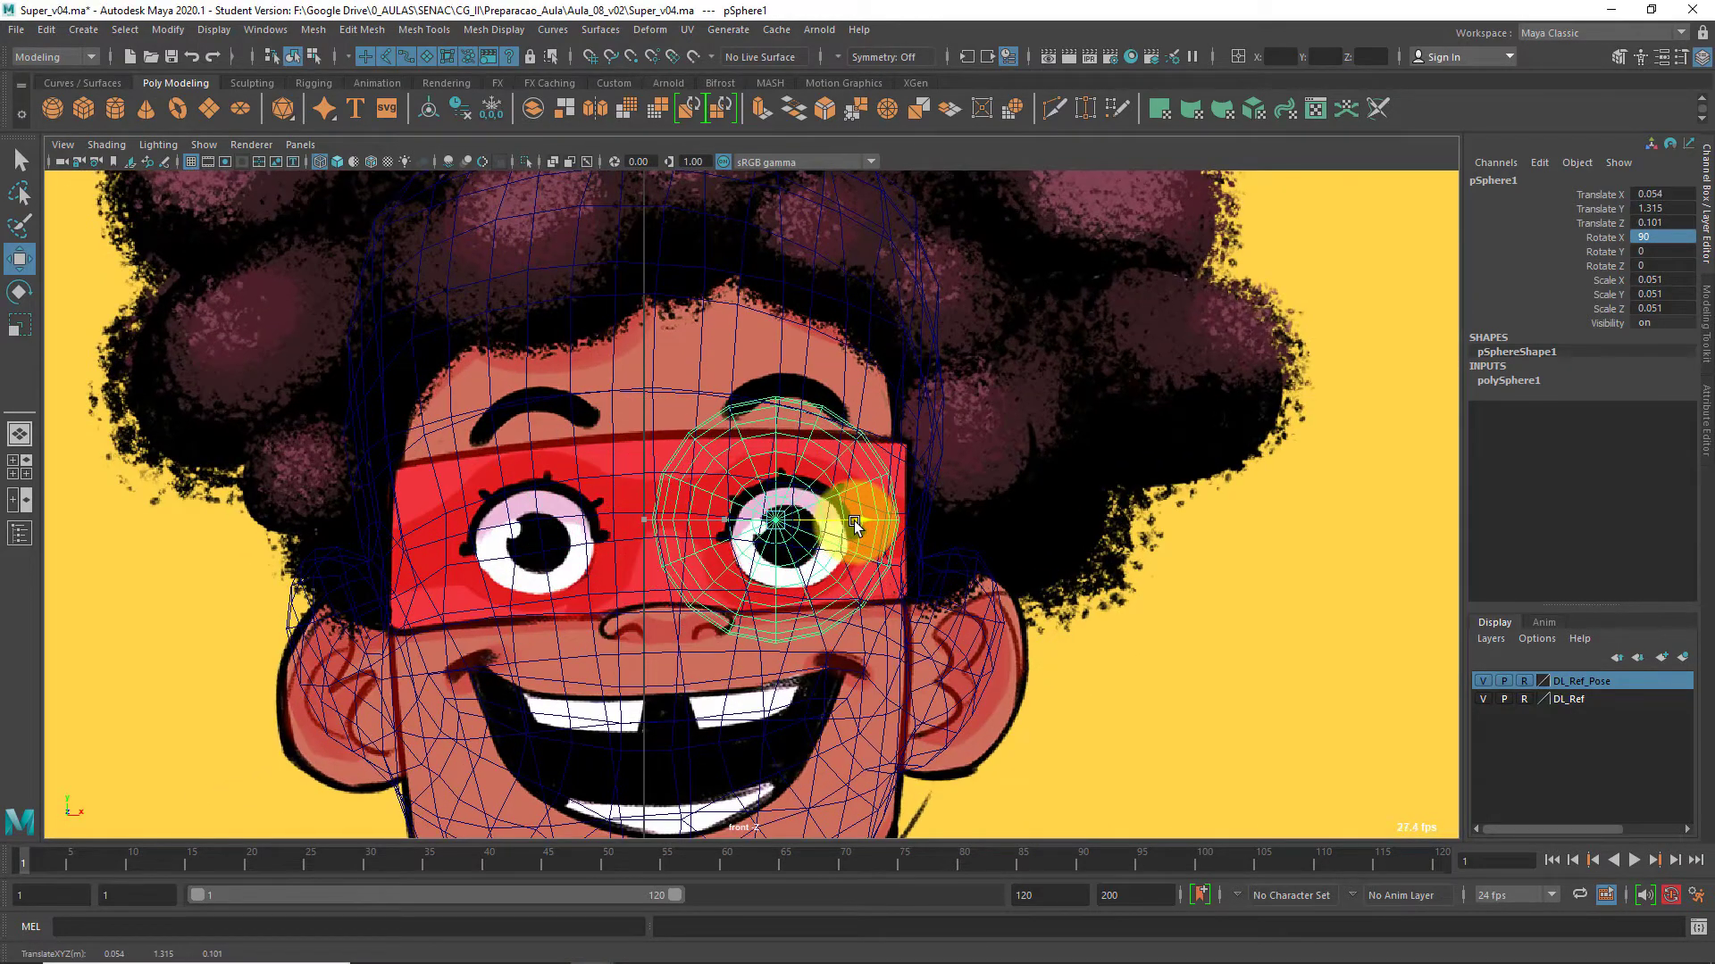
left_click_drag(774, 459, 775, 473)
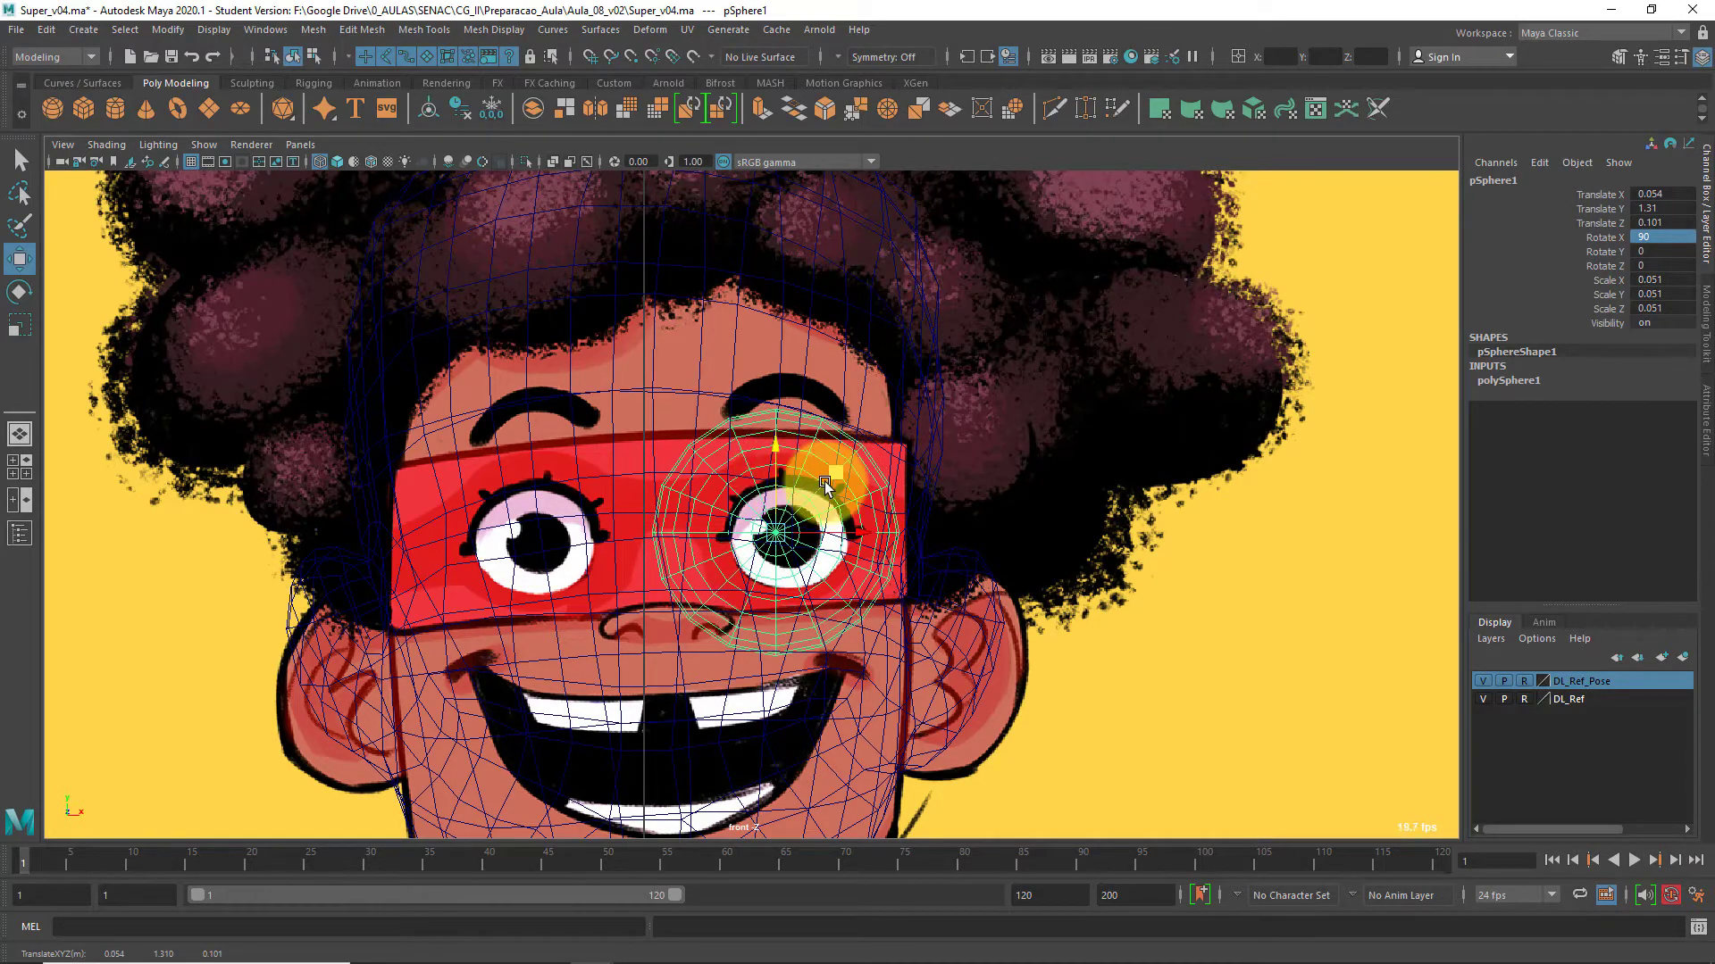
Examine in perspective how the eye sphere sits inside the head
key("space")
key("space")
left_click_drag(1177, 301, 957, 398, "alt")
right_click_drag(957, 399, 1009, 518, "alt")
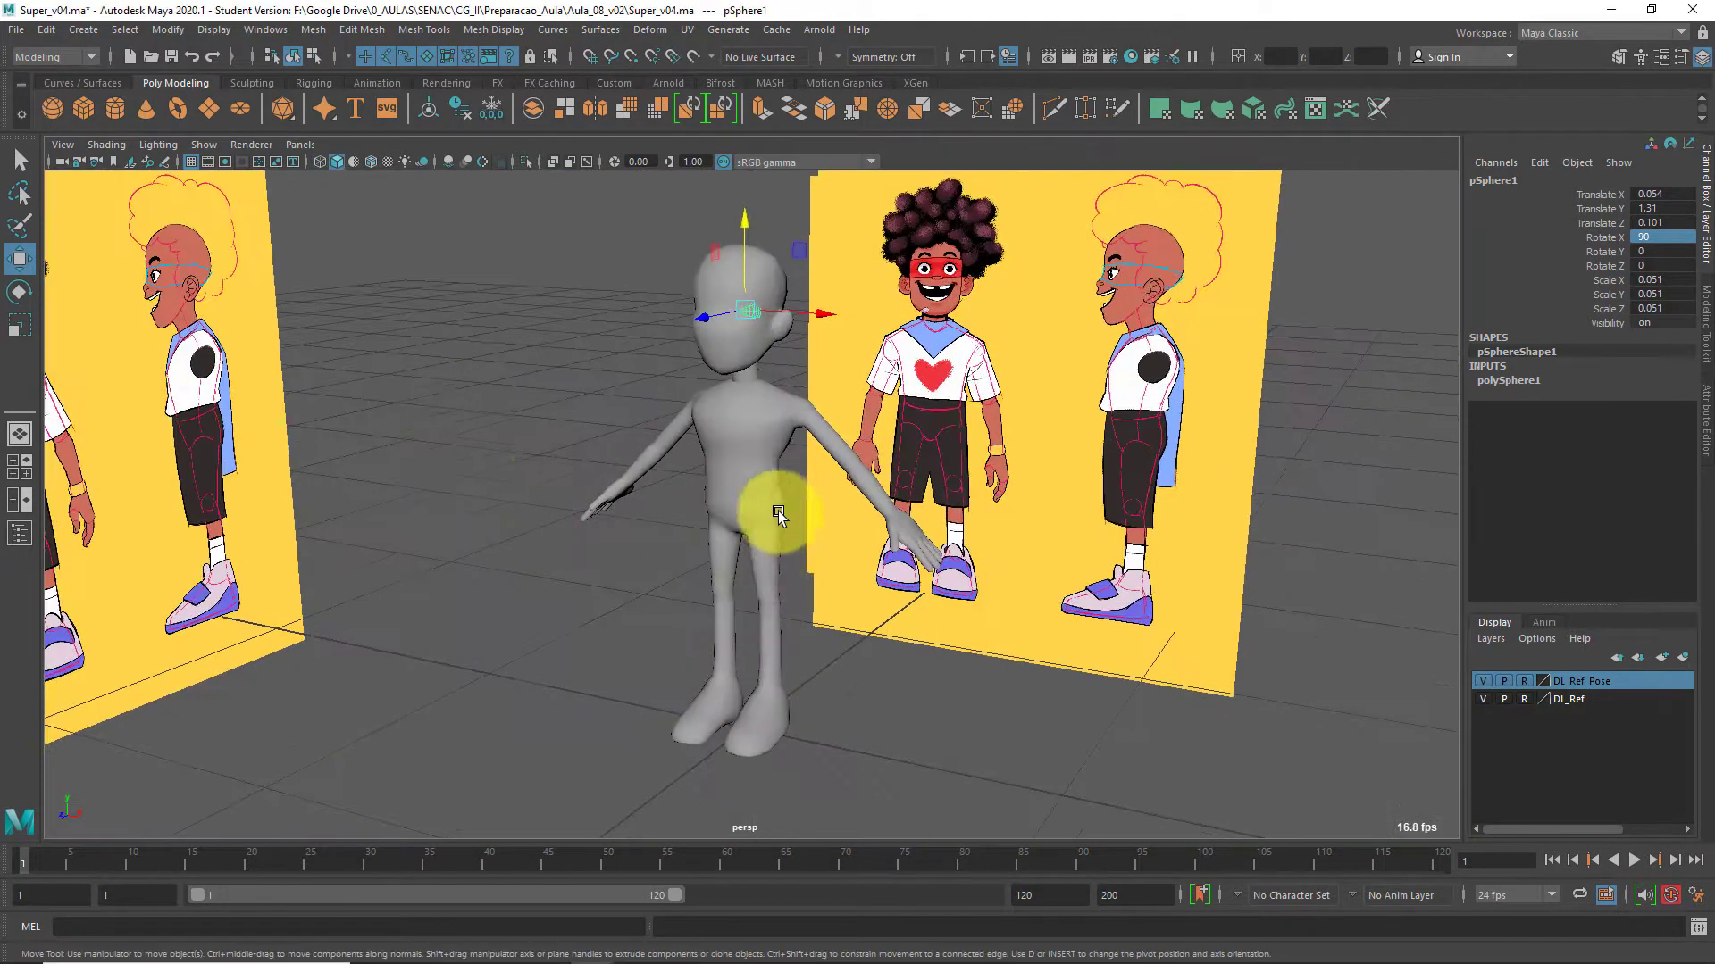
left_click(466, 421)
left_click_drag(789, 426, 849, 421, "alt")
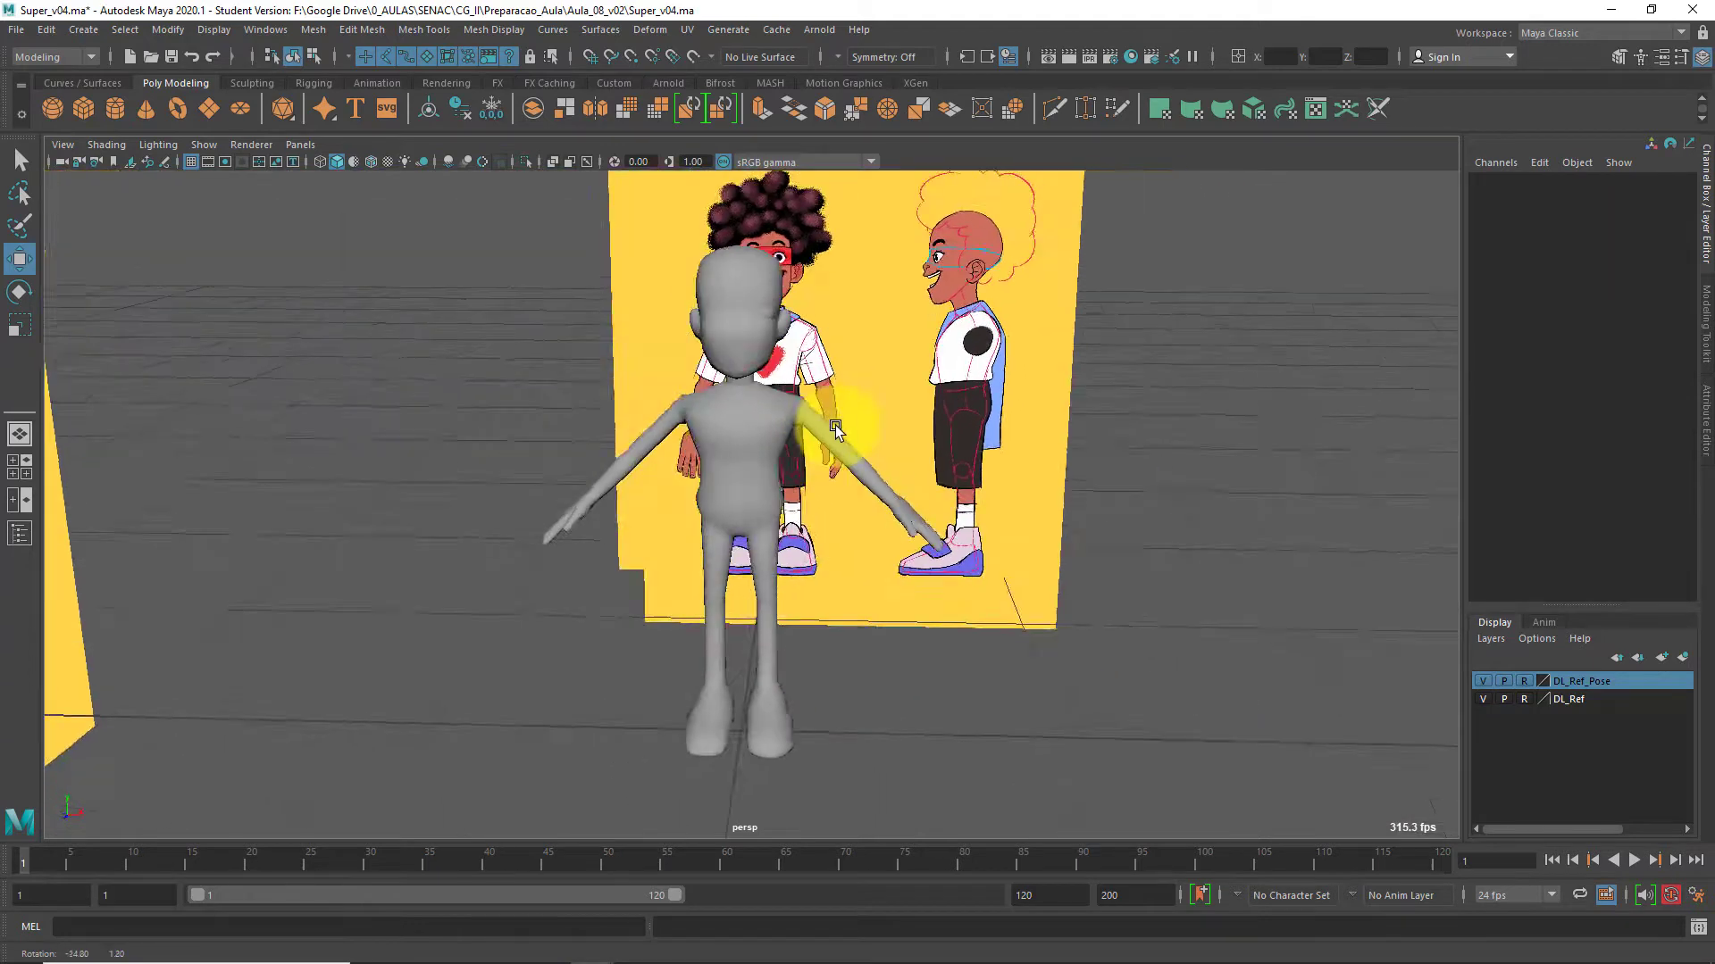
right_click_drag(849, 421, 824, 589, "alt")
middle_click_drag(824, 589, 922, 779, "alt")
right_click_drag(923, 778, 927, 830, "alt")
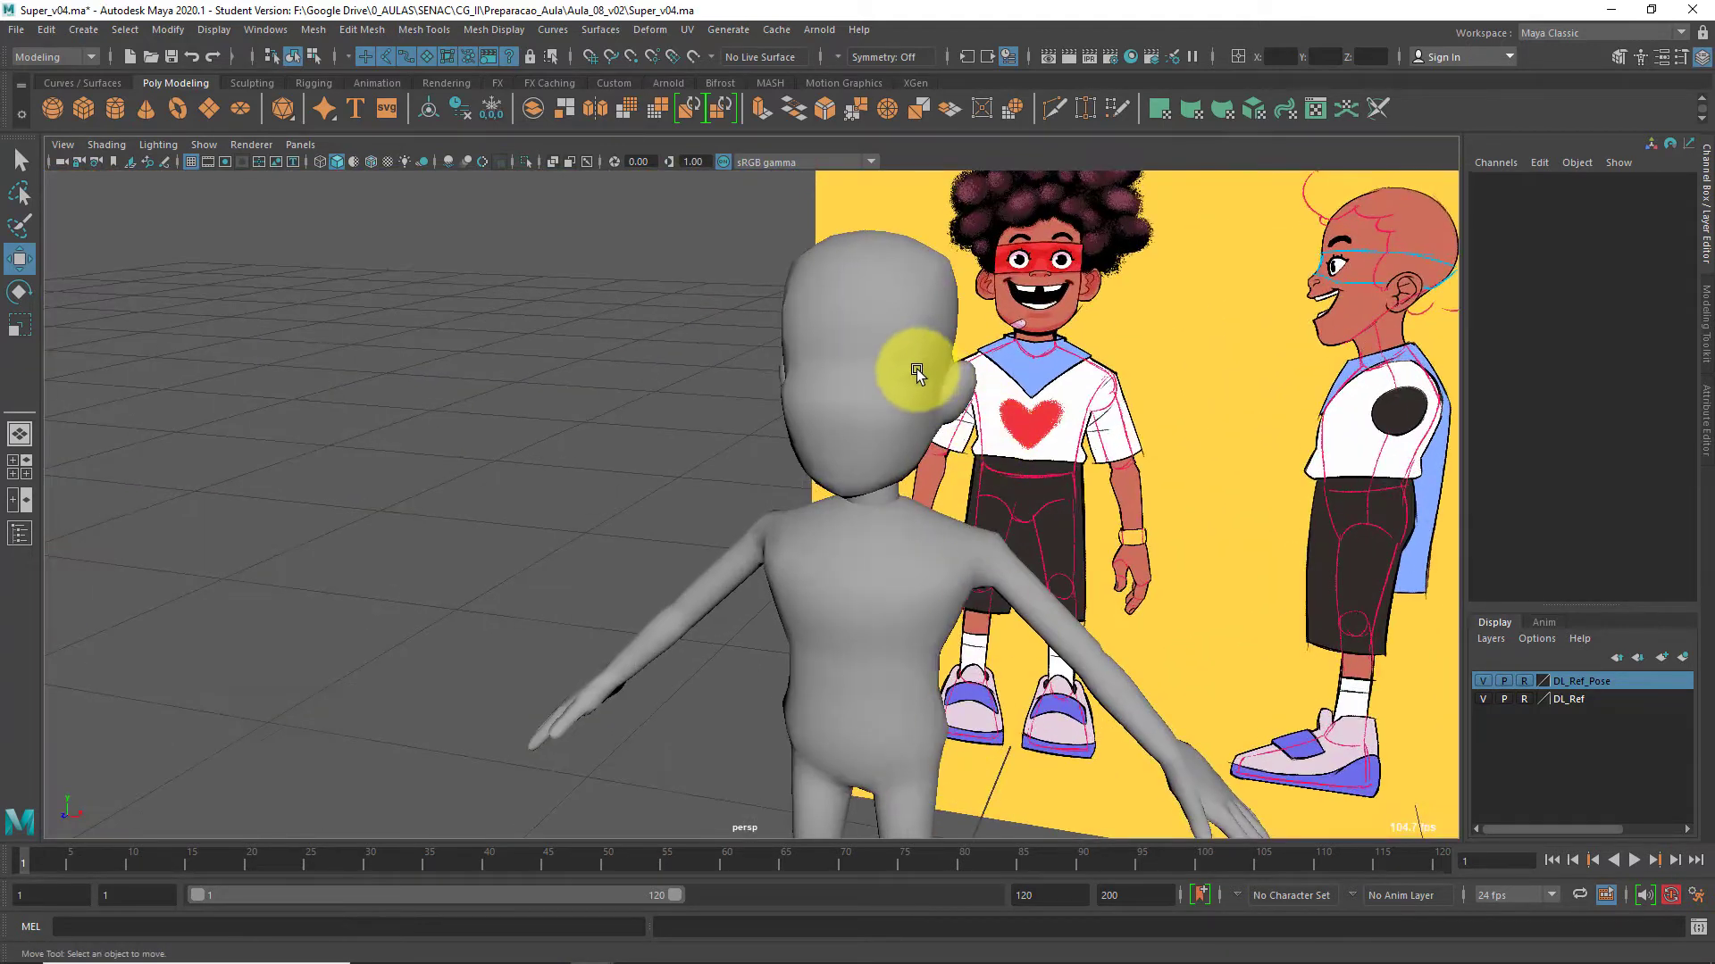
left_click(917, 370)
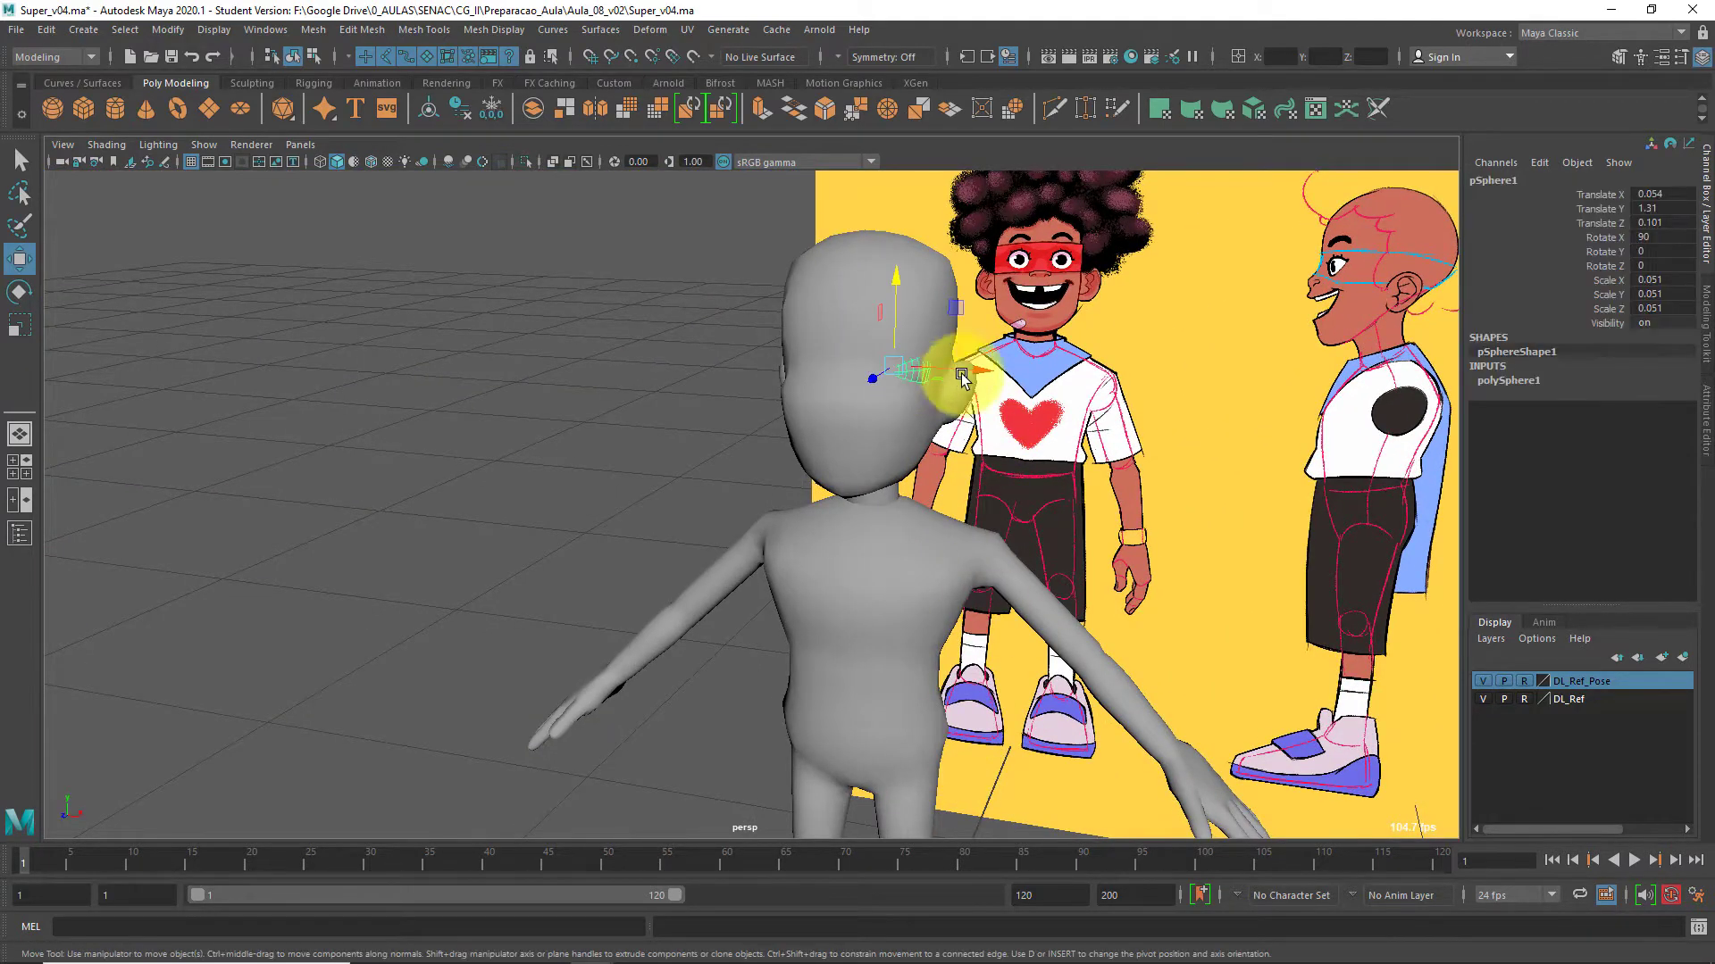
left_click_drag(678, 364, 861, 383, "alt")
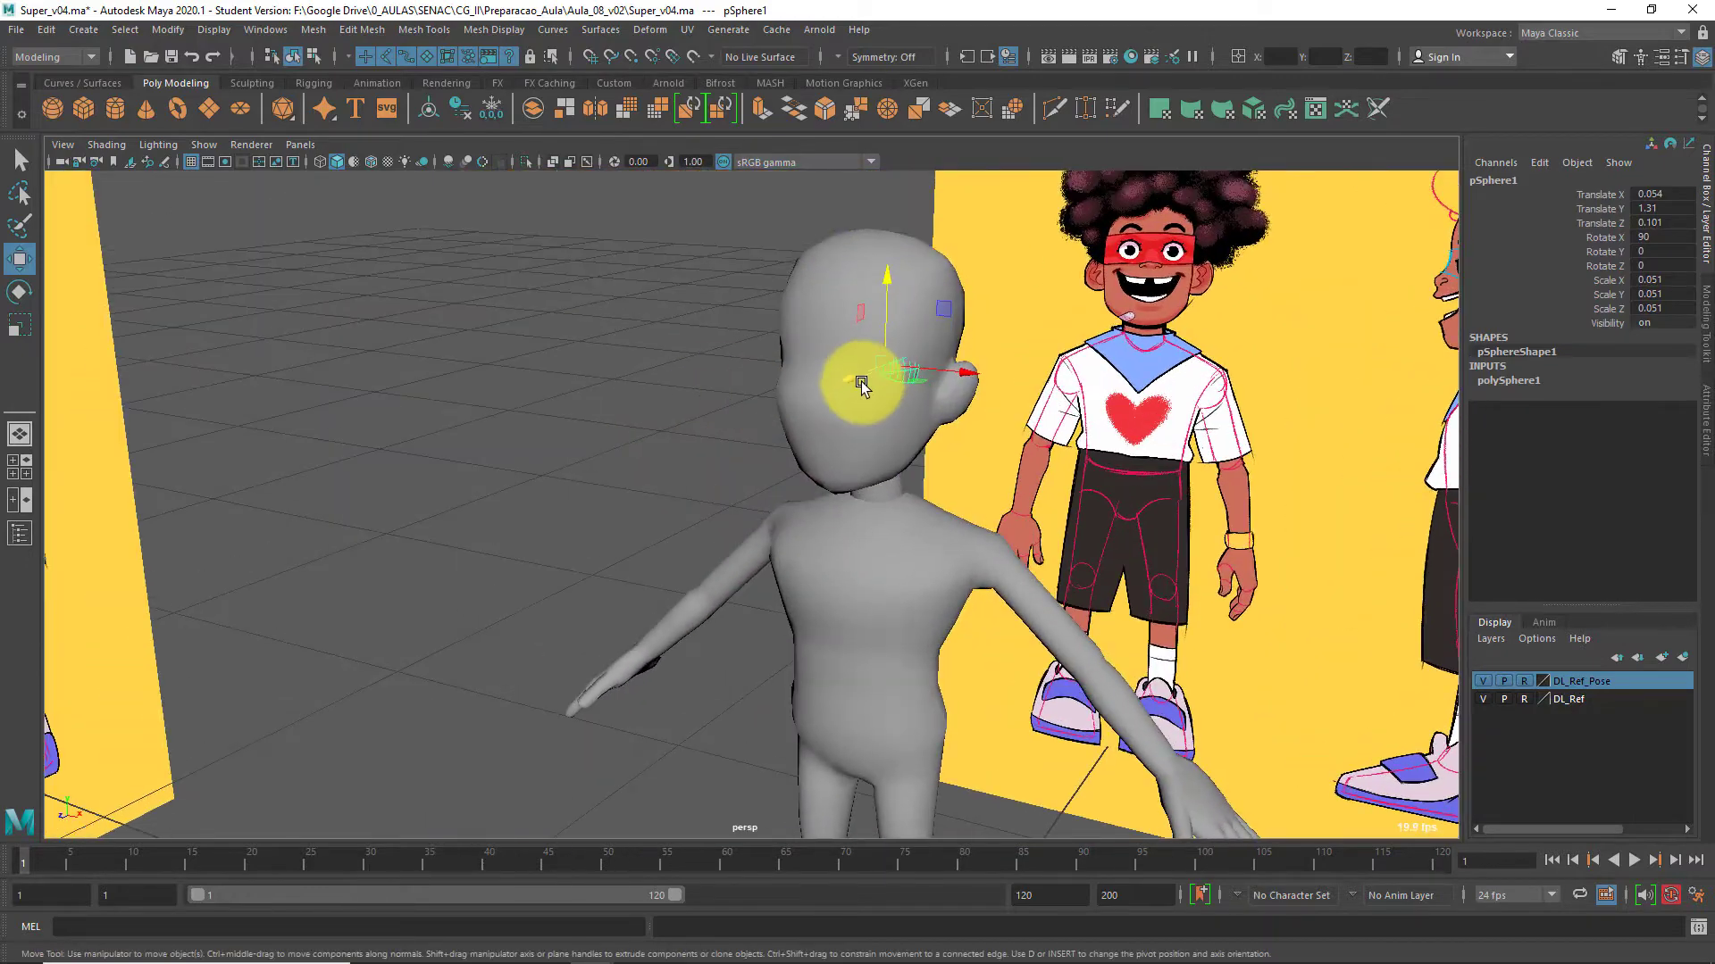
left_click_drag(806, 451, 900, 420, "alt")
left_click(1290, 273)
left_click_drag(1007, 527, 938, 513, "alt")
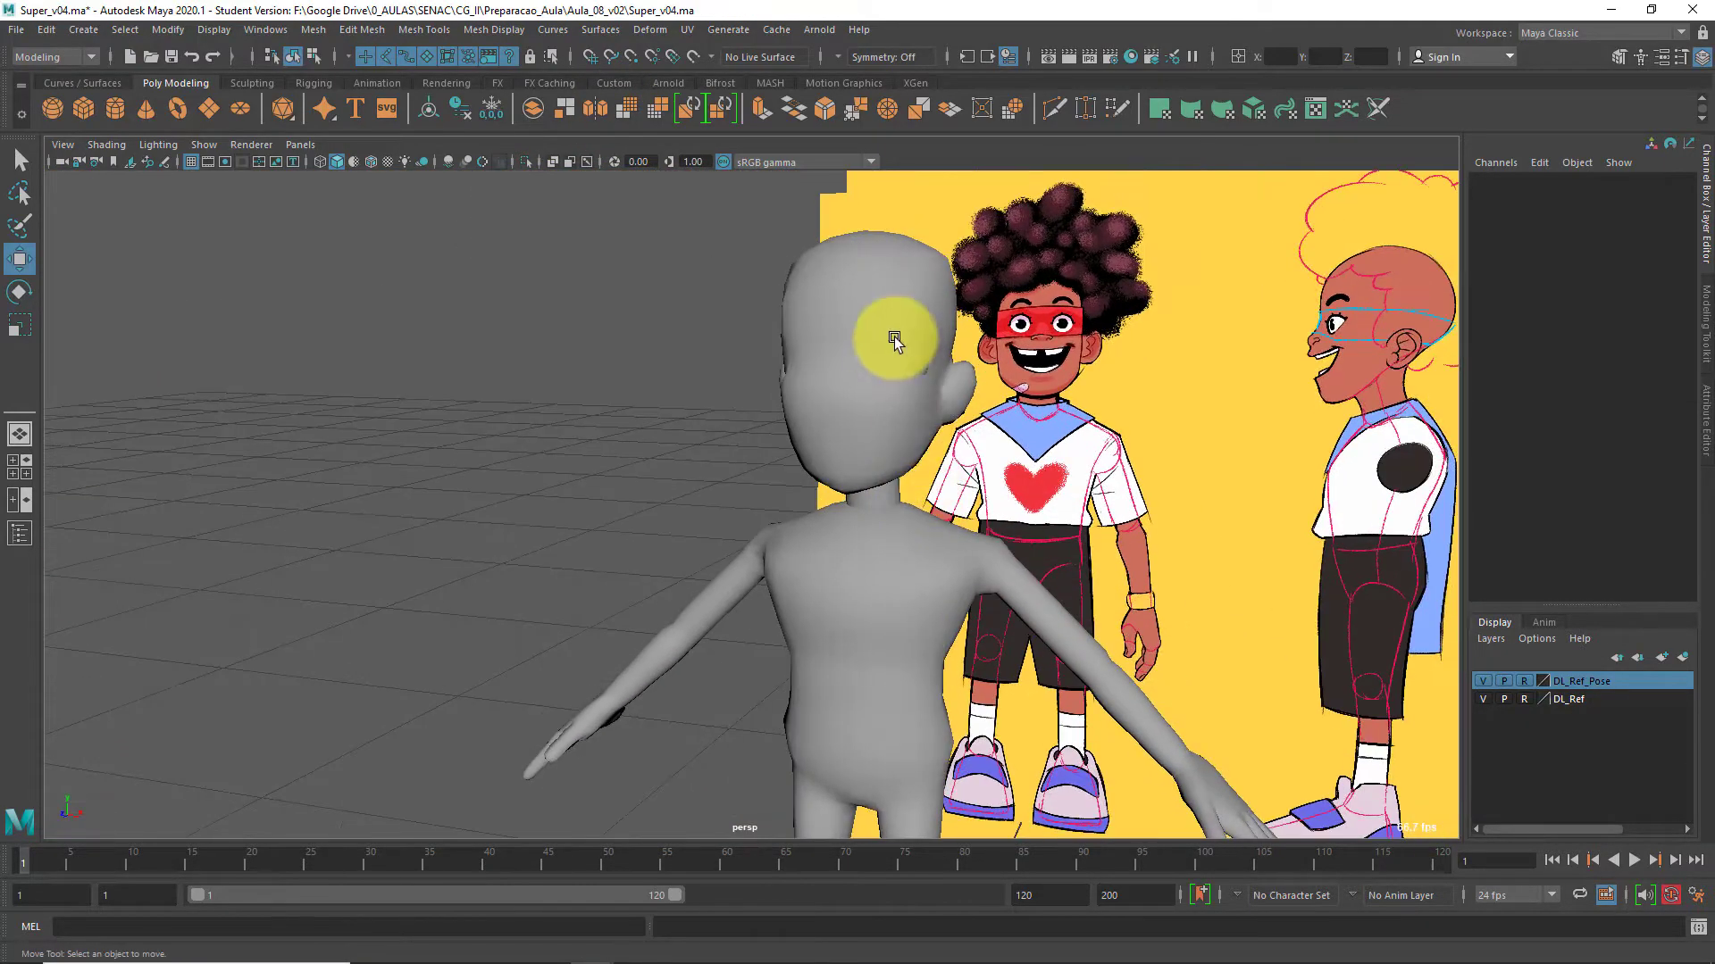
Shift the eye sphere slightly inward and forward to about X 0.048 and Z 0.106, and deselect it
left_click(909, 403)
left_click_drag(909, 404, 788, 494, "alt")
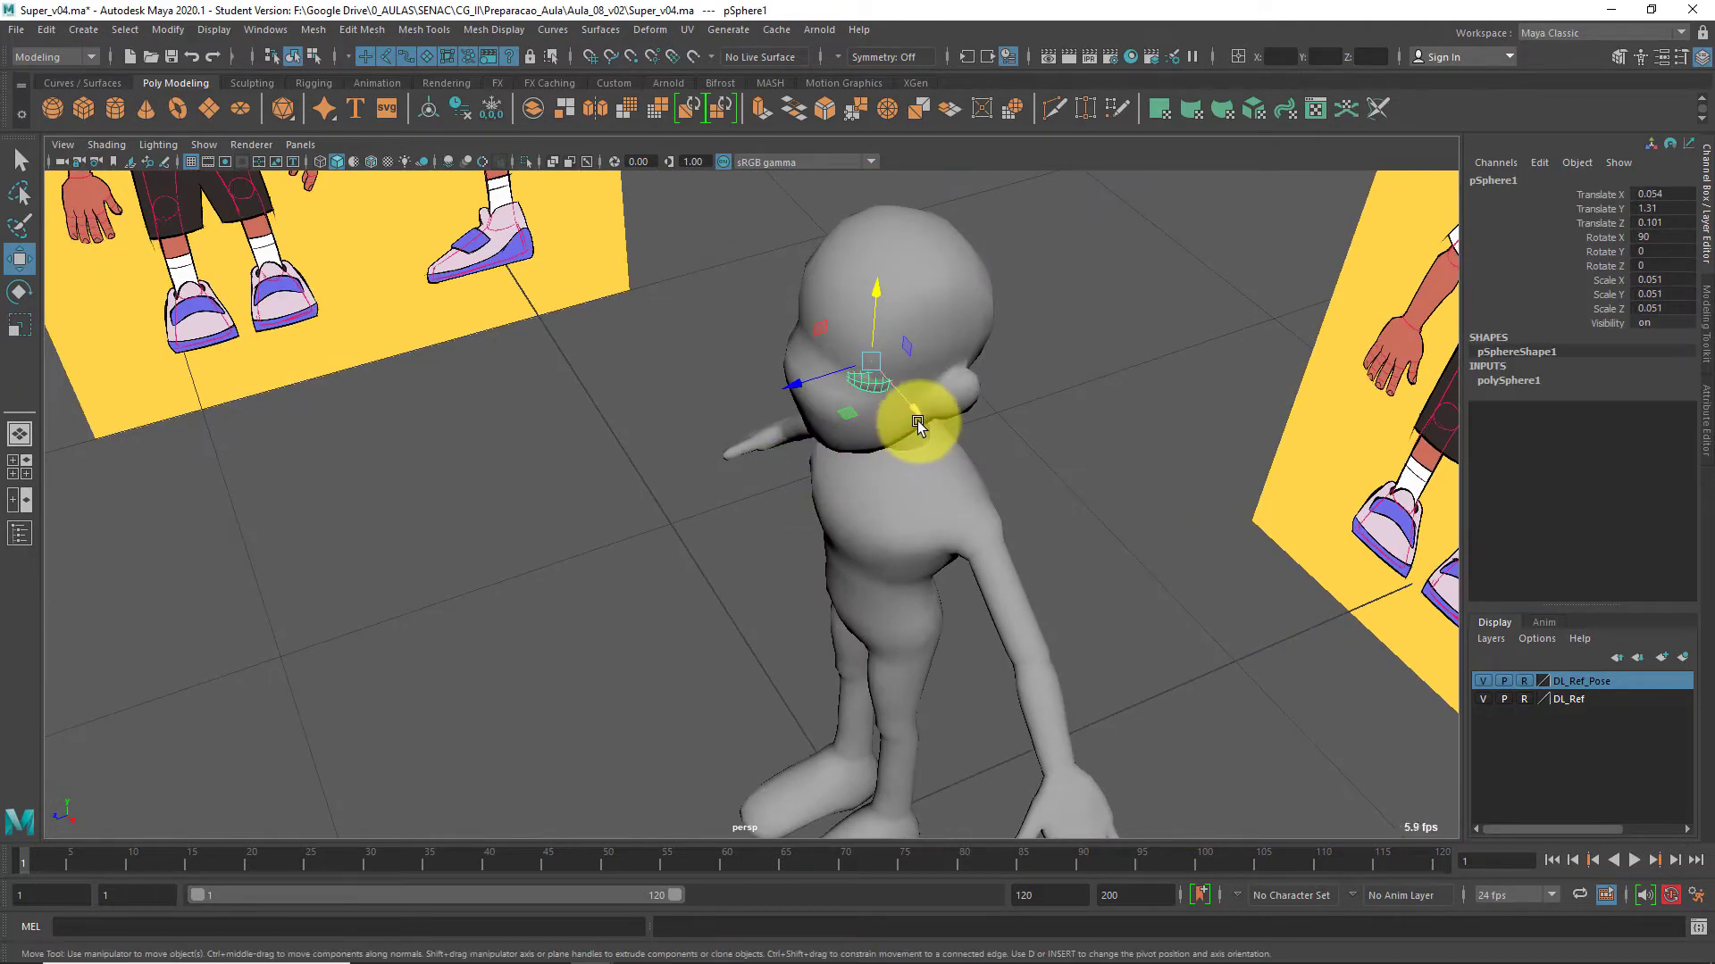
mouse_move(918, 420)
left_mouse_down()
mouse_move(805, 369)
mouse_move(906, 394)
left_mouse_up()
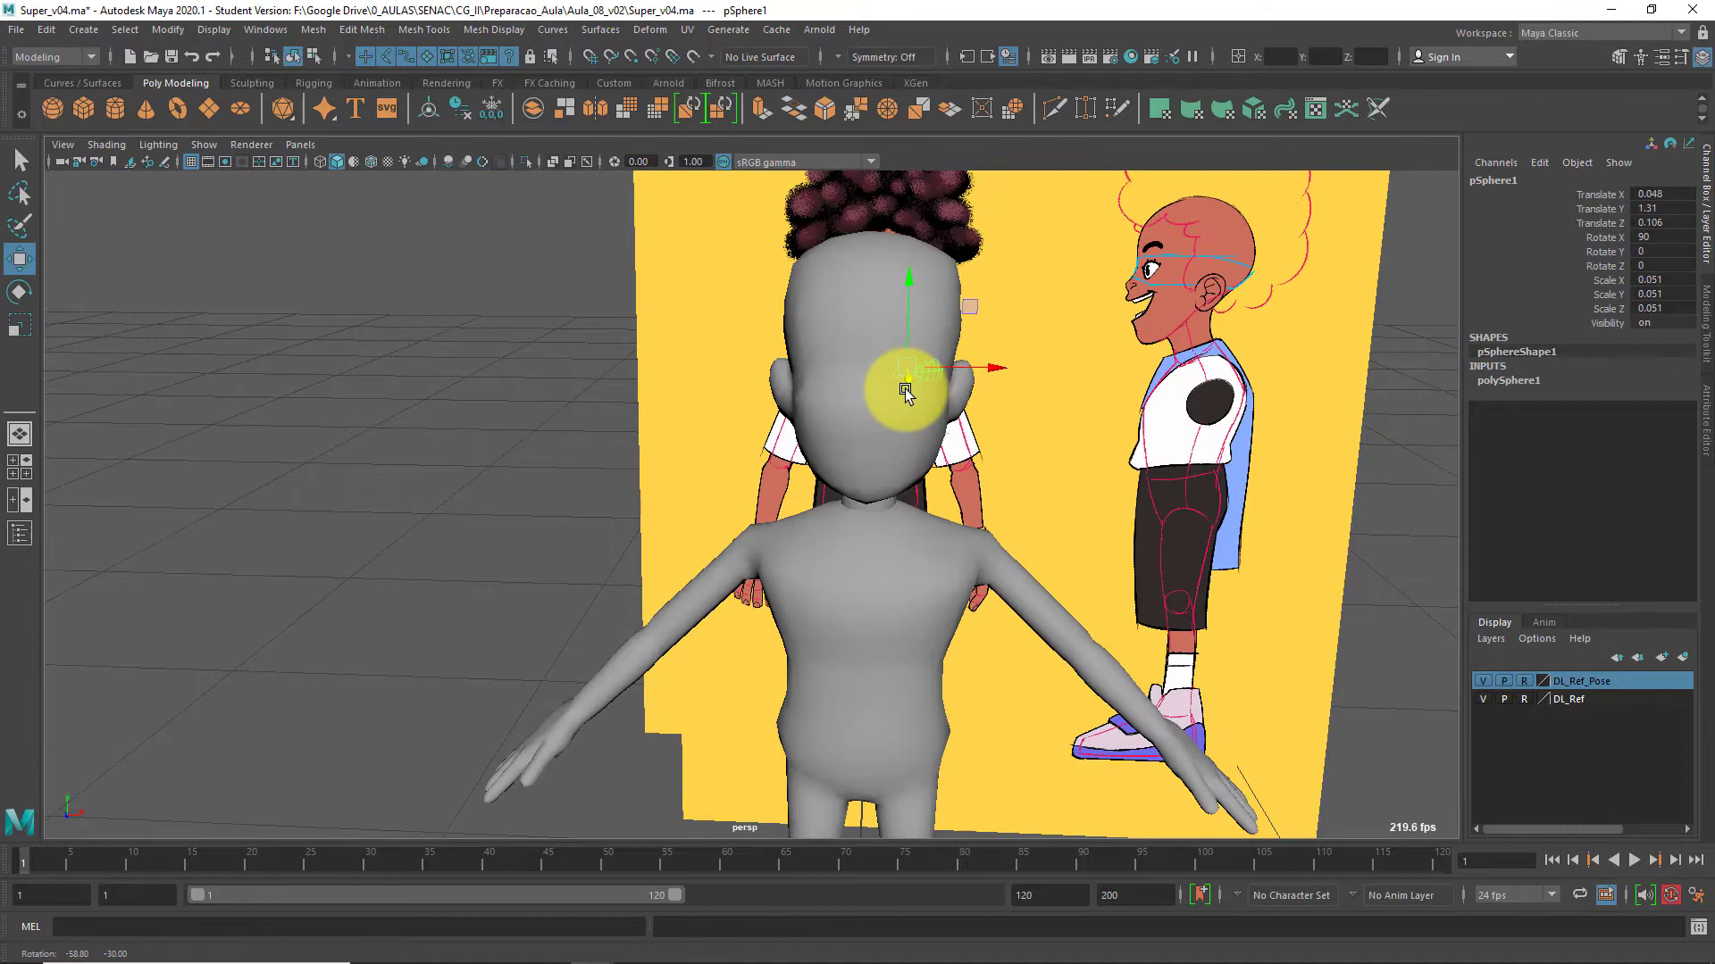
left_click(1237, 399)
left_click_drag(1159, 537, 1094, 491, "alt")
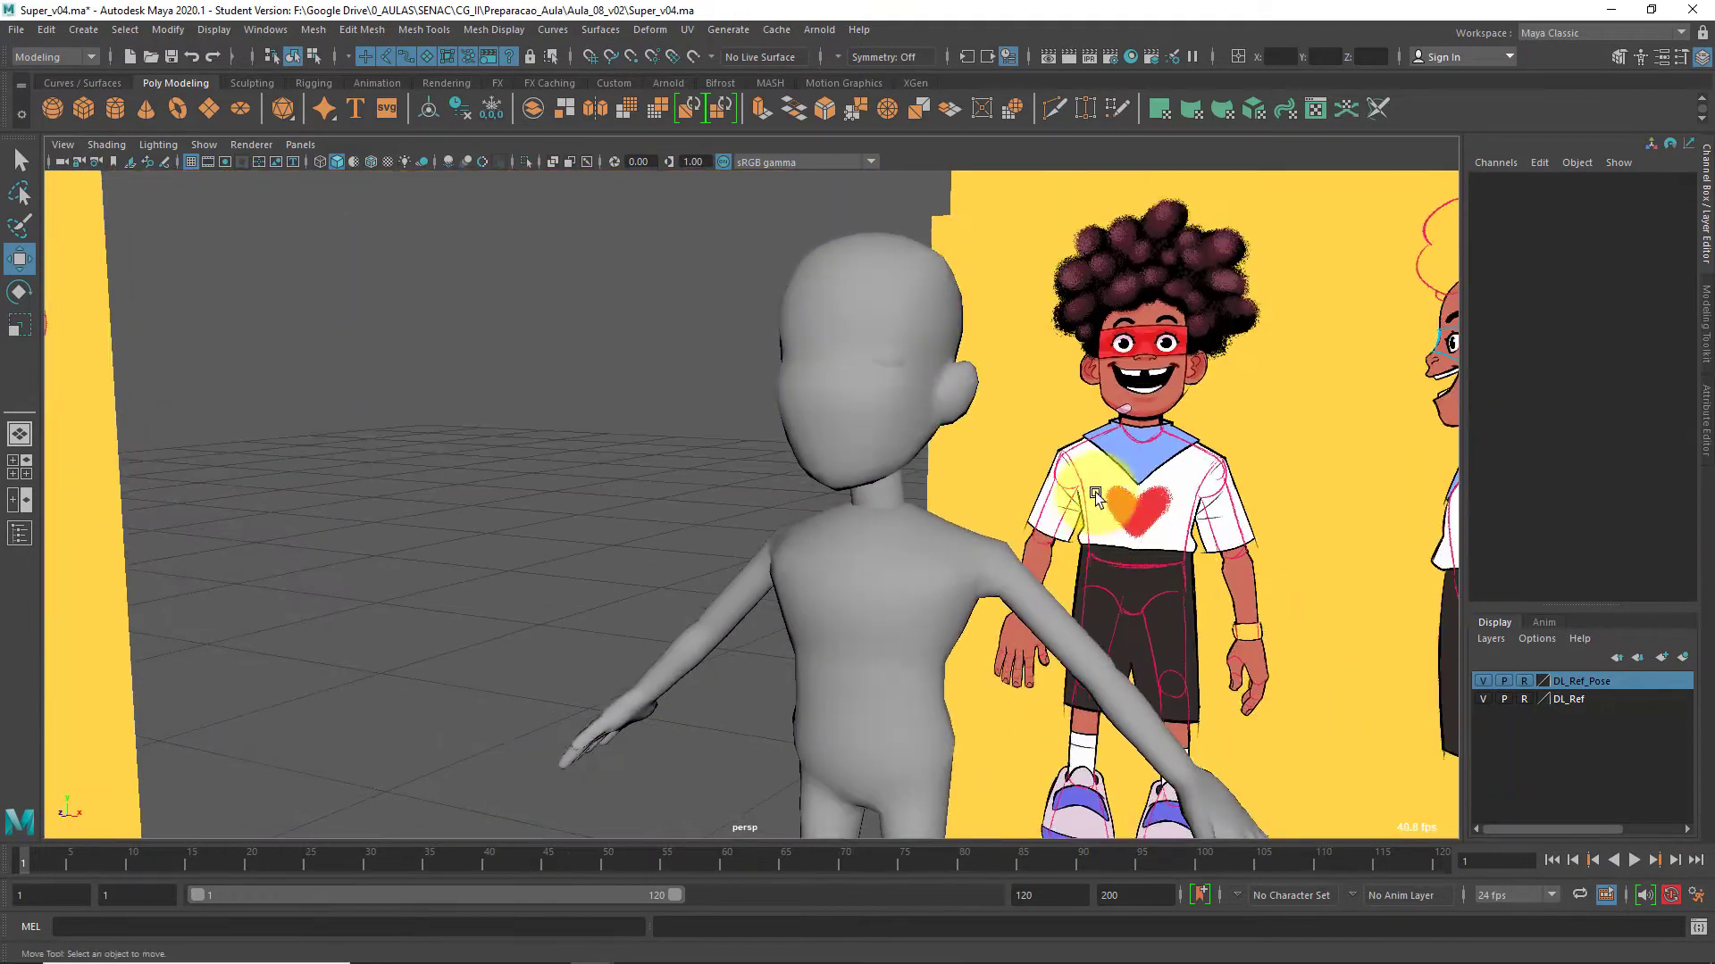
left_click(854, 409)
left_click(957, 429)
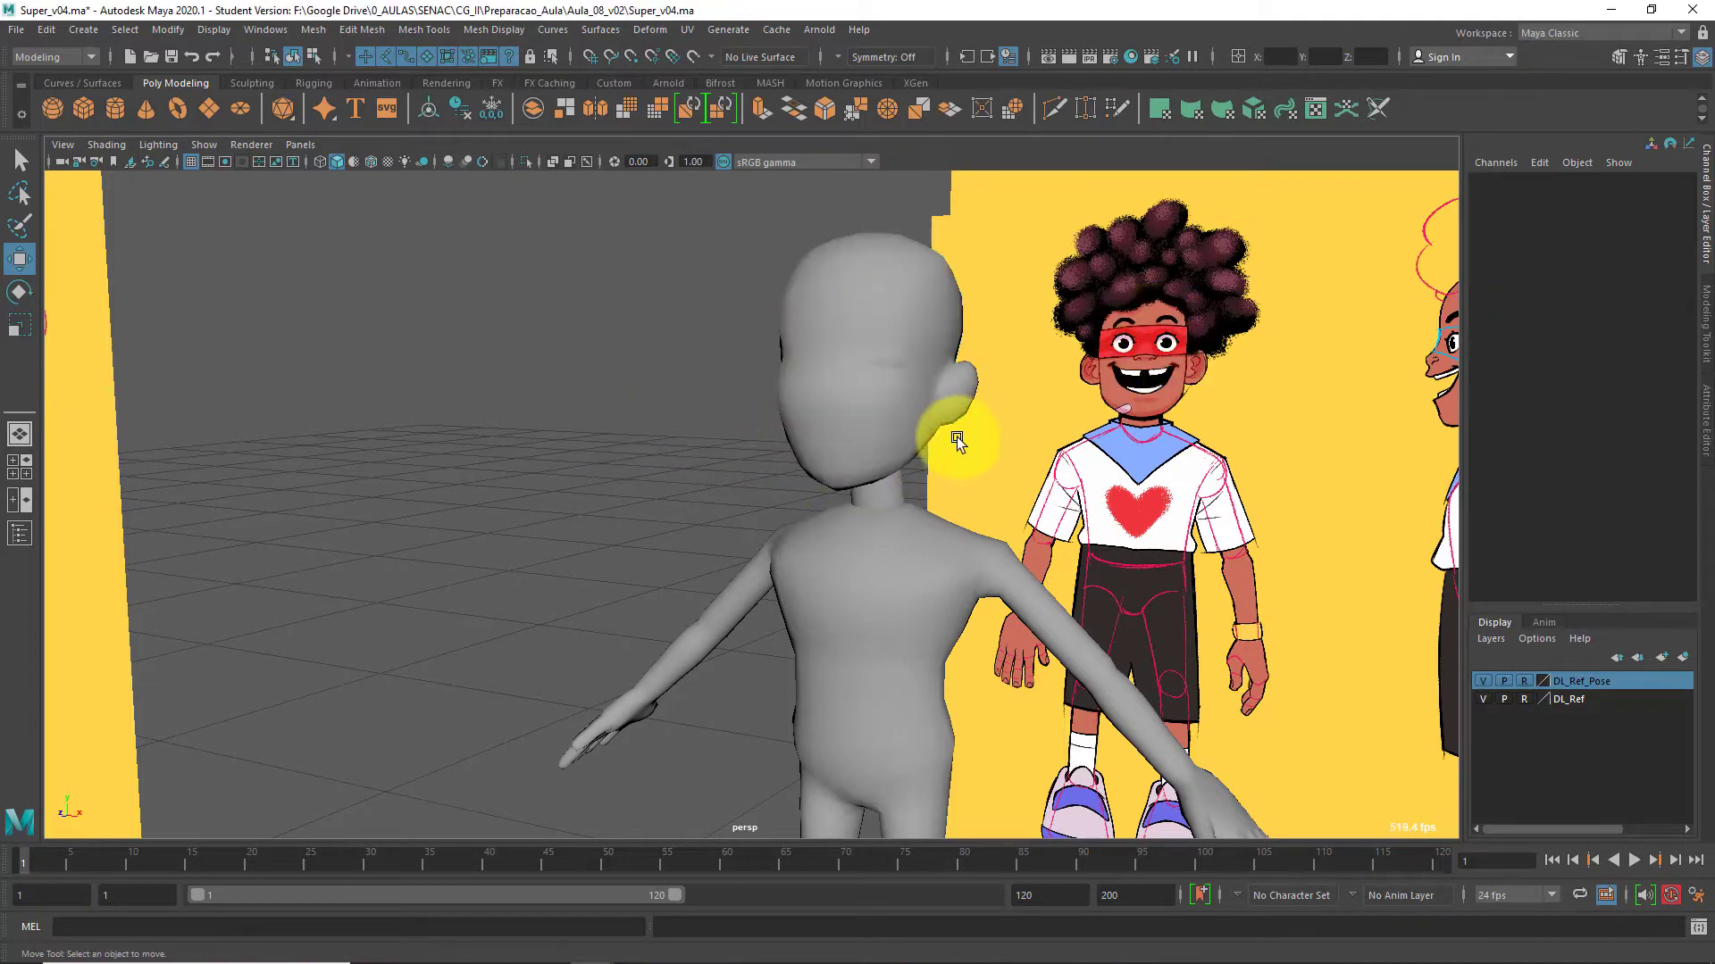
Create a polygon cube while working in the front view
key("space")
key("space")
right_click_drag(662, 504, 728, 656, "alt")
middle_click_drag(728, 655, 845, 554, "alt")
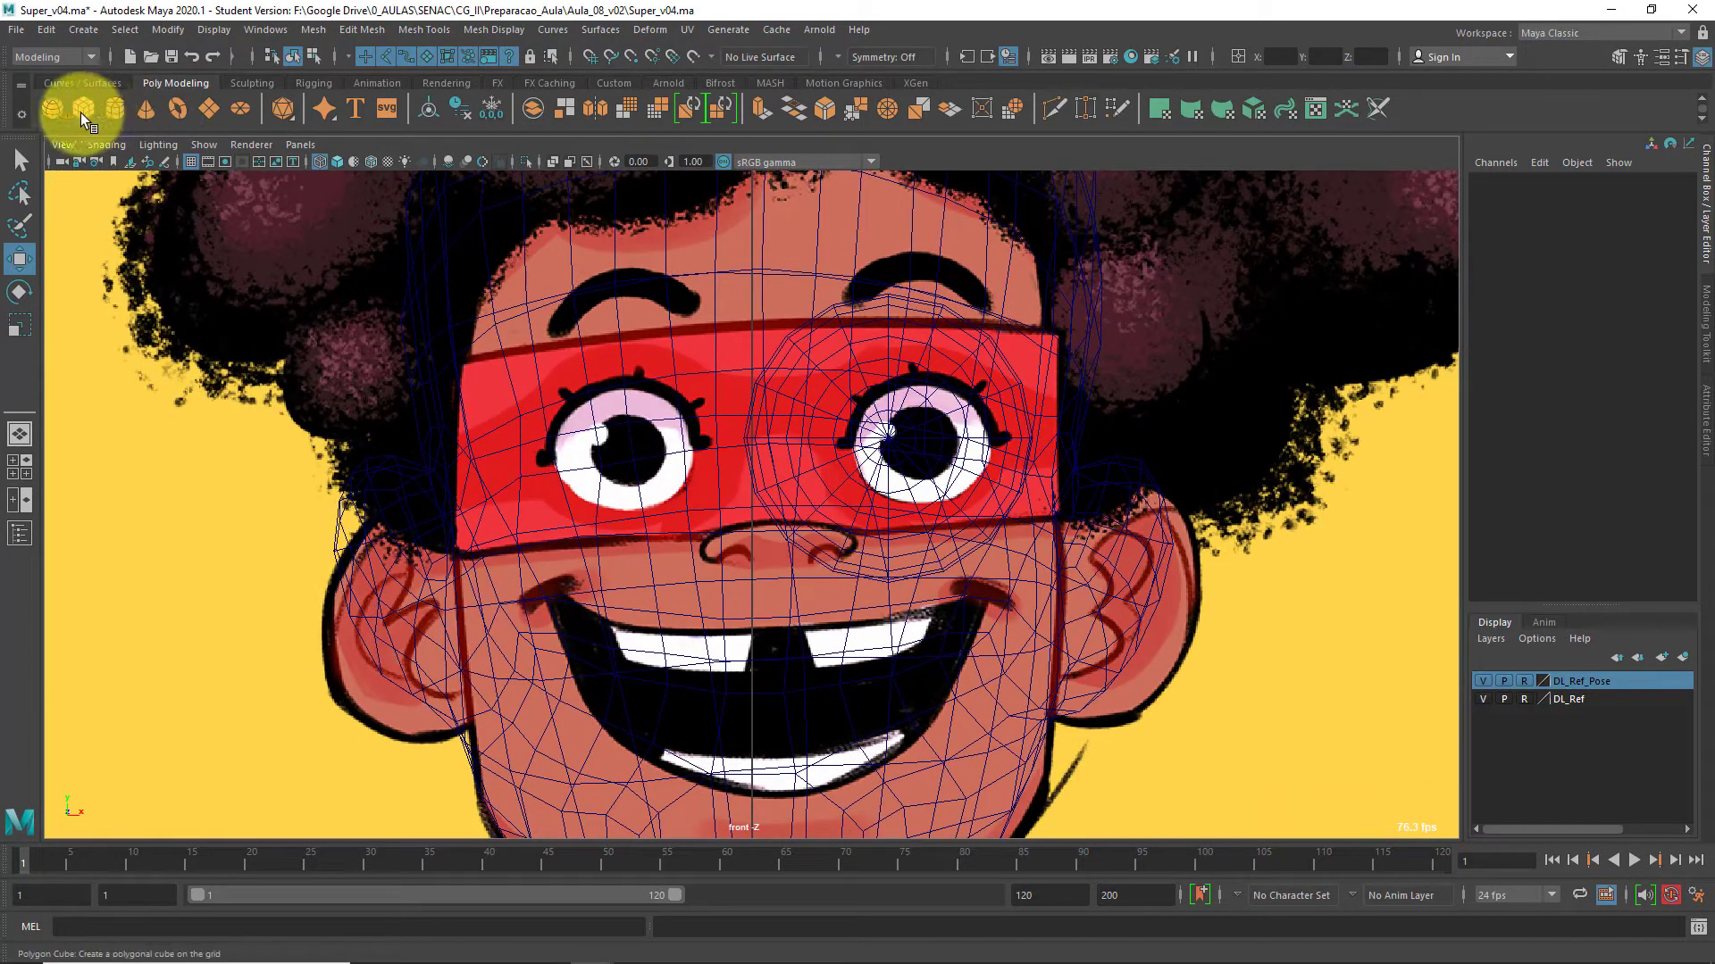
left_click(81, 113)
middle_click_drag(964, 826, 885, 678, "alt")
right_click_drag(884, 678, 268, 277, "alt")
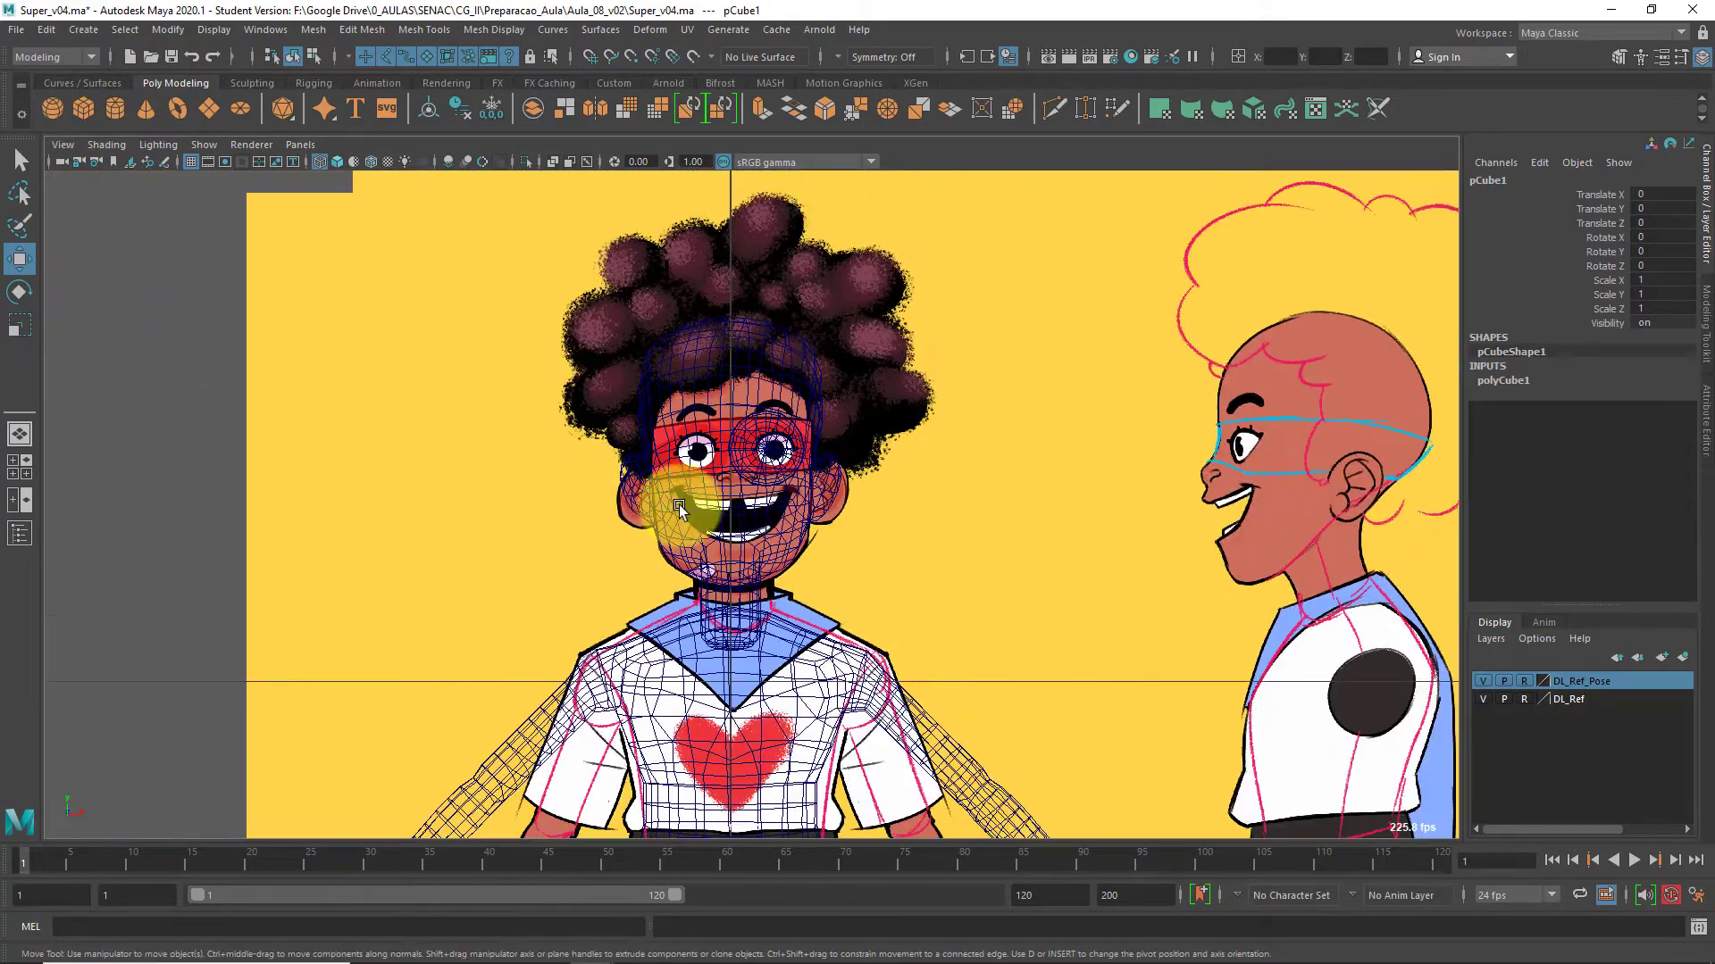
right_click_drag(679, 507, 733, 630, "alt")
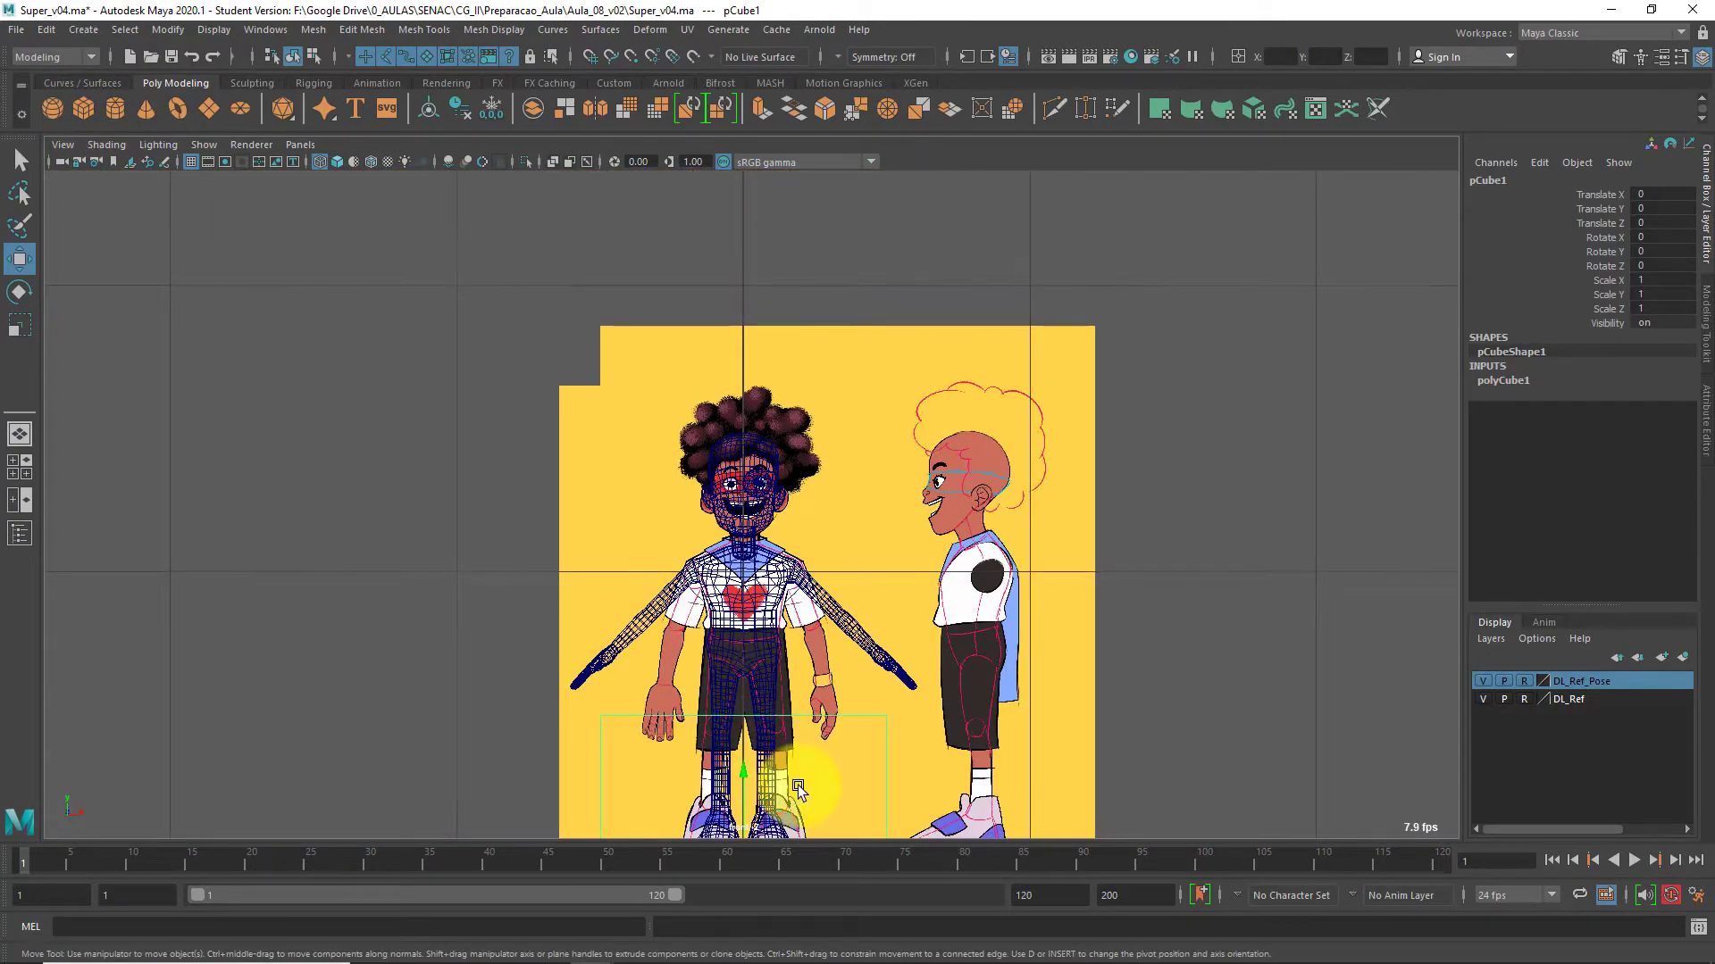
Raise the cube to the front reference's nose at about Y 1.292 and scale it uniformly to about 0.055
left_click_drag(769, 794, 783, 462)
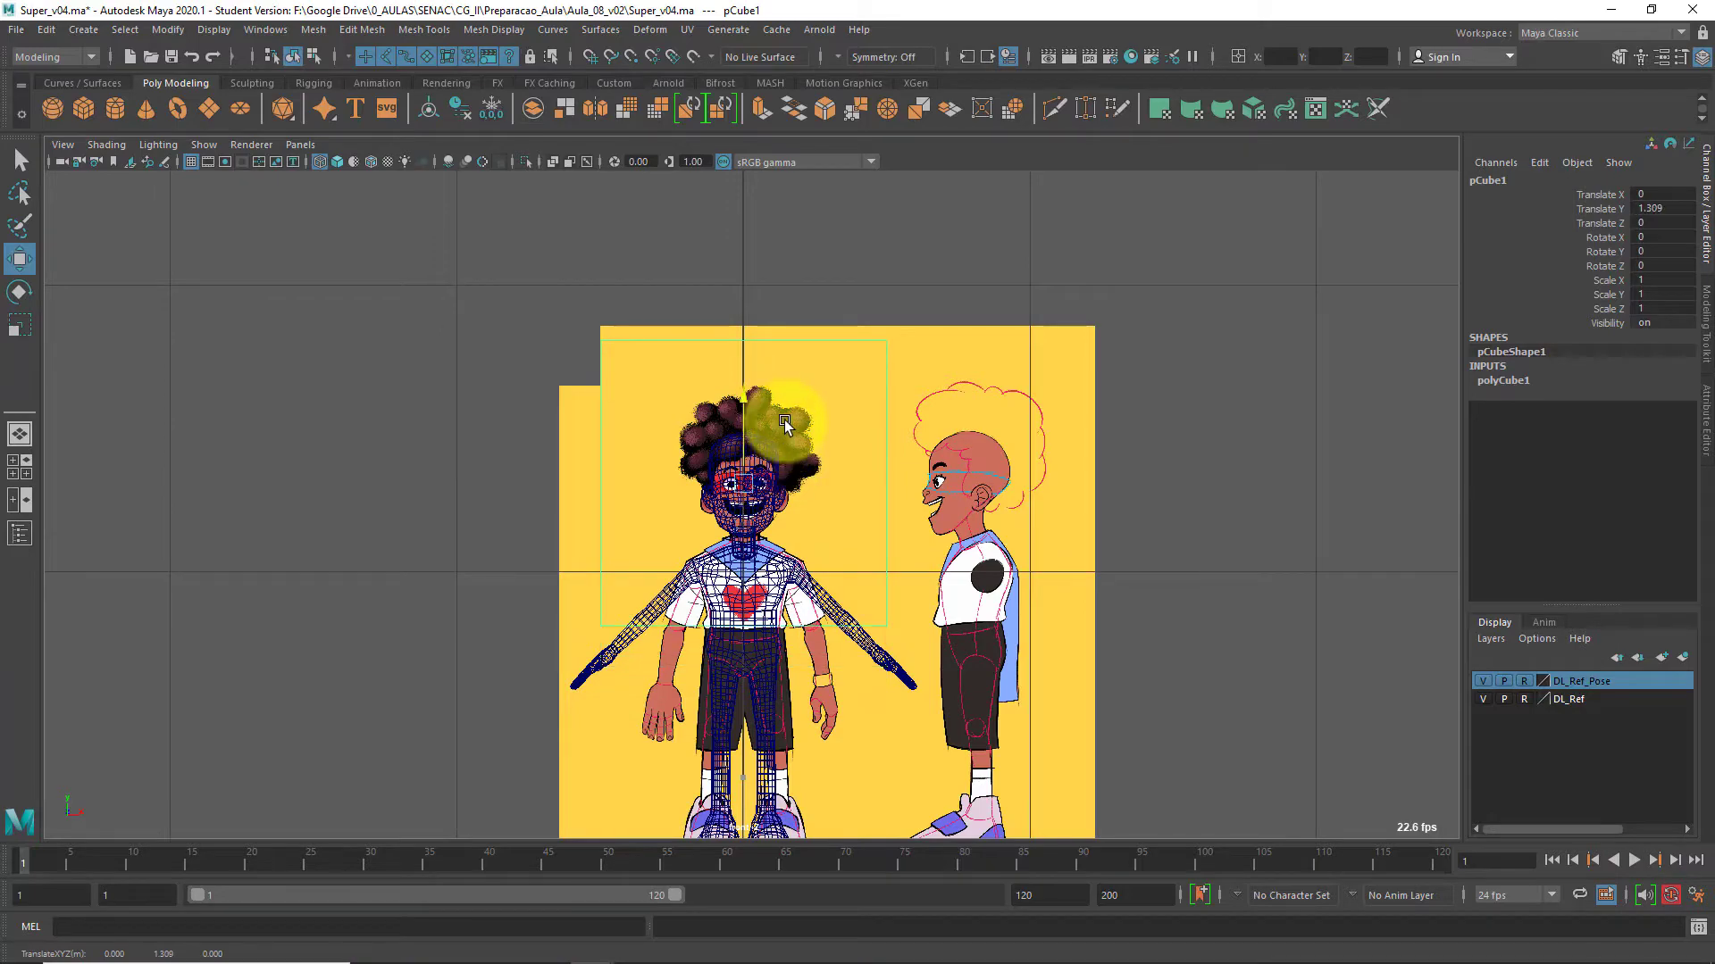
scroll(784, 425, "up", 8)
scroll(783, 426, "down", 3)
key("r")
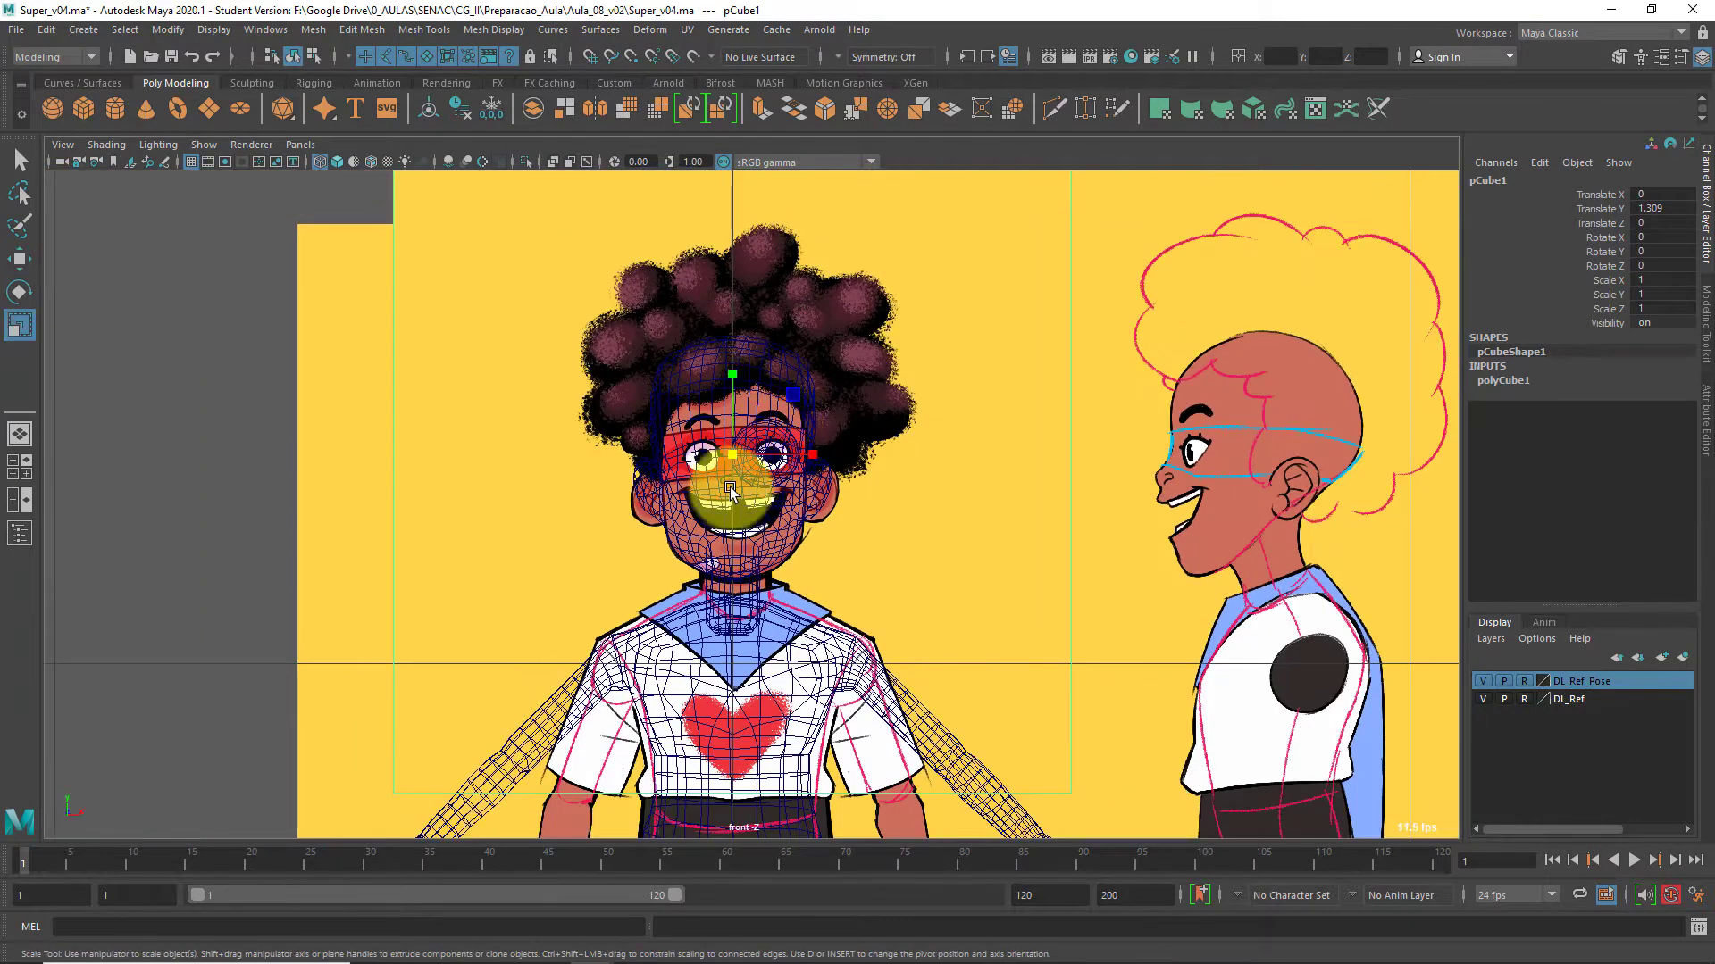
left_click_drag(730, 490, 414, 526)
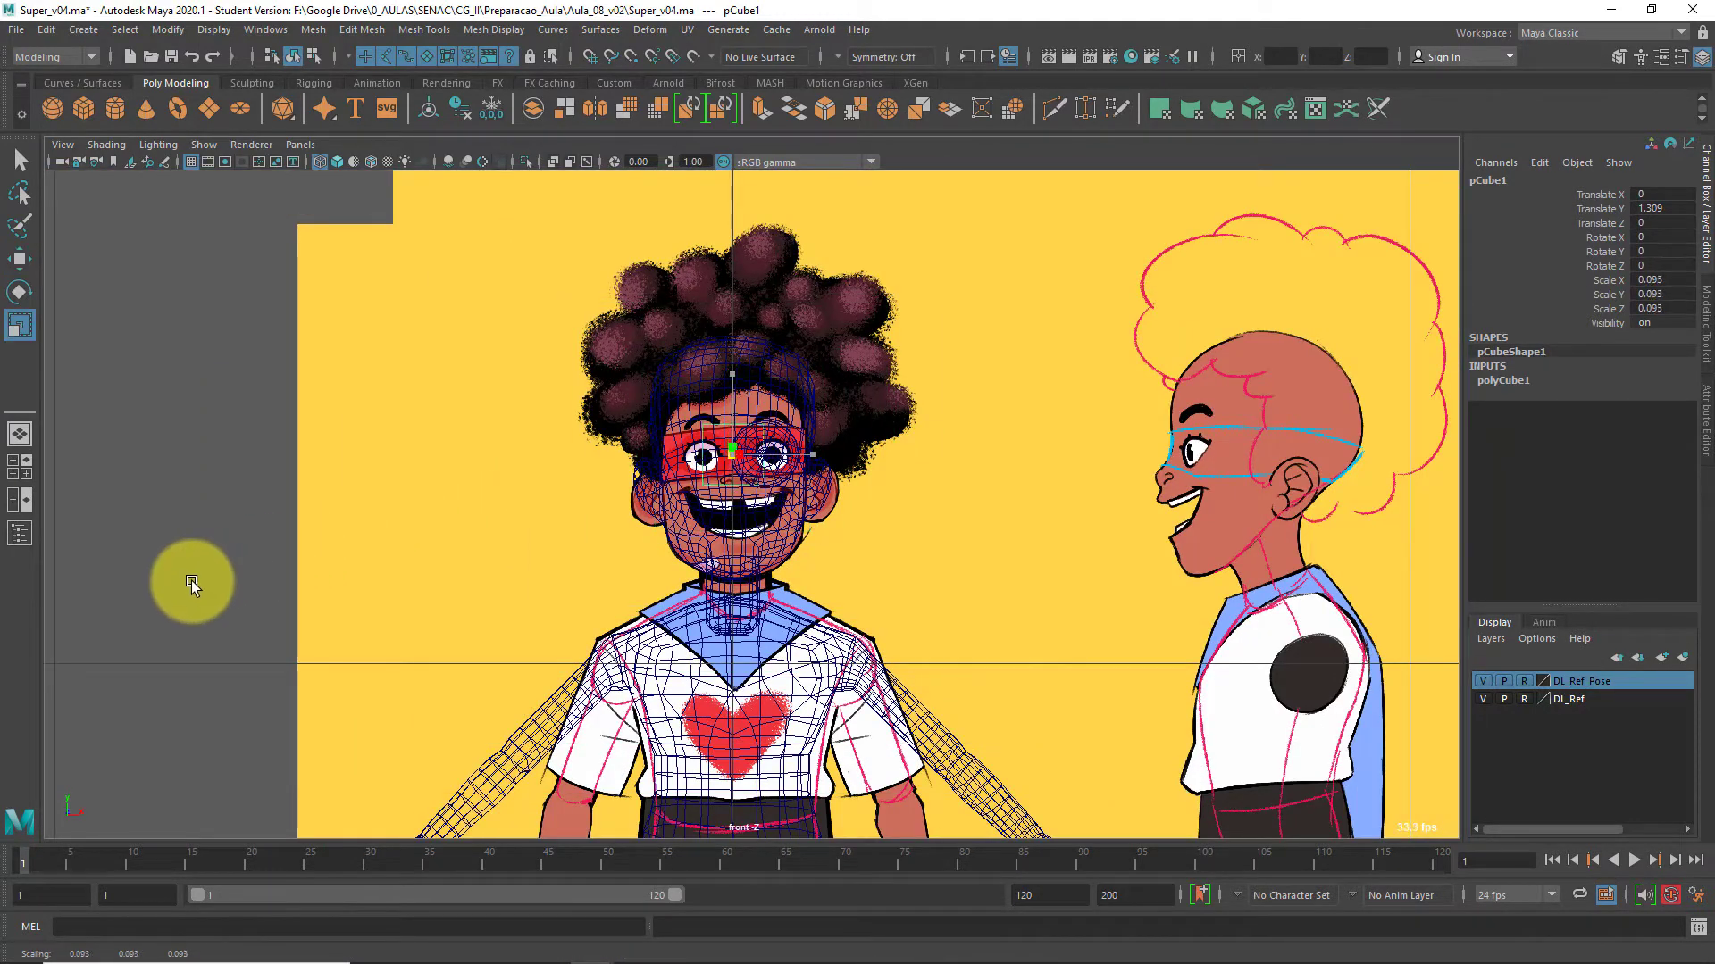
left_click_drag(191, 581, 190, 583)
scroll(411, 596, "up", 5)
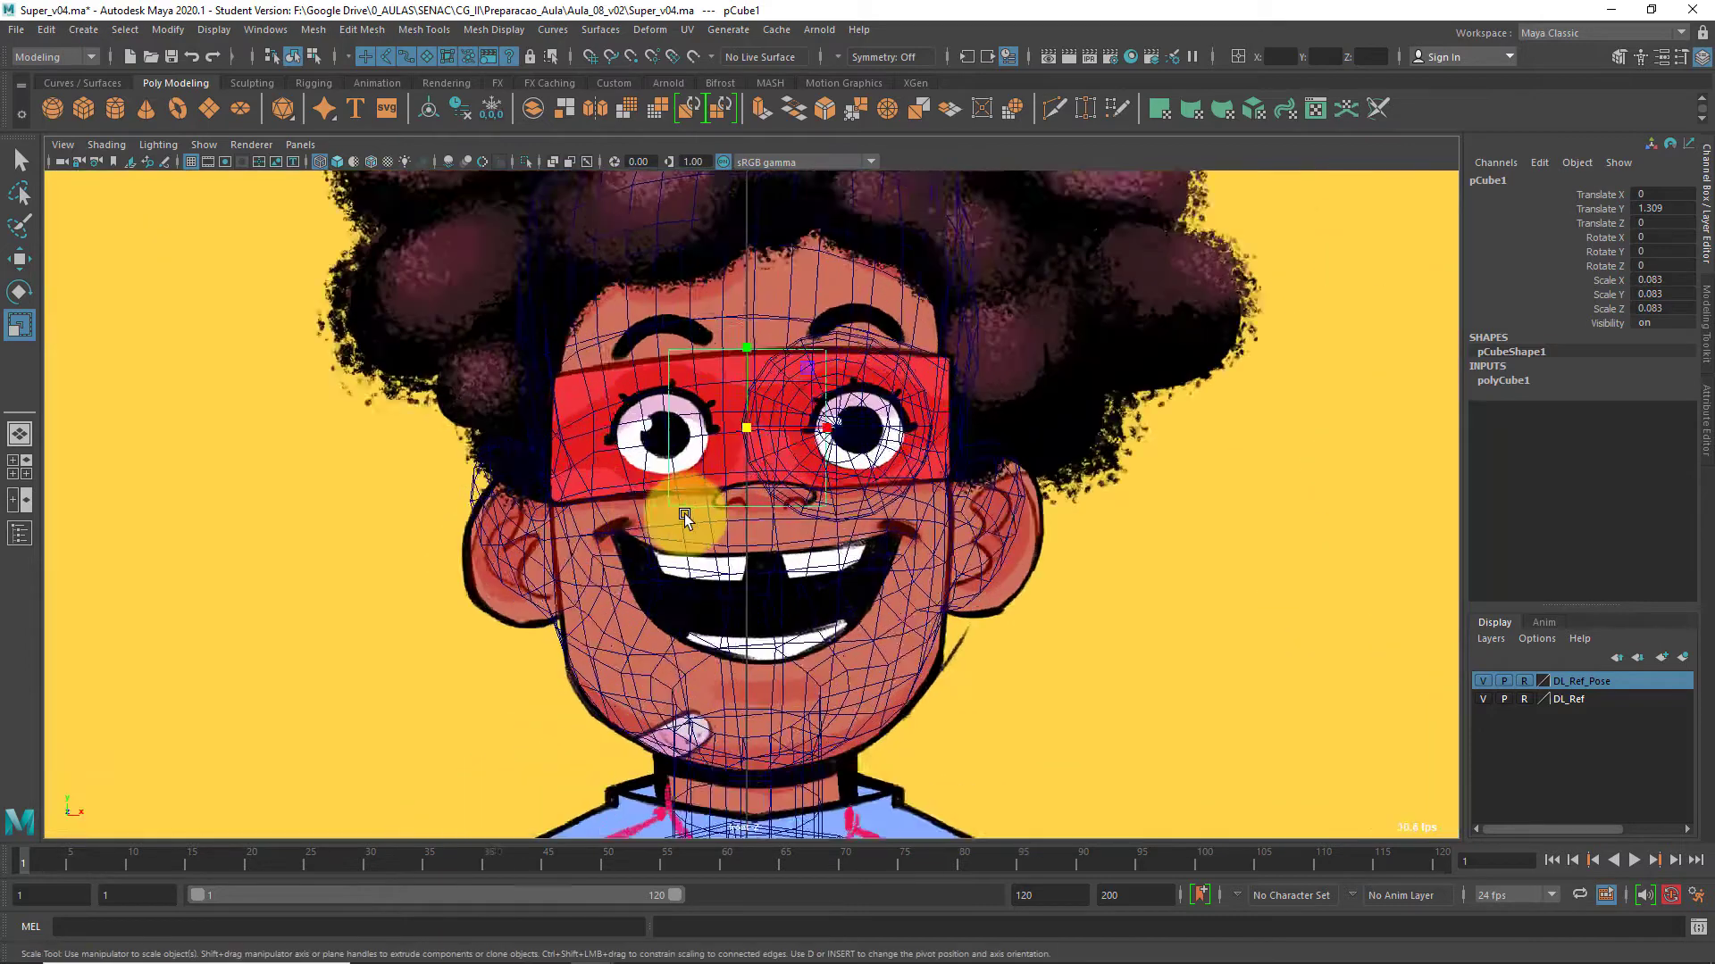
scroll(685, 516, "up", 3)
left_click_drag(738, 375, 662, 390)
key("w")
left_click_drag(742, 284, 758, 356)
Move the cube forward to the nose of the side reference, at about Z 0.194
key("space")
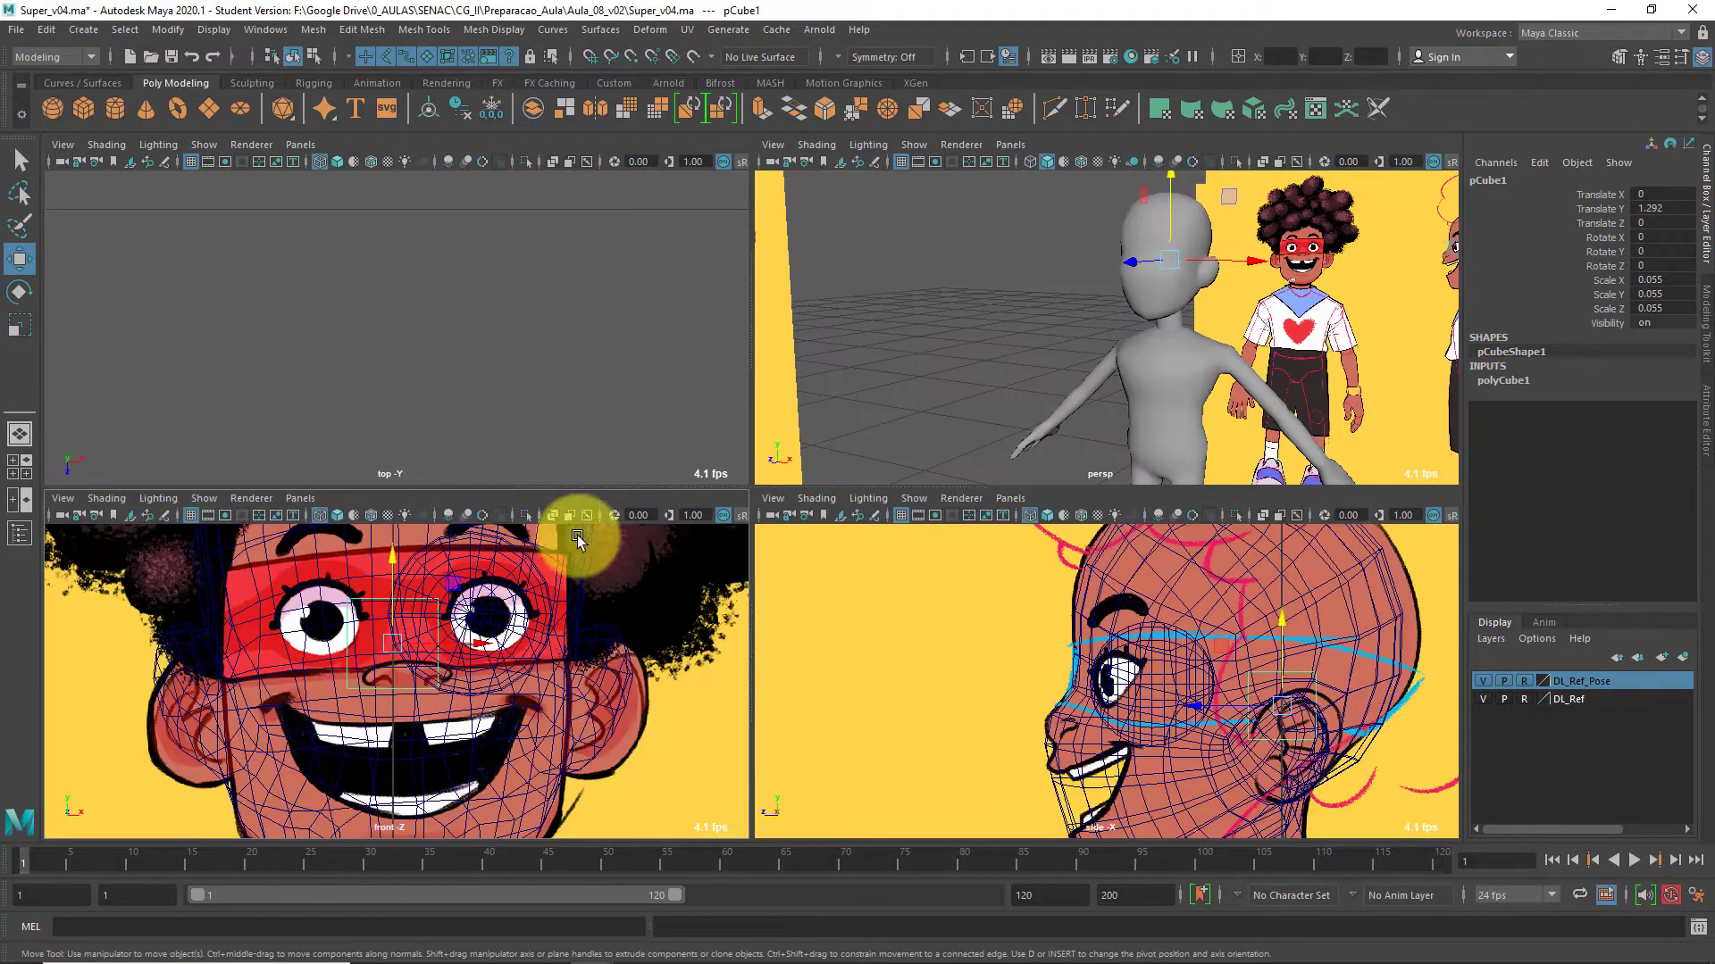
key("space")
left_click_drag(1081, 555, 681, 497)
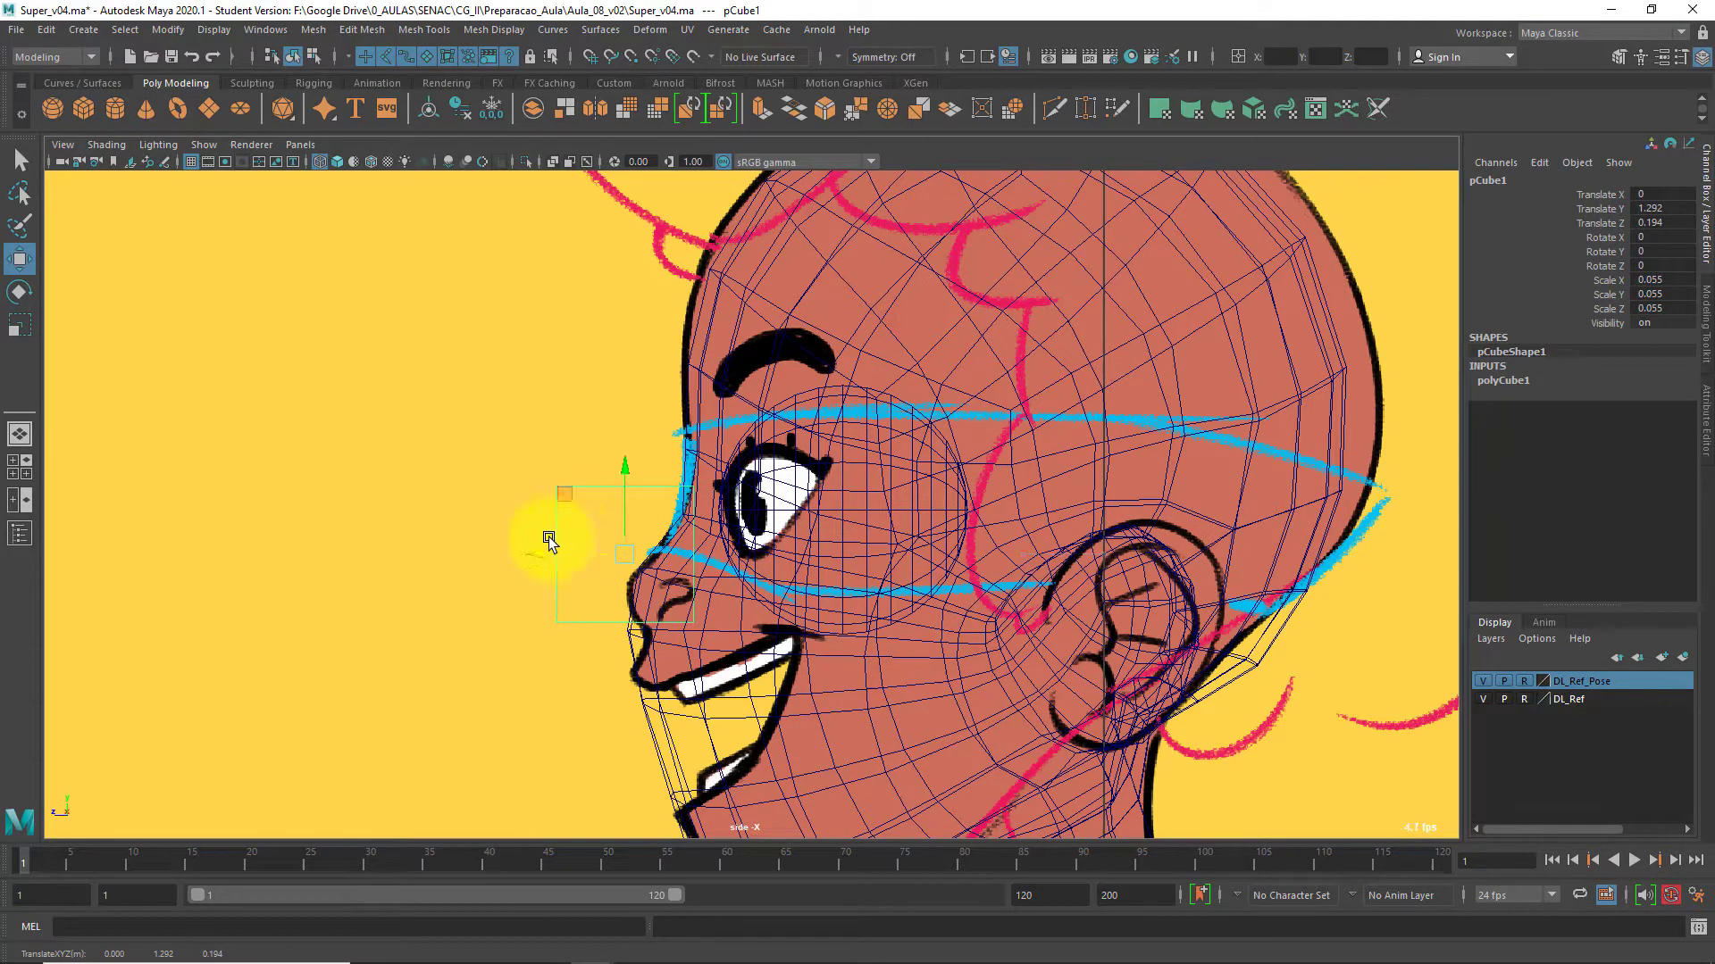
Reposition the cube's front vertices in the side view to follow the nose profile, sloping from the bridge to the tip
right_click_drag(555, 536, 437, 468)
left_click_drag(498, 449, 586, 686)
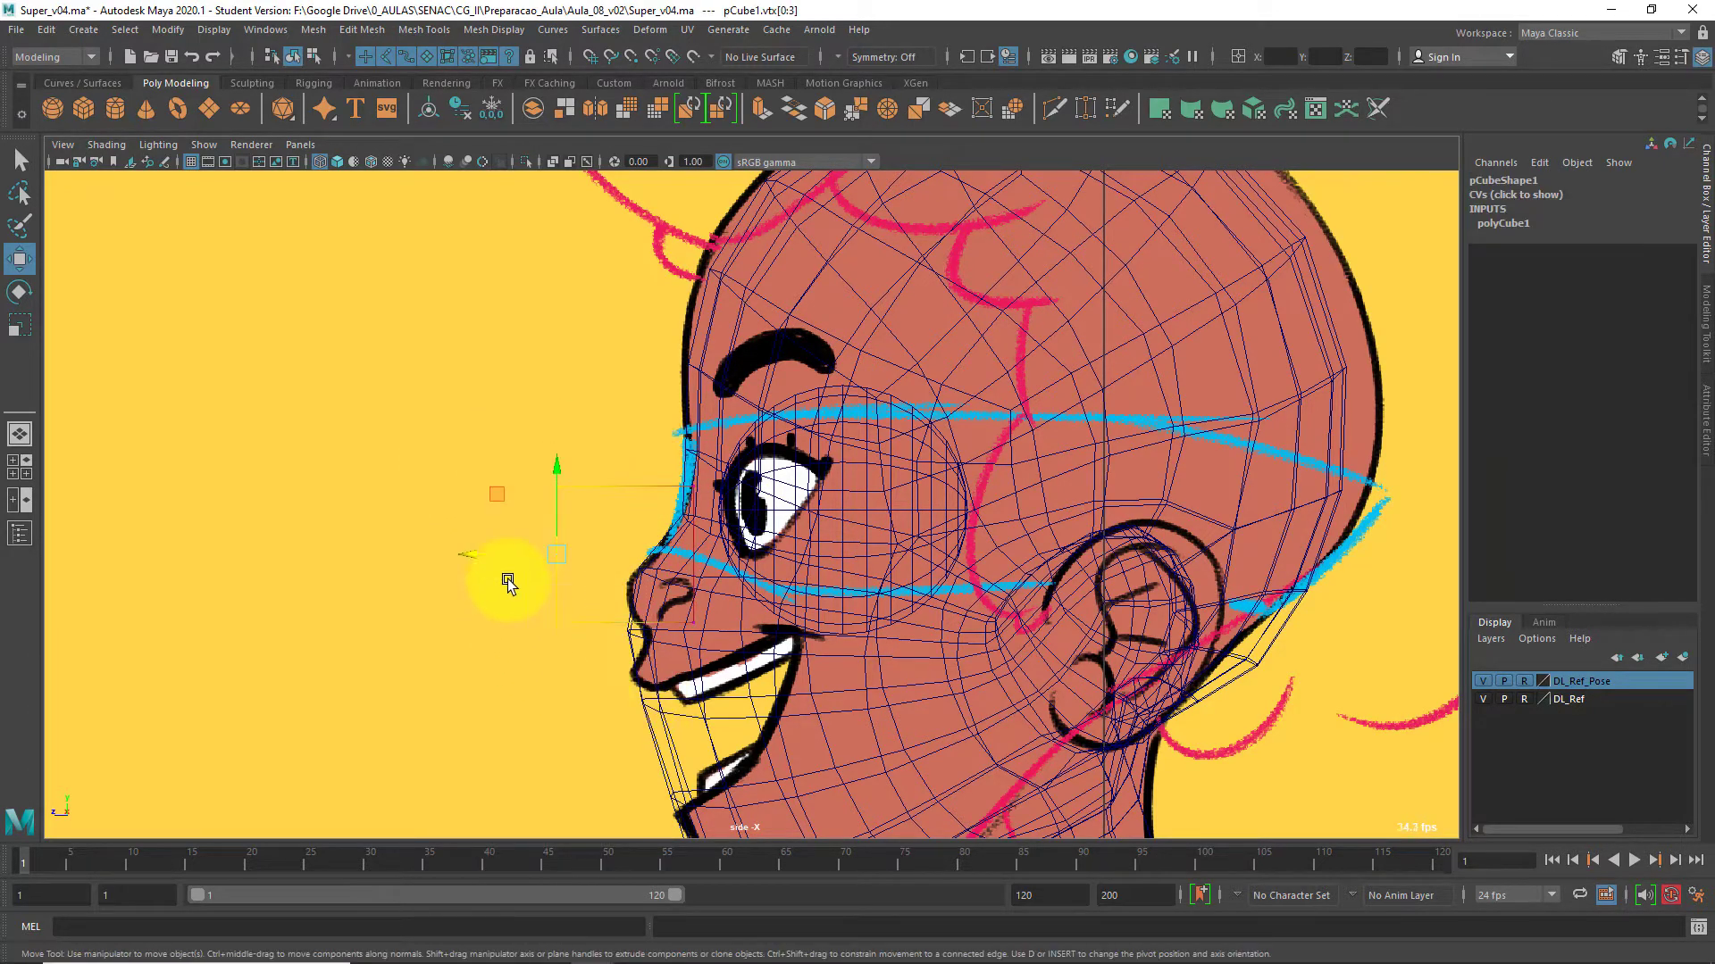
left_click_drag(484, 554, 503, 553)
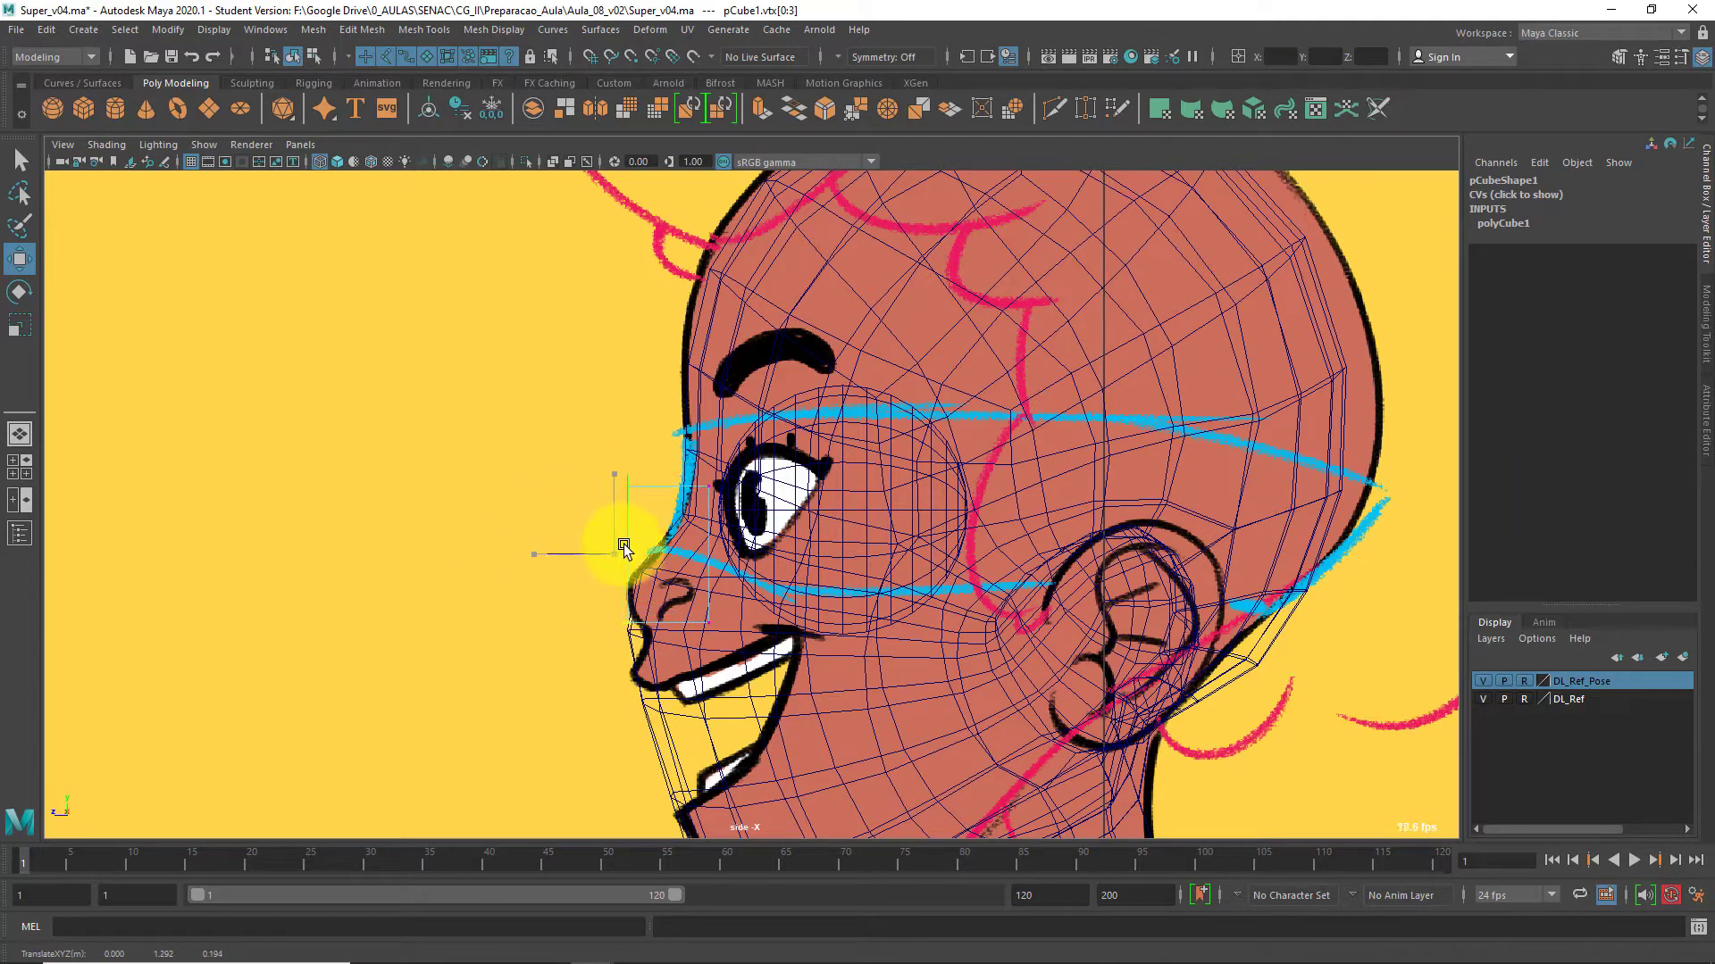
left_click_drag(623, 543, 626, 544)
left_click_drag(608, 461, 665, 510)
left_click_drag(558, 484, 619, 484)
left_click_drag(596, 582, 582, 622)
Insert a centred edge loop across the nose block with Multi-Cut and push its front vertices out to the nose profile
left_click(1047, 111)
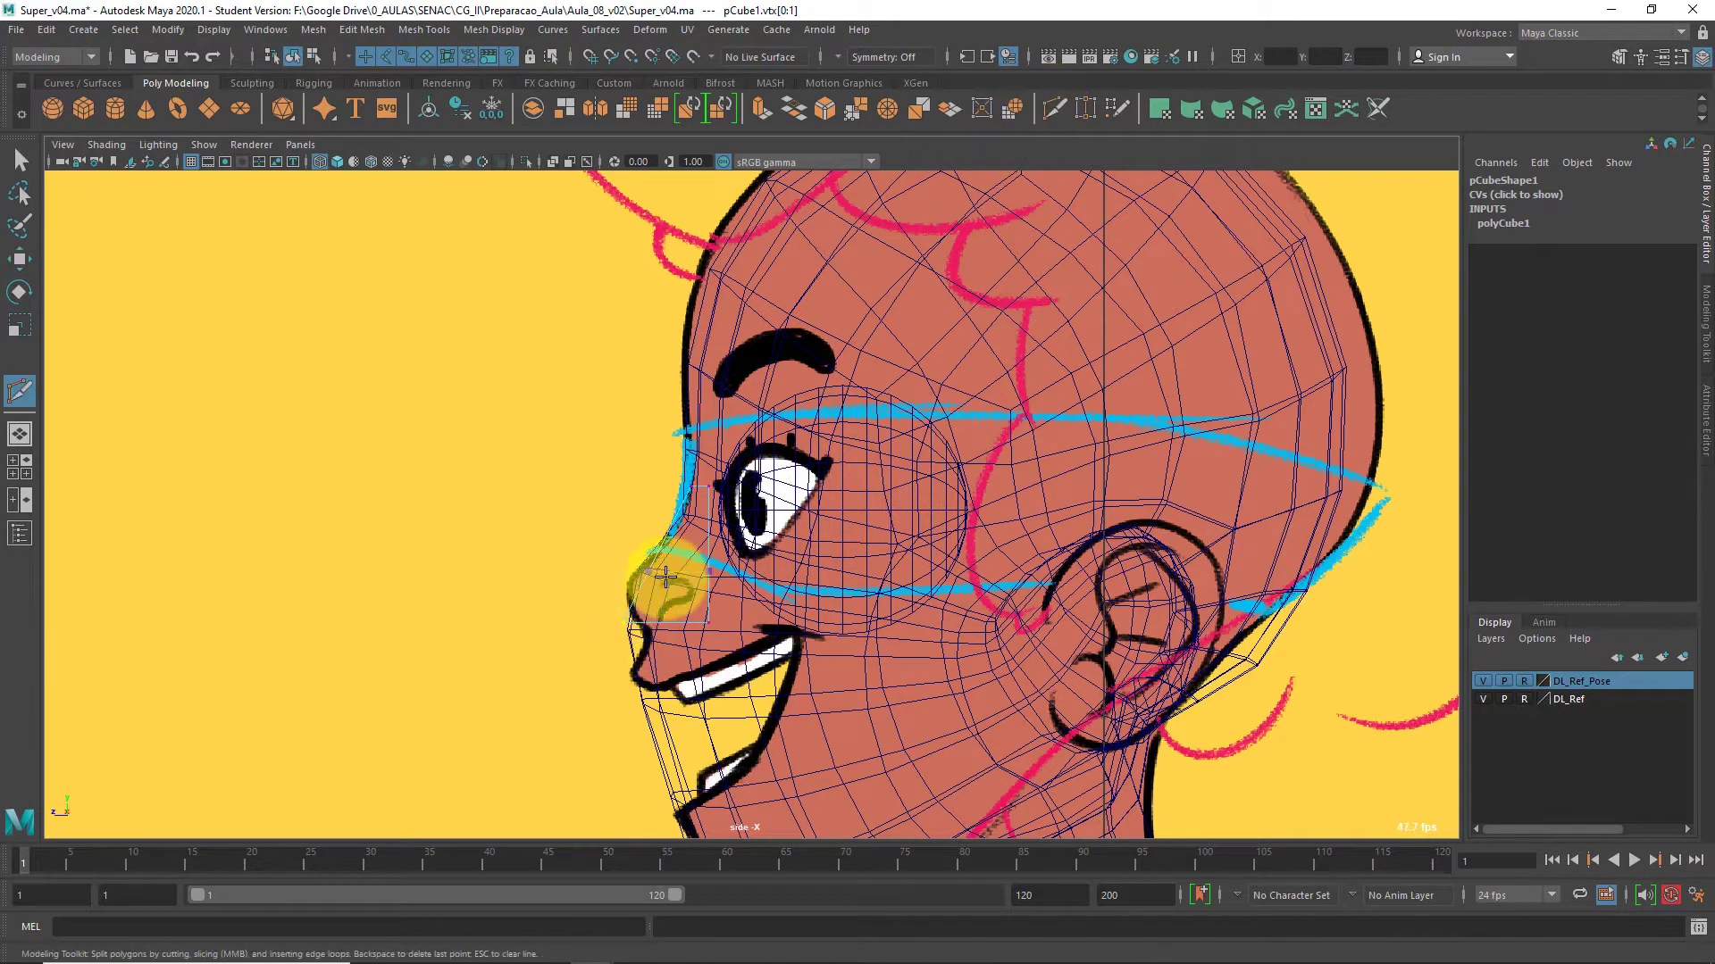
middle_click(641, 607, "ctrl")
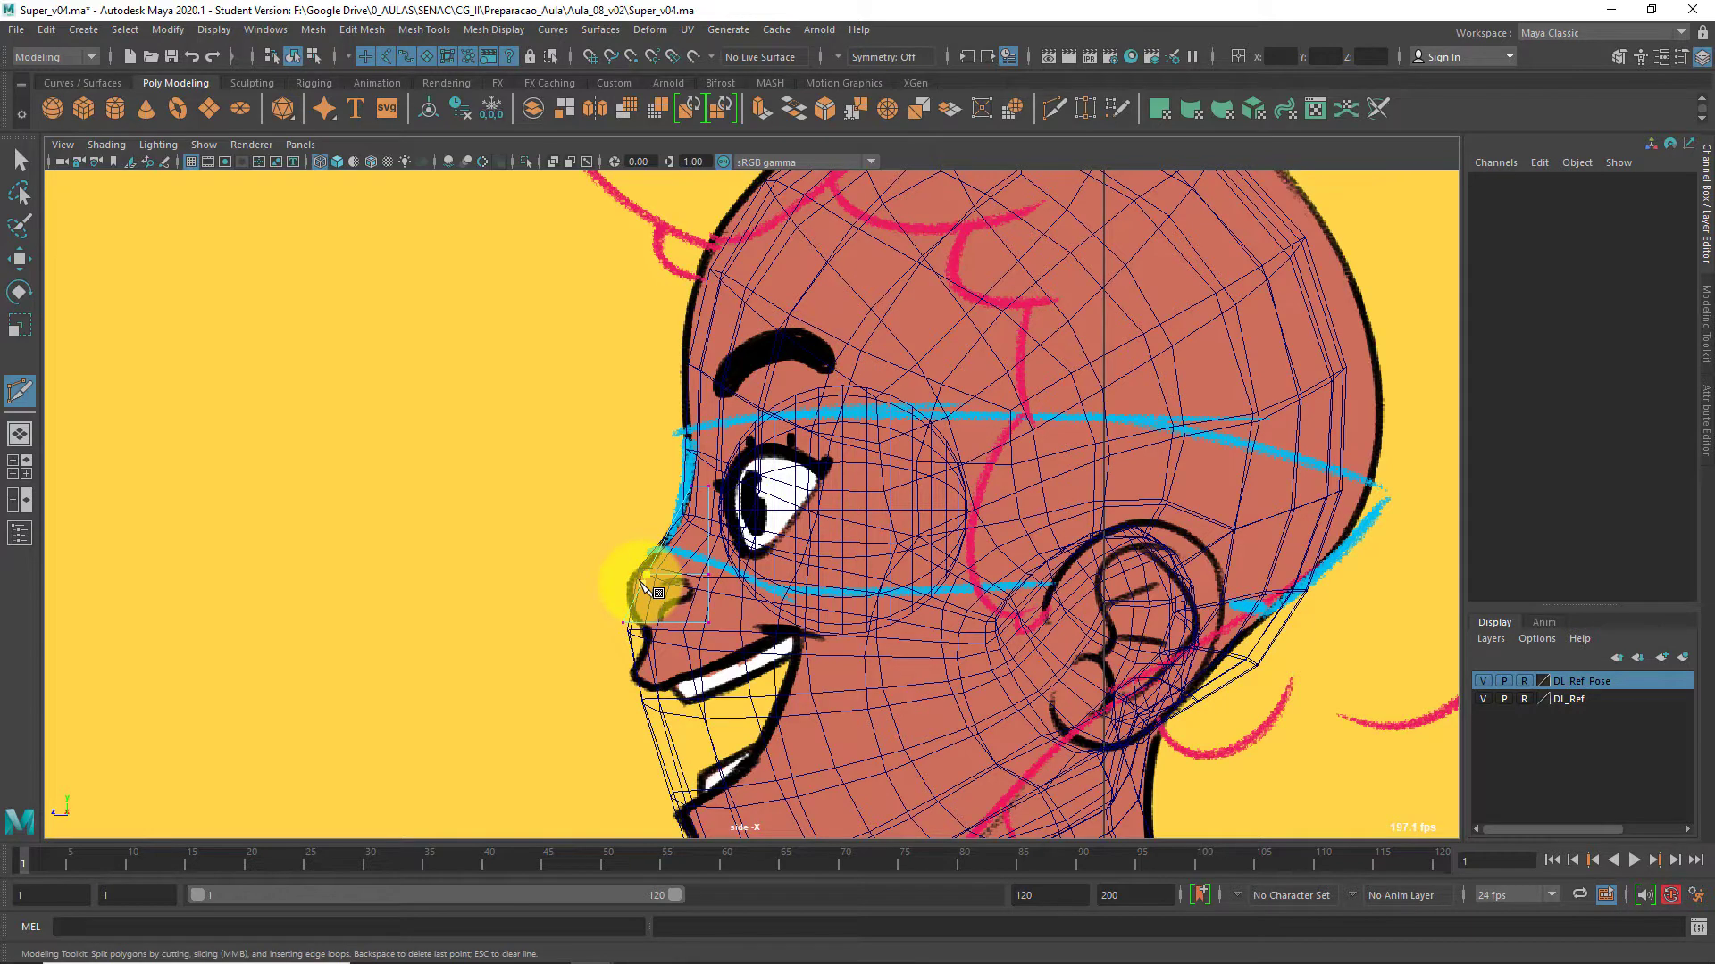
key("w")
left_click_drag(632, 558, 567, 572)
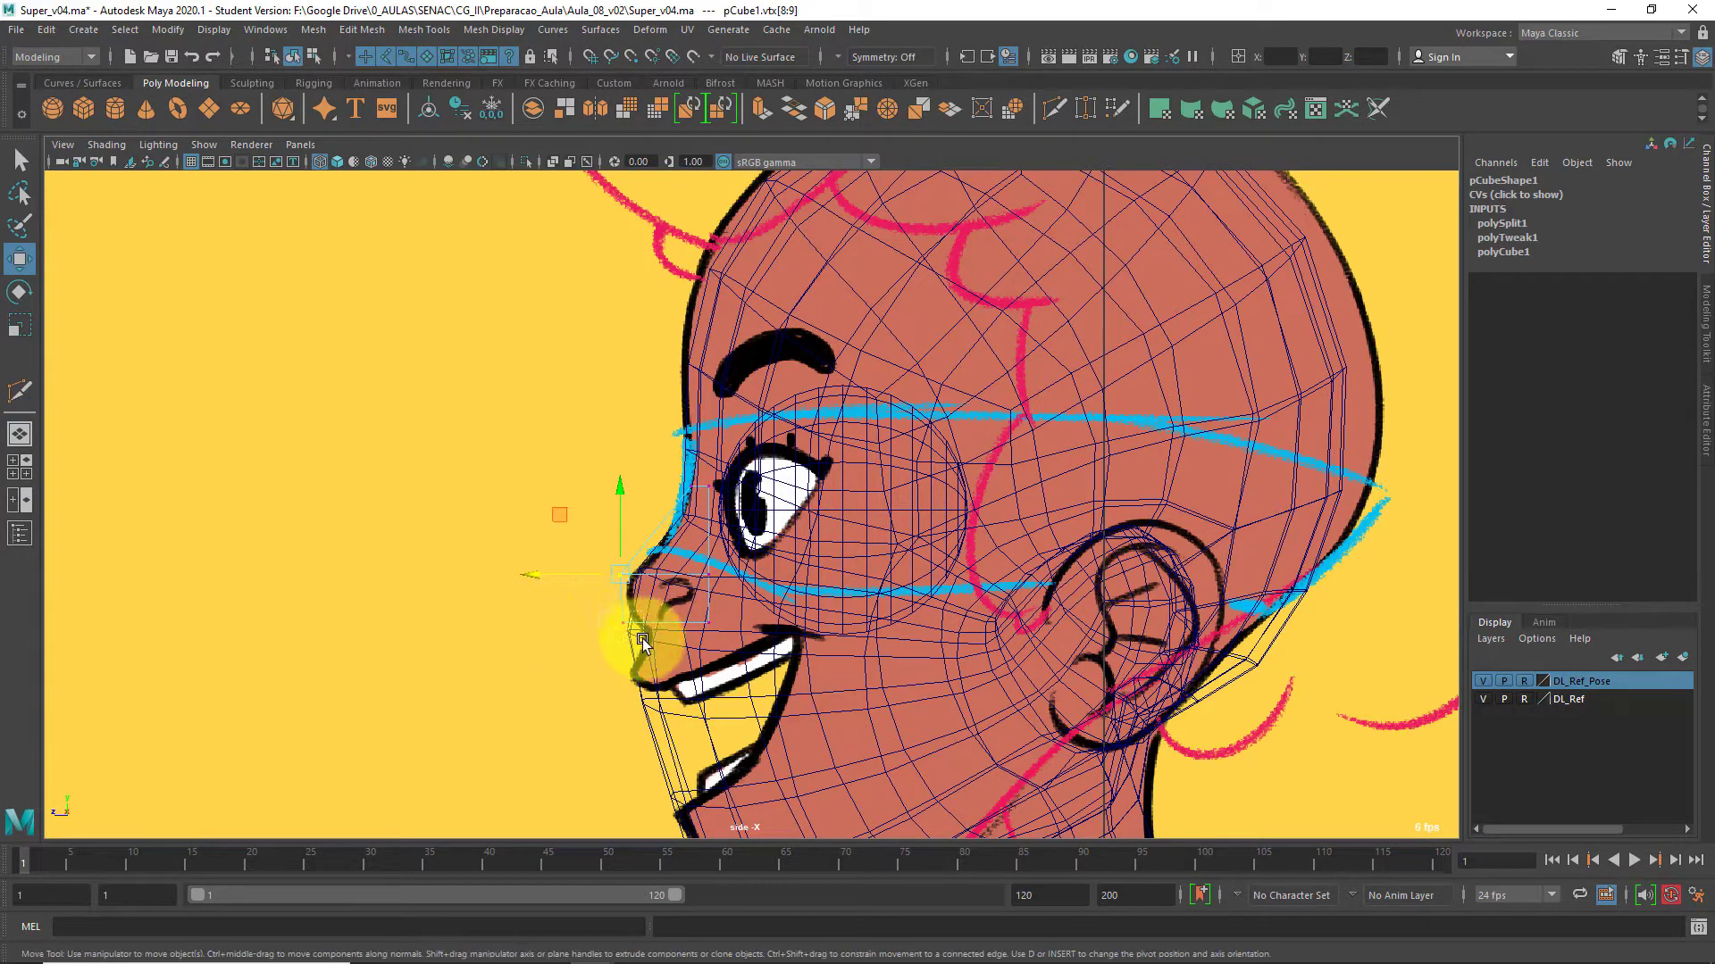
Narrow the nose block's top vertices strongly and its lower vertices slightly to match the front reference's bridge and nostrils
key("space")
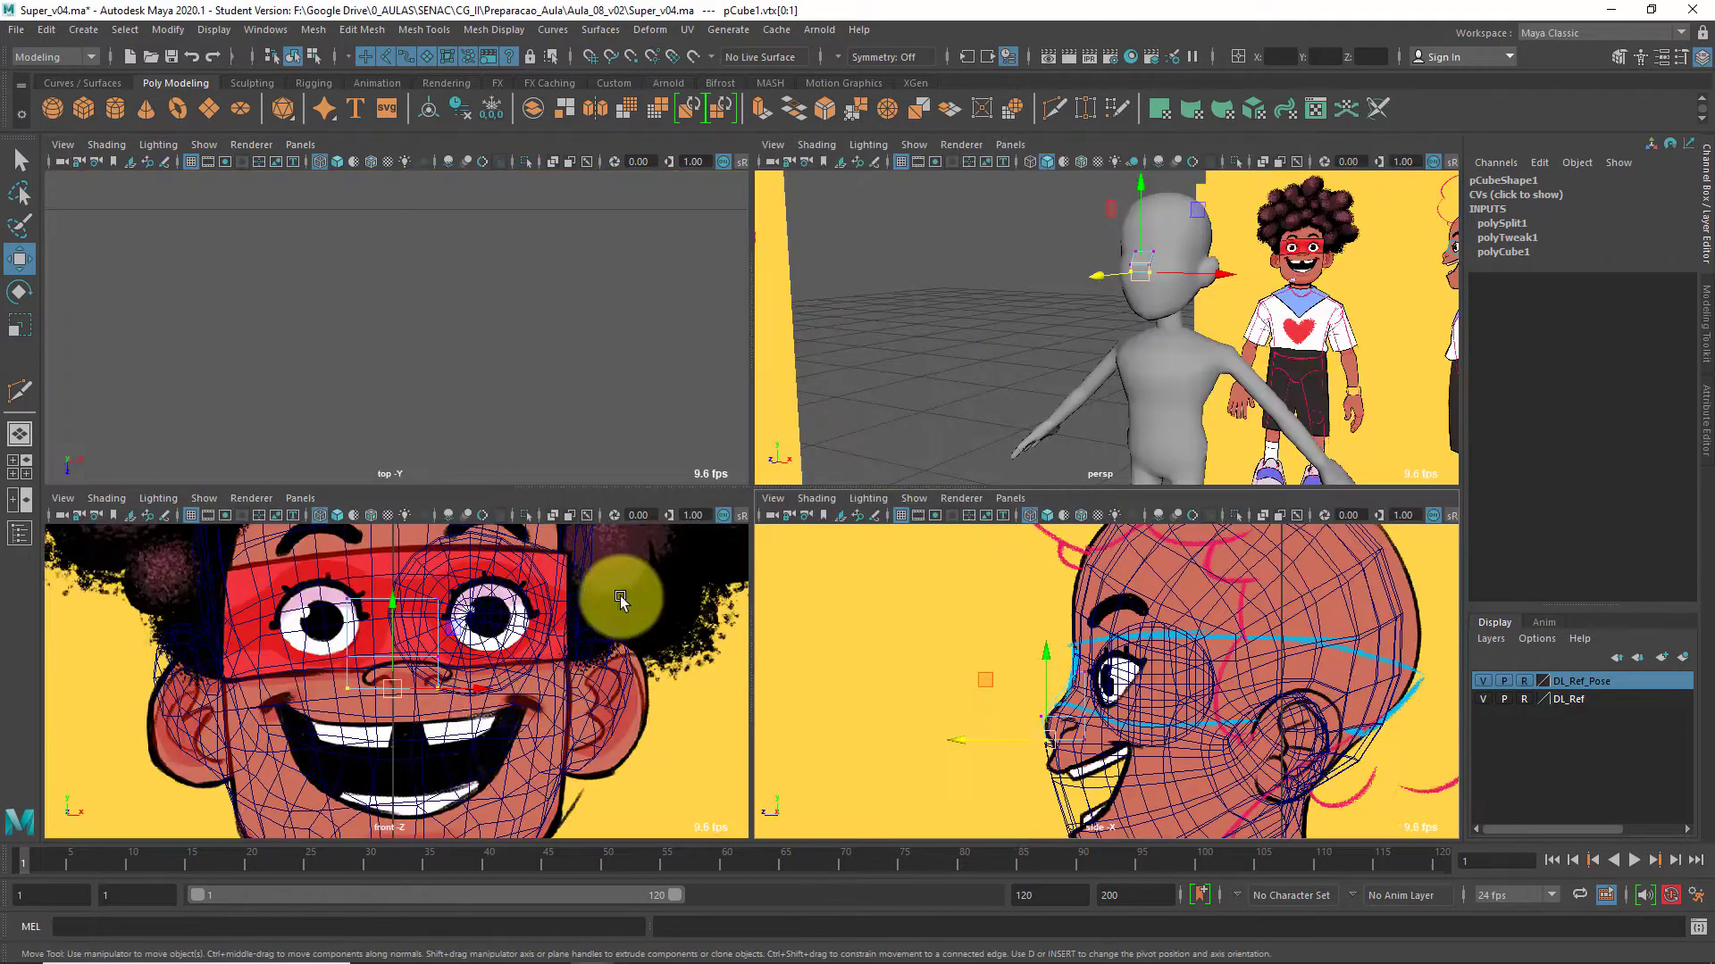
key("space")
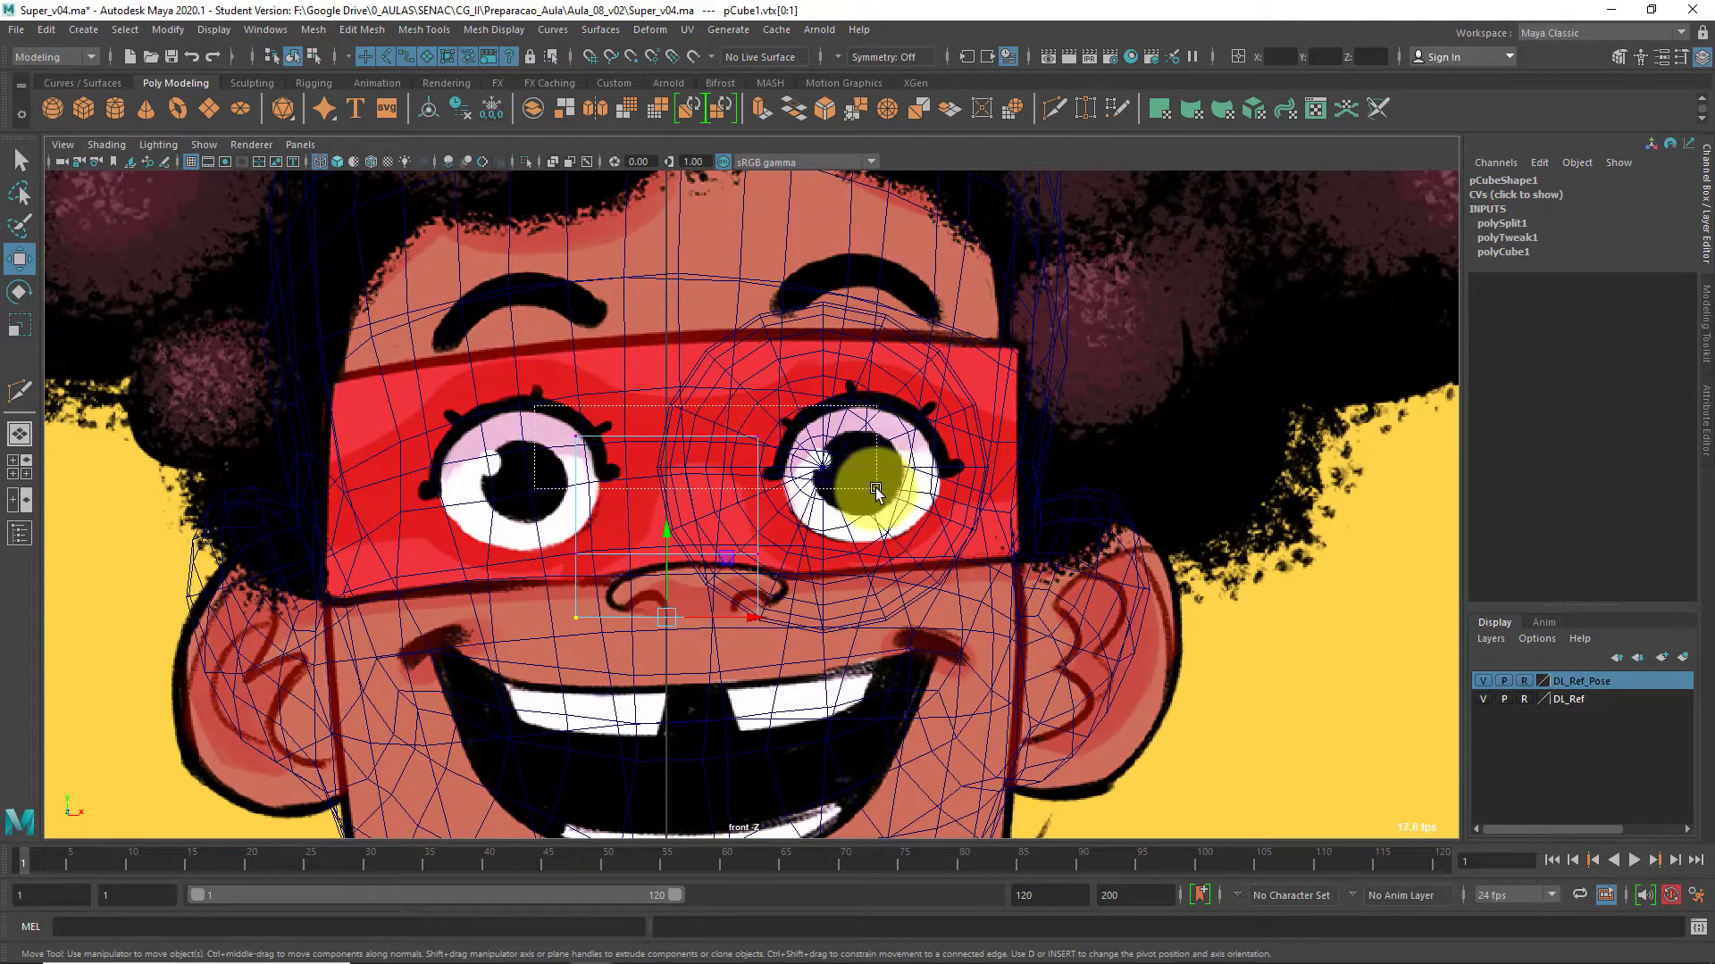
key("r")
left_click_drag(749, 437, 686, 454)
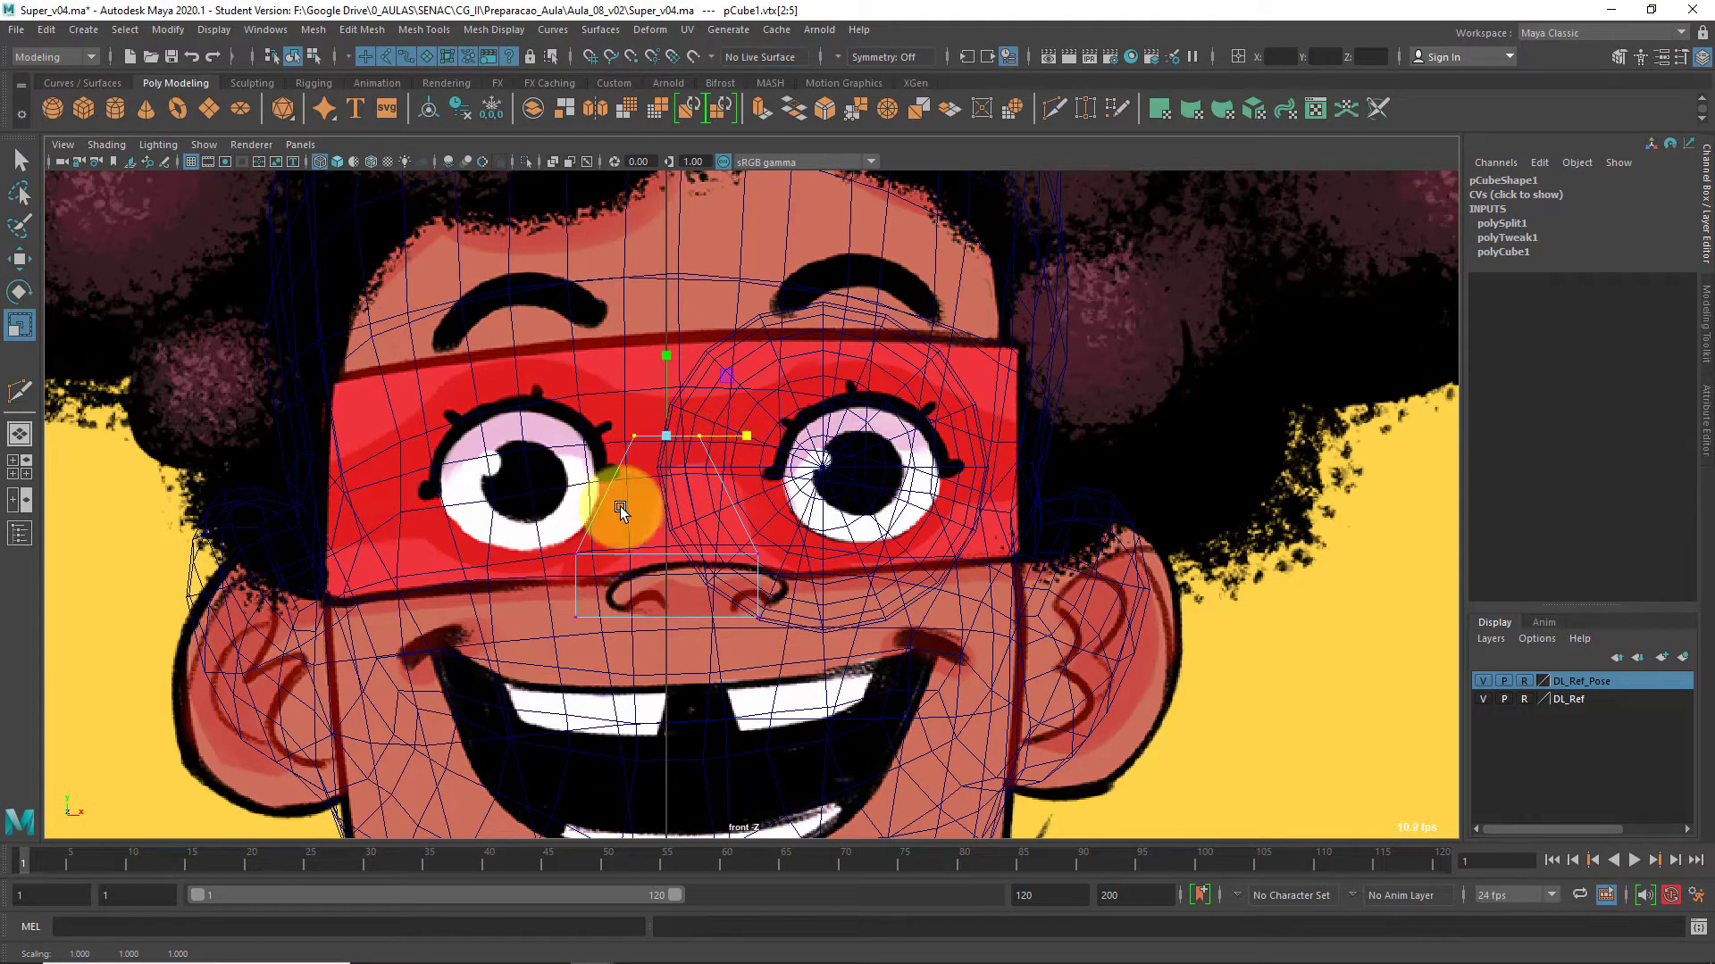
left_click_drag(479, 539, 866, 636)
left_click_drag(759, 584, 739, 587)
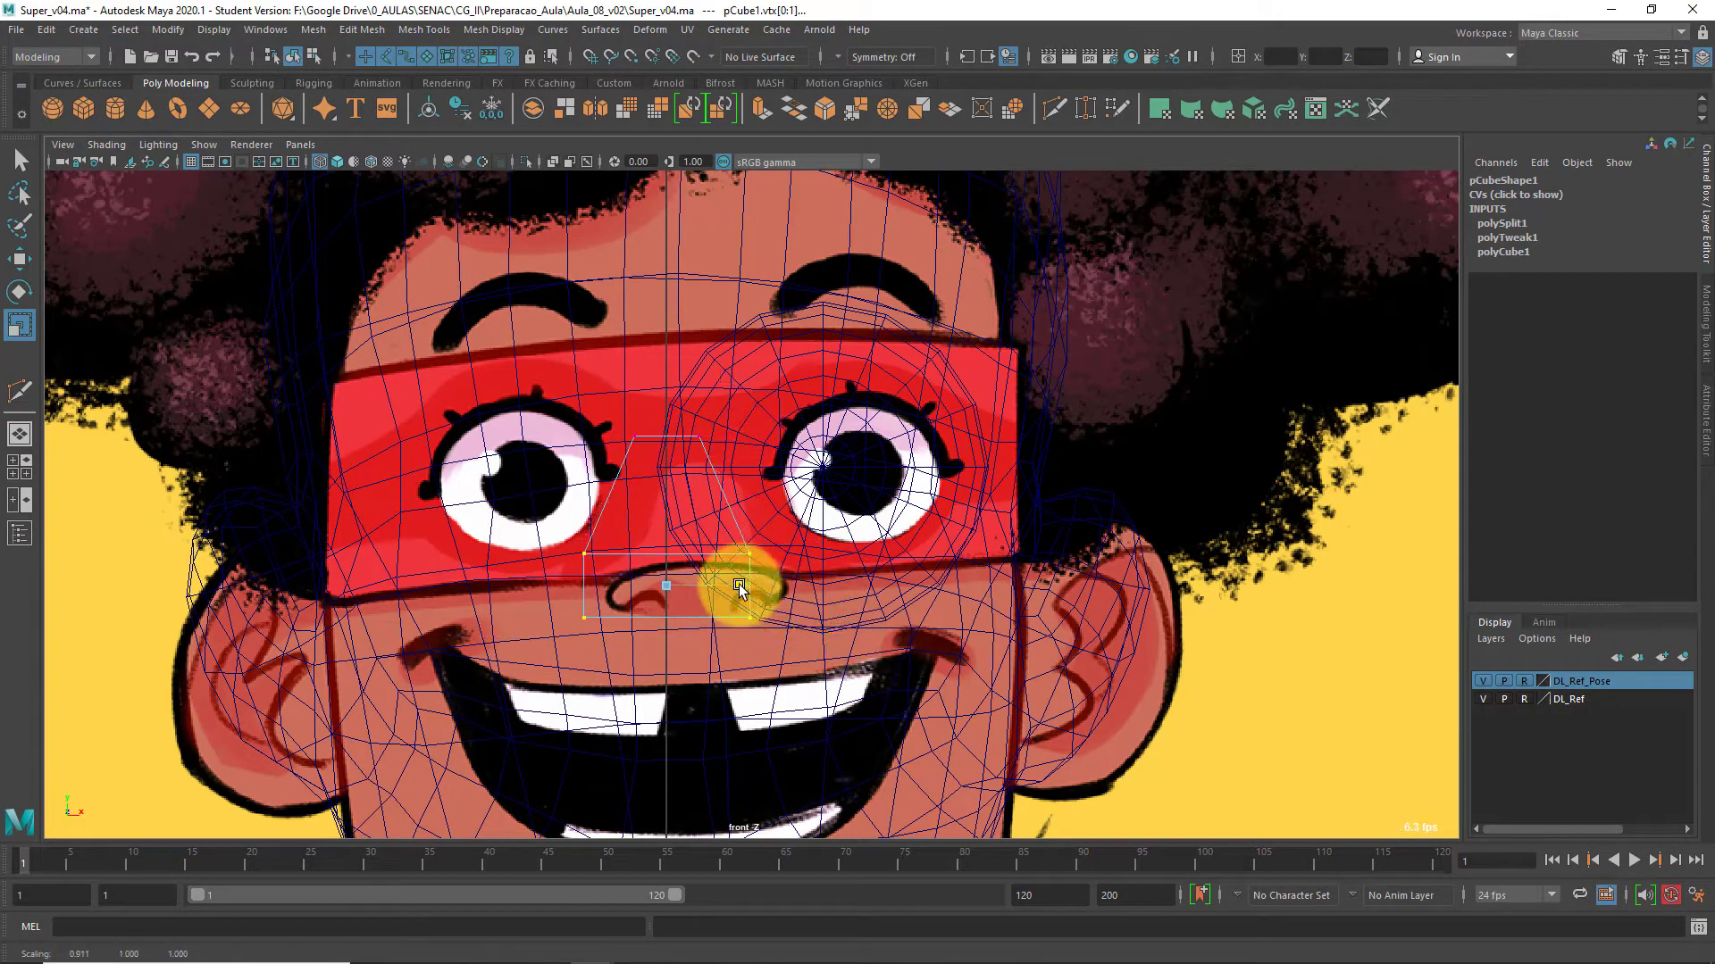
Return the nose block to object mode and examine how it sits on the head in perspective
key("space")
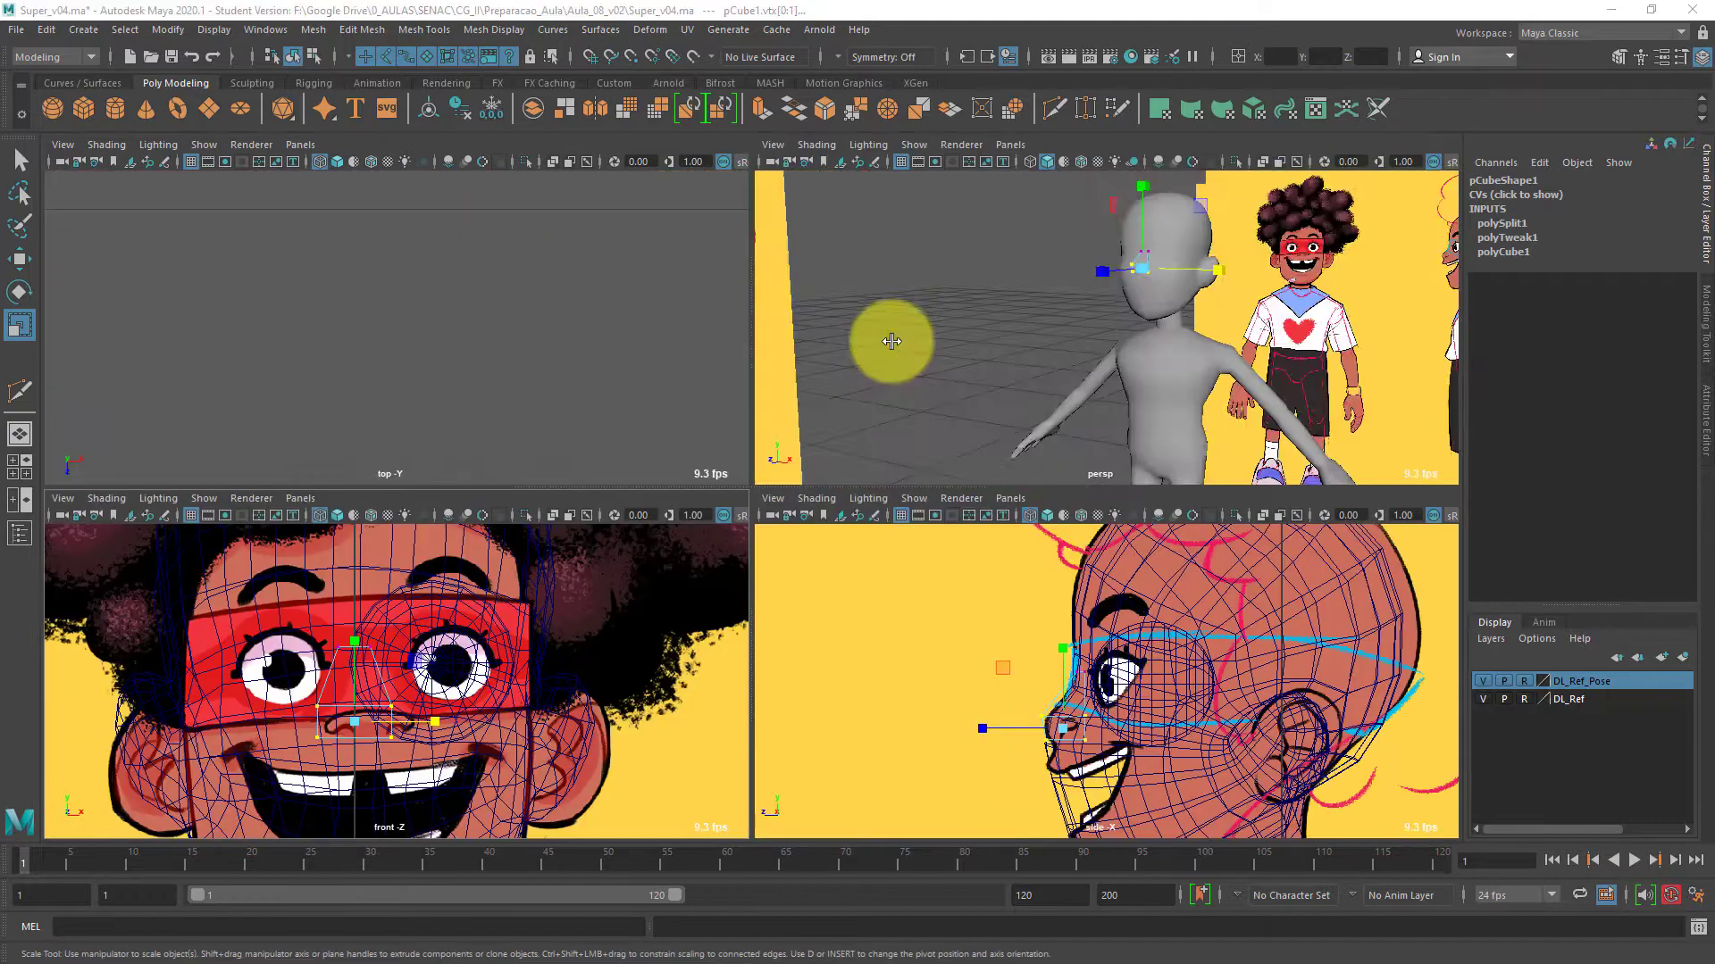
key("space")
left_click_drag(946, 413, 732, 491, "alt")
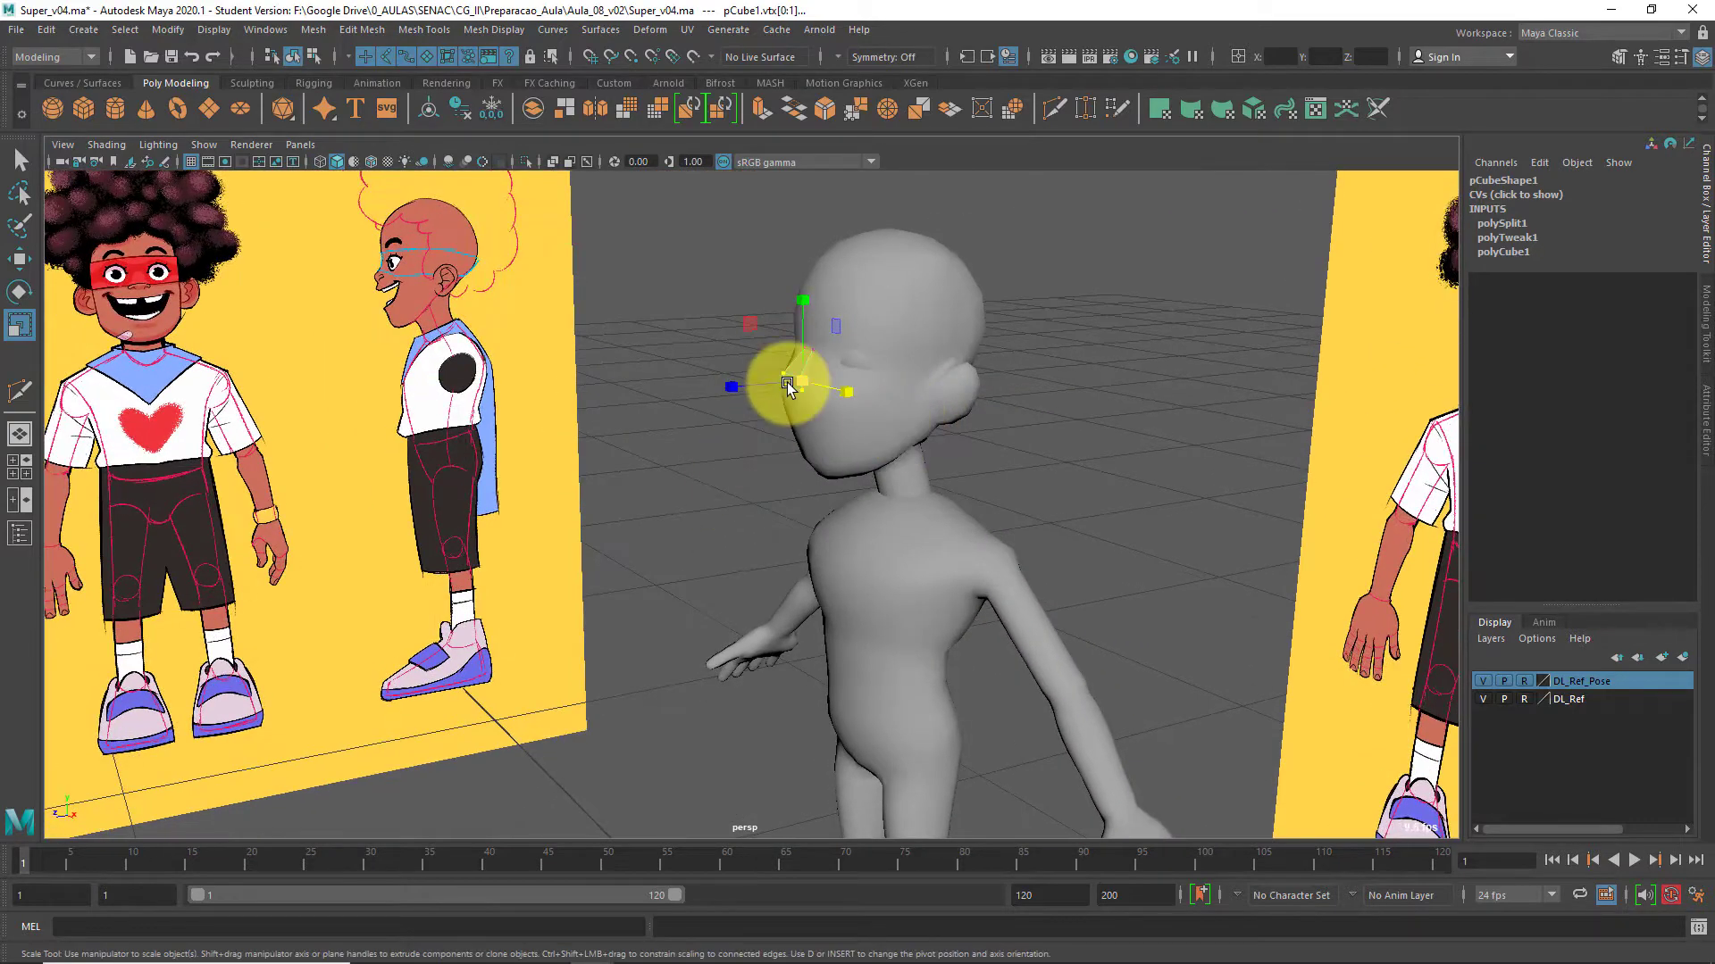
right_click_drag(790, 383, 843, 328)
left_click(696, 367)
left_click_drag(786, 434, 852, 446, "alt")
left_click(789, 377)
left_click(853, 444)
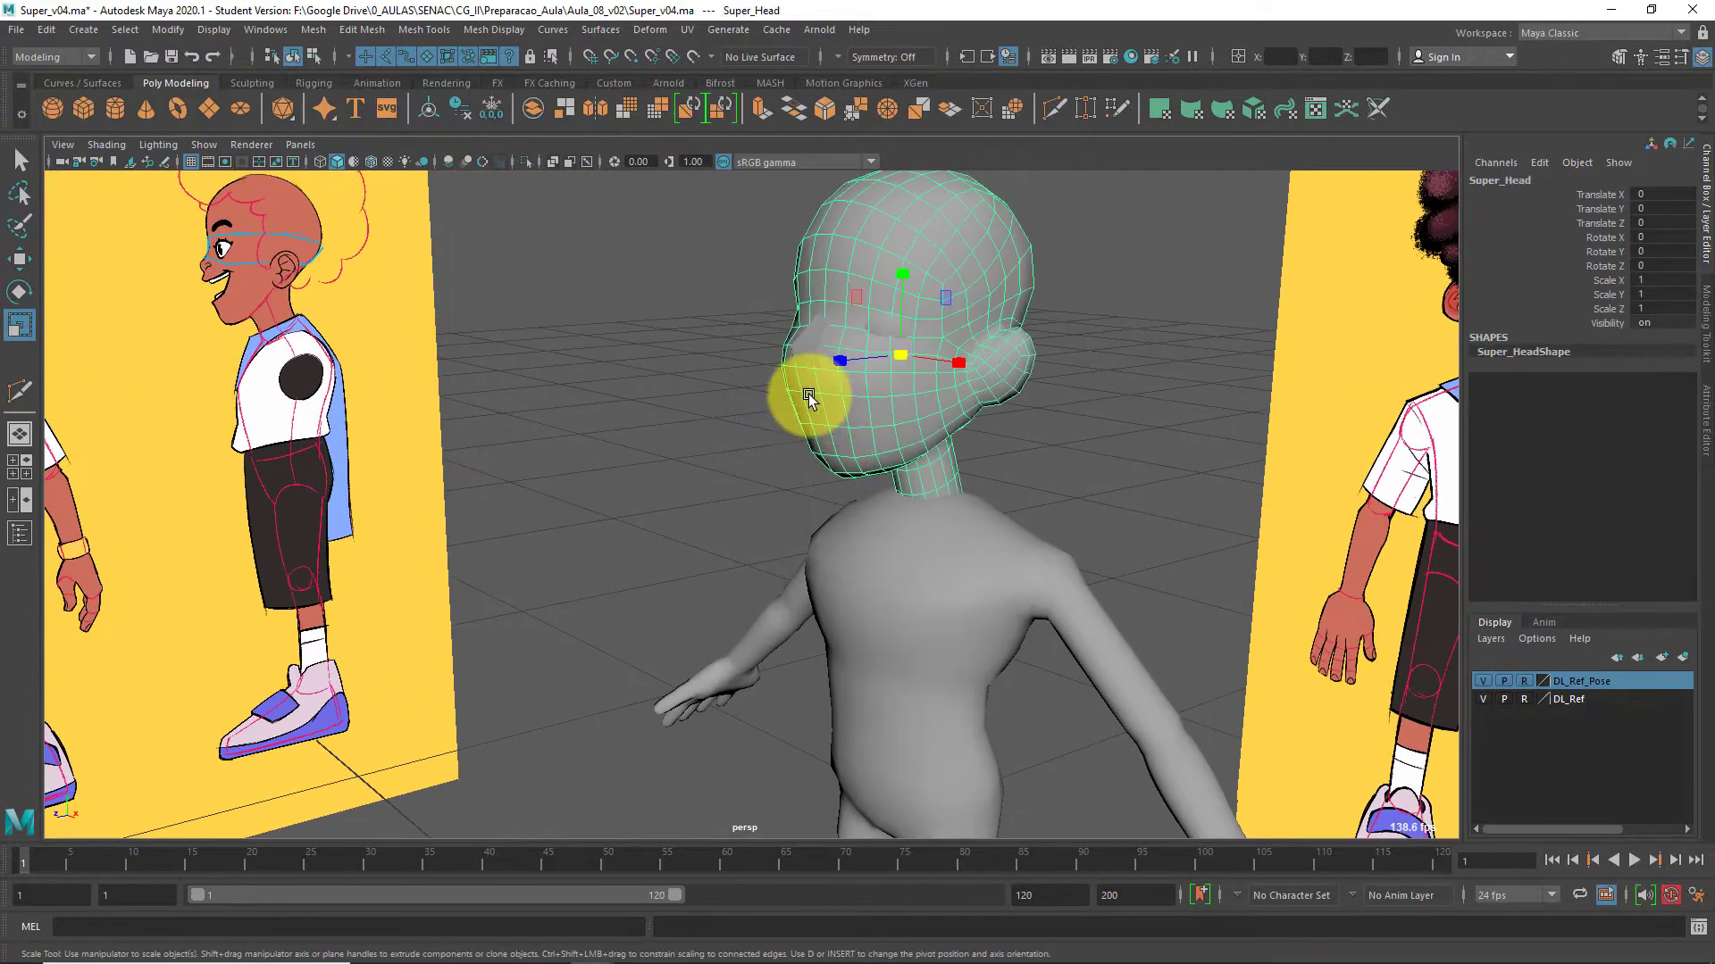
left_click(807, 354, "shift")
left_click(755, 463)
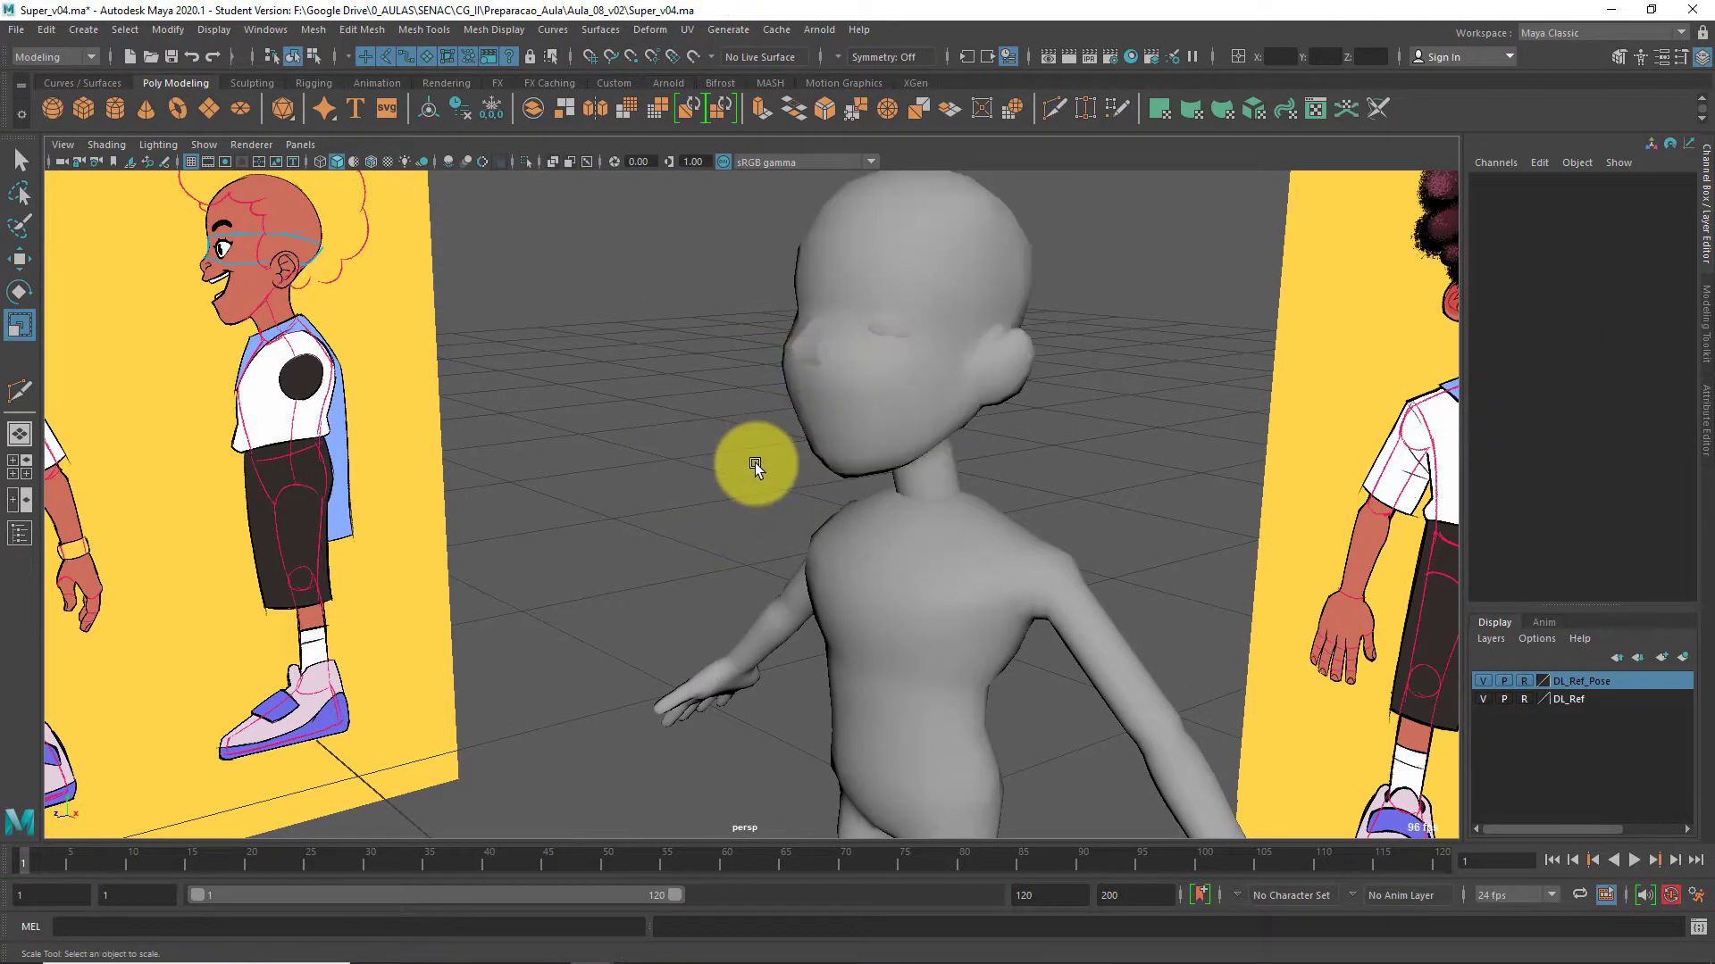
Try smoothing the nose block with one division
left_click(809, 346)
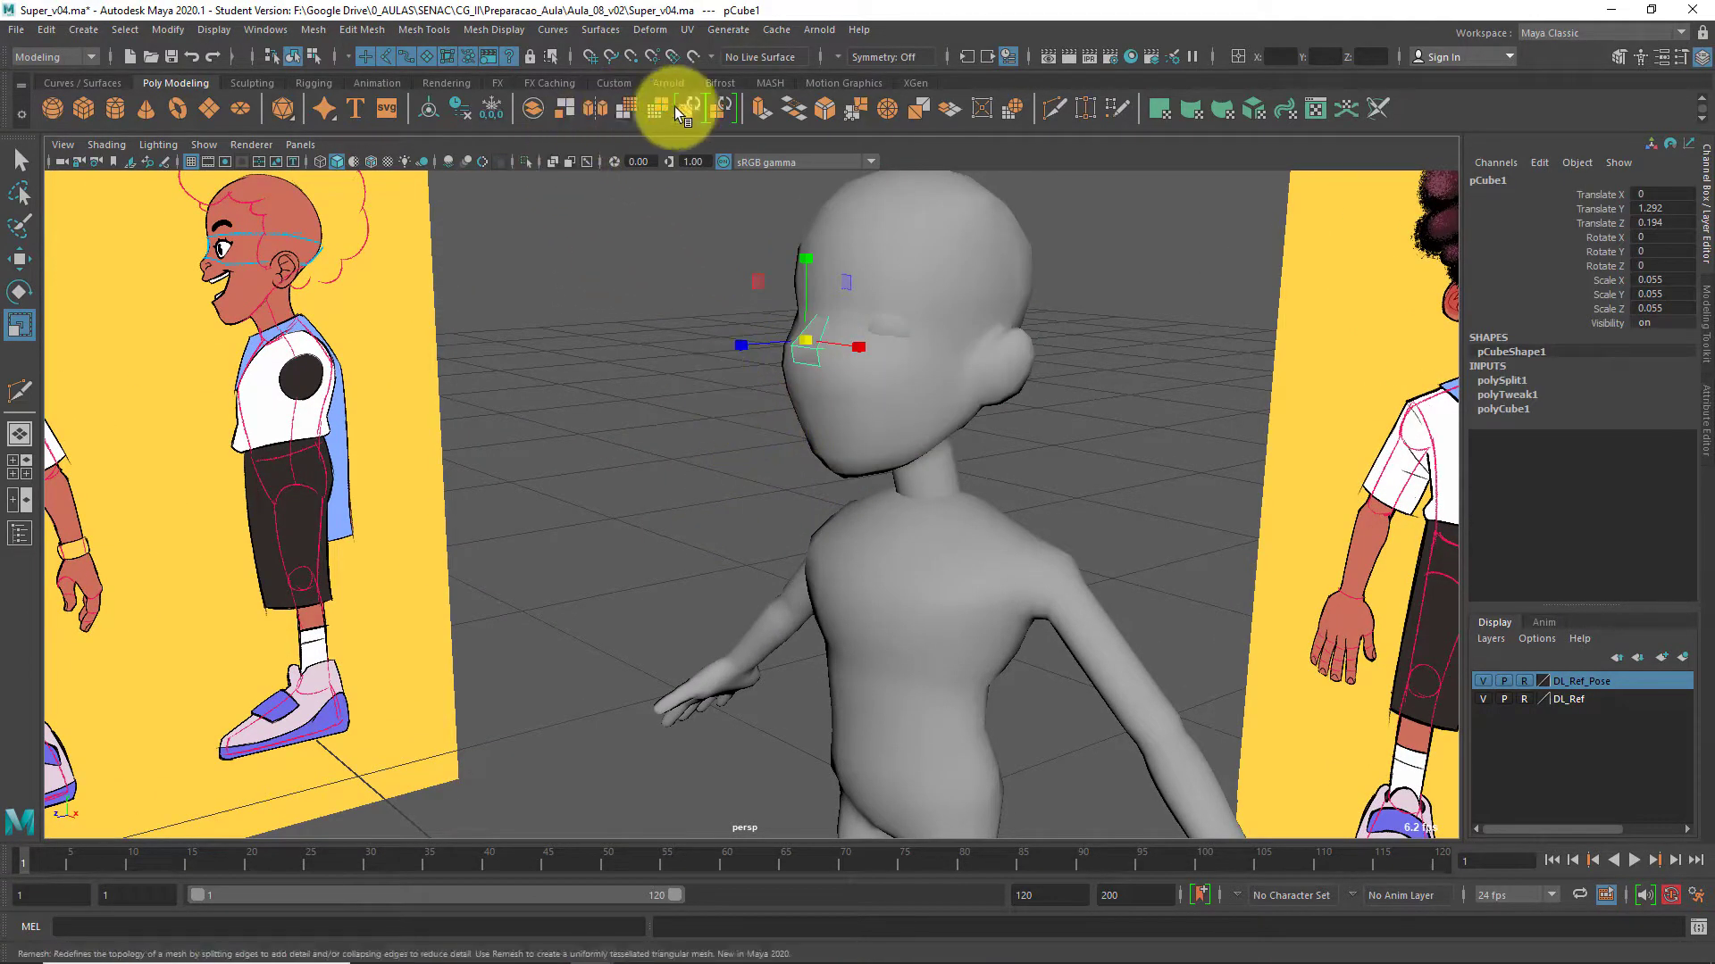
left_click(624, 115)
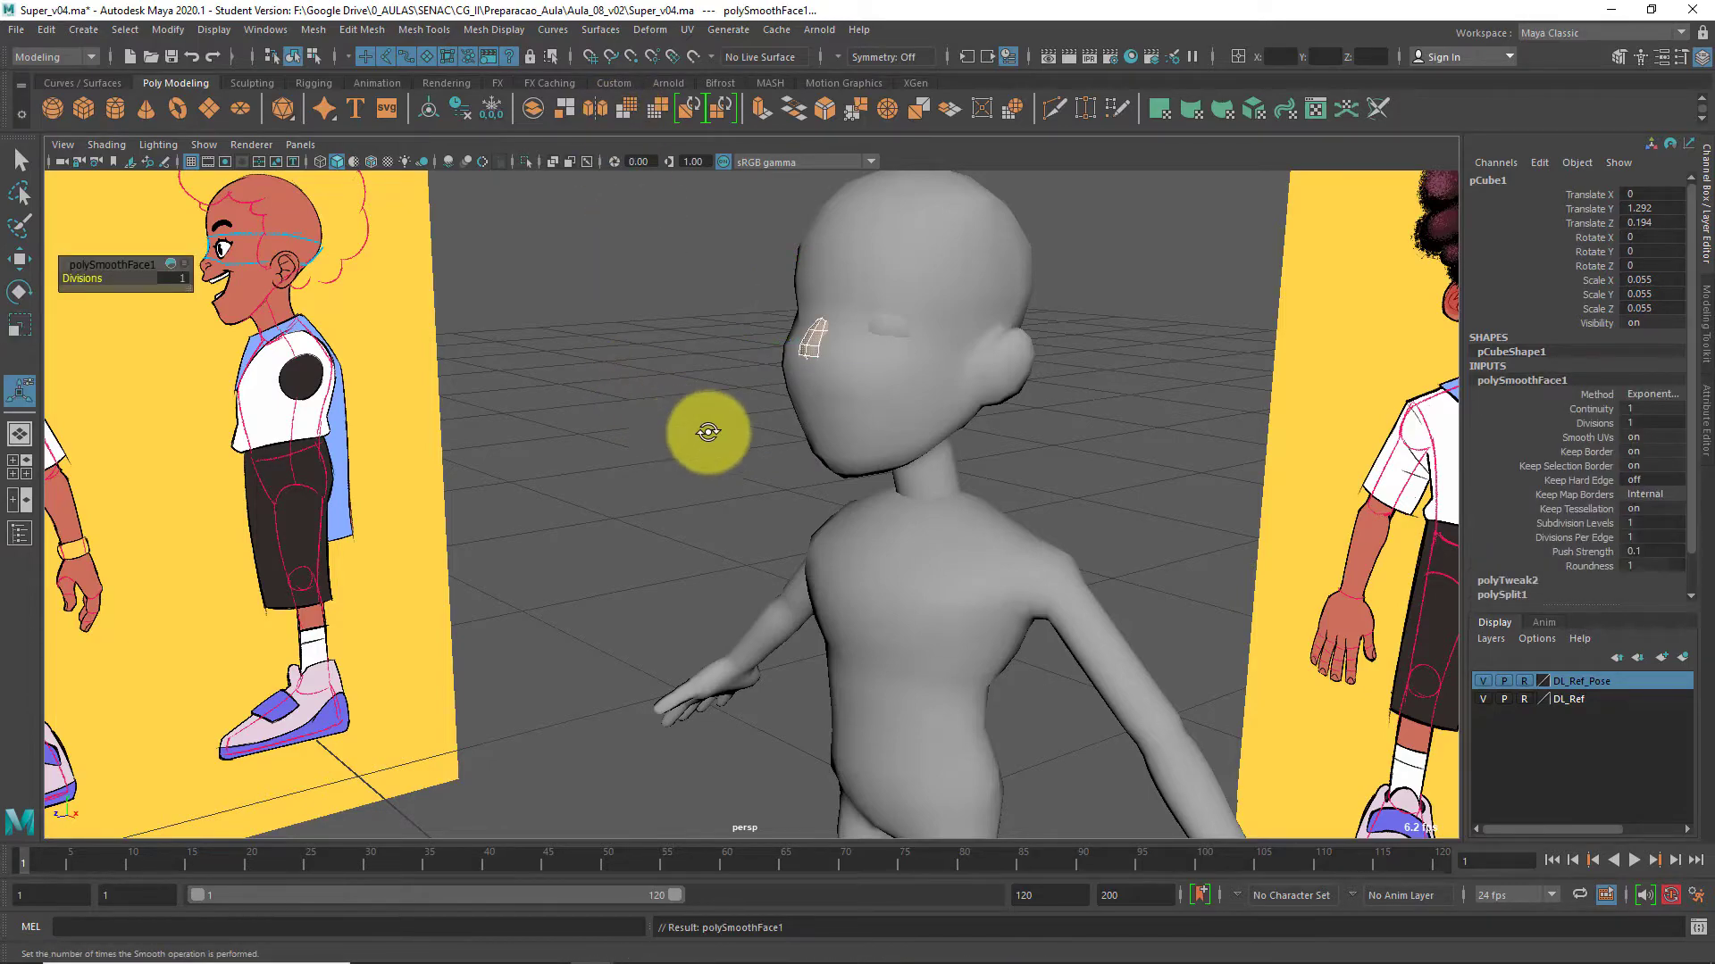
left_click_drag(704, 429, 750, 446, "alt")
key("ctrl+z")
Examine the nose block's shape and placement on the face from several perspective angles
middle_click_drag(750, 445, 721, 497, "alt")
right_click_drag(750, 536, 798, 683, "alt")
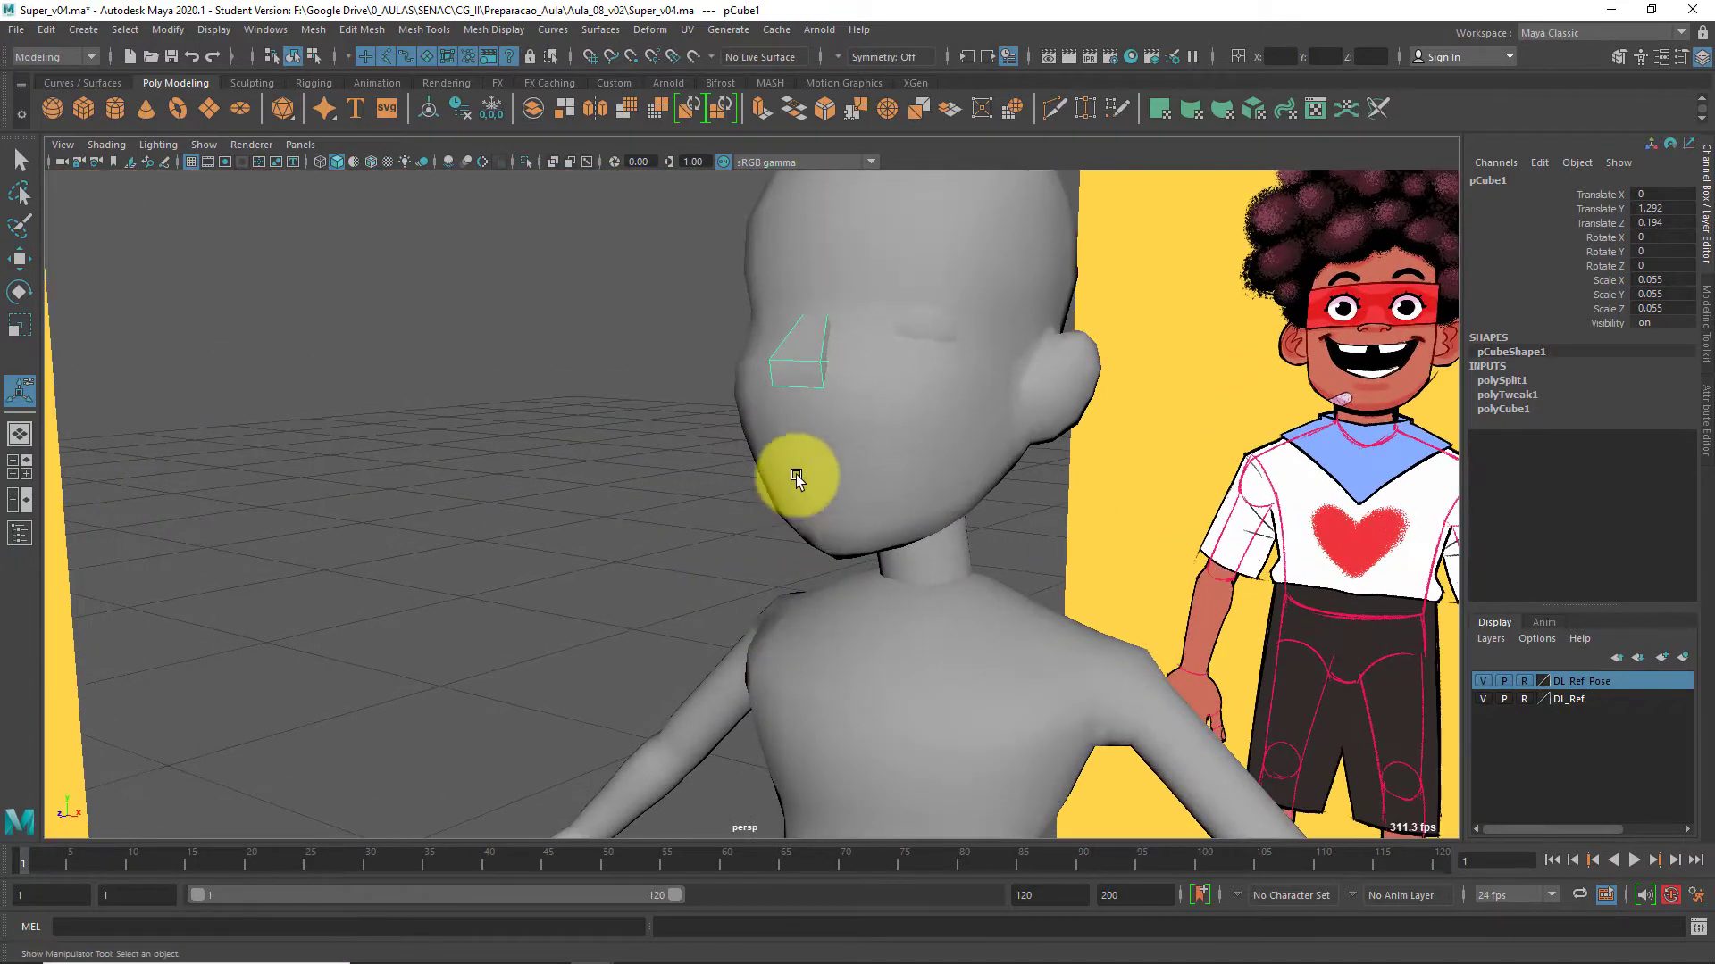
middle_click_drag(795, 476, 734, 541, "alt")
right_click_drag(734, 541, 617, 539, "alt")
left_click_drag(616, 539, 536, 586, "alt")
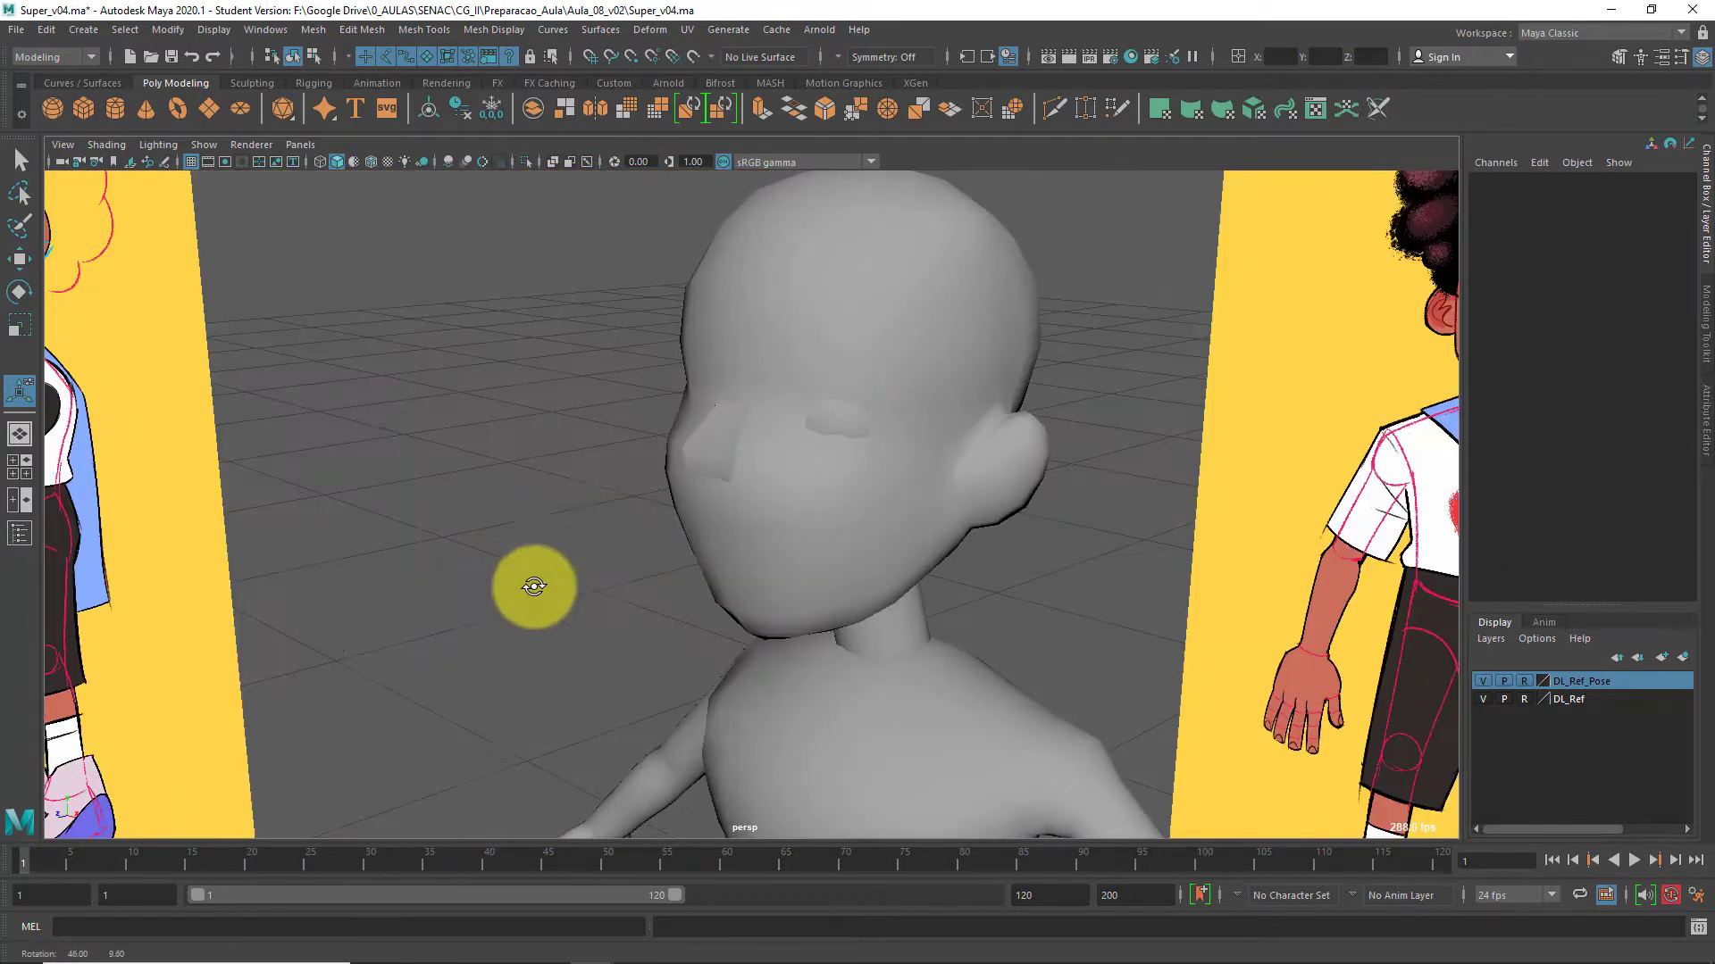
left_click(690, 448)
left_click_drag(662, 512, 614, 489, "alt")
right_click_drag(614, 489, 682, 570, "alt")
middle_click_drag(681, 570, 750, 609, "alt")
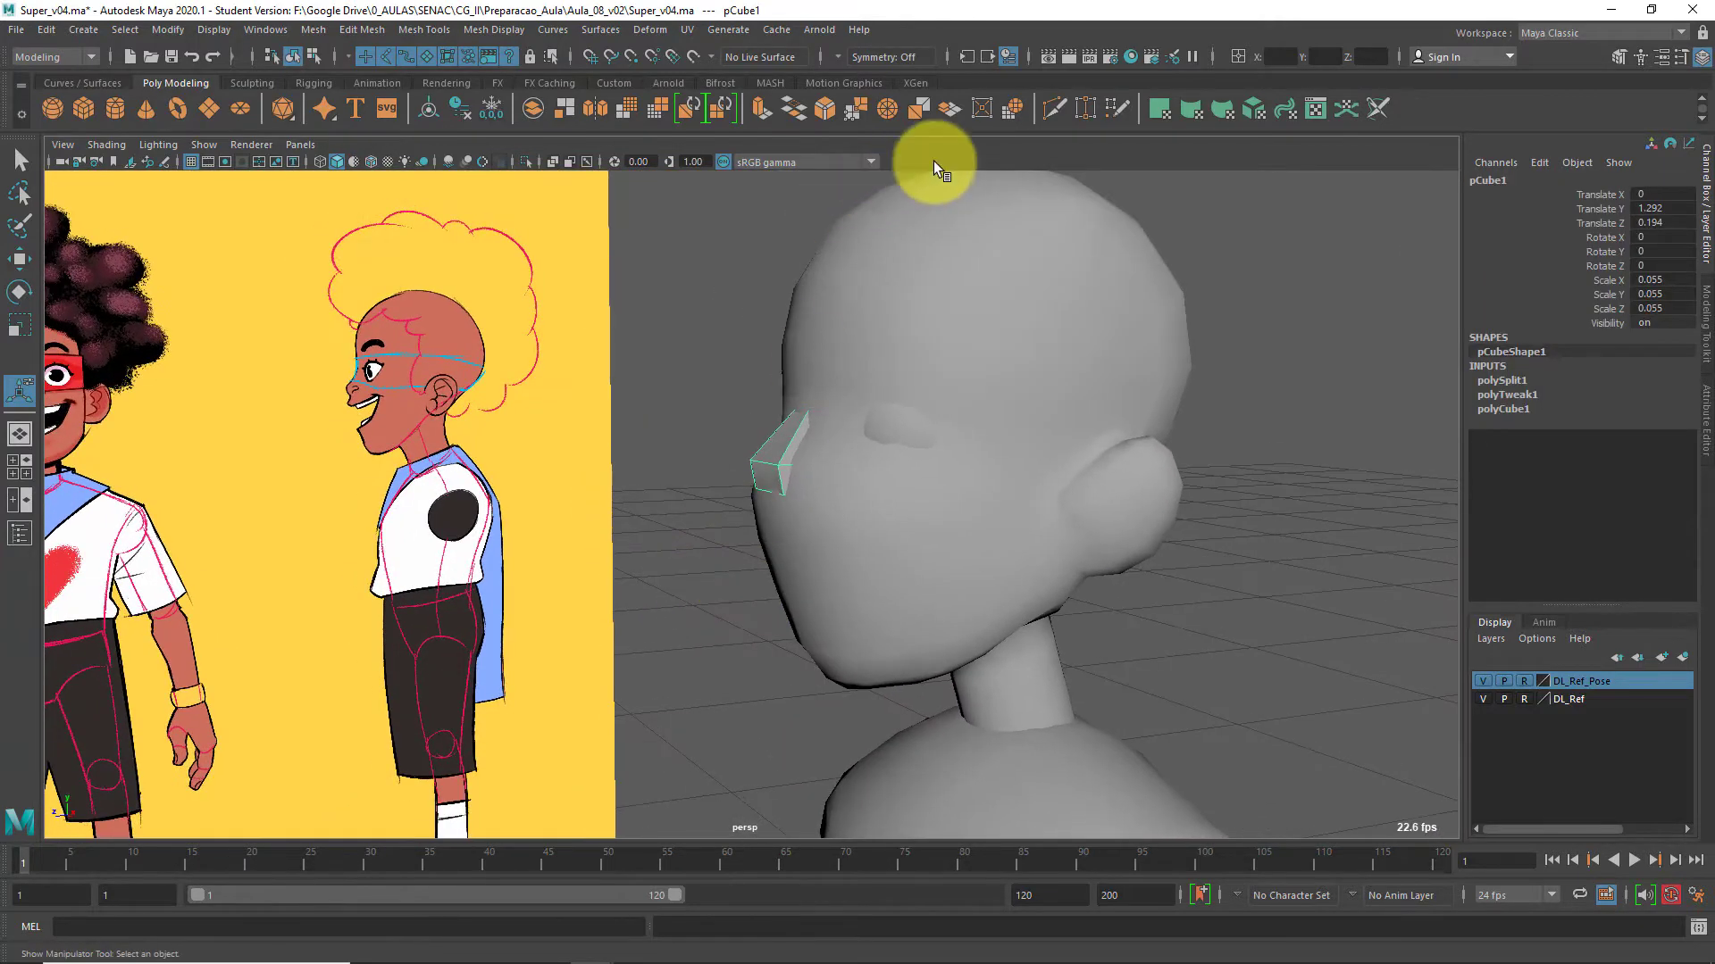
Add horizontal edge loops to the nose block with the Multi-Cut tool
left_click(1055, 106)
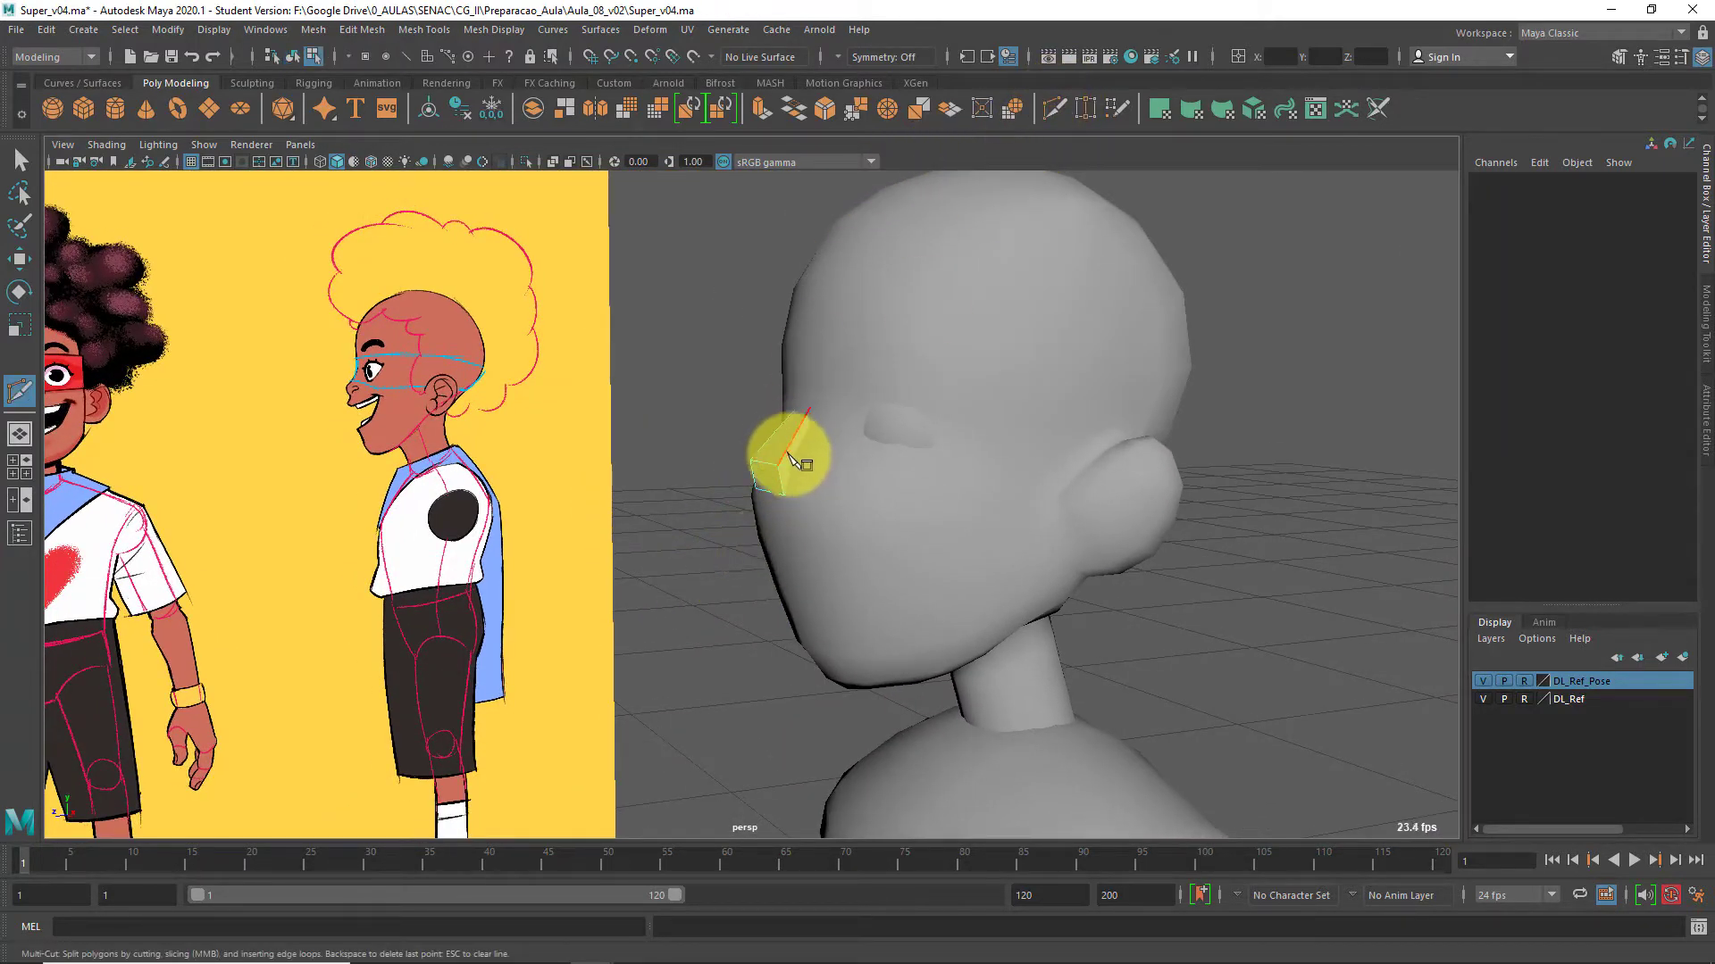
left_click_drag(828, 482, 768, 477)
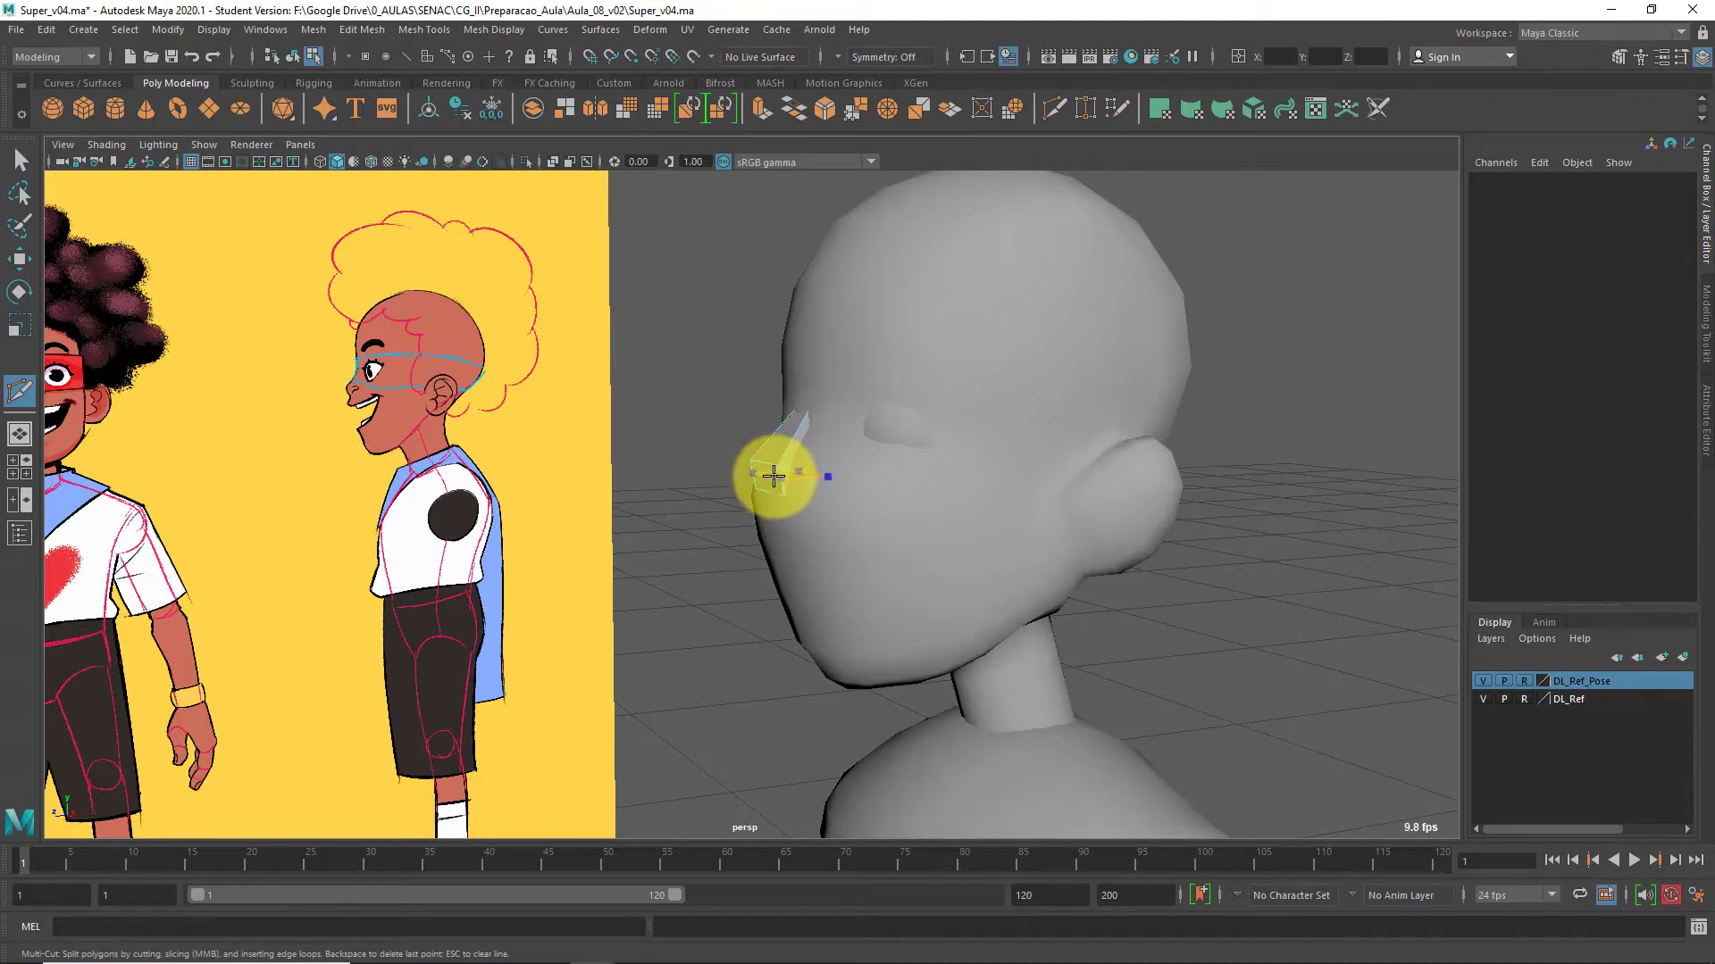
left_click_drag(696, 547, 817, 562, "alt")
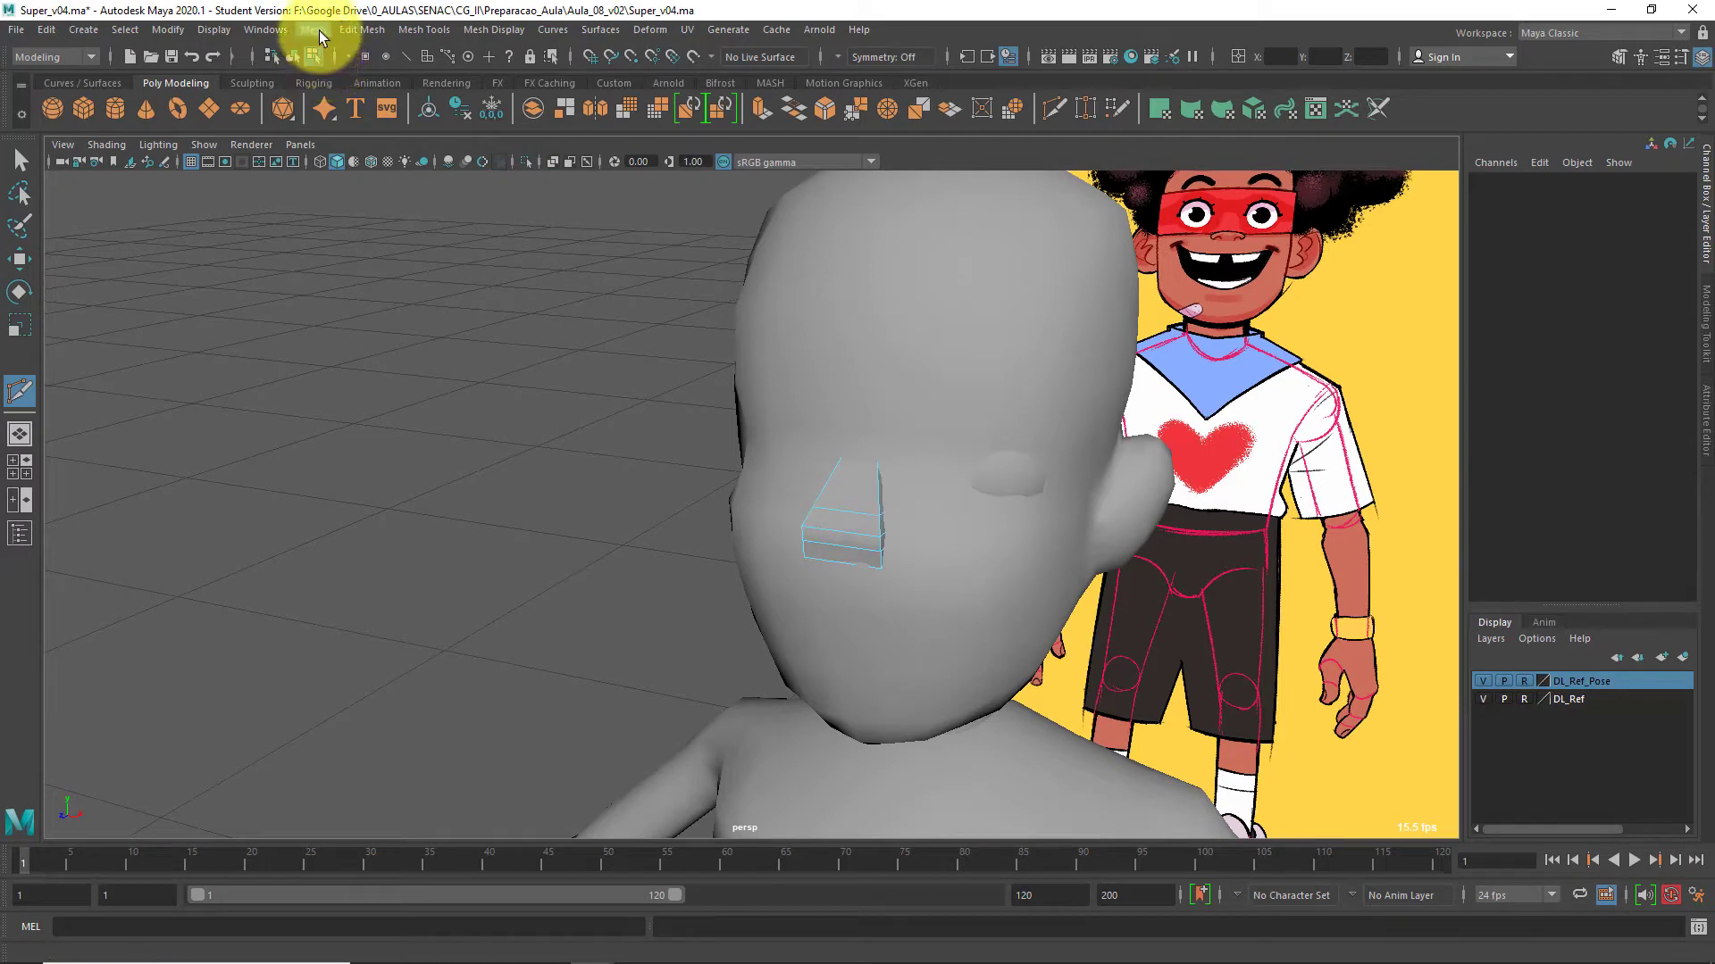
Configure the Insert Edge Loop tool for multiple edge loops, with the number of loops set to 1
left_click(319, 31)
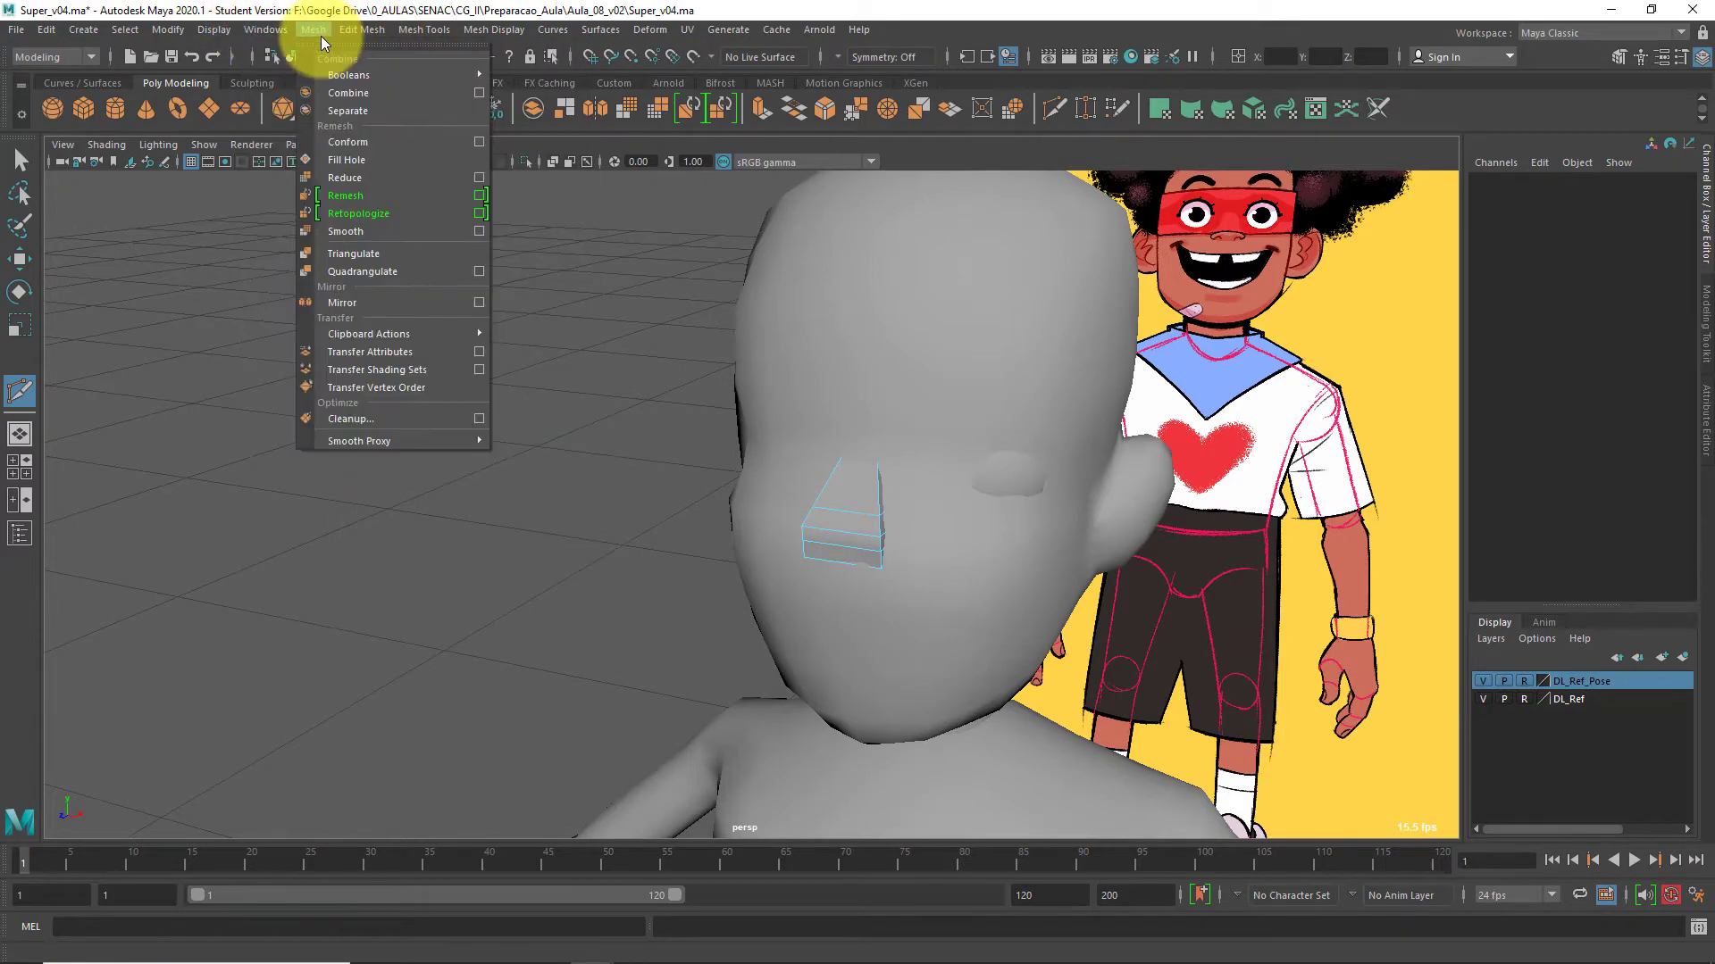
mouse_move(343, 33)
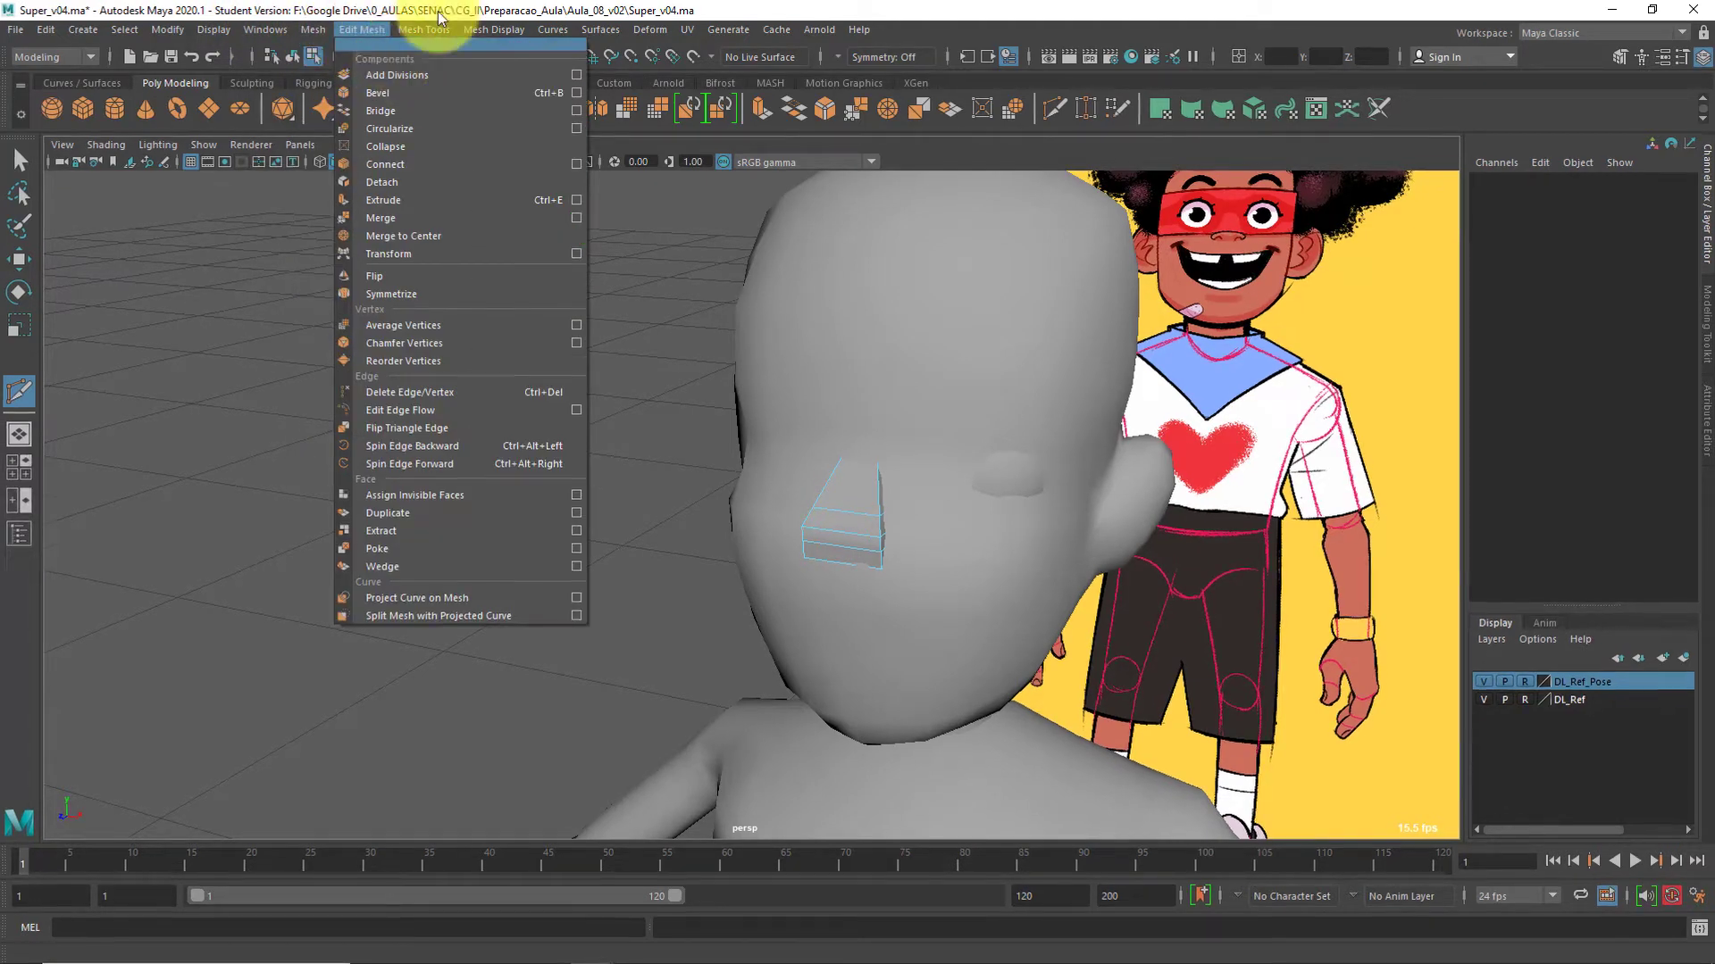
mouse_move(422, 31)
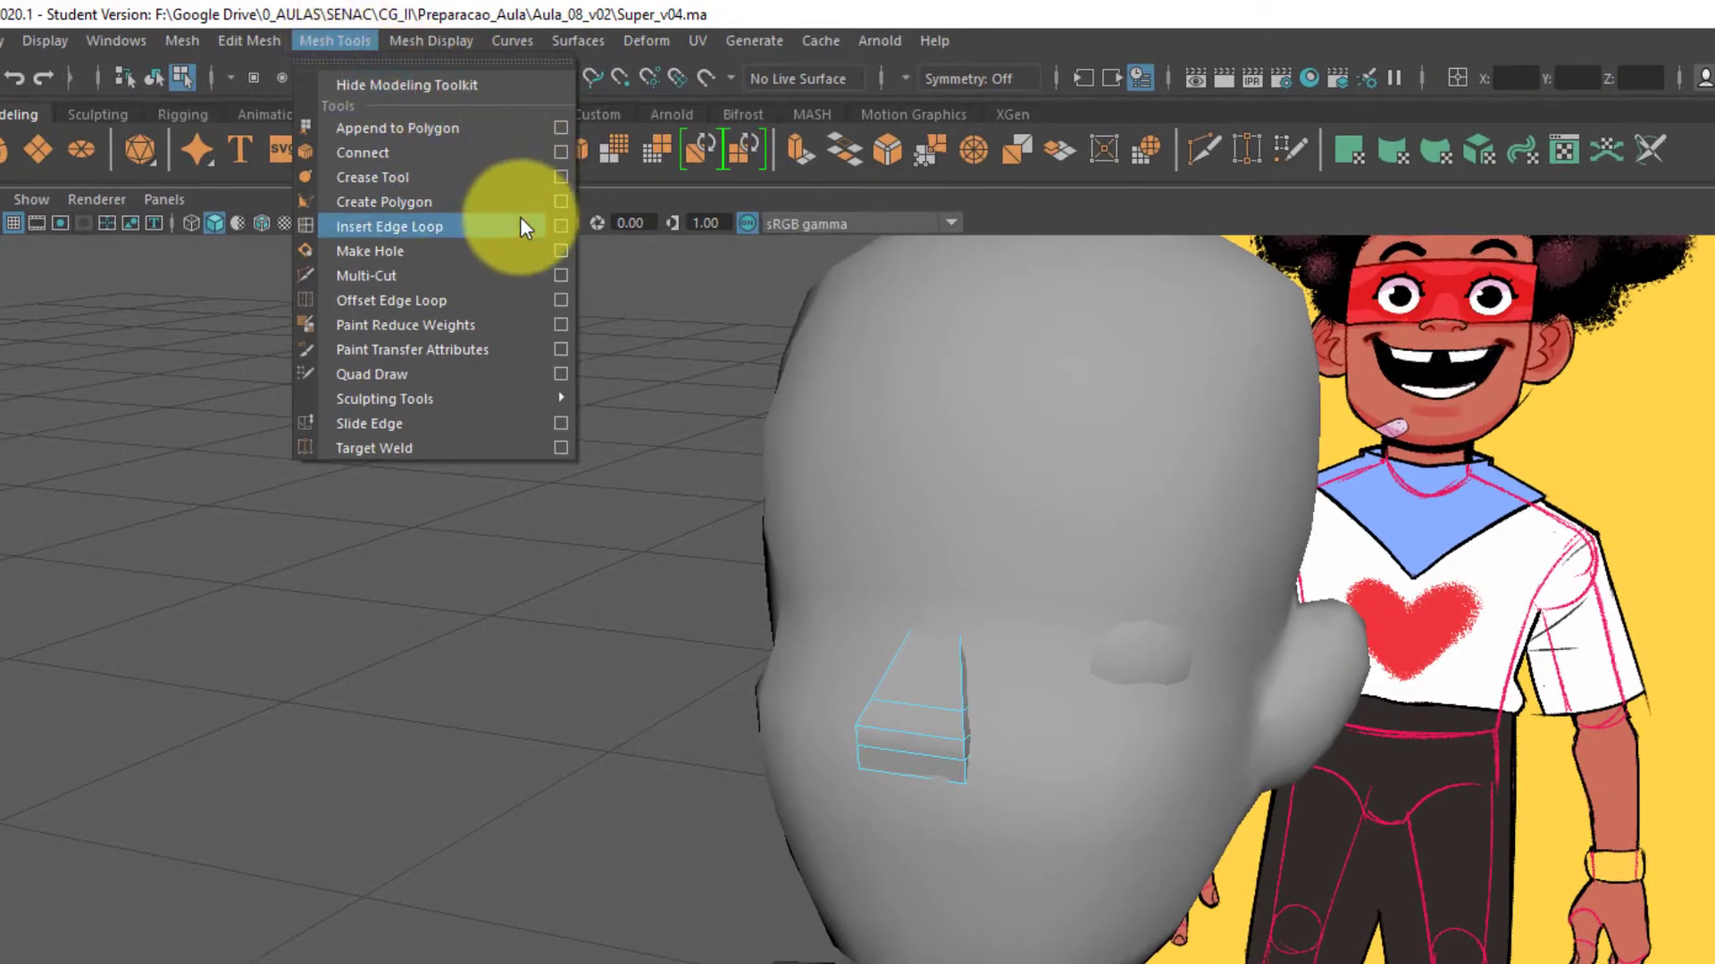
left_click(557, 225)
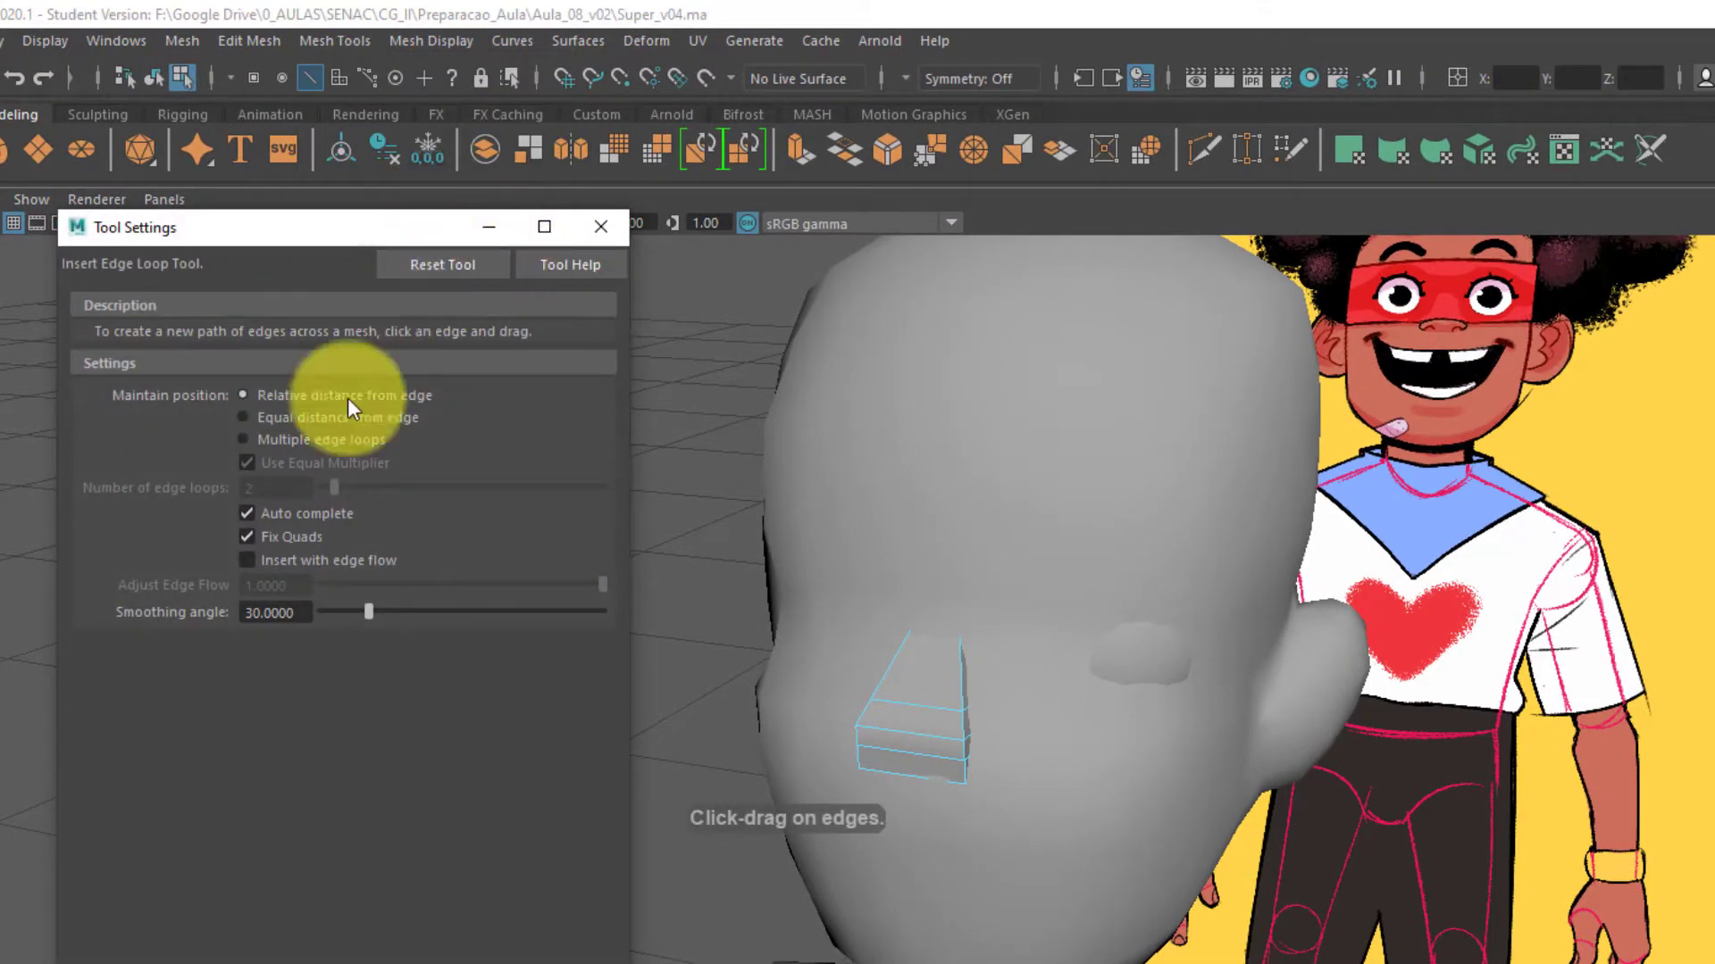
left_click(269, 437)
double_click(237, 487)
type("10")
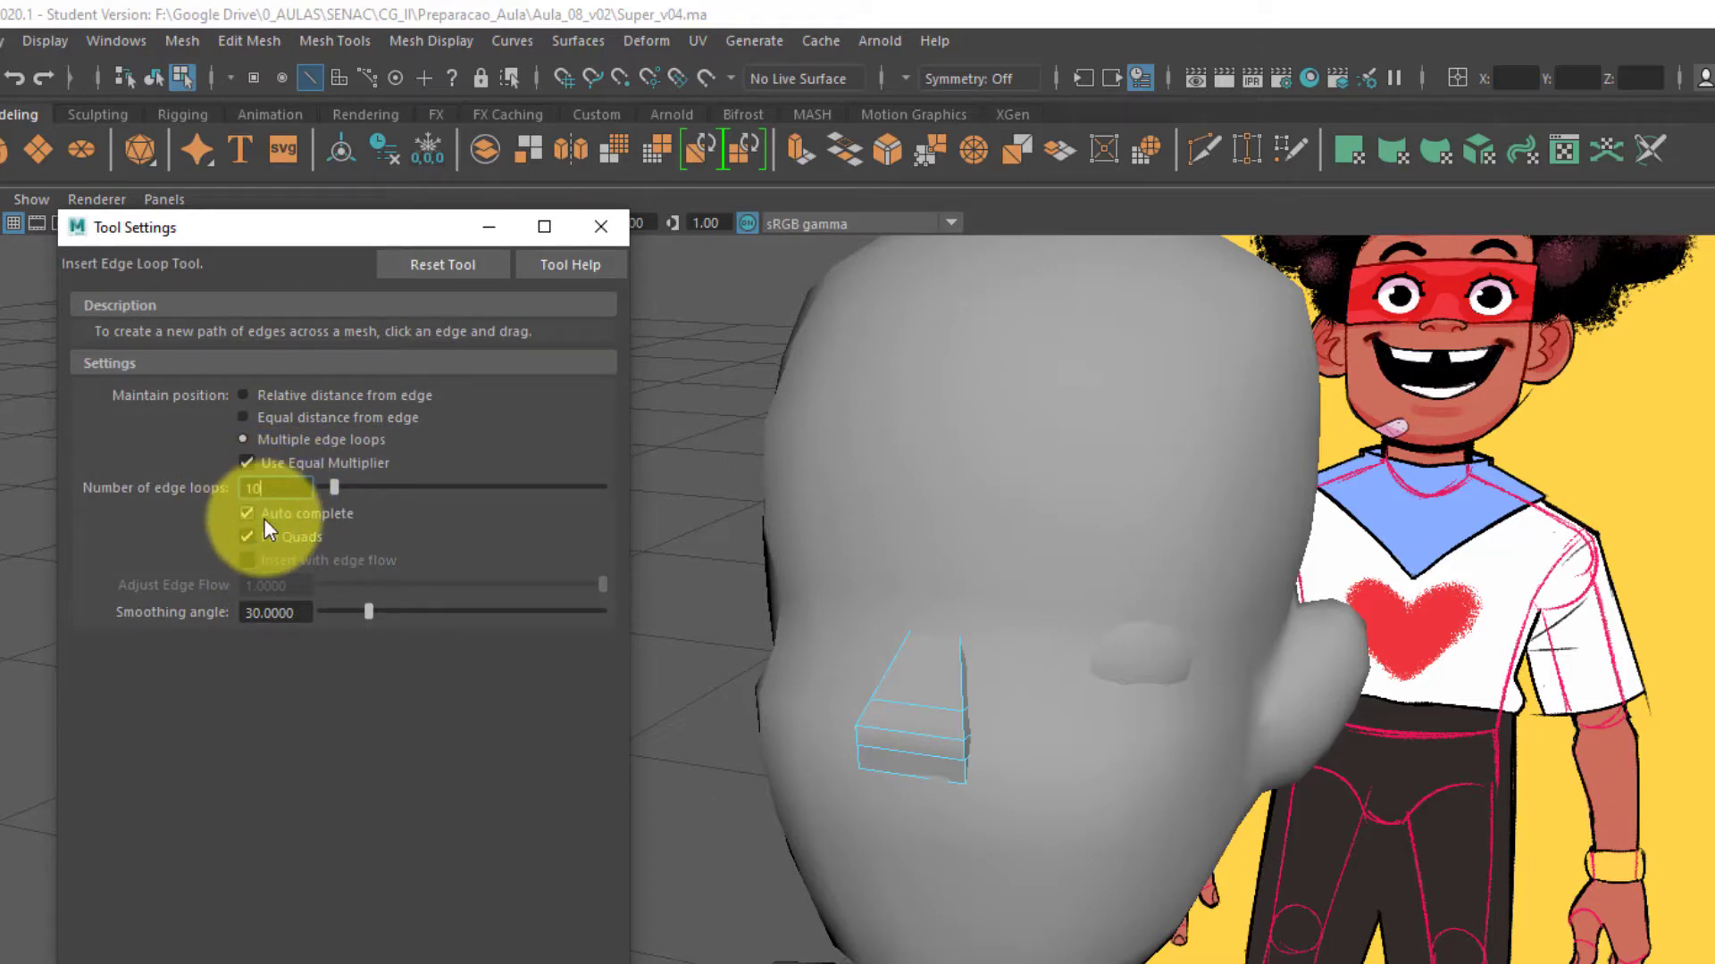
key("Return")
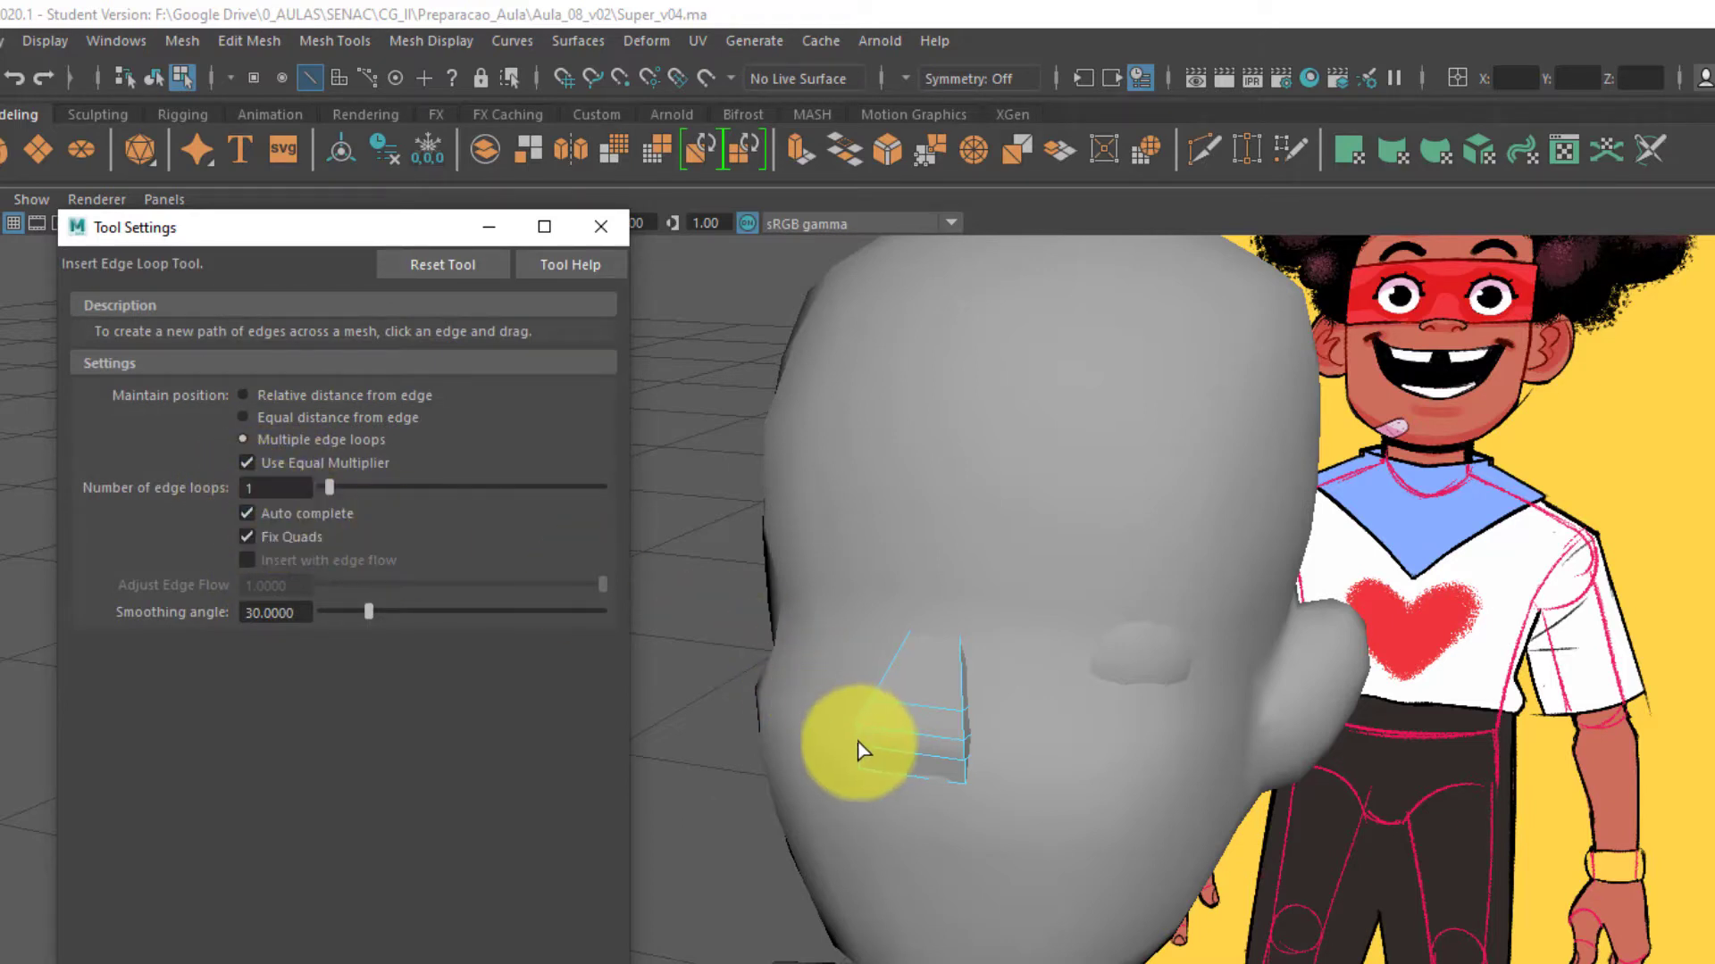
Insert one vertical edge loop down the centre of the nose block and check it around the mesh
left_click_drag(886, 735, 922, 737)
left_click_drag(925, 742, 1018, 751, "alt")
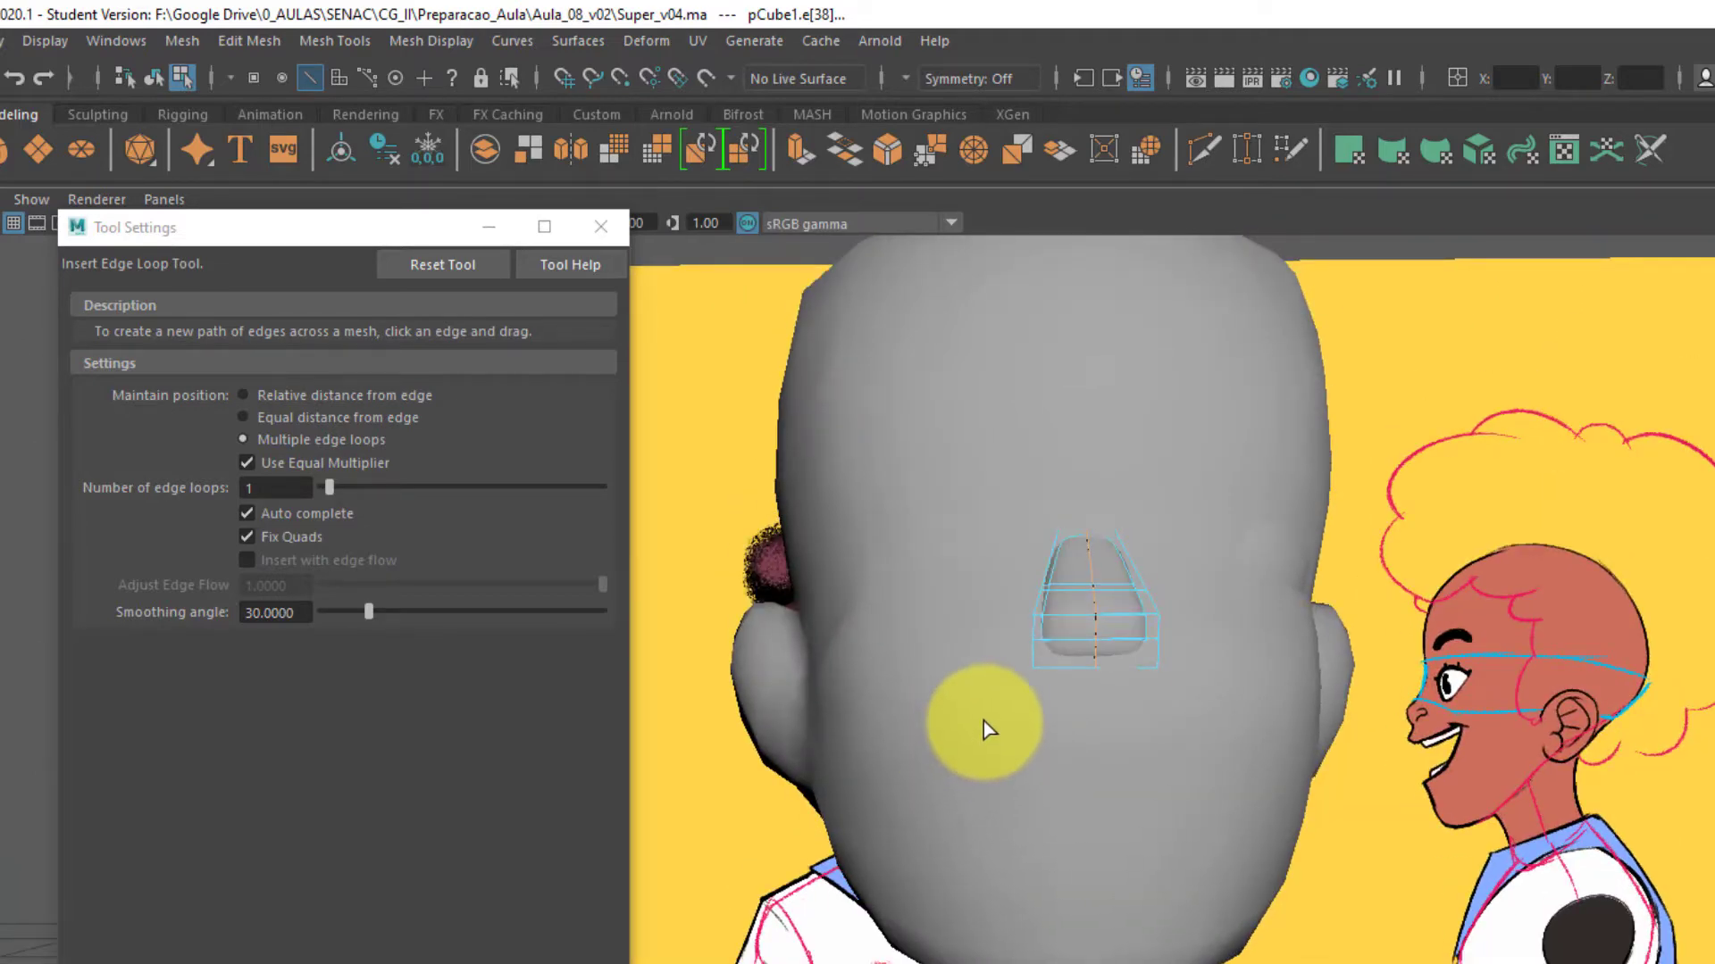
left_click_drag(985, 731, 715, 670, "alt")
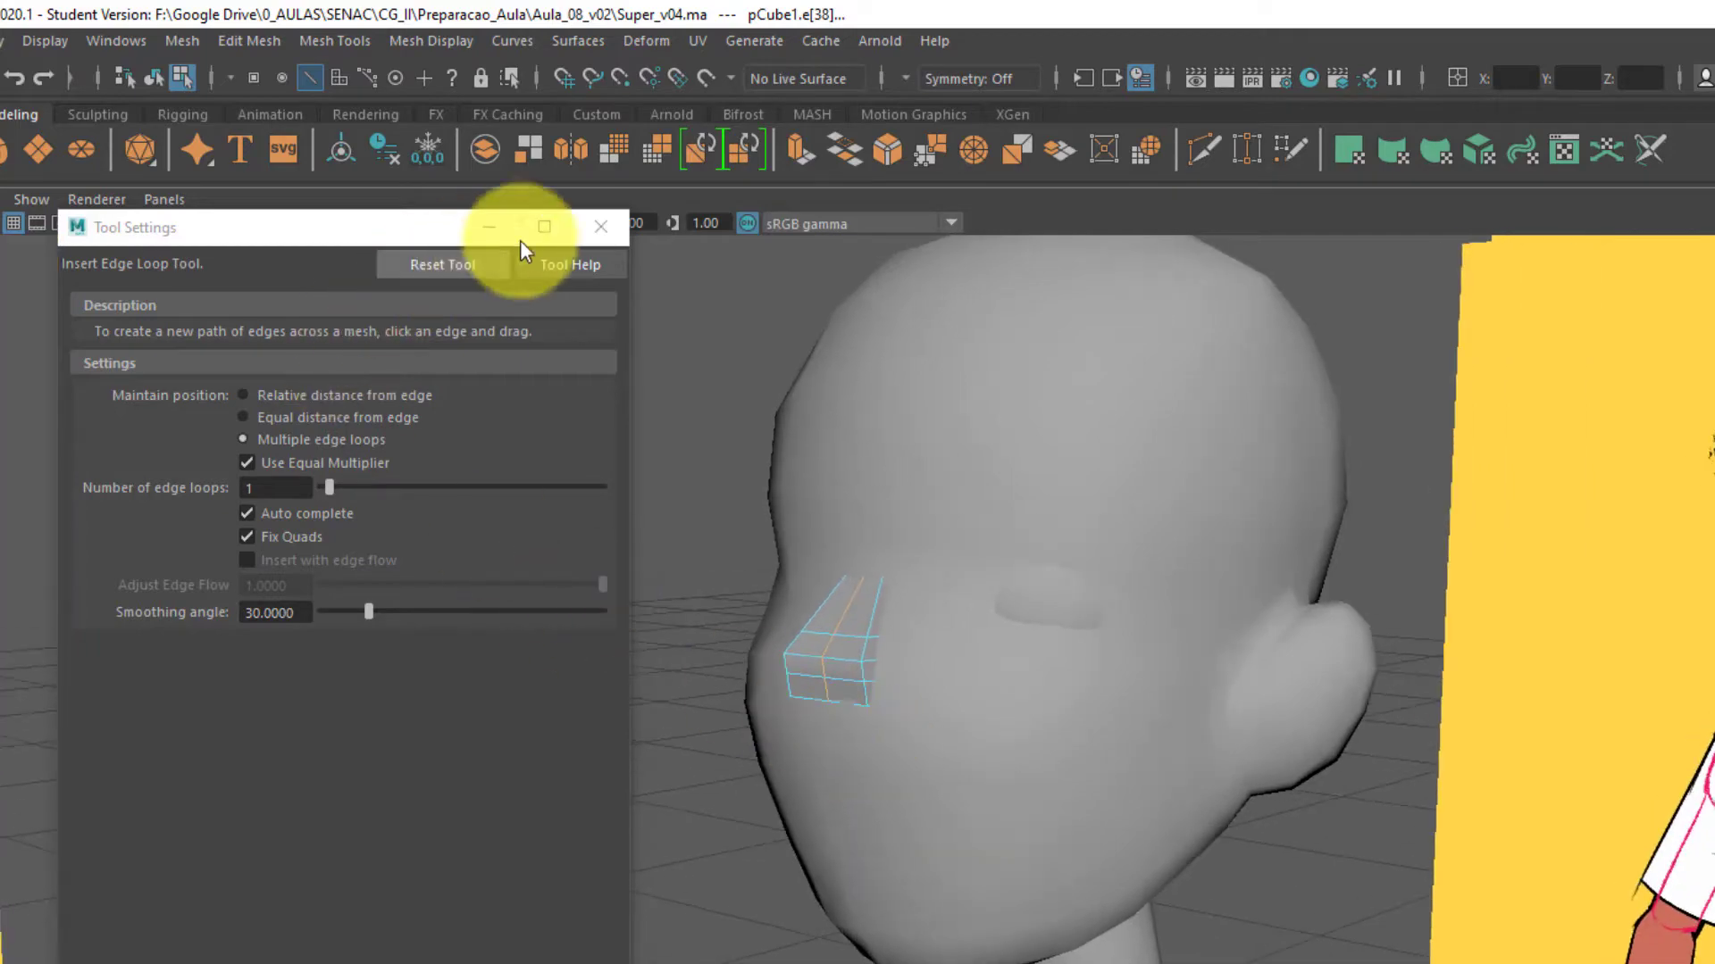
Close the edge loop tool settings, look around the nose block and return it to object mode with the Move tool
left_click(605, 238)
left_click_drag(786, 712, 865, 717, "alt")
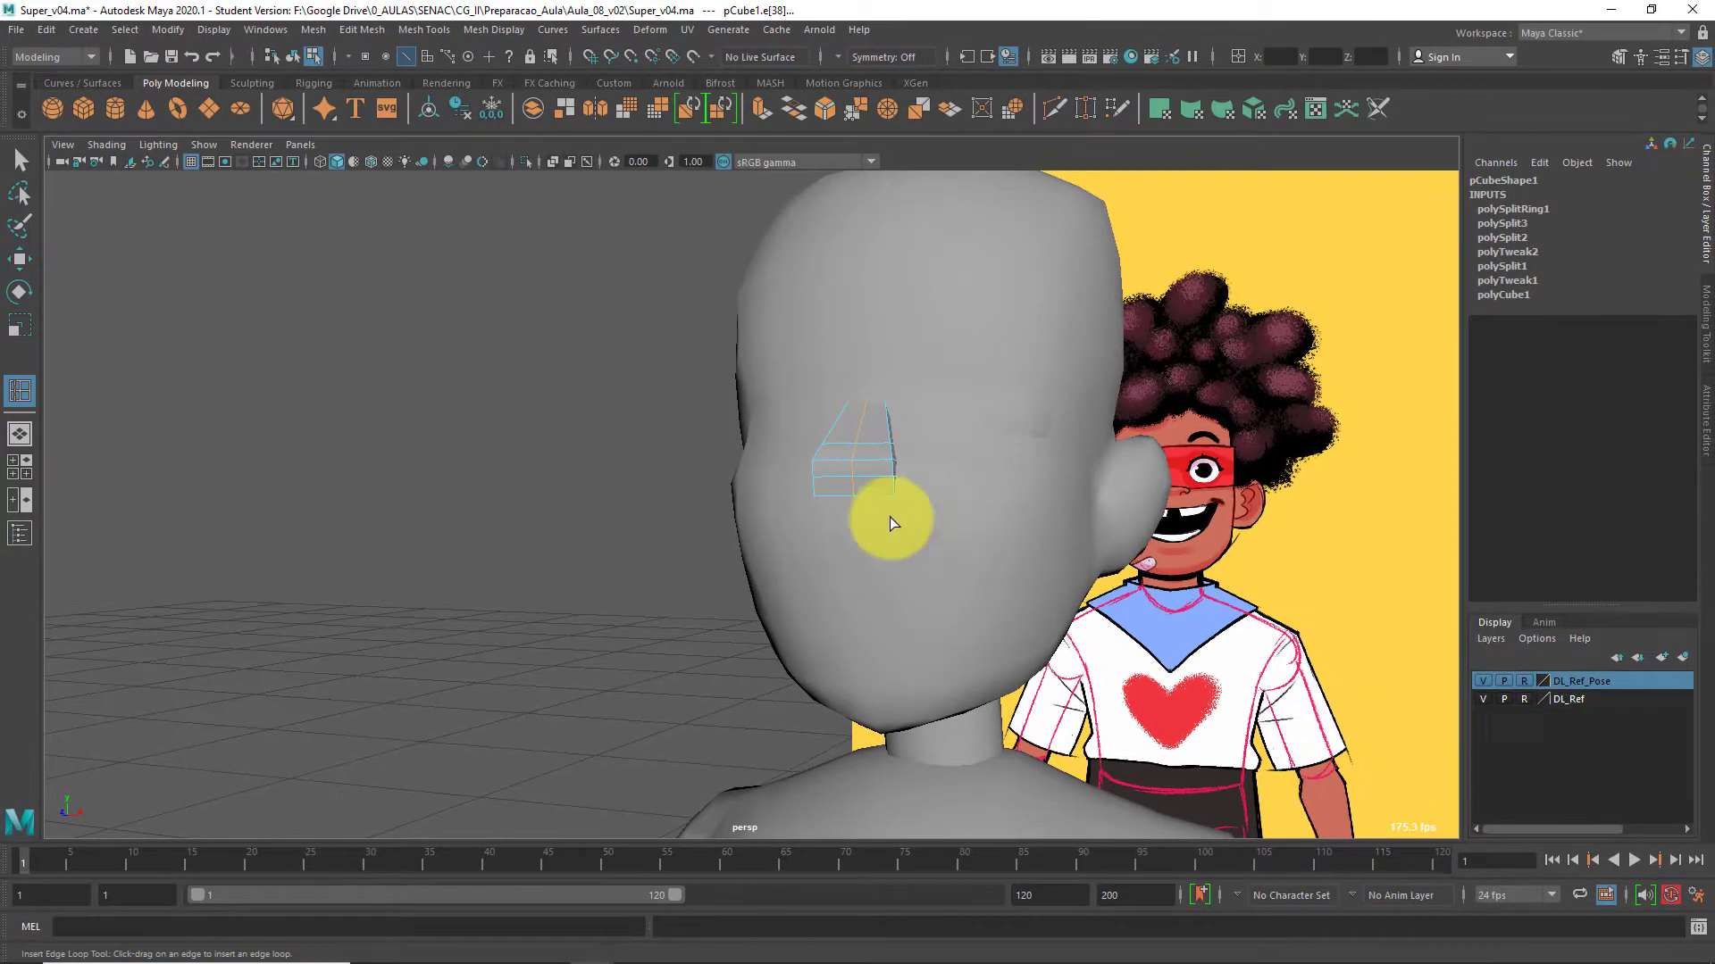
left_click_drag(976, 715, 1089, 694, "alt")
left_click_drag(971, 503, 991, 498, "alt")
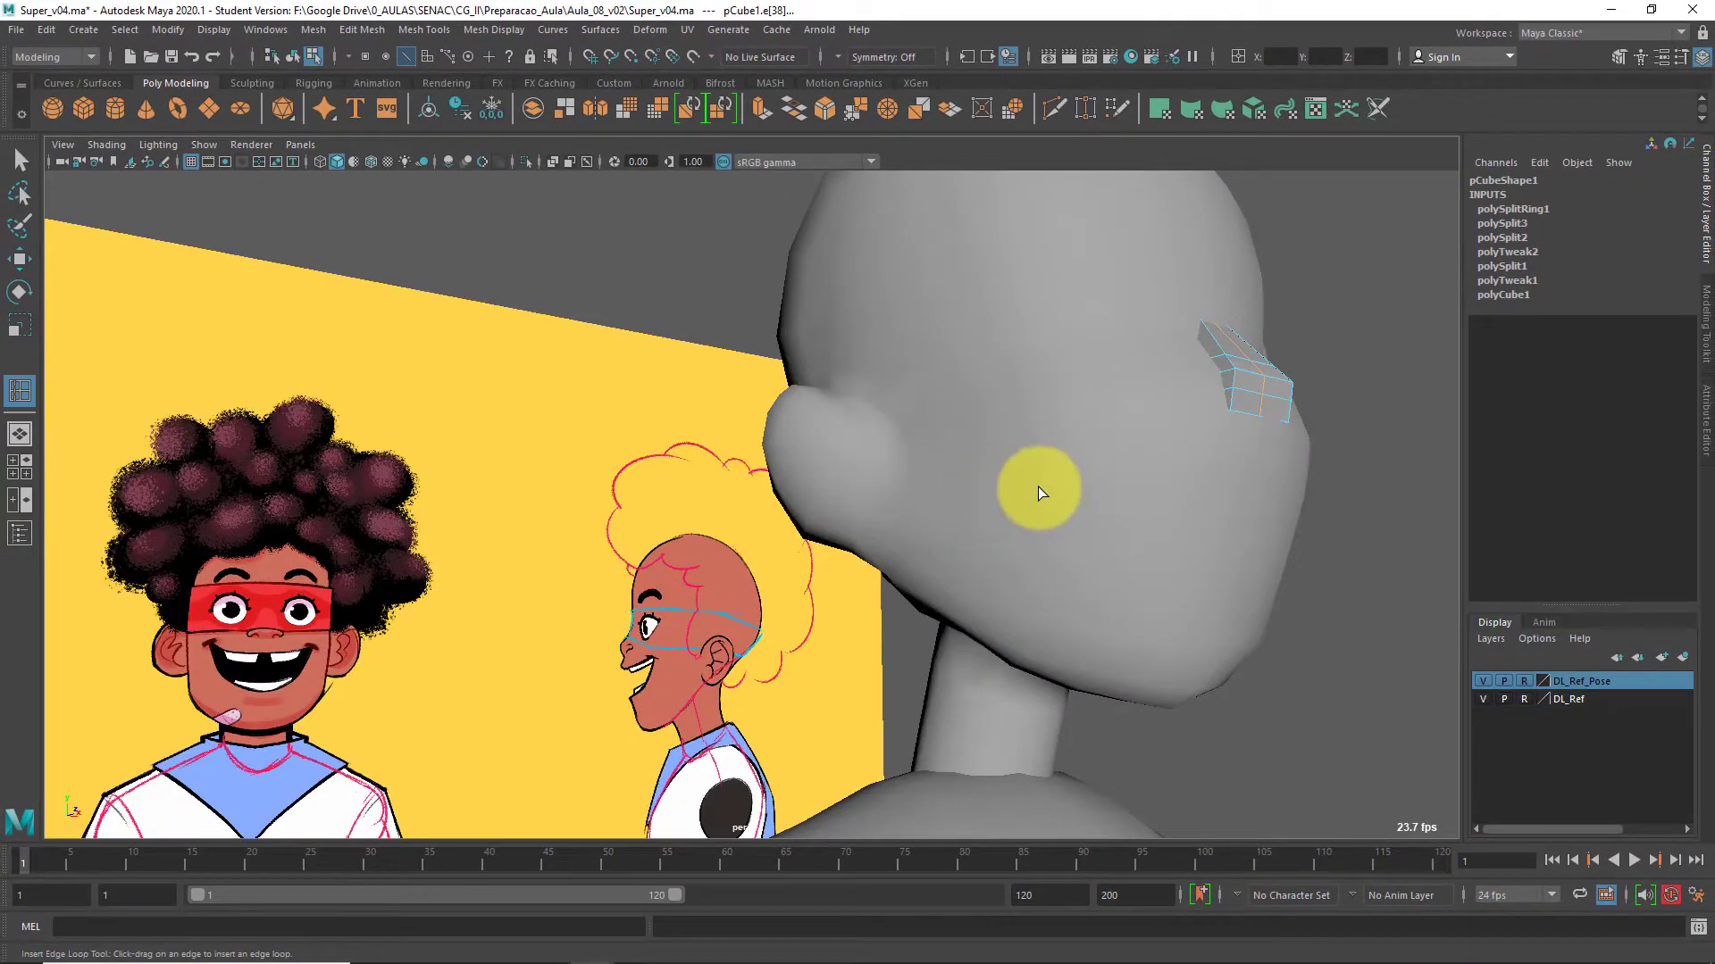
left_click(1161, 487)
key("w")
right_click_drag(1158, 454, 1228, 403)
Select the head mesh and show the side view at full size, framed on the face in the profile reference
left_click(1275, 369)
left_click(1100, 507, "shift")
mouse_move(977, 528)
left_mouse_down("alt")
mouse_move(1067, 548)
mouse_move(938, 505)
mouse_move(968, 540)
left_mouse_up("alt")
key("space")
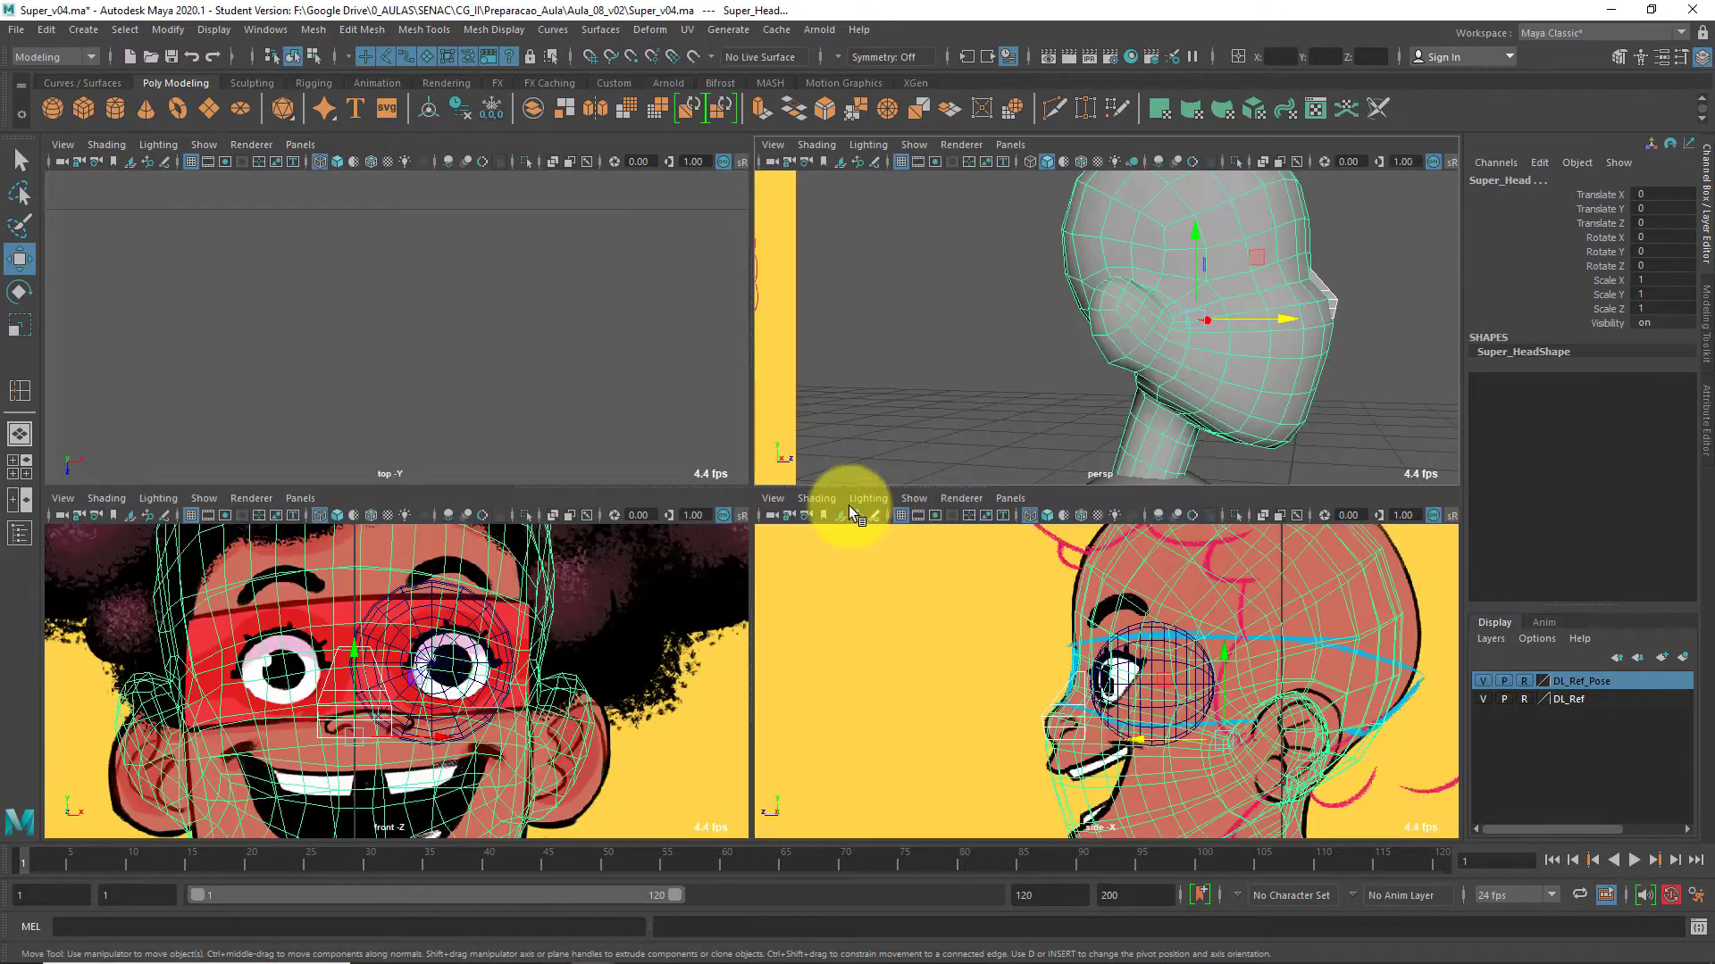
key("space")
key("space")
key("space")
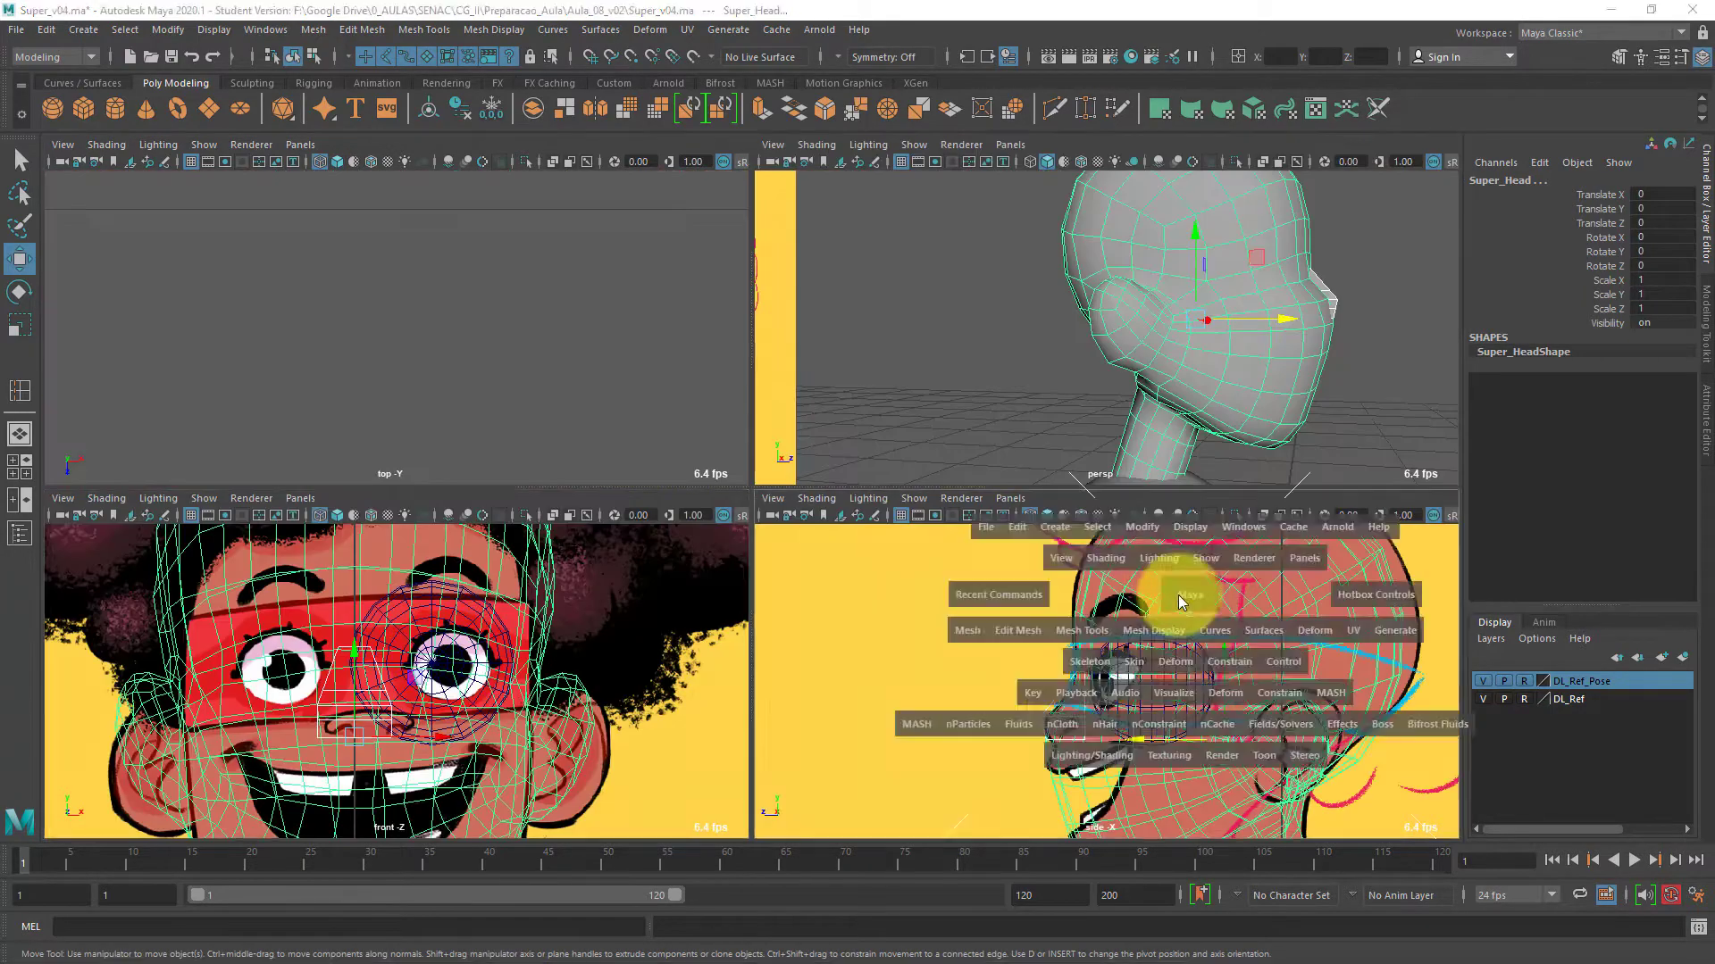
middle_click_drag(846, 575, 863, 483, "alt")
left_click(653, 554)
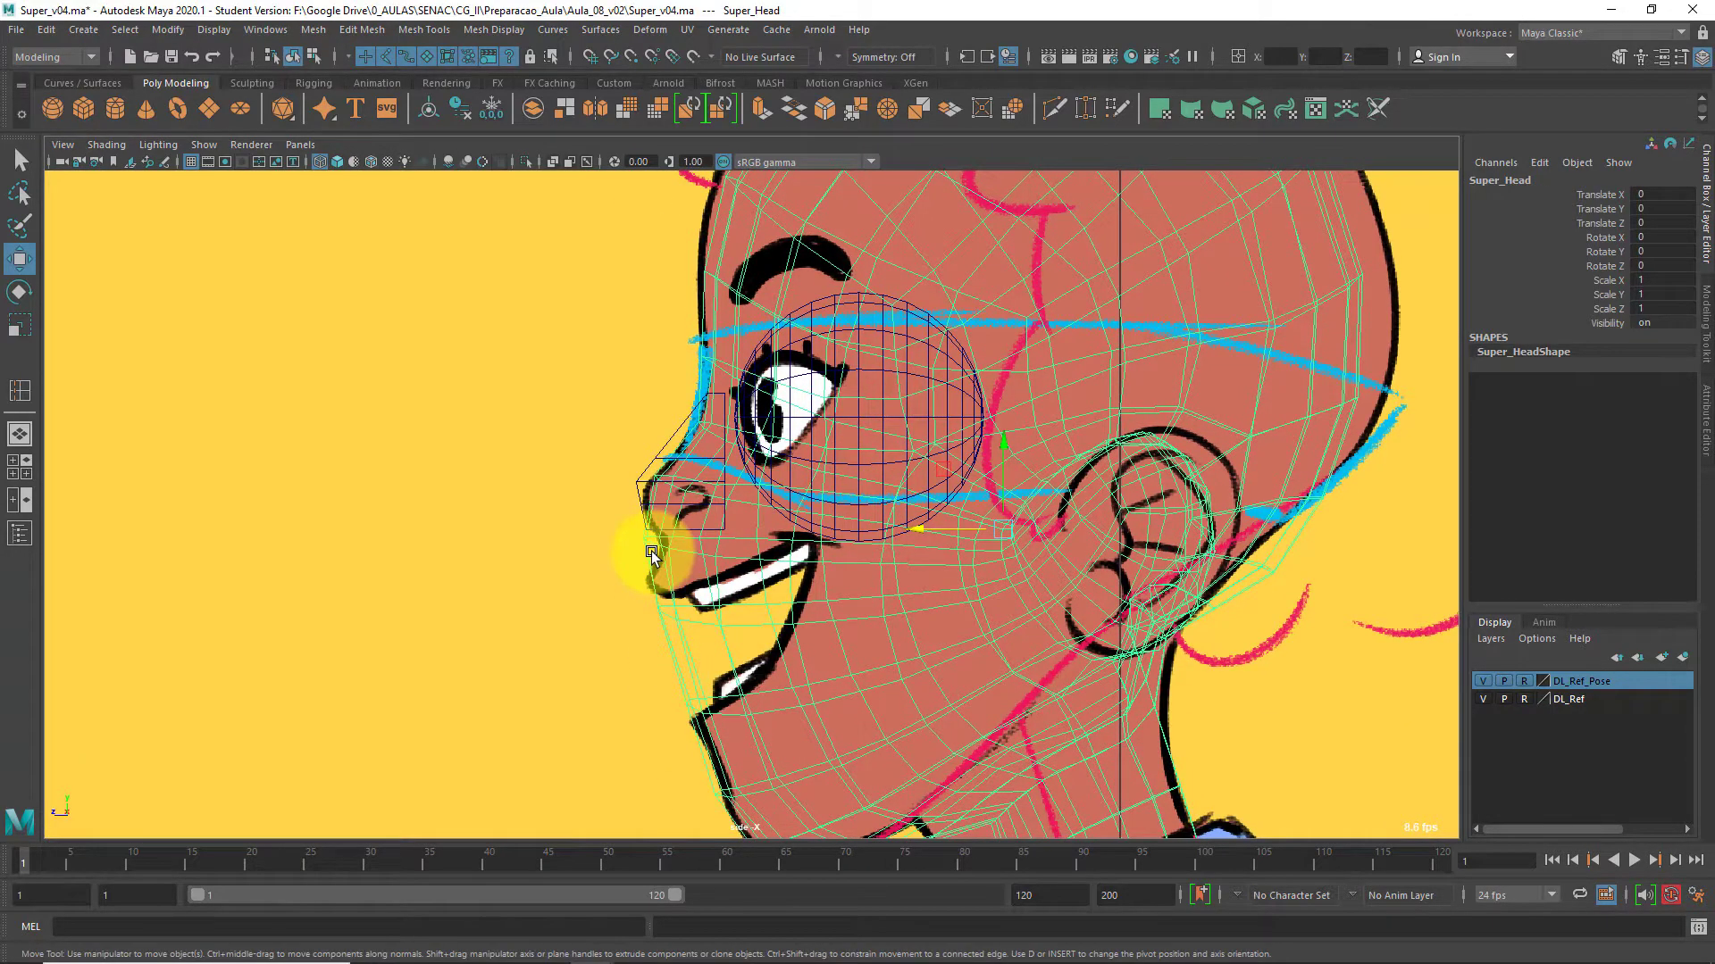
Move the head's vertices between the nose and upper lip back to fit the side reference
right_click_drag(653, 554, 566, 466)
left_click_drag(605, 596, 864, 487)
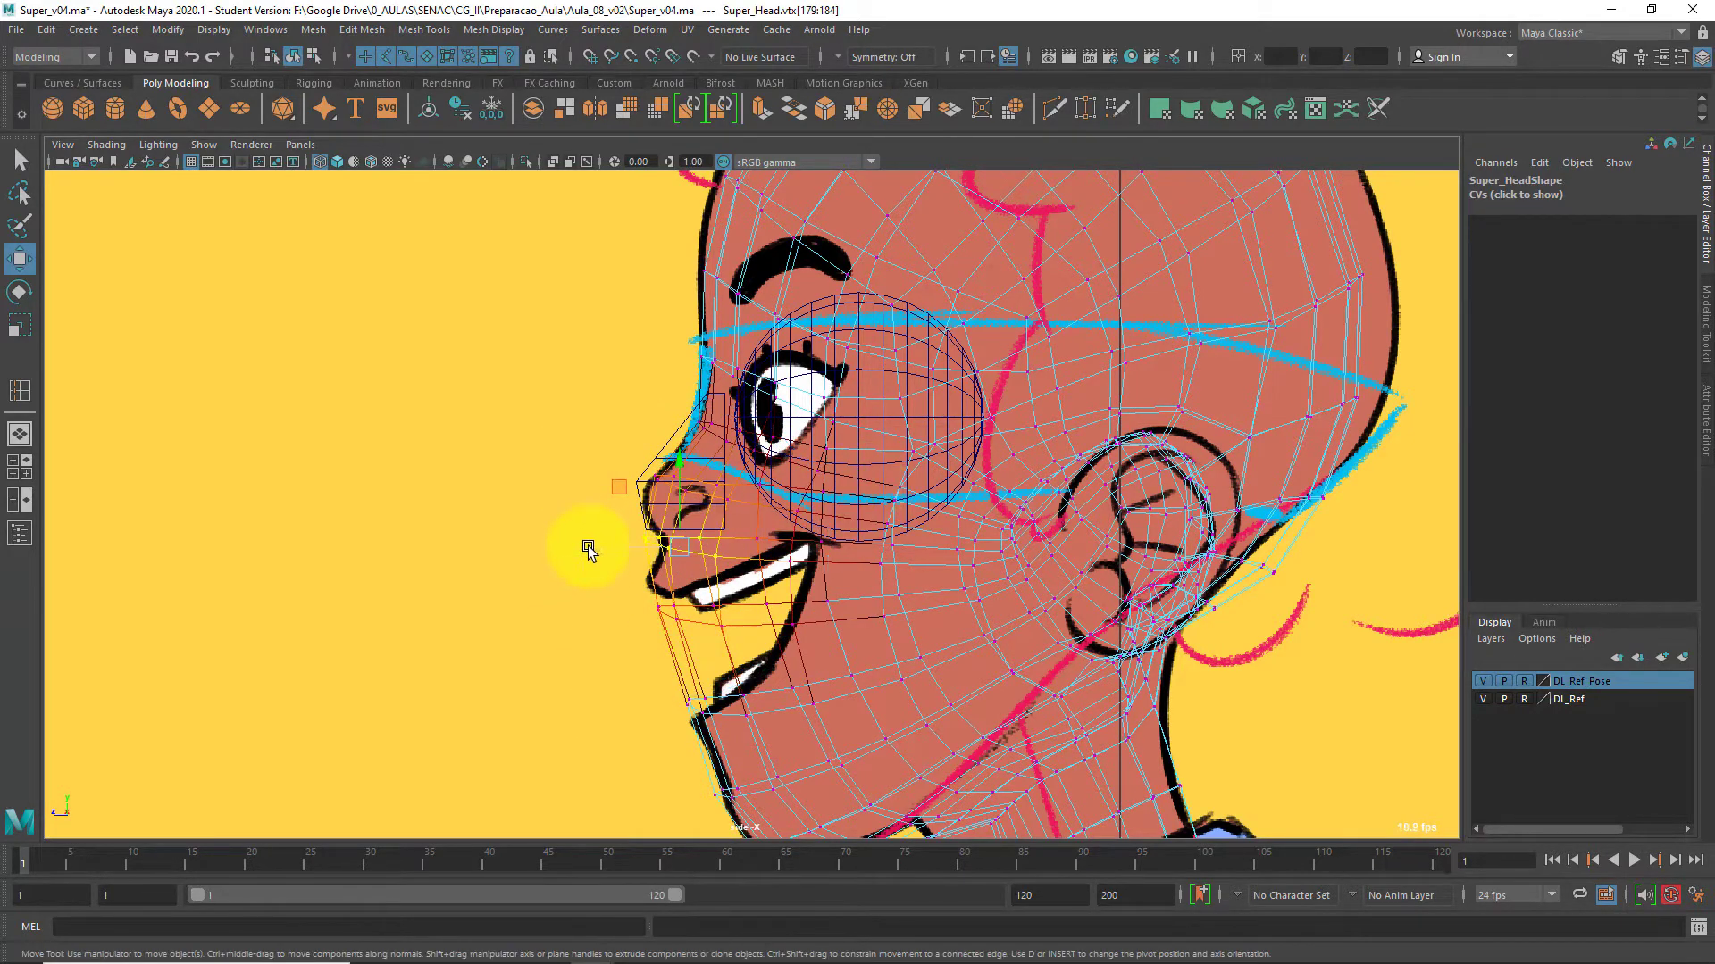
middle_click_drag(588, 549, 616, 557)
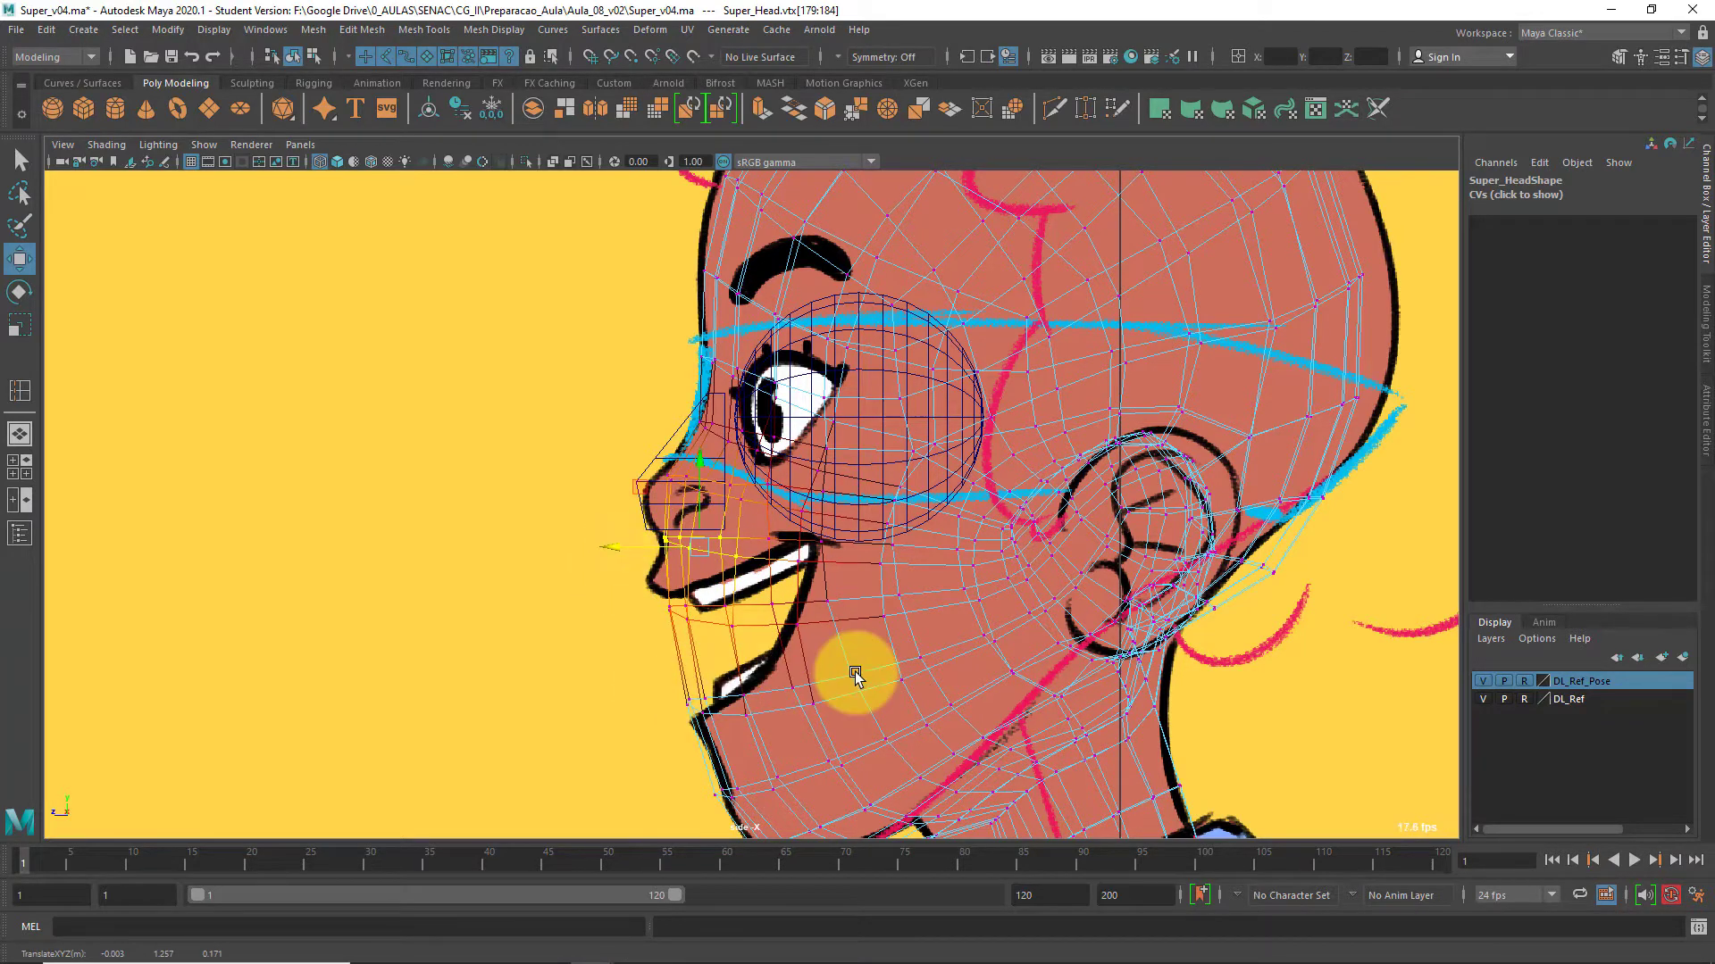
Select the chin and jaw vertices of the head in the side view and raise them slightly
middle_click_drag(907, 640, 907, 469, "alt")
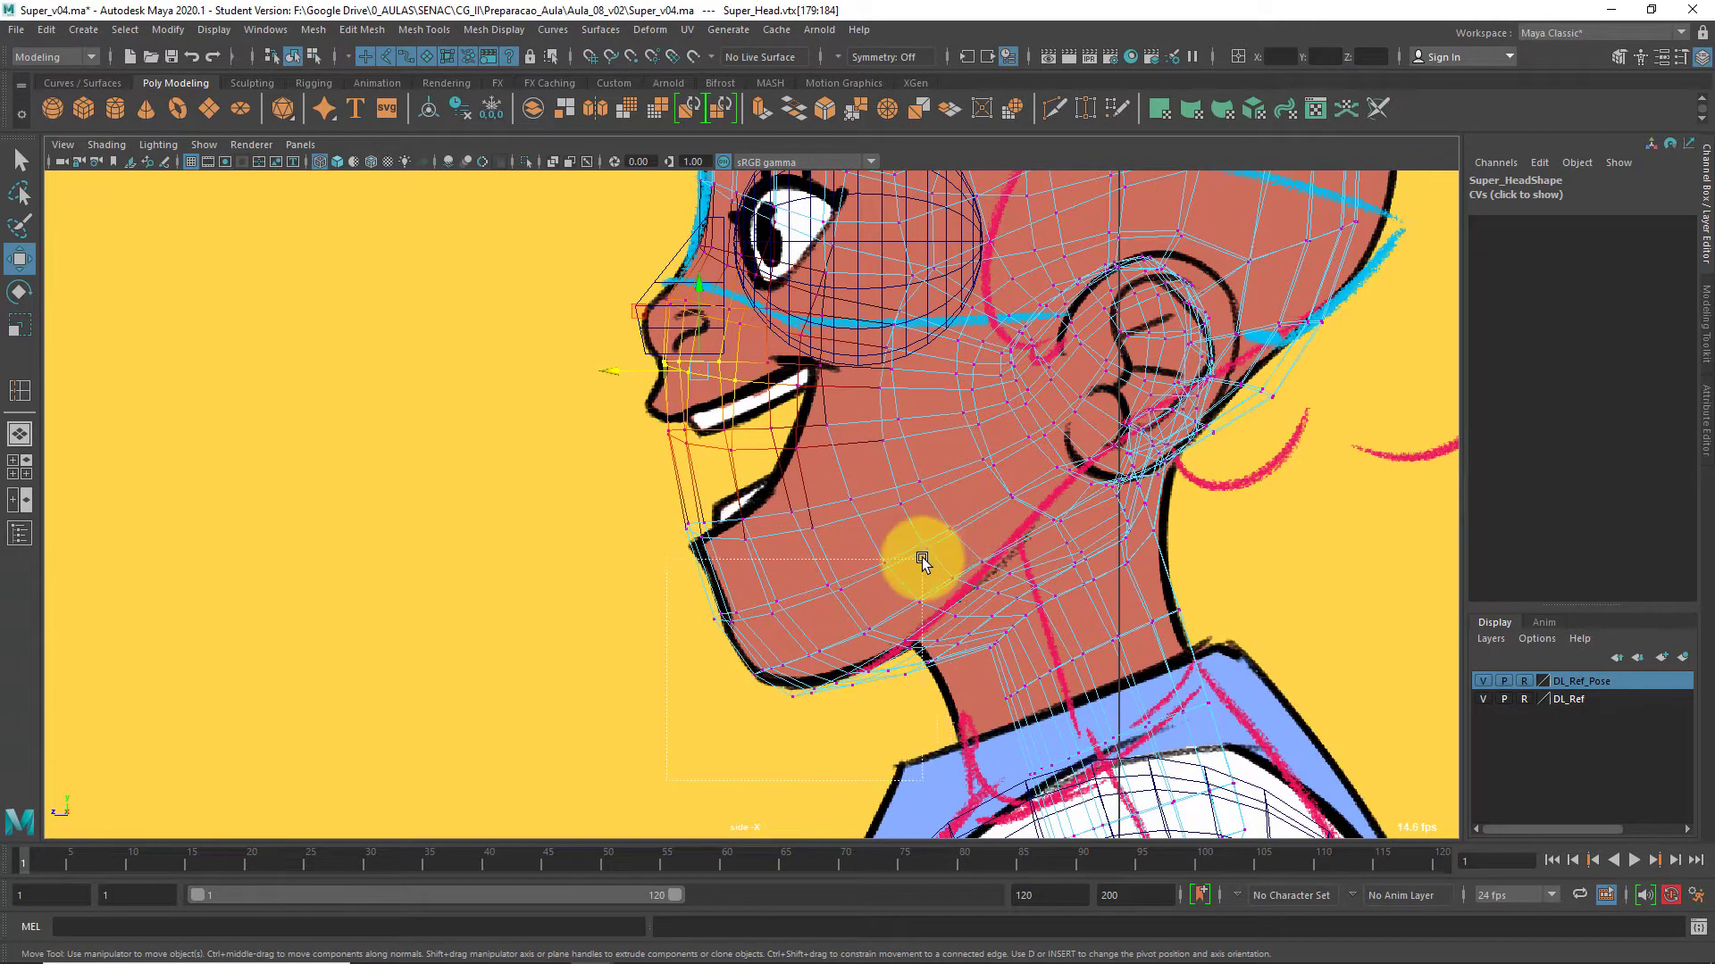
left_click_drag(666, 779, 951, 497)
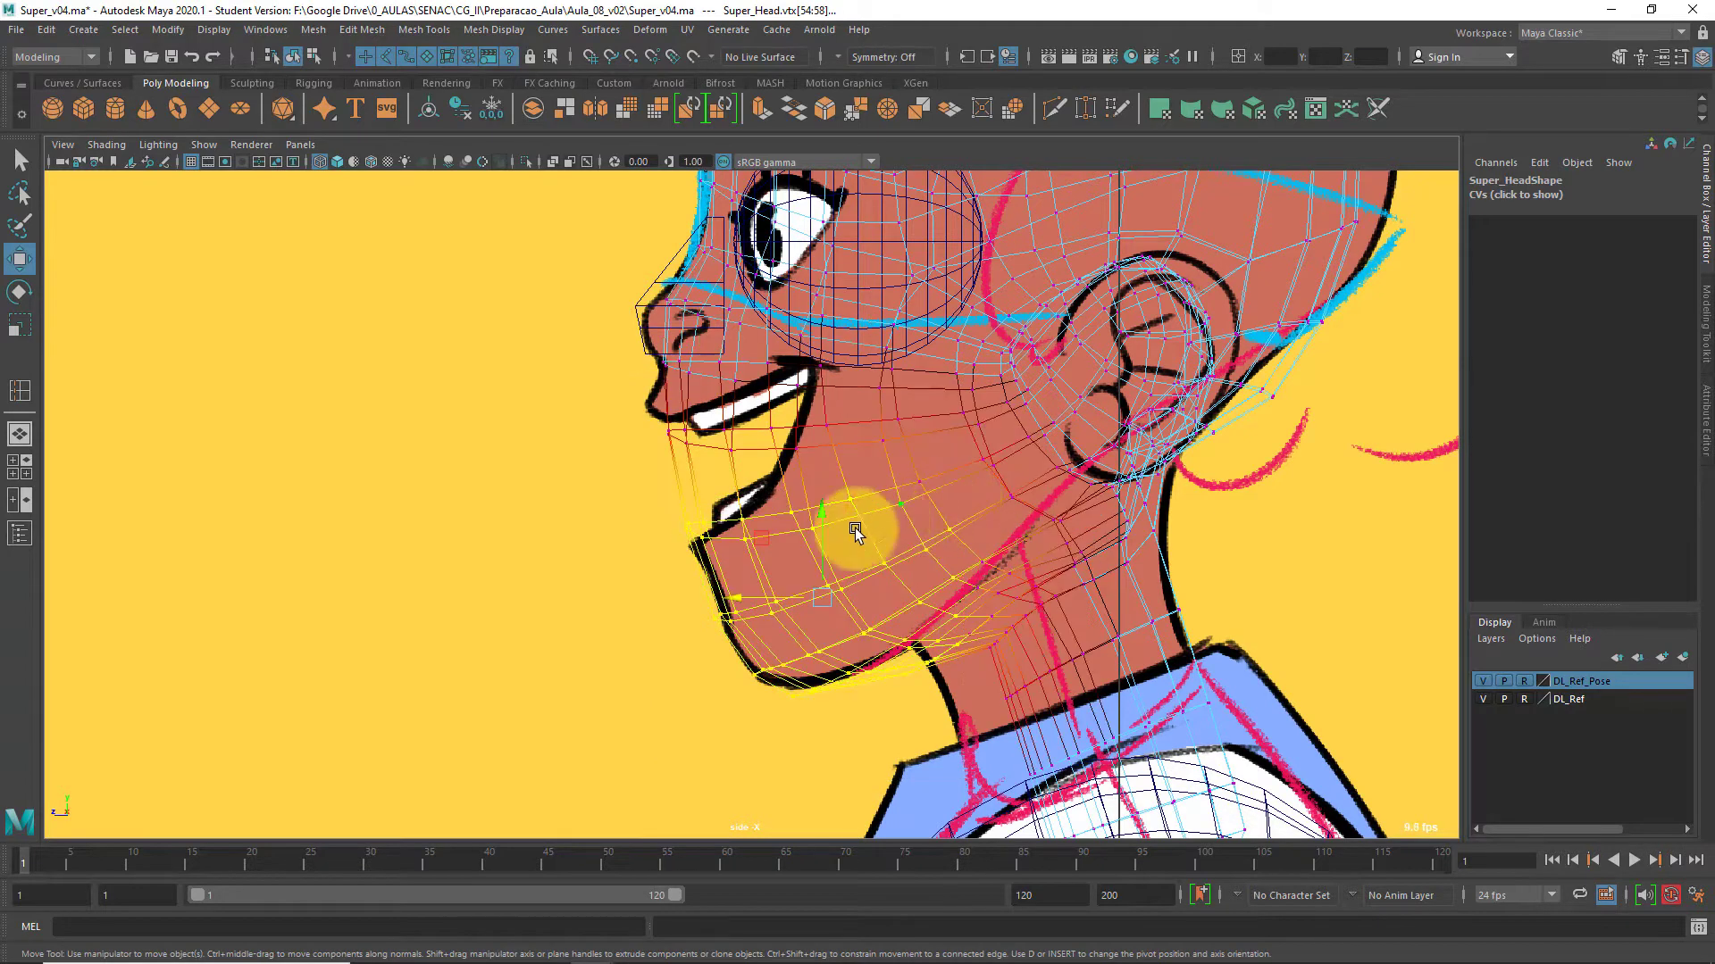
mouse_move(824, 536)
left_mouse_down()
mouse_move(820, 502)
mouse_move(829, 517)
mouse_move(871, 501)
mouse_move(815, 556)
left_mouse_up()
key("r")
key("e")
key("w")
left_click(826, 532)
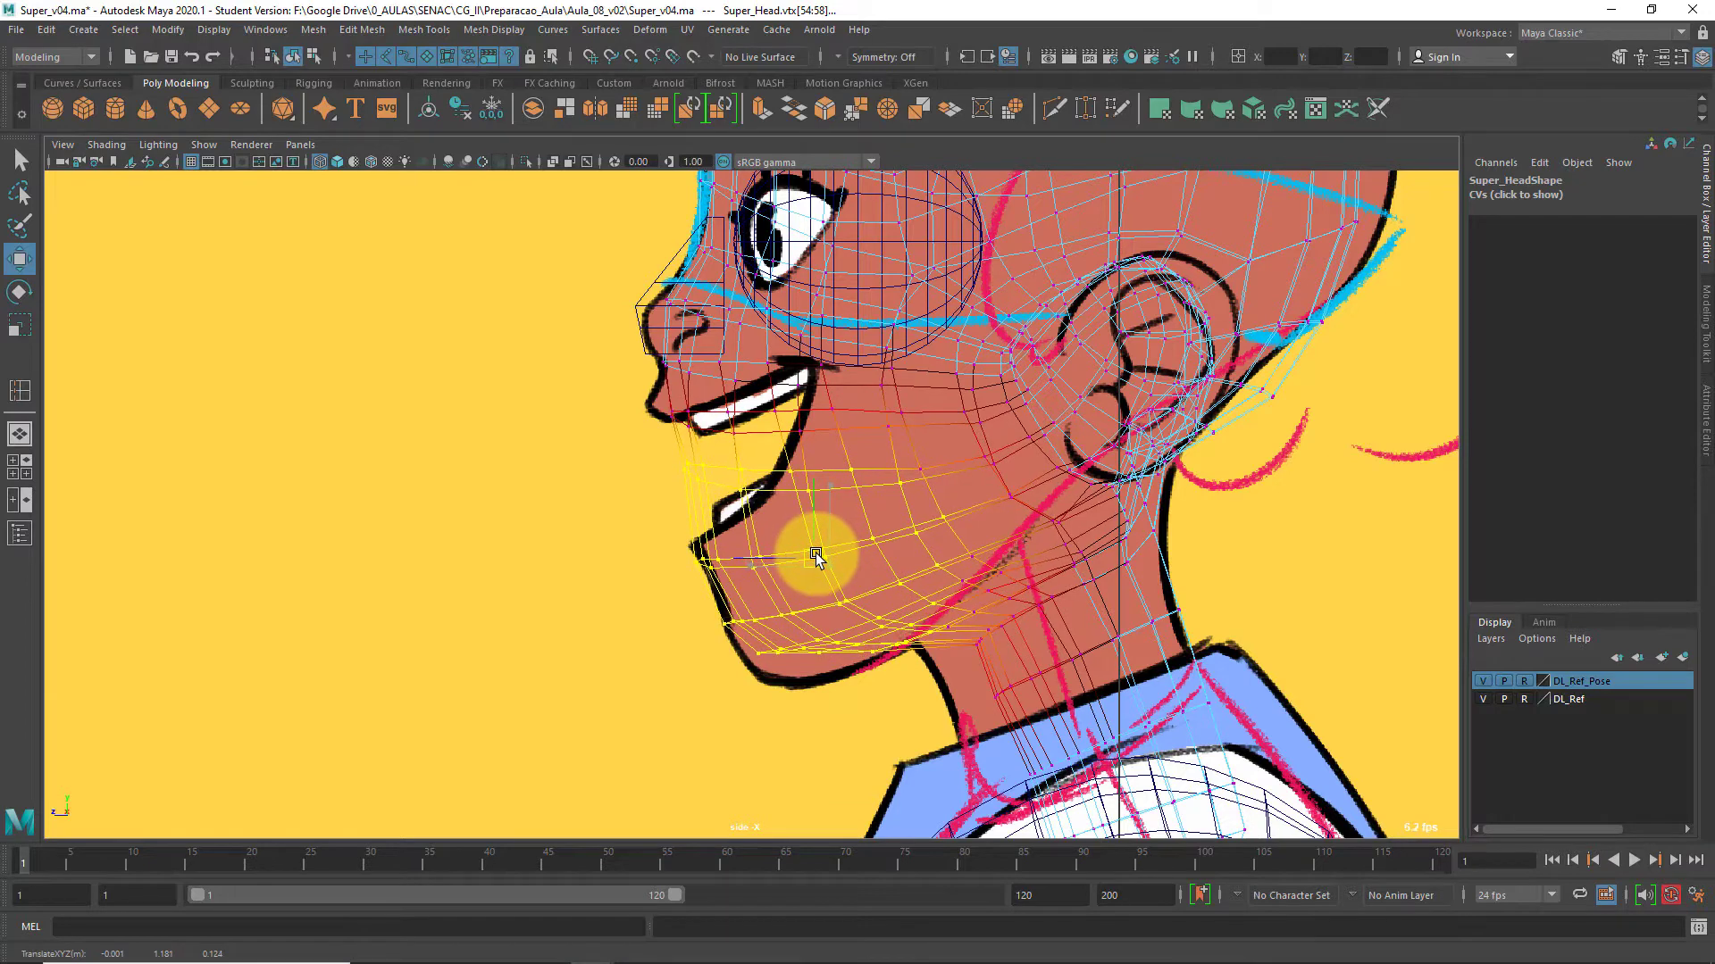
Adjust the head's vertex rows at the front of the mouth, pushing the upper-lip row slightly back in the side view
left_click_drag(668, 442, 705, 472)
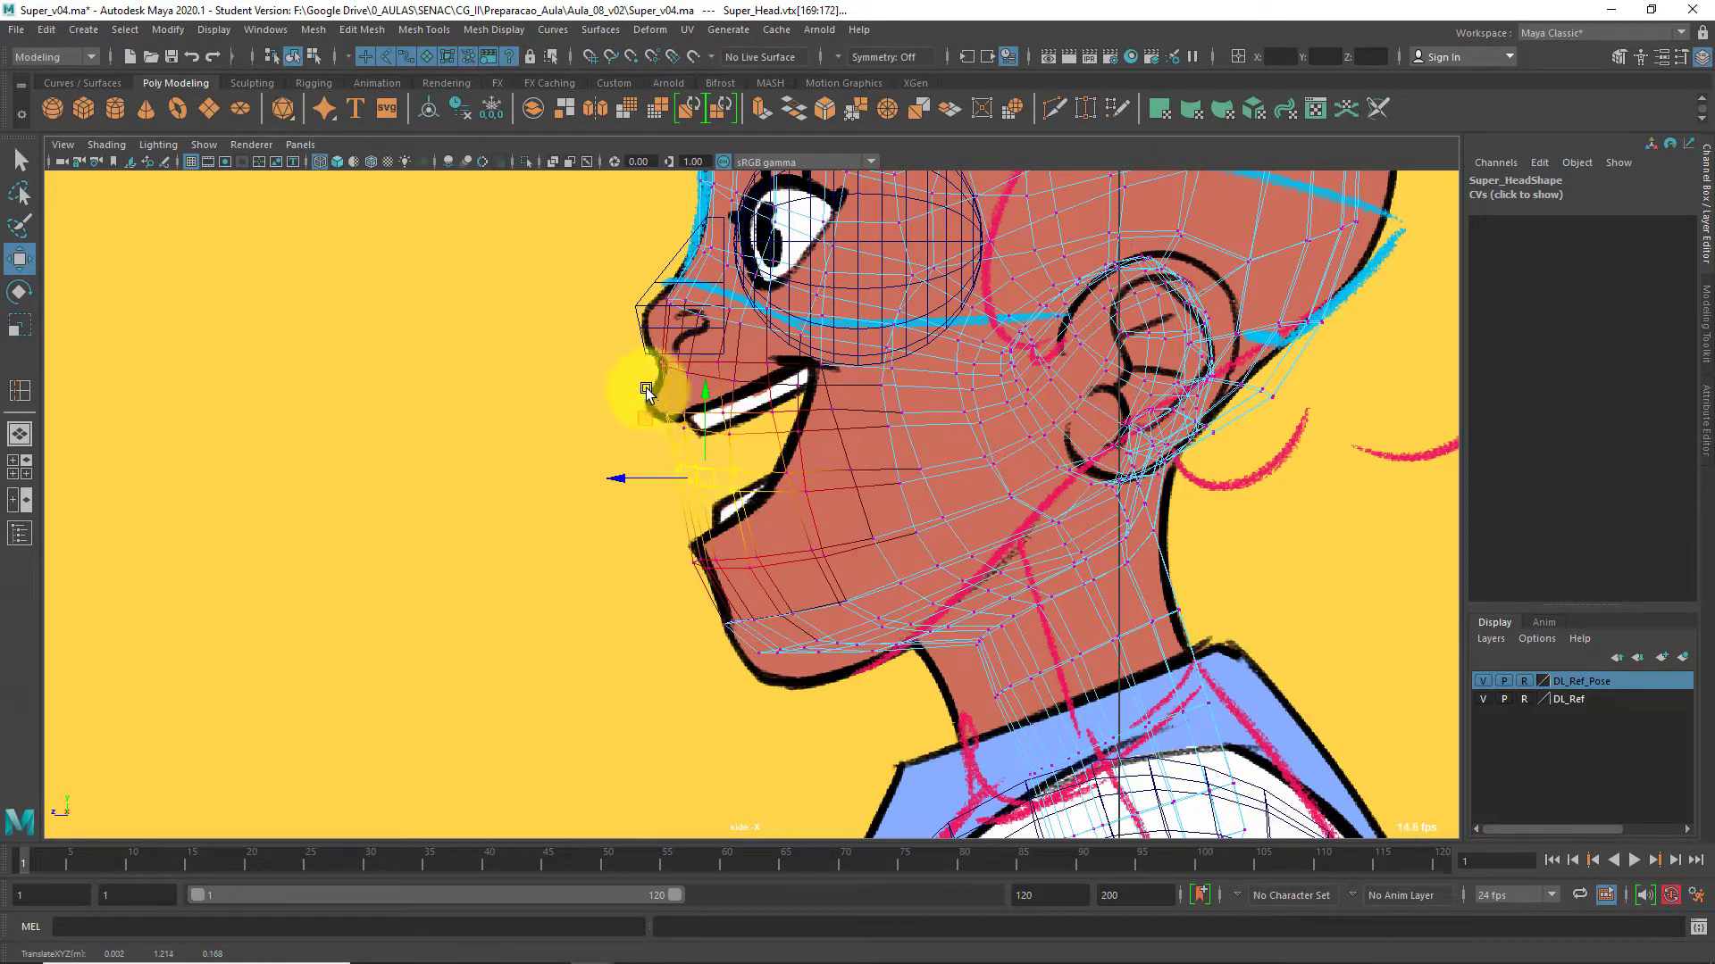
left_click_drag(646, 390, 753, 445)
middle_click_drag(642, 431, 656, 434)
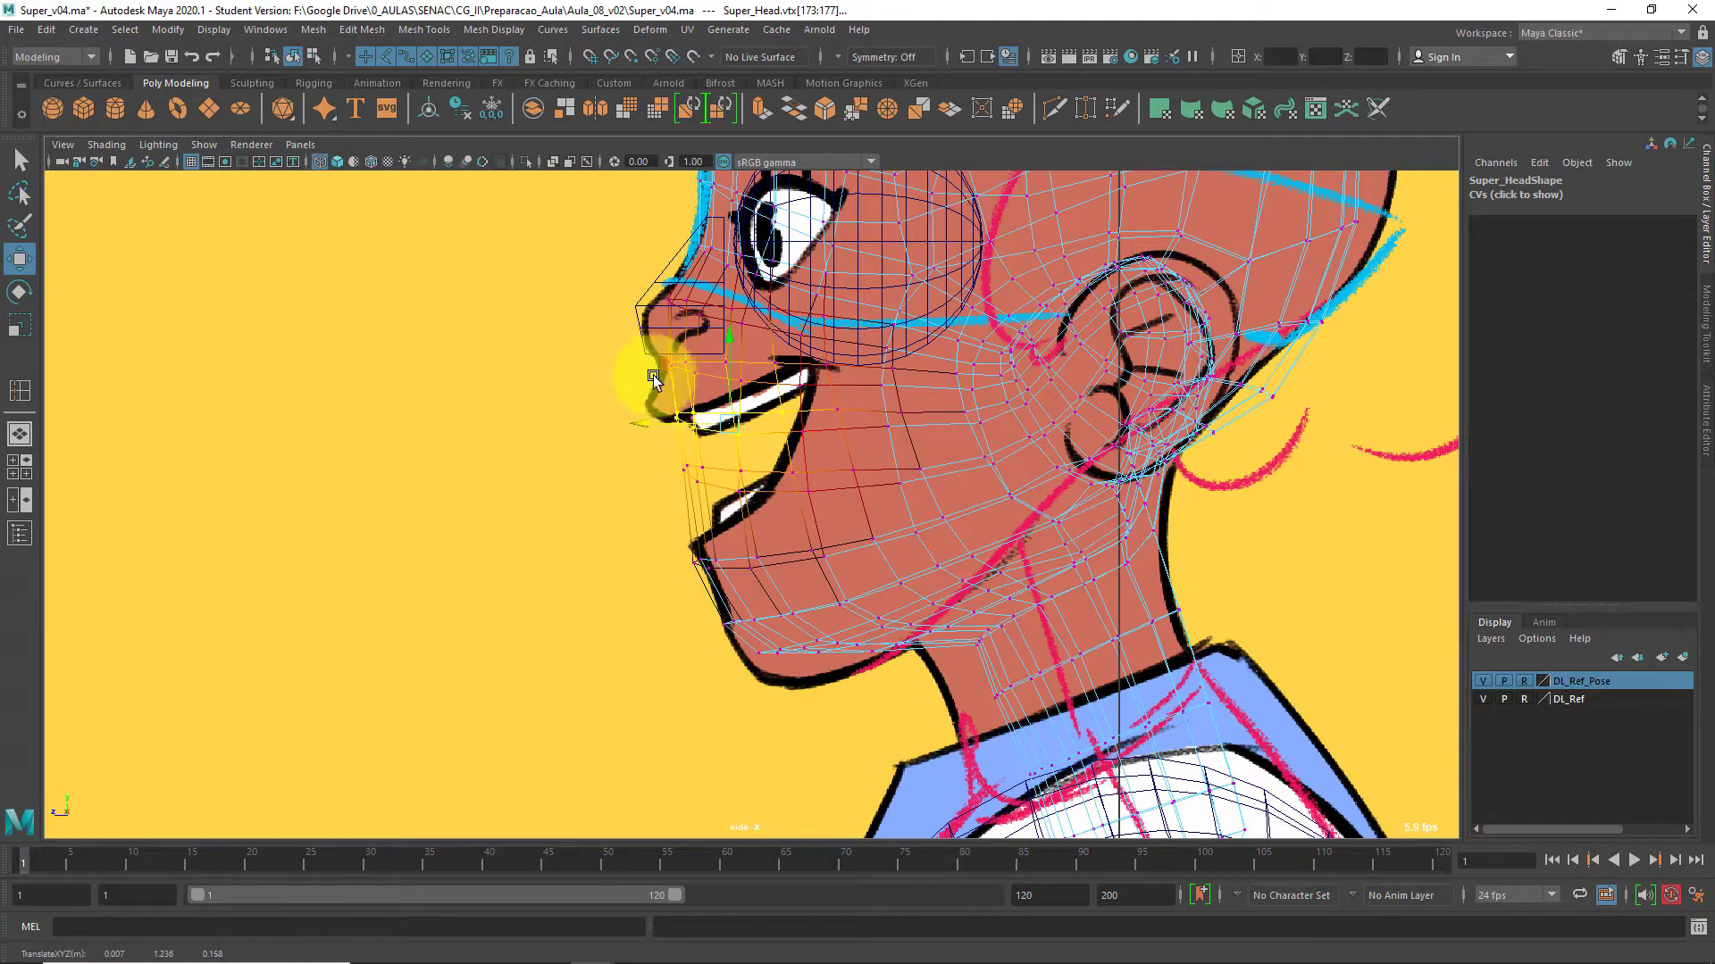
Reposition the nose block's lower and front vertices in the side view to follow the nose outline of the reference
left_click(641, 347)
right_click(641, 346)
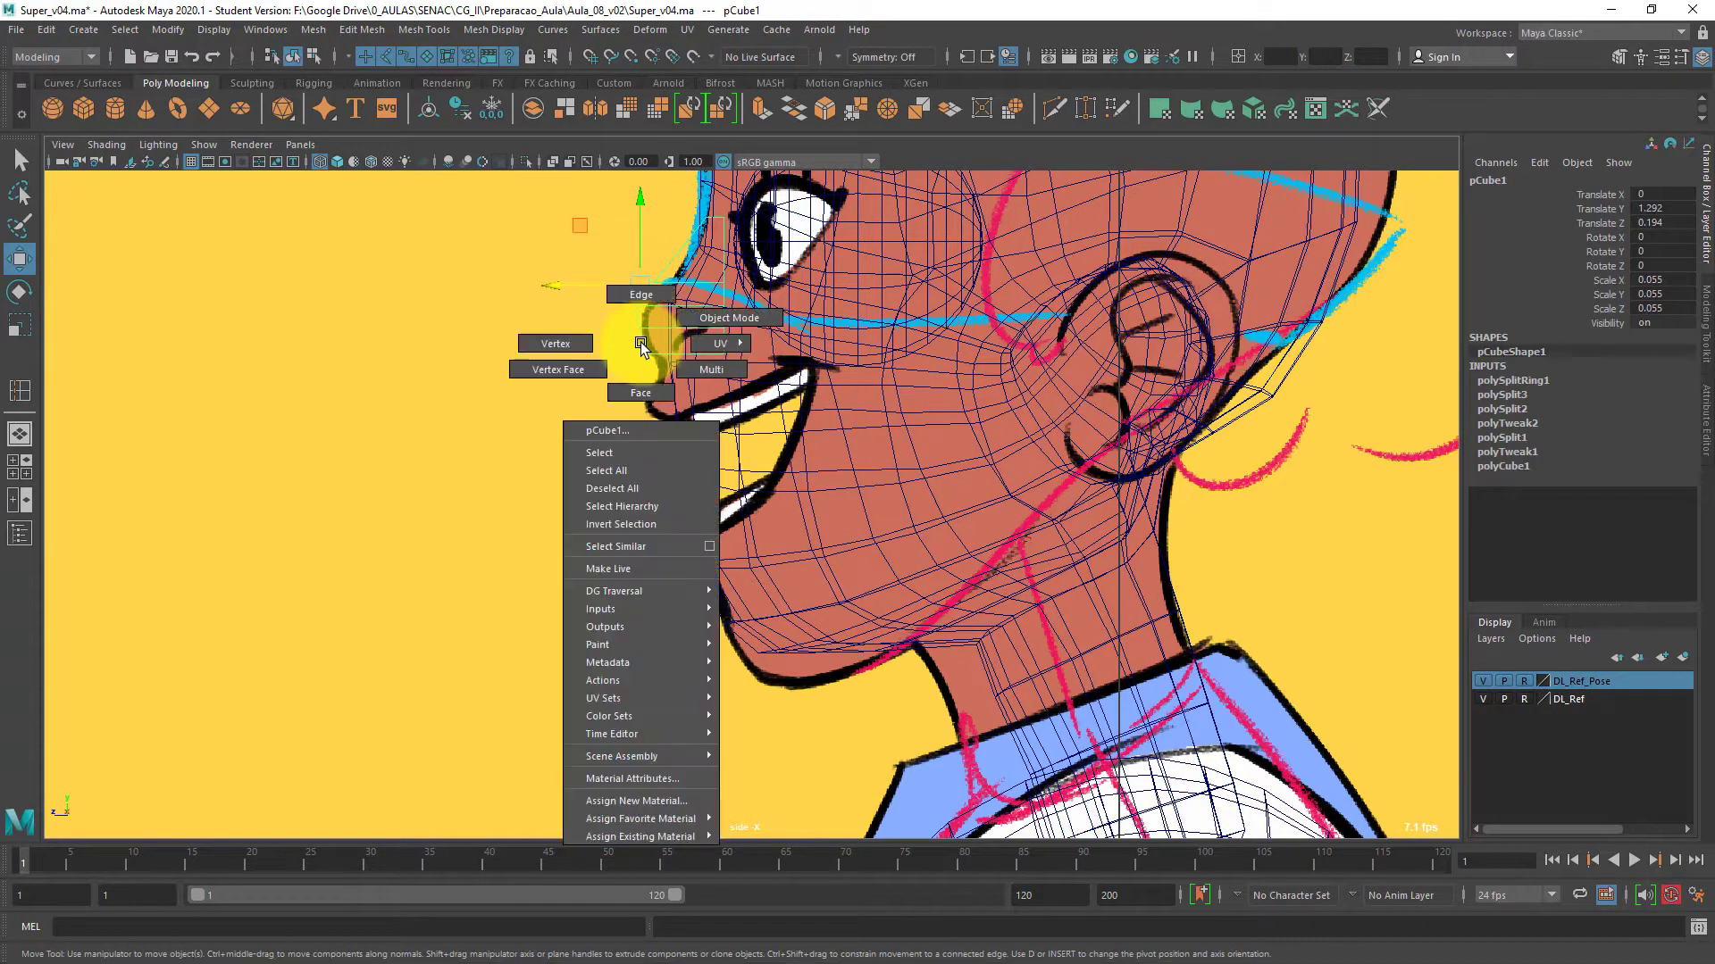
left_click(641, 394)
right_click_drag(650, 361, 609, 361)
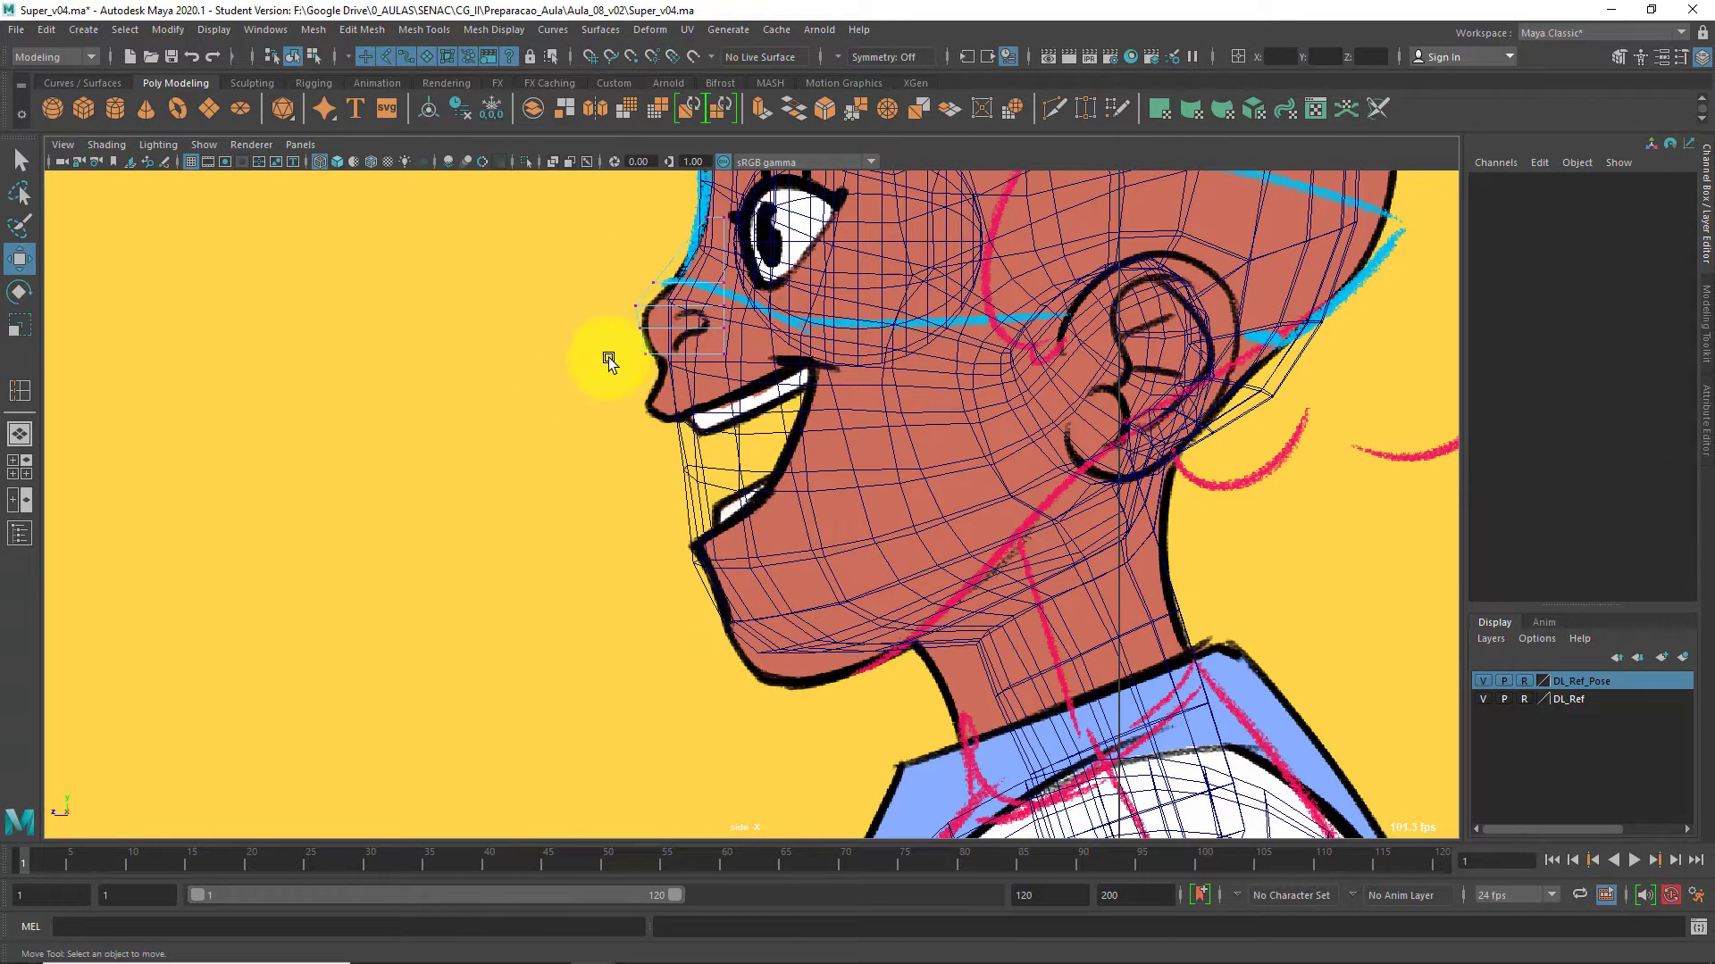
left_click_drag(660, 348, 635, 359)
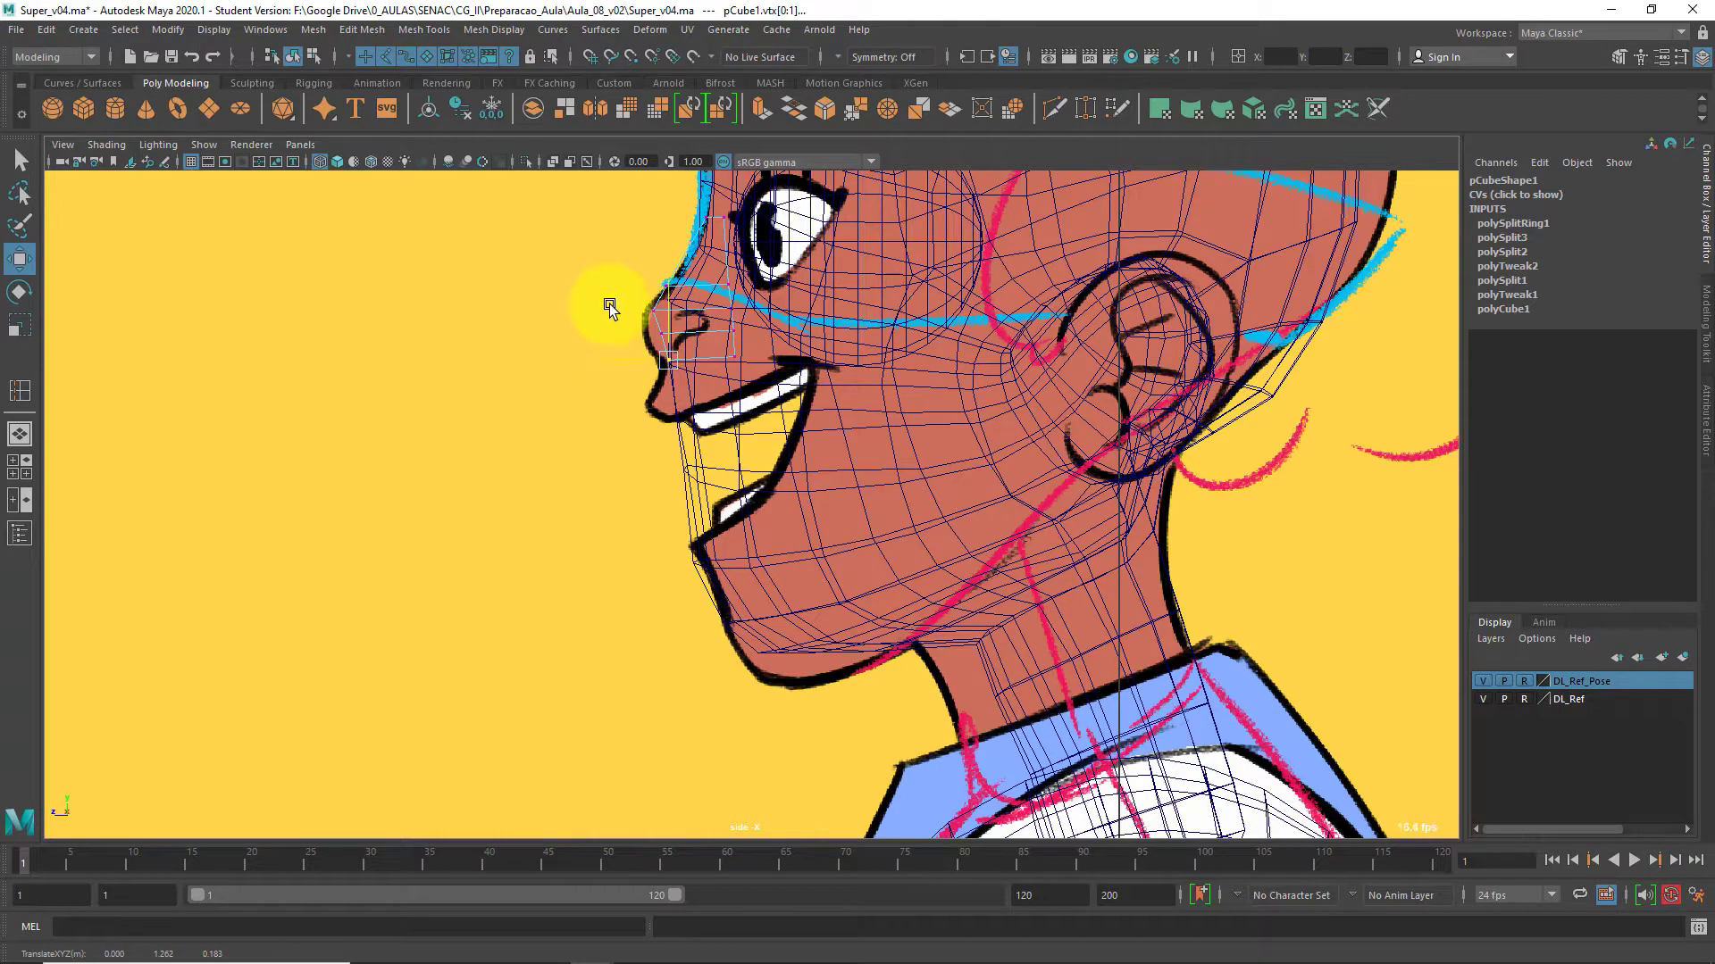
left_click(555, 298)
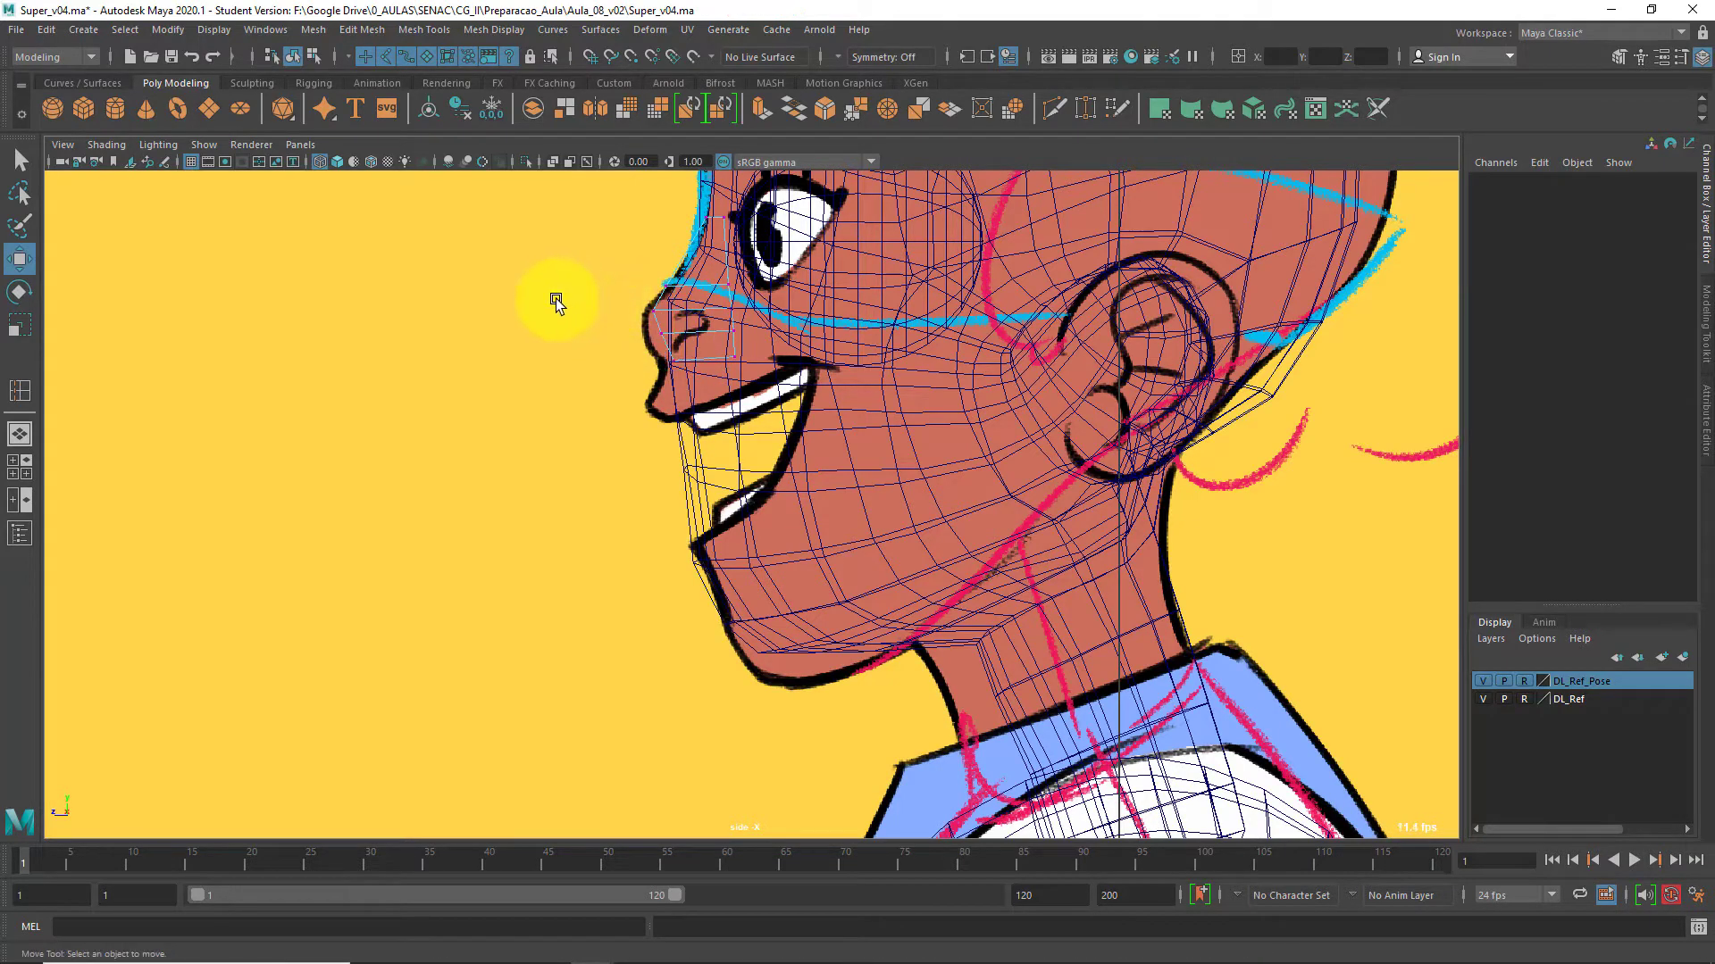
left_click_drag(623, 300, 587, 329)
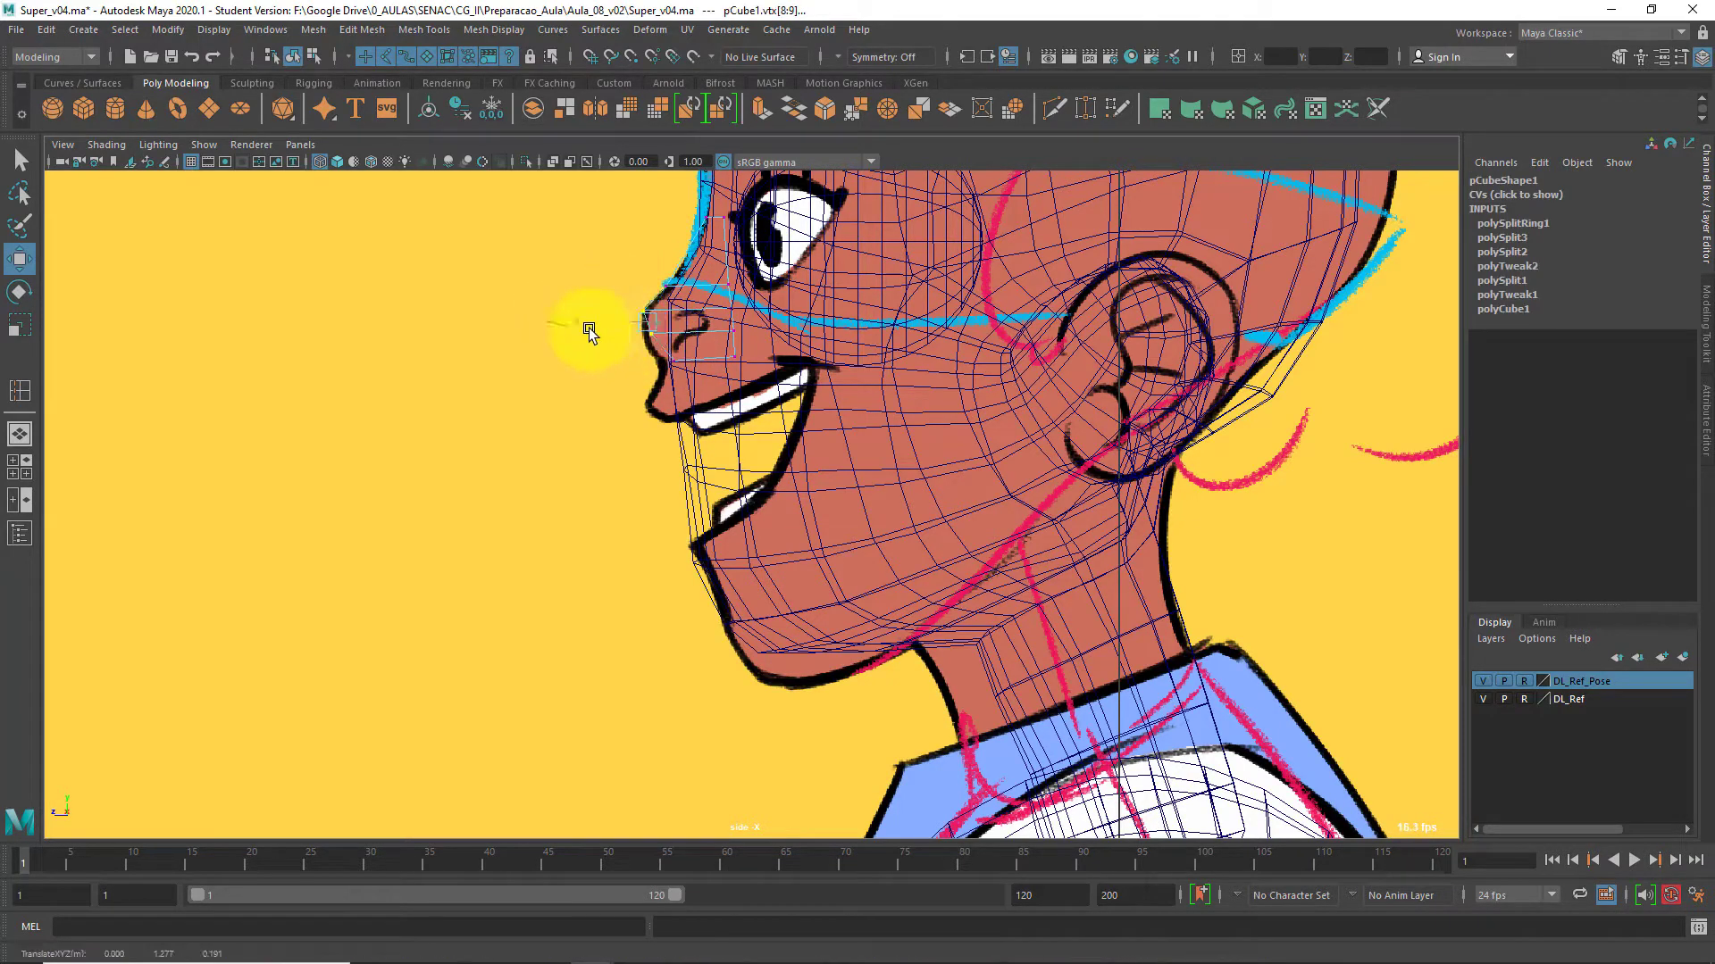
left_click(574, 402)
Turn on Object X symmetry in the perspective view and select the matching side vertices of the nose block using wireframe display
key("space")
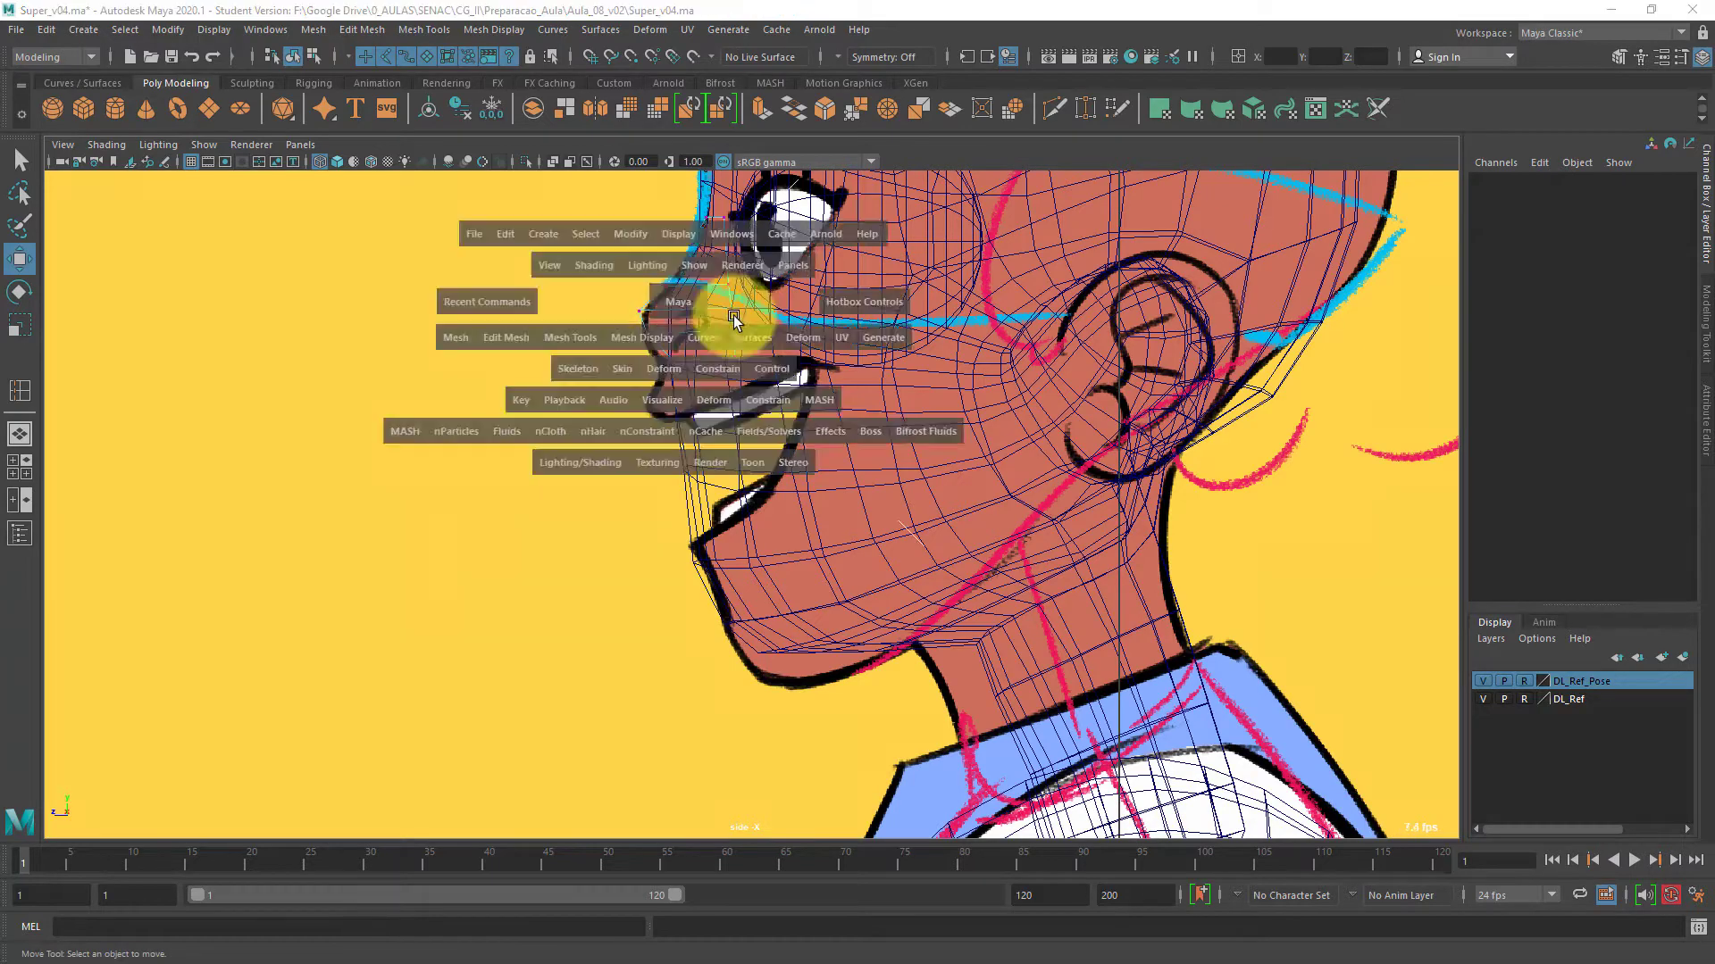
key("space")
left_click_drag(1106, 414, 815, 681, "alt")
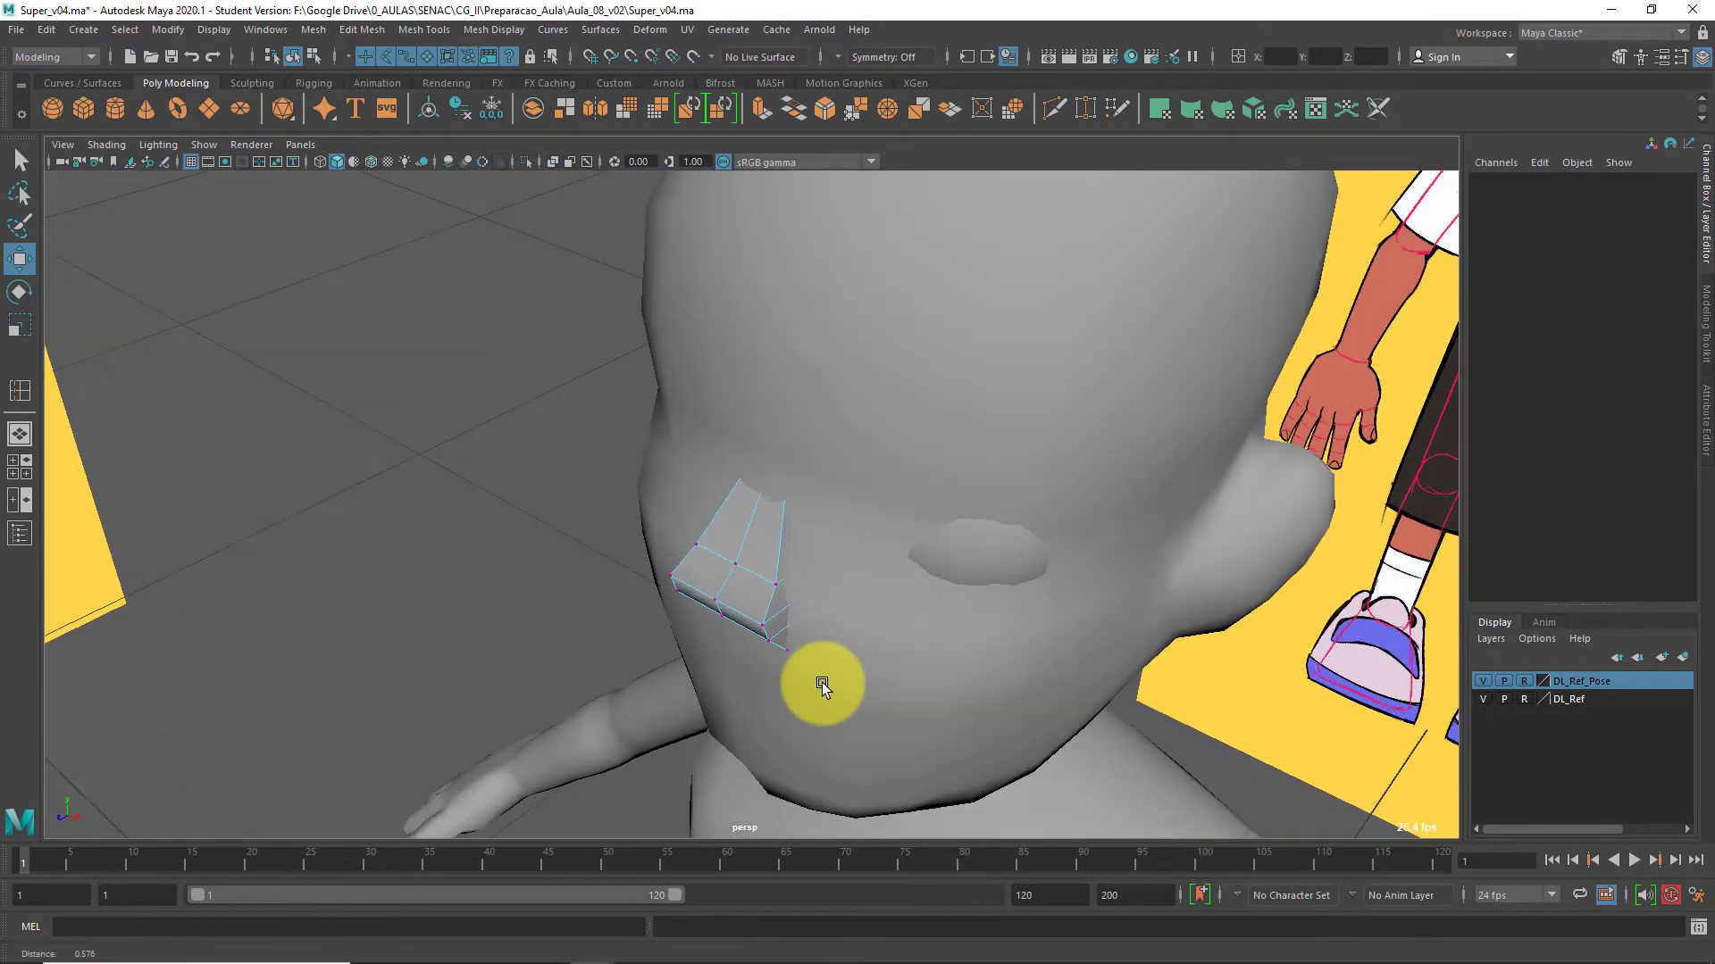
left_click(734, 564)
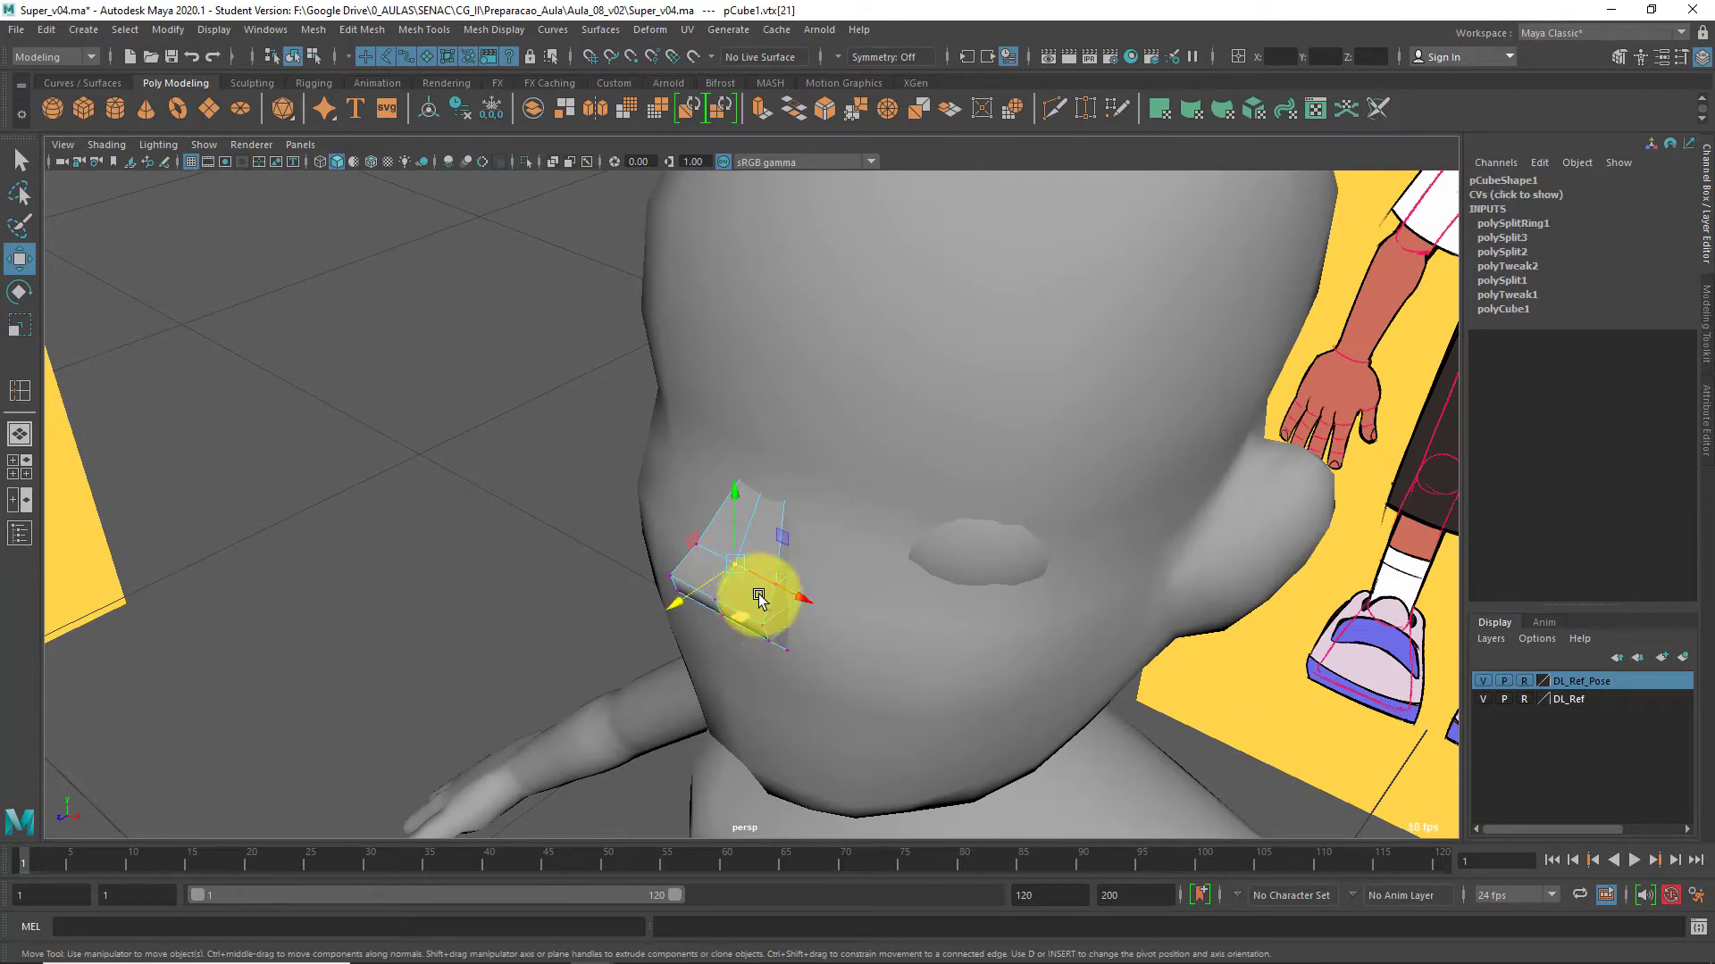
key("4")
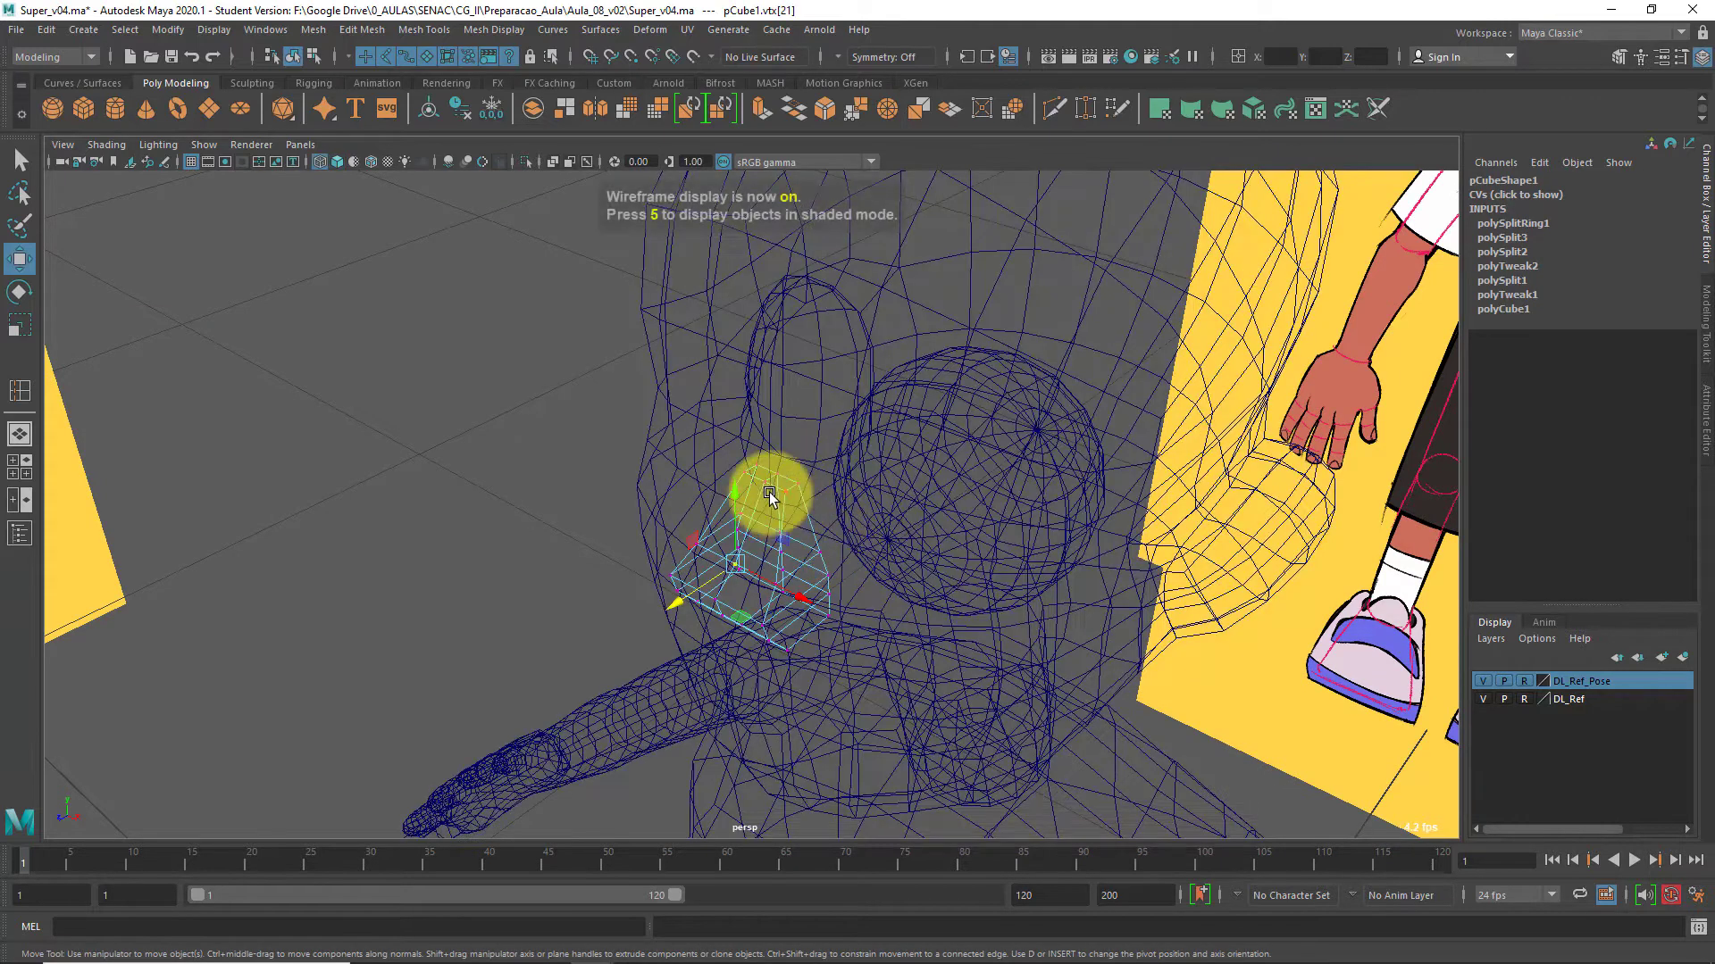
left_click(785, 490)
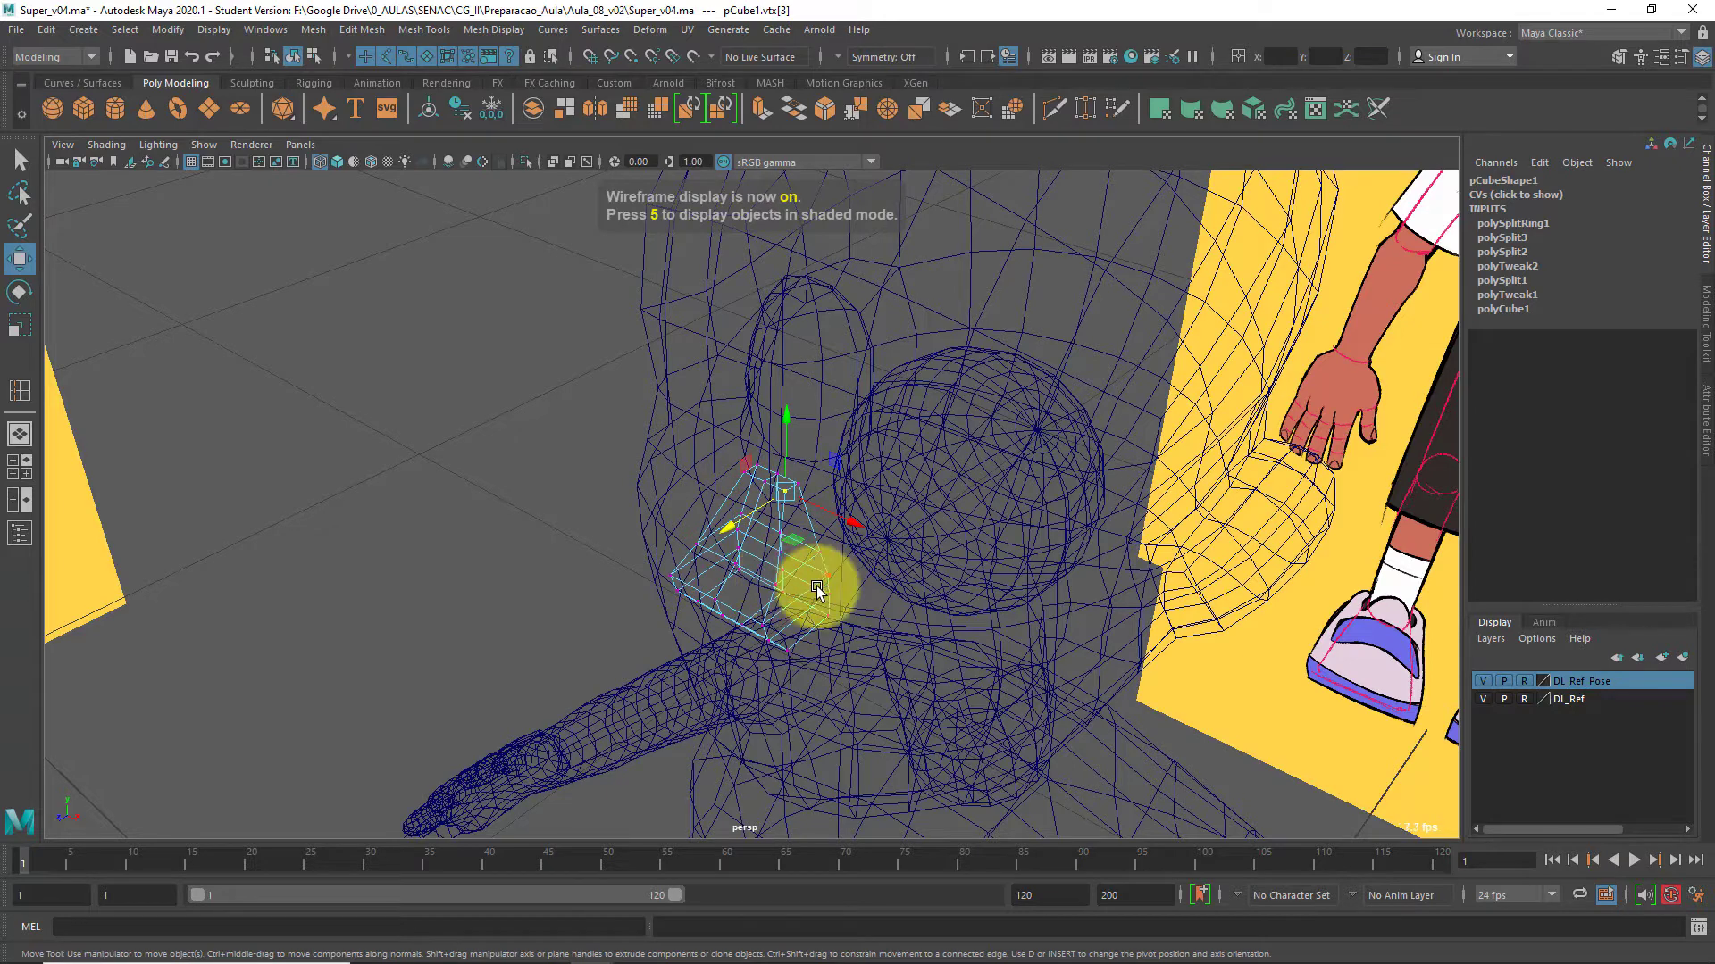
right_click_drag(819, 568, 804, 375, "ctrl+shift")
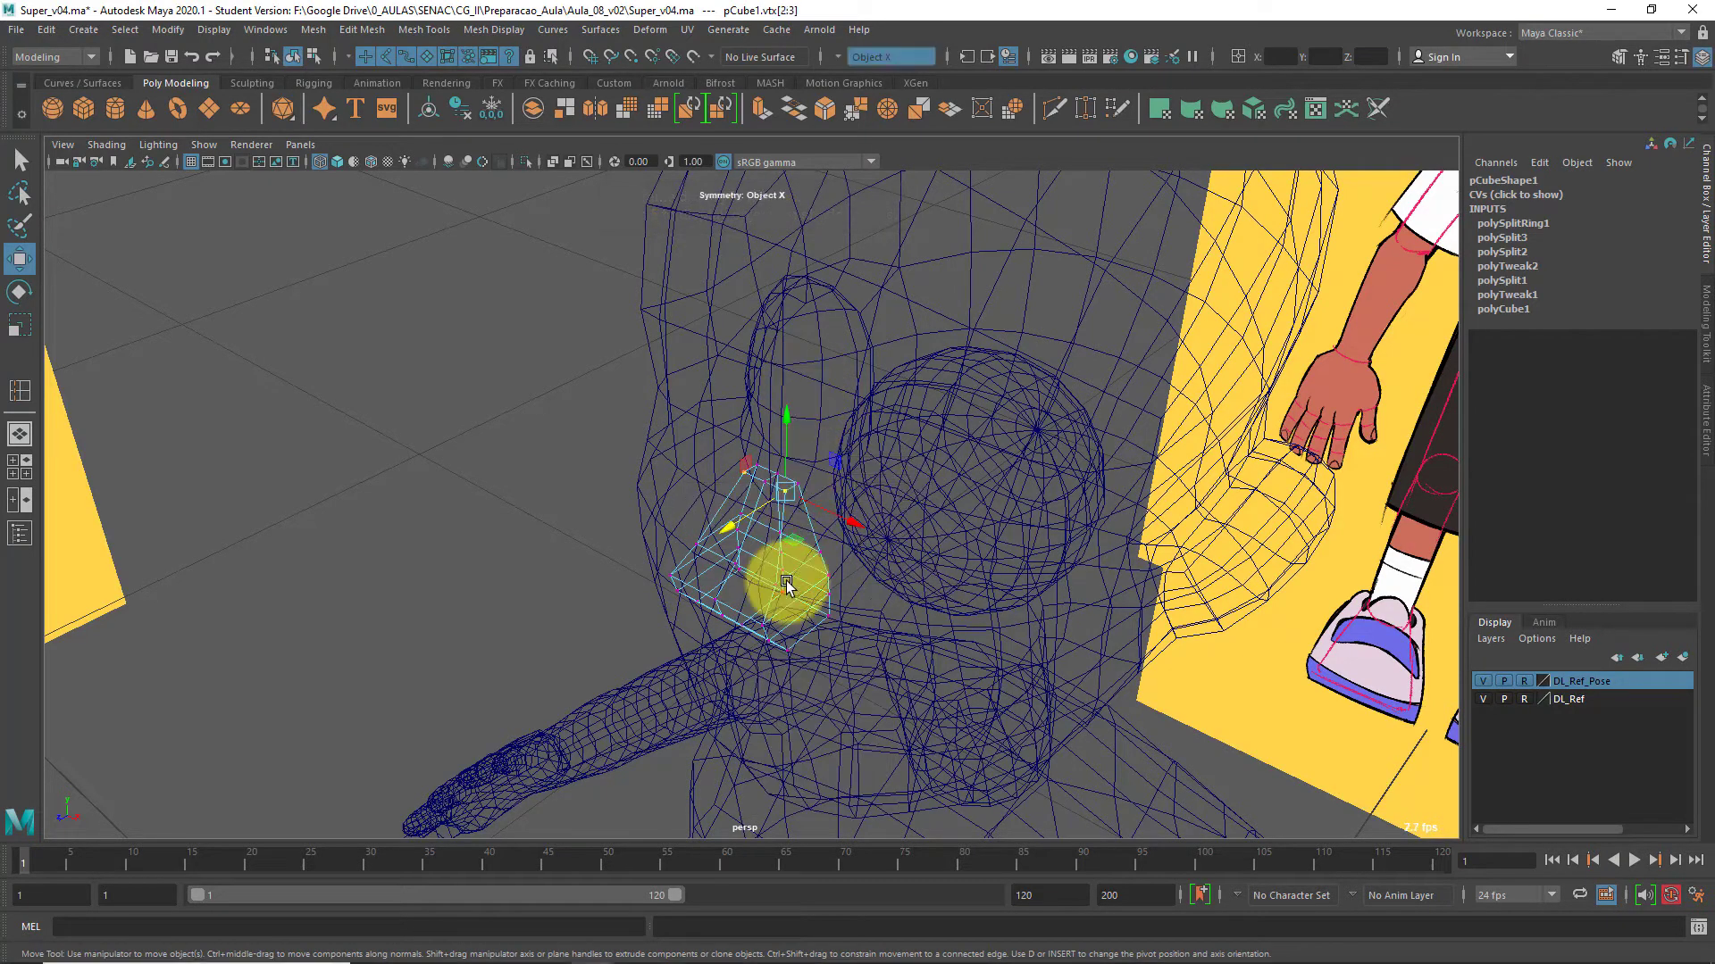
left_click(777, 585, "shift")
left_click(765, 624, "shift")
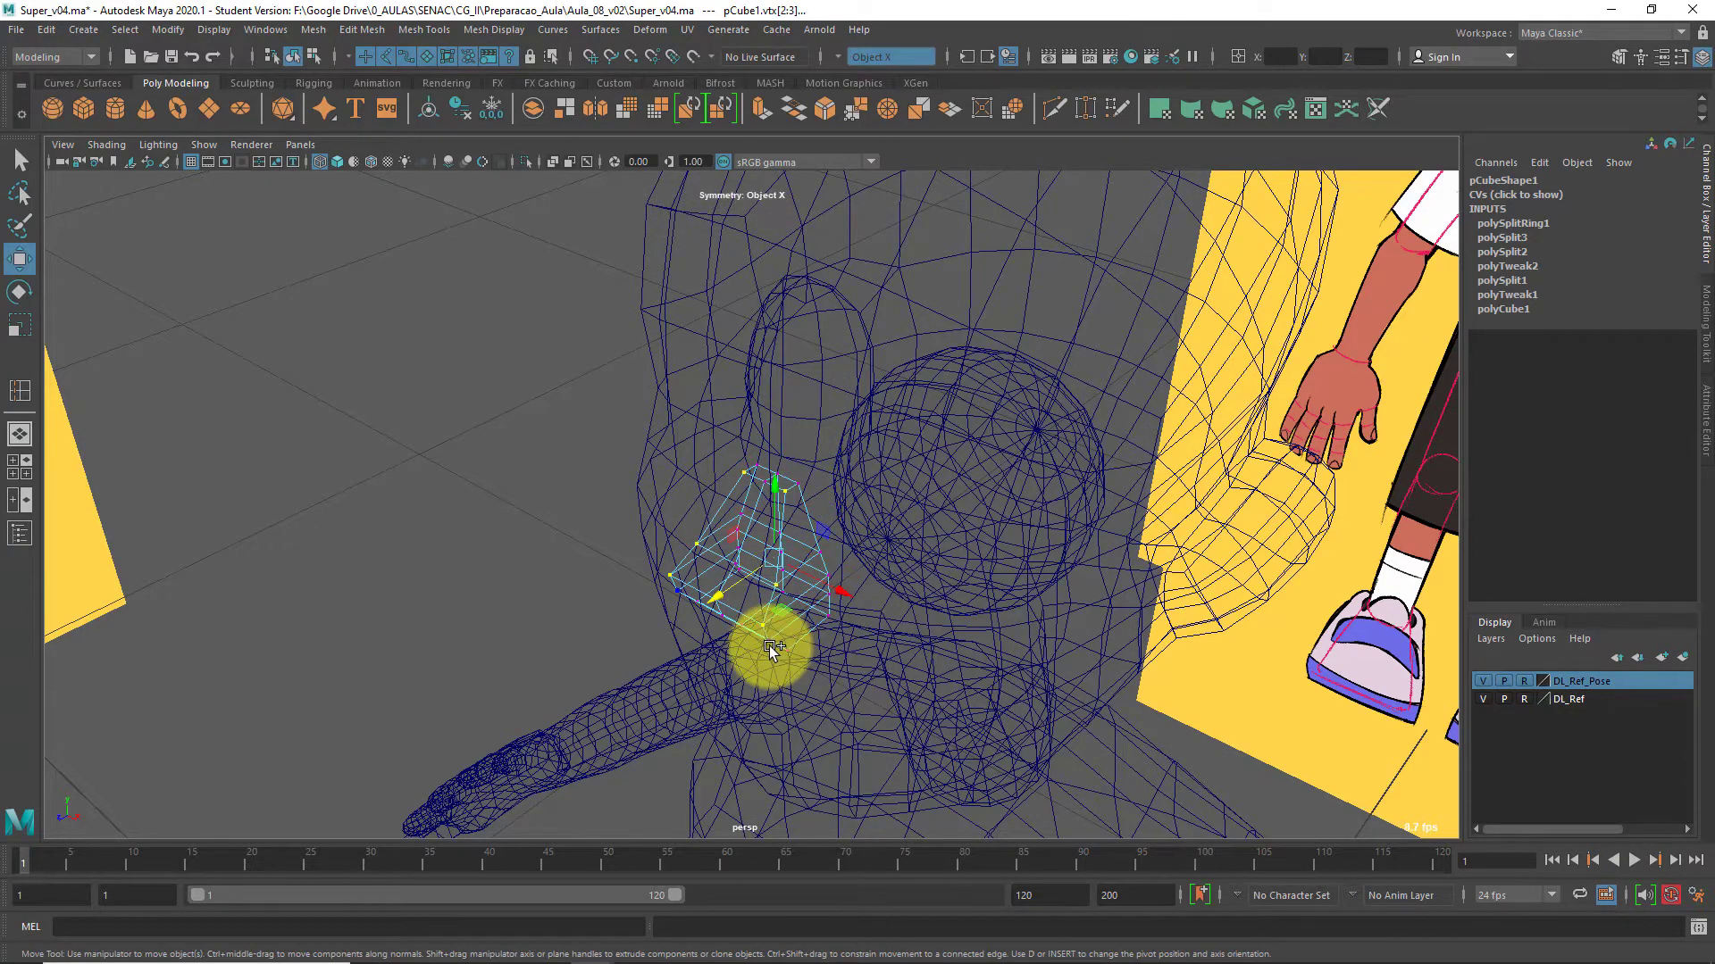
left_click(770, 645, "shift")
key("5")
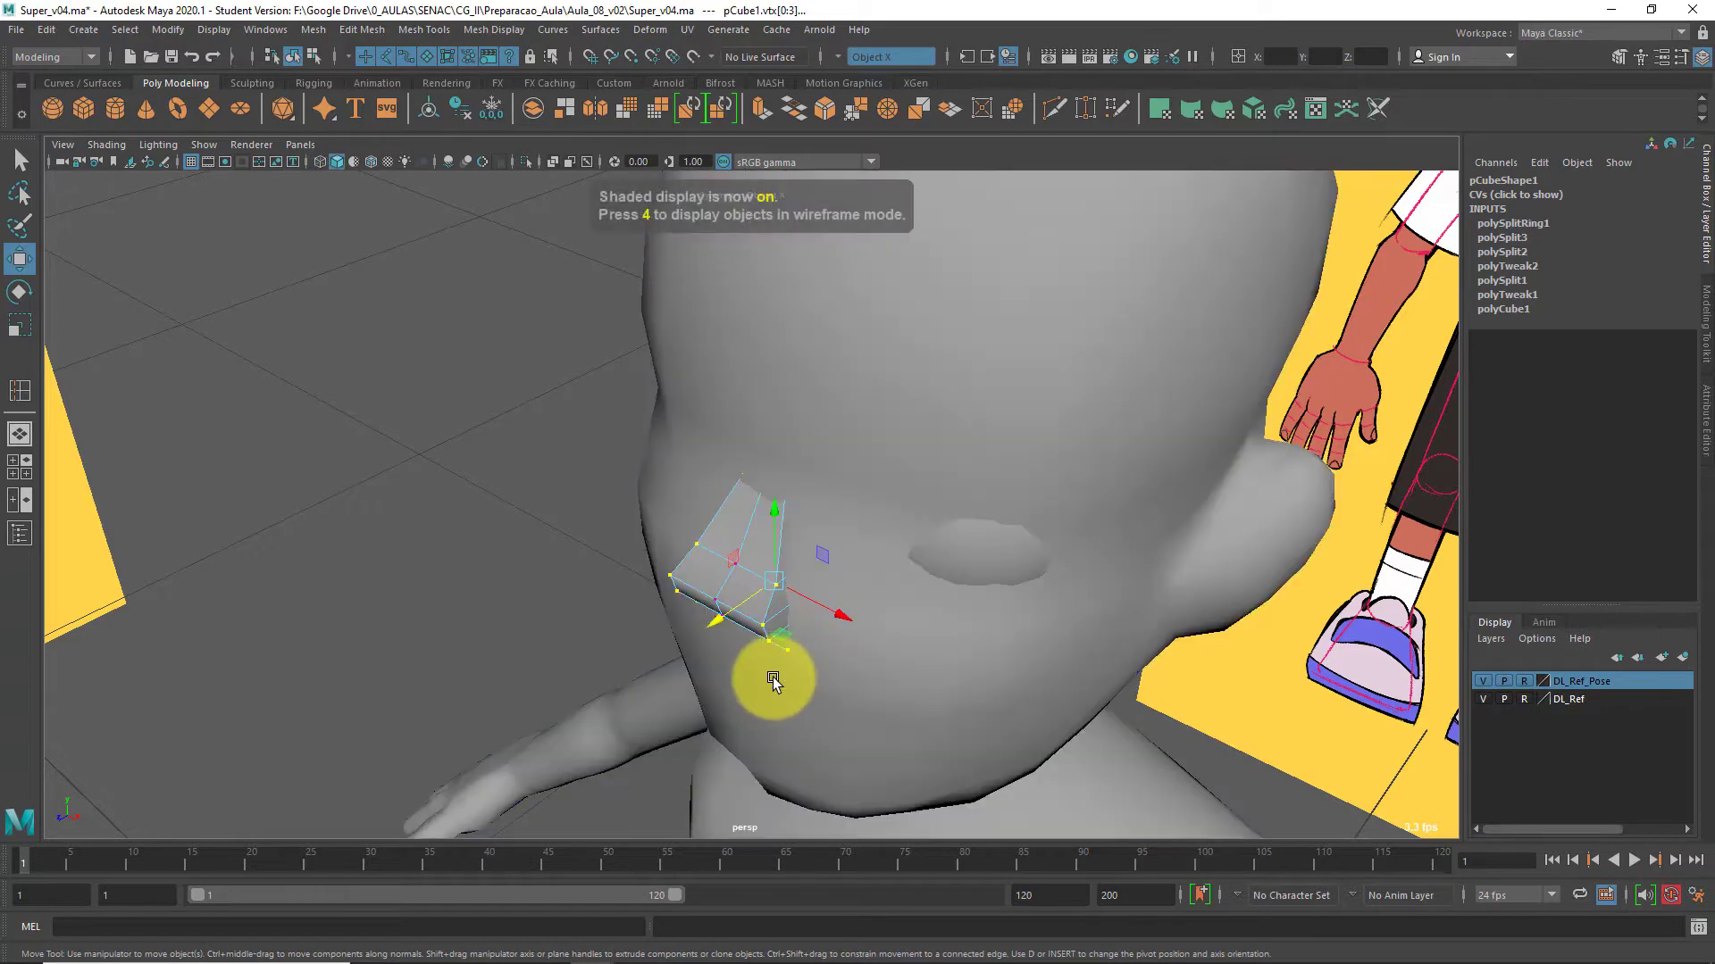
Return the nose block to object mode and move it forward from the face to a Translate Z of 0.203
mouse_move(773, 681)
left_mouse_down("alt")
mouse_move(804, 559)
mouse_move(873, 444)
mouse_move(822, 383)
mouse_move(720, 595)
mouse_move(768, 614)
mouse_move(768, 570)
left_mouse_up("alt")
right_click(789, 546)
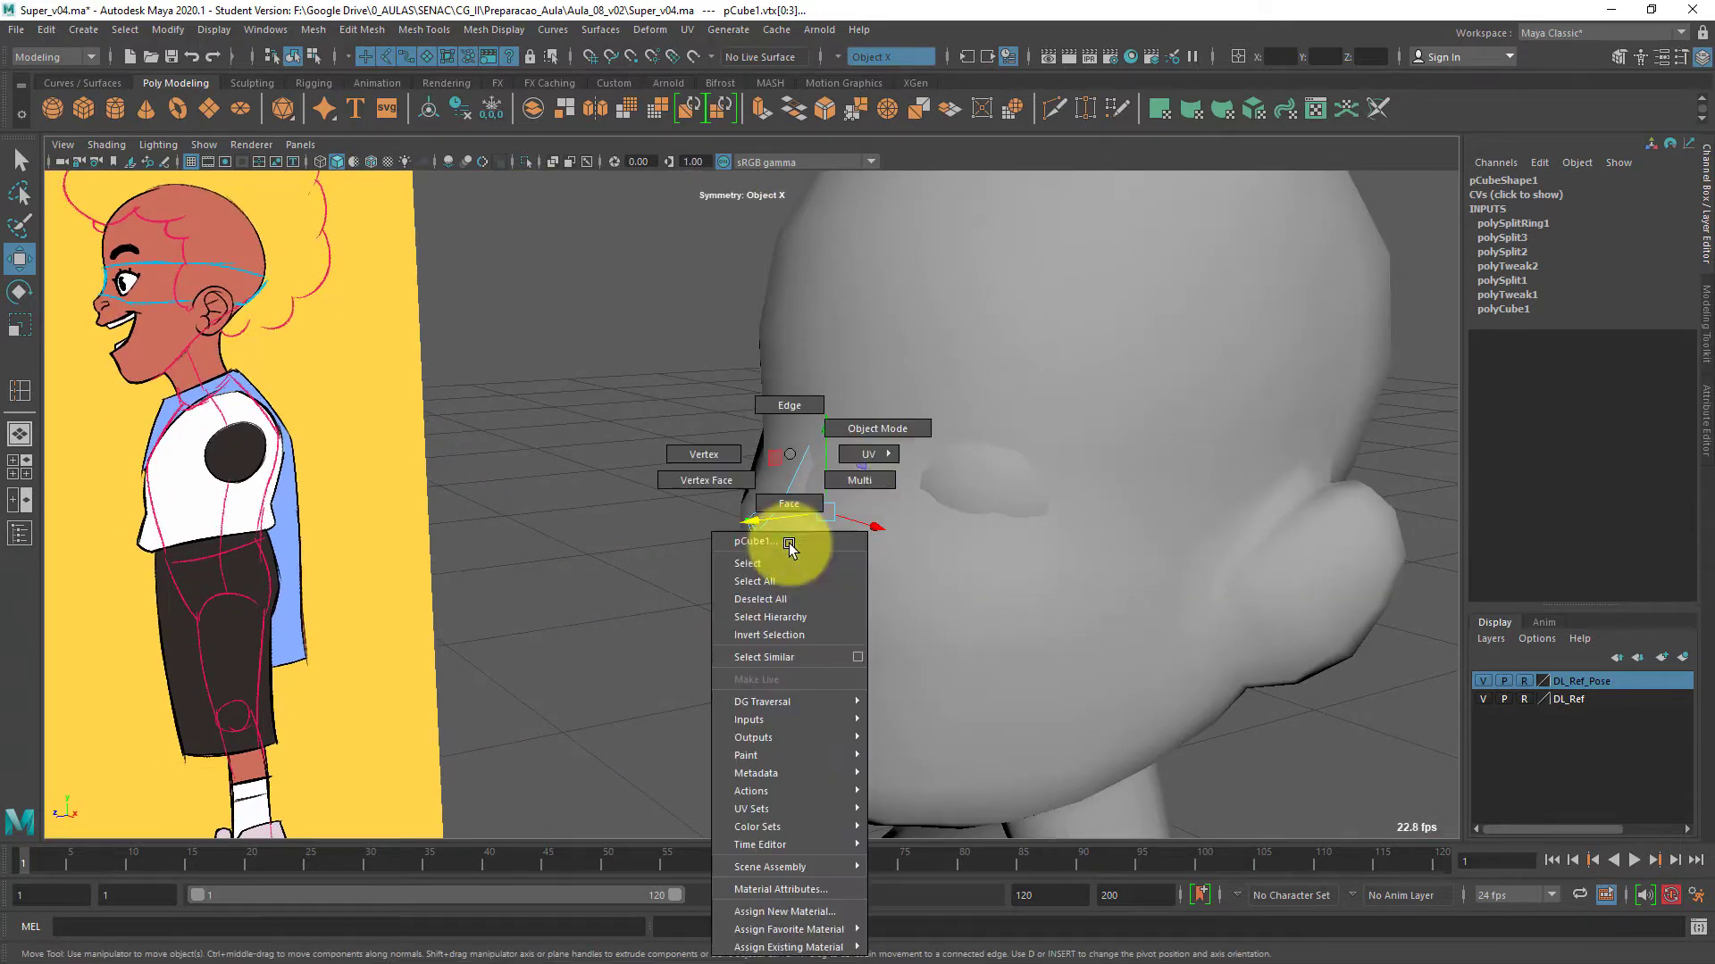
right_click_drag(790, 546, 864, 418)
left_click_drag(702, 518, 709, 571)
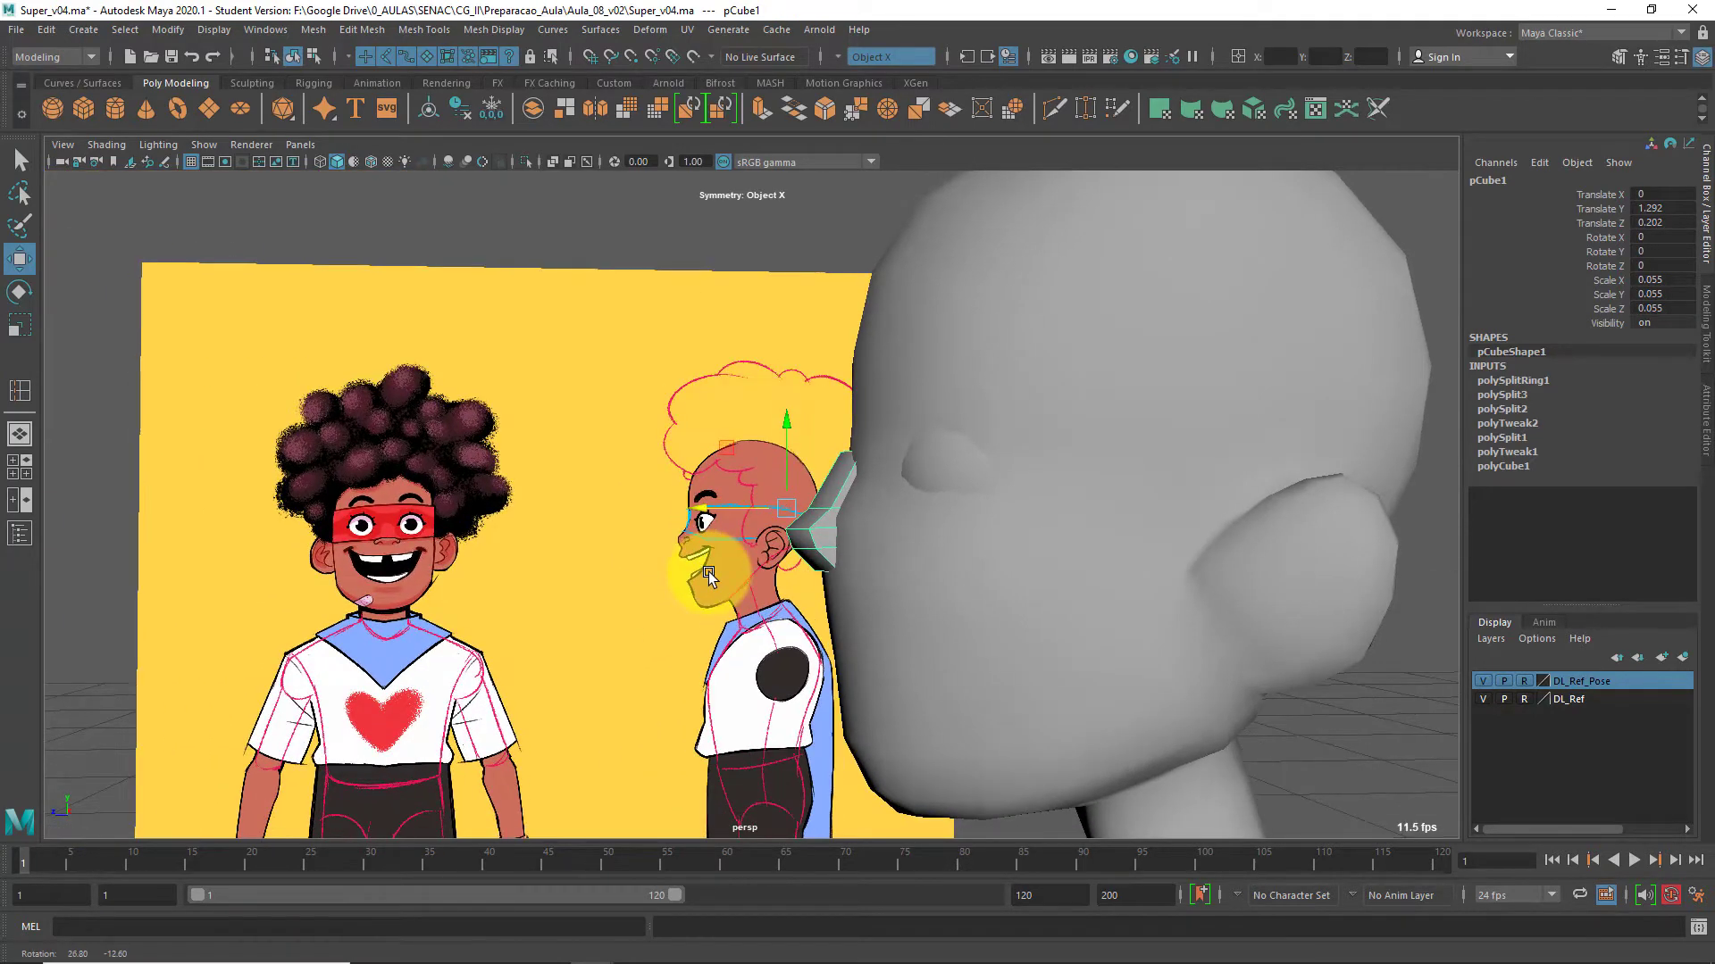
mouse_move(728, 496)
left_mouse_down("alt")
mouse_move(751, 527)
mouse_move(712, 525)
left_mouse_up("alt")
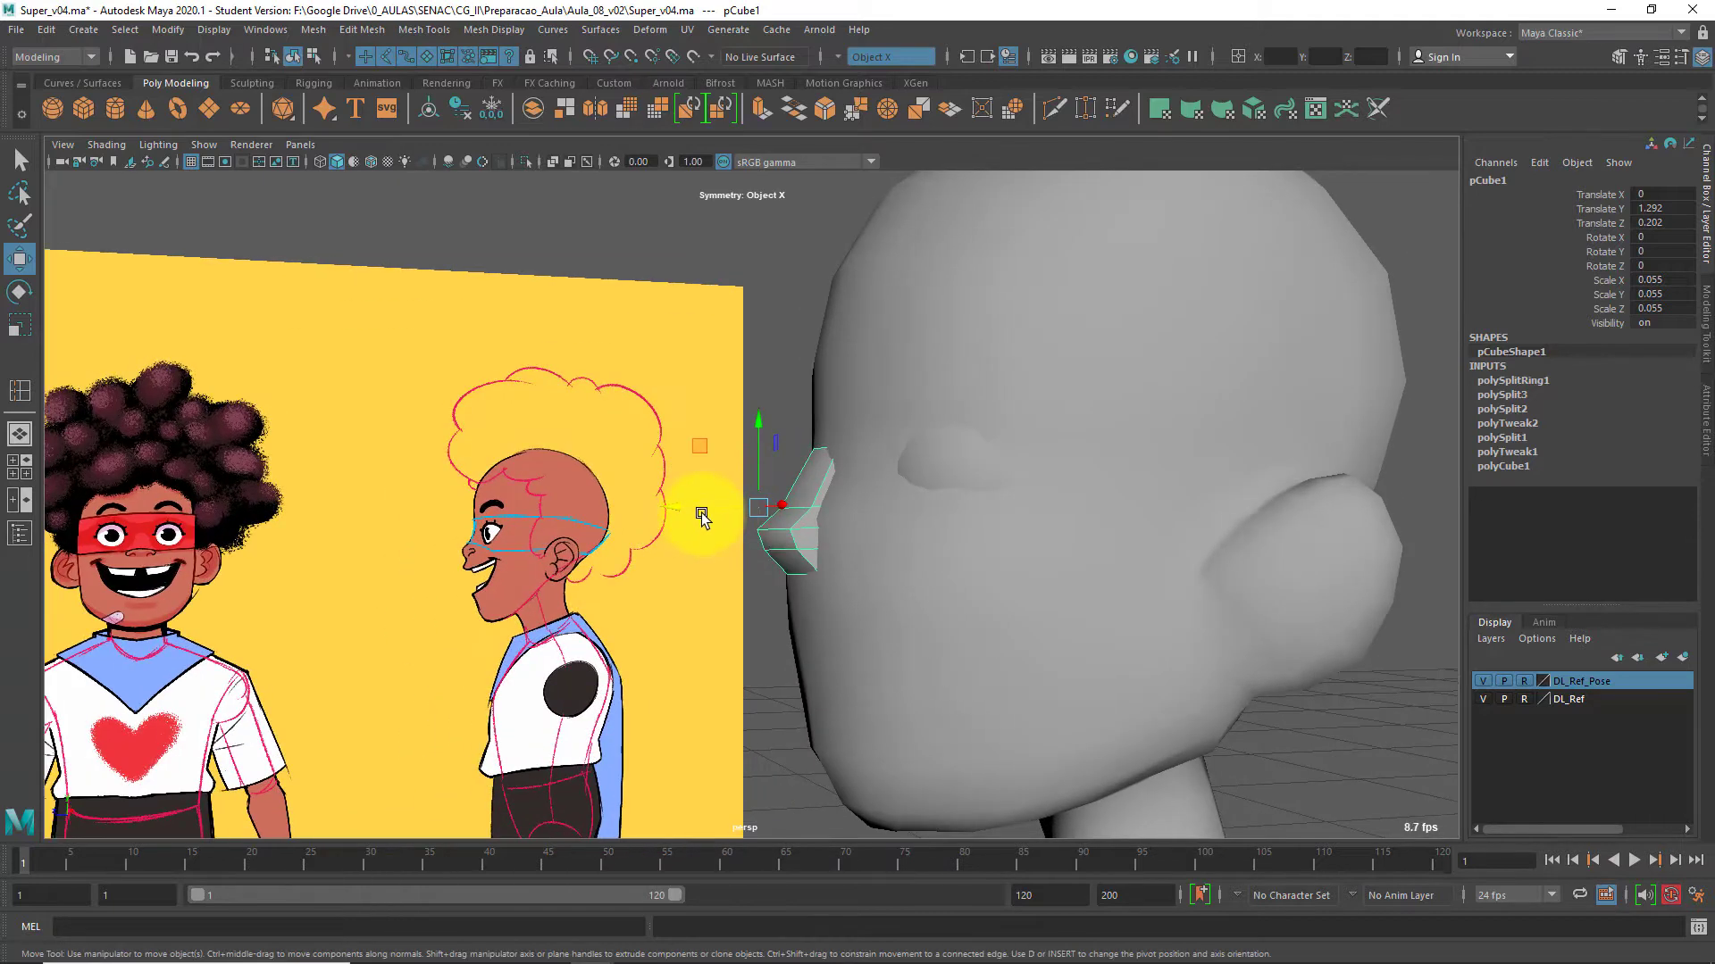
left_click(714, 508)
left_click(787, 530)
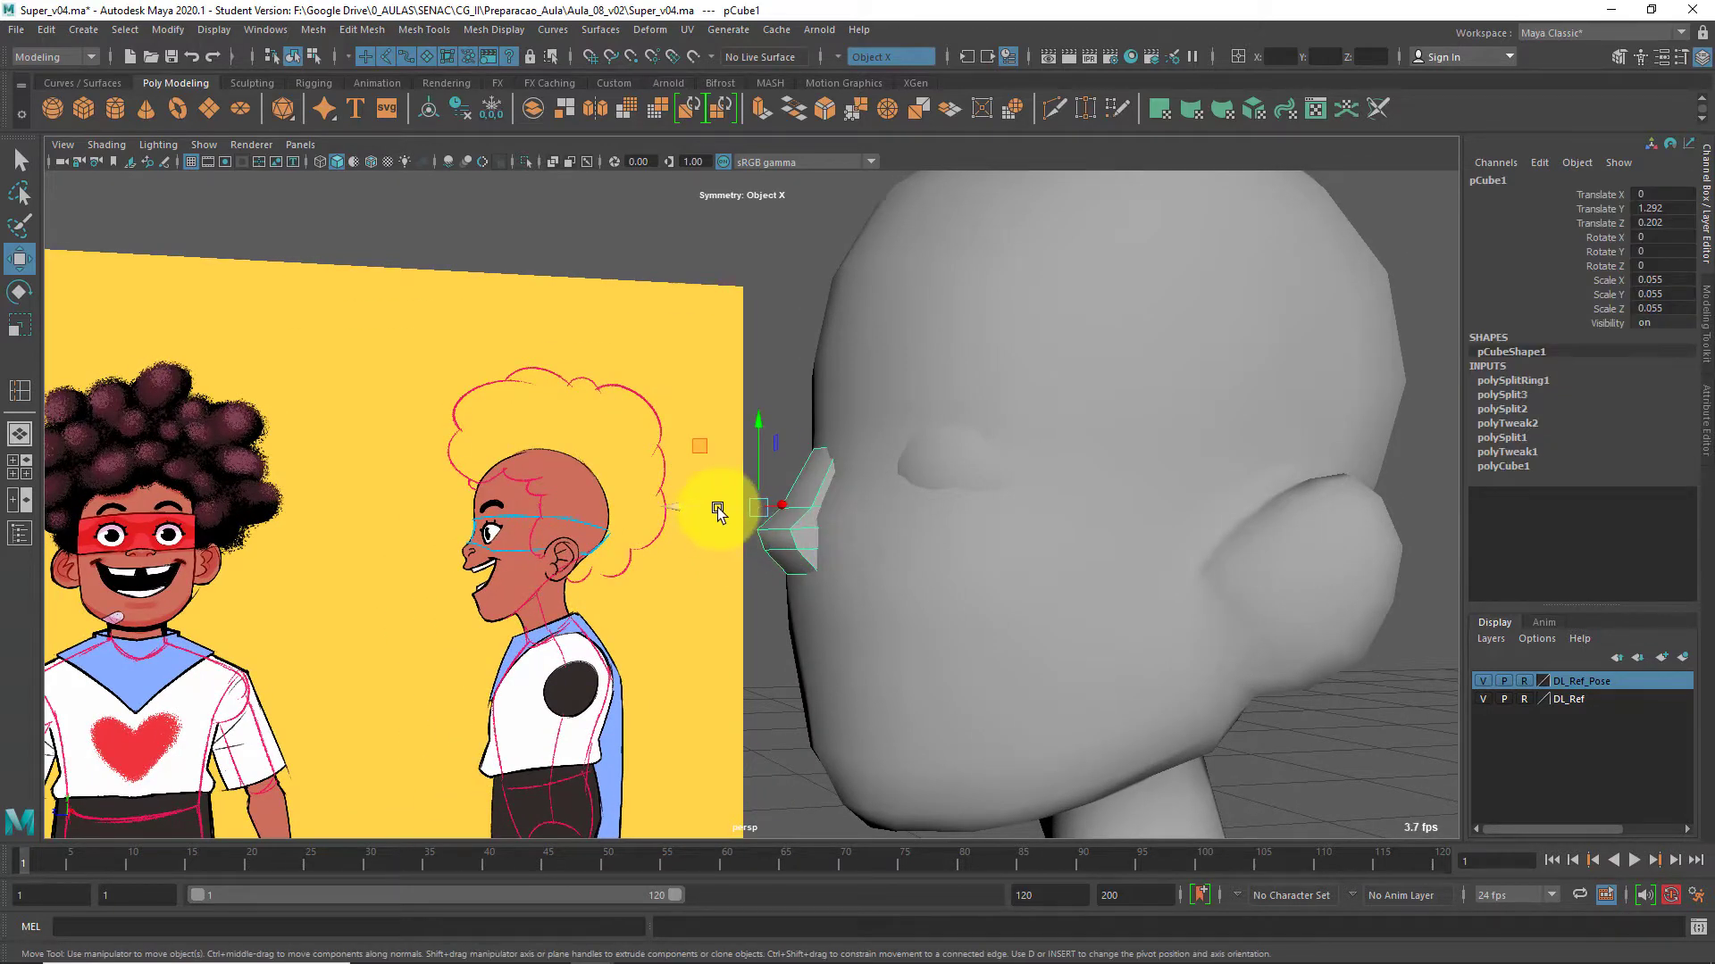
mouse_move(717, 509)
left_mouse_down()
mouse_move(765, 542)
mouse_move(725, 531)
left_mouse_up()
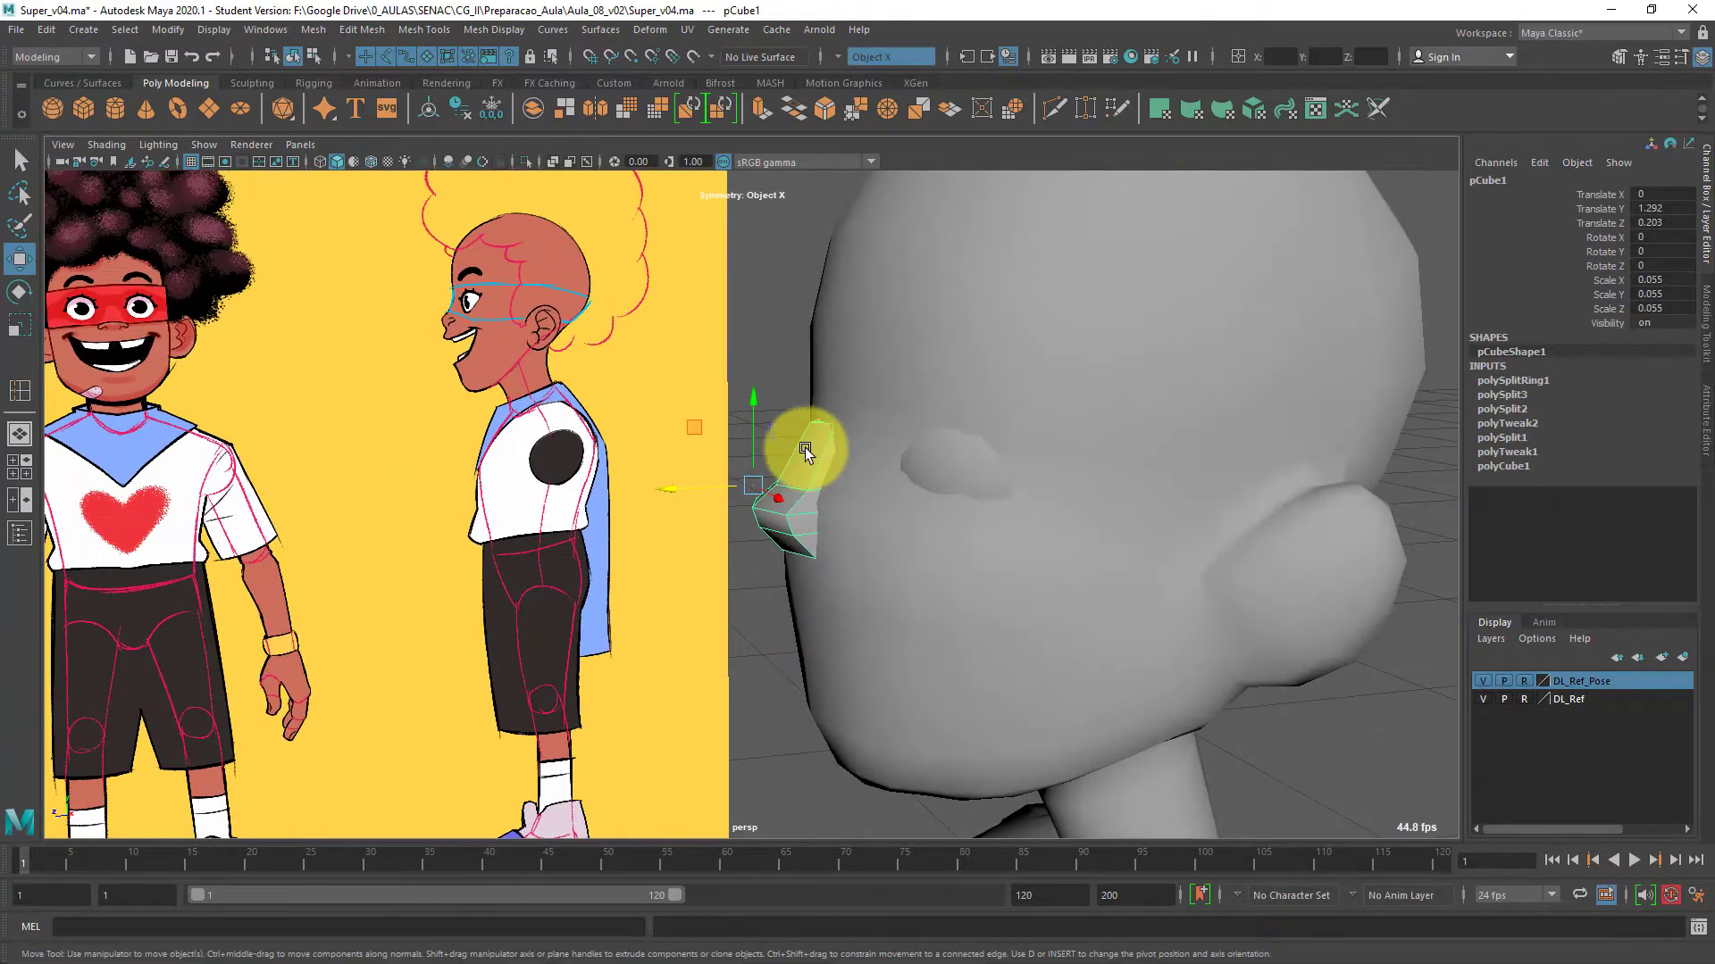
Push the top vertices of the nose bridge back into the face and check the profile against the reference
right_click_drag(805, 448, 734, 423)
left_click_drag(867, 428, 869, 431)
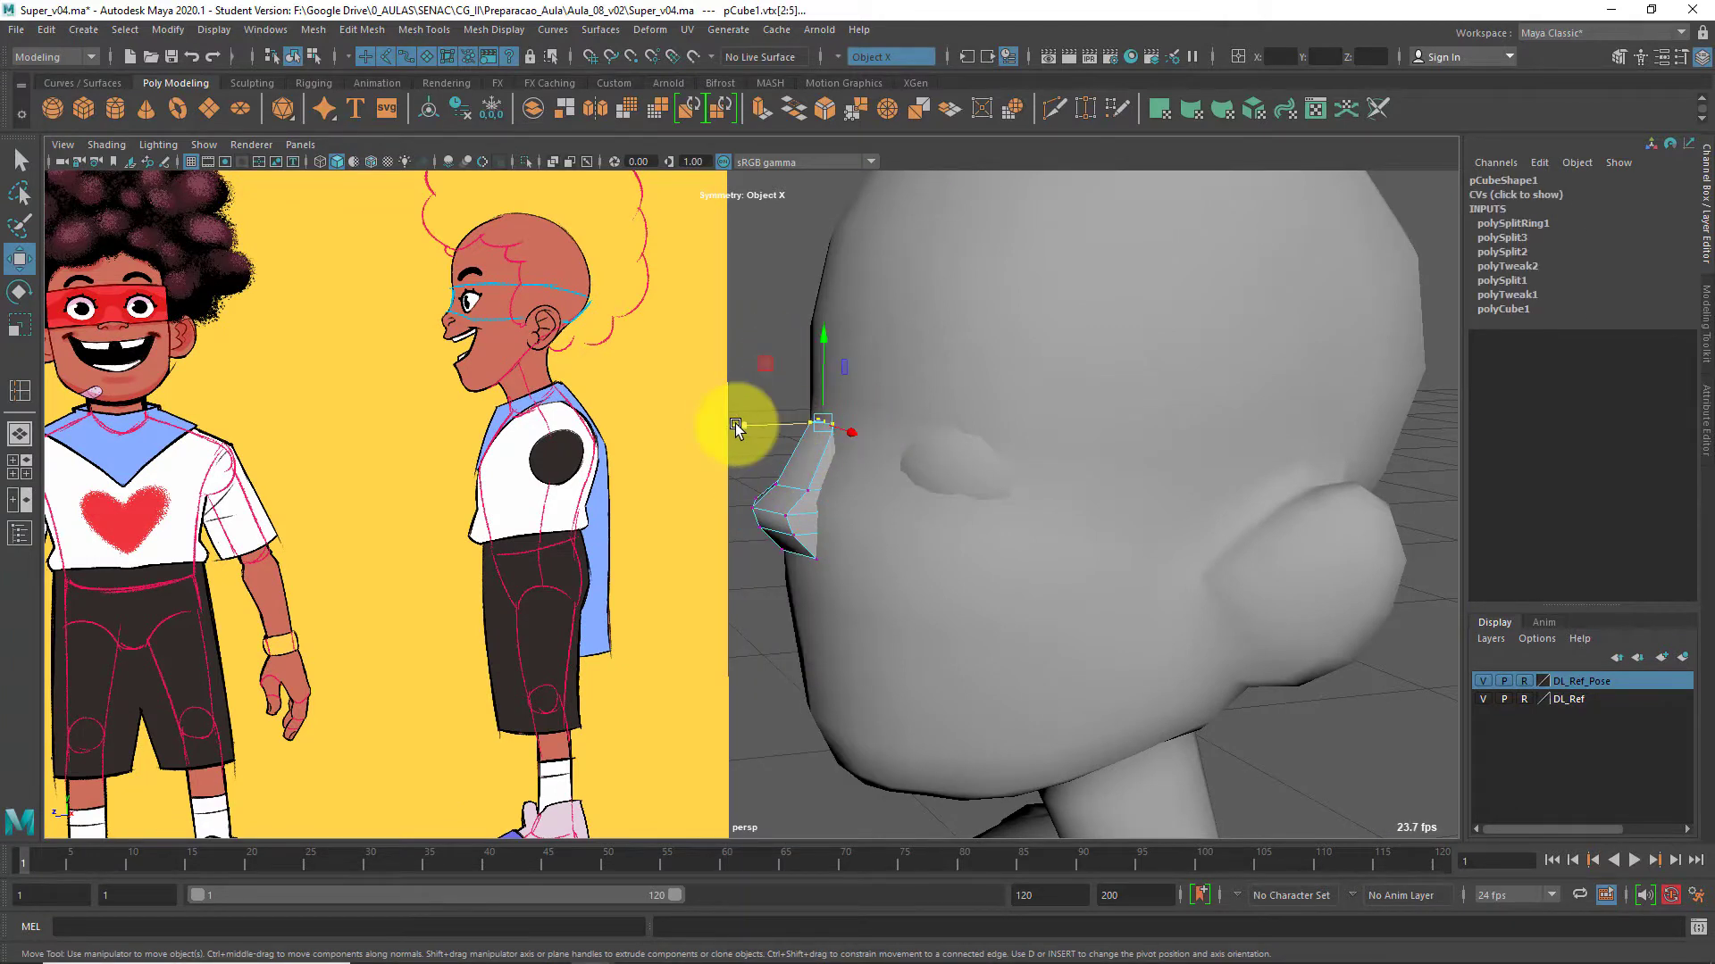
left_click_drag(736, 426, 752, 426)
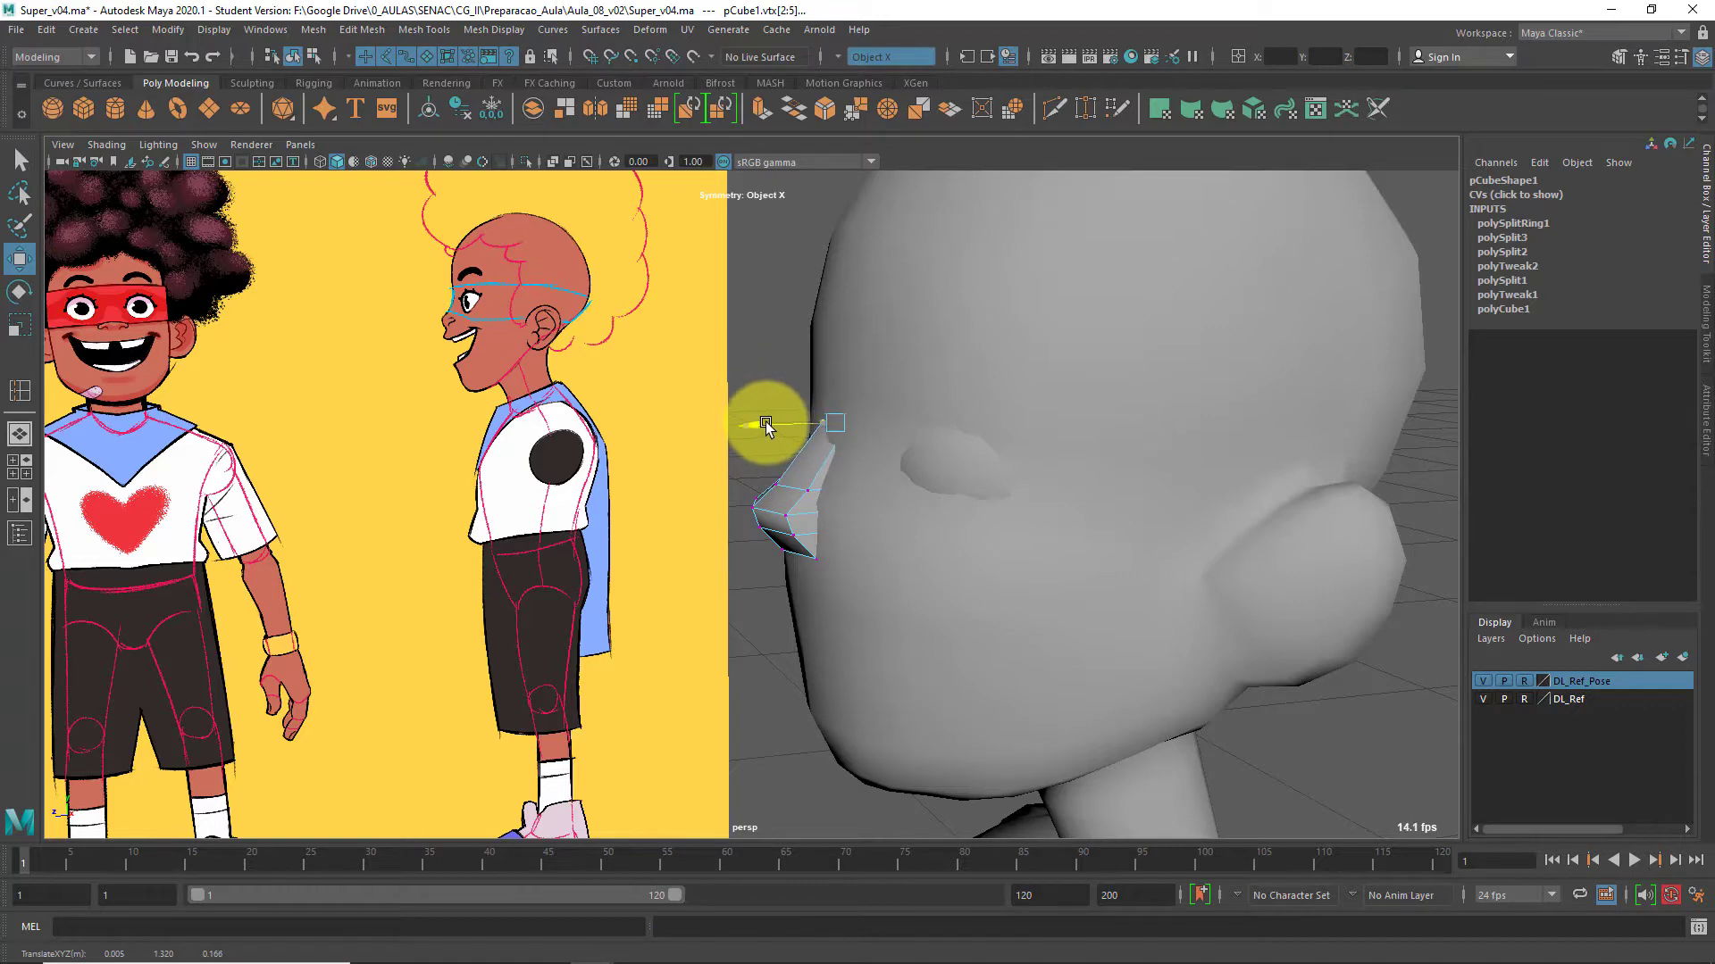
left_click_drag(769, 423, 769, 424)
mouse_move(820, 508)
left_mouse_down("alt")
mouse_move(780, 490)
mouse_move(802, 495)
left_mouse_up("alt")
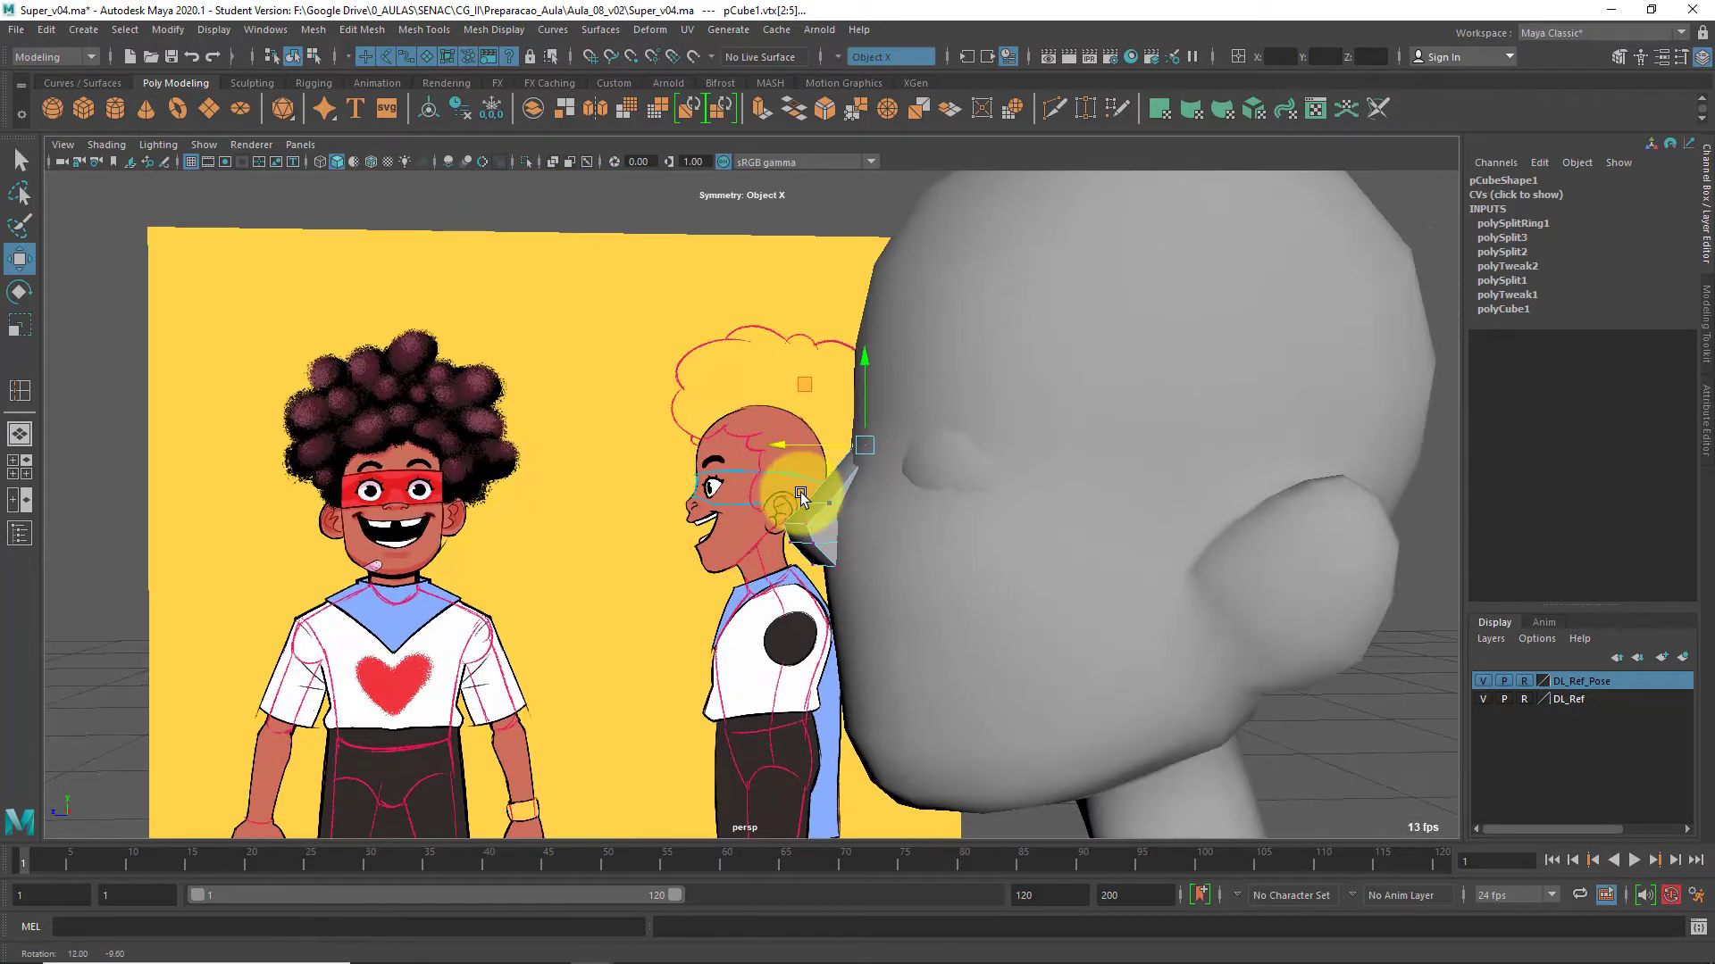
scroll(706, 491, "up", 5)
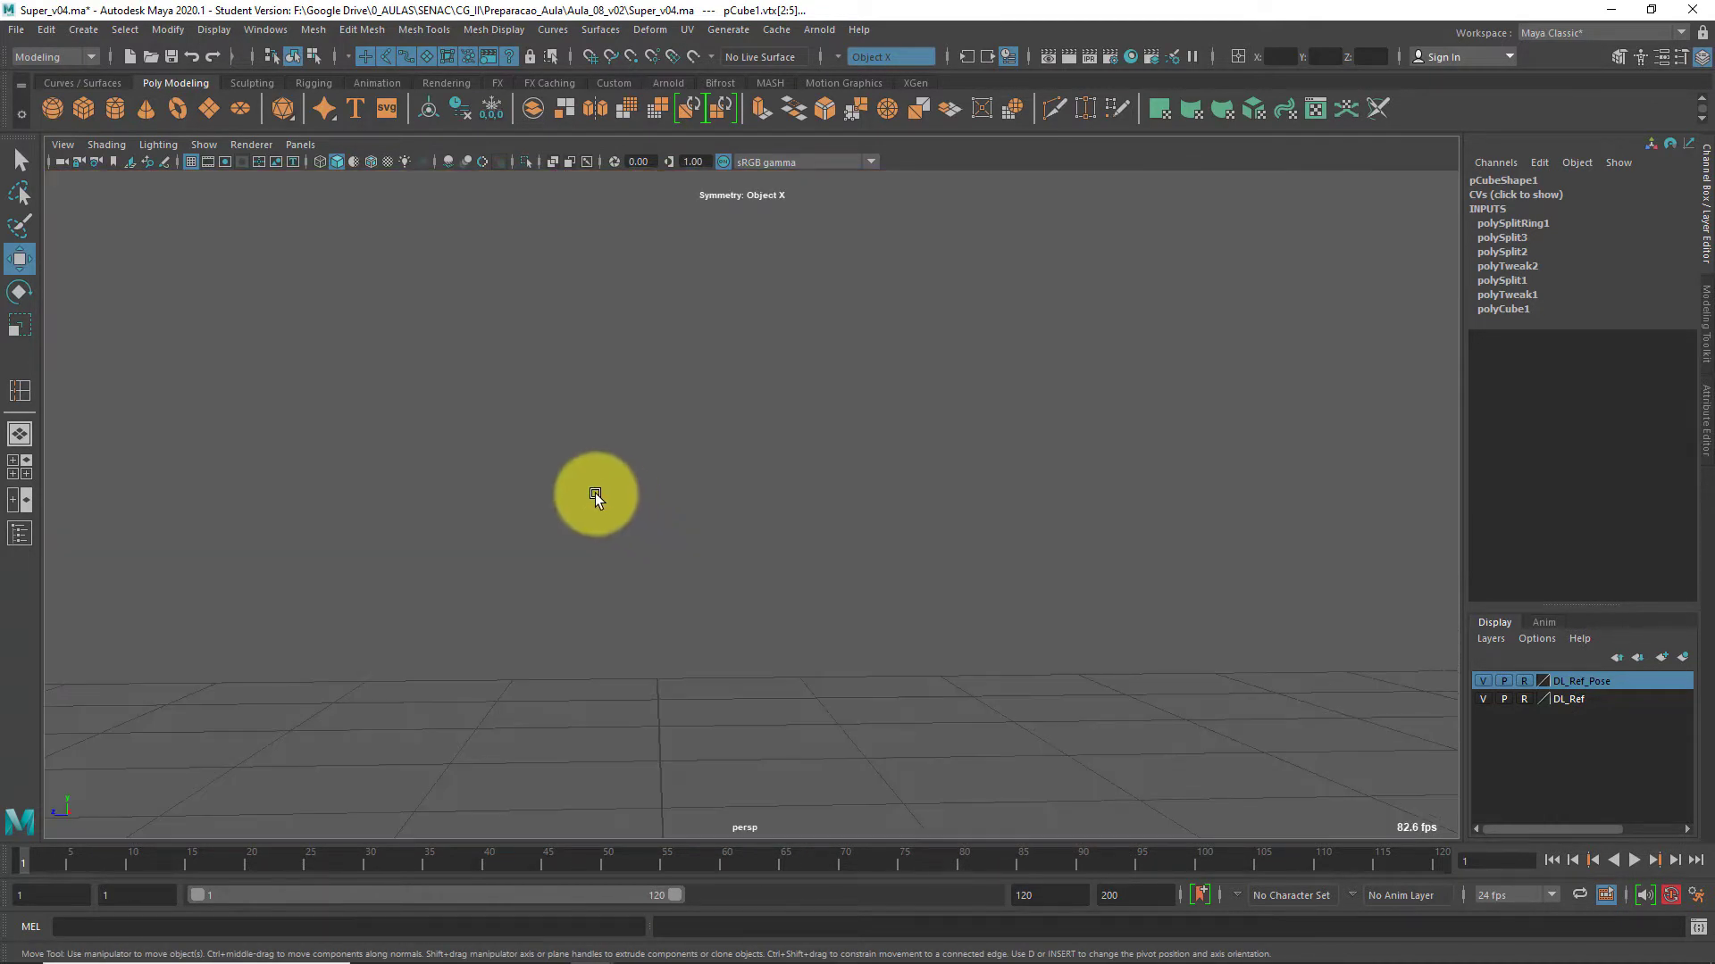
scroll(593, 493, "down", 2)
scroll(489, 607, "down", 8)
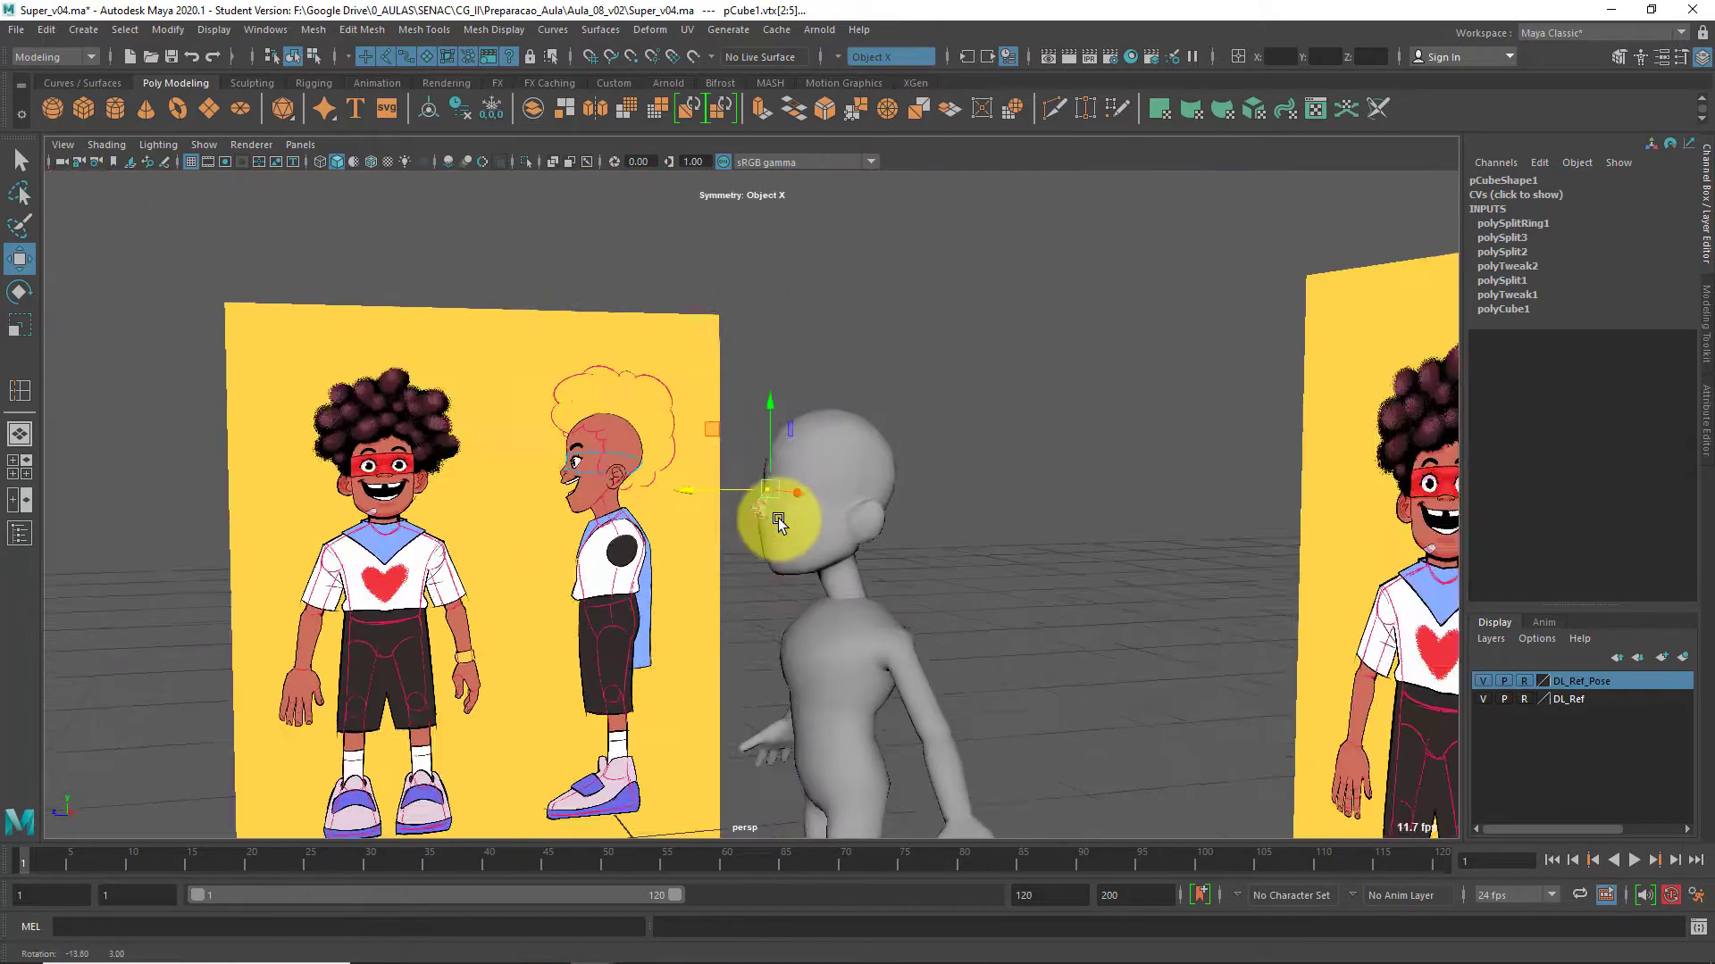
Cut an extra edge loop around the bridge of the nose block with the Multi-Cut tool
left_click_drag(779, 517, 829, 479, "alt")
scroll(830, 482, "up", 4)
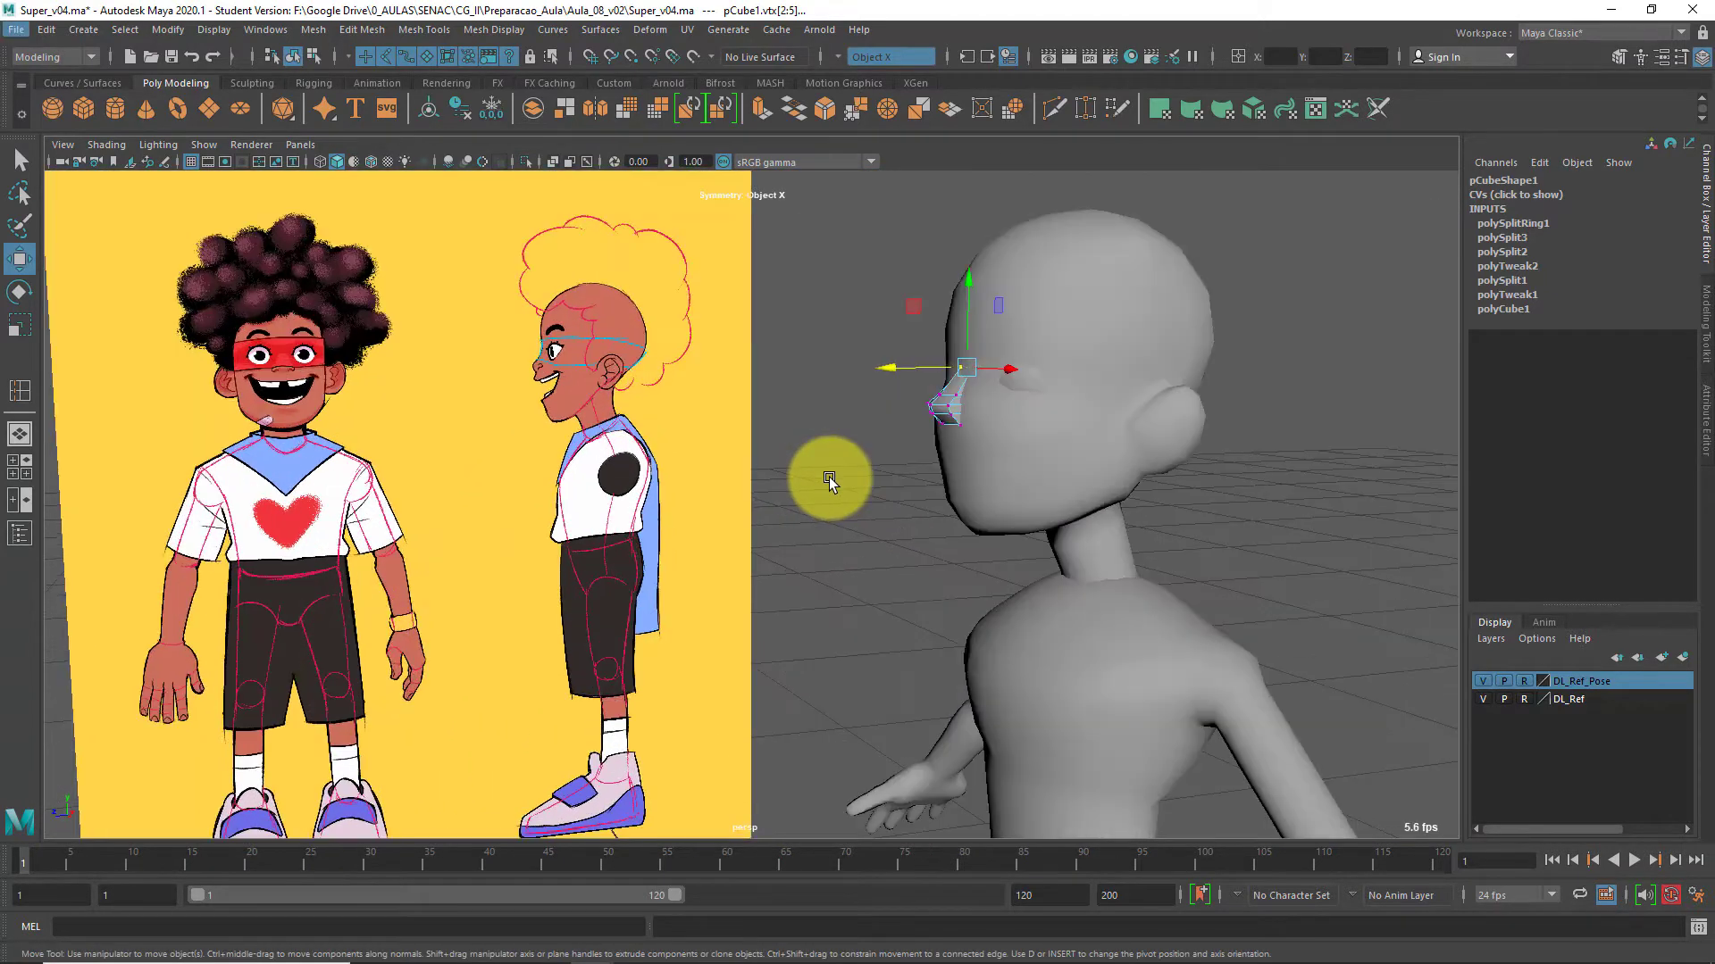
middle_click_drag(831, 482, 775, 482, "alt")
left_click(1058, 115)
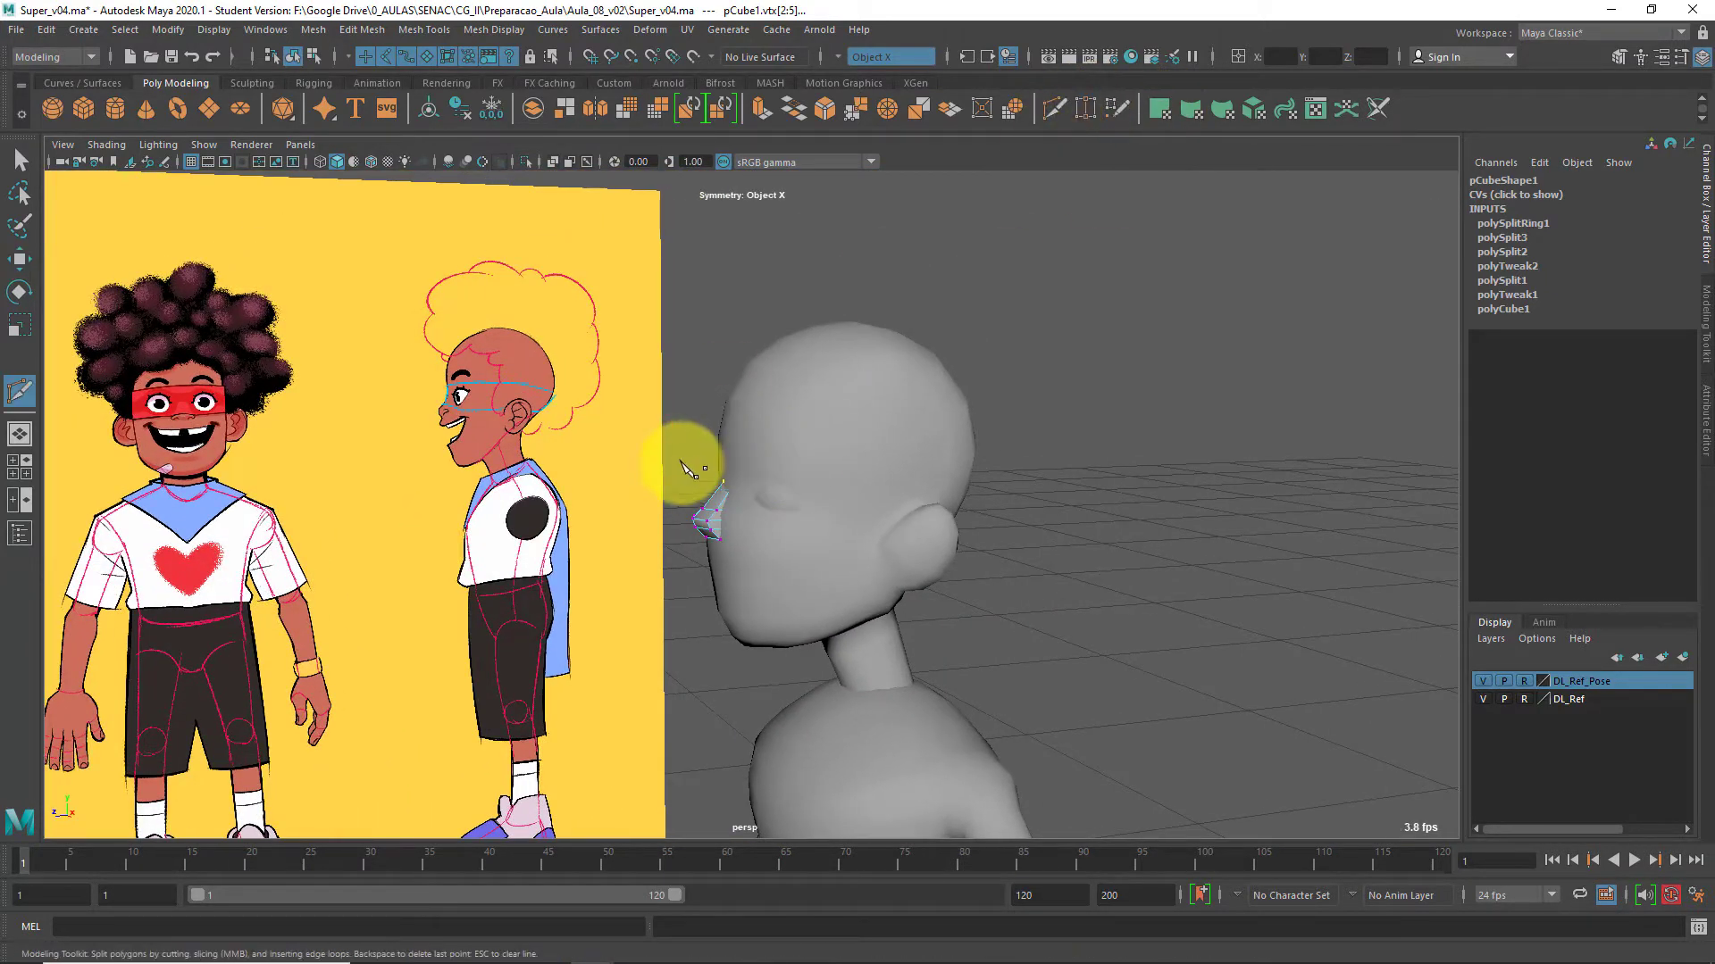
scroll(692, 473, "up", 3)
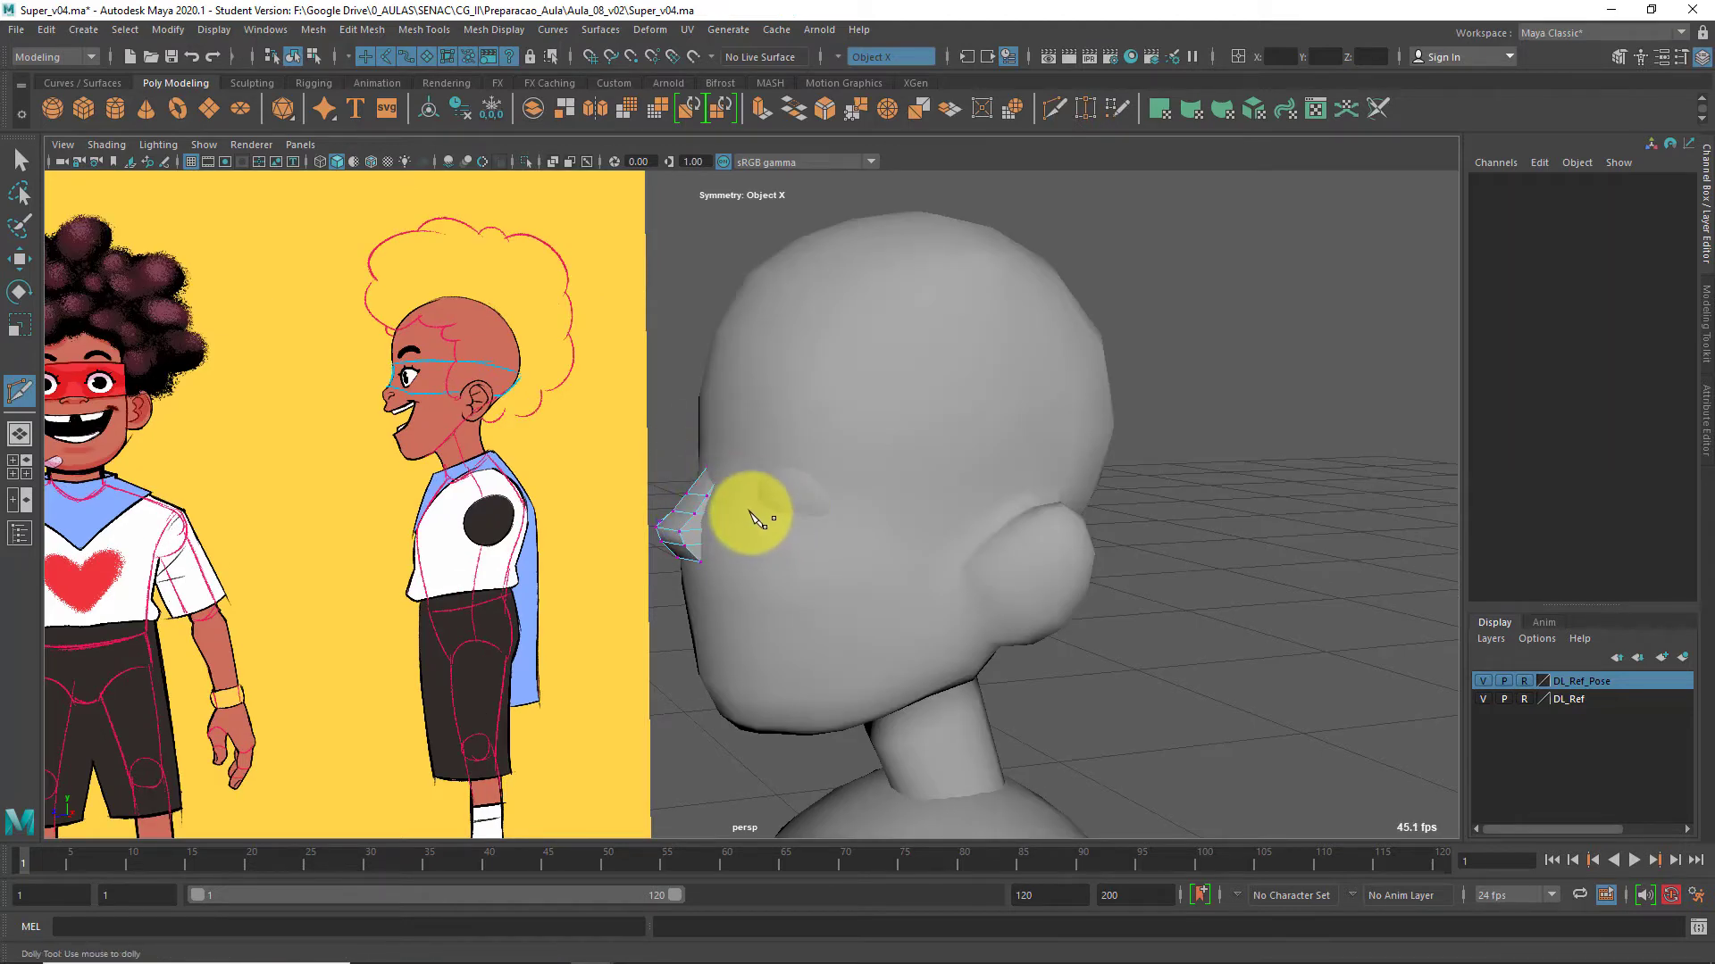
key("space")
key("space")
middle_click_drag(887, 359, 912, 524, "alt")
scroll(795, 500, "up", 1)
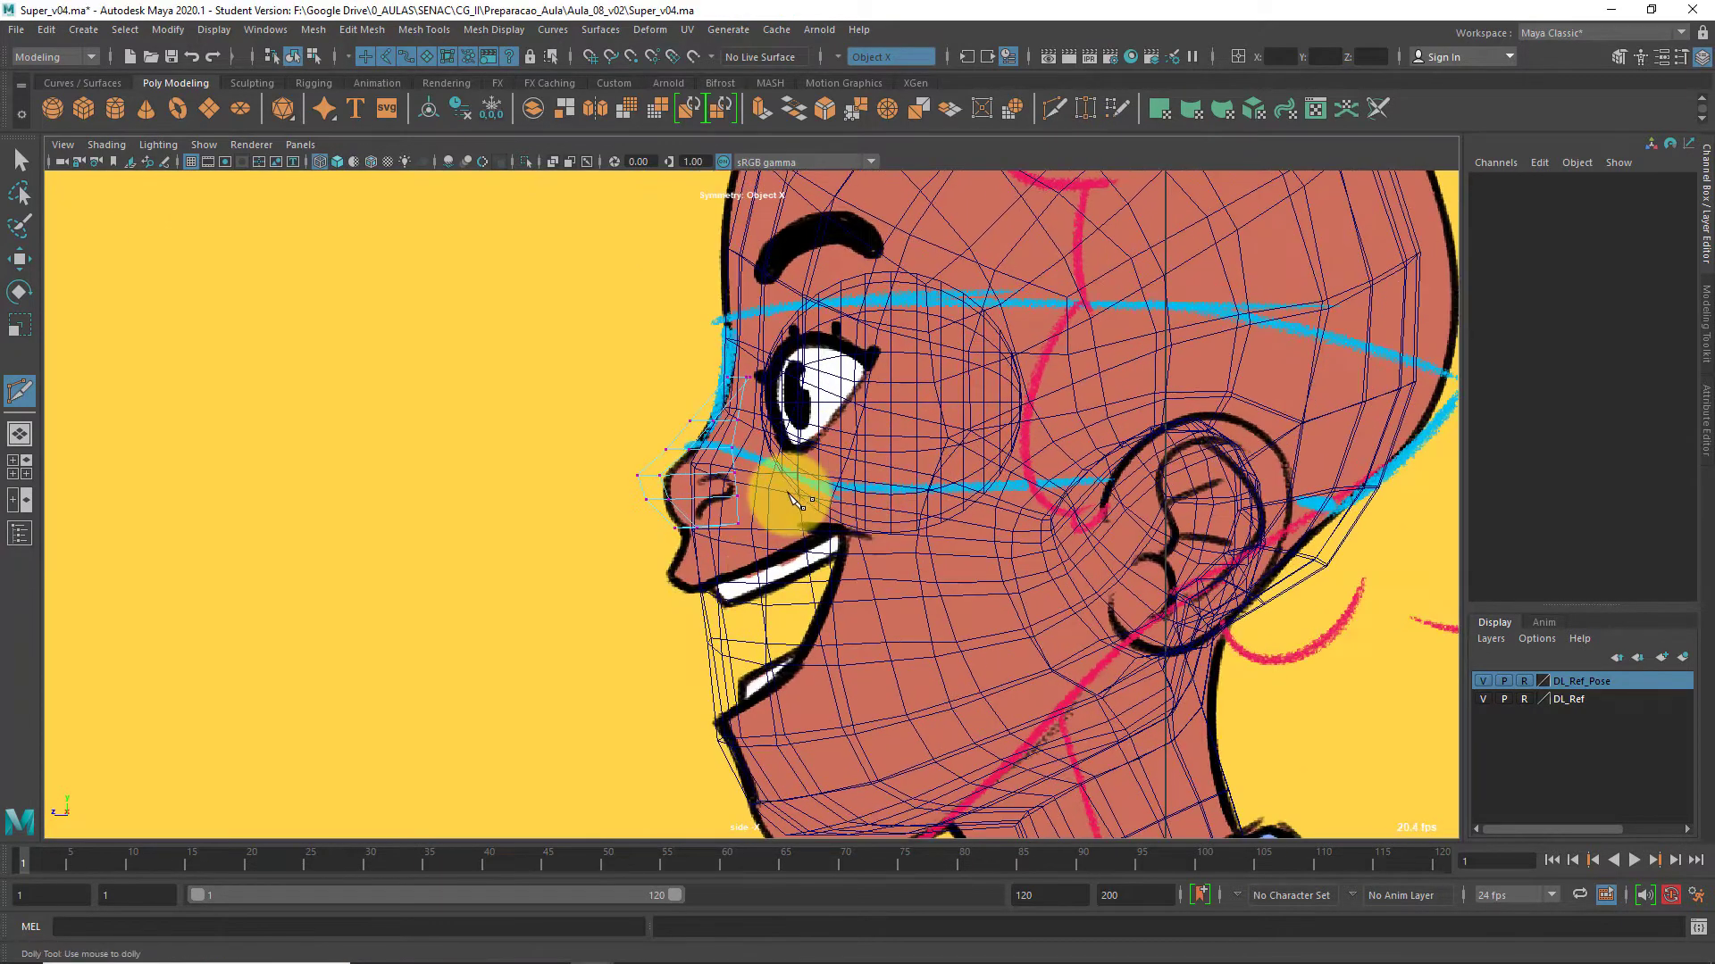
Reposition the nose block's new bridge vertices and the tip row in the side view to follow the reference nose outline
key("w")
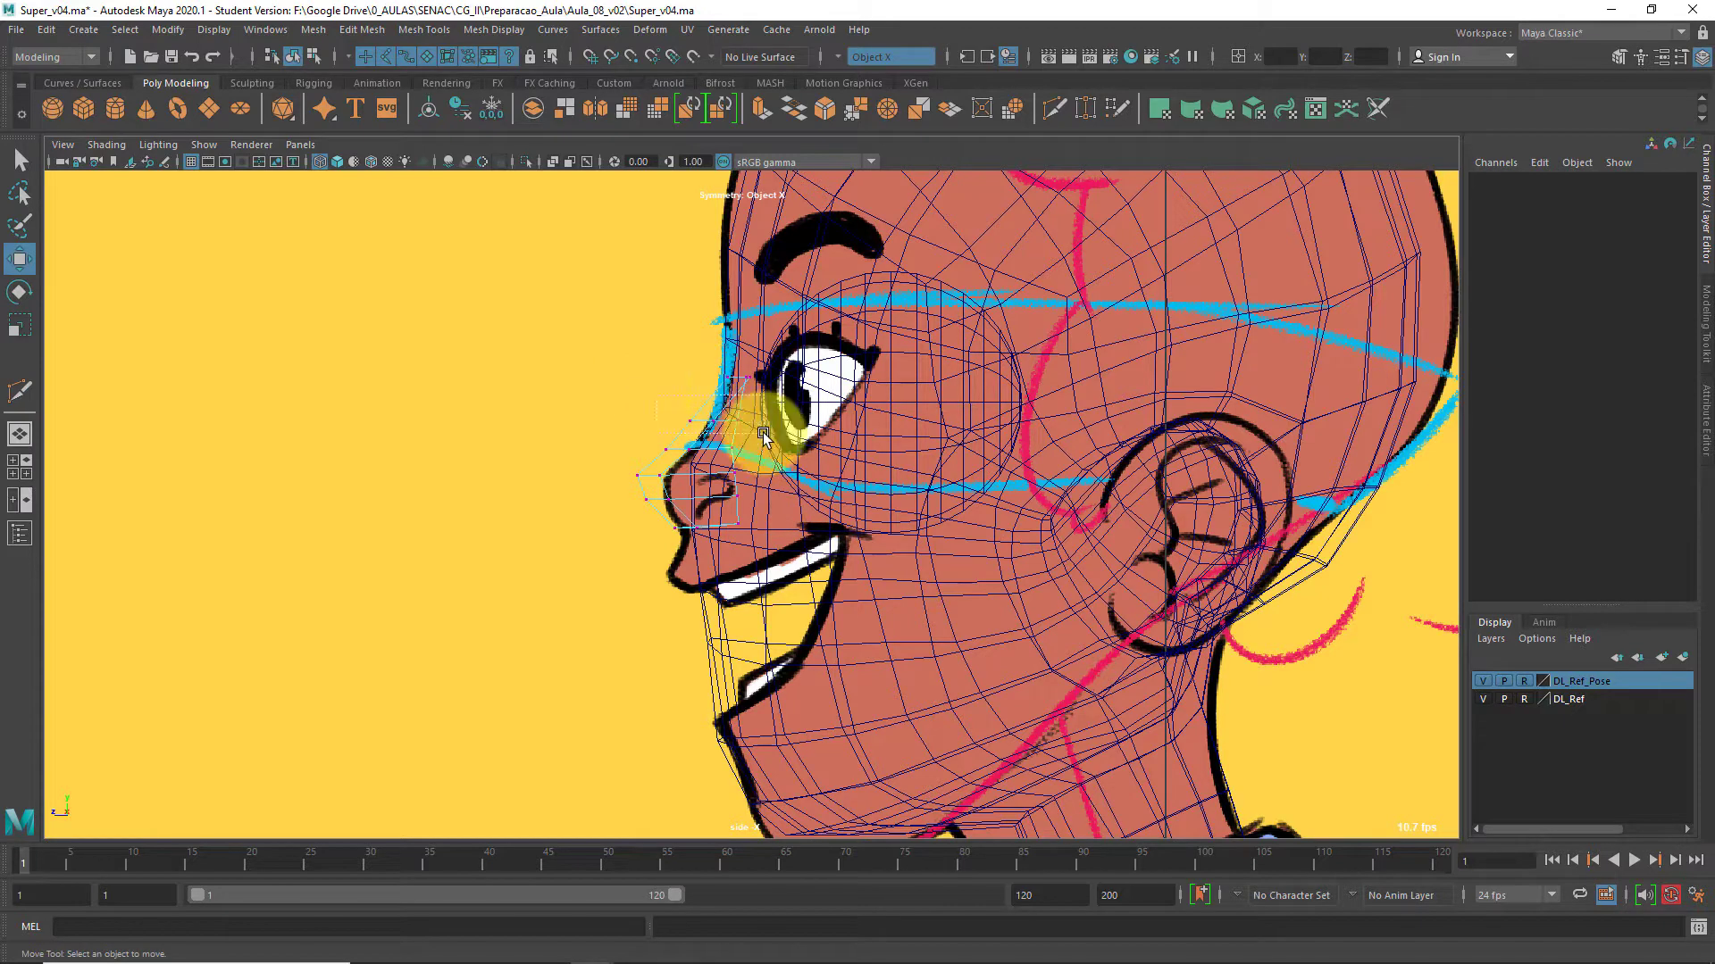
left_click_drag(762, 434, 763, 435)
left_click_drag(640, 420, 766, 459)
mouse_move(645, 450)
left_mouse_down()
mouse_move(754, 482)
mouse_move(644, 483)
left_mouse_up()
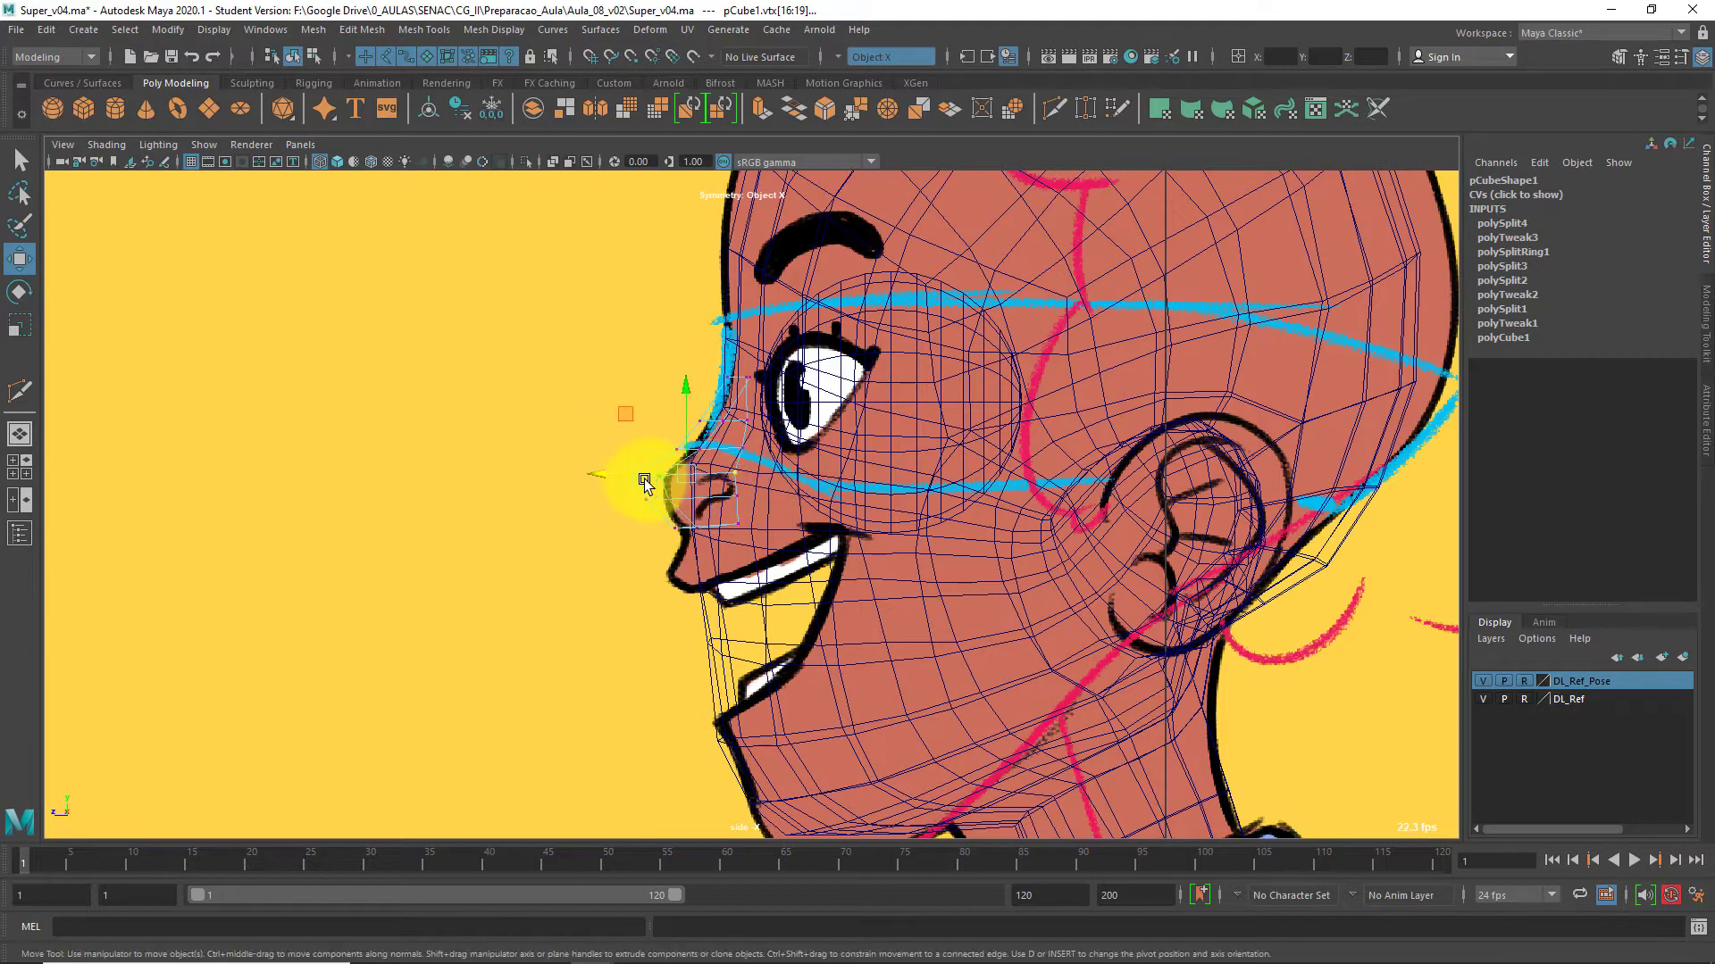
key("e")
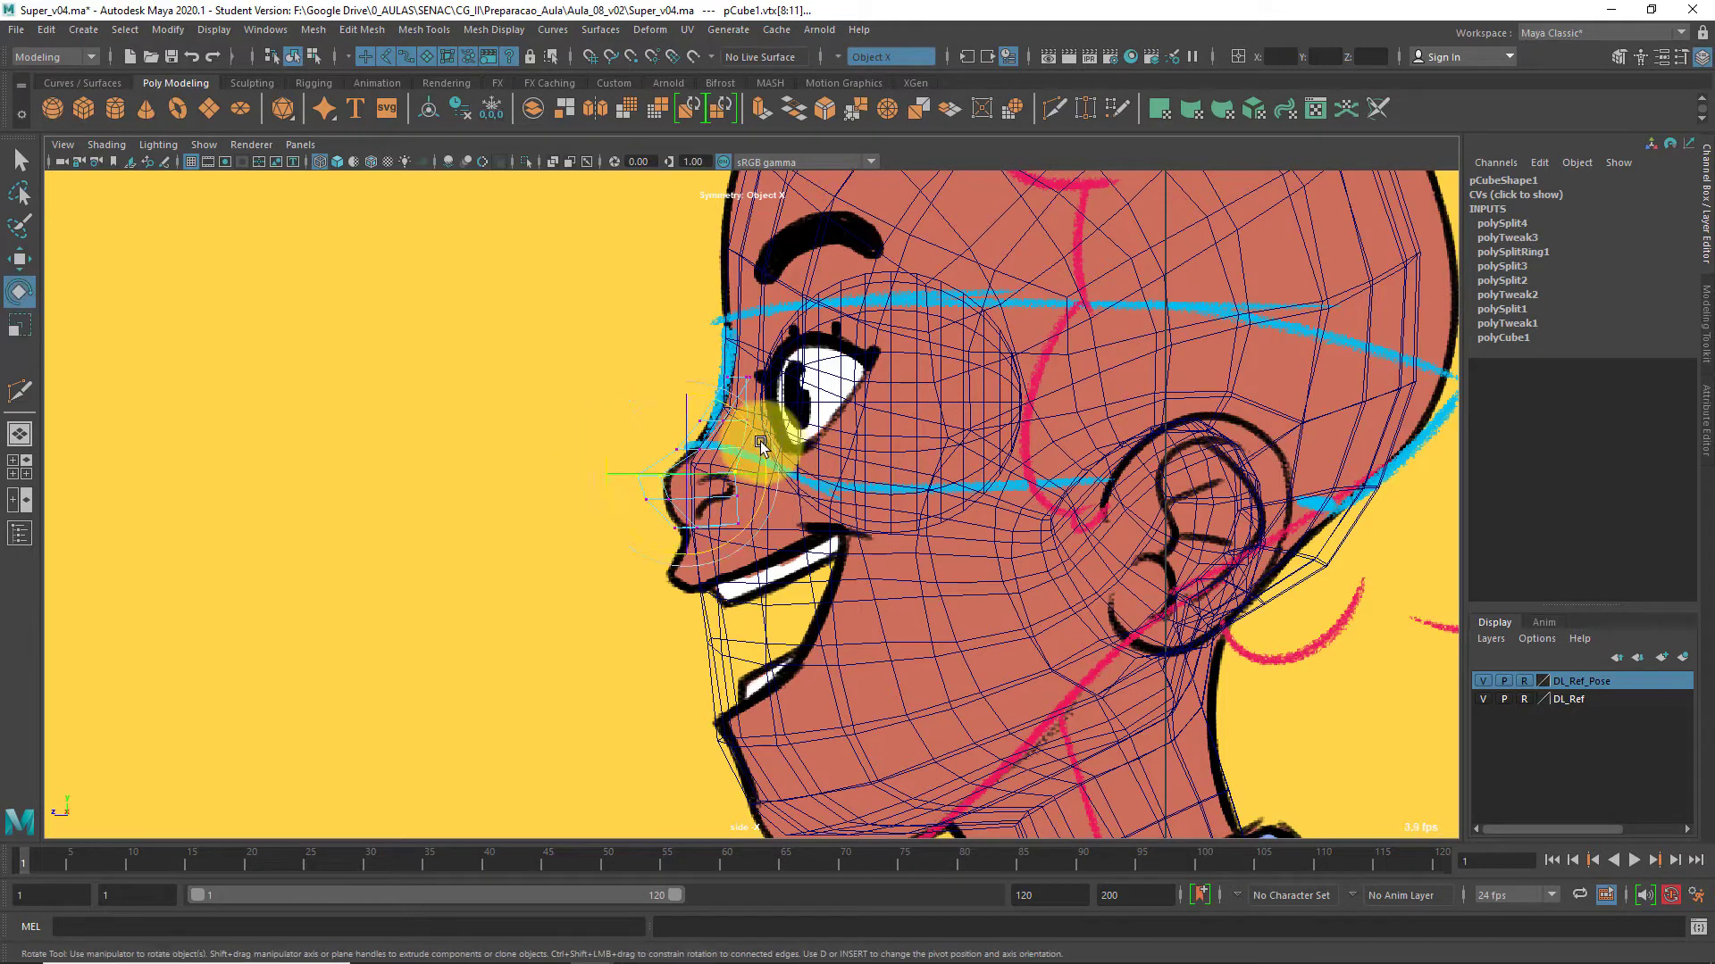
key("w")
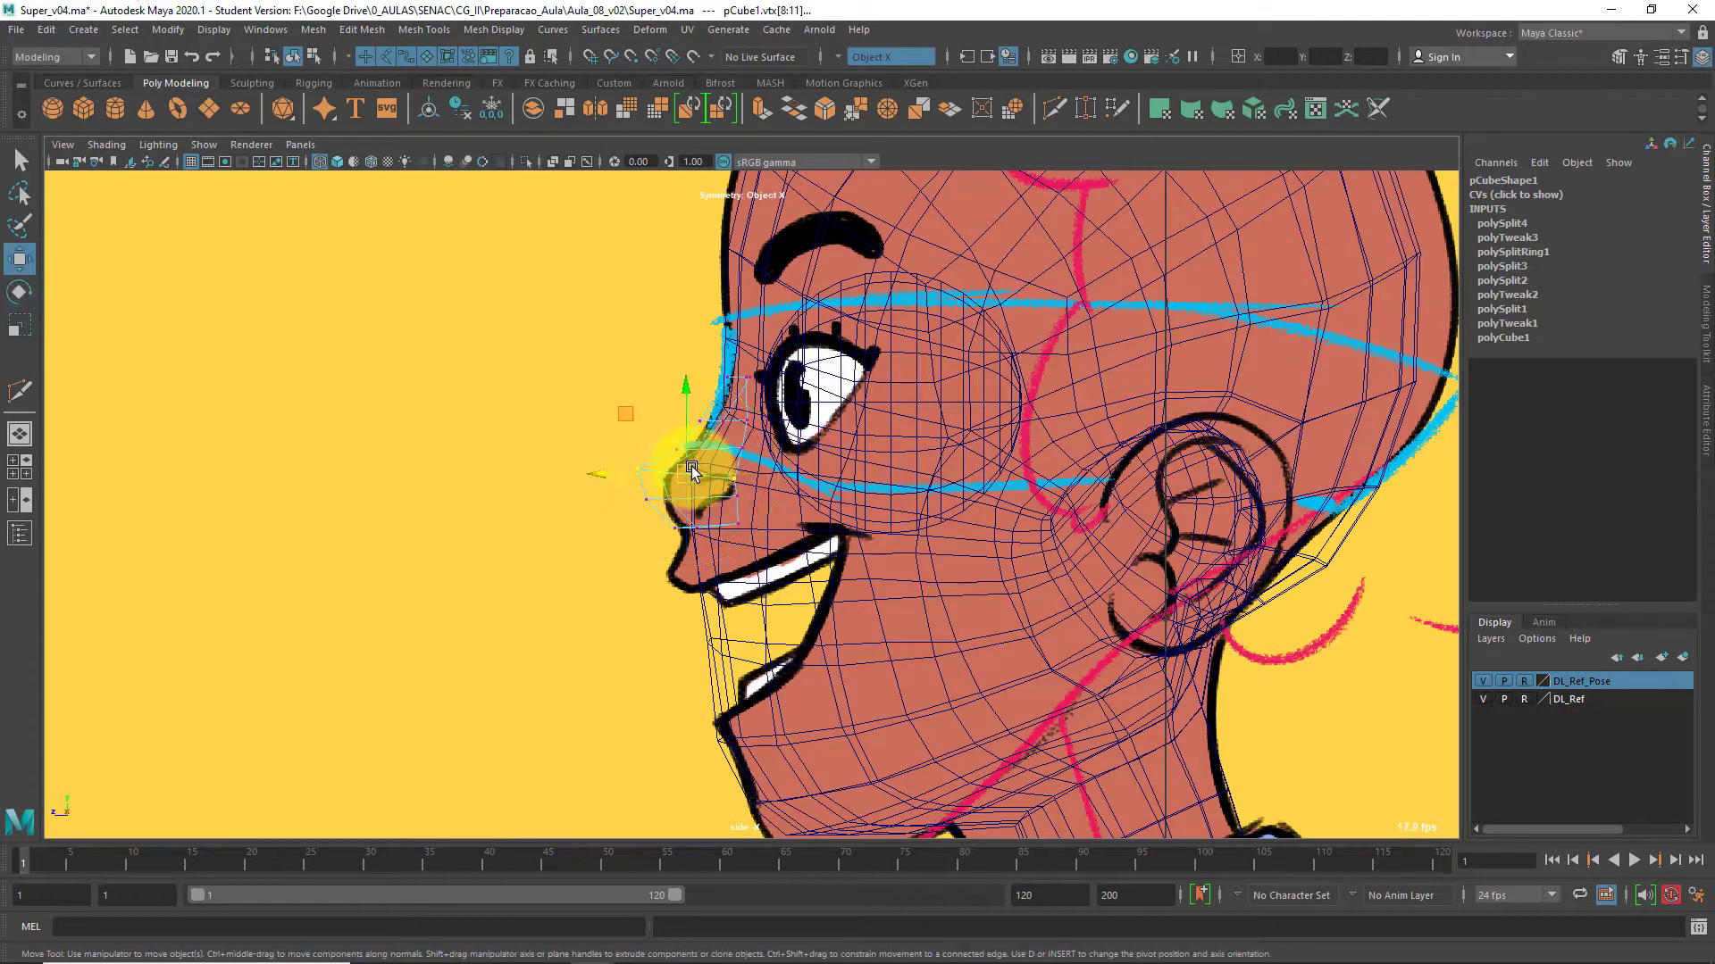
Move the nose block's bottom vertices back toward the face and rotate them to match the underside of the reference nose
left_click_drag(622, 473, 779, 514)
left_click_drag(649, 527, 660, 529)
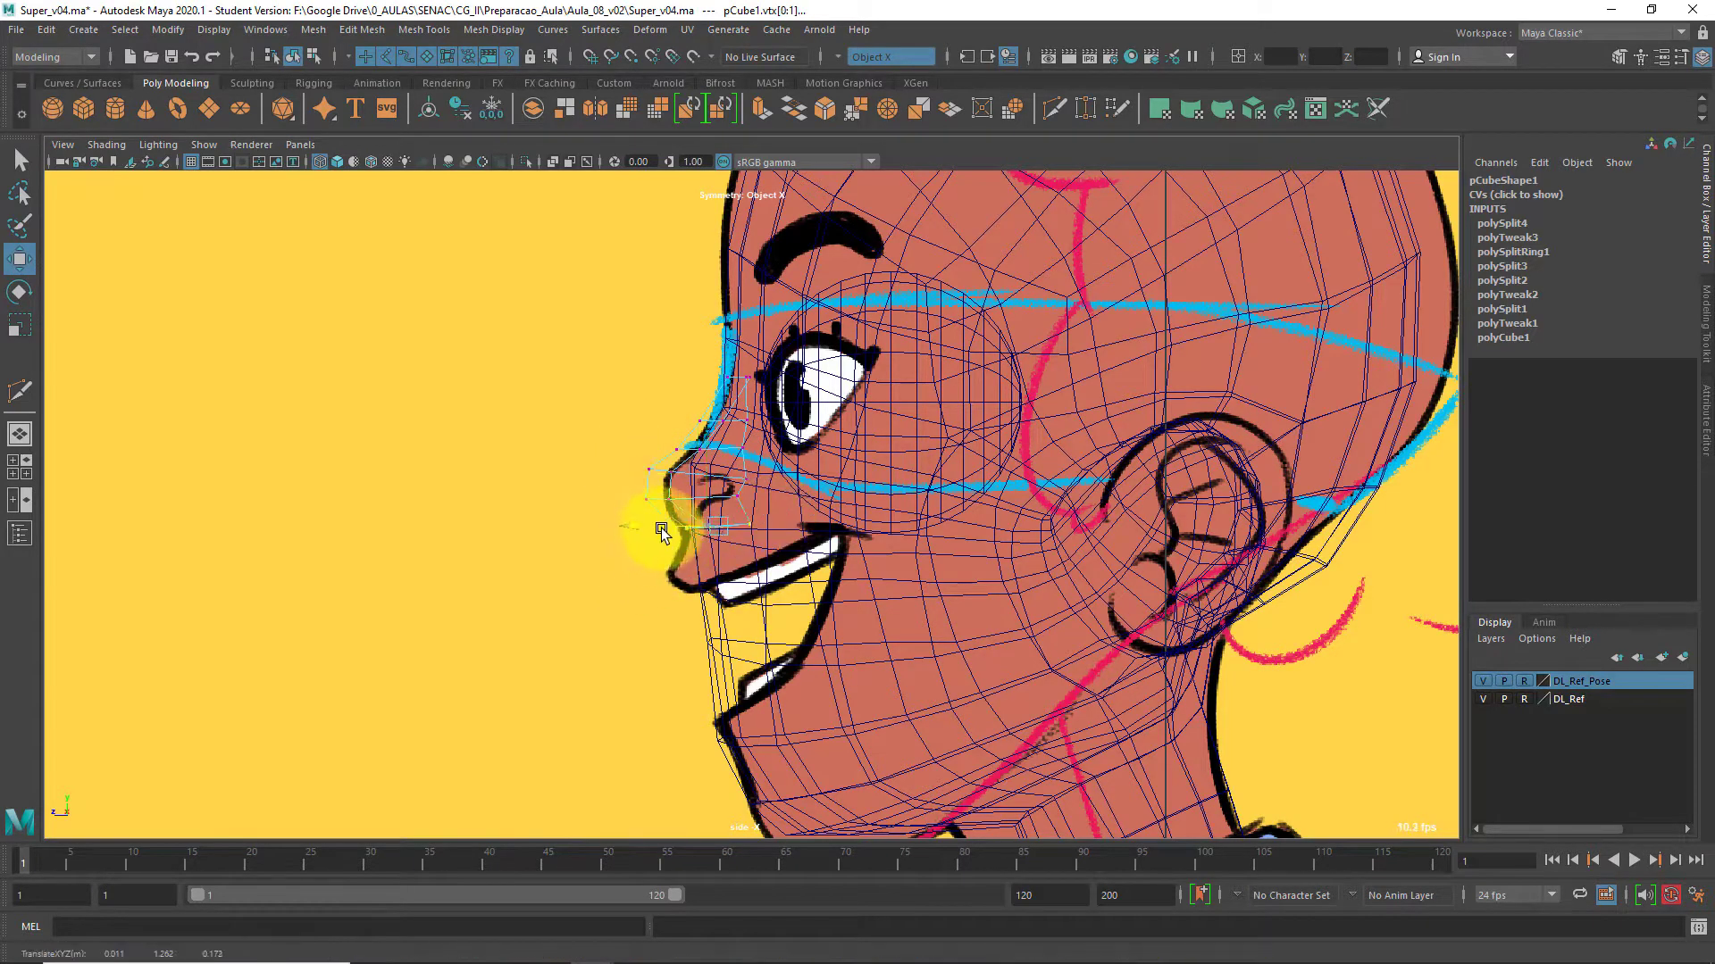
key("e")
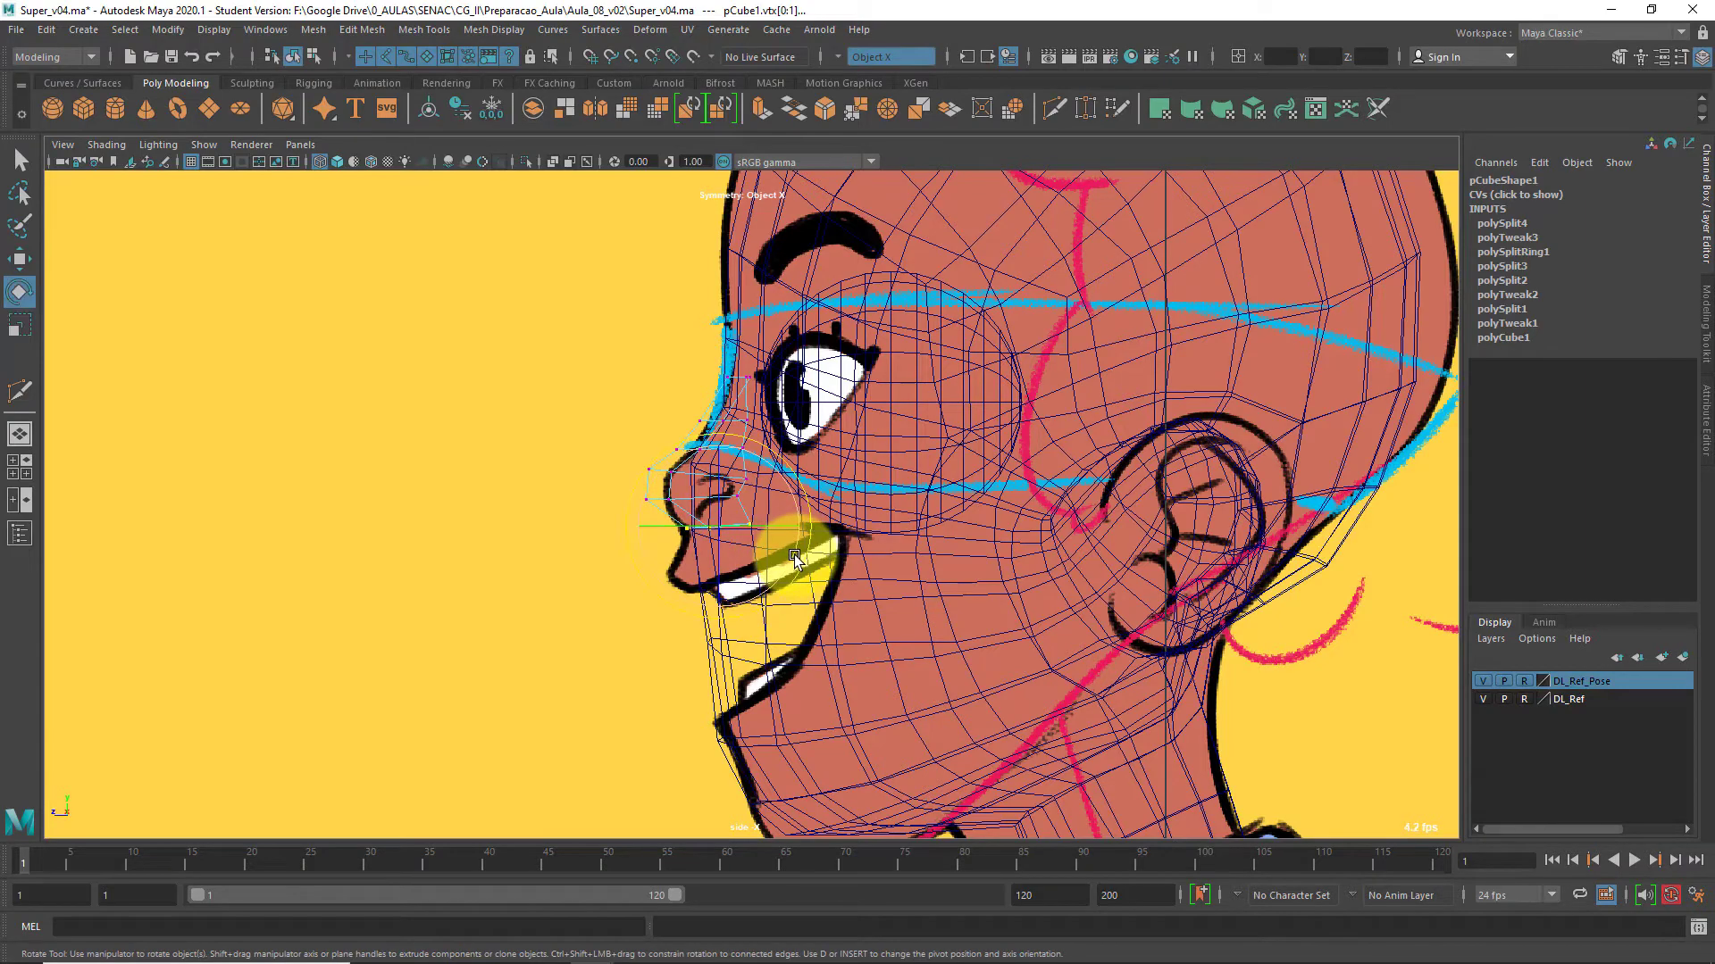
left_click_drag(808, 529, 798, 557)
key("space")
key("space")
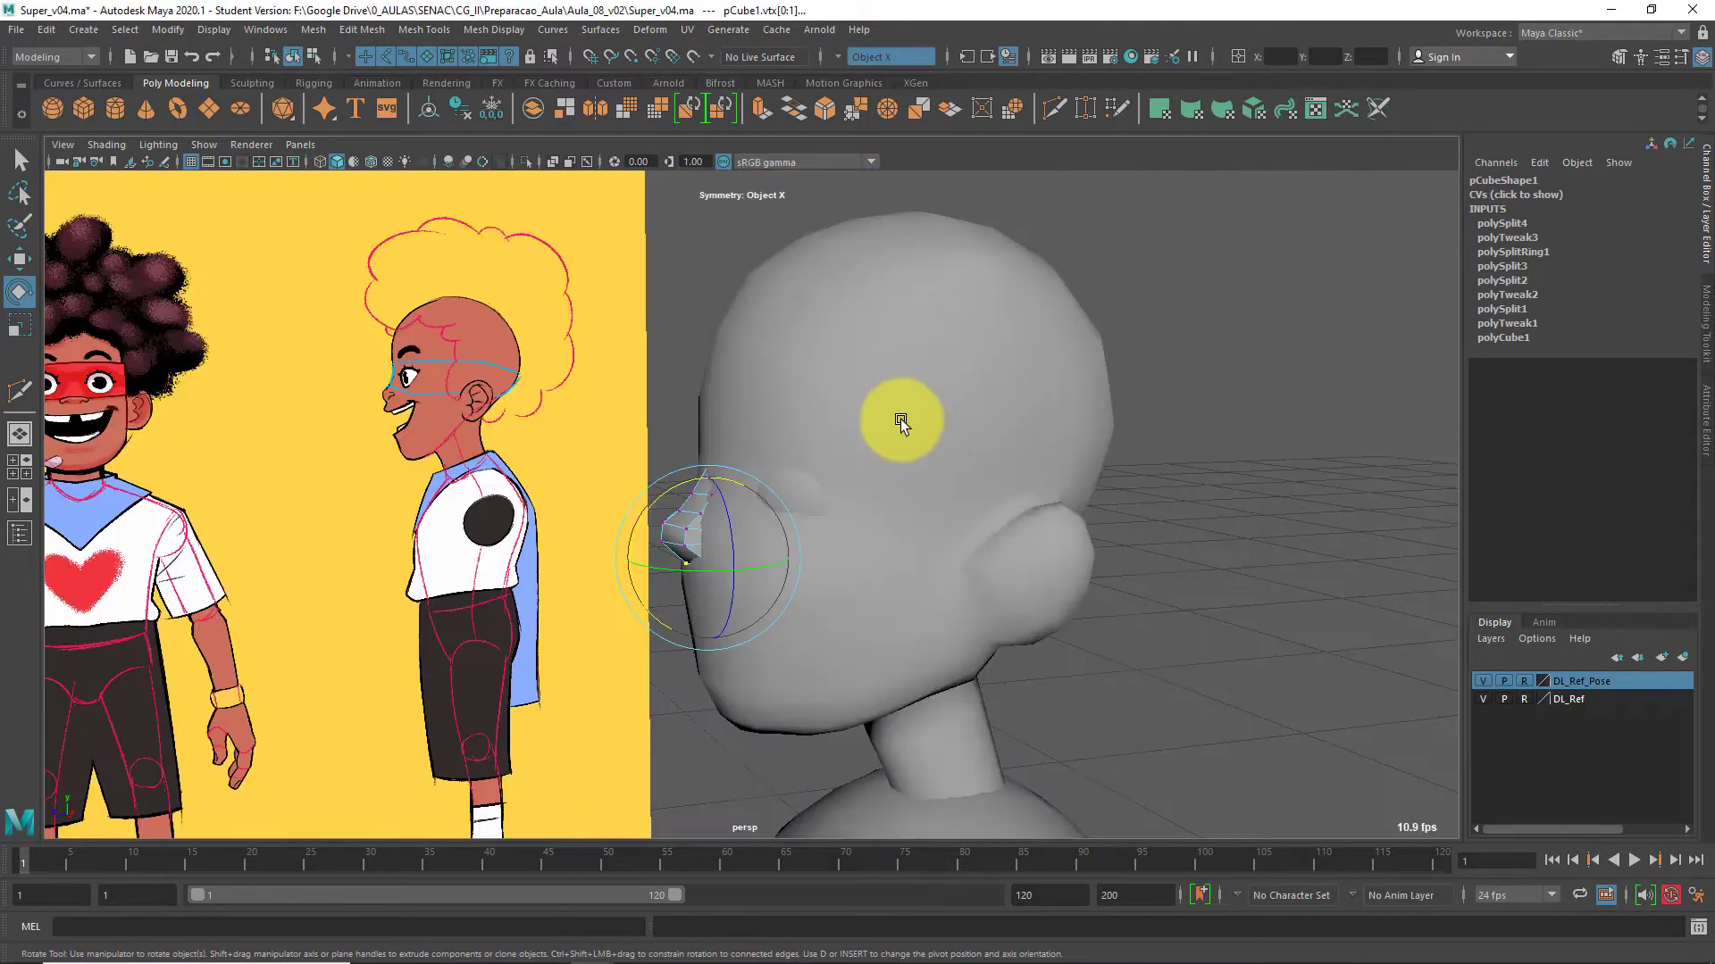
Return the nose block to object mode and inspect how it meets the face in wireframe display
left_click_drag(899, 424, 992, 457, "alt")
right_click_drag(992, 457, 943, 498, "alt")
left_click_drag(943, 498, 835, 517, "alt")
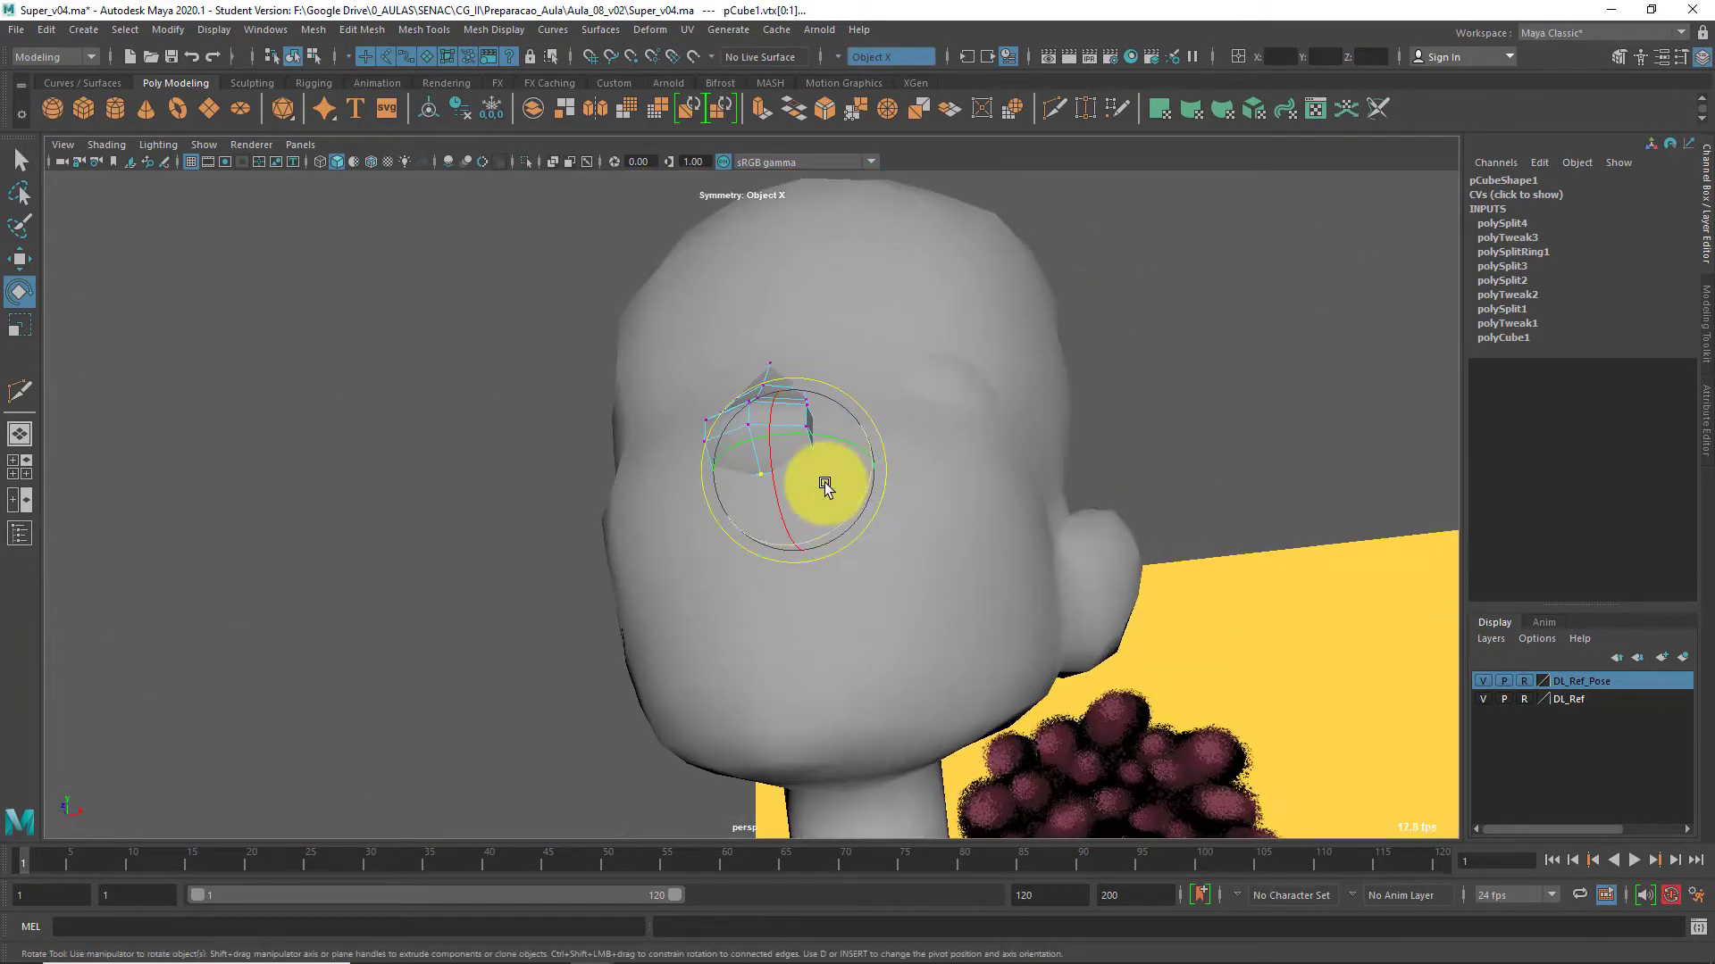
left_click(887, 342)
left_click(784, 411)
mouse_move(784, 411)
left_mouse_down("alt")
mouse_move(736, 470)
mouse_move(793, 389)
left_mouse_up("alt")
key("4")
middle_click_drag(793, 389, 672, 663, "alt")
right_click_drag(671, 662, 804, 482, "alt")
middle_click_drag(772, 571, 794, 523, "alt")
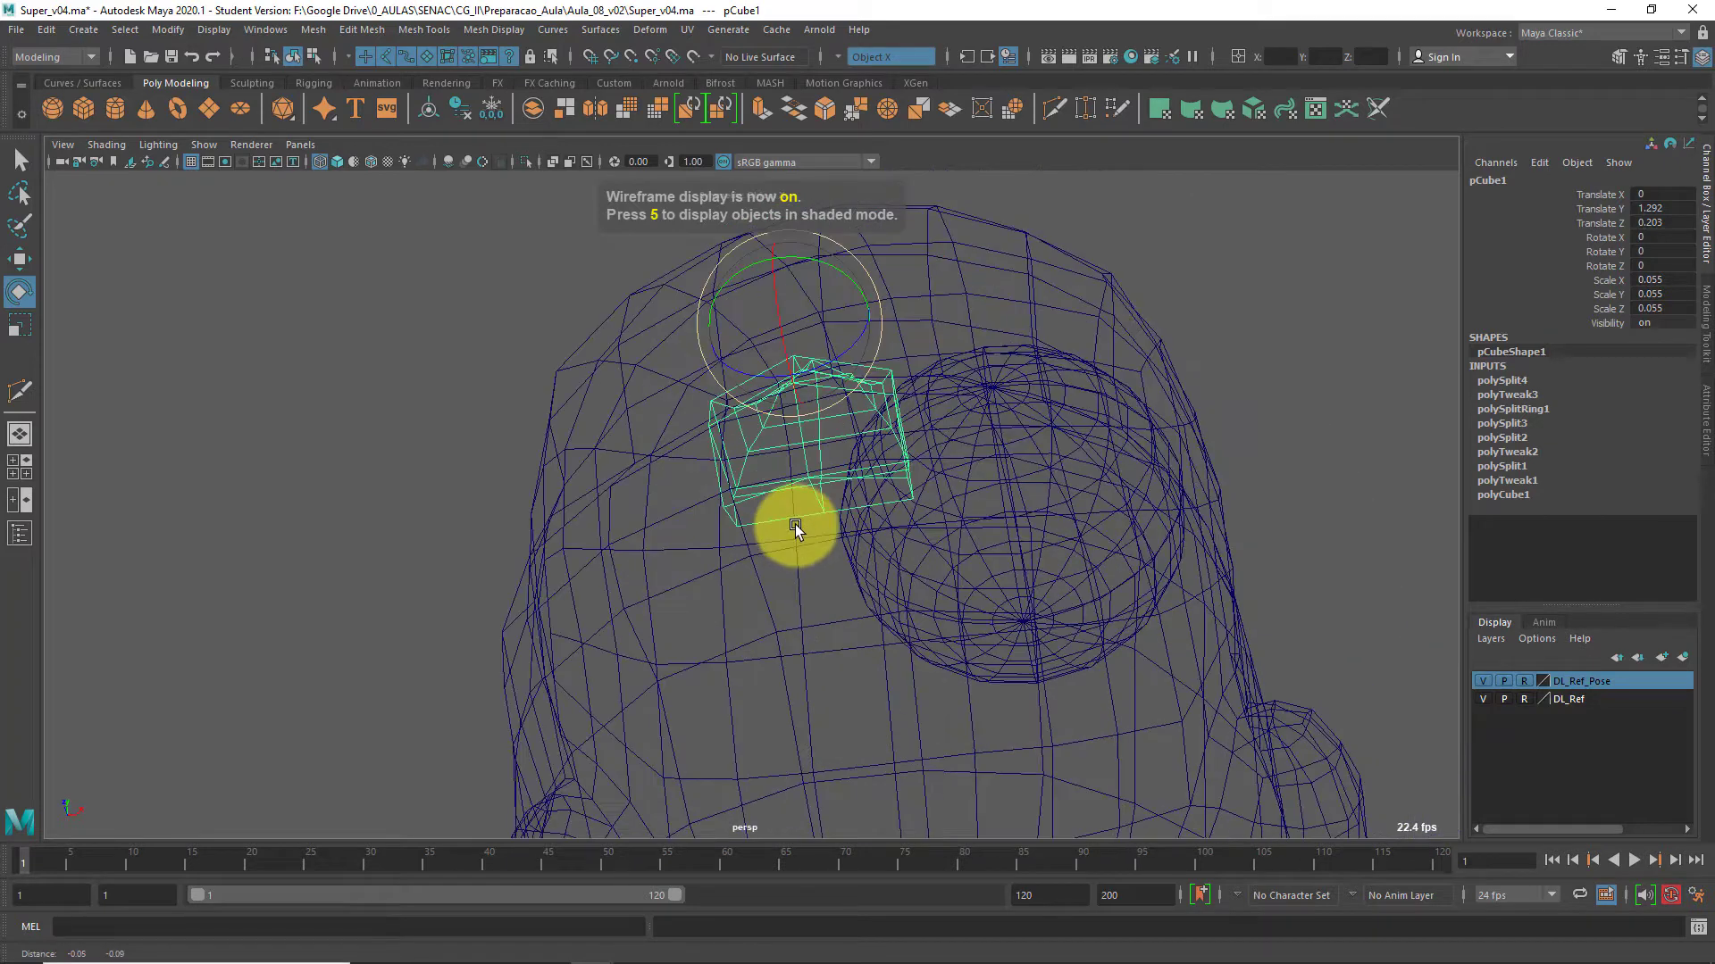
scroll(779, 520, "down", 2)
left_click_drag(784, 534, 729, 595, "alt")
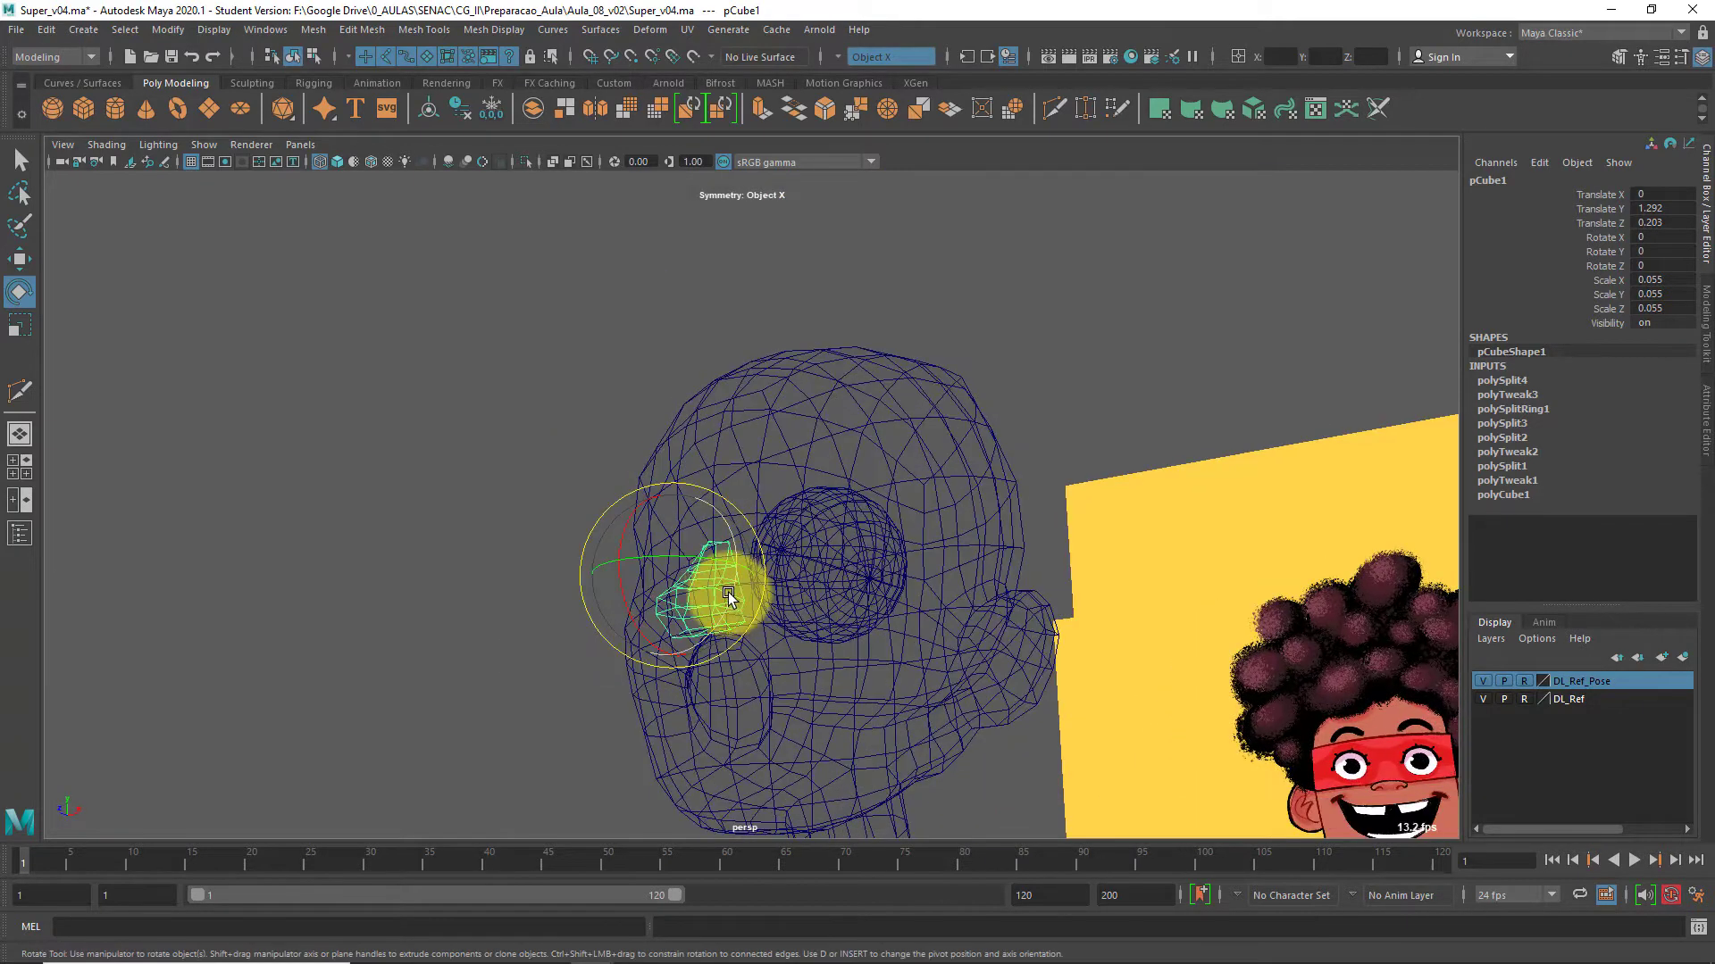
Preview the nose block with smooth mesh display in shaded mode against the head
key("4")
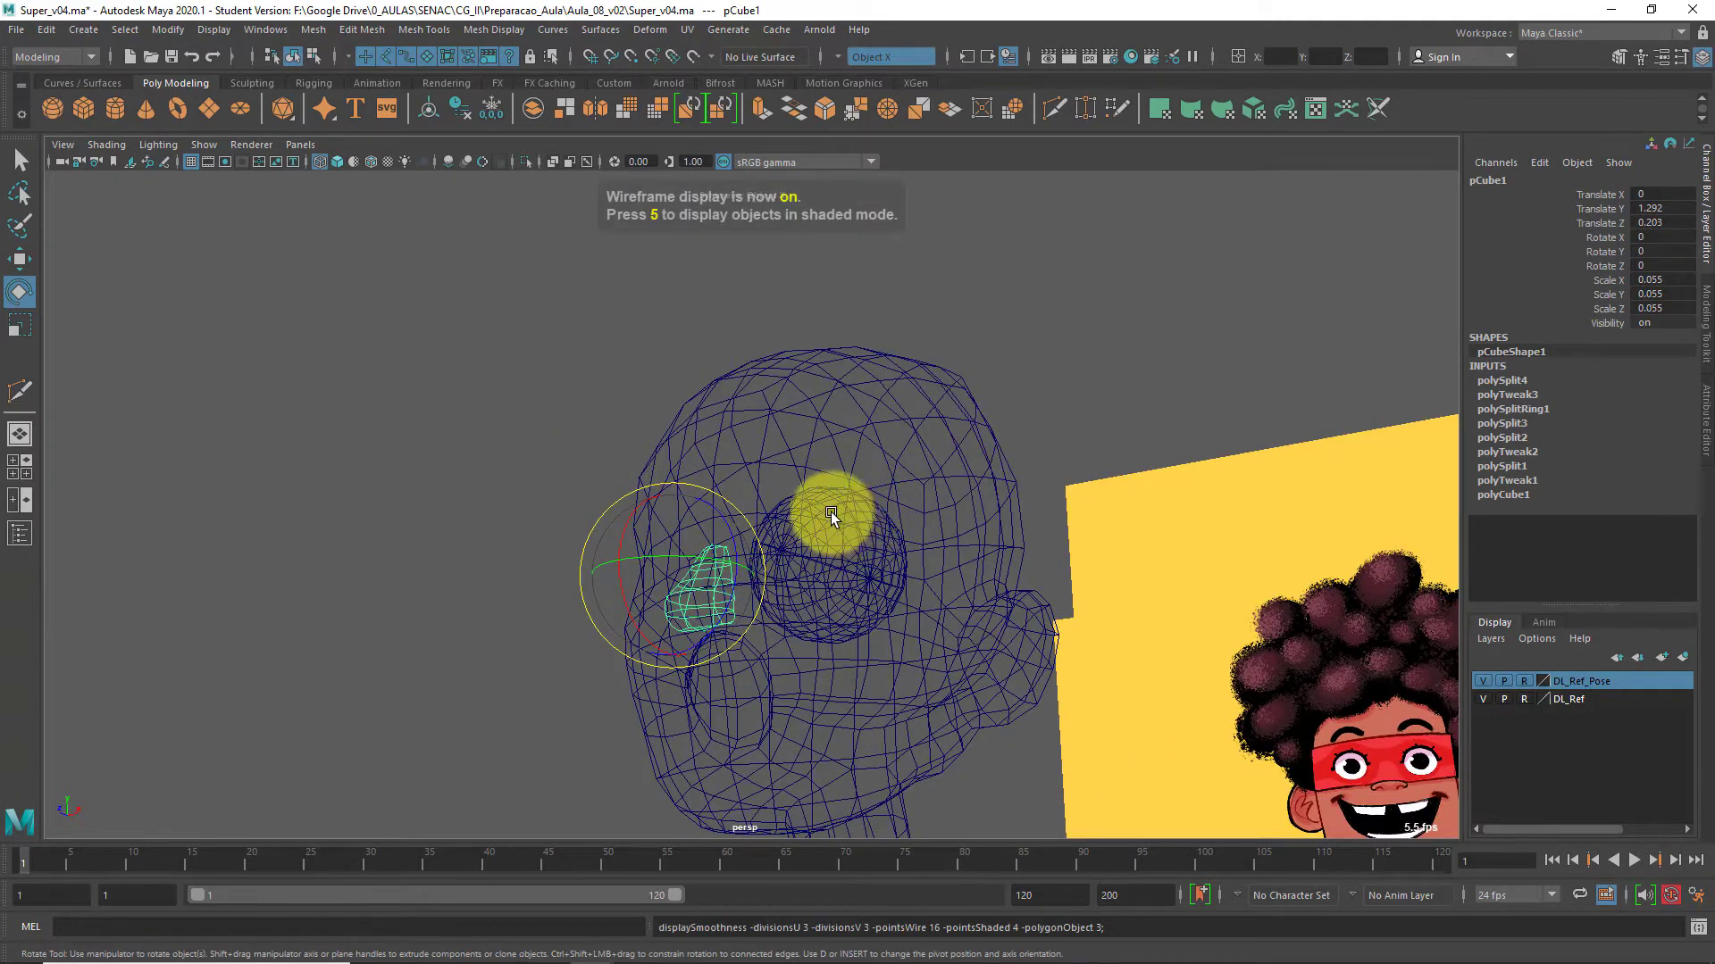
key("5")
left_click_drag(561, 582, 613, 608, "alt")
left_click(526, 748)
mouse_move(789, 638)
left_mouse_down("alt")
mouse_move(708, 649)
mouse_move(747, 661)
left_mouse_up("alt")
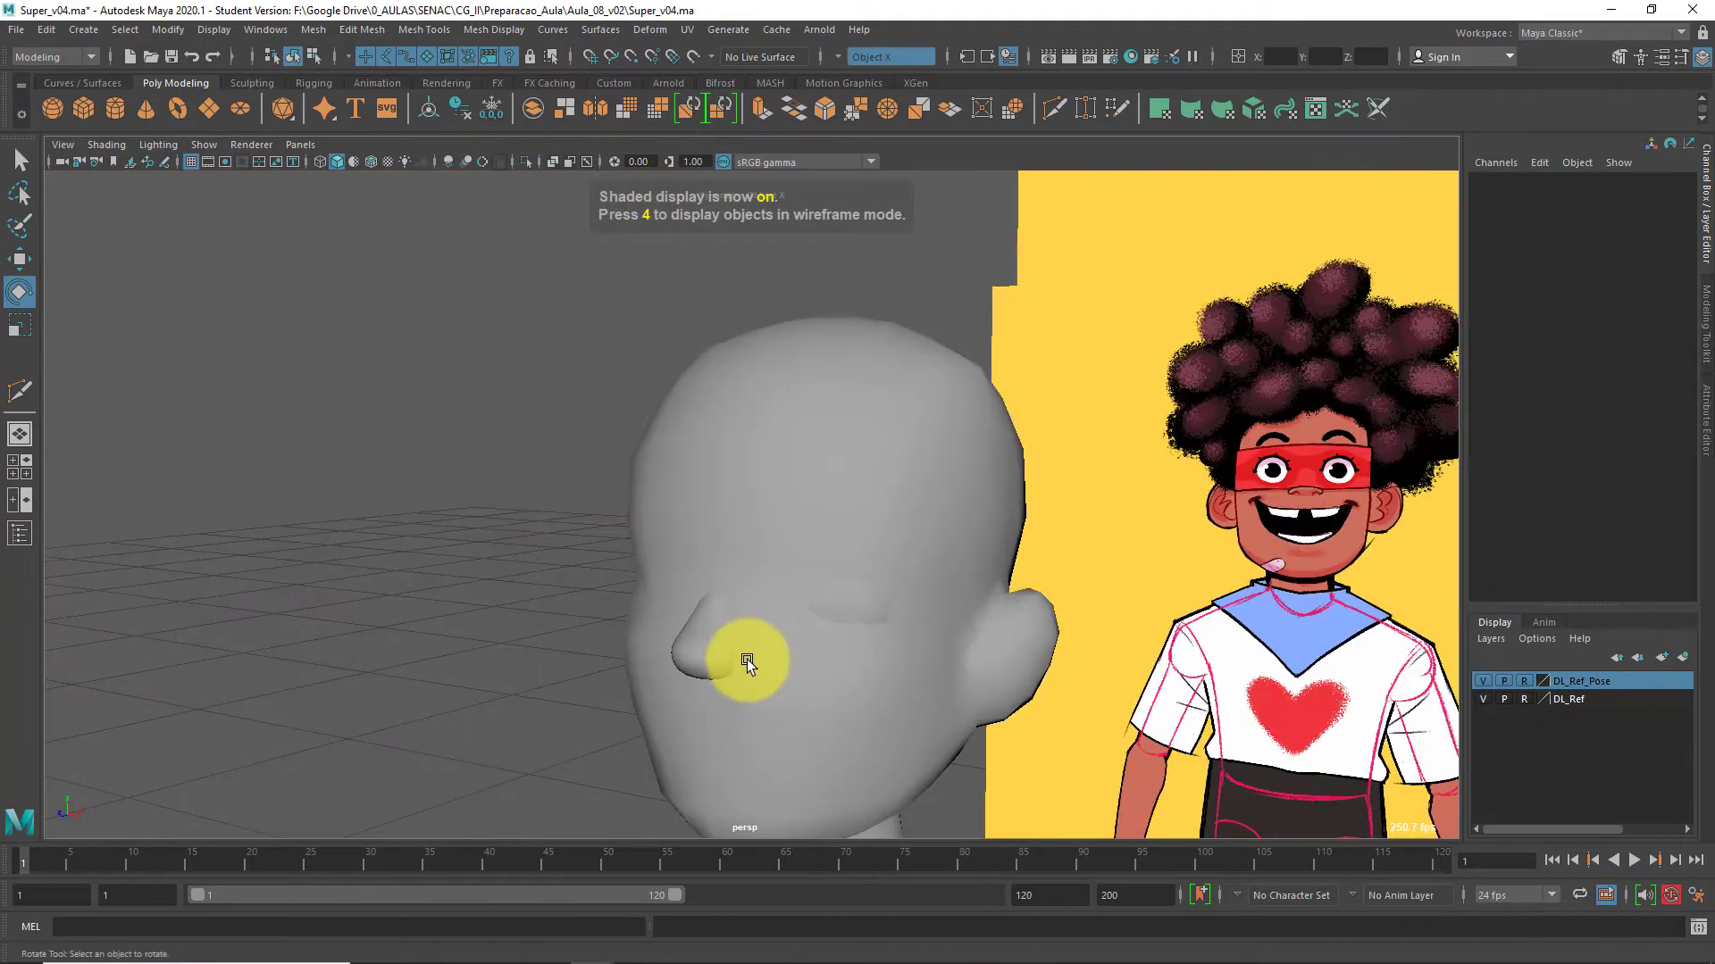
Switch the nose block back to its unsmoothed display and deselect it
left_click(739, 673)
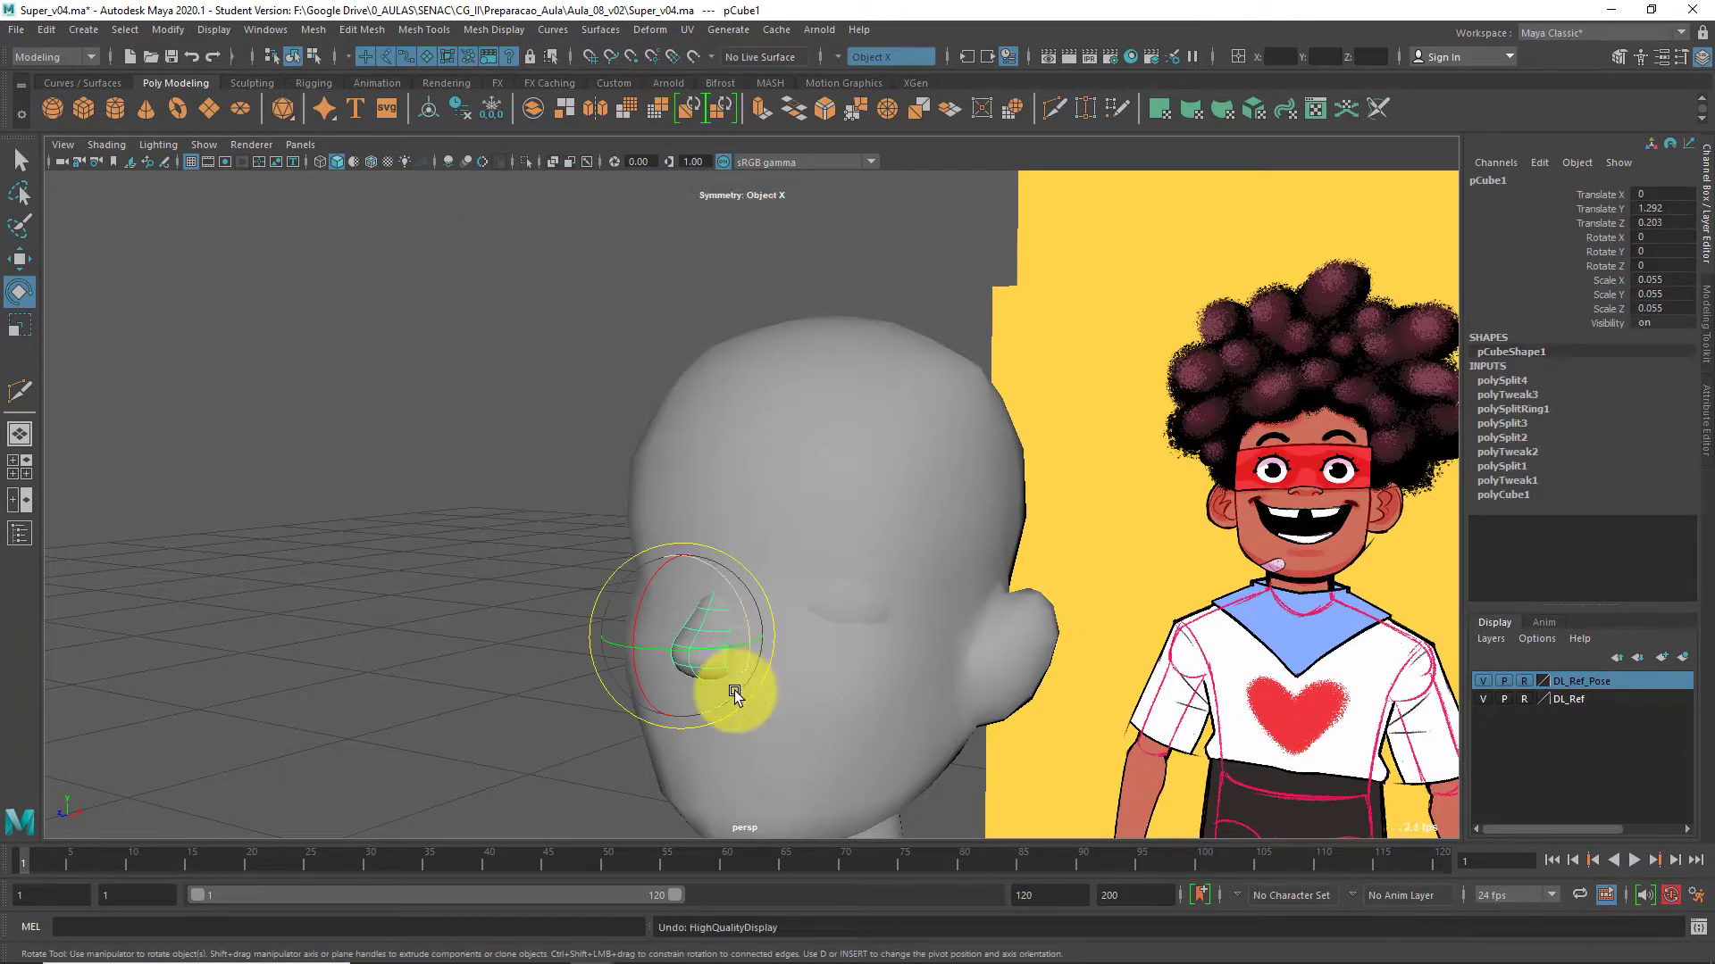
left_click(715, 689)
left_click(688, 661)
key("1")
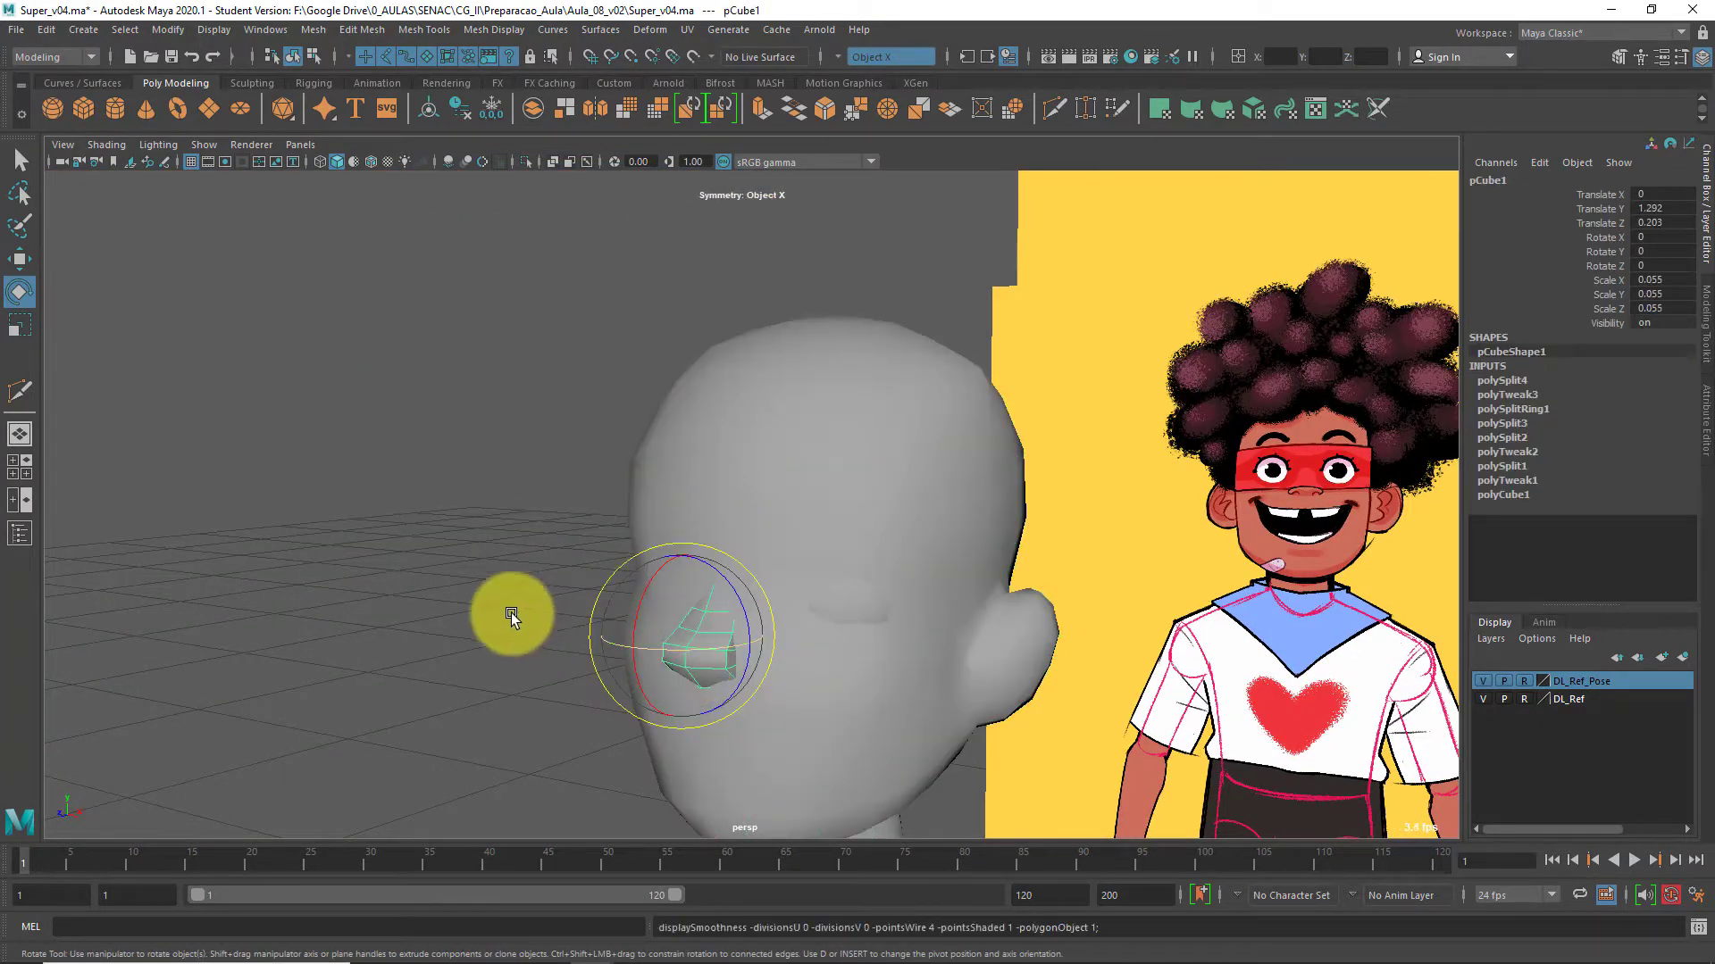
left_click(511, 613)
Select the nose block and the head mesh and merge them with a Boolean union
left_click_drag(714, 686, 747, 566, "alt")
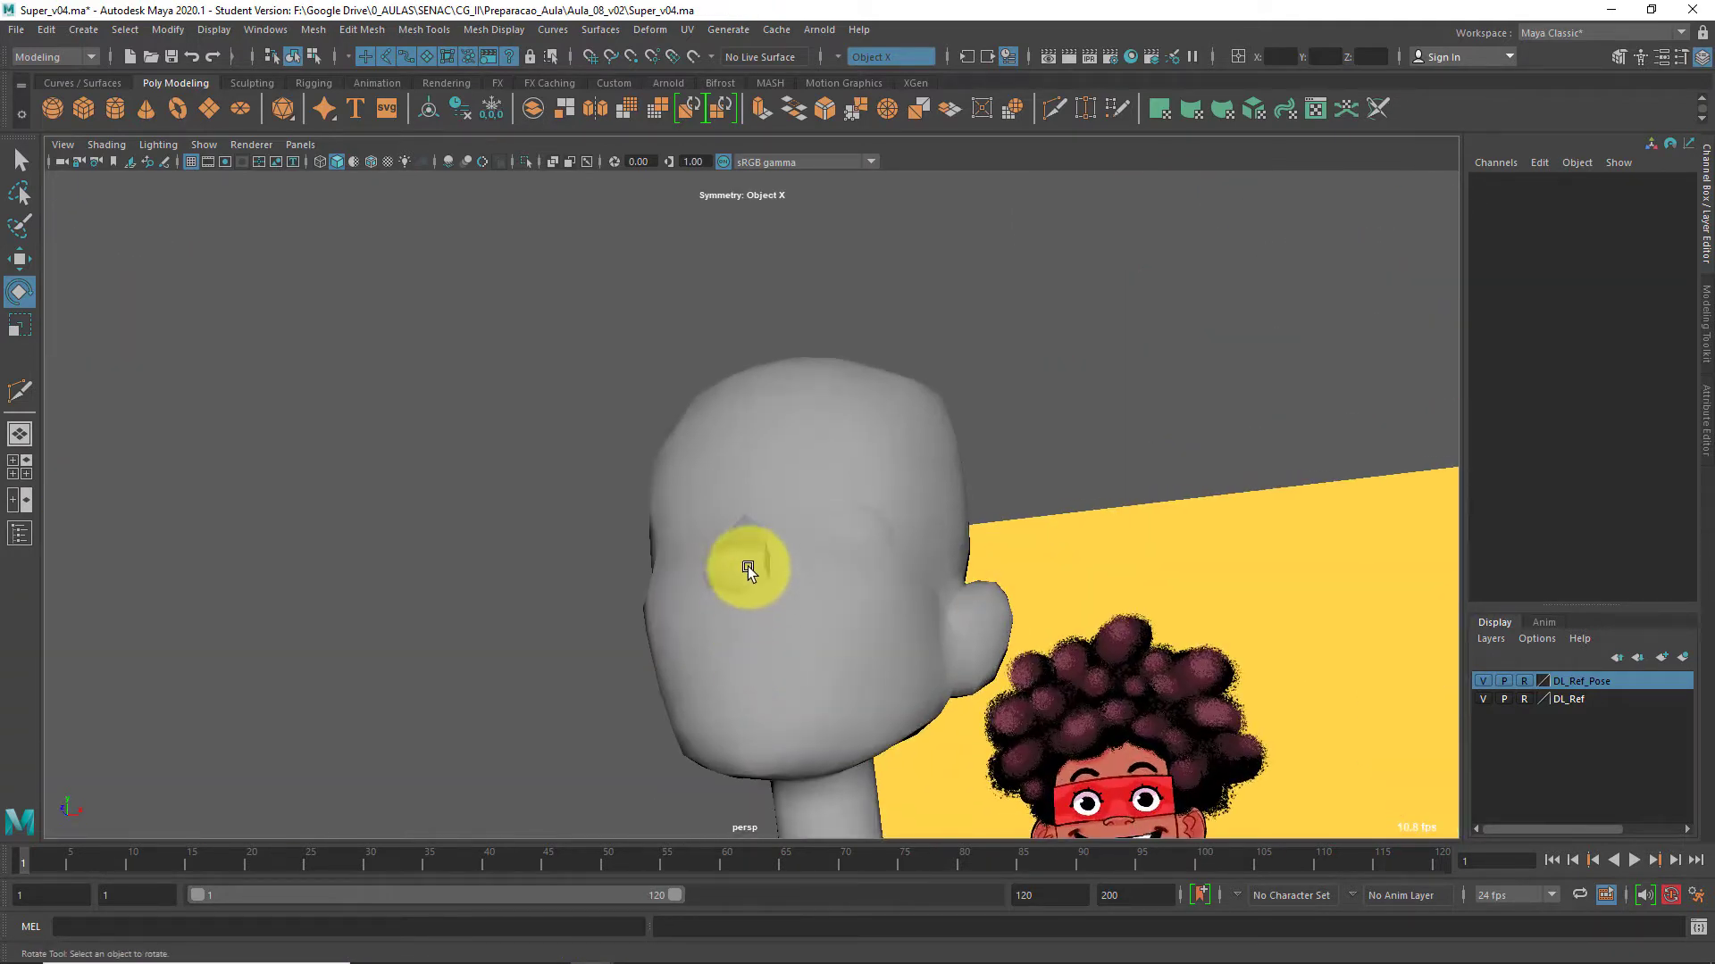
left_click(747, 566)
scroll(742, 596, "up", 5)
scroll(742, 597, "down", 5)
left_click(867, 648, "shift")
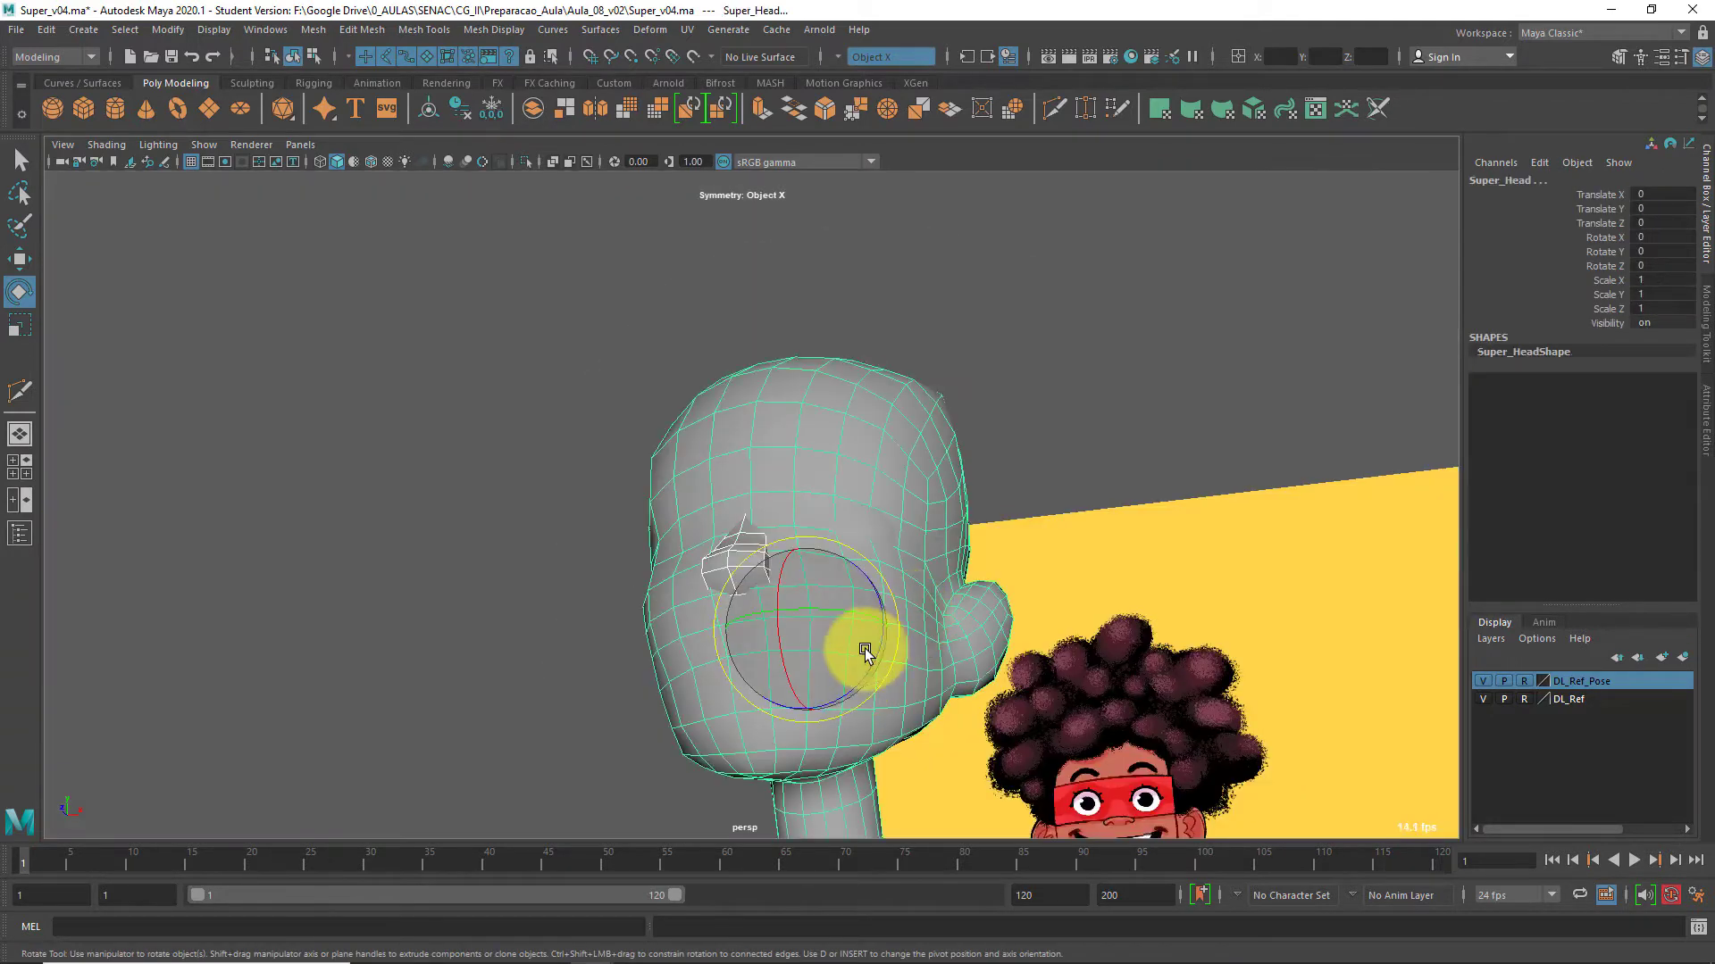
left_click_drag(864, 652, 839, 616, "alt")
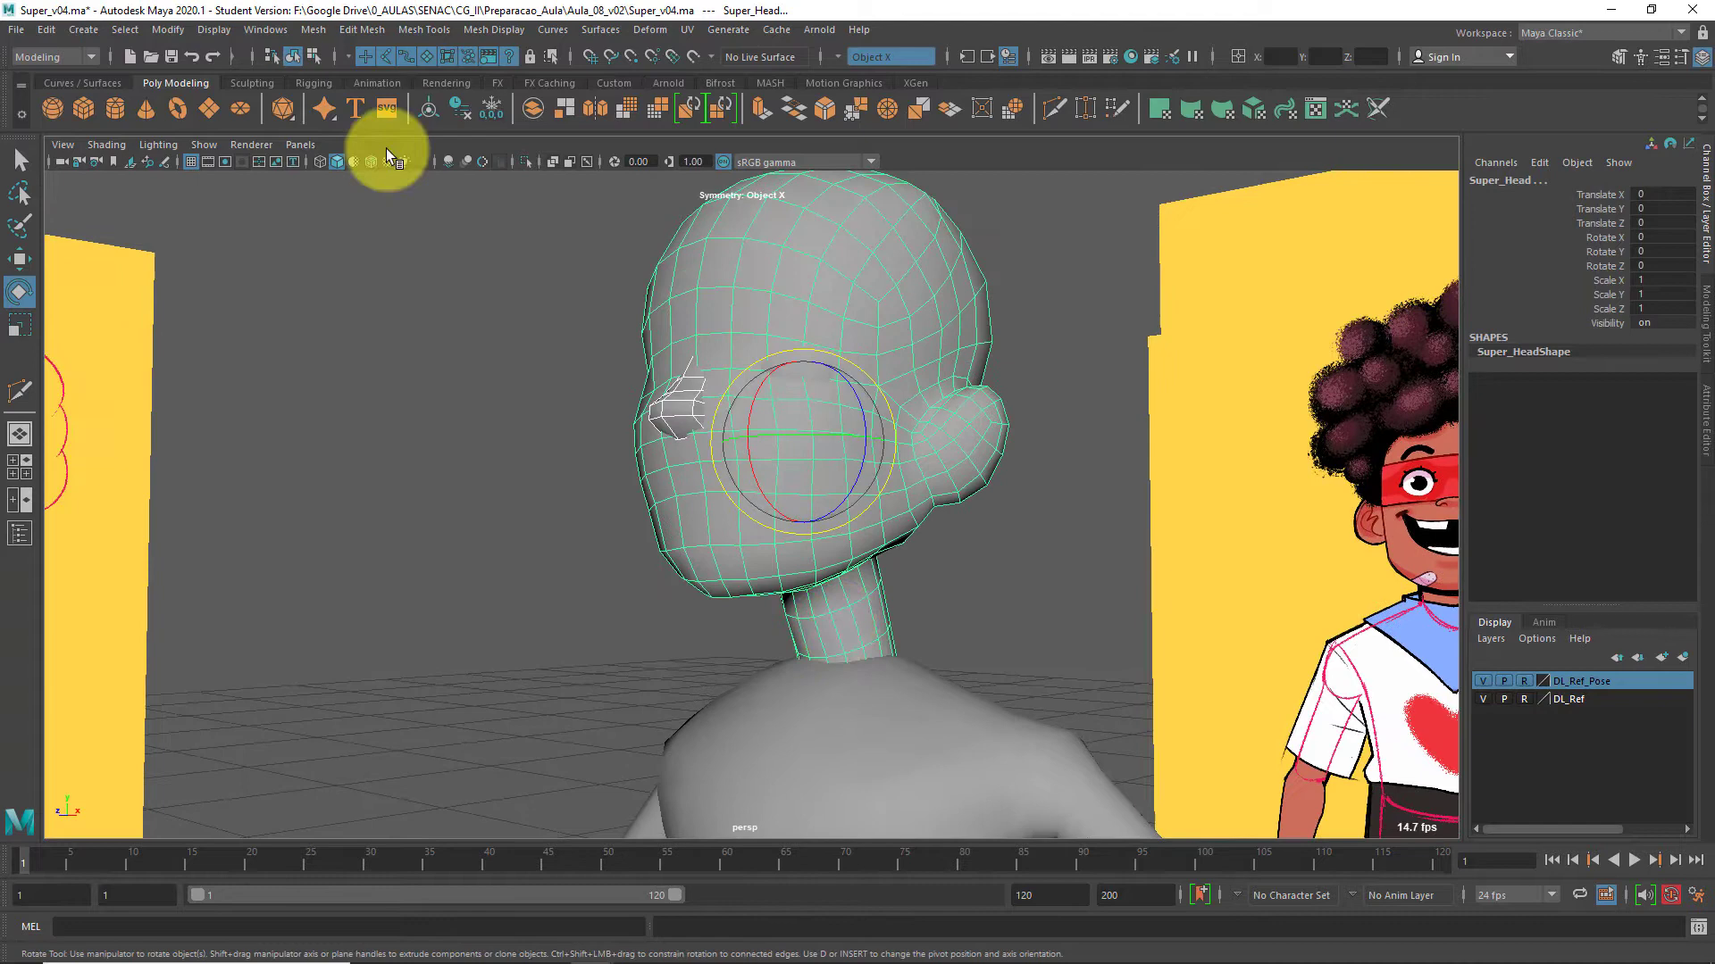
left_click(308, 34)
mouse_move(332, 51)
left_click(535, 66)
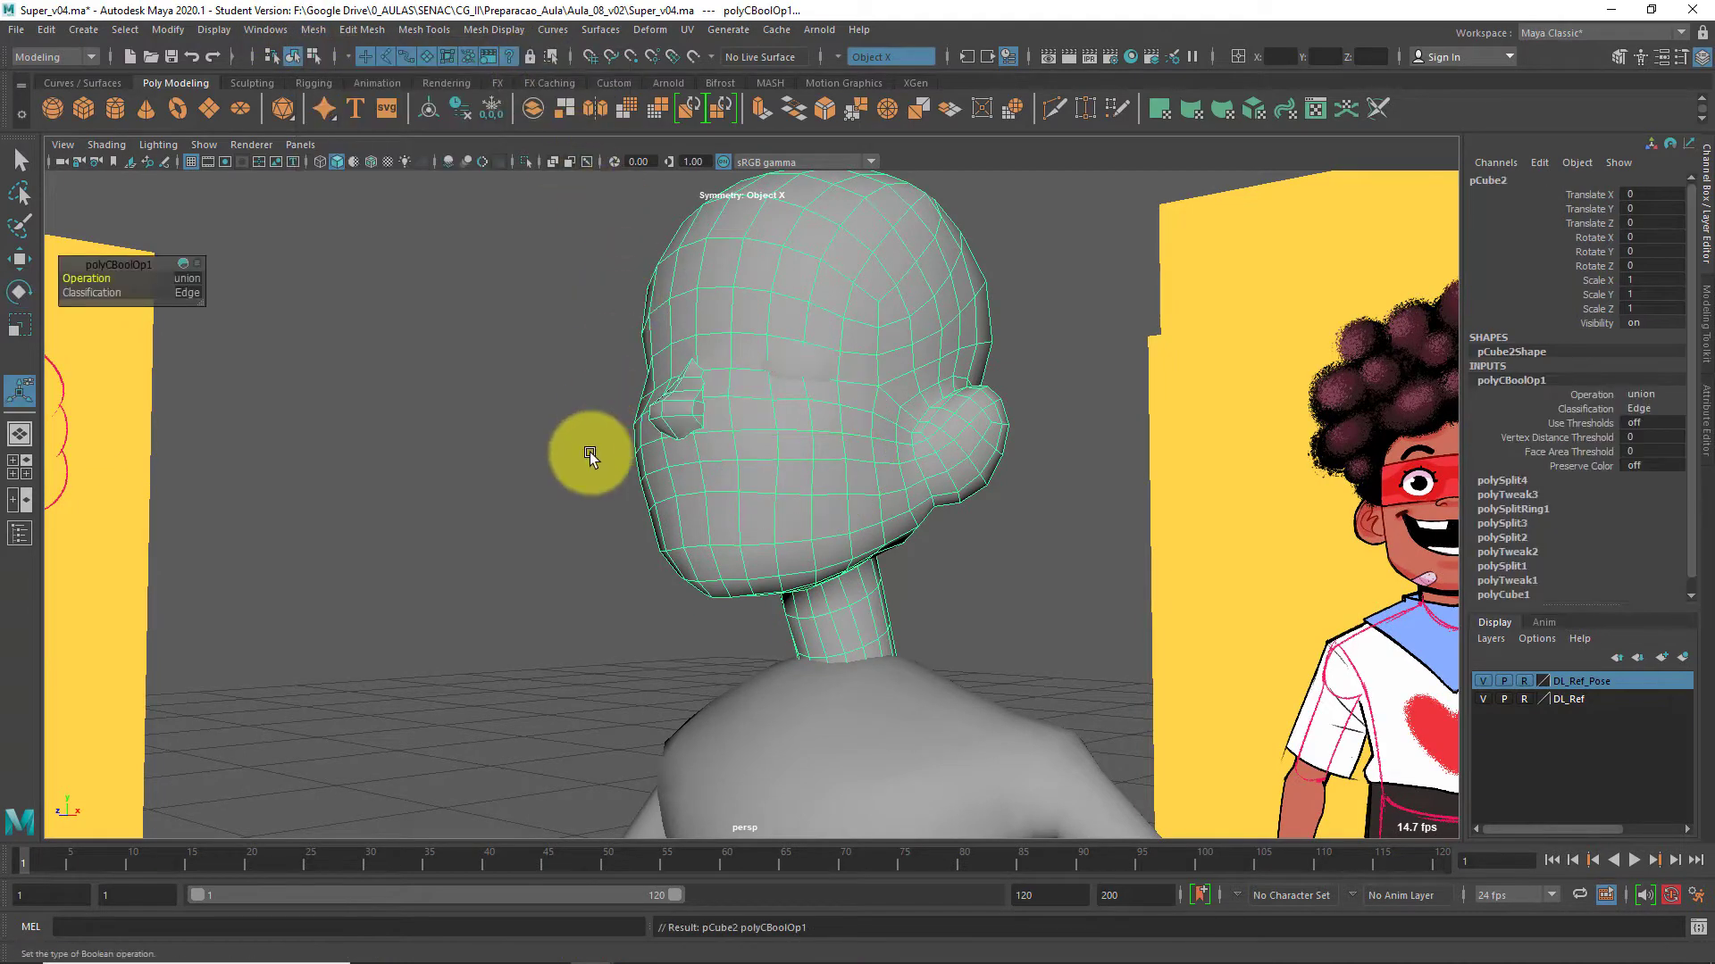
Retopologize the merged head and nose mesh with the Retopologize command
left_click_drag(589, 452, 711, 539, "alt")
scroll(712, 540, "up", 3)
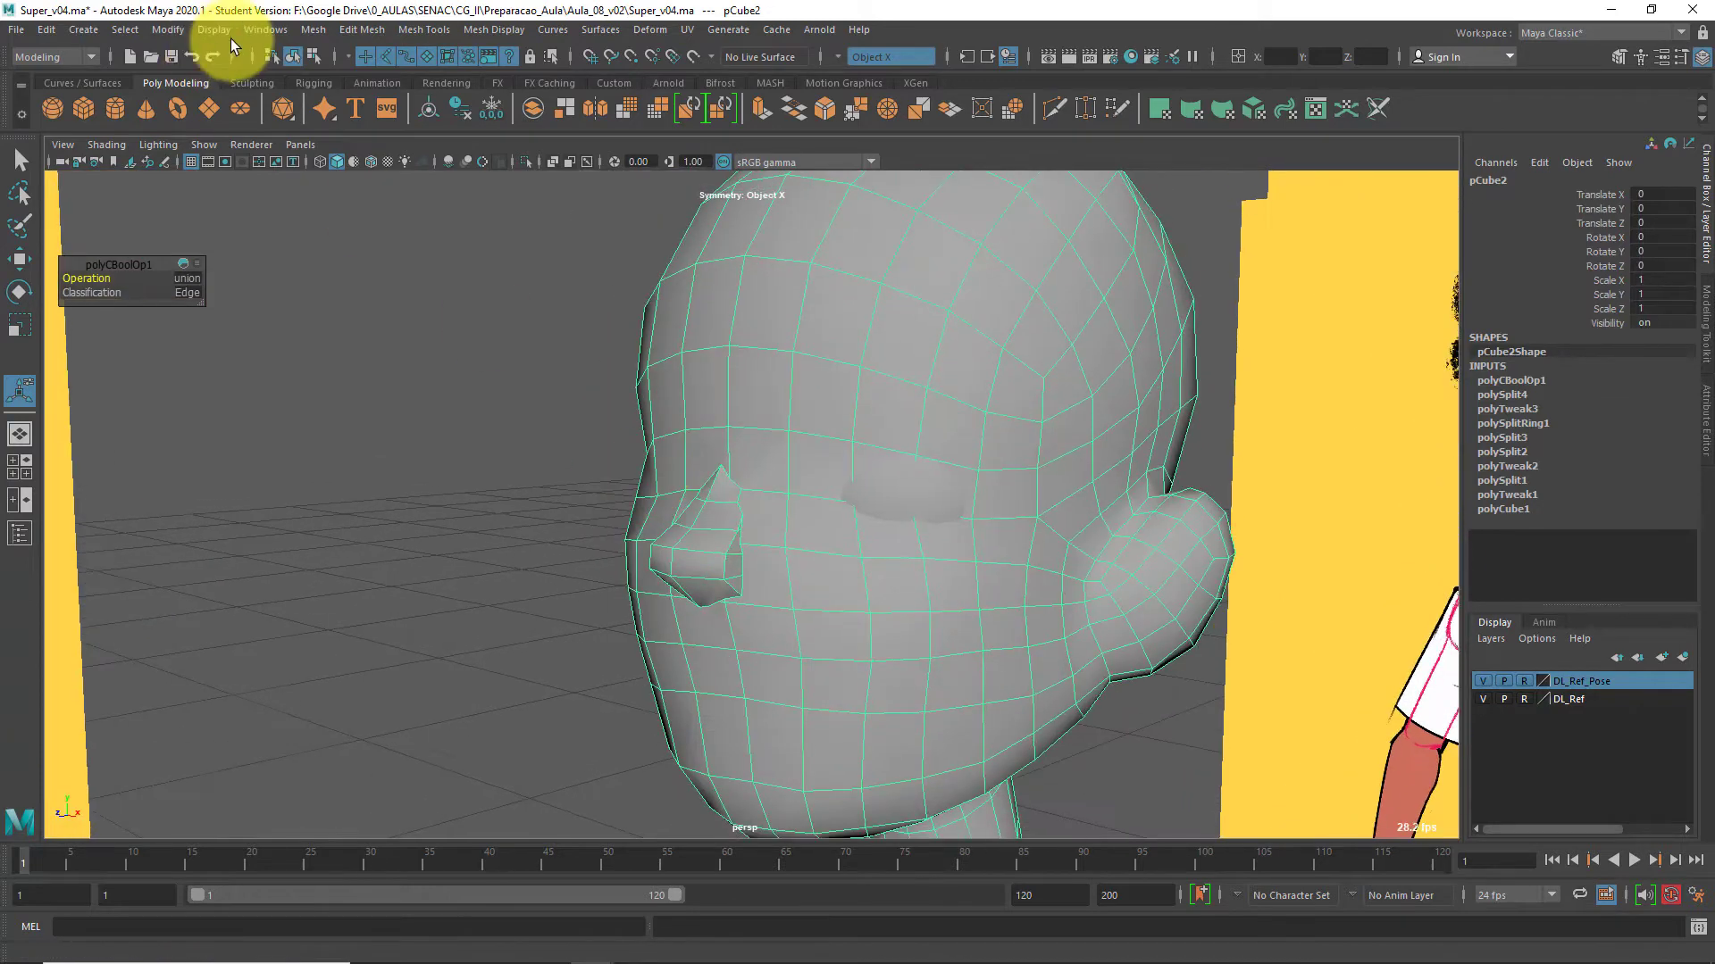
left_click(215, 30)
mouse_move(310, 31)
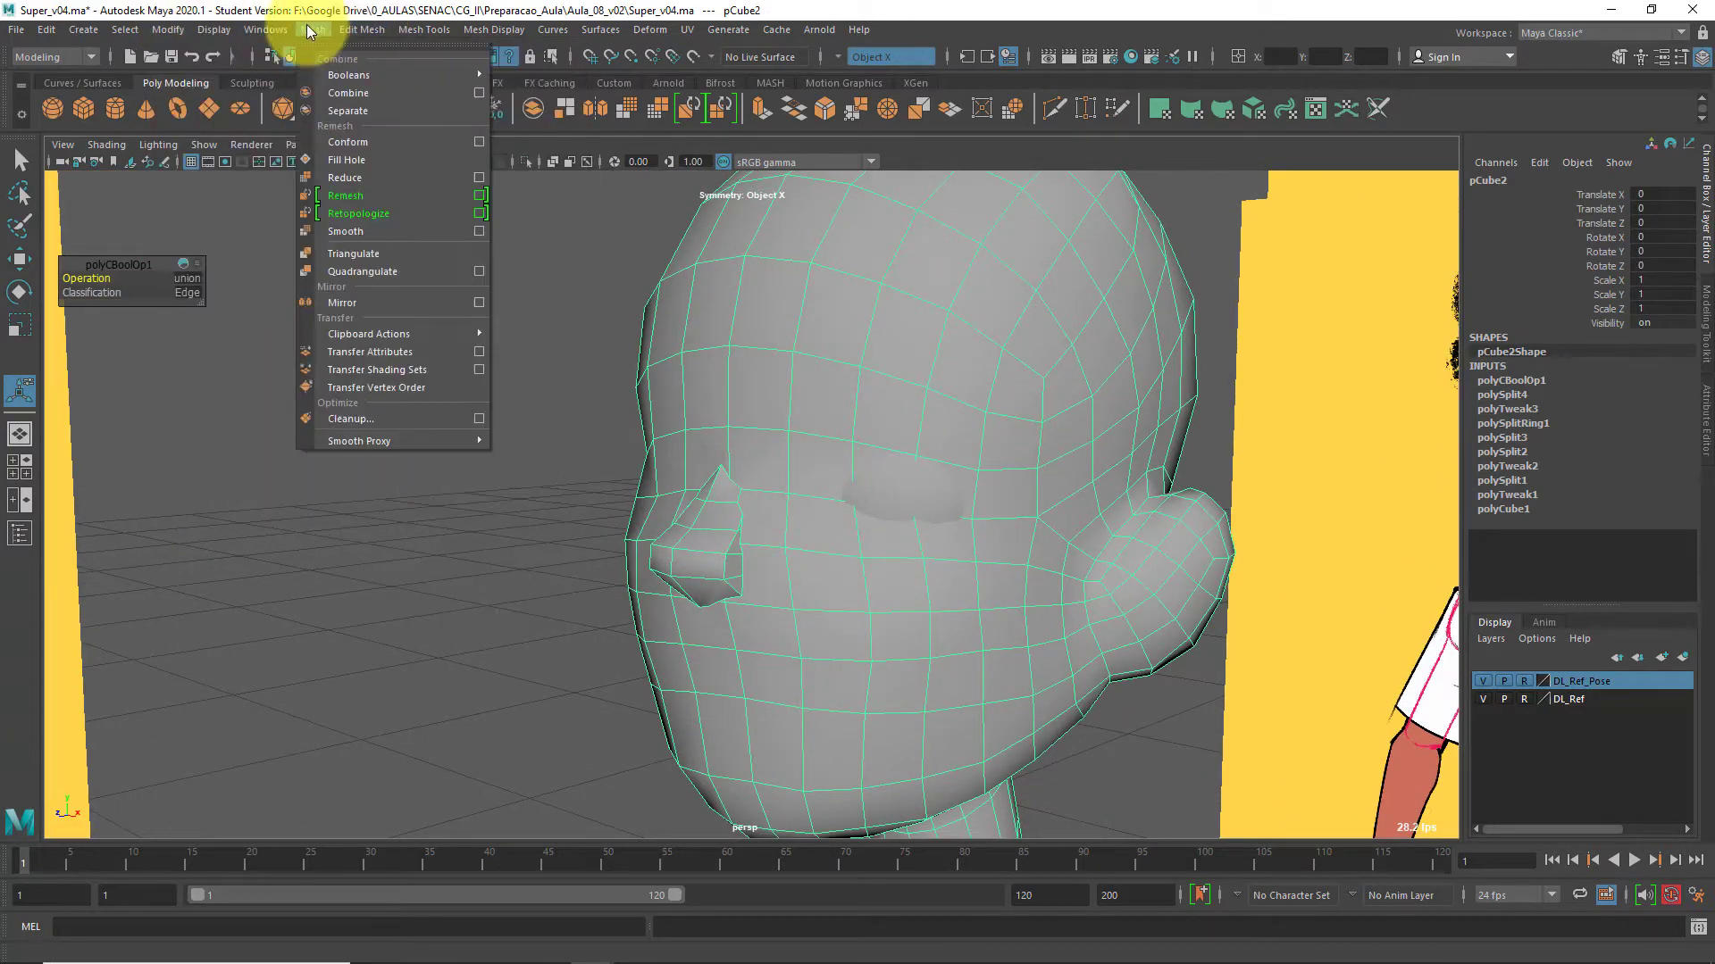
left_click(439, 214)
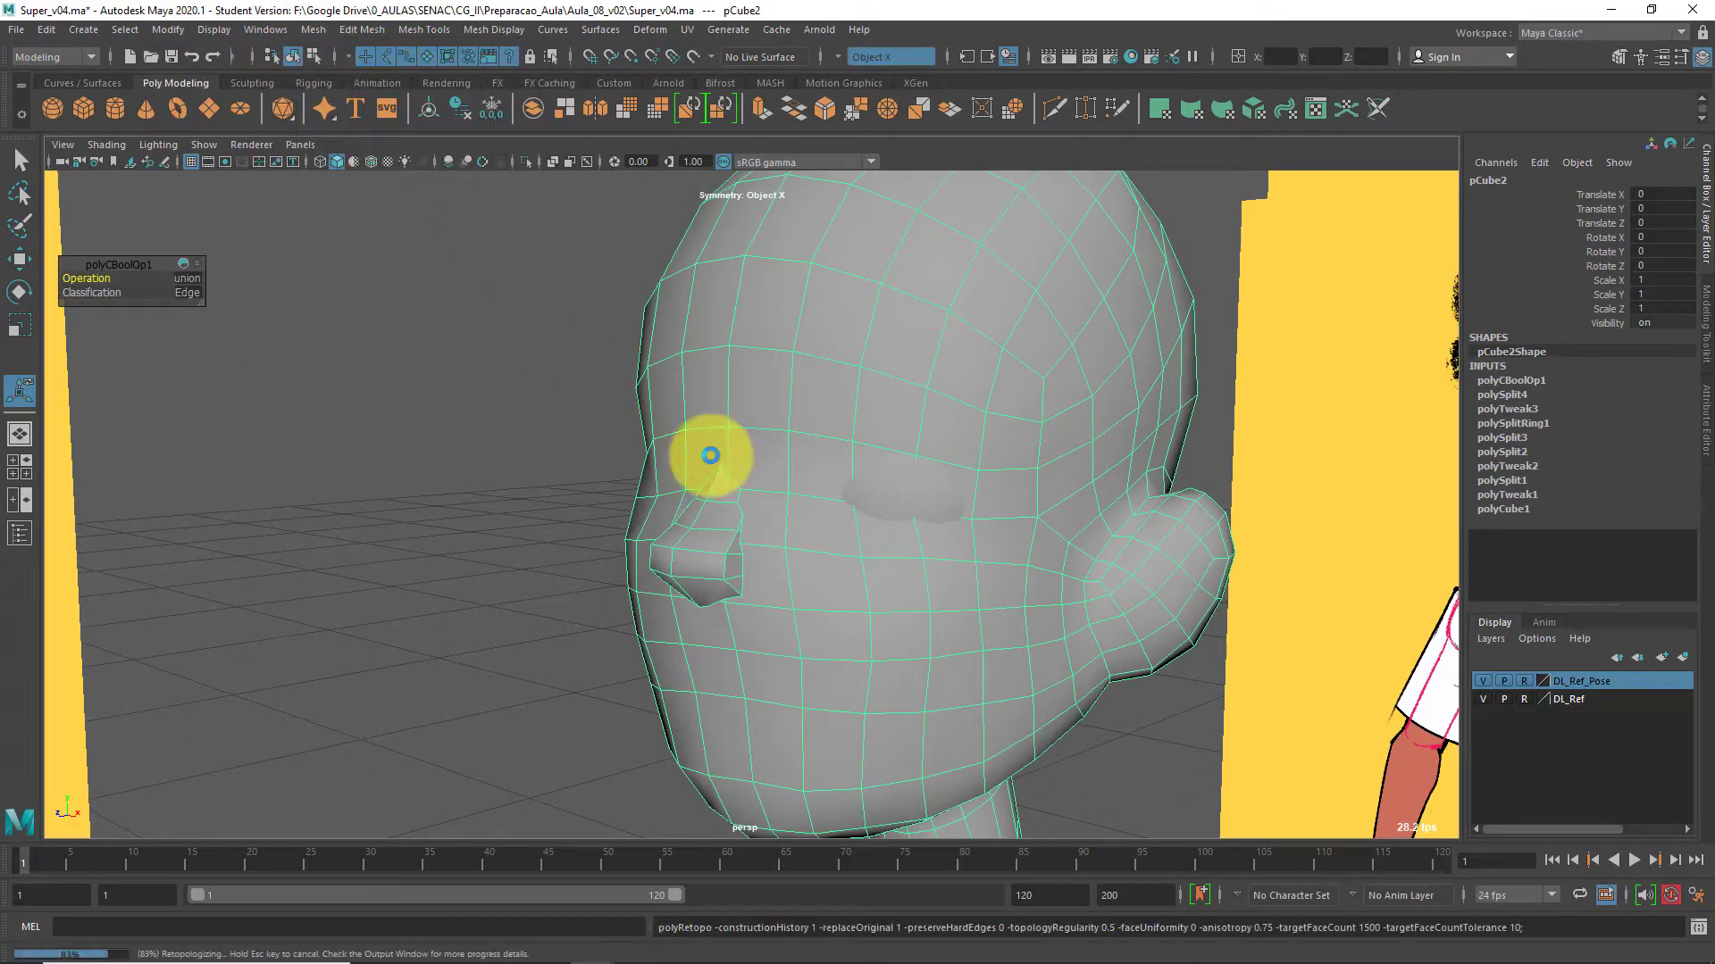
Examine the retopologized head's edge flow around the nose and jaw, and open the polyRetopo1 settings
left_click_drag(710, 454, 591, 597, "alt")
left_click(671, 625)
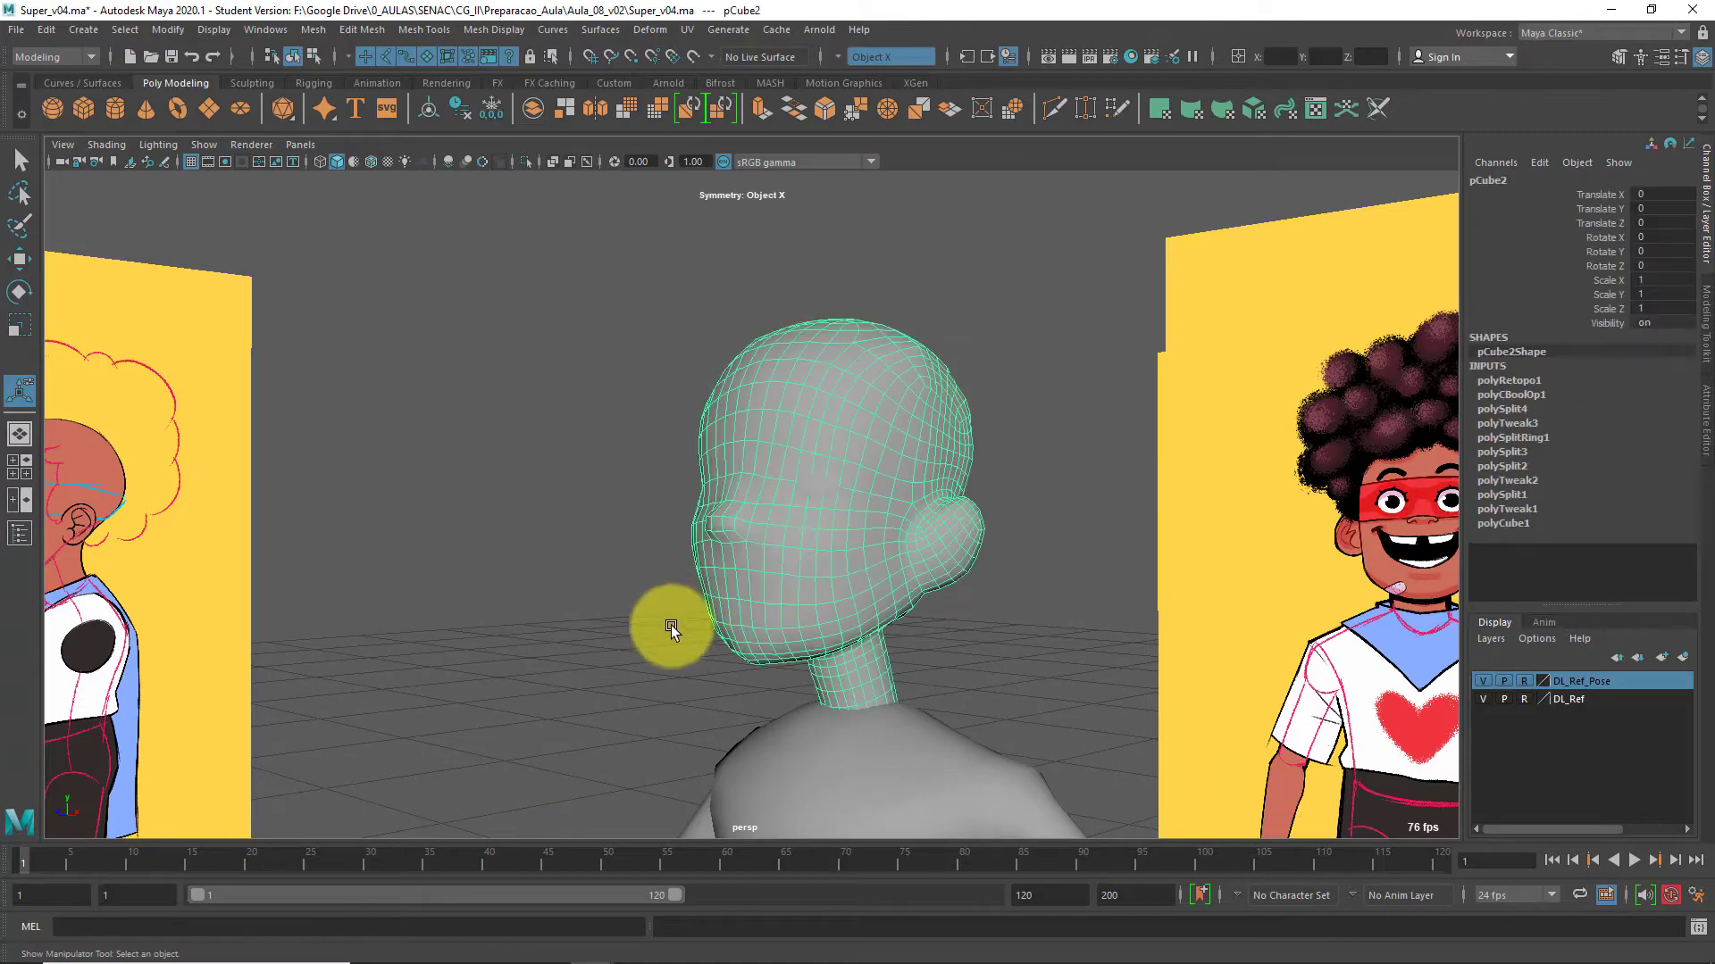
left_click(631, 661)
left_click_drag(632, 661, 681, 658, "alt")
left_click(713, 609)
left_click(634, 638)
left_click(750, 635)
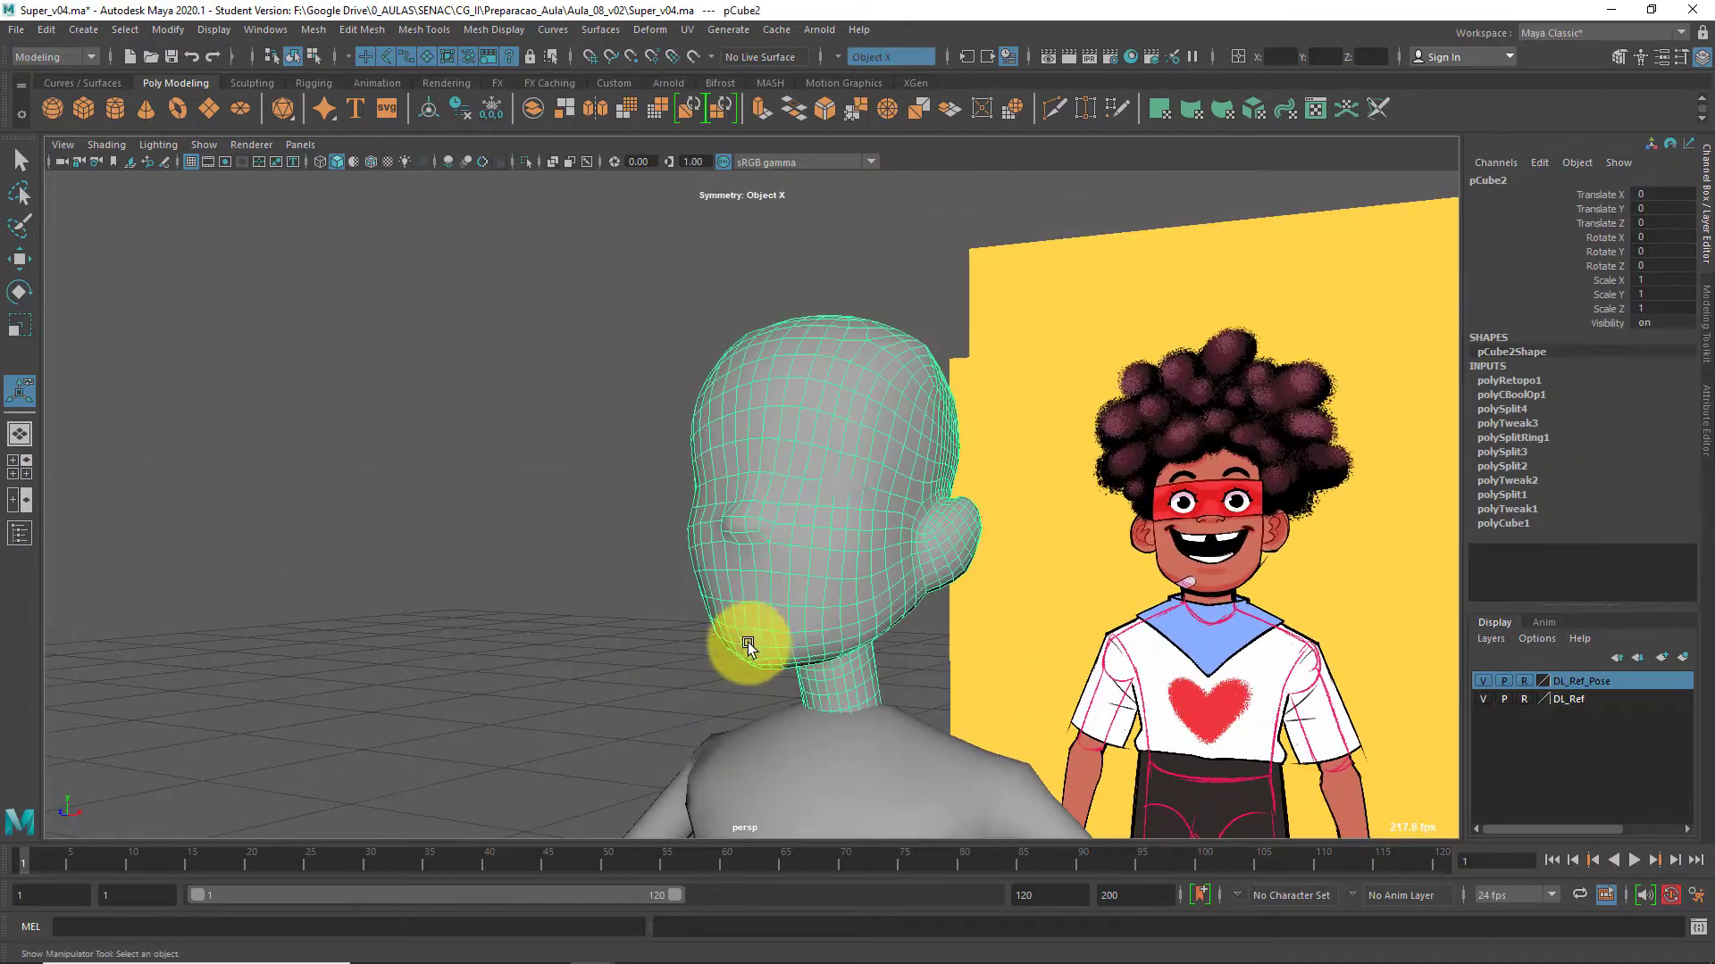
right_click_drag(750, 635, 777, 654, "alt")
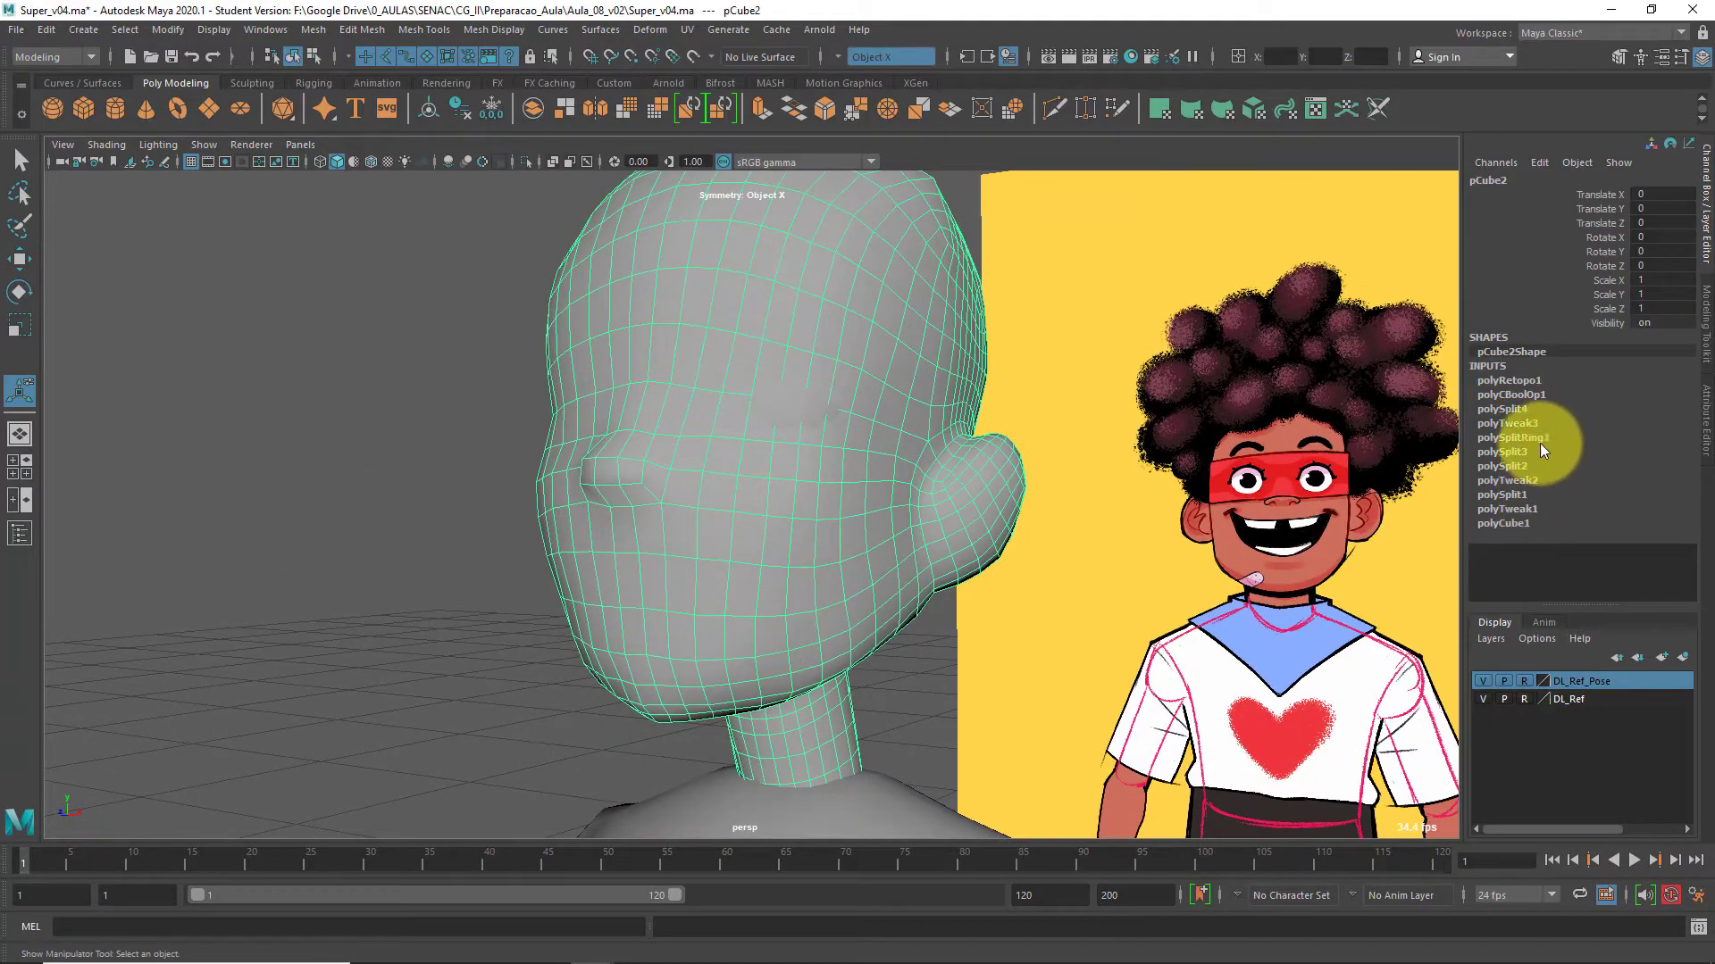
left_click(1556, 379)
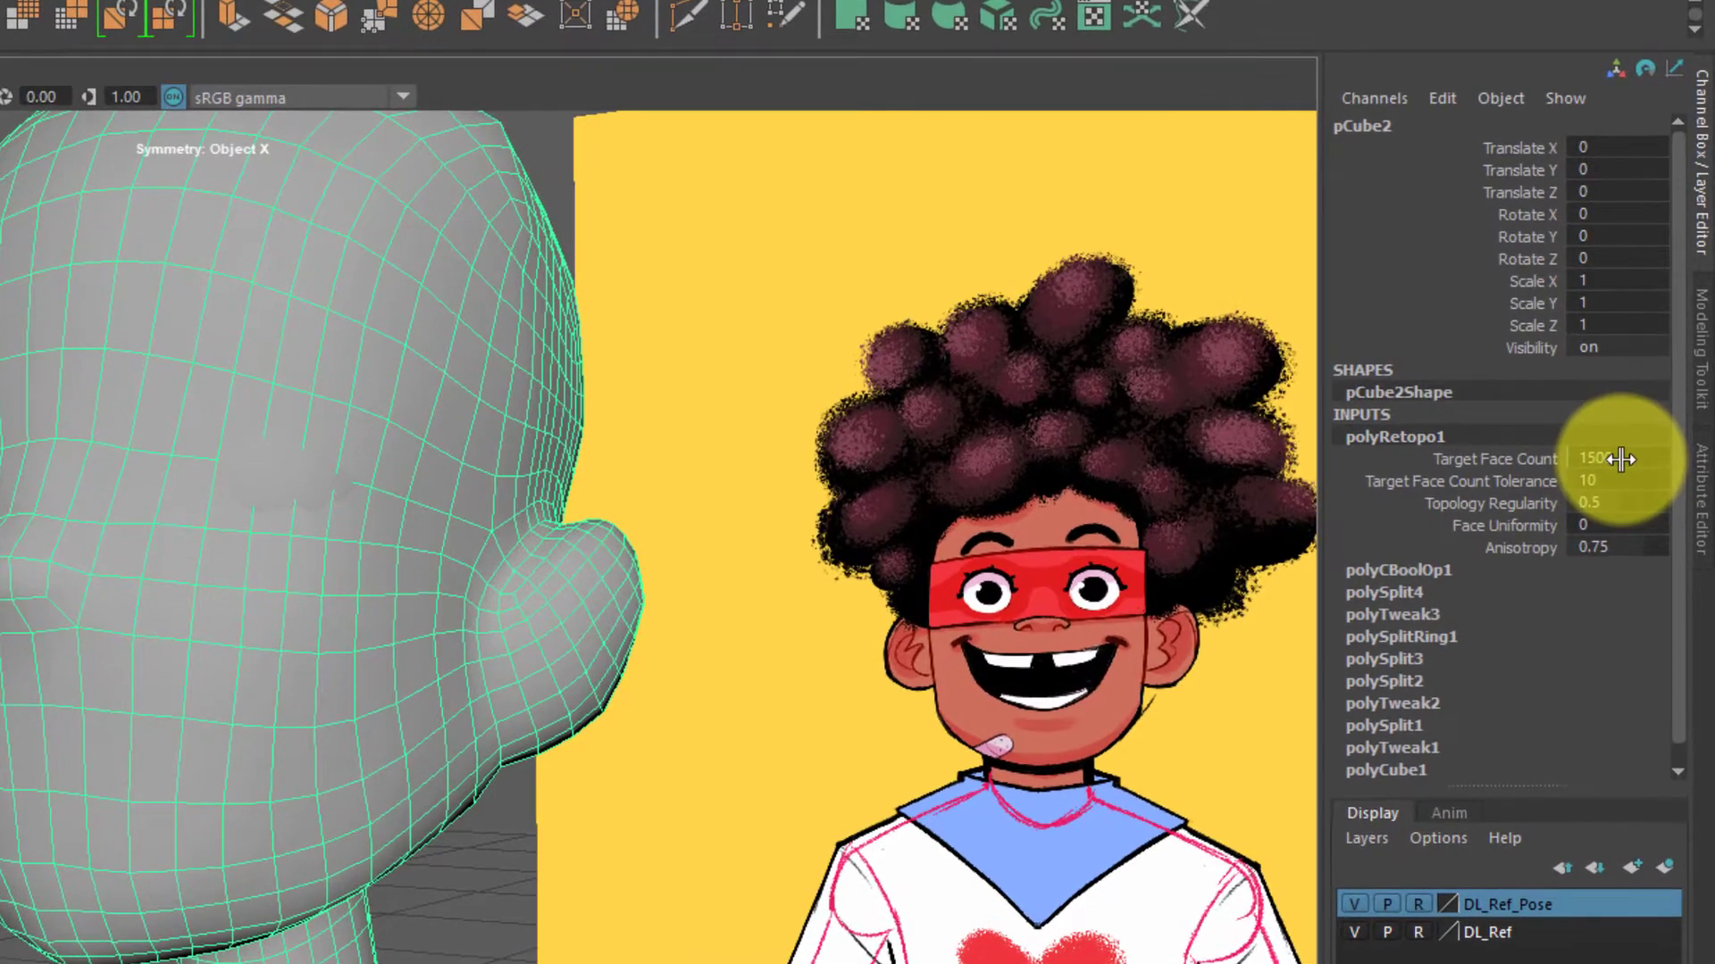
Try a Target Face Count of 1000 for the retopology, inspect the head, and undo the change
double_click(1620, 459)
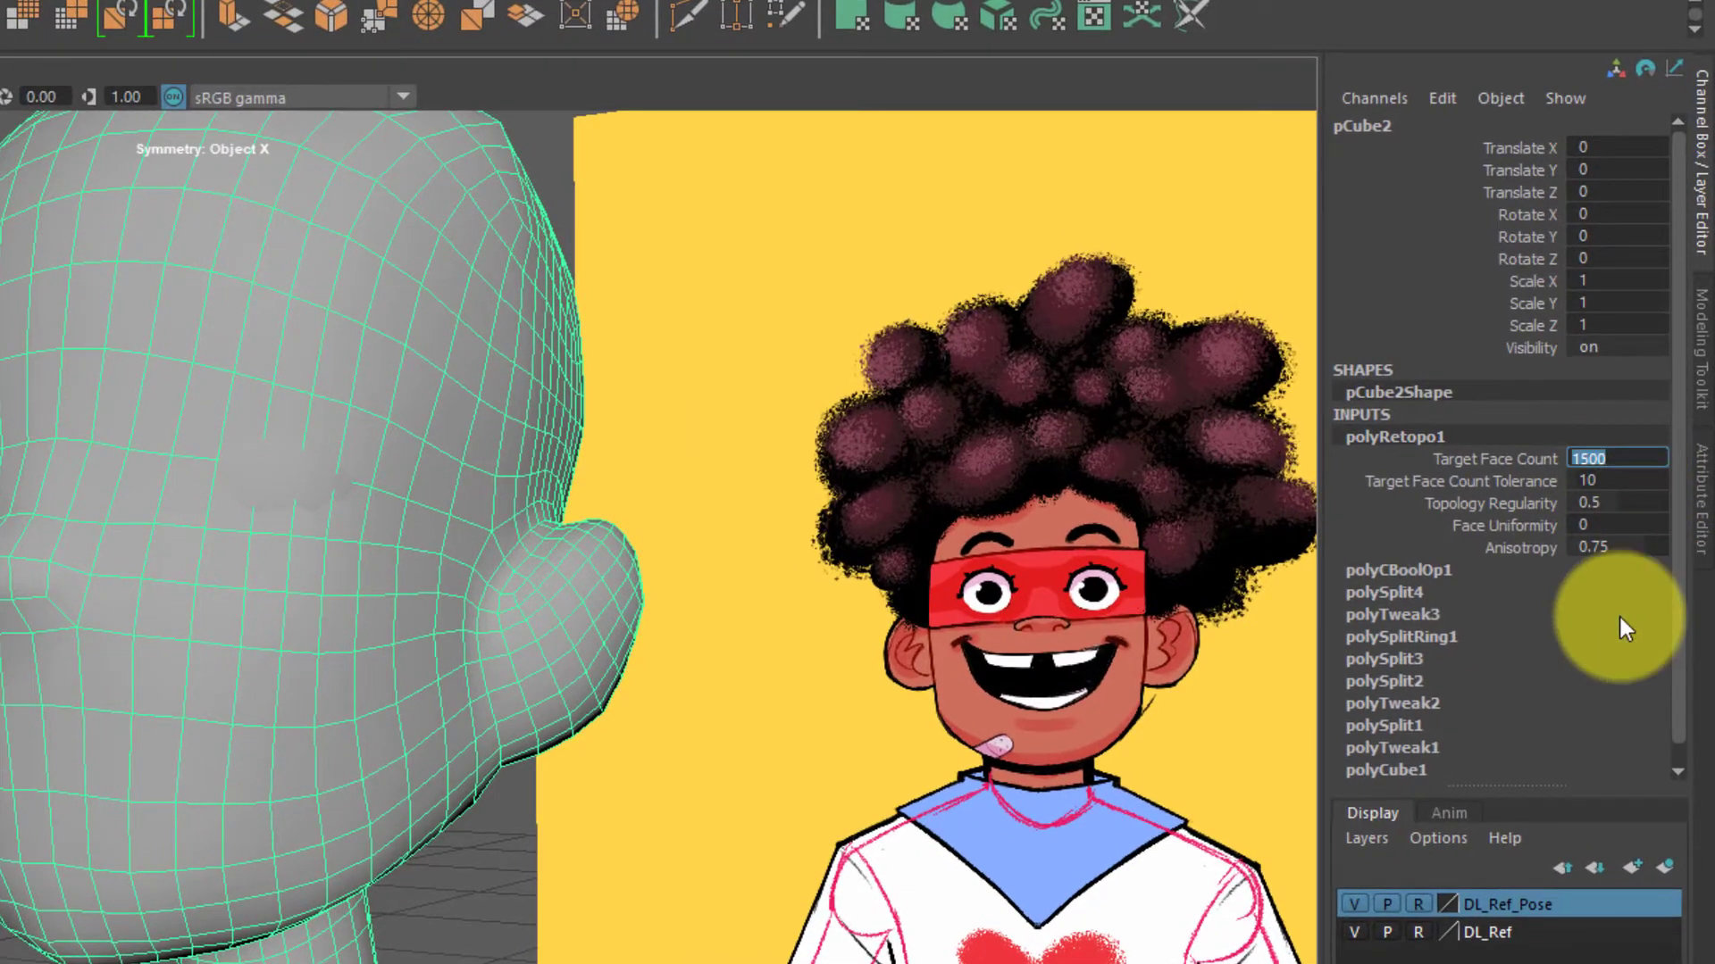
type("1000")
key("Return")
left_click_drag(613, 957, 509, 854, "alt")
key("ctrl+z")
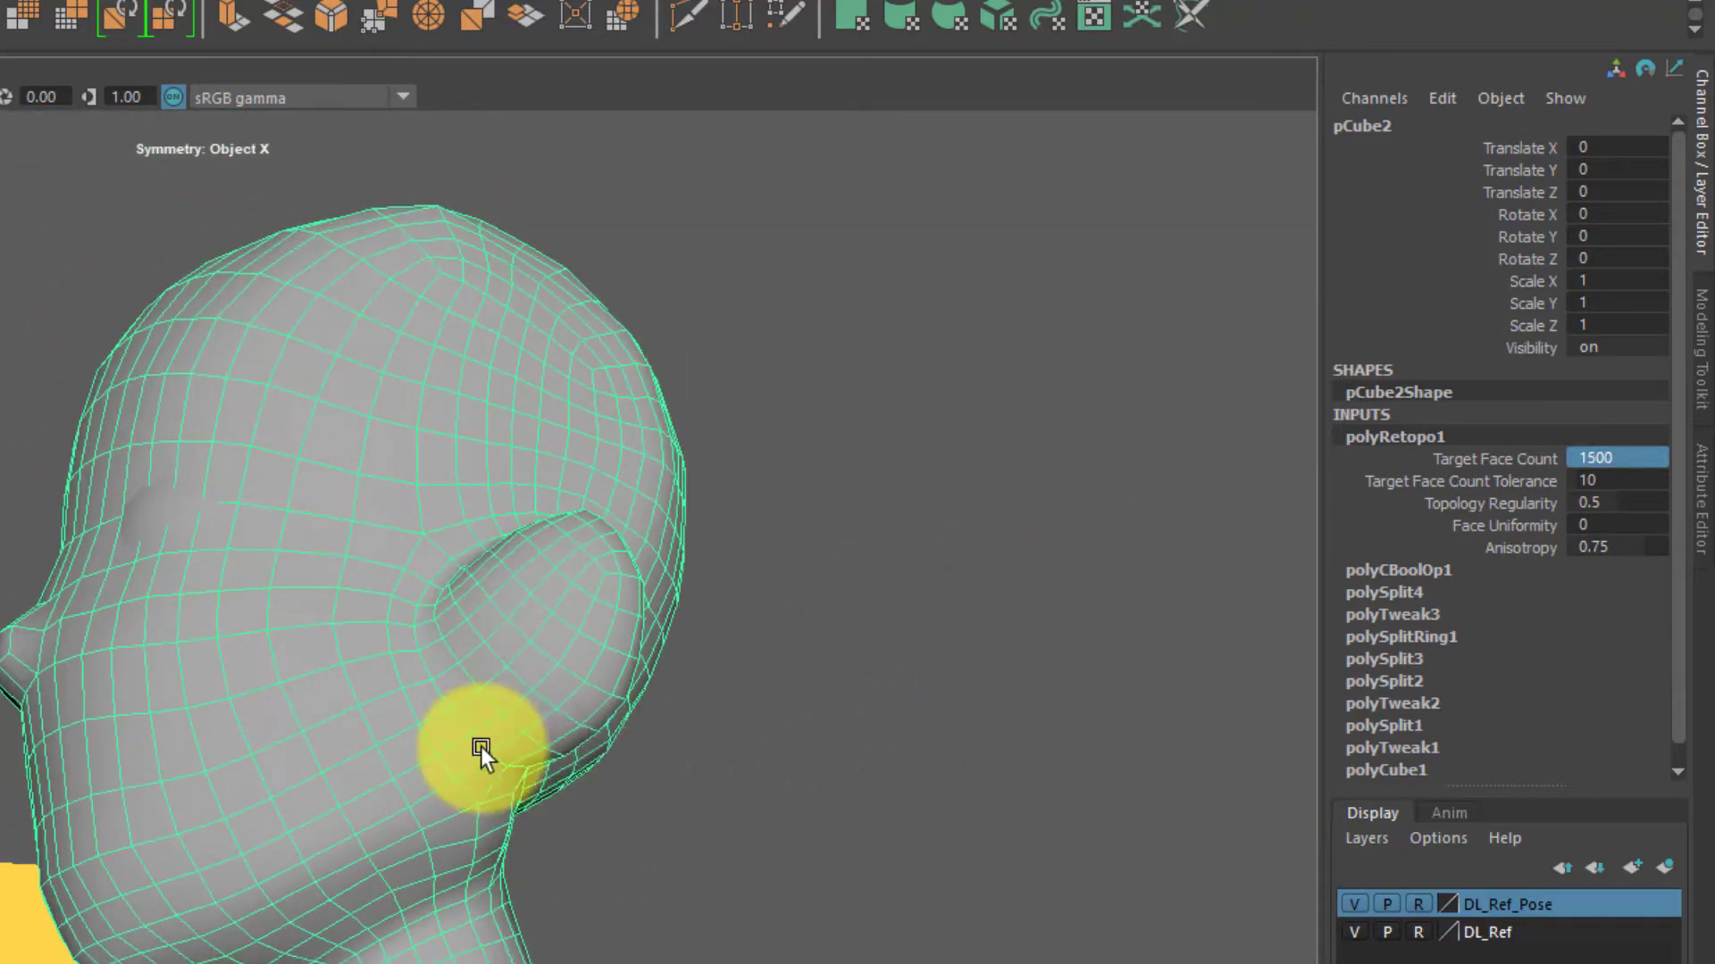
Try a Face Uniformity of 1 for the retopology and inspect the edge flow on the head
left_click_drag(483, 750, 1116, 697, "alt")
left_click(1652, 526)
double_click(1650, 527)
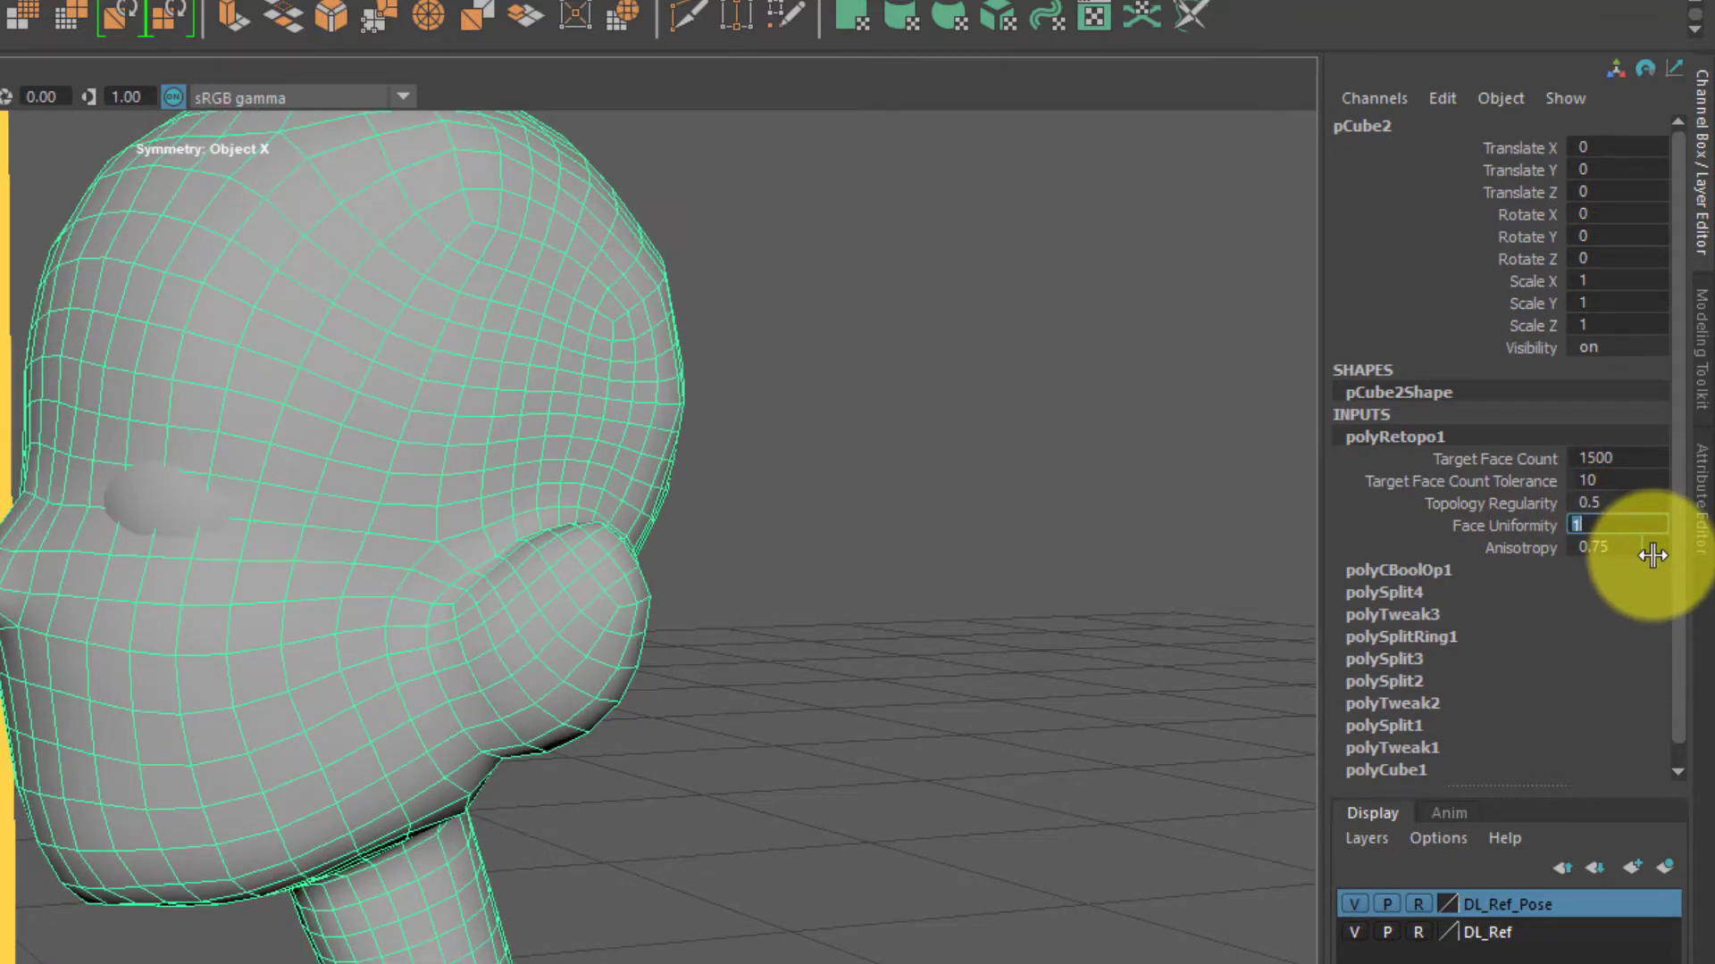
left_click_drag(1041, 394, 496, 423, "alt")
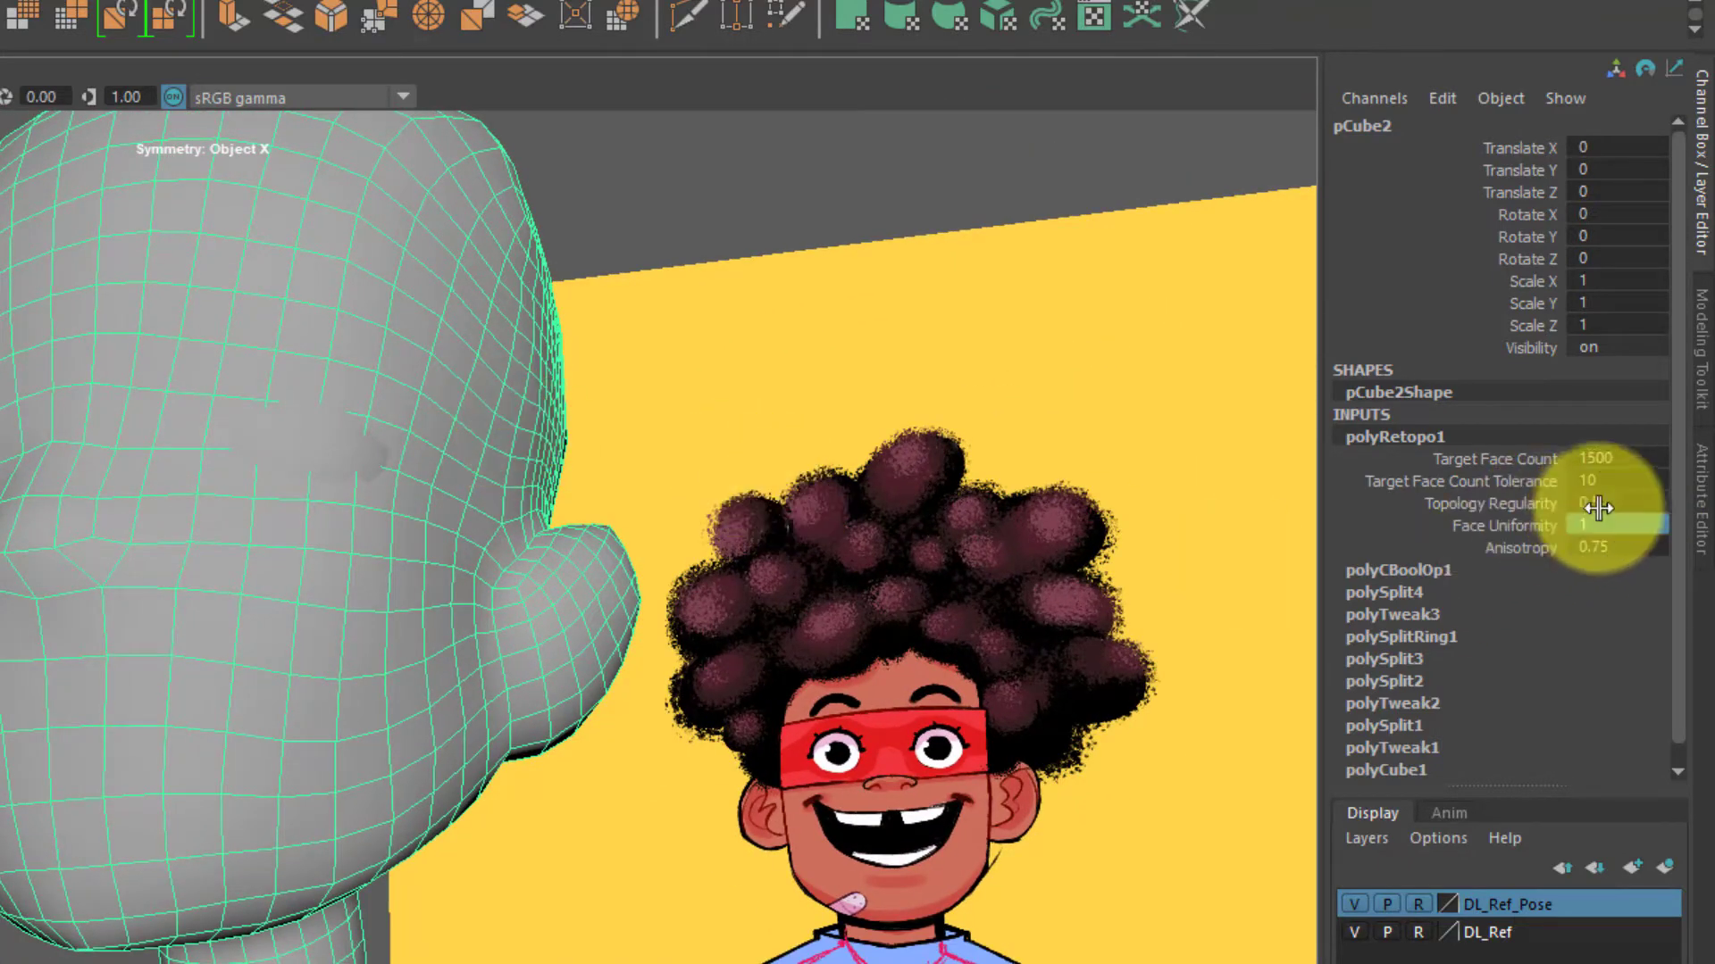
Set polyRetopo1's Face Uniformity to 0.1 and its Anisotropy to 0.1
double_click(1652, 527)
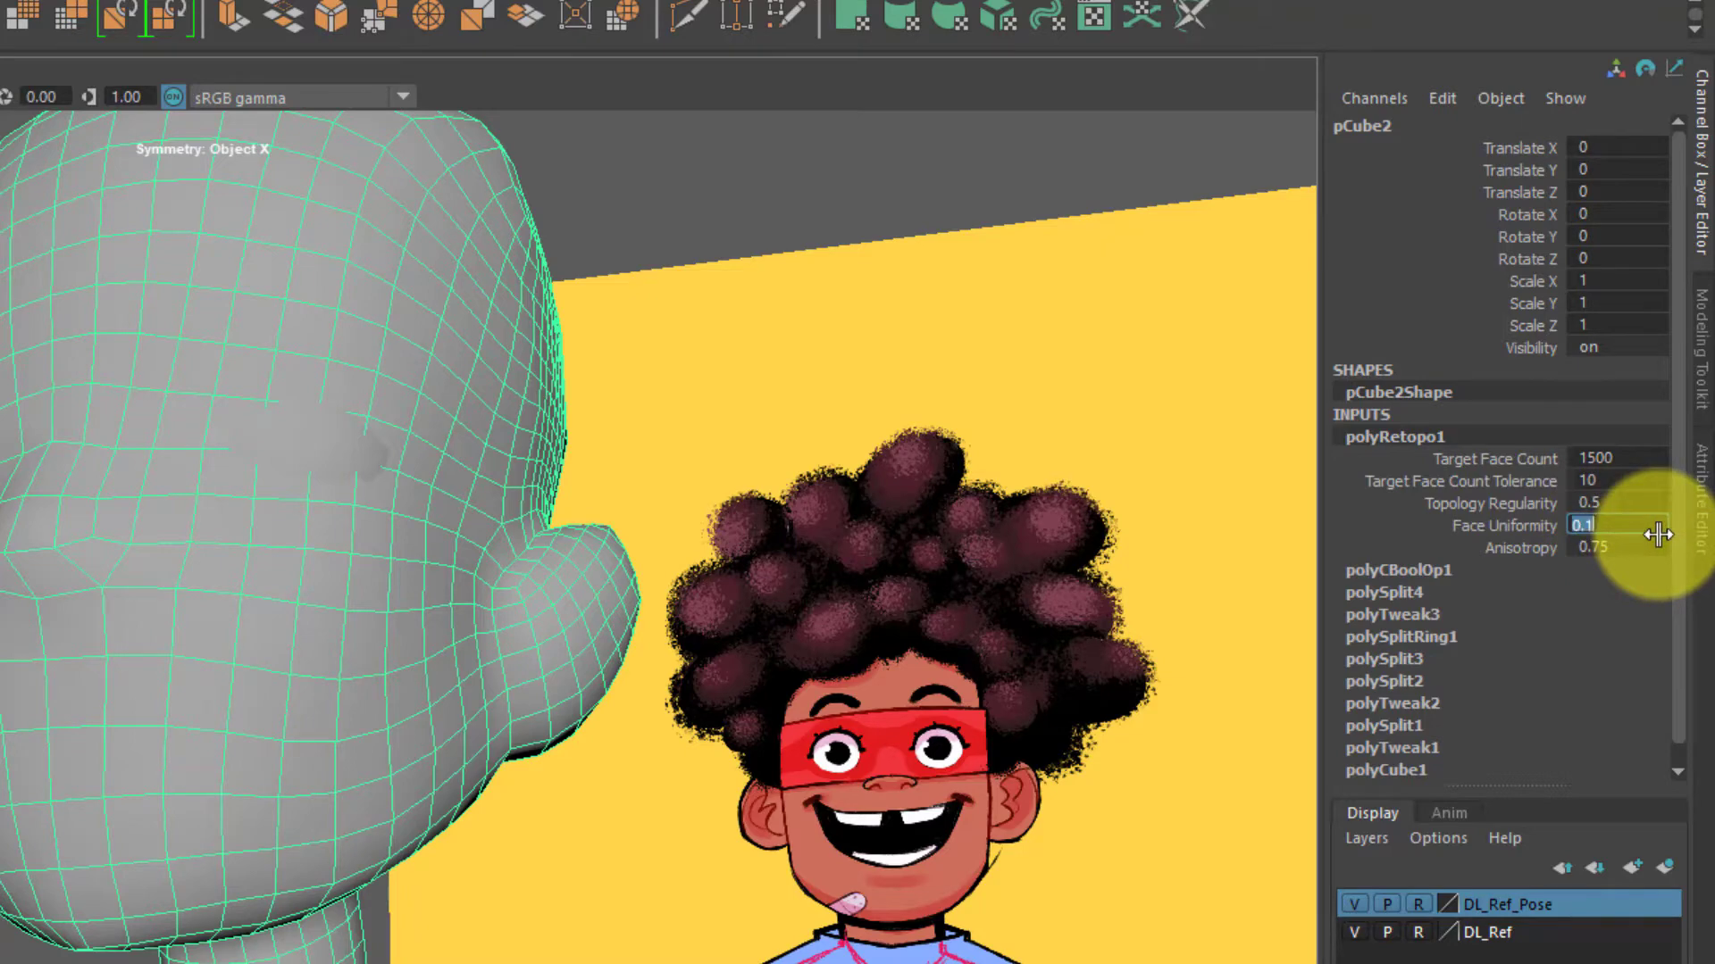
key("Return")
double_click(1641, 548)
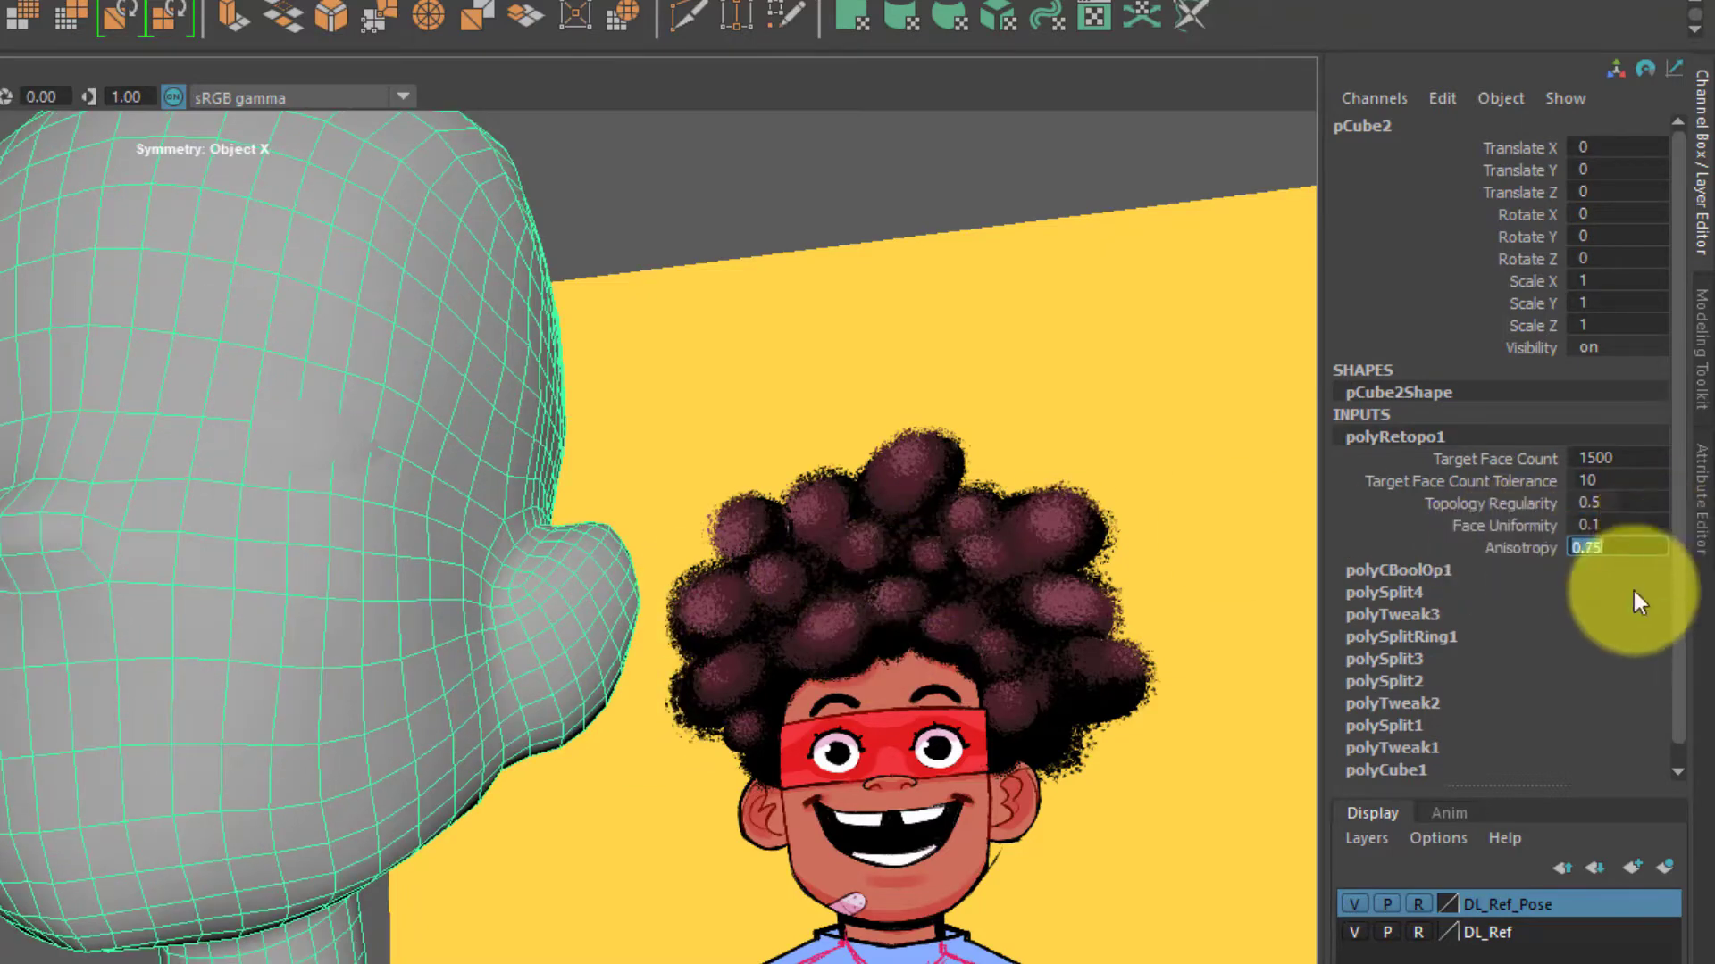
key("Right")
type("1")
key("Return")
left_click_drag(625, 663, 345, 643, "alt")
Set polyRetopo1's Anisotropy to 0.9 and check the head's edge flow from the front
left_click(1626, 547)
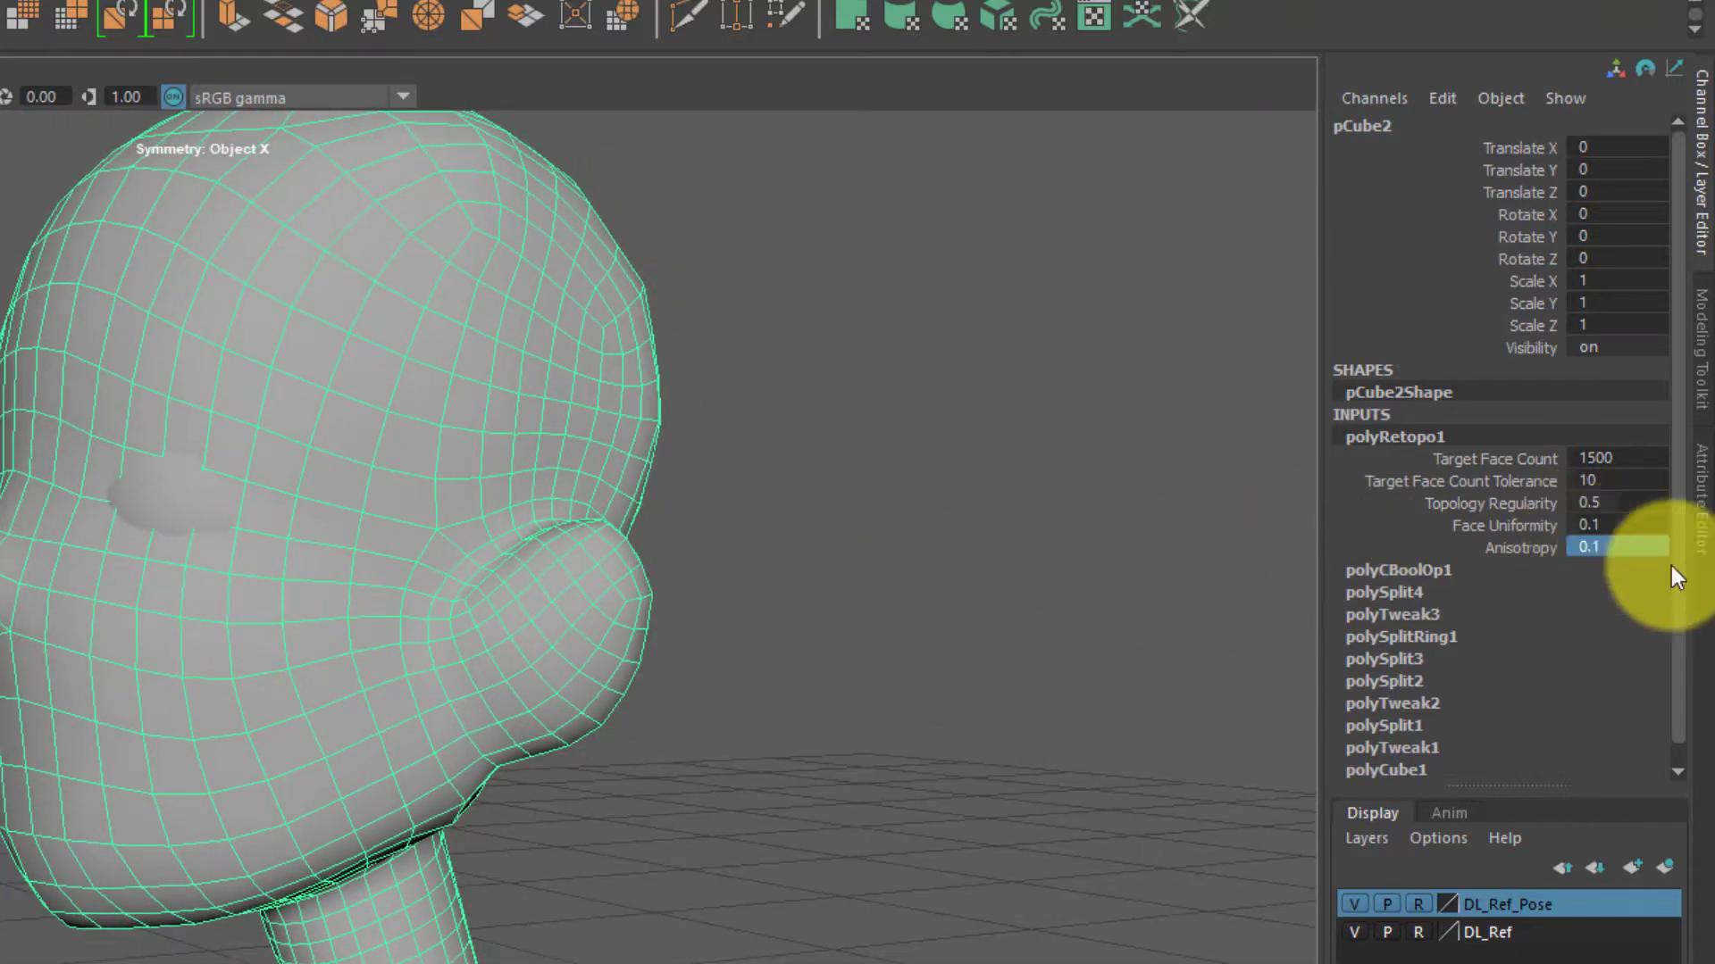
key("Right")
key("BackSpace")
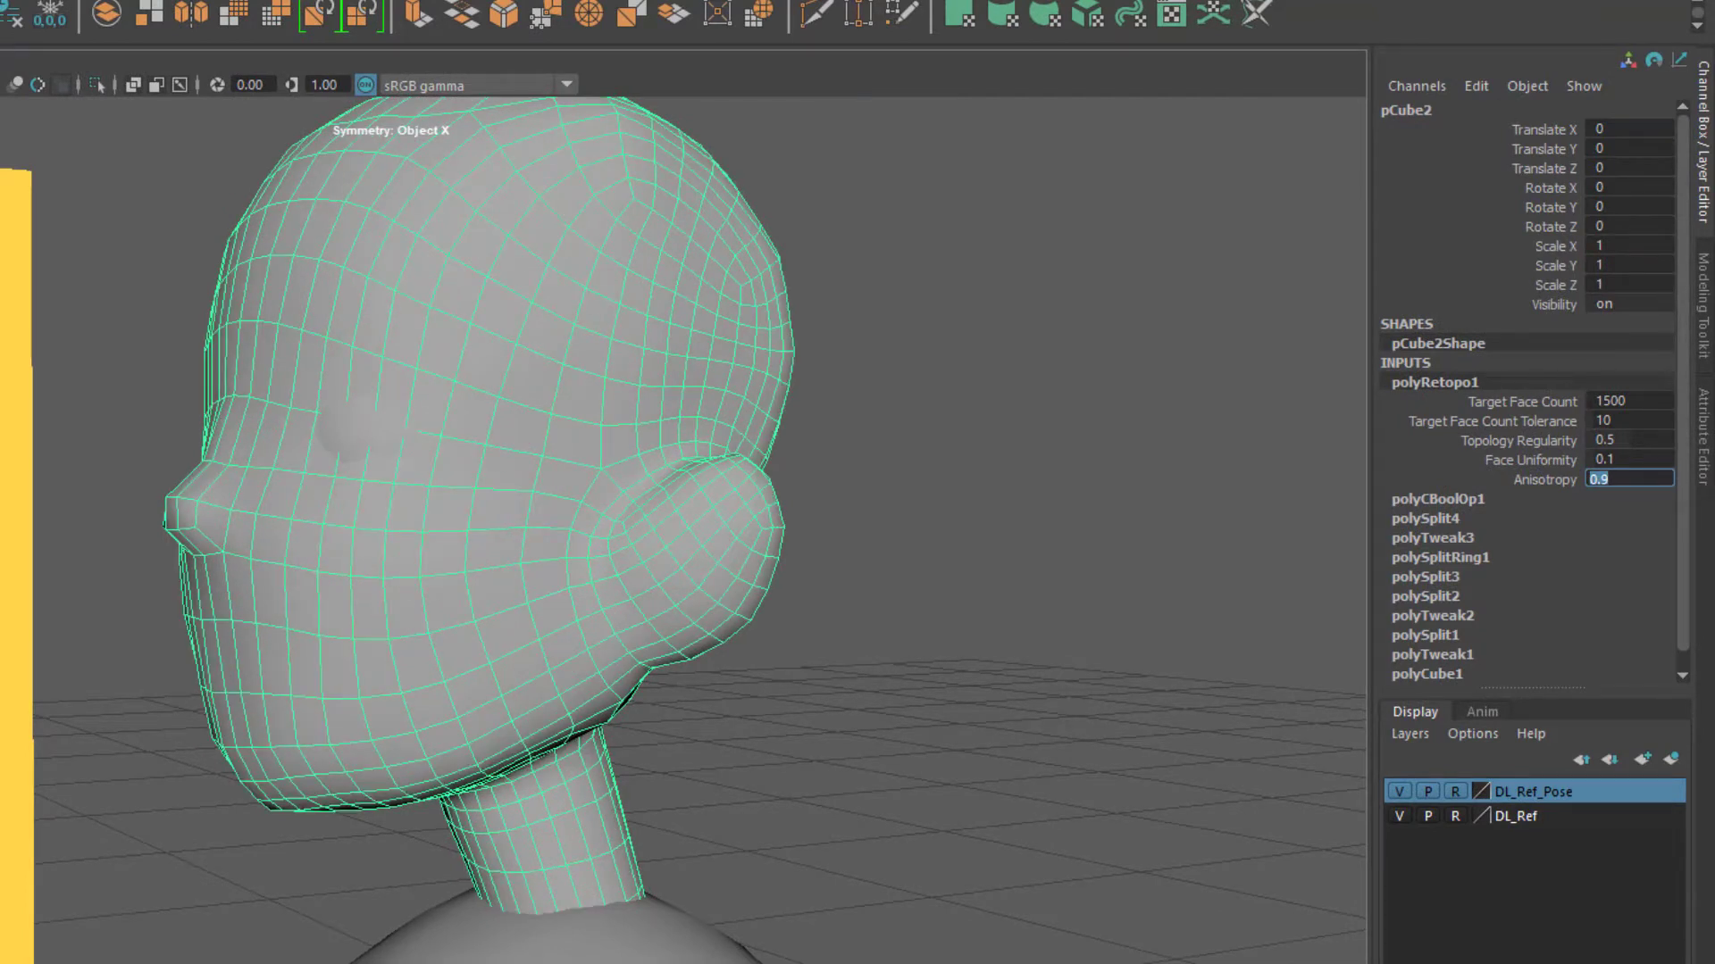
left_click(987, 479)
left_click_drag(987, 479, 467, 566, "alt")
left_click(549, 650)
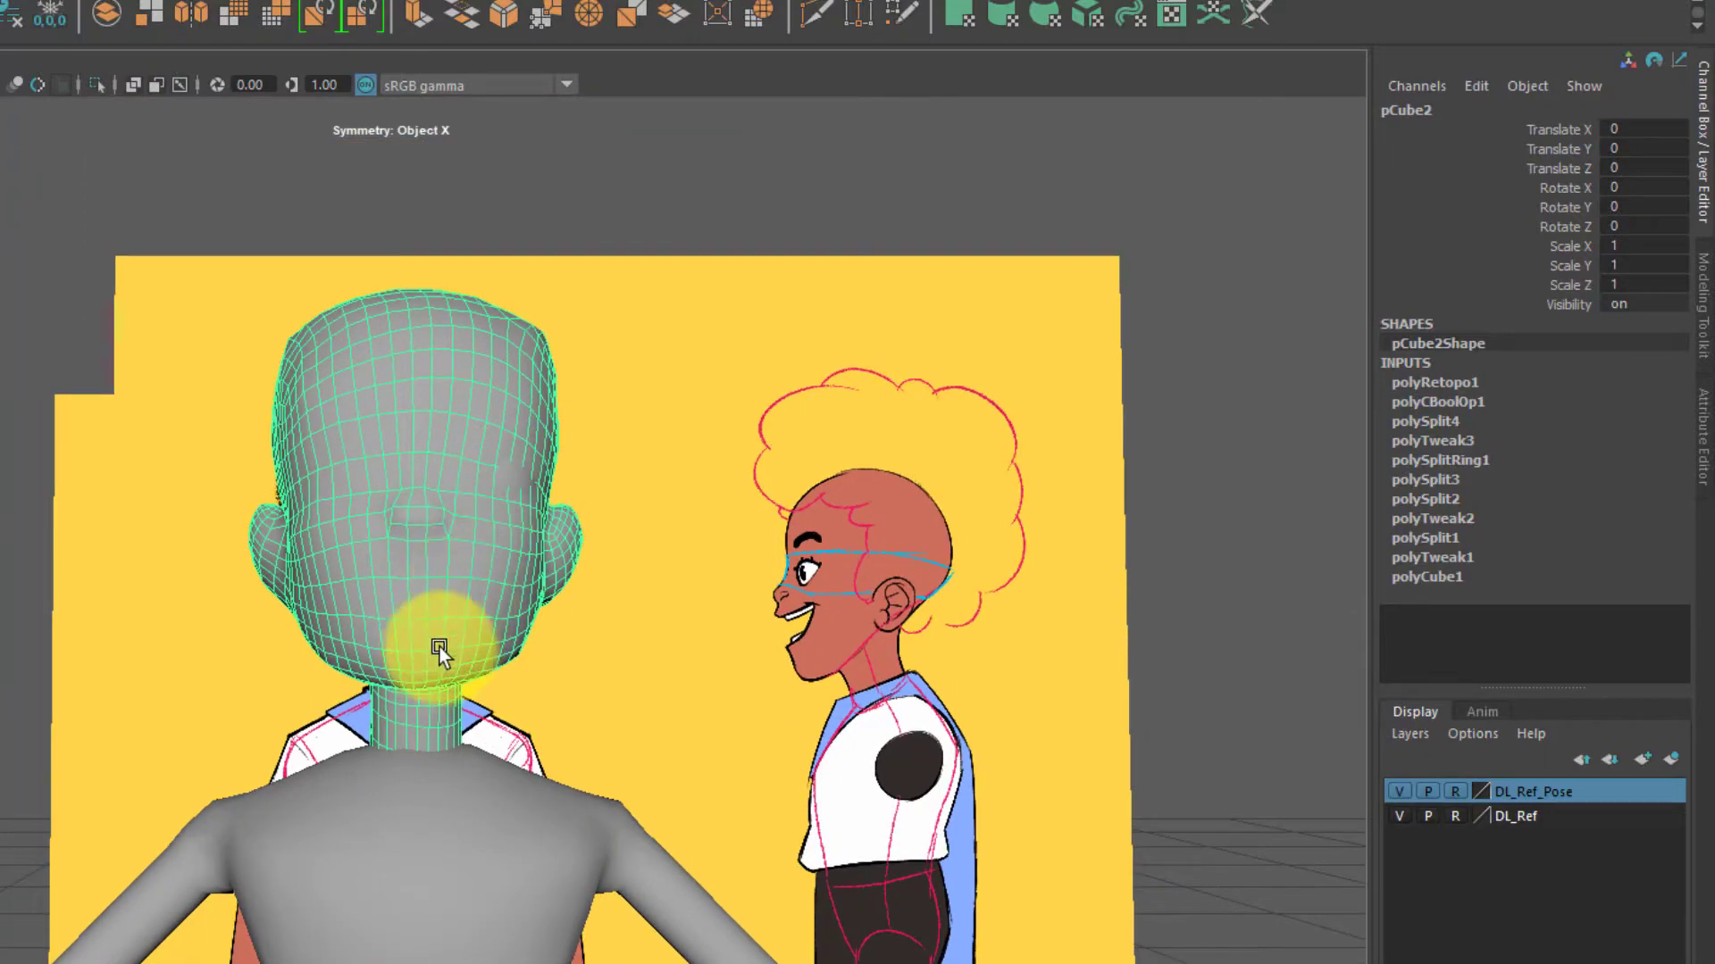
mouse_move(447, 506)
left_mouse_down("alt")
mouse_move(468, 363)
mouse_move(509, 415)
mouse_move(1036, 493)
mouse_move(1031, 479)
mouse_move(452, 467)
mouse_move(976, 455)
mouse_move(865, 464)
mouse_move(720, 383)
mouse_move(402, 715)
mouse_move(553, 760)
left_mouse_up("alt")
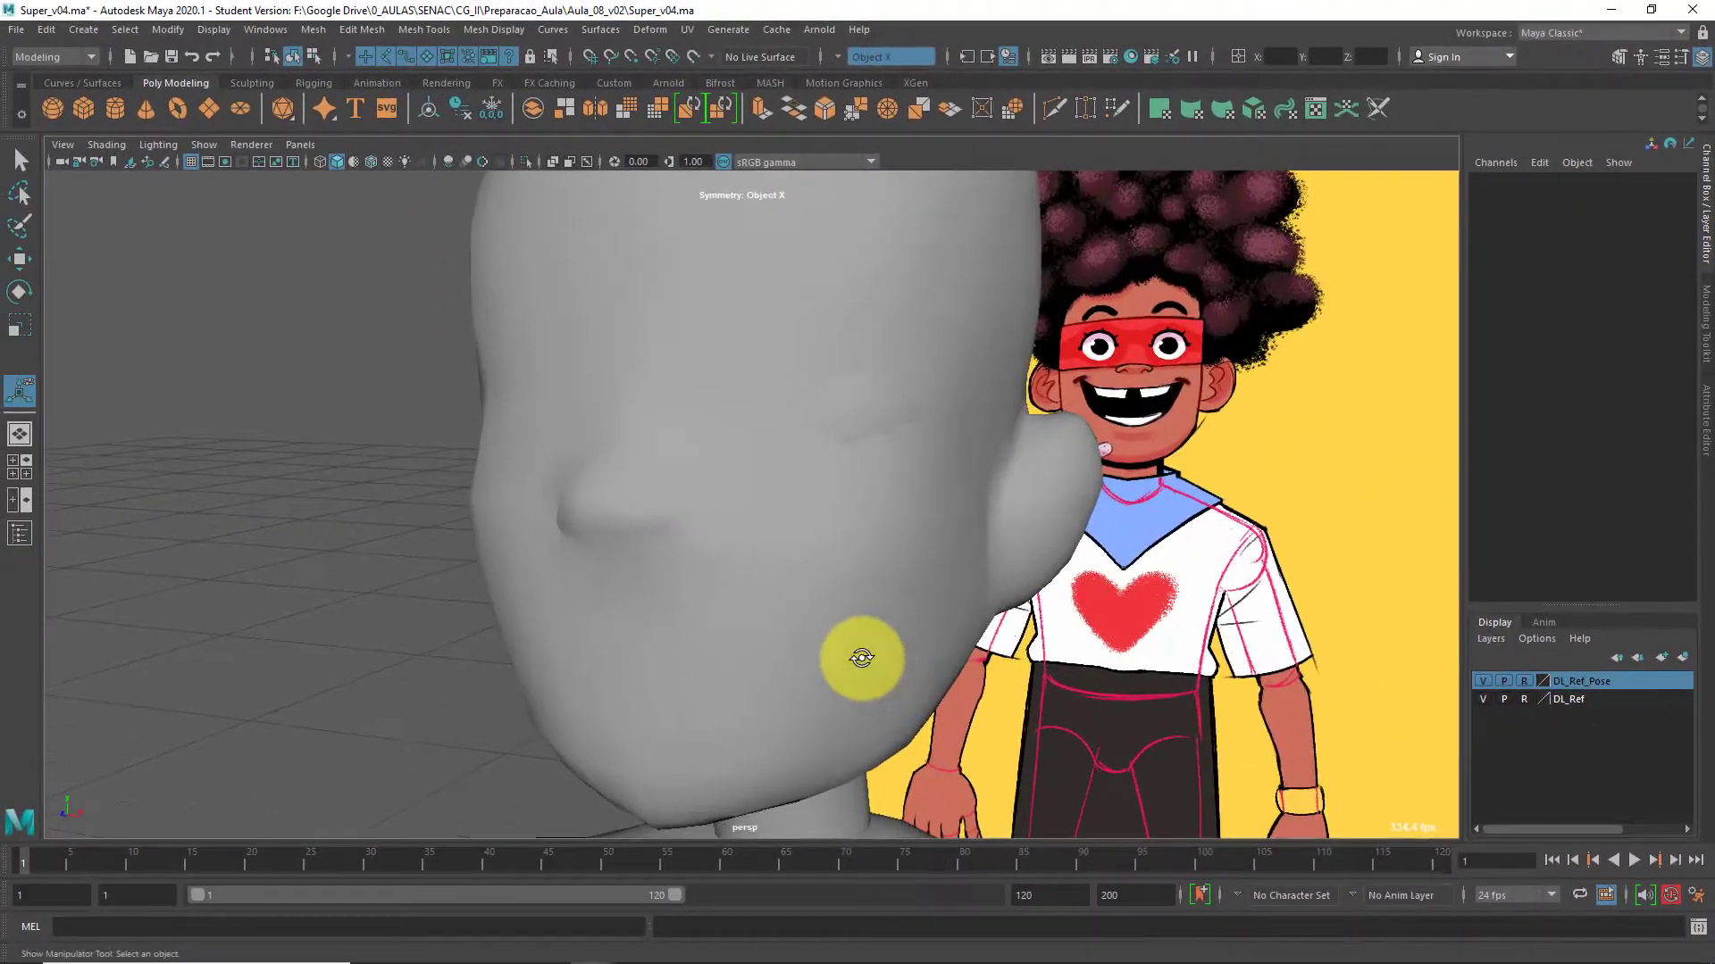
Examine the head, body and eye sphere, comparing their proportions with the character references
right_click_drag(862, 658, 803, 547, "alt")
middle_click_drag(973, 707, 899, 625, "alt")
right_click_drag(899, 624, 840, 545, "alt")
left_click(751, 579)
middle_click_drag(854, 639, 873, 566, "alt")
right_click_drag(872, 567, 771, 424, "alt")
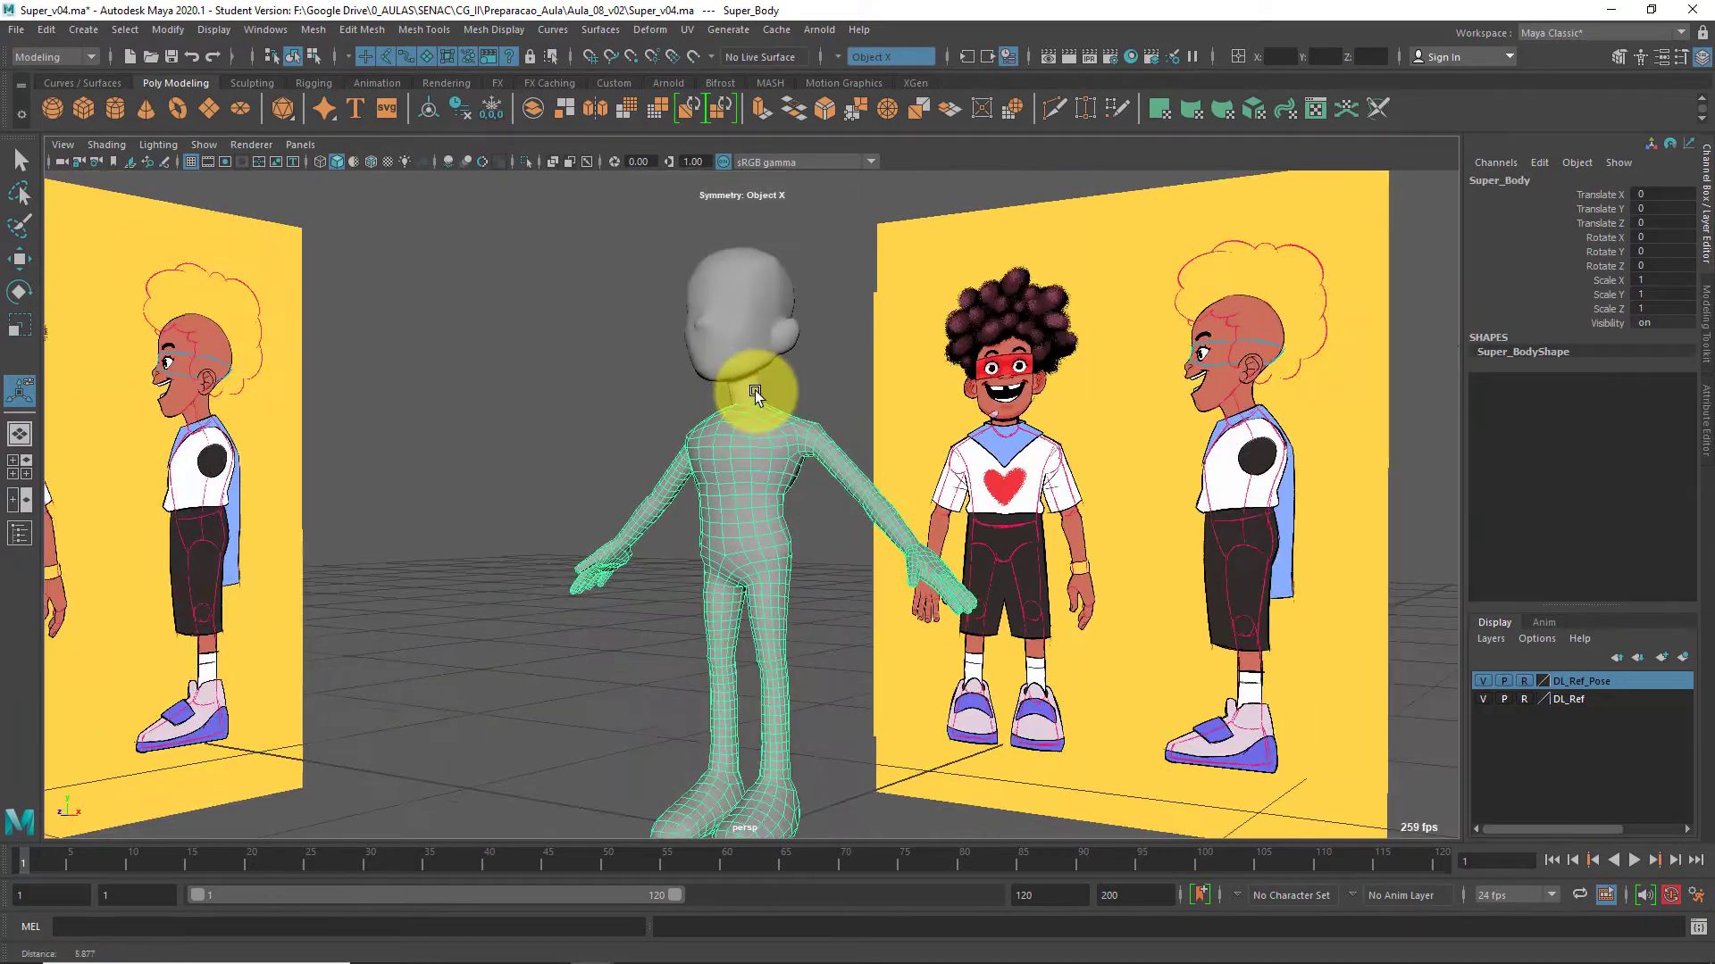
left_click(765, 388)
left_click(739, 315)
middle_click_drag(820, 388, 819, 487, "alt")
right_click_drag(819, 486, 820, 553, "alt")
mouse_move(821, 554)
left_mouse_down("alt")
mouse_move(842, 567)
mouse_move(812, 563)
left_mouse_up("alt")
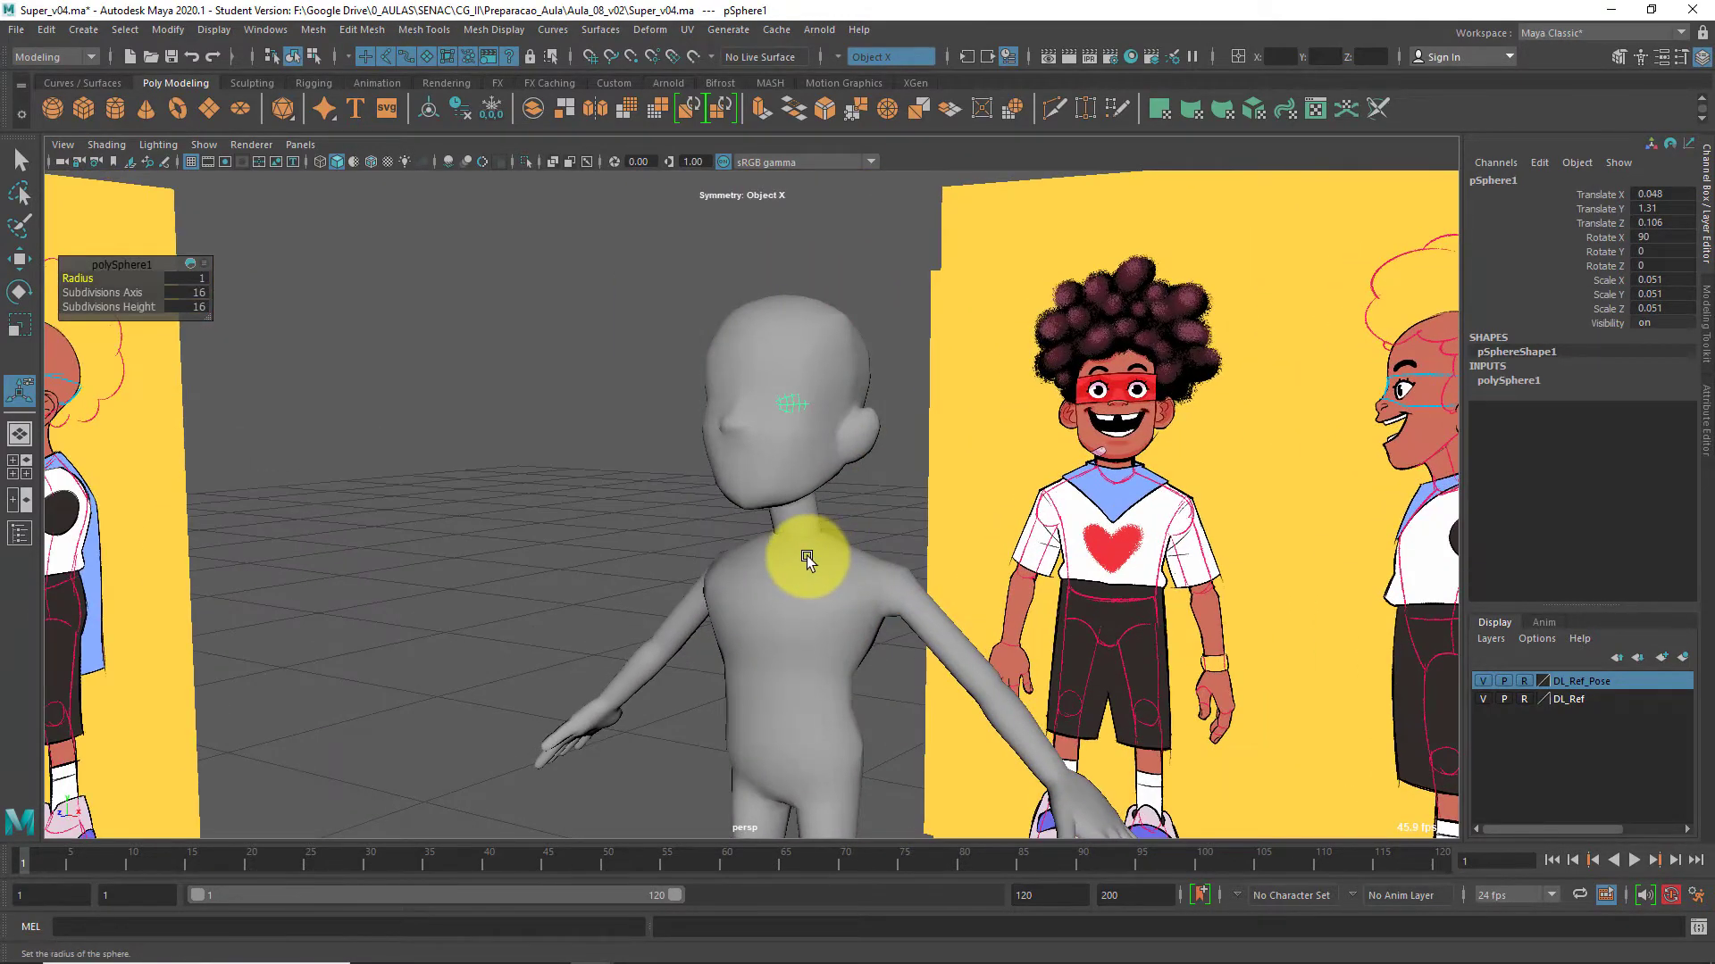
Check the eye sphere's placement in the head from several angles and clear the selection
key("w")
left_click_drag(645, 465, 702, 503, "alt")
left_click(659, 509)
left_click(850, 406)
left_click_drag(849, 405, 777, 424, "alt")
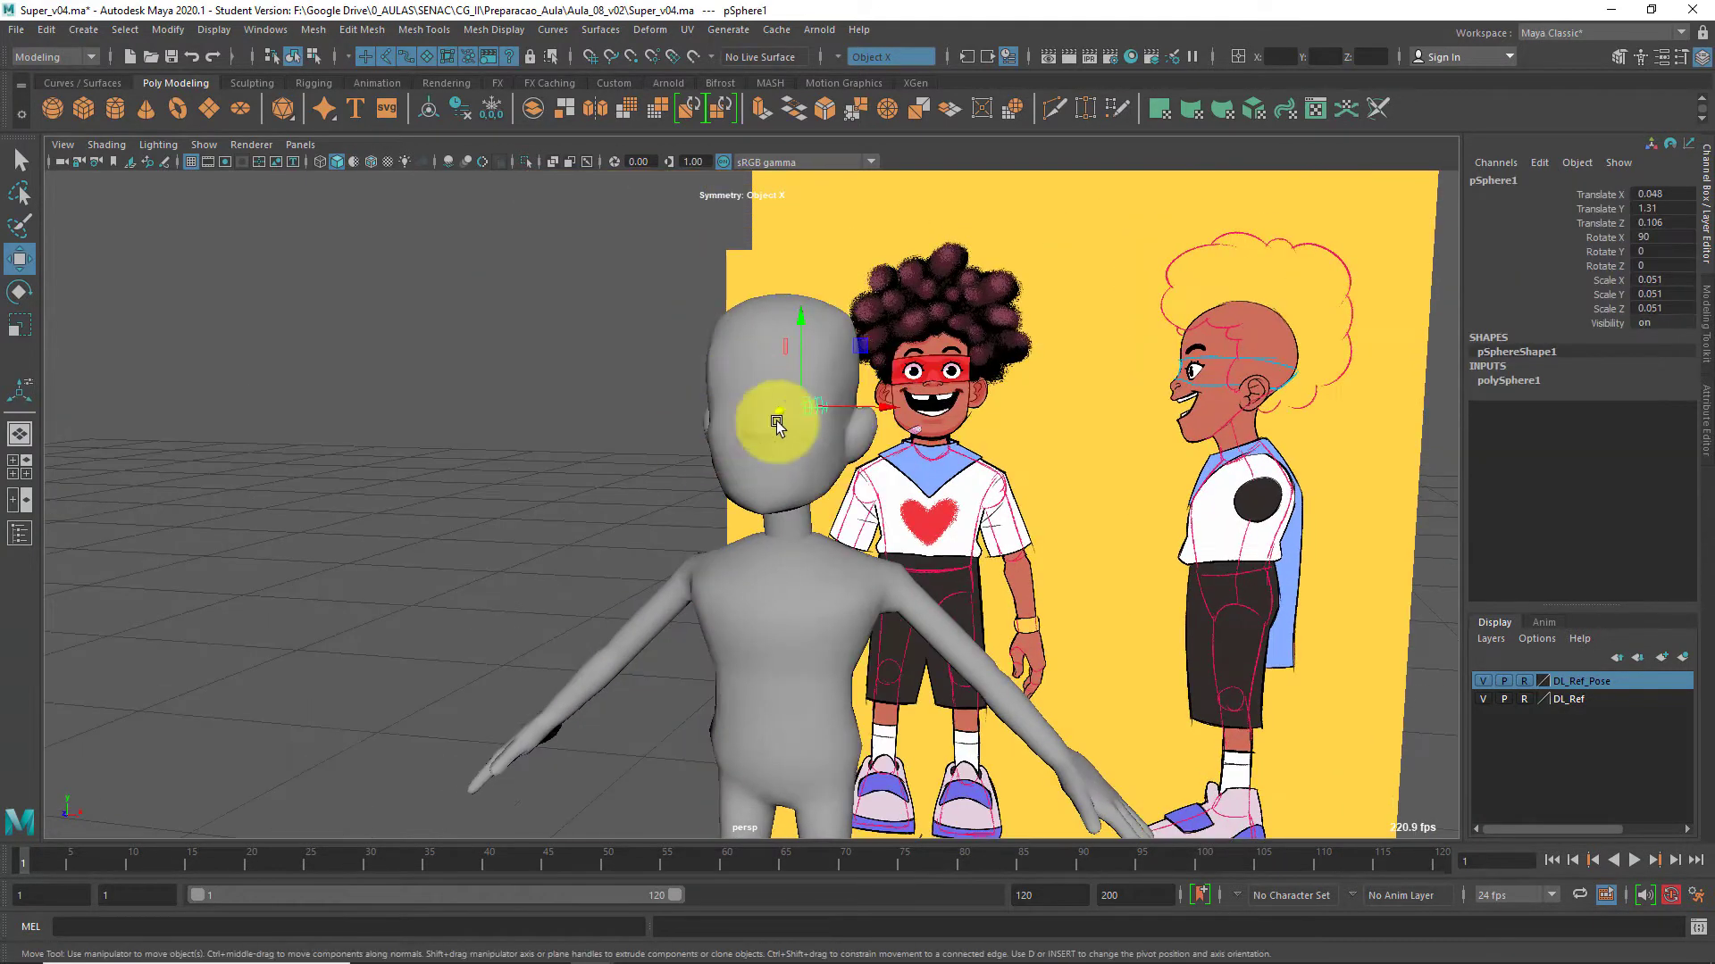
scroll(911, 601, "up", 3)
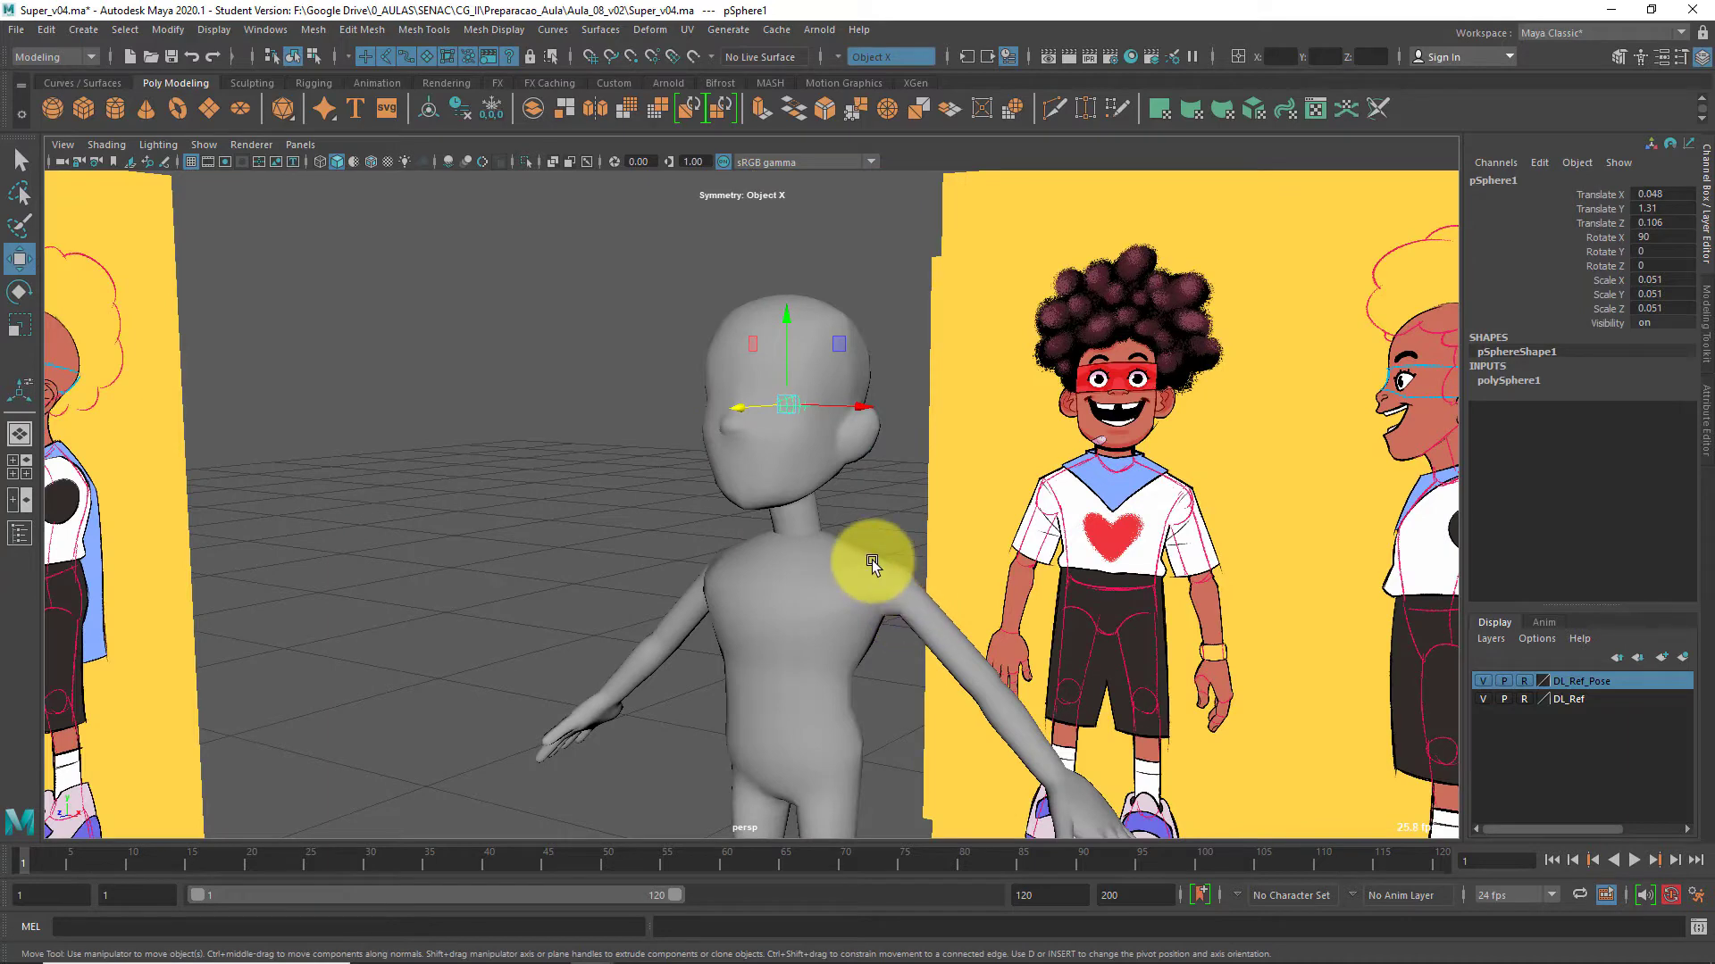
scroll(912, 607, "up", 2)
middle_click_drag(913, 608, 768, 529, "alt")
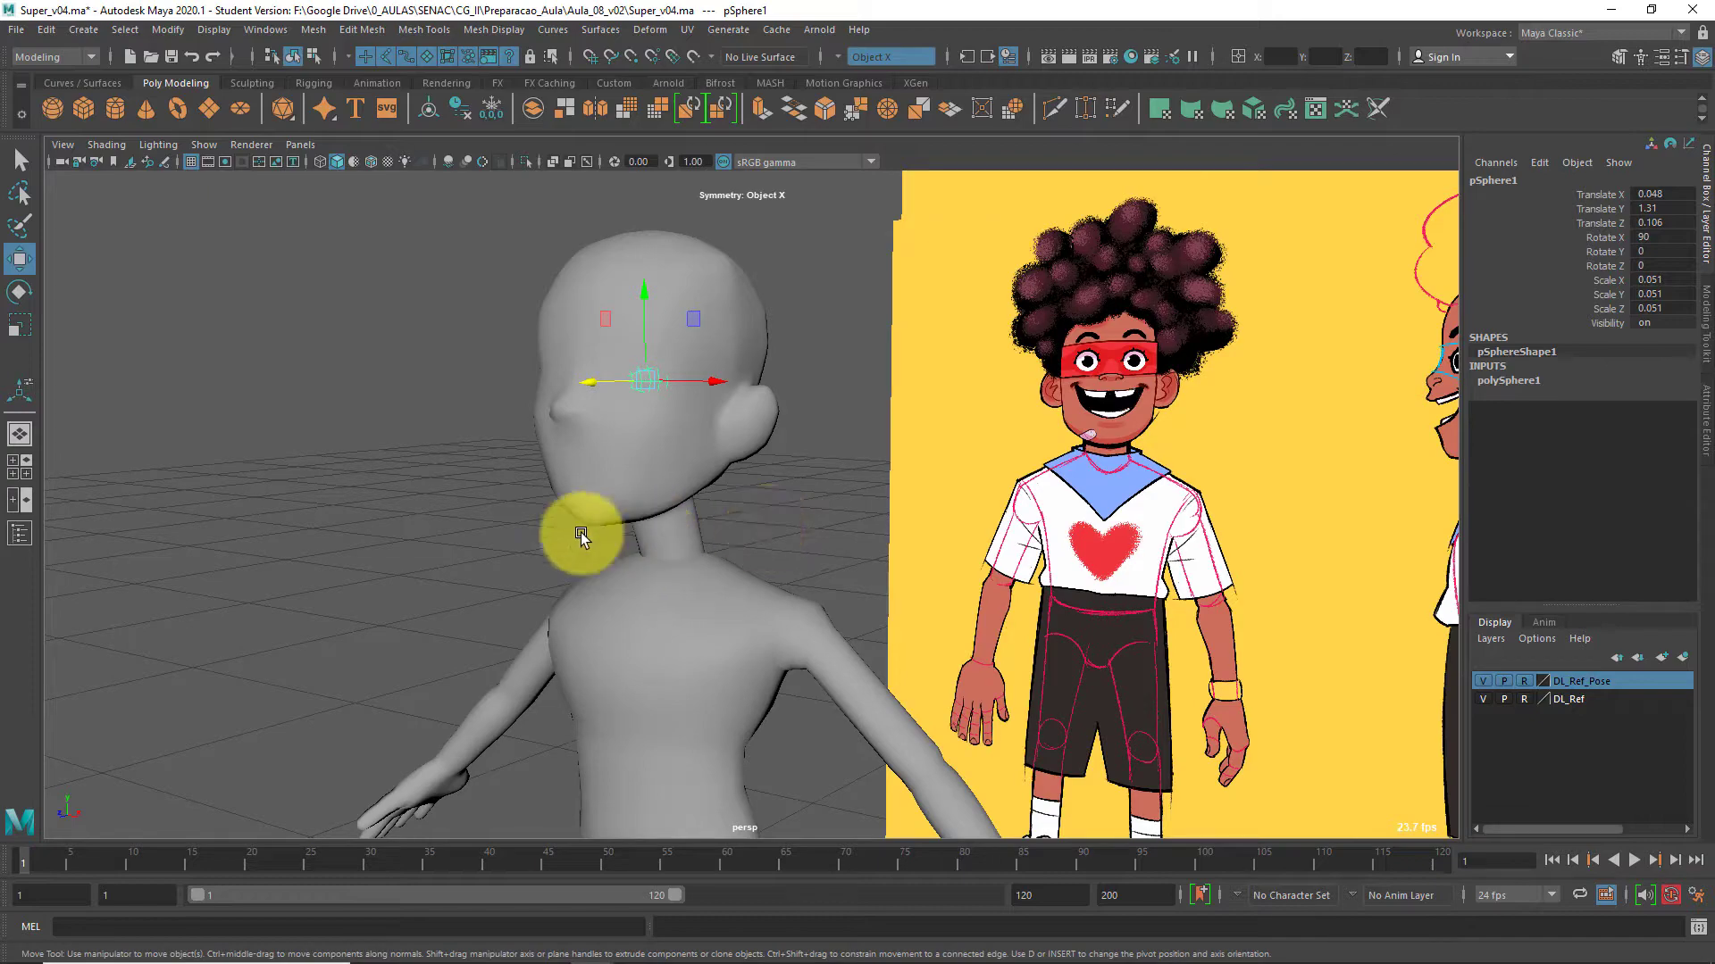
left_click(527, 518)
left_click_drag(527, 518, 634, 507, "alt")
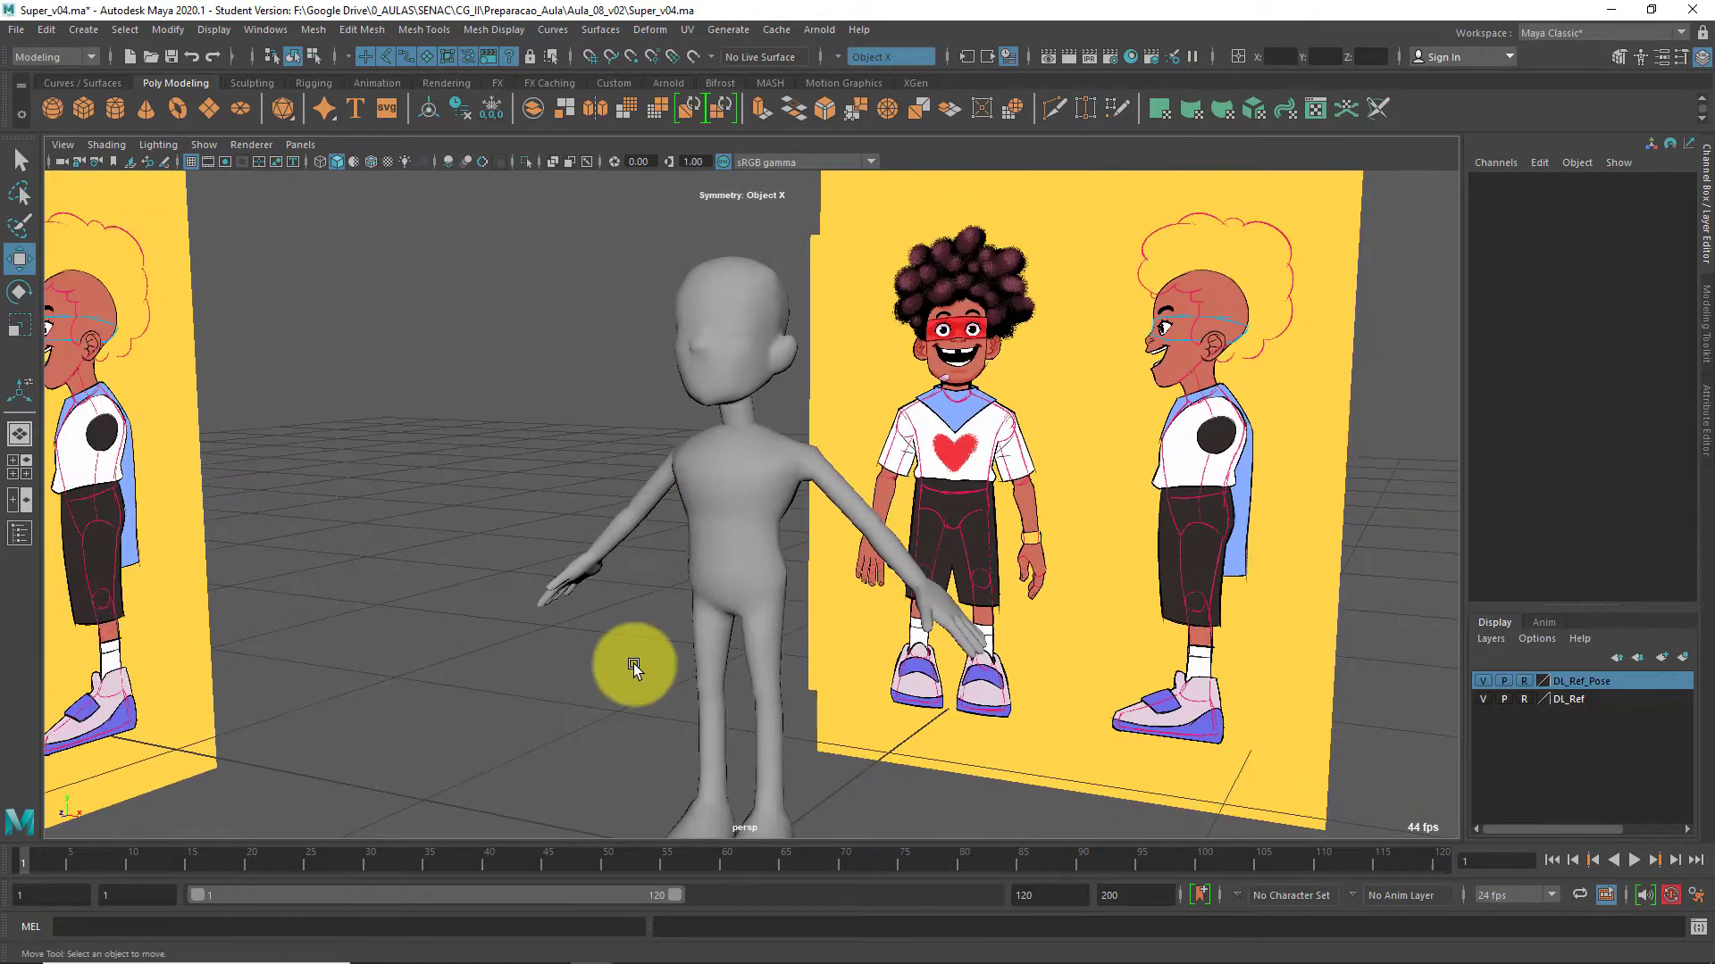
Save the scene as Super_v06.ma in the Aula_09_v02 folder, accepting the student version notice
left_click(22, 34)
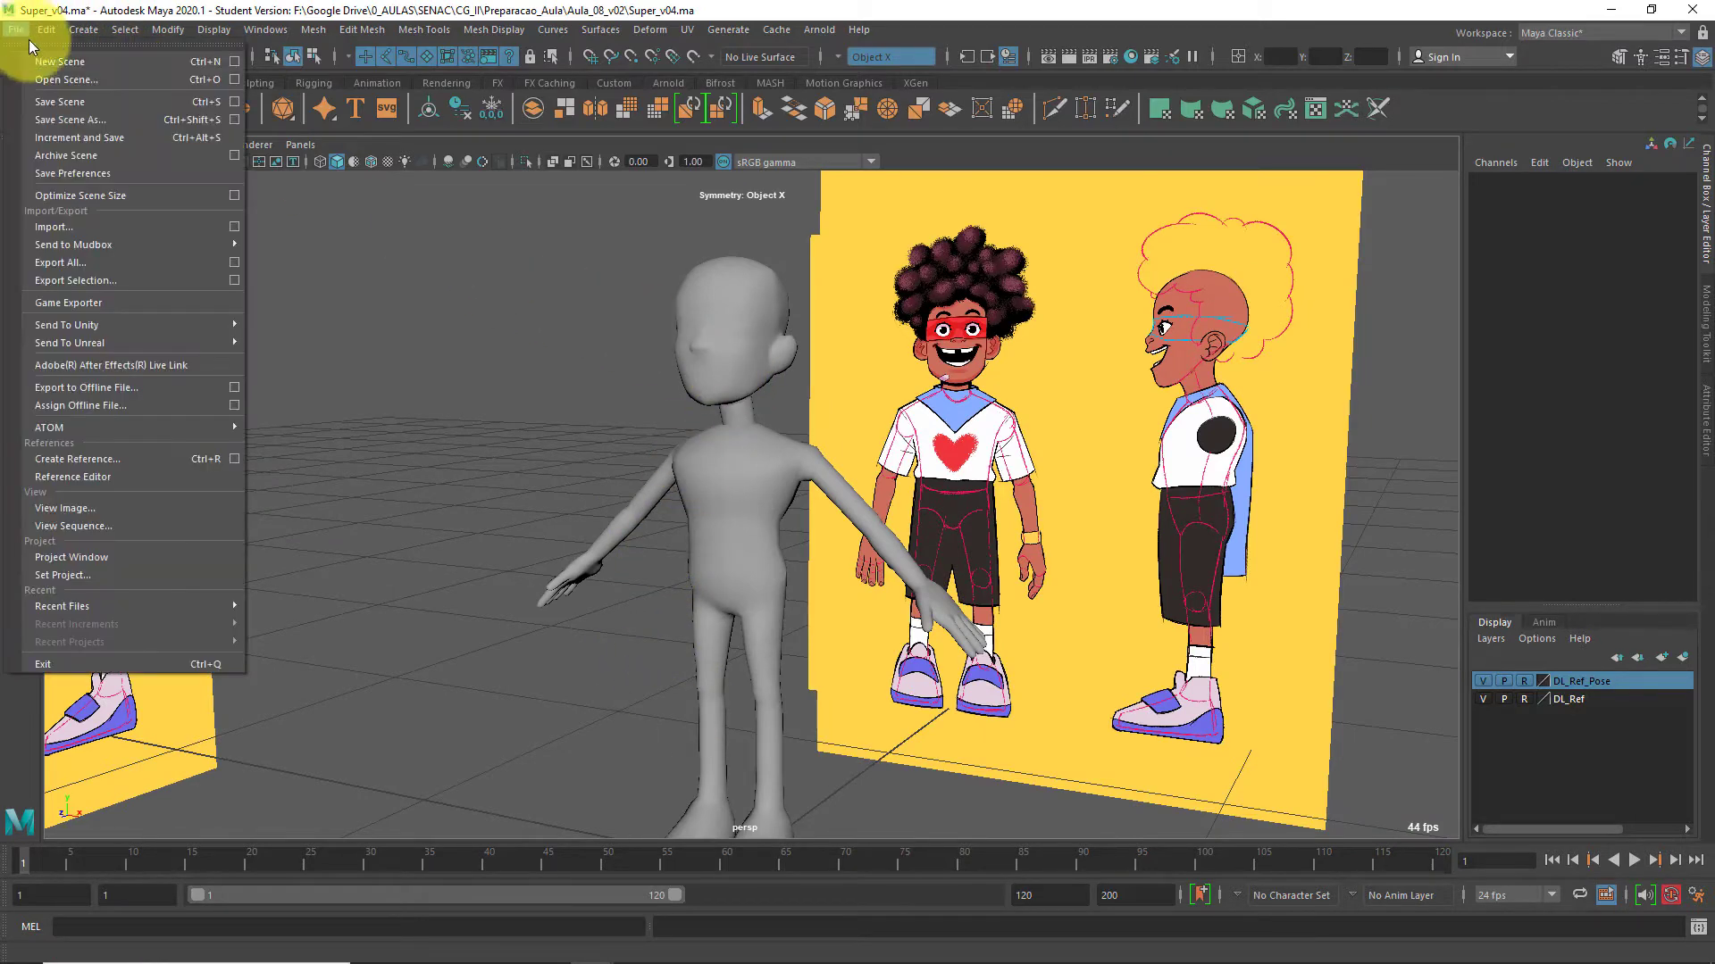
left_click(75, 113)
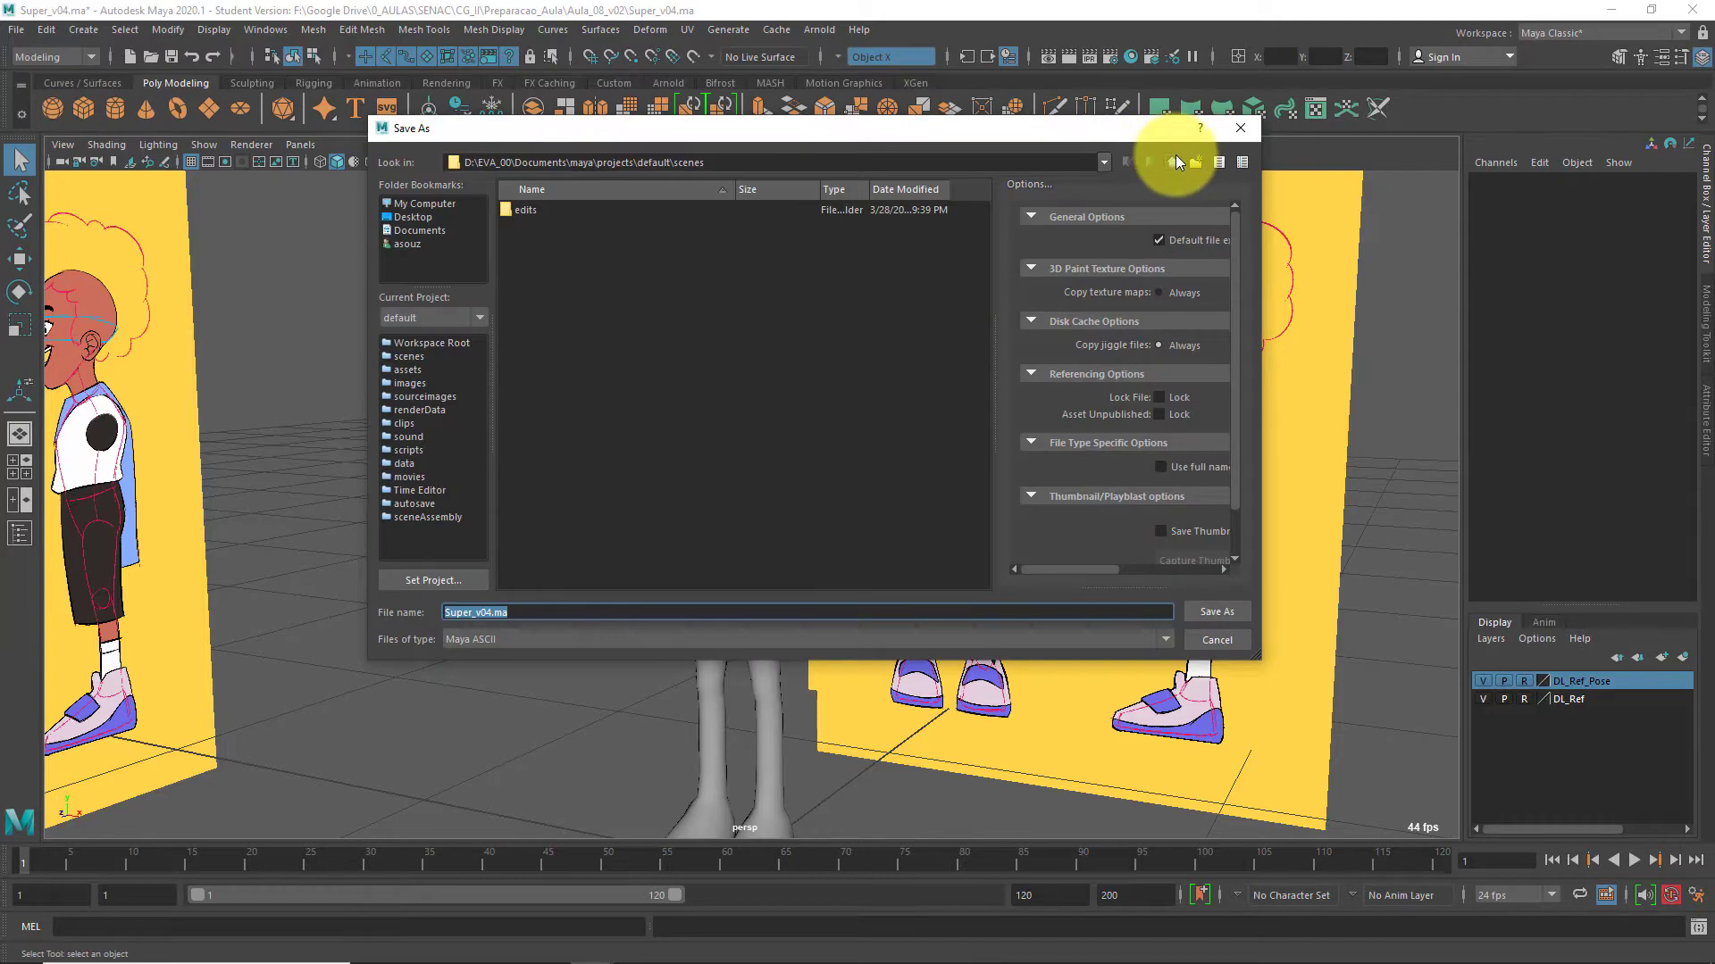
key("Return")
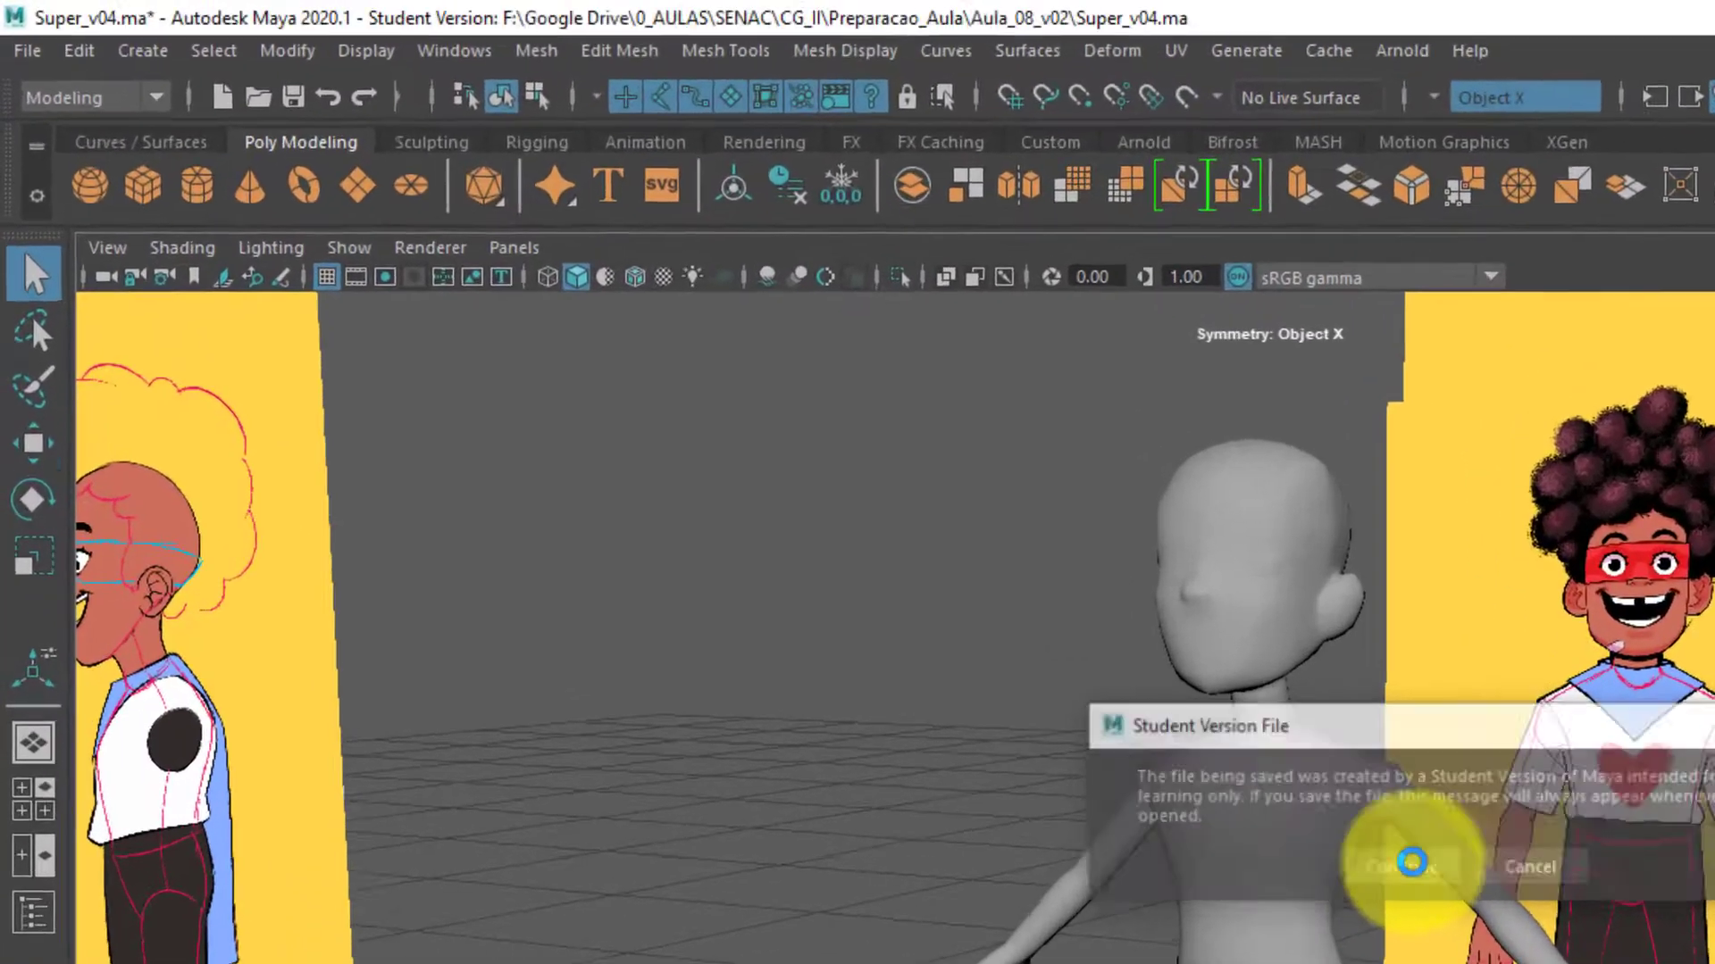
left_click(912, 565)
Send the entire scene to Mudbox as a new scene
left_click(18, 33)
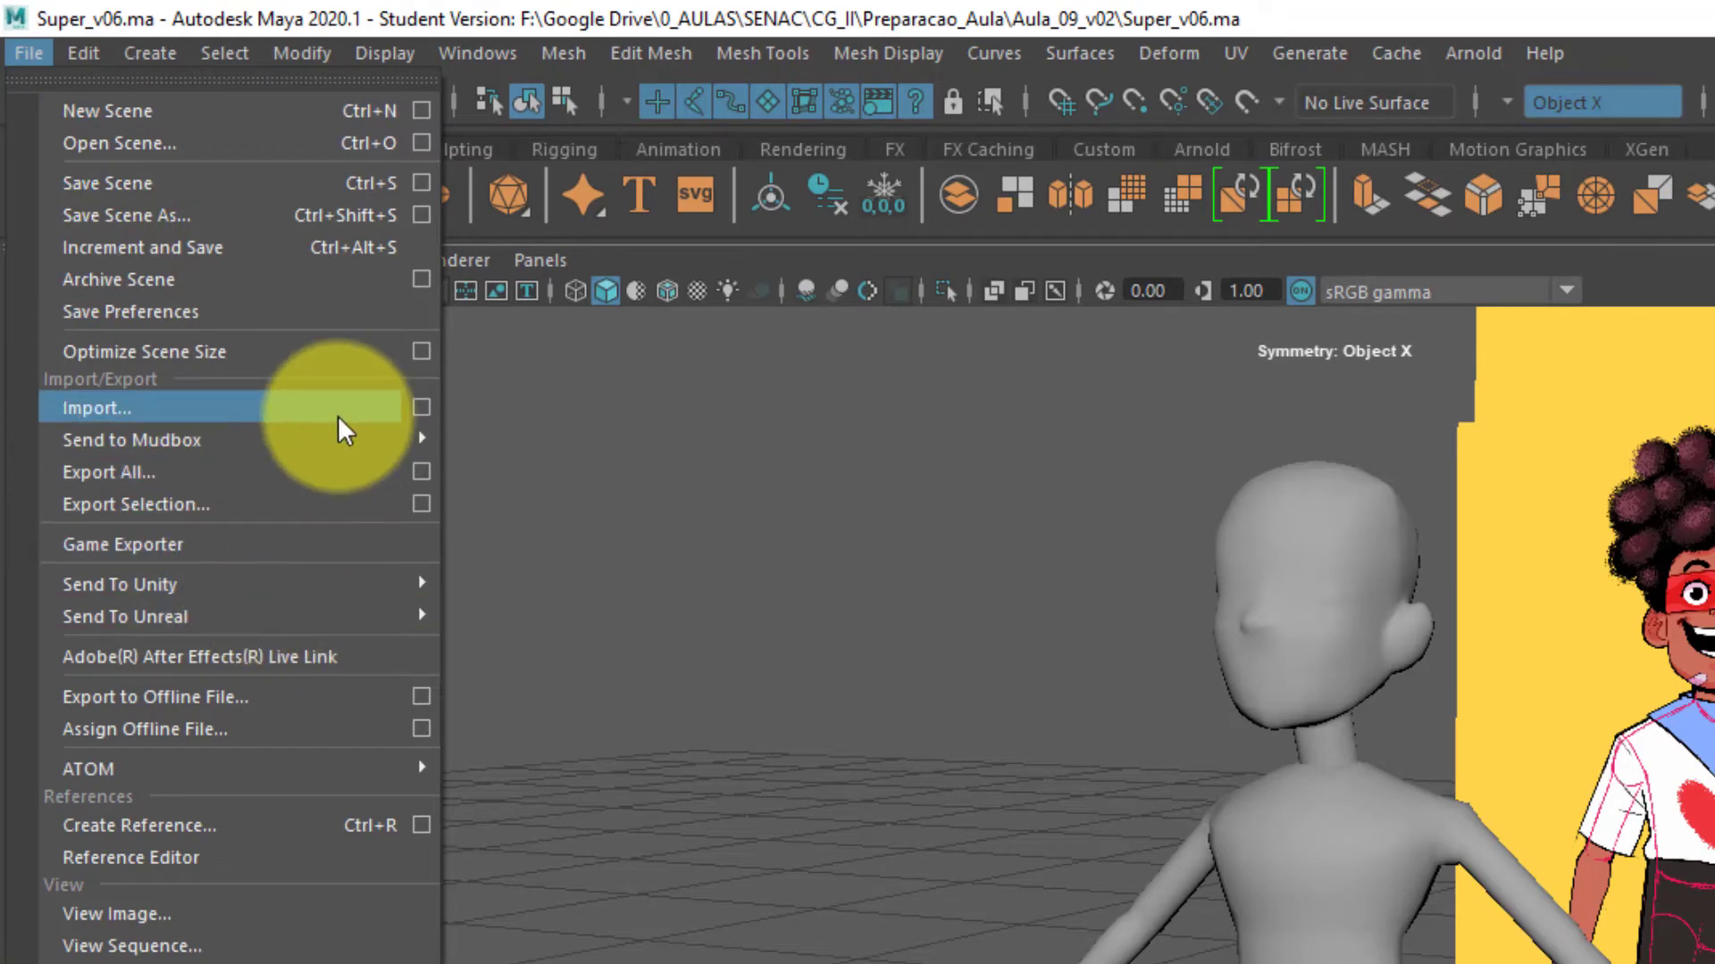
mouse_move(339, 442)
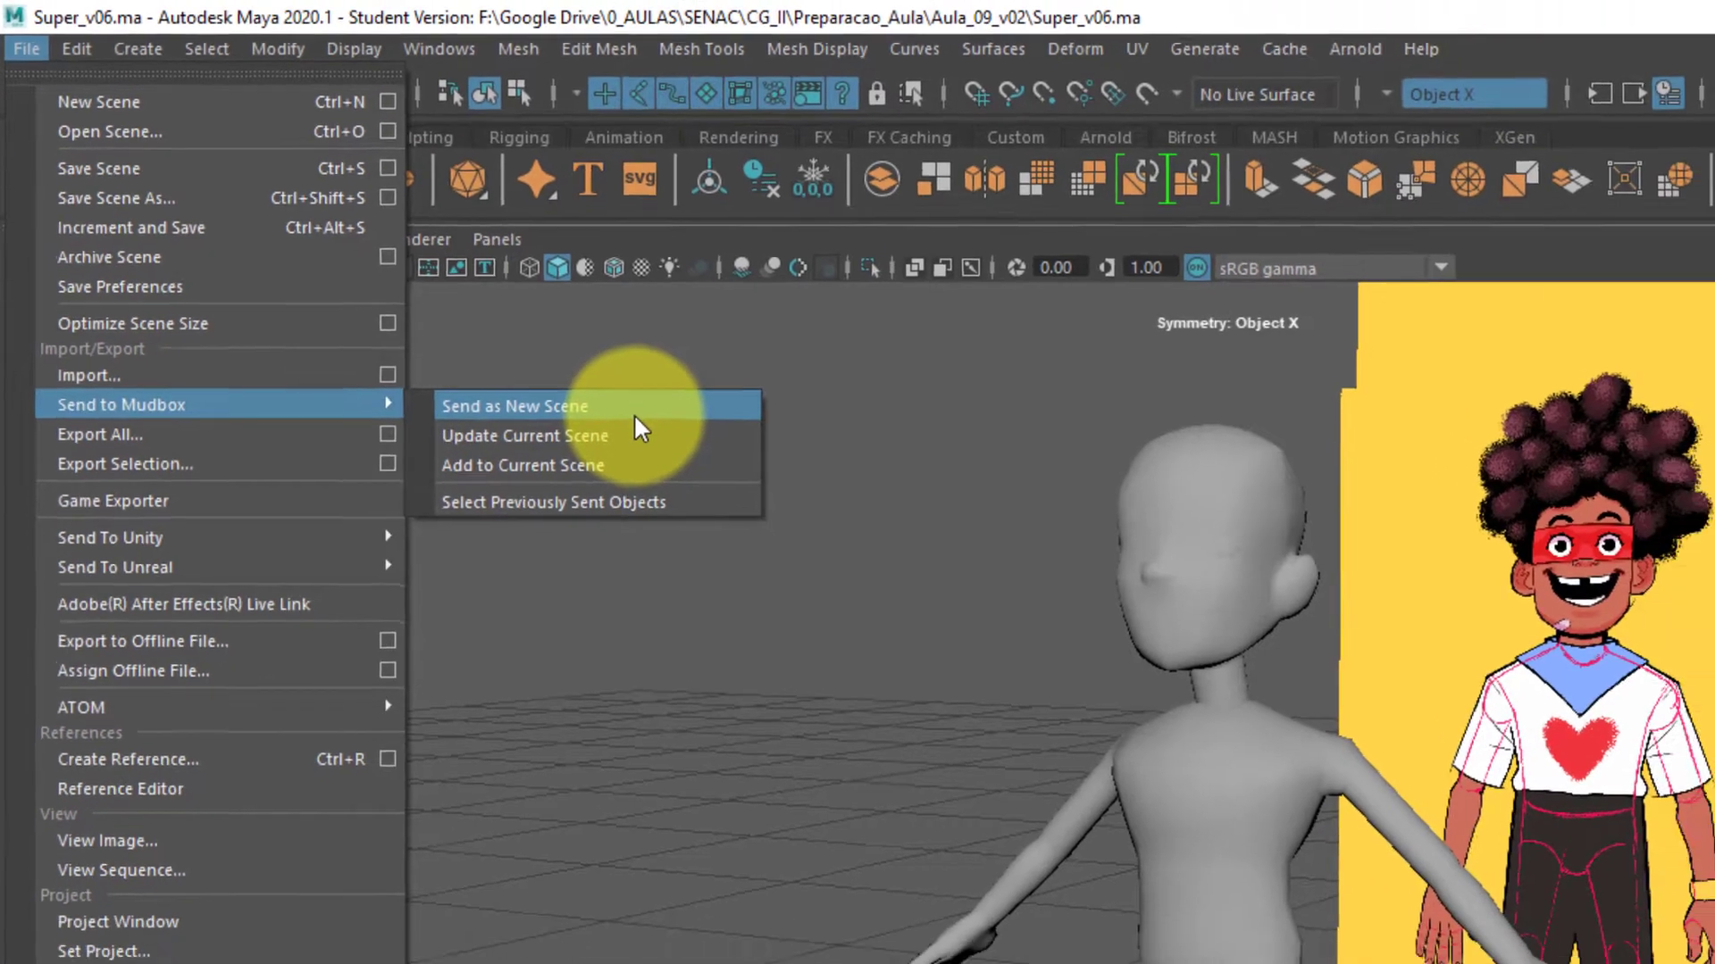
left_click(689, 450)
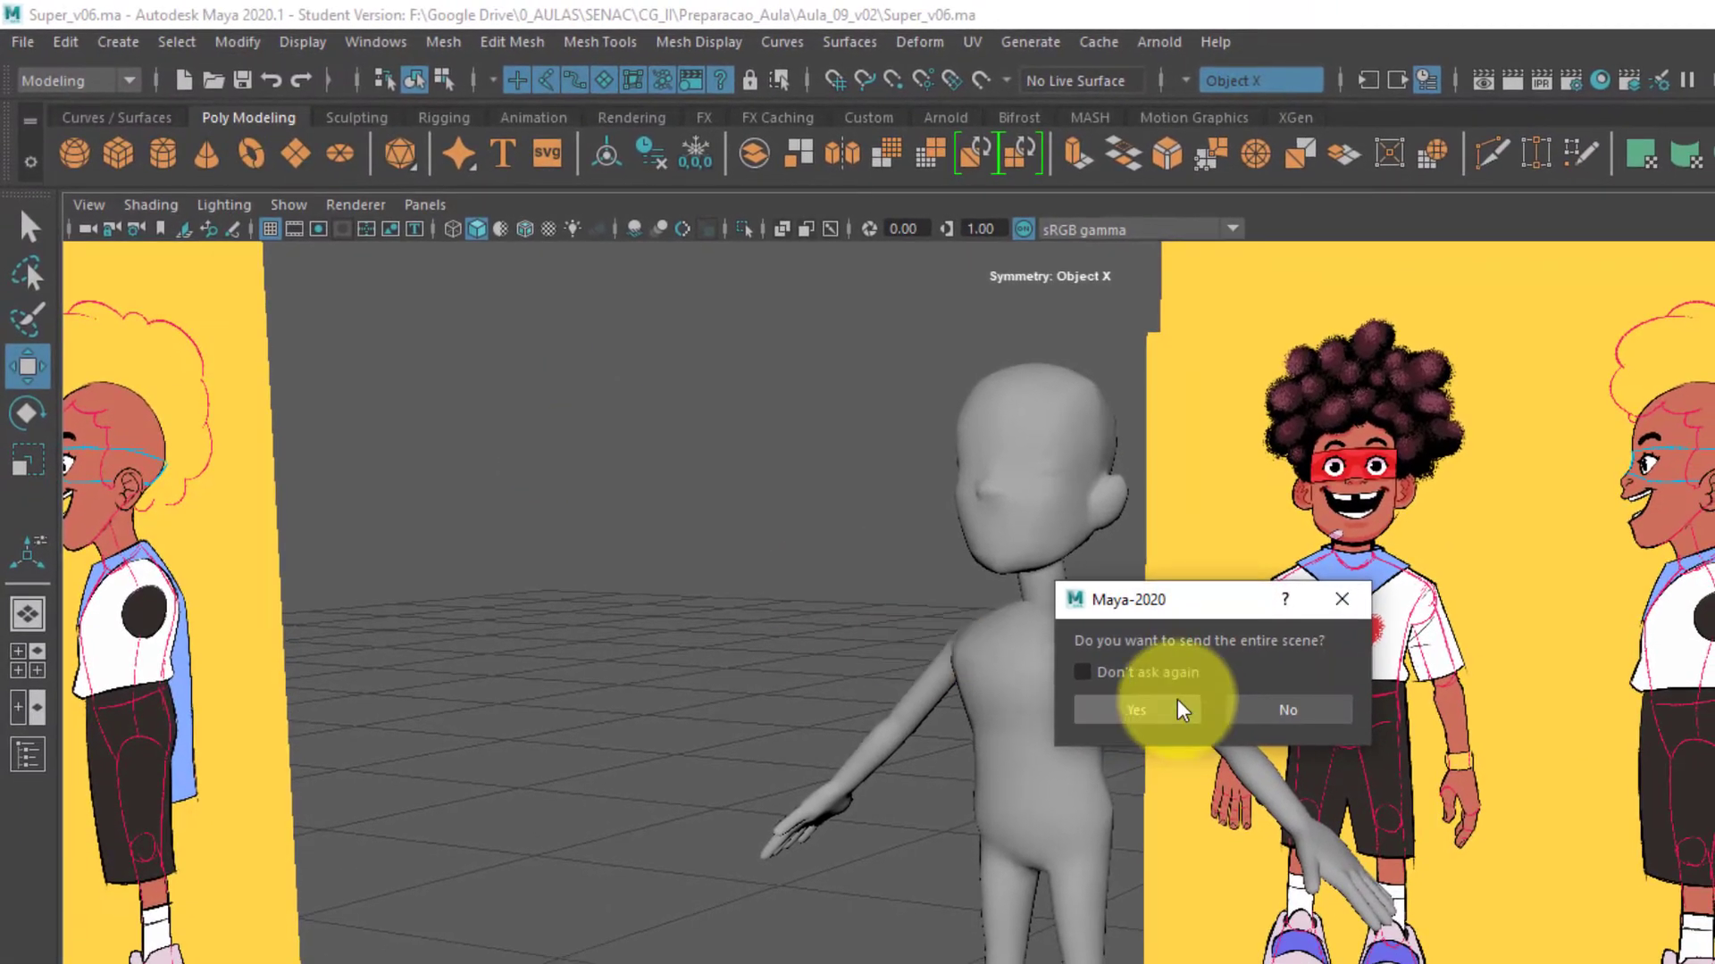
left_click(1176, 710)
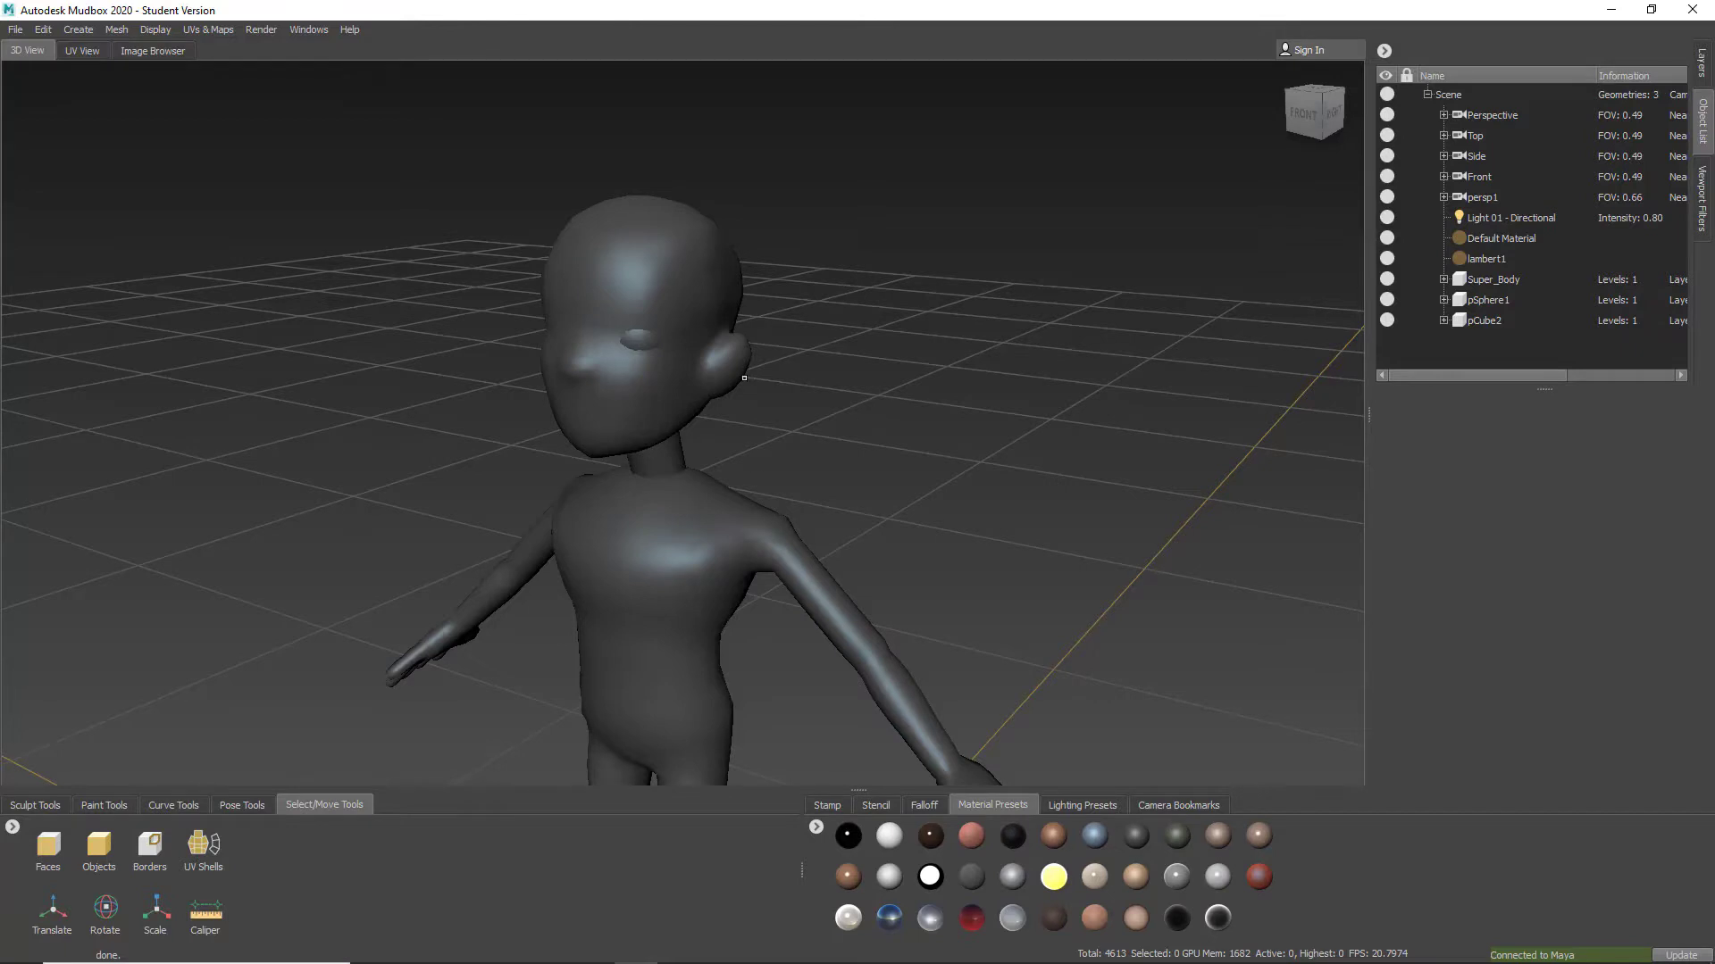
Show the wireframe on the imported character in Mudbox and inspect the full figure
left_click_drag(744, 377, 754, 536, "alt")
scroll(678, 455, "up", 5)
scroll(747, 518, "down", 3)
key("w")
middle_click_drag(754, 535, 786, 497, "alt")
scroll(787, 496, "down", 3)
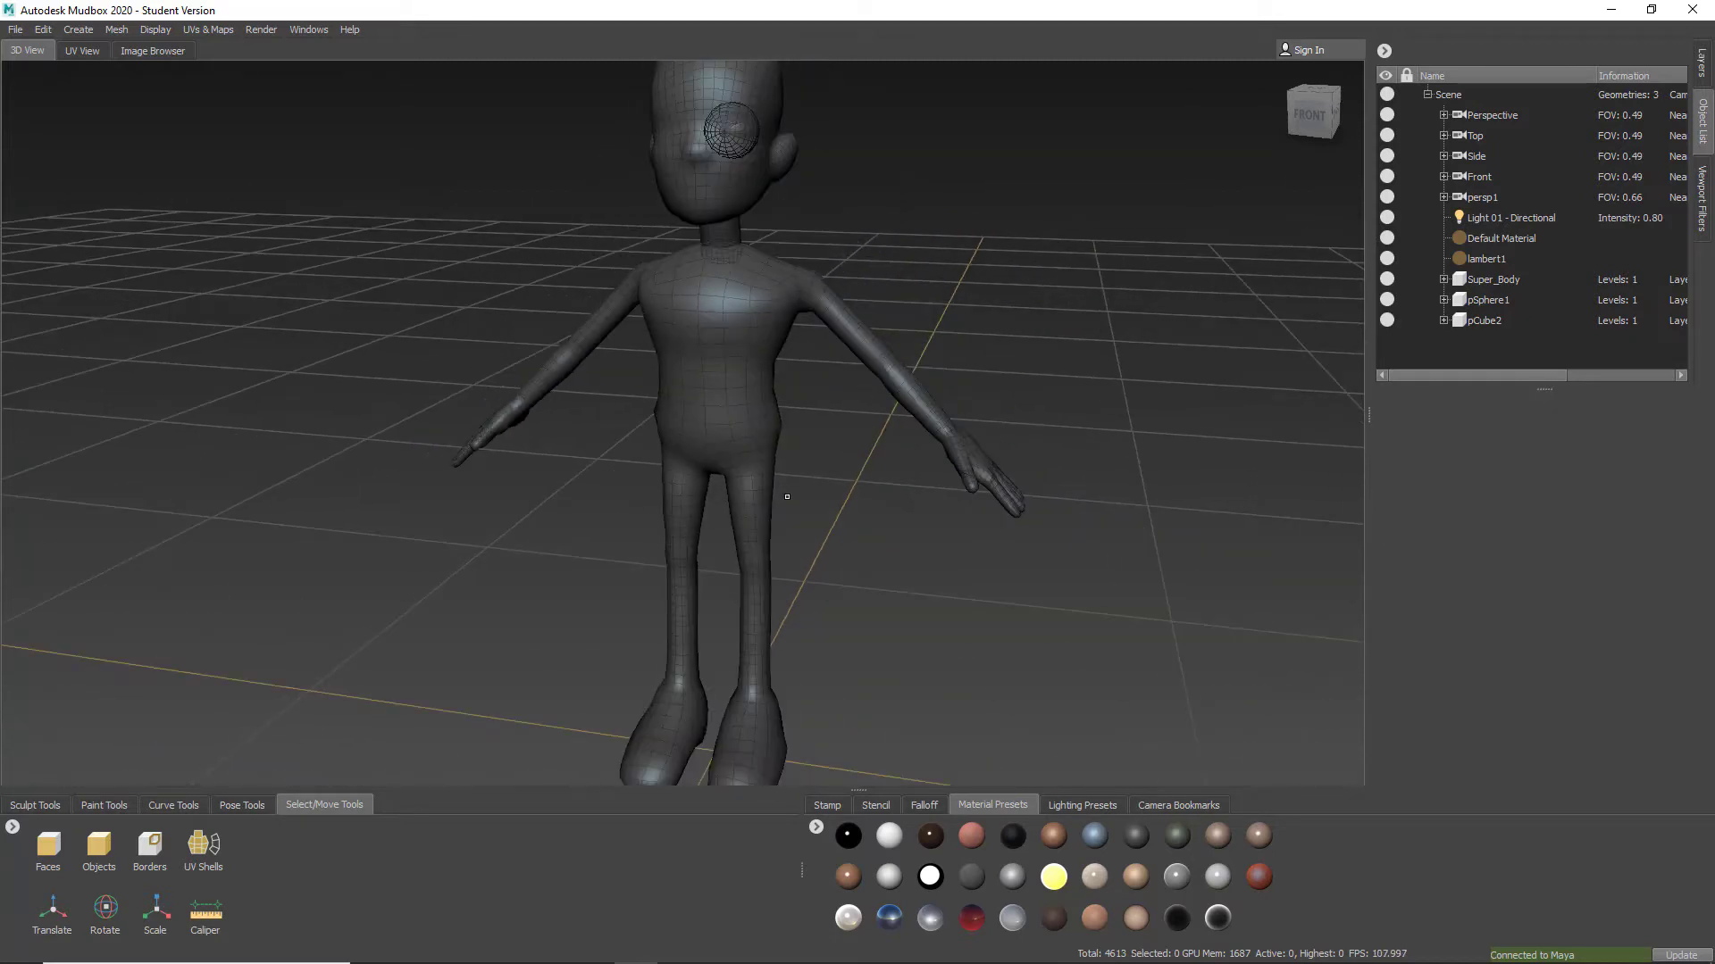
scroll(787, 496, "down", 3)
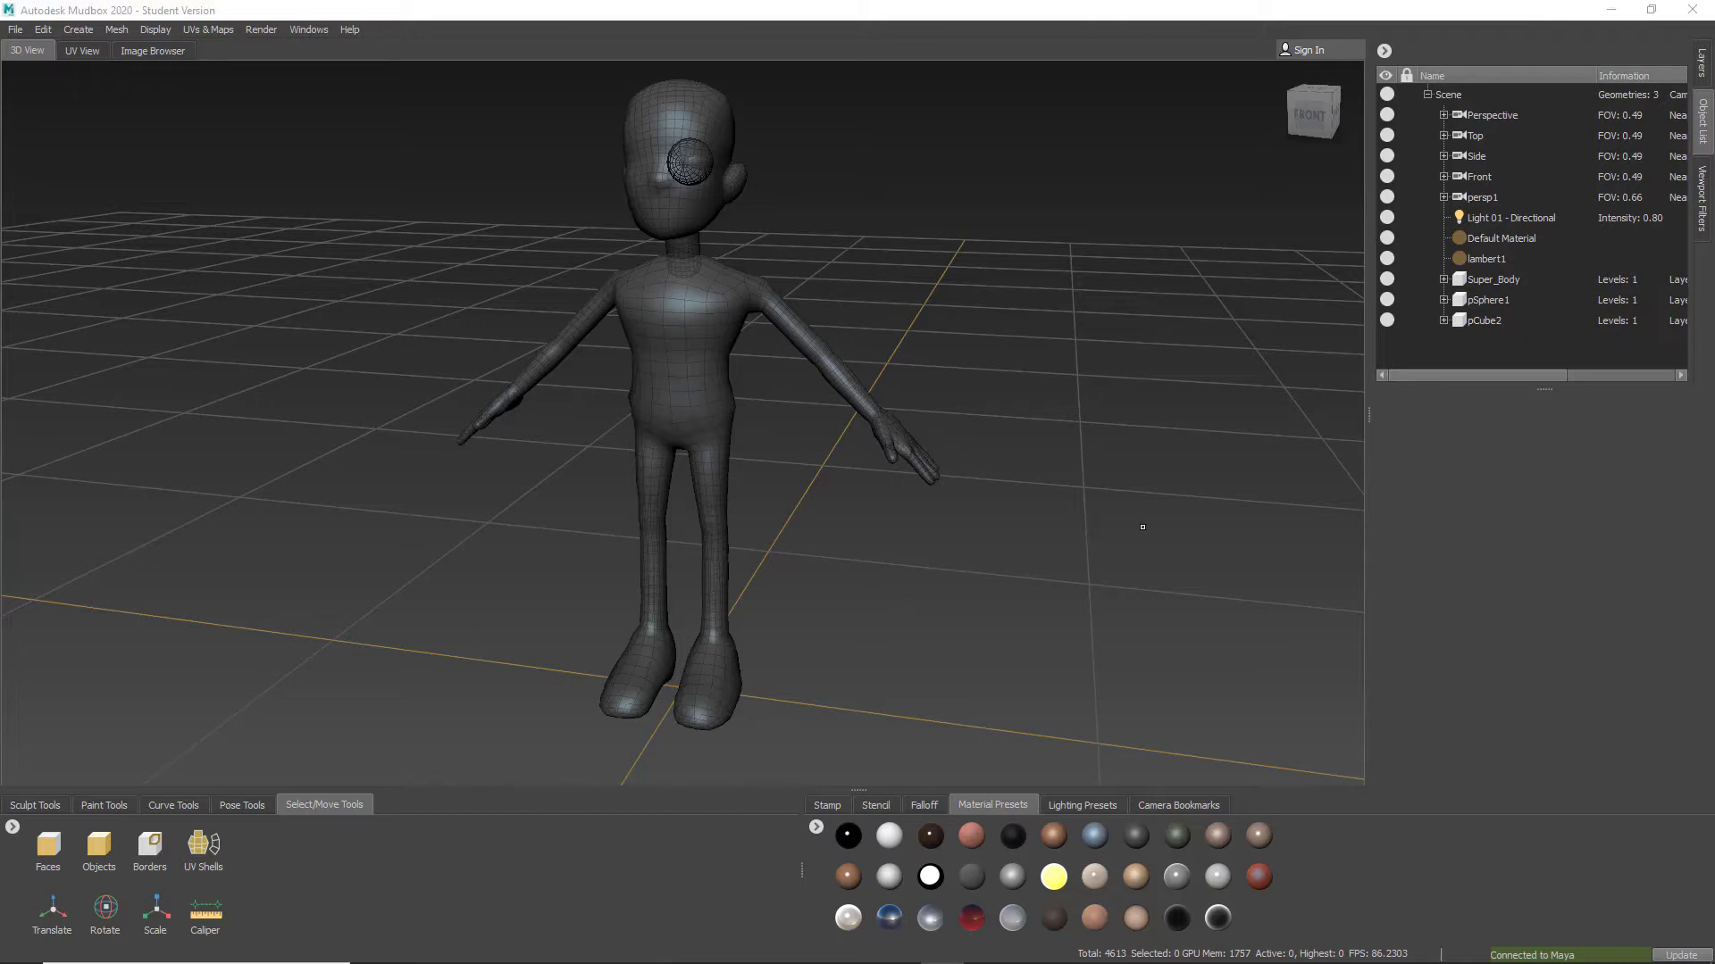
Turn off the wireframe display and frame the character's head and shoulders
middle_click_drag(811, 301, 830, 357, "alt")
scroll(848, 437, "up", 5)
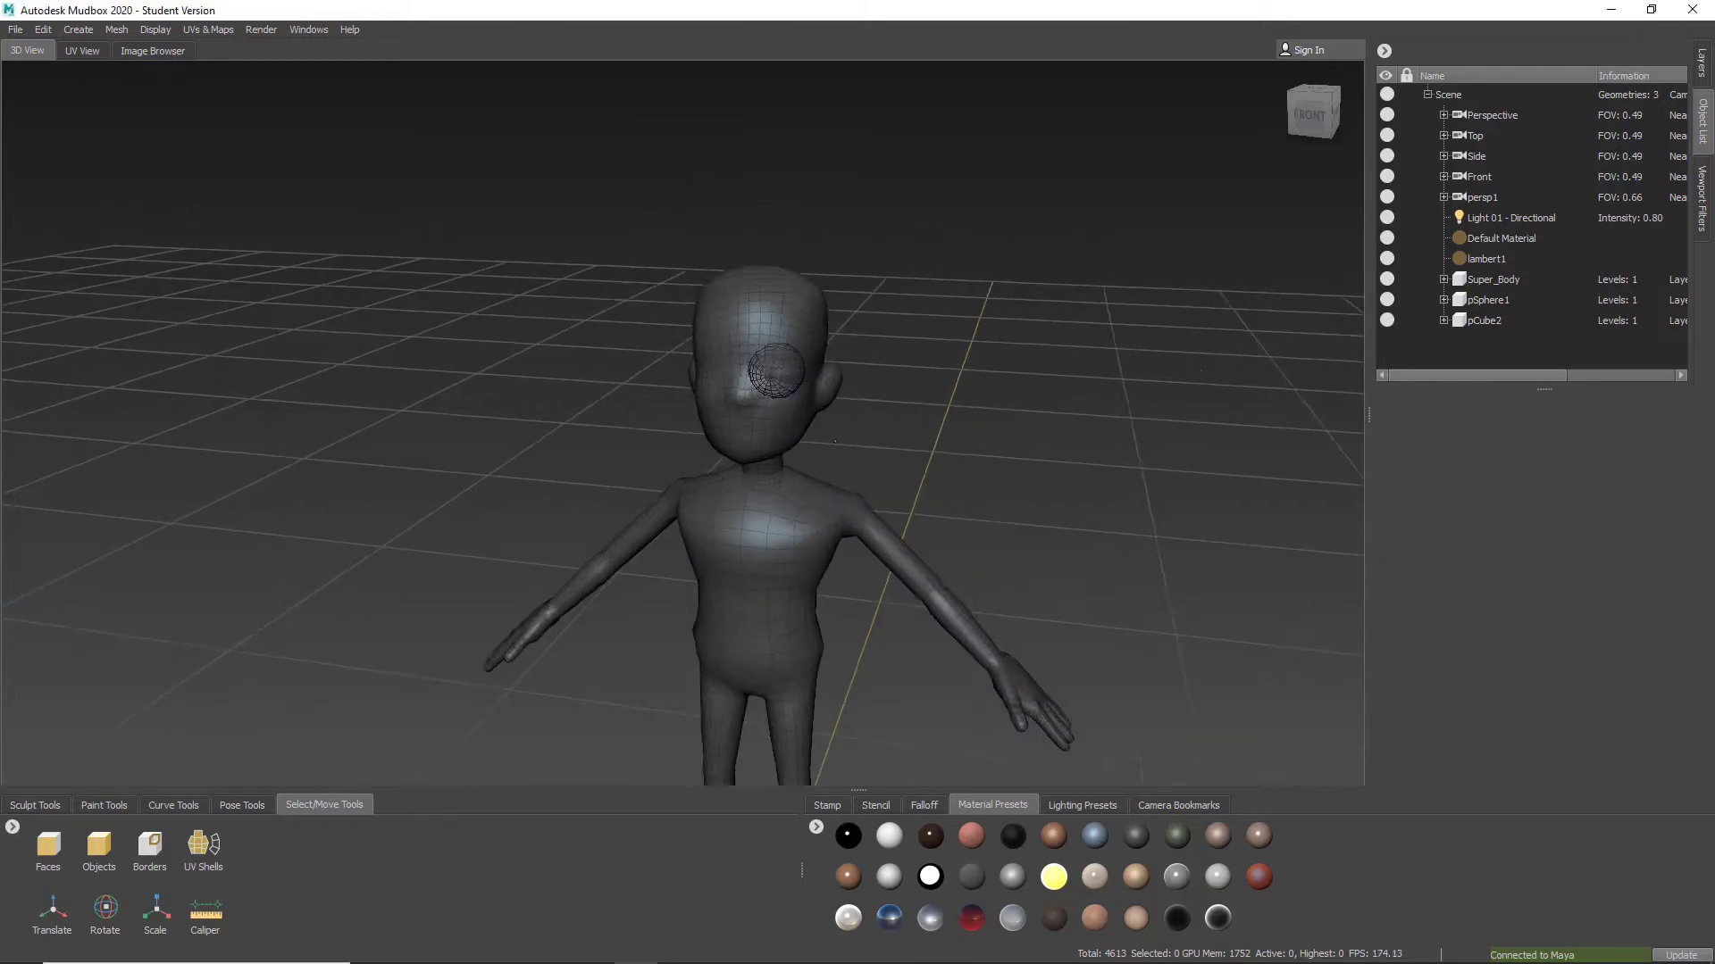
middle_click_drag(857, 445, 831, 453, "alt")
key("w")
left_click_drag(831, 453, 830, 384, "alt")
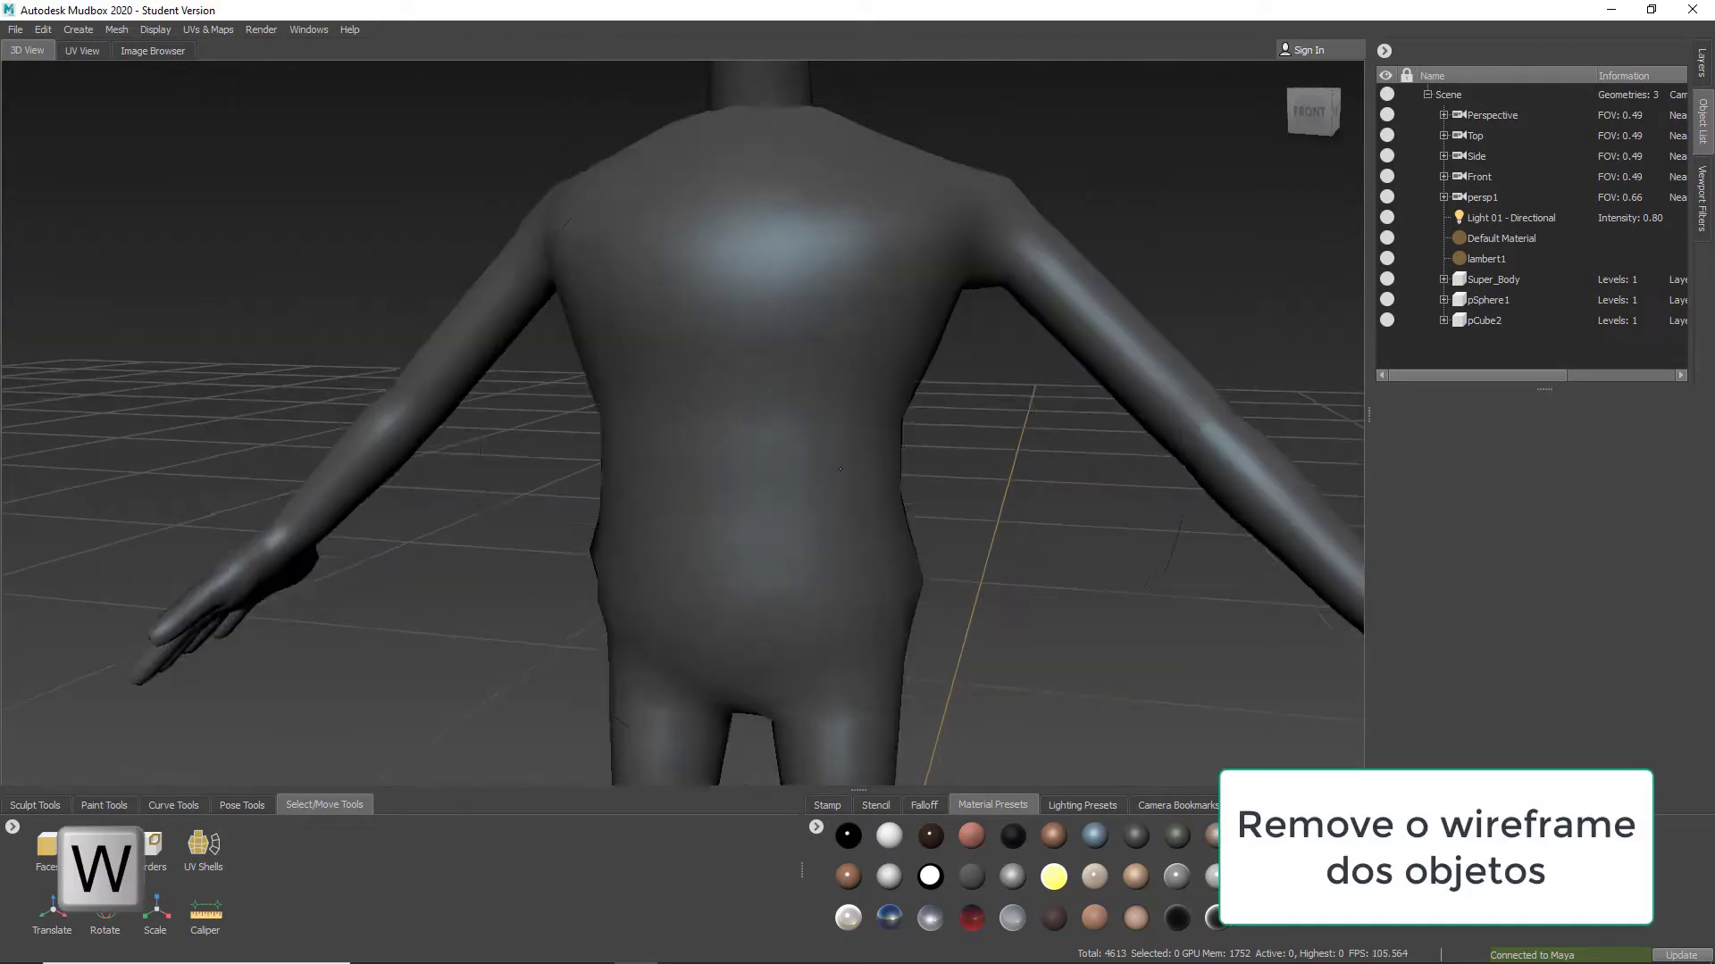
middle_click_drag(830, 384, 847, 486, "alt")
scroll(846, 487, "down", 2)
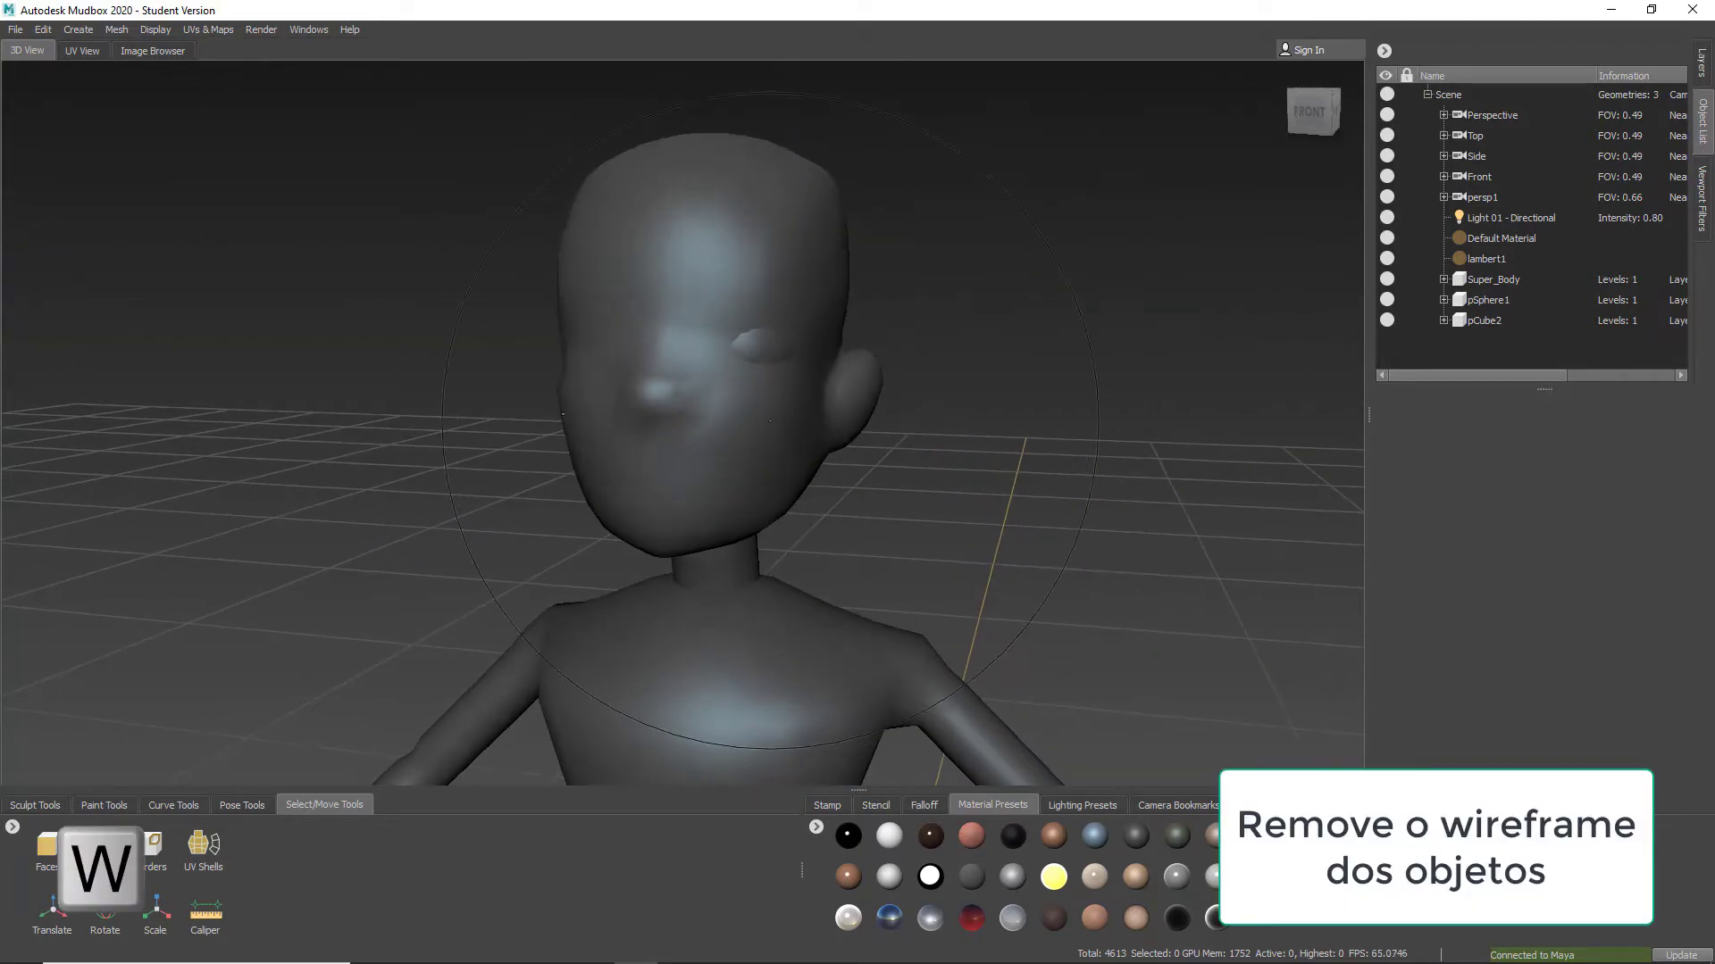
mouse_move(811, 449)
left_mouse_down("alt")
mouse_move(859, 496)
mouse_move(868, 402)
mouse_move(834, 468)
left_mouse_up("alt")
key("w")
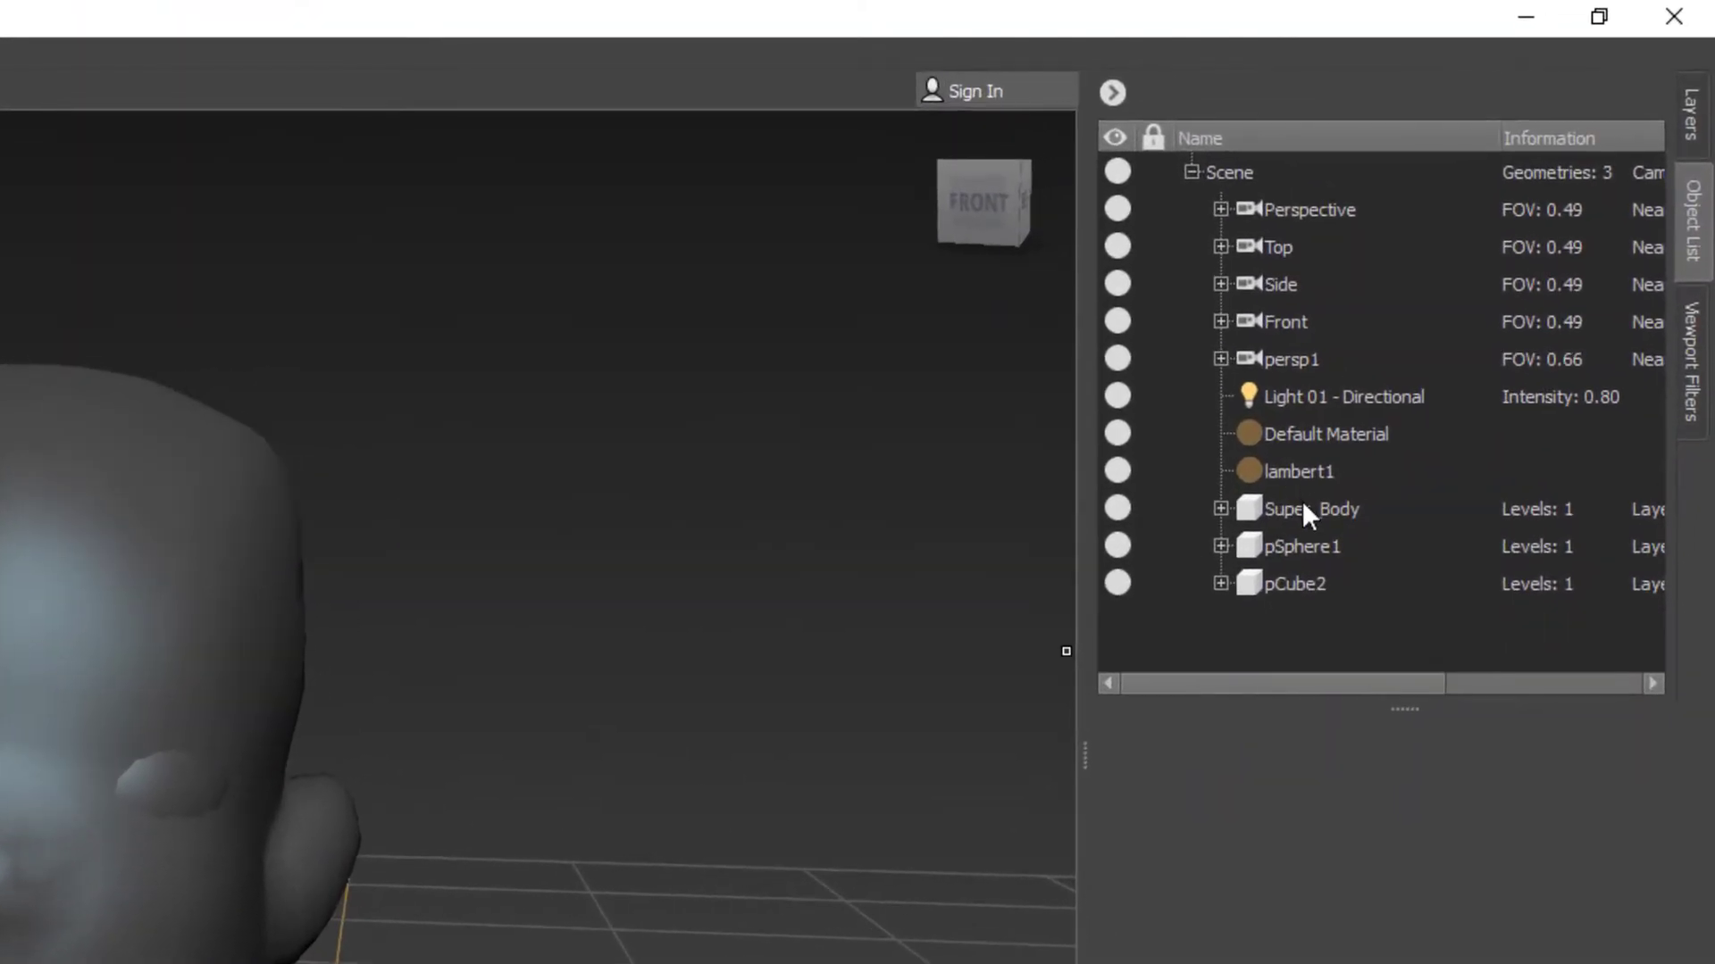
Assign the existing Default Material to Super_Body, pSphere1 and pCube2 together
left_click_drag(1304, 507, 1300, 582)
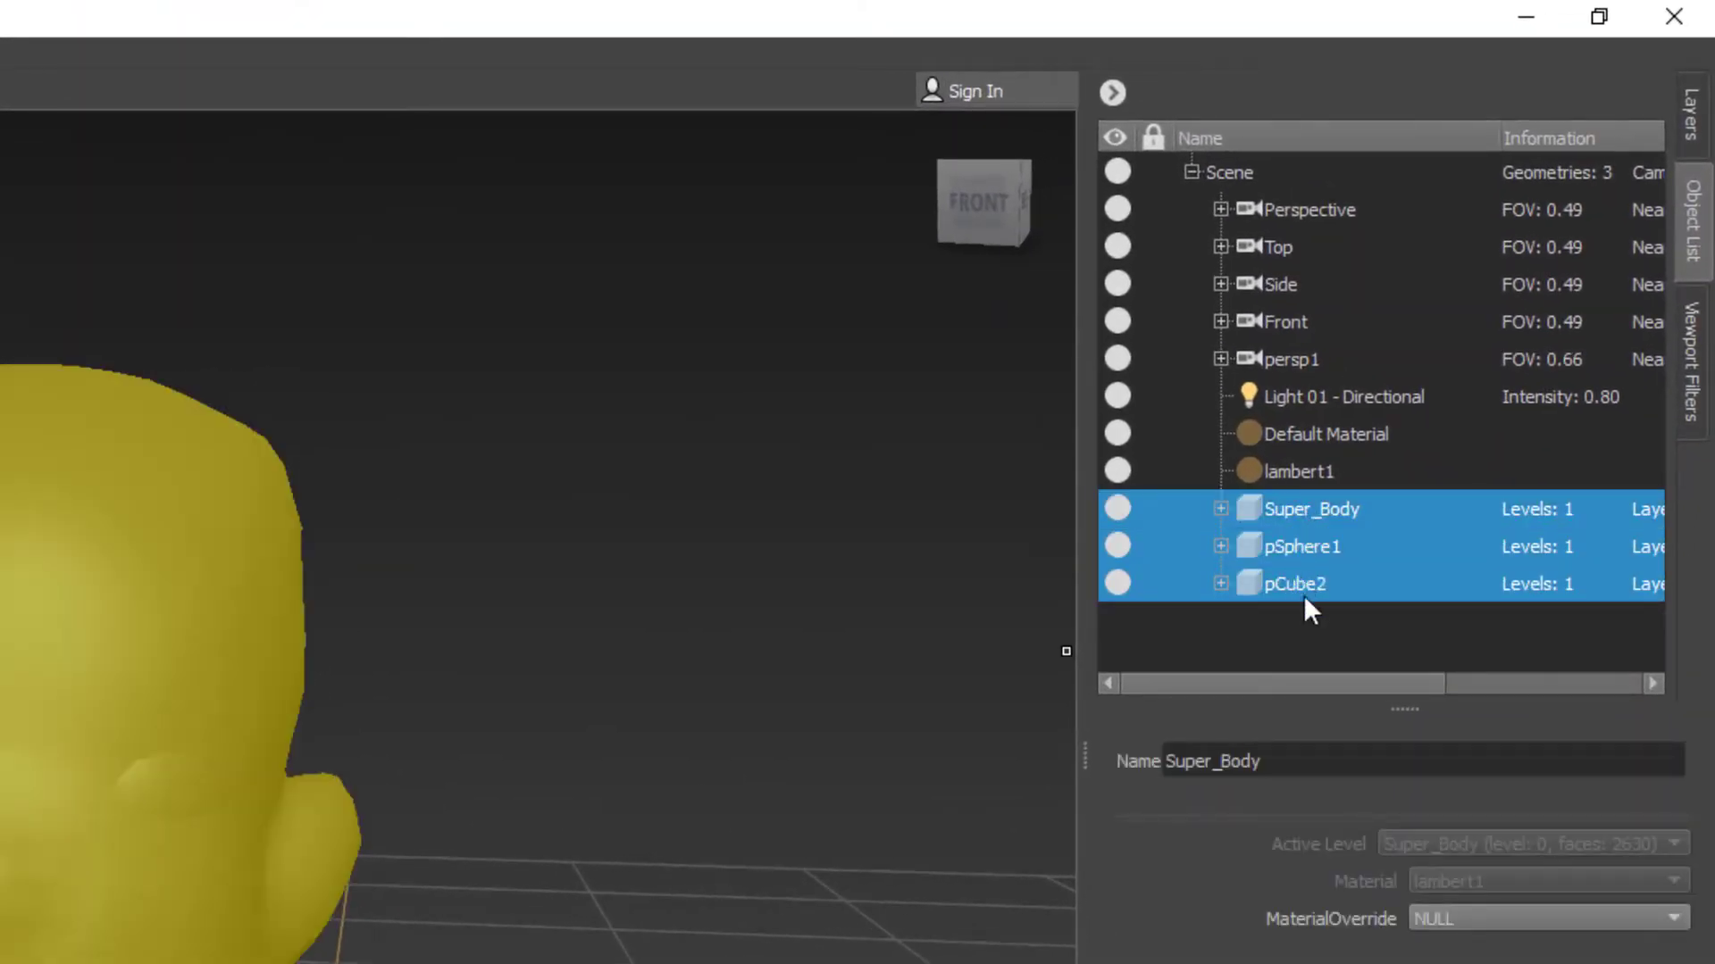
right_click(1326, 544)
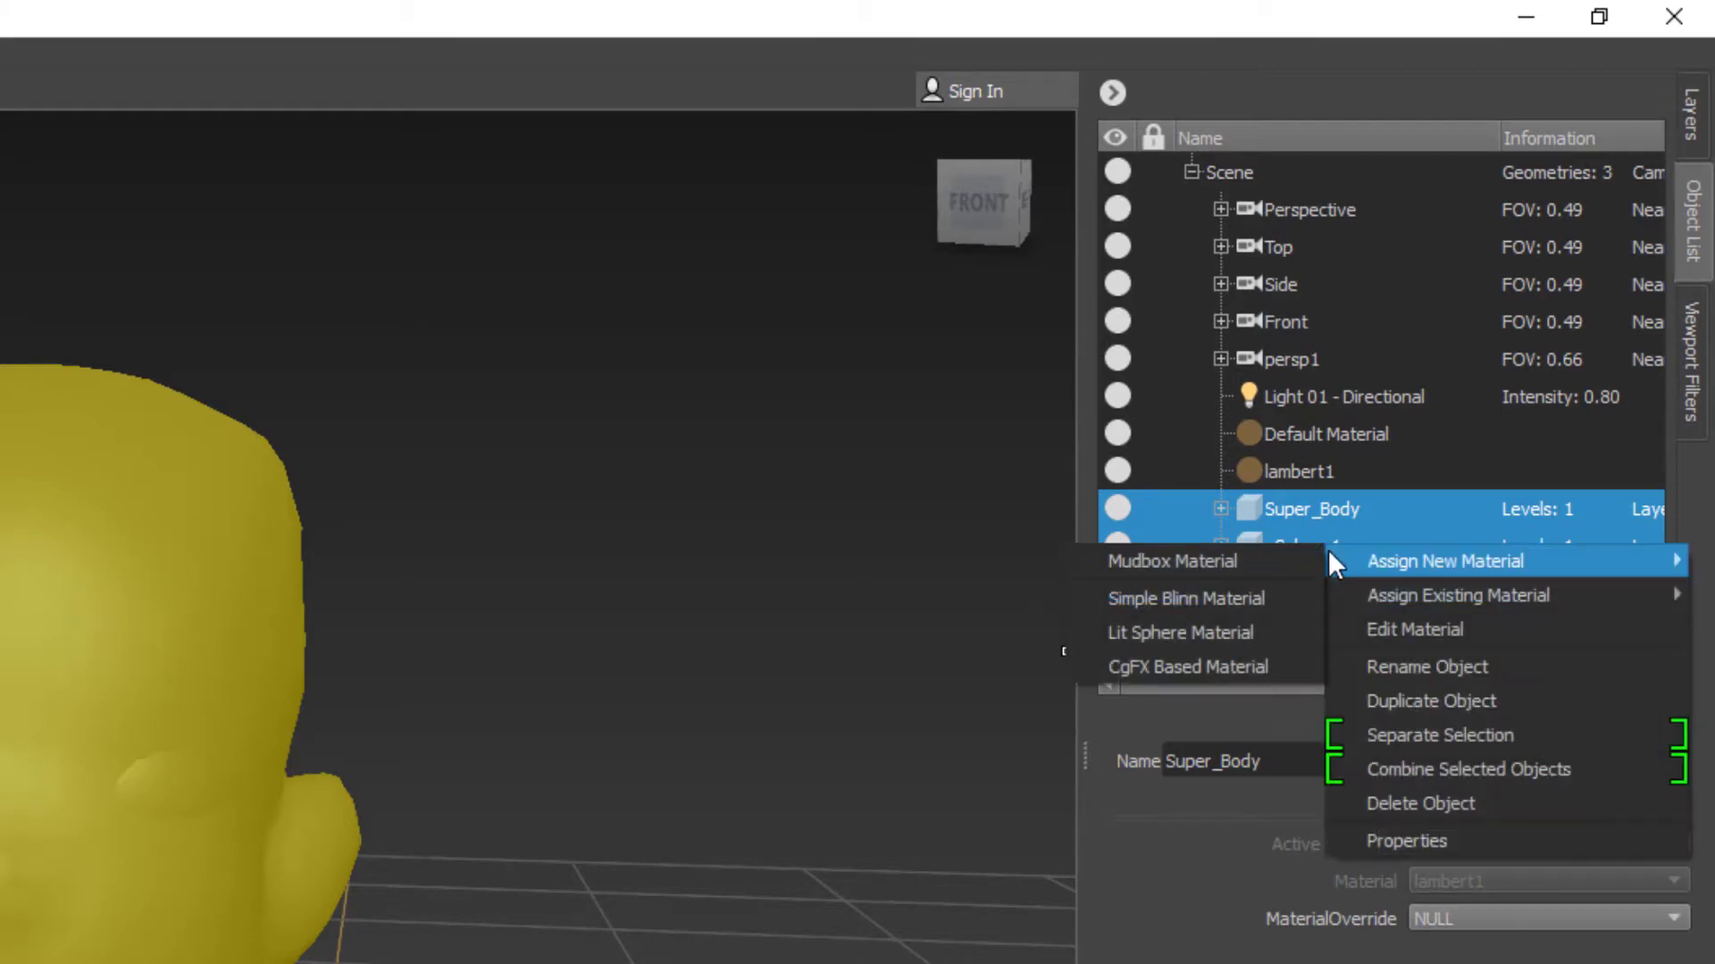
mouse_move(1391, 593)
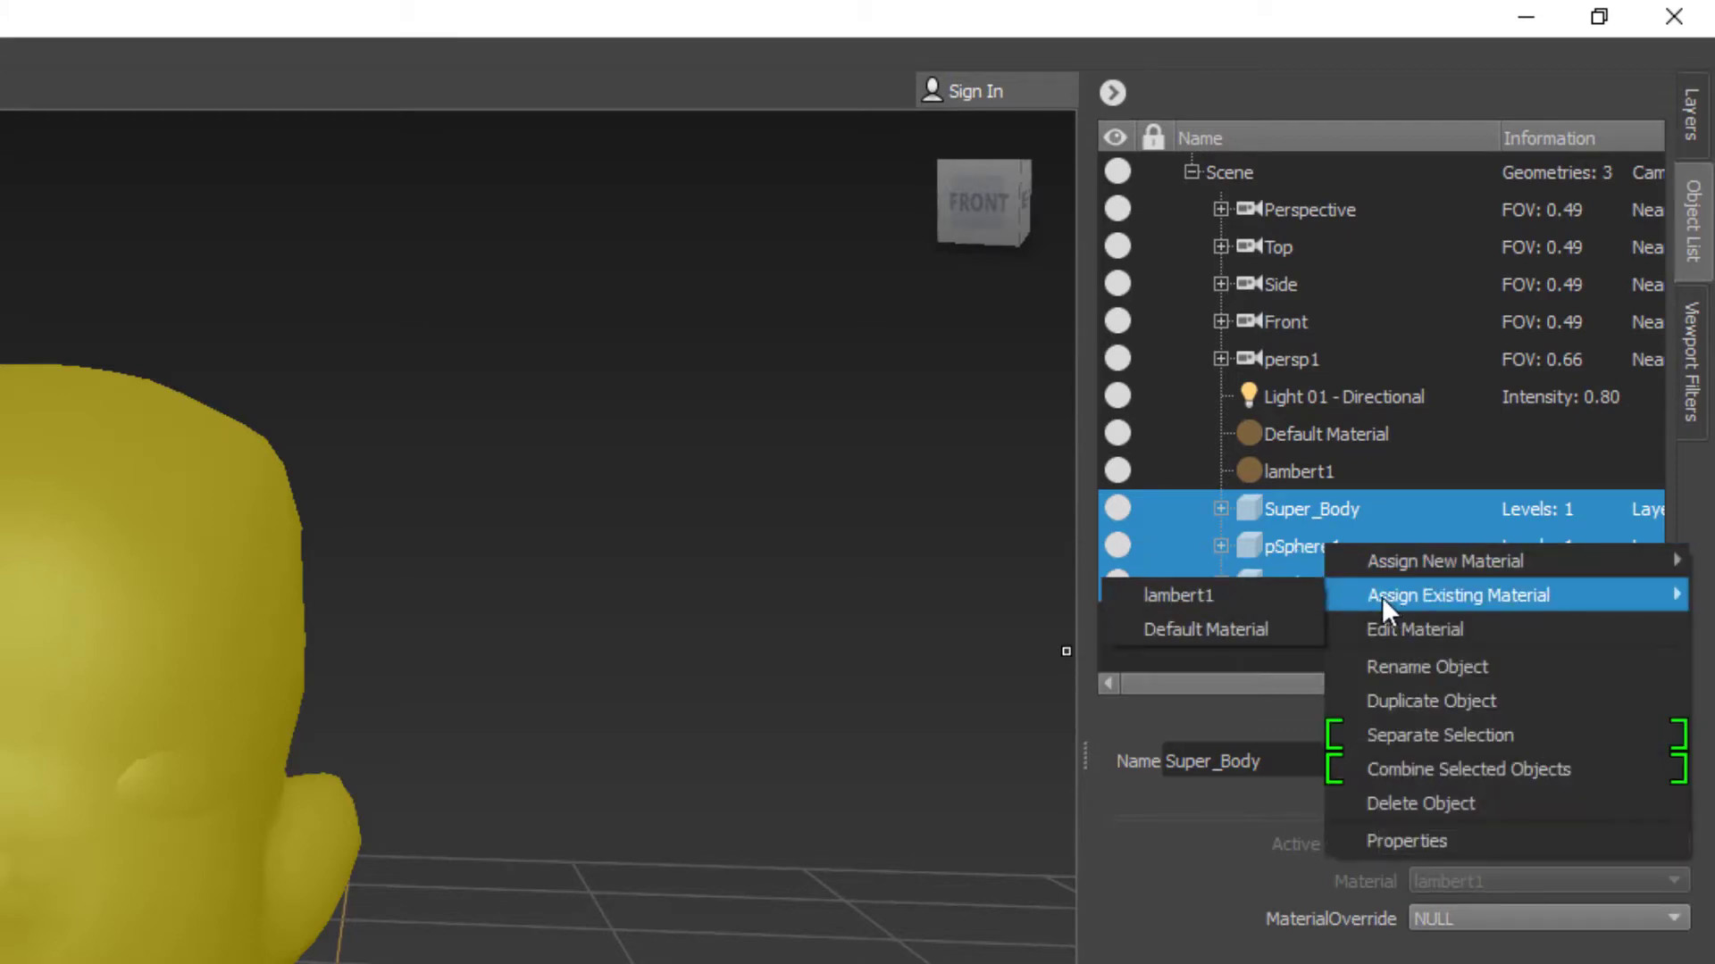
left_click(1266, 631)
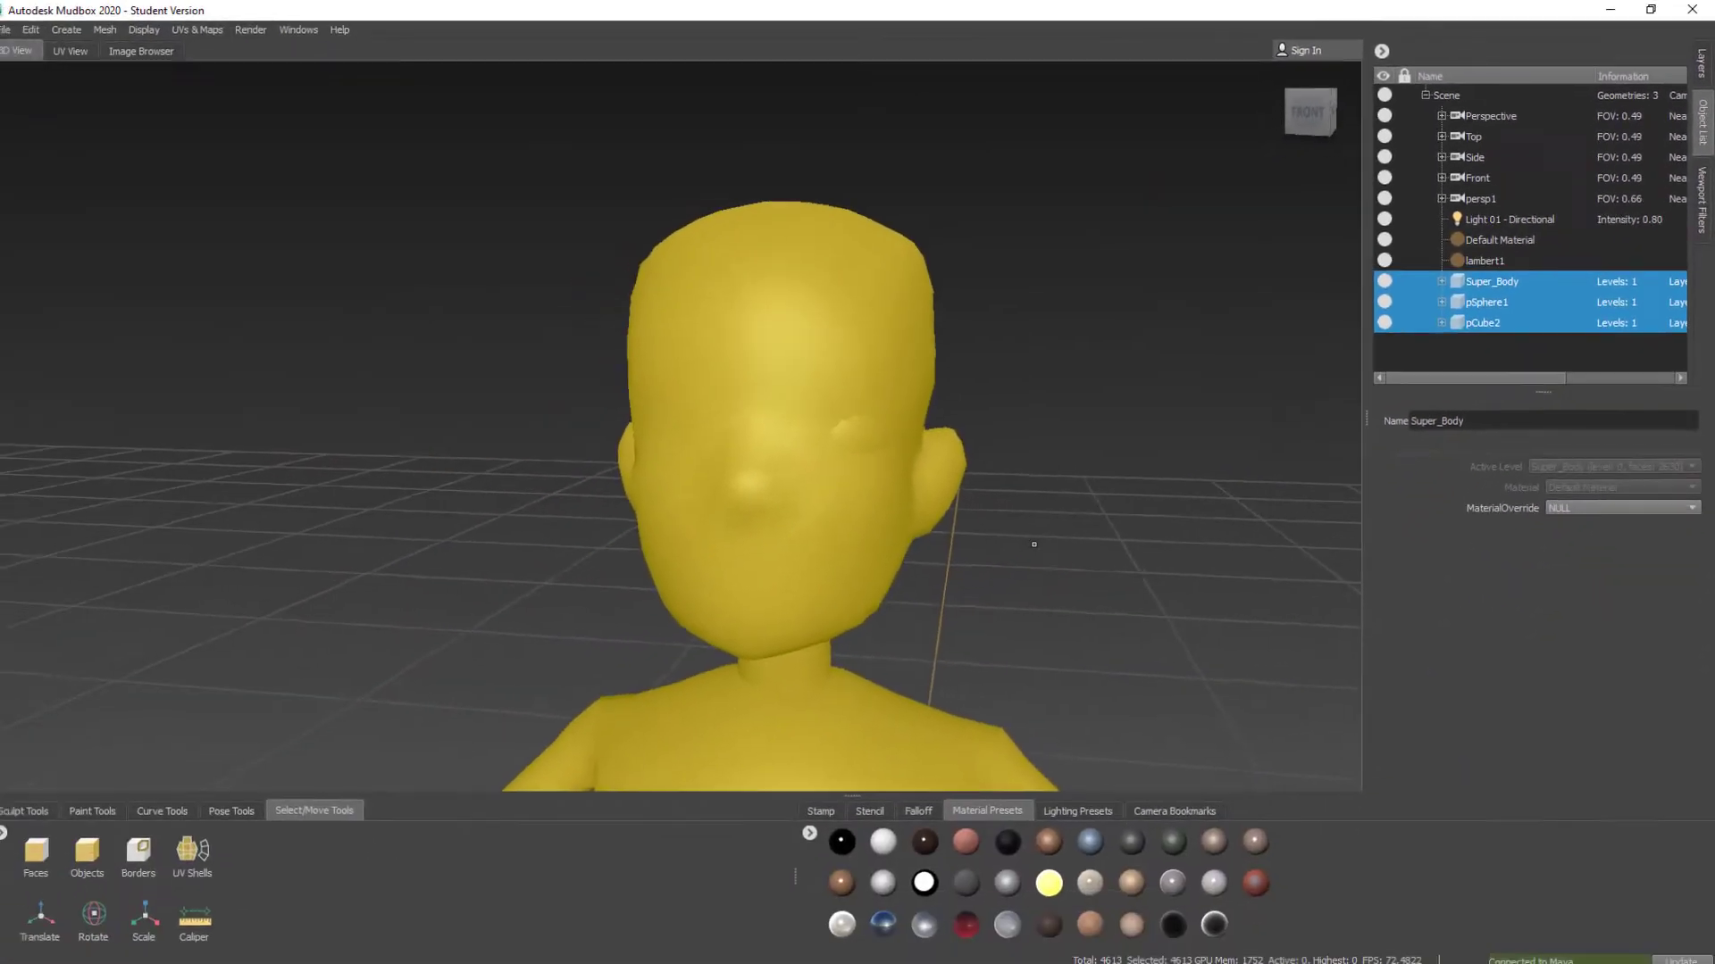
Deselect all the objects using the Faces selection tool and view the Default Material on the character
middle_click_drag(1029, 543, 1025, 504, "alt")
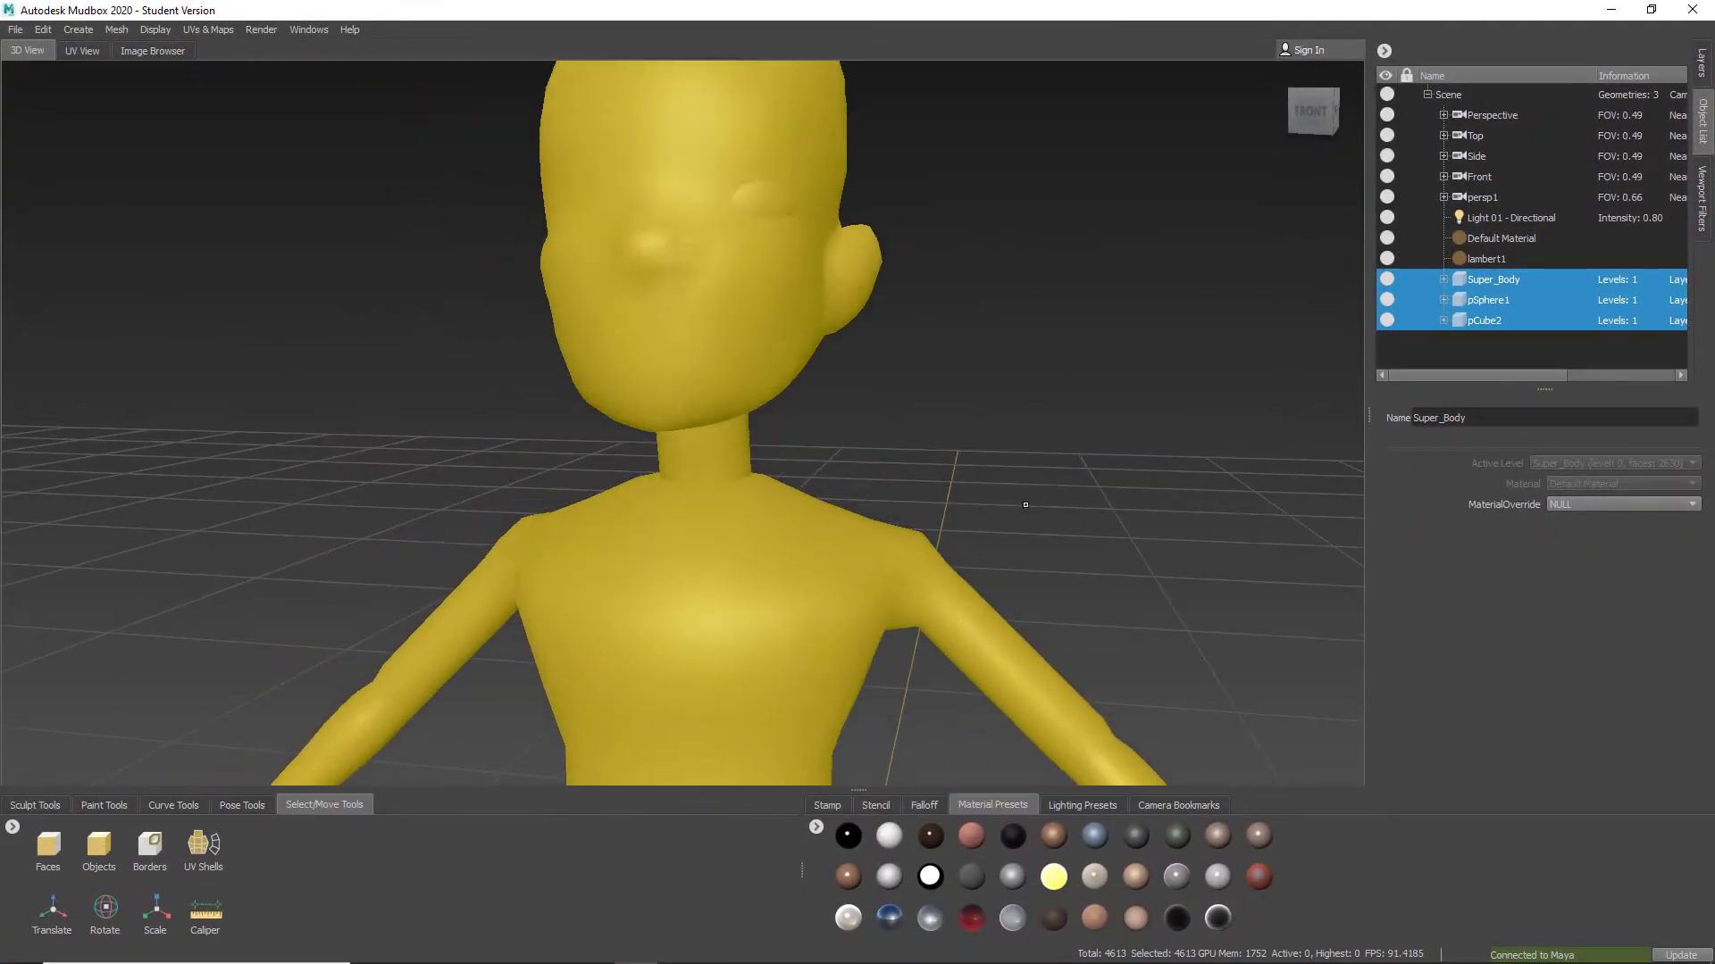
left_click(46, 867)
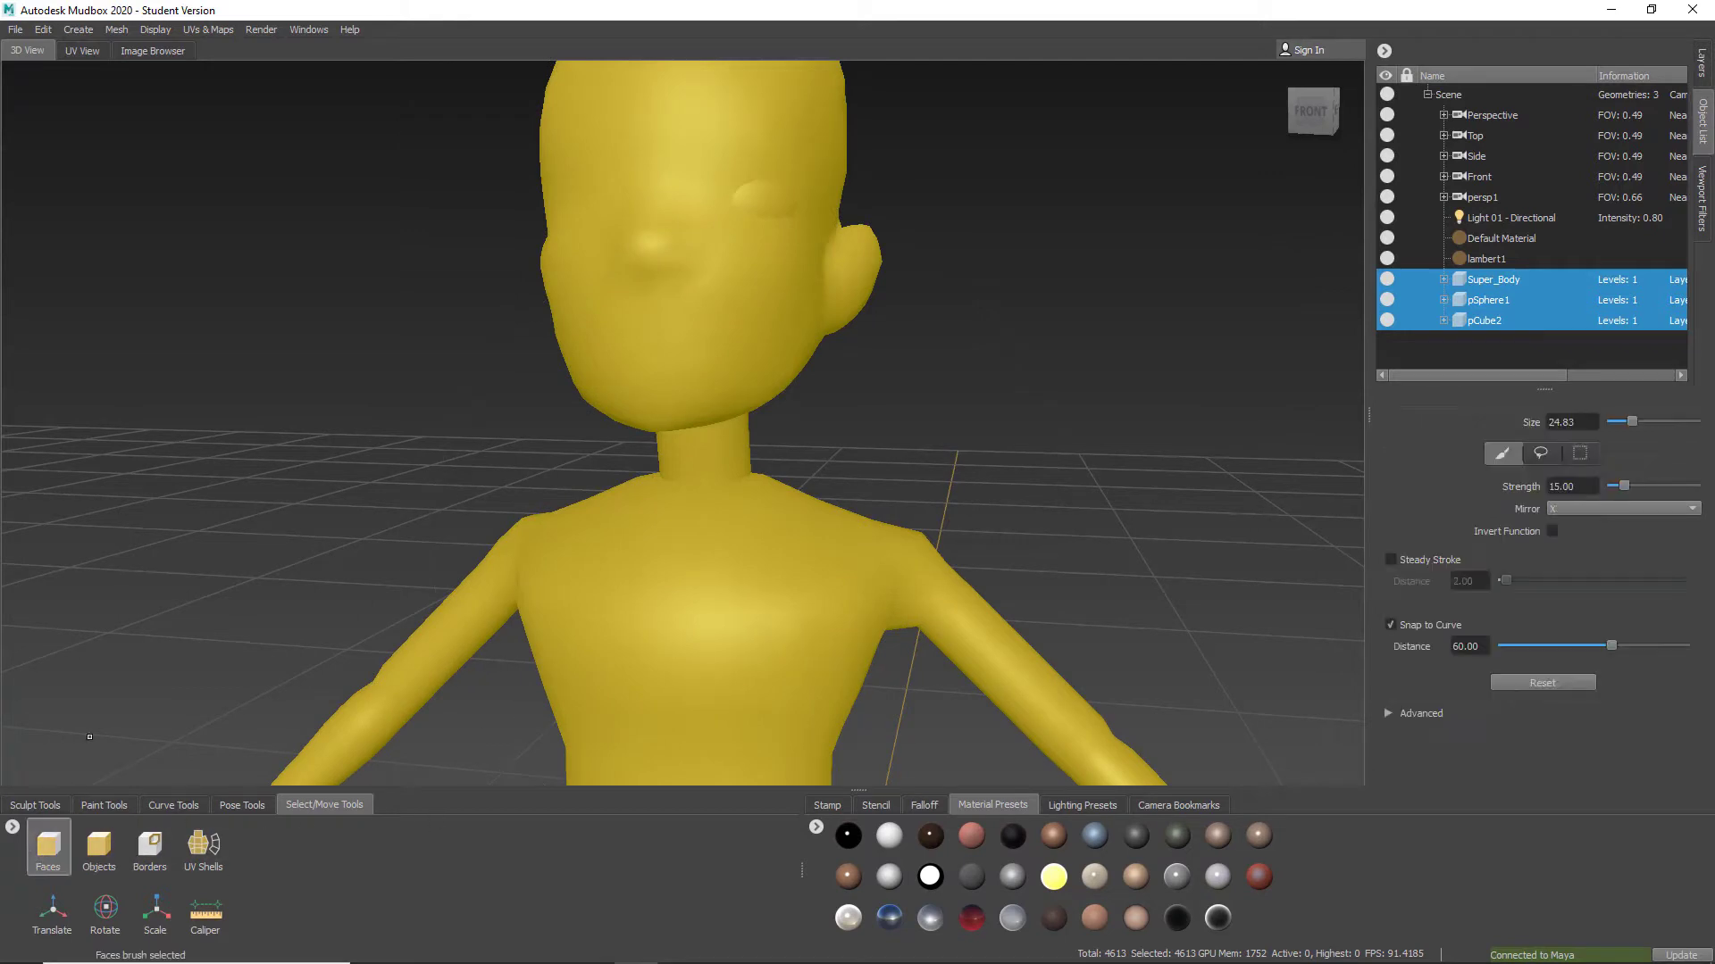
left_click(94, 730)
left_click_drag(896, 461, 884, 475, "alt")
right_click_drag(884, 475, 809, 504, "alt")
left_click_drag(808, 504, 1036, 501, "alt")
middle_click_drag(1036, 502, 868, 468, "alt")
right_click_drag(868, 469, 903, 455, "alt")
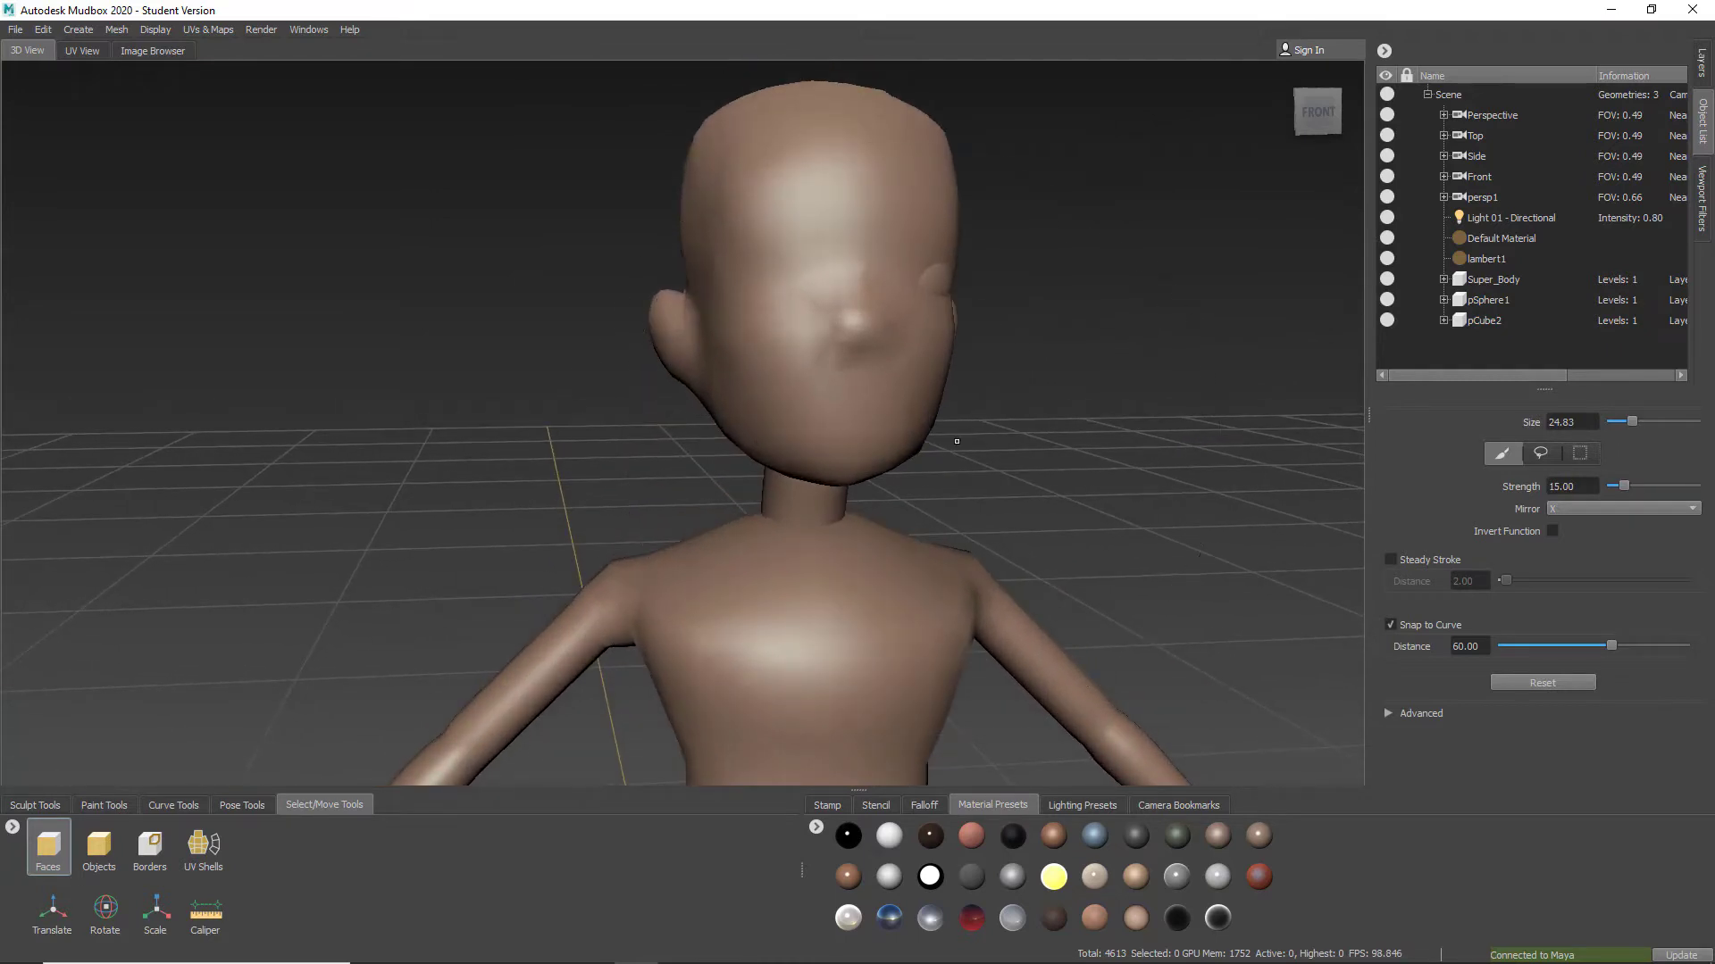
Turn the wireframe display back on and inspect the mesh of the head and torso
left_click_drag(956, 441, 869, 451, "alt")
middle_click_drag(869, 452, 812, 501, "alt")
key("w")
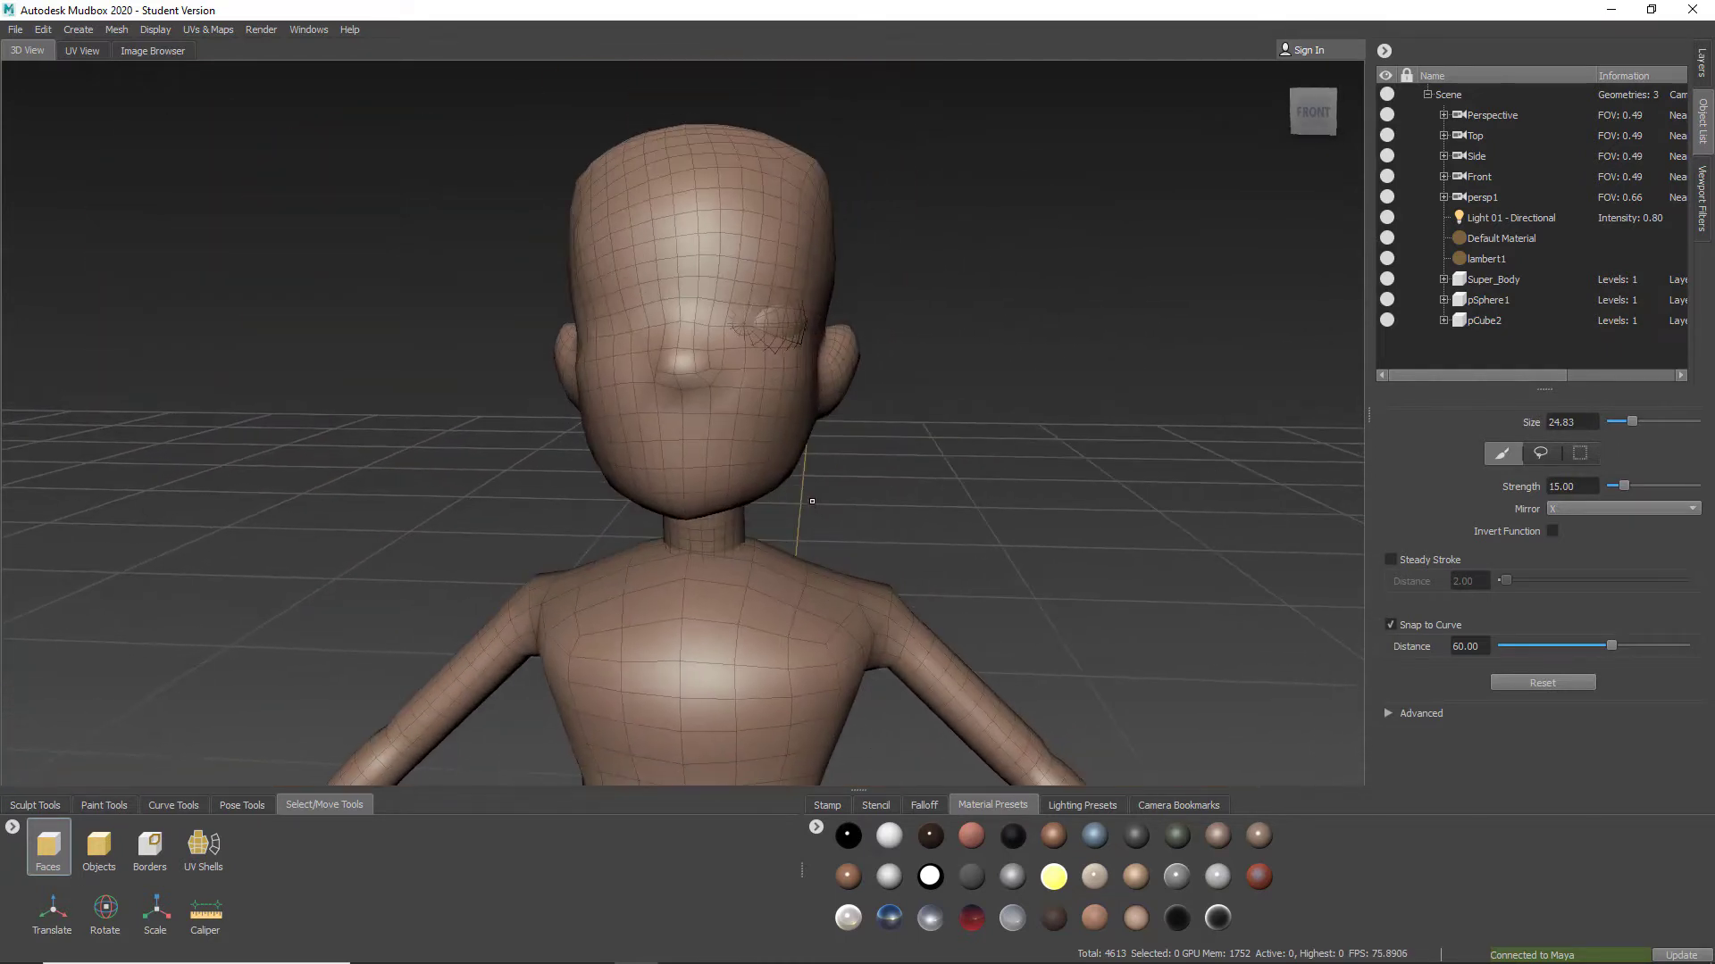
right_click_drag(819, 505, 770, 457, "alt")
middle_click_drag(770, 457, 801, 491, "alt")
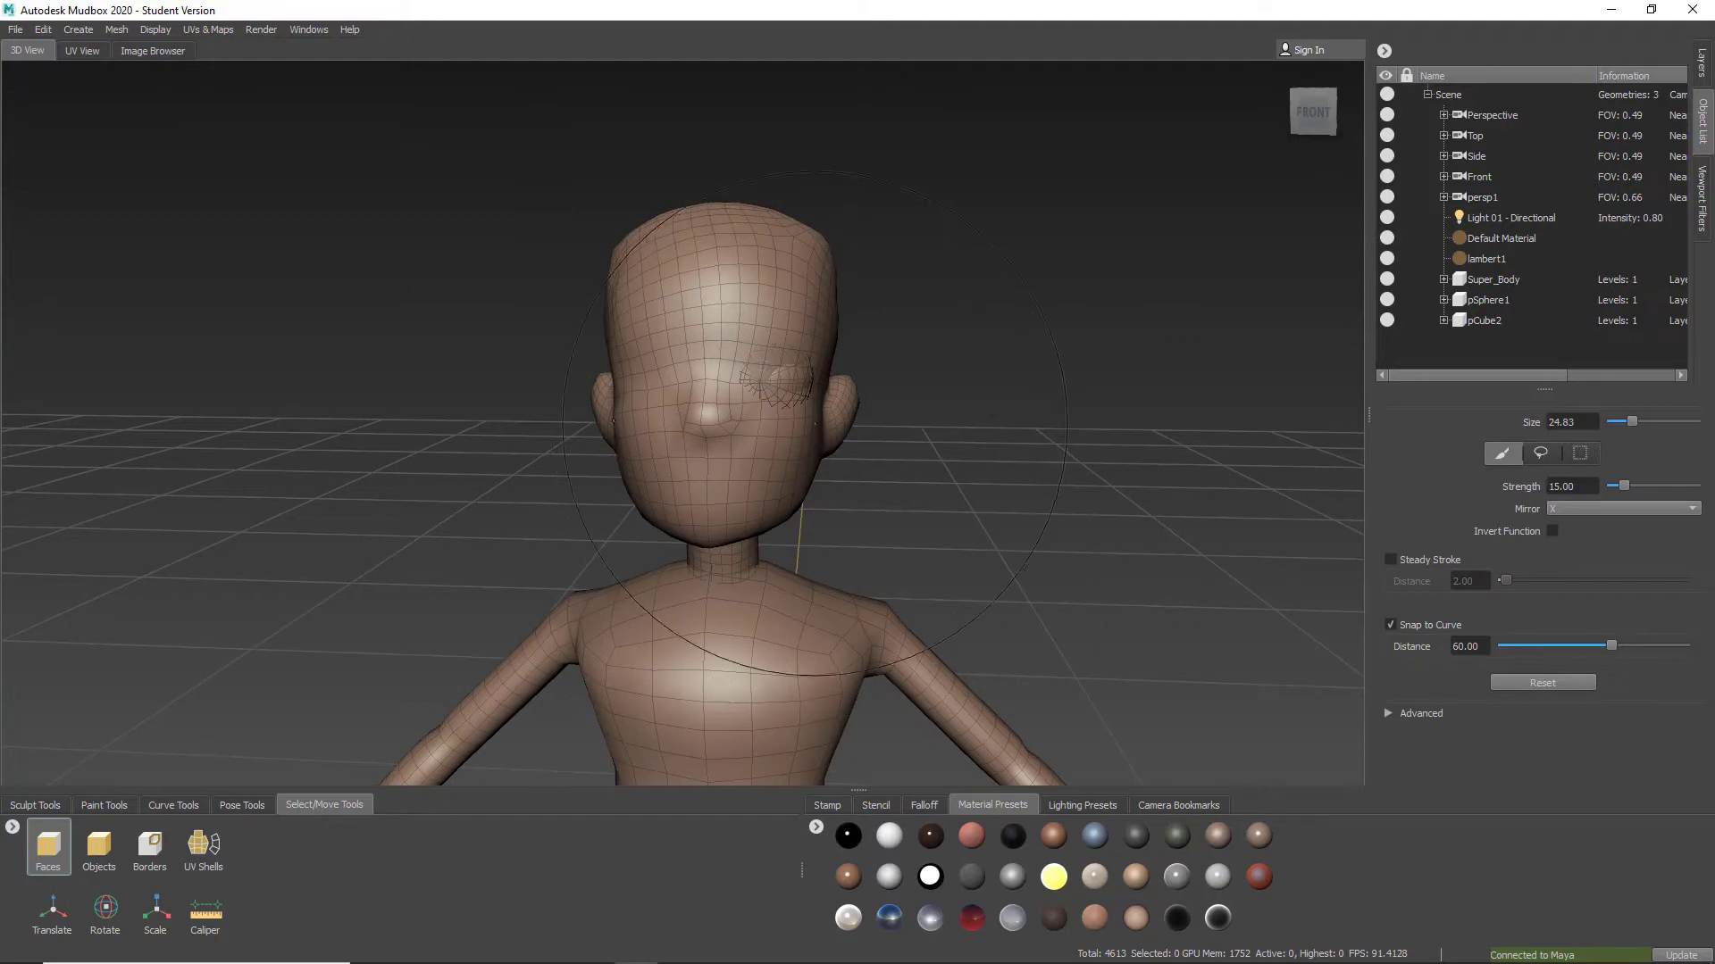
left_click_drag(830, 428, 837, 250, "alt")
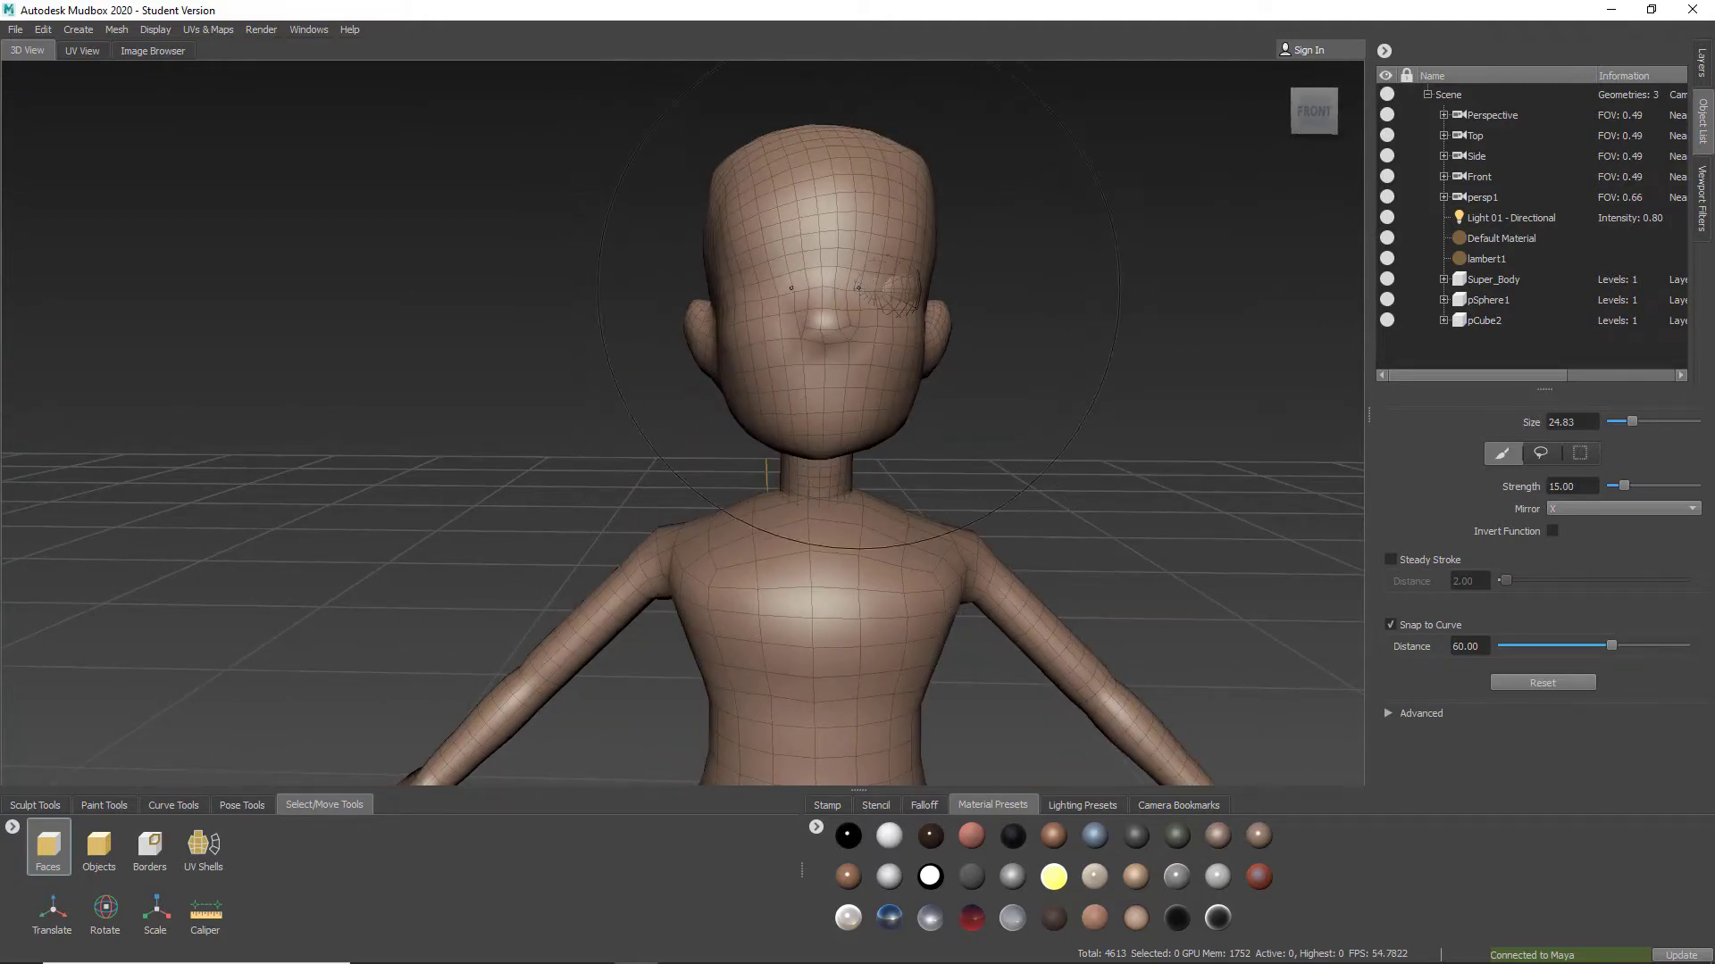
Examine the character's head, torso and arms from several angles with the wireframe on and off
left_click_drag(875, 388, 795, 362, "alt")
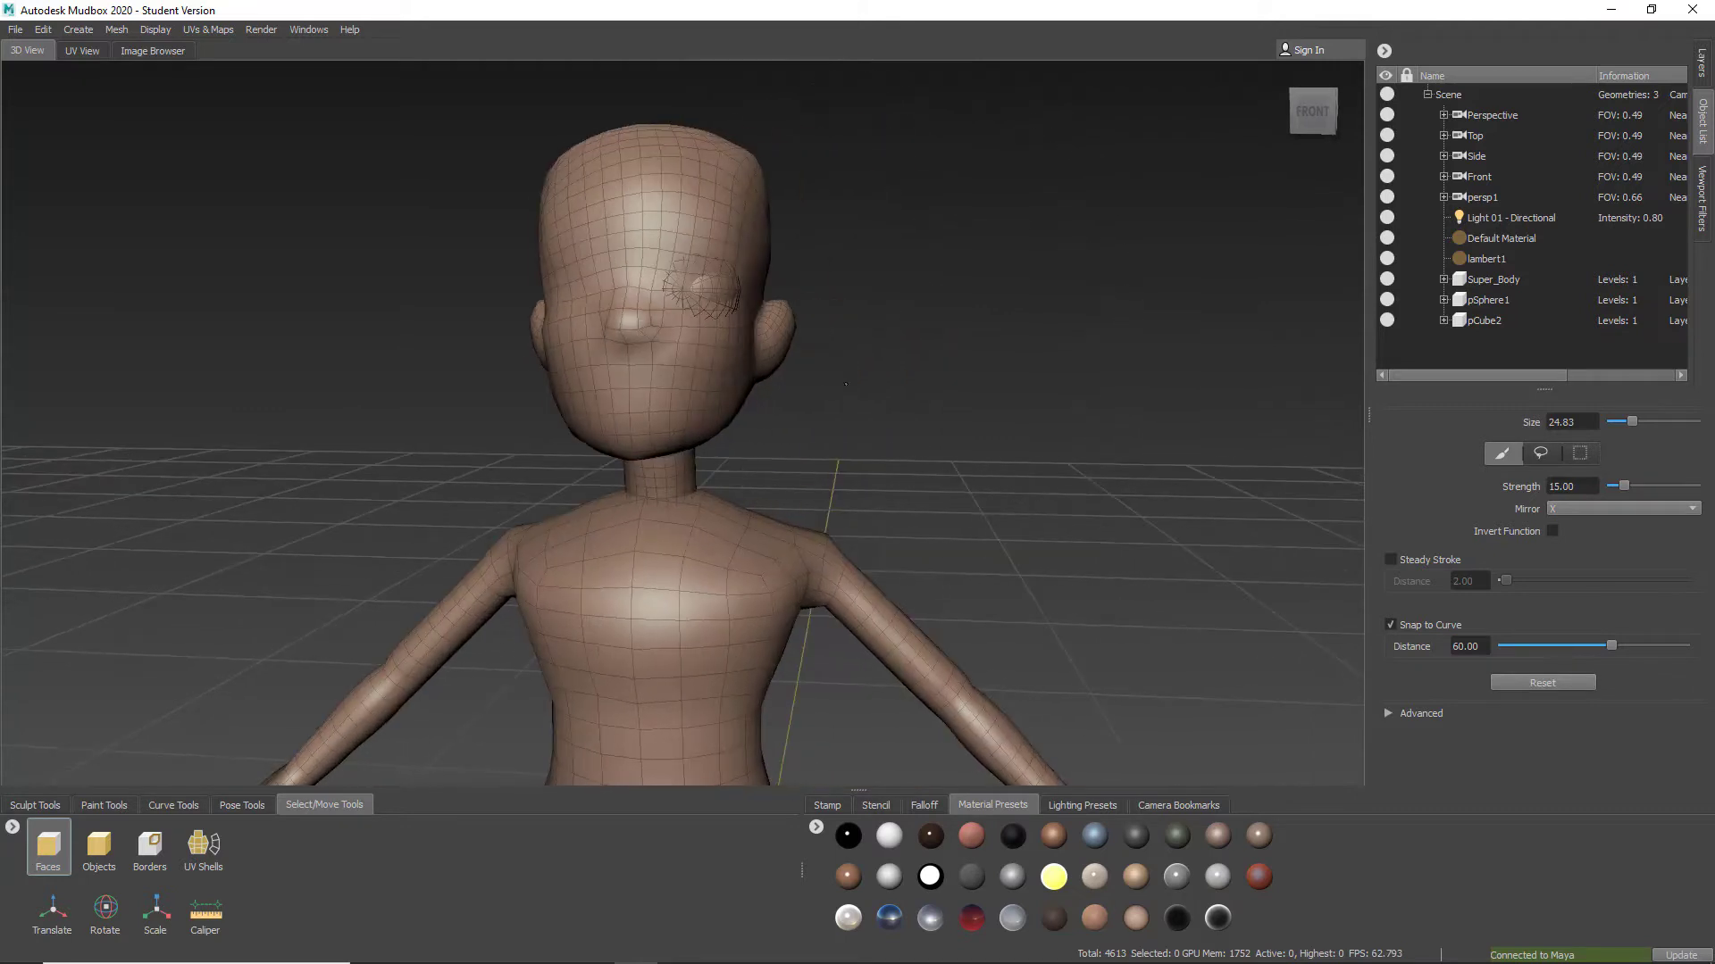
middle_click_drag(714, 295, 767, 384, "alt")
right_click_drag(768, 384, 805, 397, "alt")
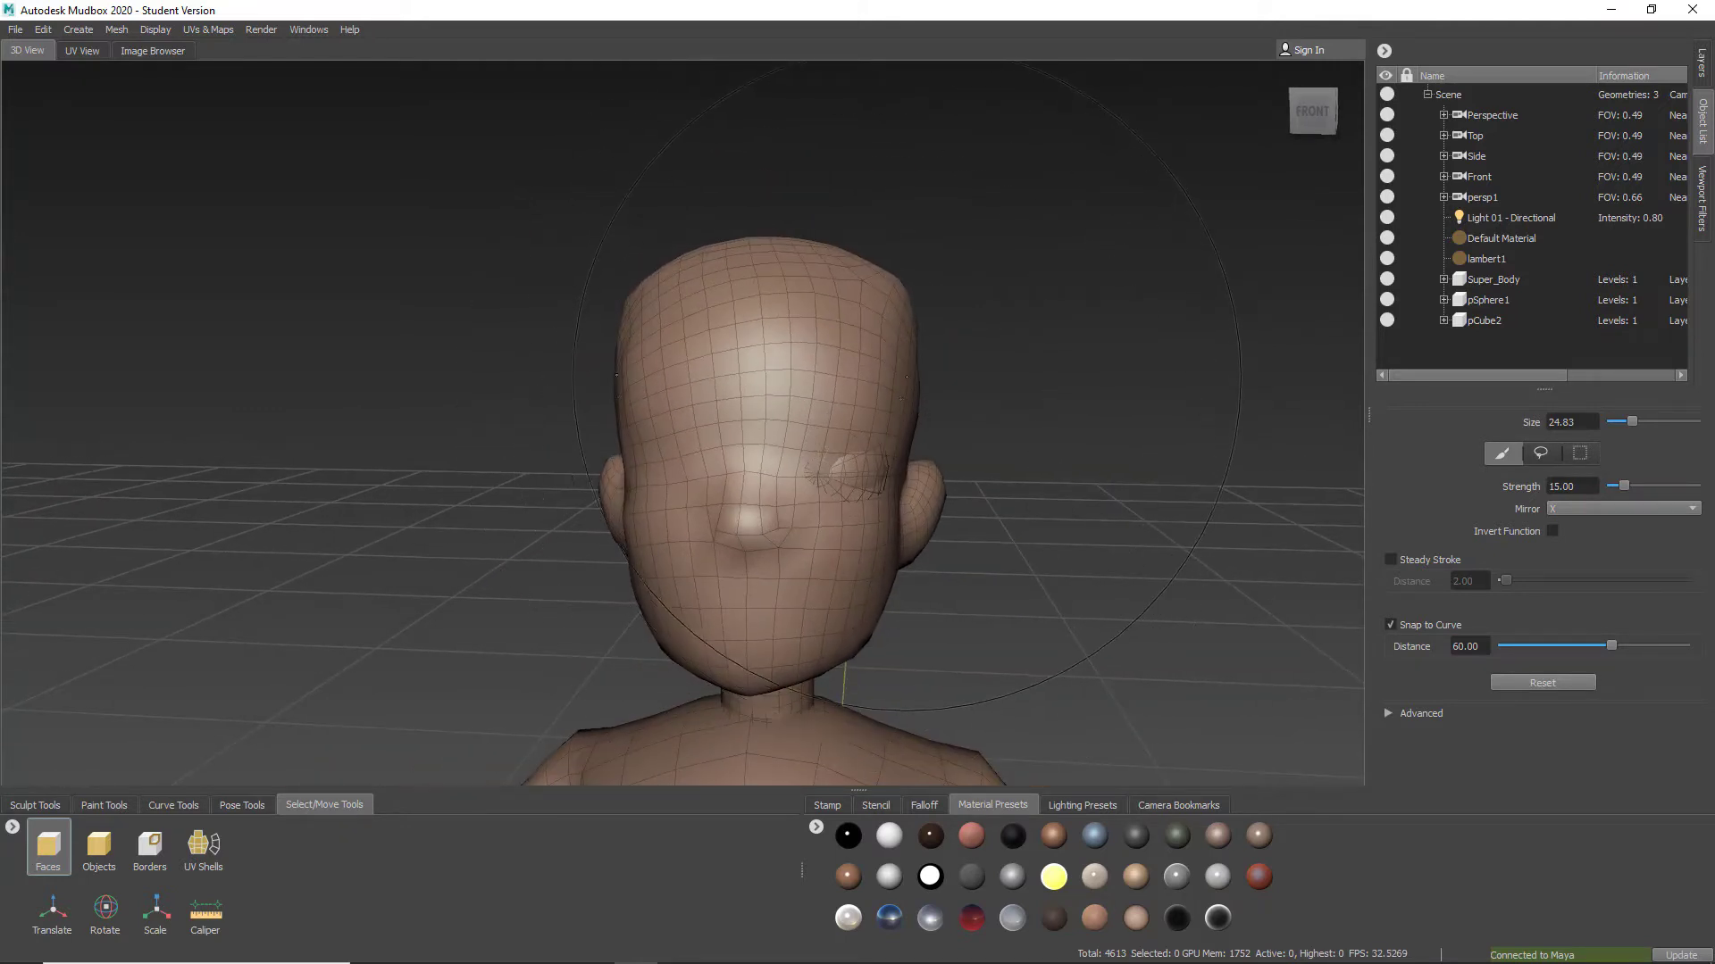
key("w")
left_click_drag(683, 378, 645, 325, "alt")
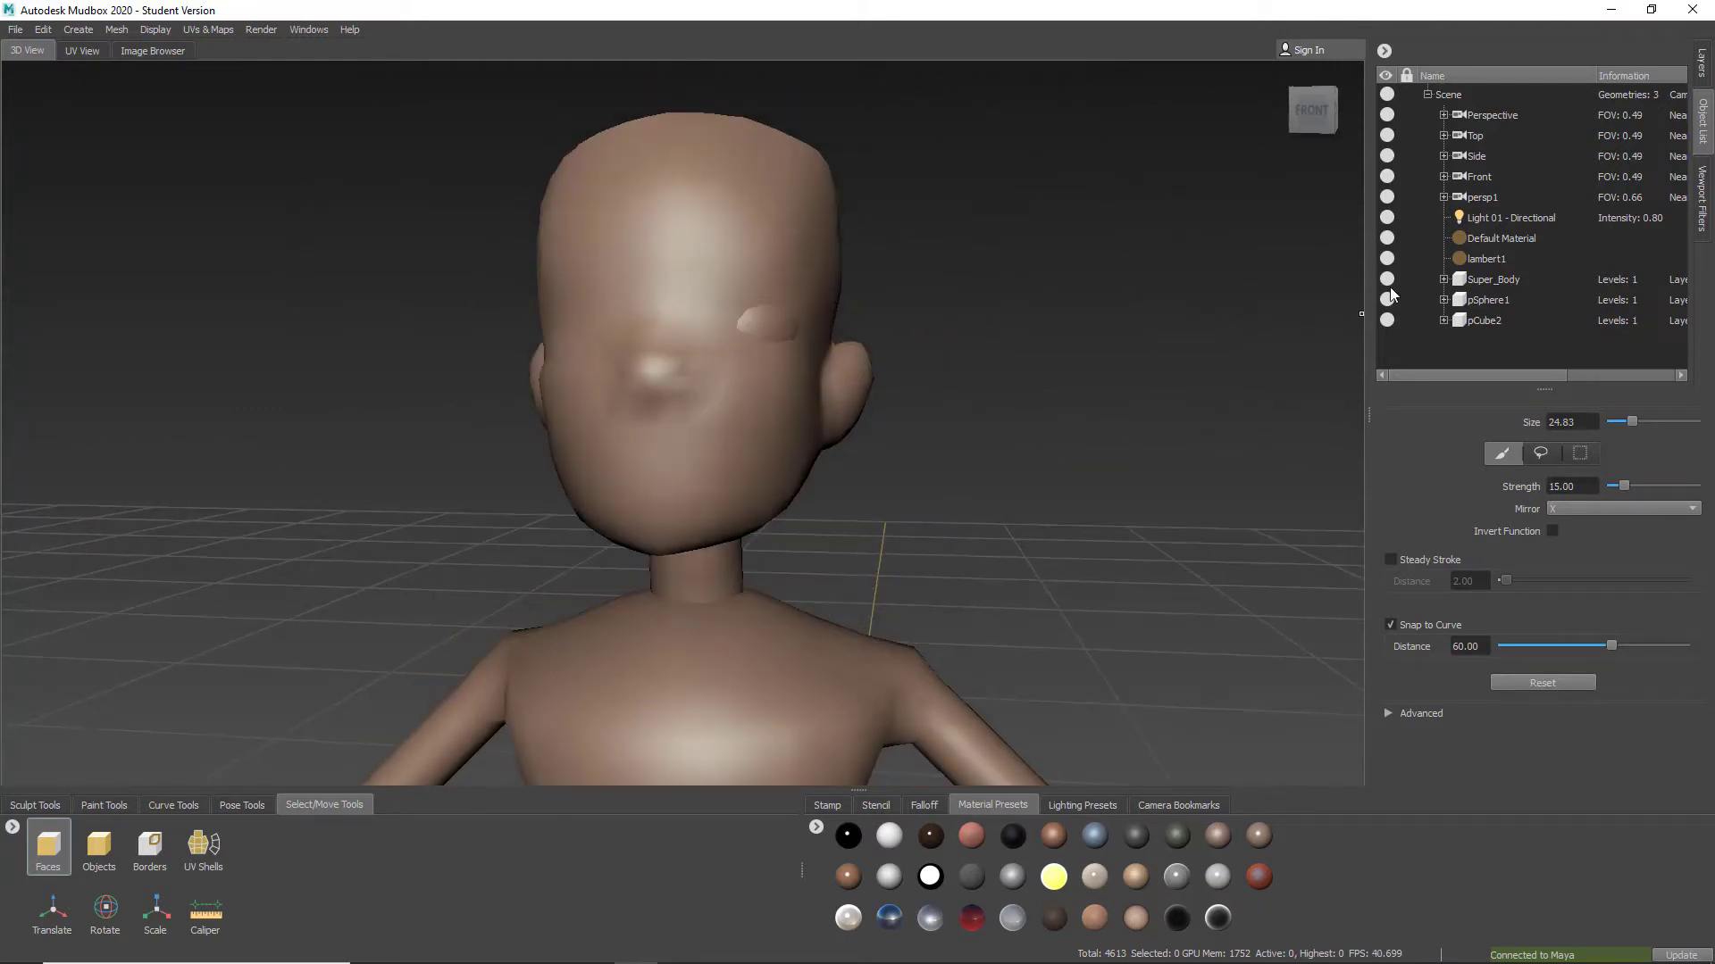
key("w")
middle_click_drag(919, 582, 934, 524, "alt")
right_click_drag(935, 524, 878, 455, "alt")
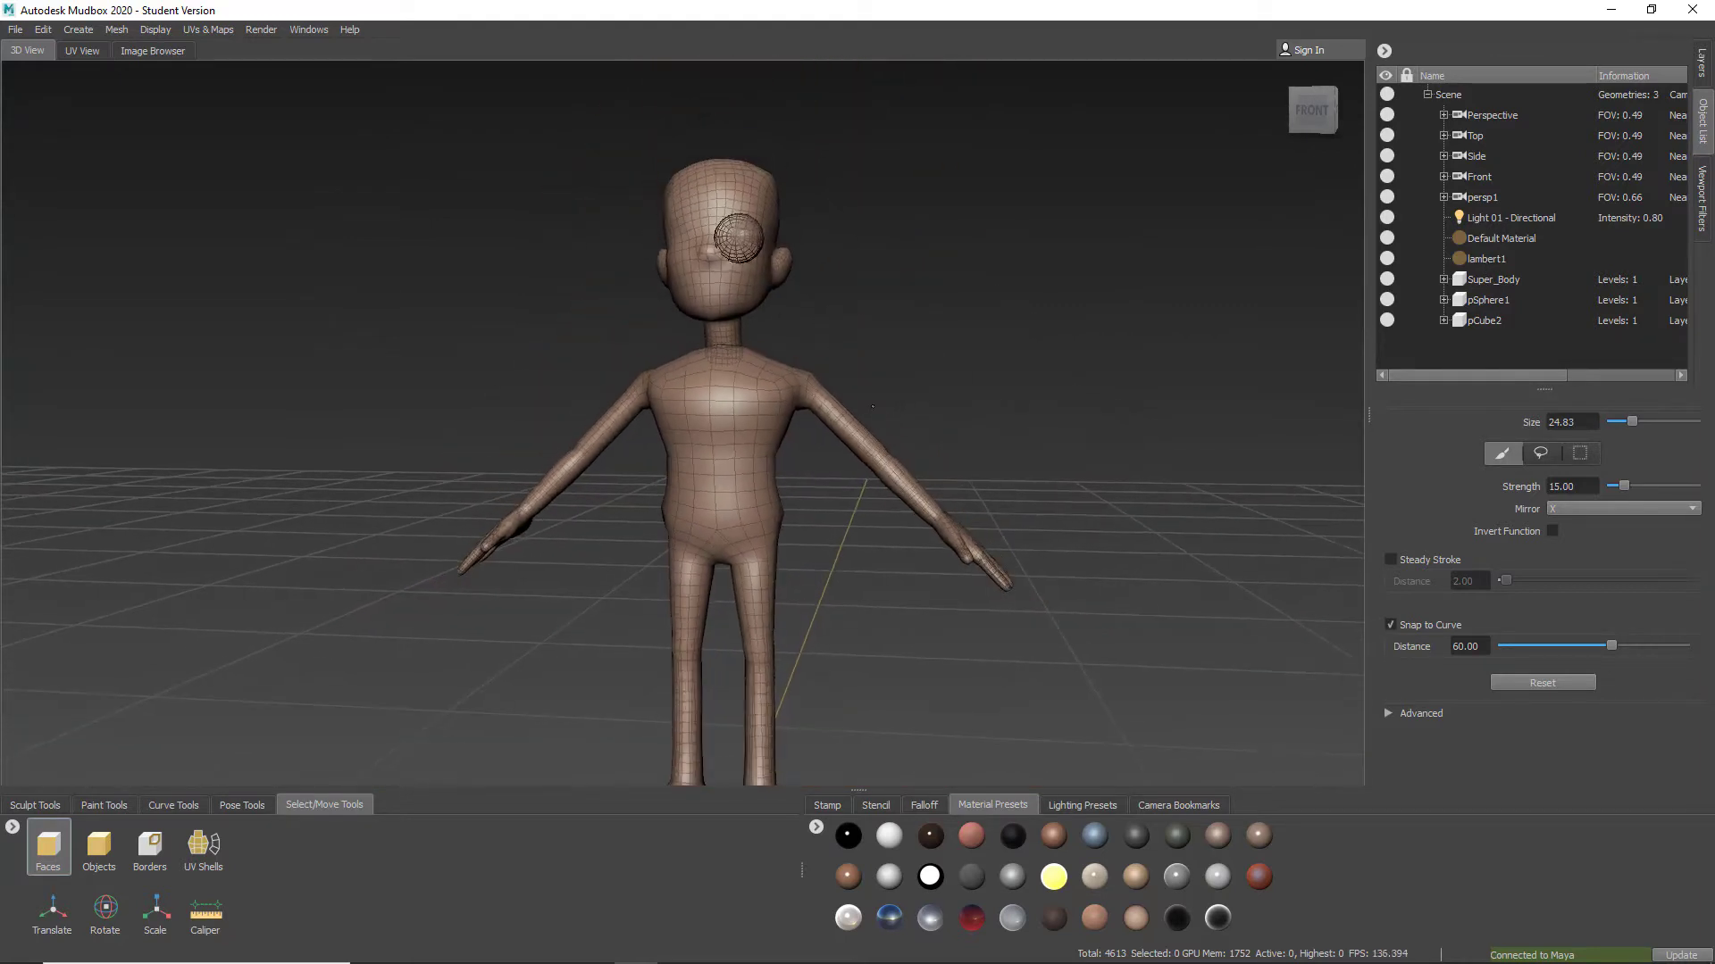
middle_click_drag(878, 456, 887, 402, "alt")
left_click_drag(888, 402, 882, 438, "alt")
right_click_drag(881, 439, 913, 491, "alt")
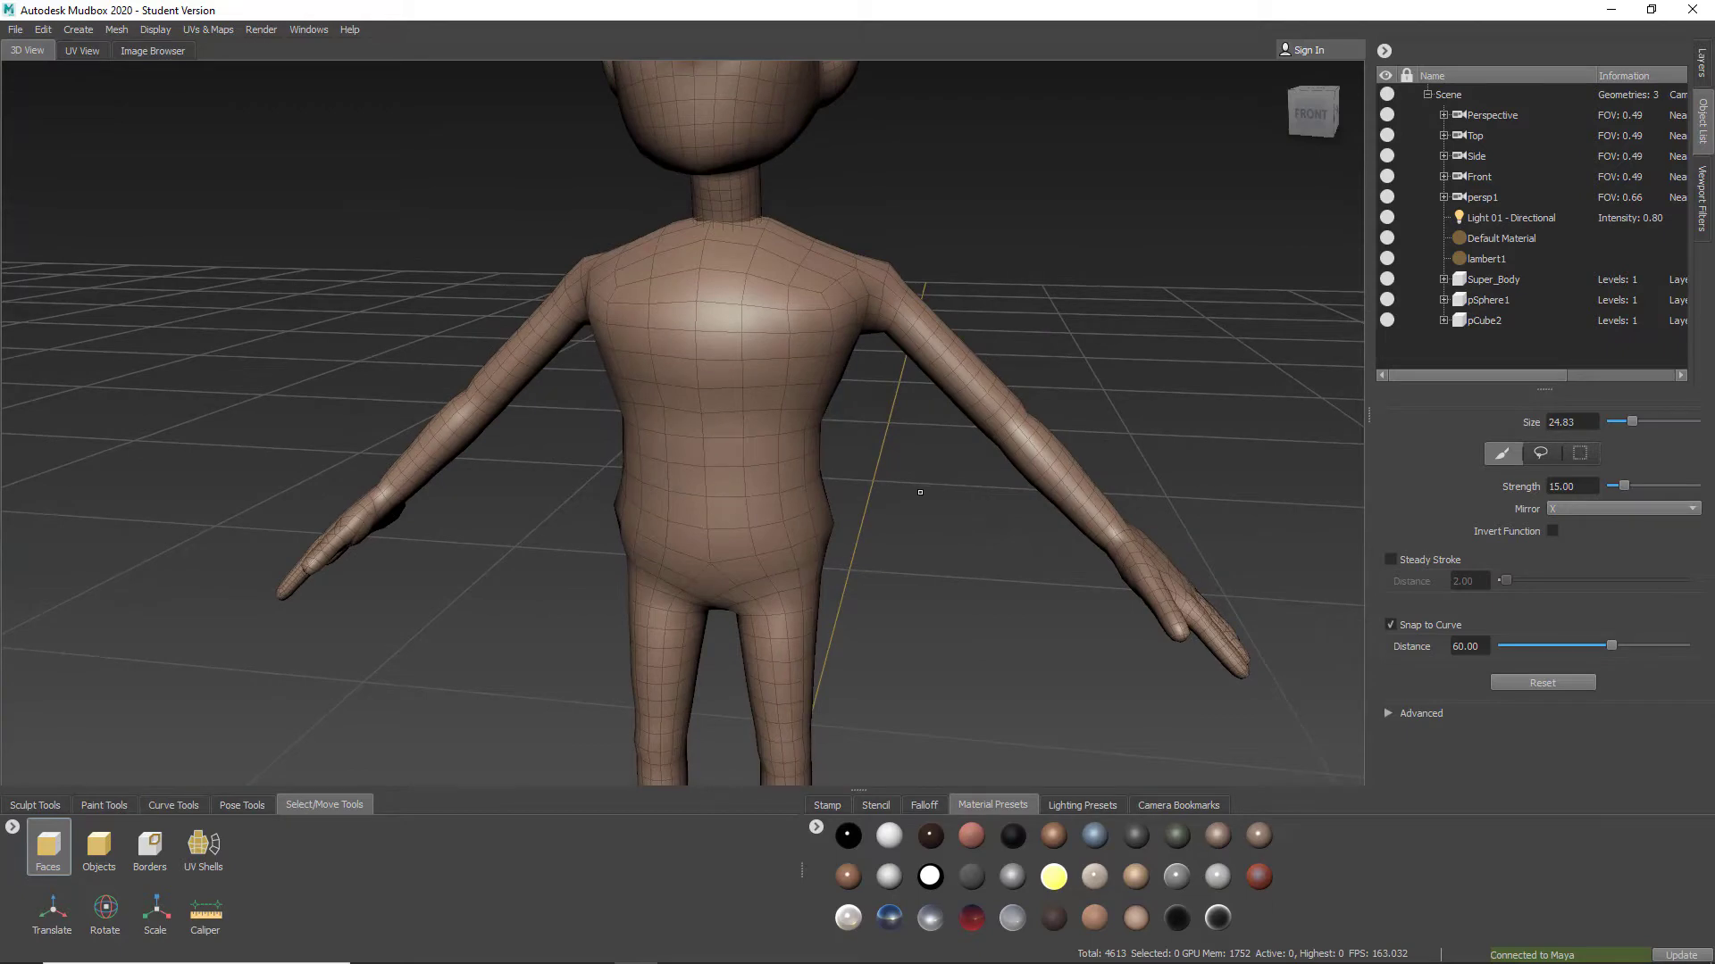
key("w")
left_click_drag(911, 456, 989, 433, "alt")
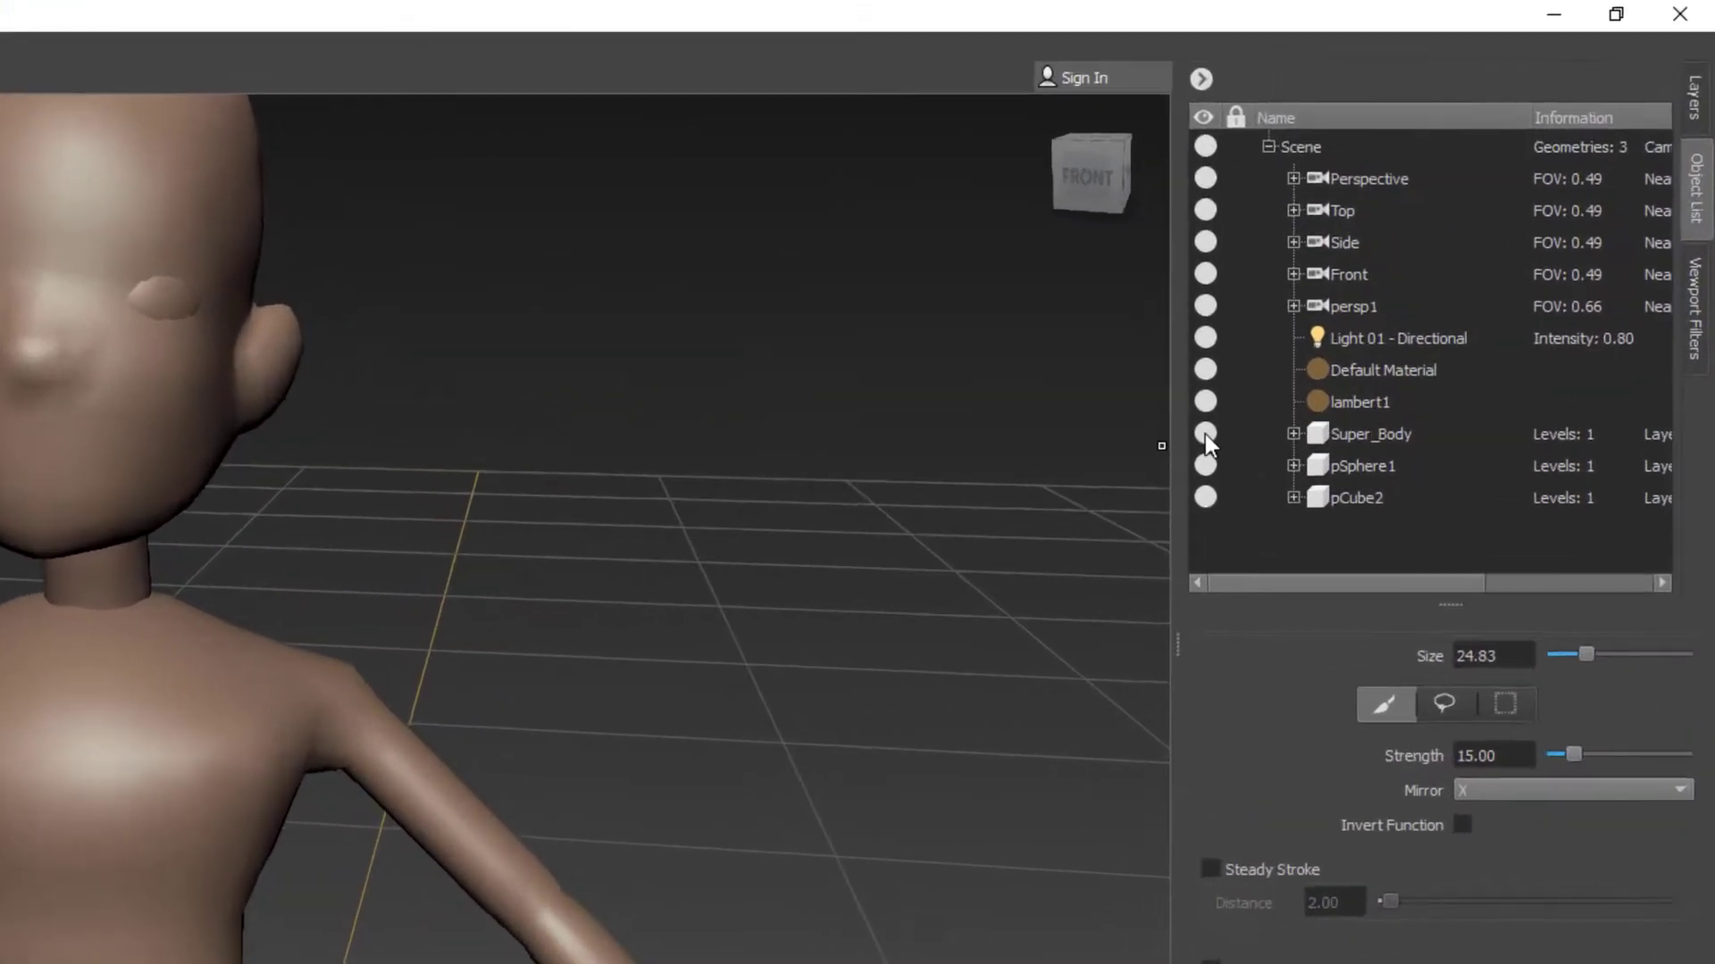
Hide Super_Body and rename the eye object pSphere1 as Super_Eye_L
left_click(1386, 278)
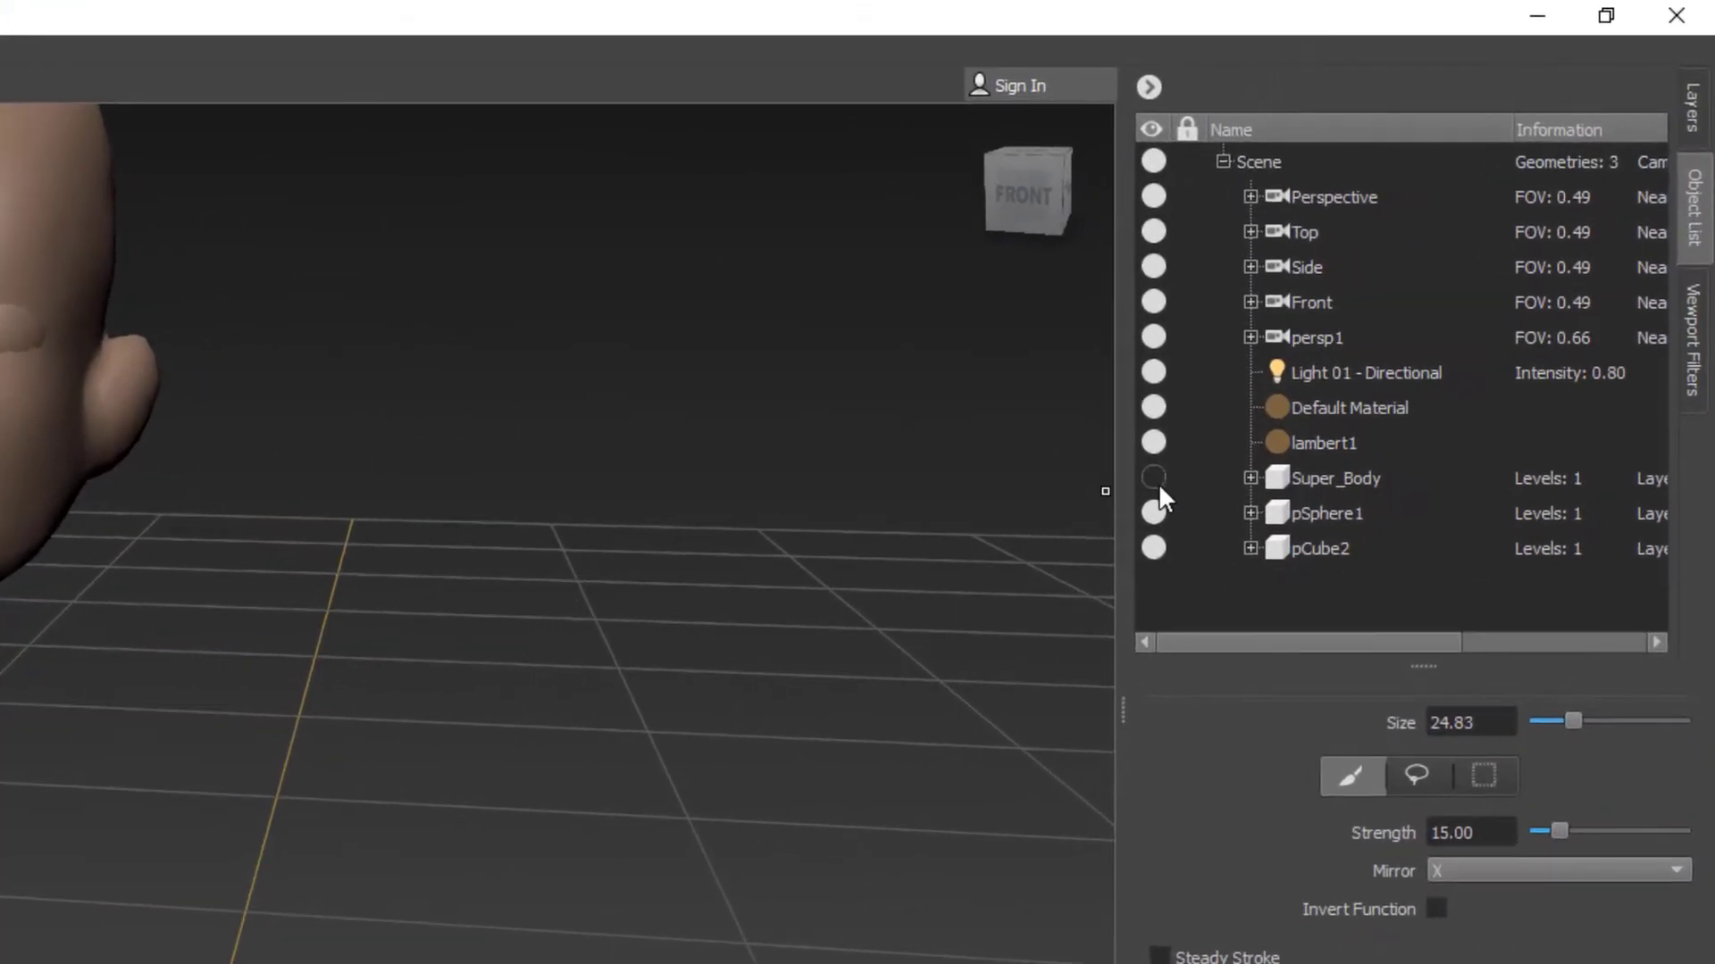
left_click(1311, 487)
left_click(1316, 518)
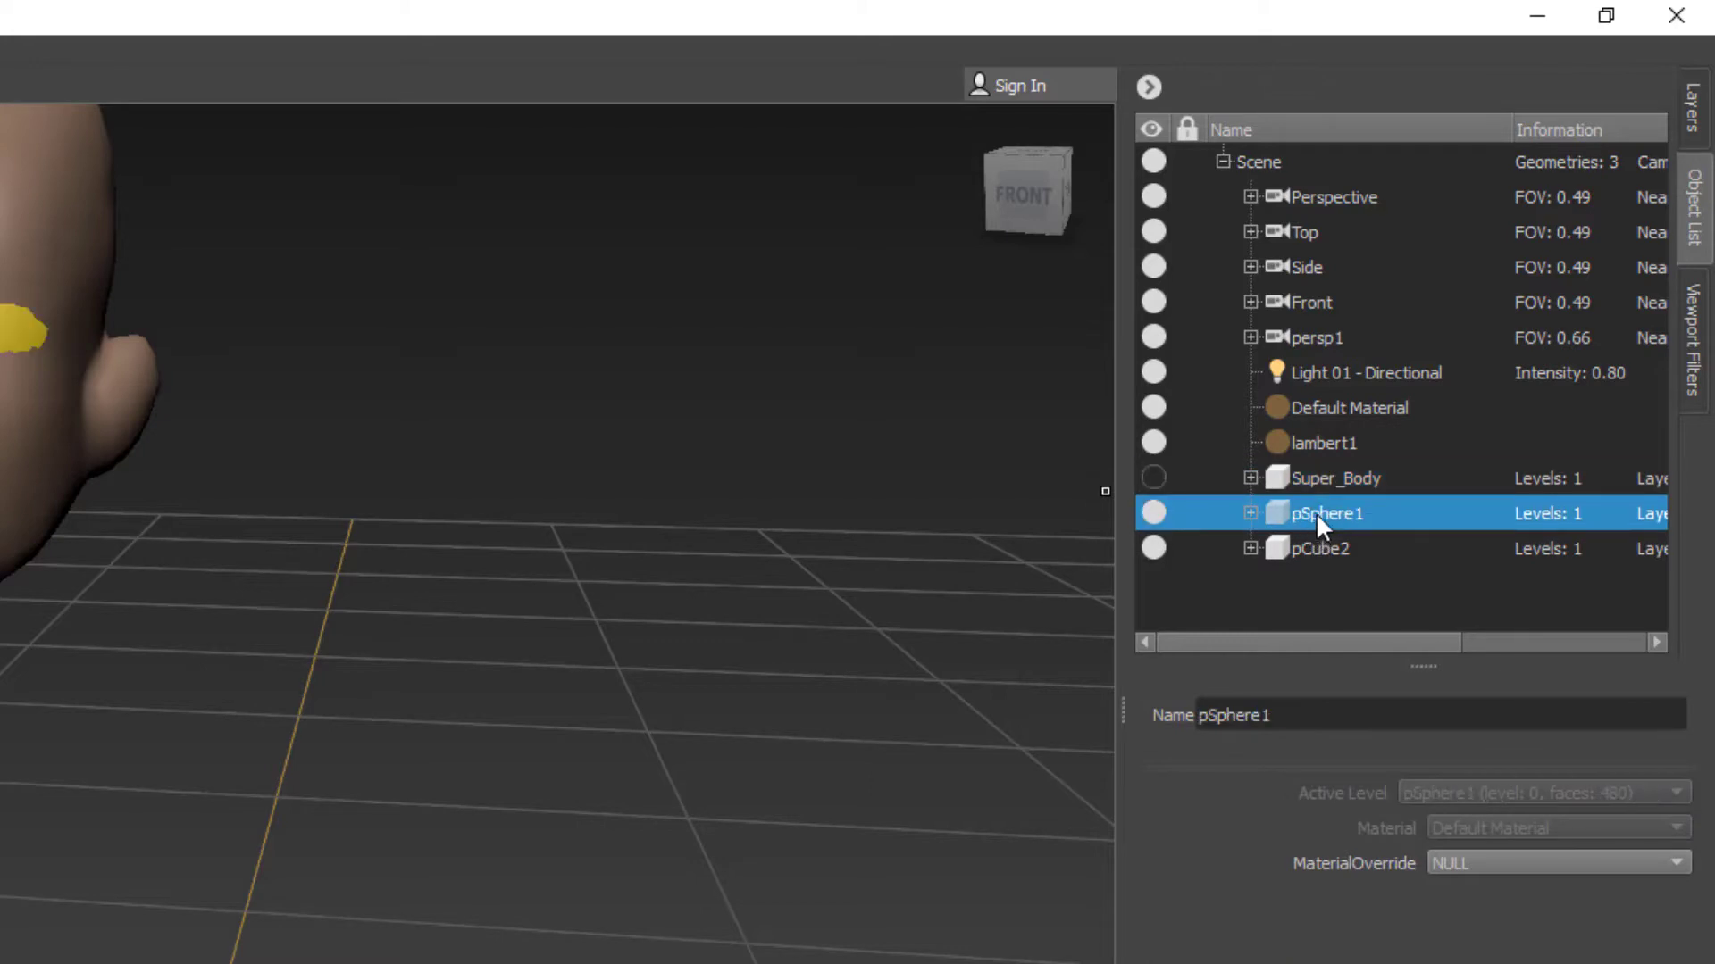
double_click(1315, 514)
double_click(1326, 516)
right_click(1352, 514)
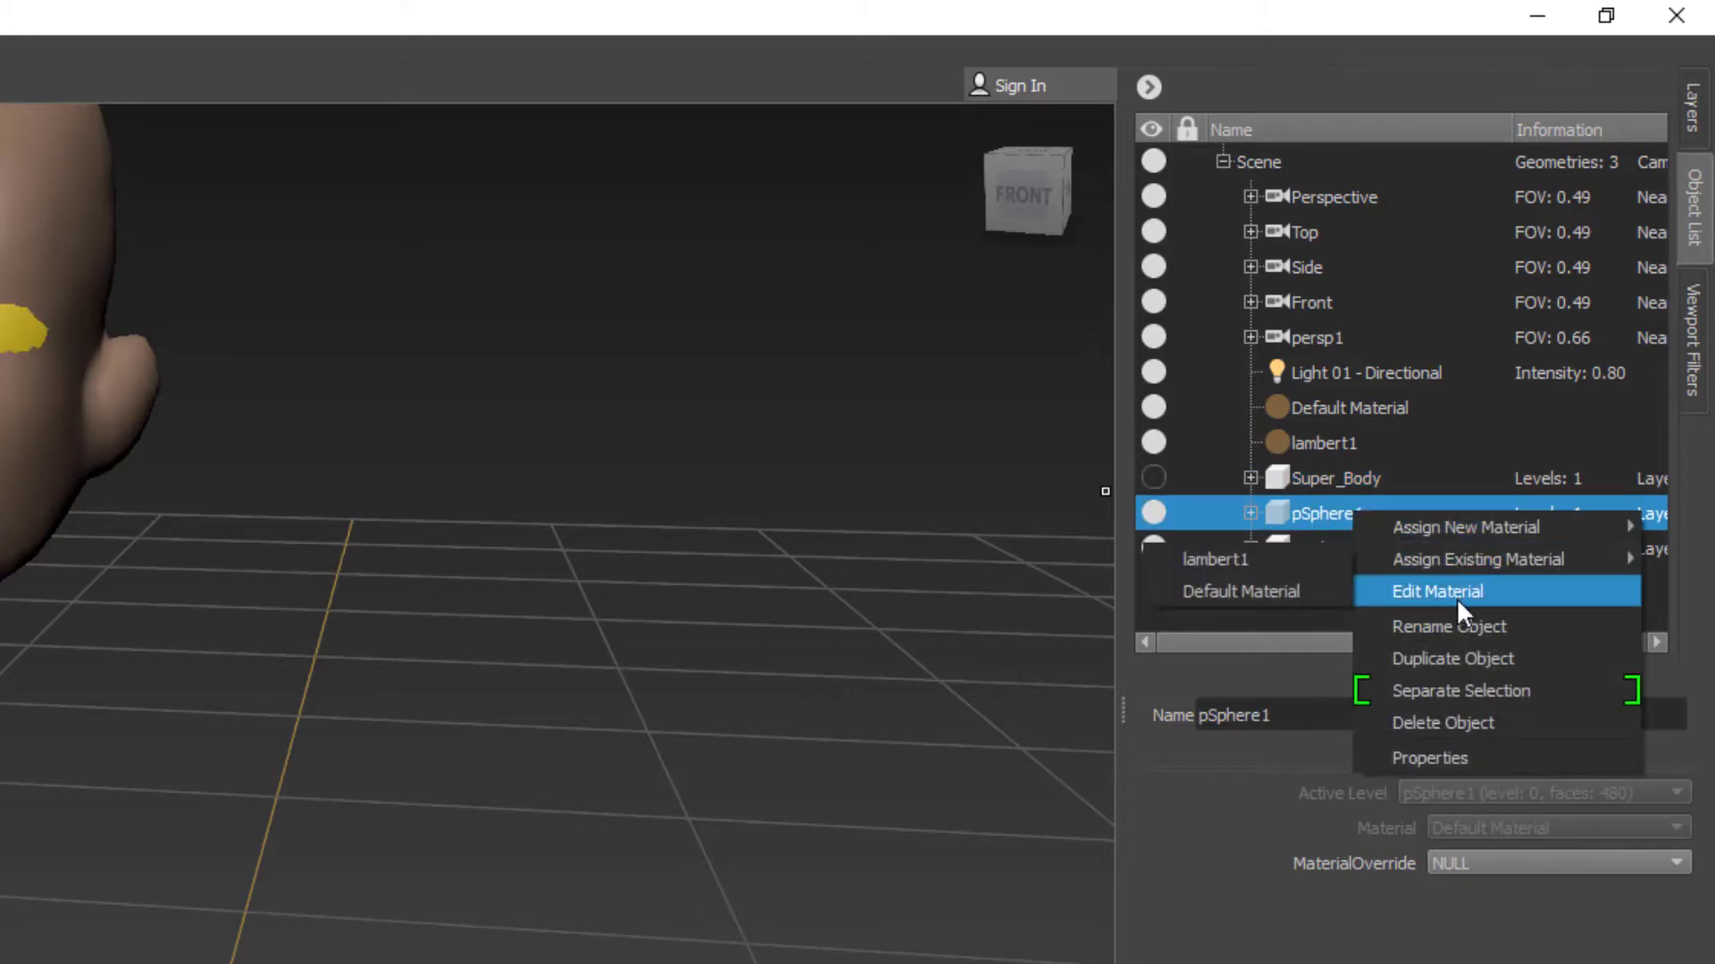
left_click(1457, 627)
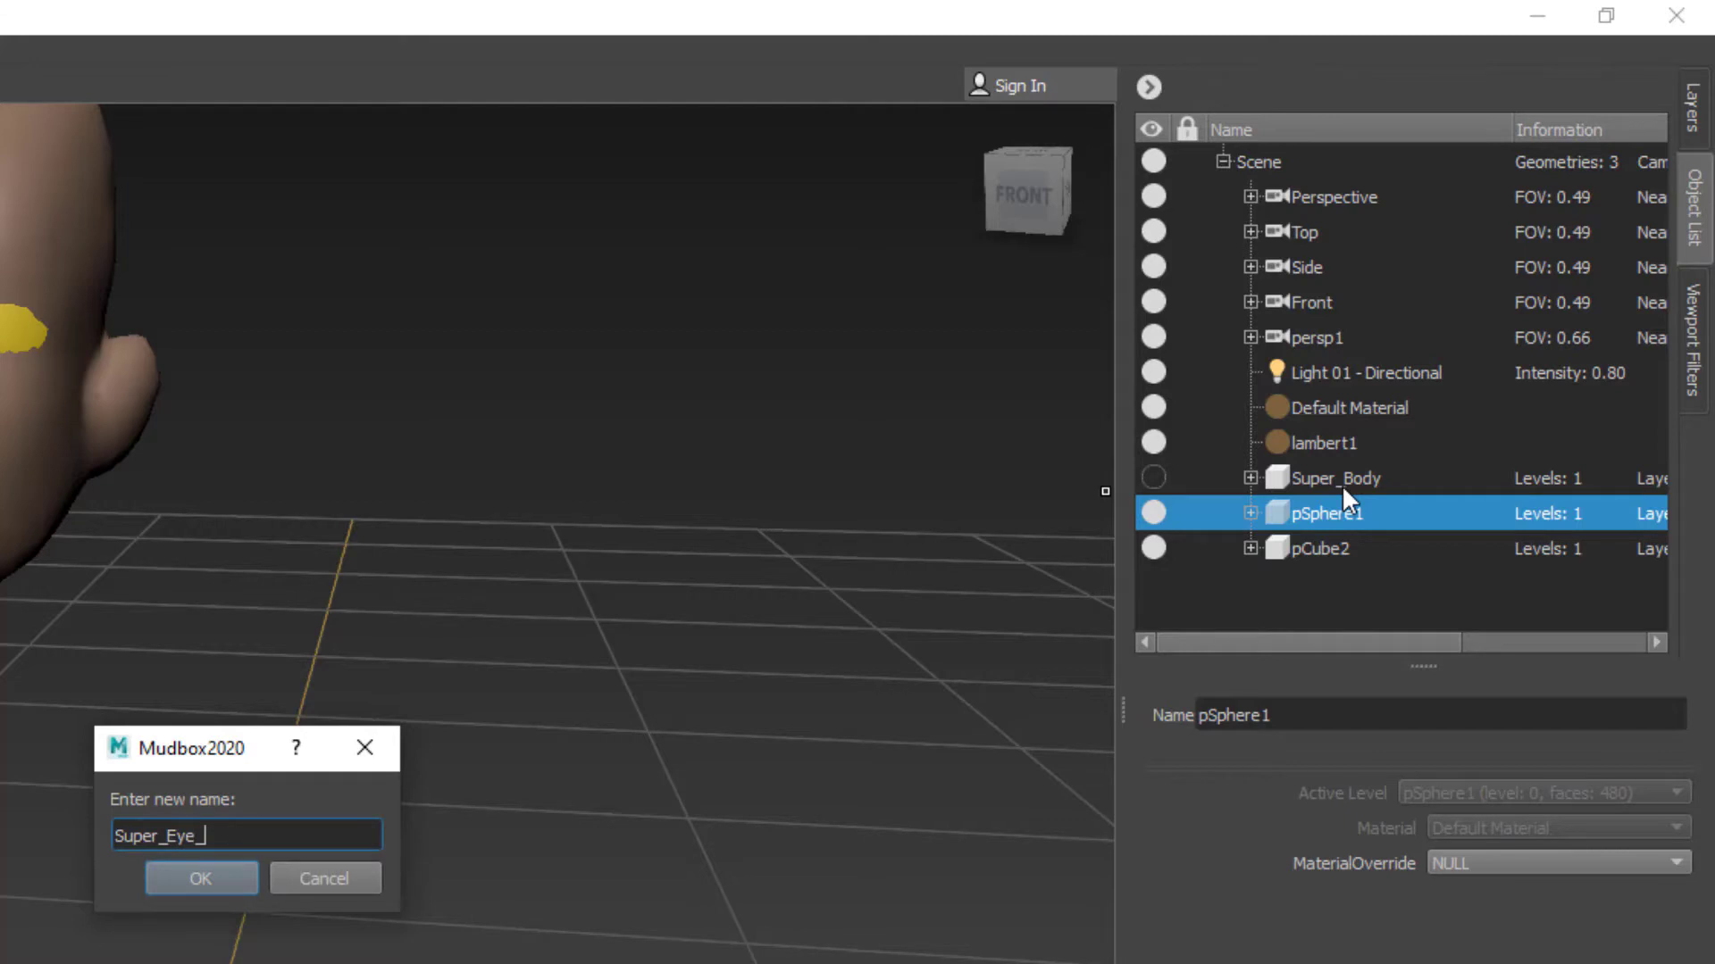
type("Super_Eye_L")
key("Return")
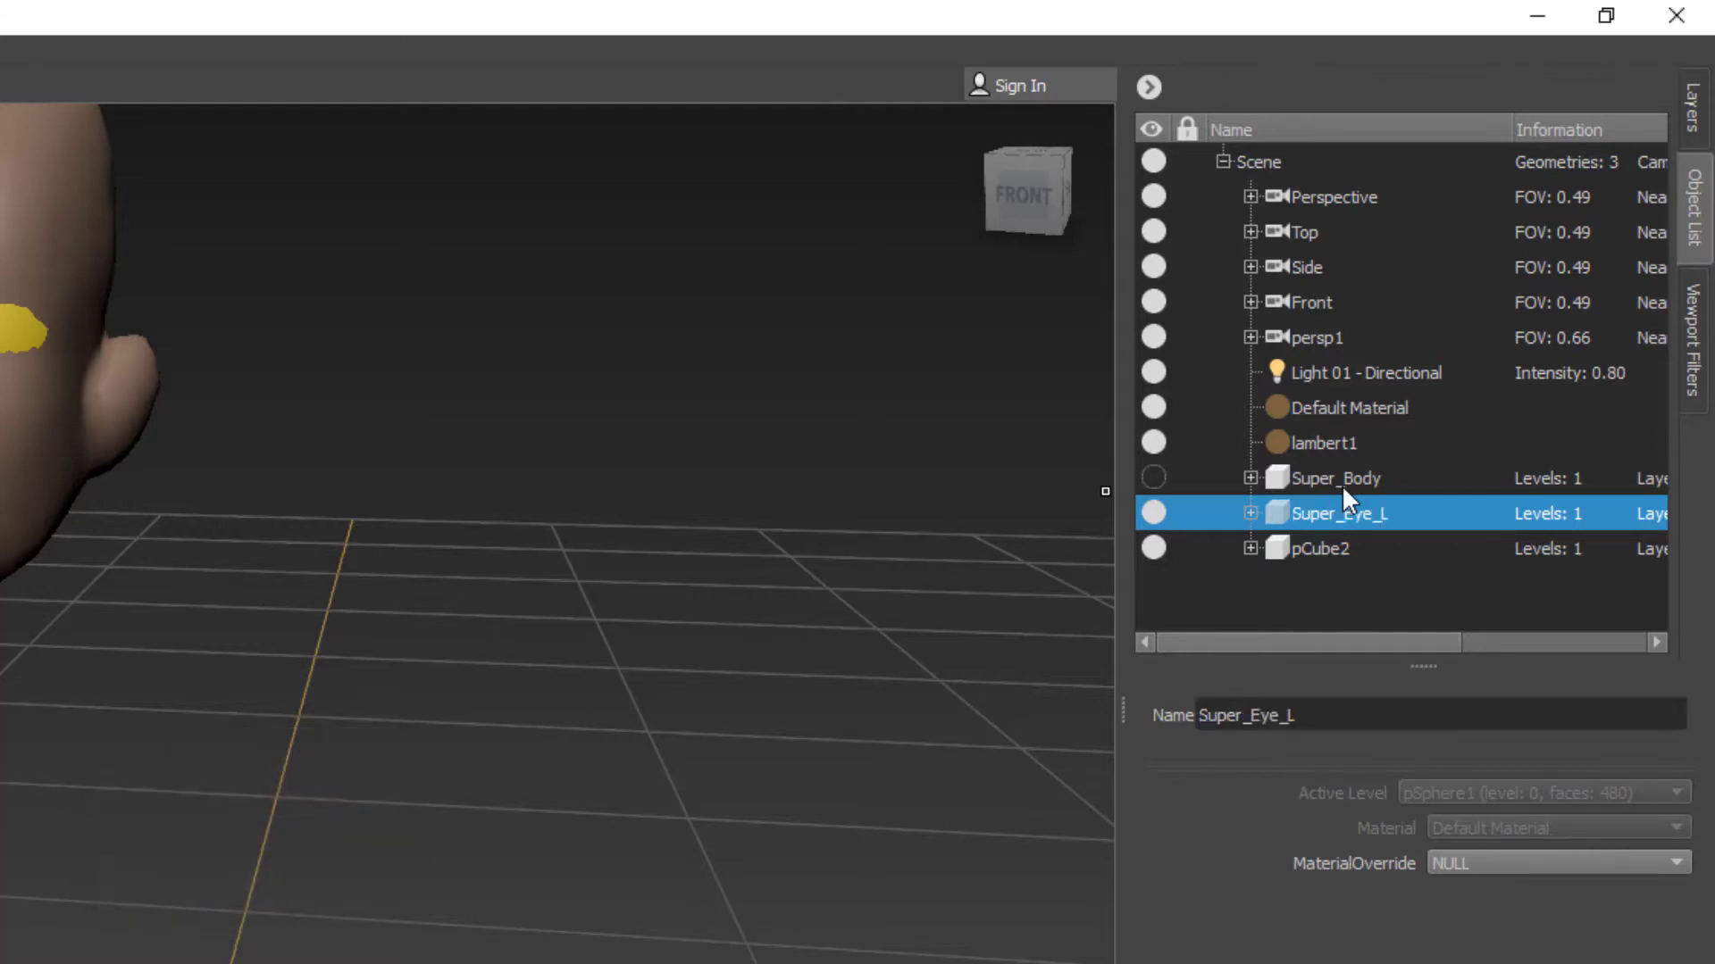
Hide Super_Eye_L and rename the head object pCube2 as Super_Head
left_click(1154, 513)
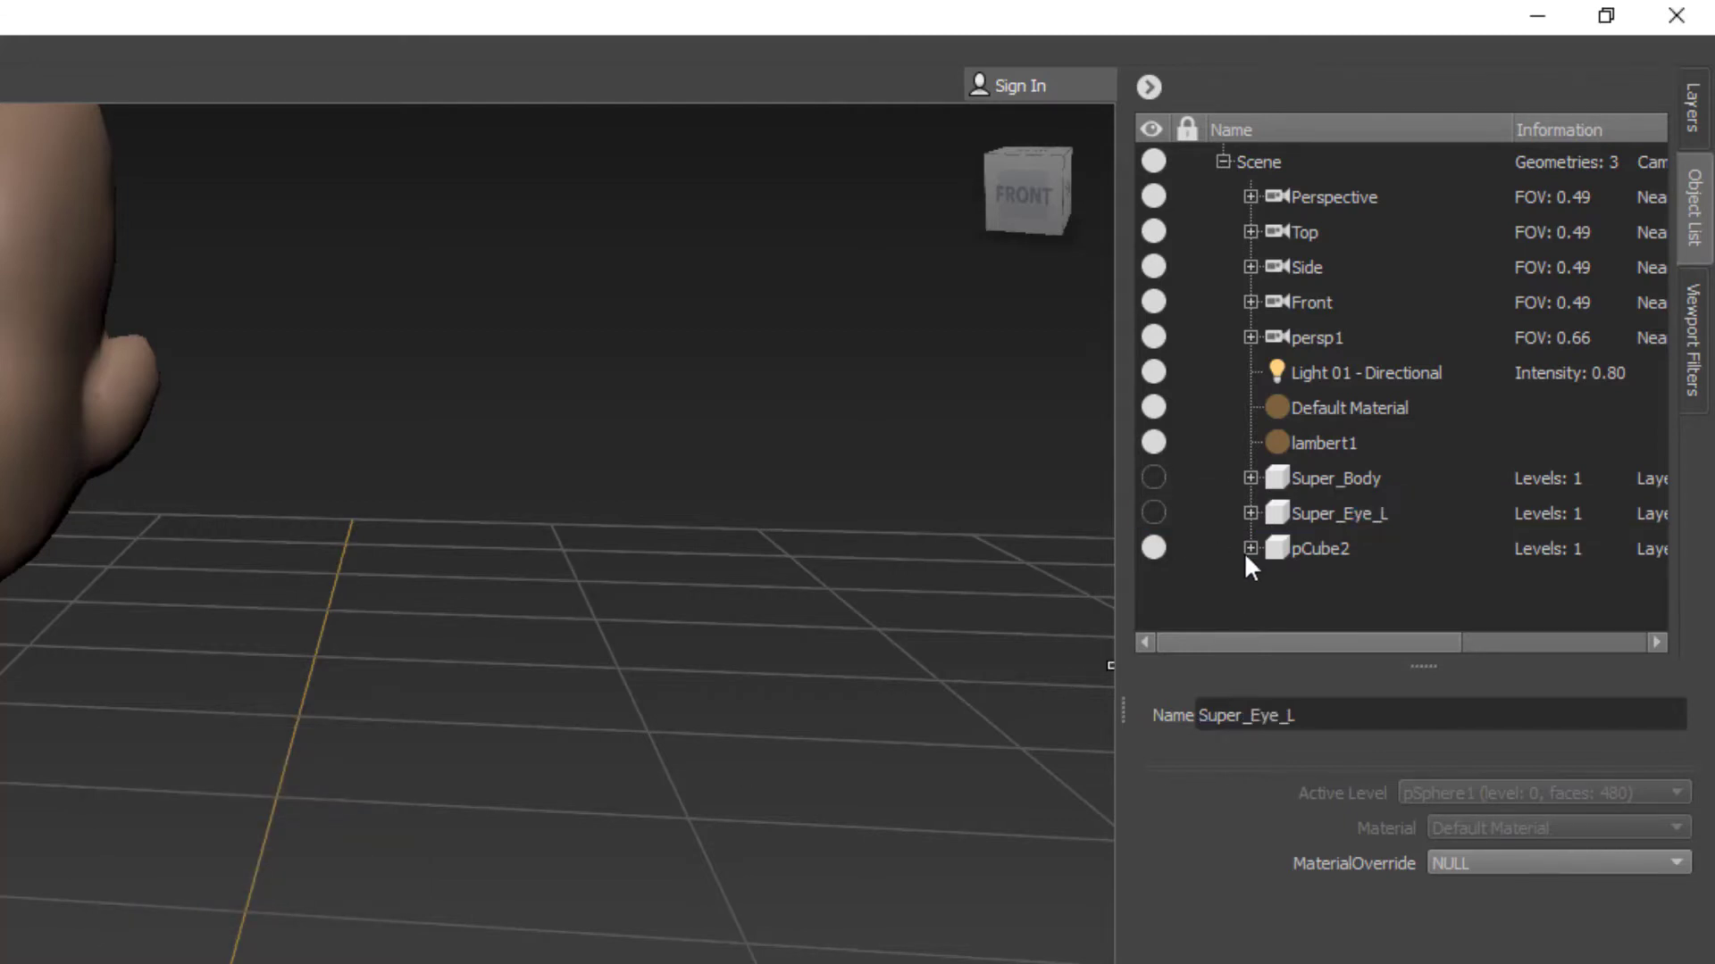
left_click(1313, 548)
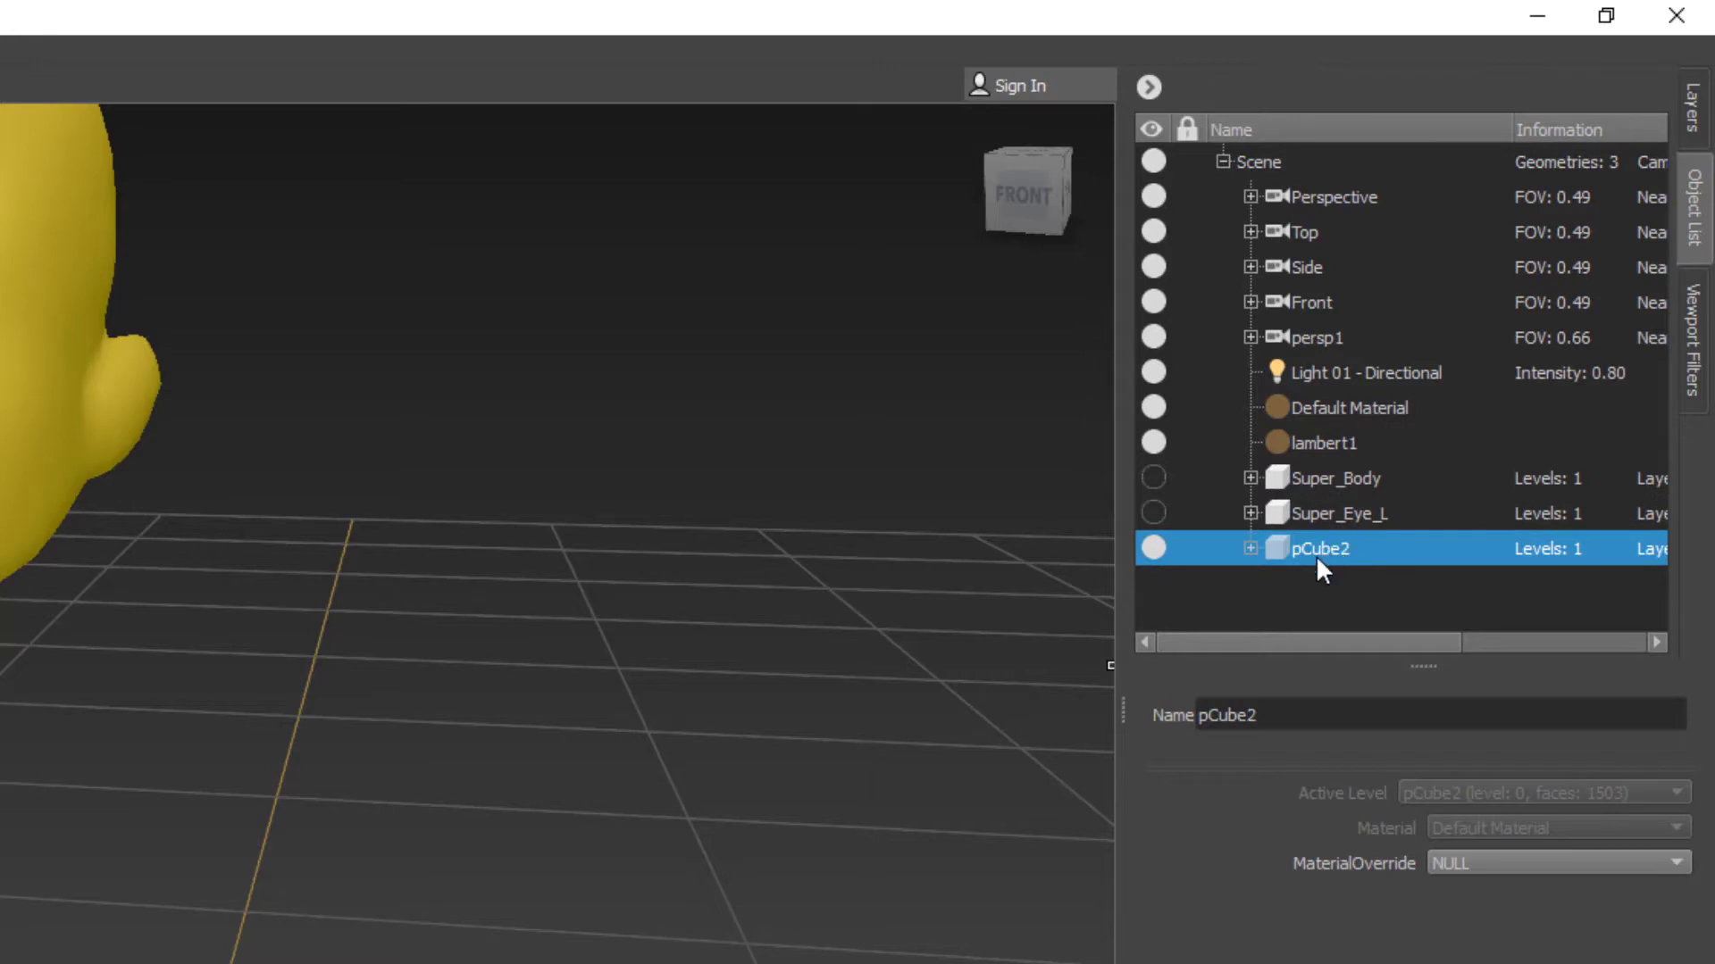
right_click(1332, 547)
mouse_move(1347, 559)
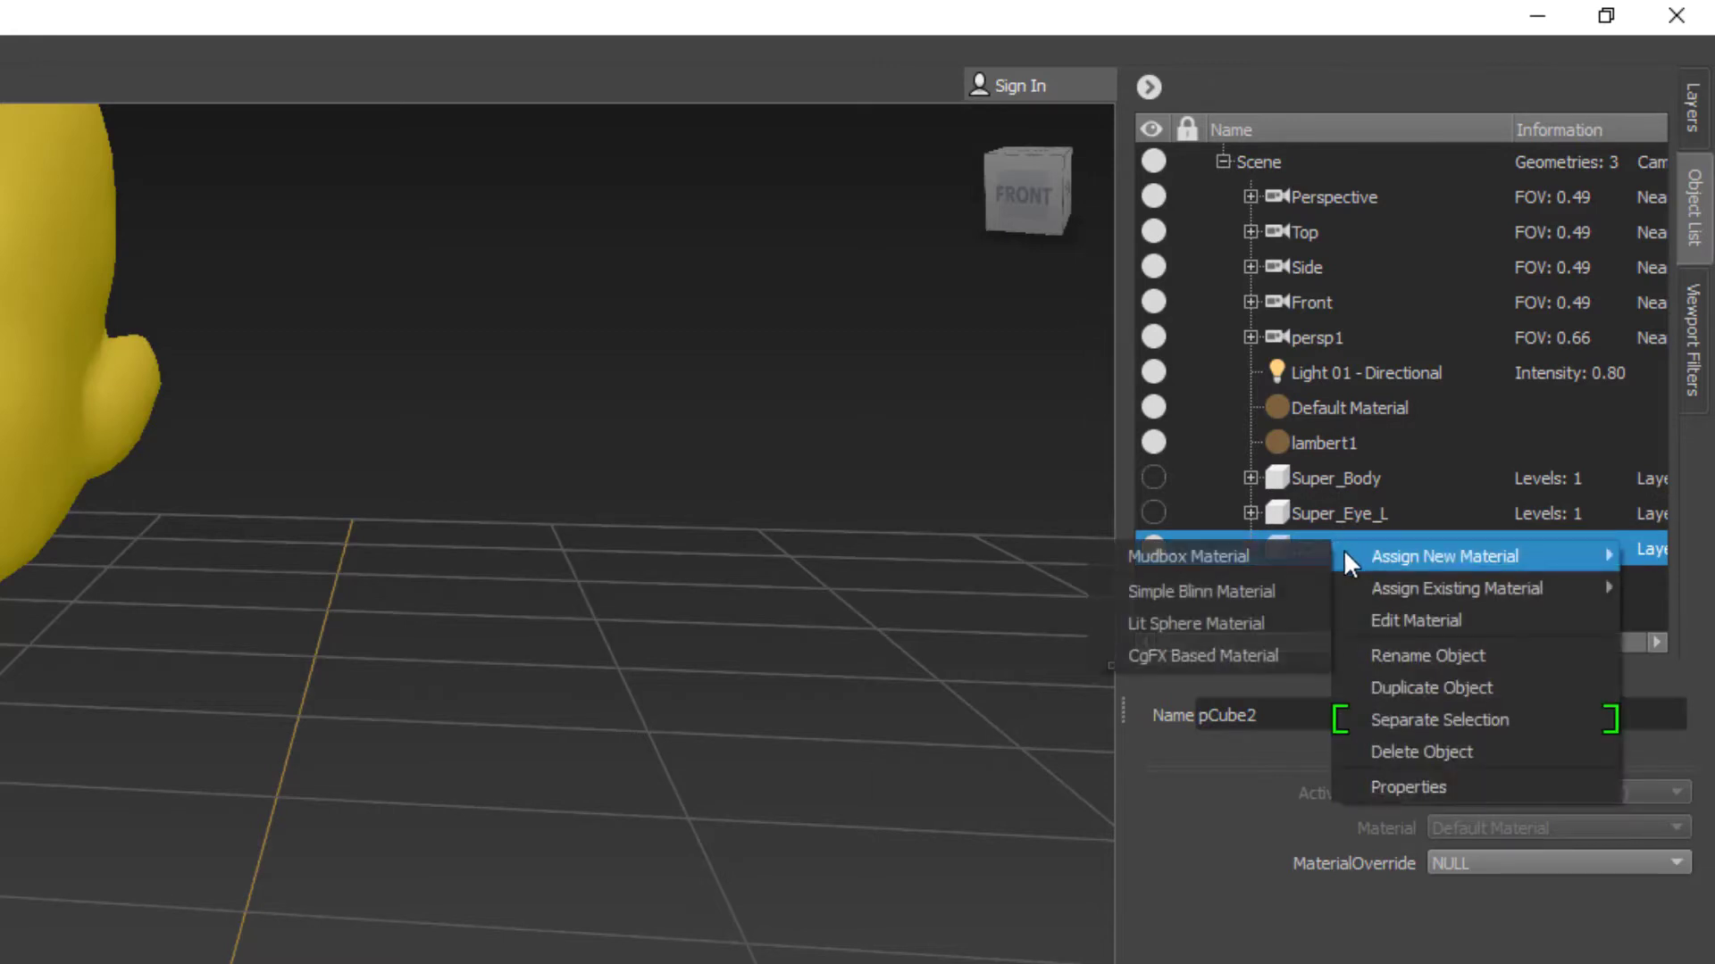
left_click(1429, 655)
key("BackSpace")
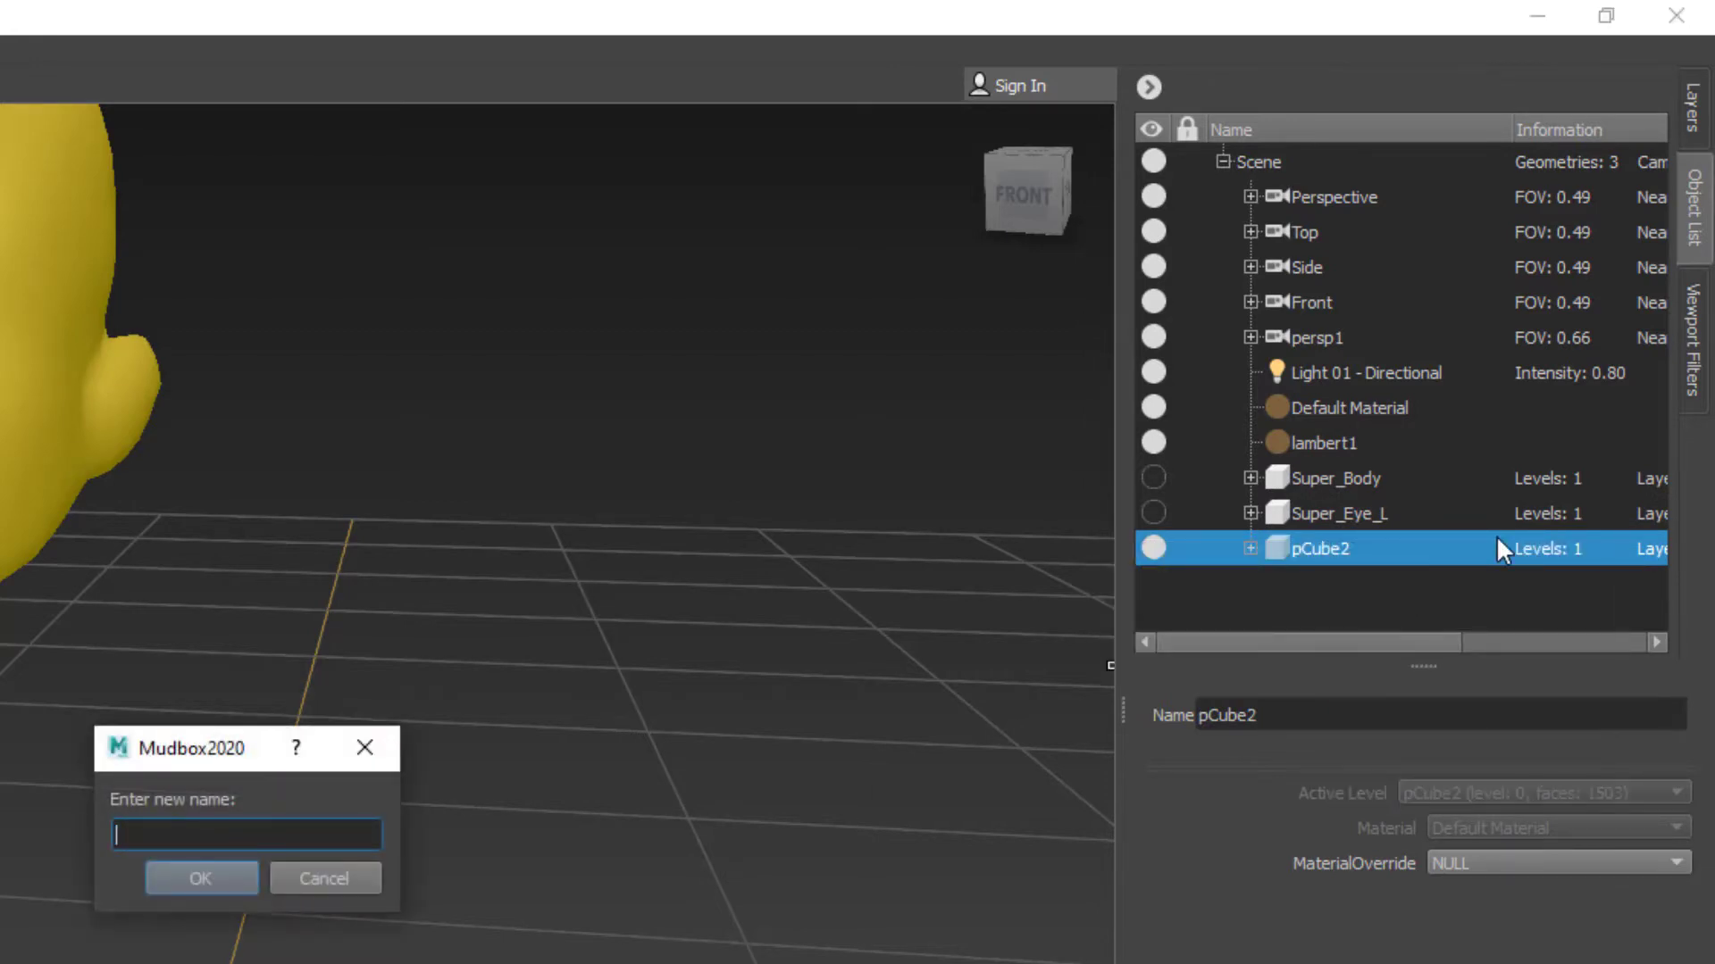
type("Super_C")
key("BackSpace")
type("HG")
type("ead")
key("Return")
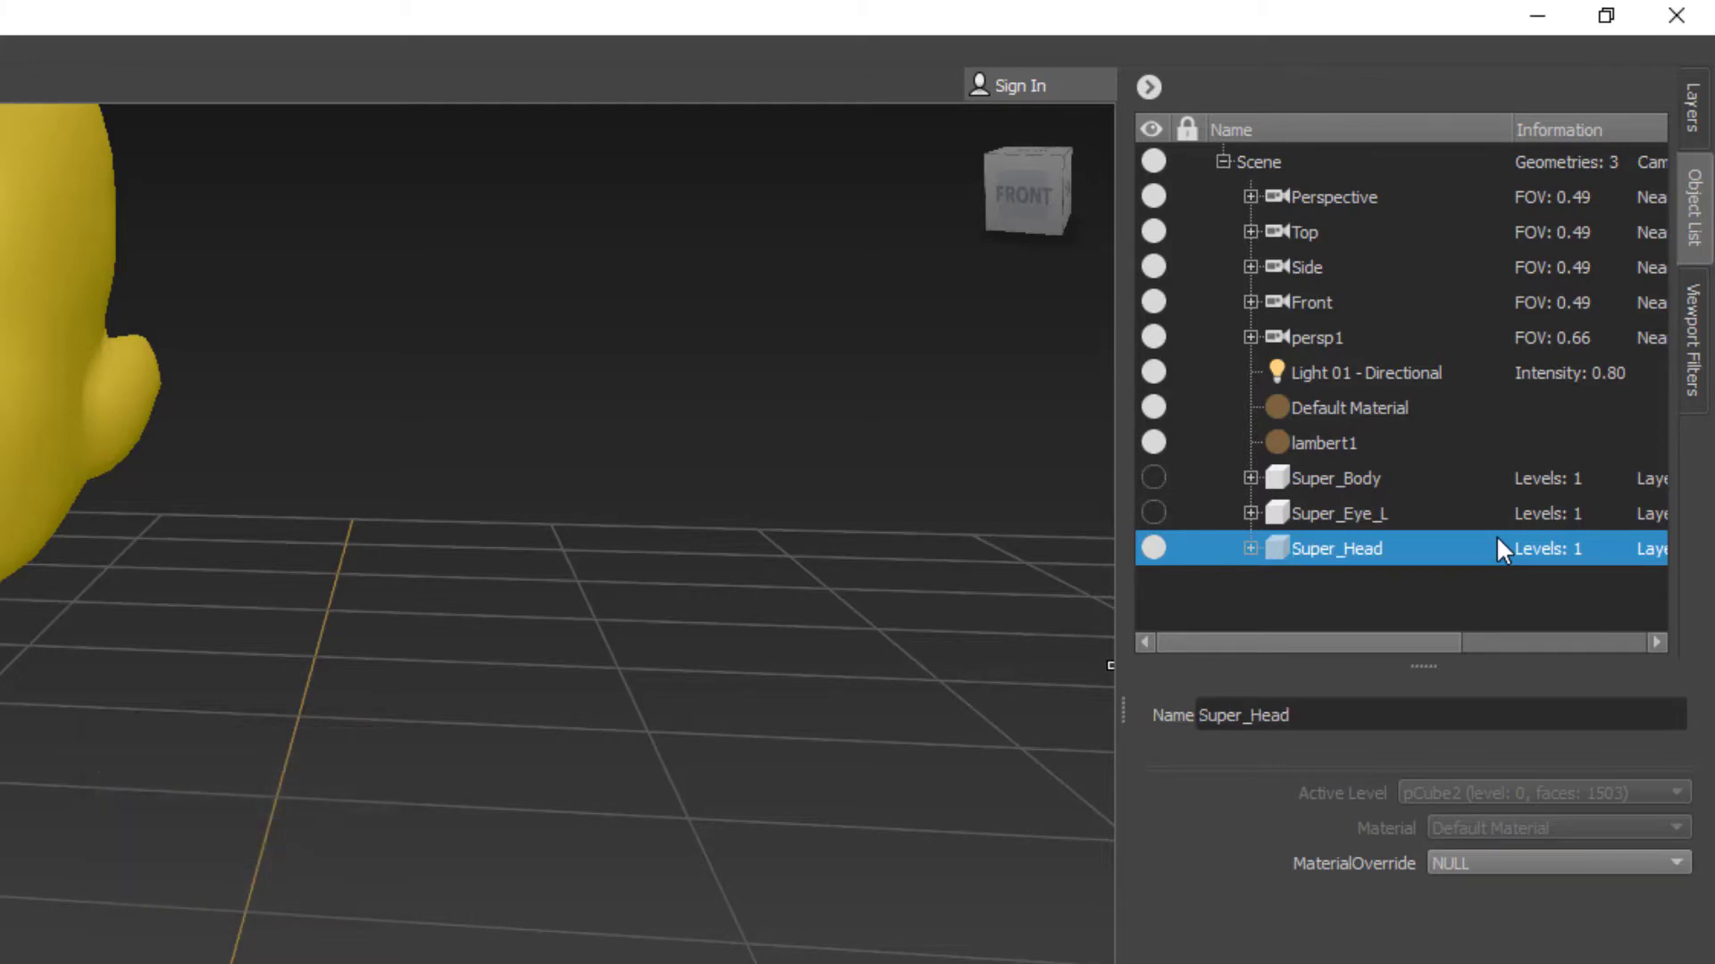
Frame and deselect the head, and examine its mesh with the wireframe on before turning the wireframe off
key("f")
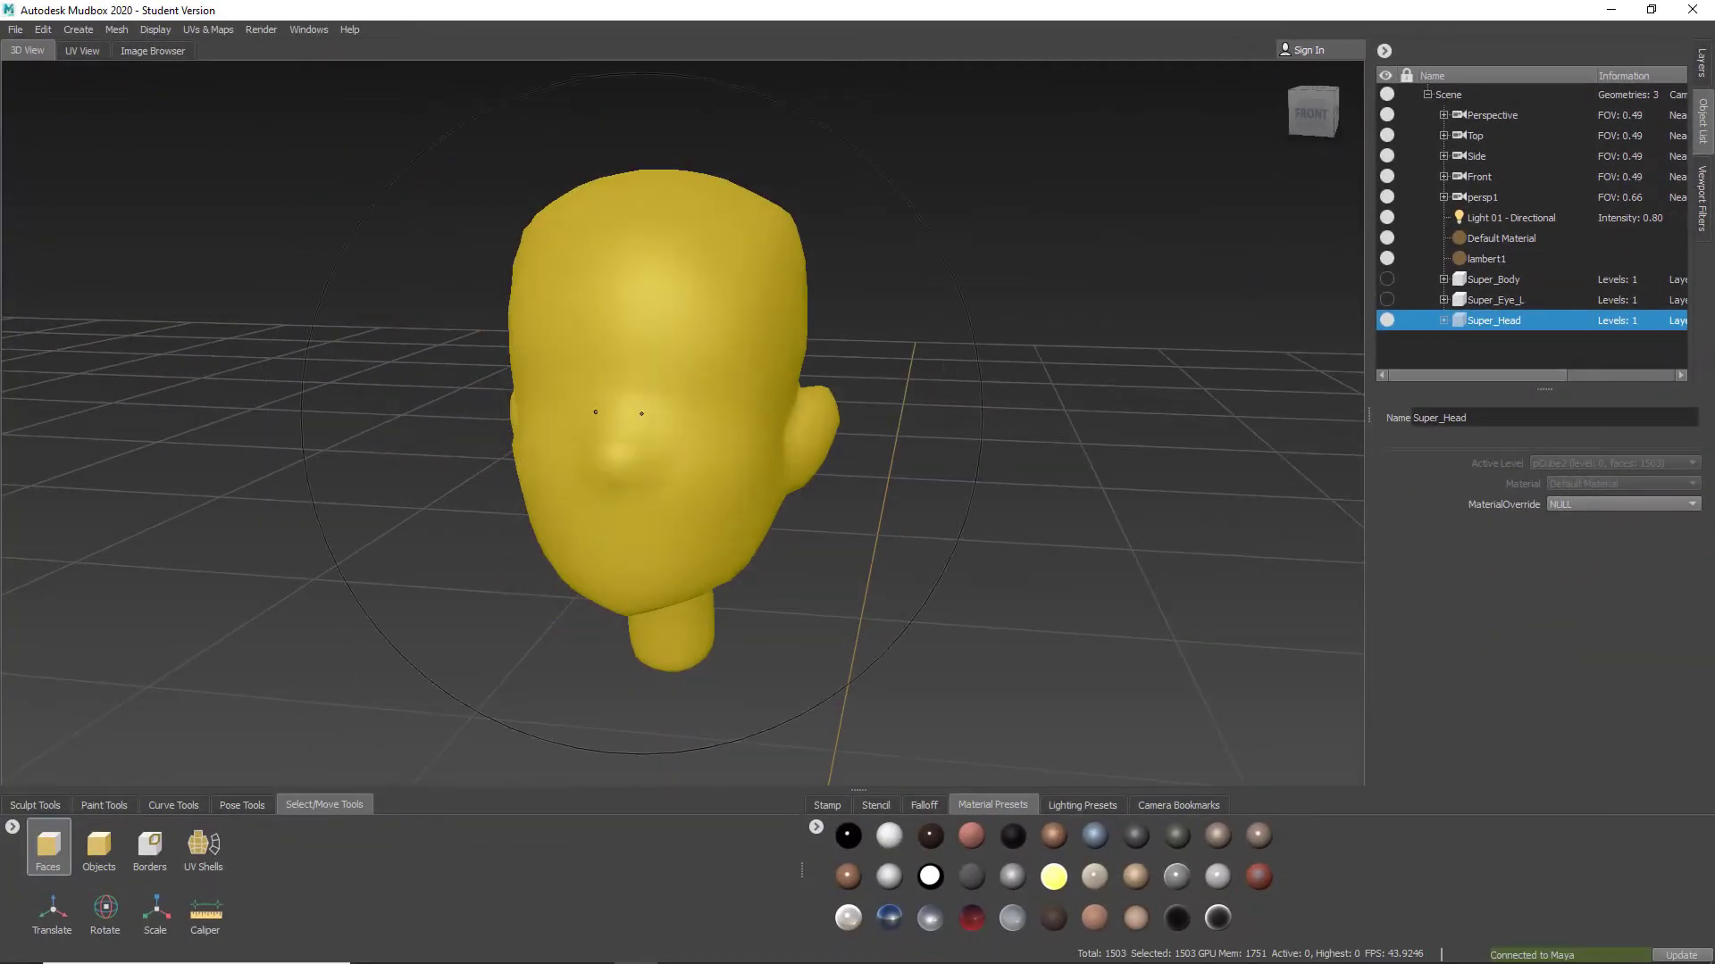
left_click(1057, 304)
left_click_drag(995, 352, 1116, 344, "alt")
key("w")
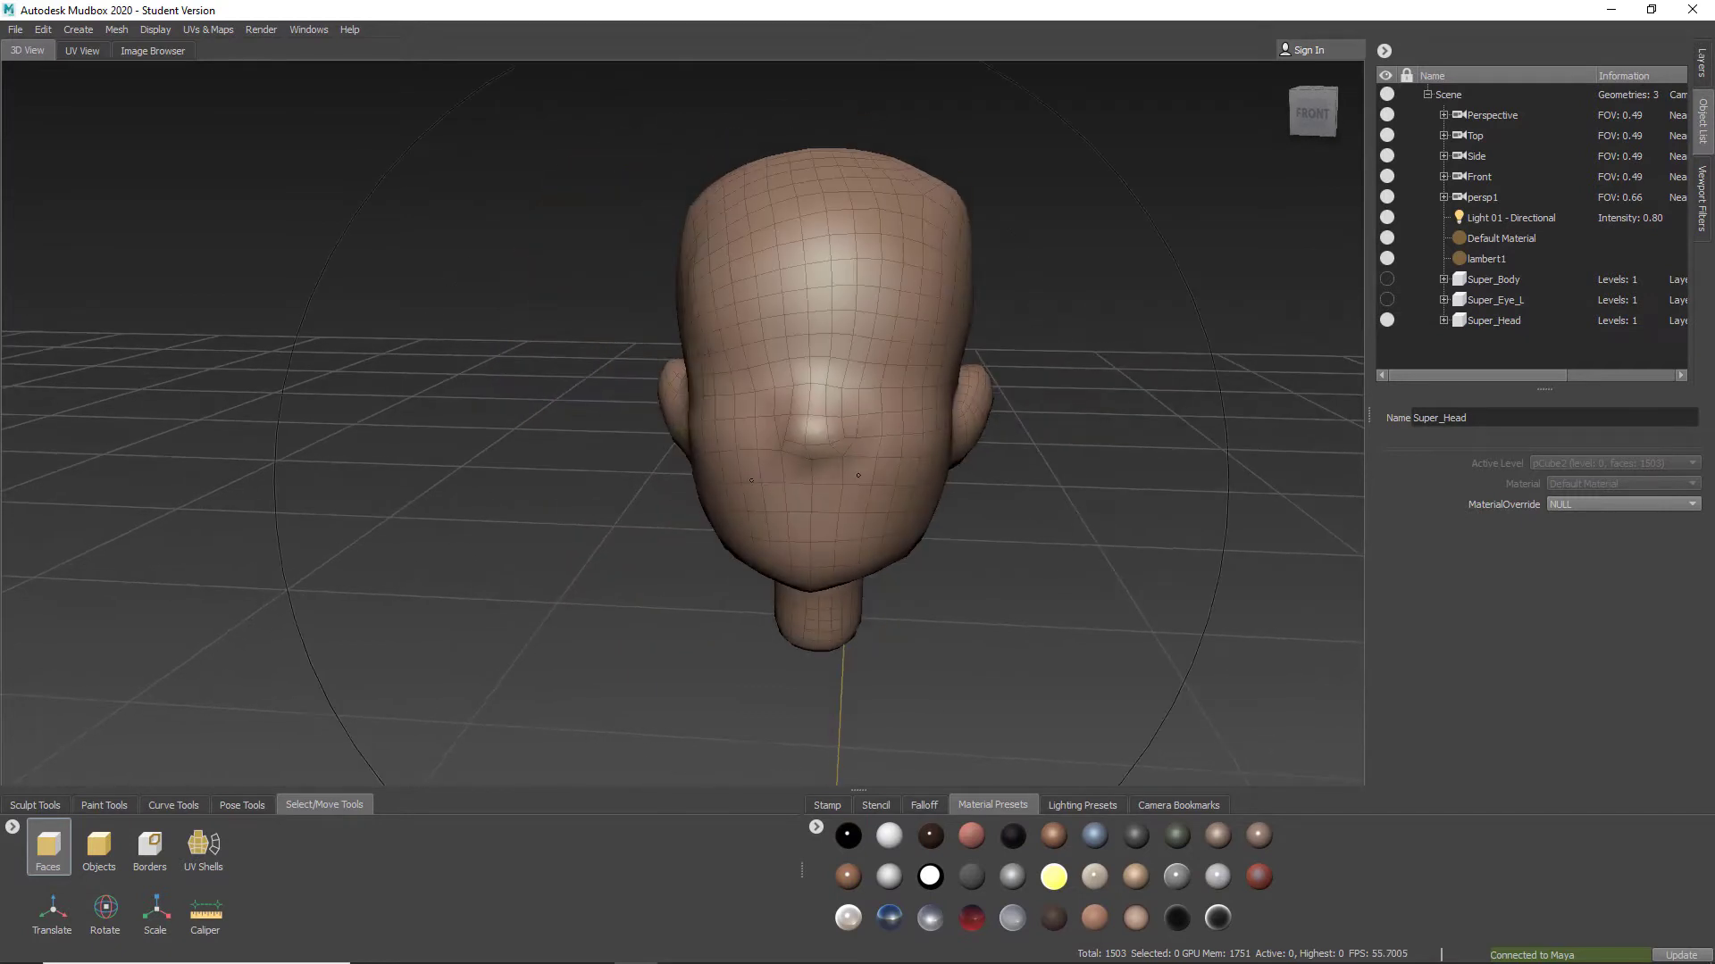
mouse_move(859, 411)
left_mouse_down("alt")
mouse_move(732, 453)
mouse_move(738, 436)
left_mouse_up("alt")
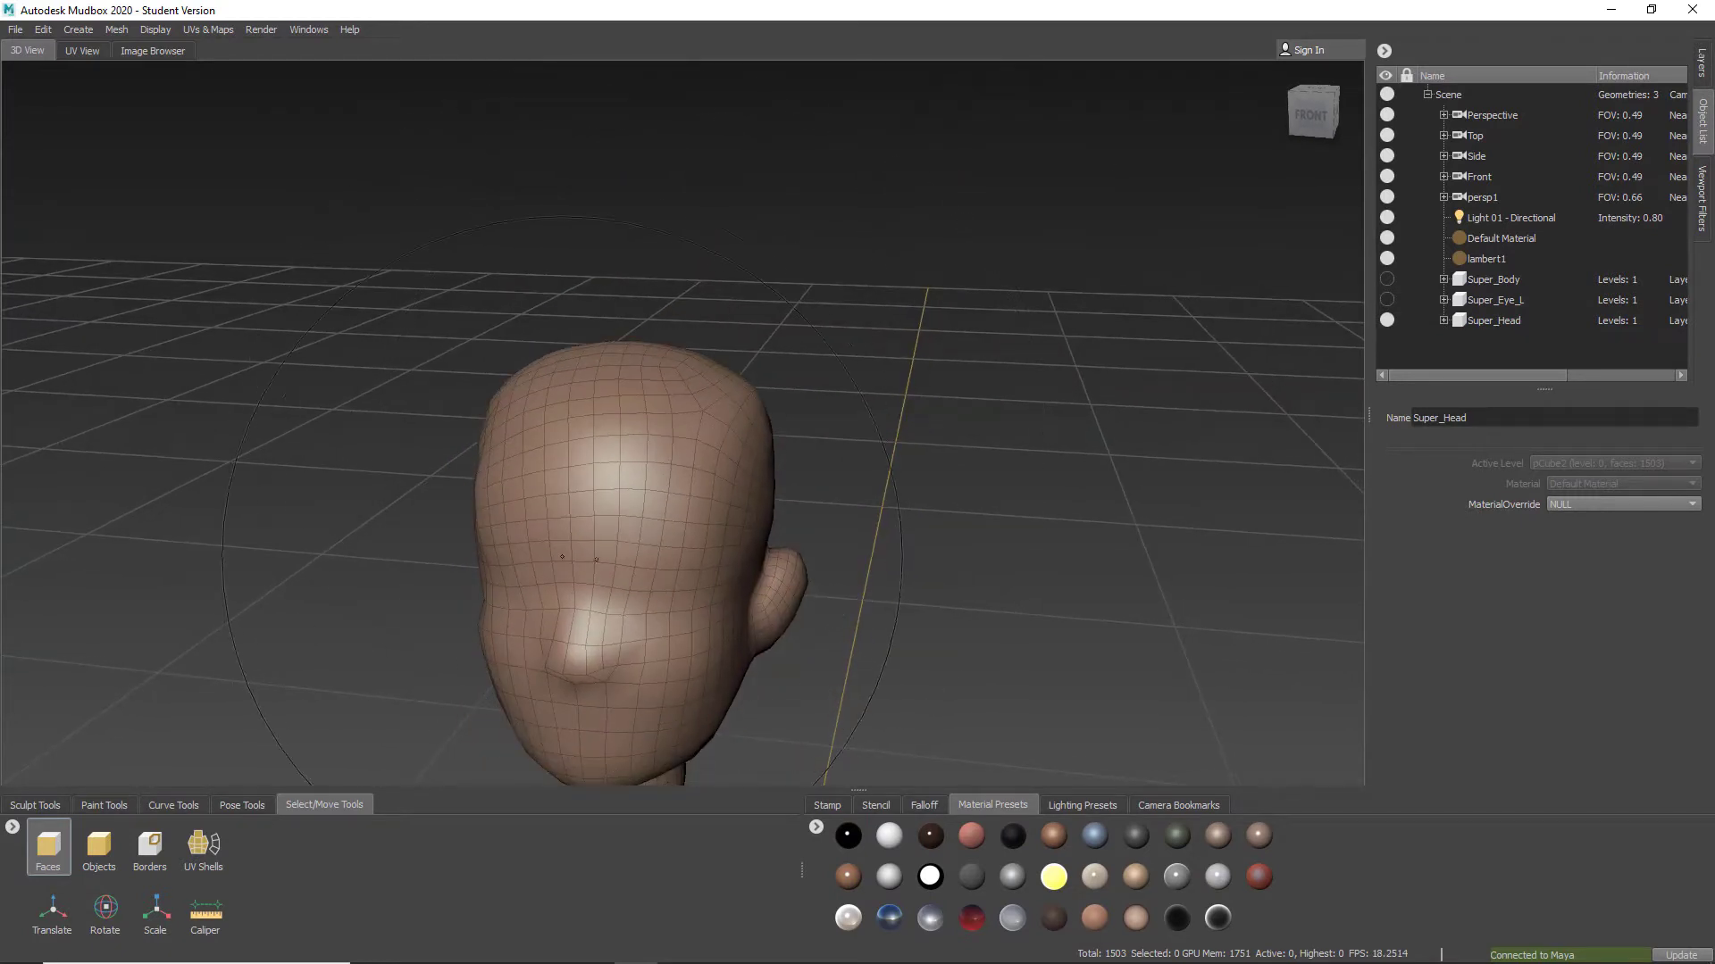
mouse_move(693, 287)
left_mouse_down("alt")
mouse_move(699, 206)
mouse_move(704, 280)
mouse_move(577, 236)
left_mouse_up("alt")
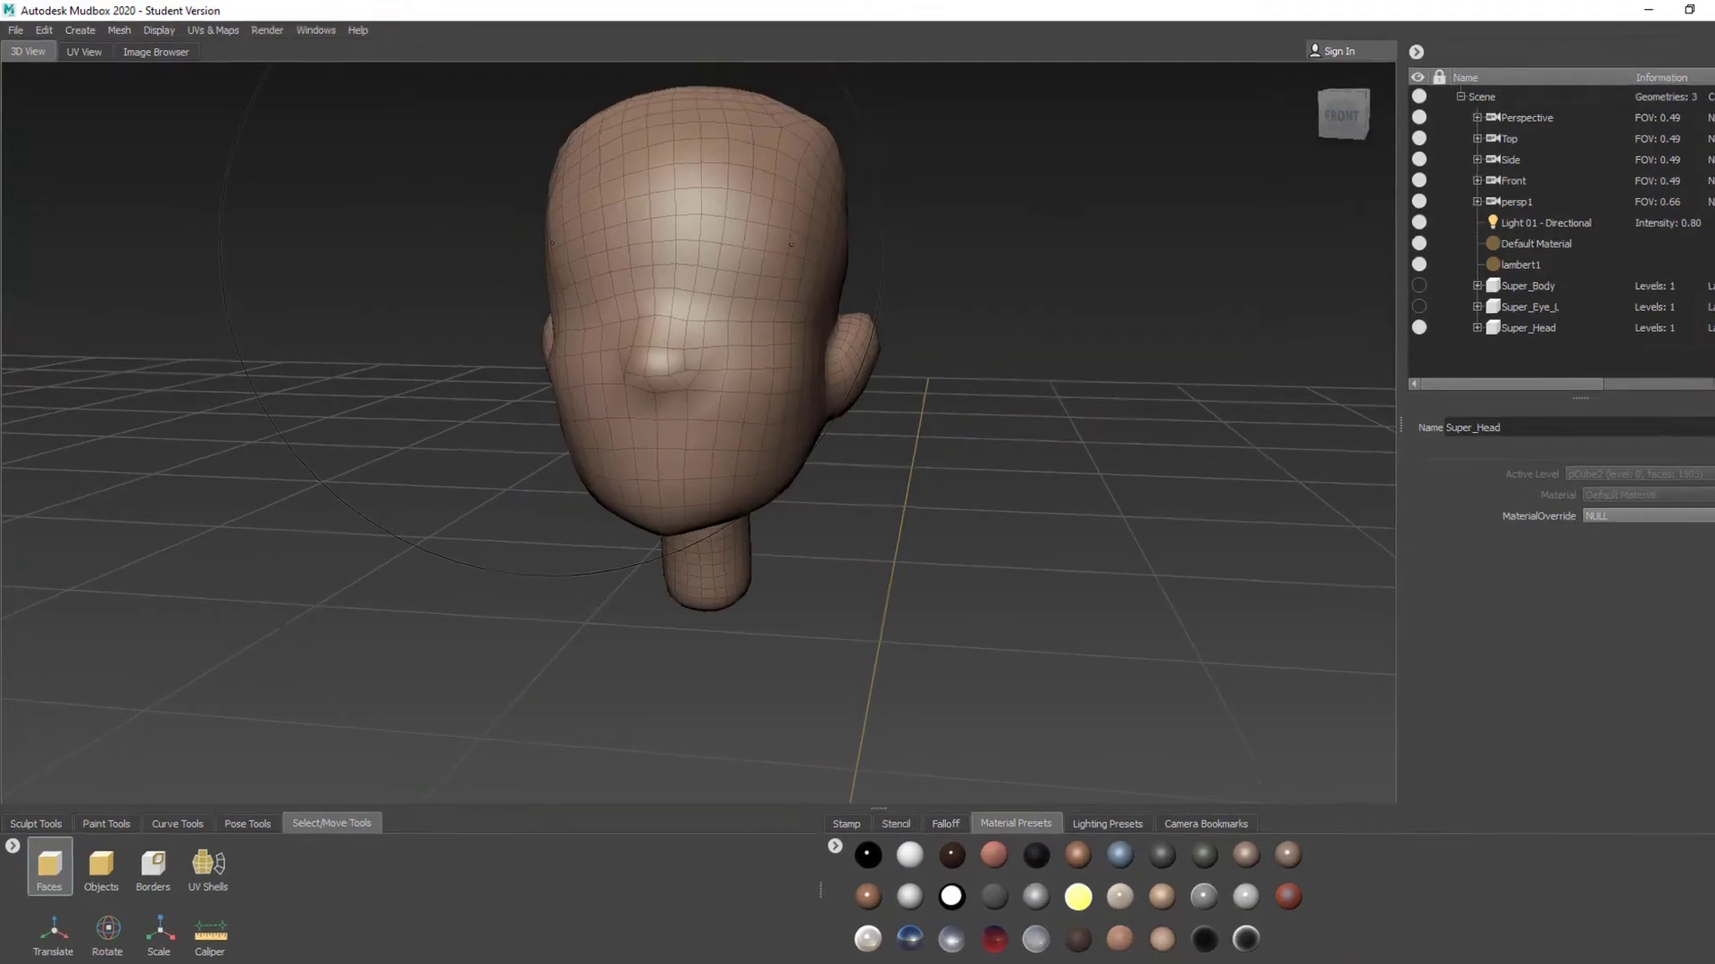
key("w")
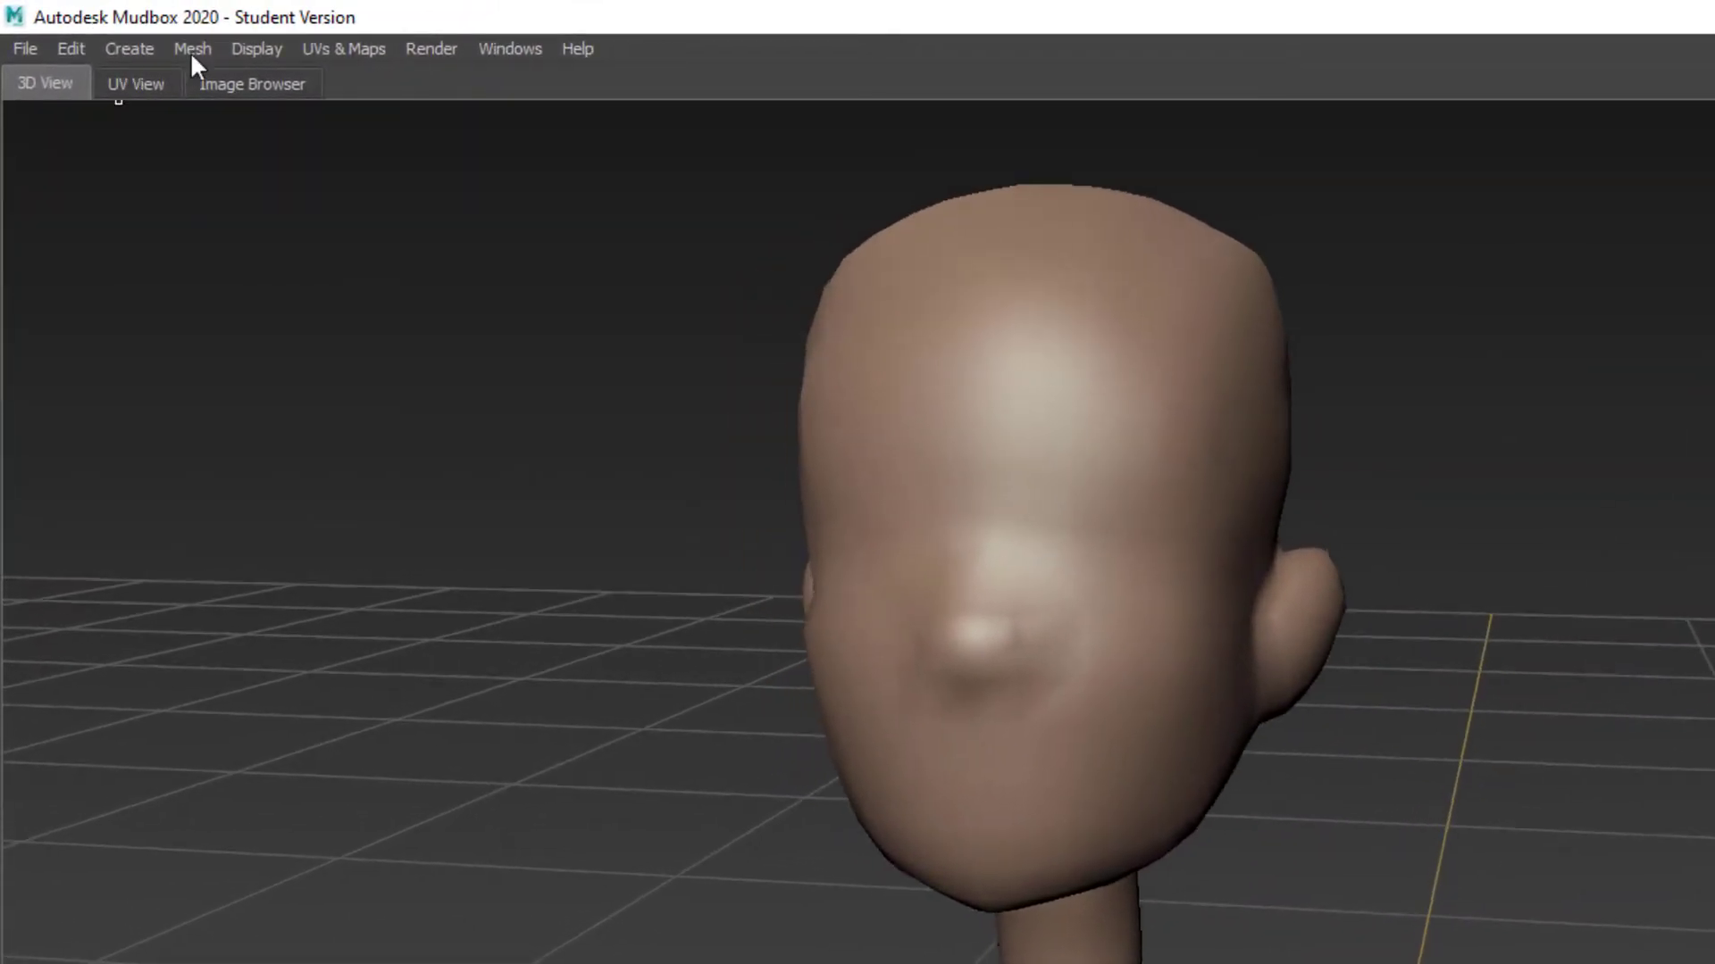
Make the head symmetrical in left/right (X) with Mirror Right to Left, and turn the wireframe back on
left_click(193, 50)
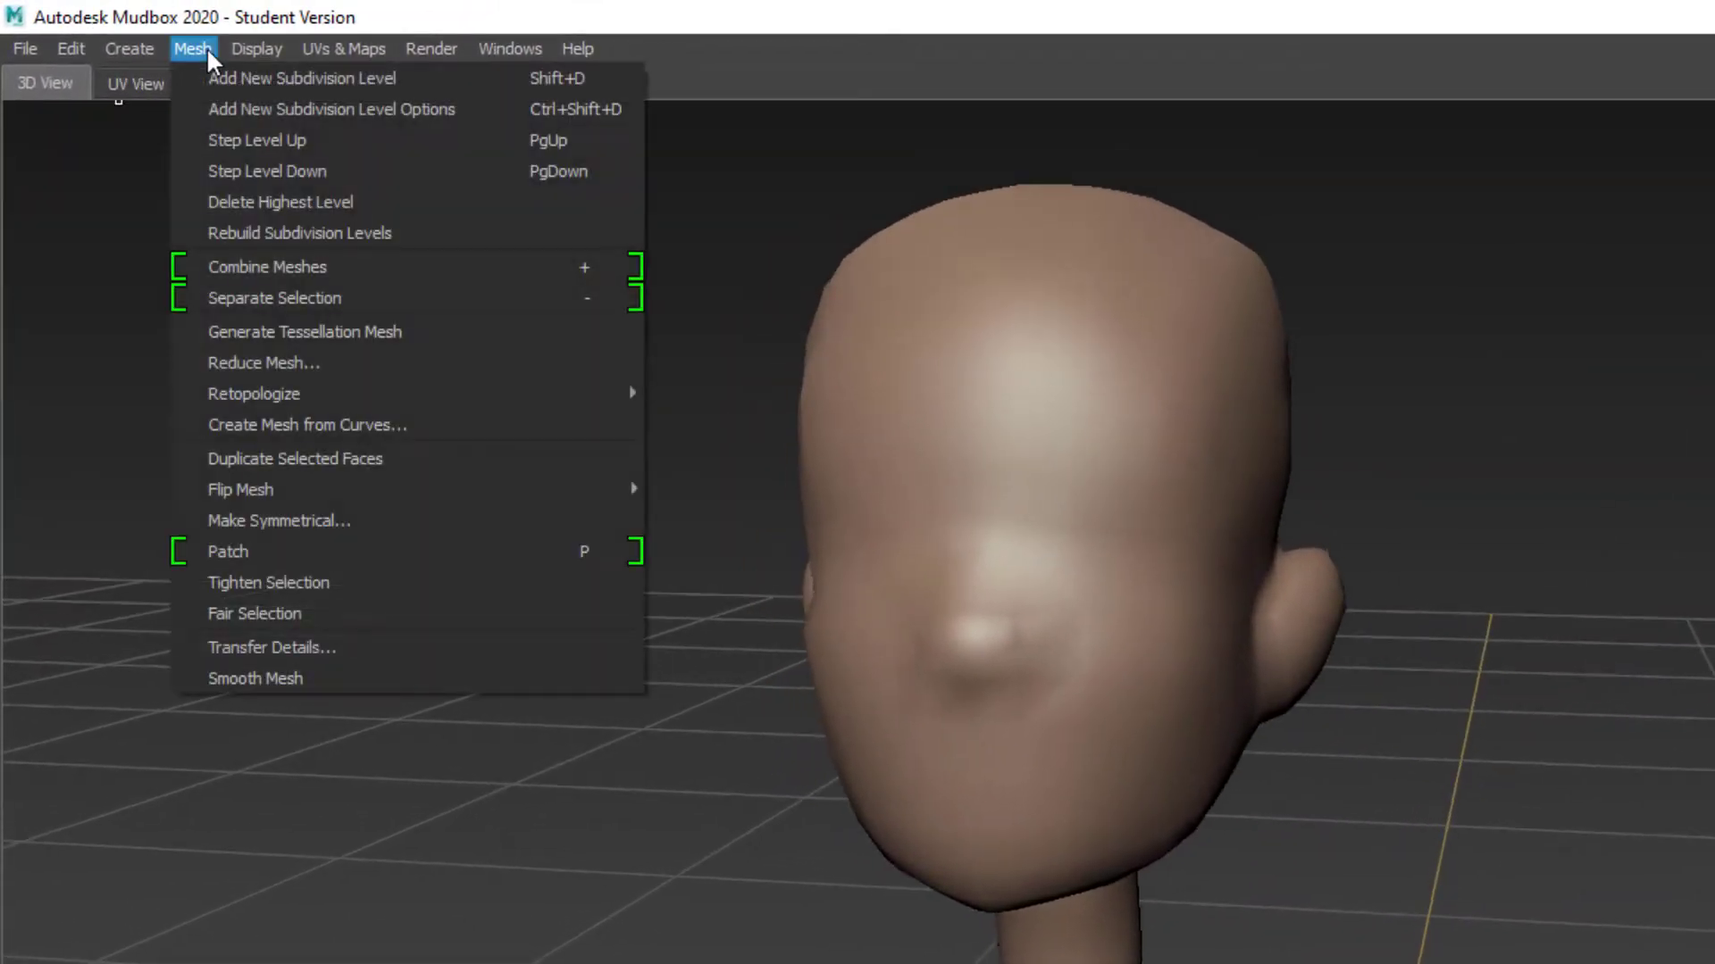
mouse_move(299, 393)
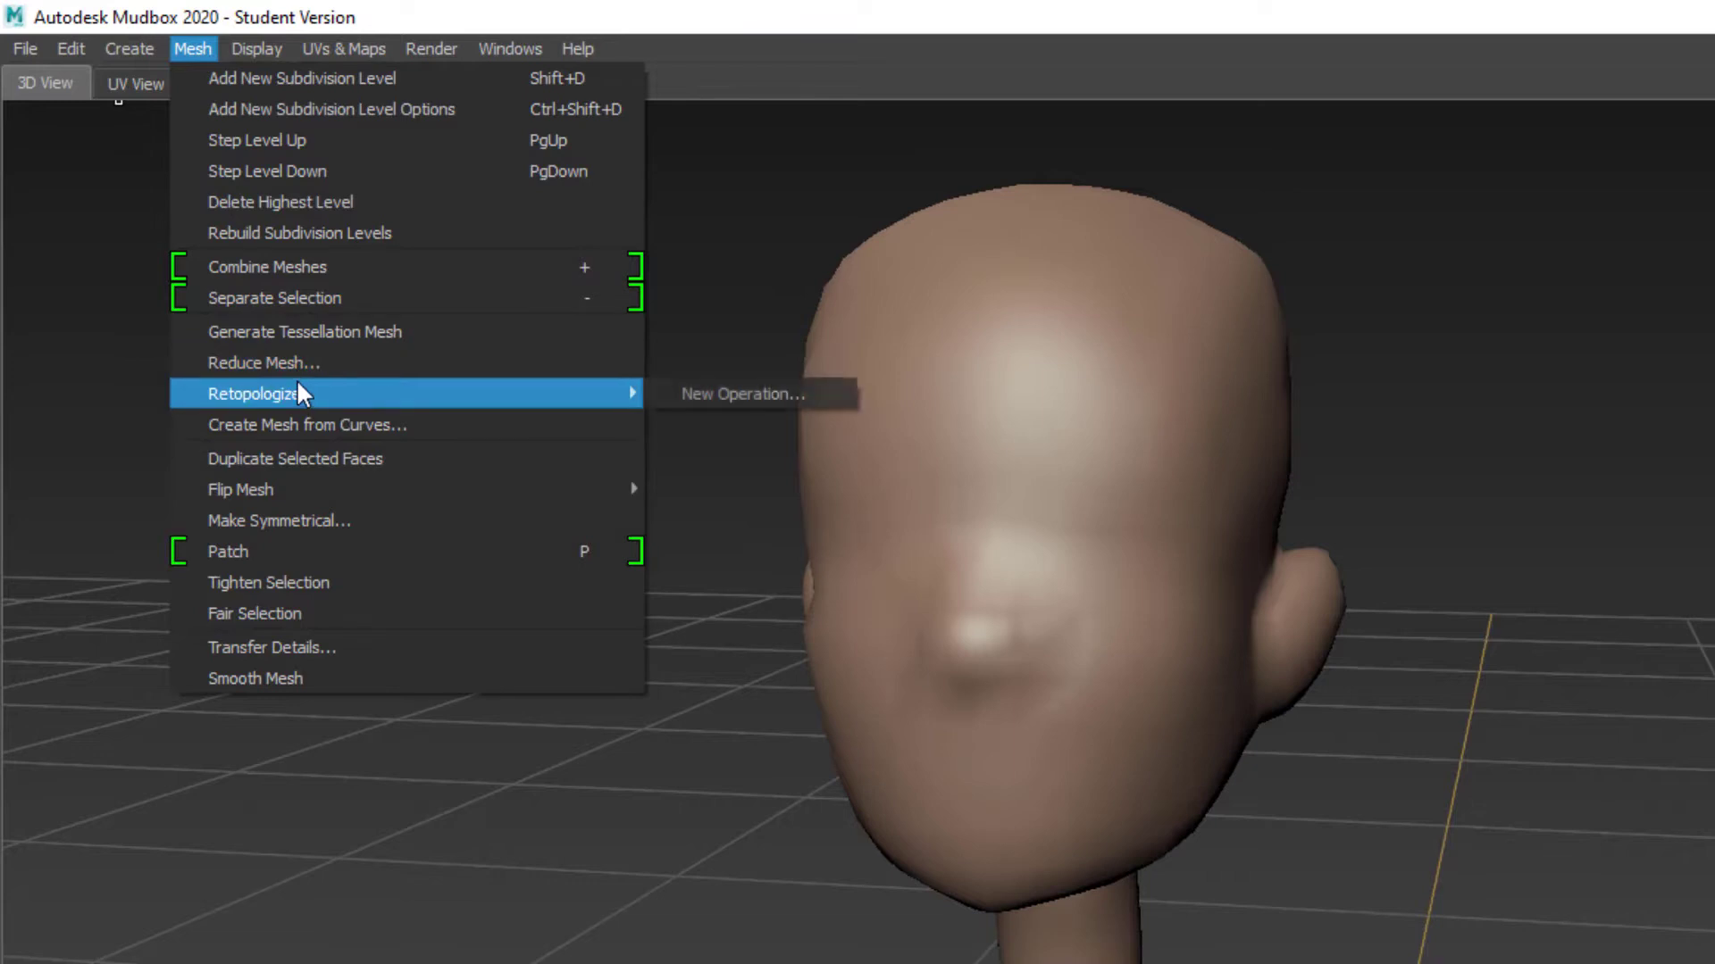
left_click(317, 522)
left_click(1525, 718)
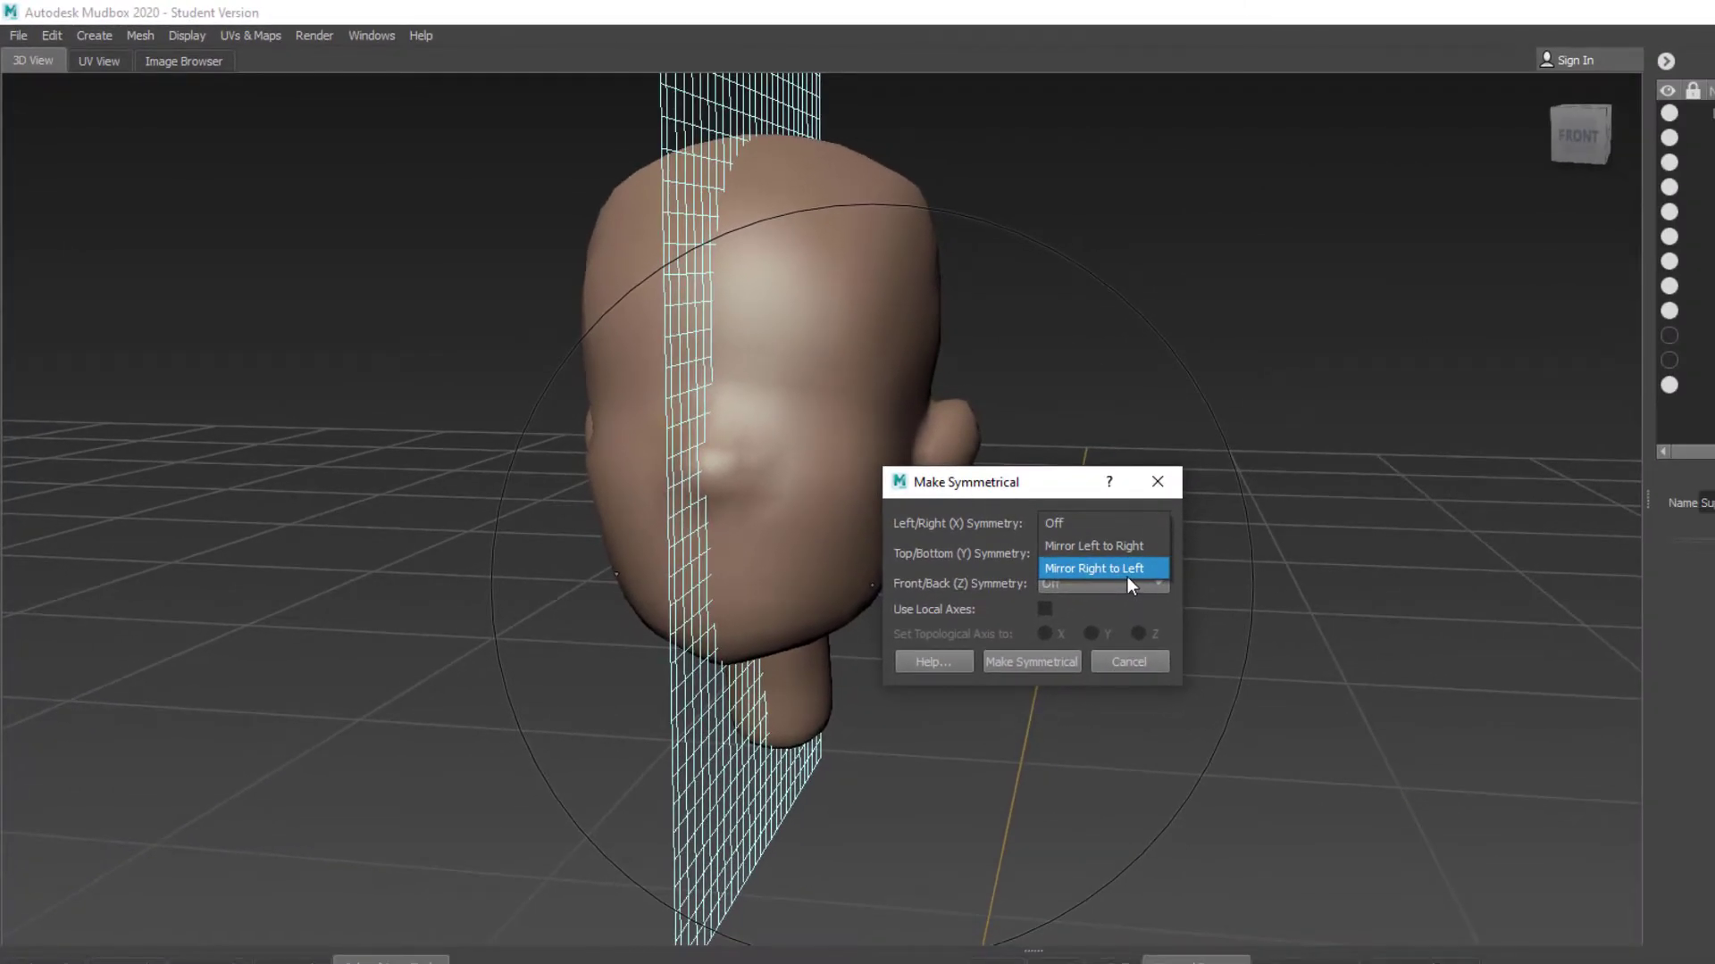
left_click(1127, 571)
left_click(1036, 662)
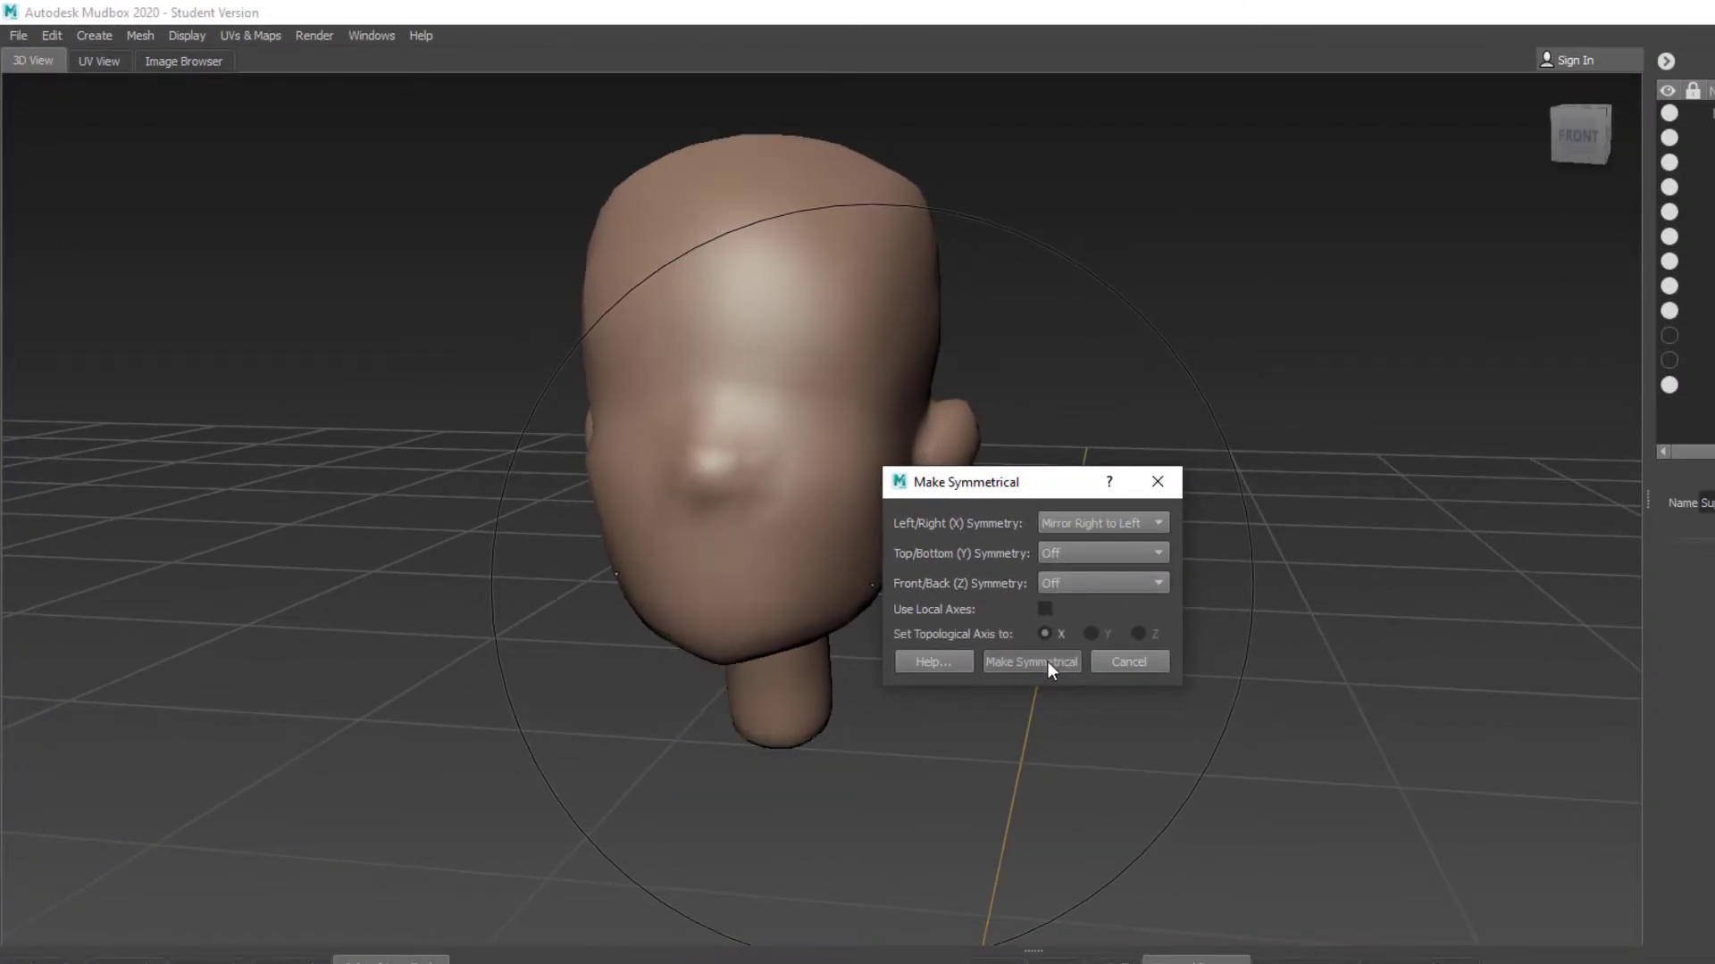
middle_click_drag(1018, 648, 1157, 638, "alt")
key("w")
middle_click_drag(1027, 644, 962, 618, "alt")
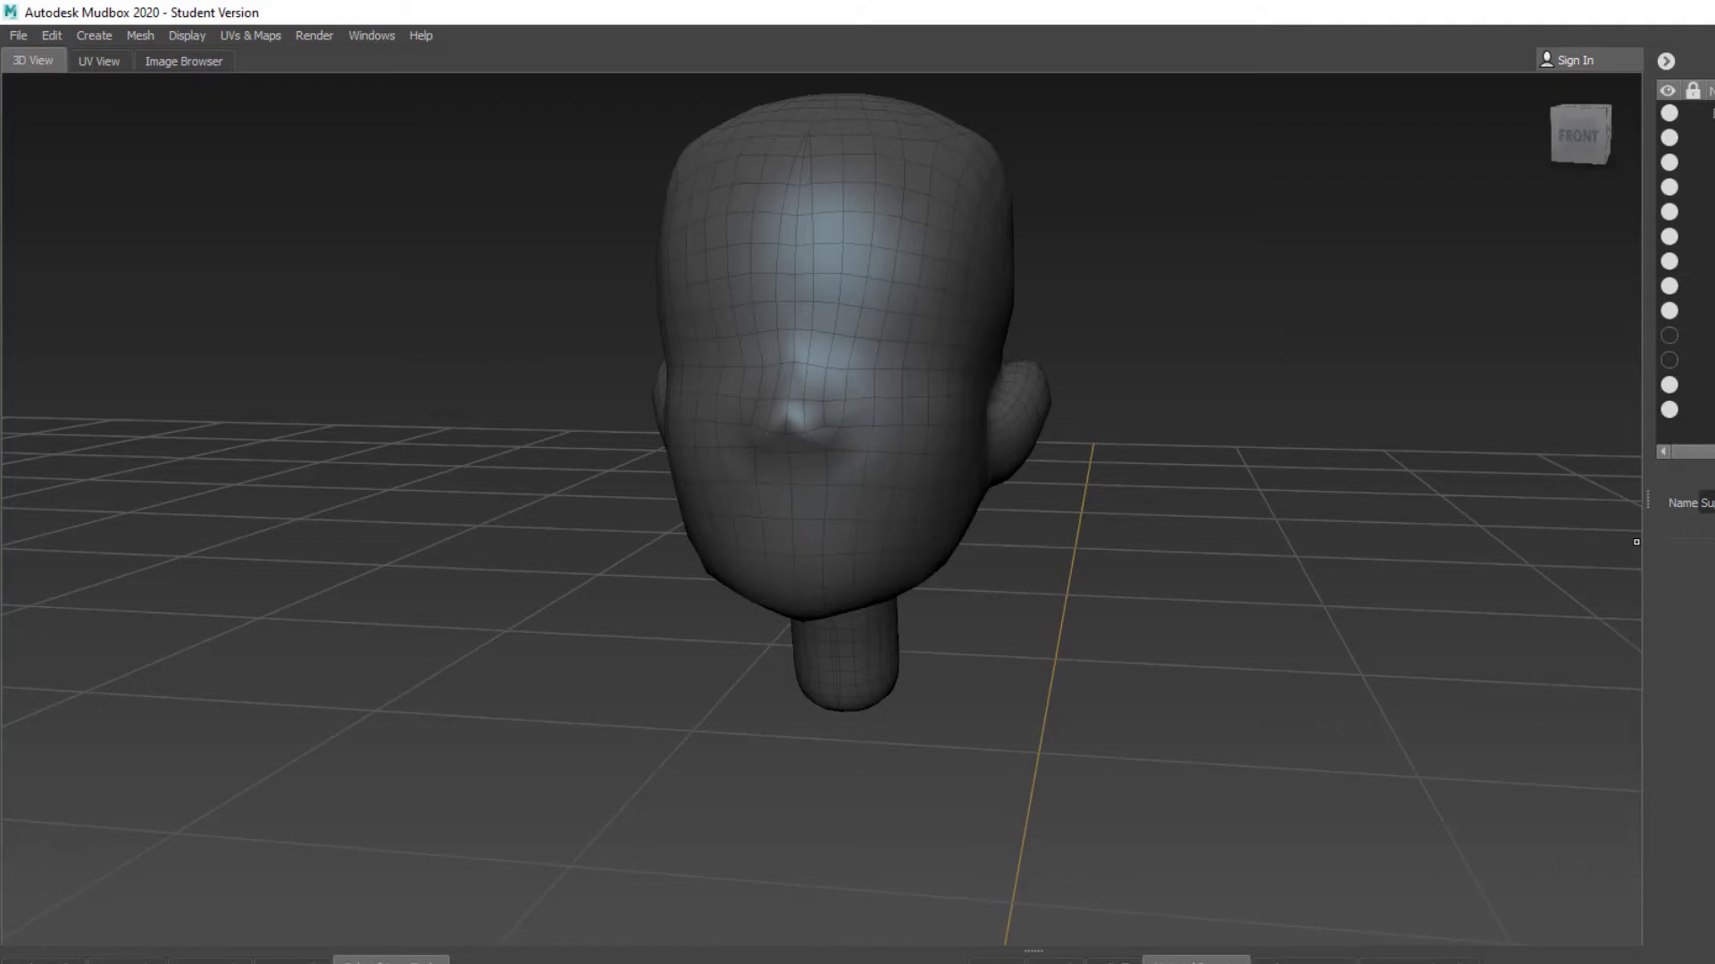
Compare Super_Head with its symmetrical copy Super_Head-sym and delete the original Super_Head
left_click(1698, 410)
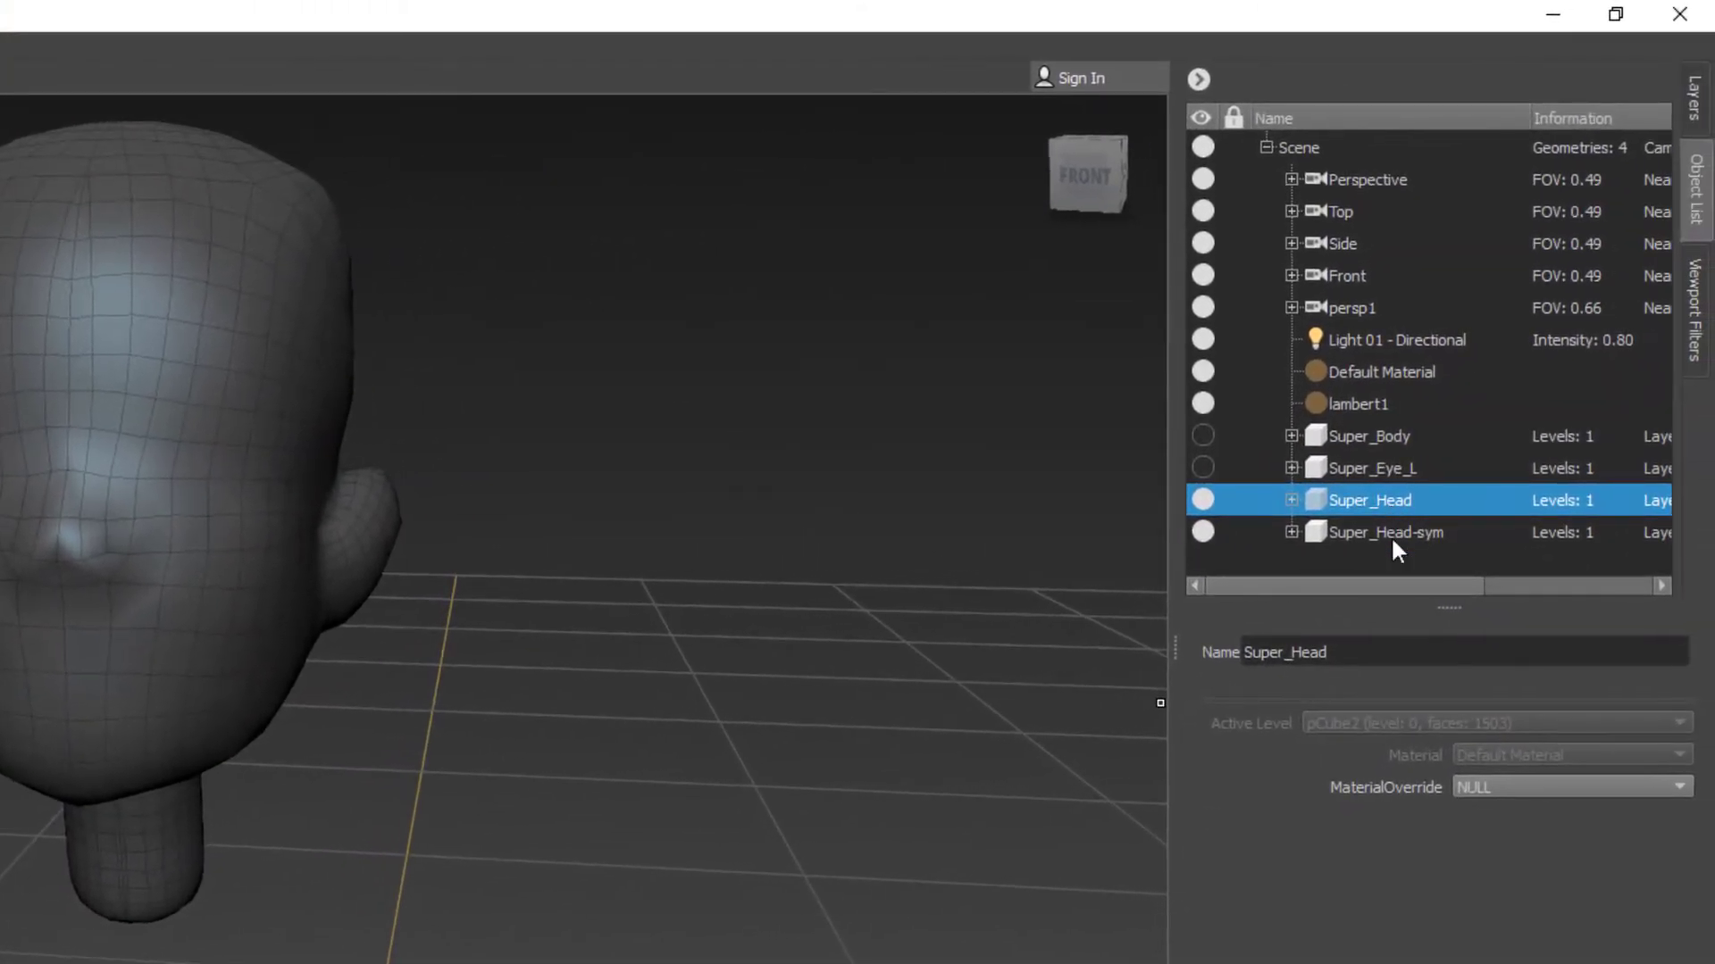
left_click(1349, 536)
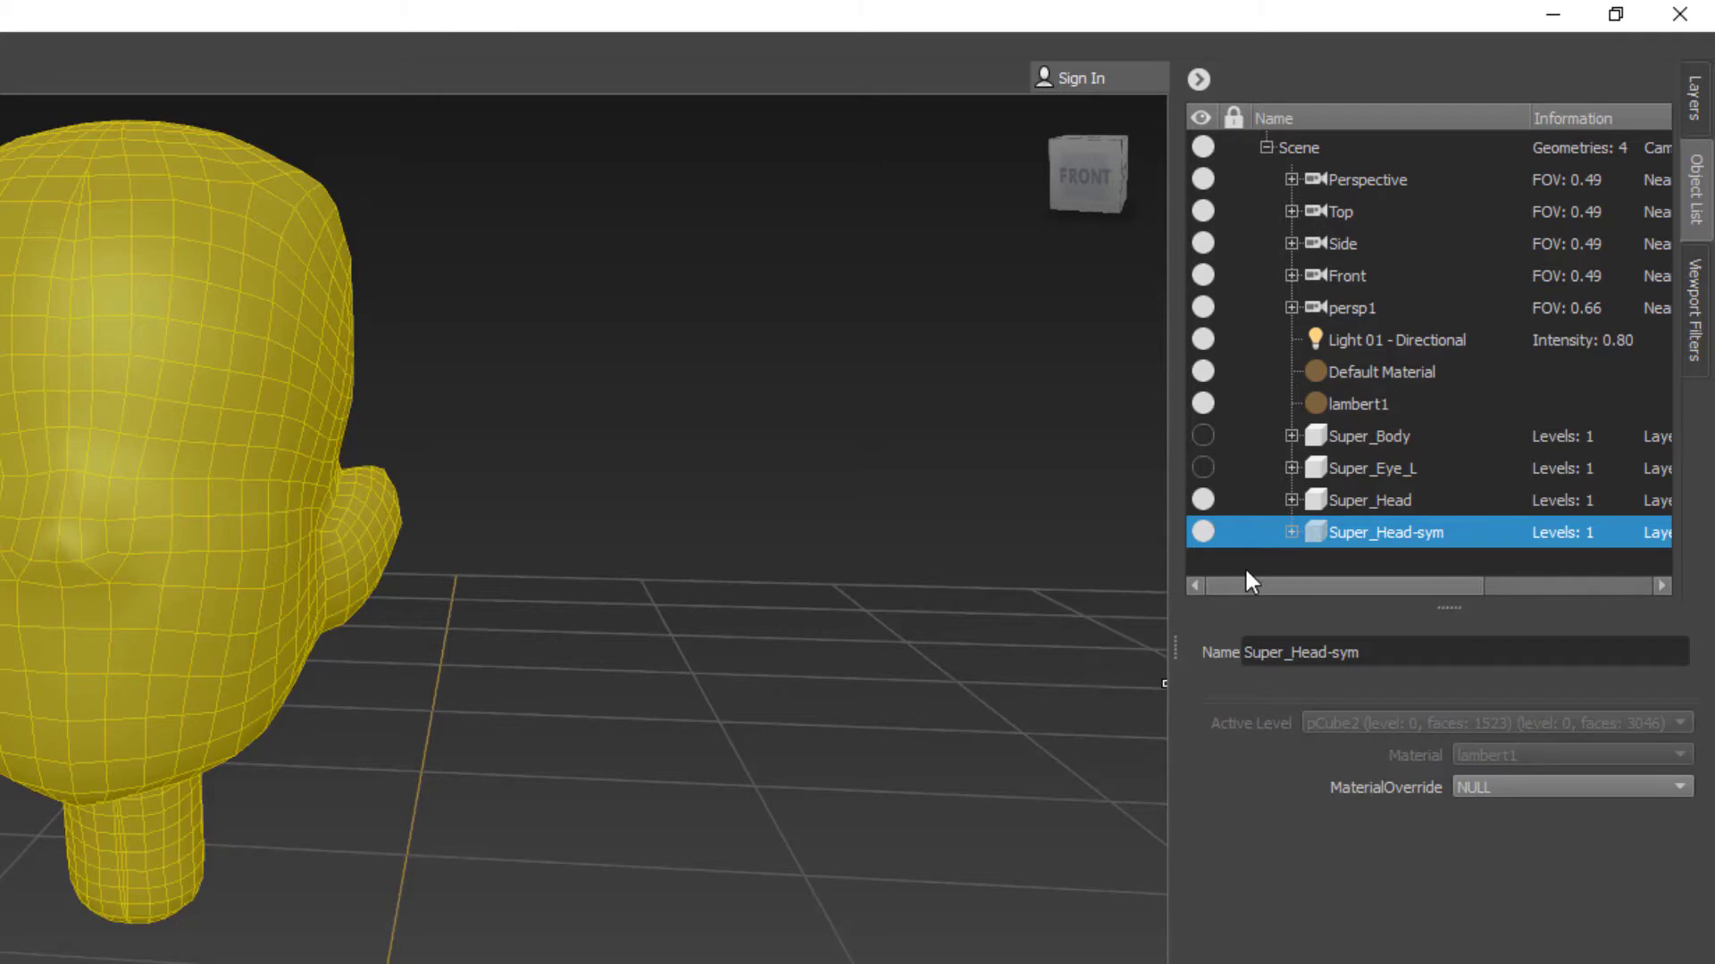
left_click(1398, 510)
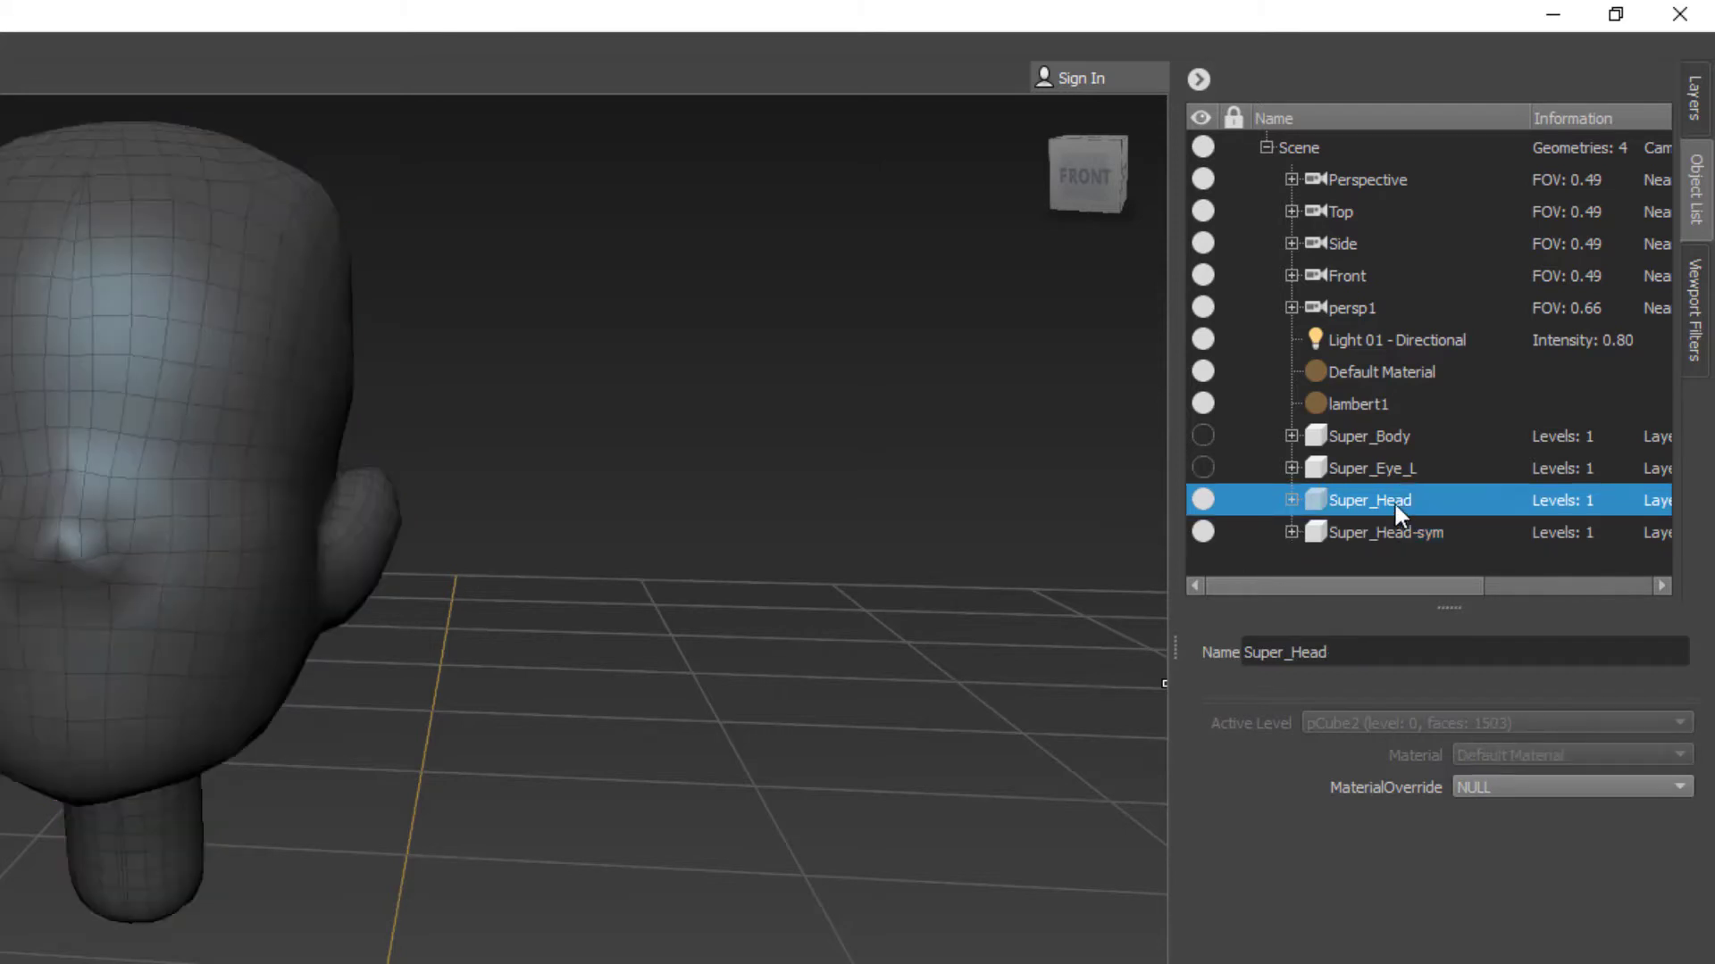
right_click(1393, 501)
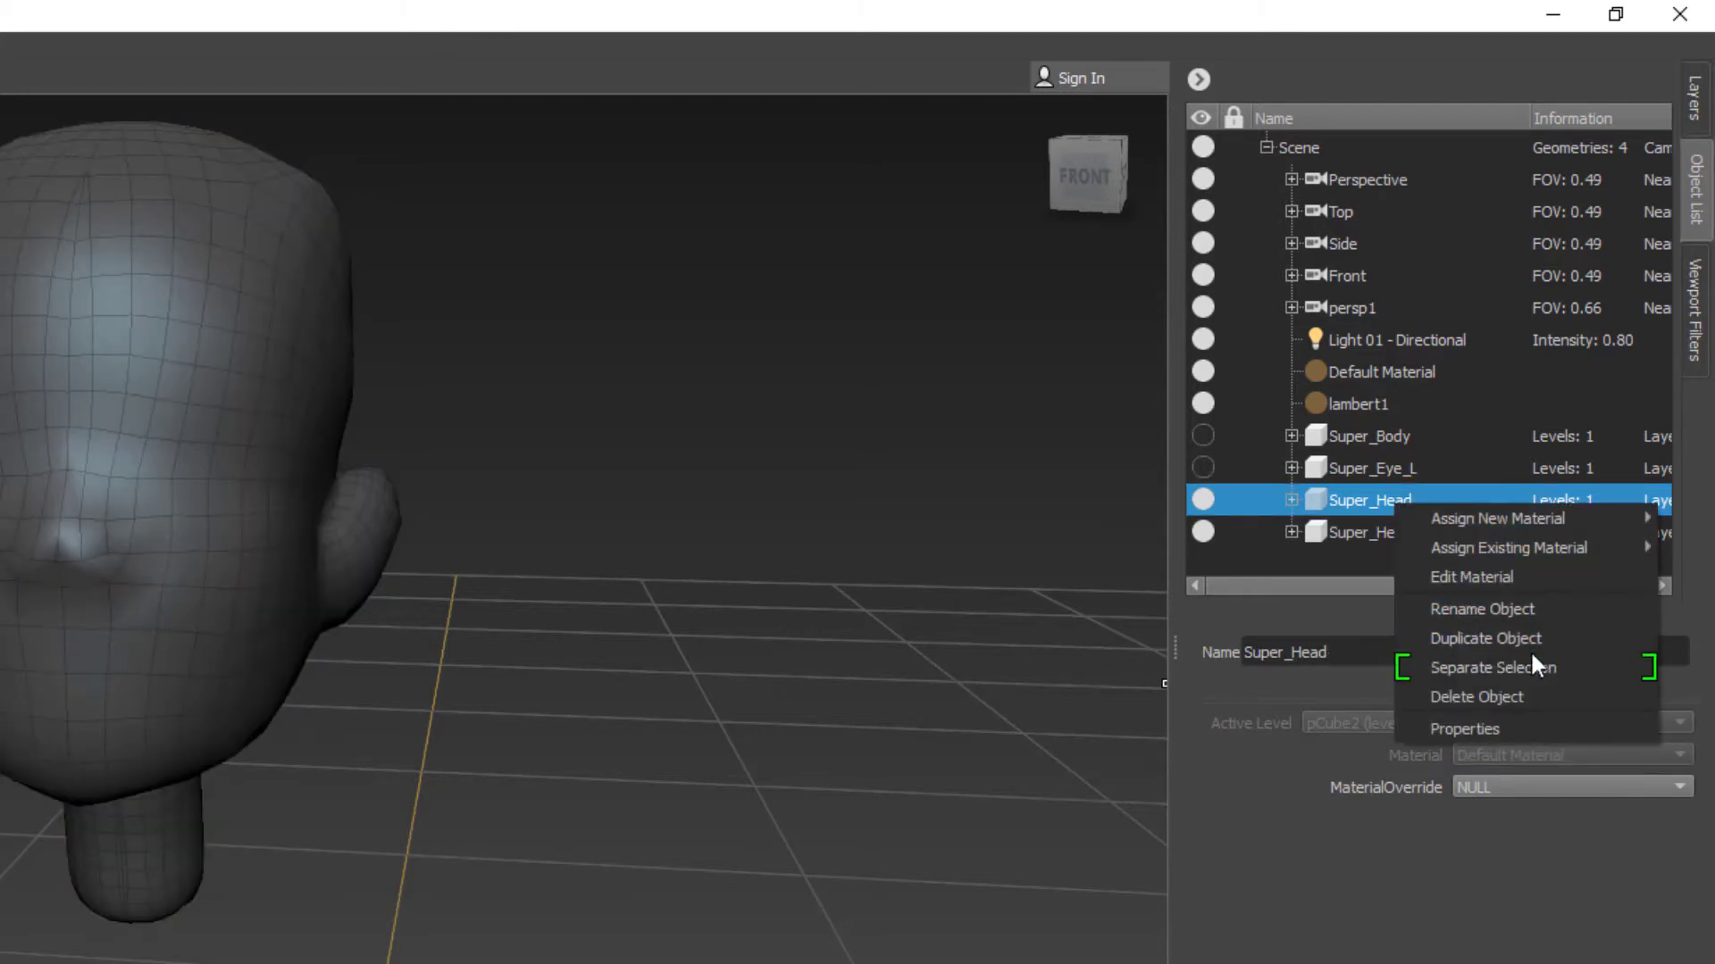
left_click(1531, 696)
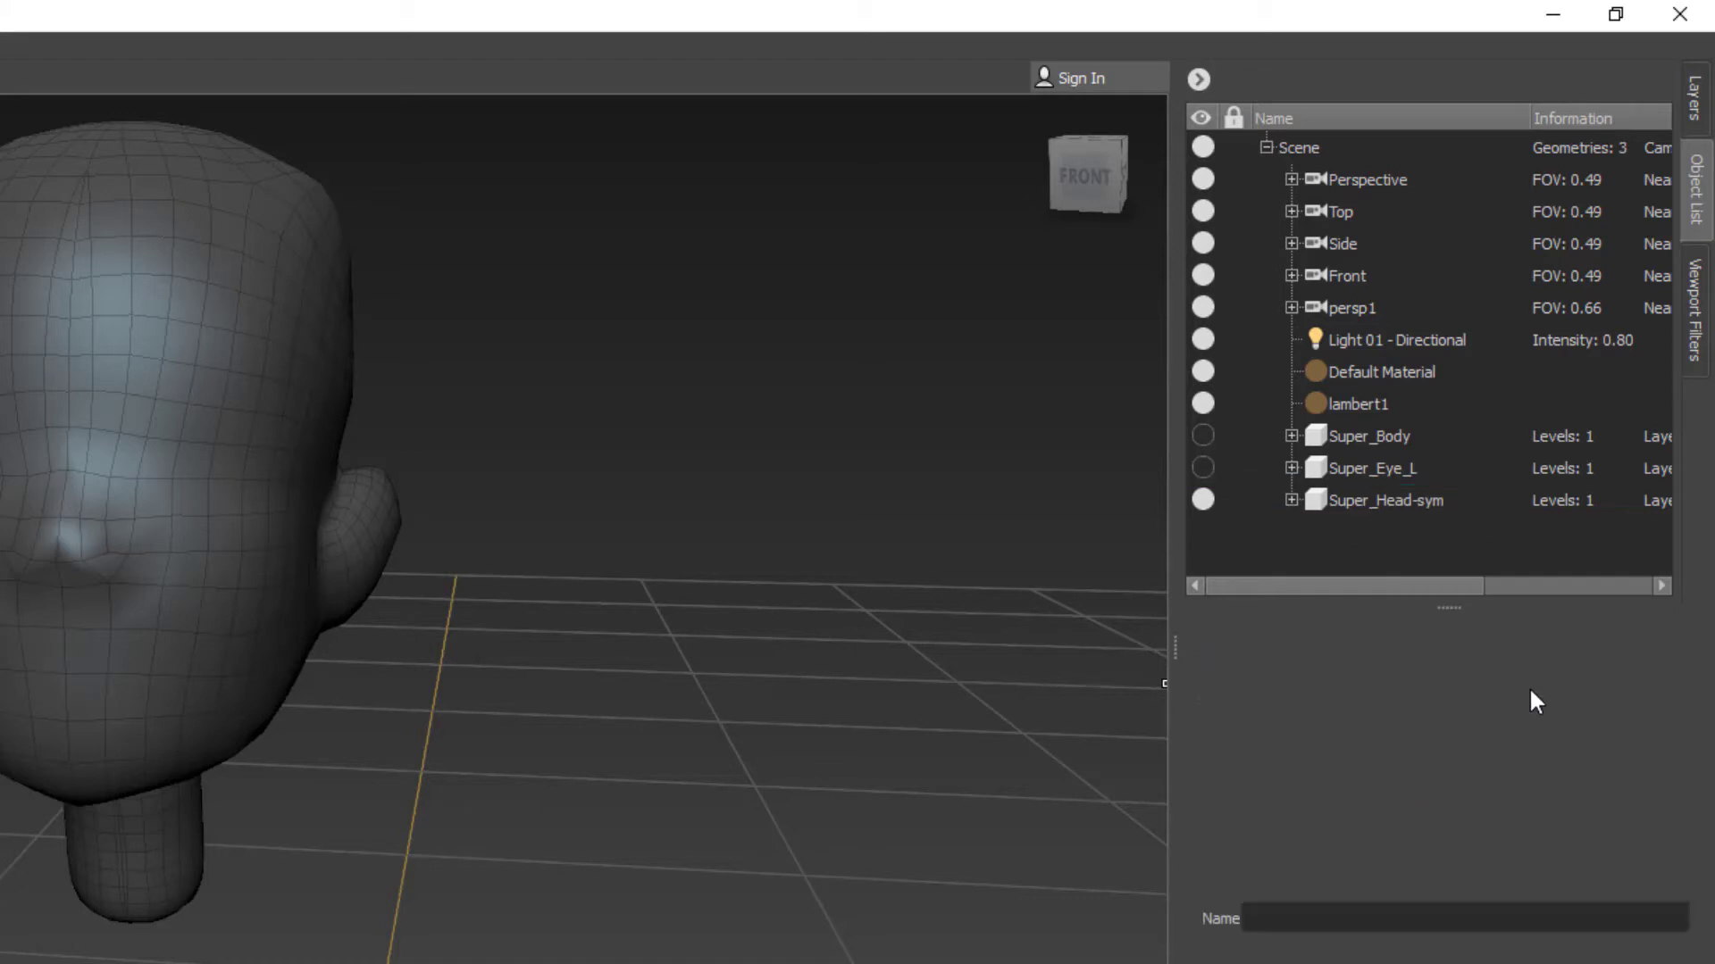
Select Super_Head-sym, examine its highlighted mesh flow from the front, above and the side, and deselect it
left_click(1409, 505)
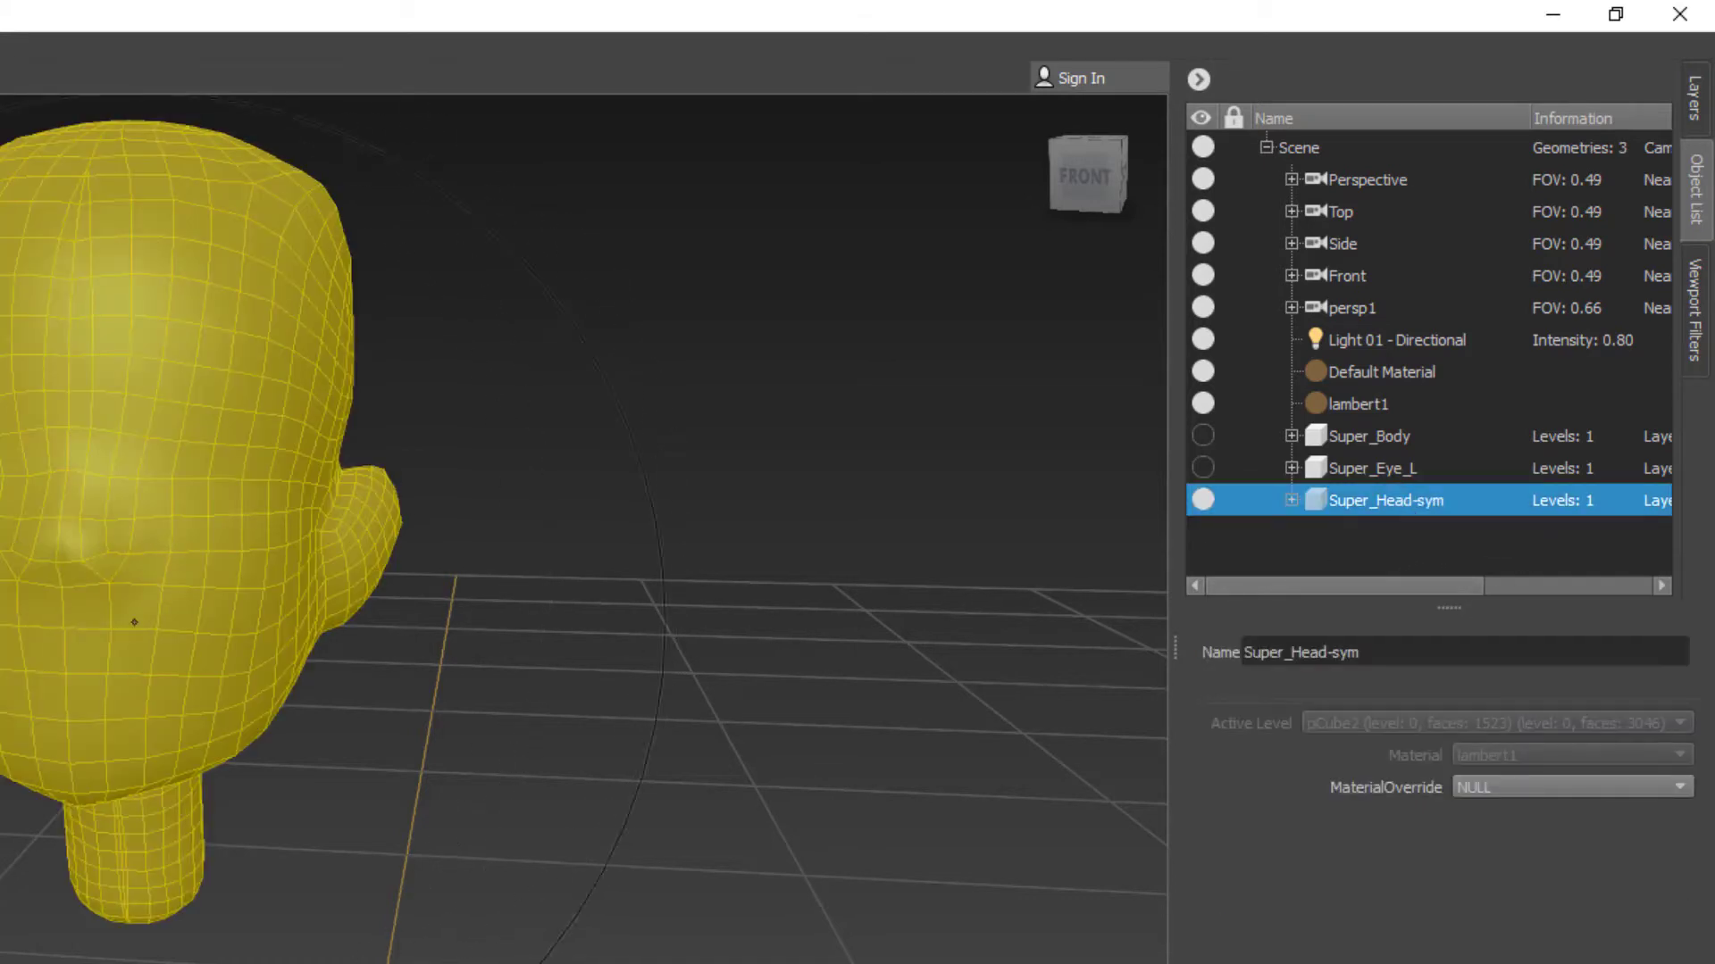
left_click_drag(380, 641, 400, 630, "alt")
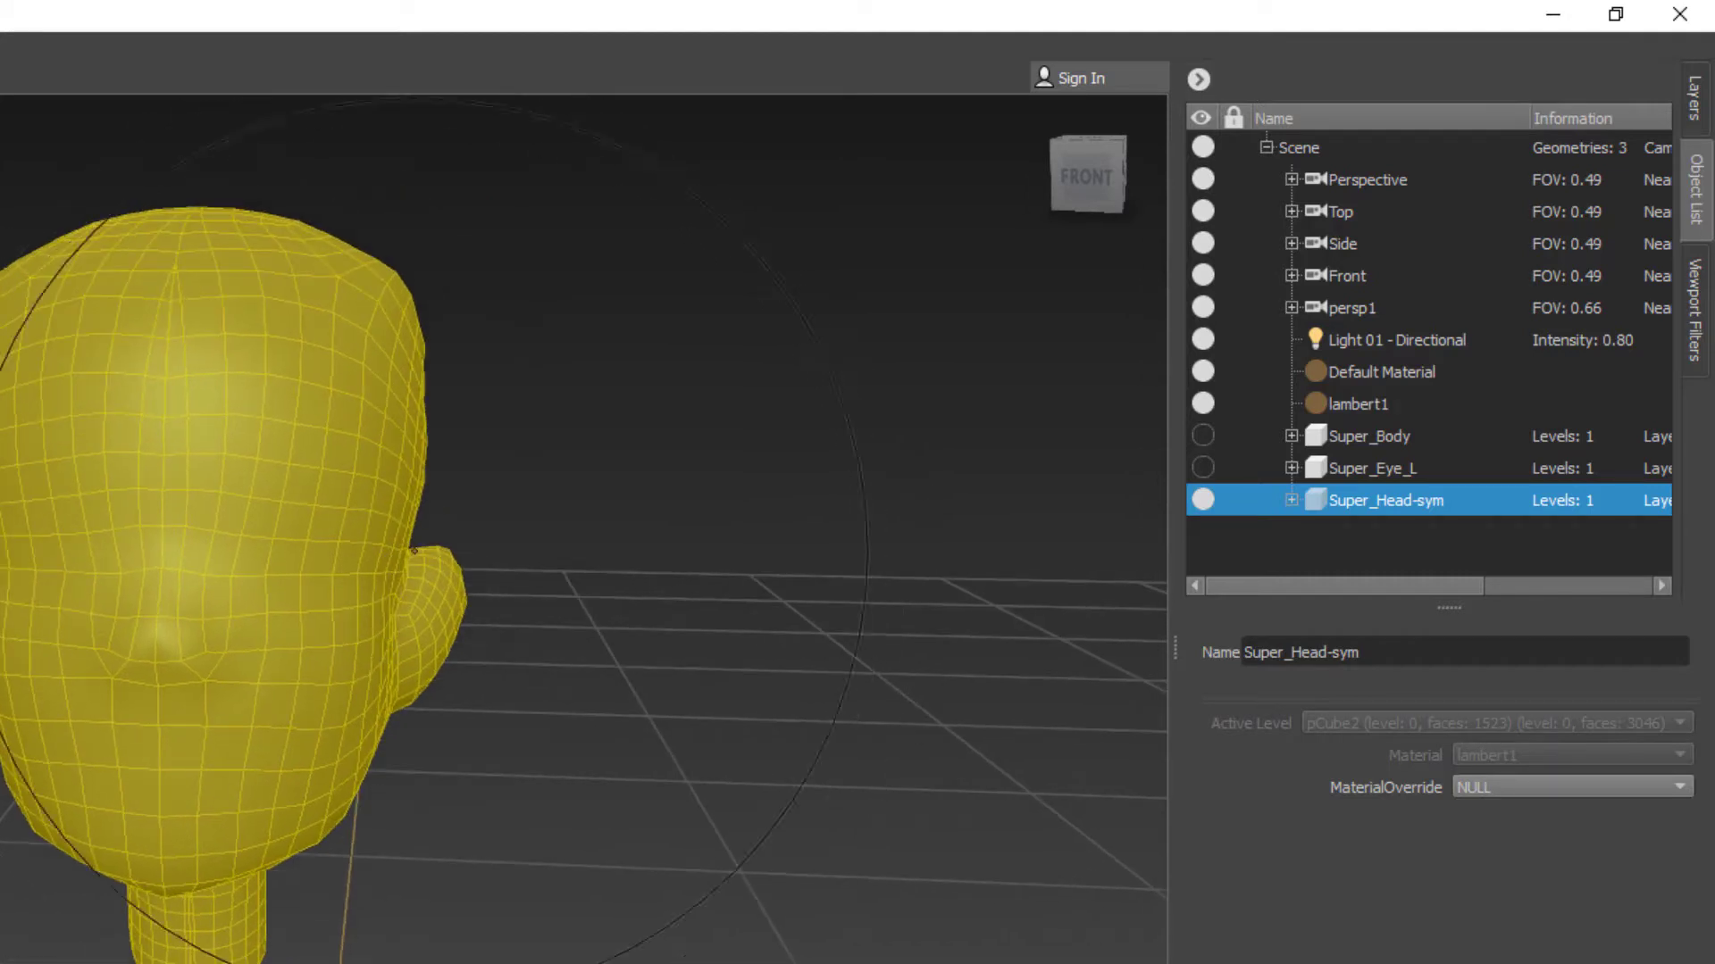
left_click(522, 947)
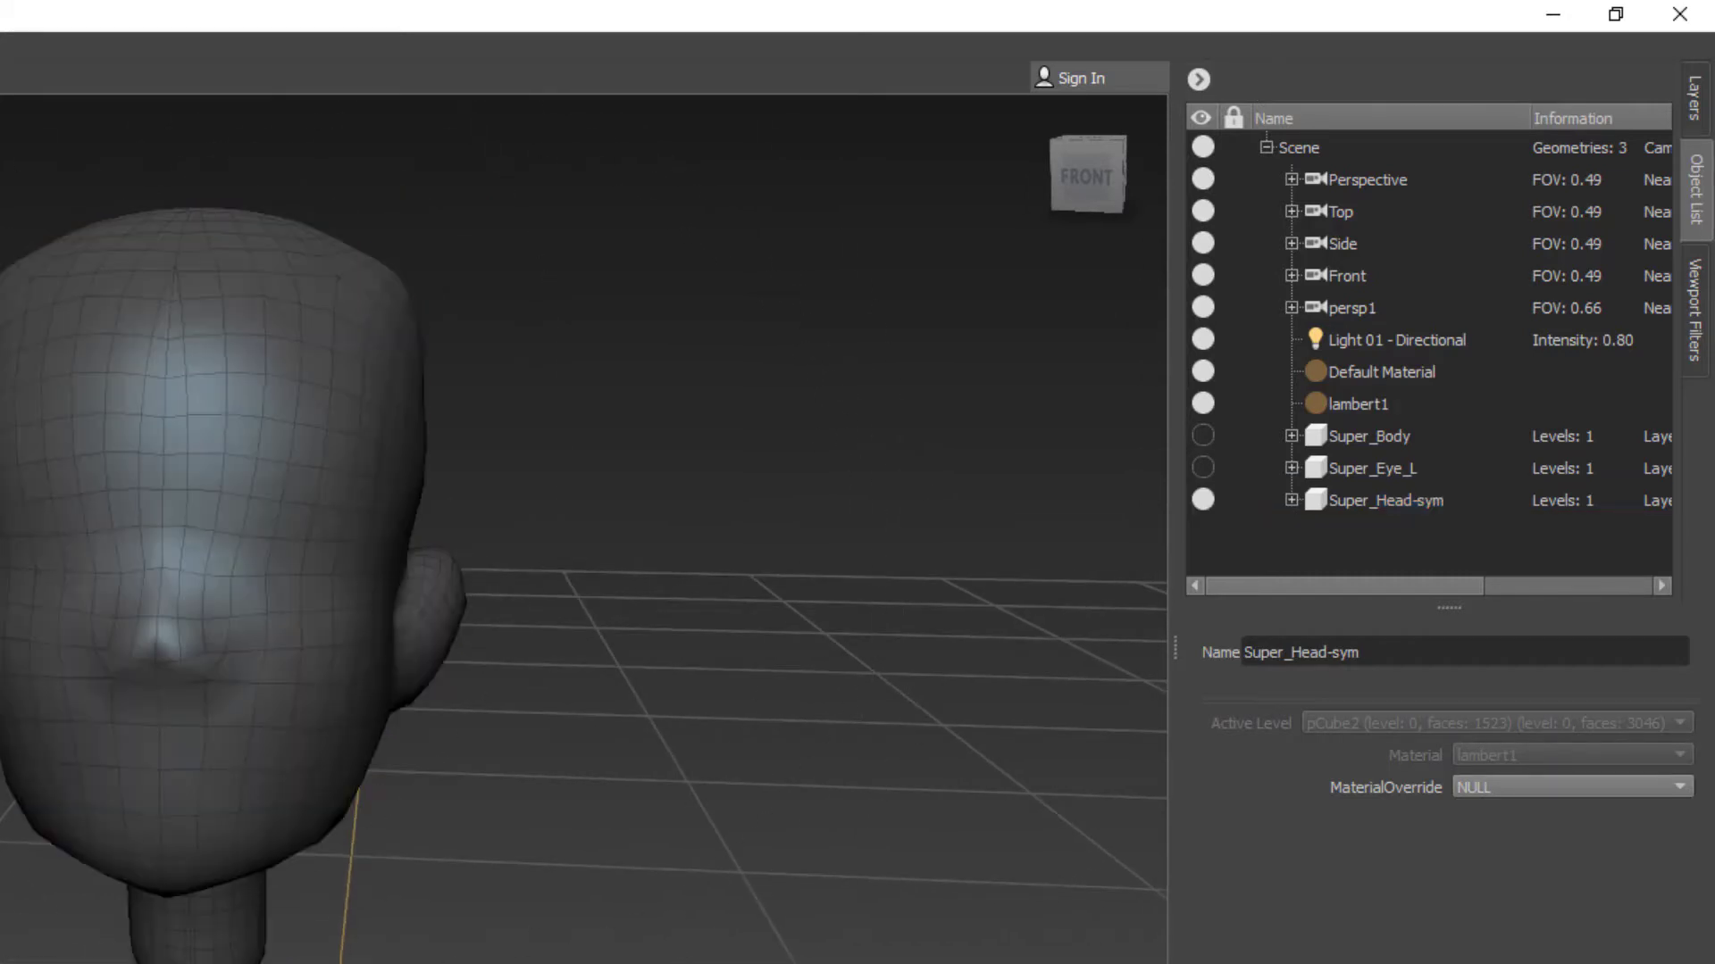
left_click_drag(154, 603, 136, 593, "alt")
left_click(1422, 500)
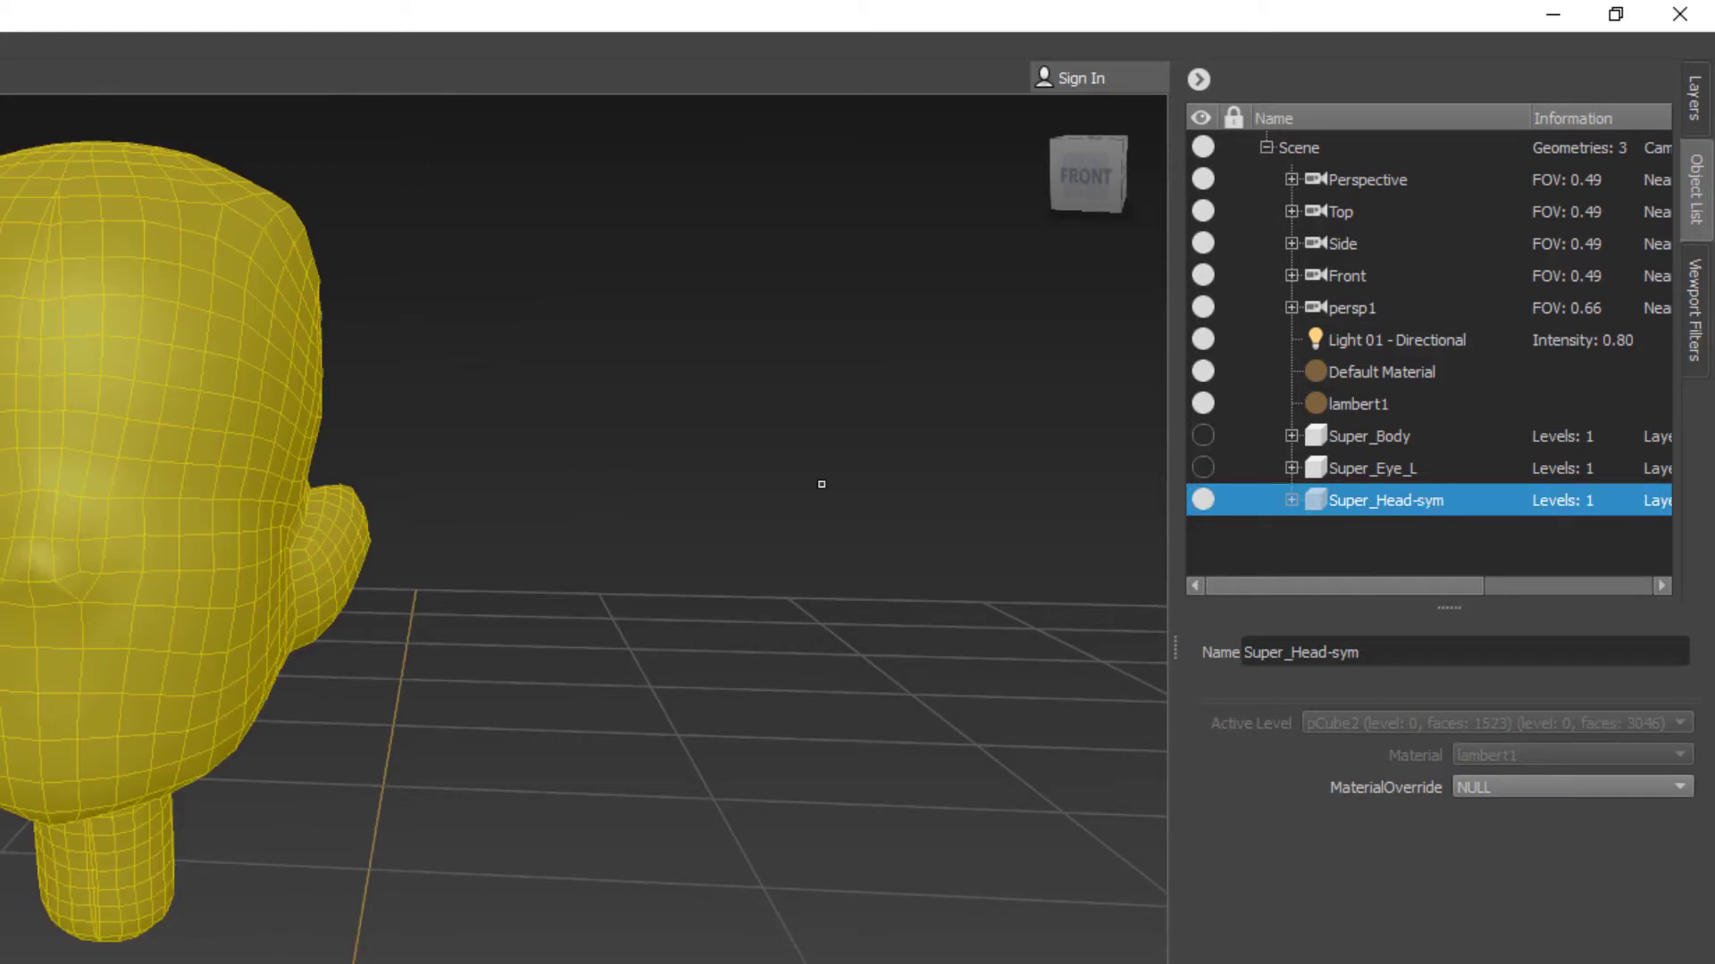
left_click_drag(89, 497, 57, 509, "alt")
right_click_drag(57, 509, 74, 563, "alt")
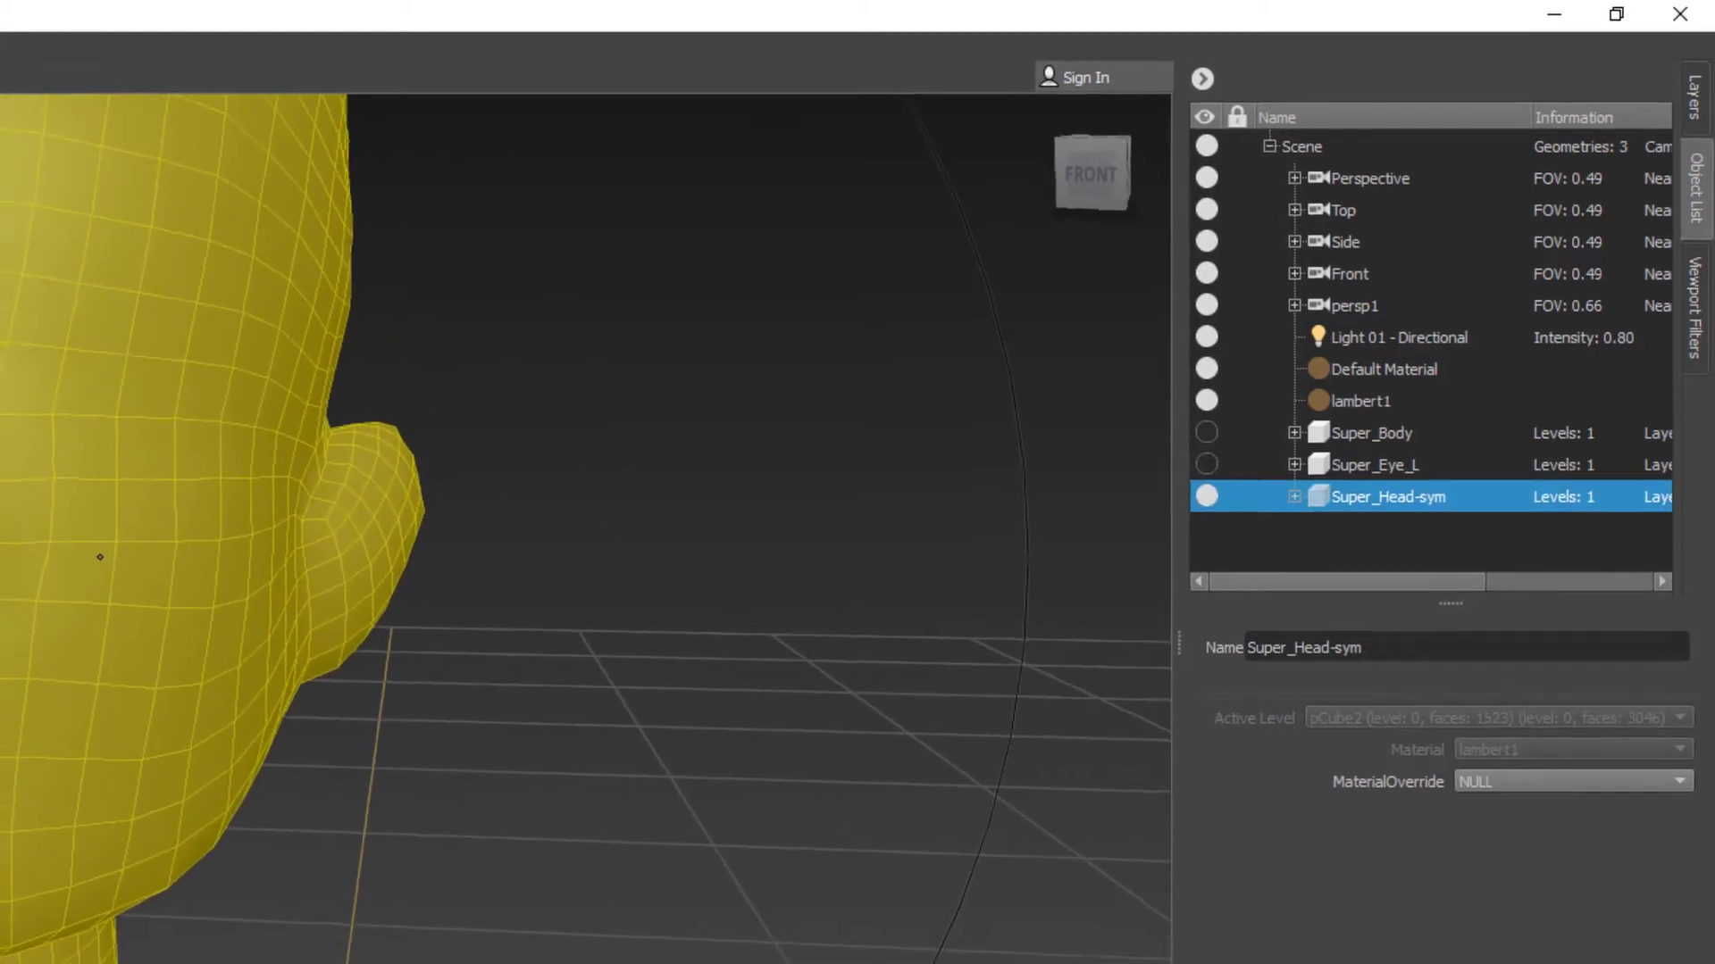
middle_click_drag(73, 564, 94, 595, "alt")
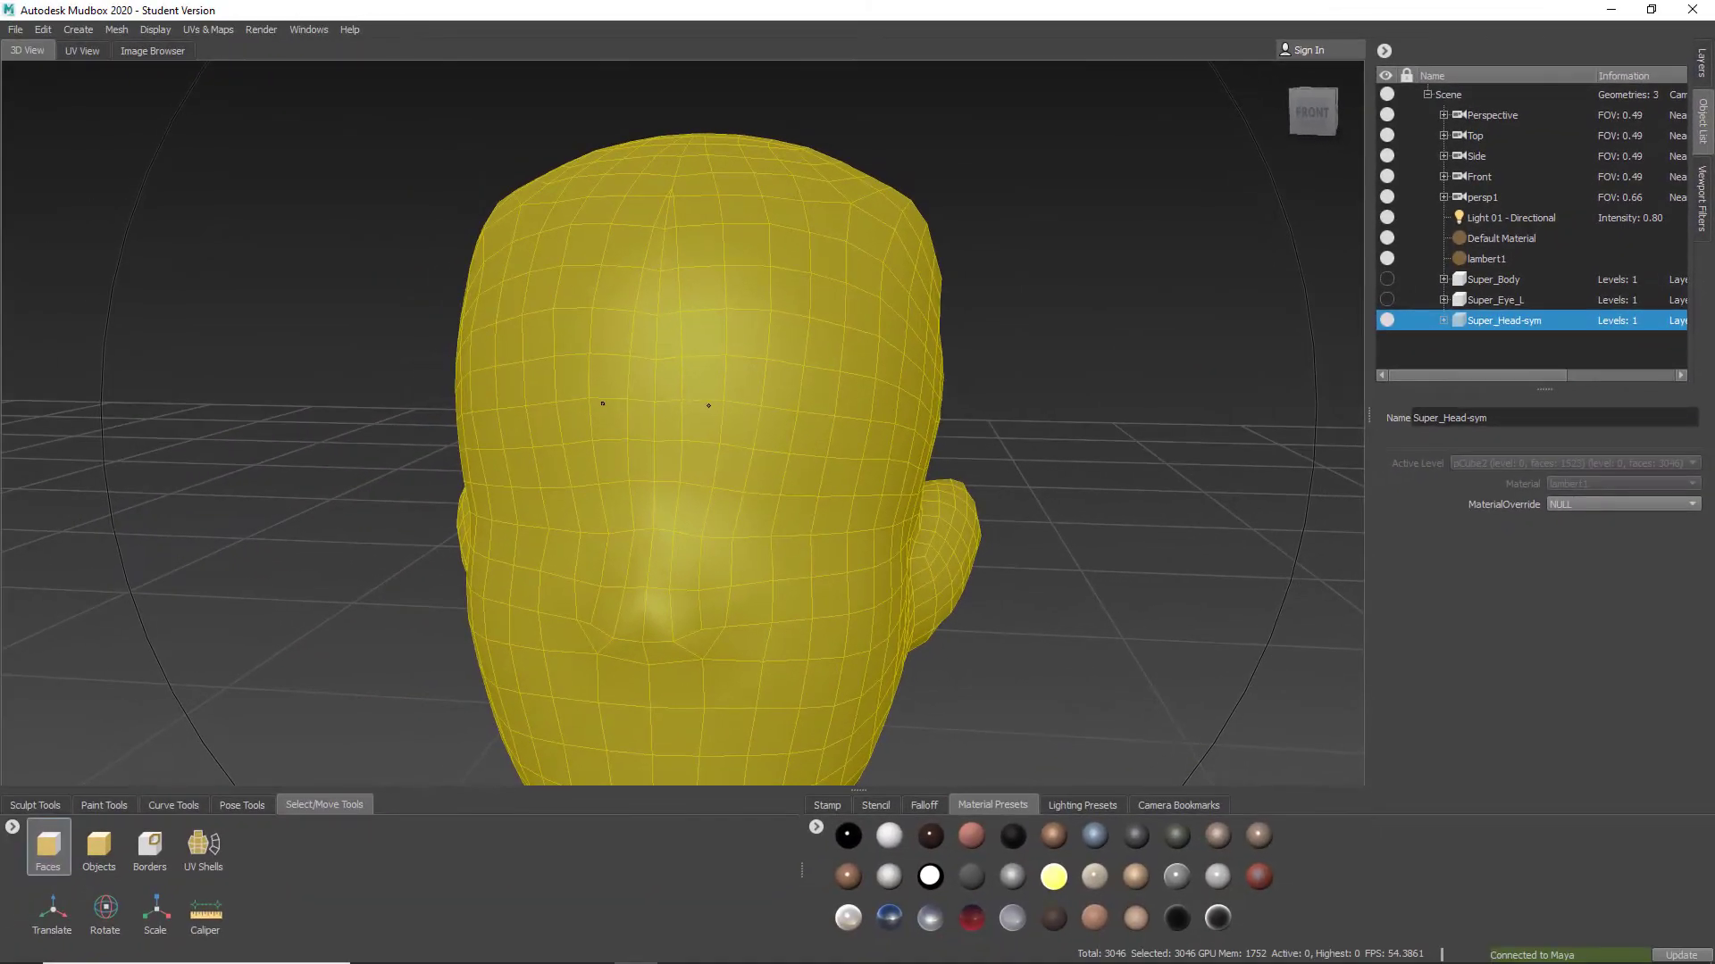
right_click_drag(708, 405, 651, 386, "alt")
left_click_drag(650, 385, 661, 455, "alt")
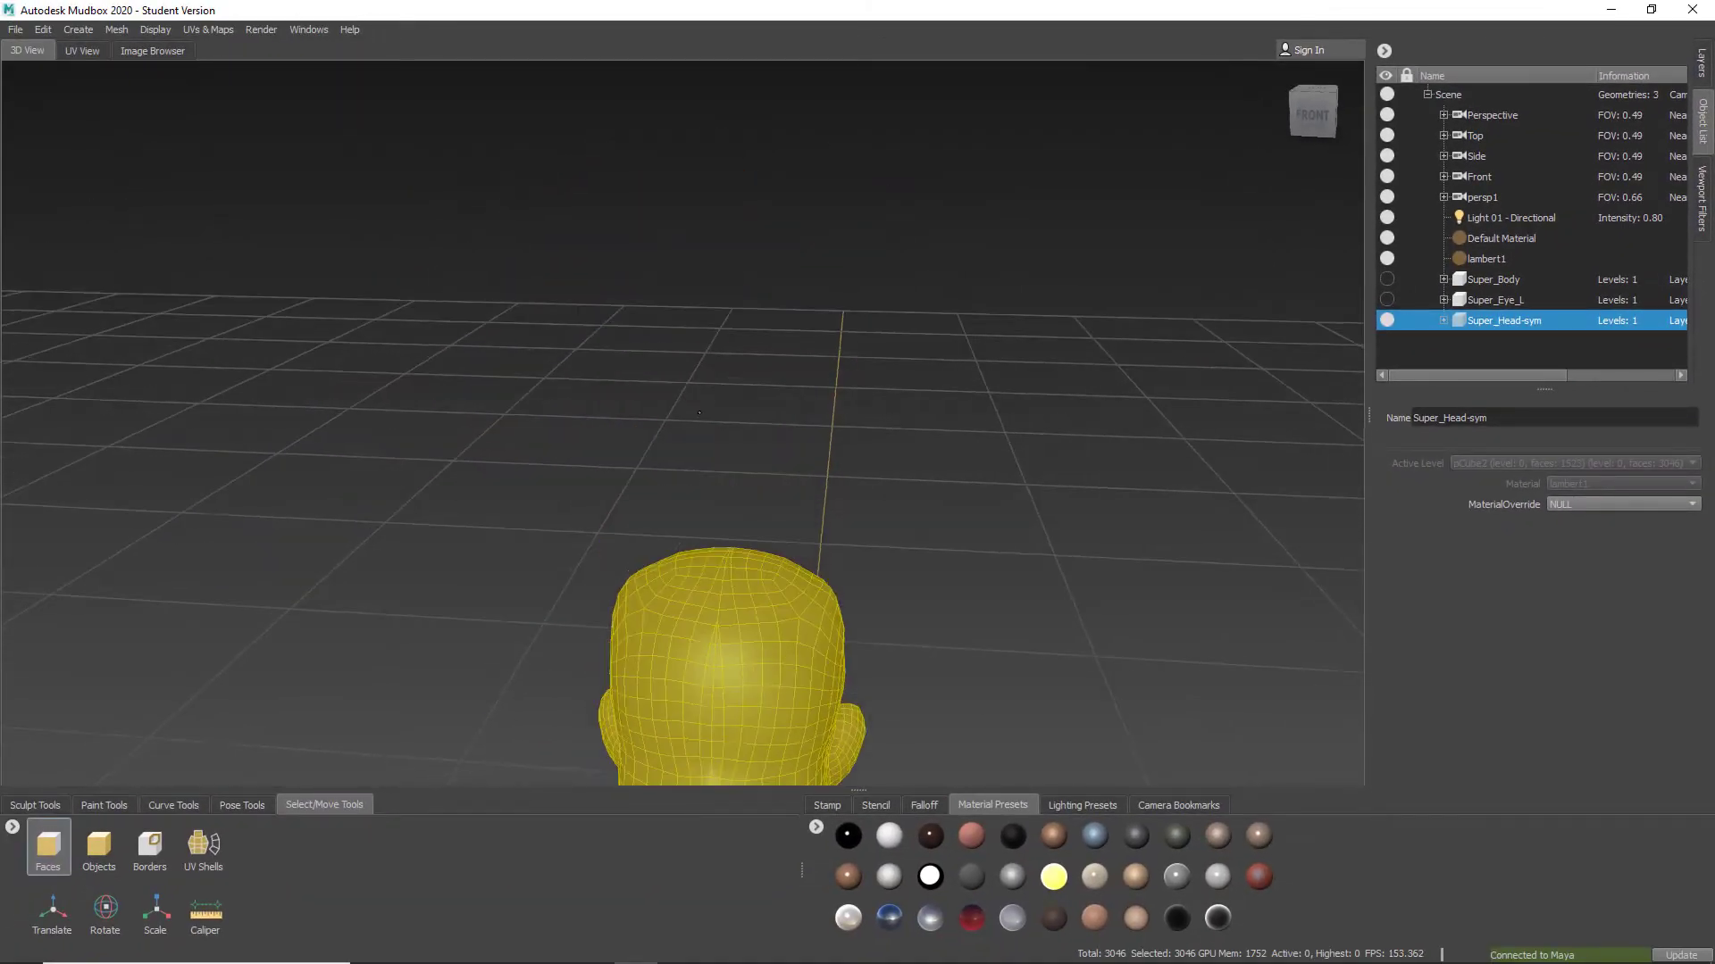
middle_click_drag(661, 456, 648, 429, "alt")
right_click_drag(647, 428, 737, 522, "alt")
middle_click_drag(575, 341, 666, 395, "alt")
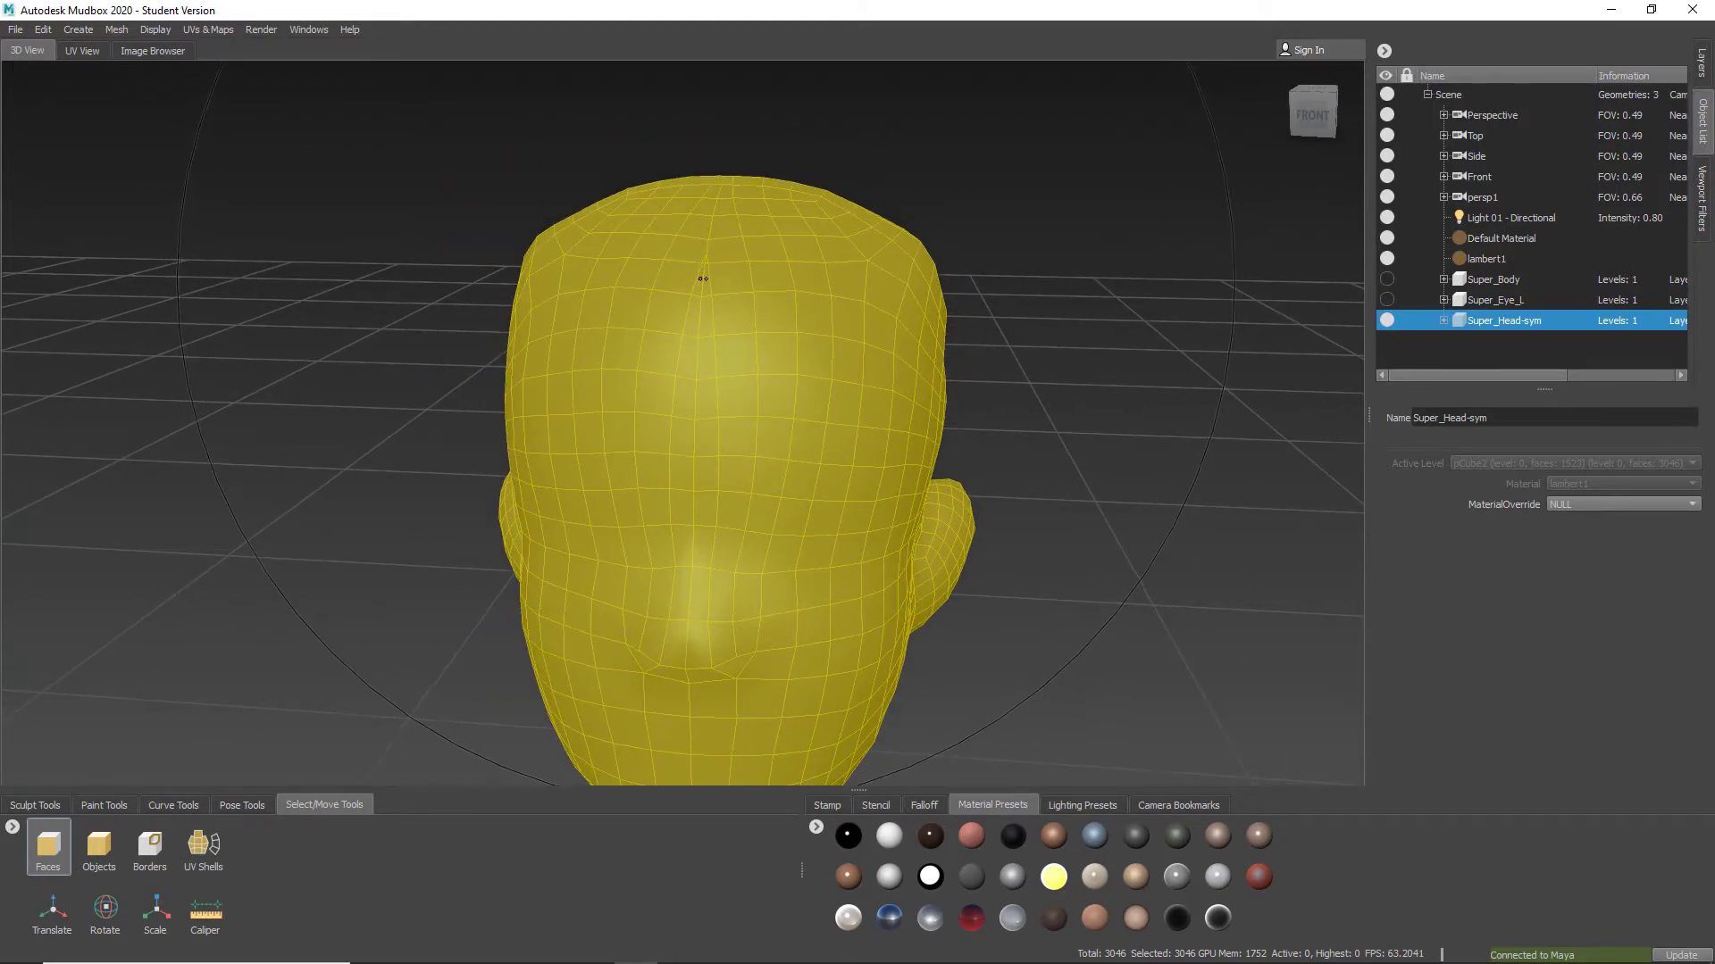
left_click_drag(705, 264, 650, 386, "alt")
middle_click_drag(650, 385, 680, 364, "alt")
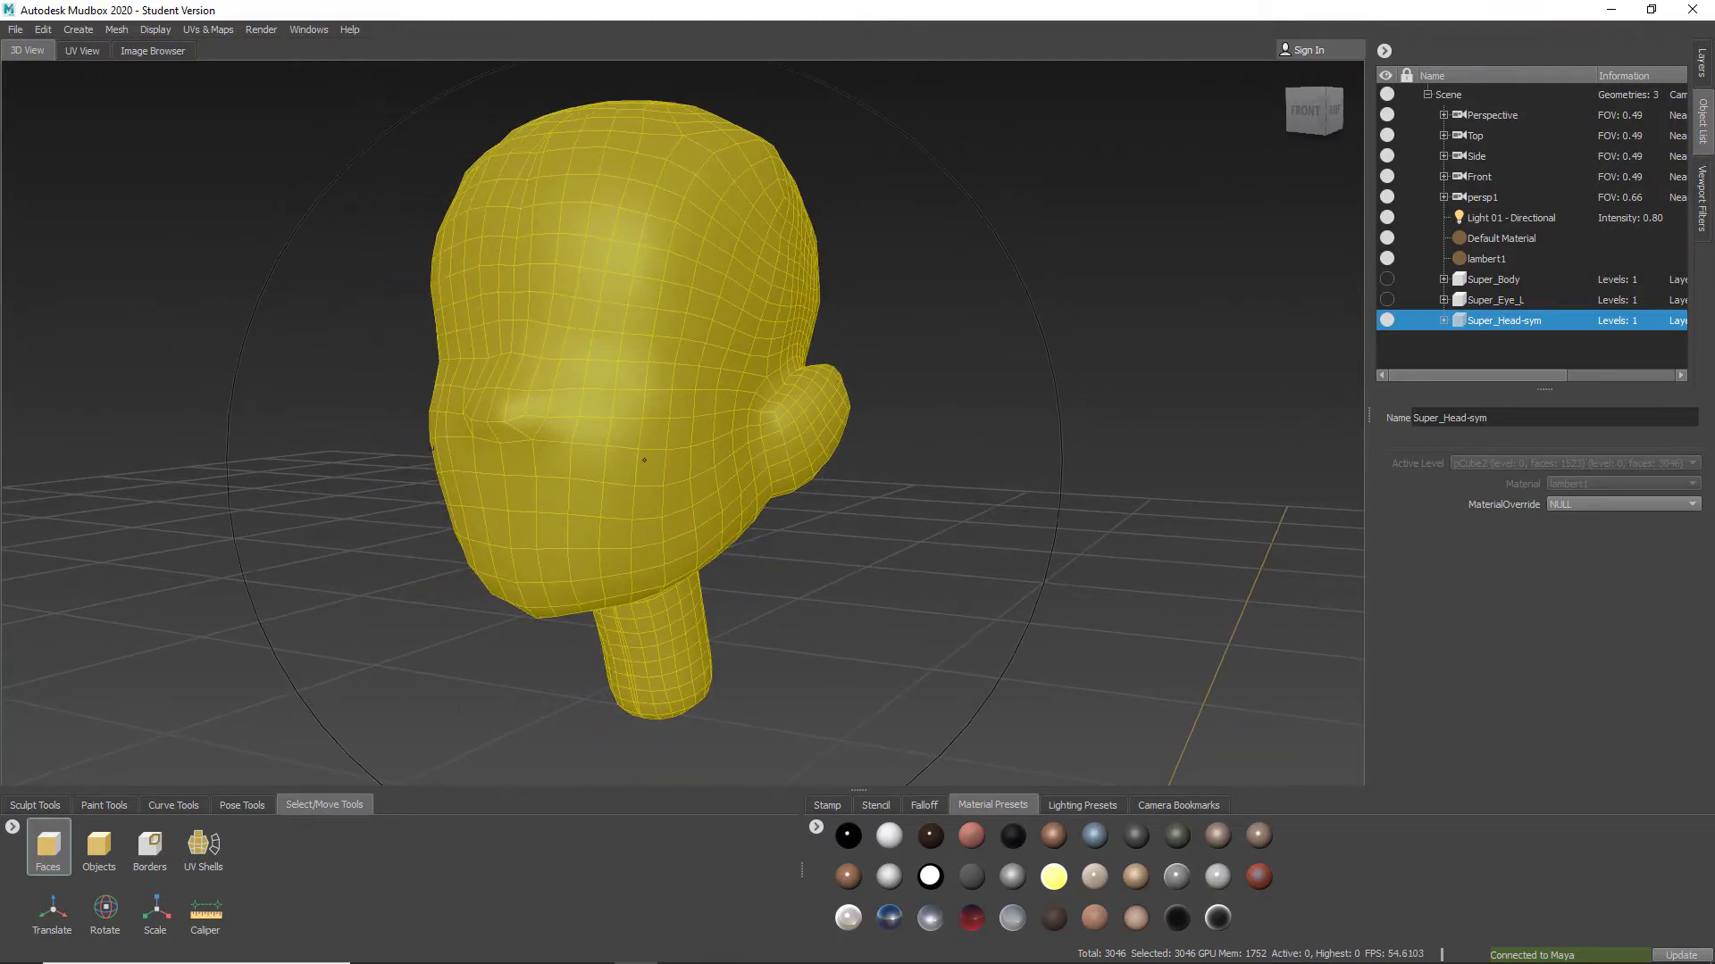
mouse_move(644, 460)
left_mouse_down("alt")
mouse_move(685, 413)
mouse_move(650, 437)
left_mouse_up("alt")
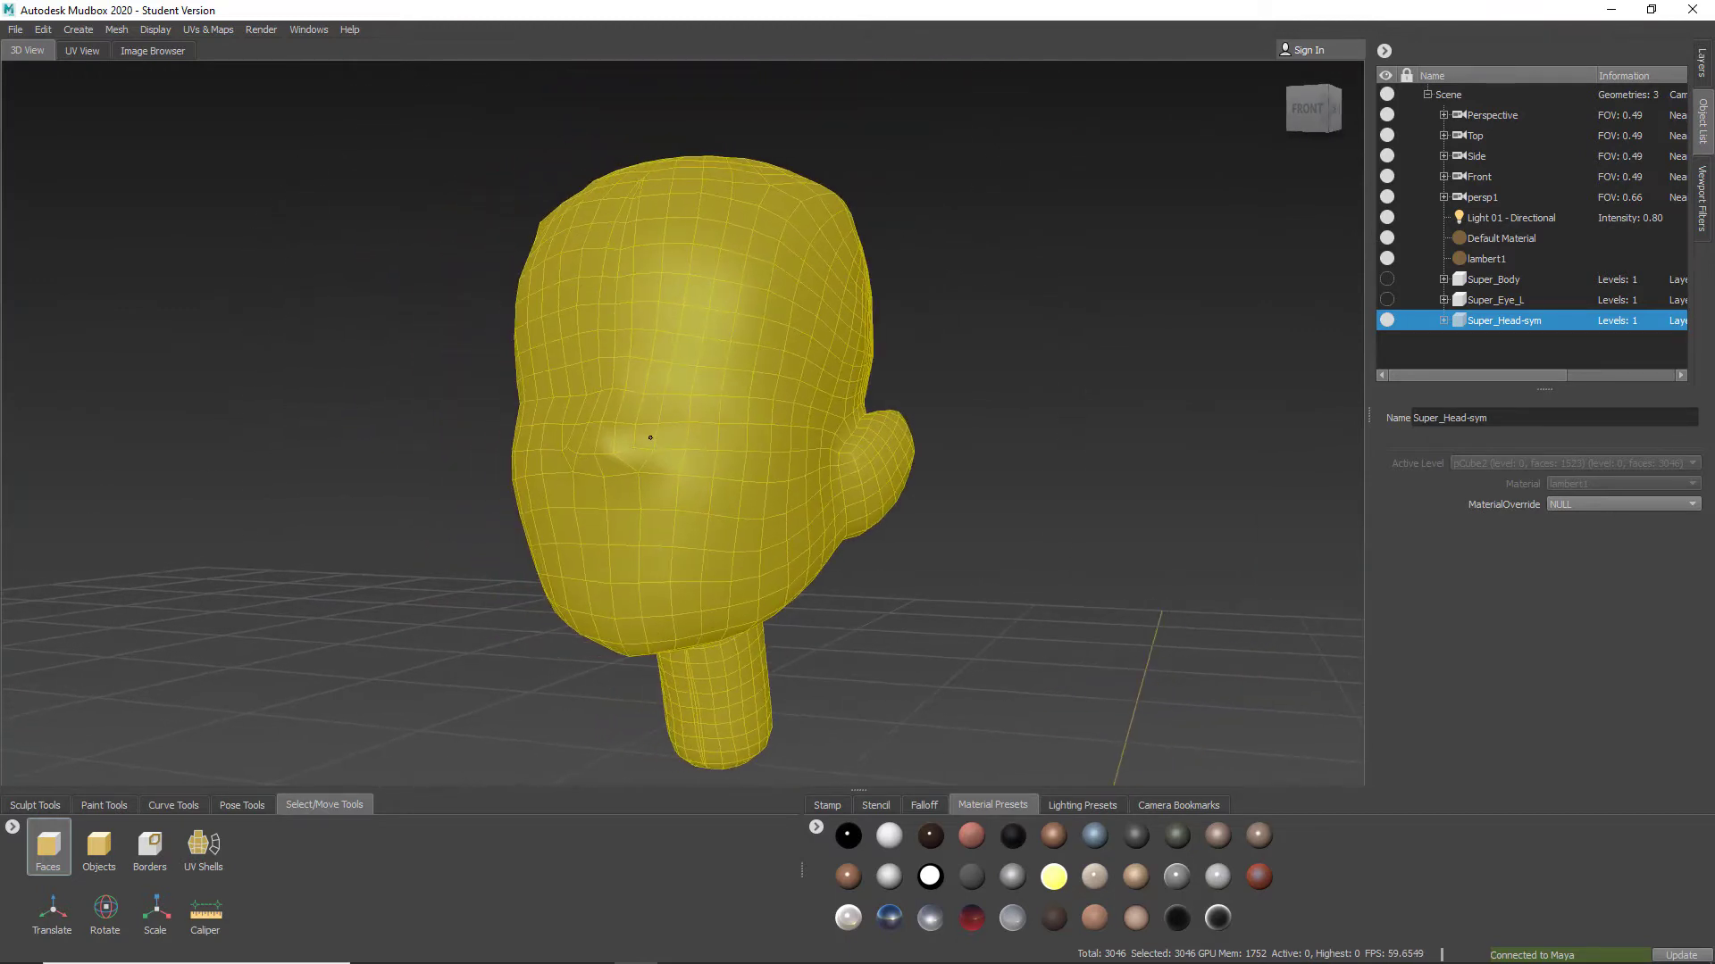
left_click(990, 308)
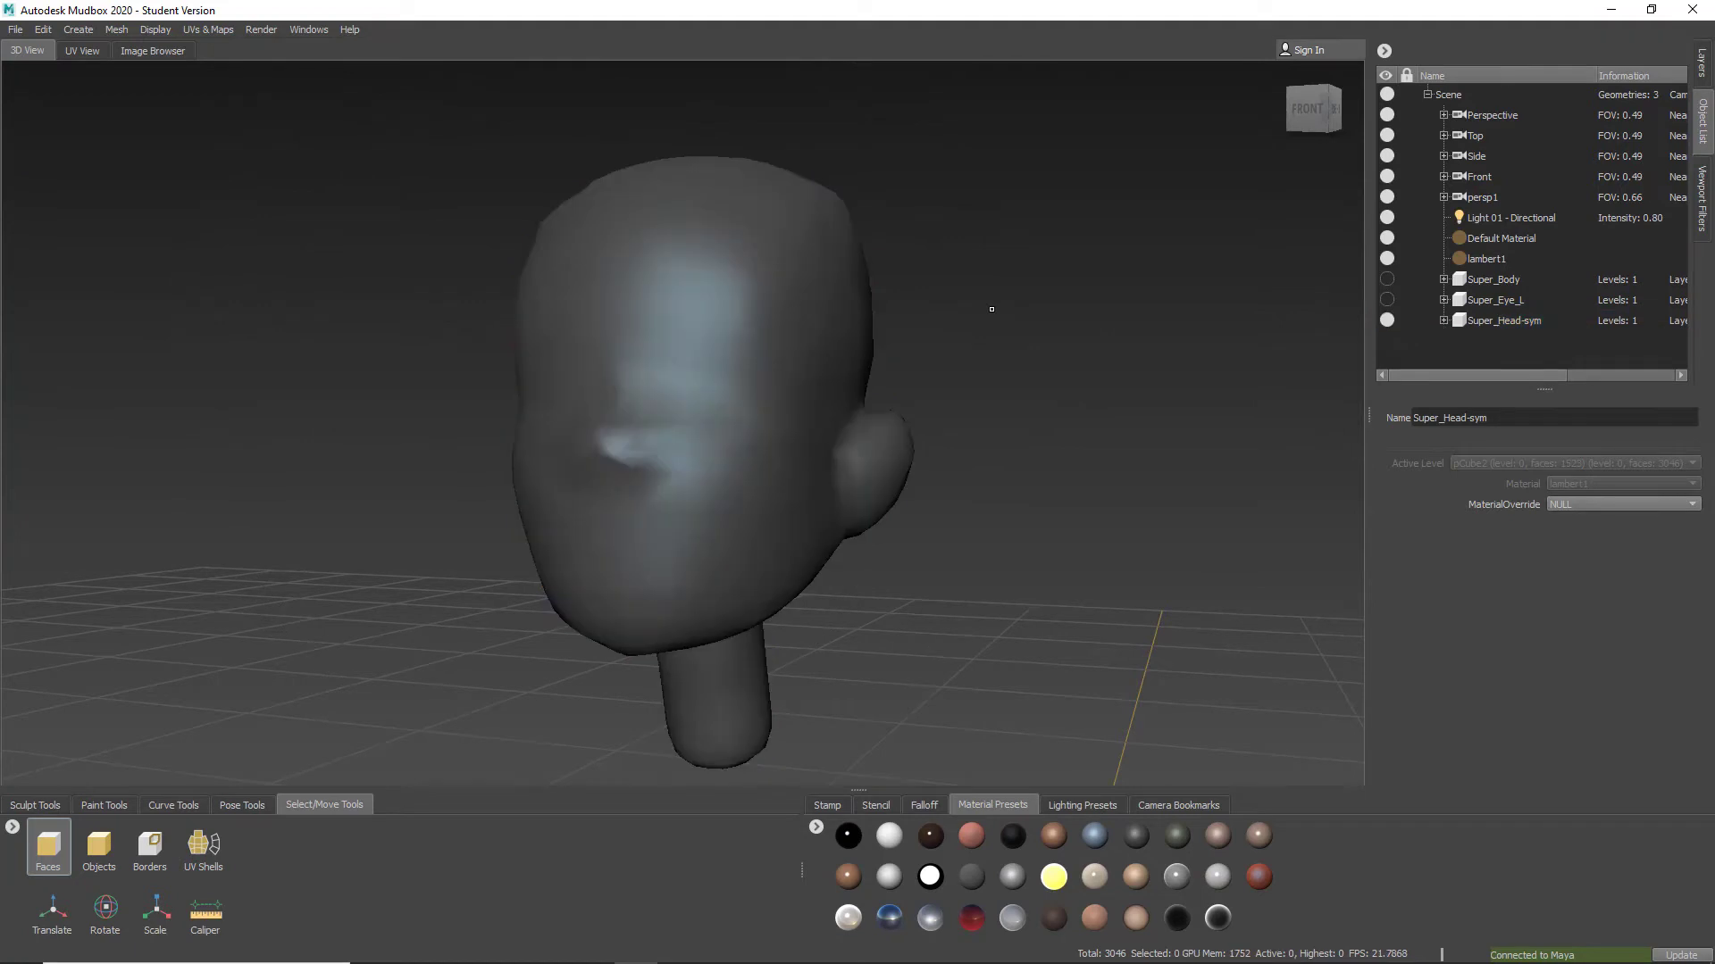
Turn the wireframe back on for the head and assign Default Material to it
left_click_drag(848, 382, 828, 409, "alt")
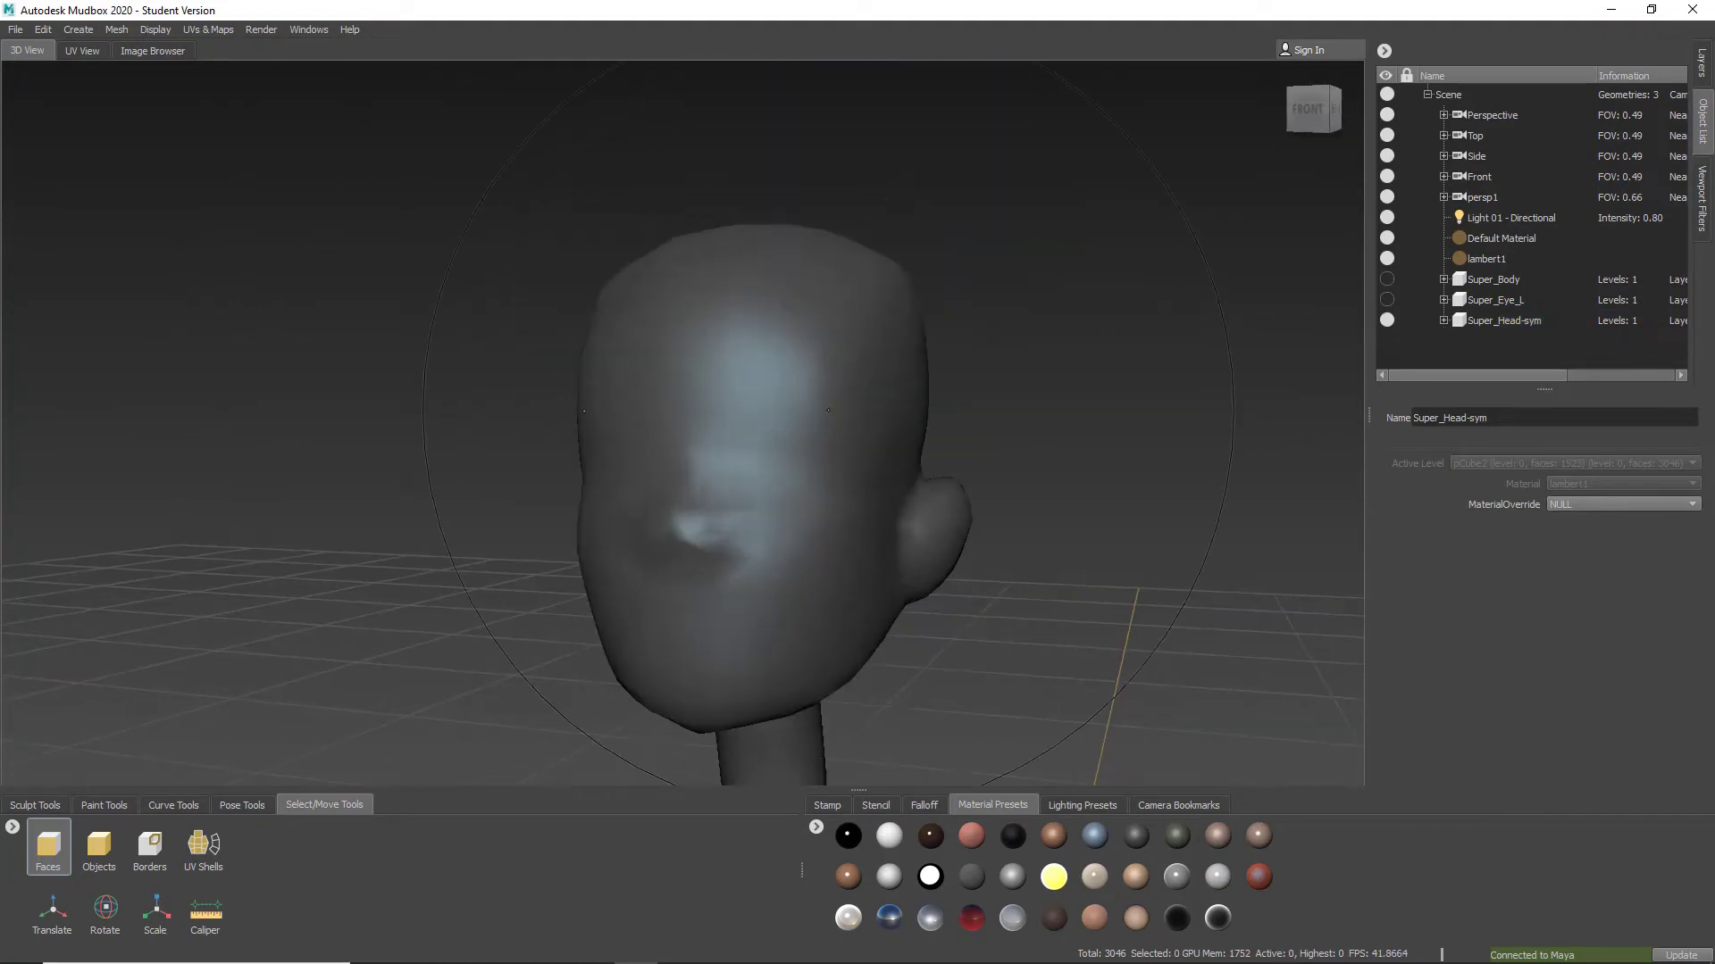
left_click_drag(924, 494, 710, 465, "alt")
key("f")
right_click_drag(710, 464, 844, 607, "alt")
middle_click_drag(844, 607, 871, 750, "alt")
right_click_drag(870, 750, 830, 706, "alt")
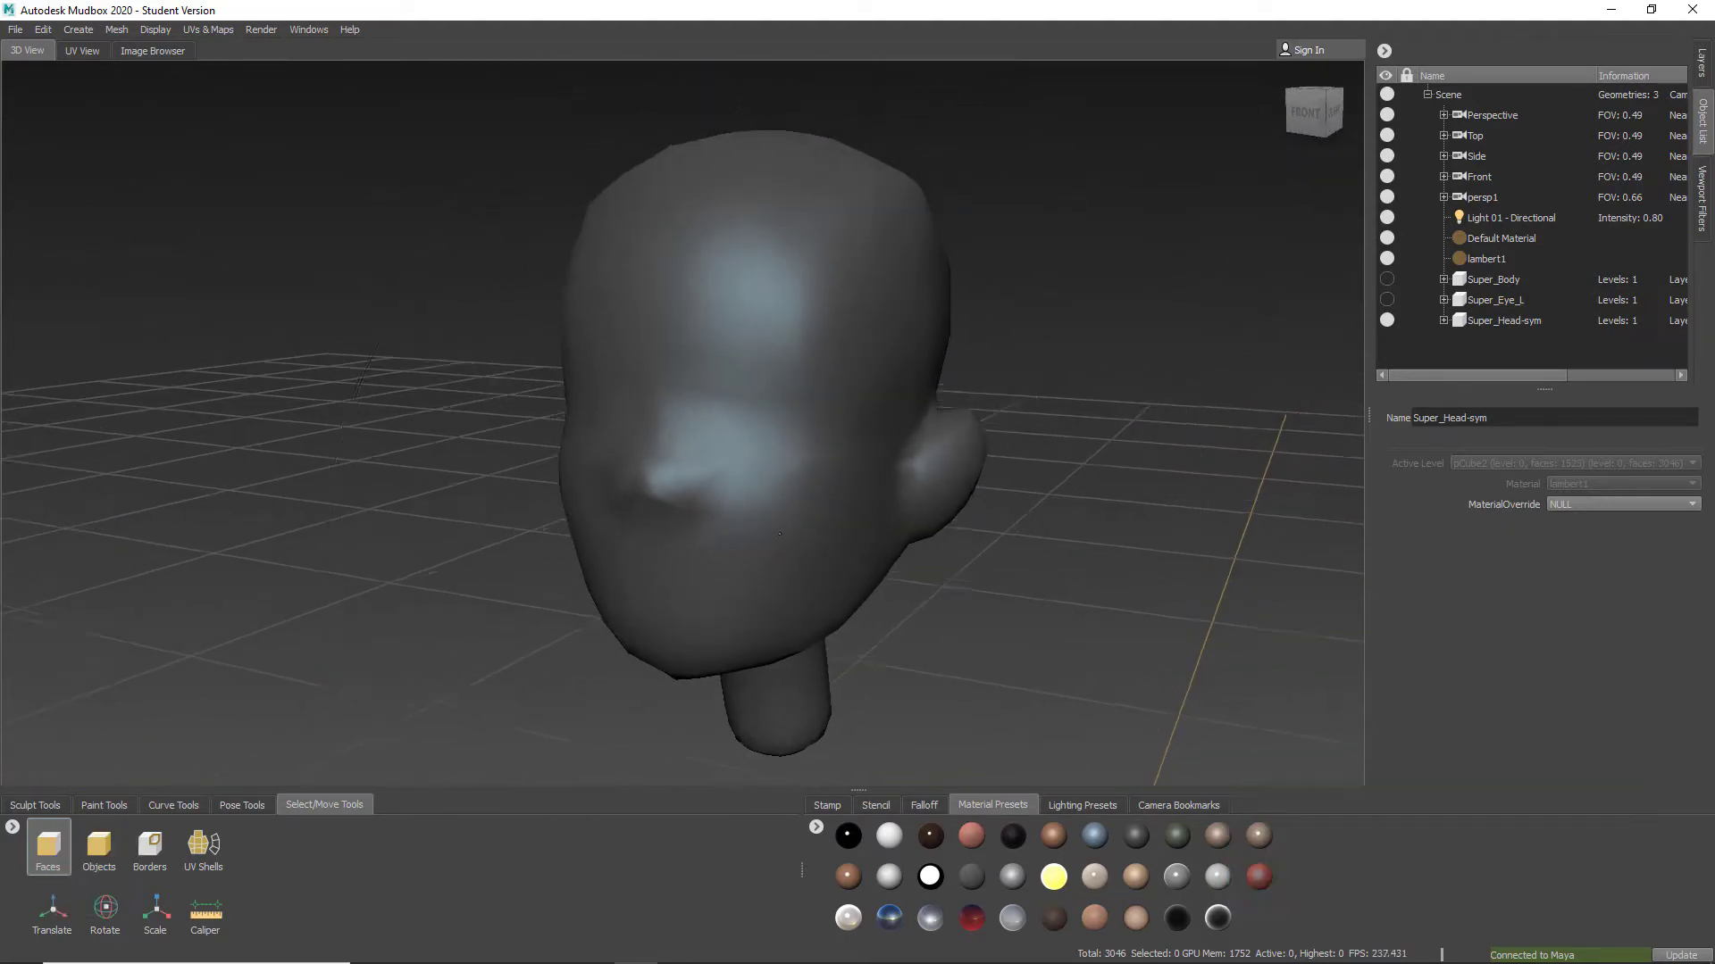
mouse_move(830, 625)
left_mouse_down("alt")
mouse_move(931, 483)
mouse_move(636, 534)
mouse_move(676, 536)
mouse_move(694, 512)
mouse_move(652, 500)
mouse_move(575, 534)
mouse_move(679, 587)
mouse_move(718, 533)
left_mouse_up("alt")
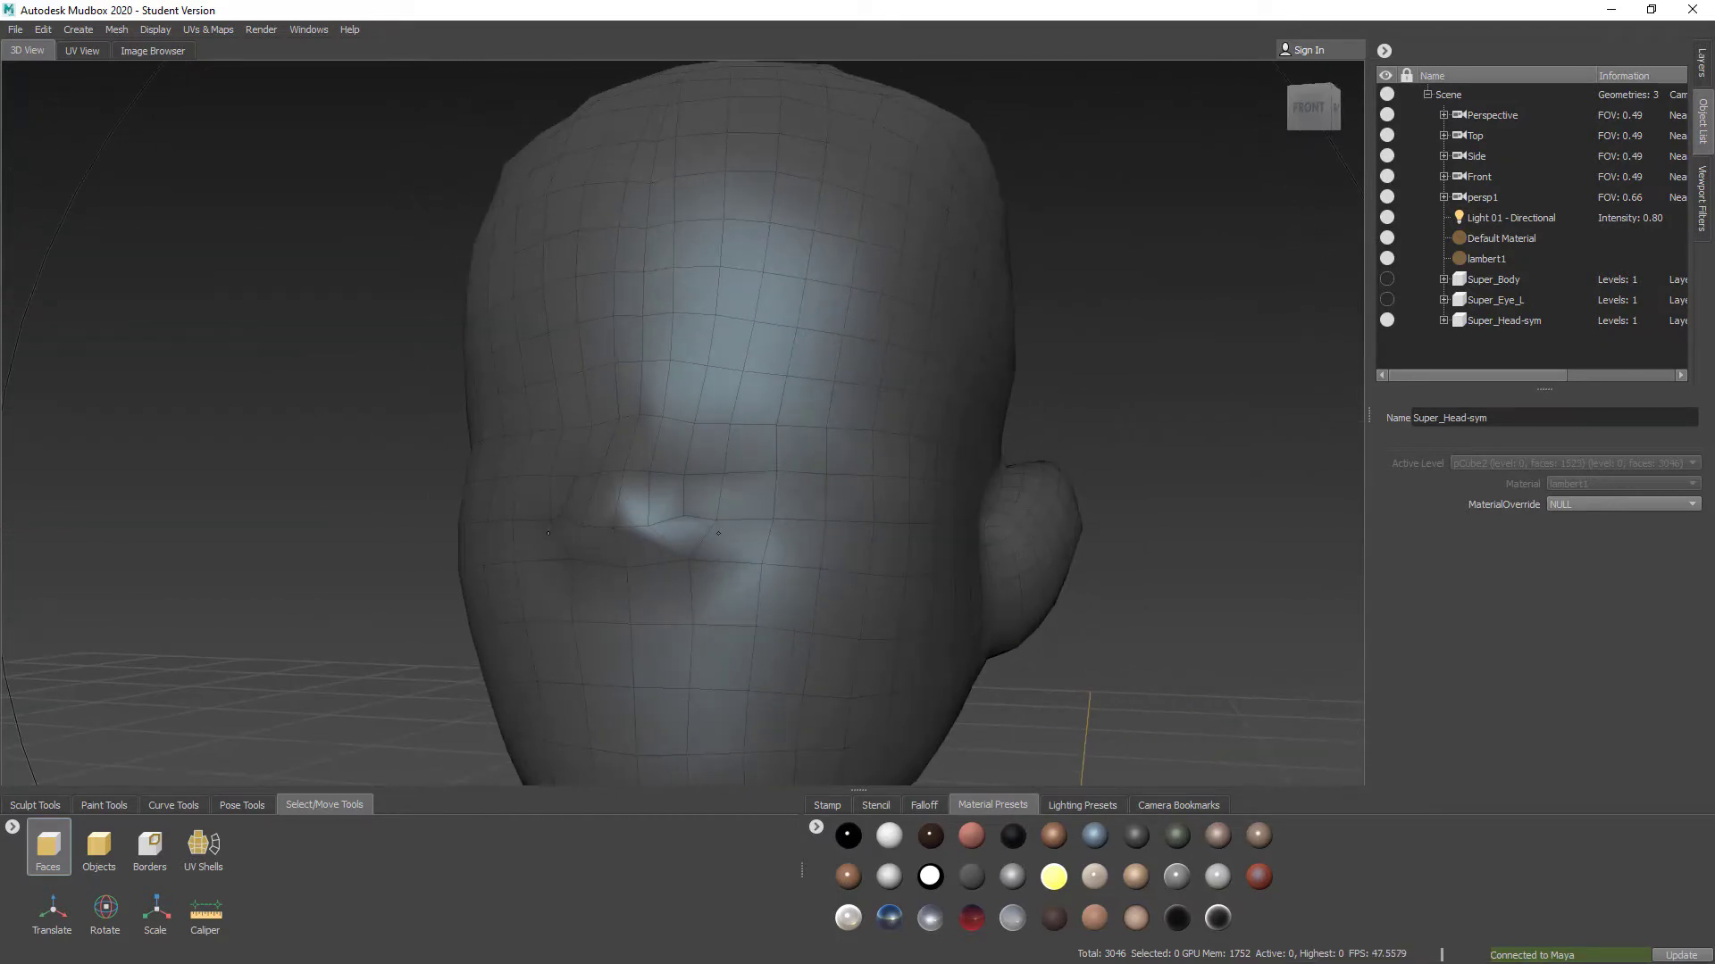
right_click_drag(718, 533, 846, 635)
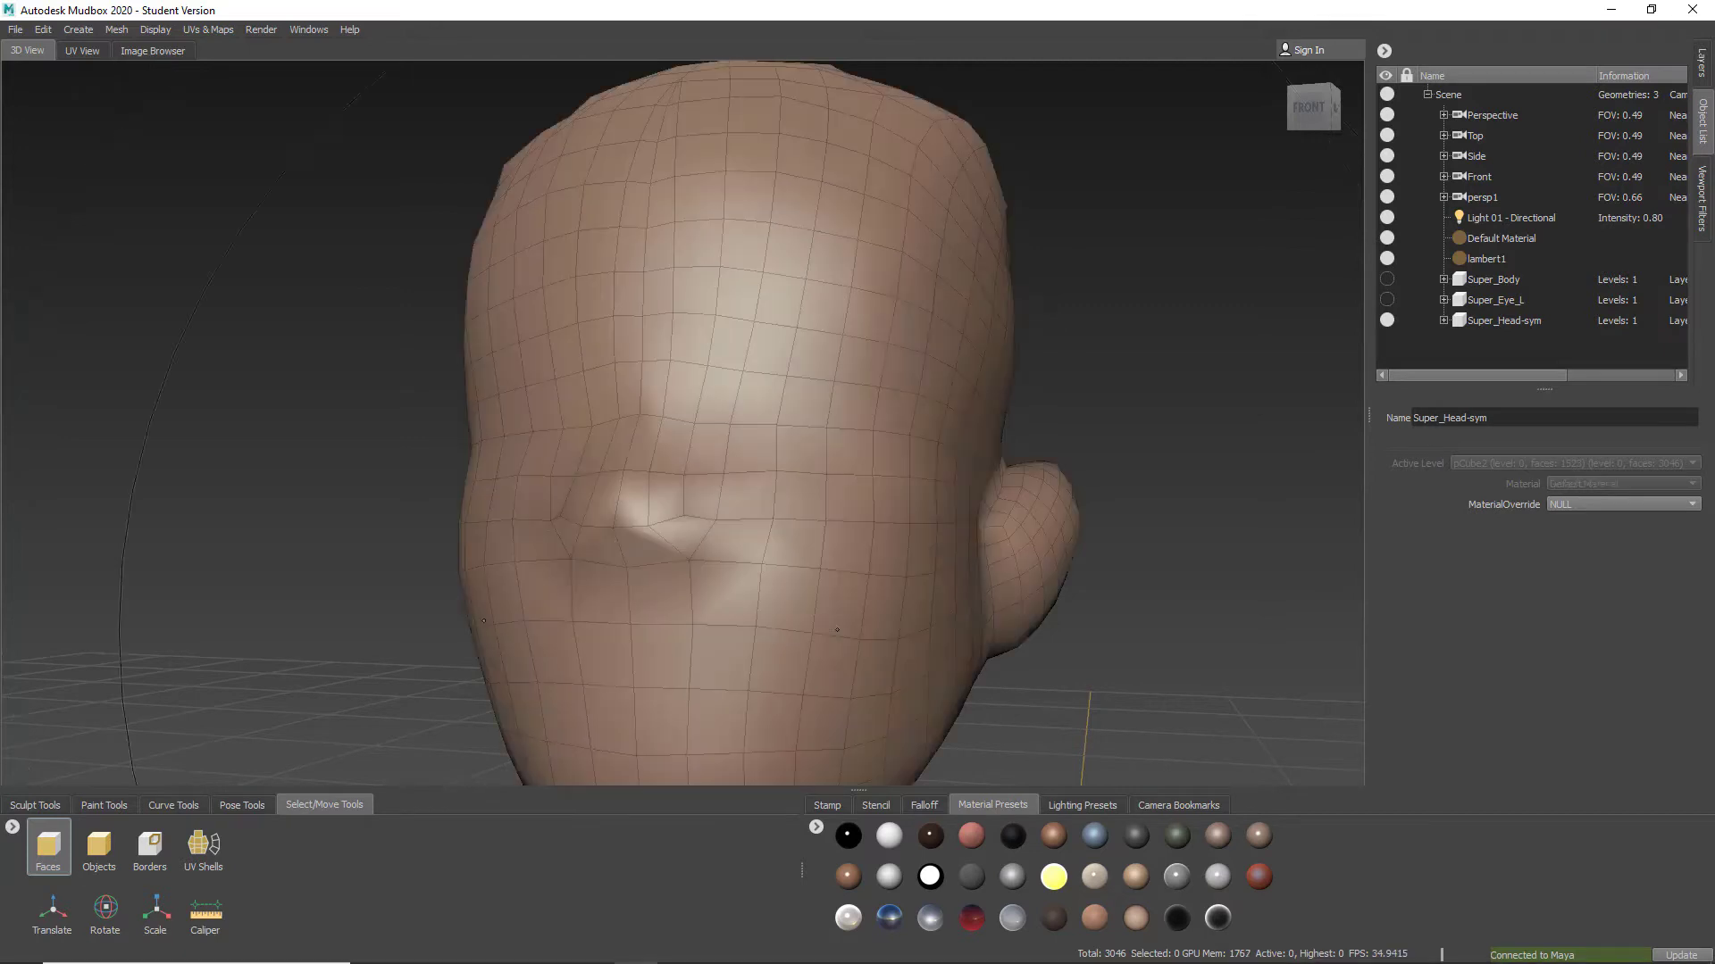
mouse_move(812, 633)
left_mouse_down("alt")
mouse_move(696, 624)
mouse_move(801, 630)
left_mouse_up("alt")
right_click_drag(801, 631, 715, 539, "alt")
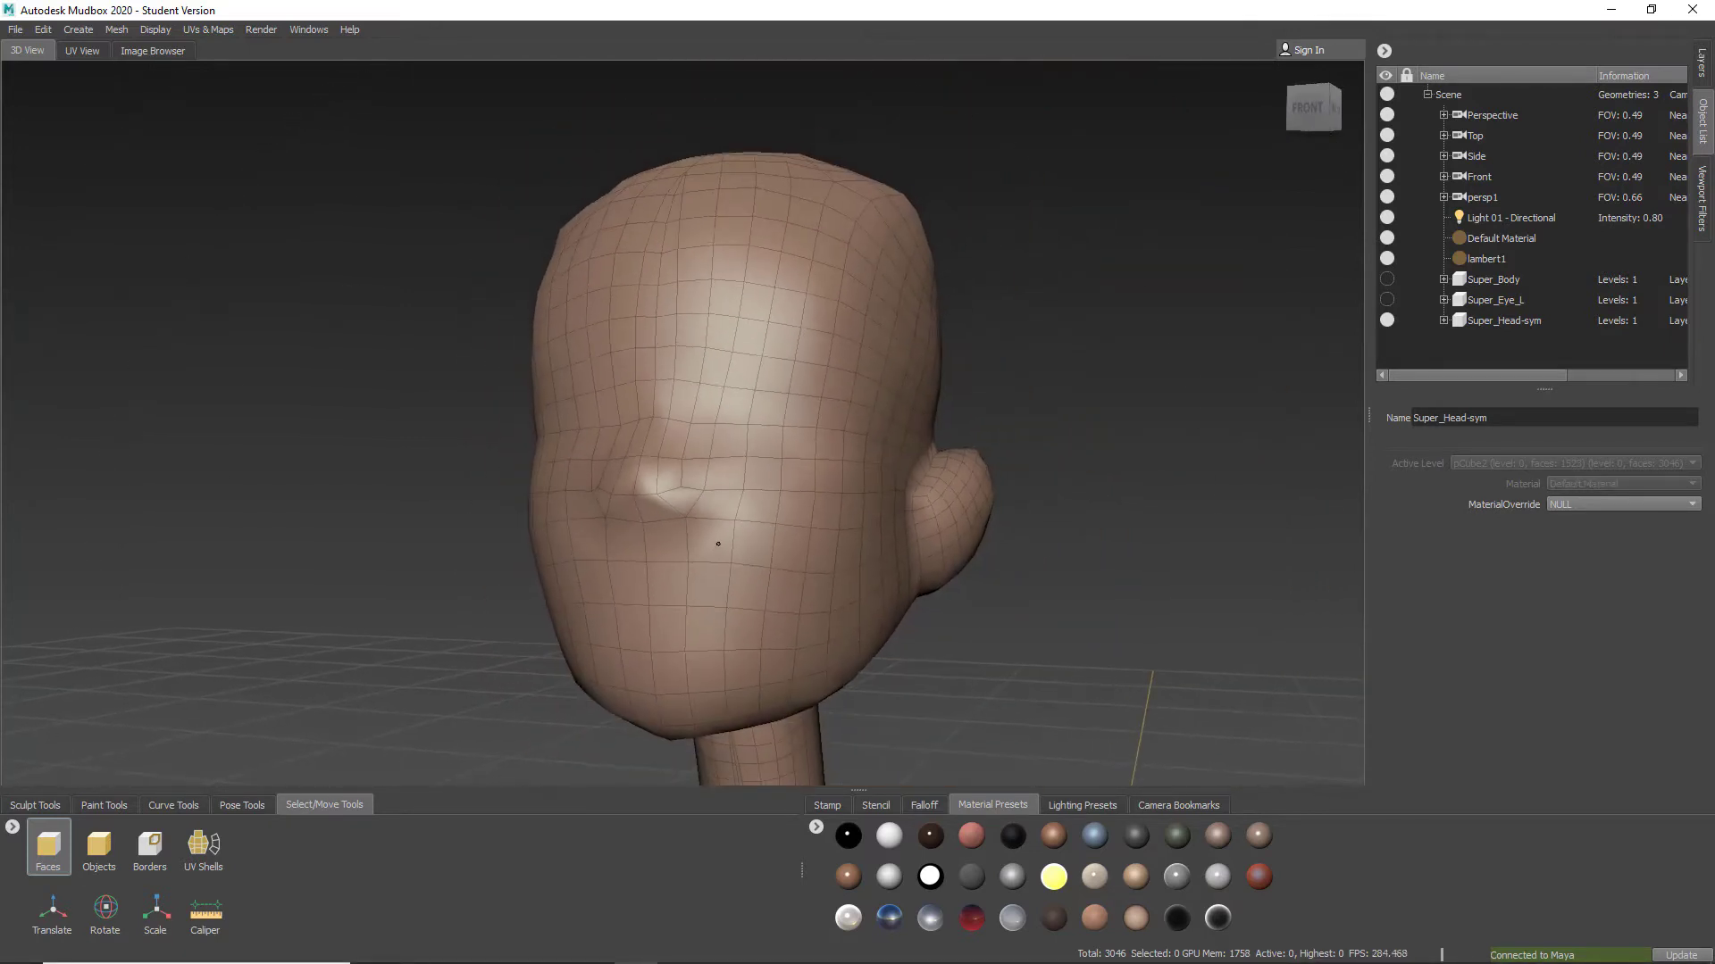
left_click_drag(716, 540, 655, 510, "alt")
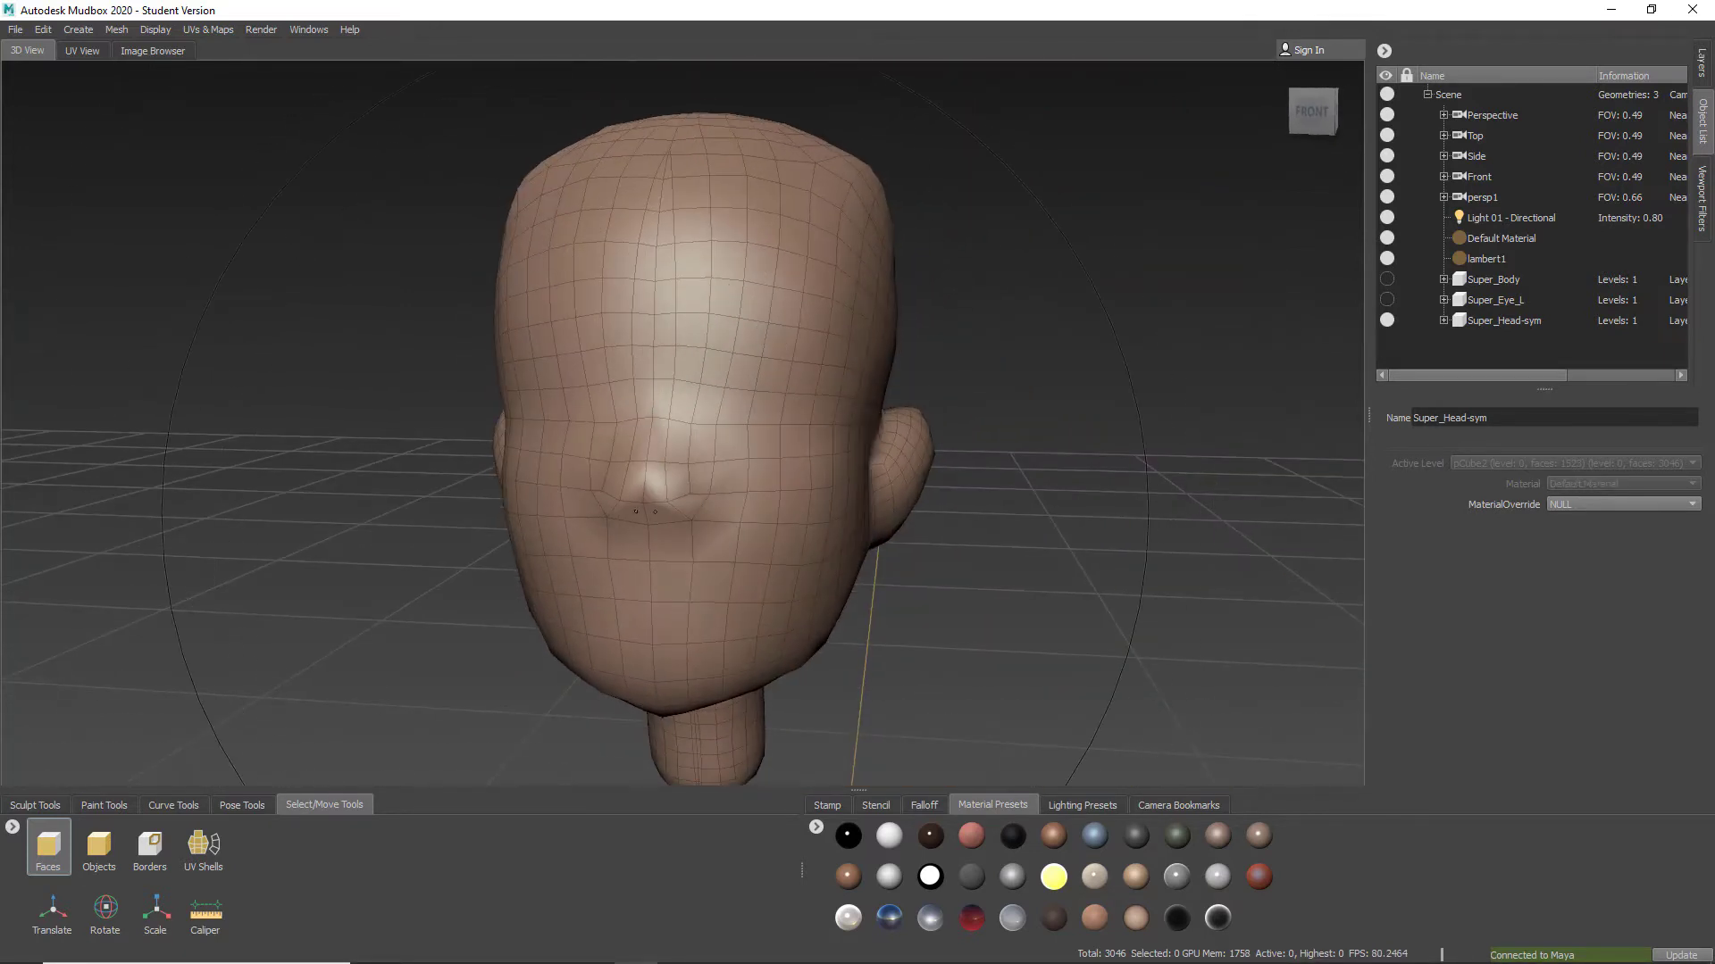
Start a new Retopologize operation for the head and set its target base face count to 1000
left_click(116, 29)
mouse_move(147, 32)
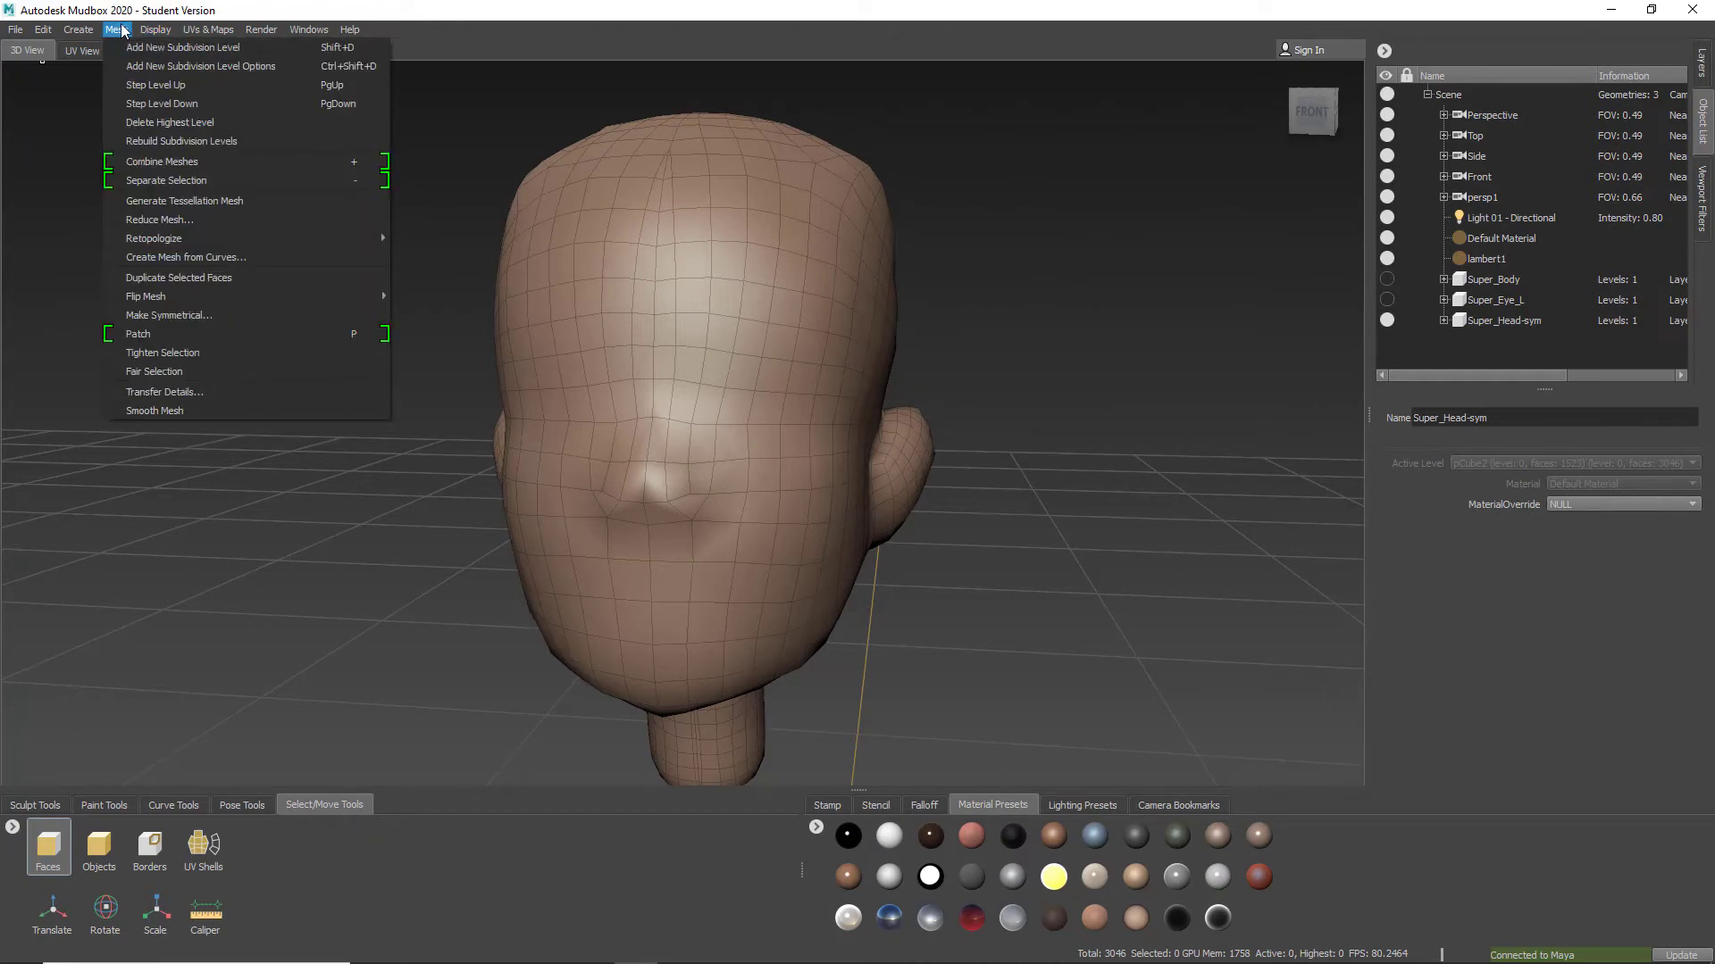
mouse_move(225, 236)
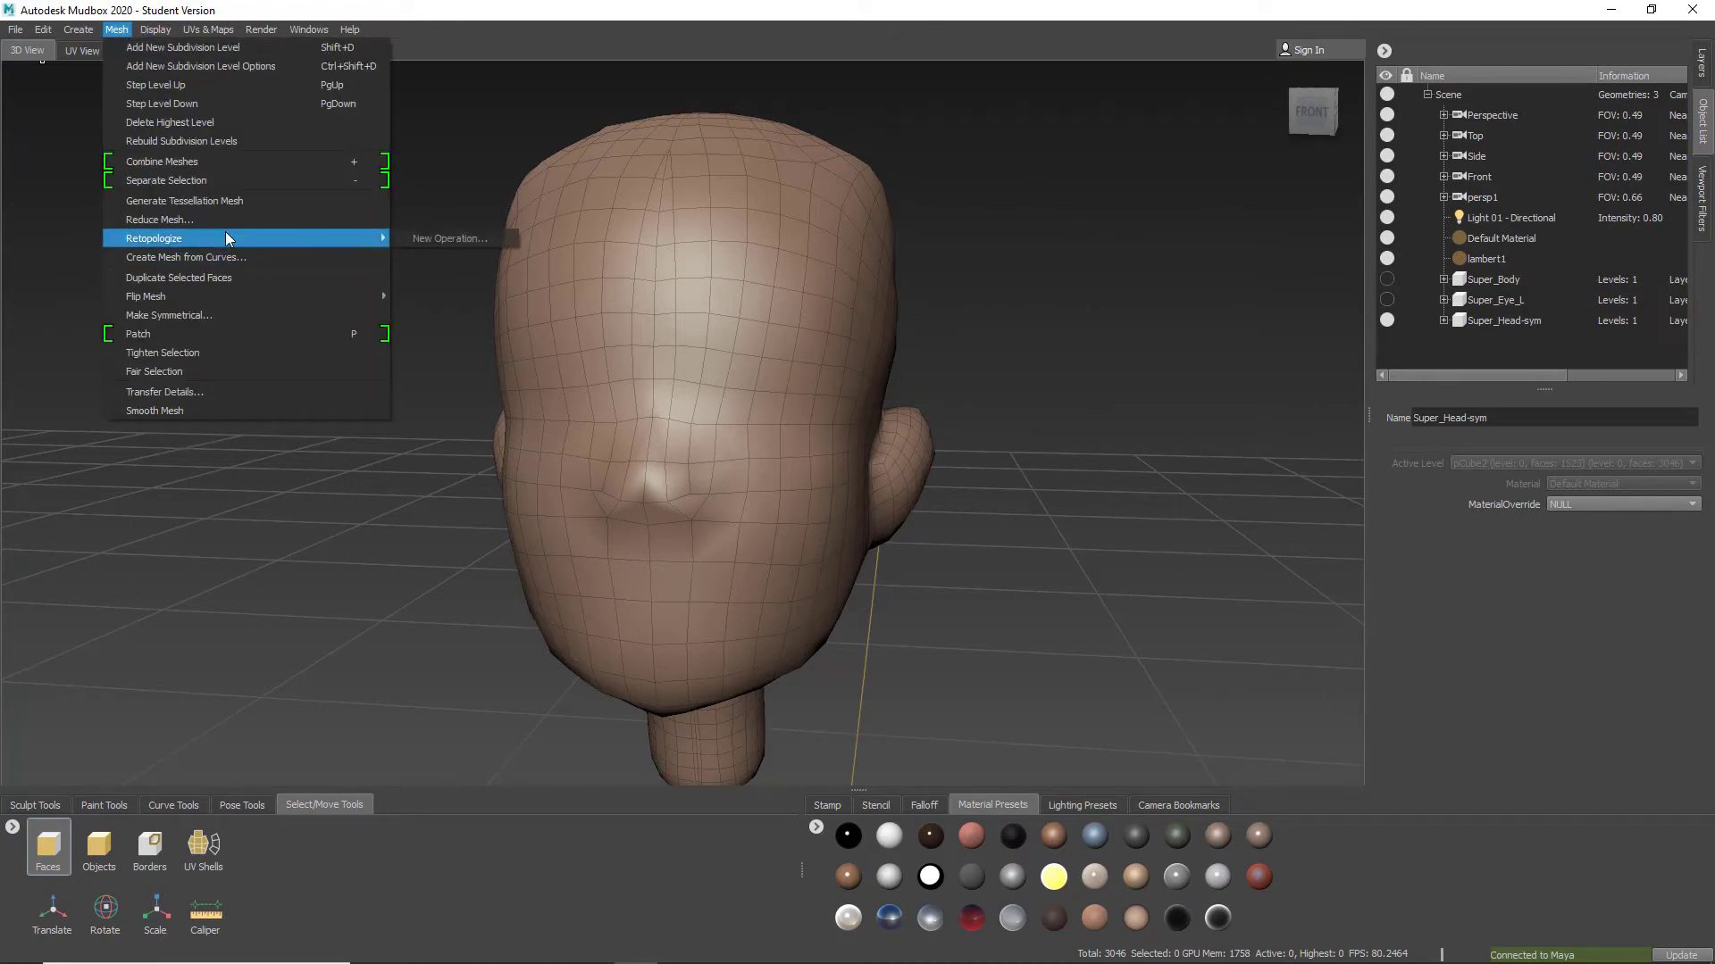
left_click(469, 240)
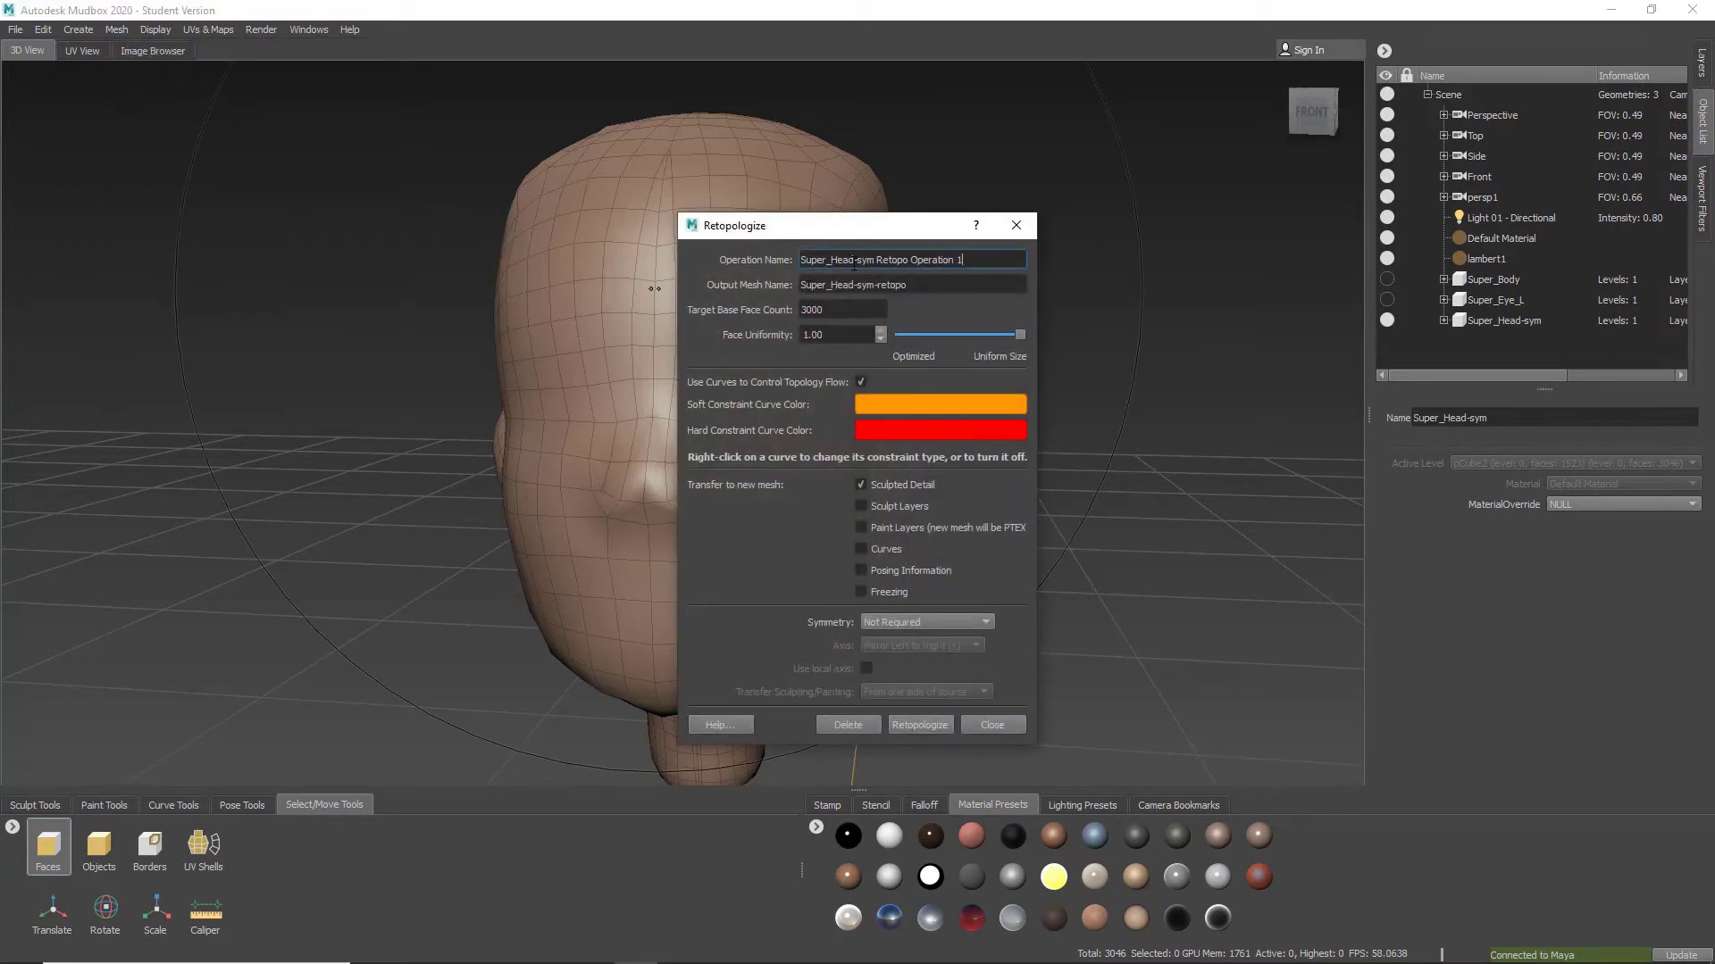
left_click_drag(885, 237, 1075, 222)
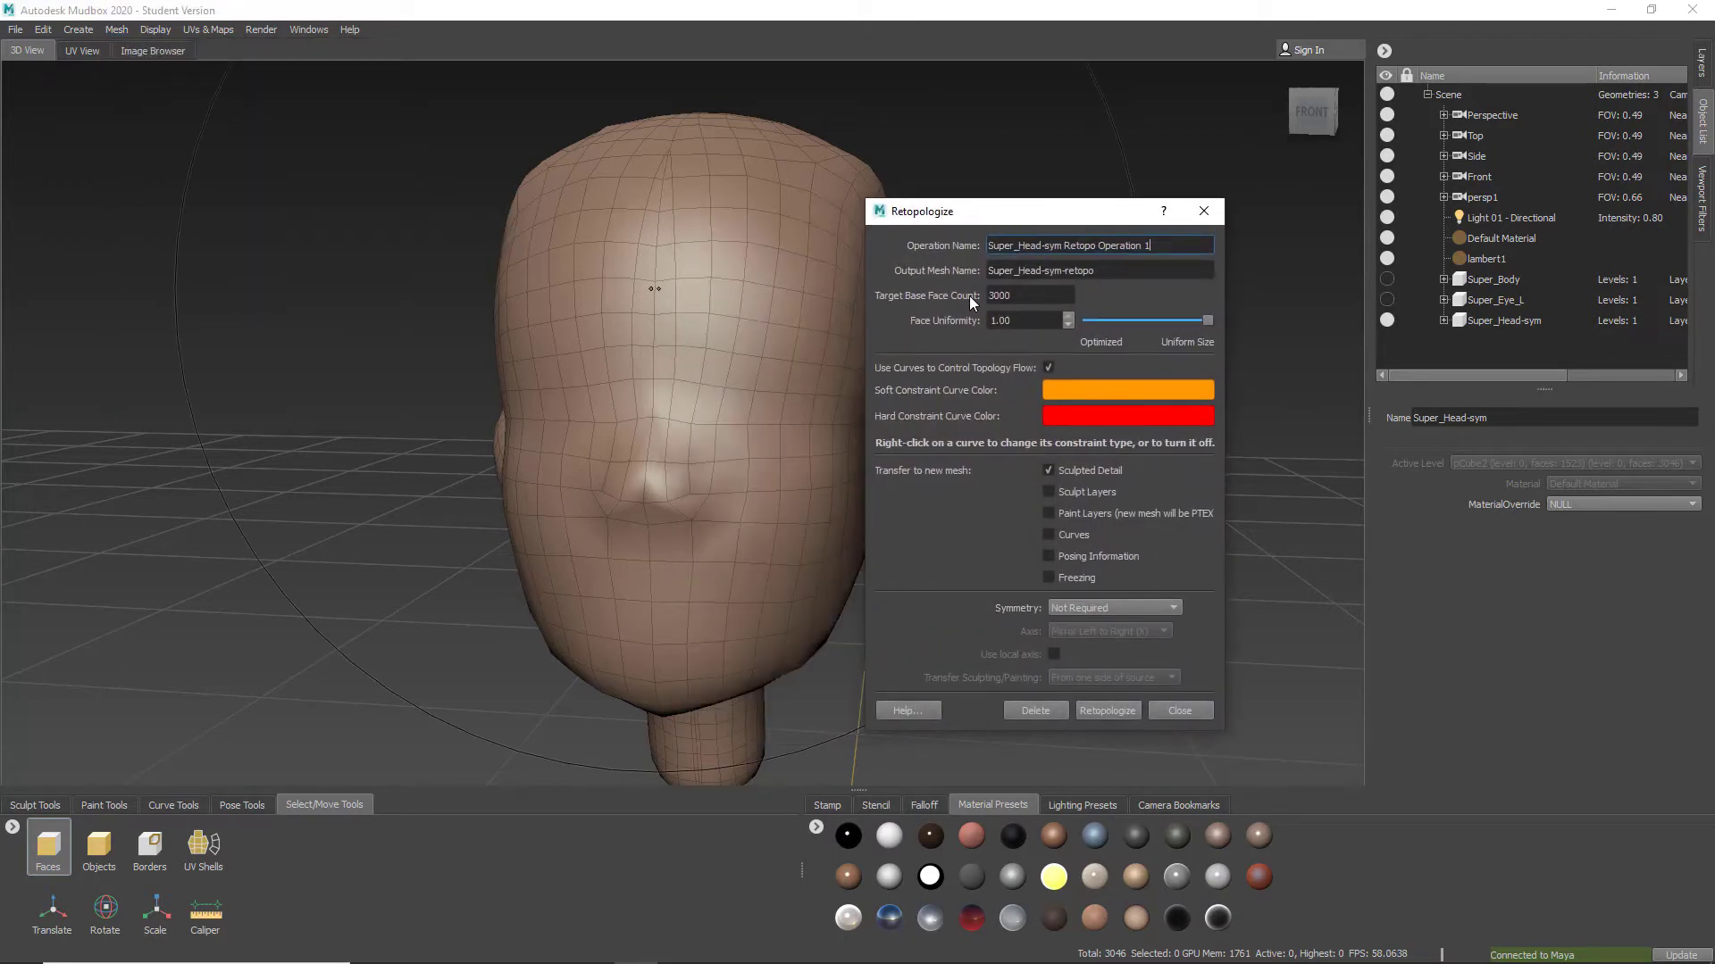
double_click(1027, 294)
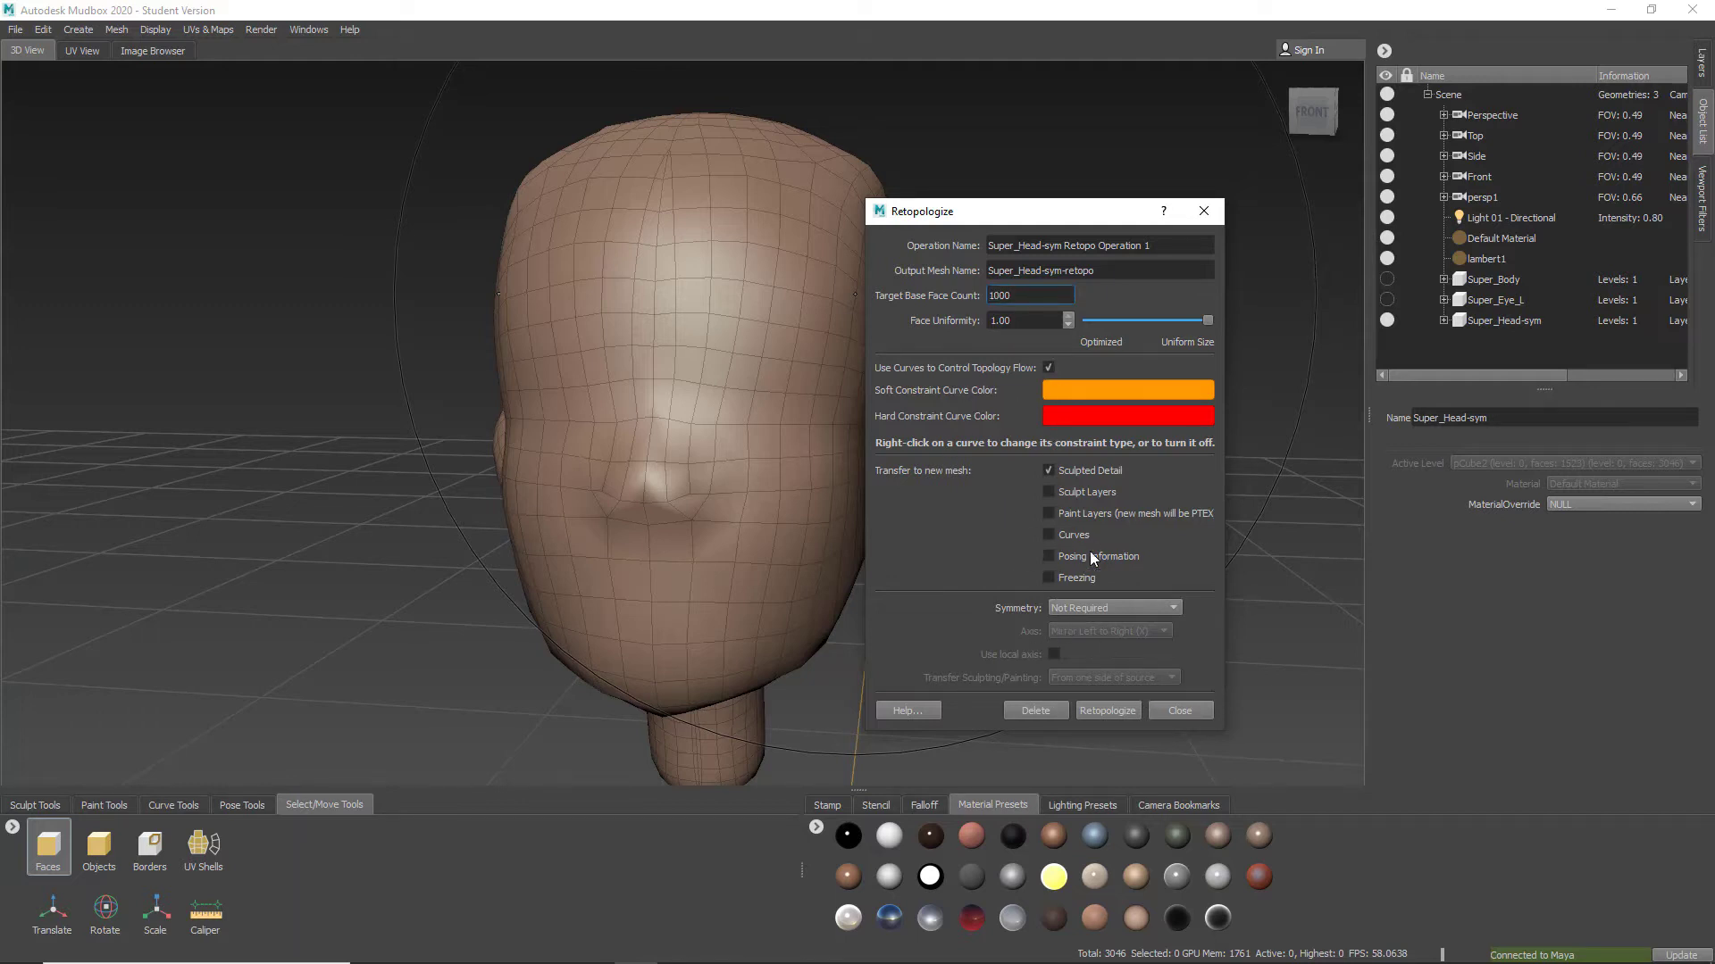
Set the retopology symmetry to Based on Axis with Mirror Left to Right (X), and retopologize the head
left_click(1082, 607)
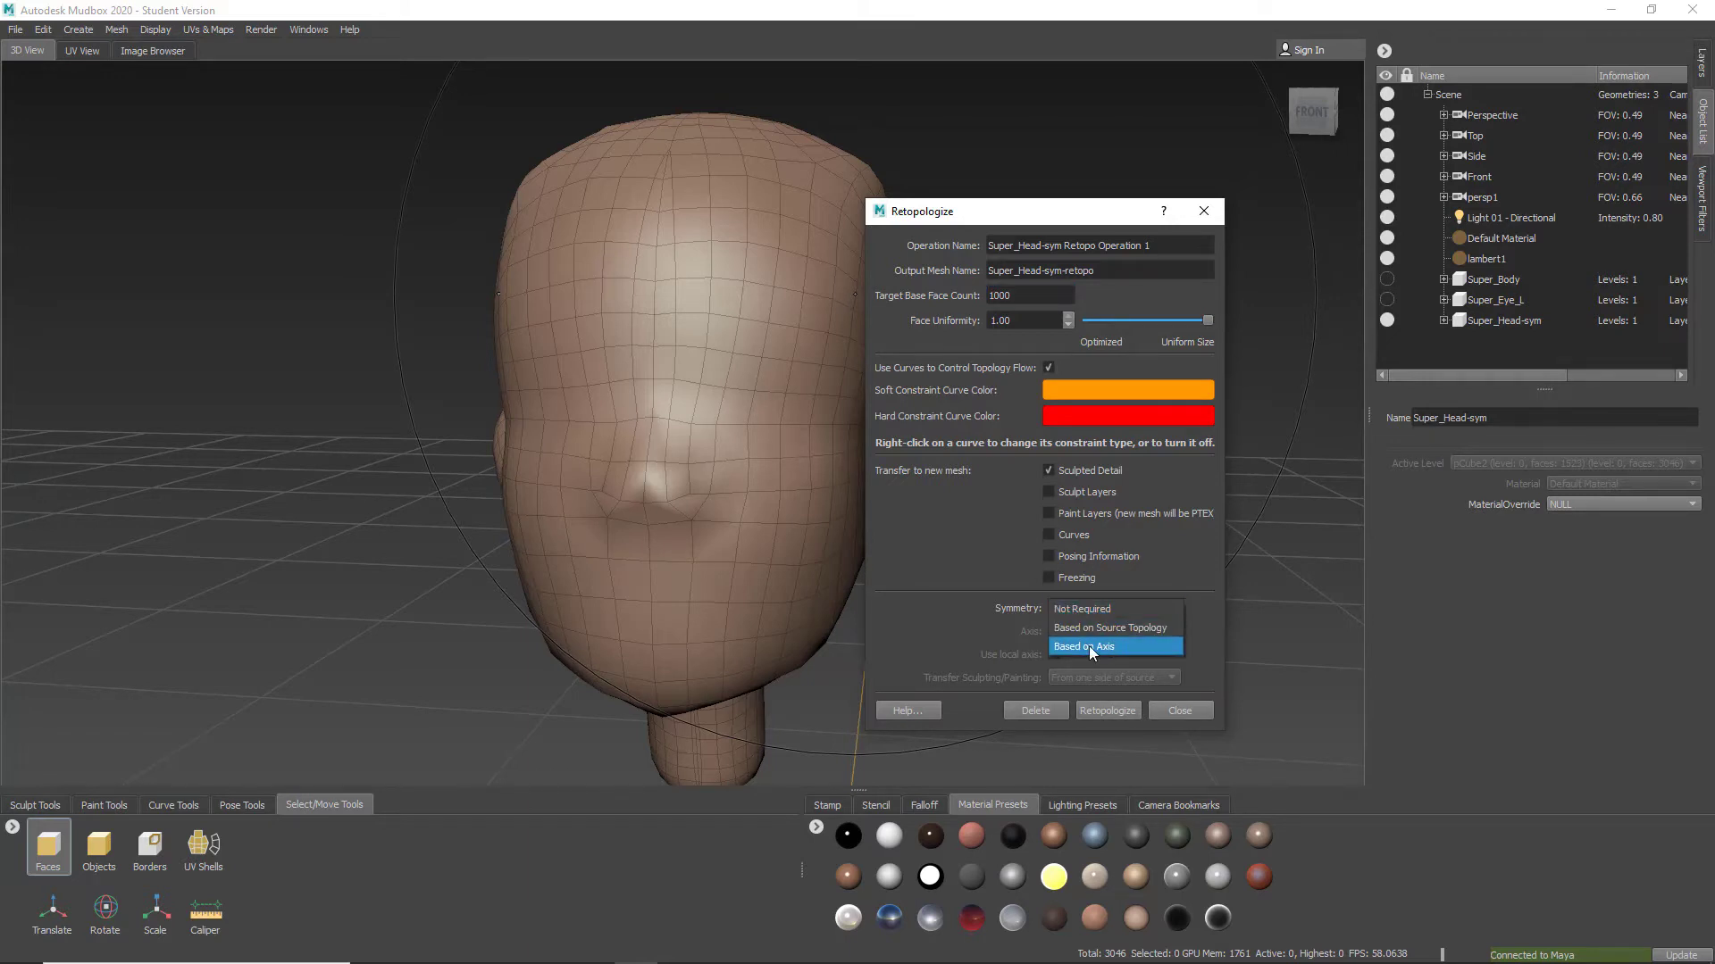
left_click(1089, 645)
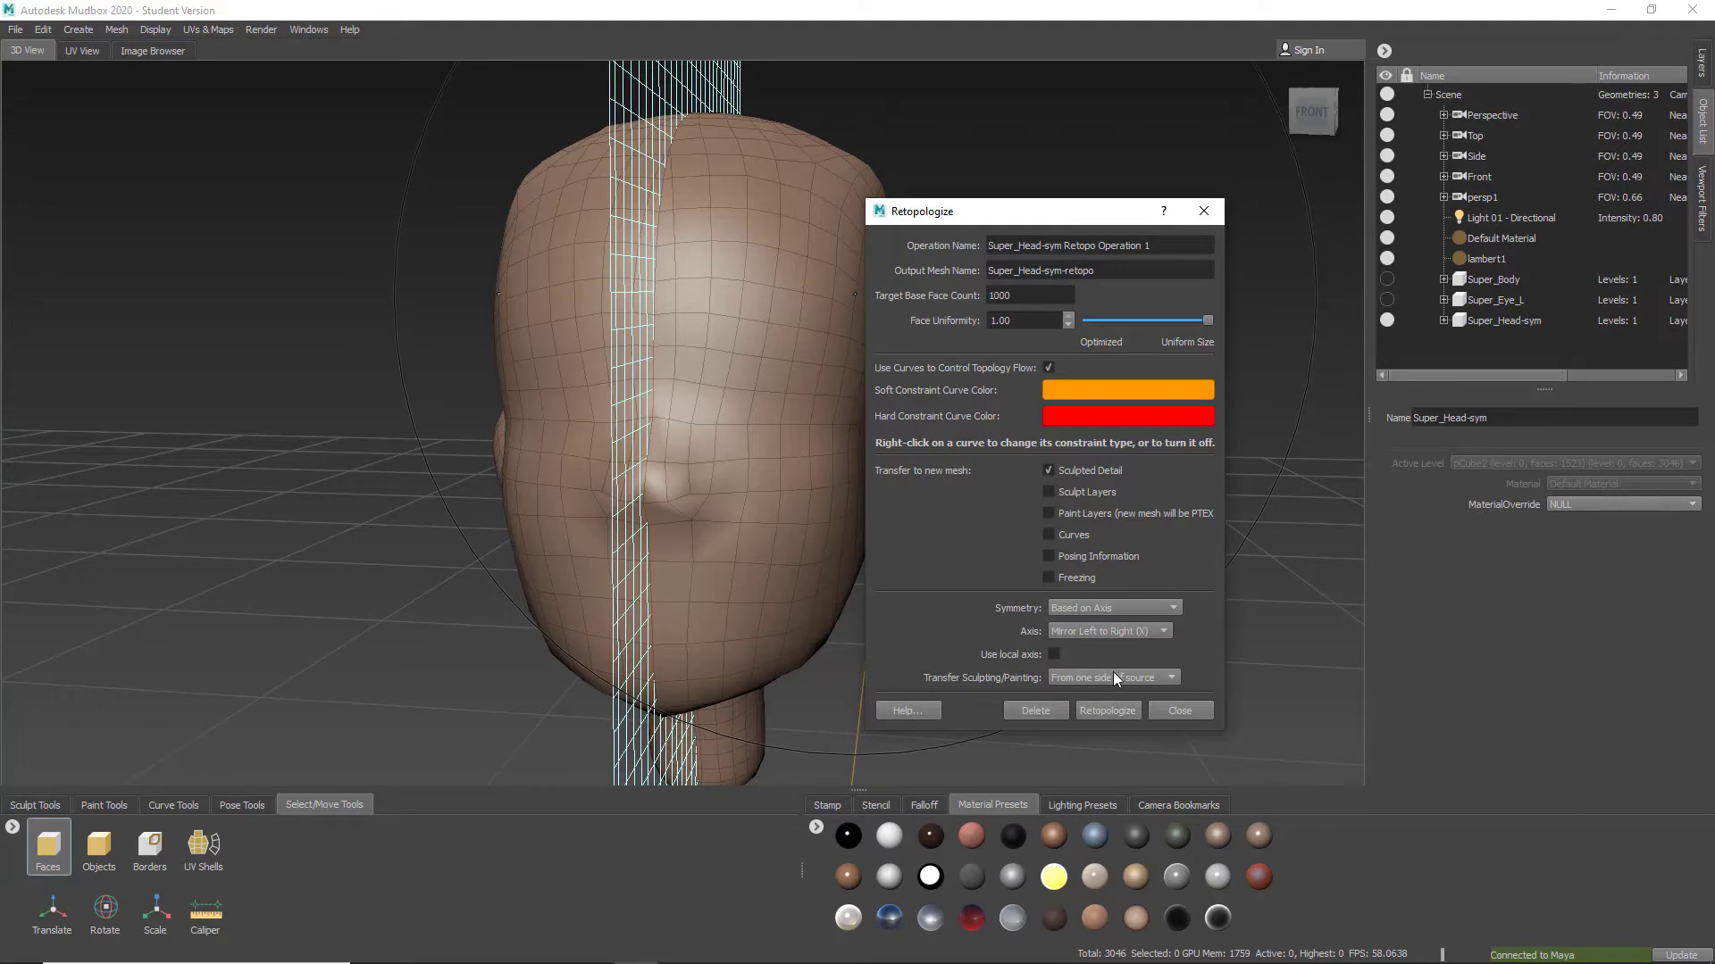
scroll(753, 645, "down", 10)
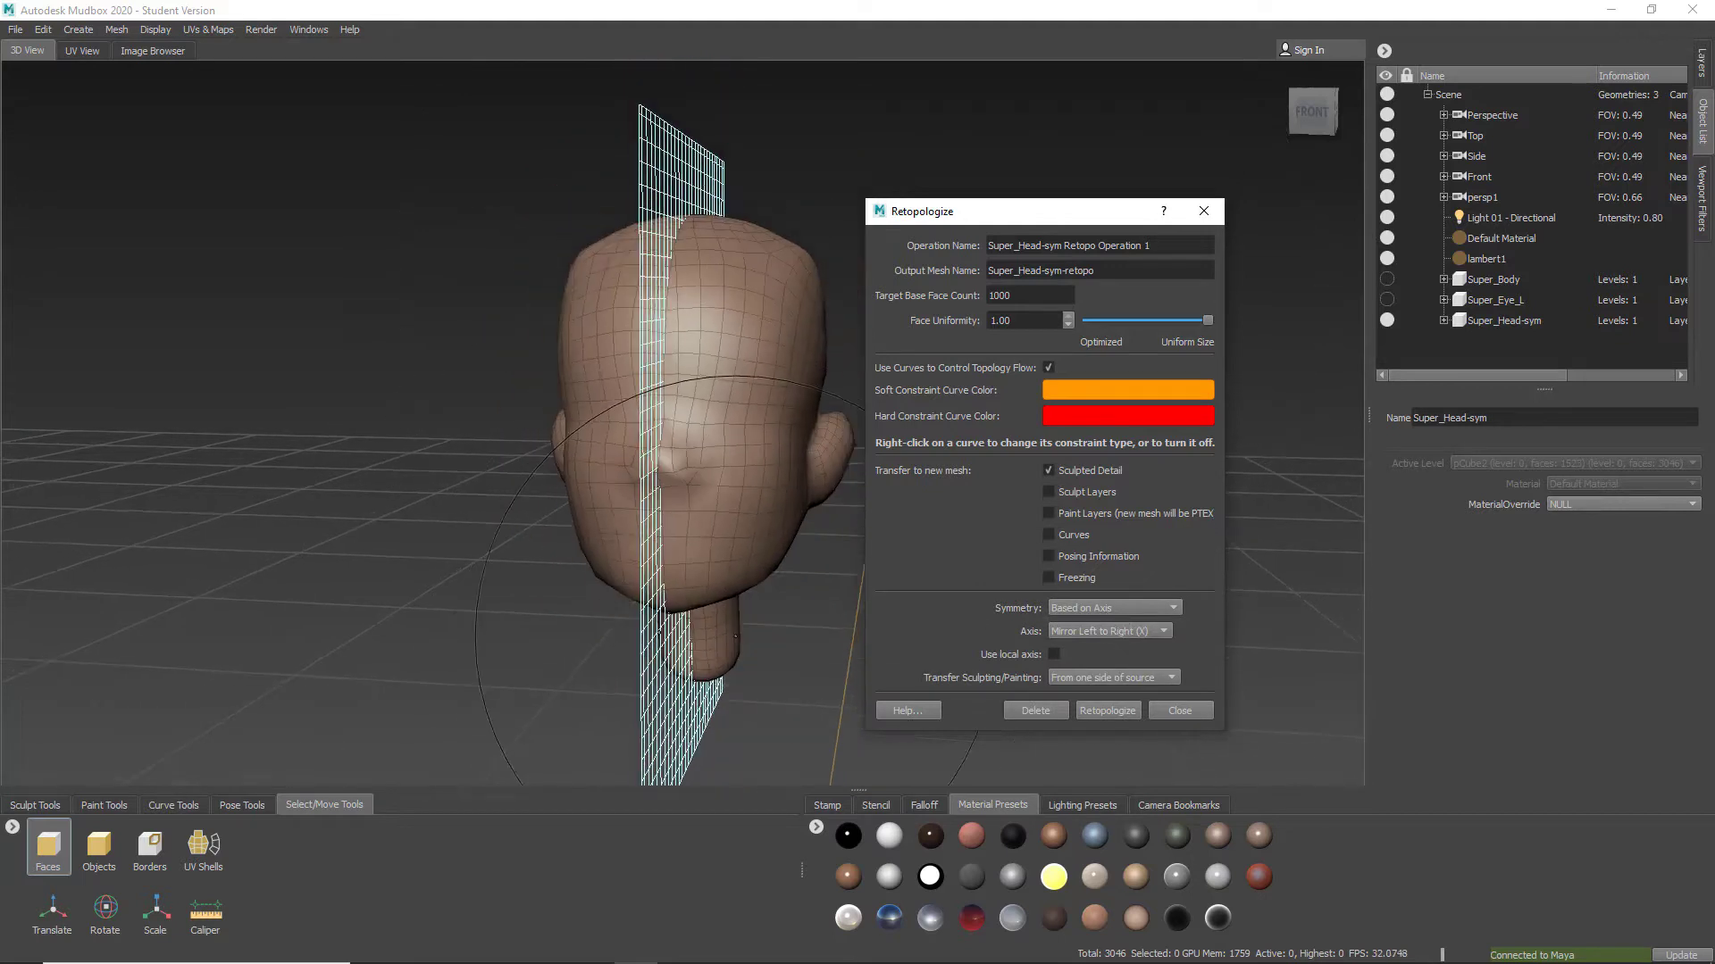
left_click(1109, 631)
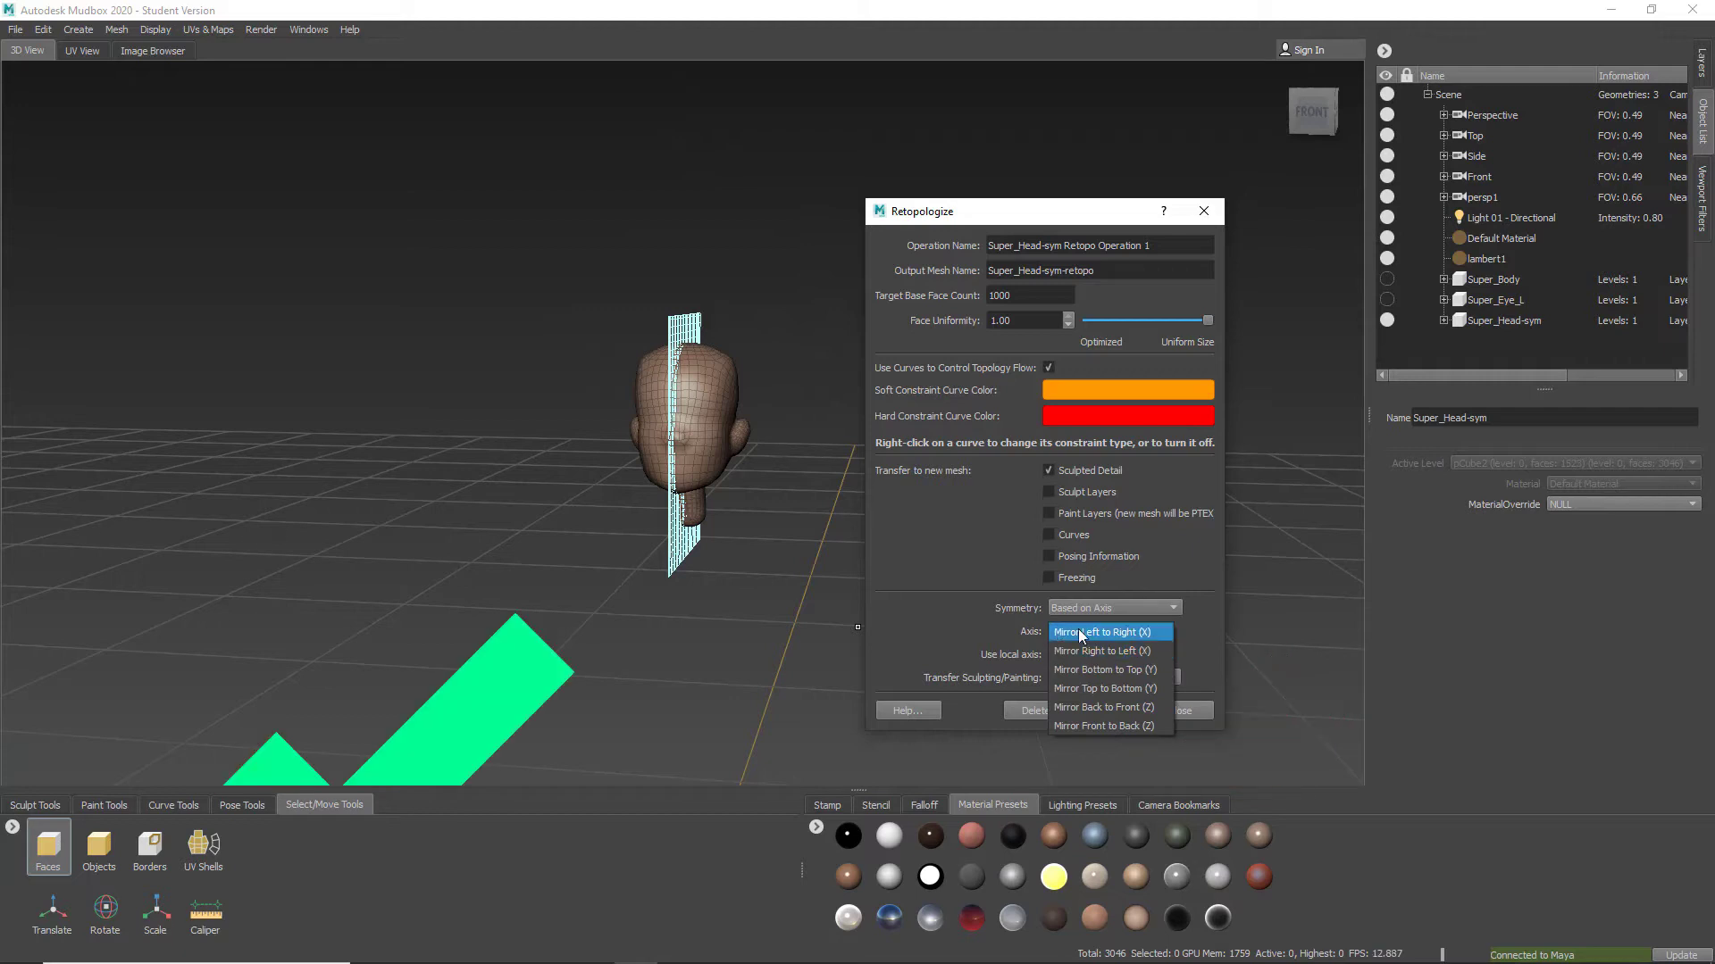
left_click(1091, 632)
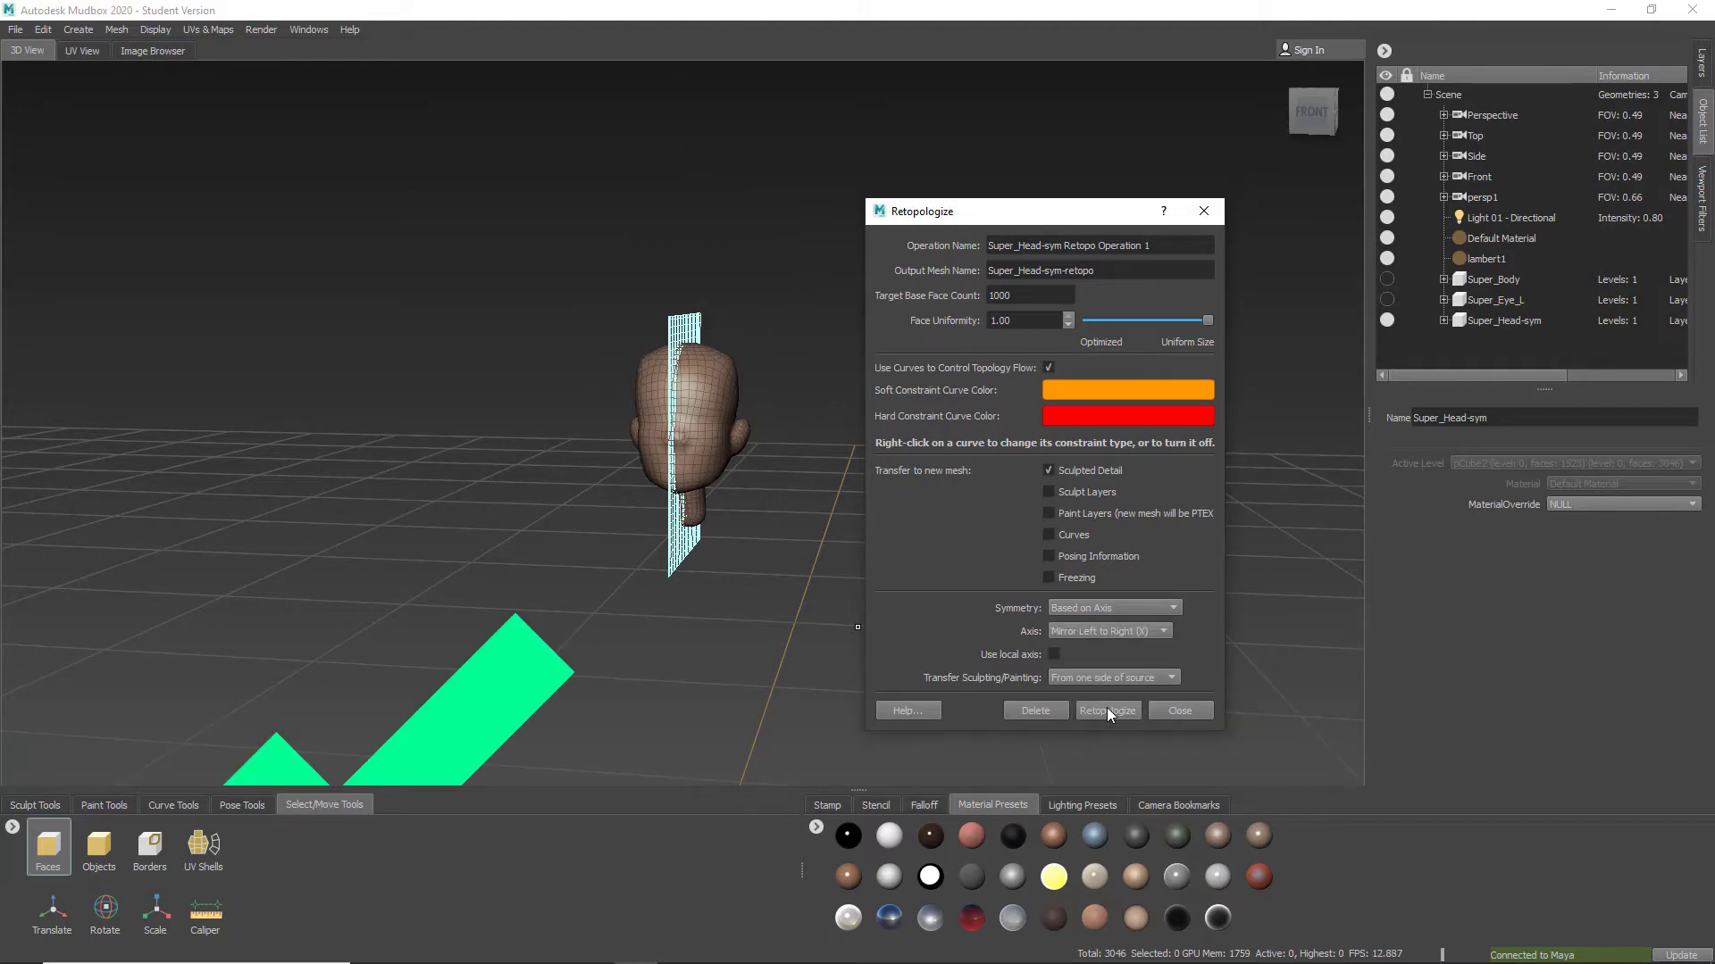
left_click(1106, 708)
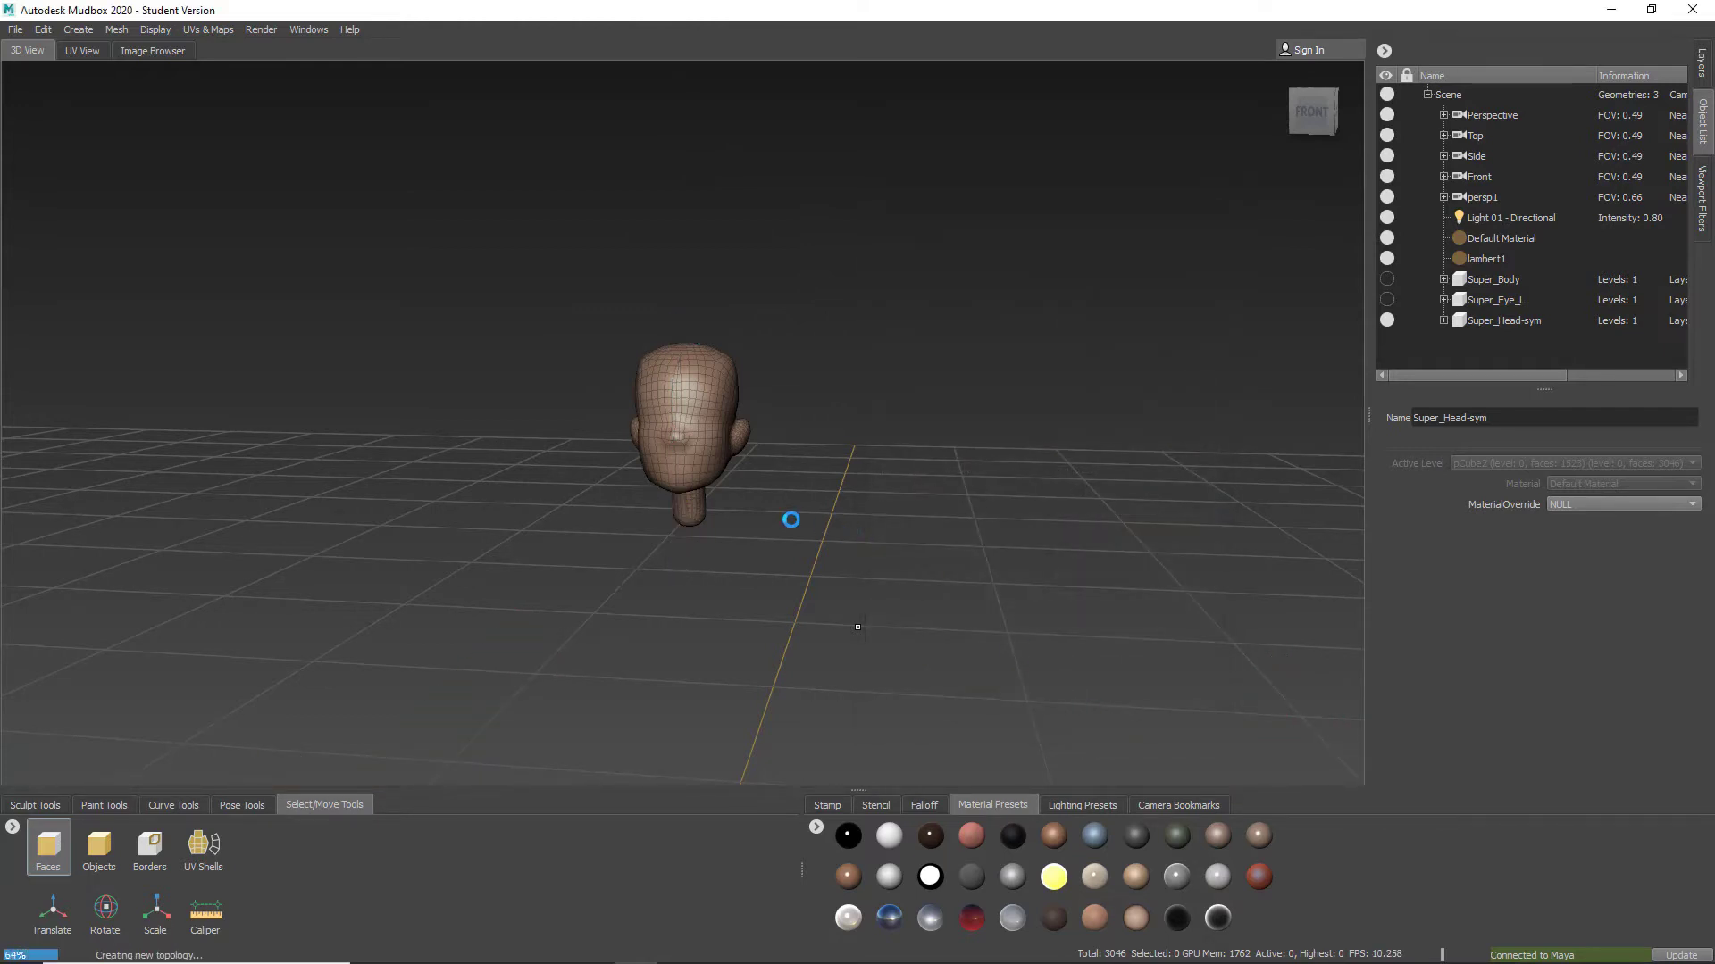
Inspect the retopologized head, widen the object list, and delete the hidden source mesh Super_Head-sym
scroll(699, 388, "up", 5)
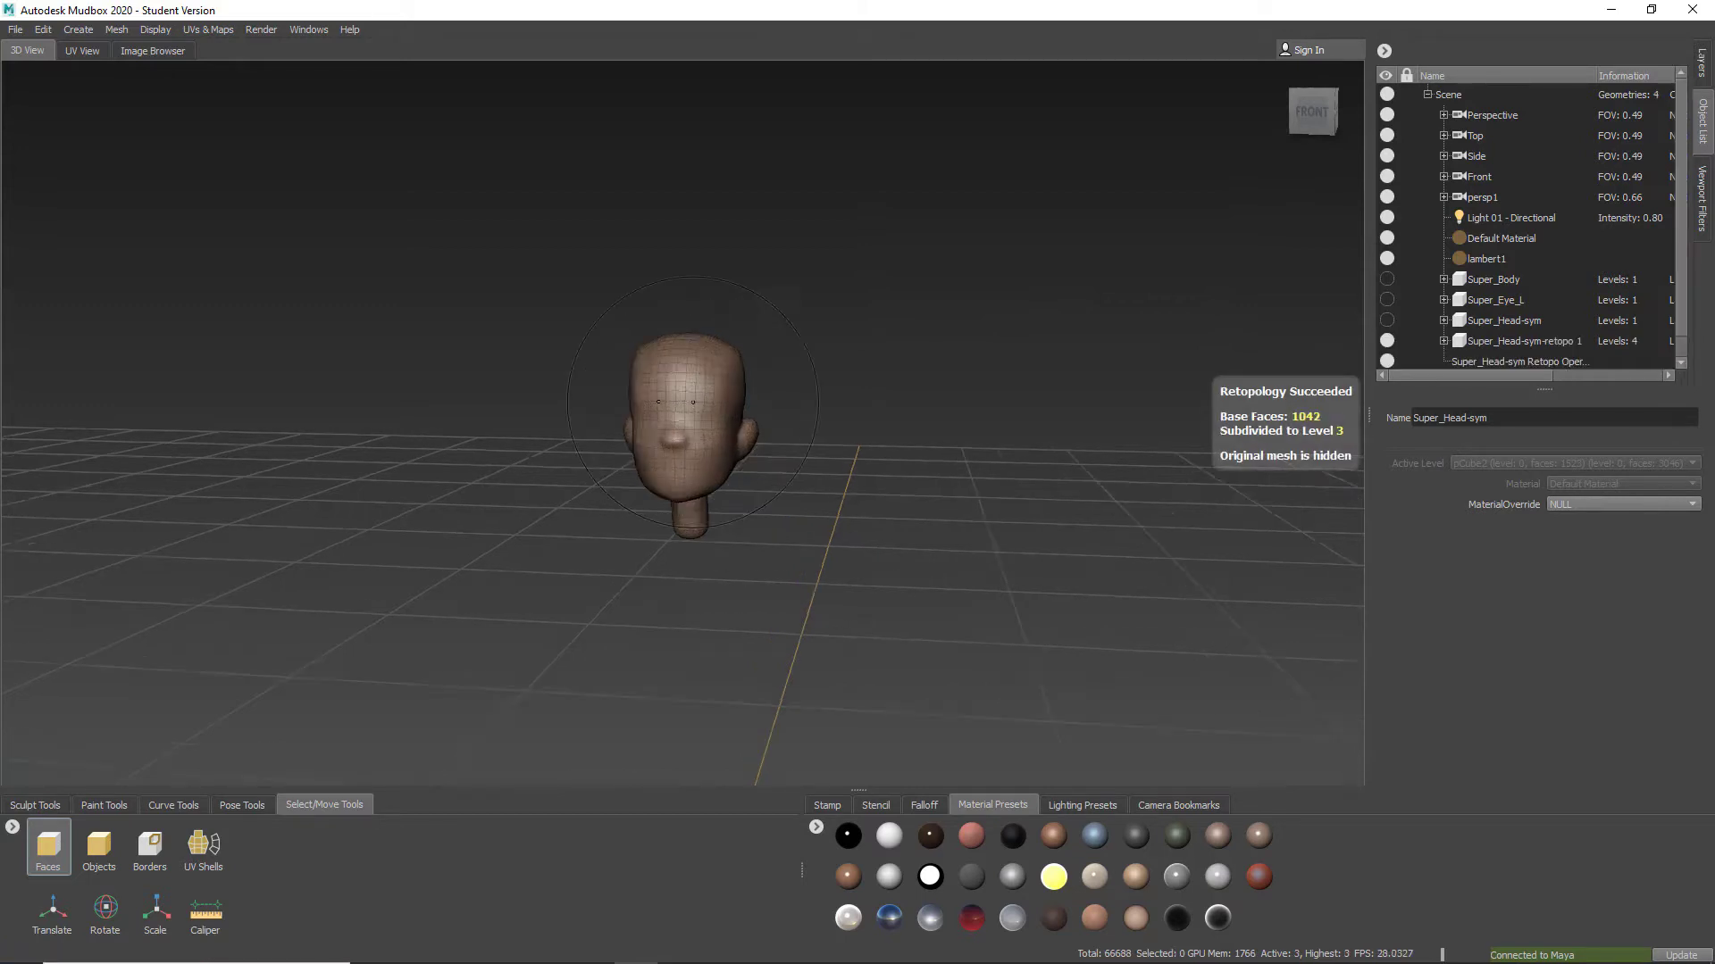
scroll(699, 388, "up", 5)
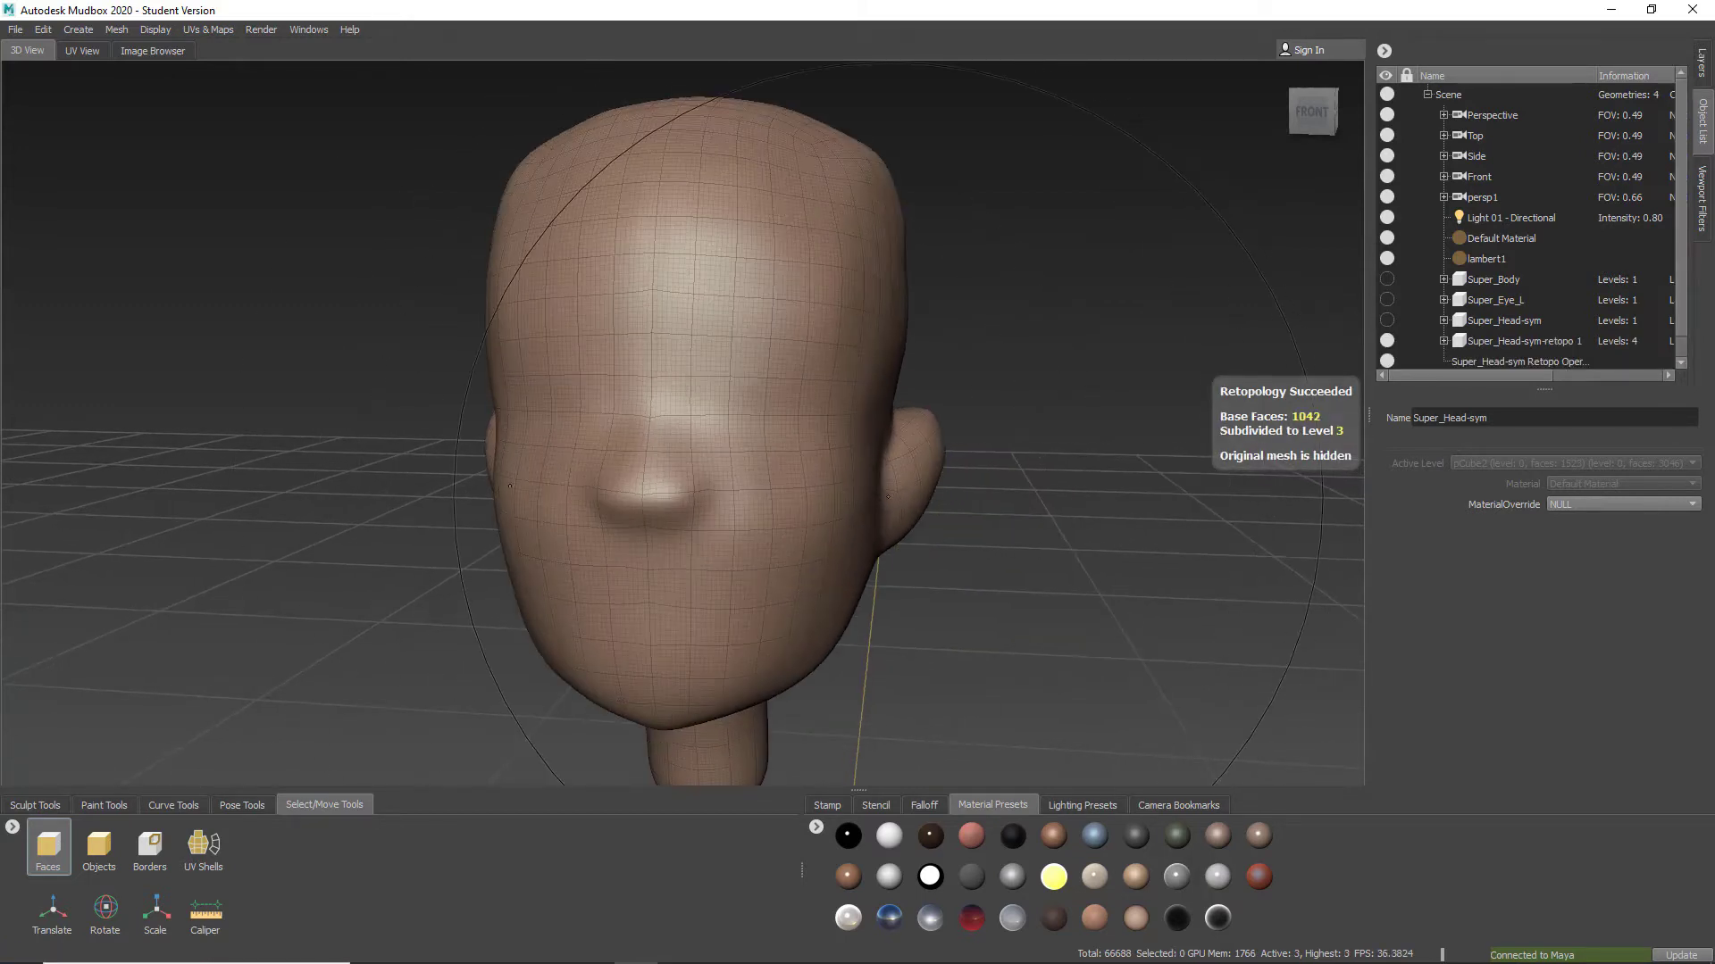
mouse_move(887, 496)
left_mouse_down("alt")
mouse_move(650, 490)
mouse_move(786, 536)
mouse_move(878, 484)
mouse_move(915, 495)
left_mouse_up("alt")
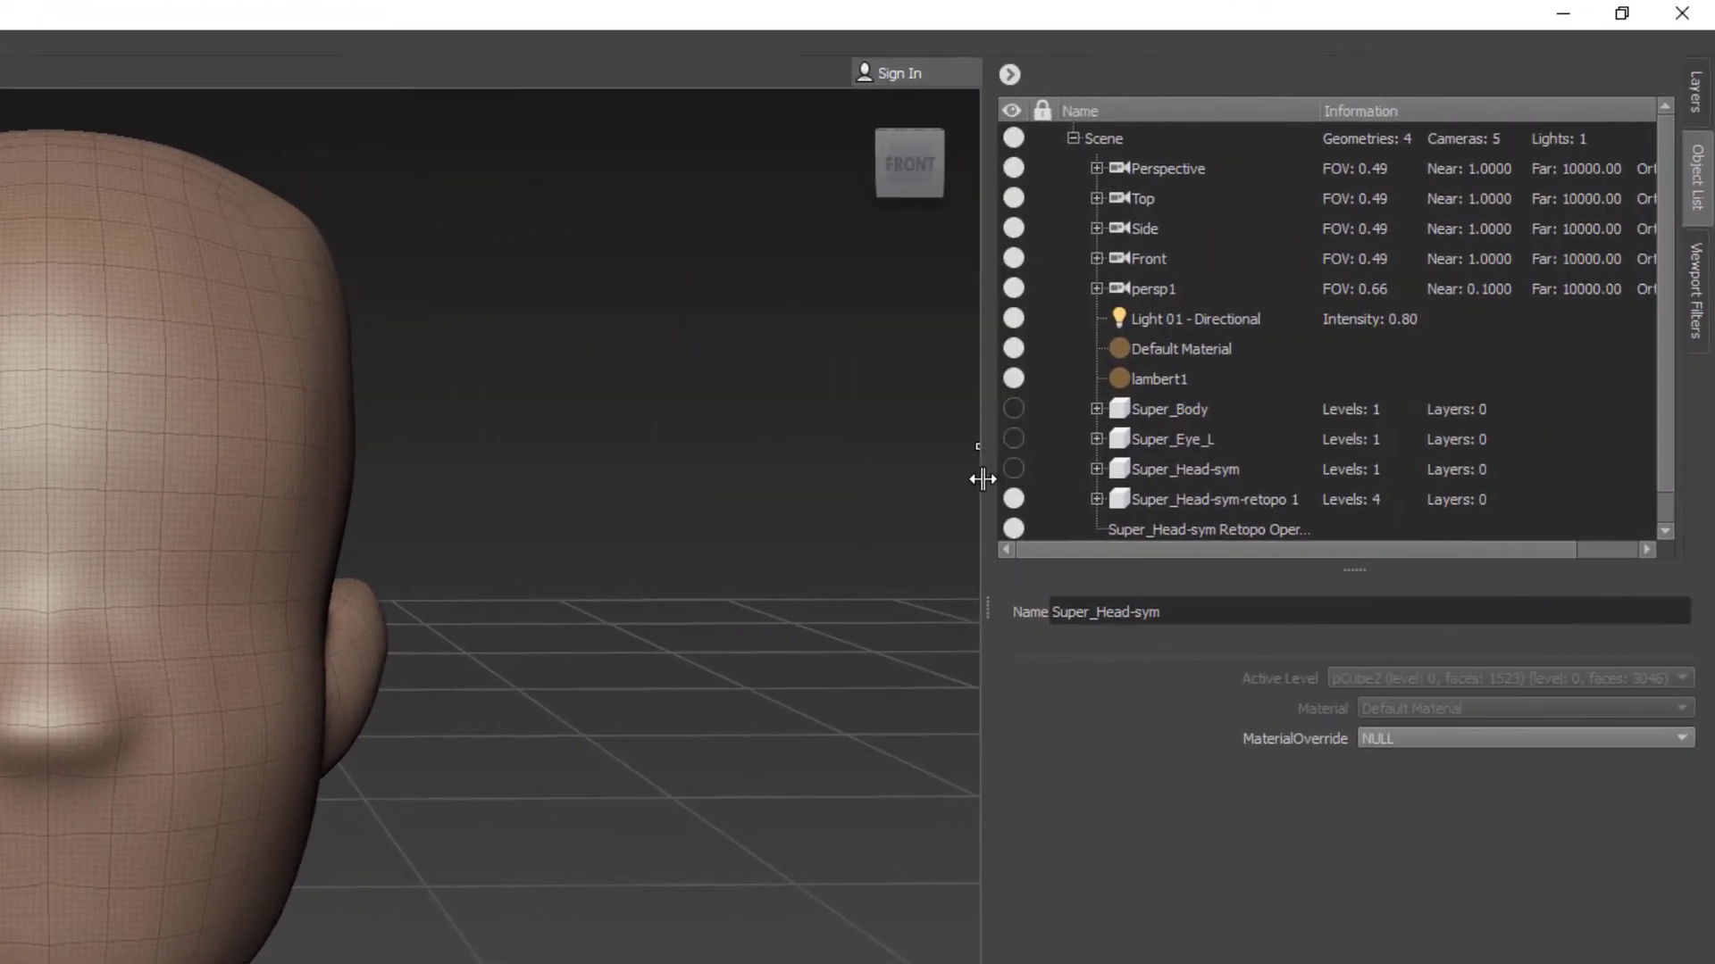
left_click_drag(982, 480, 984, 480)
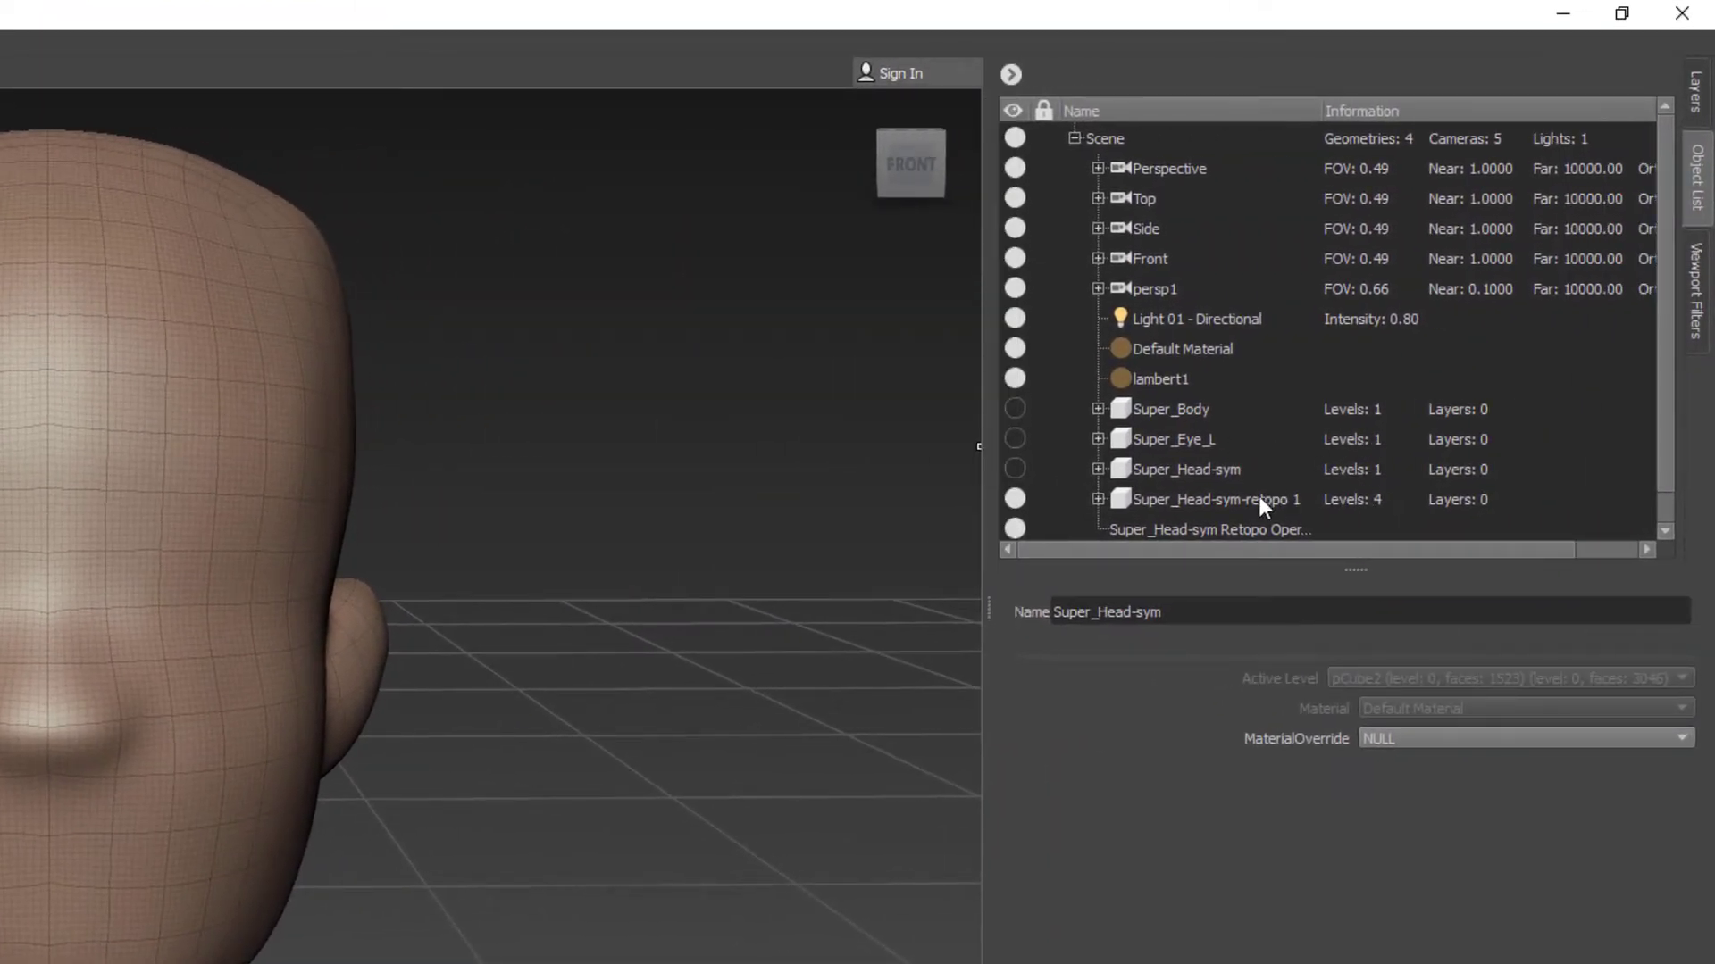
left_click(1204, 477)
right_click(1202, 471)
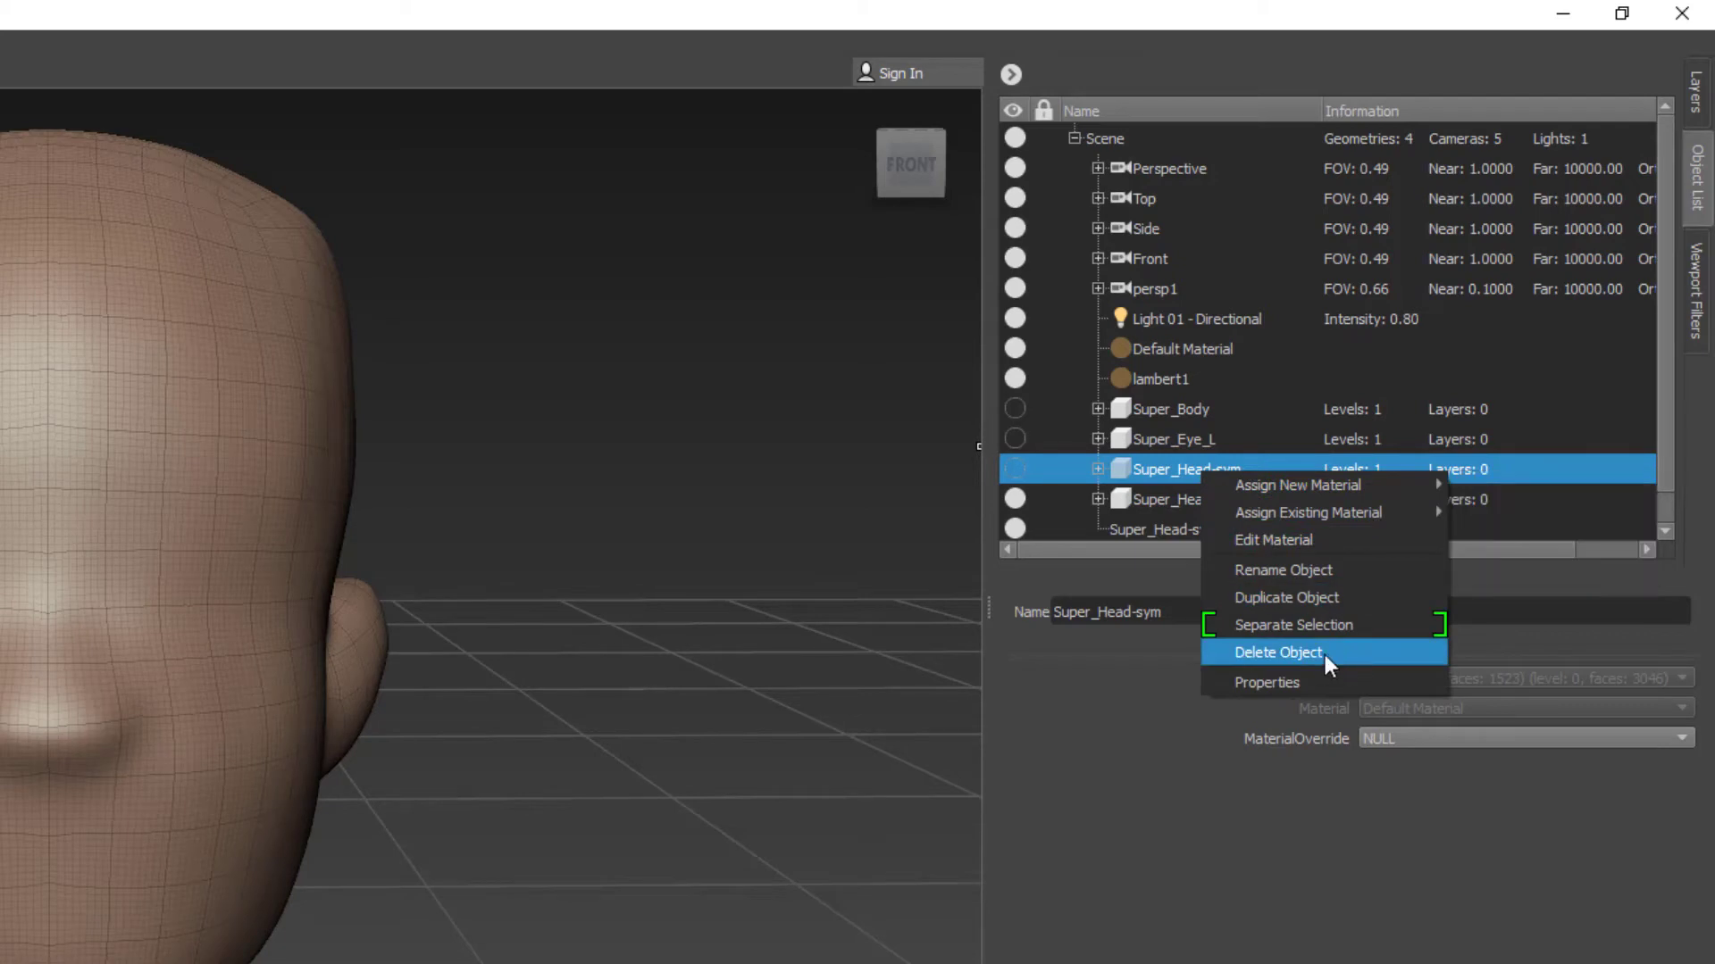
left_click(1325, 653)
Select Super_Head-sym-retopo 1 in the object list and expand its subdivision levels
left_click(1231, 482)
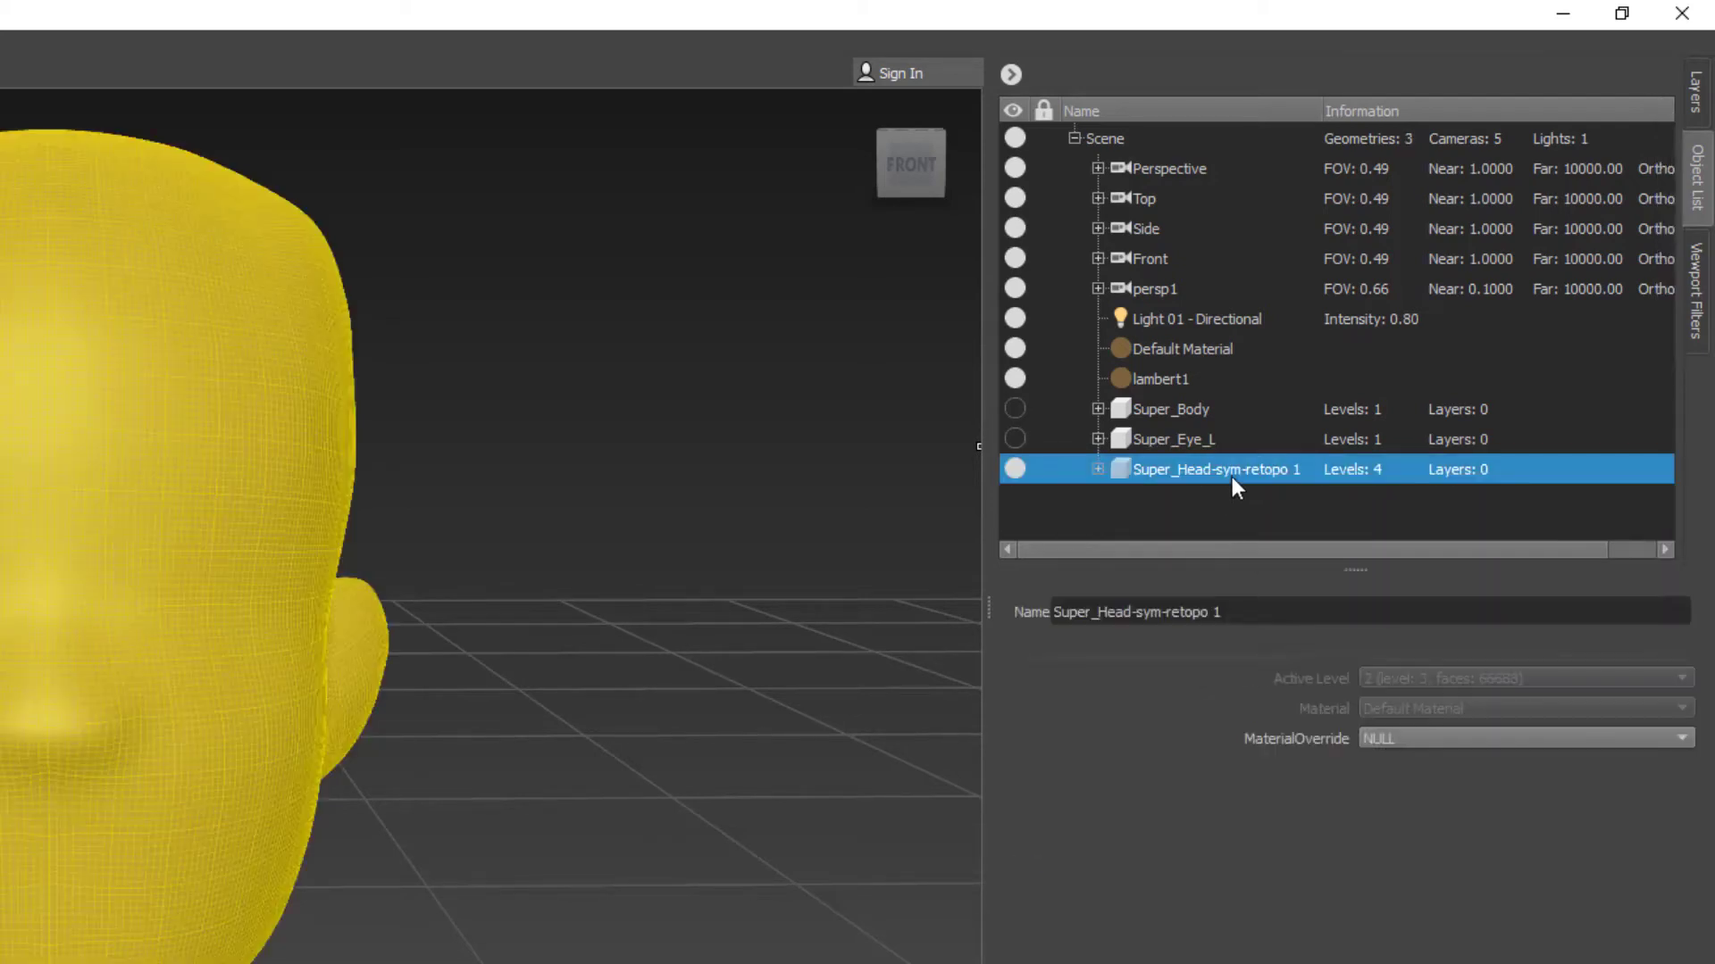
double_click(1215, 470)
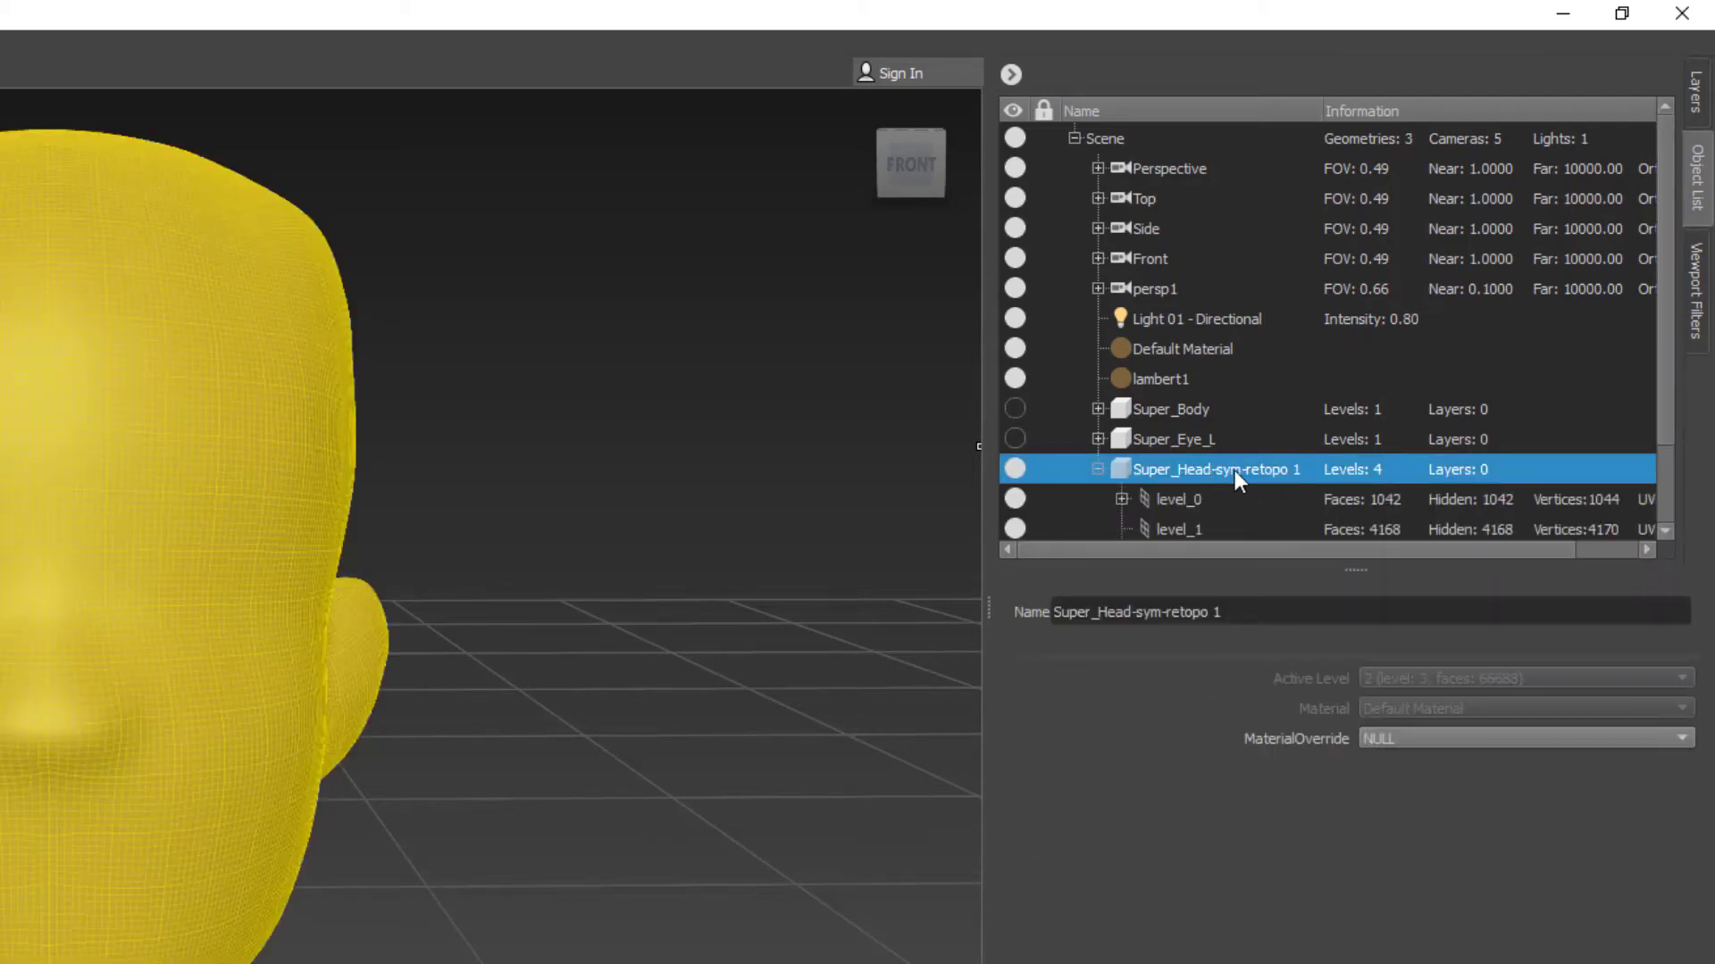
Assign the existing Default Material to Super_Head-sym-retopo 1 and clear the selection
double_click(1234, 470)
right_click(1234, 470)
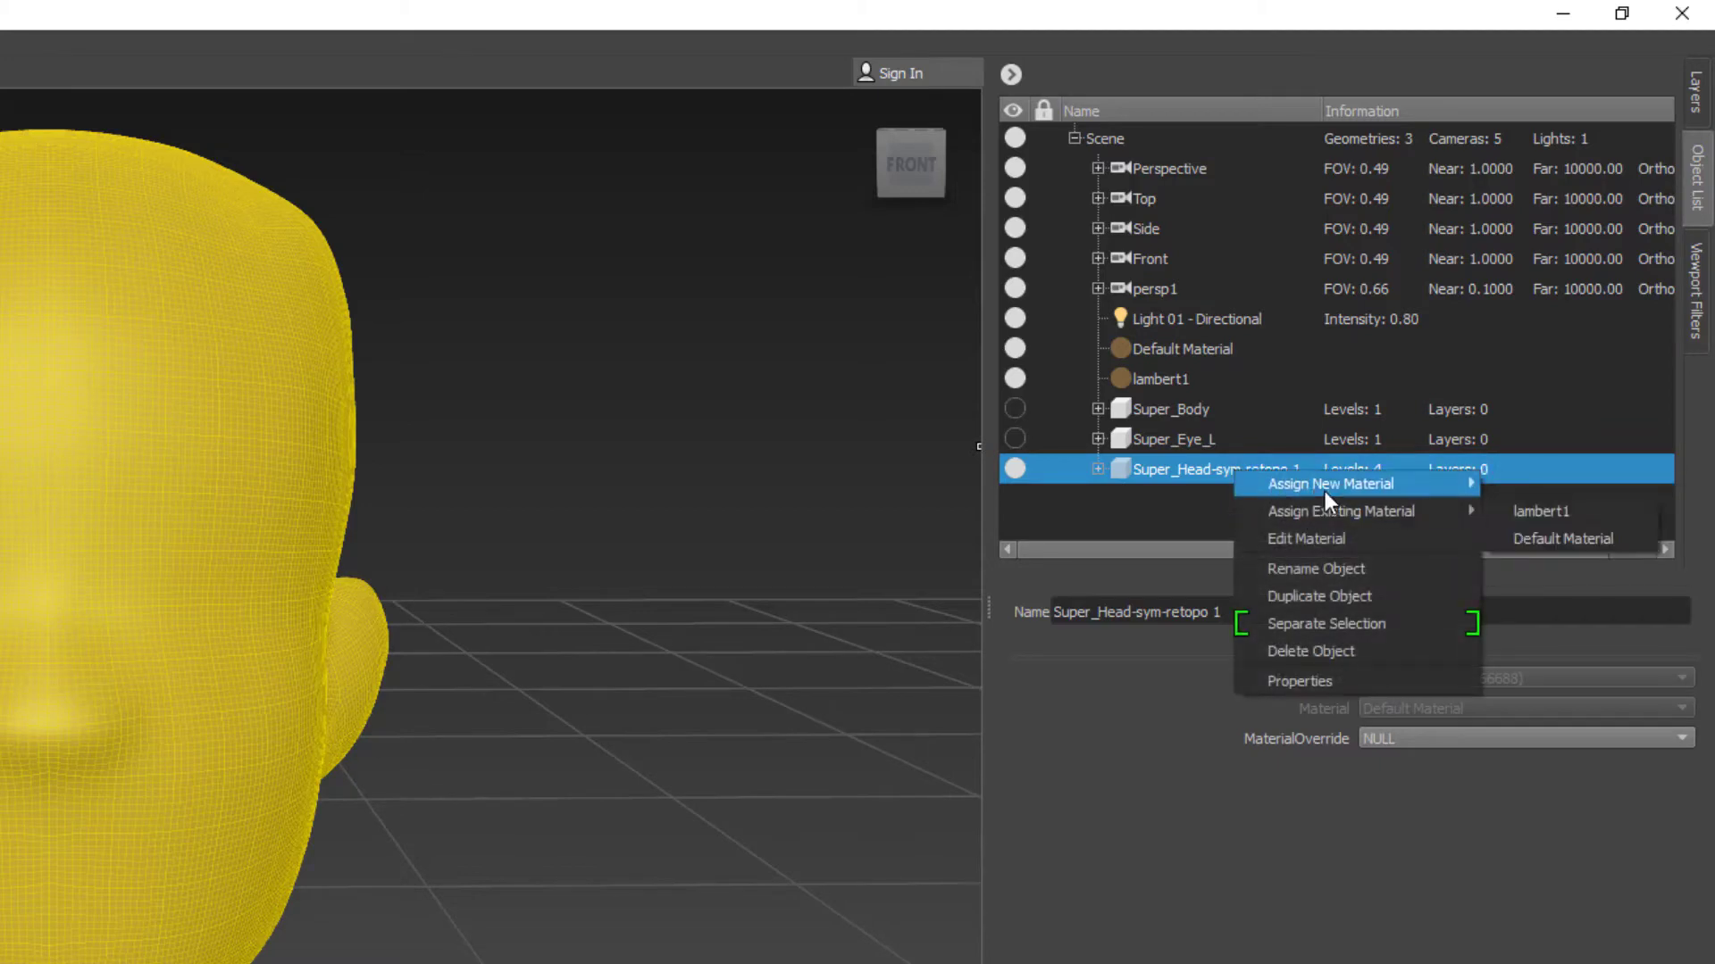
left_click(1572, 538)
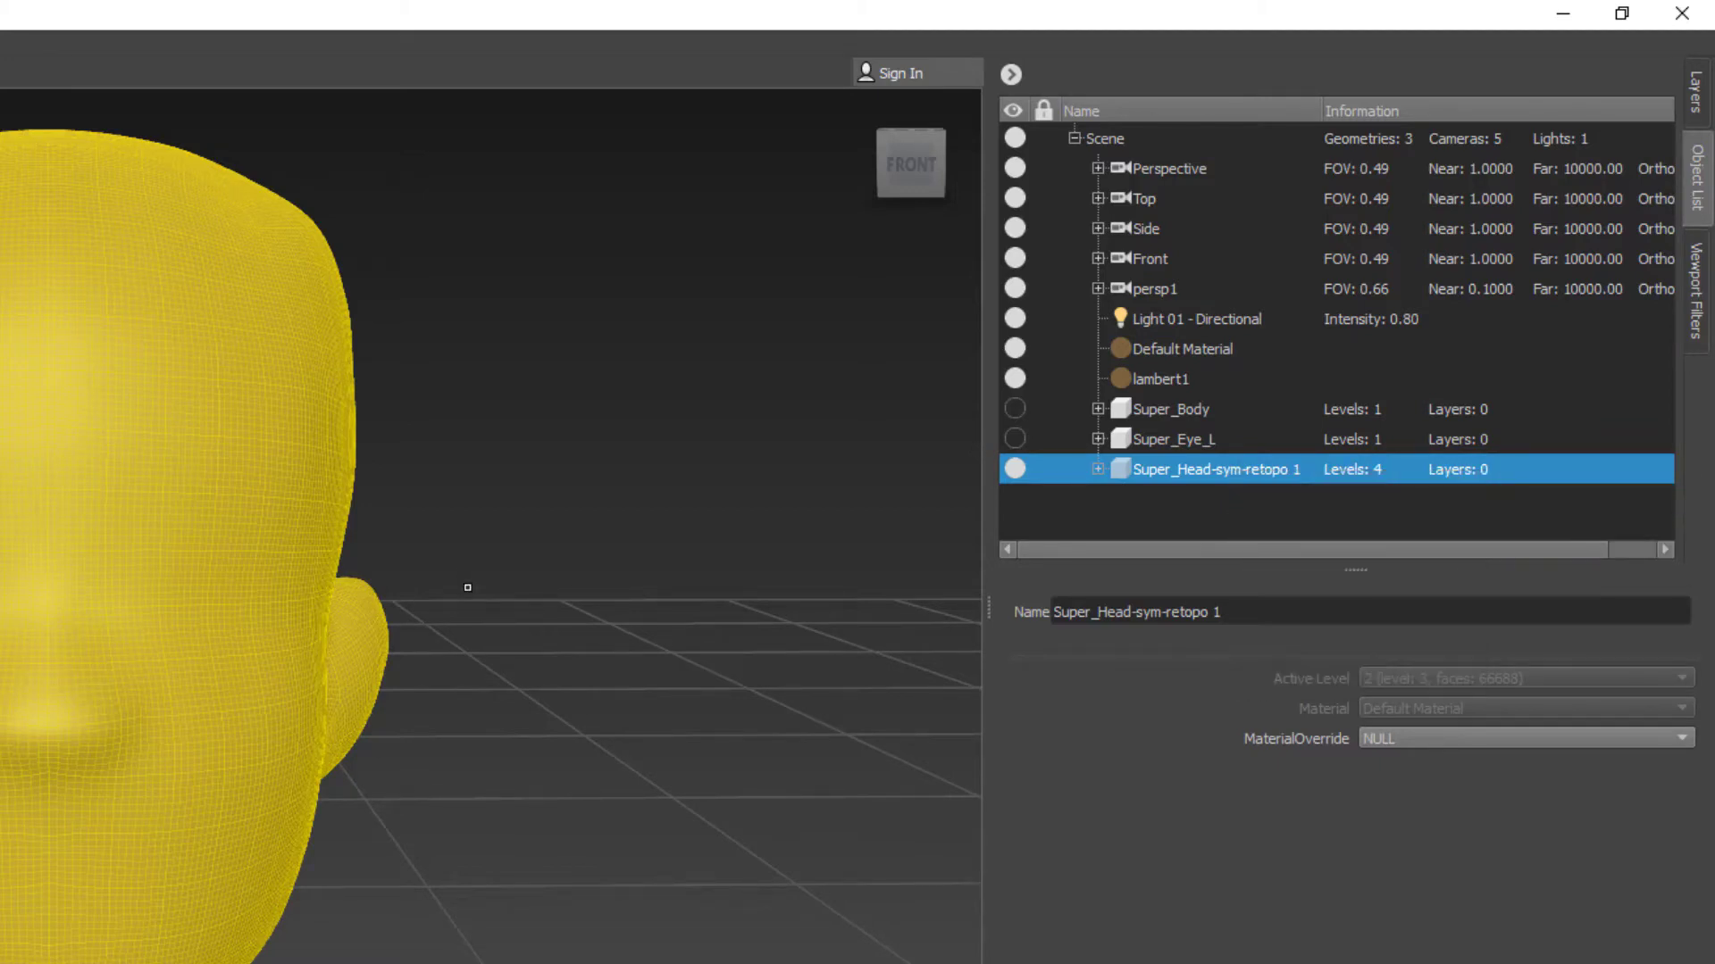
left_click_drag(467, 588, 415, 584, "alt")
left_click(675, 533)
left_click_drag(585, 693, 429, 689, "alt")
left_click_drag(397, 685, 415, 405, "alt")
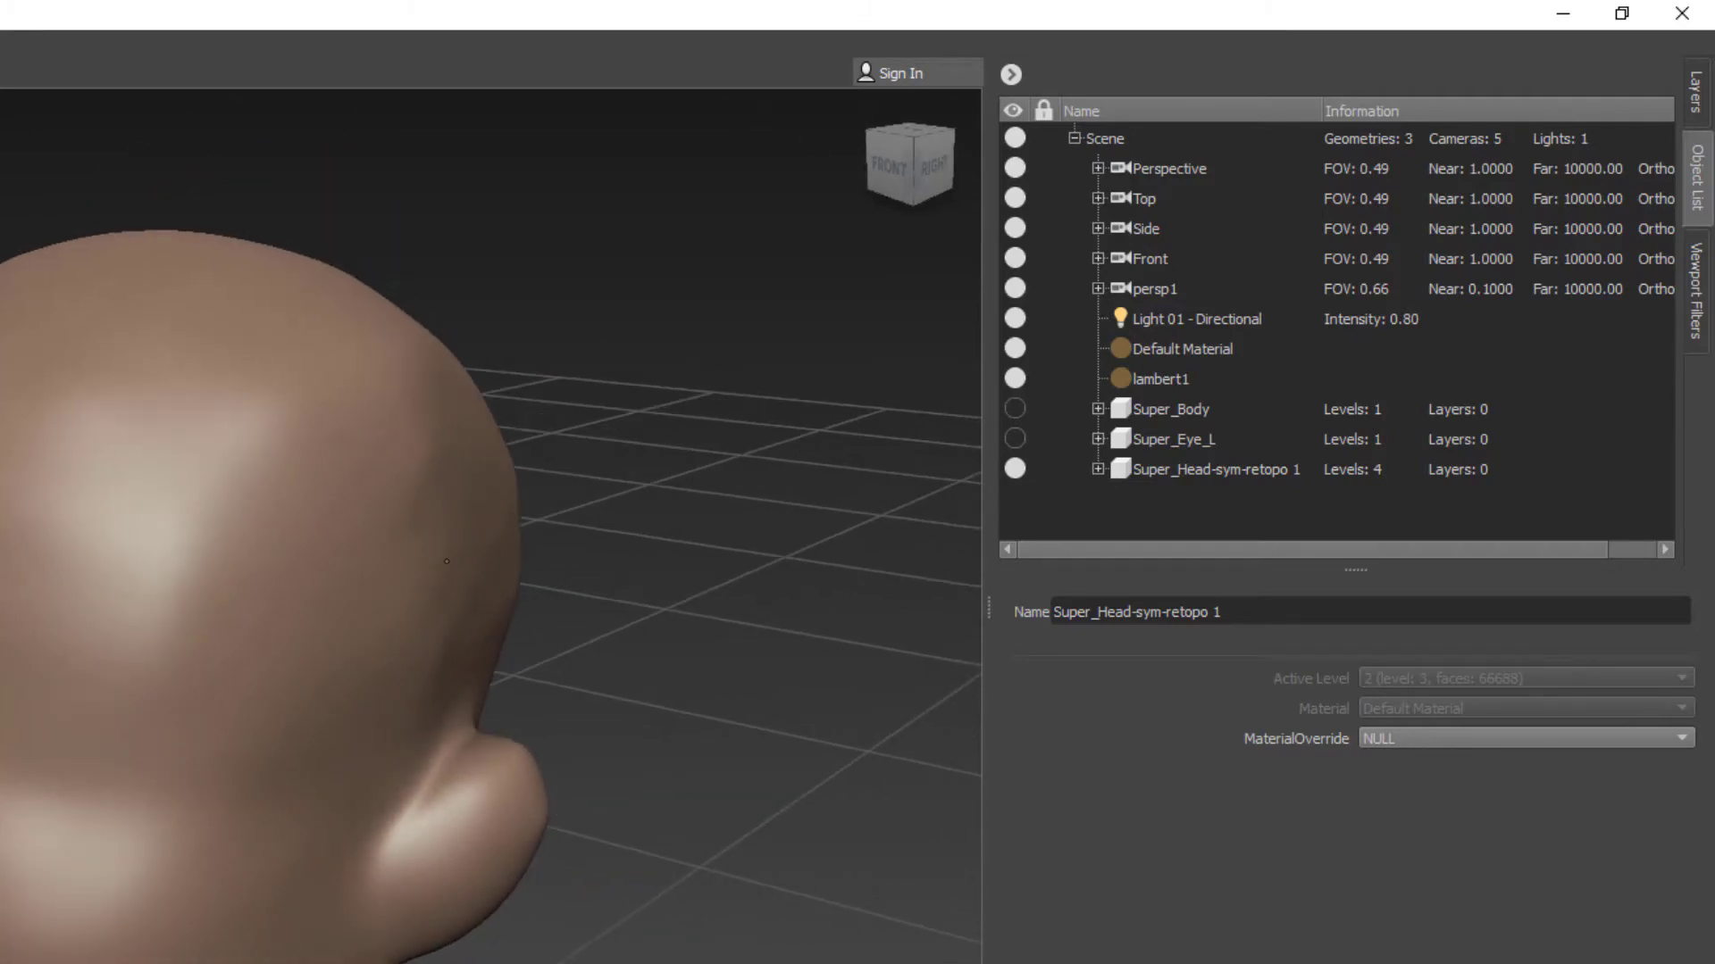
left_click_drag(0, 474, 210, 363, "alt")
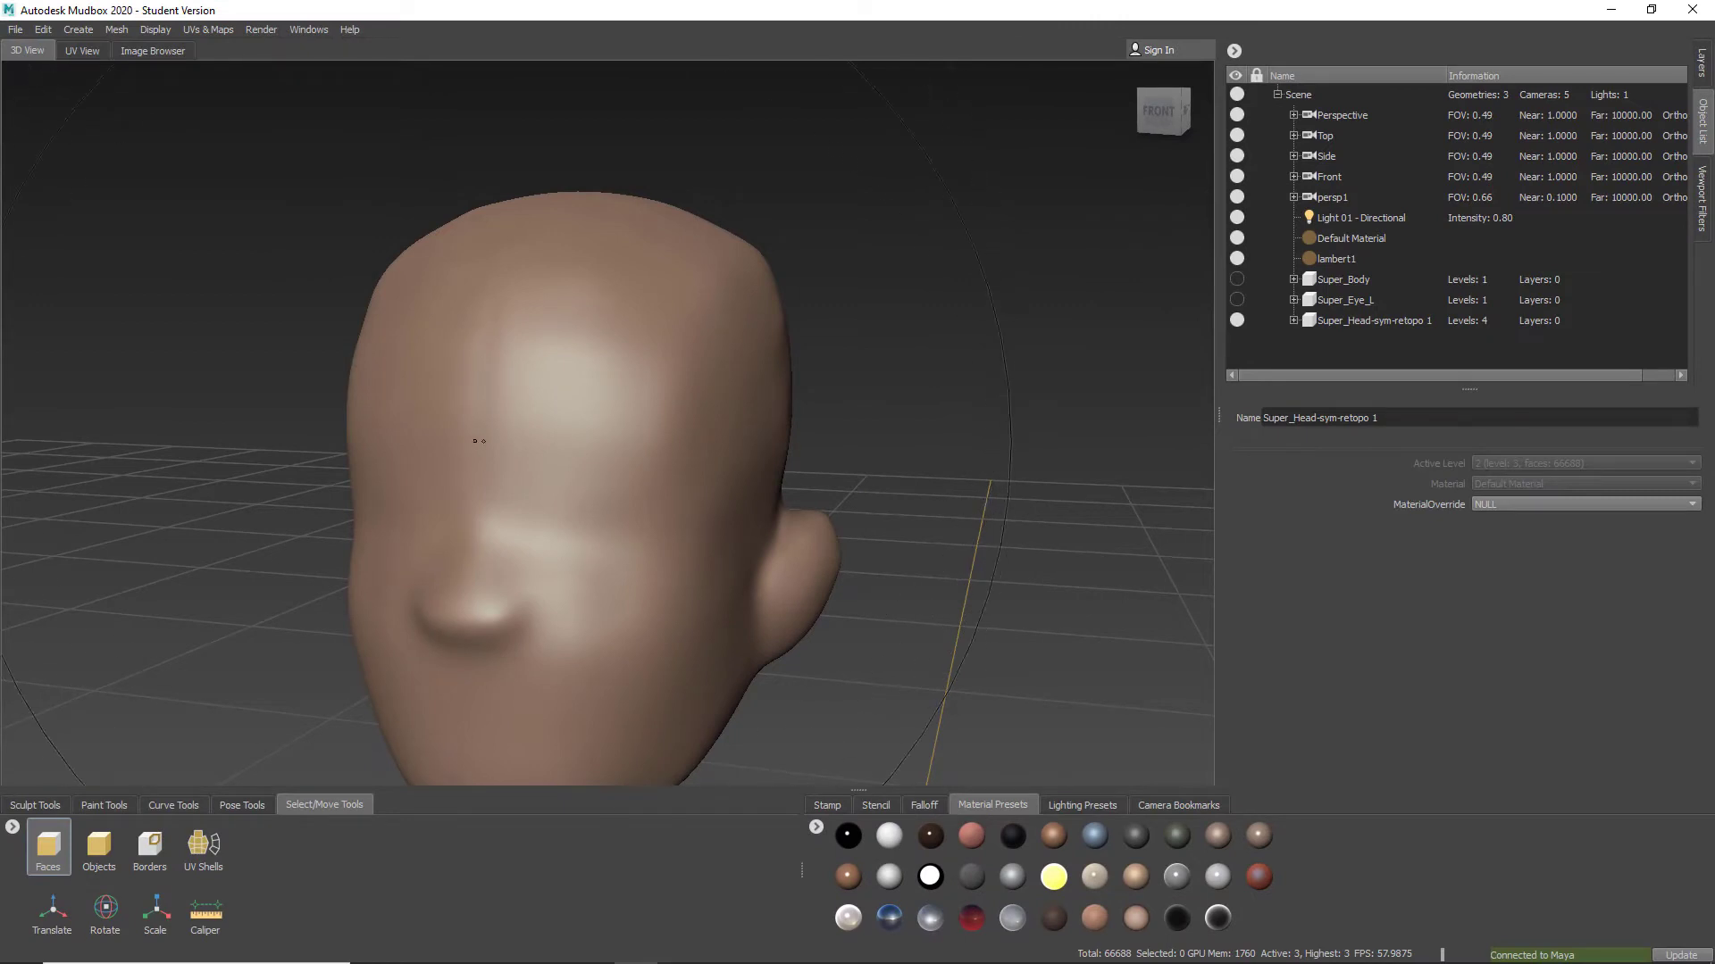
Make the hidden Super_Eye_L object visible together with the head
left_click_drag(563, 520, 1070, 328, "alt")
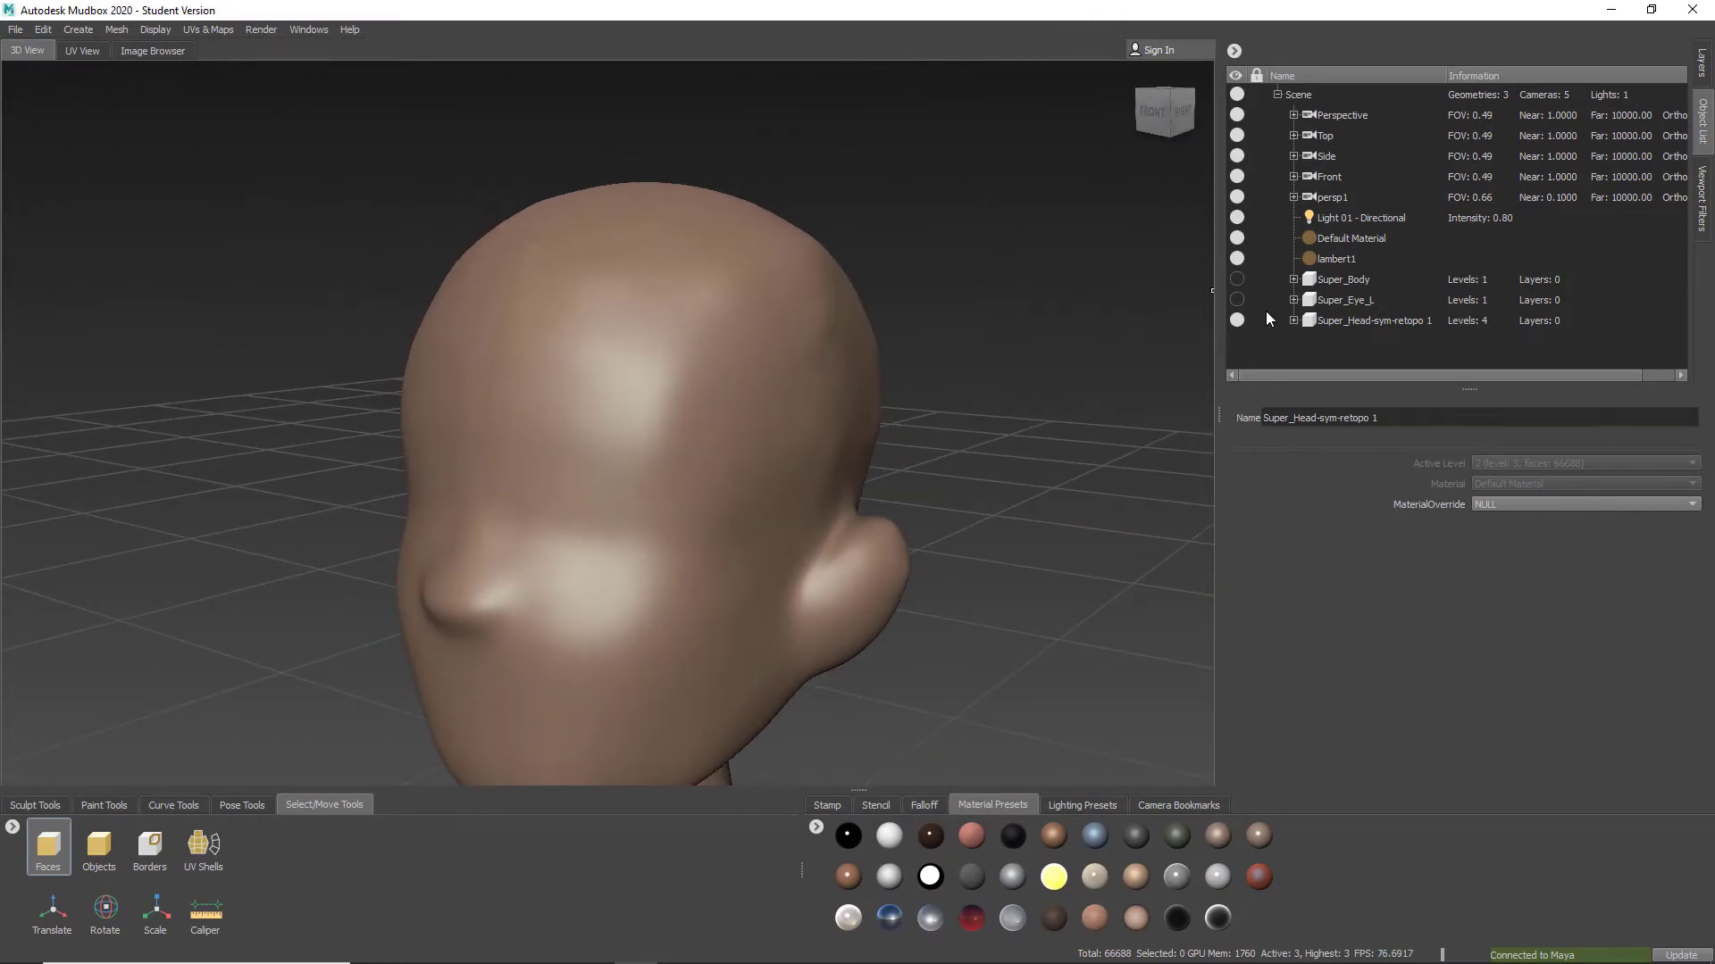
left_click(1241, 299)
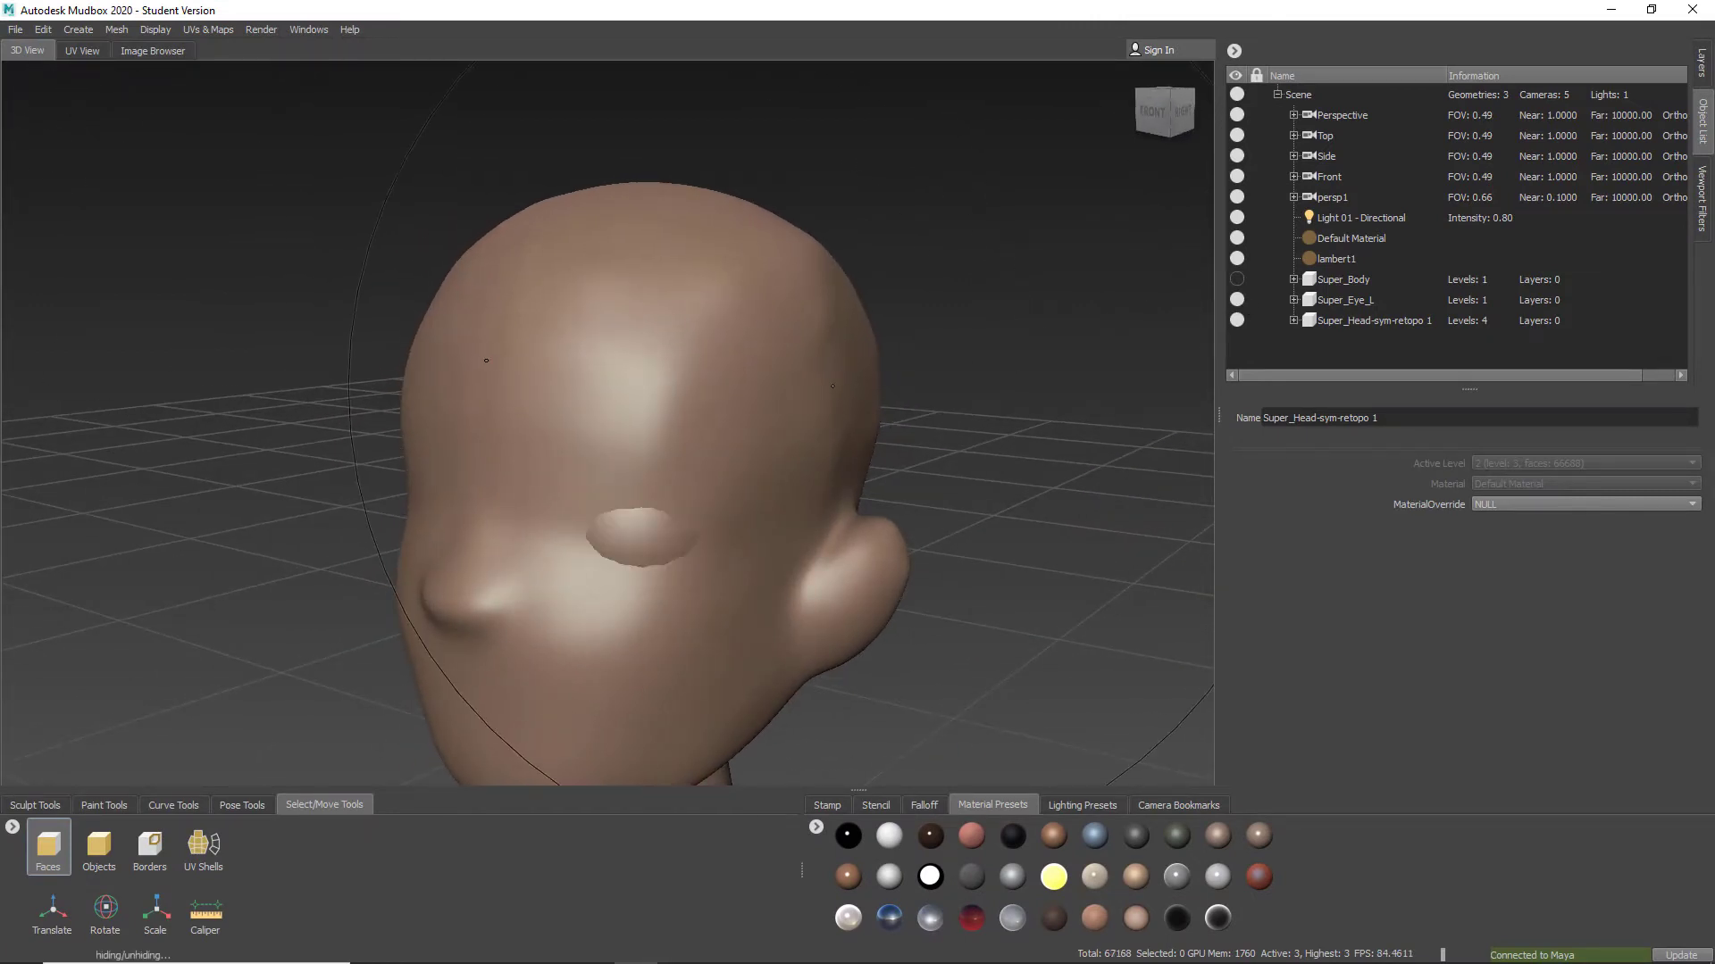
left_click_drag(754, 386, 889, 345, "alt")
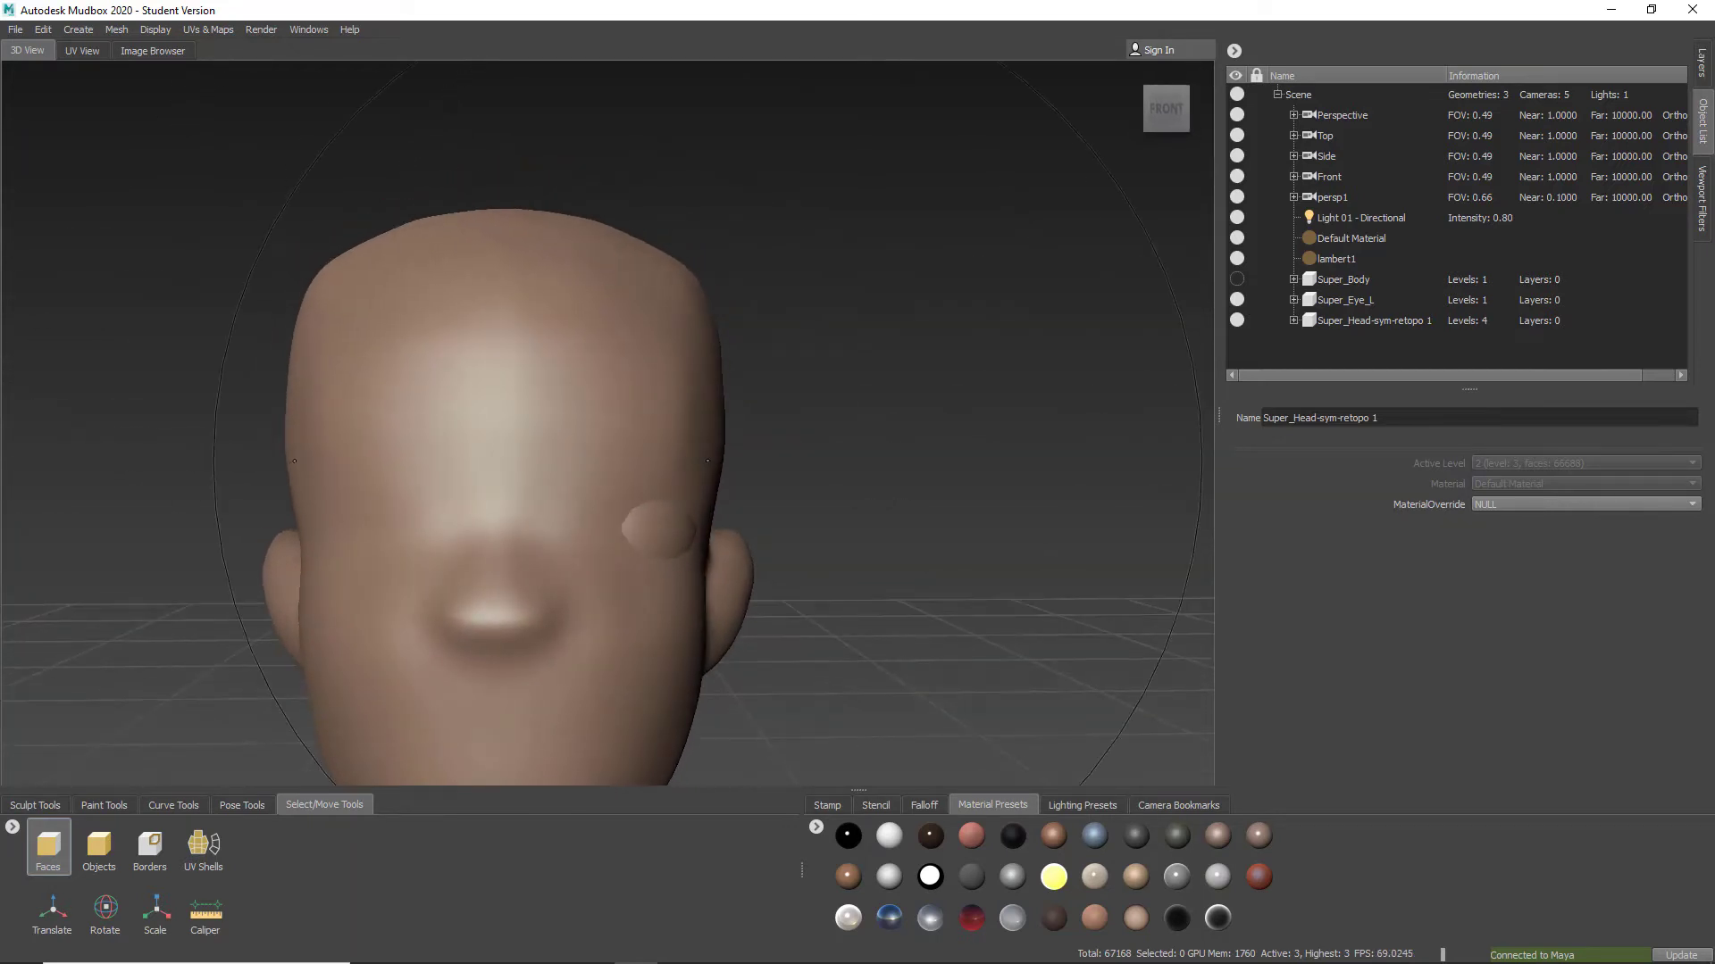
Examine the head and left eye from the front, above, behind and three-quarter angles
left_click_drag(654, 478, 673, 539, "alt")
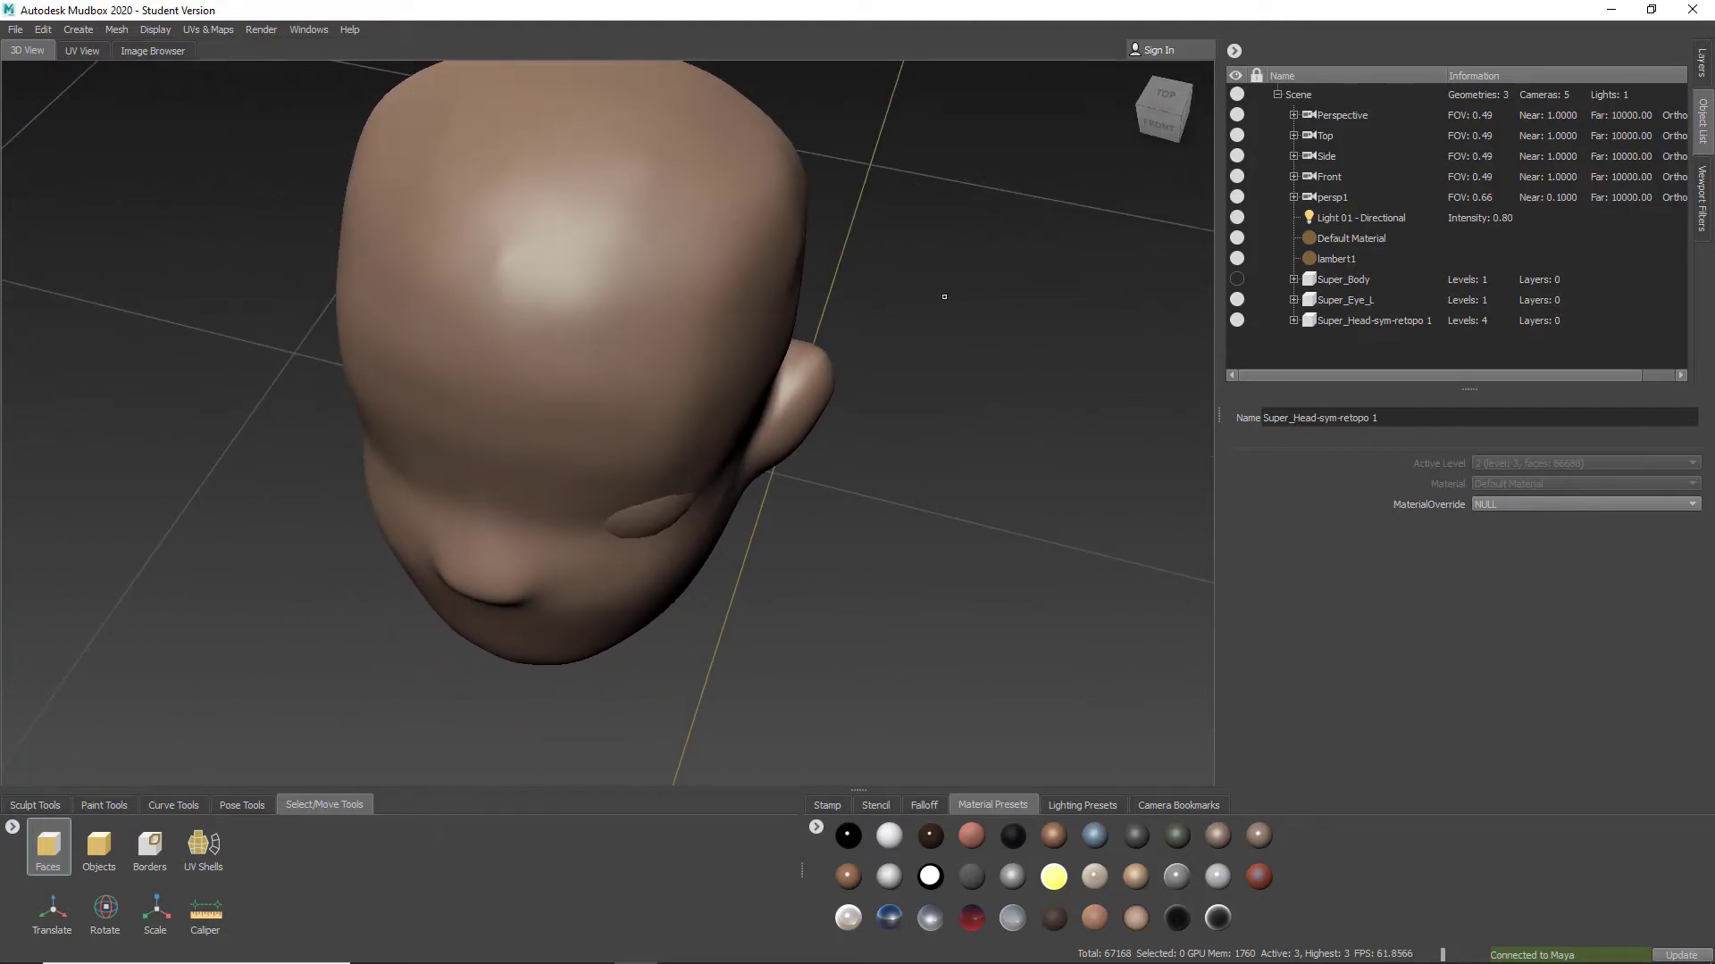
left_click_drag(944, 297, 871, 523, "alt")
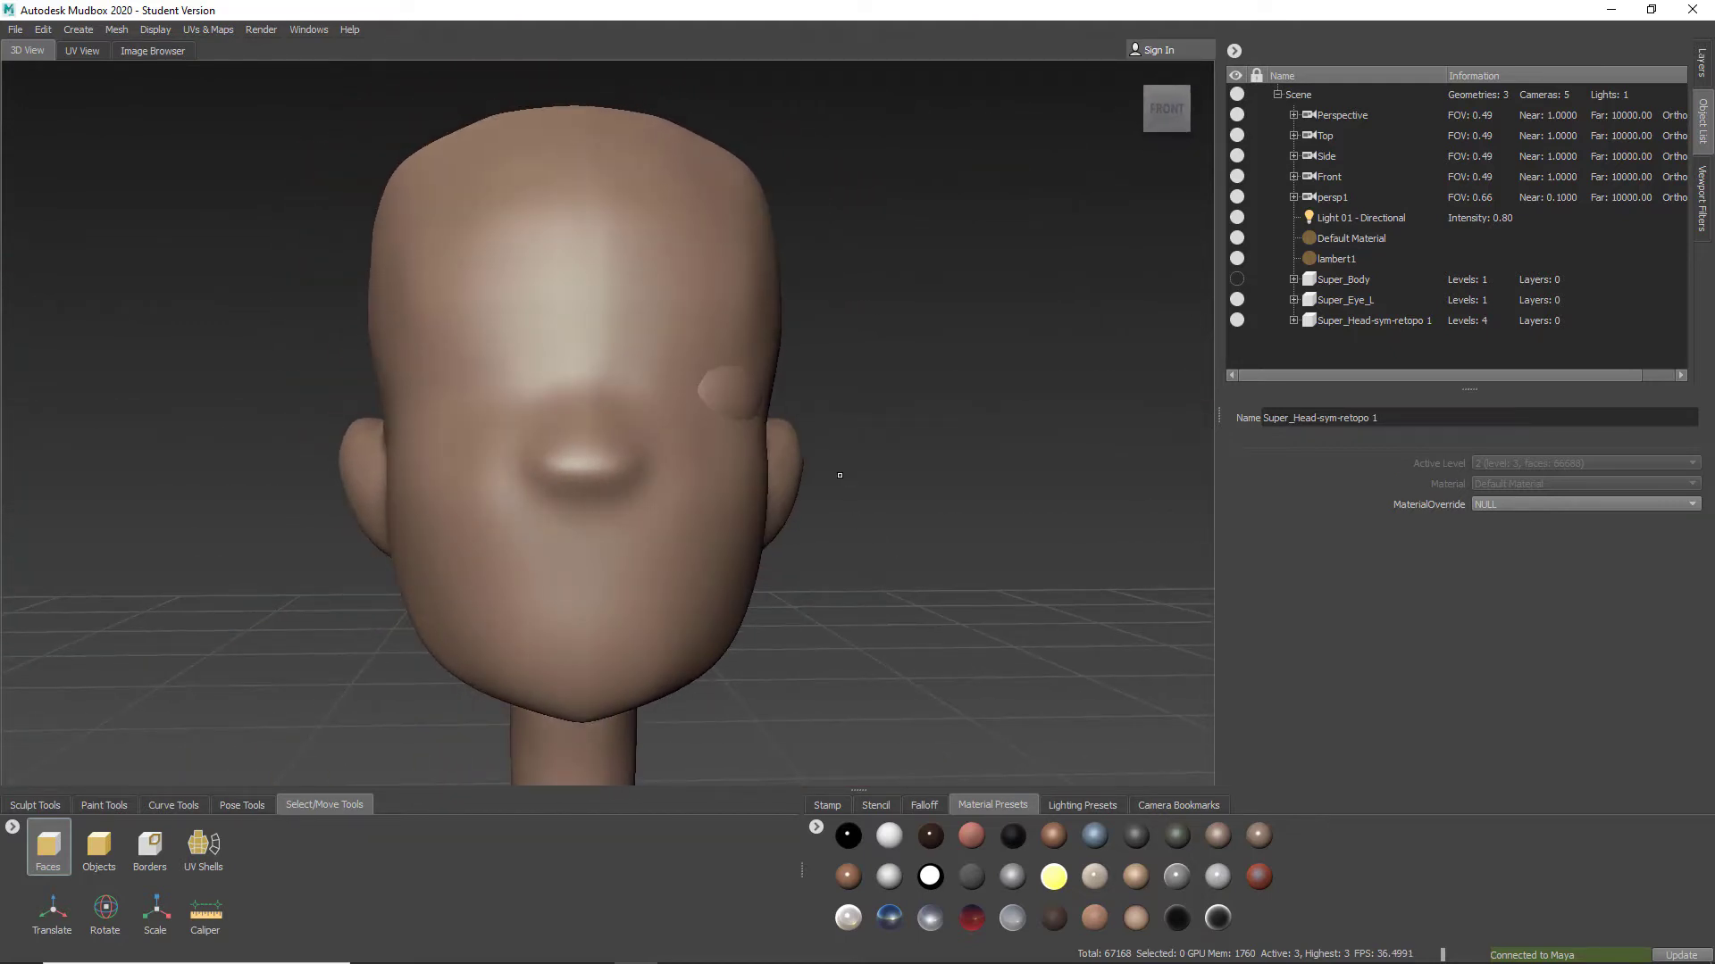
left_click_drag(970, 563, 944, 583, "alt")
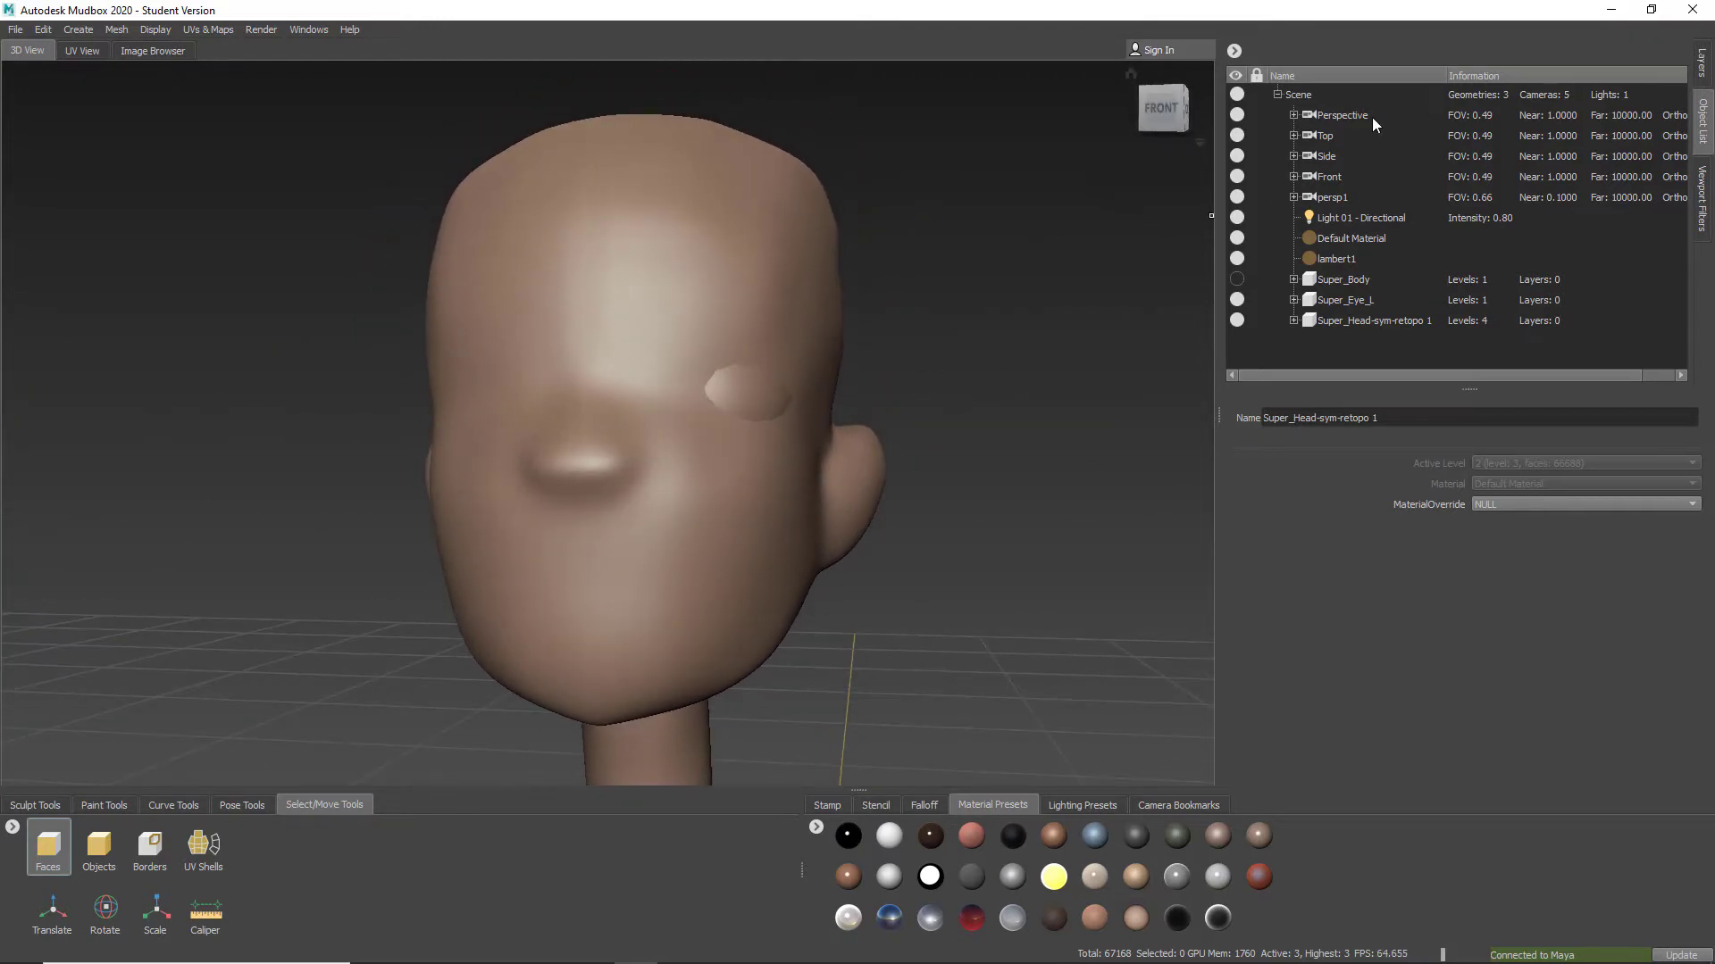
left_click_drag(806, 579, 846, 665, "alt")
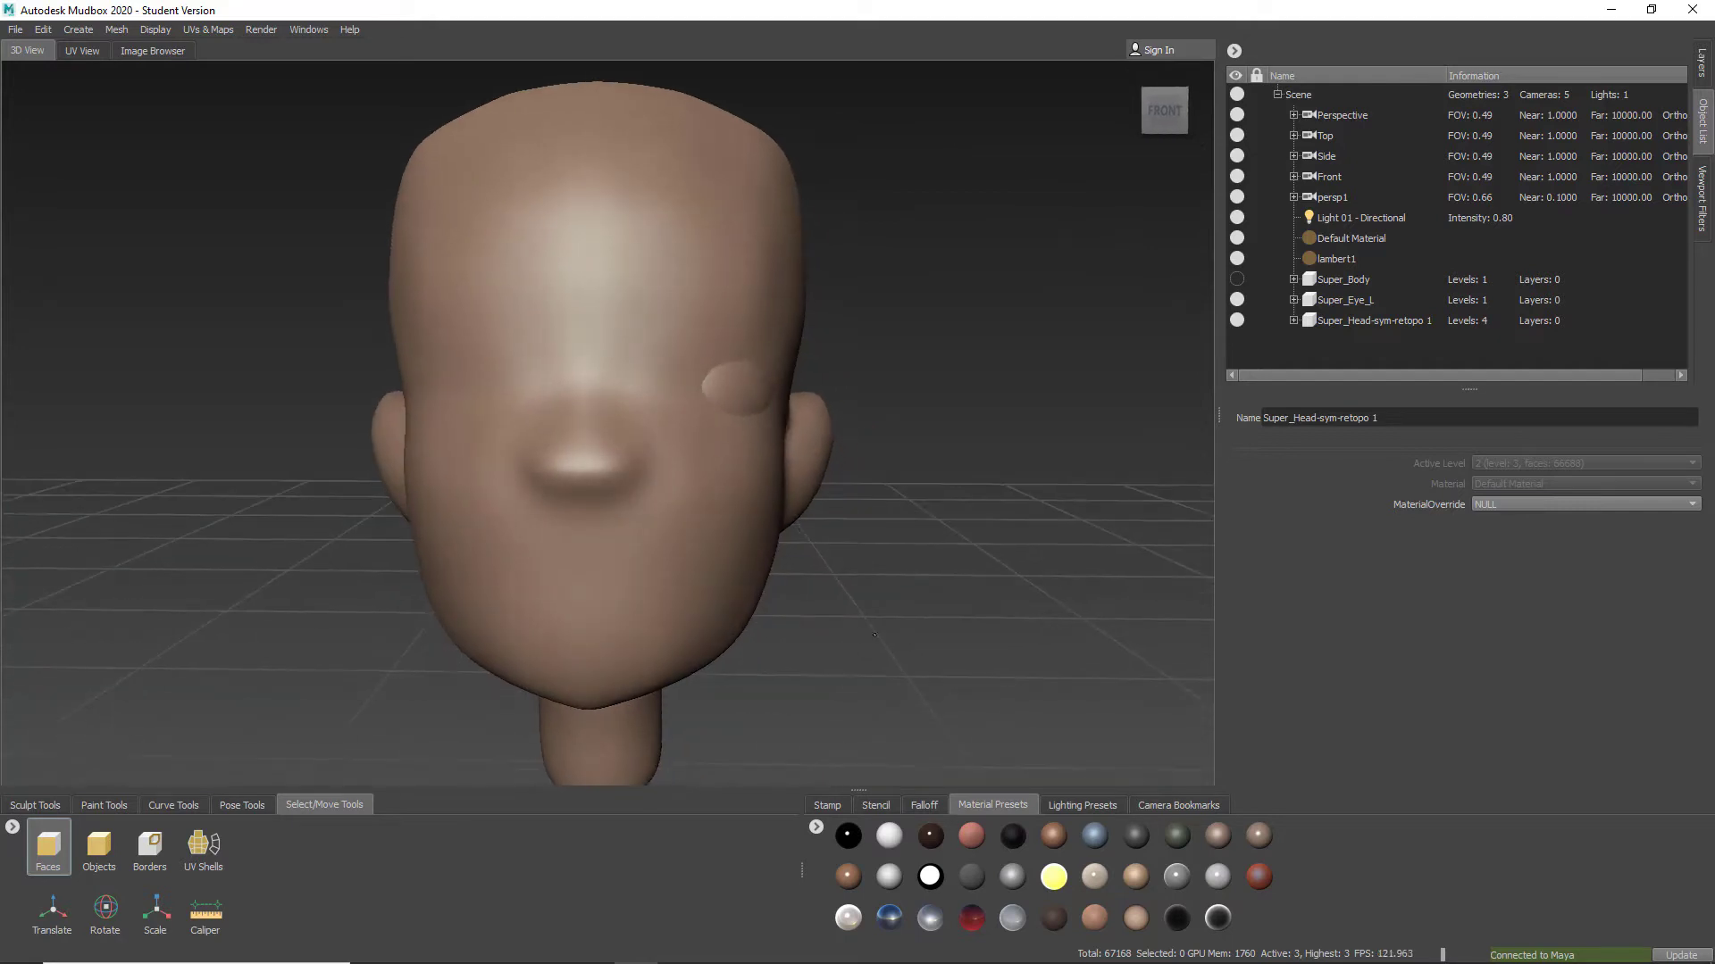
middle_click_drag(840, 706, 856, 611, "alt")
left_click_drag(855, 610, 697, 327, "alt")
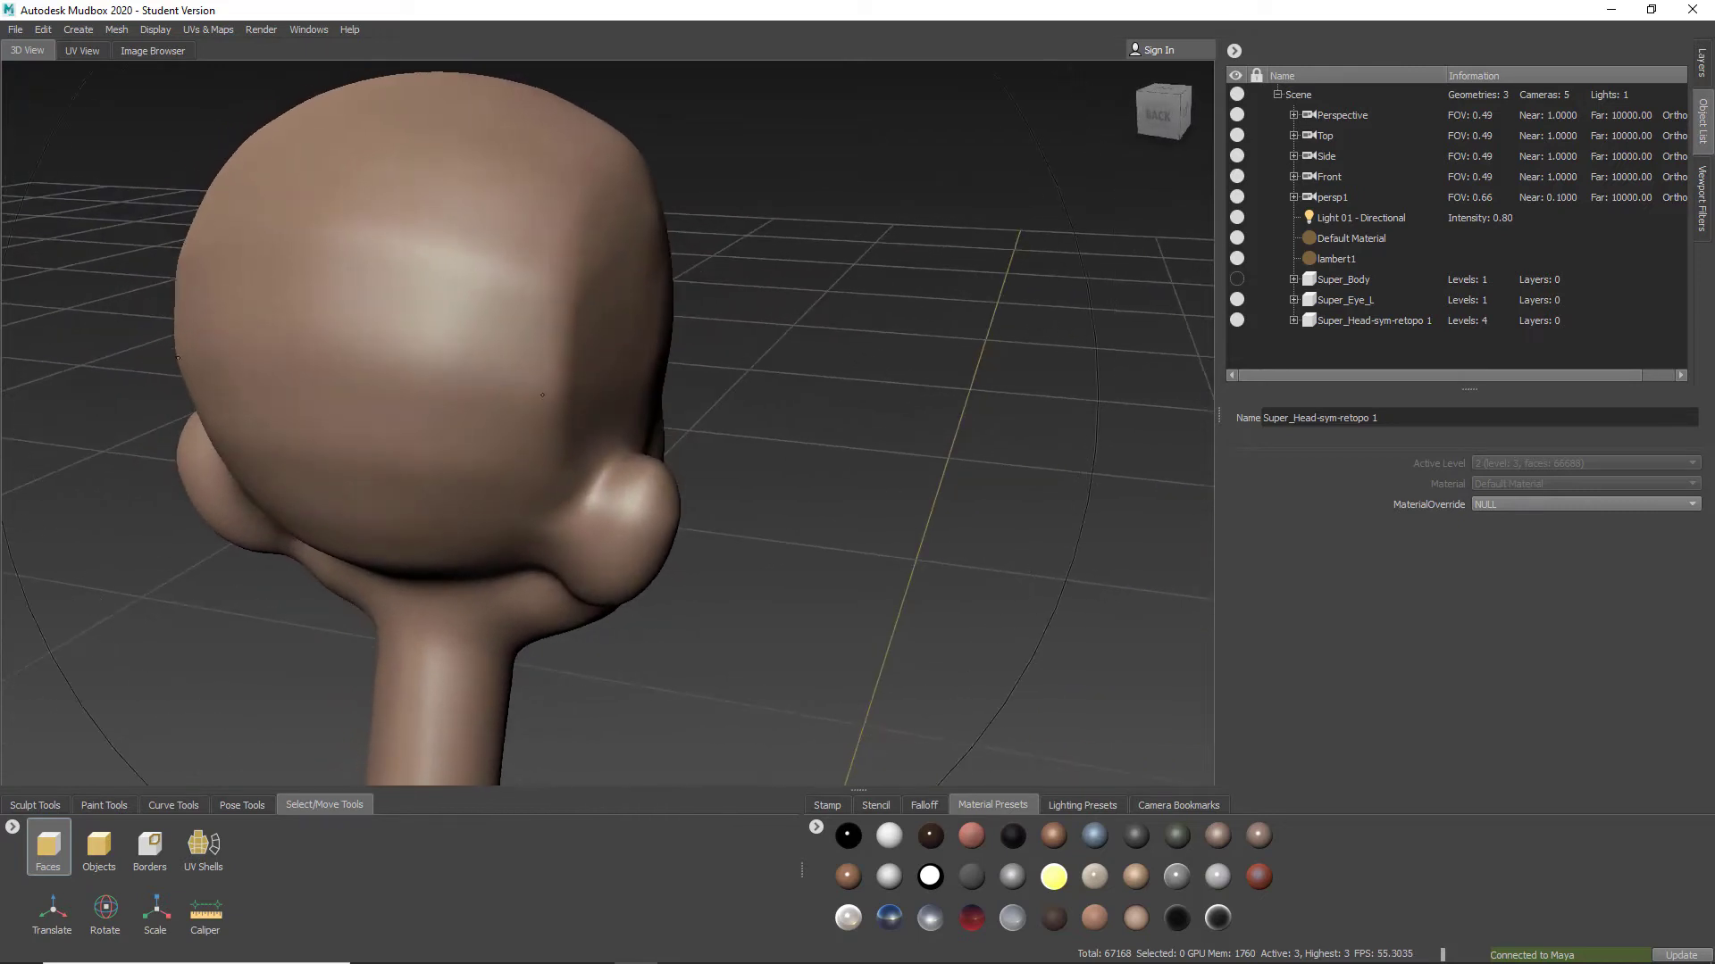
left_click_drag(303, 389, 714, 460, "alt")
middle_click_drag(715, 461, 583, 499, "alt")
right_click_drag(583, 498, 555, 505, "alt")
middle_click_drag(556, 505, 558, 564, "alt")
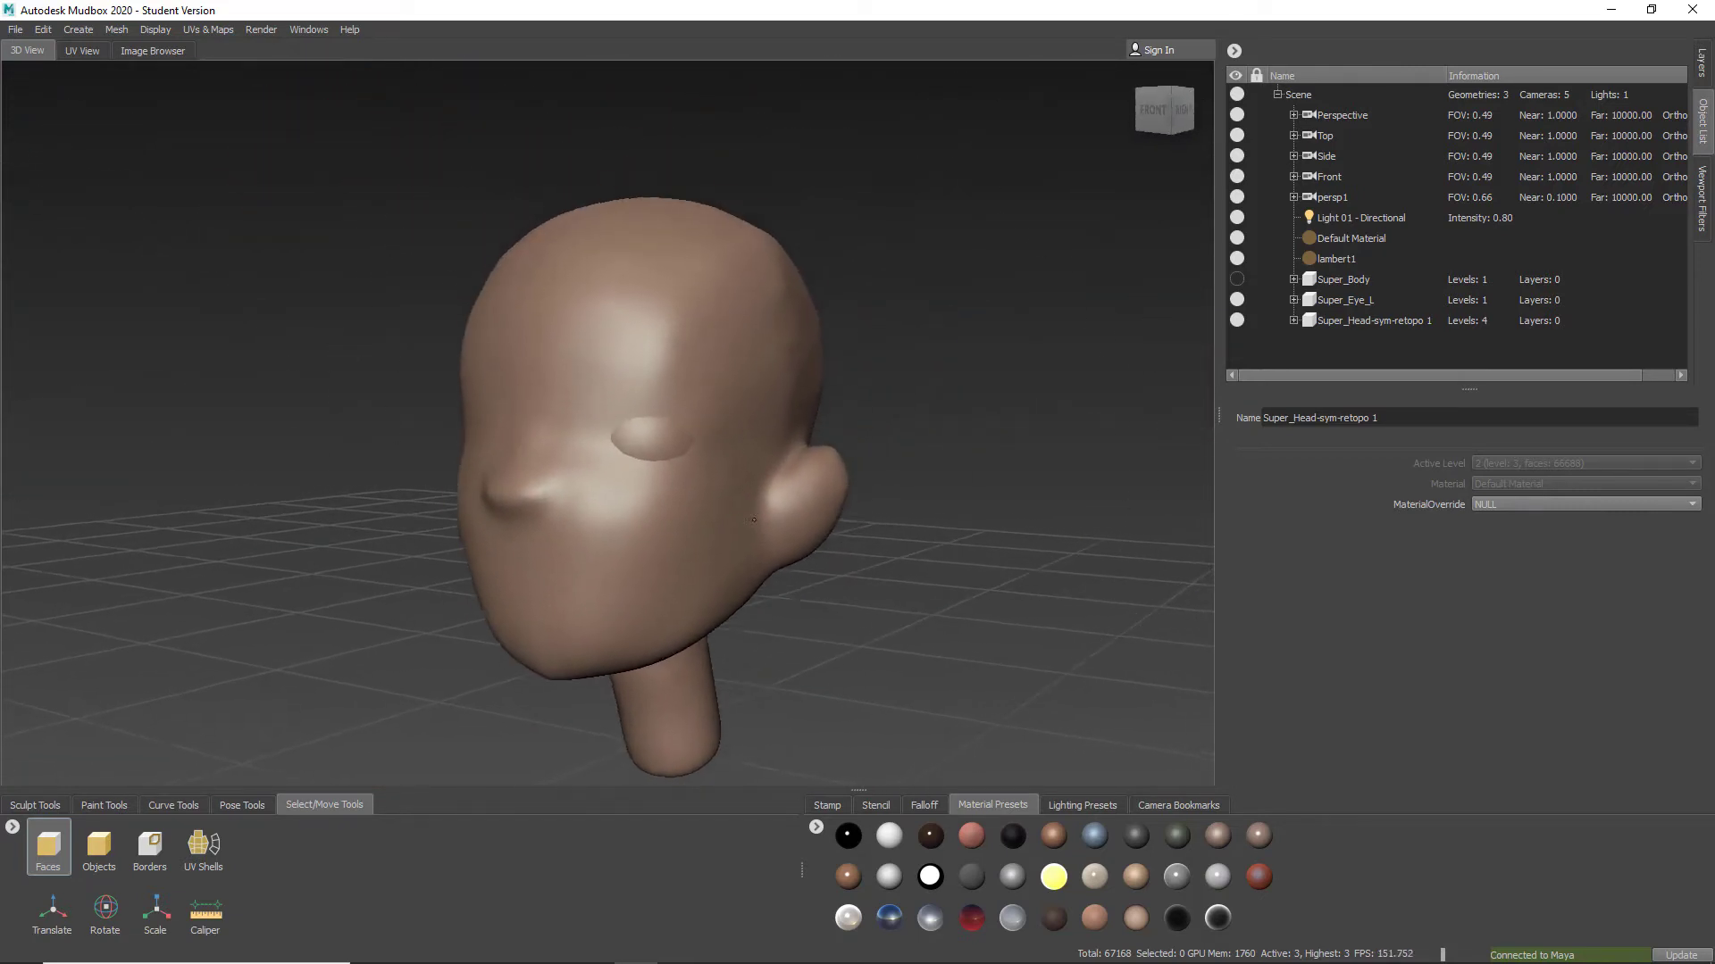
right_click_drag(559, 565, 796, 603, "alt")
left_click_drag(796, 602, 781, 561, "alt")
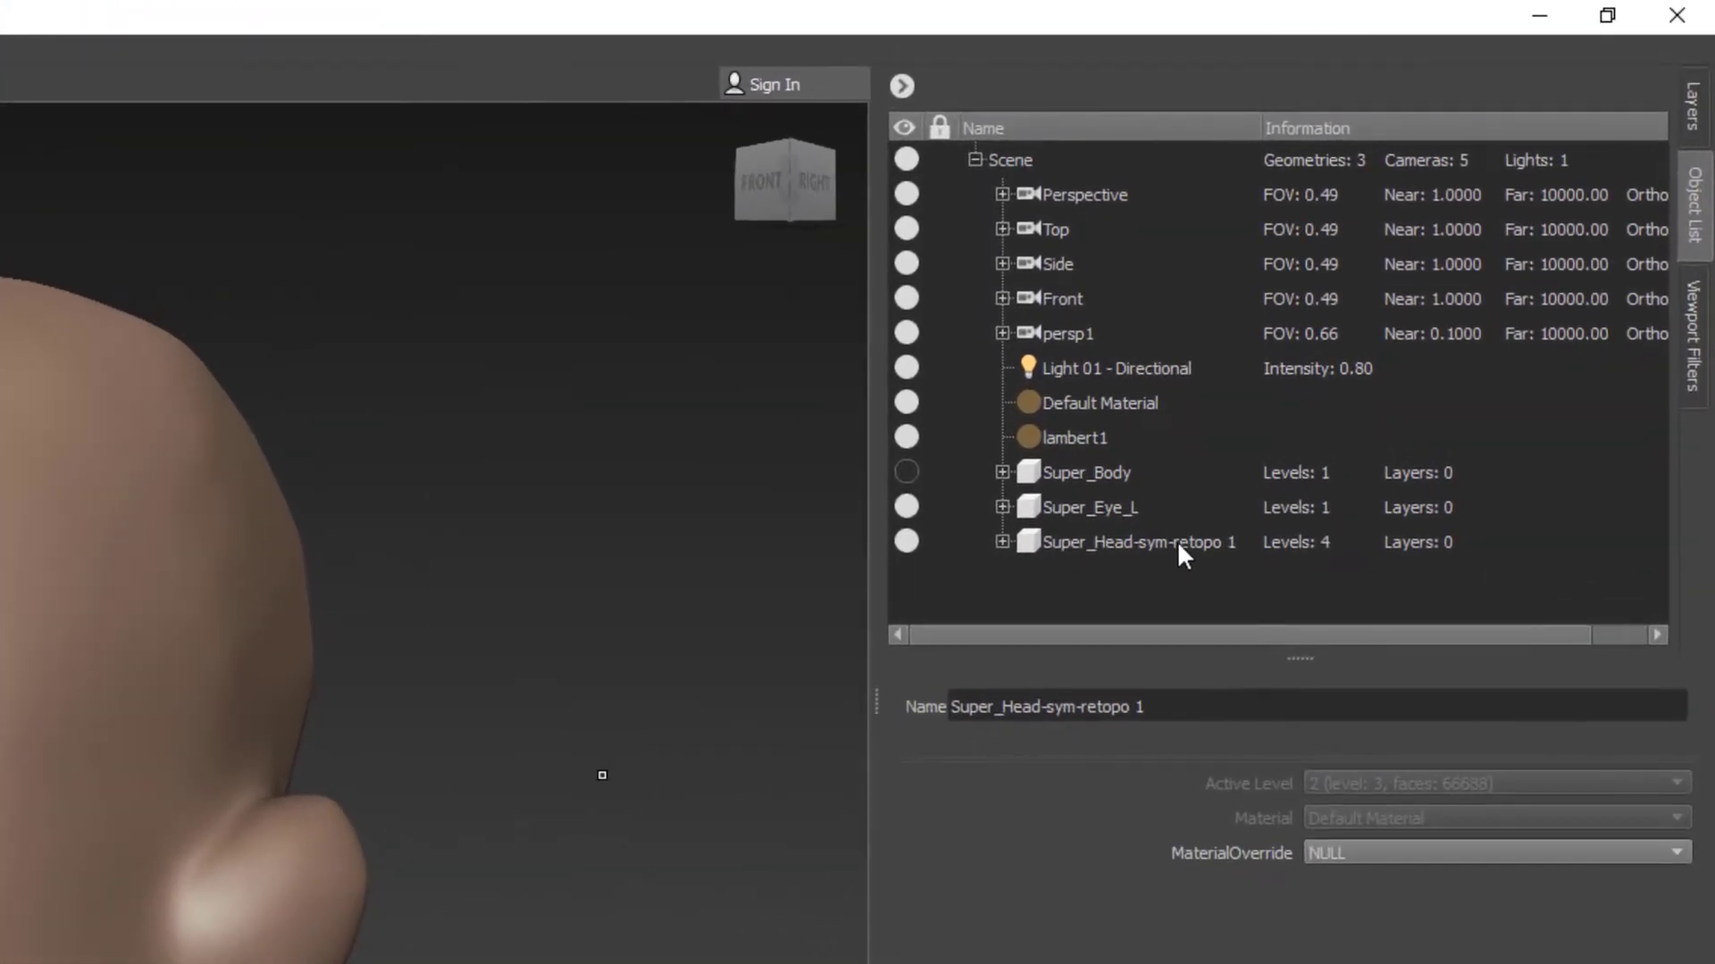
Rename the Super_Head-sym-retopo 1 object to Super_Head
left_click(1405, 320)
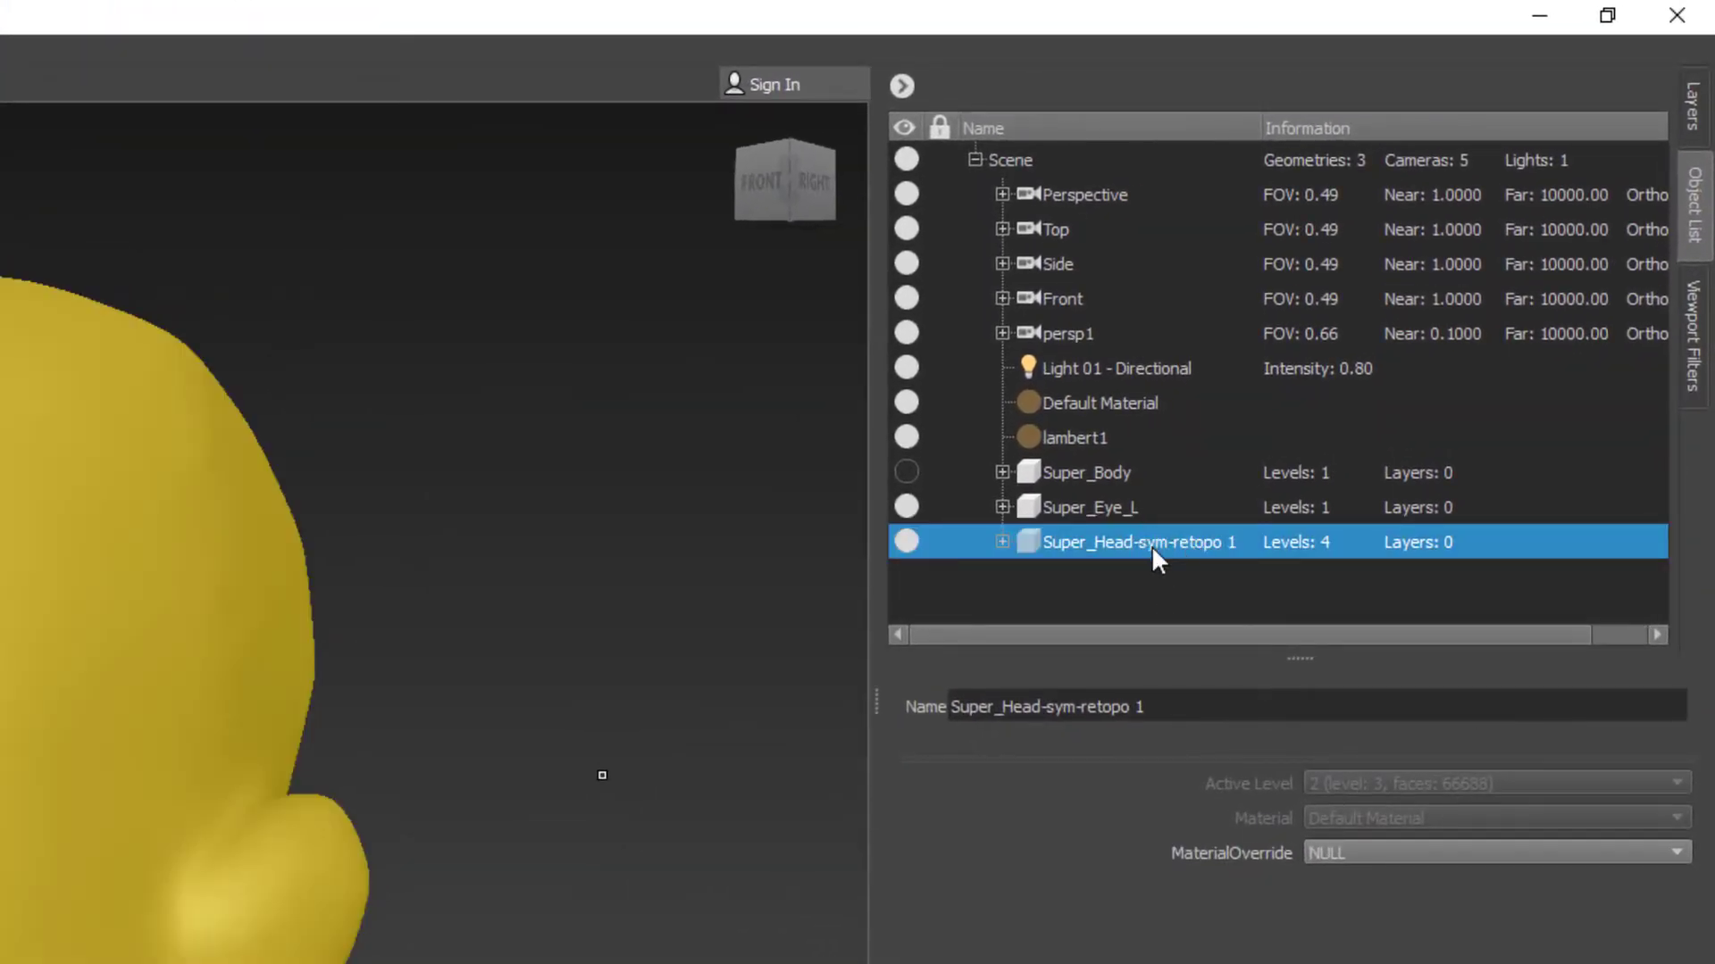
right_click(1150, 545)
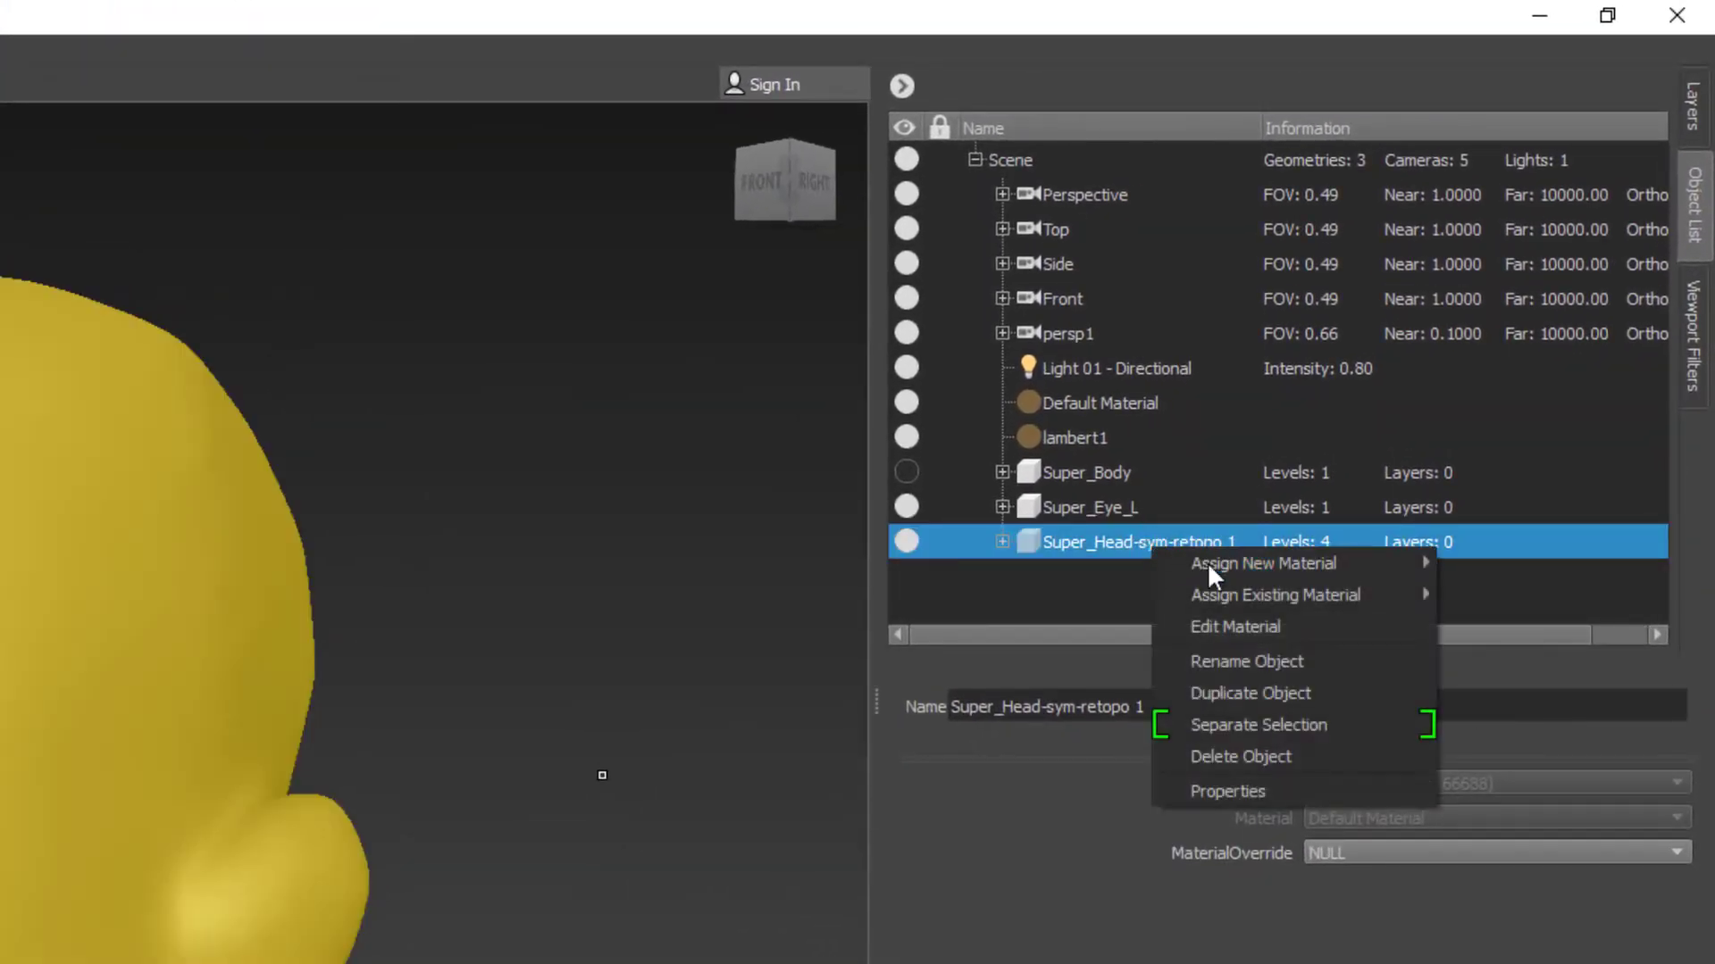
left_click(1214, 661)
key("End")
key("BackSpace")
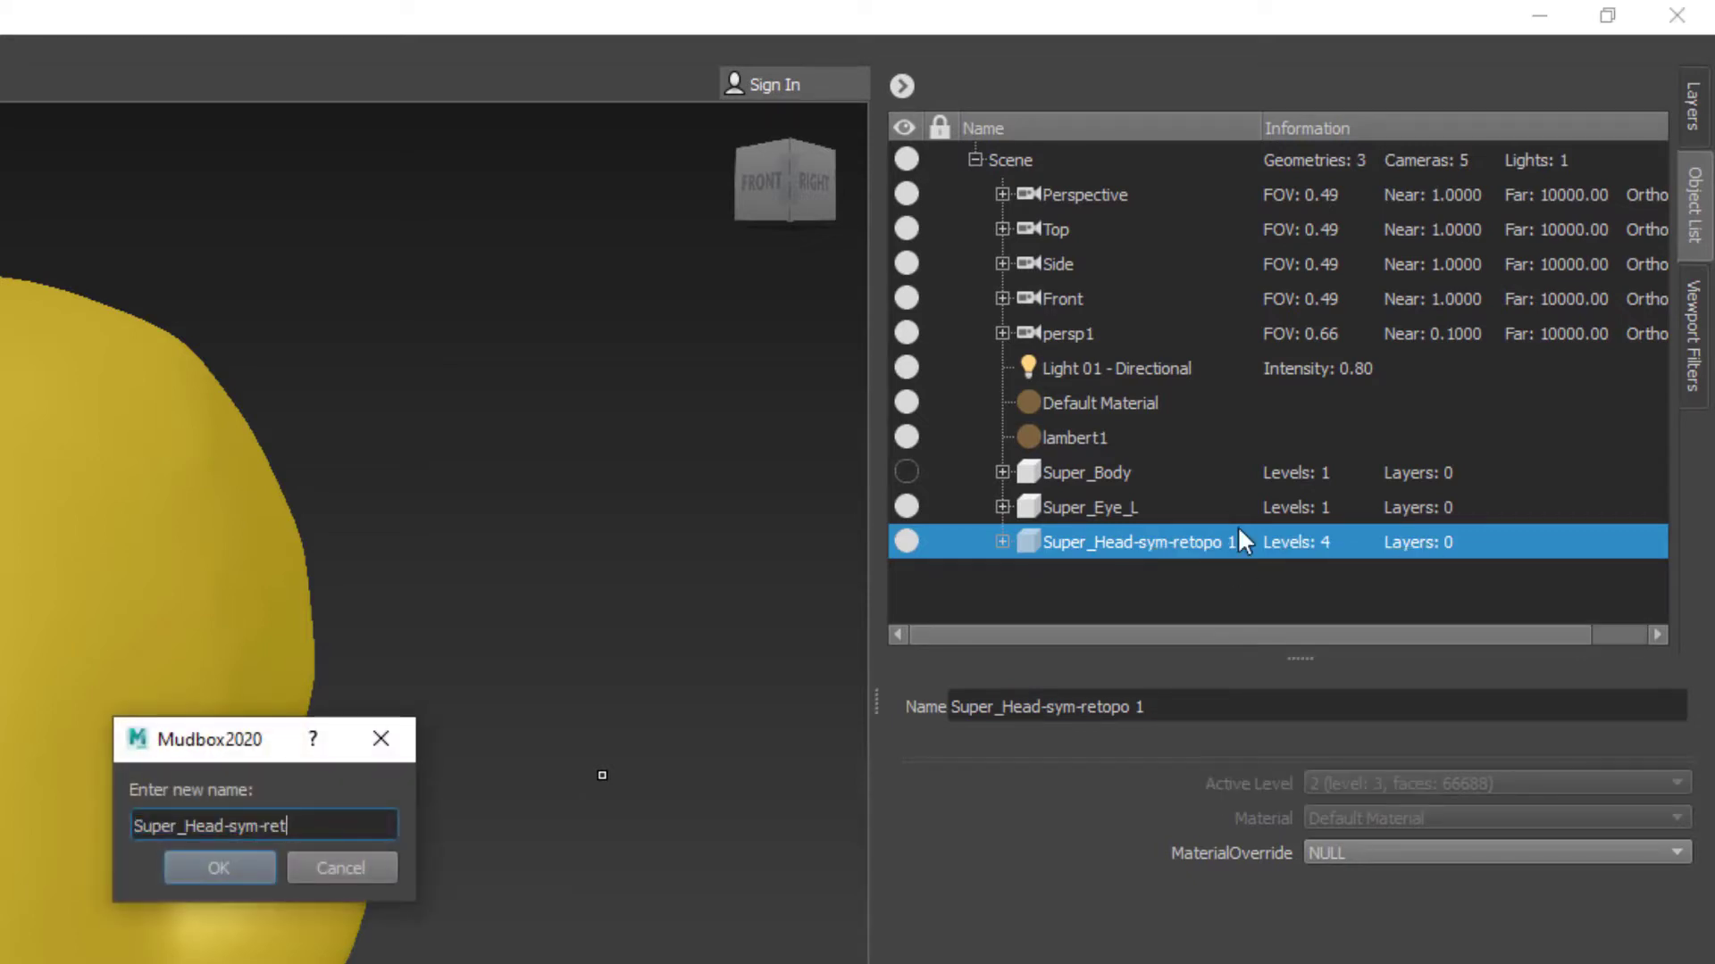
key("BackSpace")
key("Return")
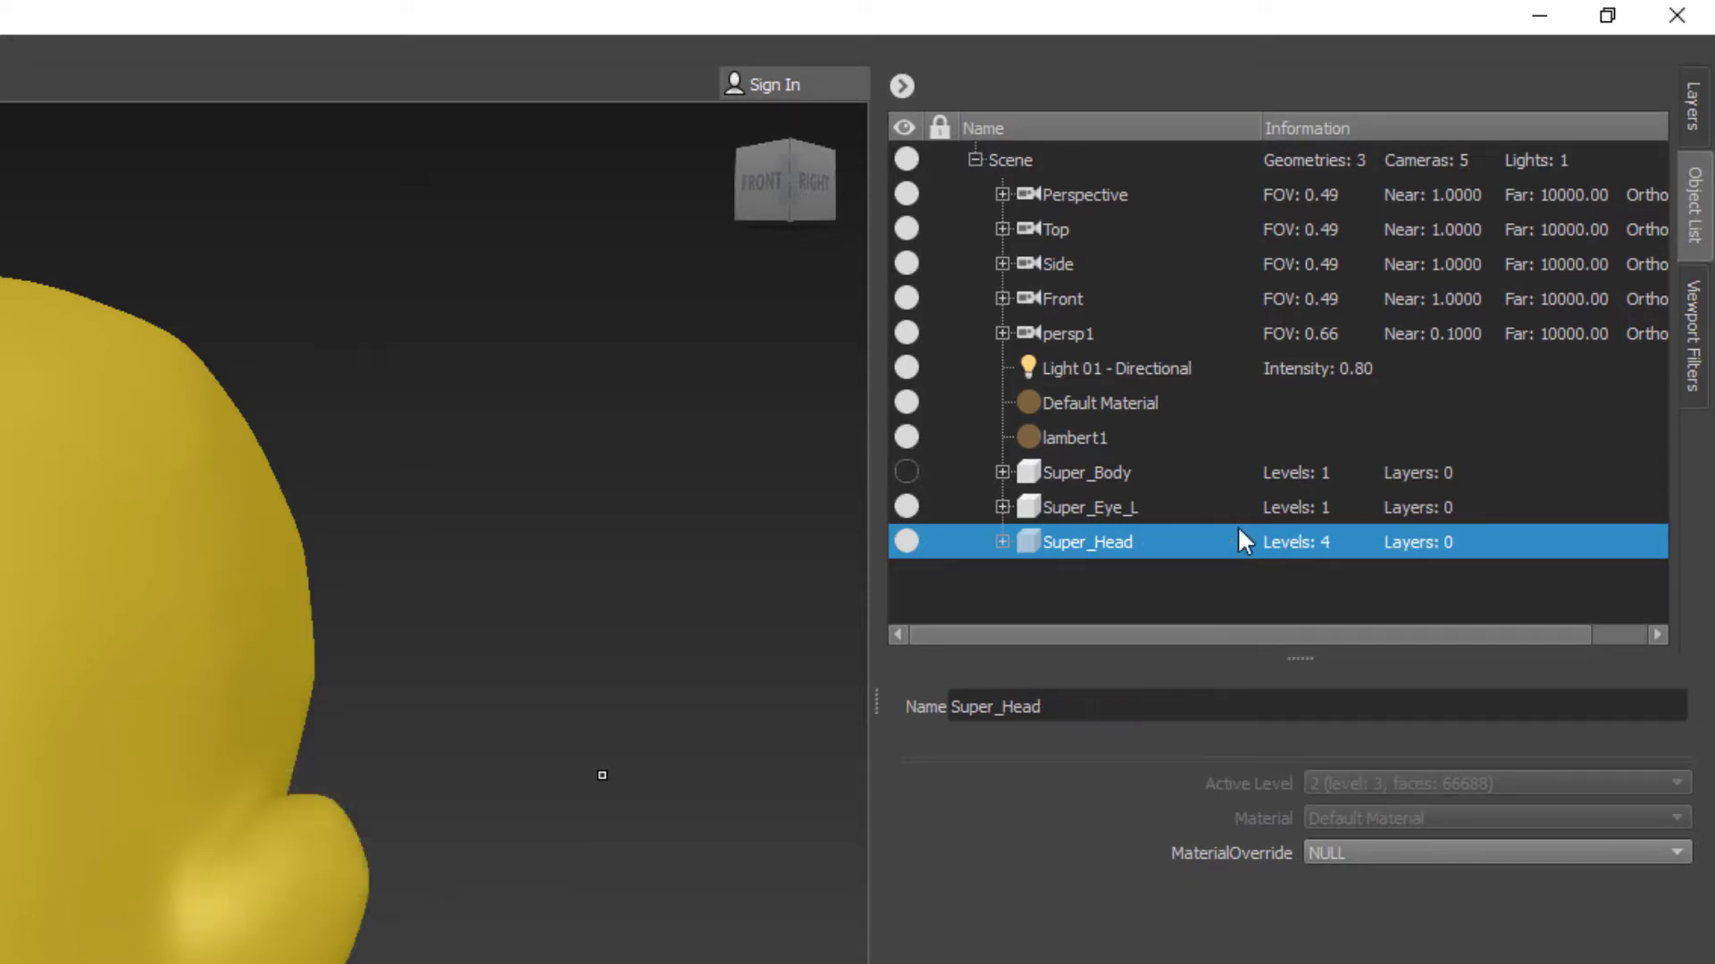
Step Super_Head down to its lowest subdivision level, level 0
left_click_drag(194, 963, 357, 947, "alt")
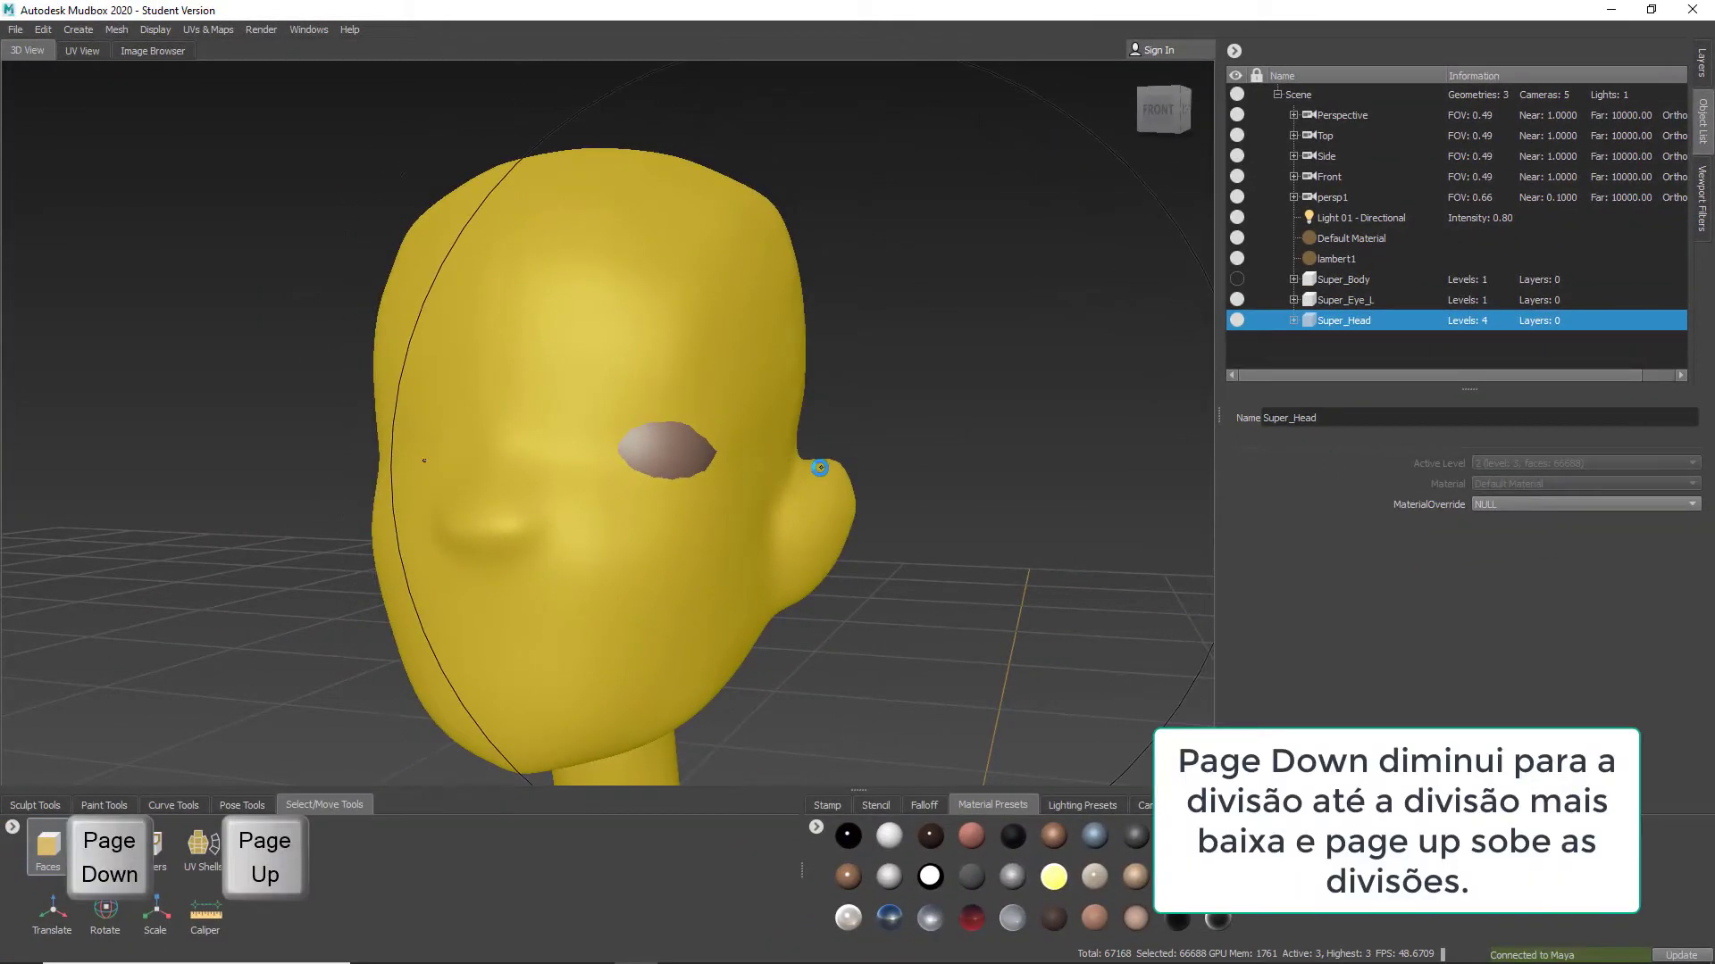
key("Page_Down")
key("Page_Down")
key("Page_Down")
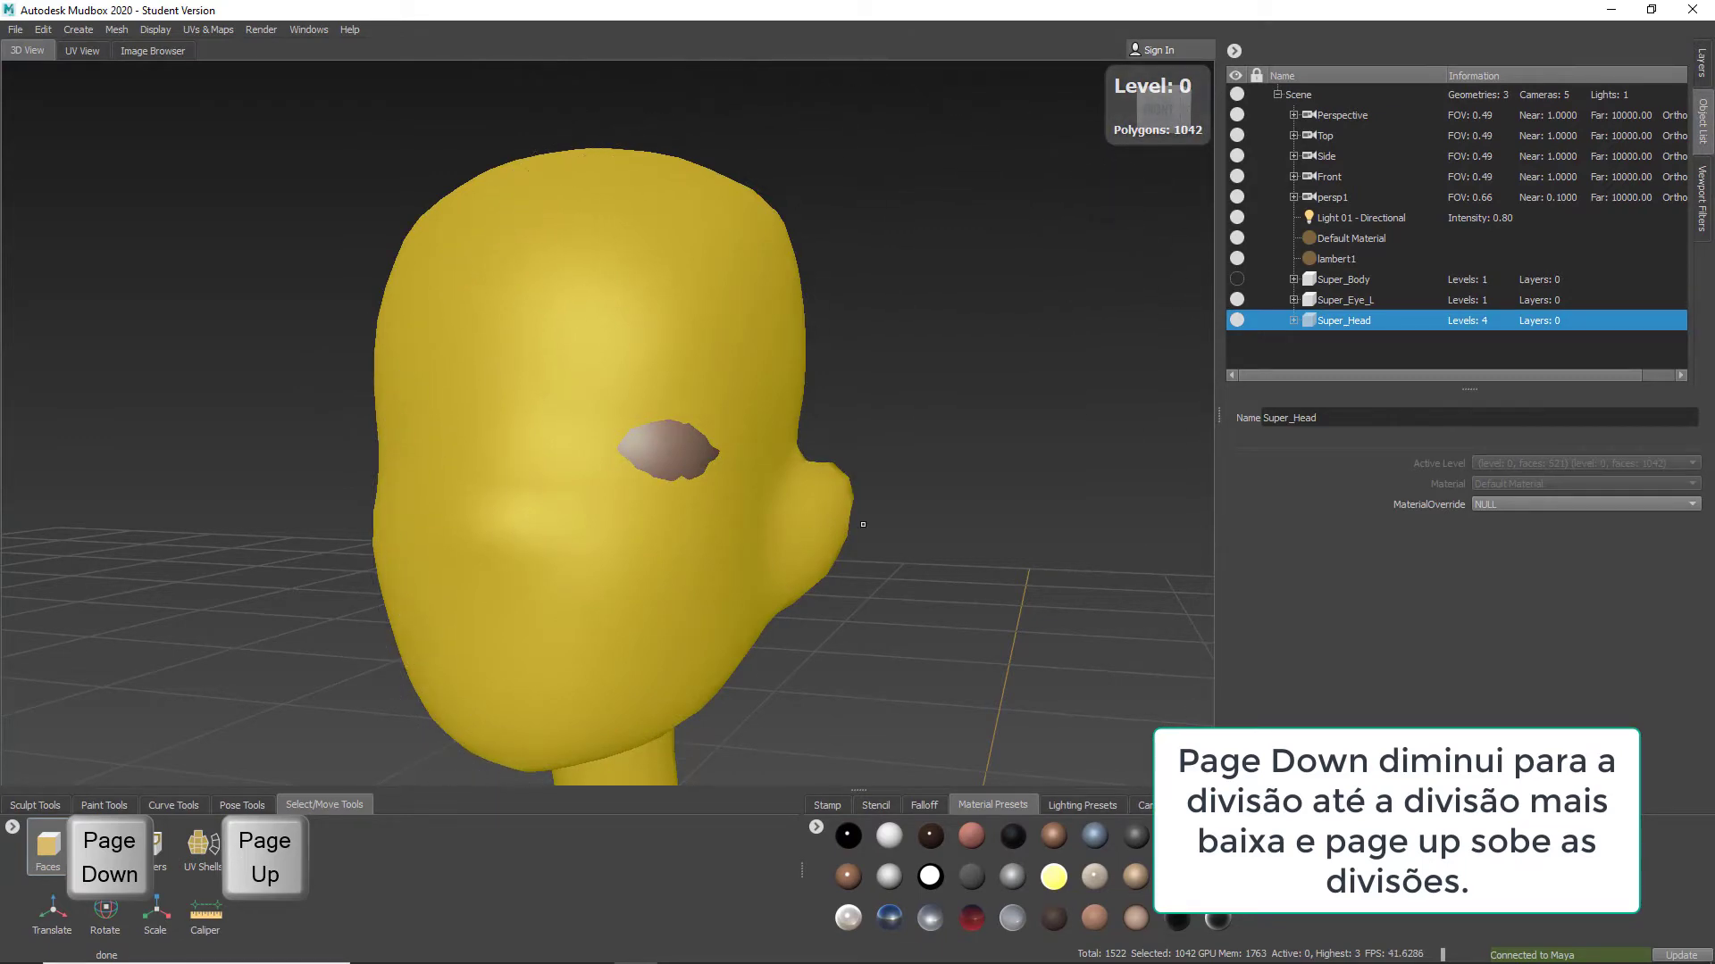
Turn on the wireframe display and deselect the head to check its level 0 topology
key("w")
left_click_drag(892, 457, 926, 413, "alt")
left_click(926, 410)
left_click_drag(893, 500, 738, 576, "alt")
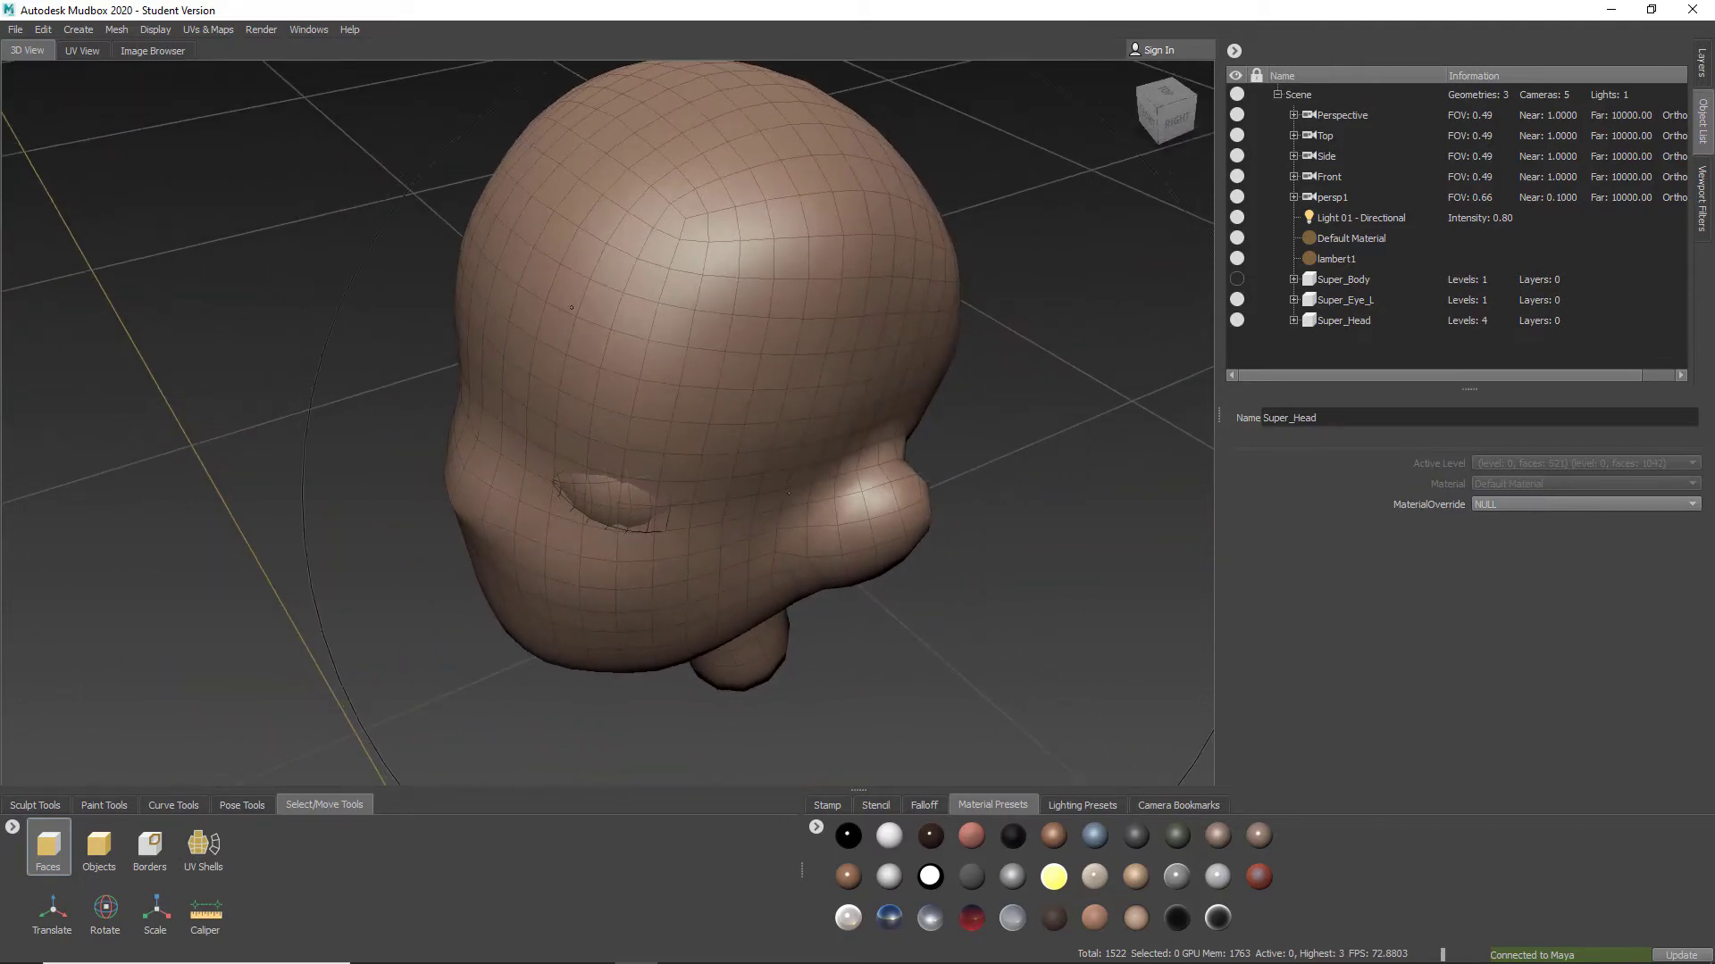
left_click_drag(788, 493, 900, 422, "alt")
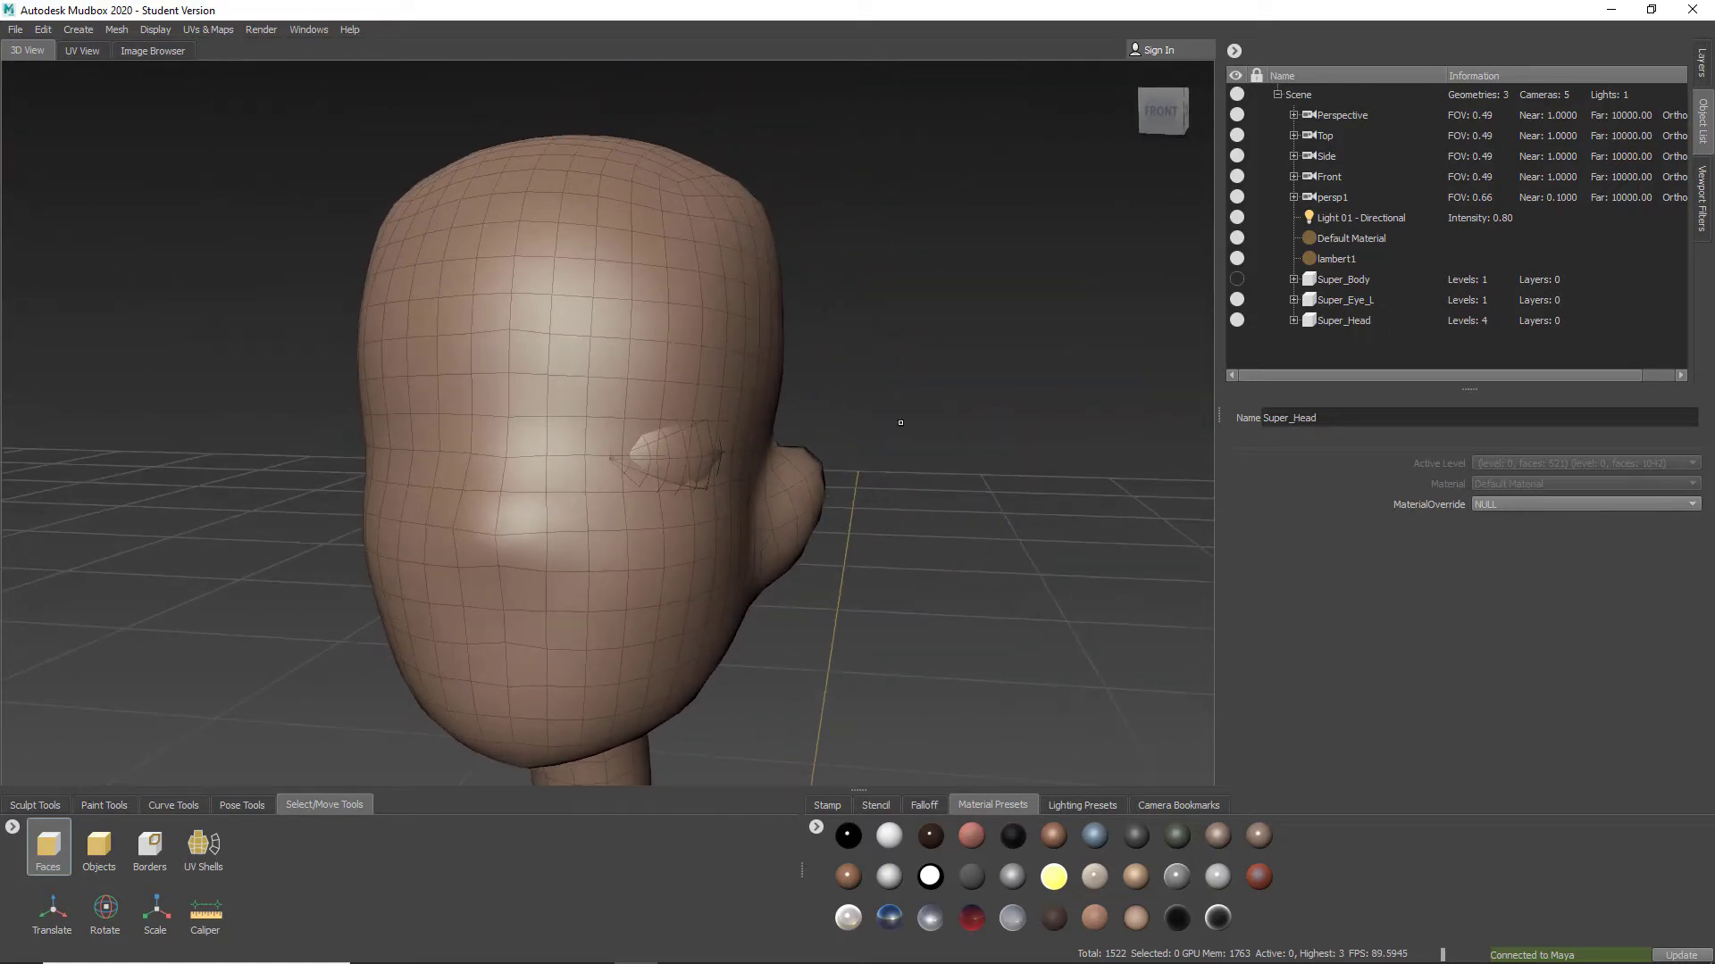
middle_click_drag(900, 422, 1054, 192, "alt")
mouse_move(775, 462)
left_mouse_down("alt")
mouse_move(808, 438)
mouse_move(701, 396)
mouse_move(616, 396)
left_mouse_up("alt")
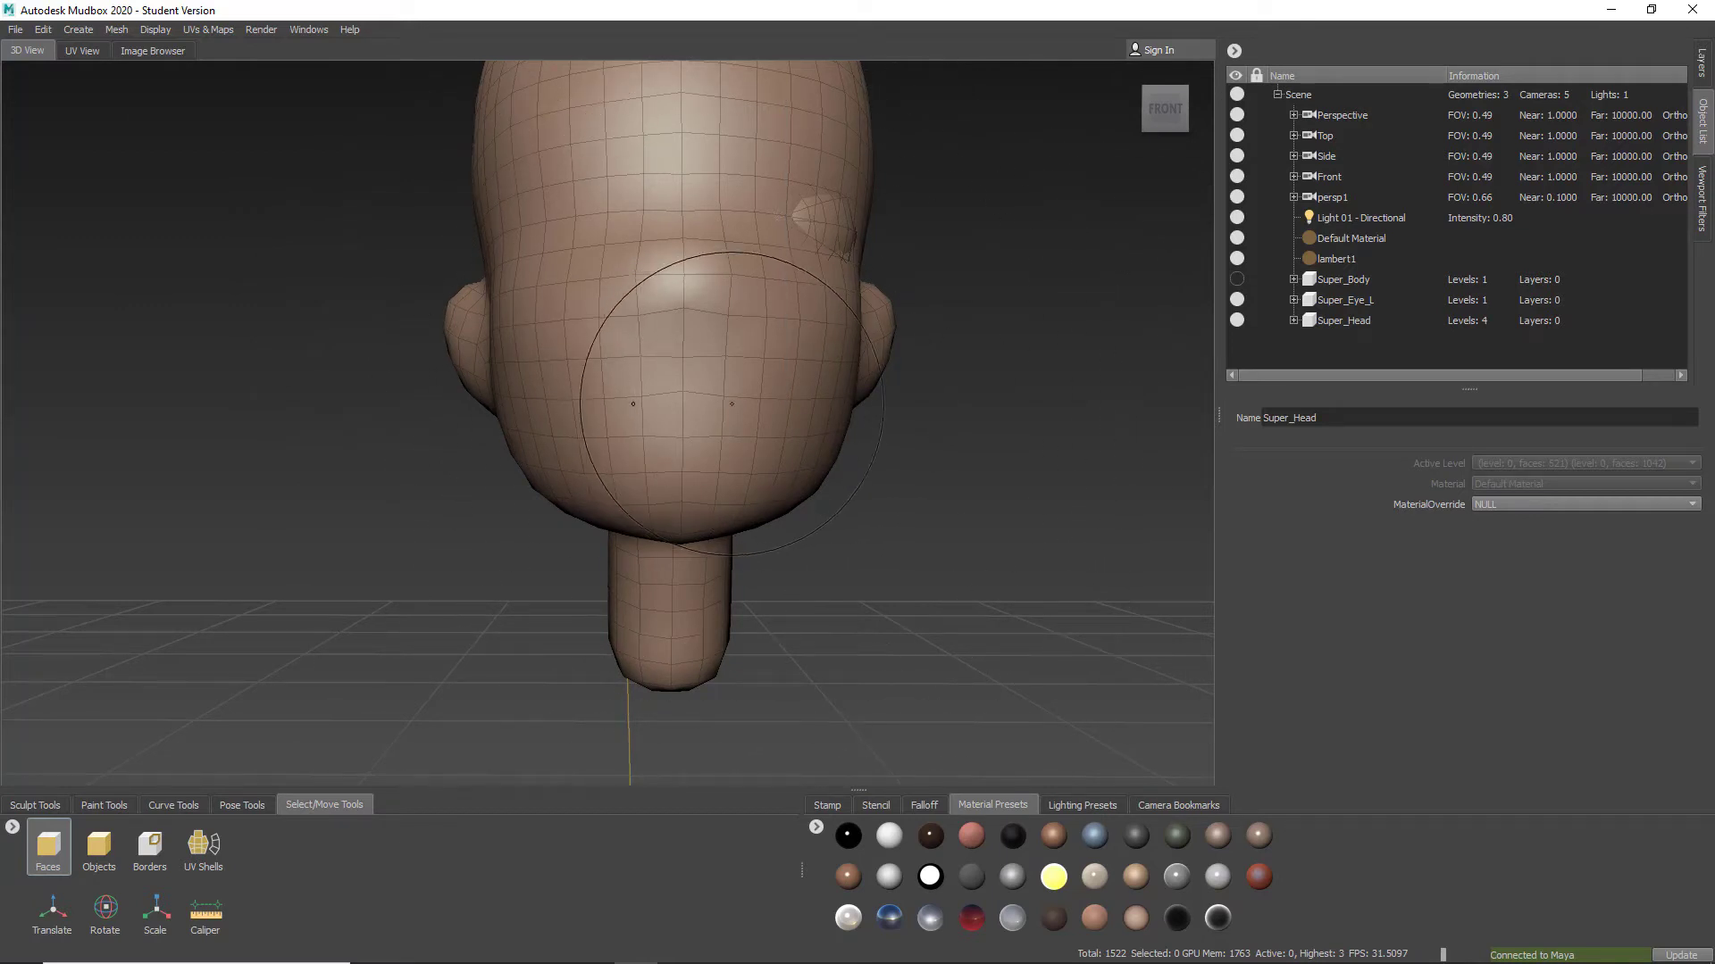
Switch from the Sculpt brush to the selection tools and cycle through Faces, Objects and Borders
key("1")
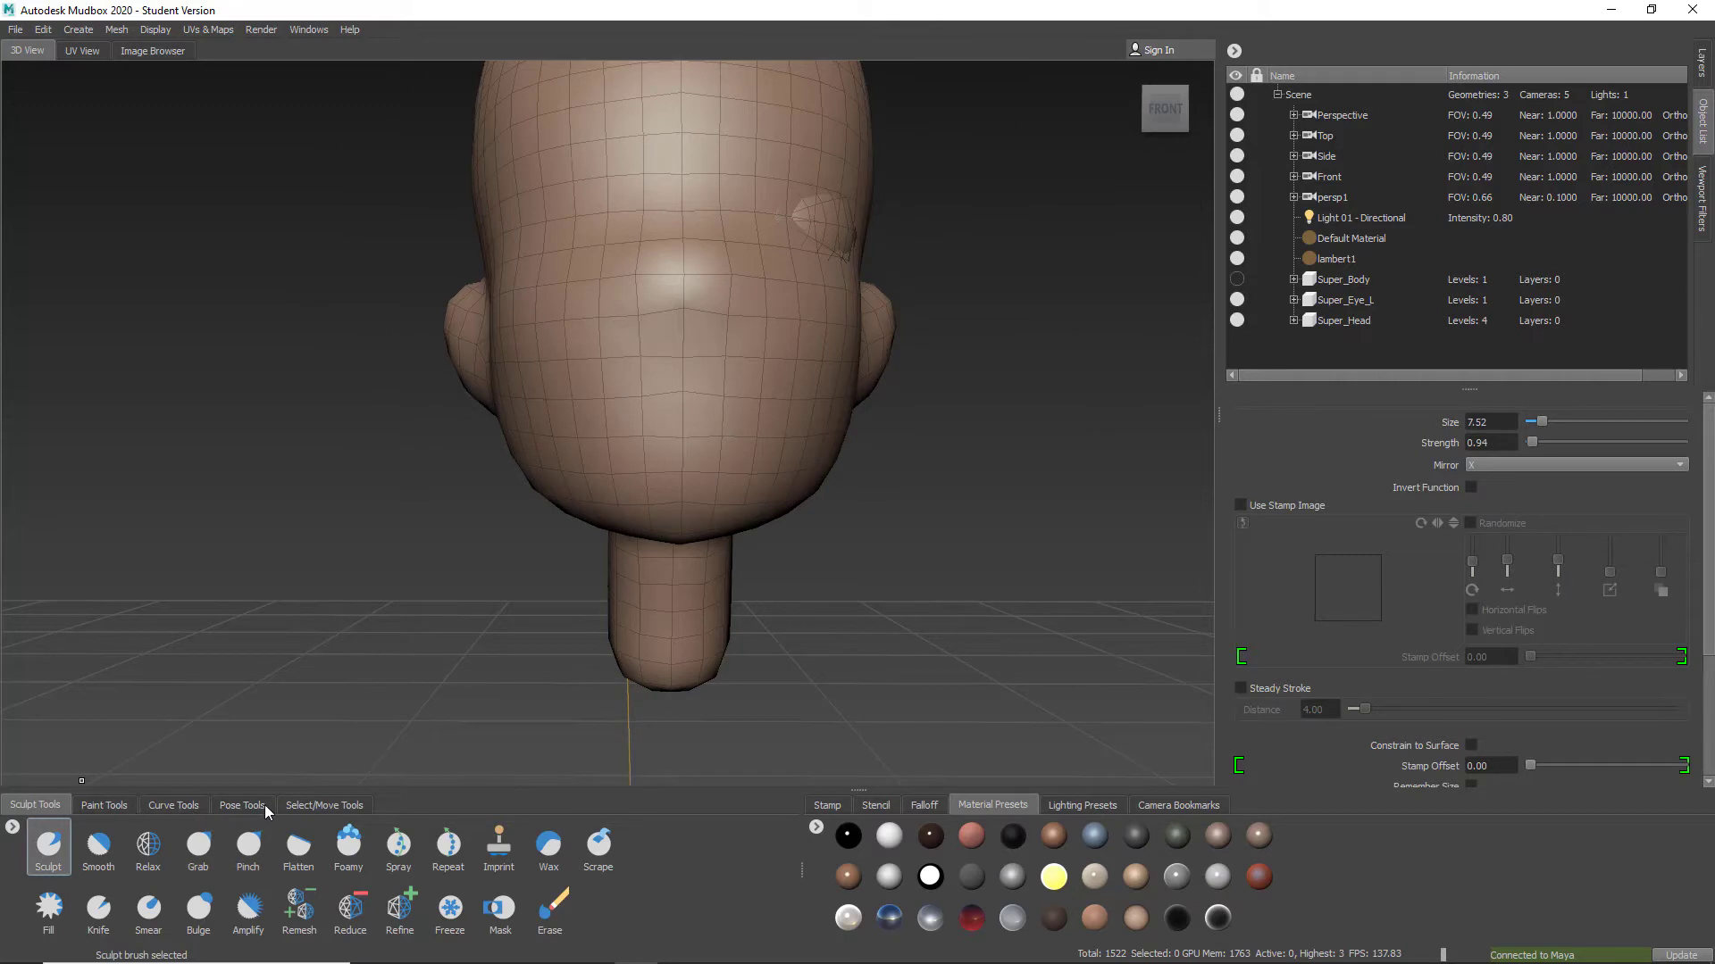
left_click(318, 811)
left_click(48, 846)
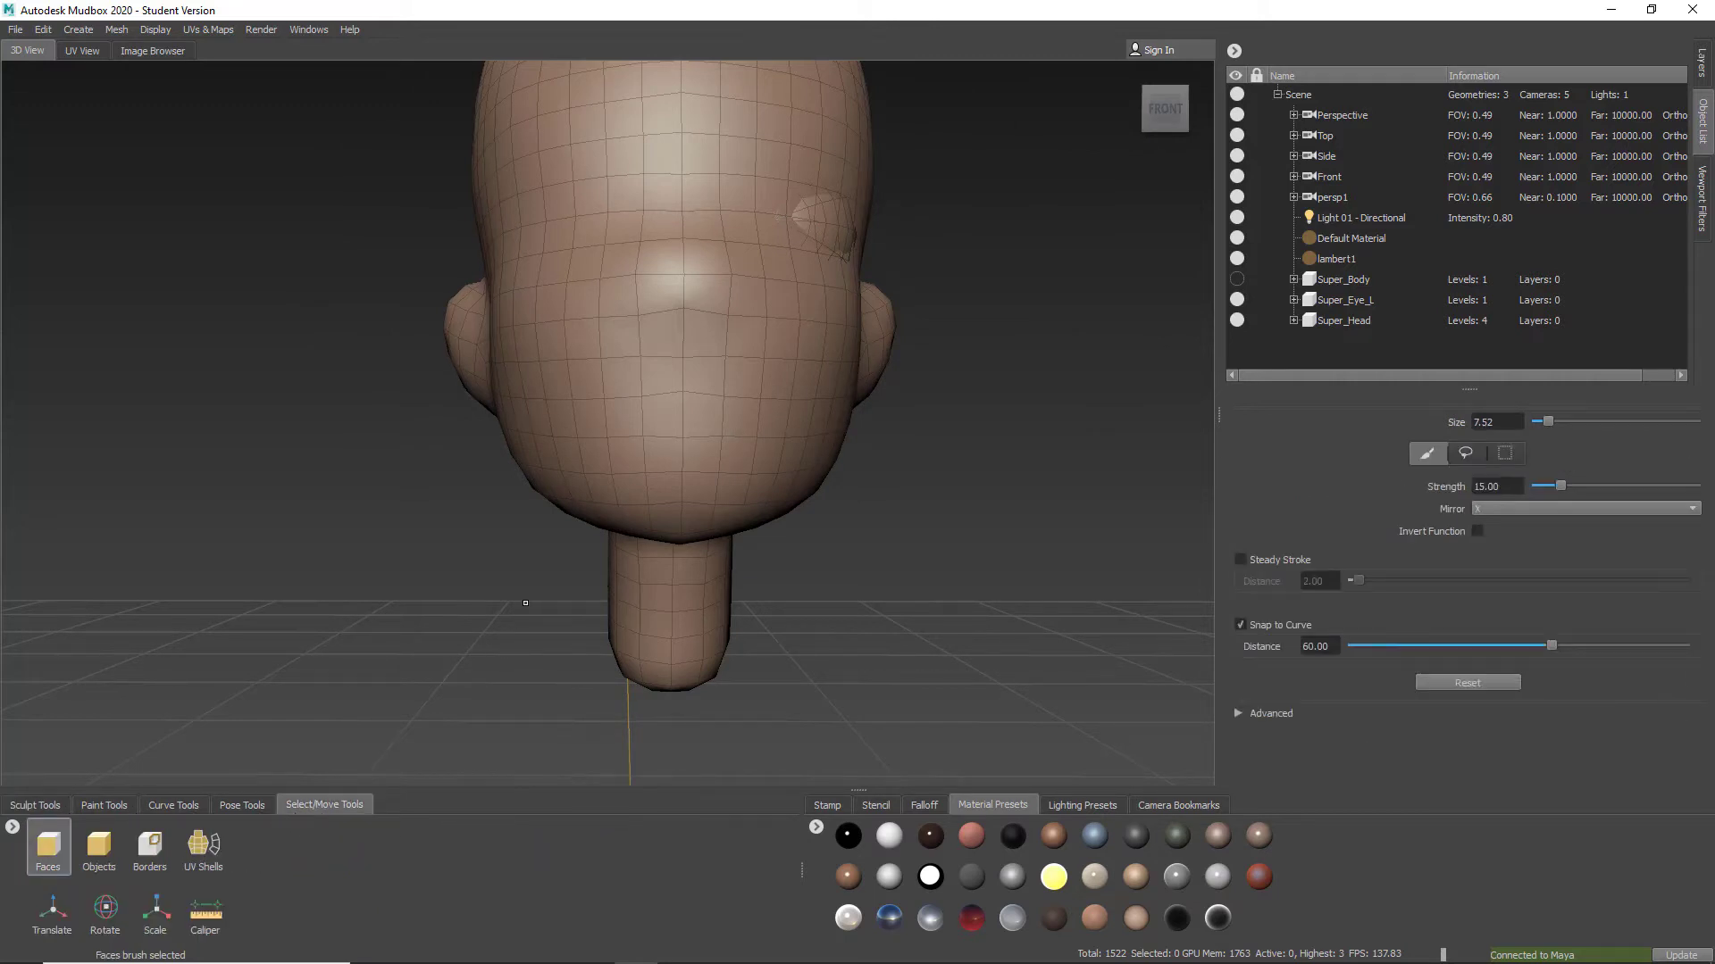
key("2")
key("3")
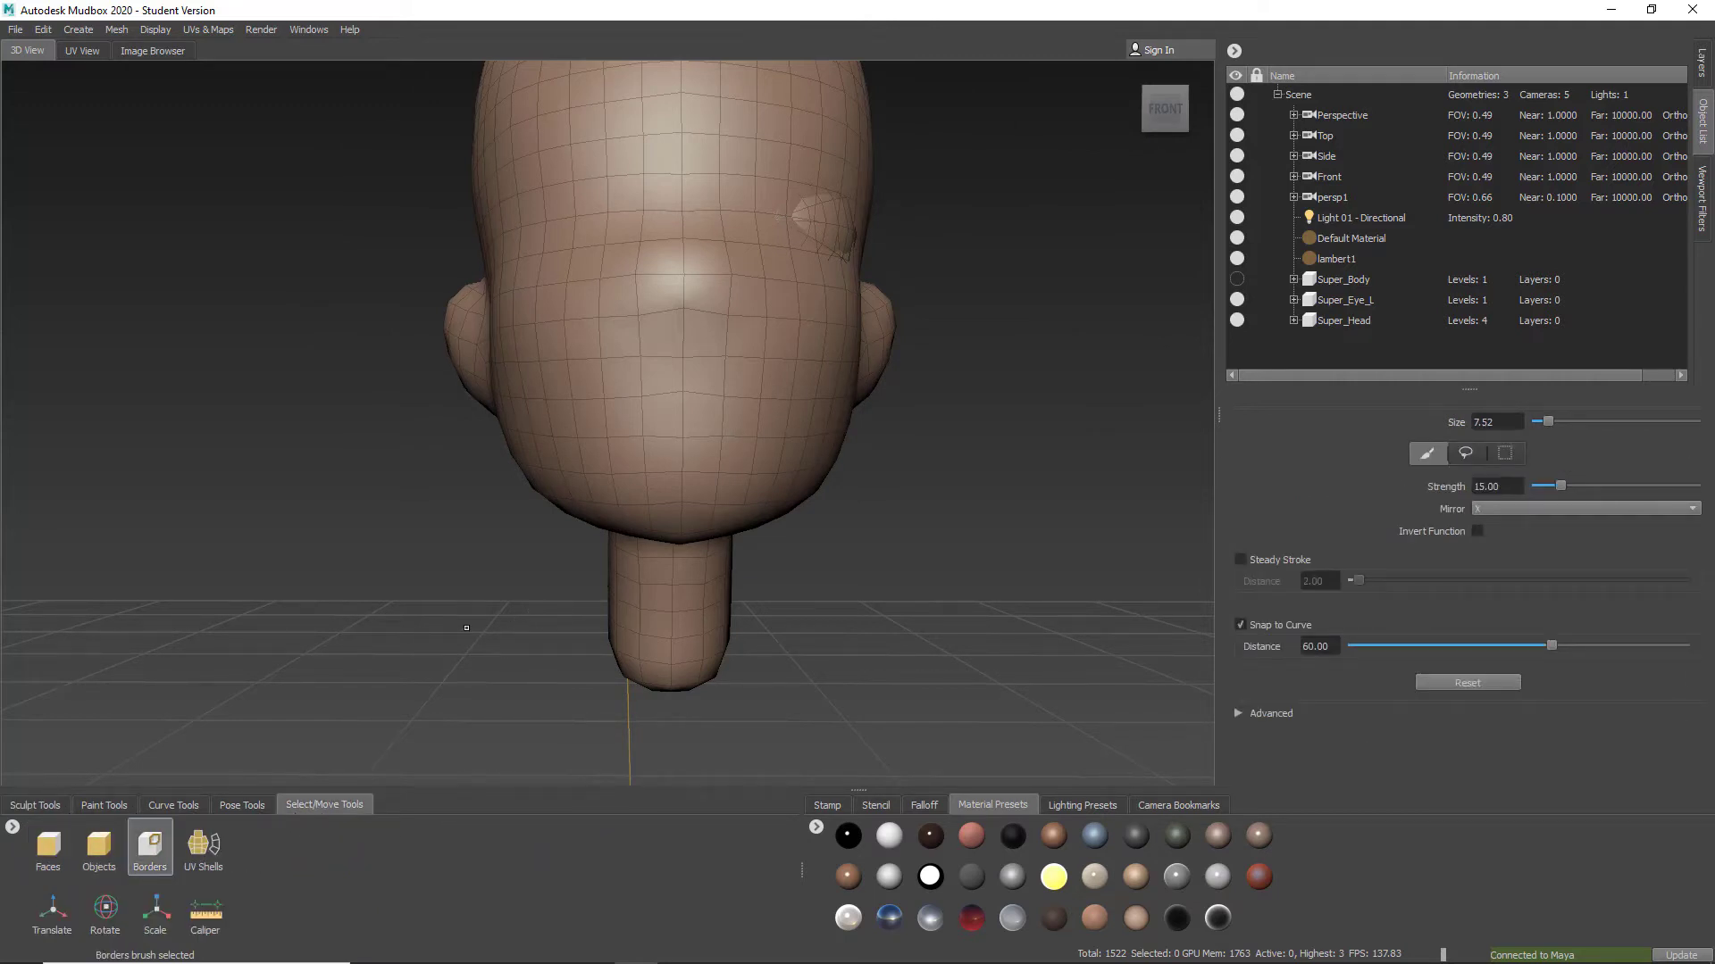
key("1")
Cycle through the sculpting brushes, including Sculpt and Foamy, and finish with the Sculpt brush active
left_click(33, 806)
key("1")
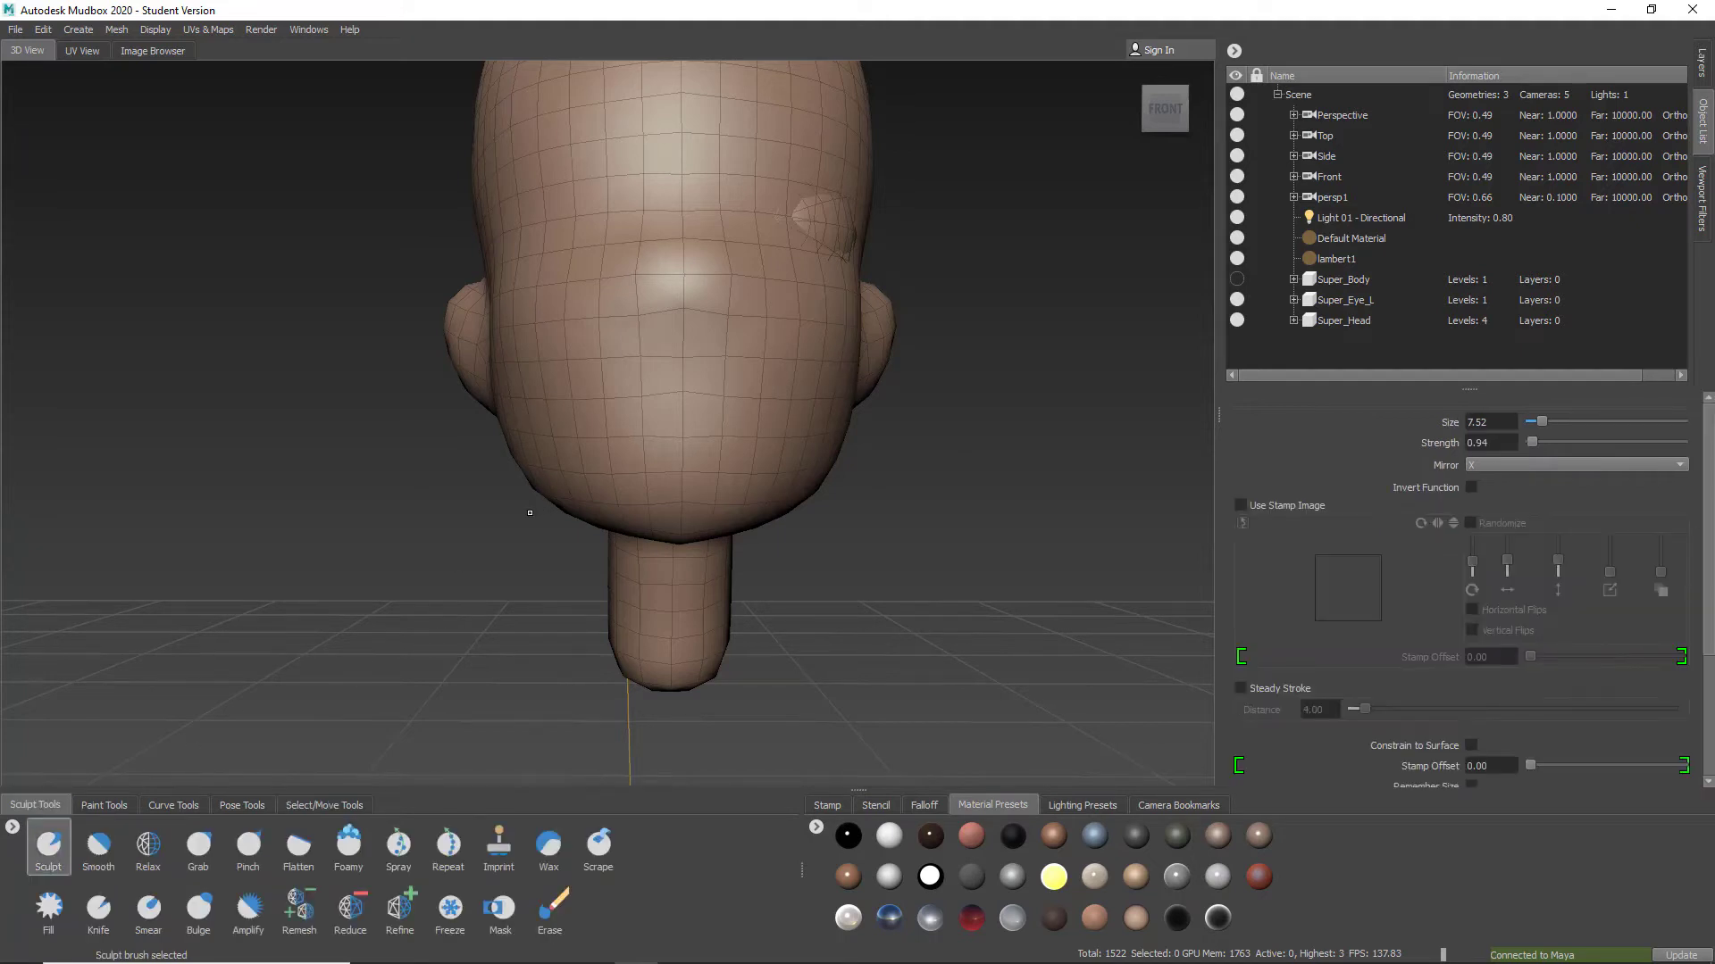
key("2")
key("3")
key("5")
key("6")
key("7")
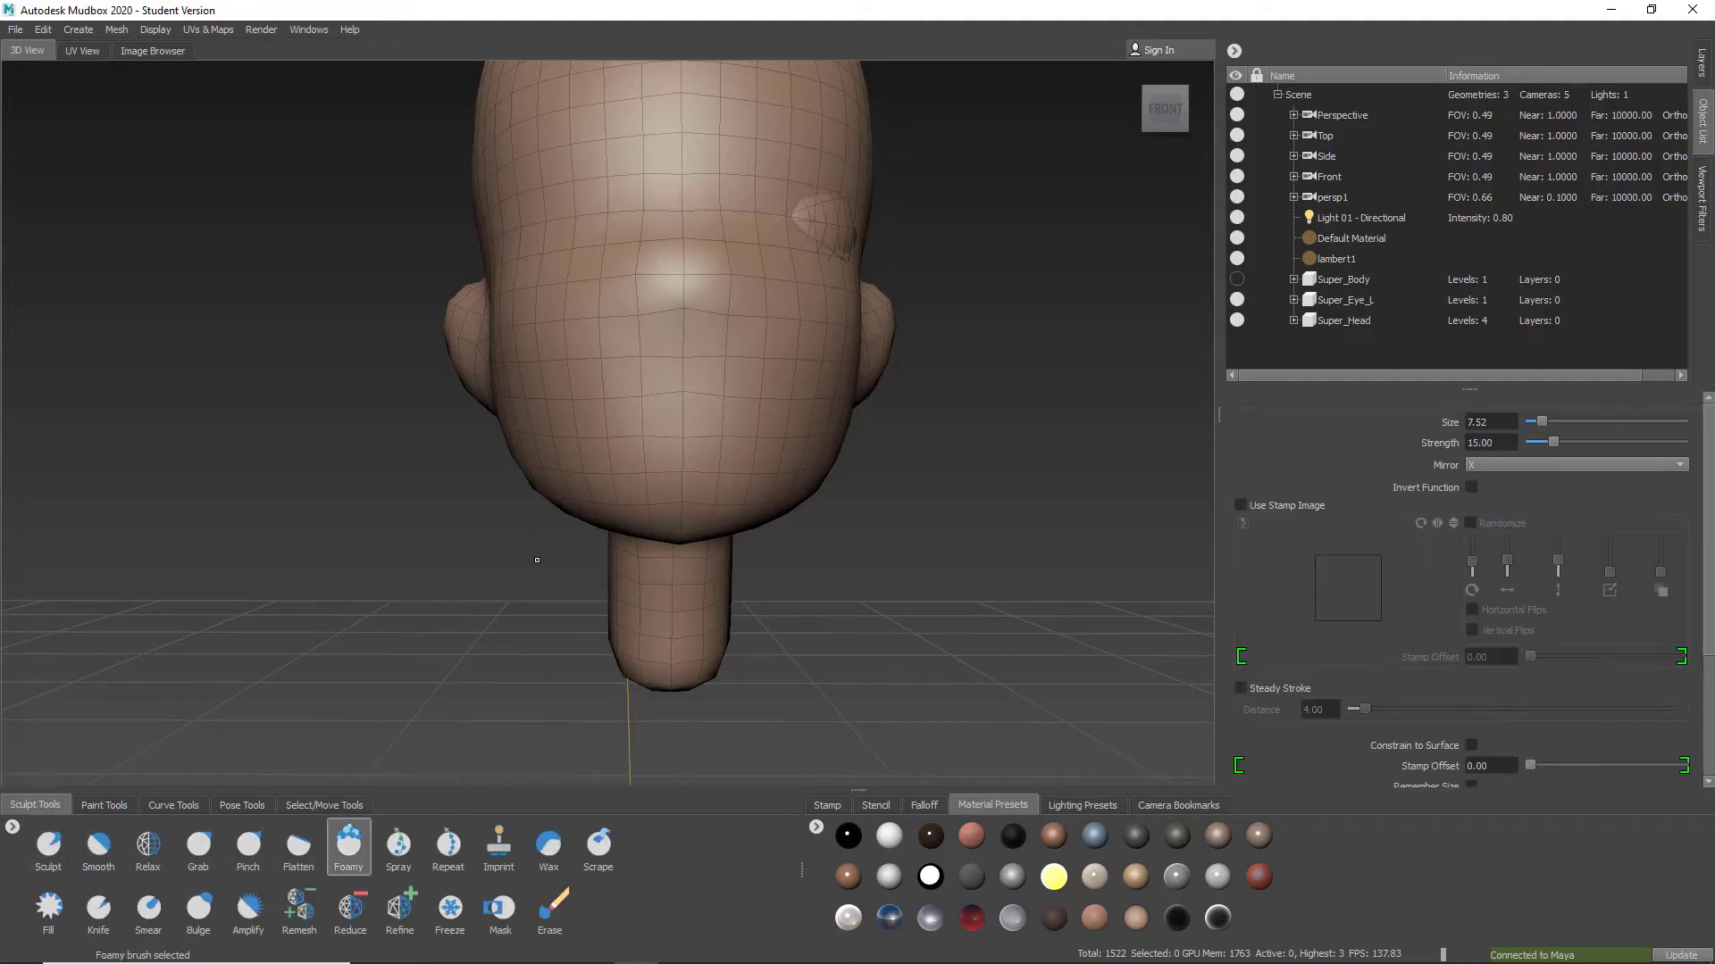
key("8")
key("1")
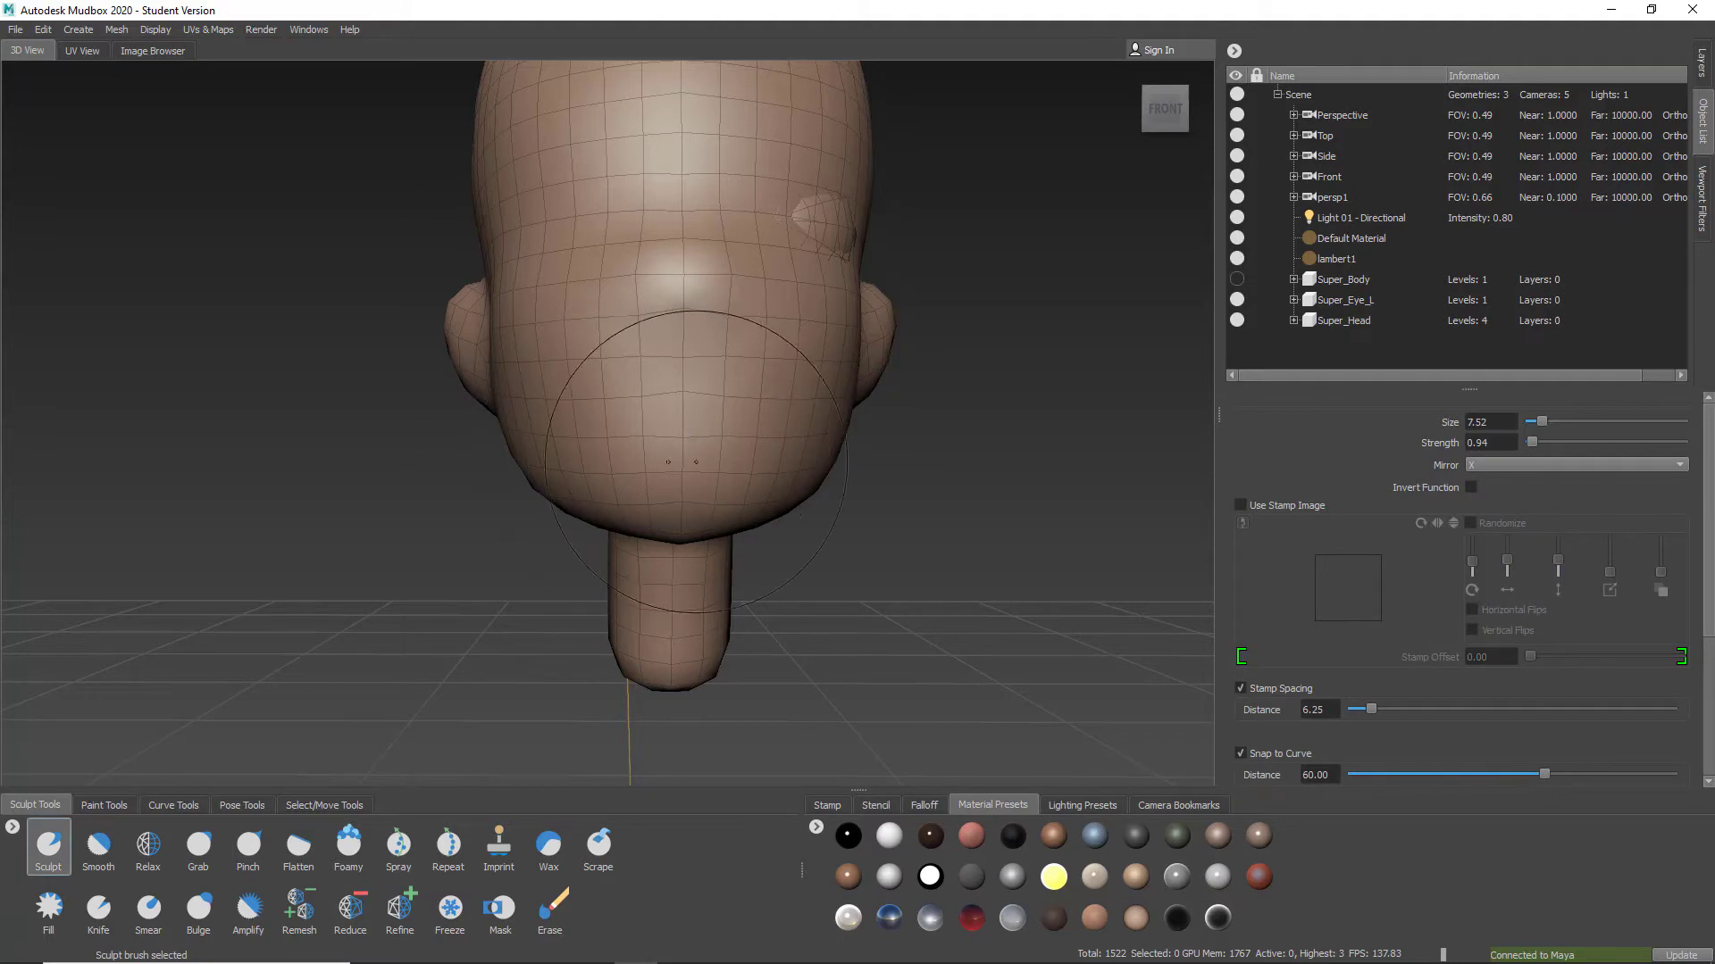
Display the falloff presets for the Sculpt brush
mouse_move(658, 428)
left_mouse_down("alt")
mouse_move(678, 442)
mouse_move(665, 451)
mouse_move(812, 487)
left_mouse_up("alt")
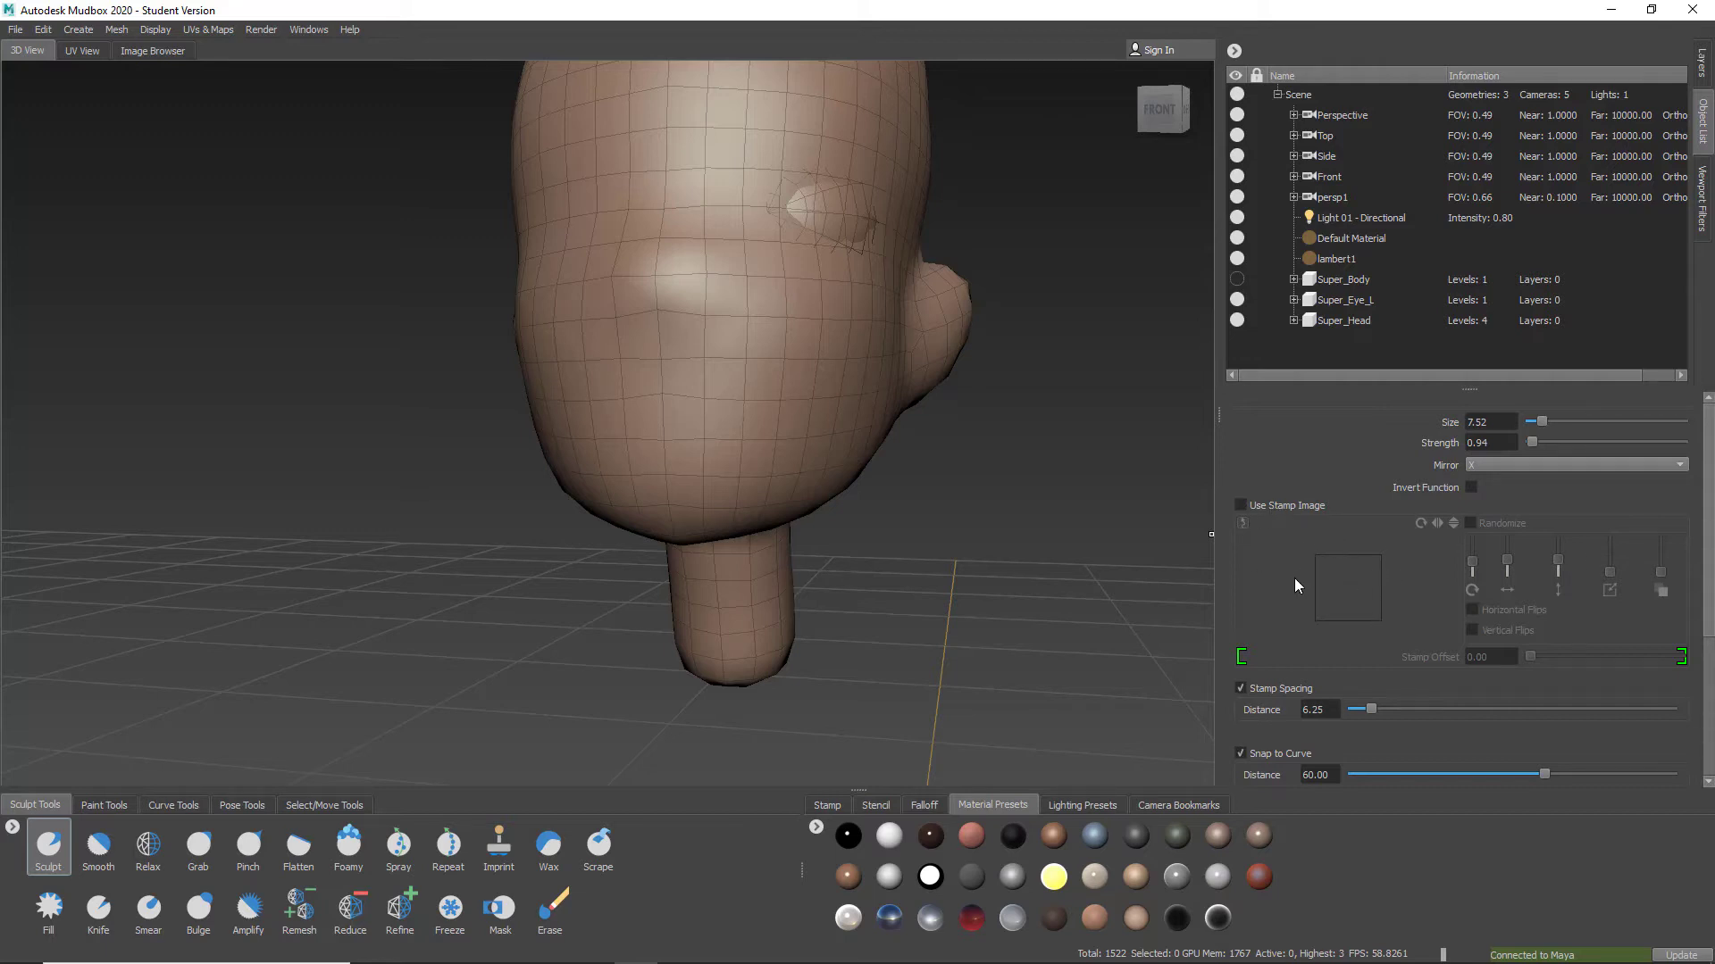
left_click(920, 806)
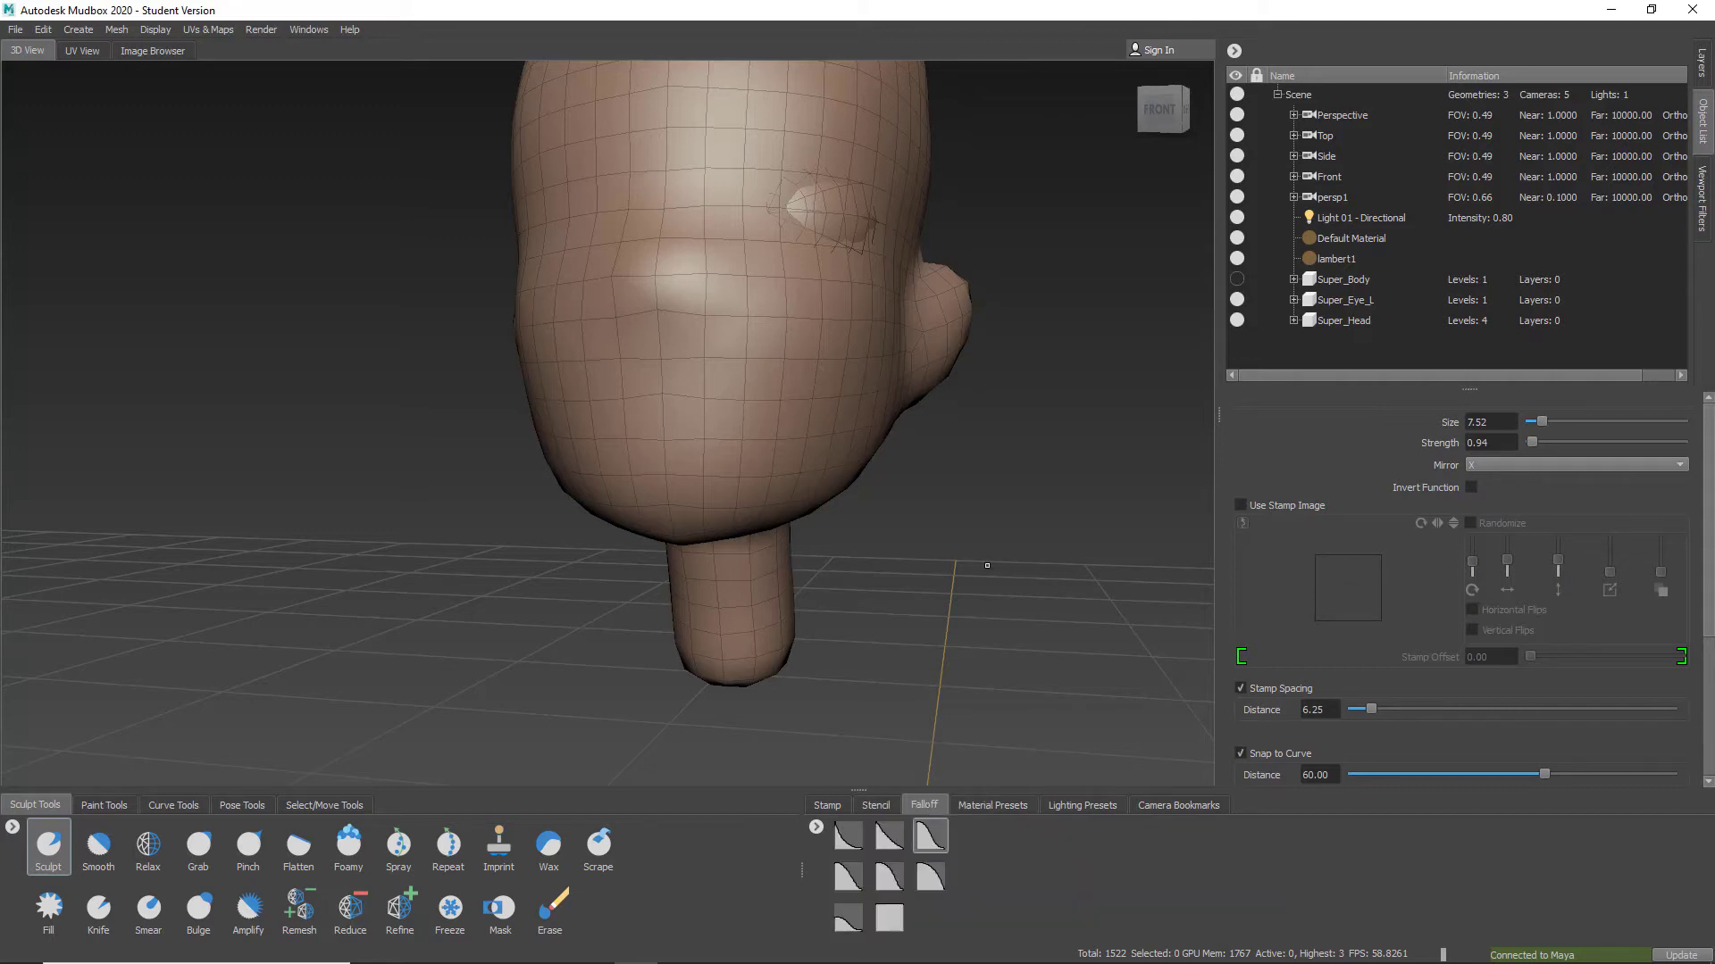
left_click_drag(898, 452, 743, 406, "alt")
middle_click_drag(743, 406, 815, 459, "alt")
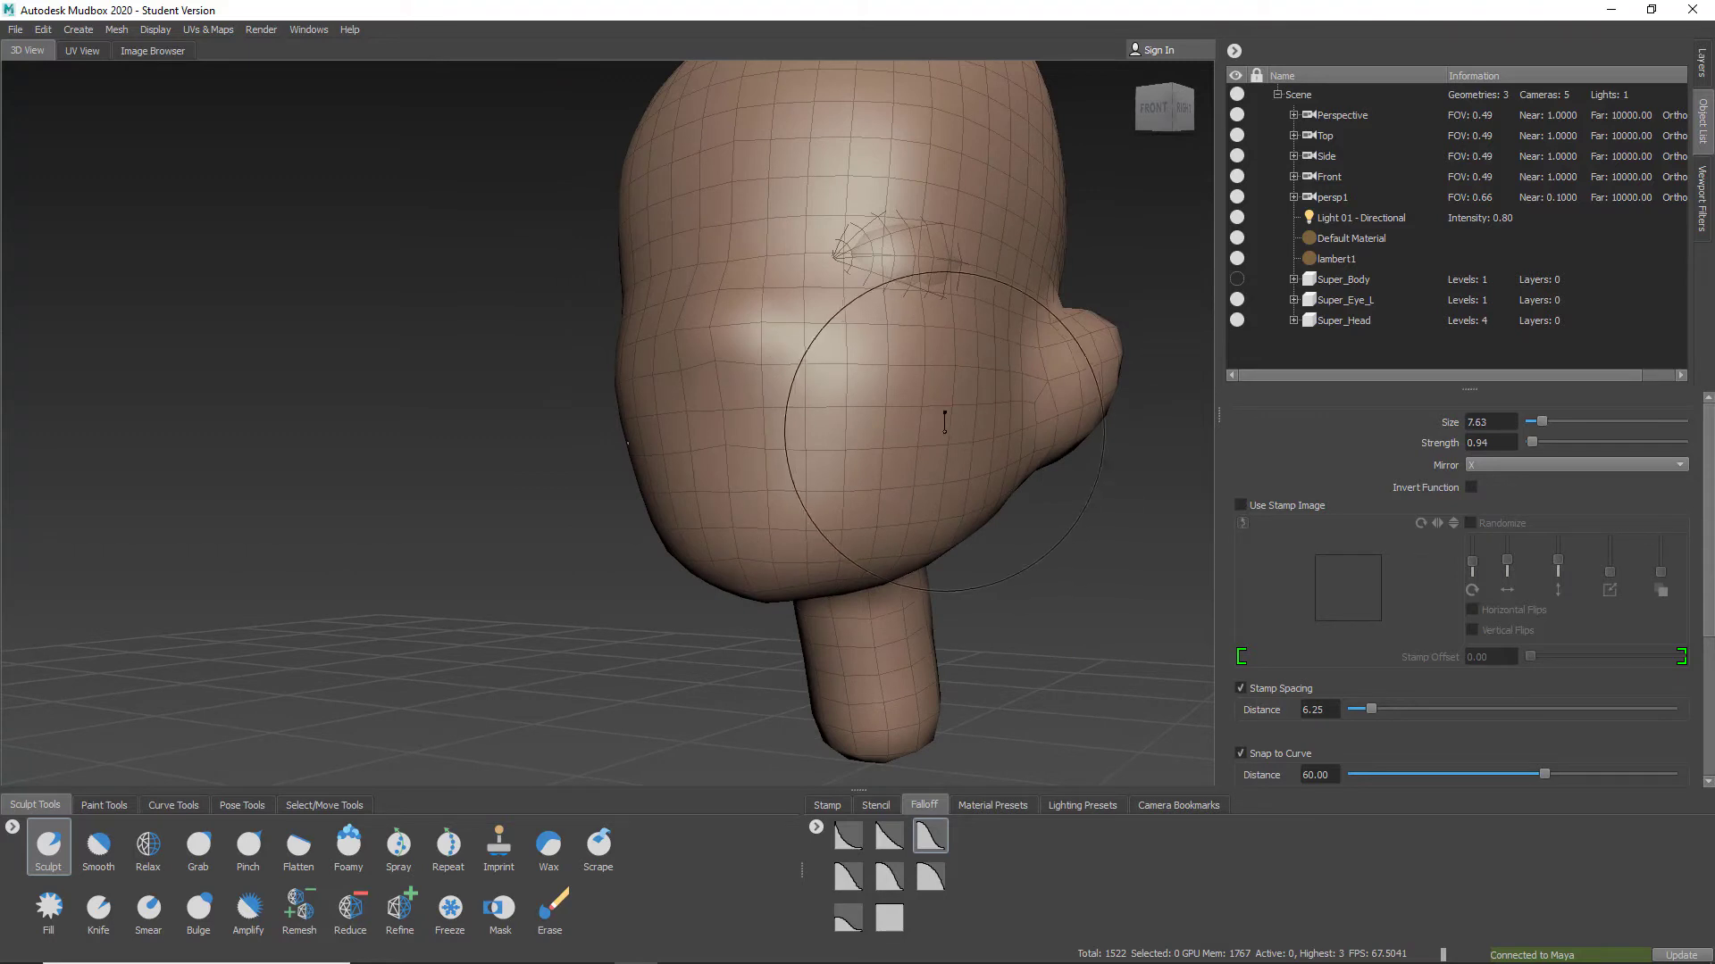
Reduce the Sculpt brush size to 3.75 and smooth the lower face below the nose
left_click_drag(945, 431, 884, 438)
mouse_move(756, 464)
left_mouse_down("shift")
mouse_move(719, 450)
mouse_move(820, 455)
left_mouse_up("shift")
Lock the Super_Eye_L object against edits and turn off the wireframe display
left_click_drag(996, 383, 998, 486, "alt")
right_click_drag(998, 486, 965, 482, "alt")
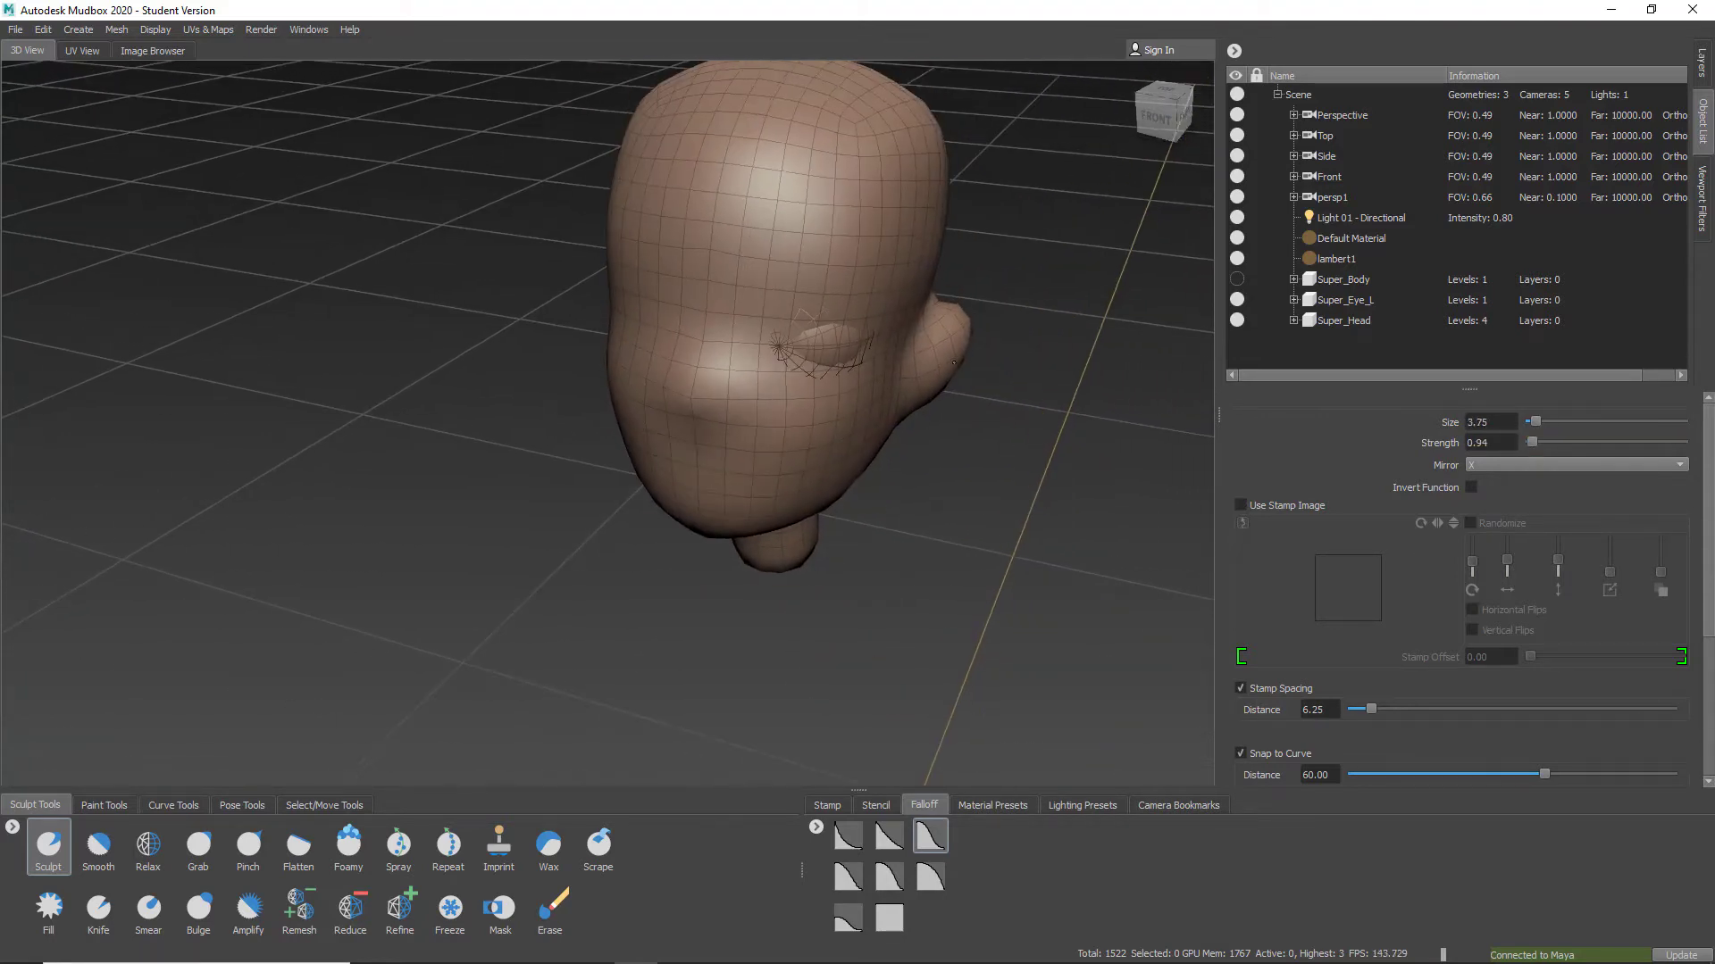
left_click_drag(964, 483, 993, 390, "alt")
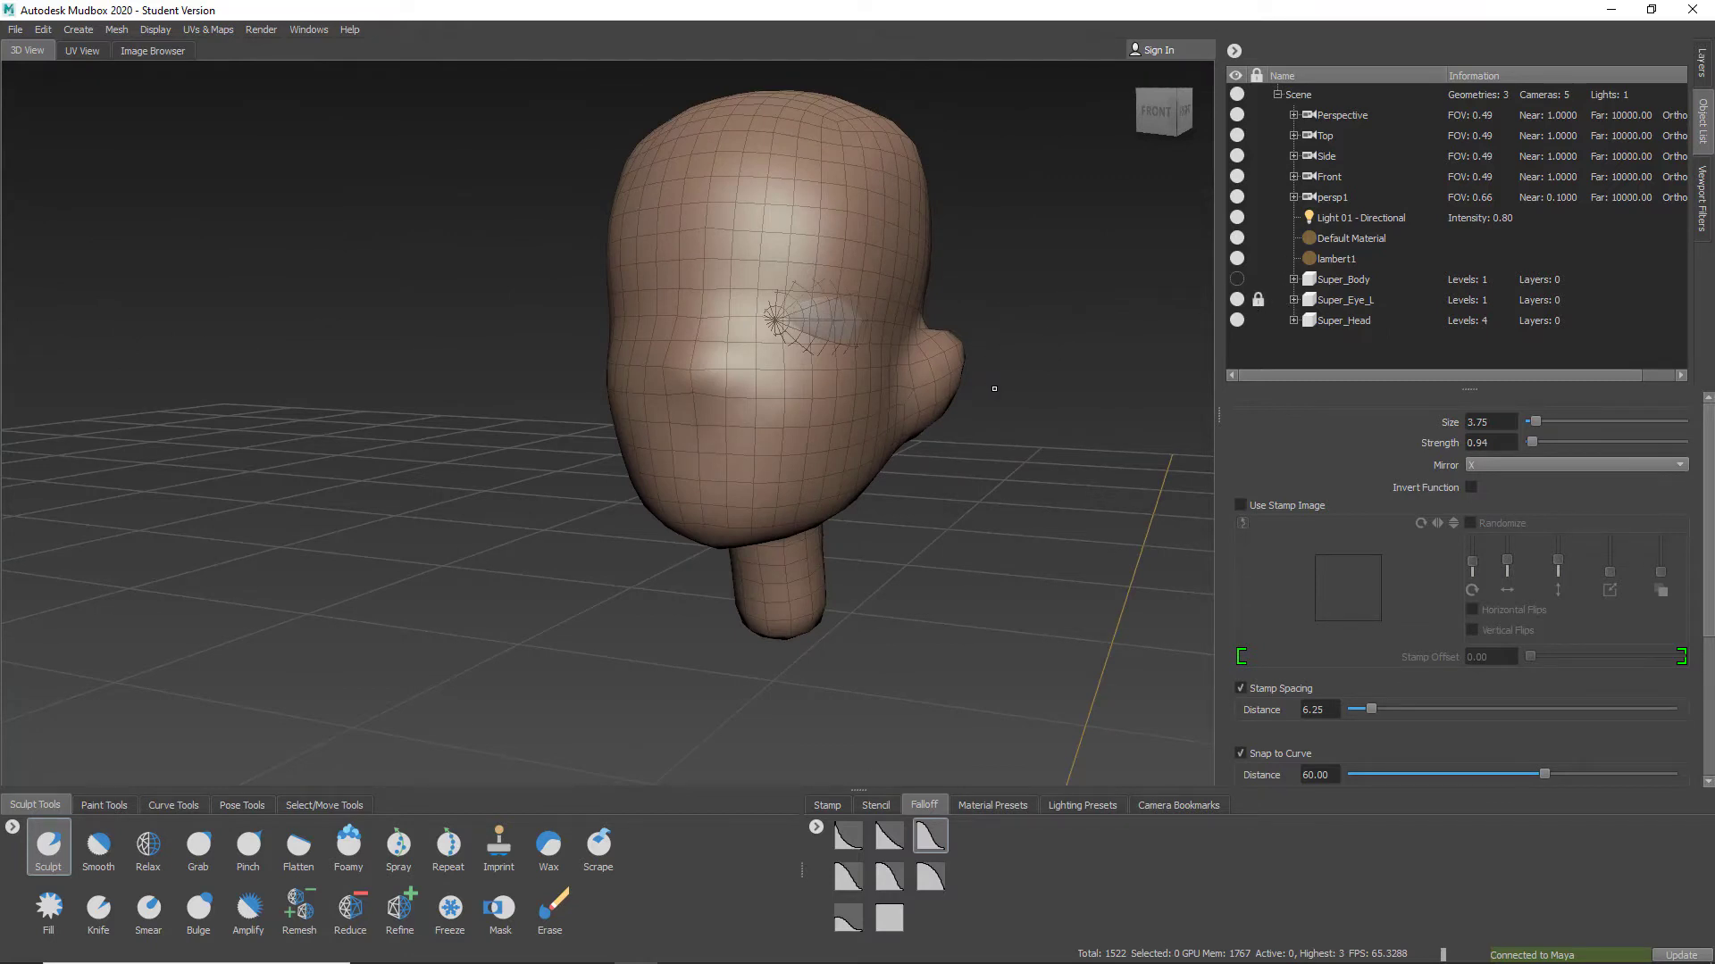
key("w")
mouse_move(994, 388)
left_mouse_down("alt")
mouse_move(807, 449)
mouse_move(786, 491)
left_mouse_up("alt")
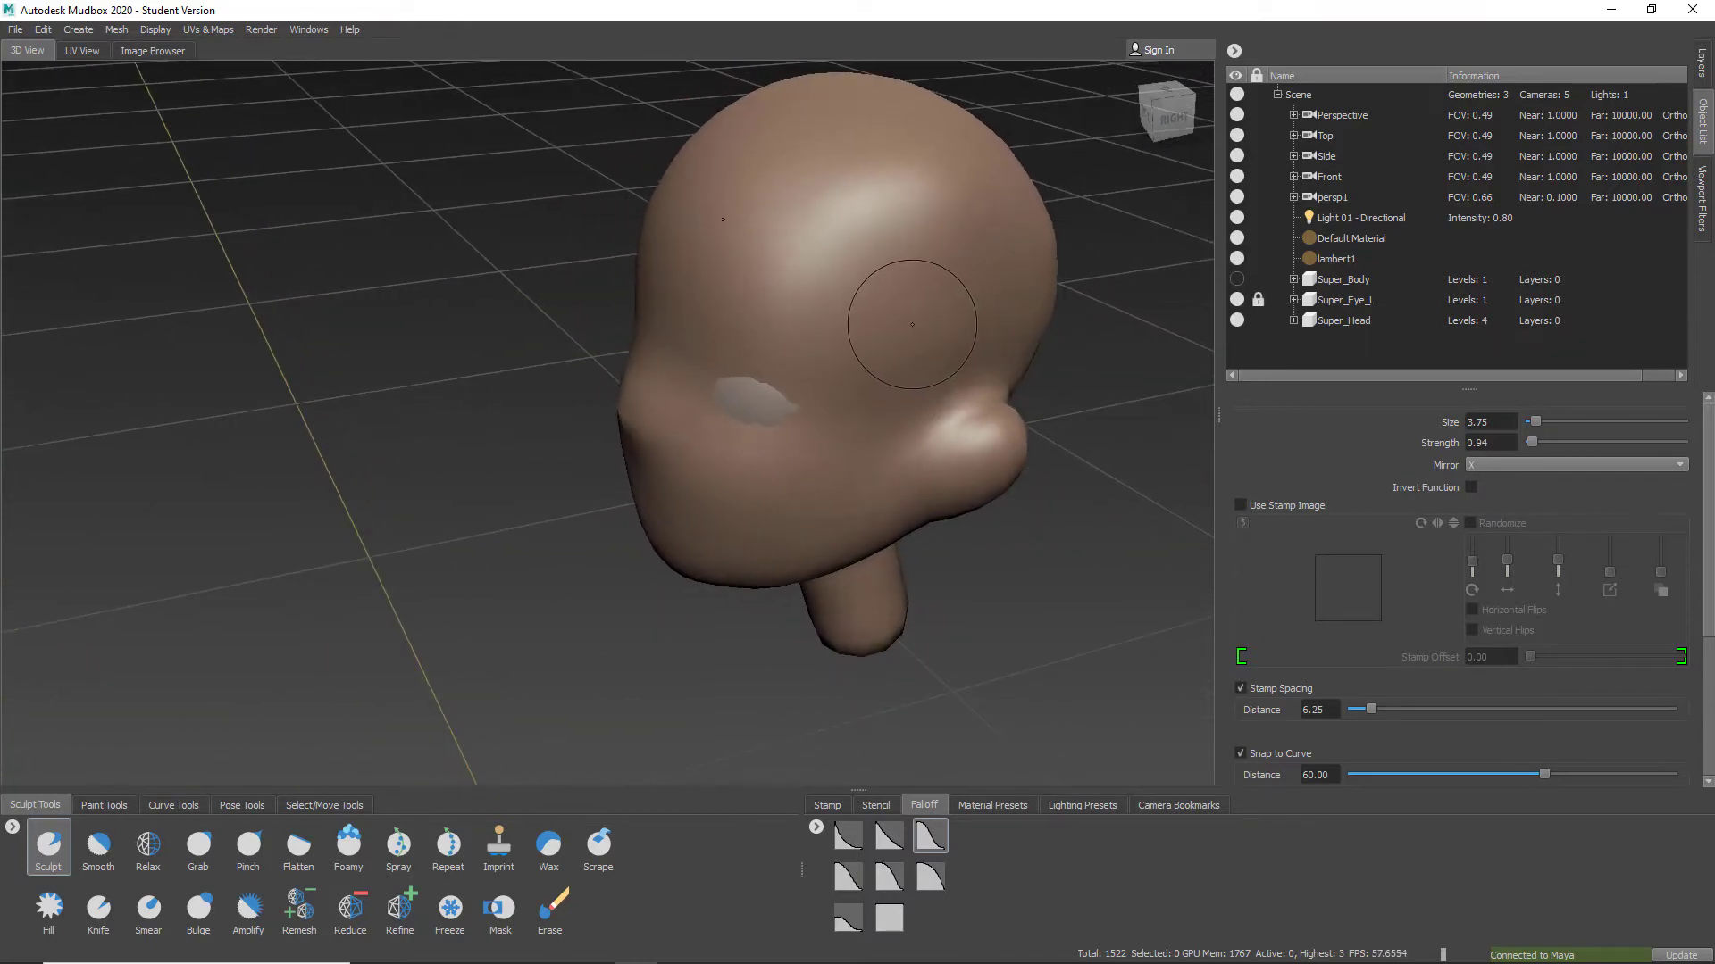
Smooth the side of the head from the temple down to the ear and jaw
mouse_move(900, 242)
left_mouse_down("shift")
mouse_move(938, 199)
mouse_move(905, 211)
left_mouse_up("shift")
left_click_drag(976, 253, 910, 339, "shift")
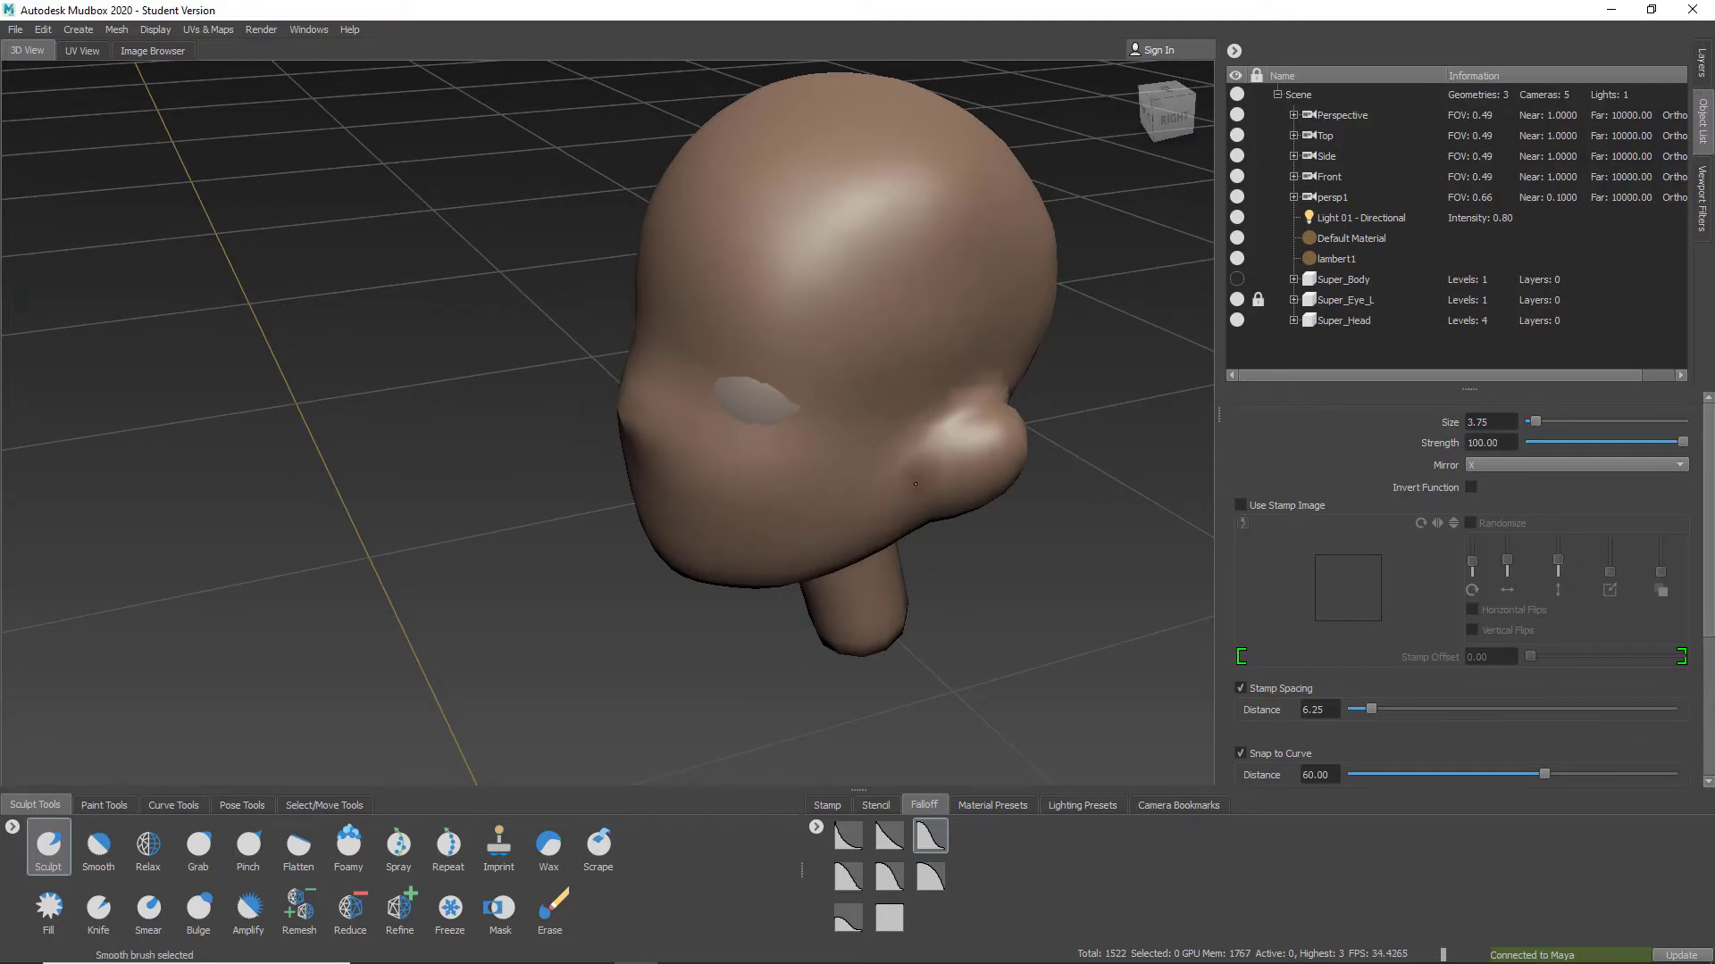
left_click_drag(982, 460, 835, 384, "alt")
right_click_drag(835, 384, 919, 429, "alt")
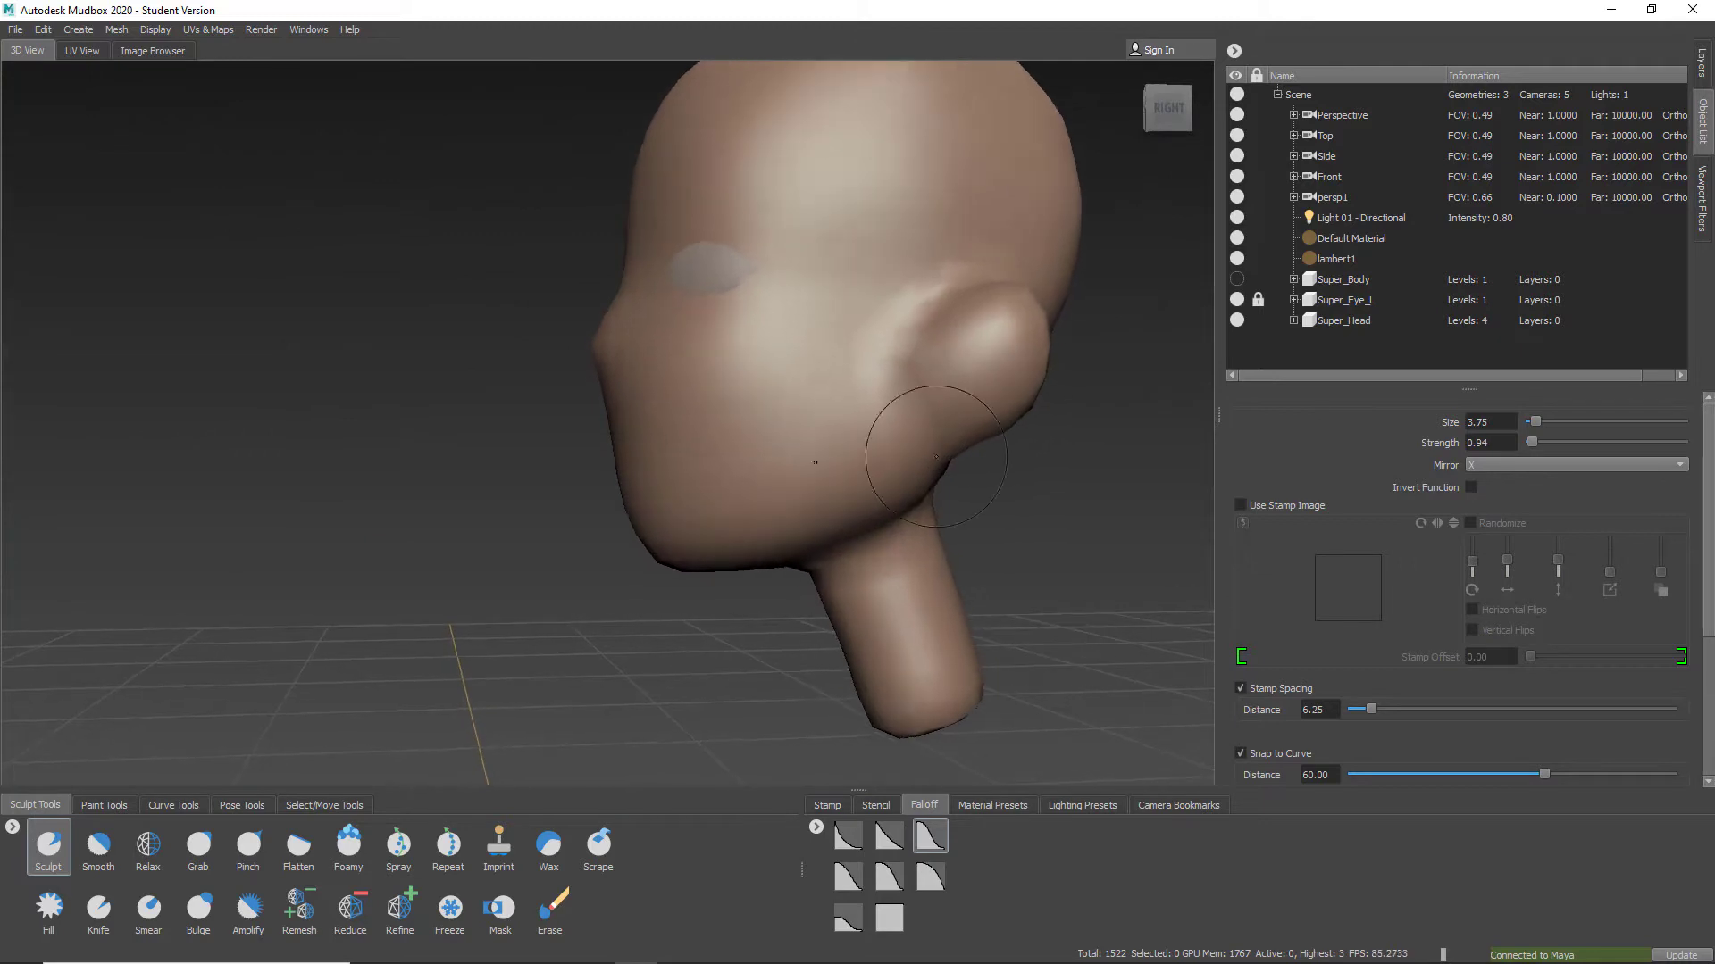
middle_click_drag(919, 429, 803, 473, "alt")
right_click_drag(803, 474, 948, 506, "alt")
mouse_move(928, 393)
left_mouse_down("shift")
mouse_move(892, 384)
mouse_move(849, 472)
left_mouse_up("shift")
mouse_move(701, 490)
left_mouse_down("alt")
mouse_move(980, 500)
mouse_move(1023, 546)
mouse_move(849, 543)
left_mouse_up("alt")
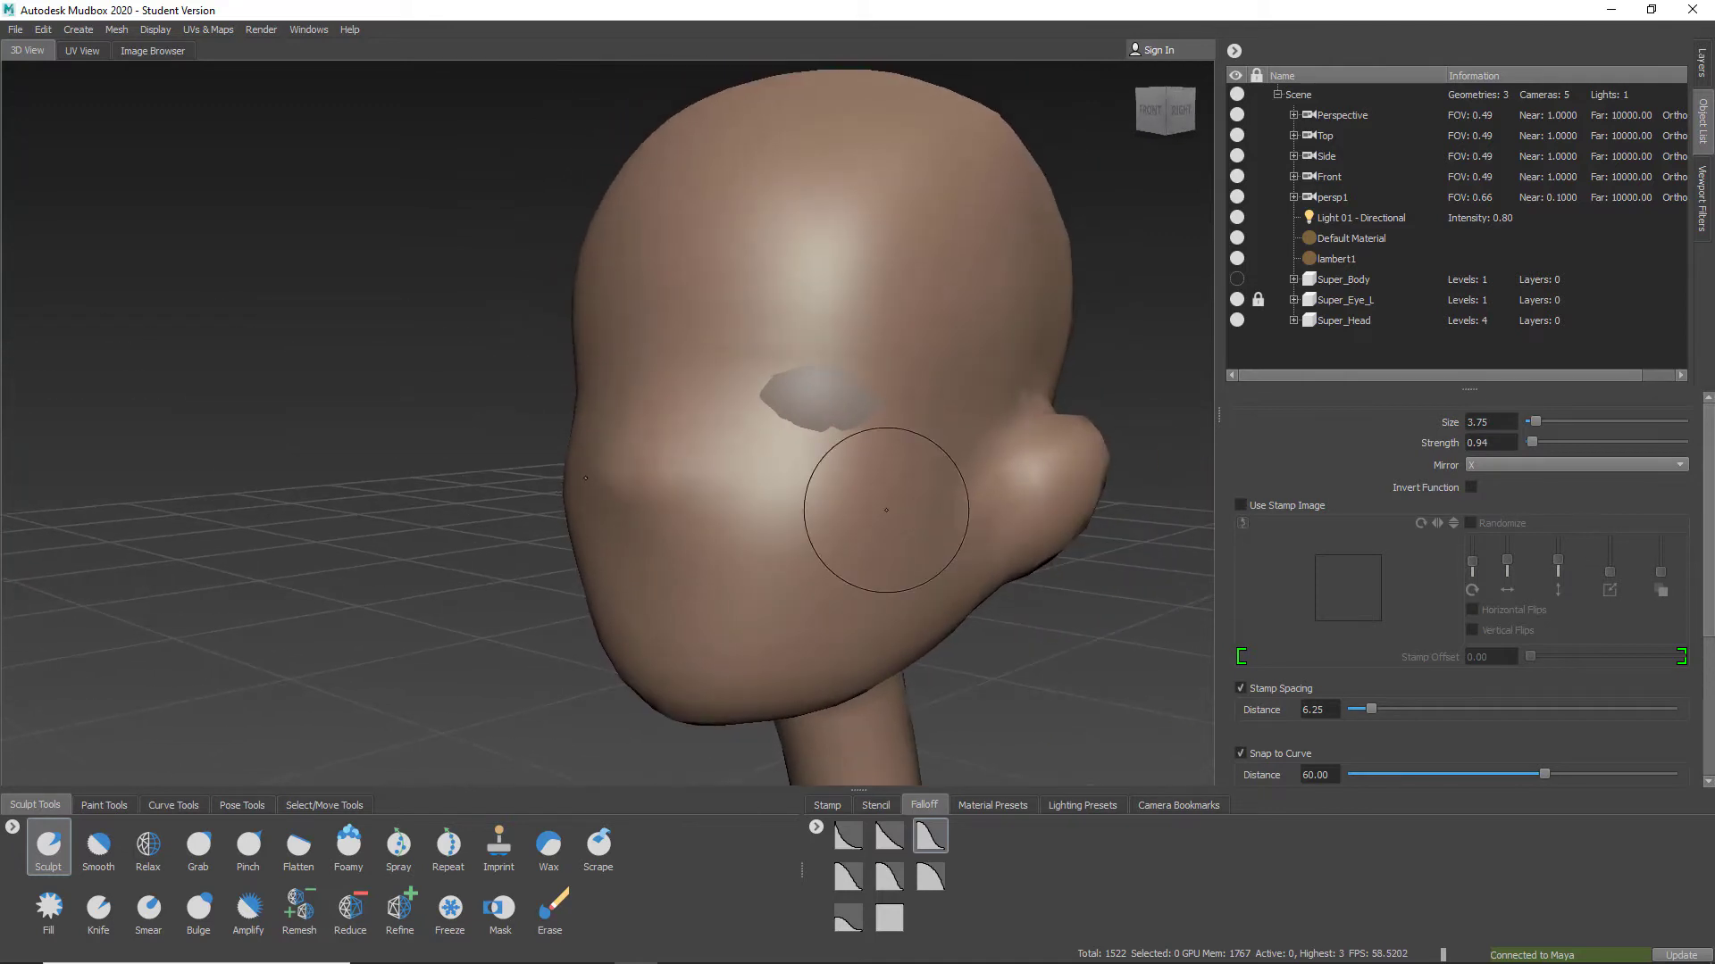
Raise the head to subdivision level 1
key("Page_Up")
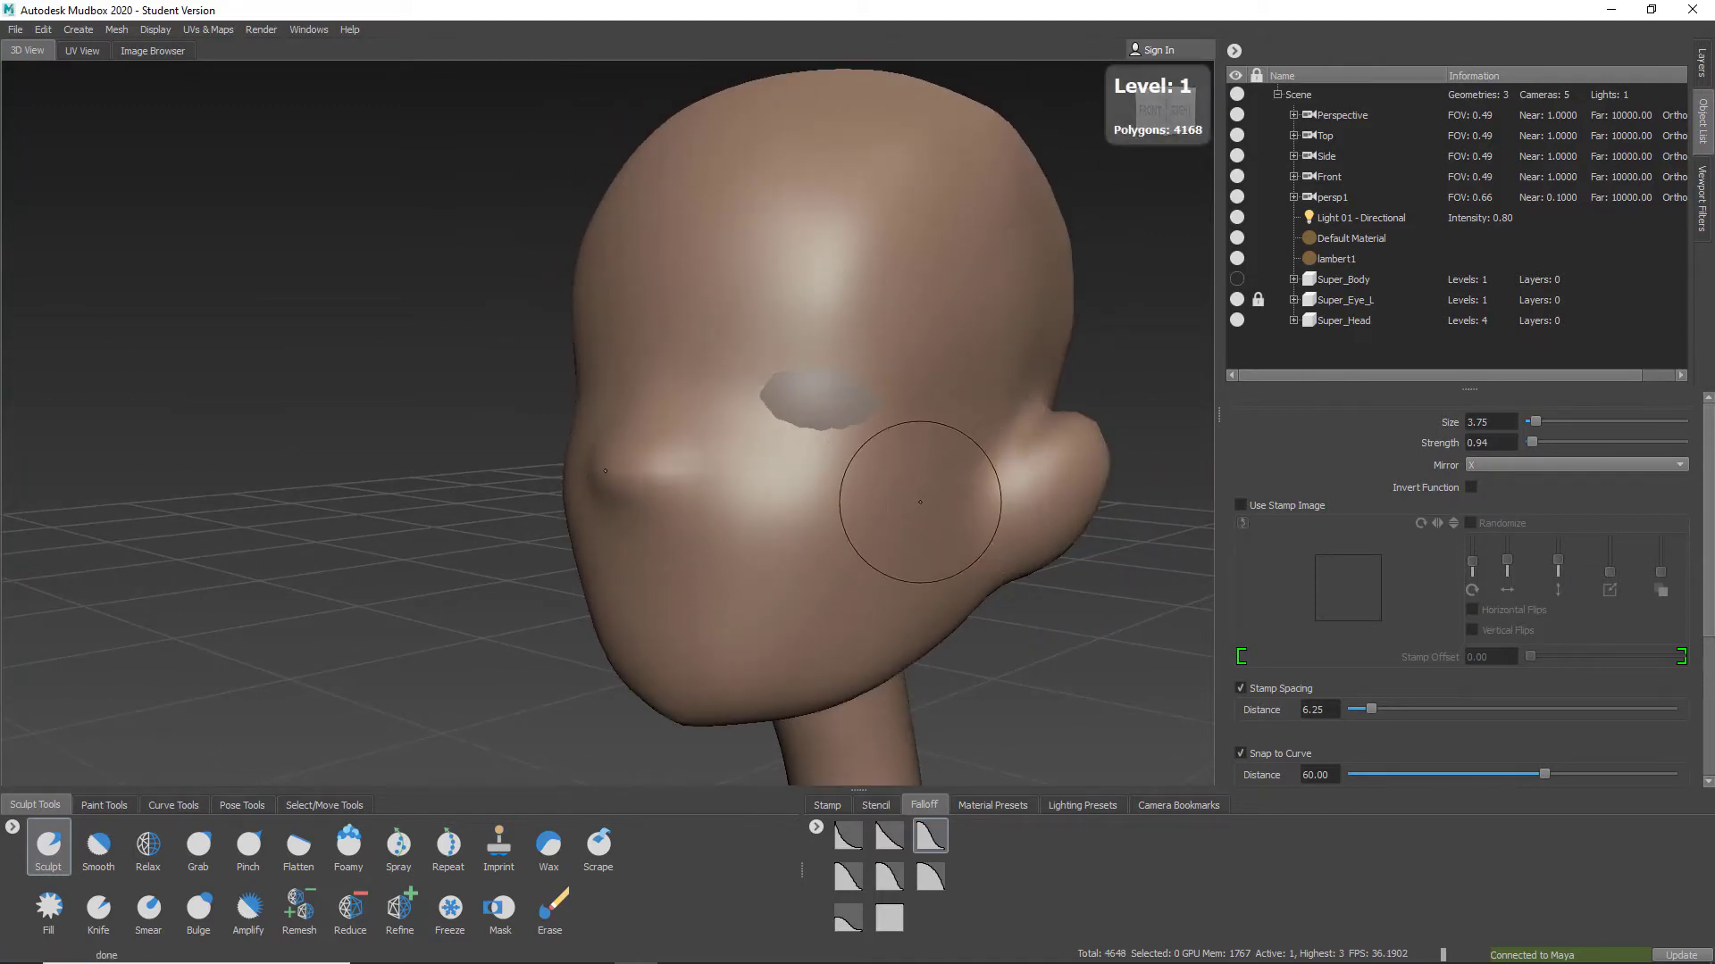
mouse_move(919, 502)
left_mouse_down("alt")
mouse_move(1009, 500)
mouse_move(804, 489)
mouse_move(857, 486)
mouse_move(701, 456)
left_mouse_up("alt")
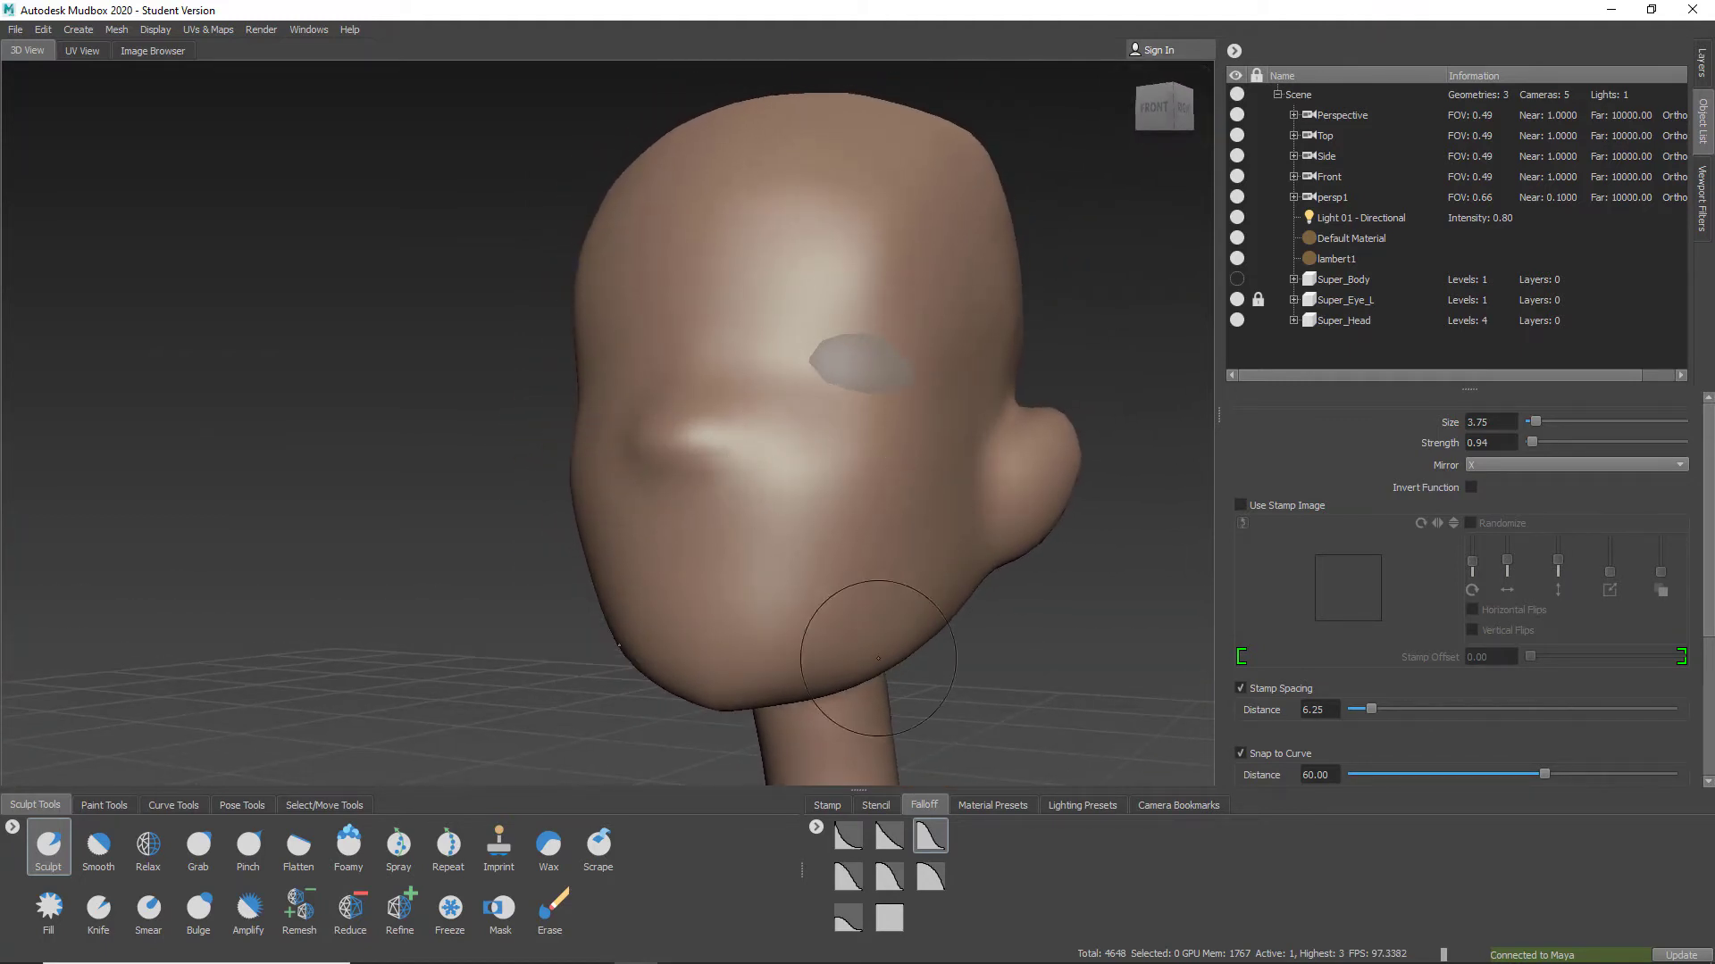
mouse_move(923, 450)
left_mouse_down("alt")
mouse_move(872, 496)
mouse_move(938, 464)
left_mouse_up("alt")
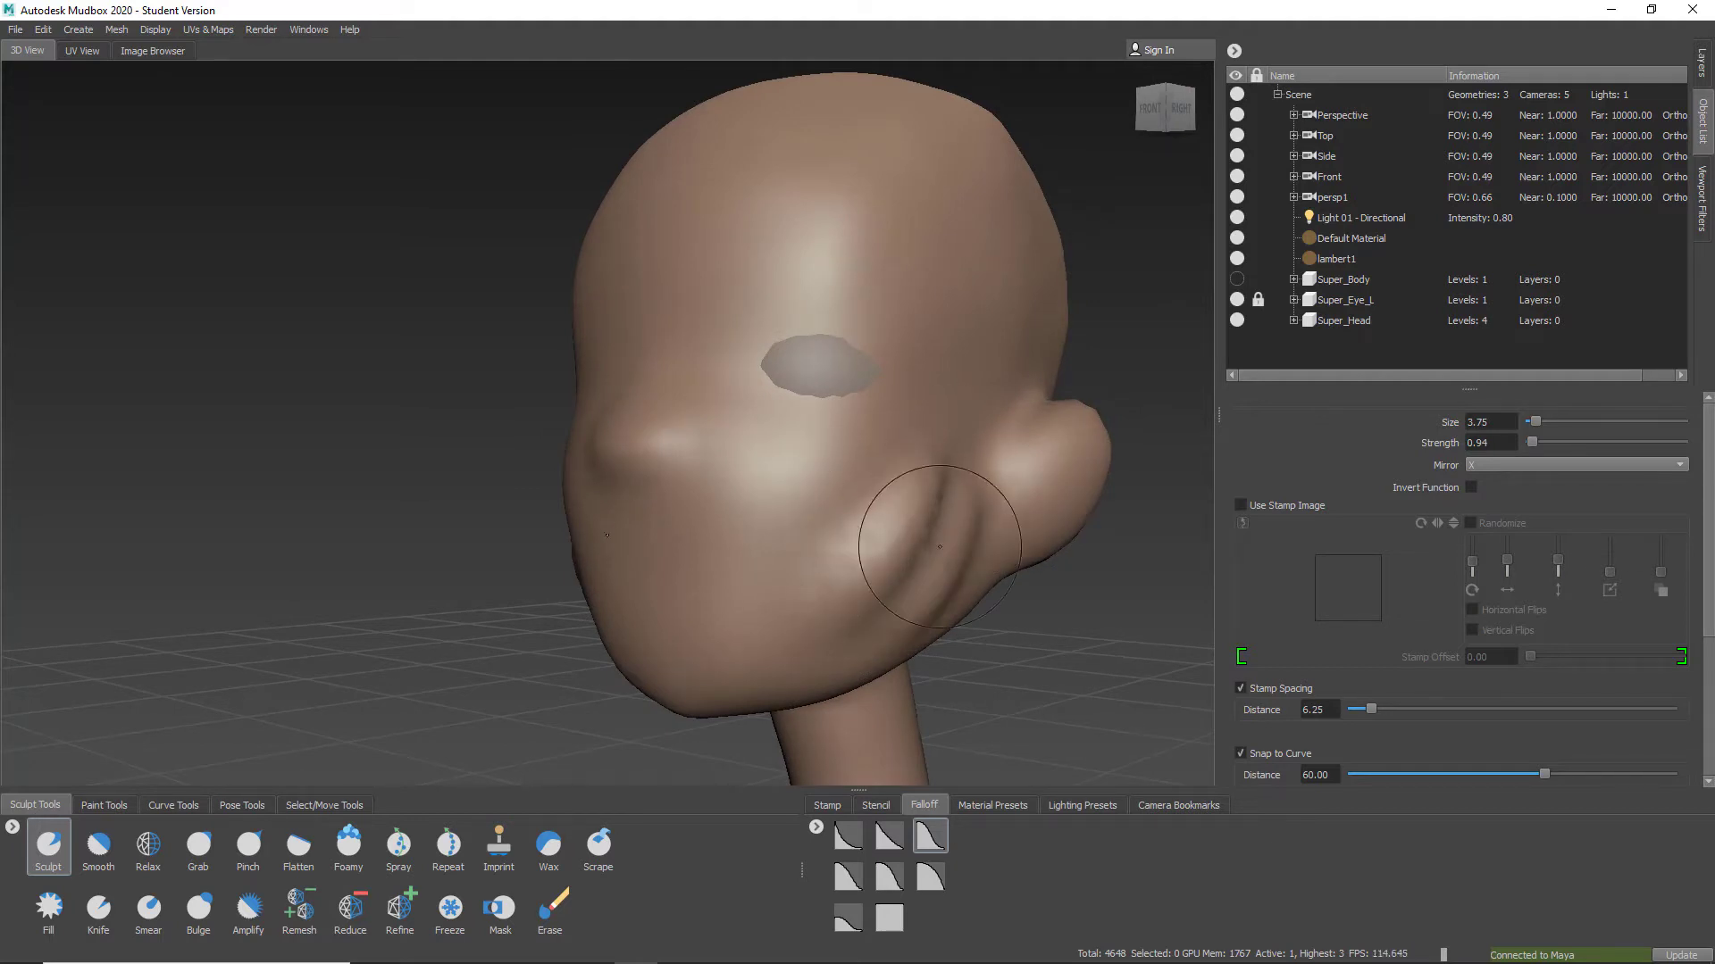
left_click_drag(879, 401, 774, 417)
mouse_move(873, 368)
left_mouse_down()
mouse_move(780, 318)
mouse_move(753, 352)
left_mouse_up()
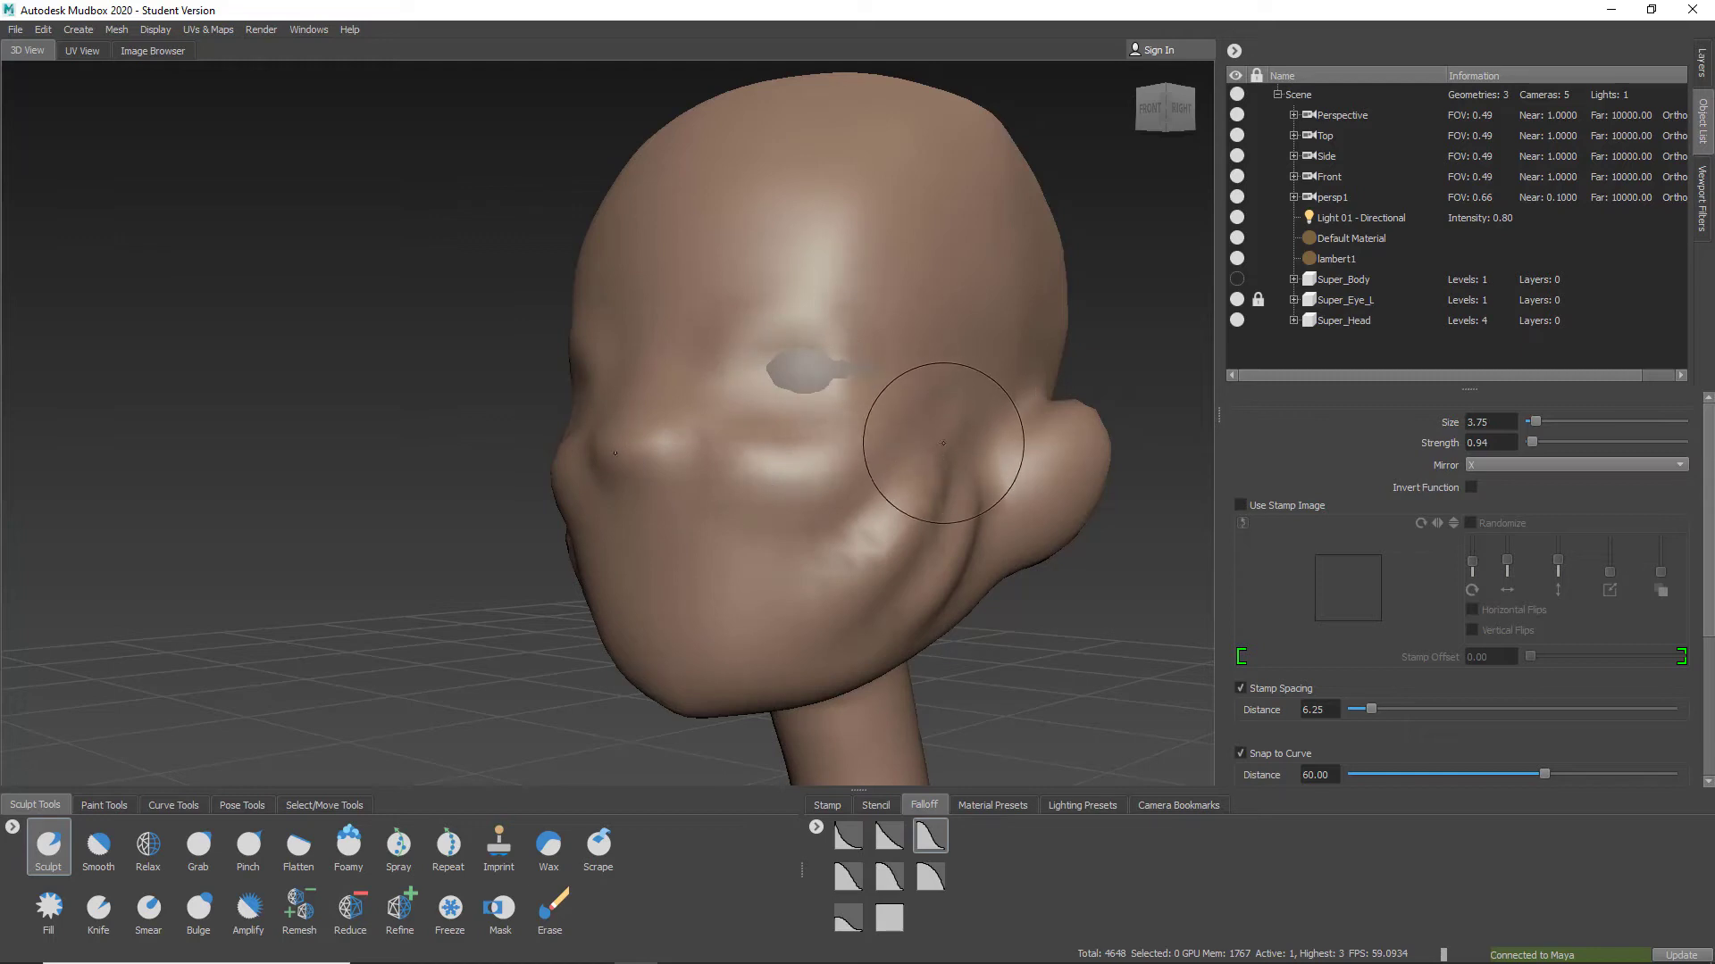
key("ctrl+z")
key("ctrl+z")
key("ctrl+z")
key("ctrl+z")
key("ctrl+z")
key("ctrl+z")
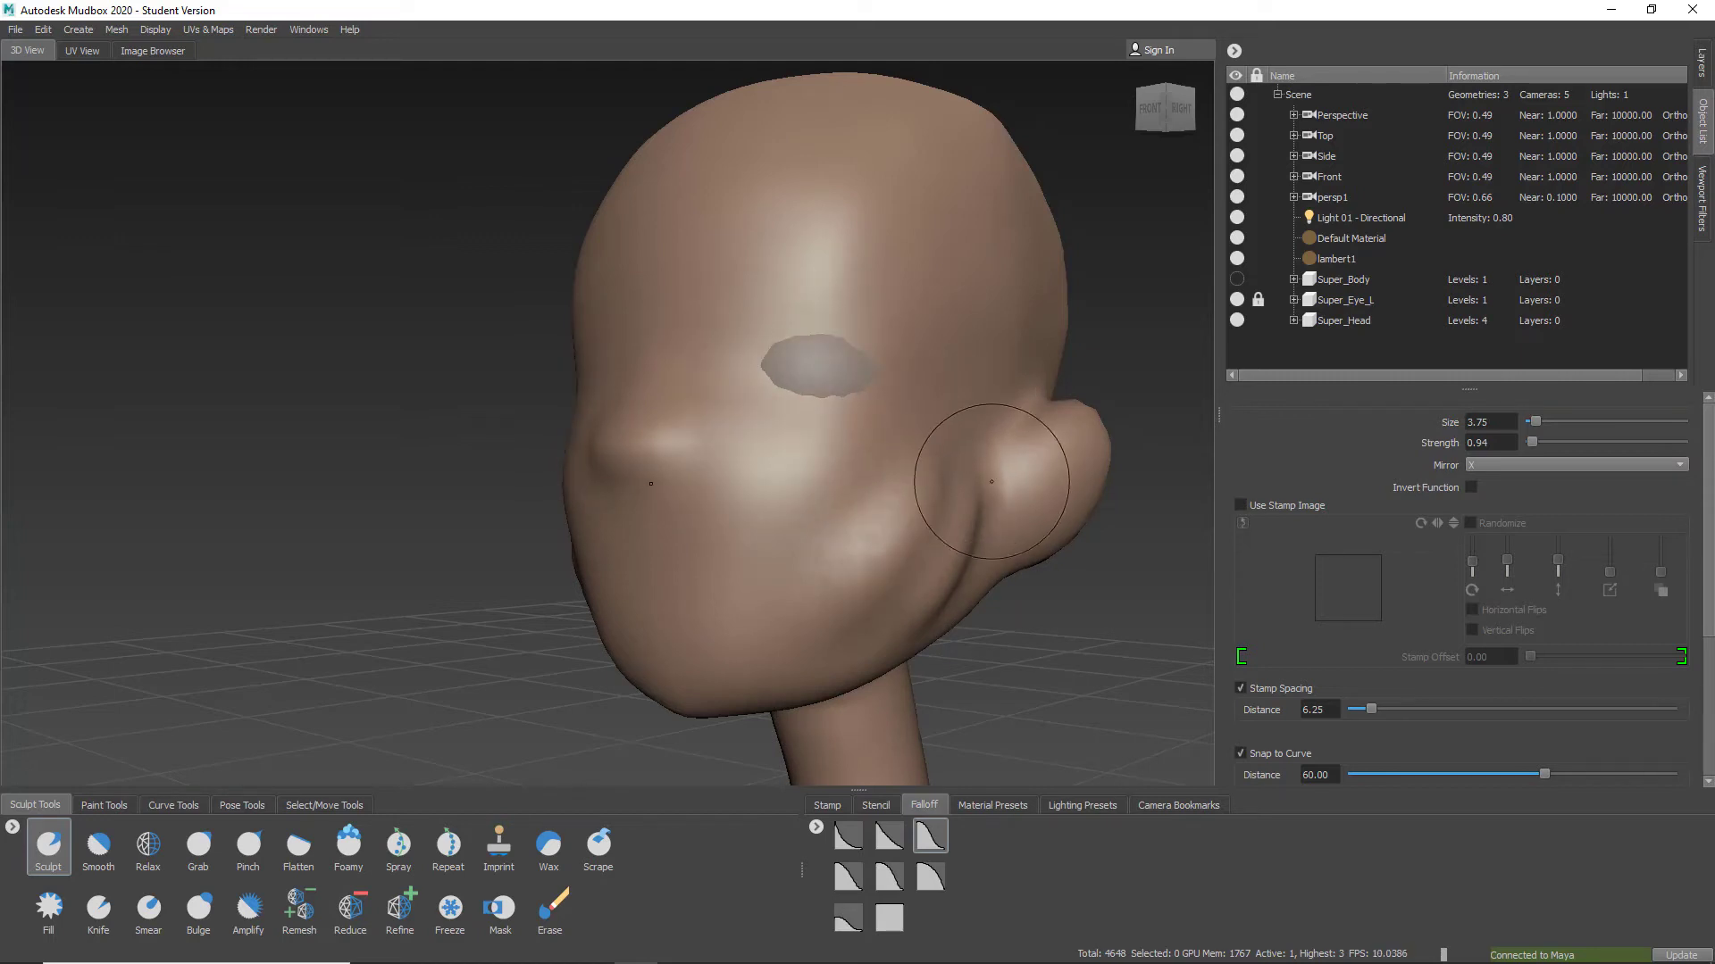
key("ctrl+z")
key("ctrl+z")
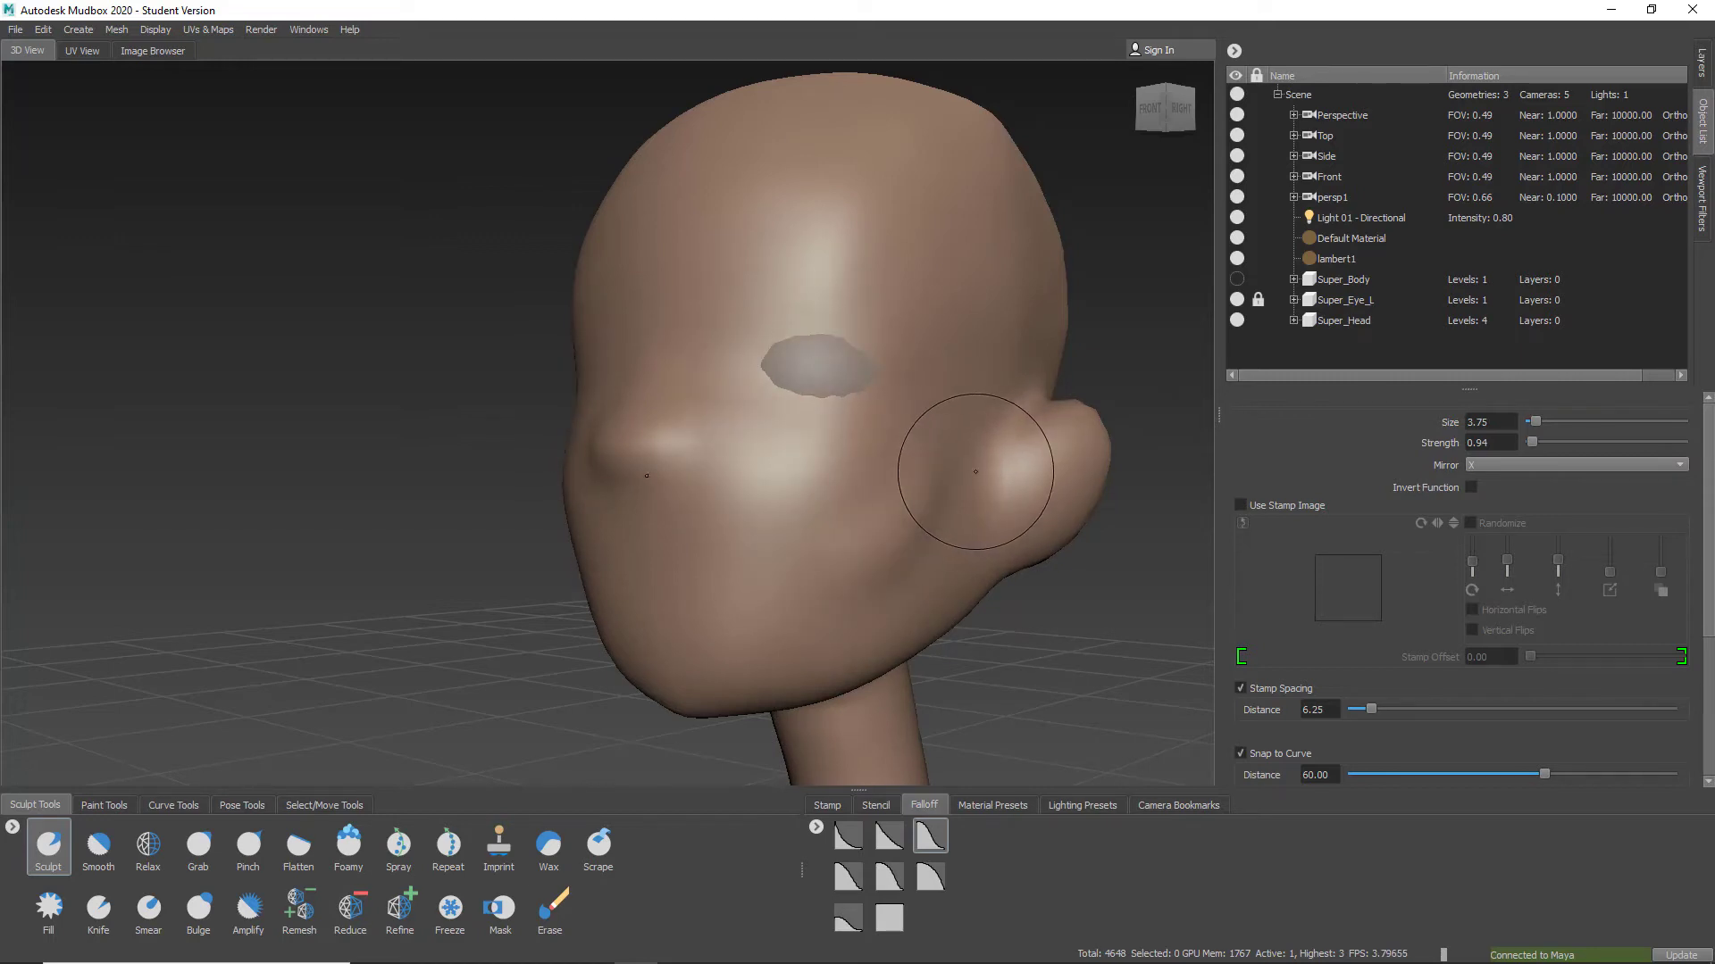
Carve mirrored eye sockets into the head around the eyeball by sculpting inward with the size 3.75 brush
mouse_move(827, 523)
left_mouse_down("alt")
mouse_move(879, 509)
mouse_move(858, 506)
left_mouse_up("alt")
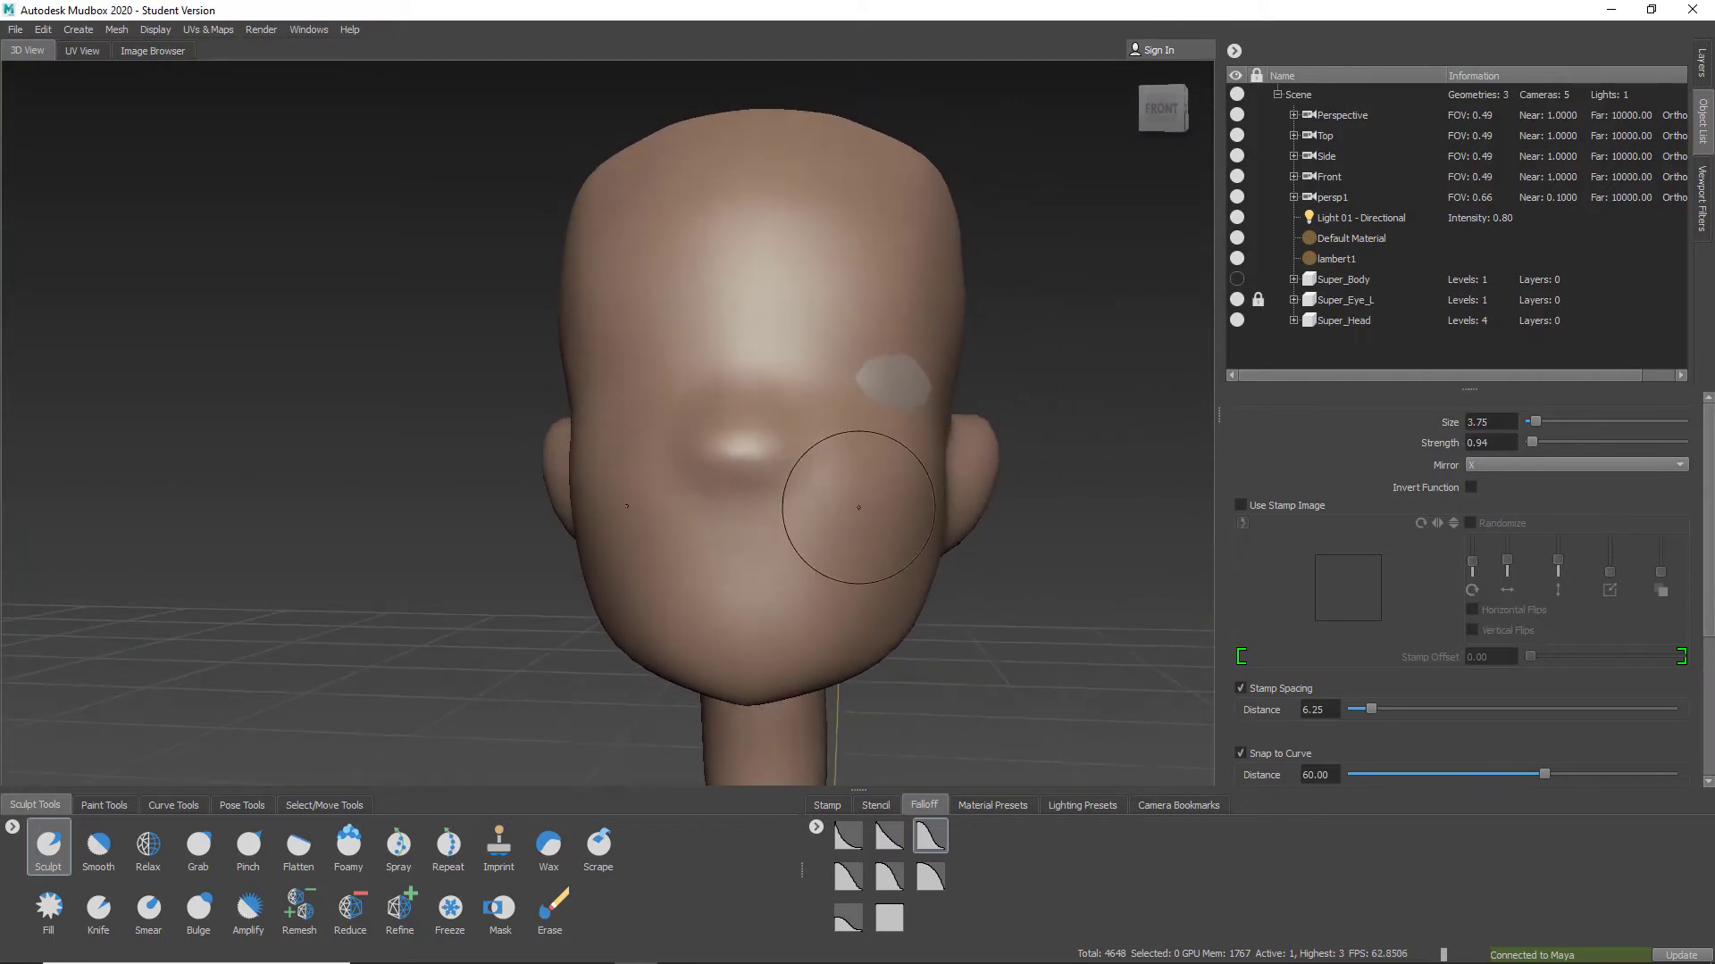
right_click_drag(857, 506, 762, 539, "alt")
mouse_move(762, 539)
left_mouse_down("alt")
mouse_move(735, 521)
mouse_move(827, 348)
mouse_move(918, 287)
mouse_move(822, 342)
mouse_move(836, 306)
left_mouse_up("alt")
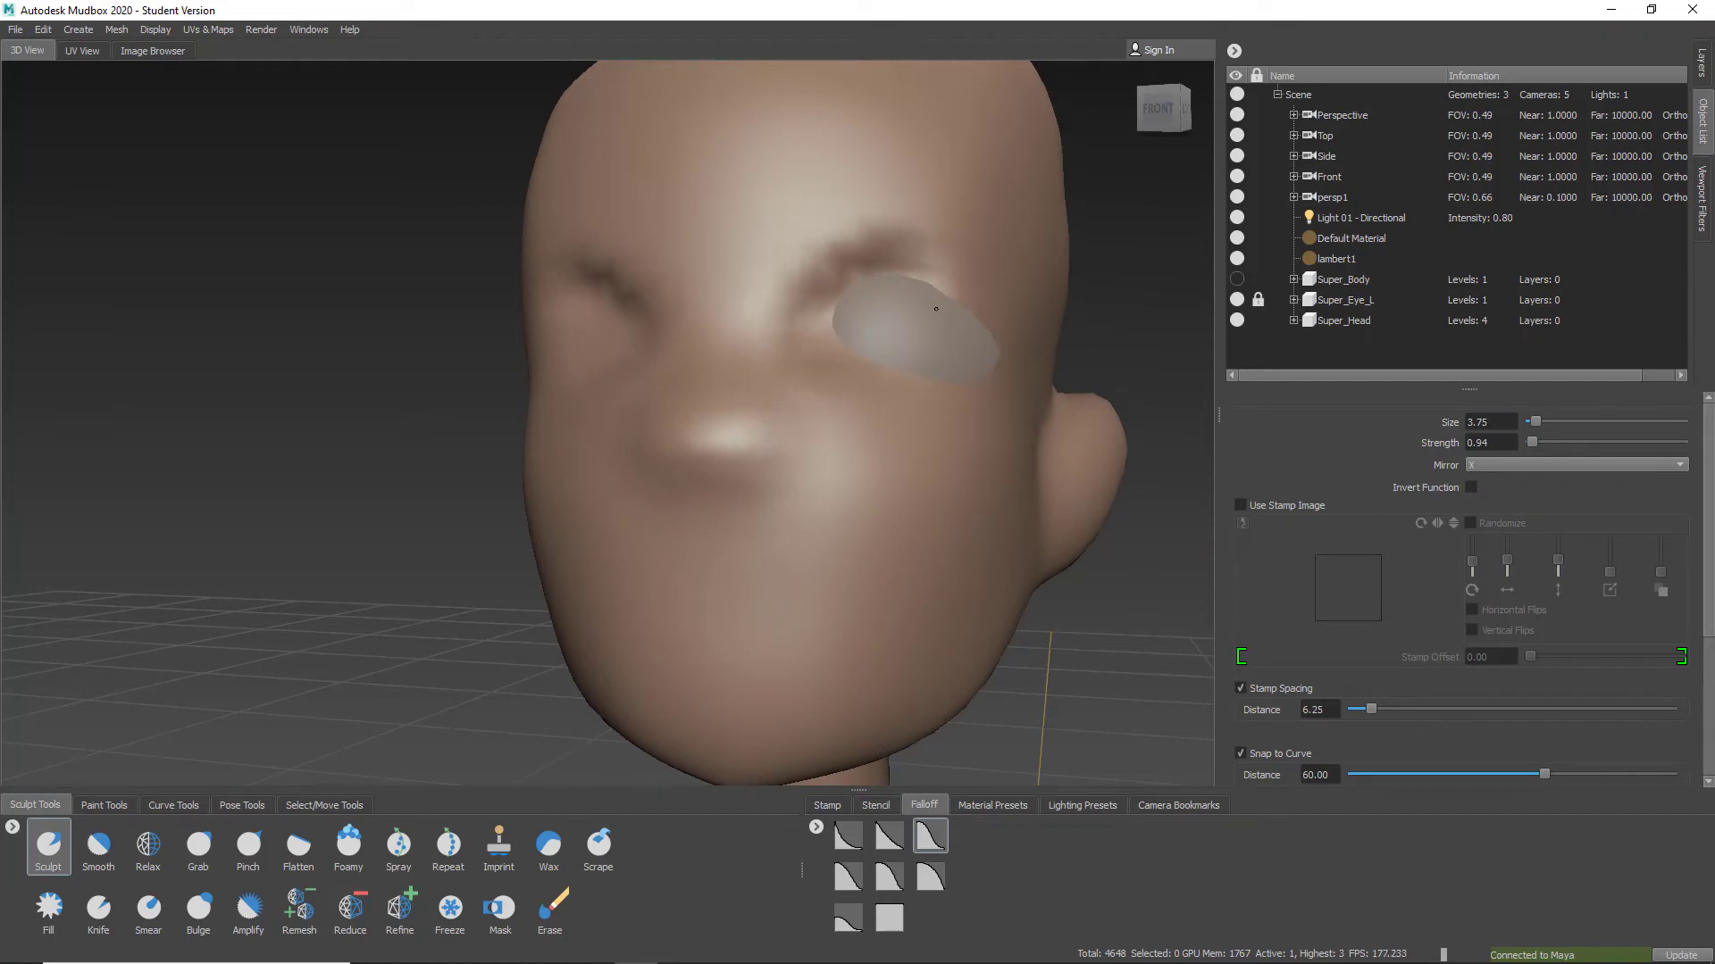
left_click_drag(936, 308, 906, 270, "ctrl")
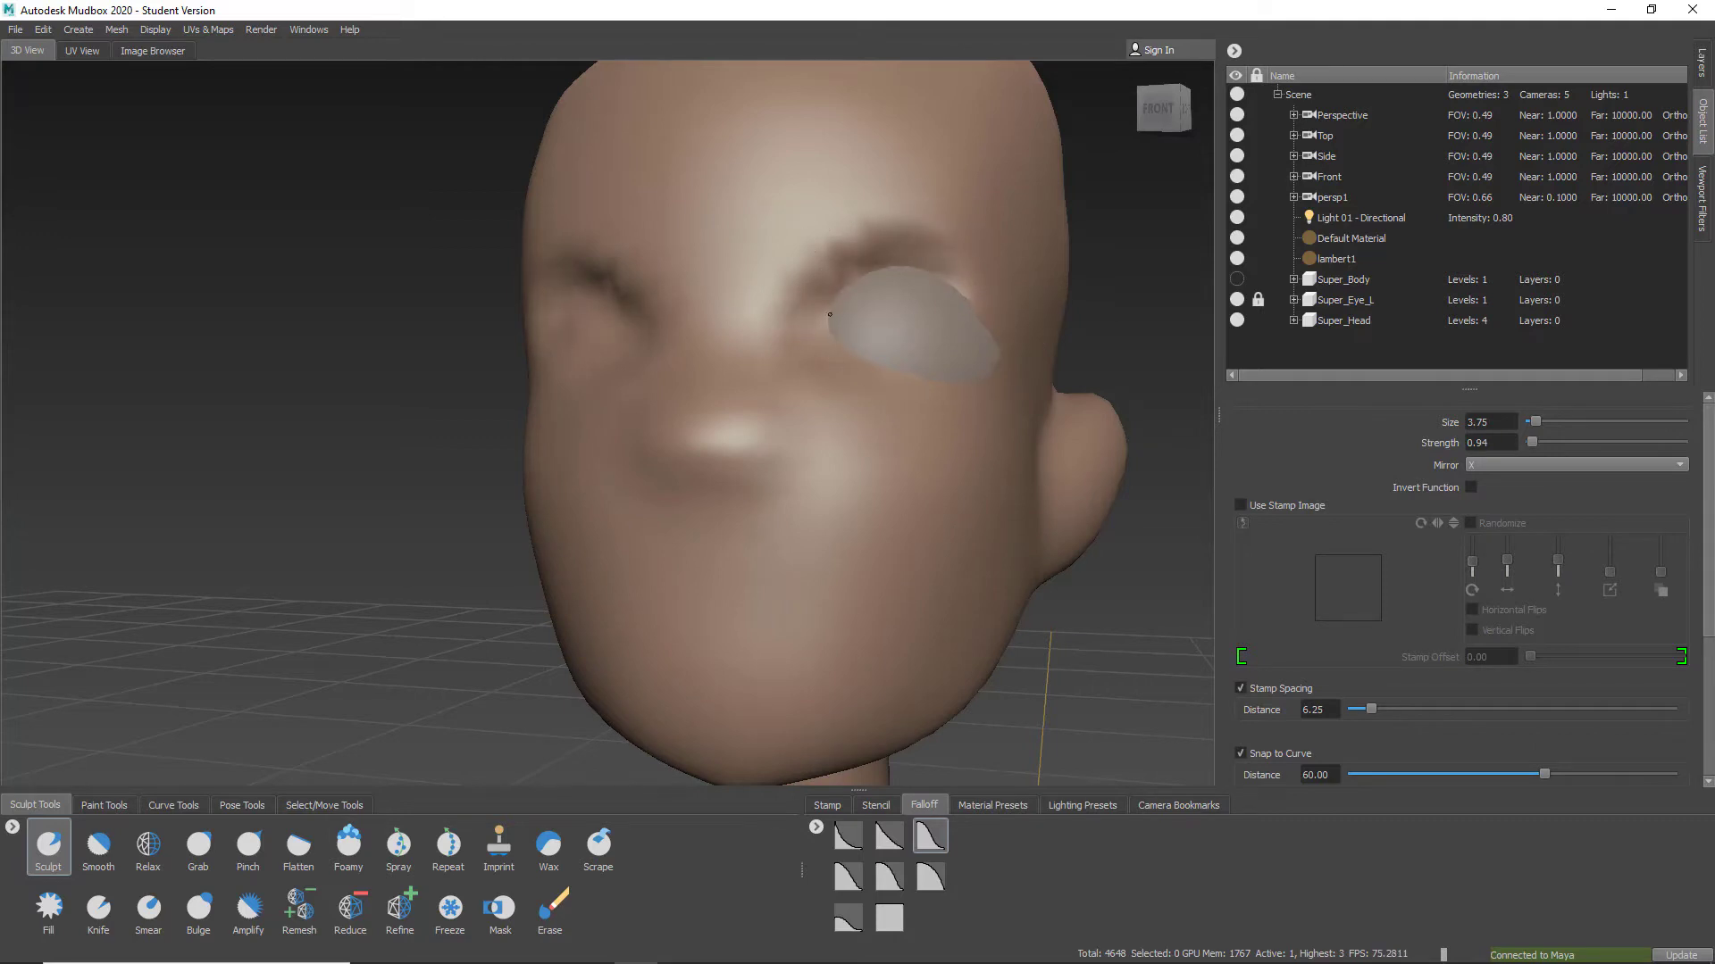
left_click_drag(784, 548, 1031, 574, "alt")
mouse_move(606, 342)
left_mouse_down()
mouse_move(646, 333)
mouse_move(571, 363)
left_mouse_up()
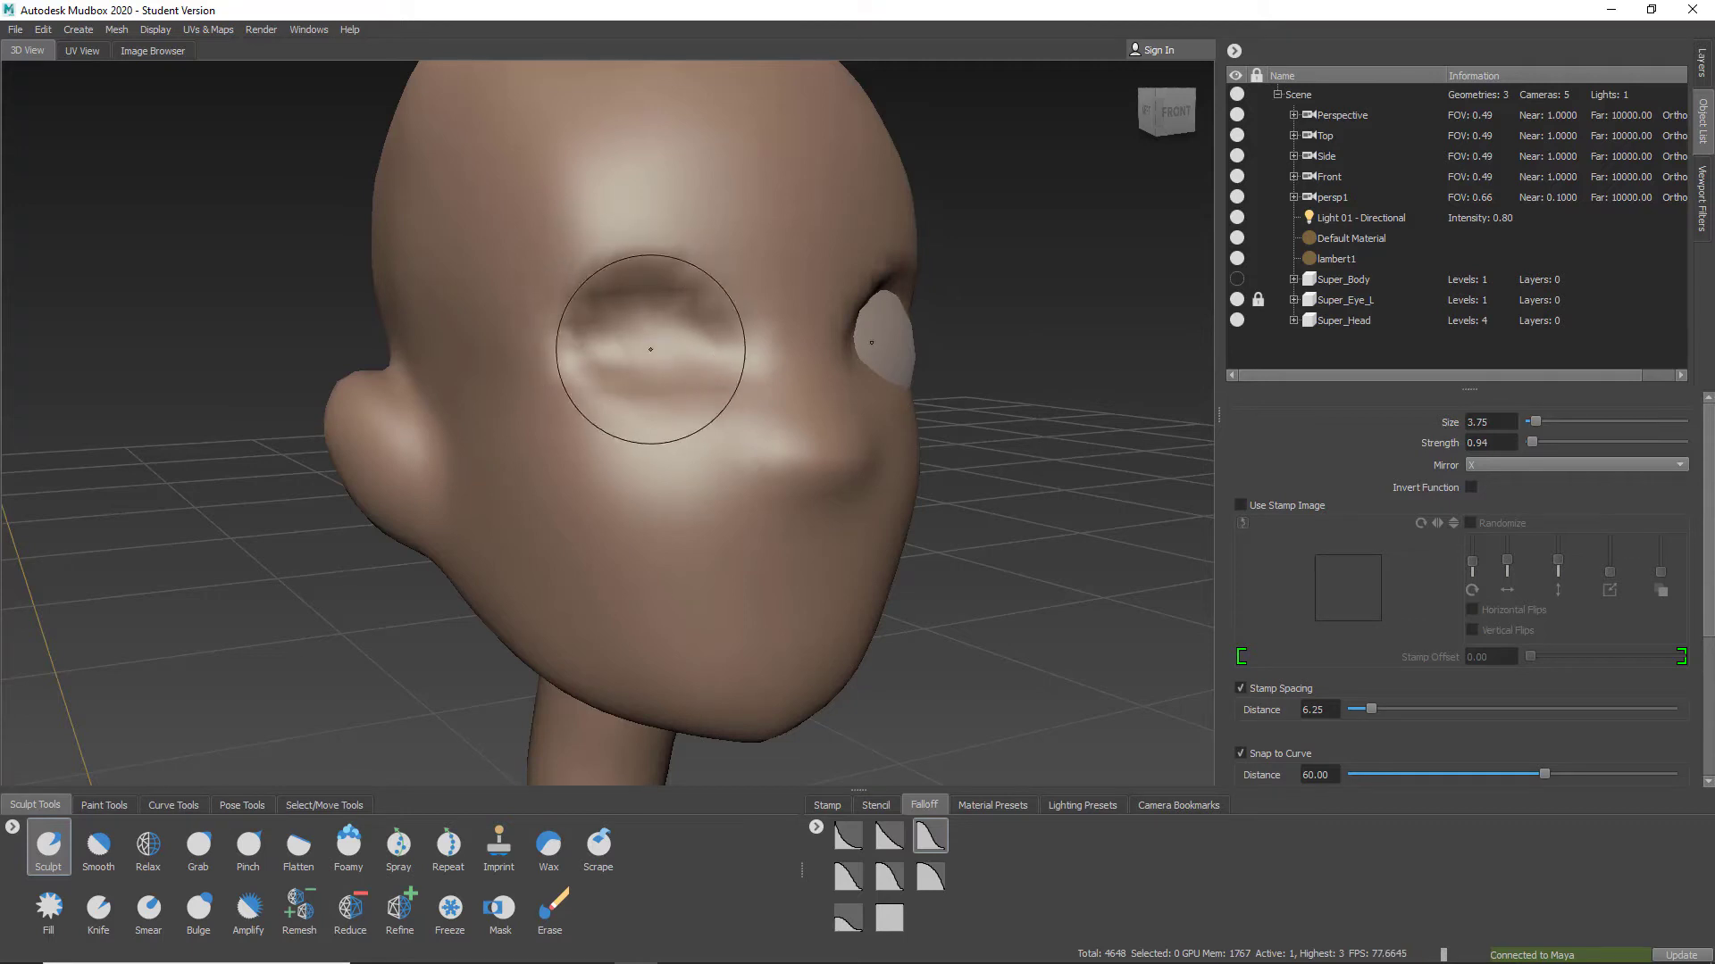
Refine the eye sockets and shape the nose and its bridge between them
left_click_drag(815, 509, 815, 429, "alt")
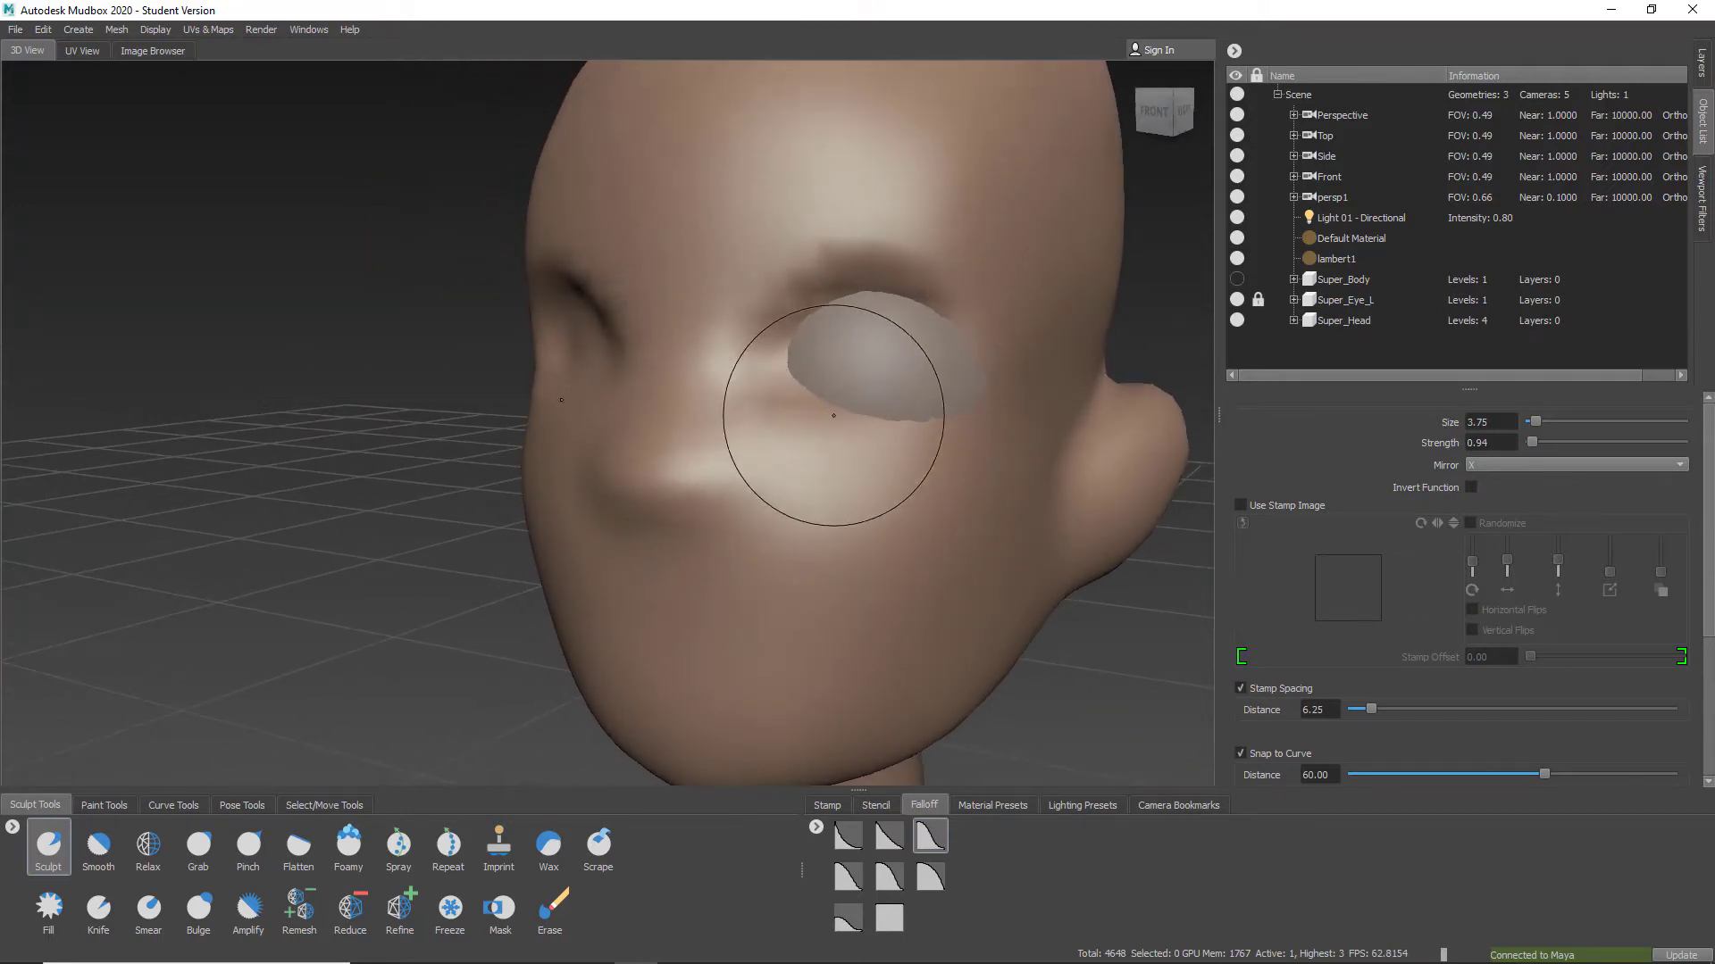
mouse_move(827, 534)
left_mouse_down("alt")
mouse_move(689, 498)
mouse_move(690, 479)
mouse_move(736, 479)
mouse_move(762, 500)
mouse_move(785, 344)
left_mouse_up("alt")
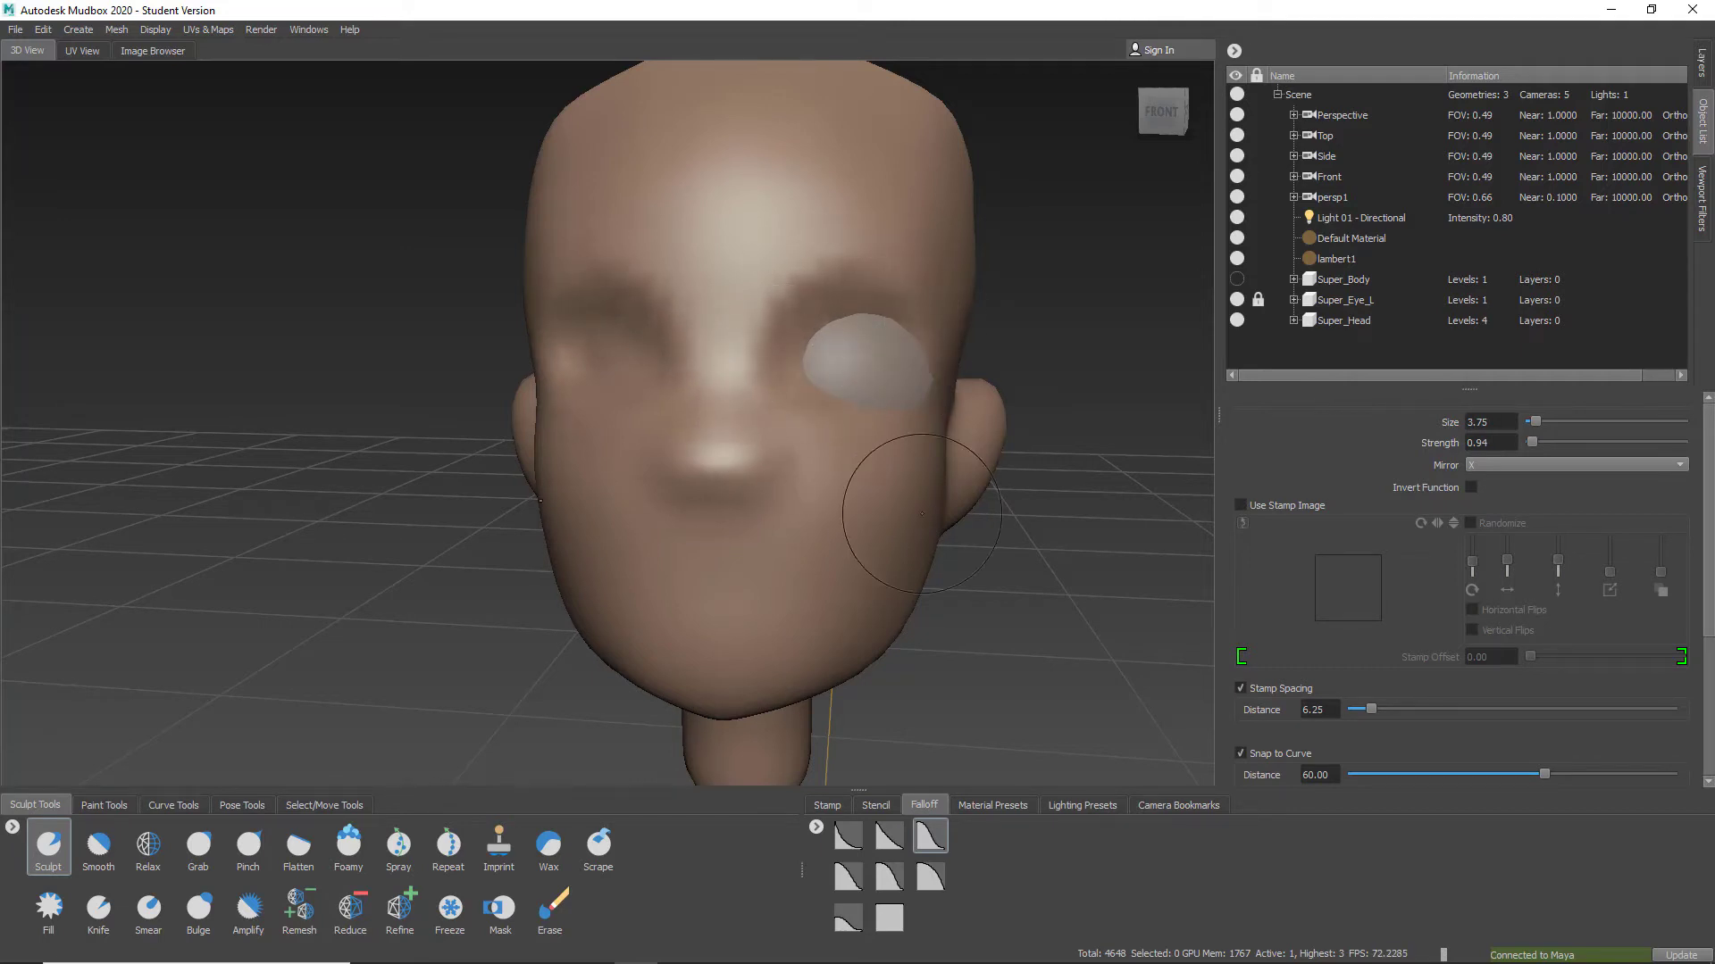
mouse_move(921, 514)
left_mouse_down("alt")
mouse_move(1009, 505)
mouse_move(708, 482)
mouse_move(780, 464)
mouse_move(747, 384)
left_mouse_up("alt")
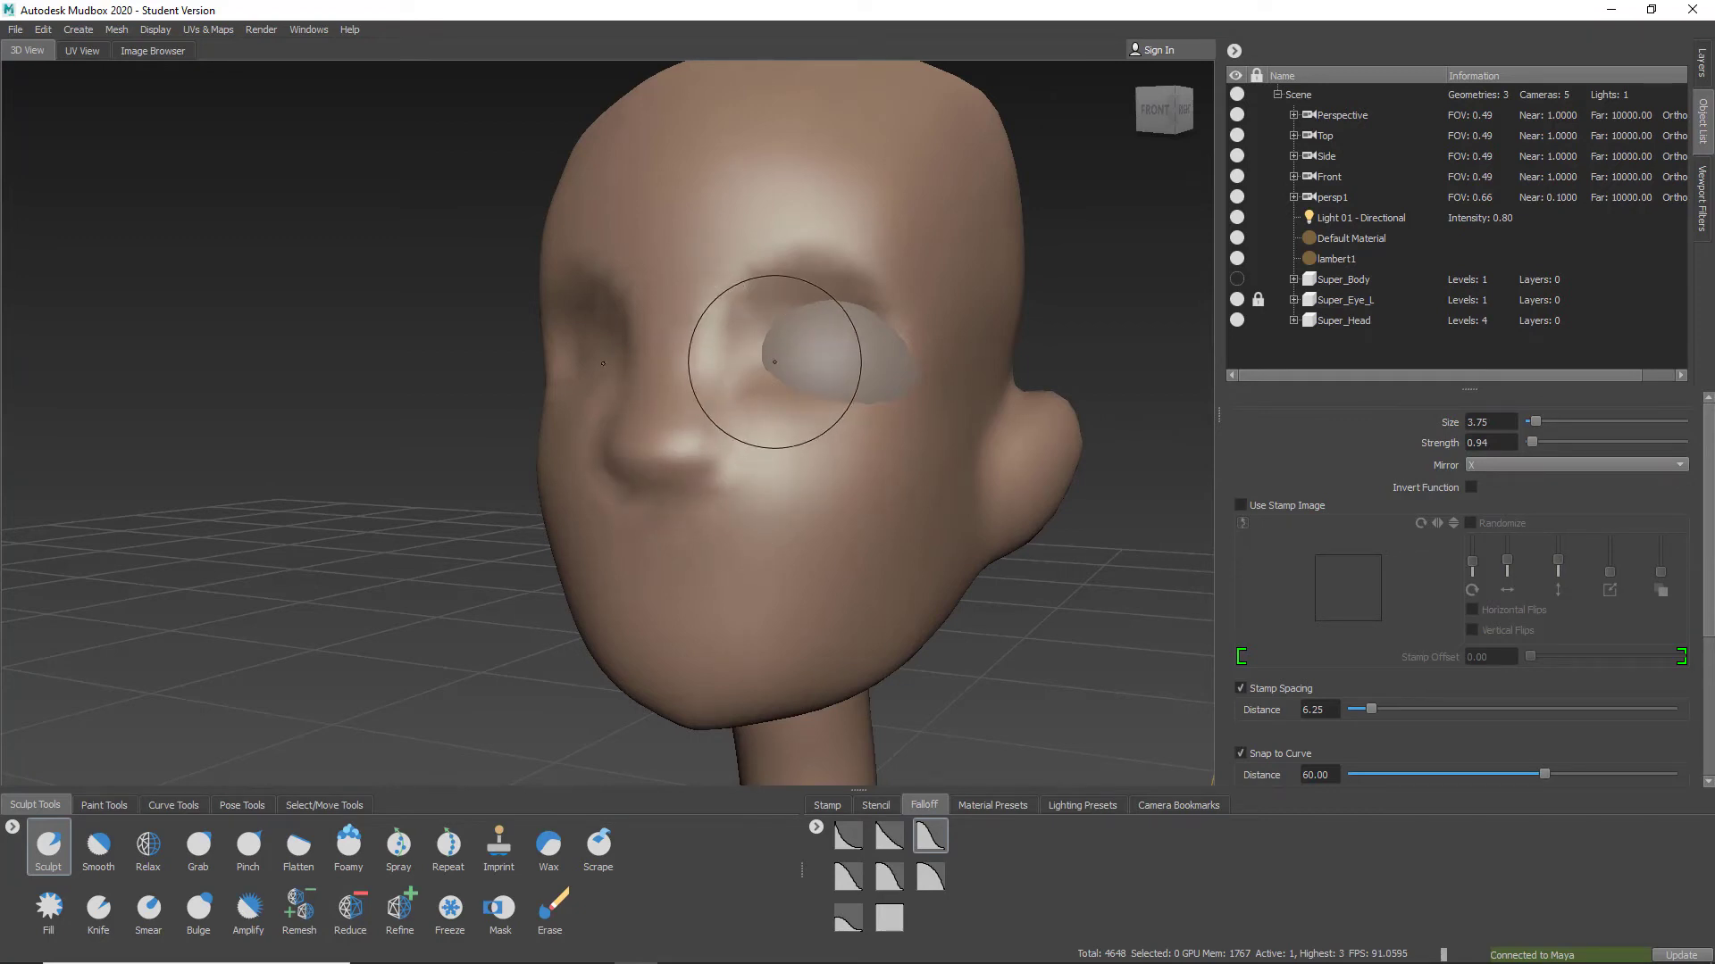
Smooth the underside of the chin and the forehead and upper skull
left_click_drag(774, 362, 814, 554, "alt")
left_click_drag(801, 512, 707, 340, "alt")
key("shift")
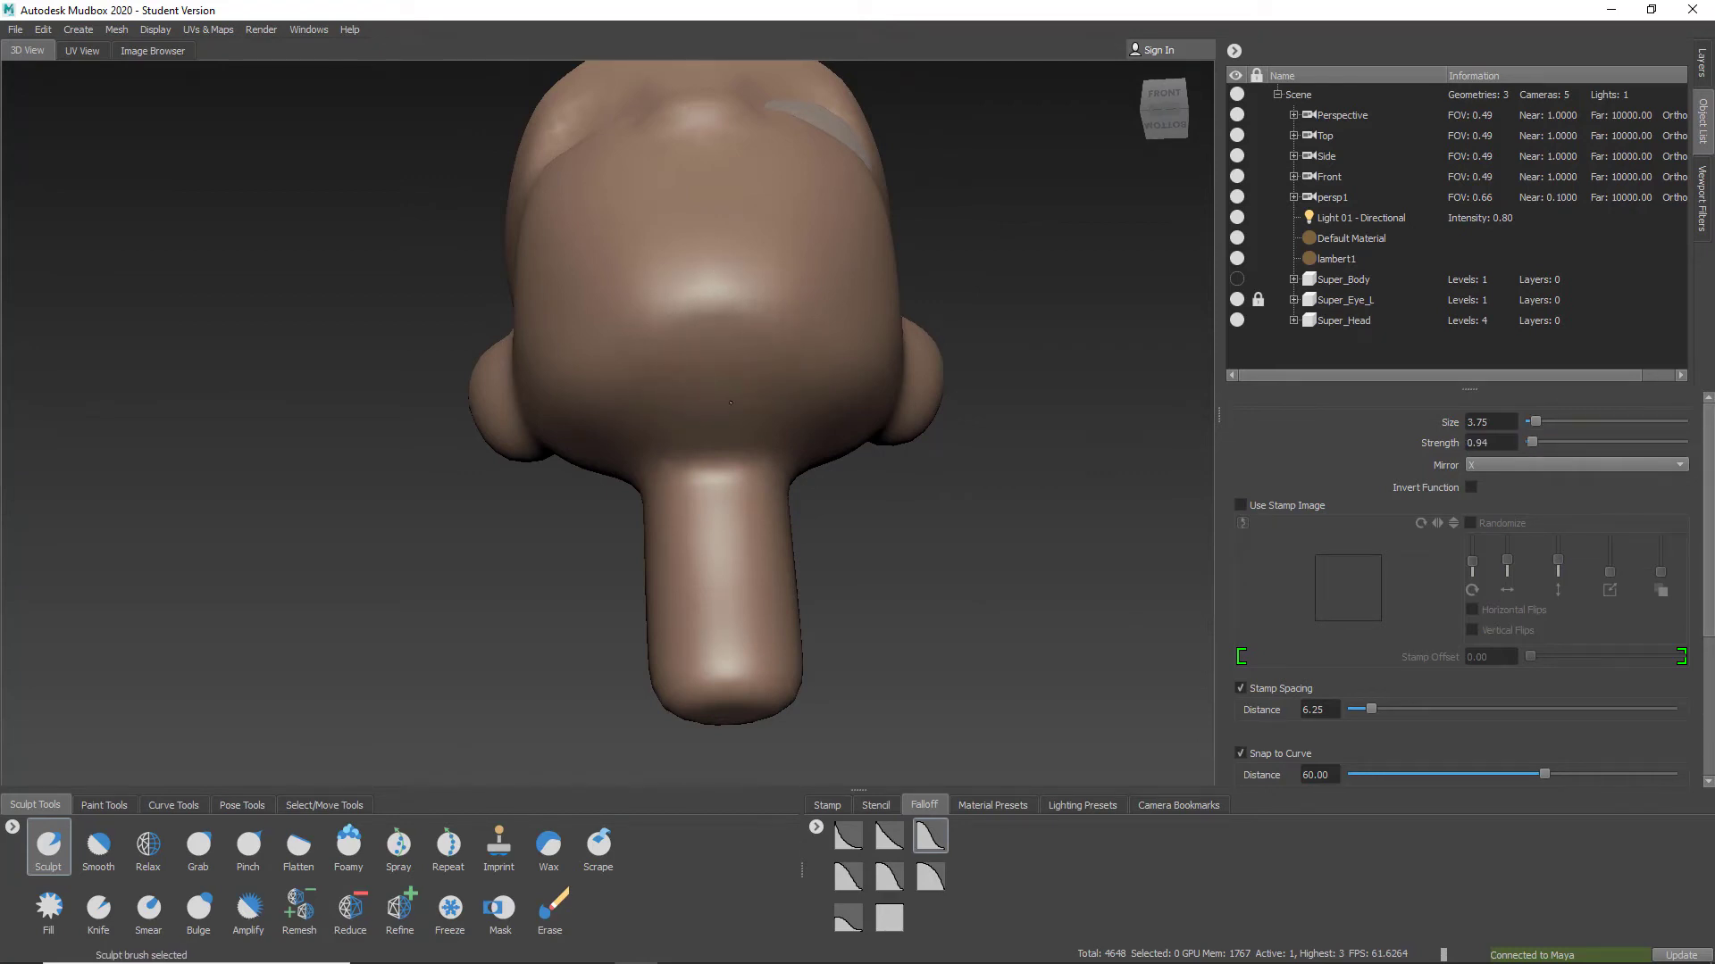
left_click_drag(730, 403, 720, 487, "alt")
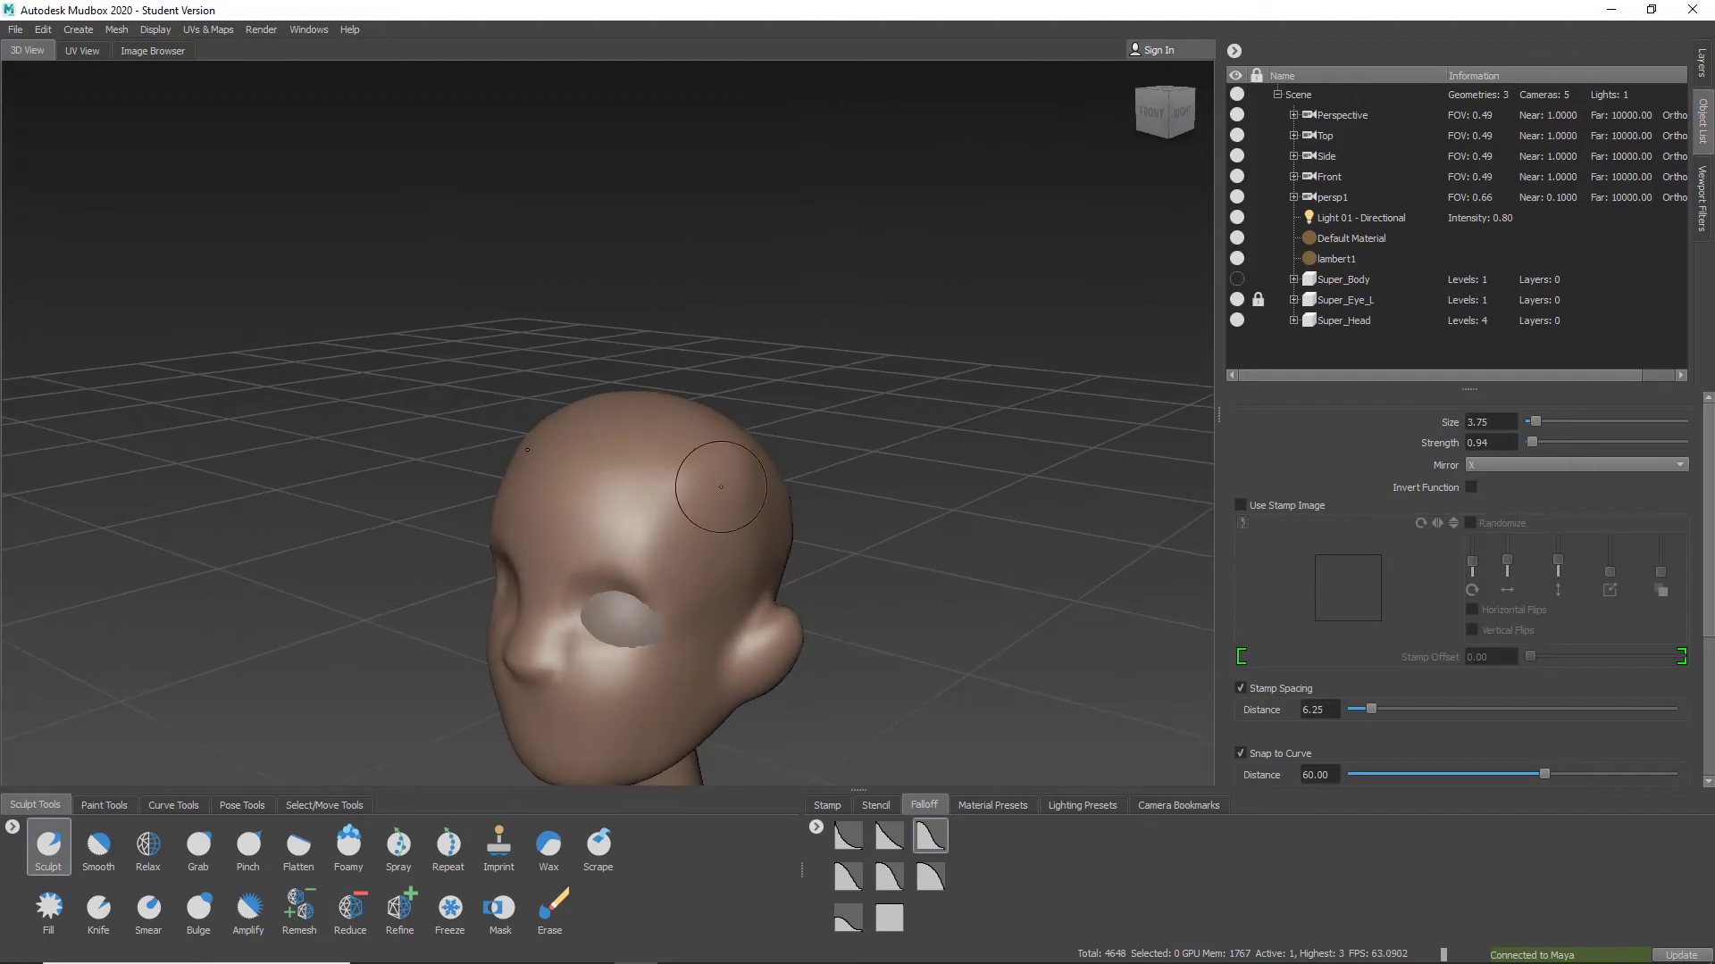
key("shift")
key("shift")
mouse_move(535, 561)
left_mouse_down("alt")
mouse_move(818, 705)
mouse_move(751, 582)
mouse_move(628, 593)
mouse_move(681, 548)
left_mouse_up("alt")
key("shift")
Raise the head to subdivision level 3 and smooth the middle of the forehead
key("Page_Up")
key("Page_Up")
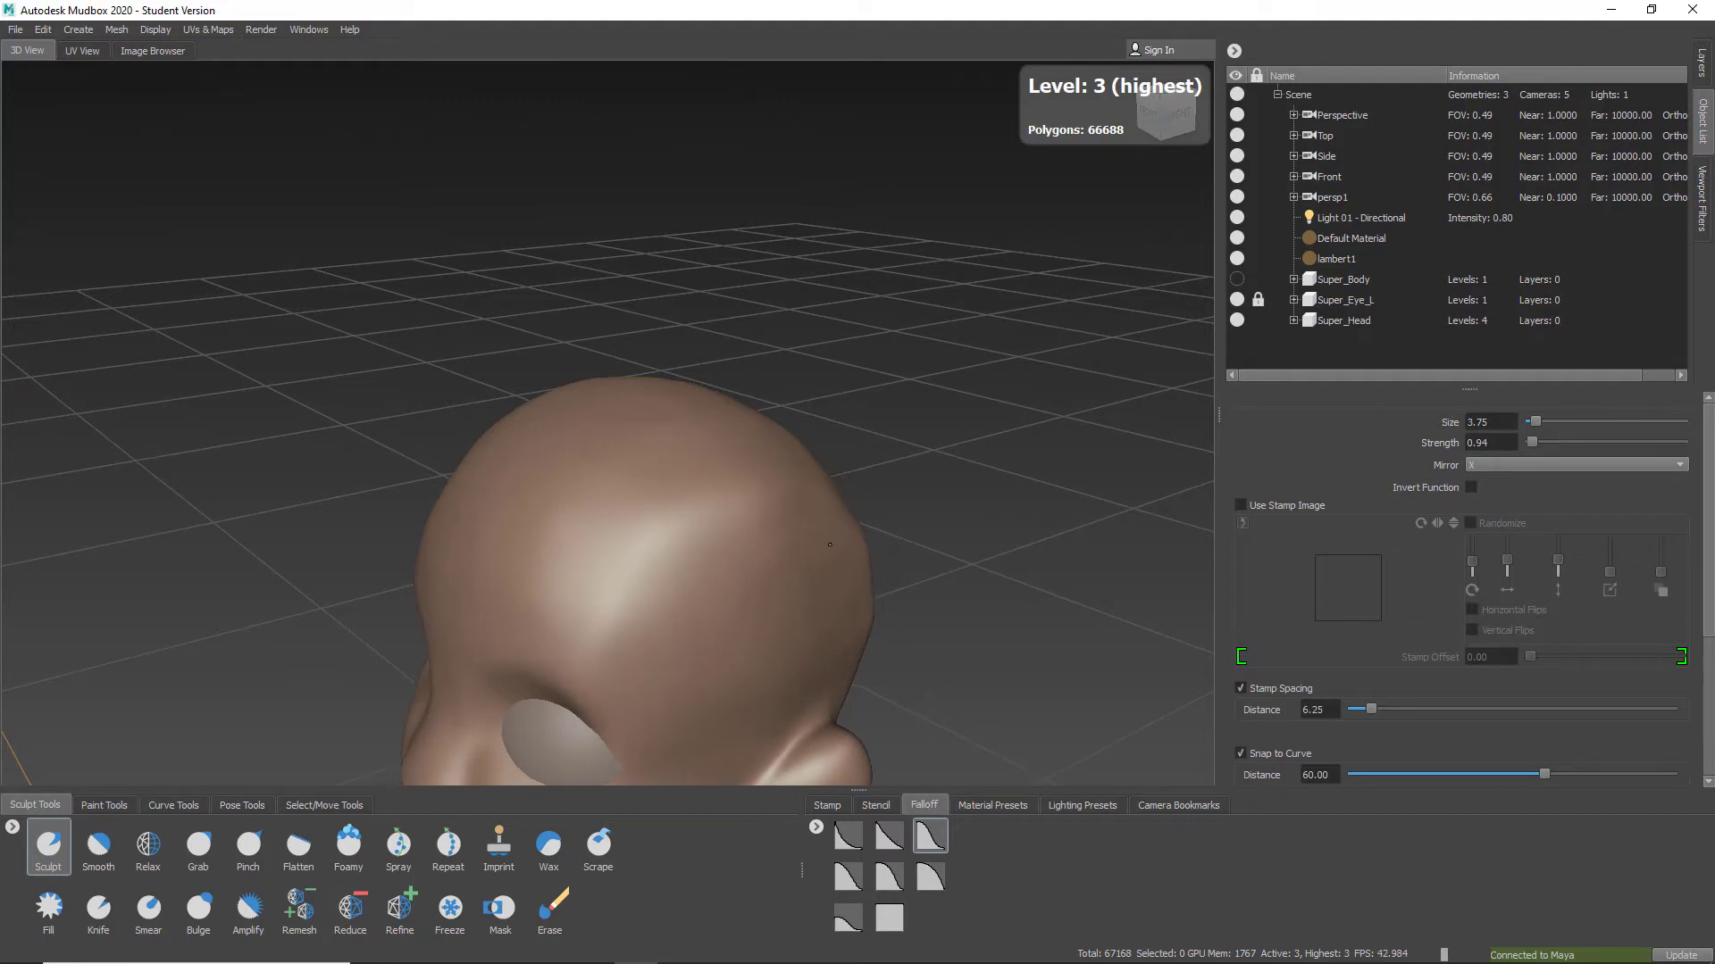
mouse_move(785, 607)
left_mouse_down("alt")
mouse_move(822, 574)
mouse_move(818, 511)
mouse_move(859, 489)
left_mouse_up("alt")
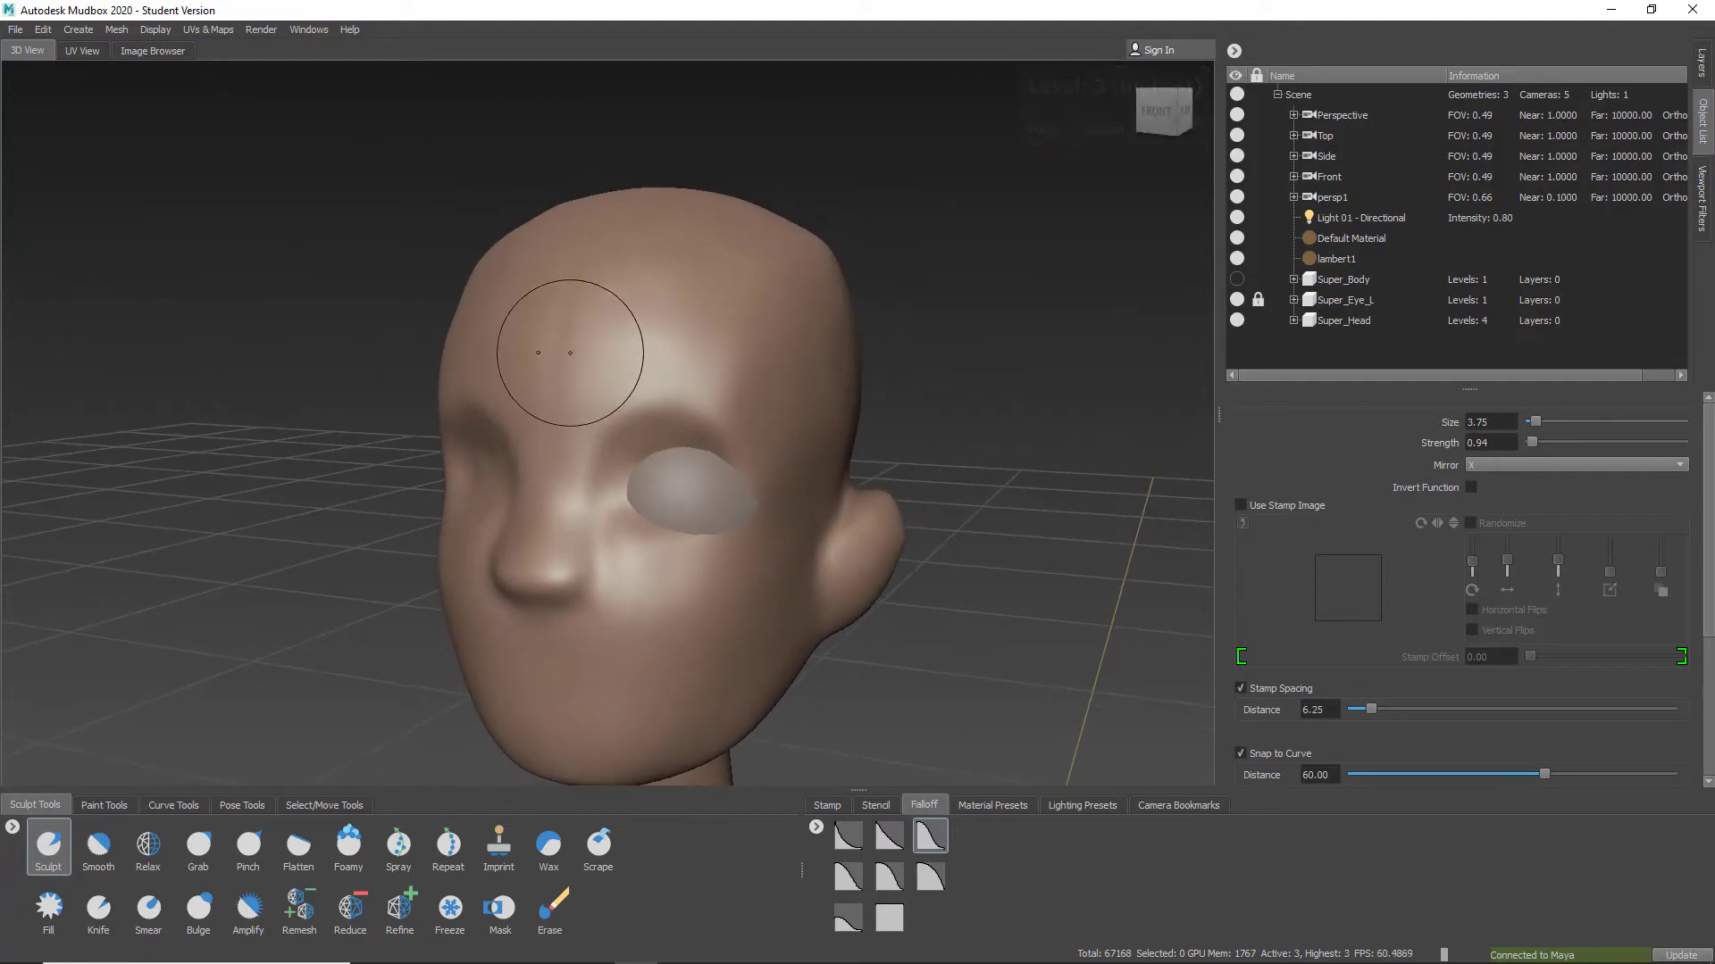
left_click_drag(558, 297, 563, 440, "shift")
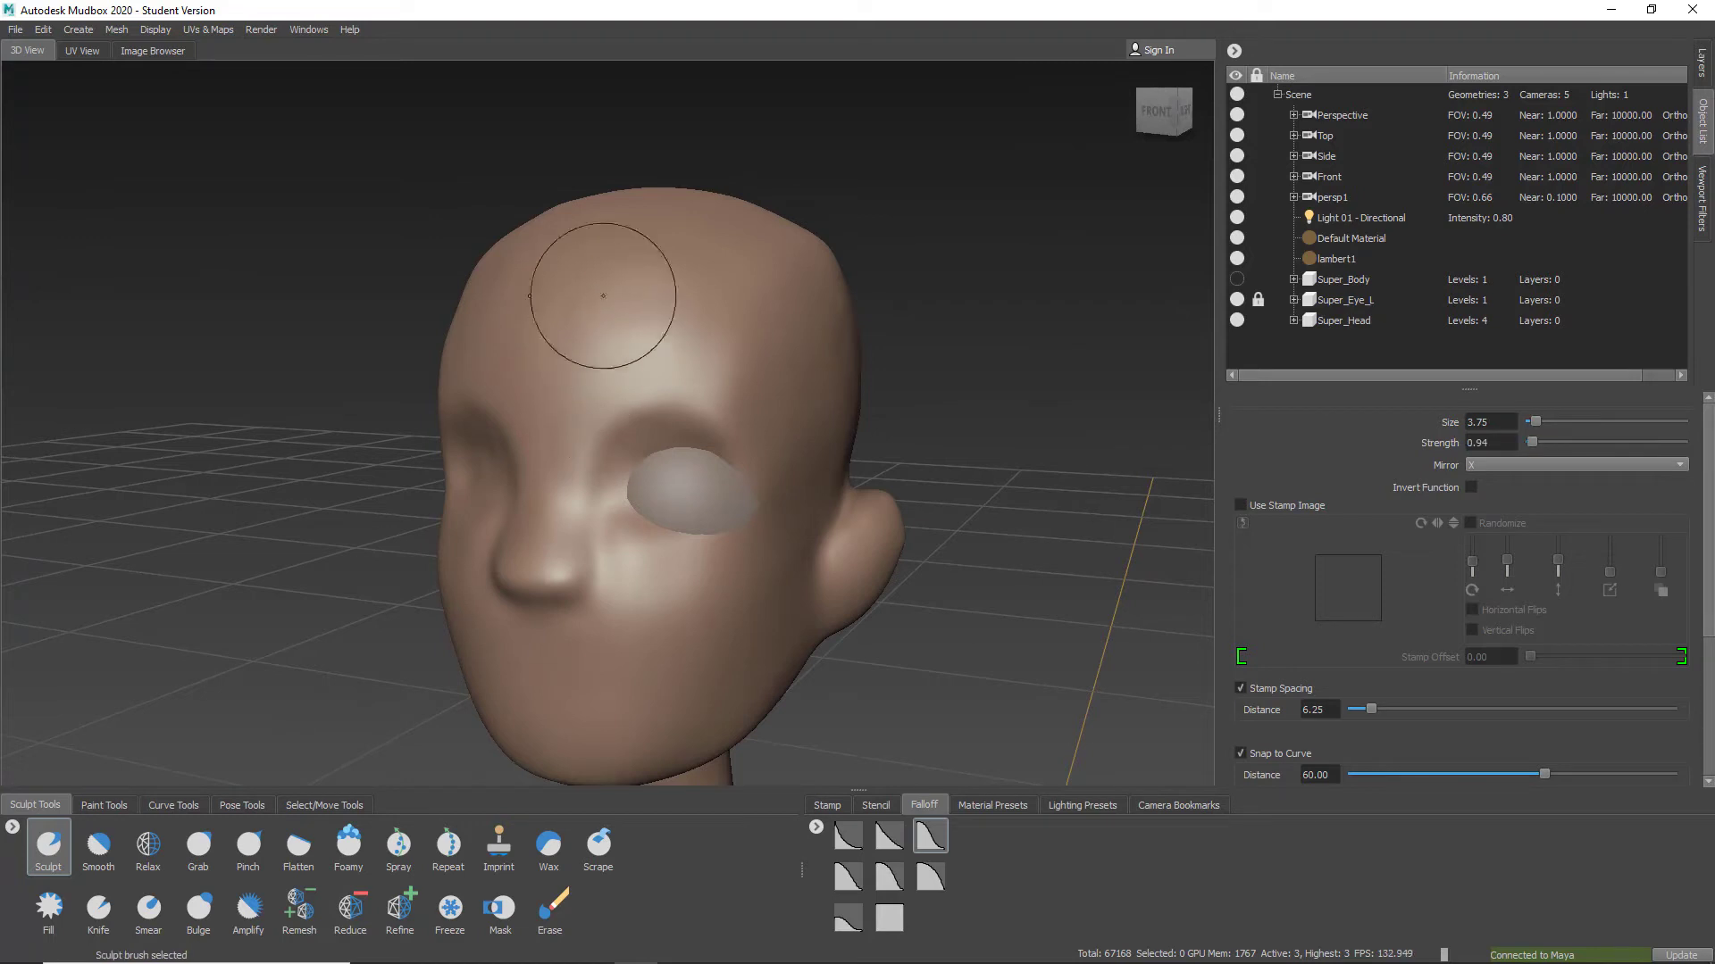
Enlarge the brush to 6.26 and smooth the forehead, side and back of the skull
mouse_move(839, 526)
left_mouse_down("alt")
mouse_move(719, 482)
mouse_move(616, 308)
left_mouse_up("alt")
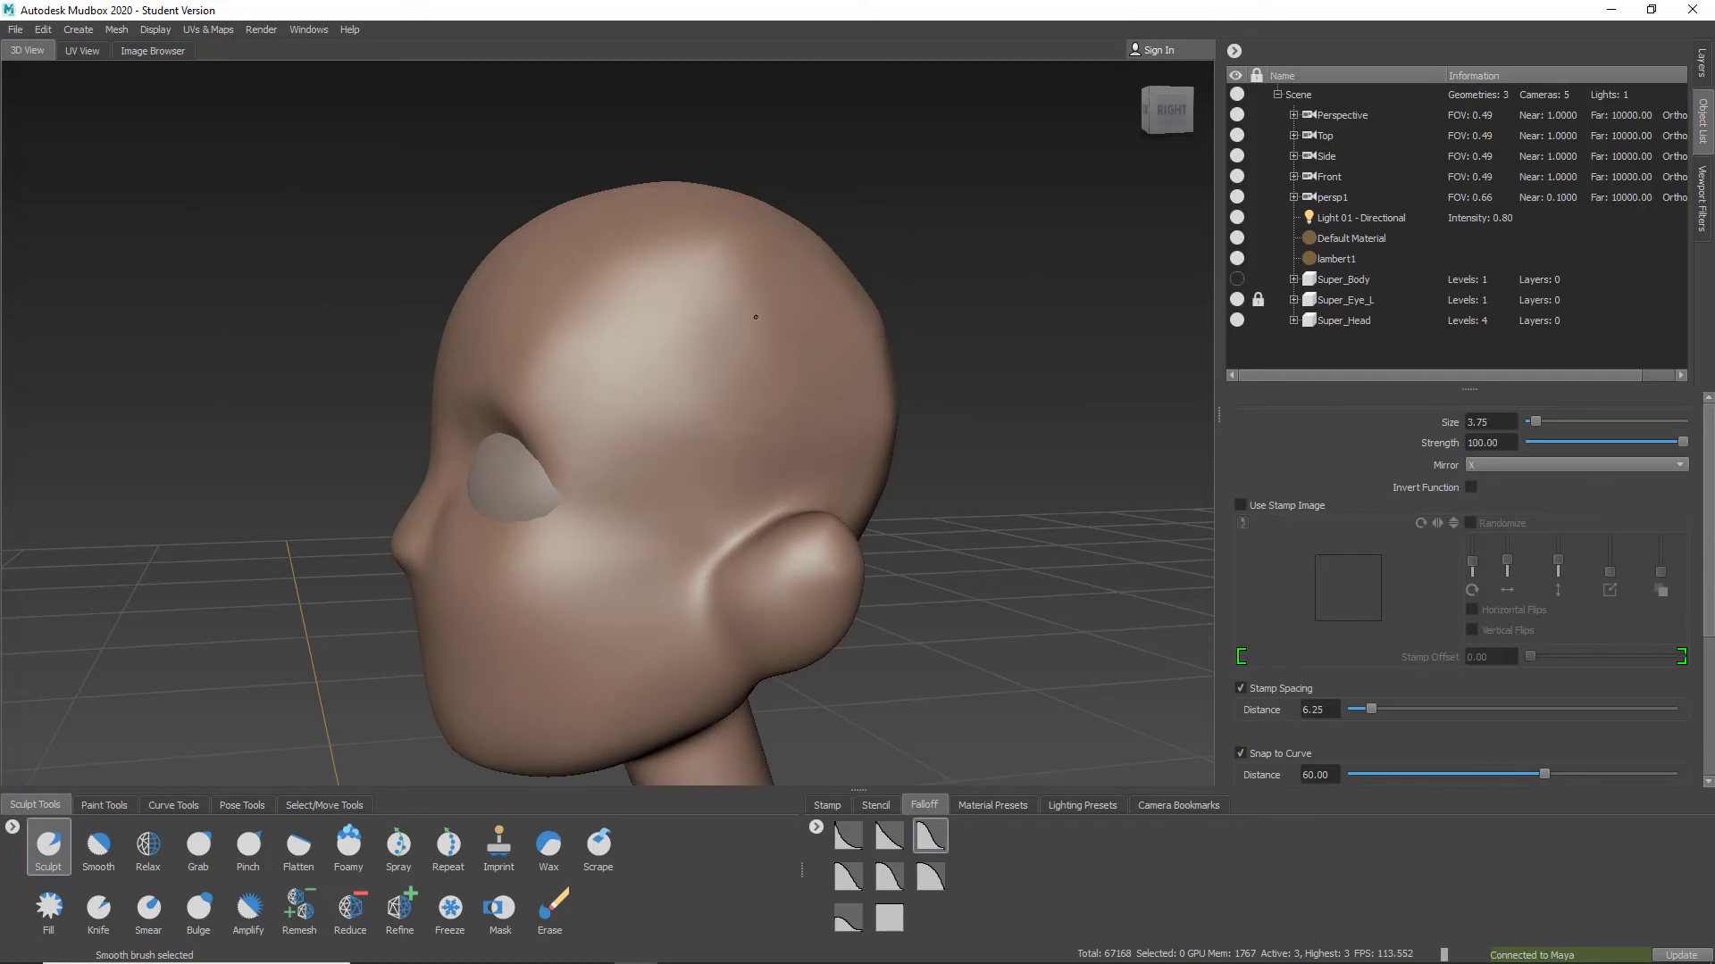
mouse_move(756, 500)
left_mouse_down("alt")
mouse_move(831, 244)
mouse_move(835, 296)
left_mouse_up("alt")
key("shift")
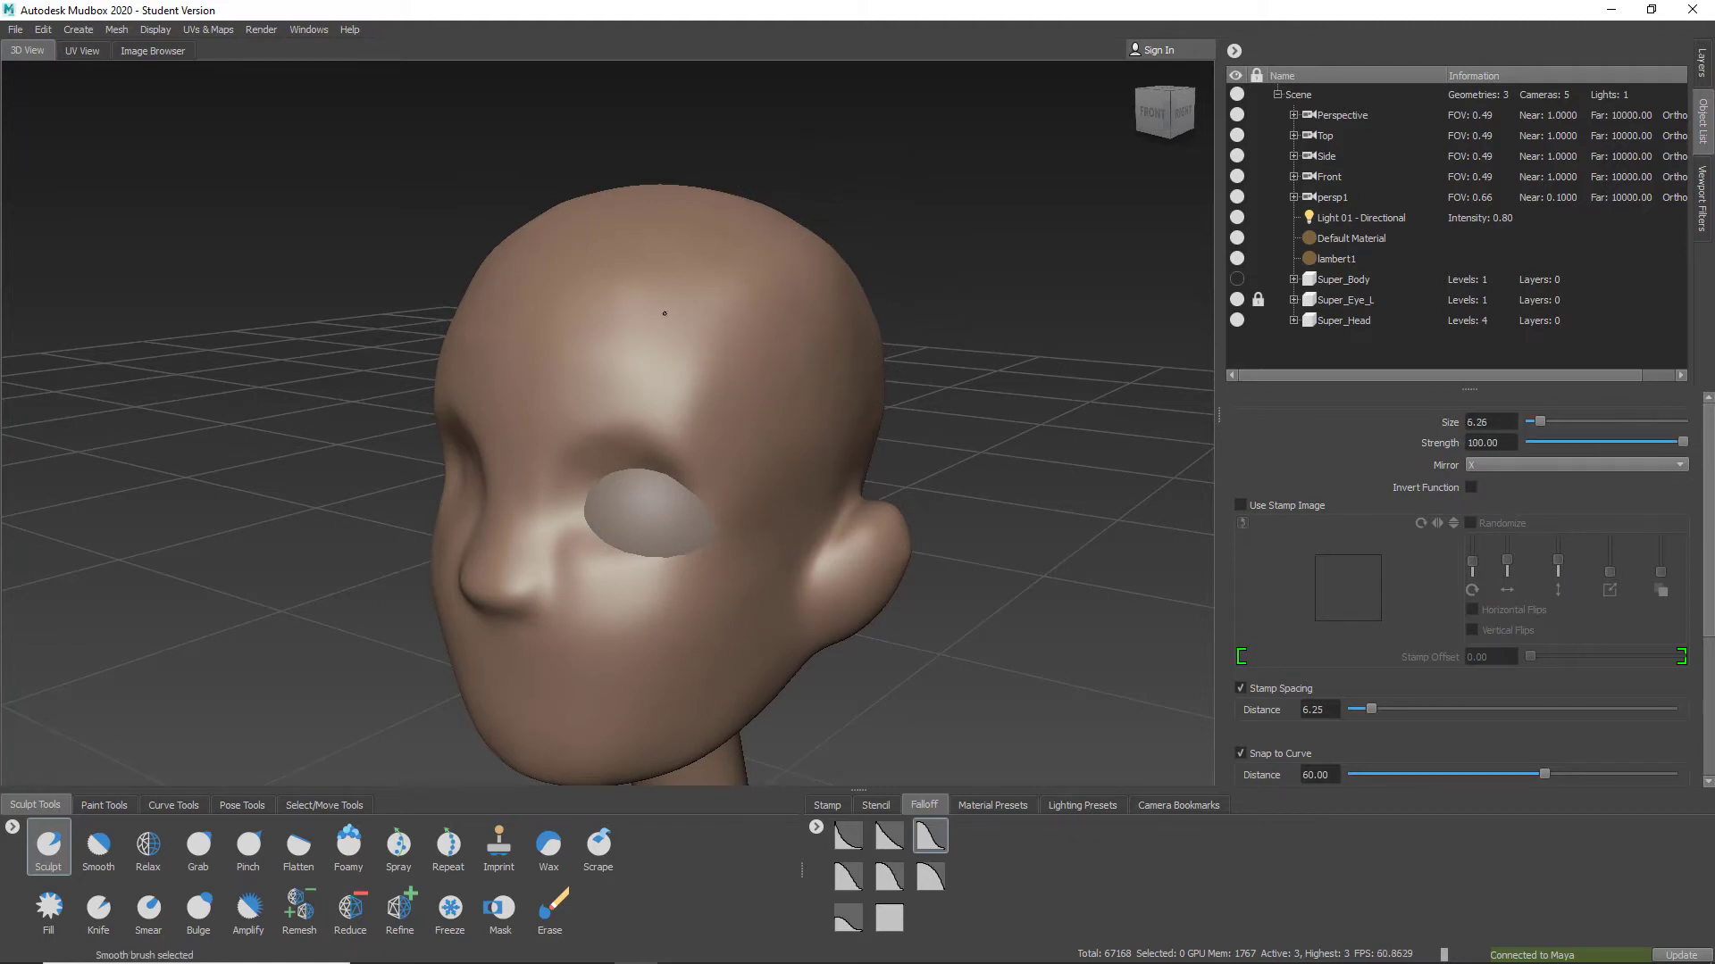
key("shift")
mouse_move(879, 540)
left_mouse_down("alt")
mouse_move(759, 525)
mouse_move(739, 500)
left_mouse_up("alt")
key("shift")
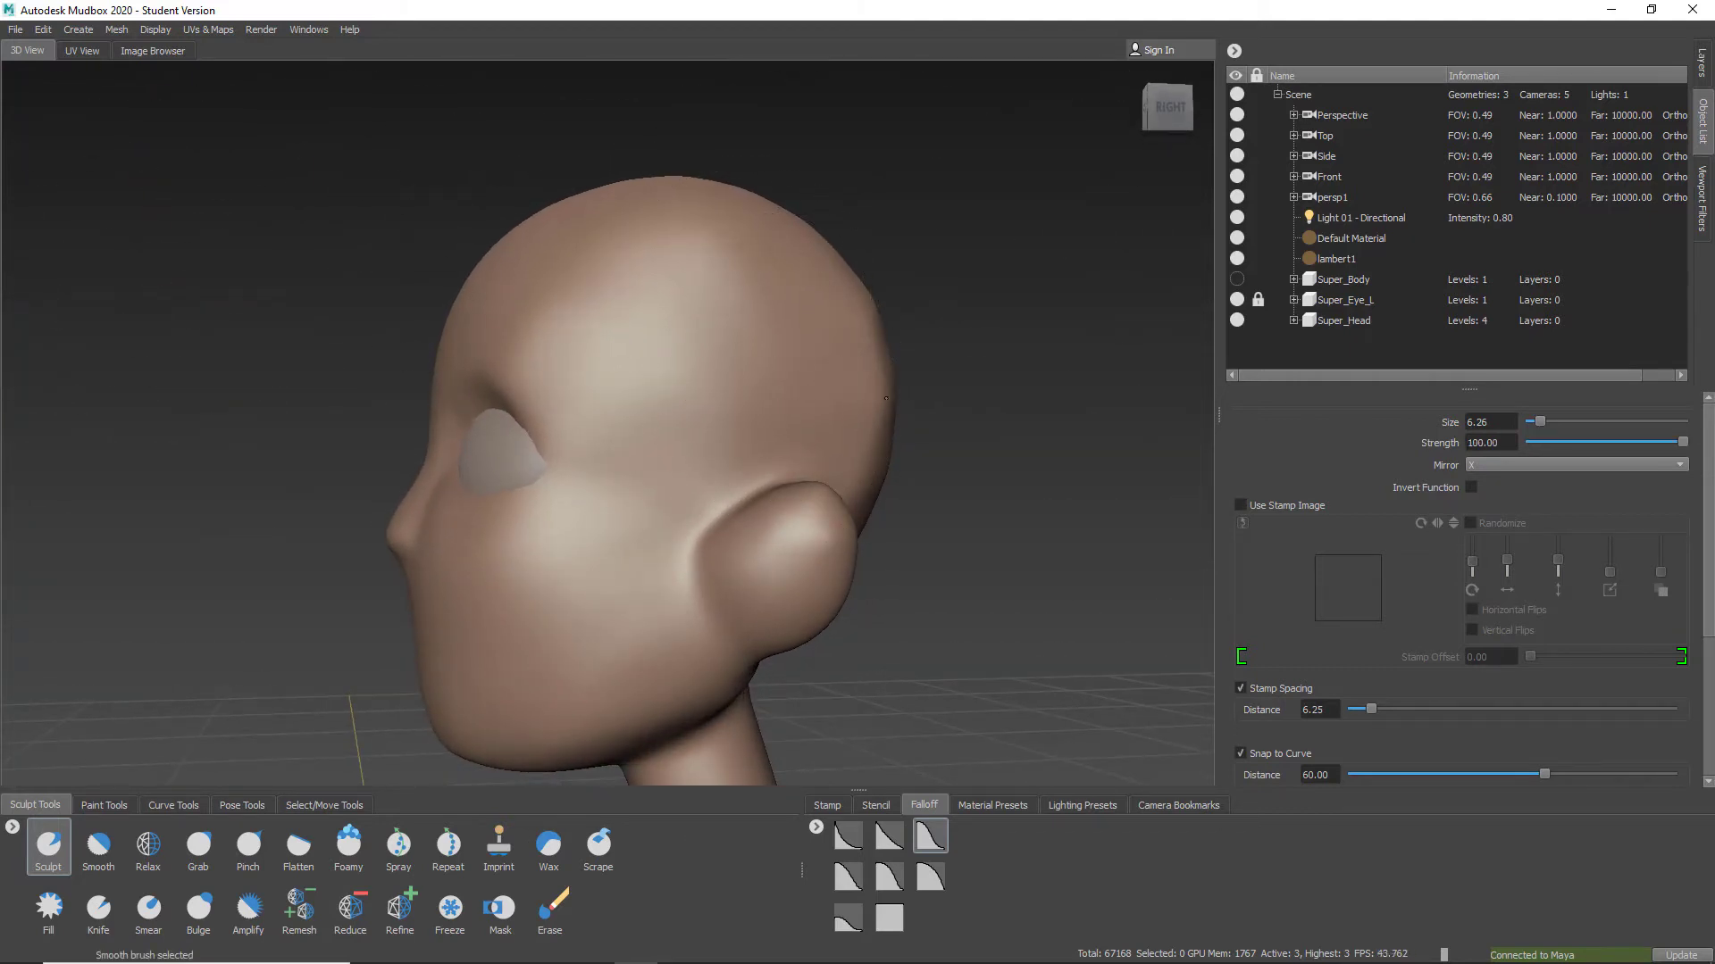
left_click_drag(826, 247, 735, 337, "alt")
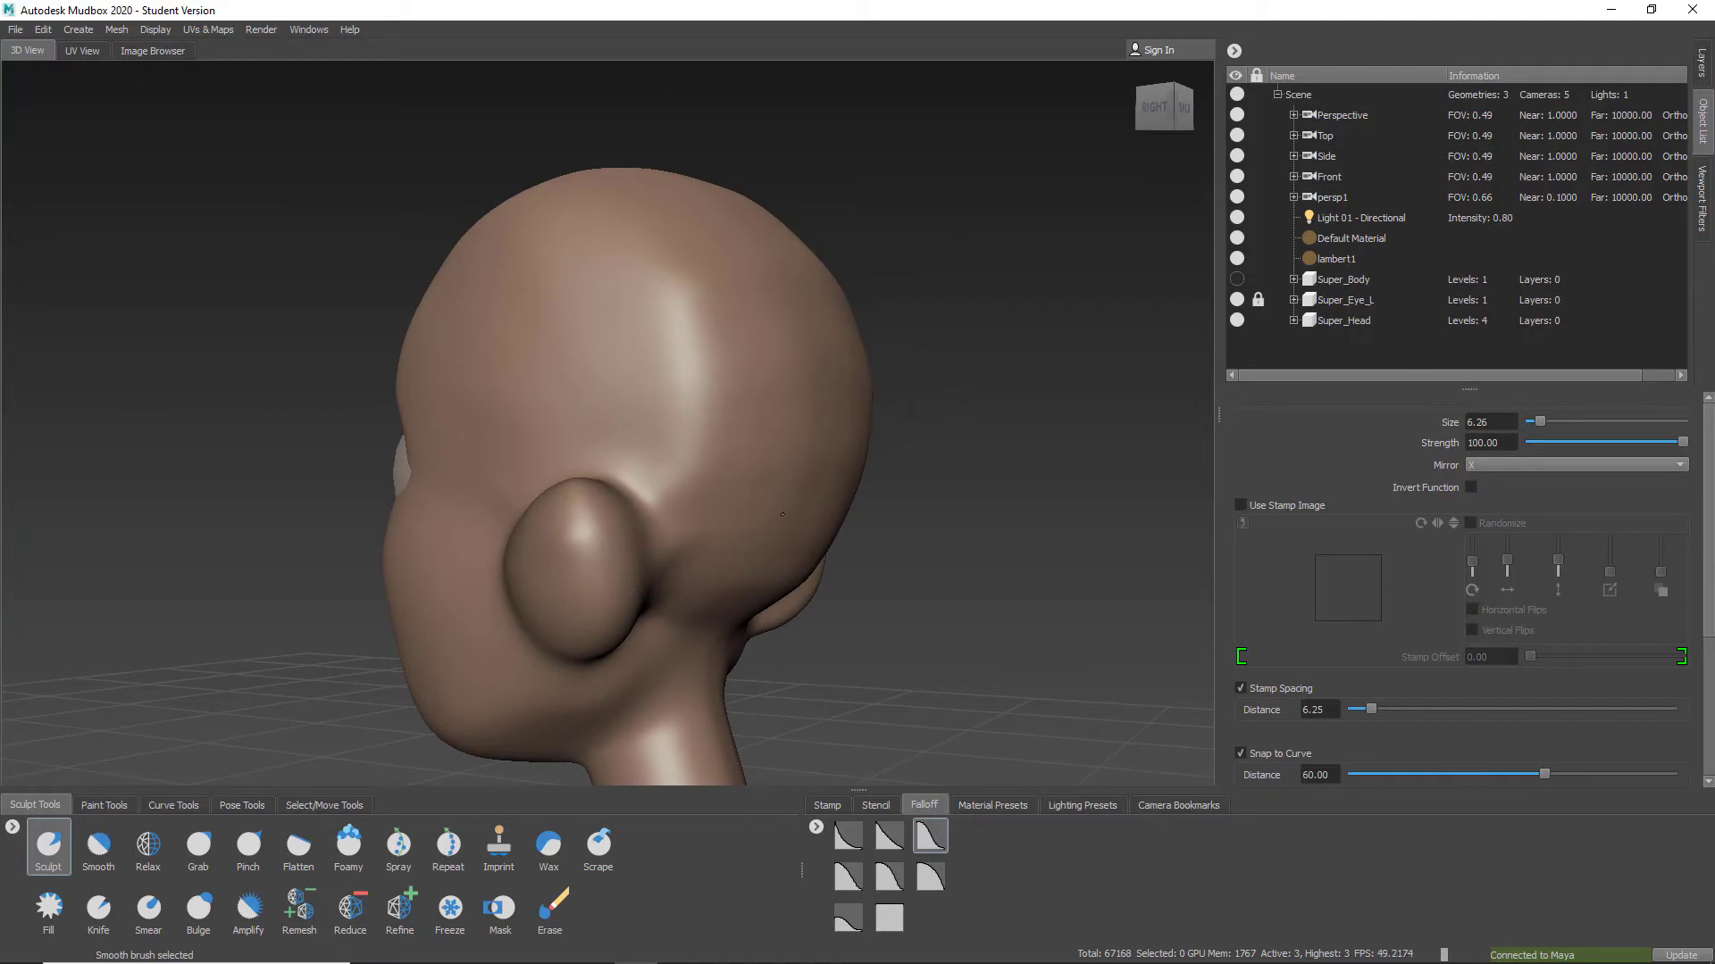
Lower the head to subdivision level 1, show the wireframe and smooth the skull above the ear
key("Page_Down")
key("Page_Down")
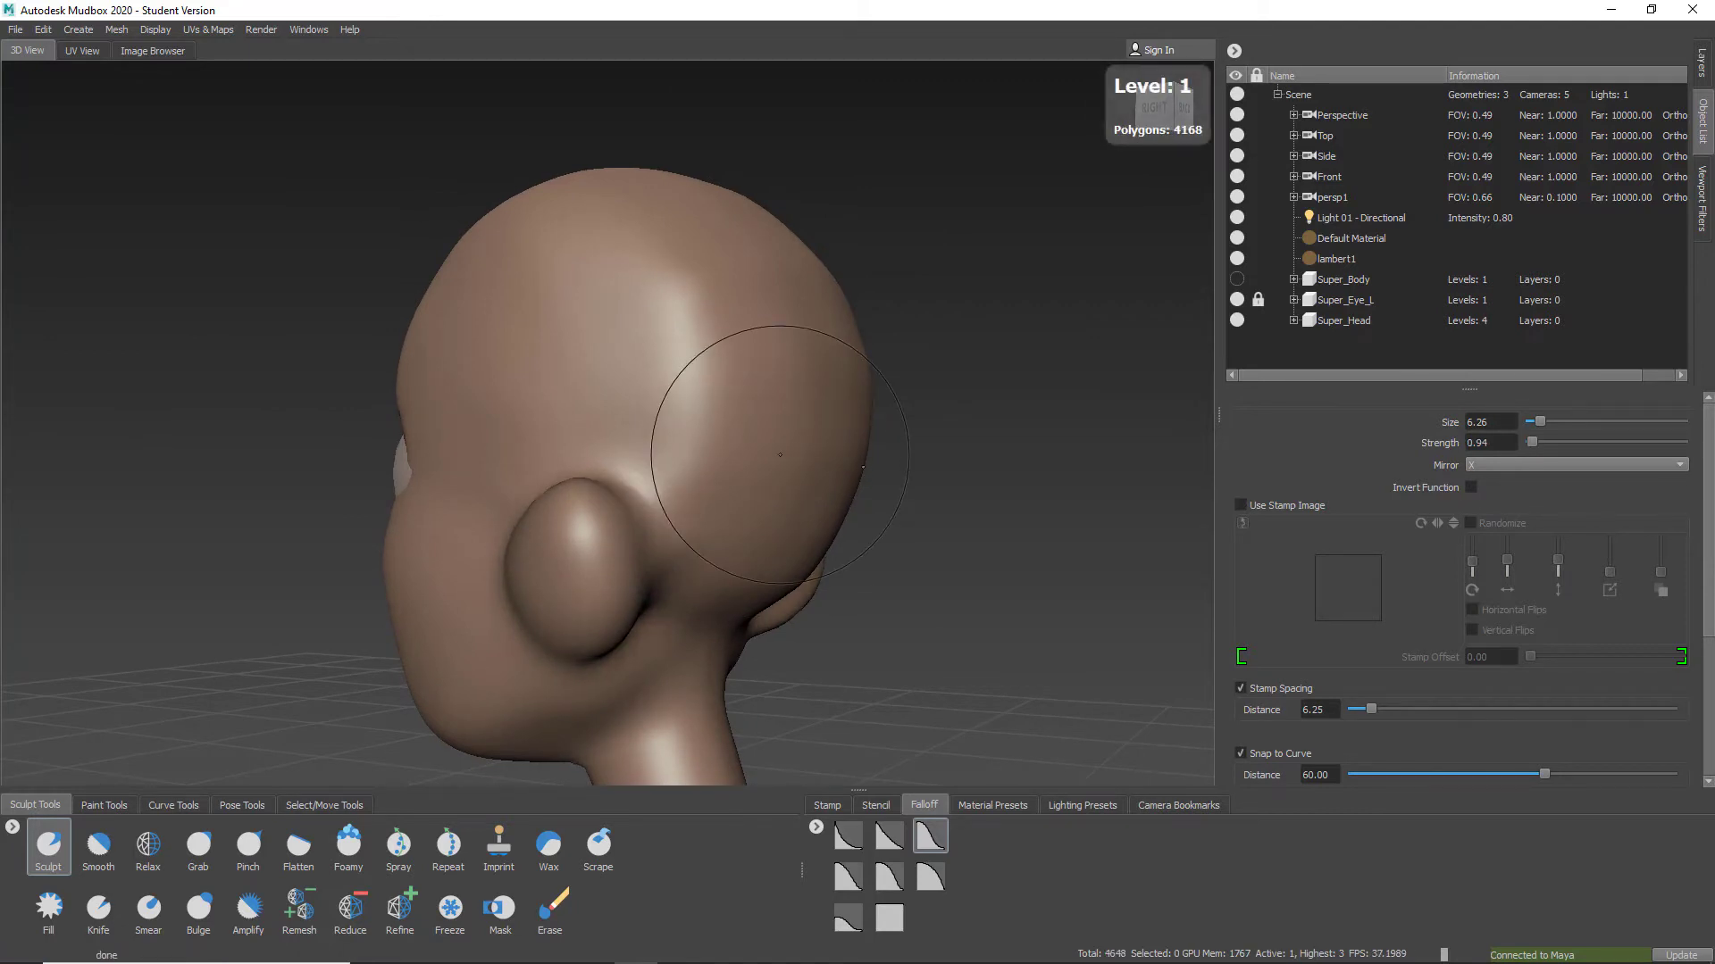
mouse_move(831, 379)
left_mouse_down("alt")
mouse_move(915, 411)
mouse_move(867, 400)
left_mouse_up("alt")
key("w")
left_click_drag(750, 377, 777, 383, "shift")
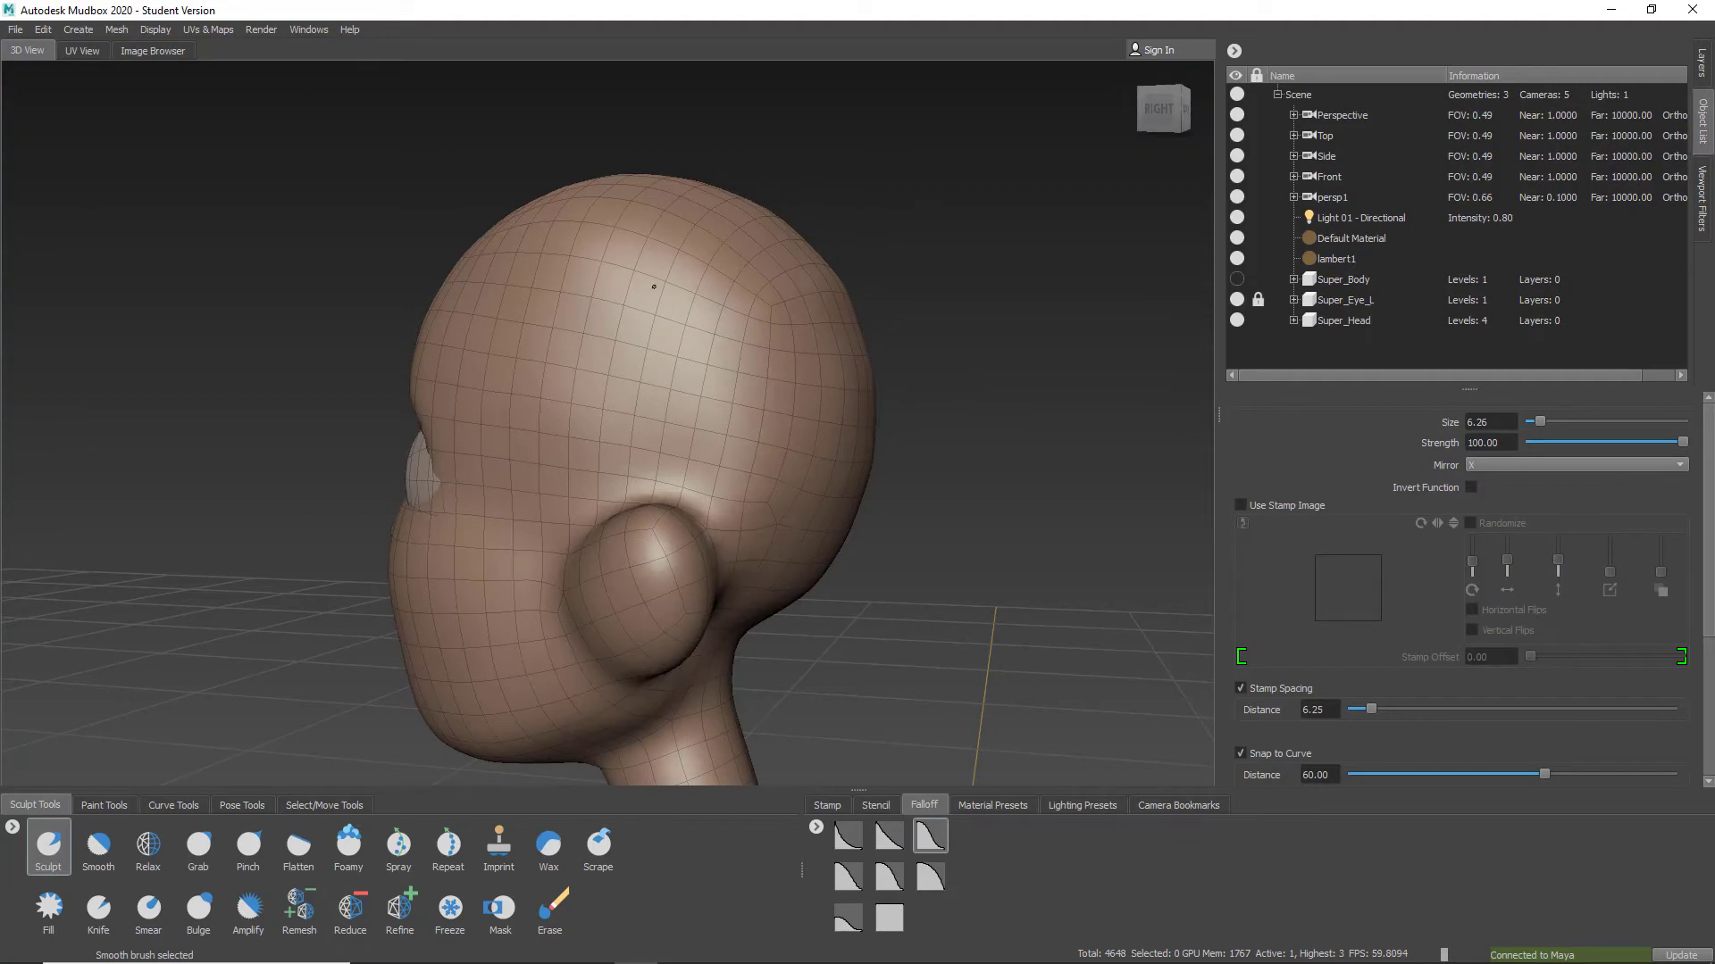
Return the head to subdivision level 3 and smooth the lower face and chin
key("Page_Up")
key("Page_Up")
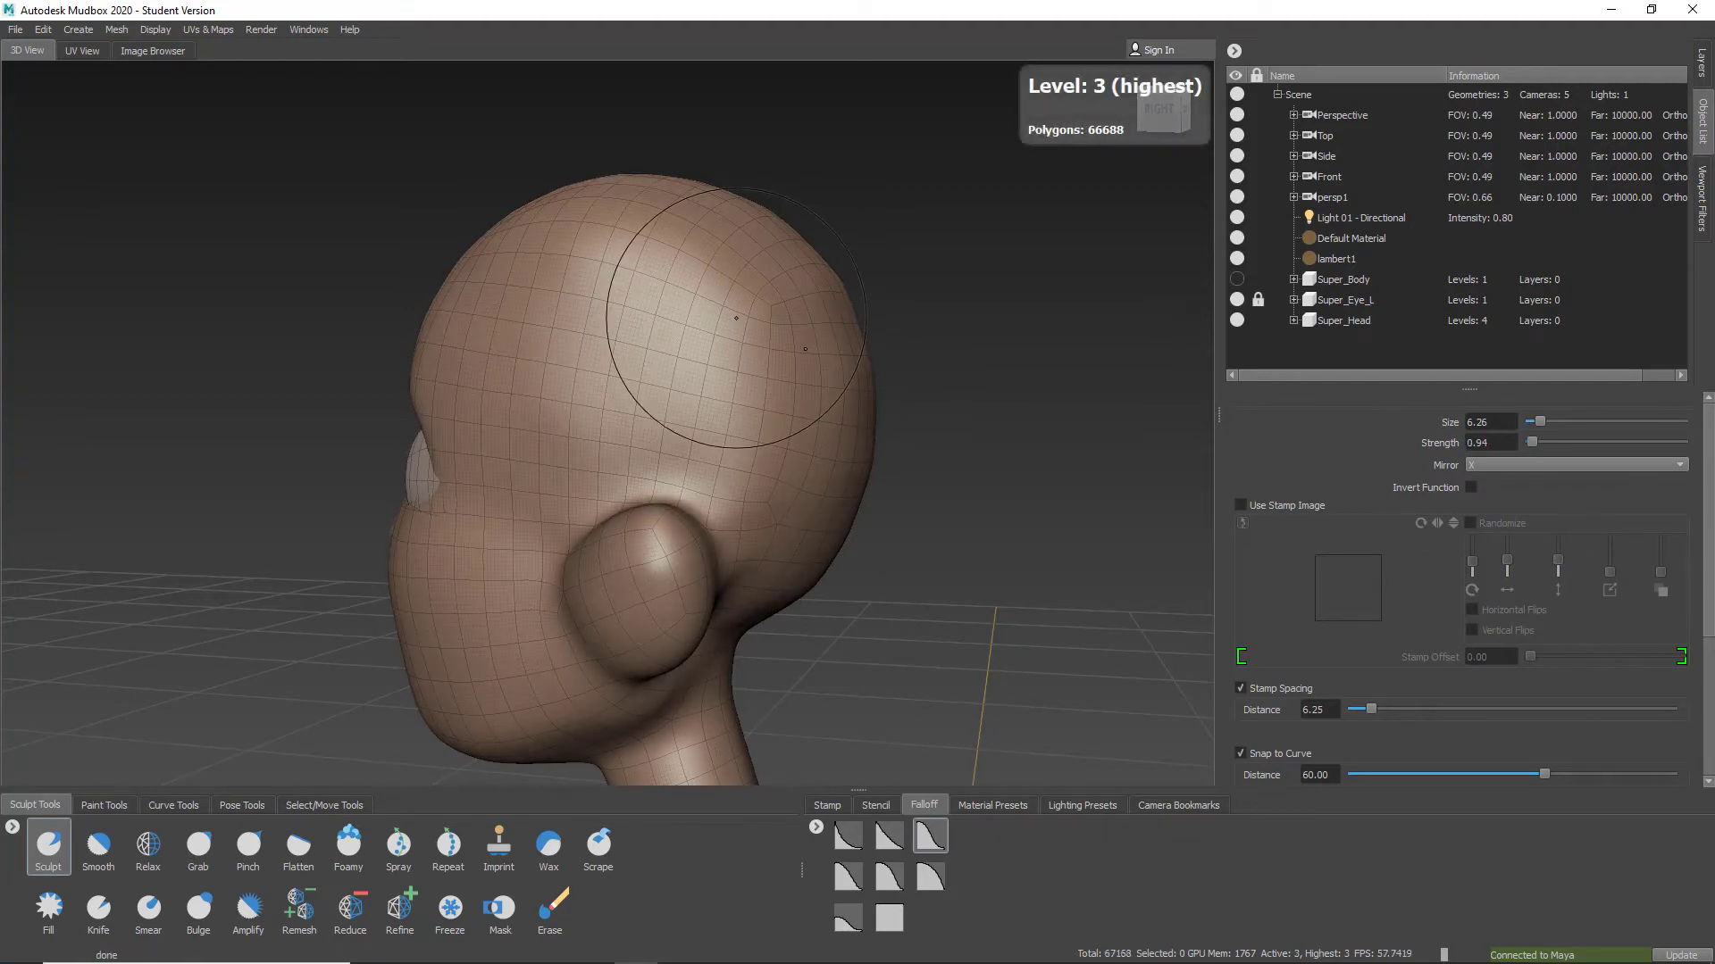
mouse_move(687, 518)
left_mouse_down("alt")
mouse_move(949, 468)
mouse_move(938, 455)
mouse_move(944, 478)
left_mouse_up("alt")
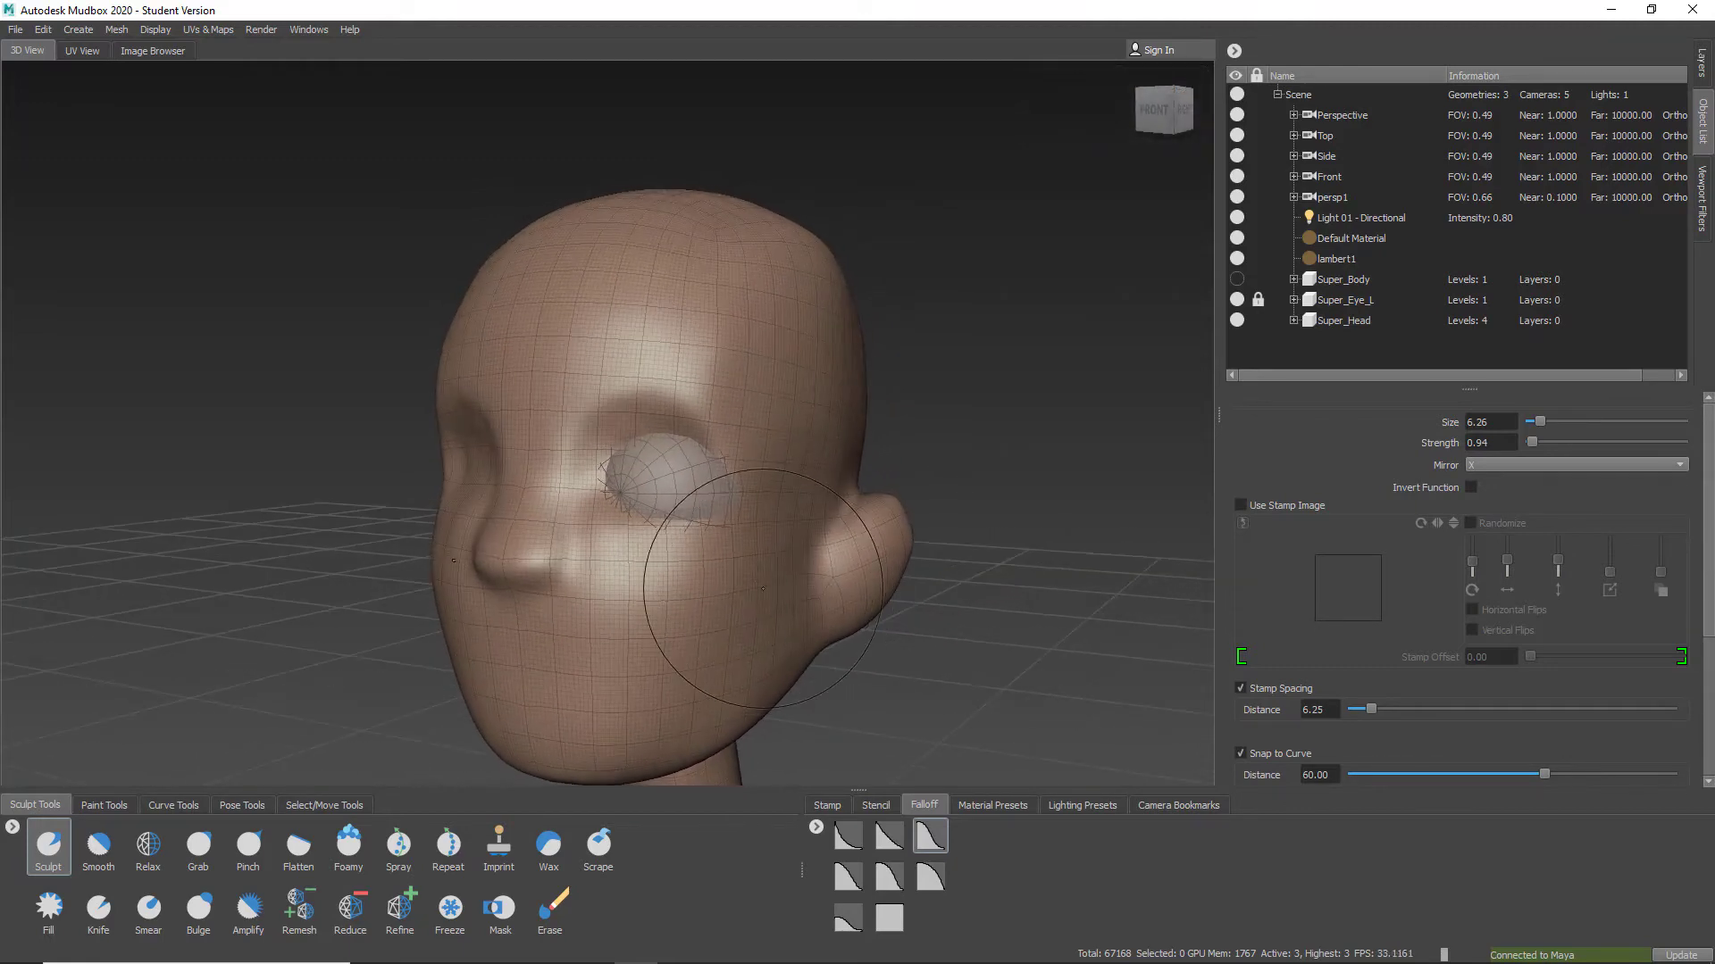
middle_click_drag(674, 665, 784, 484, "alt")
right_click_drag(784, 485, 796, 536, "alt")
left_click_drag(795, 536, 884, 580, "alt")
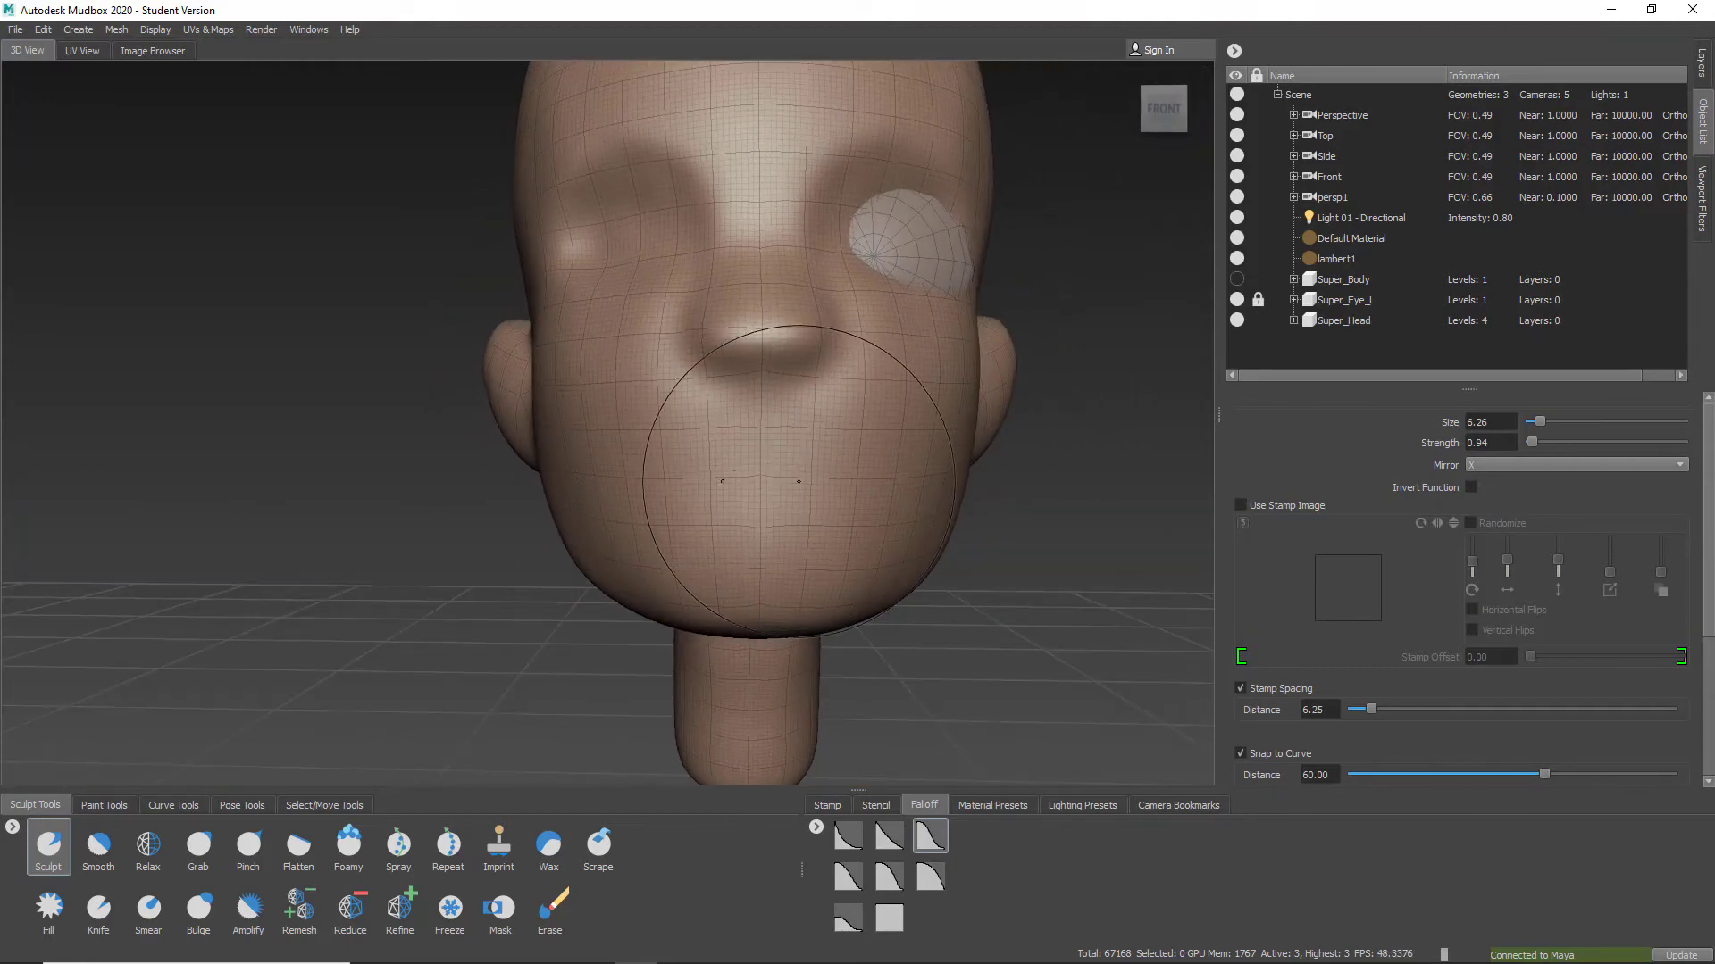
mouse_move(835, 438)
left_mouse_down("alt")
mouse_move(817, 490)
mouse_move(755, 490)
left_mouse_up("alt")
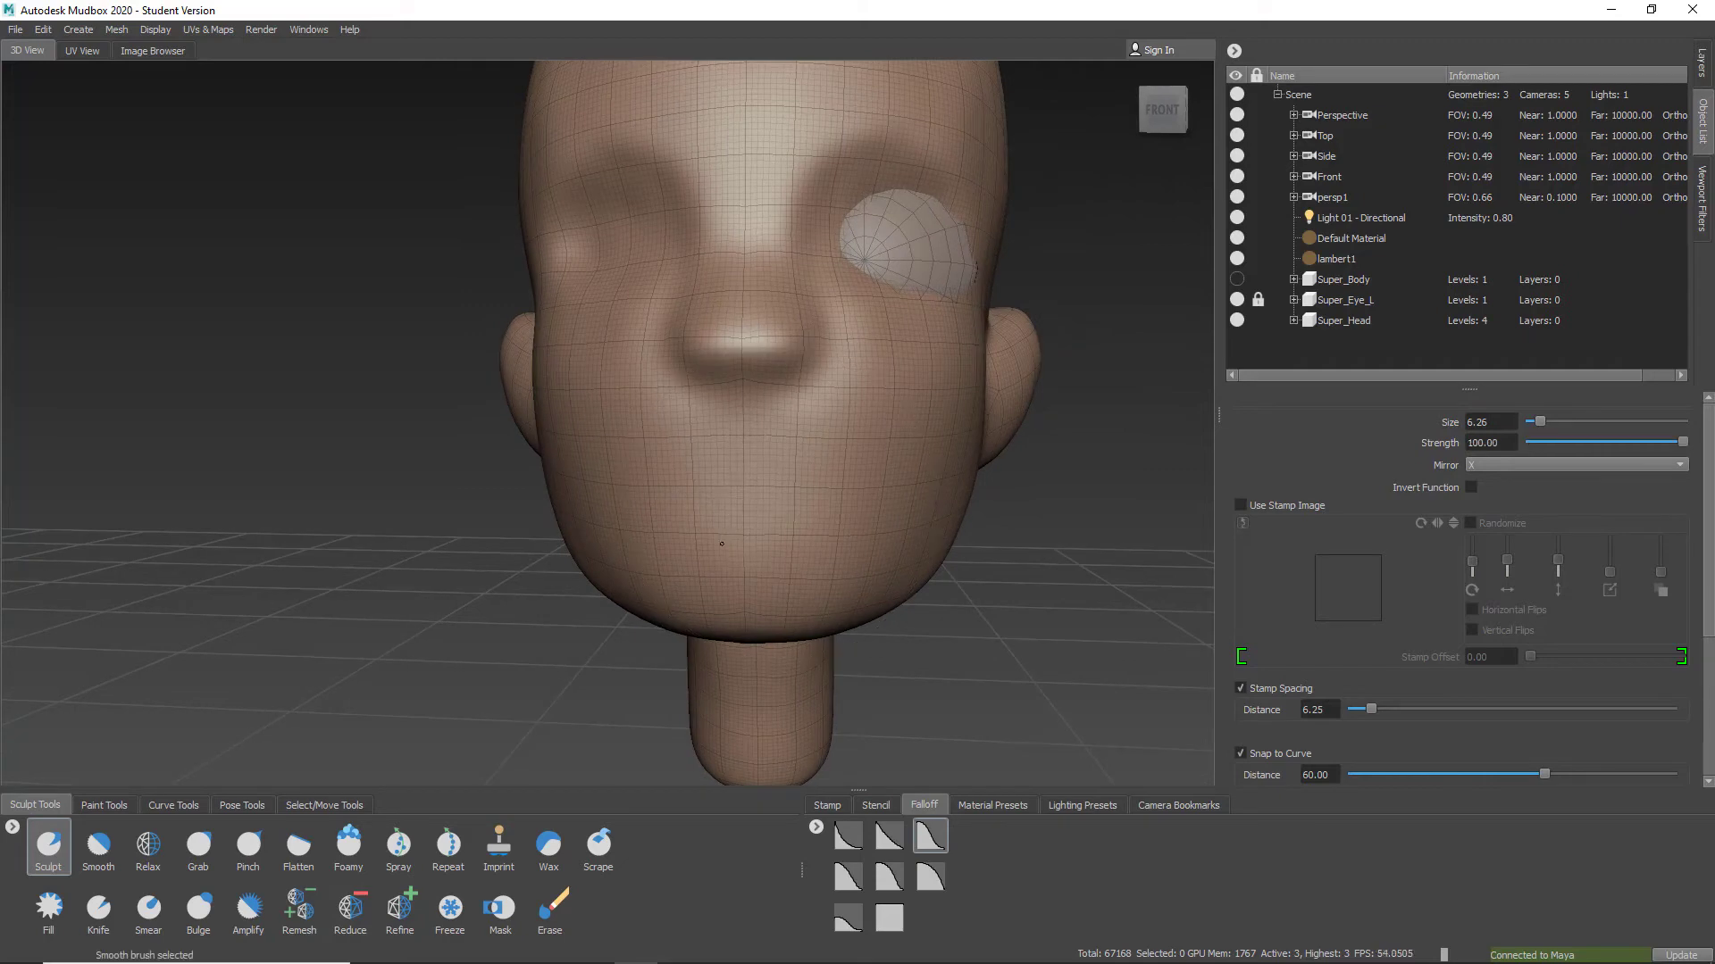
mouse_move(728, 598)
left_mouse_down("alt")
mouse_move(811, 568)
mouse_move(776, 477)
left_mouse_up("alt")
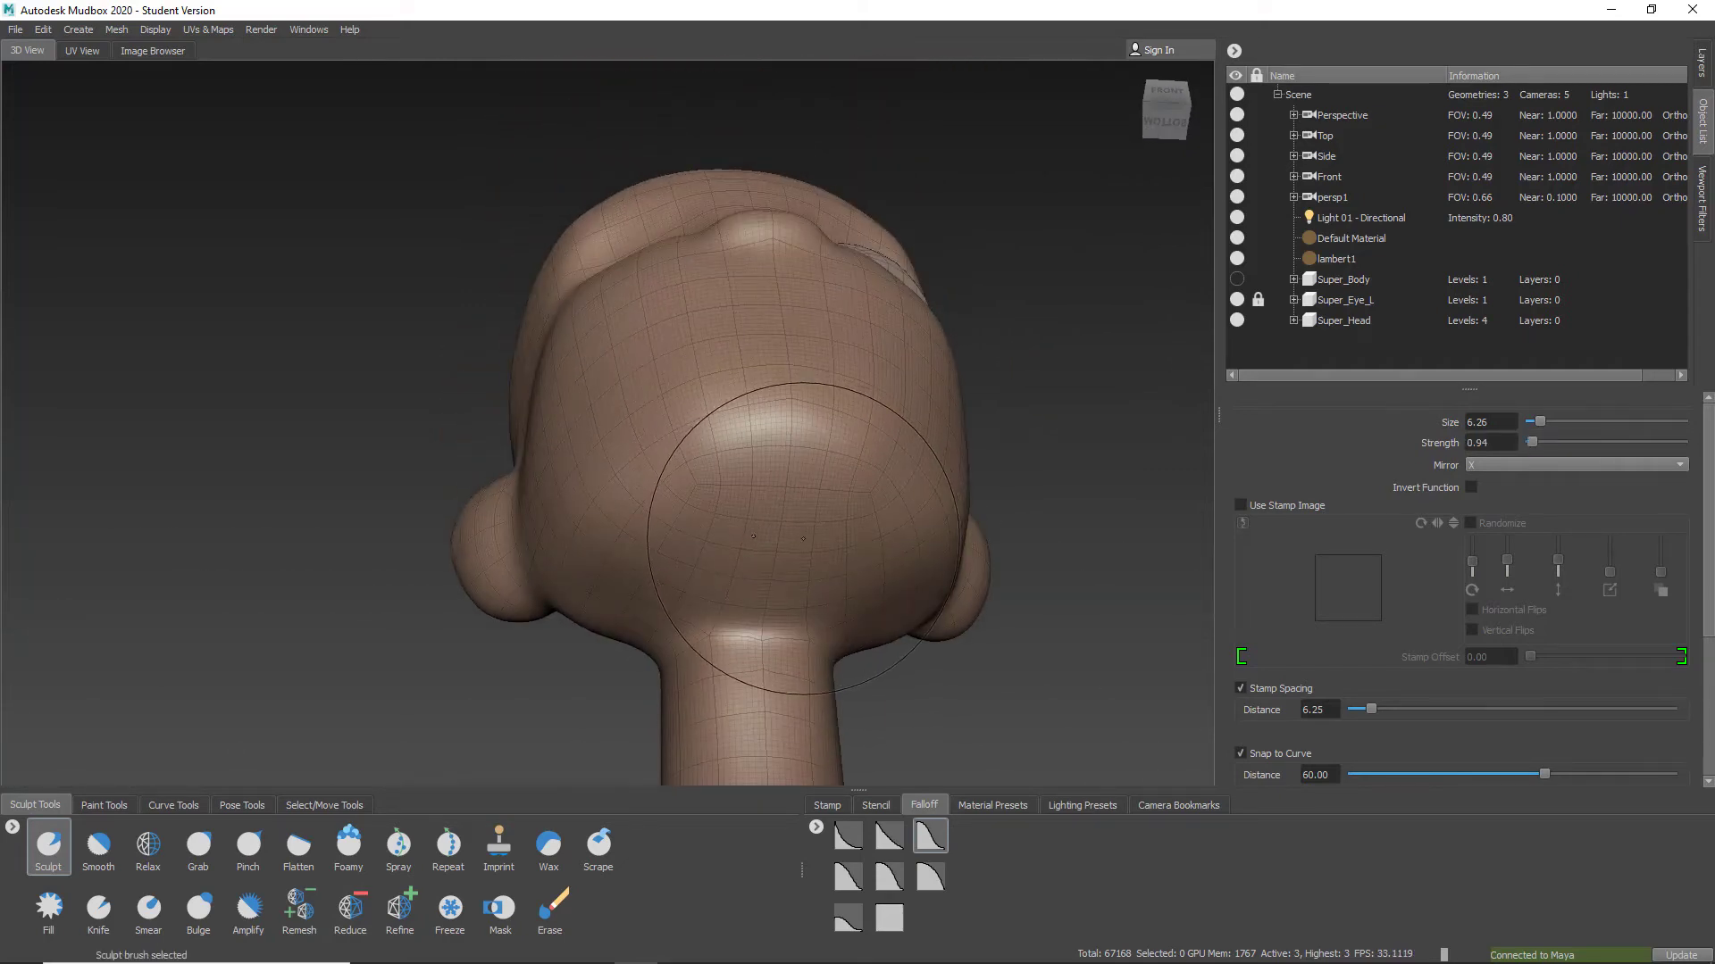
Turn off the wireframe display and smooth the jaw and side of the head
left_click_drag(834, 555, 716, 581, "alt")
right_click_drag(716, 581, 735, 513, "alt")
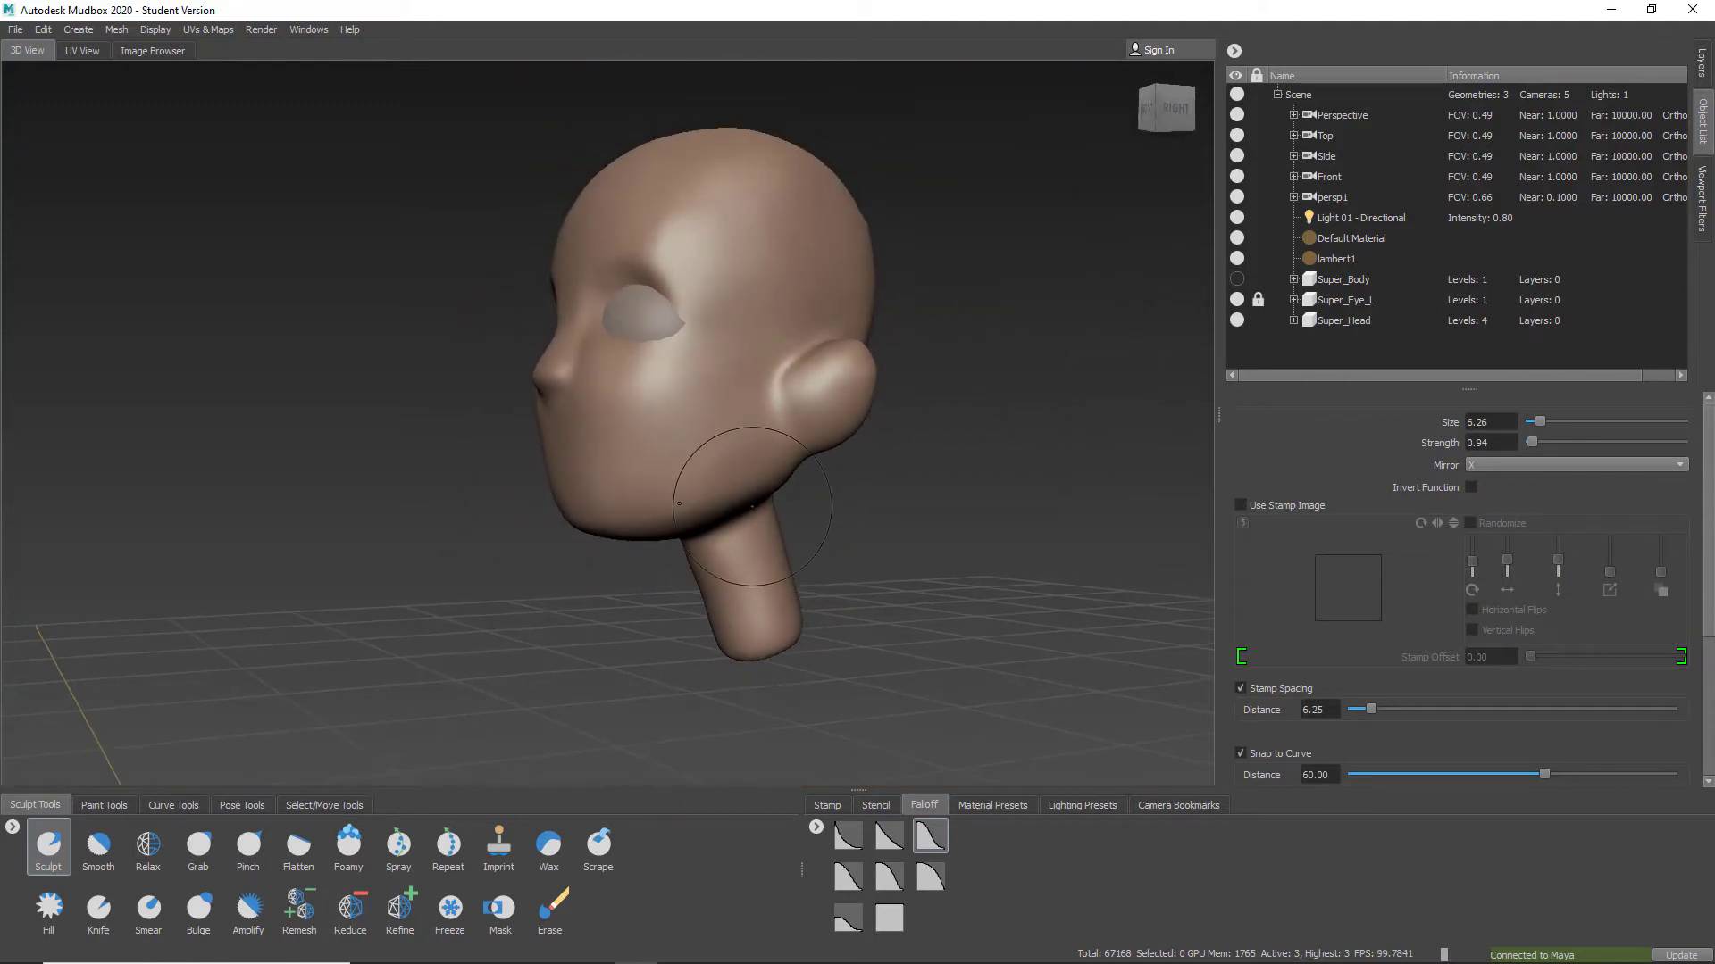
left_click_drag(735, 512, 659, 442, "alt")
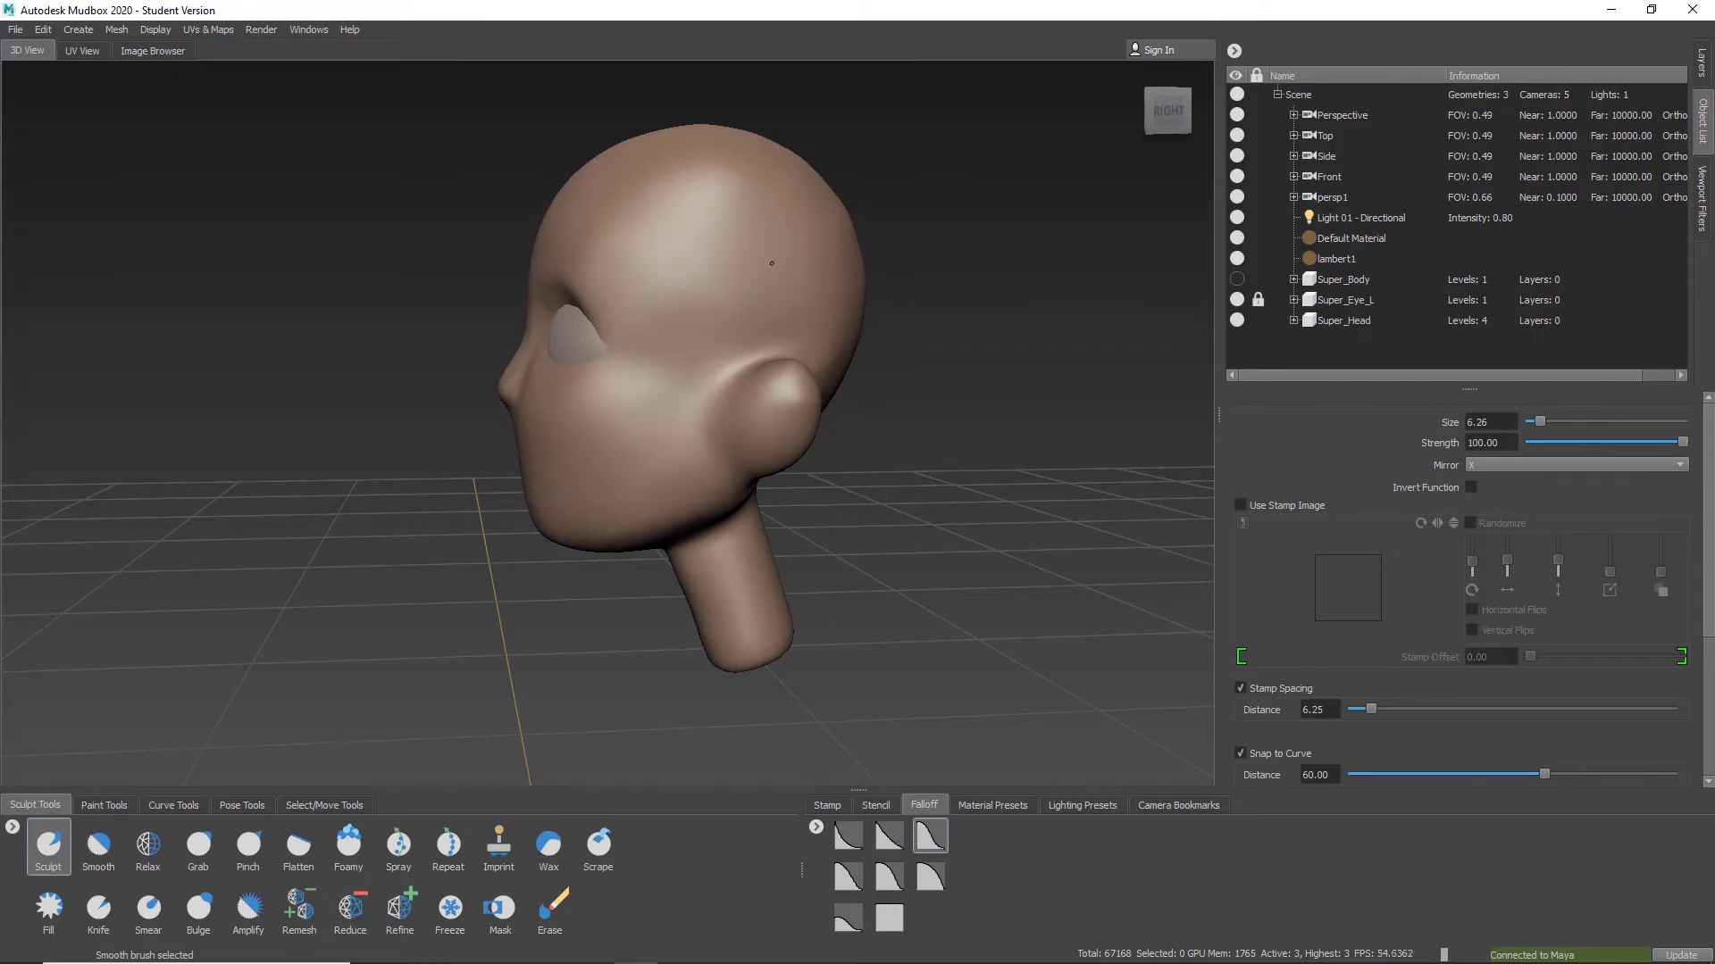
left_click_drag(643, 491, 811, 494, "alt")
right_click_drag(811, 493, 835, 576, "alt")
left_click_drag(835, 576, 817, 697, "alt")
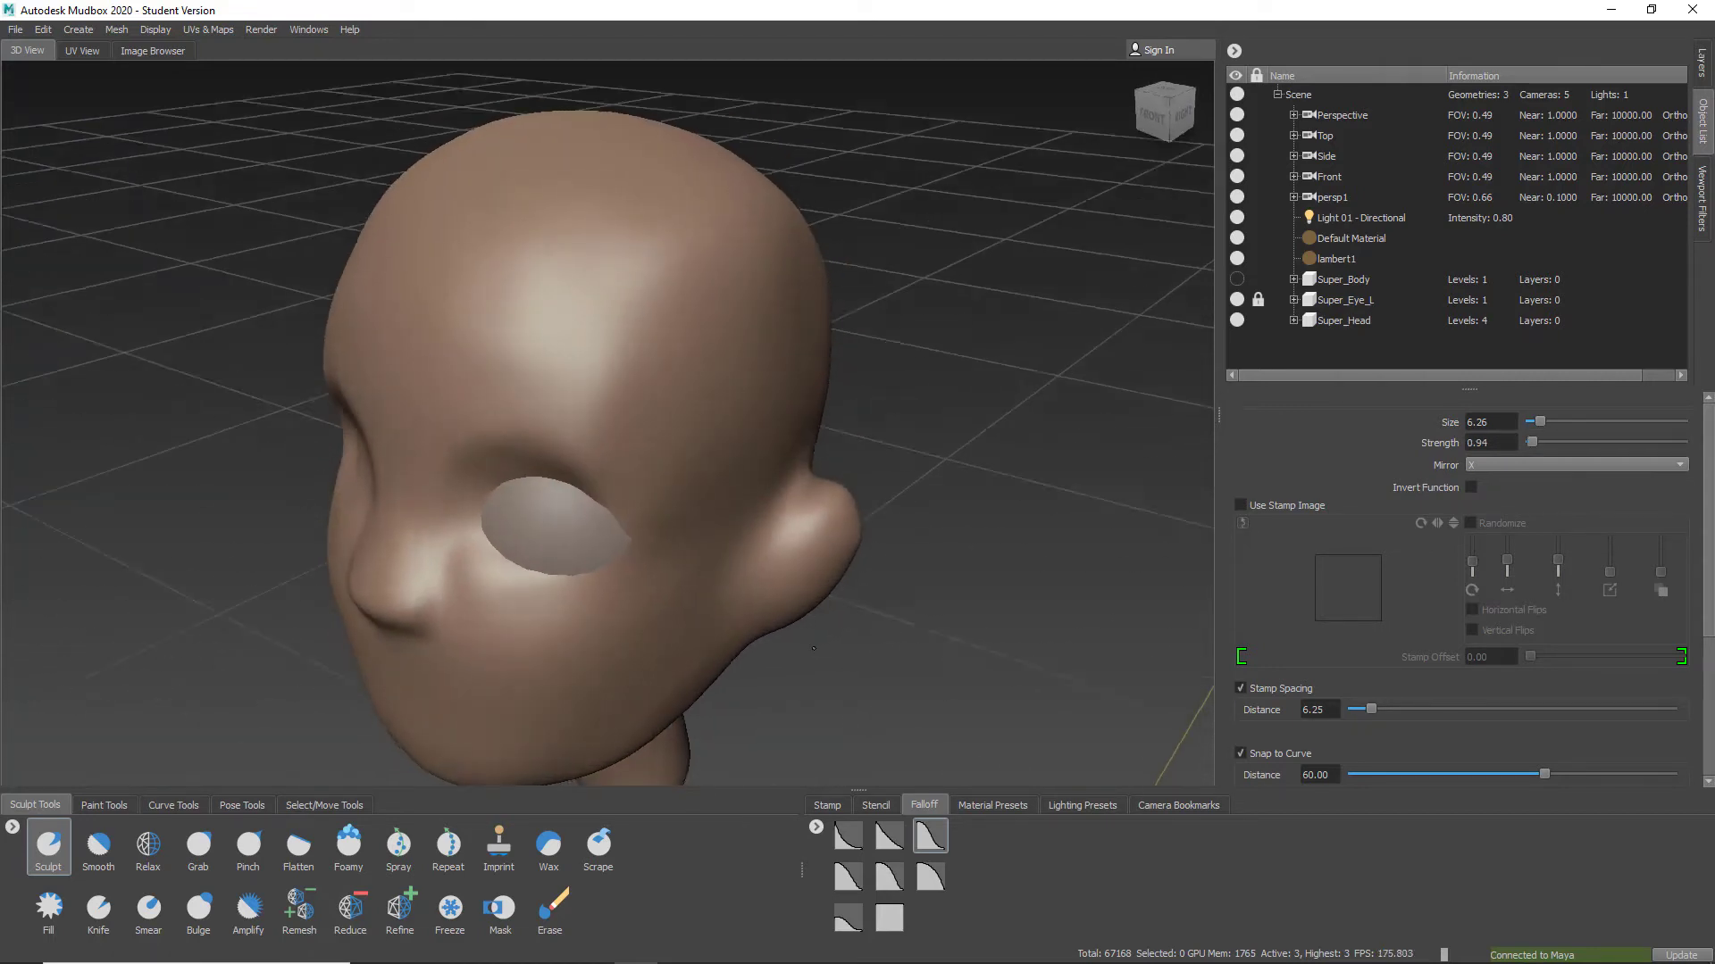
Refine the side of the jaw and lower the head to subdivision level 1
middle_click_drag(817, 697, 773, 593, "alt")
mouse_move(772, 592)
left_mouse_down("alt")
mouse_move(703, 568)
mouse_move(618, 395)
mouse_move(668, 393)
mouse_move(650, 373)
left_mouse_up("alt")
mouse_move(603, 433)
left_mouse_down()
mouse_move(681, 402)
mouse_move(652, 365)
mouse_move(635, 447)
mouse_move(786, 554)
mouse_move(770, 594)
mouse_move(673, 582)
left_mouse_up()
middle_click_drag(673, 582, 704, 624, "alt")
right_click_drag(704, 623, 737, 591, "alt")
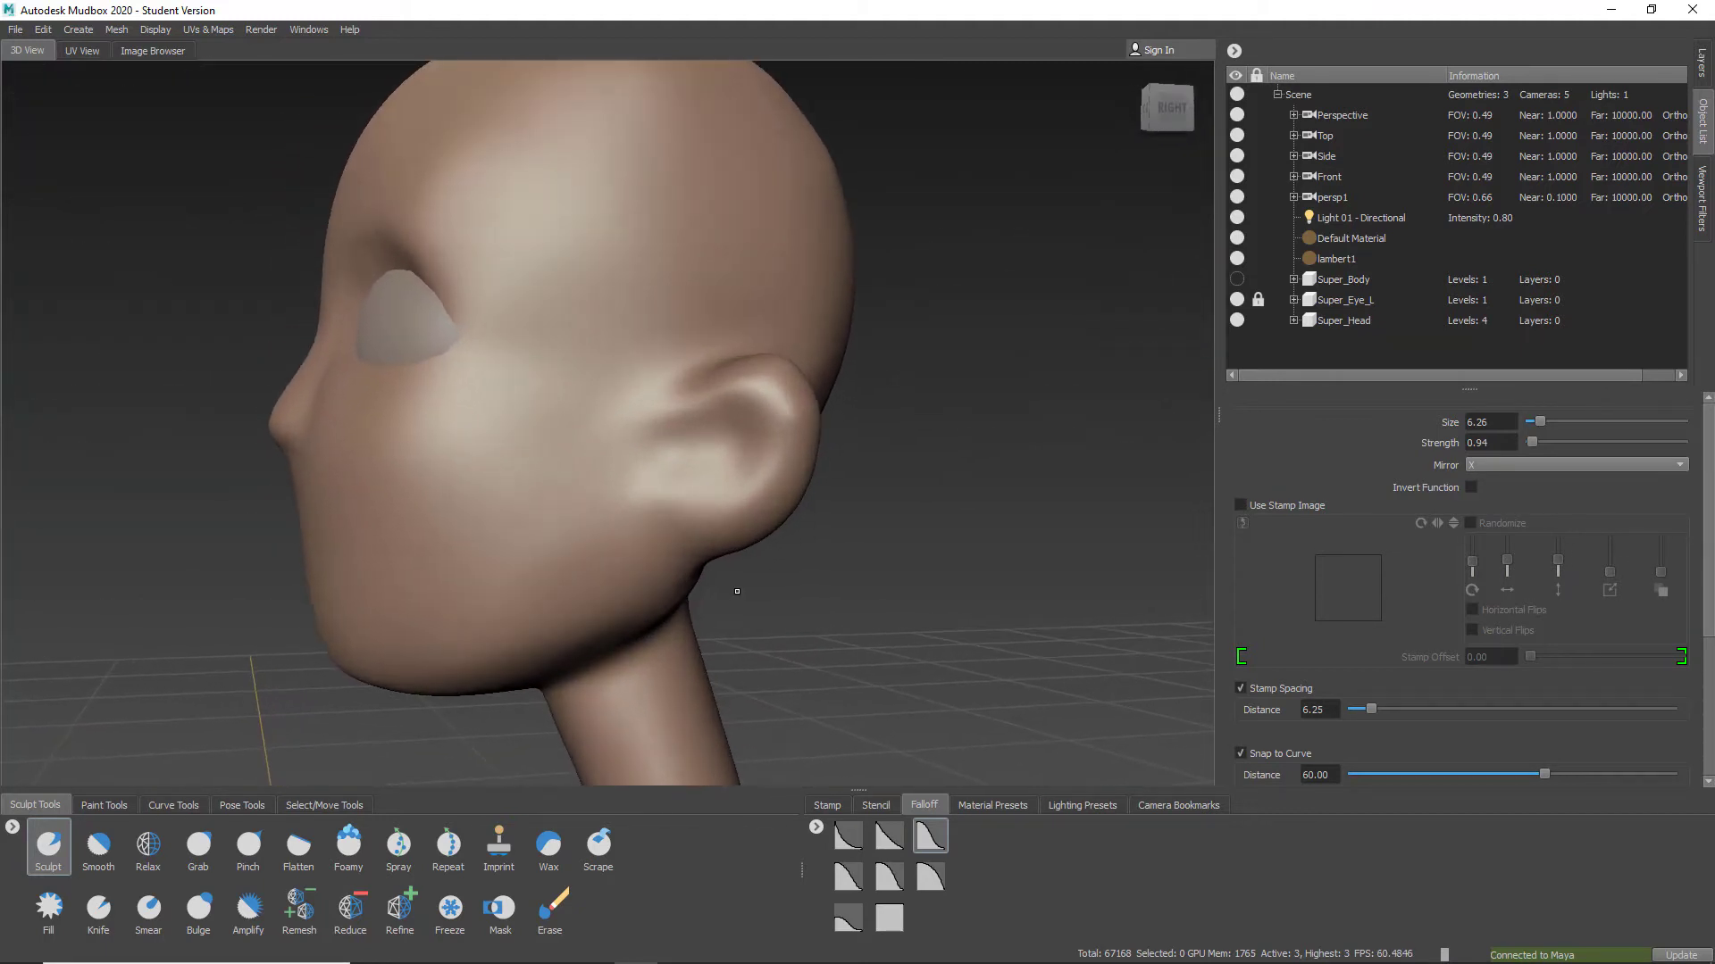
key("Page_Down")
key("Page_Down")
key("Page_Down")
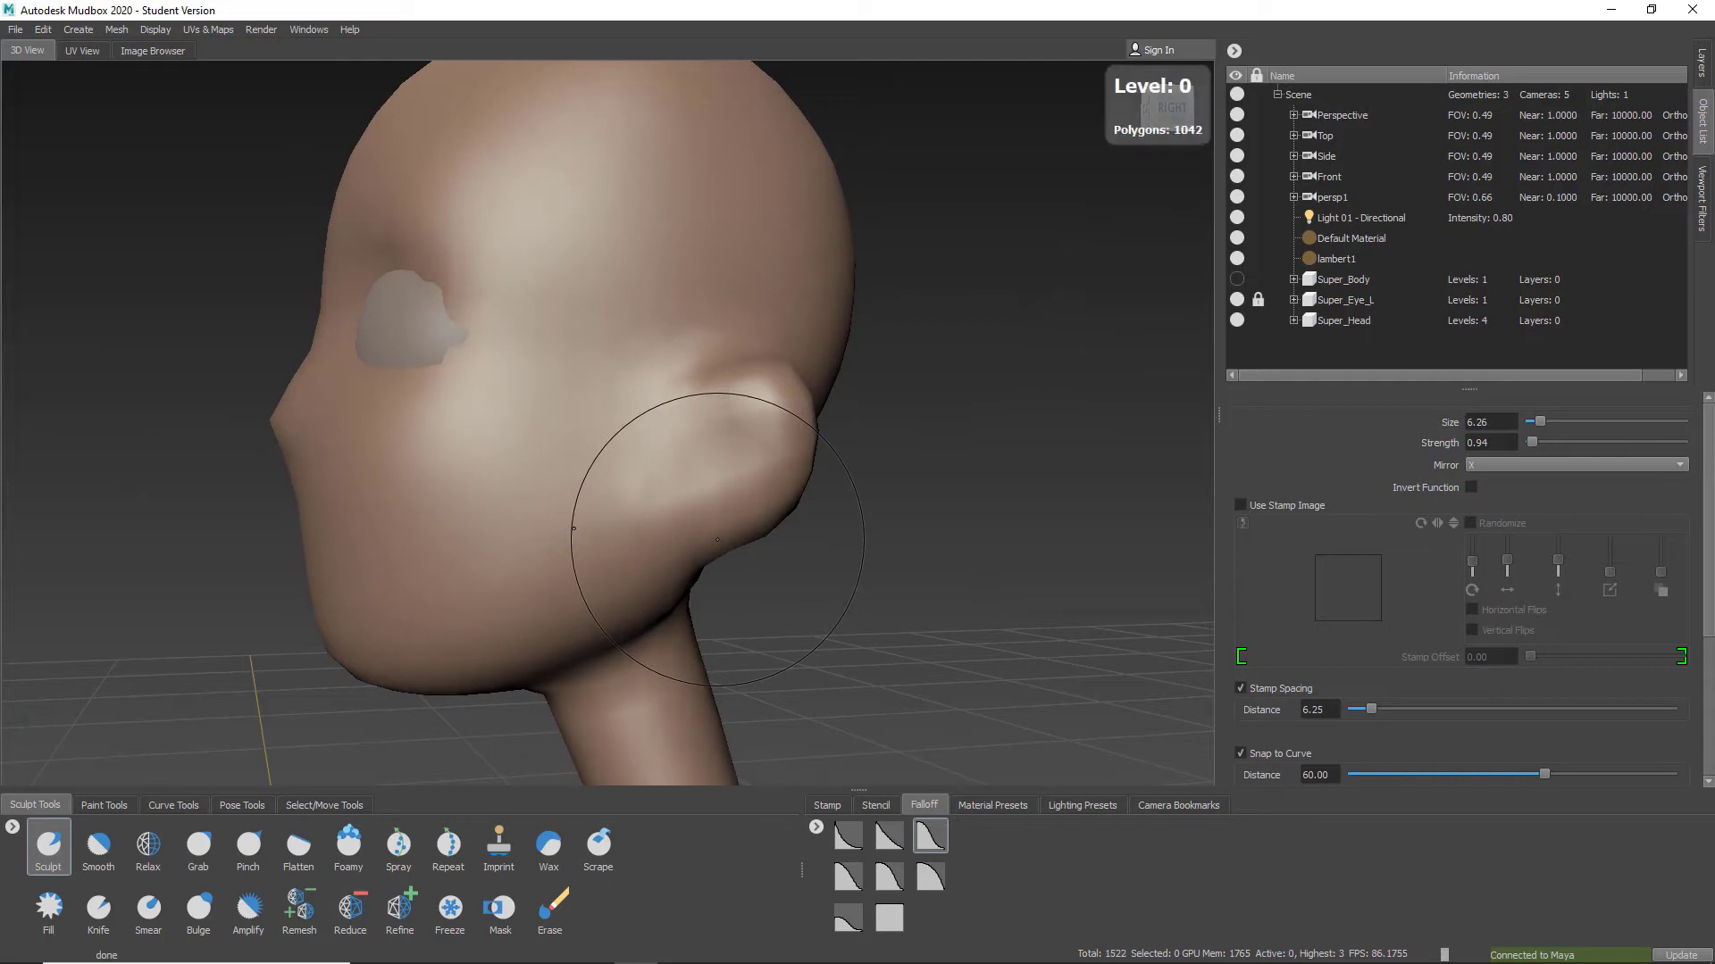
key("Page_Up")
Reduce the Sculpt brush size to 2.13 and carve the inner hollow of the ear
left_click_drag(717, 540, 820, 365, "alt")
middle_click_drag(820, 364, 782, 311, "alt")
right_click_drag(782, 311, 850, 318, "alt")
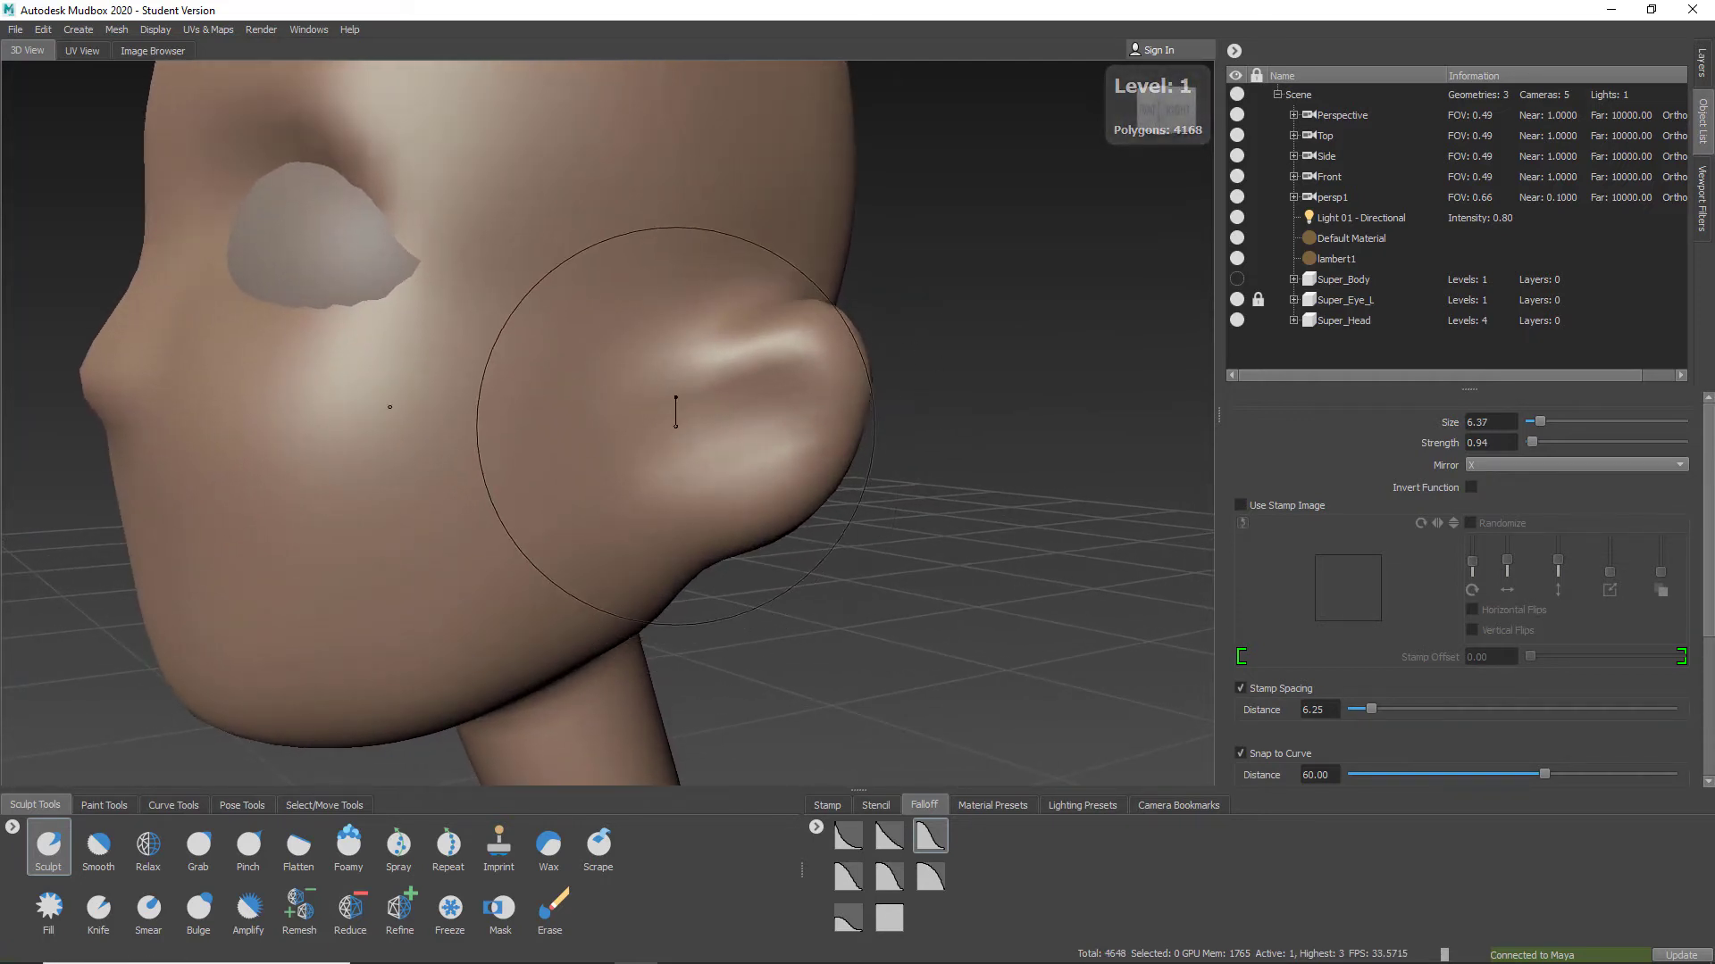
key("b")
left_click_drag(676, 426, 546, 427)
mouse_move(723, 413)
left_mouse_down("ctrl")
mouse_move(736, 393)
mouse_move(672, 418)
mouse_move(689, 429)
mouse_move(749, 402)
mouse_move(808, 341)
left_mouse_up("ctrl")
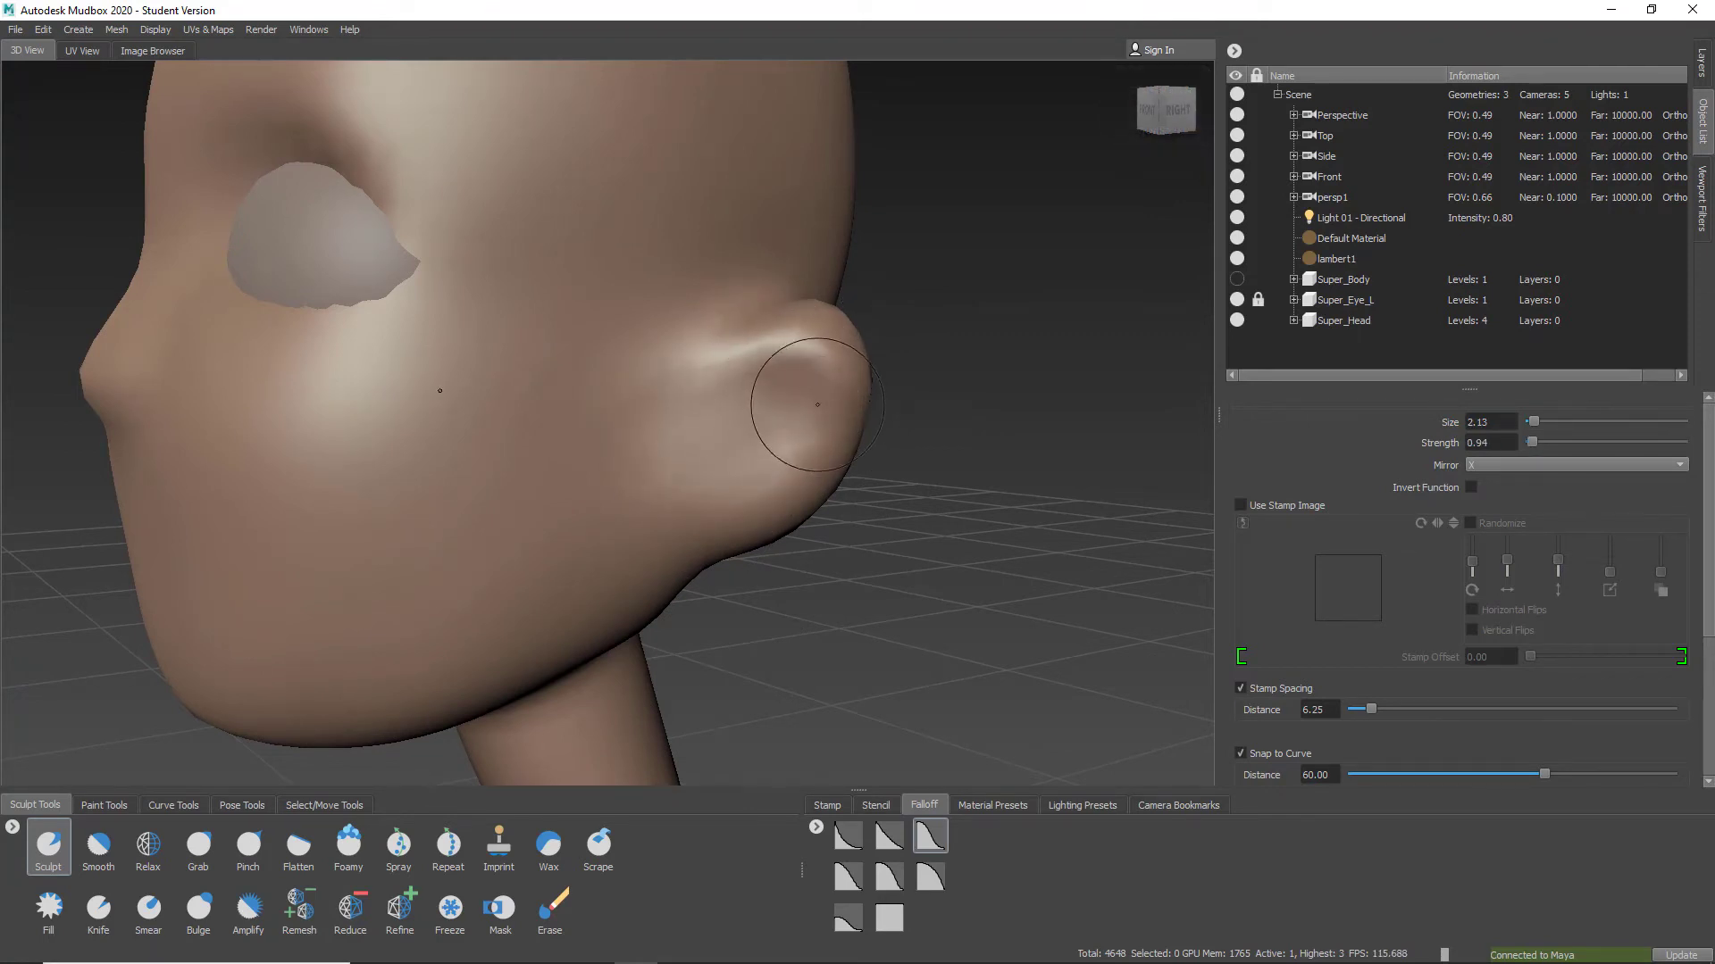
Sculpt a deeper crease behind and beneath the ear and smooth it into the head
left_click_drag(732, 527, 589, 500, "alt")
mouse_move(759, 384)
left_mouse_down("alt")
mouse_move(609, 400)
mouse_move(593, 306)
left_mouse_up("alt")
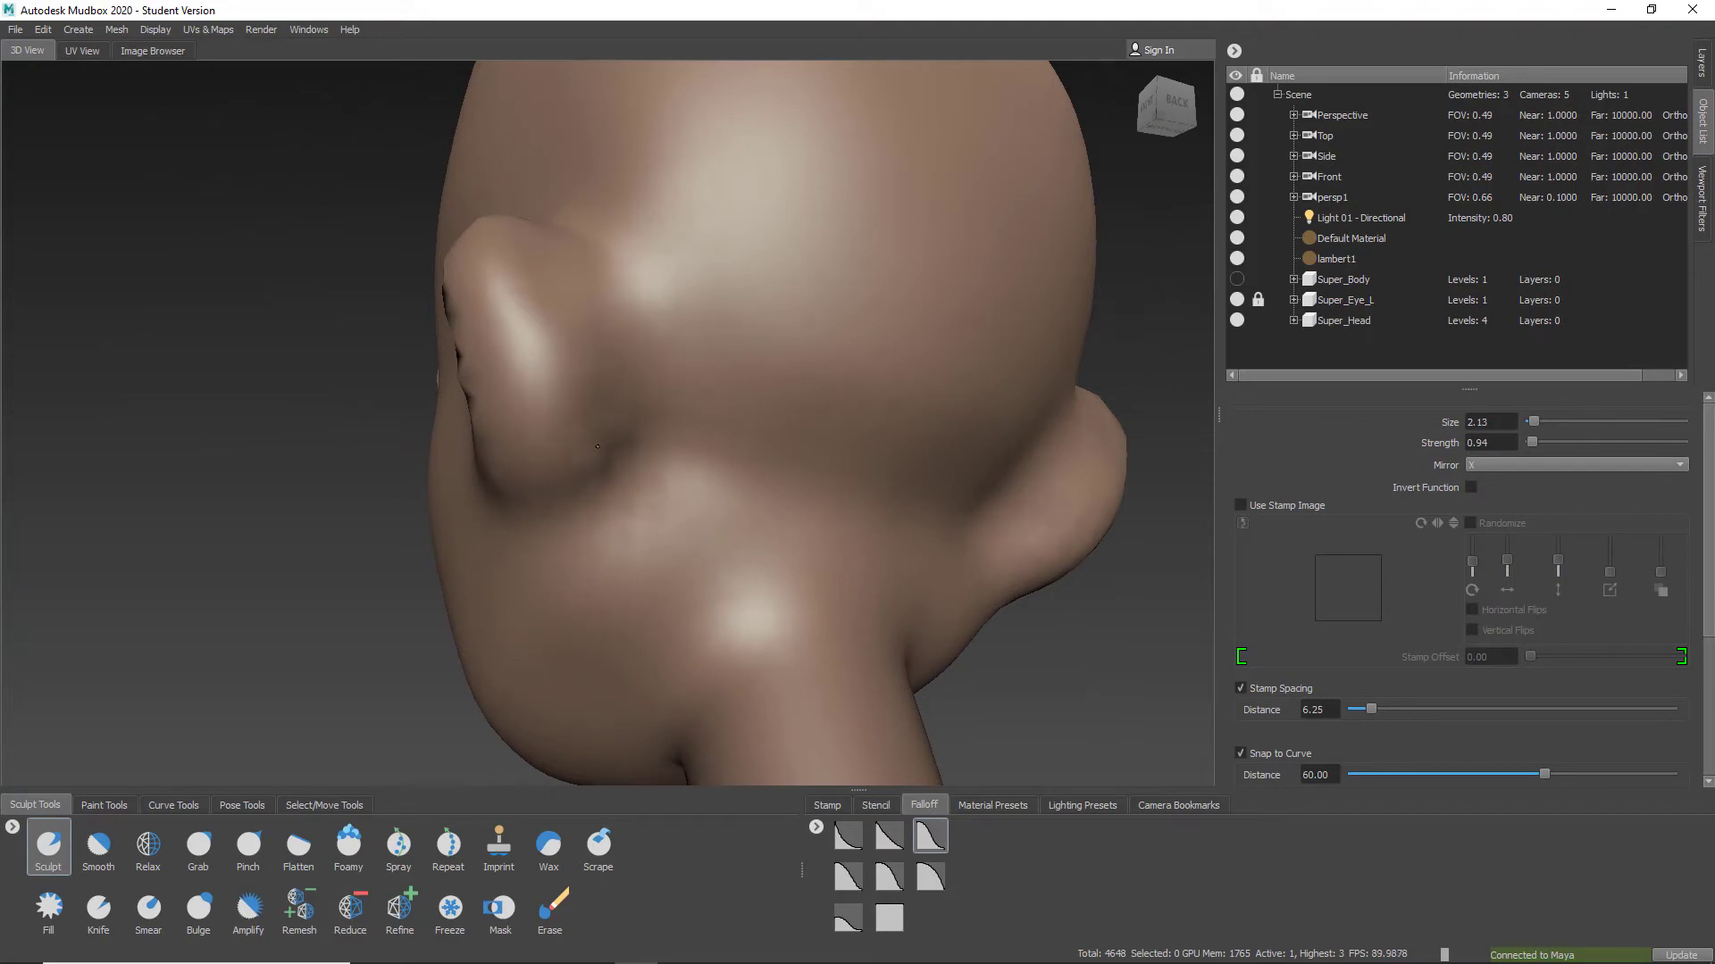
left_click_drag(596, 449, 560, 521)
key("shift")
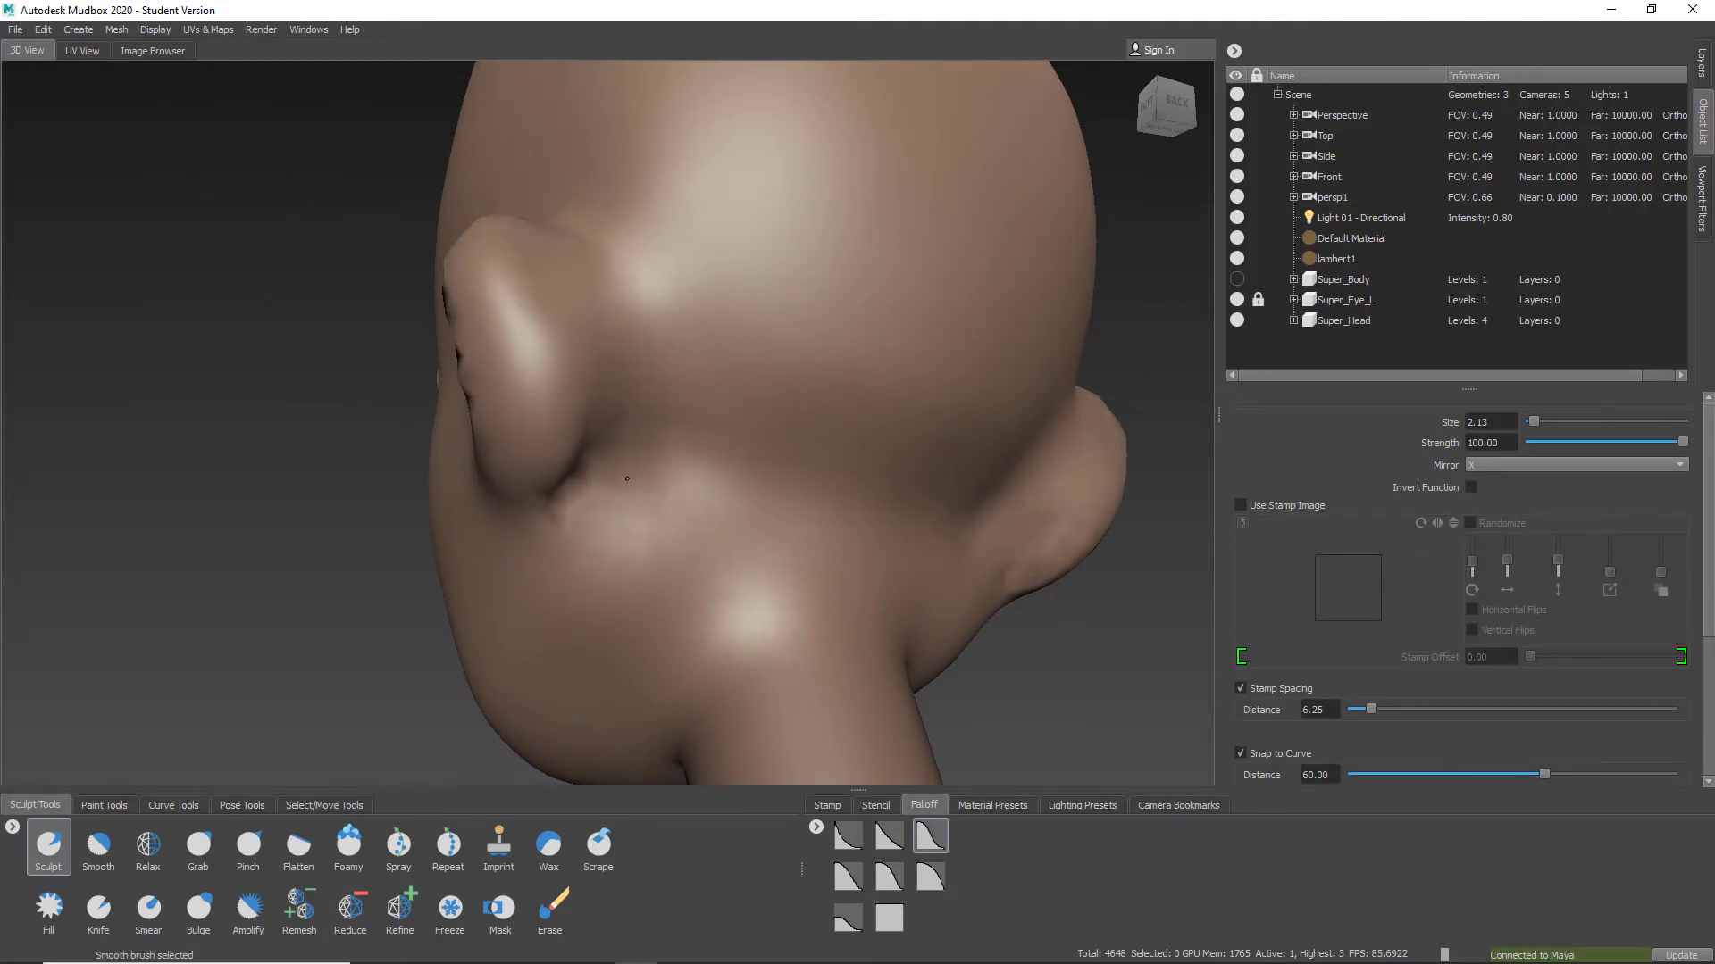
right_click_drag(812, 472, 571, 437, "alt")
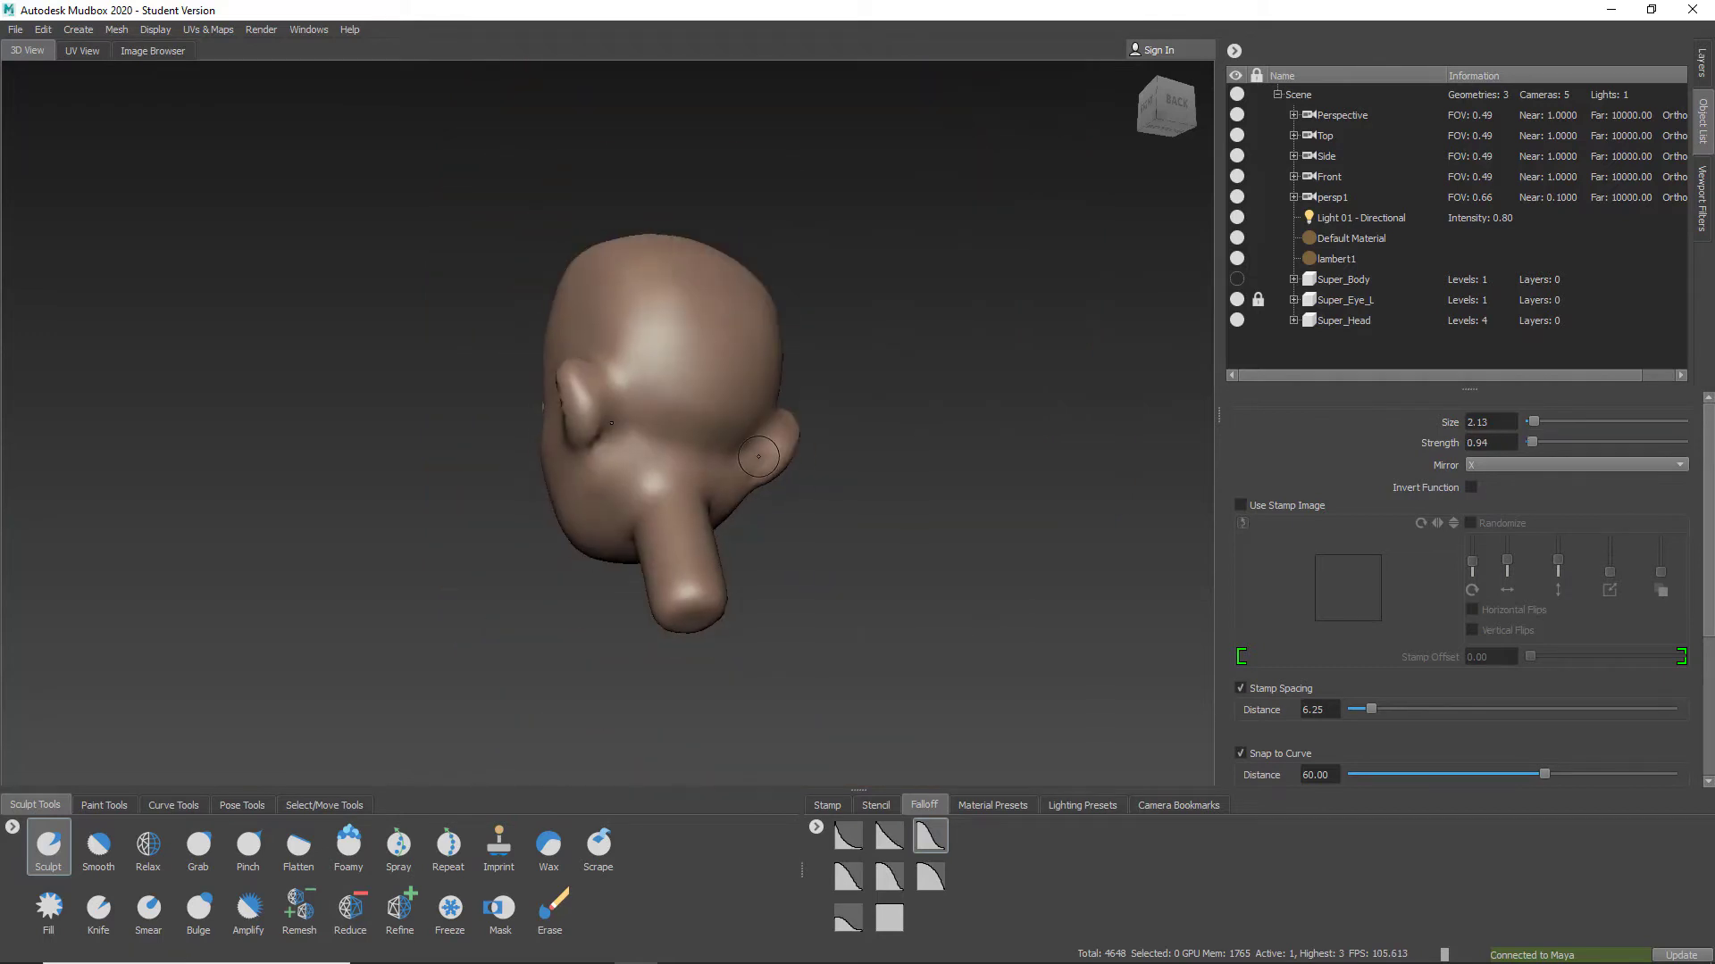
left_click_drag(571, 438, 760, 459, "alt")
right_click_drag(760, 459, 800, 570, "alt")
left_click_drag(800, 570, 714, 505, "alt")
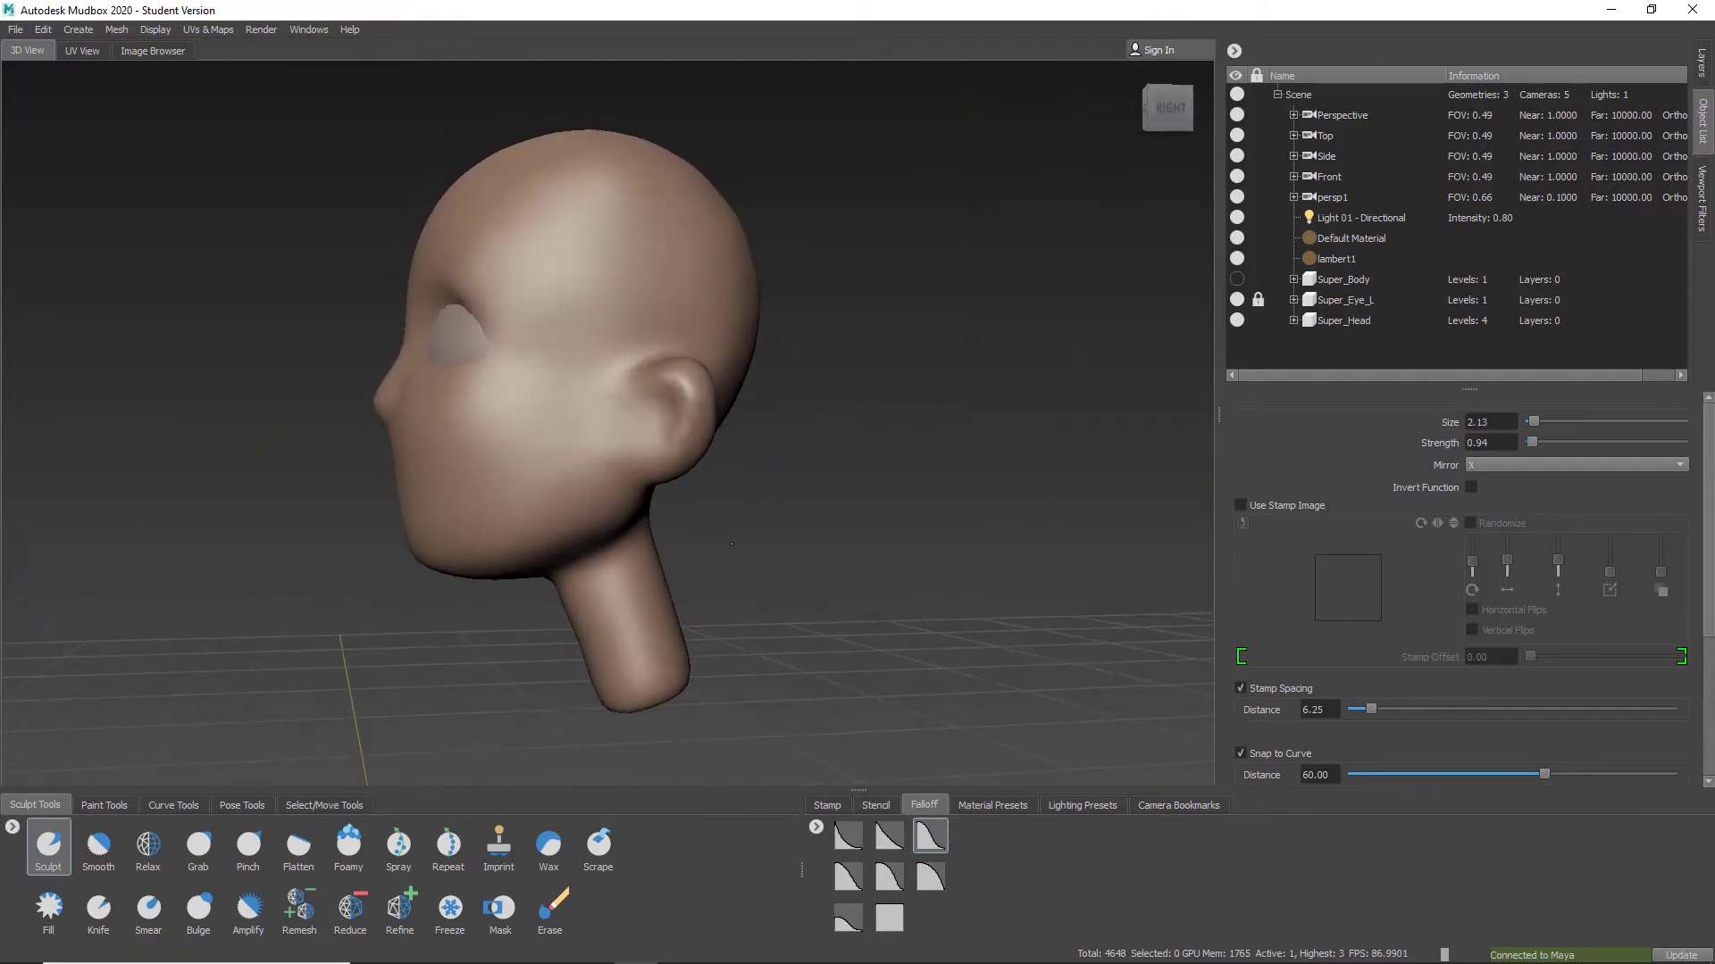
right_click_drag(714, 505, 755, 537, "alt")
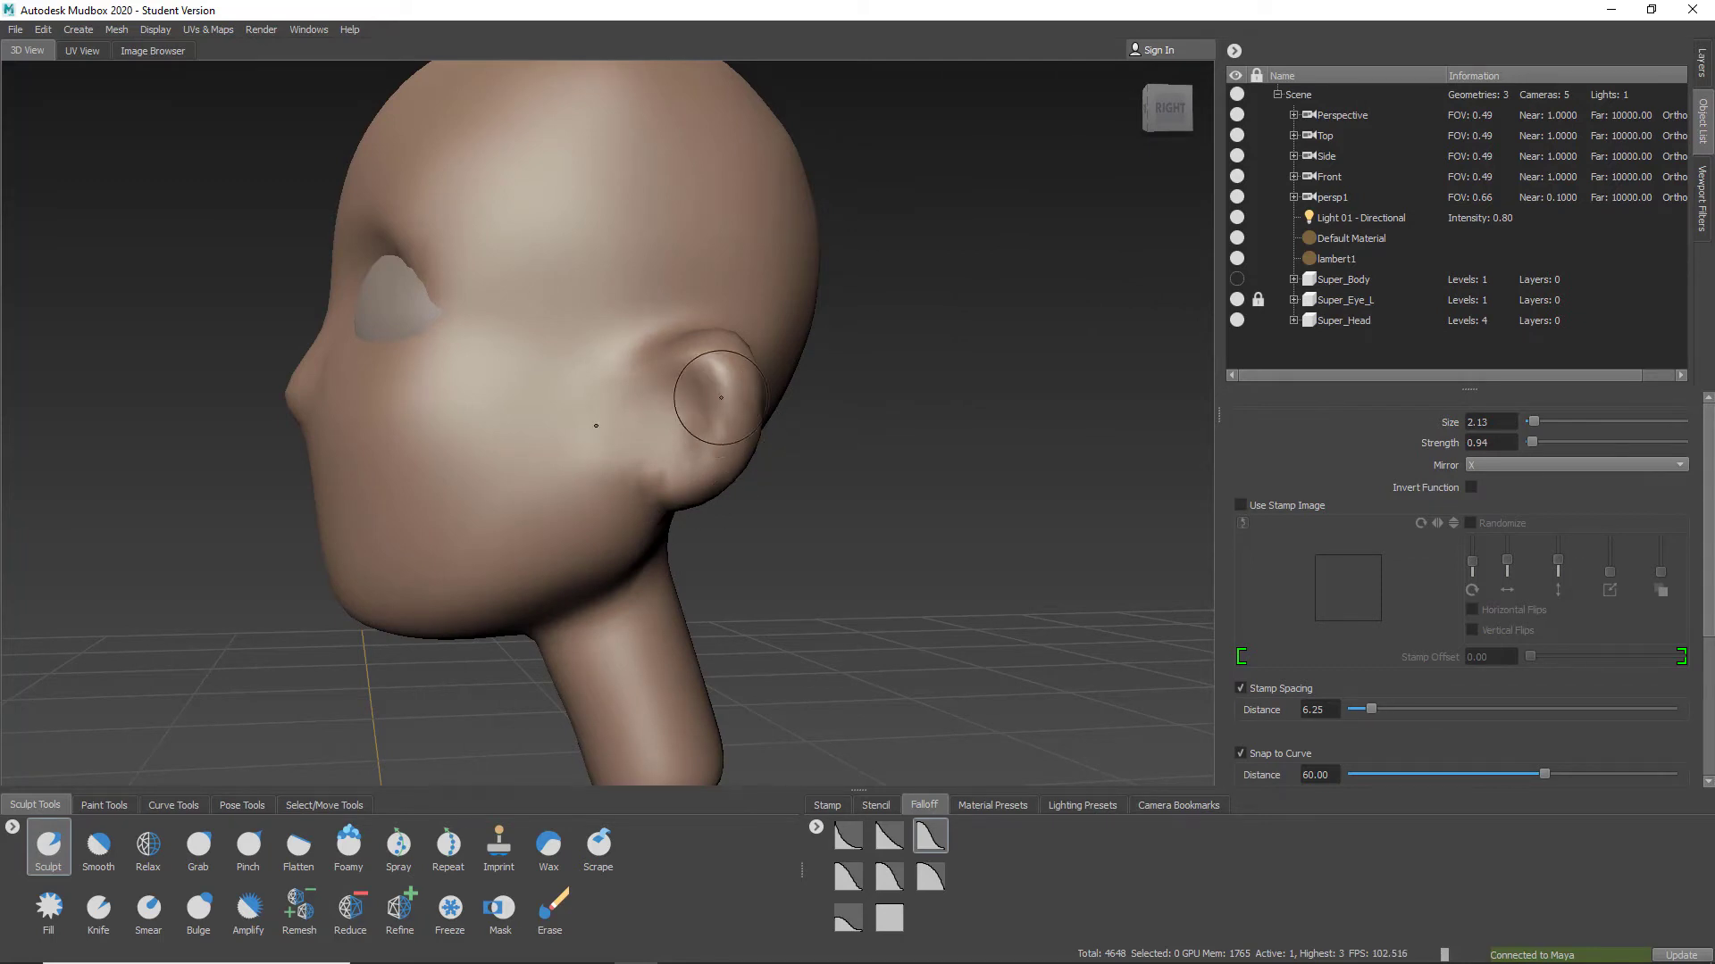
Refine the earlobe and ear hollow and smooth the transition from behind the ear to the neck
left_click_drag(702, 541, 778, 508, "alt")
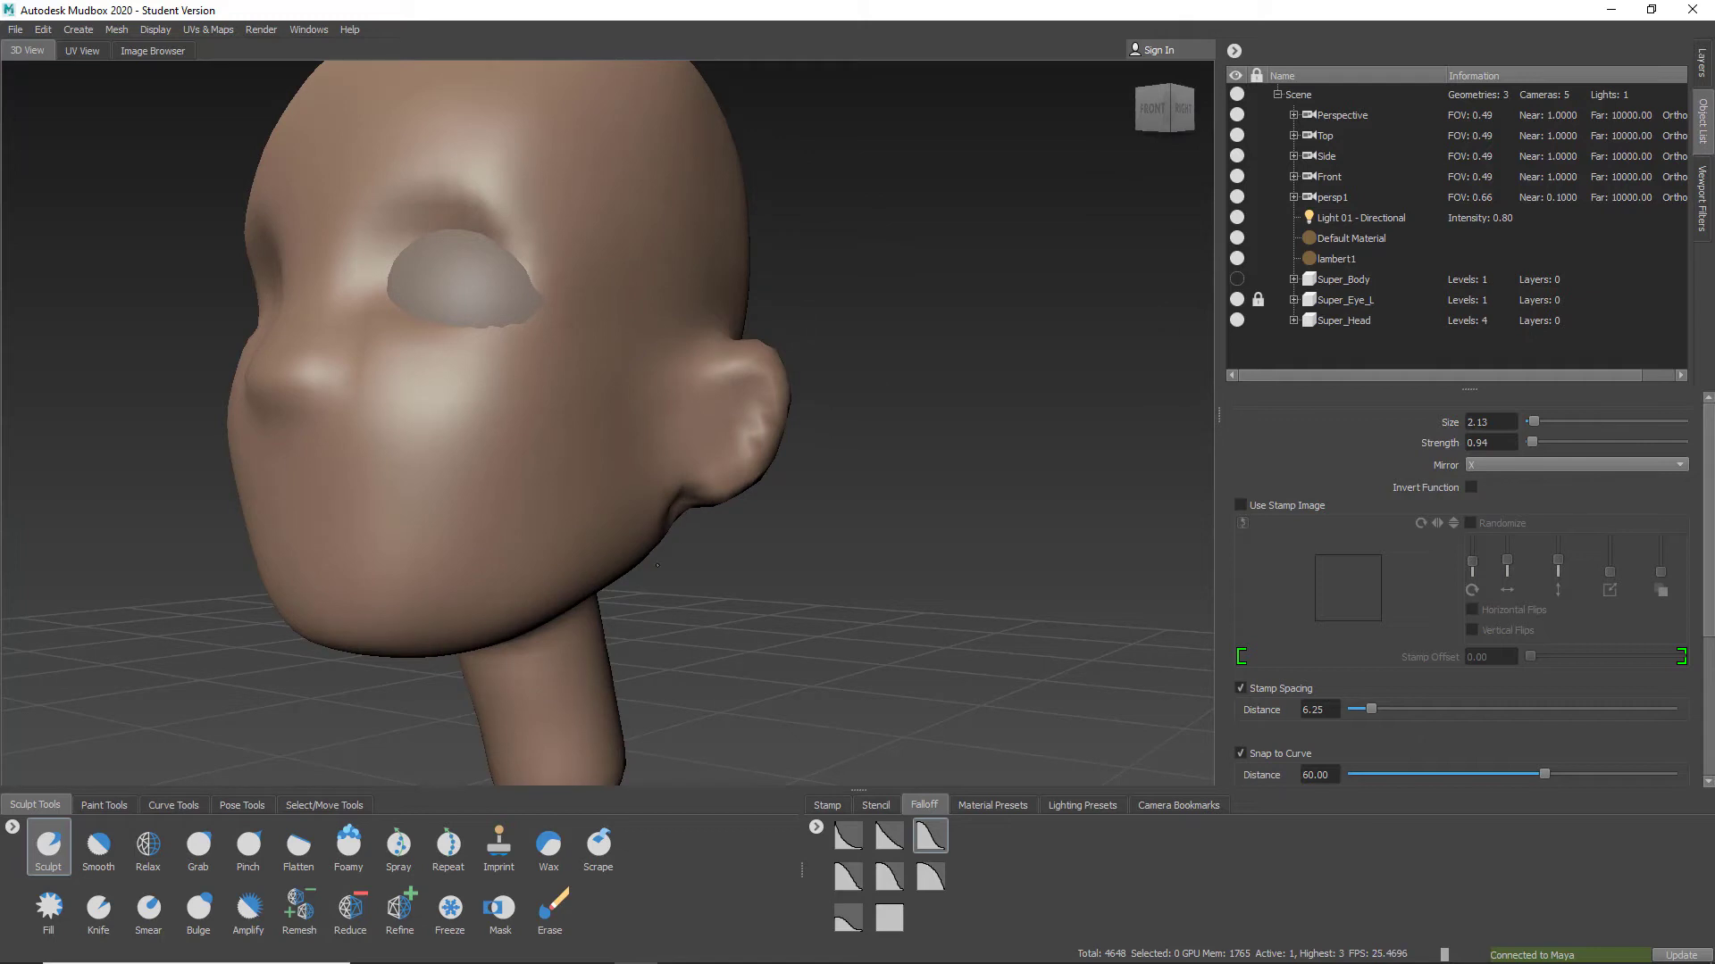
left_click_drag(696, 548, 667, 501, "alt")
key("shift")
left_click_drag(777, 531, 607, 479, "alt")
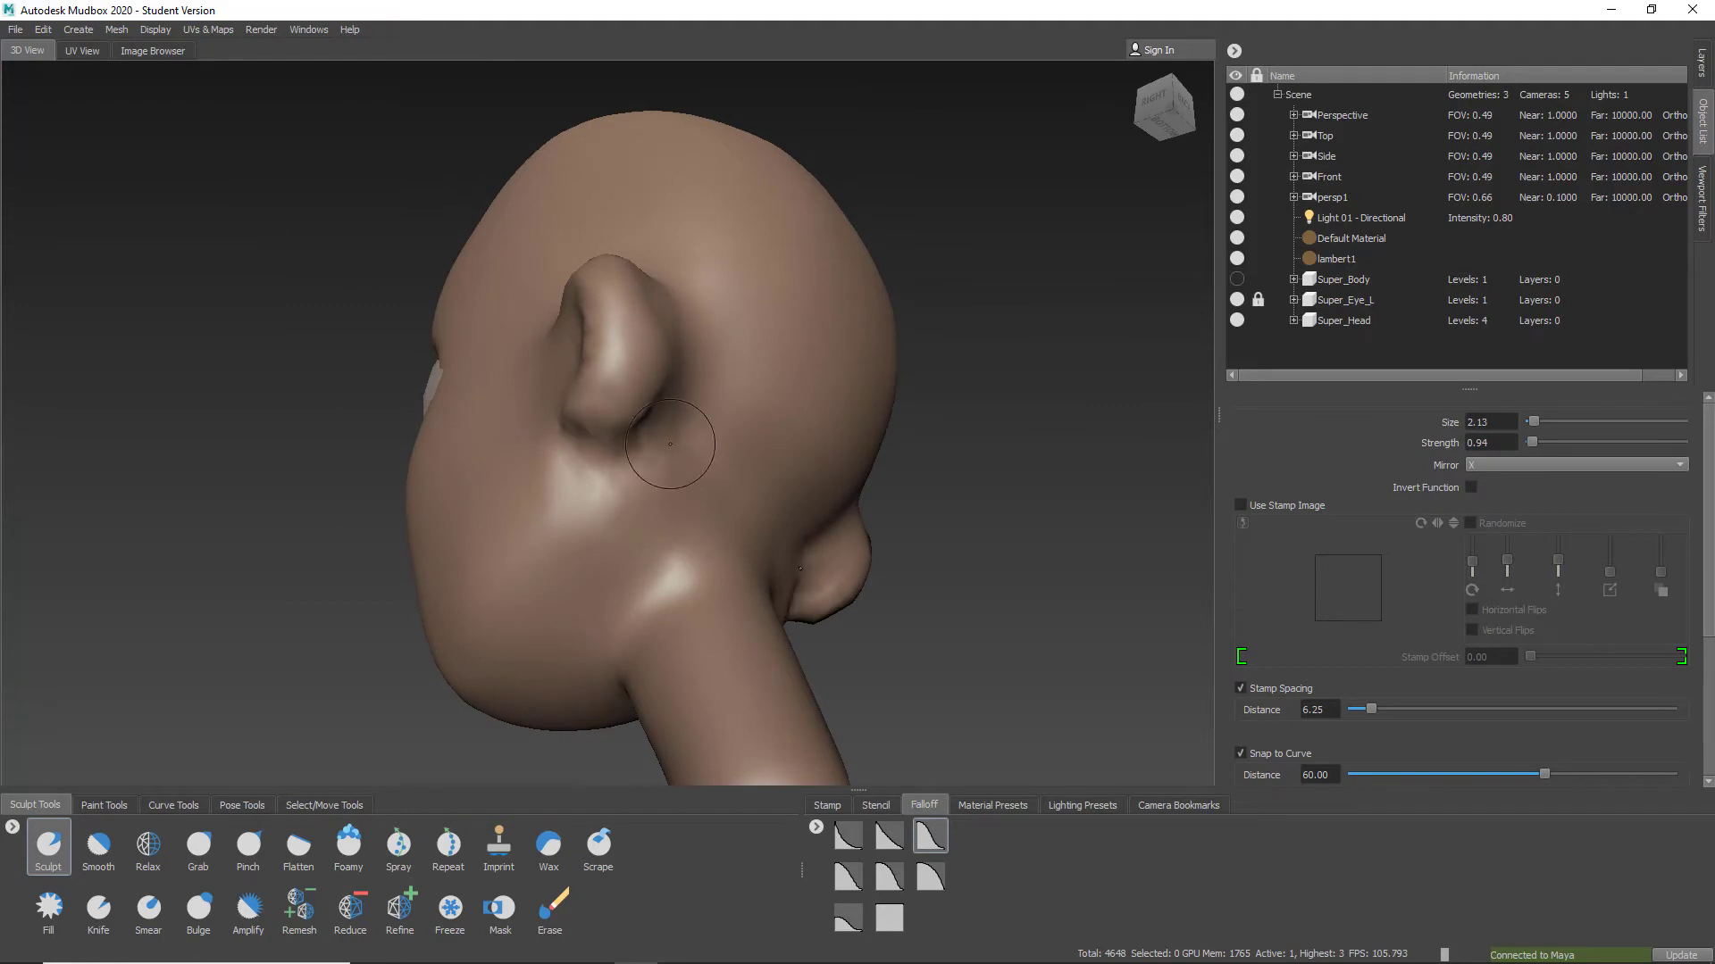
mouse_move(676, 564)
left_mouse_down("shift")
mouse_move(745, 543)
mouse_move(919, 580)
left_mouse_up("shift")
right_click_drag(920, 581, 723, 491, "alt")
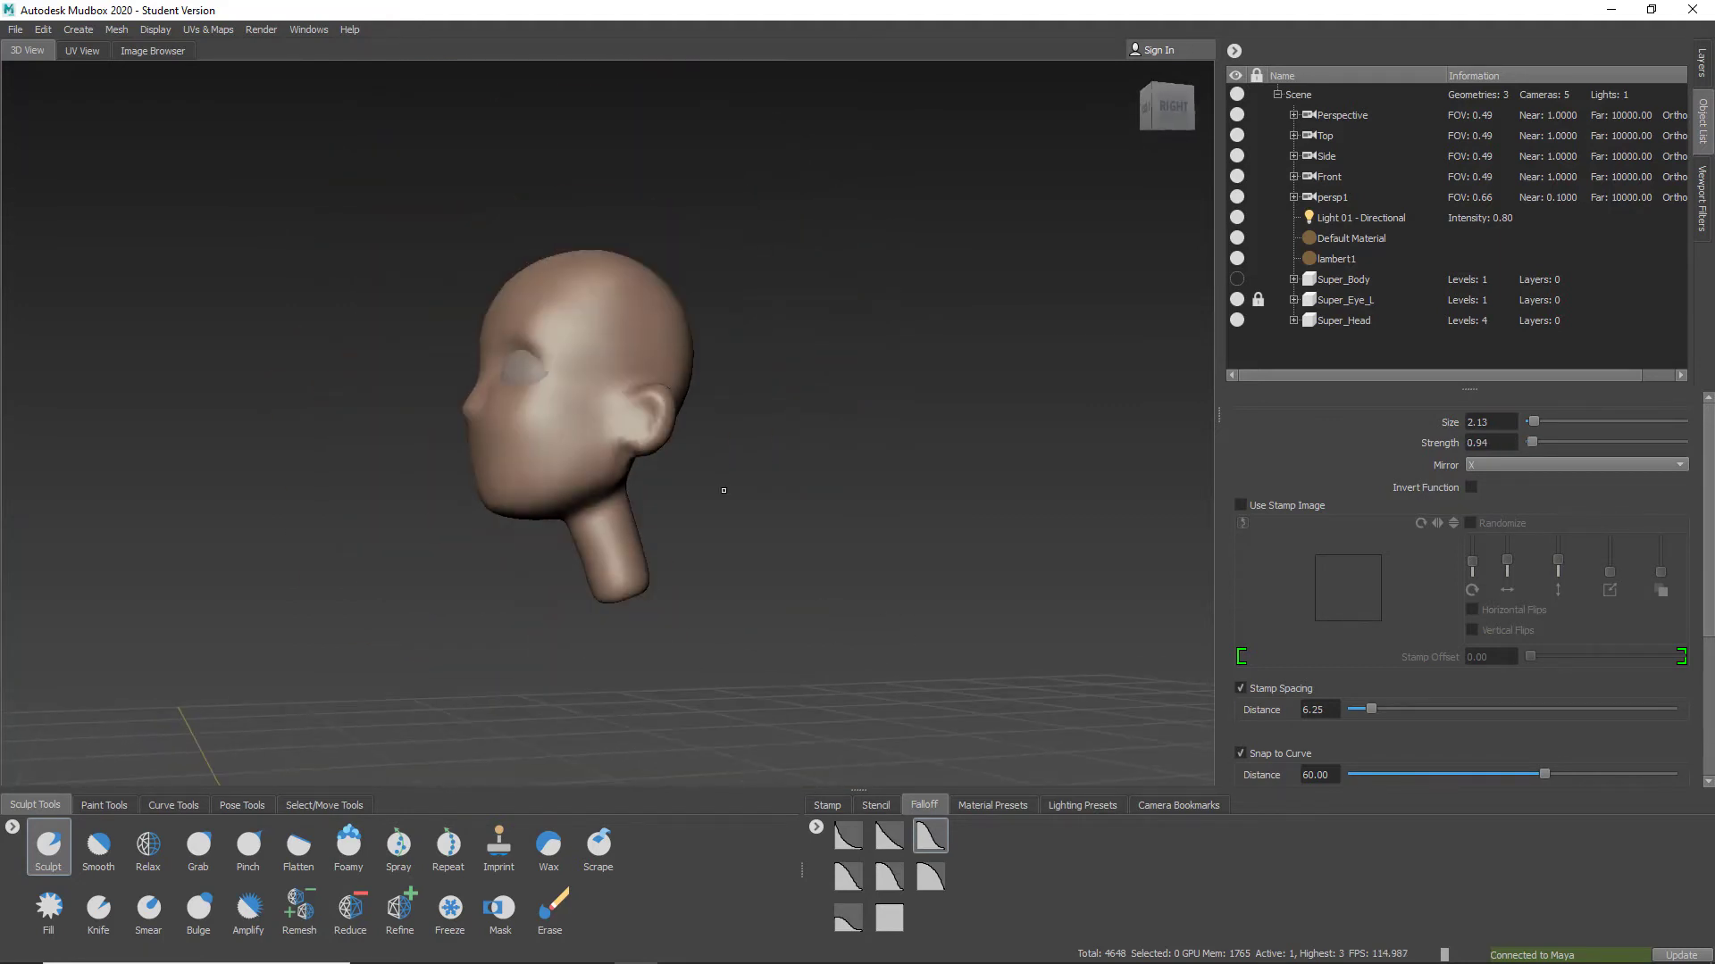
left_click_drag(723, 490, 686, 511, "alt")
left_click(1171, 108)
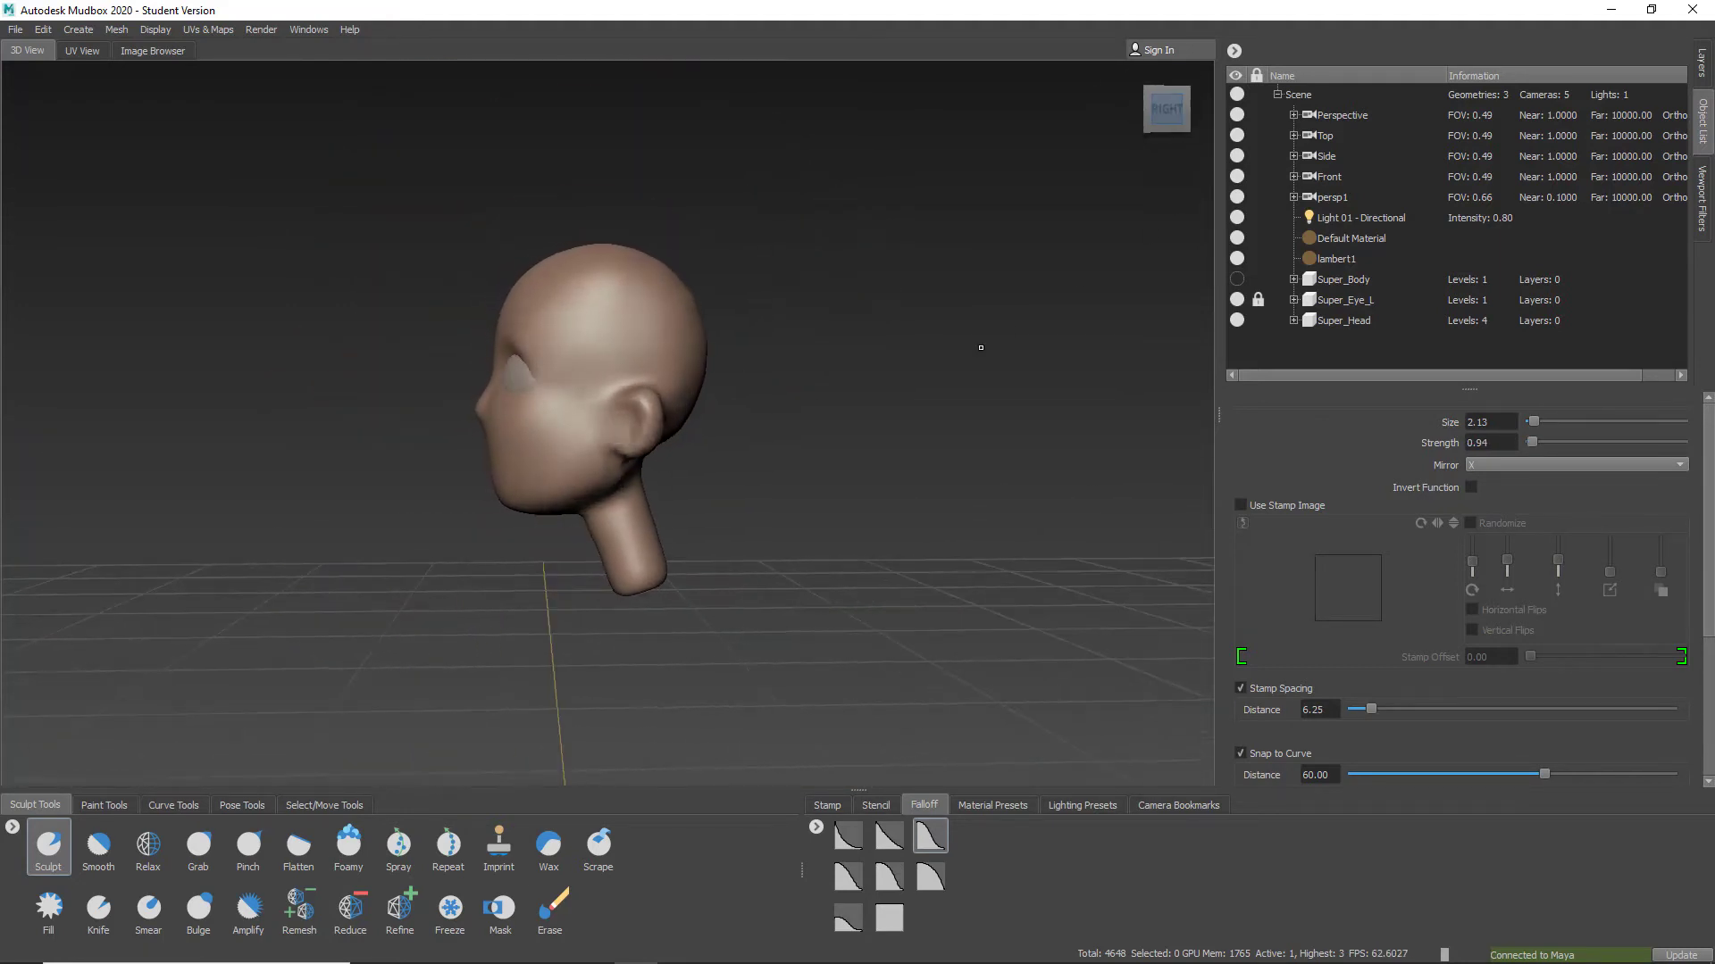
middle_click_drag(674, 528, 769, 500, "alt")
mouse_move(770, 500)
right_mouse_down("alt")
mouse_move(819, 580)
mouse_move(755, 570)
right_mouse_up("alt")
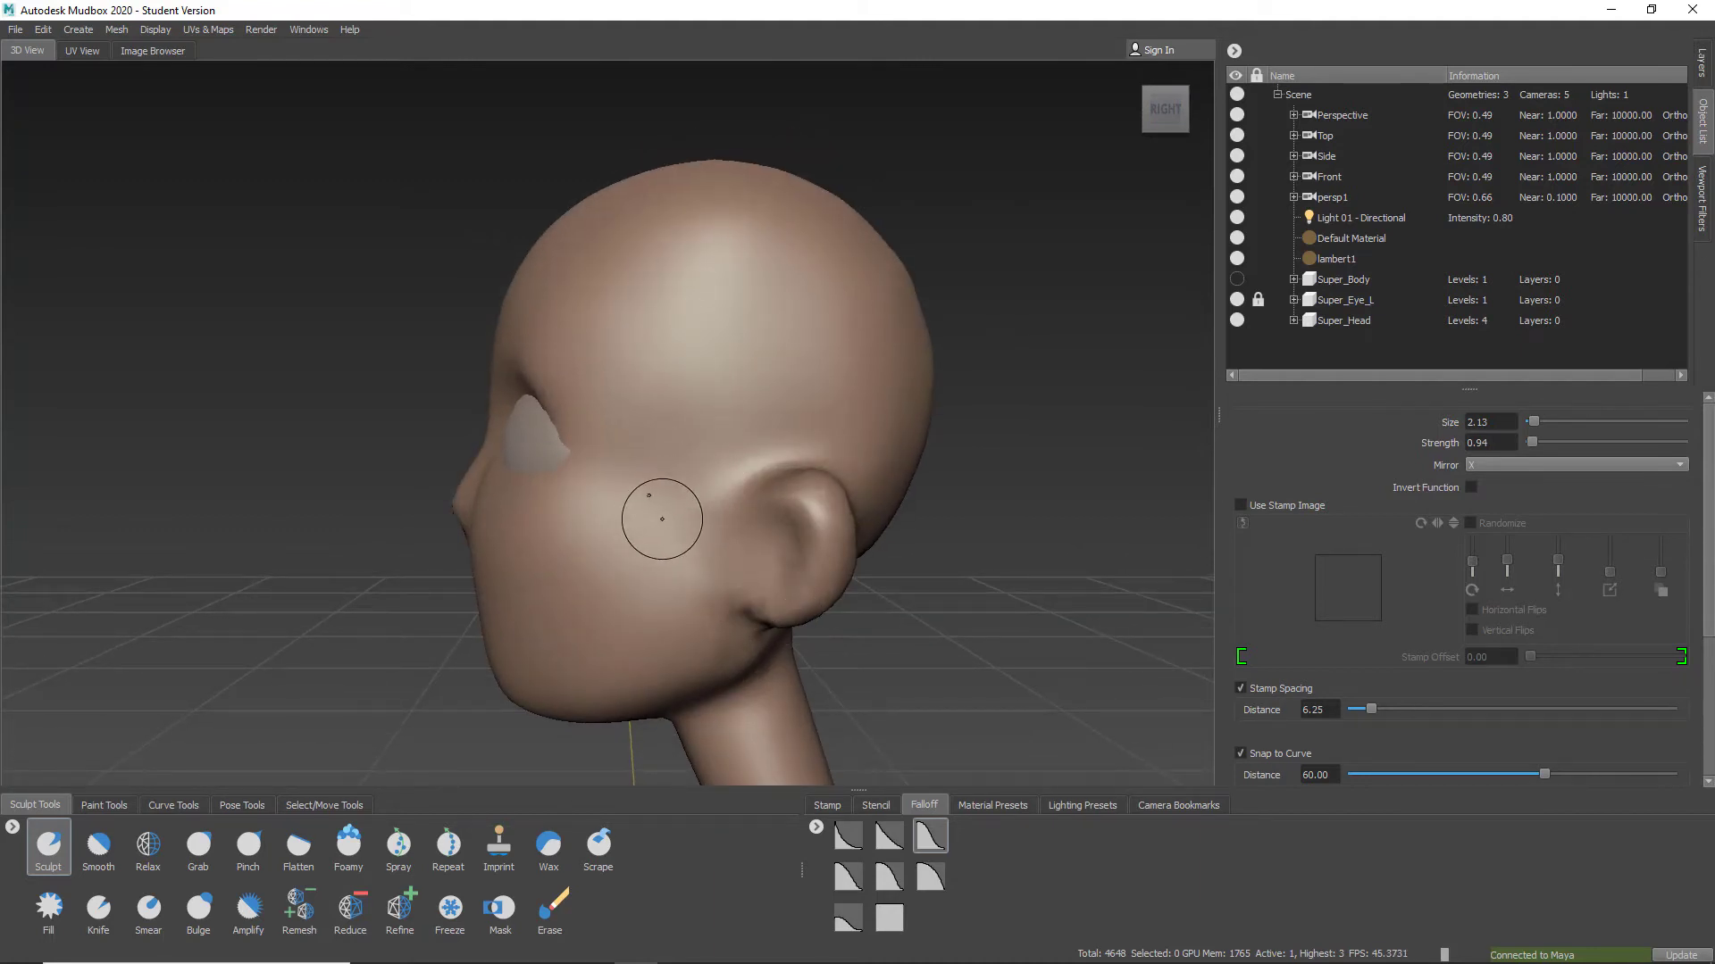
left_click_drag(662, 519, 1007, 445, "alt")
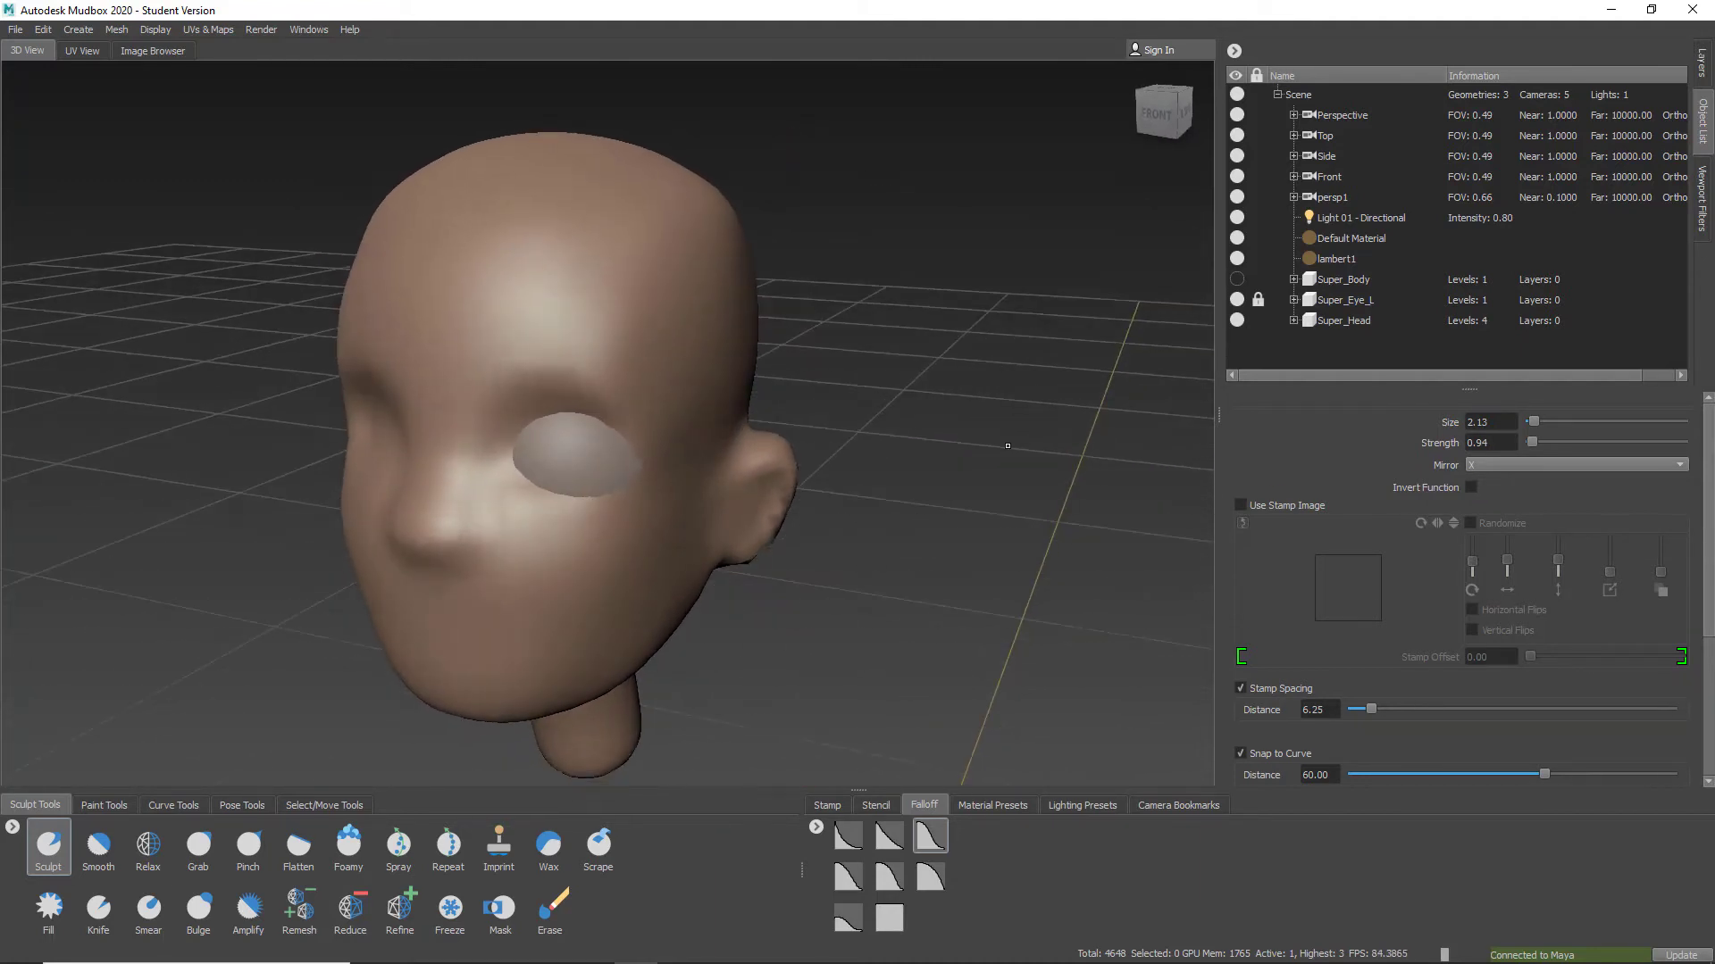
Select Super_Eye_L and reposition it in the eye socket with the Translate tool
left_click(1360, 303)
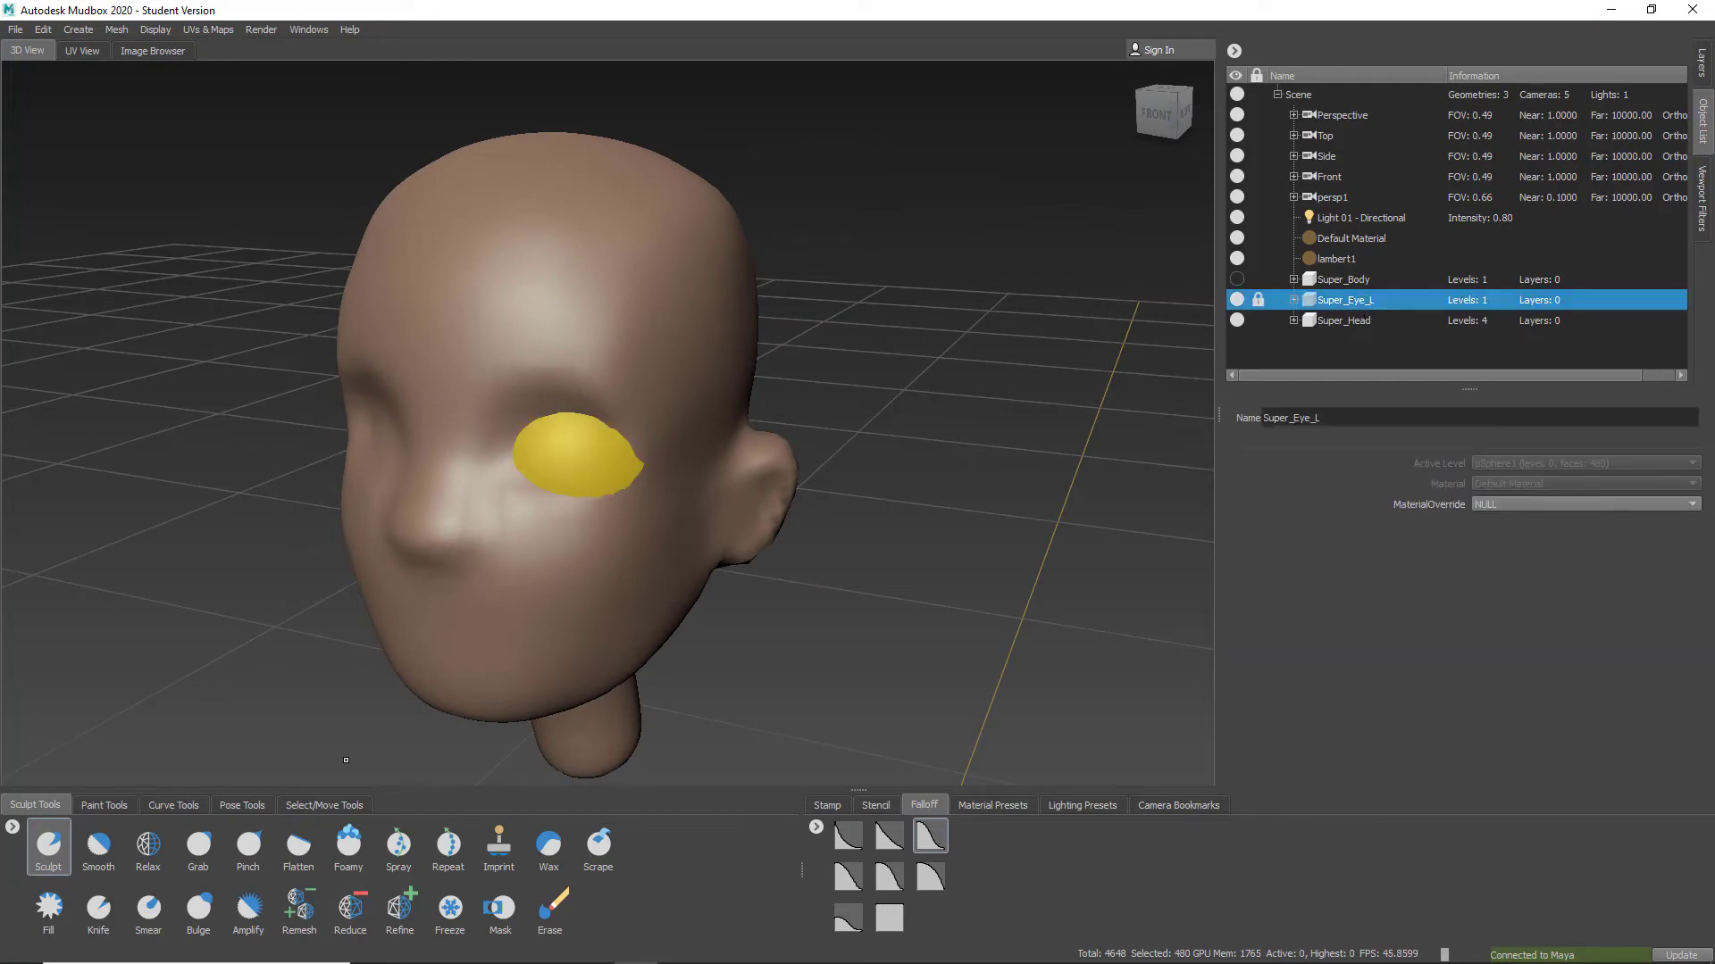
left_click(323, 804)
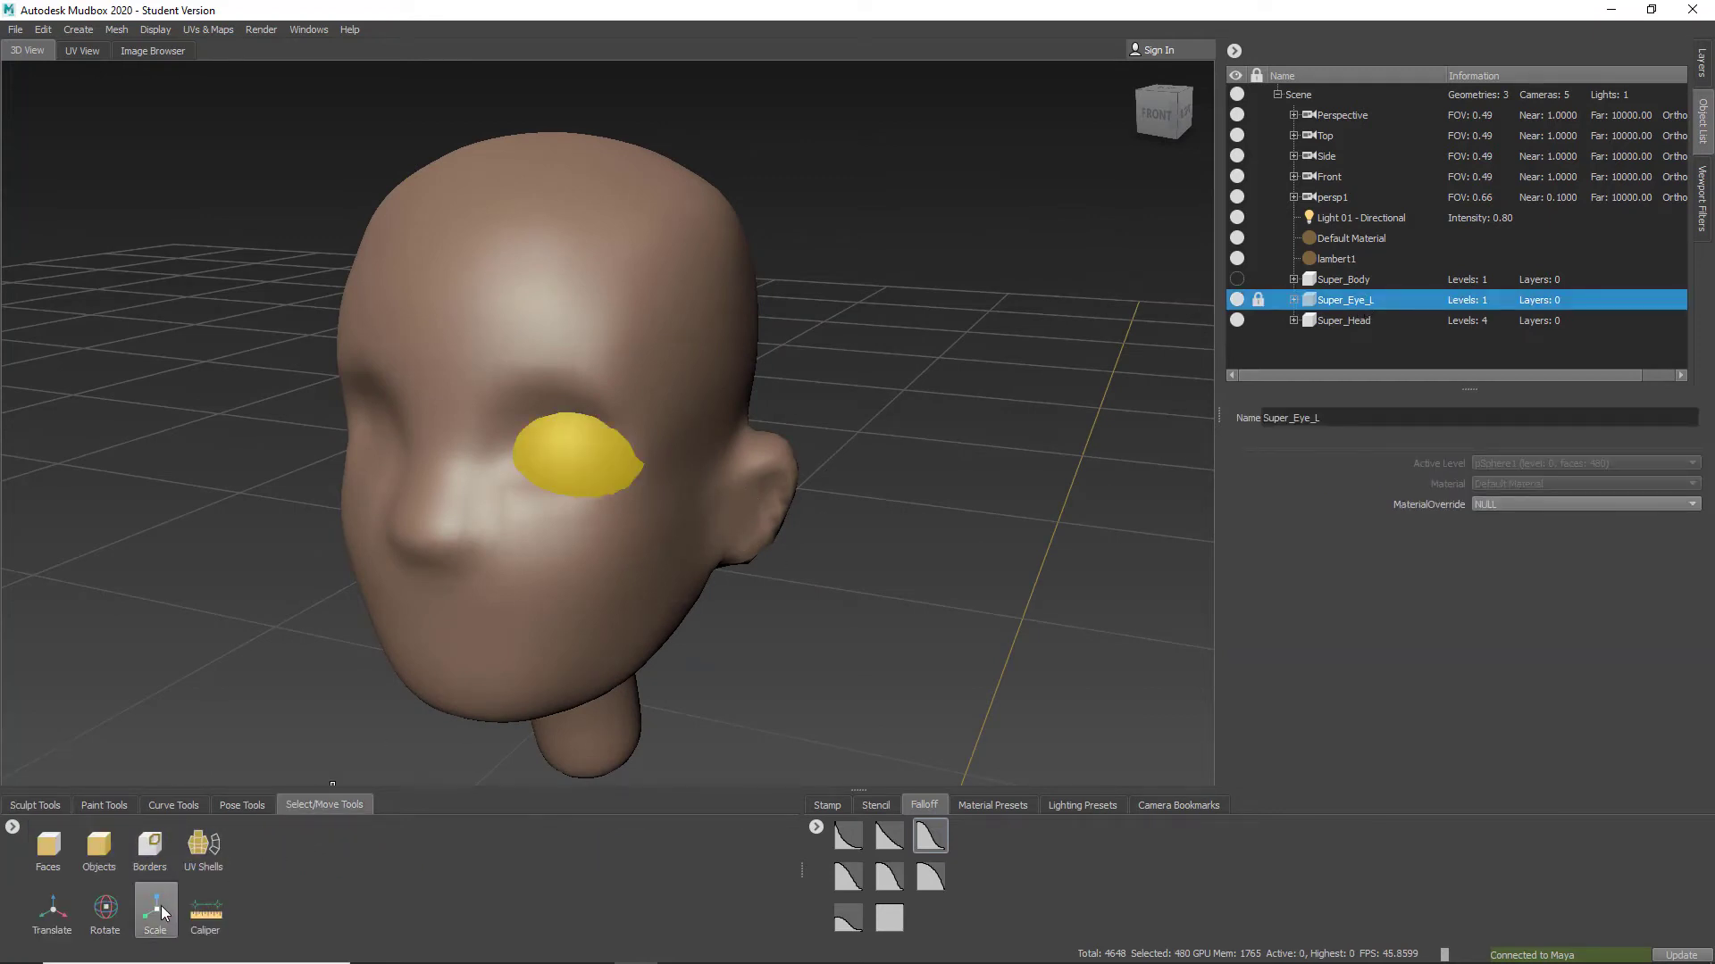
left_click(64, 916)
mouse_move(582, 466)
left_mouse_down("alt")
mouse_move(635, 457)
mouse_move(438, 548)
mouse_move(711, 540)
left_mouse_up("alt")
left_click_drag(566, 454, 576, 453)
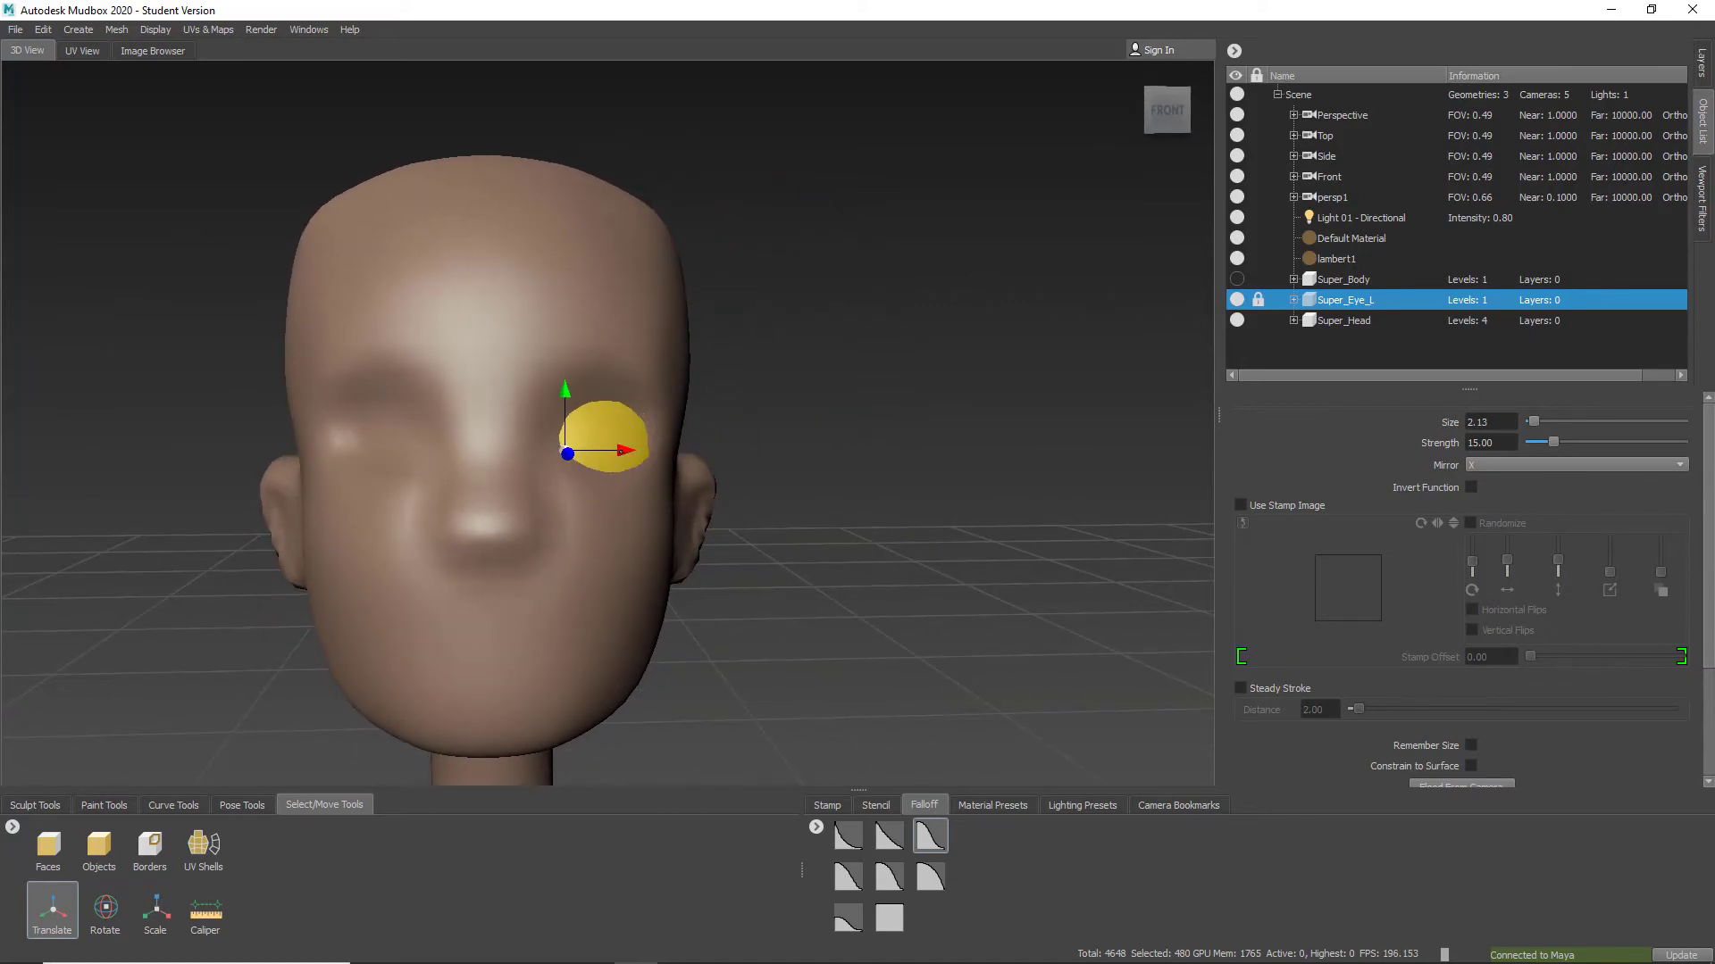
left_click_drag(642, 544, 682, 528, "alt")
Switch to the Grab brush, enlarge it to 5.30 and reshape the jaw below the ear
left_click(40, 806)
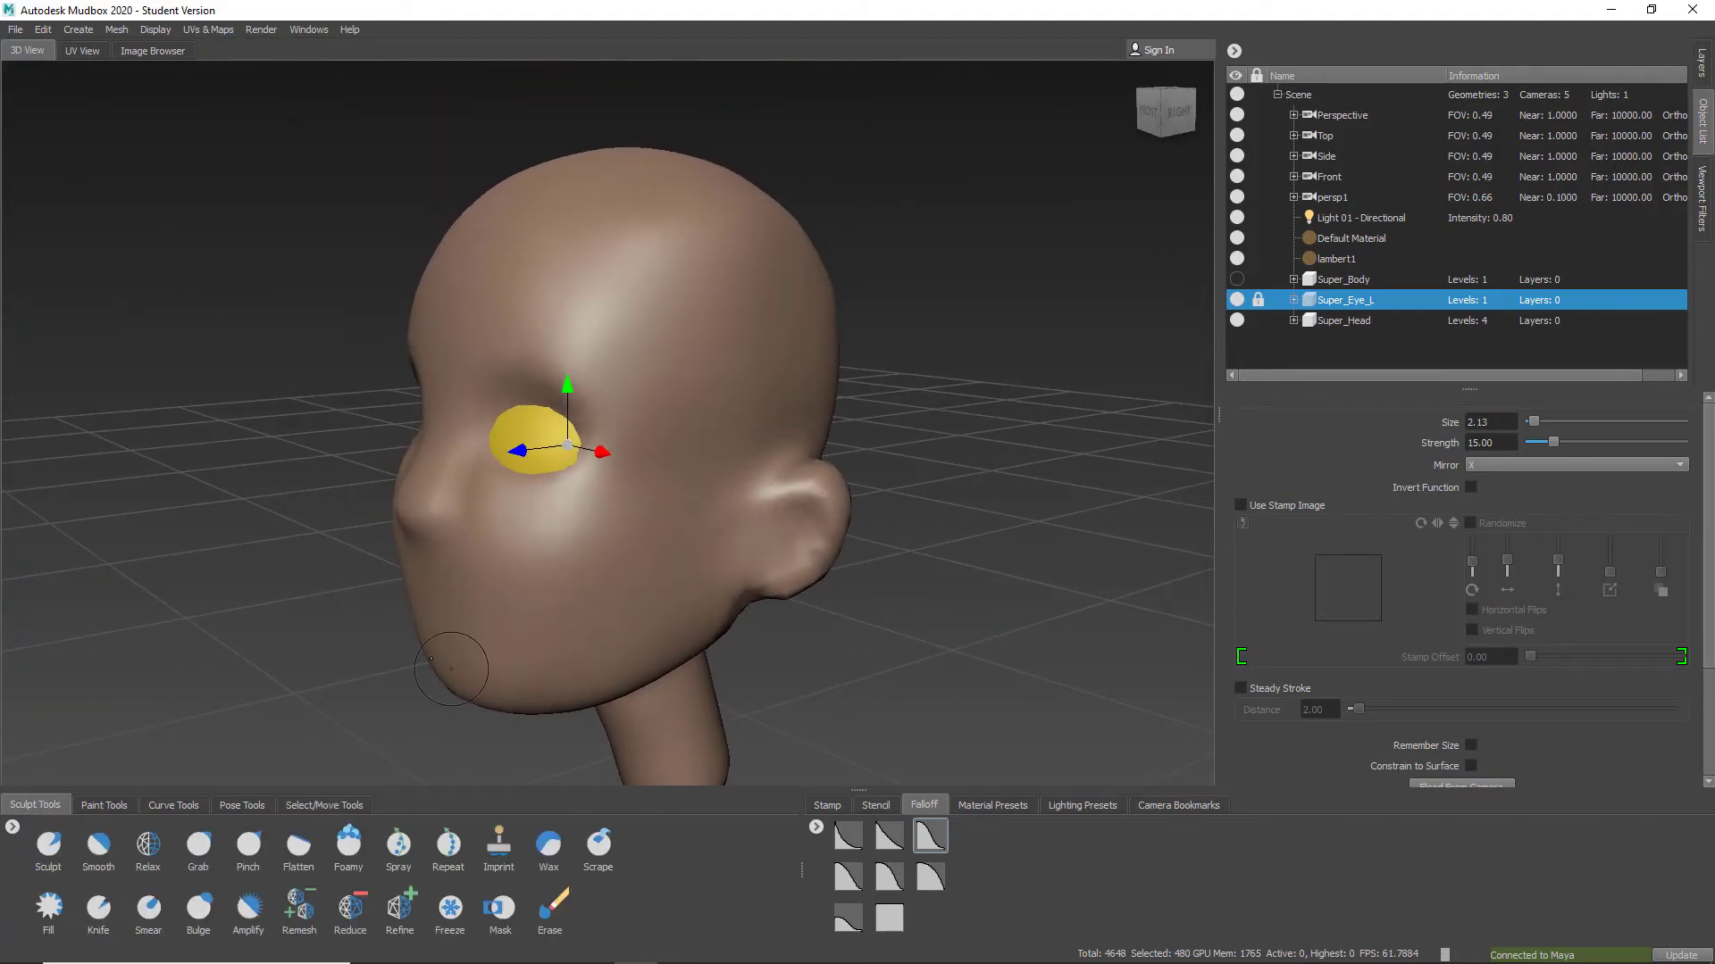
left_click_drag(477, 549, 566, 611, "alt")
key("3")
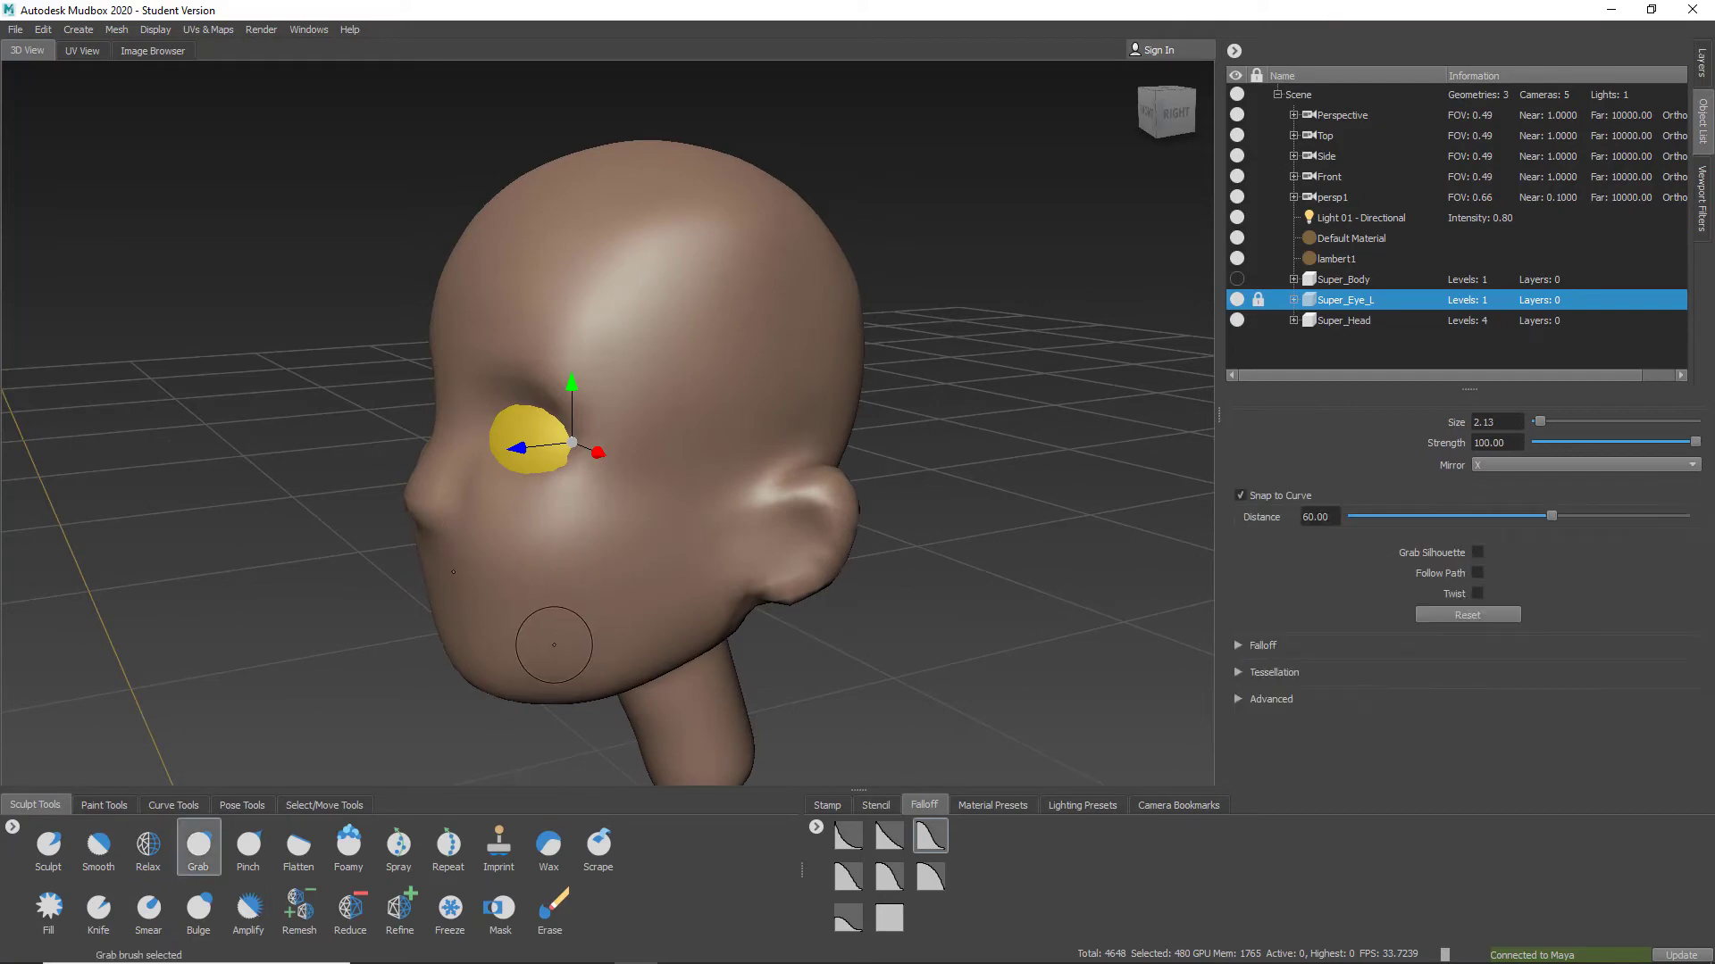
left_click_drag(563, 542, 747, 681, "alt")
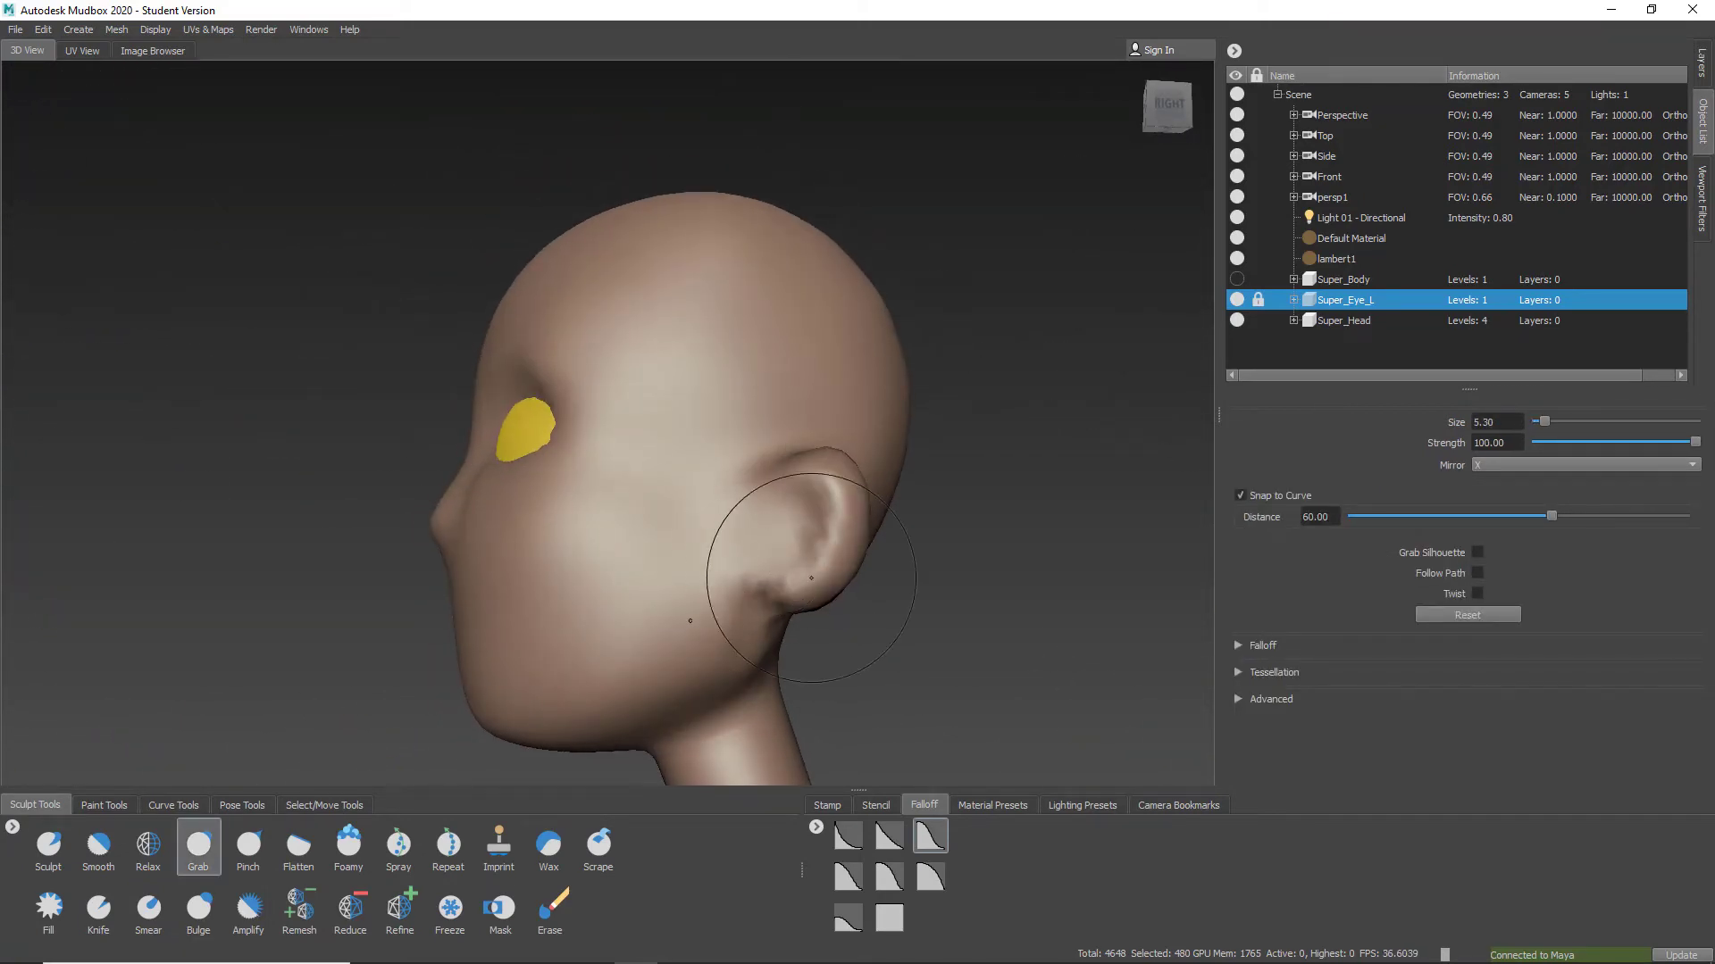
left_click_drag(810, 578, 775, 600, "alt")
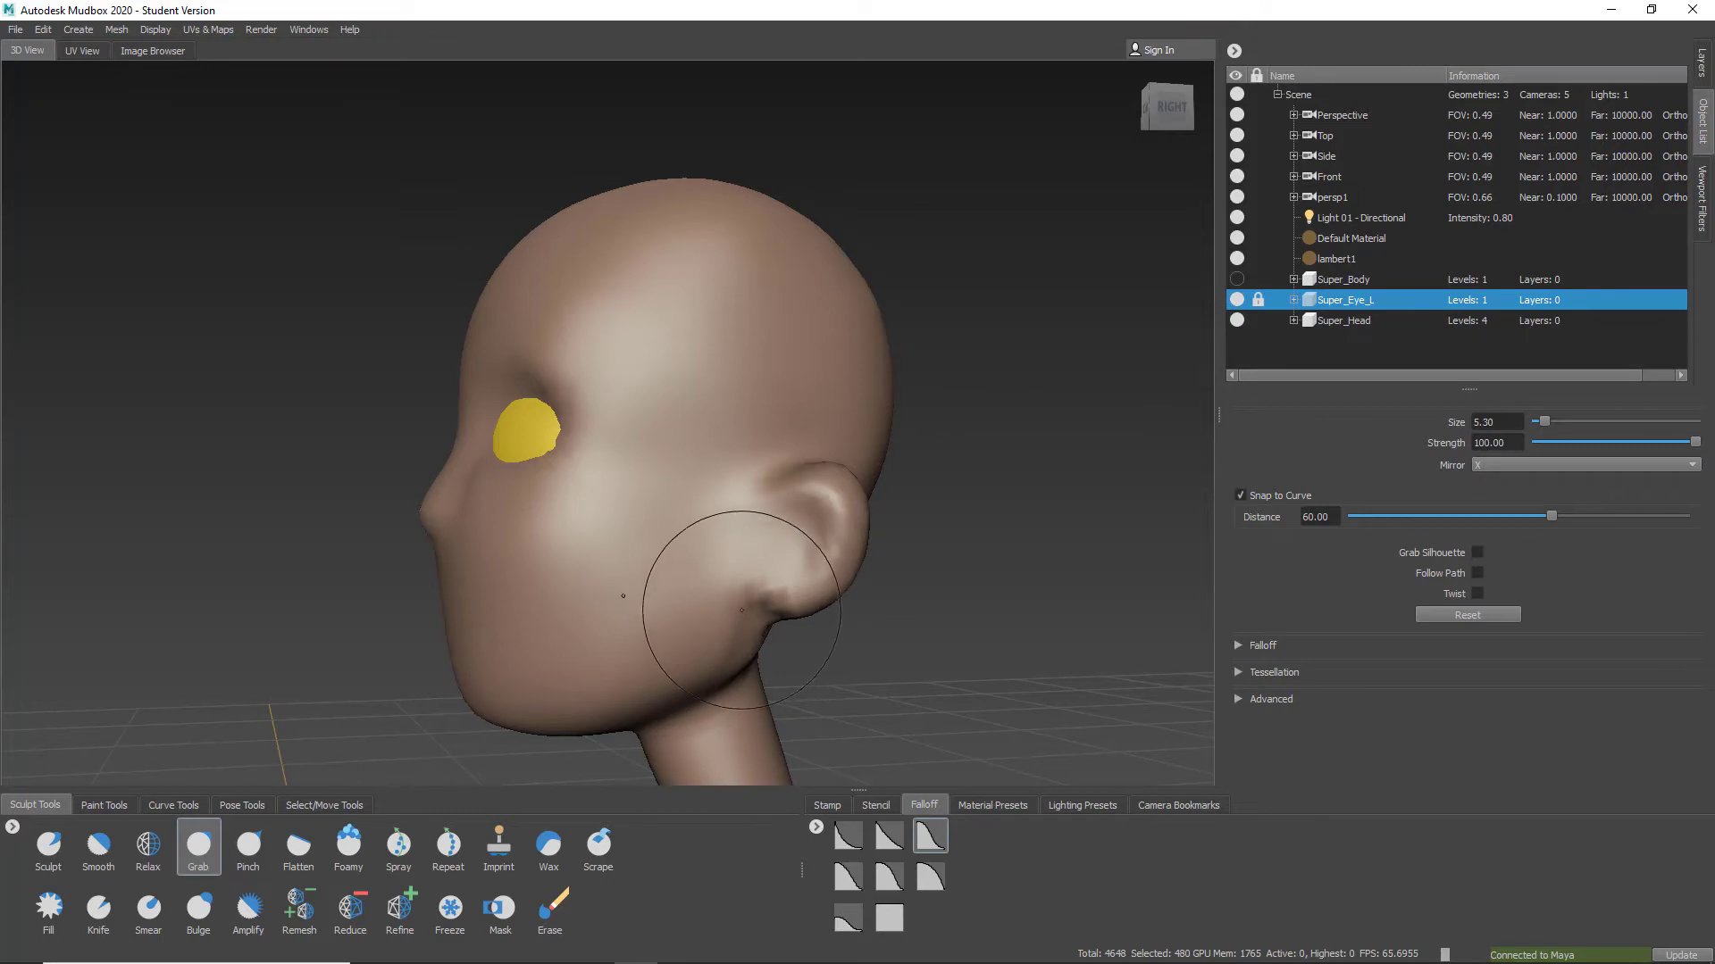
Enlarge the Grab brush to 6.74 and adjust the form where the jaw meets the neck
left_click_drag(741, 610, 714, 541, "alt")
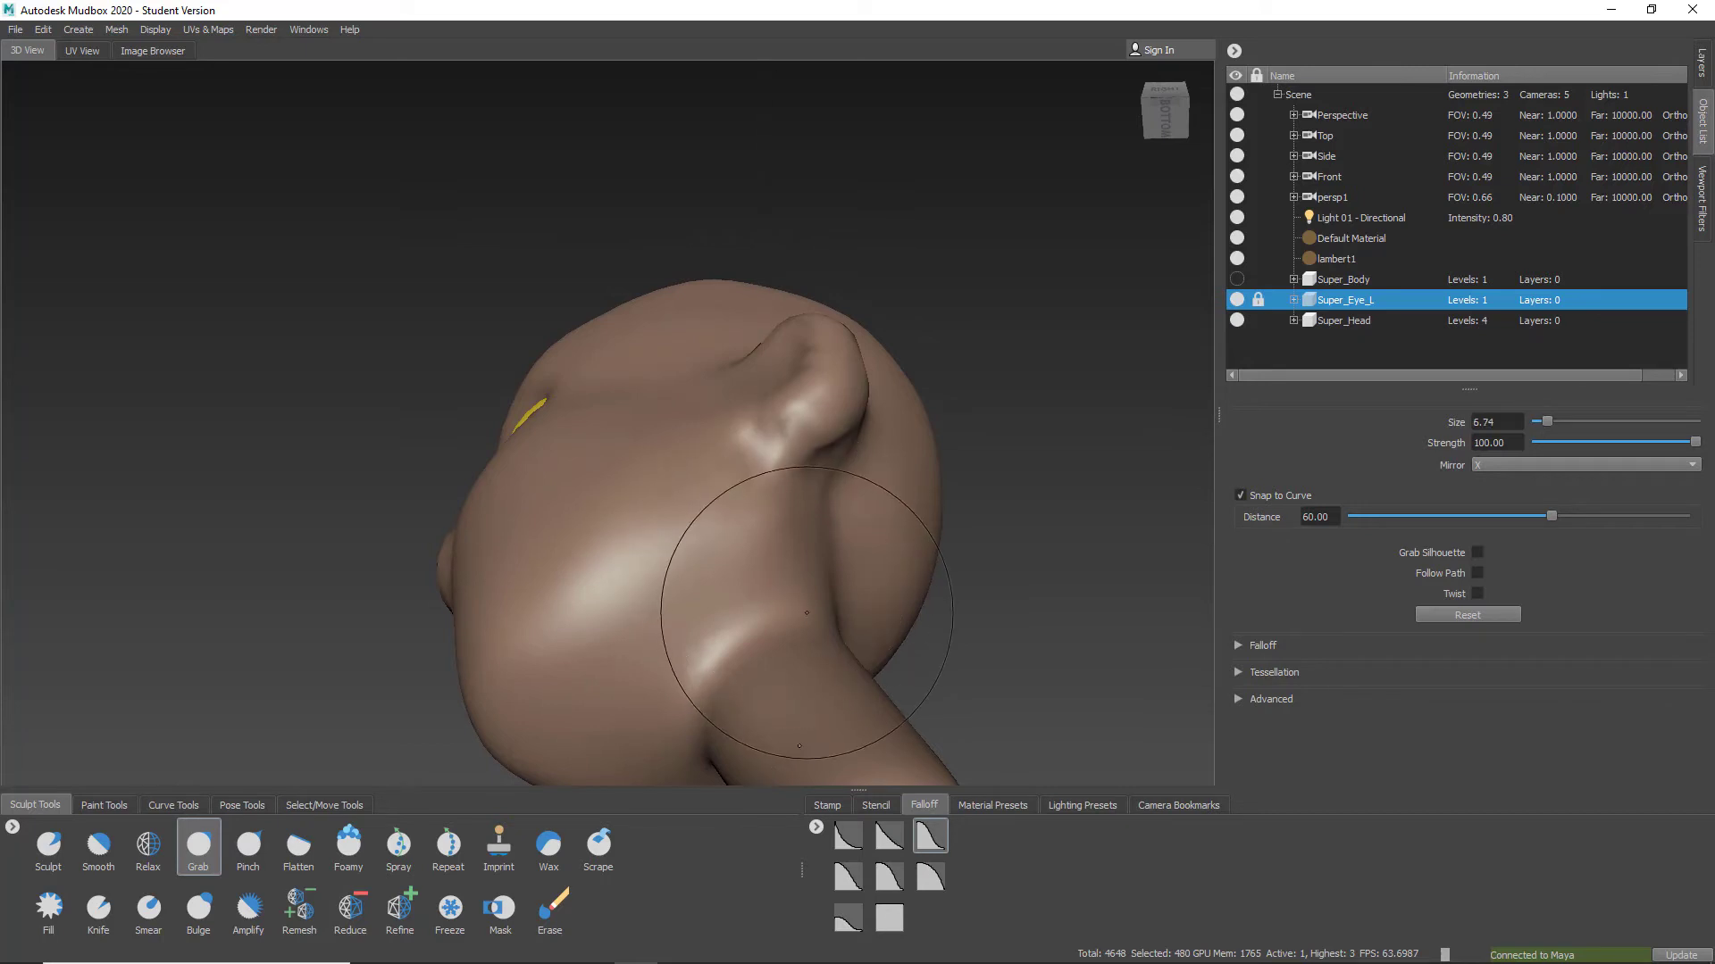
key("w")
key("w")
mouse_move(566, 619)
left_mouse_down("alt")
mouse_move(938, 547)
mouse_move(731, 652)
left_mouse_up("alt")
mouse_move(643, 357)
left_mouse_down("alt")
mouse_move(731, 447)
mouse_move(850, 519)
mouse_move(861, 375)
left_mouse_up("alt")
Reduce the Grab brush to 2.70 and reshape the bridge and tip of the nose in profile
middle_click_drag(523, 432, 719, 357, "alt")
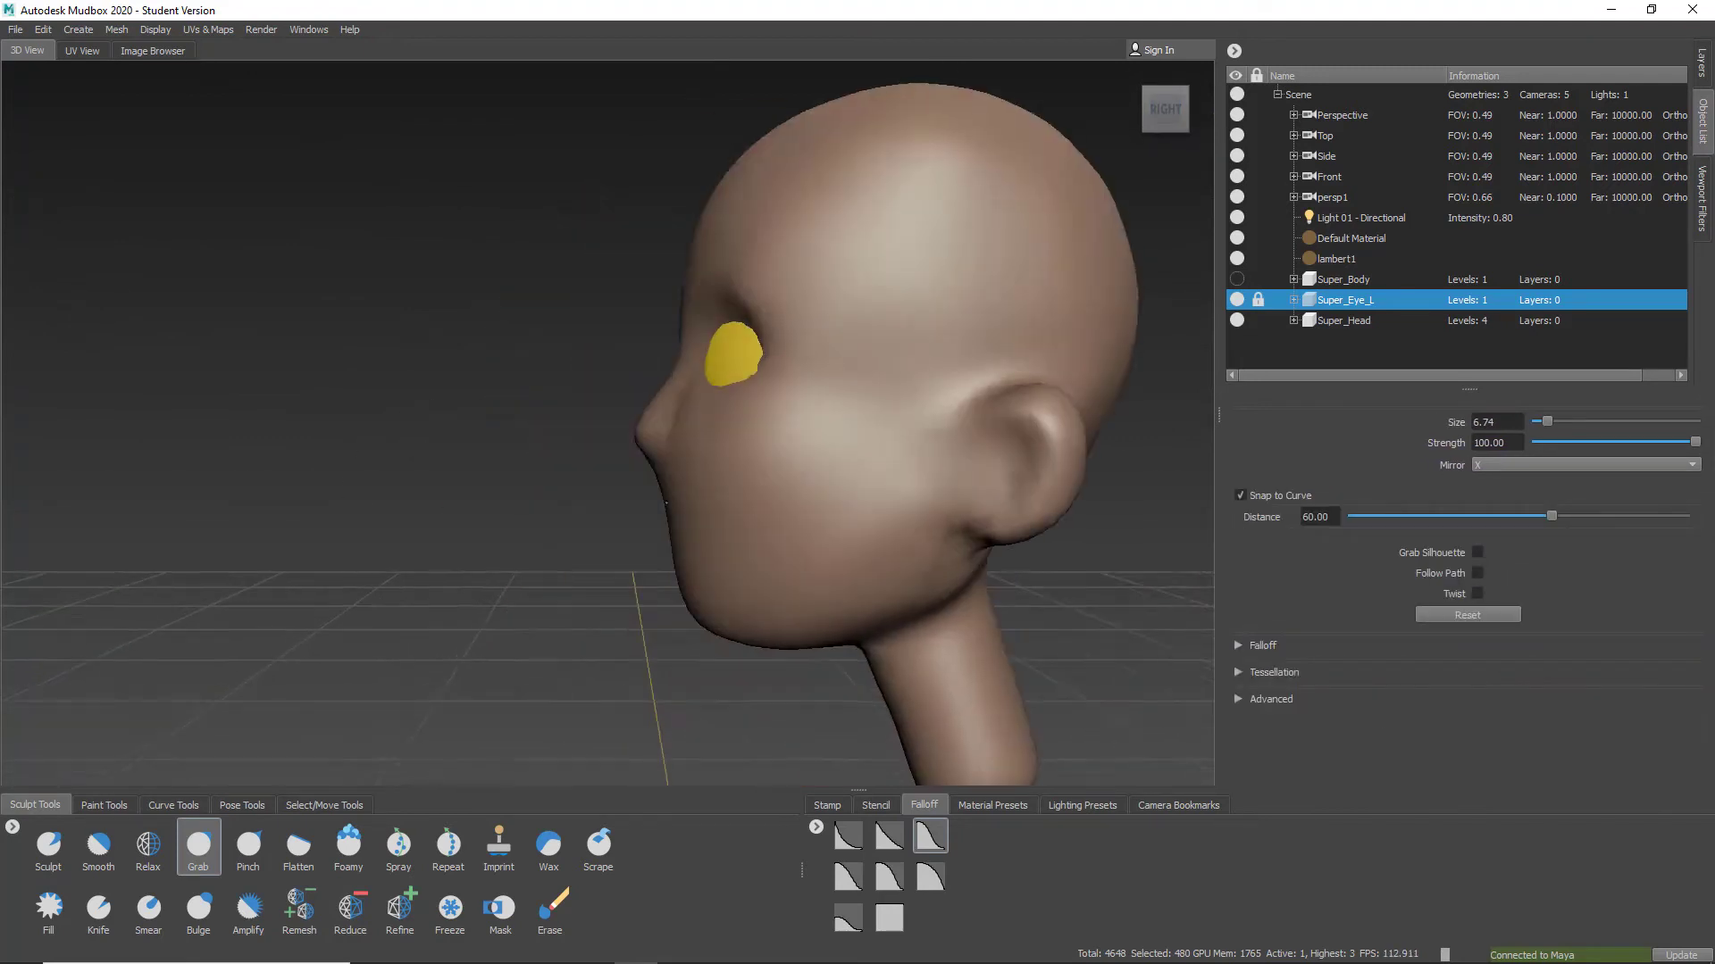
right_click_drag(719, 357, 667, 525, "alt")
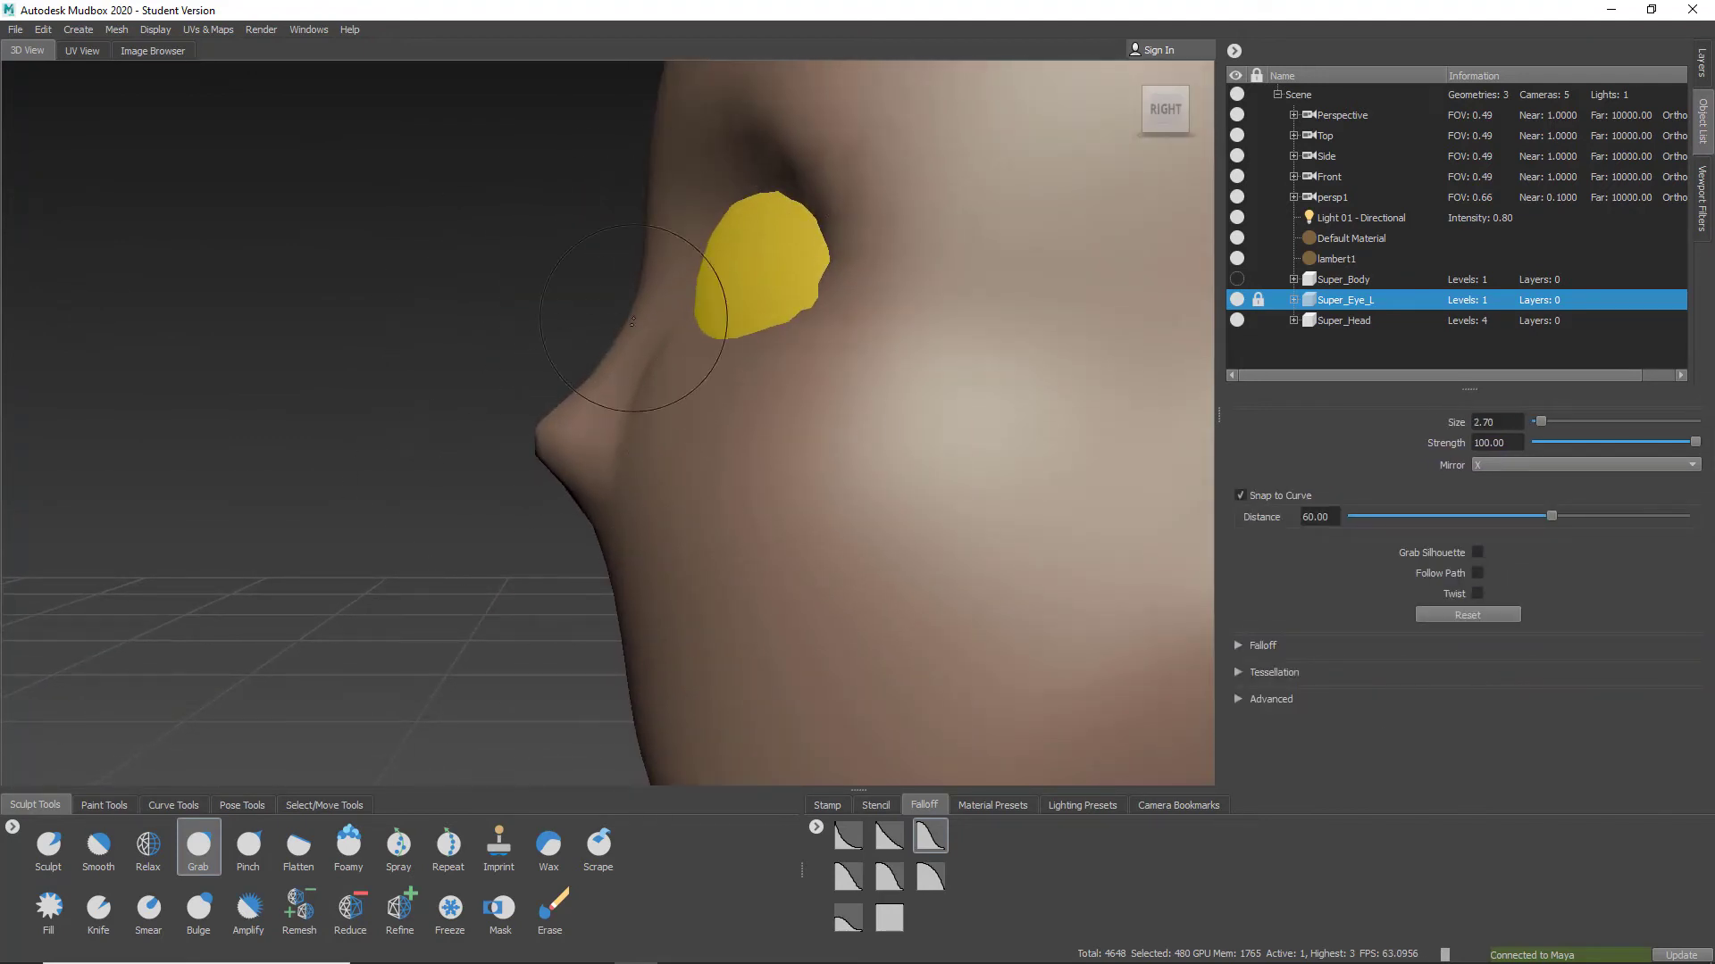
right_click_drag(586, 517, 644, 521, "alt")
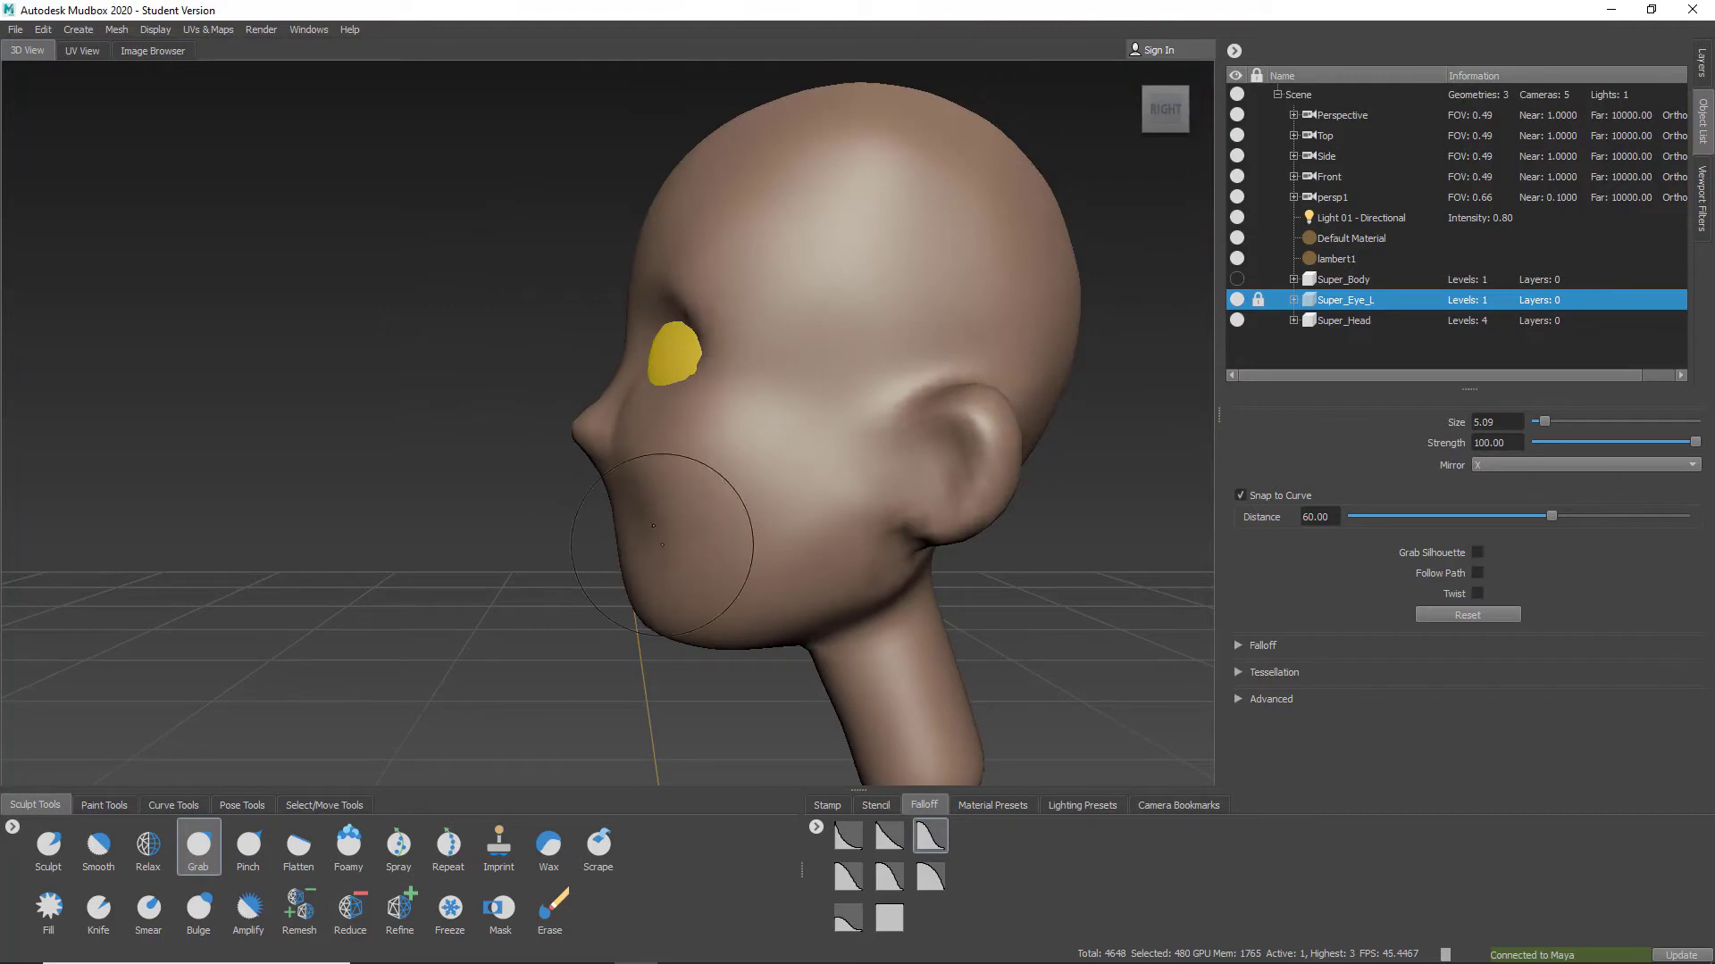
Reshape the mouth area, cheeks and chin with the Grab brush at a size of about 5
left_click_drag(661, 545, 671, 347, "alt")
left_click_drag(570, 501, 616, 679, "alt")
left_click_drag(845, 513, 785, 518, "alt")
left_click_drag(536, 527, 607, 535, "alt")
right_click_drag(607, 536, 673, 548, "alt")
mouse_move(673, 548)
left_mouse_down("alt")
mouse_move(768, 536)
mouse_move(727, 268)
mouse_move(830, 500)
mouse_move(662, 367)
mouse_move(906, 567)
mouse_move(767, 449)
mouse_move(691, 477)
mouse_move(741, 429)
mouse_move(708, 382)
mouse_move(780, 451)
mouse_move(759, 410)
mouse_move(732, 429)
mouse_move(737, 382)
left_mouse_up("alt")
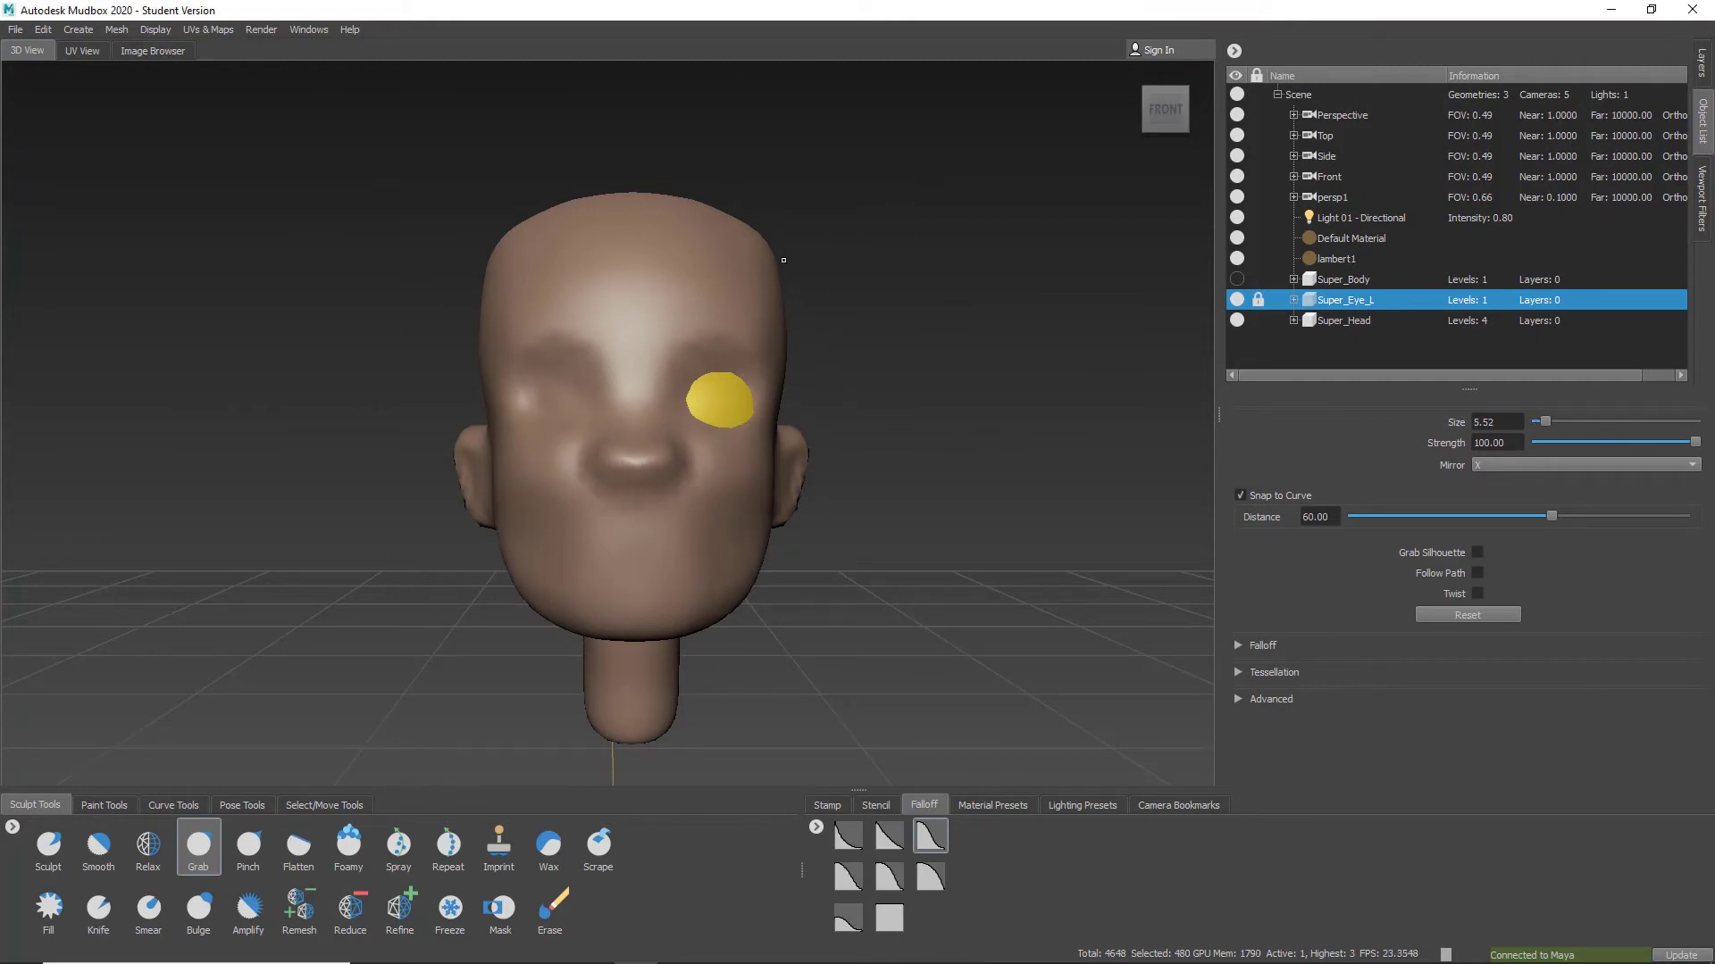
Enlarge the Grab brush to 6.71 and round out the top and sides of the skull
mouse_move(788, 312)
left_mouse_down("alt")
mouse_move(700, 382)
mouse_move(643, 500)
mouse_move(879, 308)
mouse_move(807, 298)
left_mouse_up("alt")
left_click_drag(660, 272, 714, 527, "alt")
mouse_move(714, 527)
right_mouse_down("alt")
mouse_move(726, 583)
mouse_move(617, 536)
right_mouse_up("alt")
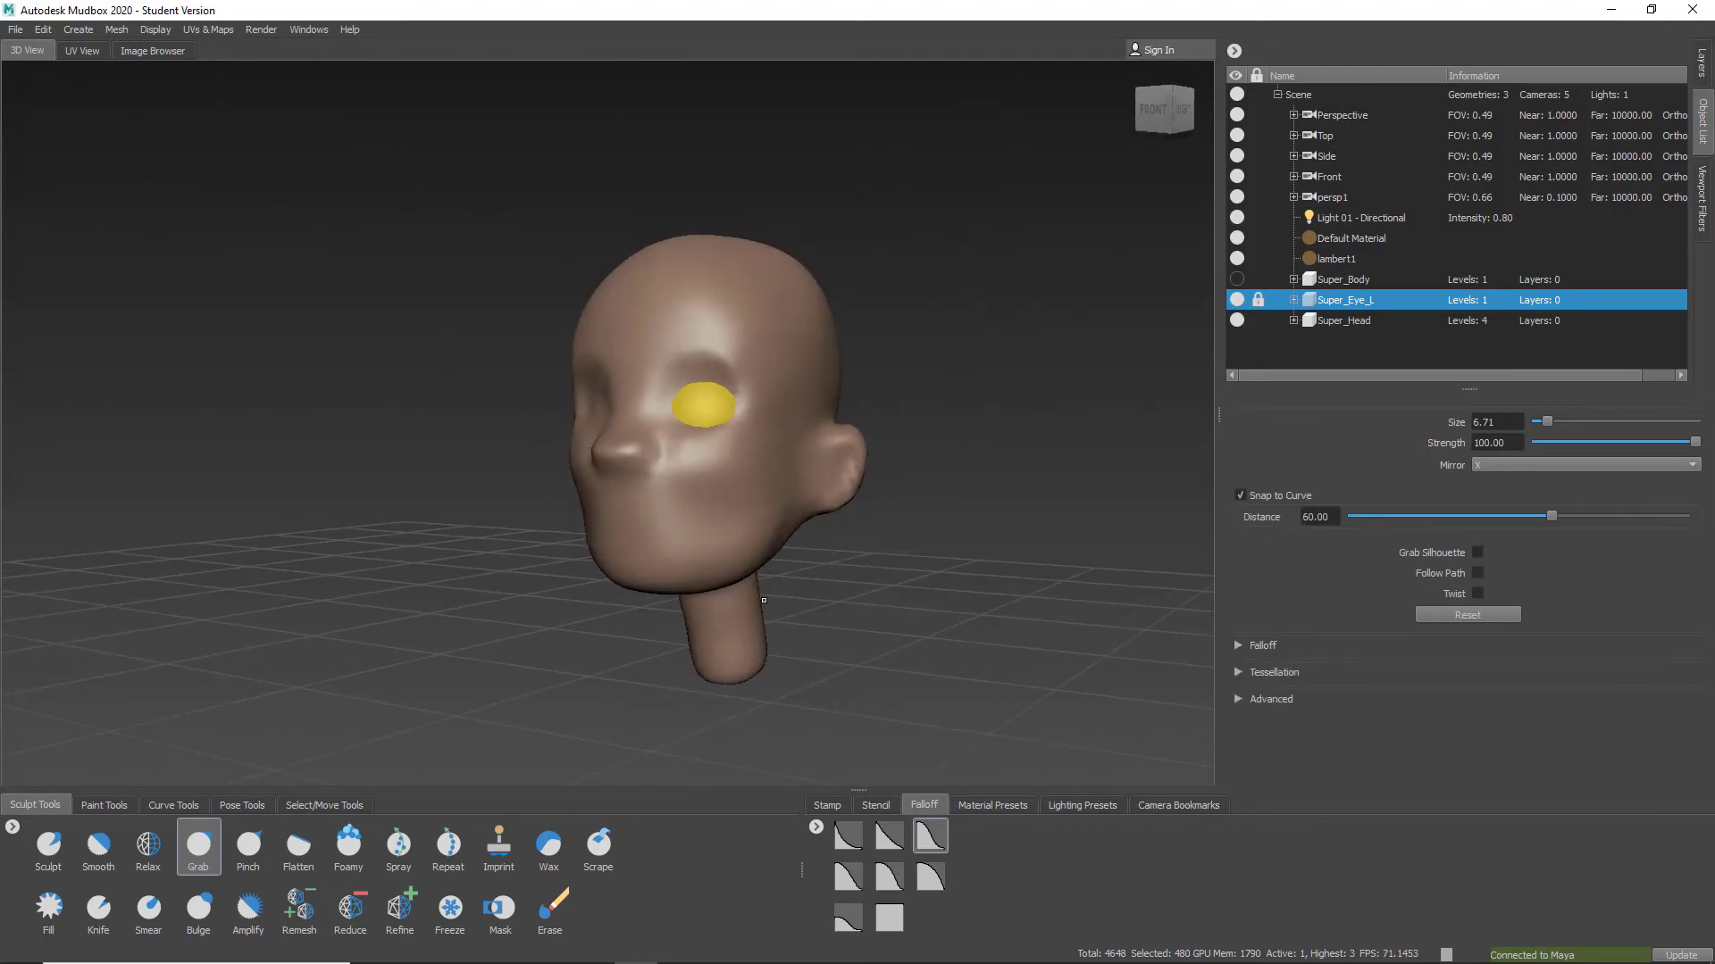
mouse_move(616, 536)
left_mouse_down("alt")
mouse_move(831, 536)
mouse_move(625, 527)
left_mouse_up("alt")
right_click_drag(625, 527, 714, 572, "alt")
Switch to the Sculpt brush, raise Super_Head to subdivision level 2 and clear the selection
left_click(48, 847)
left_click_drag(1708, 514, 1708, 636)
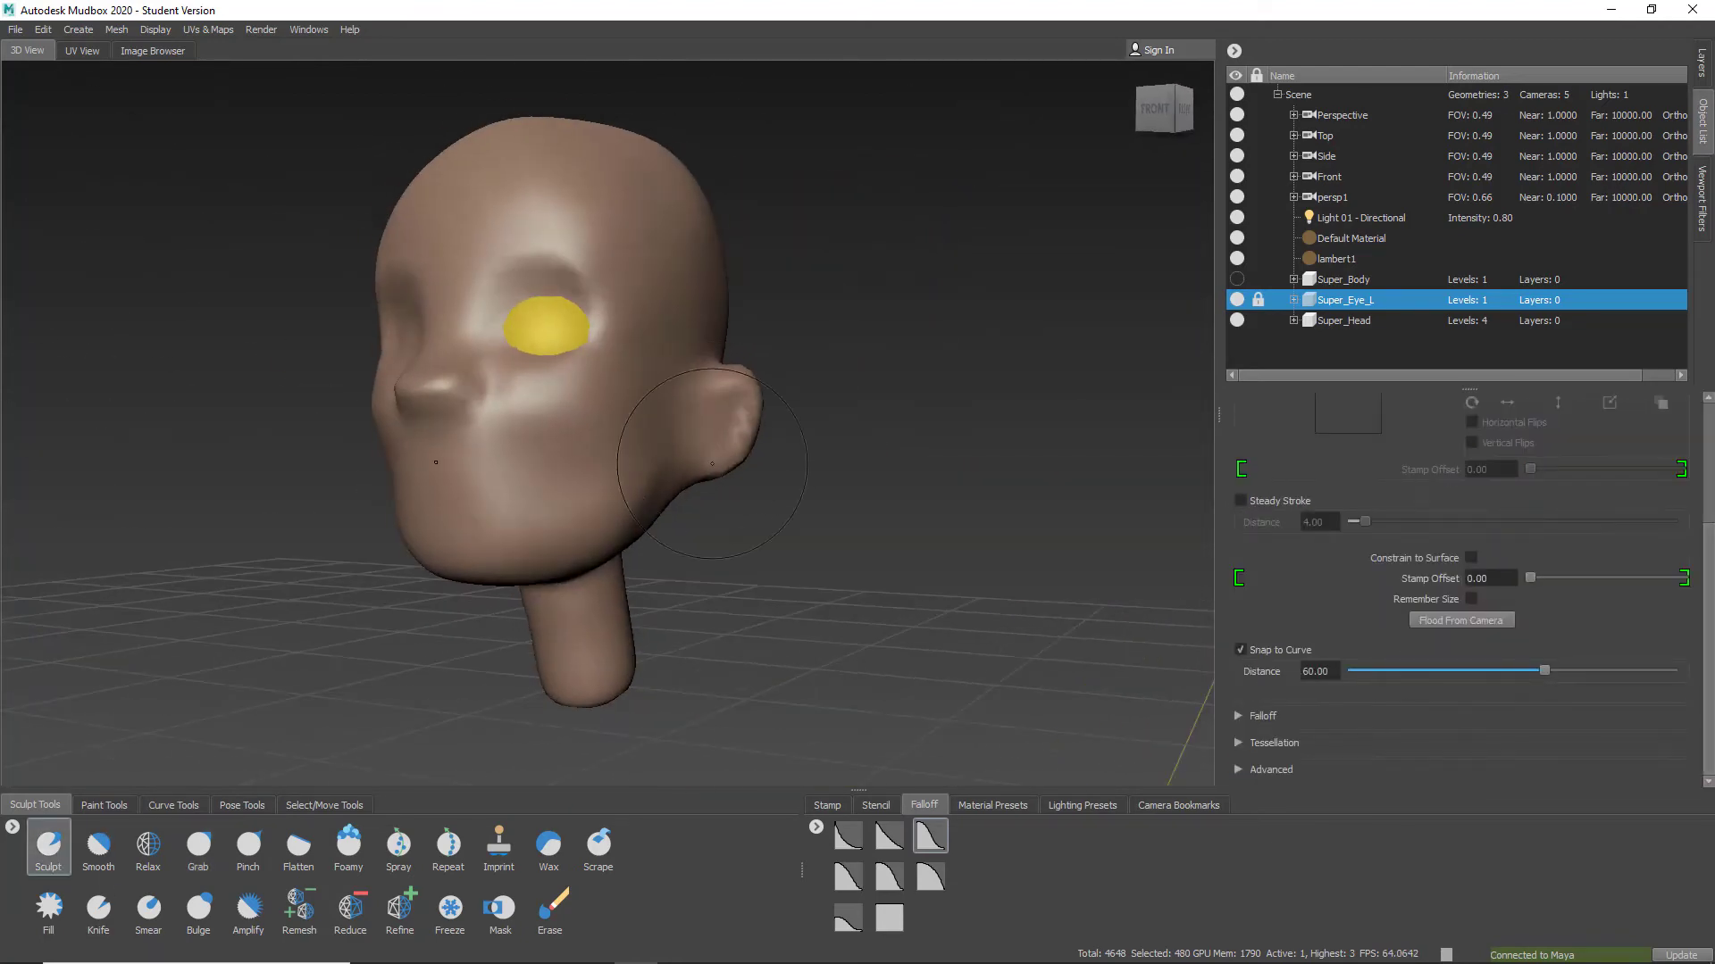
left_click_drag(706, 447, 616, 429, "alt")
right_click_drag(616, 429, 661, 447, "alt")
left_click_drag(661, 446, 759, 438, "alt")
left_click_drag(570, 220, 628, 571, "alt")
left_click(1357, 321)
key("Page_Up")
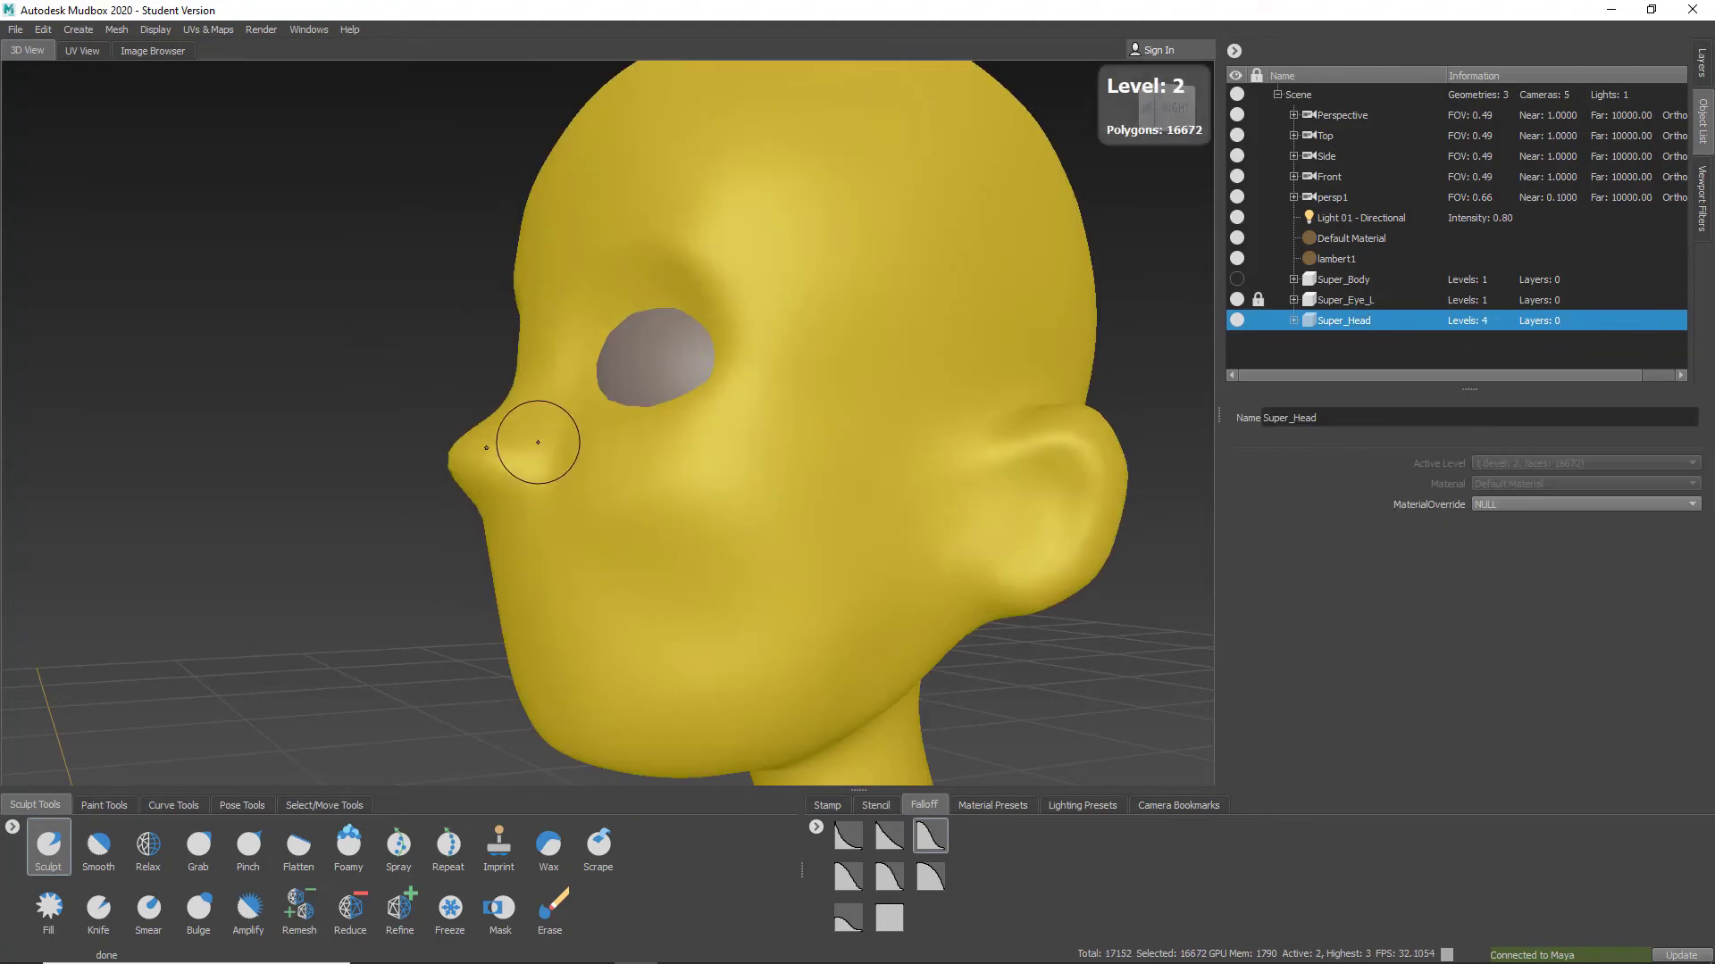
left_click(1380, 349)
mouse_move(571, 446)
left_mouse_down("alt")
mouse_move(857, 447)
mouse_move(571, 446)
left_mouse_up("alt")
mouse_move(871, 357)
left_mouse_down()
mouse_move(759, 464)
mouse_move(857, 268)
mouse_move(700, 566)
mouse_move(803, 563)
mouse_move(685, 477)
left_mouse_up()
key("ctrl+z")
Change the brush falloff to a fuller curve and sculpt the cheek and jaw at size 4.64
mouse_move(830, 530)
left_mouse_down("alt")
mouse_move(786, 428)
mouse_move(804, 527)
left_mouse_up("alt")
left_click_drag(722, 507, 758, 442)
left_click(930, 876)
left_click_drag(786, 536, 774, 502, "alt")
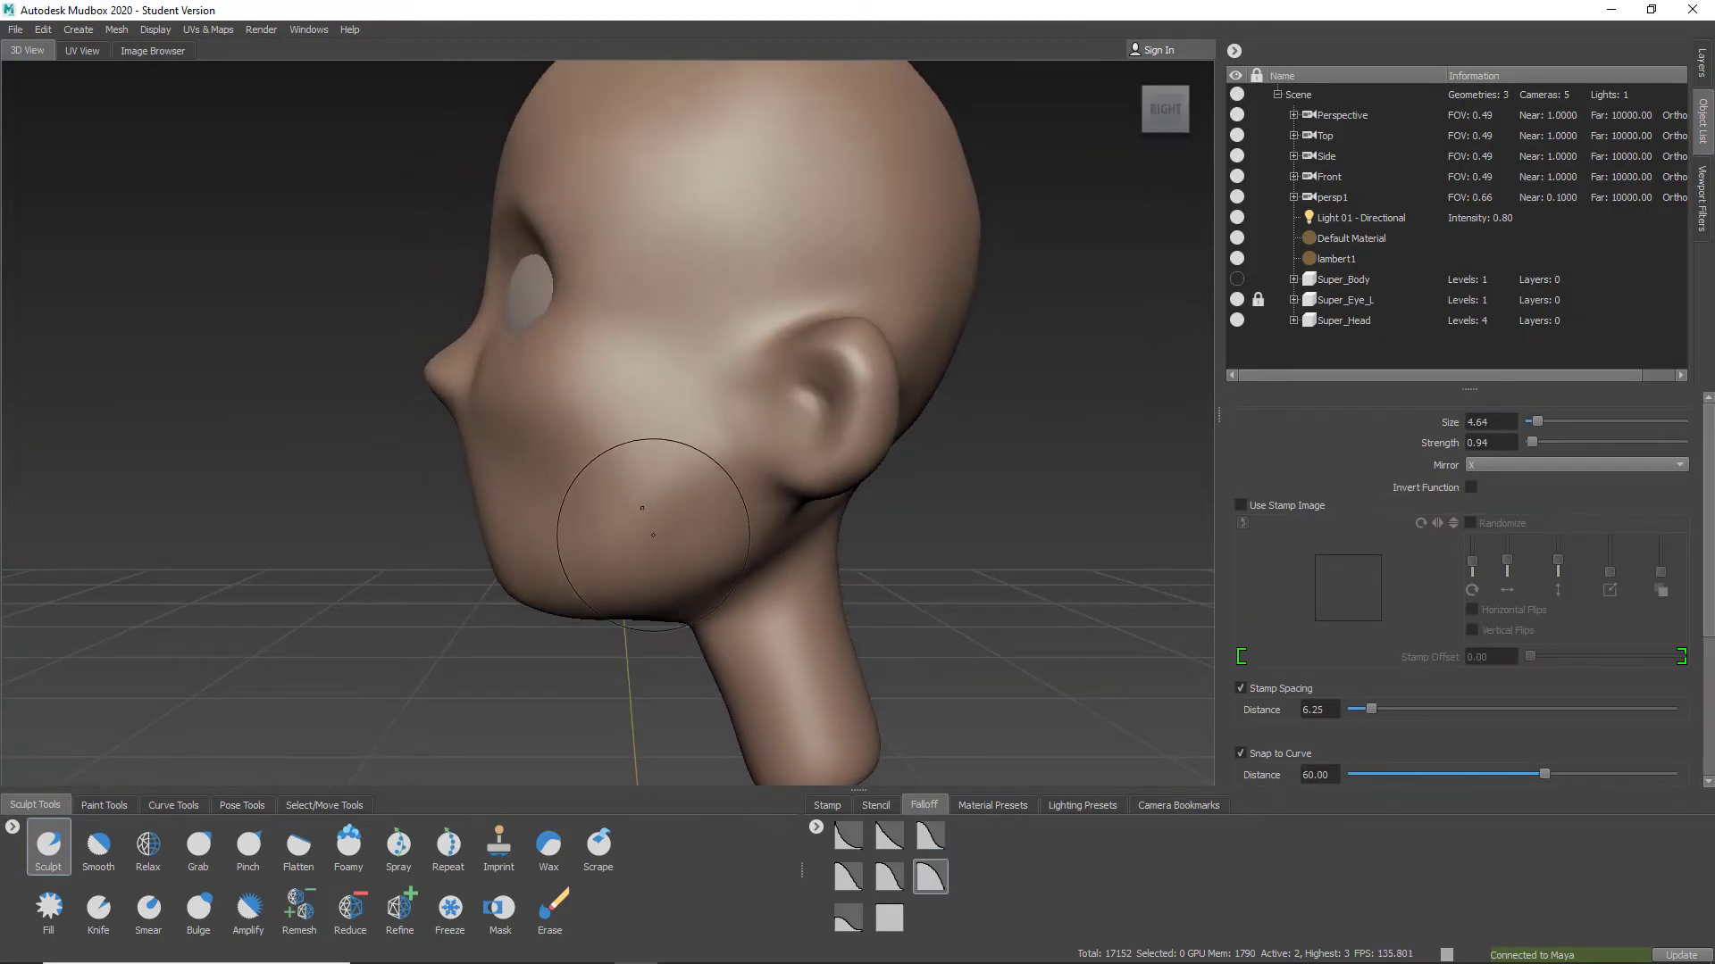
mouse_move(630, 591)
left_mouse_down("alt")
mouse_move(616, 580)
mouse_move(683, 531)
mouse_move(638, 545)
left_mouse_up("alt")
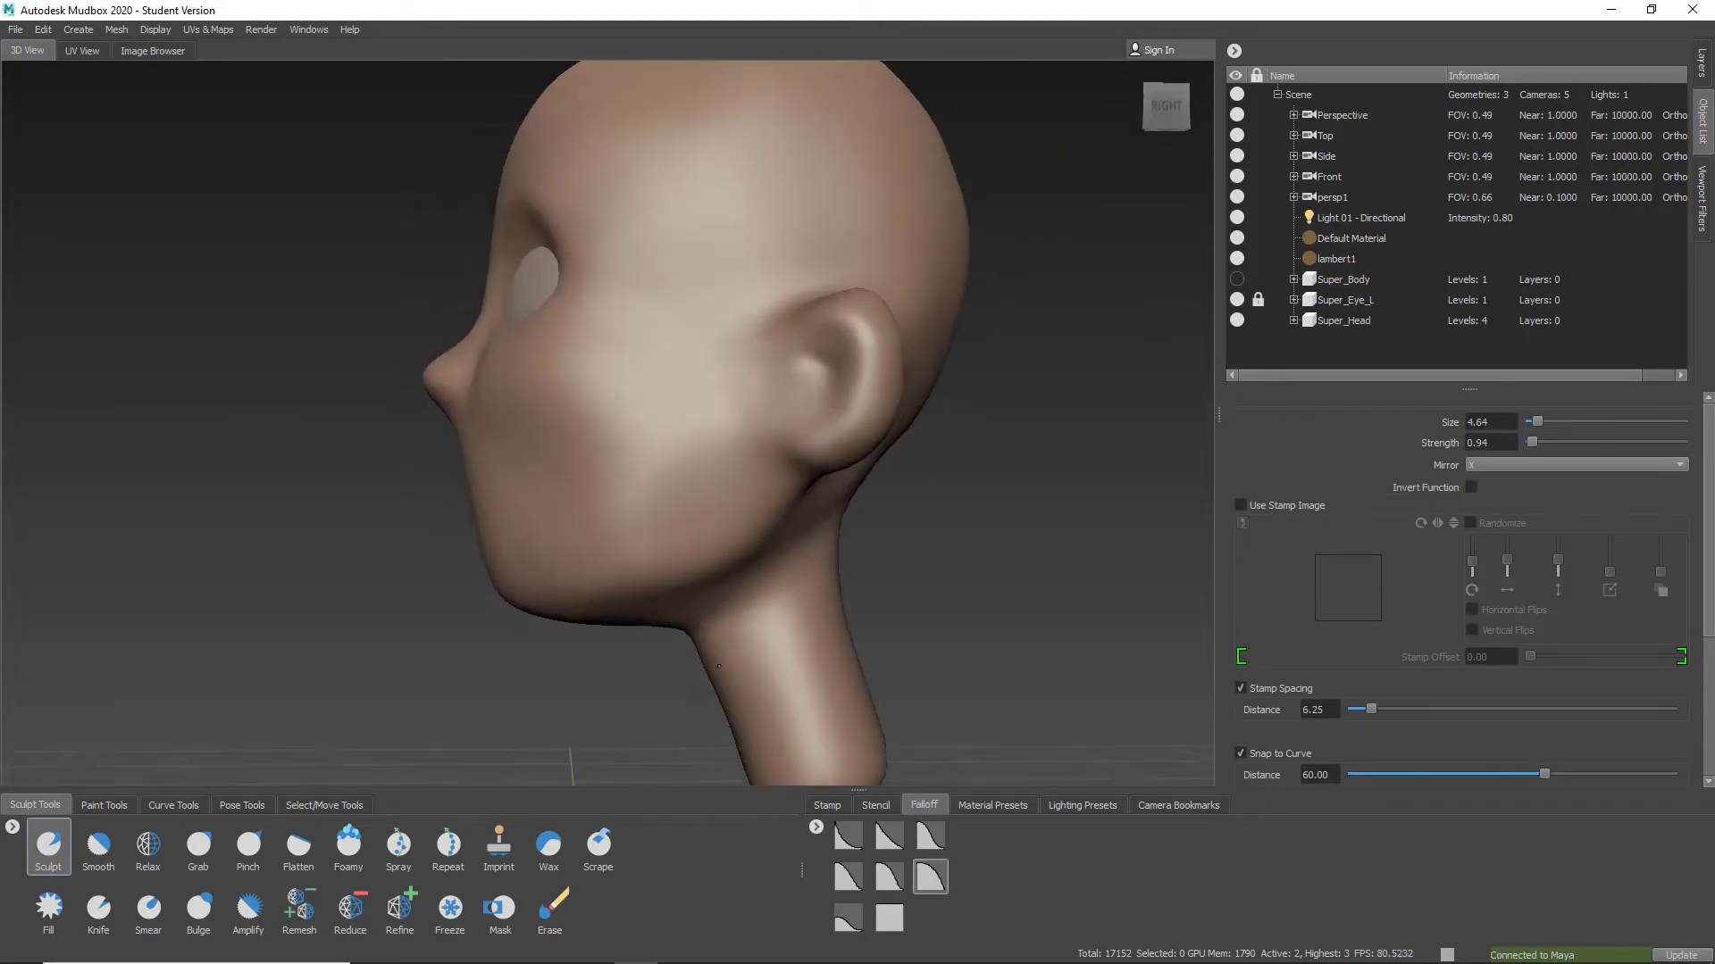
Reduce the brush size to 2.15 and refine the area beneath and behind the earlobe
right_click_drag(638, 545, 740, 559, "alt")
left_click_drag(857, 563, 700, 372, "alt")
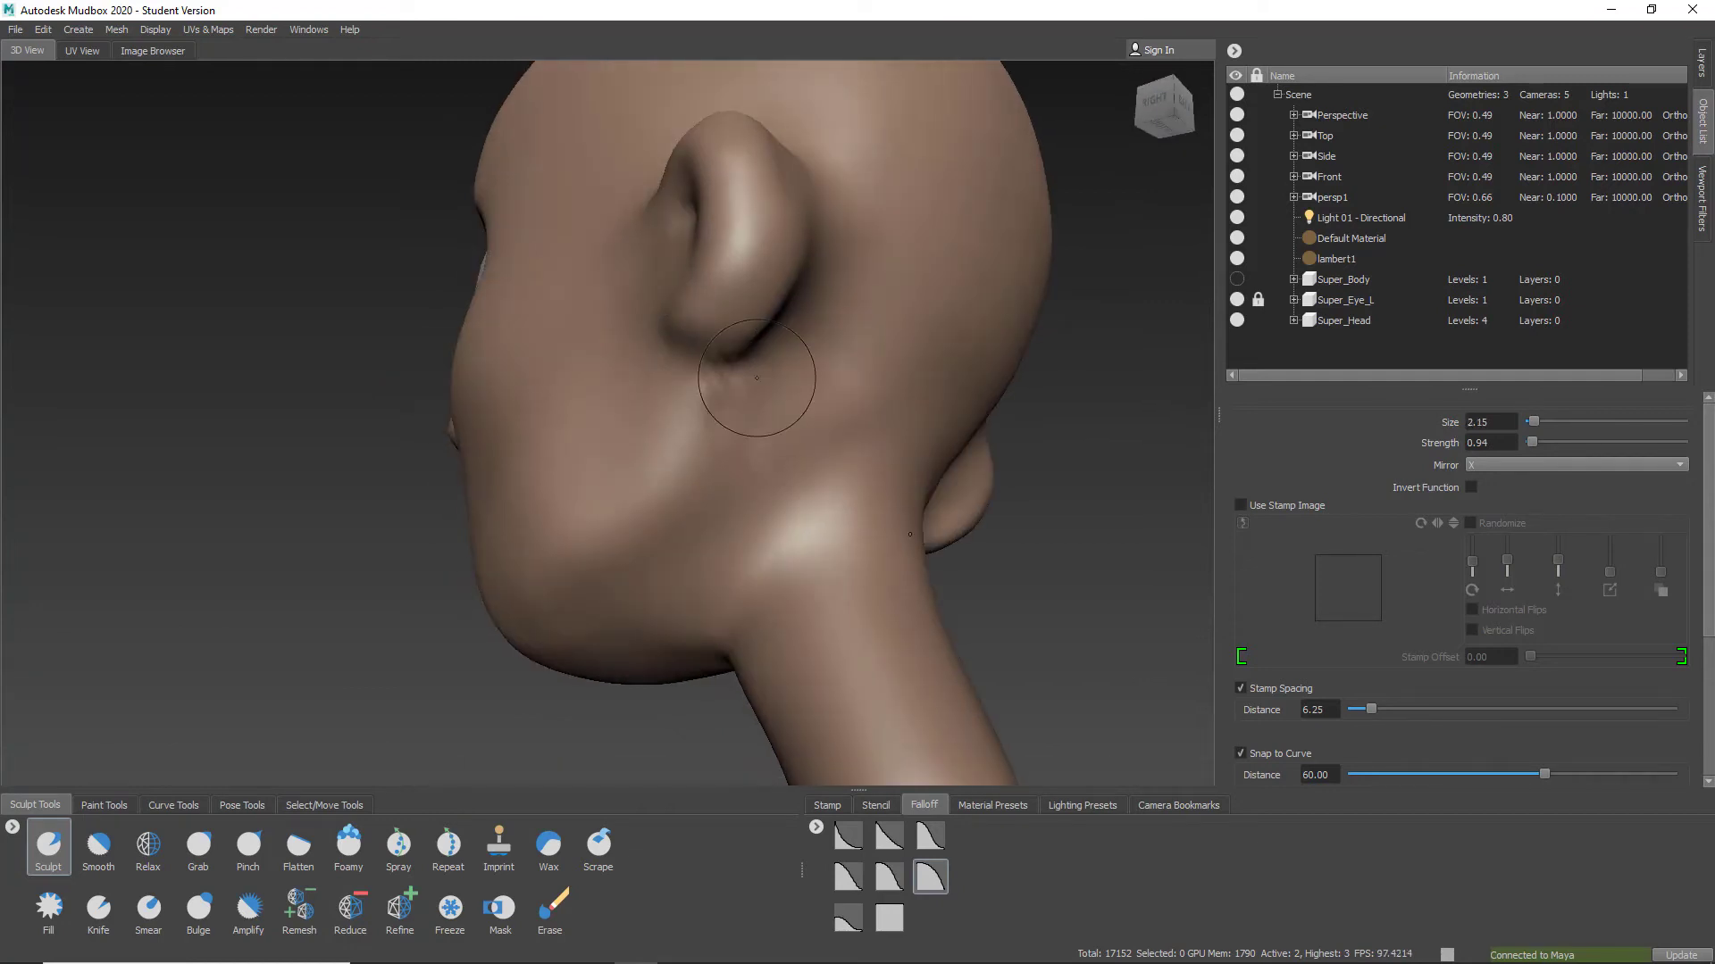
left_click_drag(909, 534, 608, 500, "alt")
Set the brush size to 3.22, smooth the temple and deepen the detail inside the ear
middle_click_drag(661, 234, 643, 396, "alt")
left_click_drag(643, 396, 643, 434, "shift")
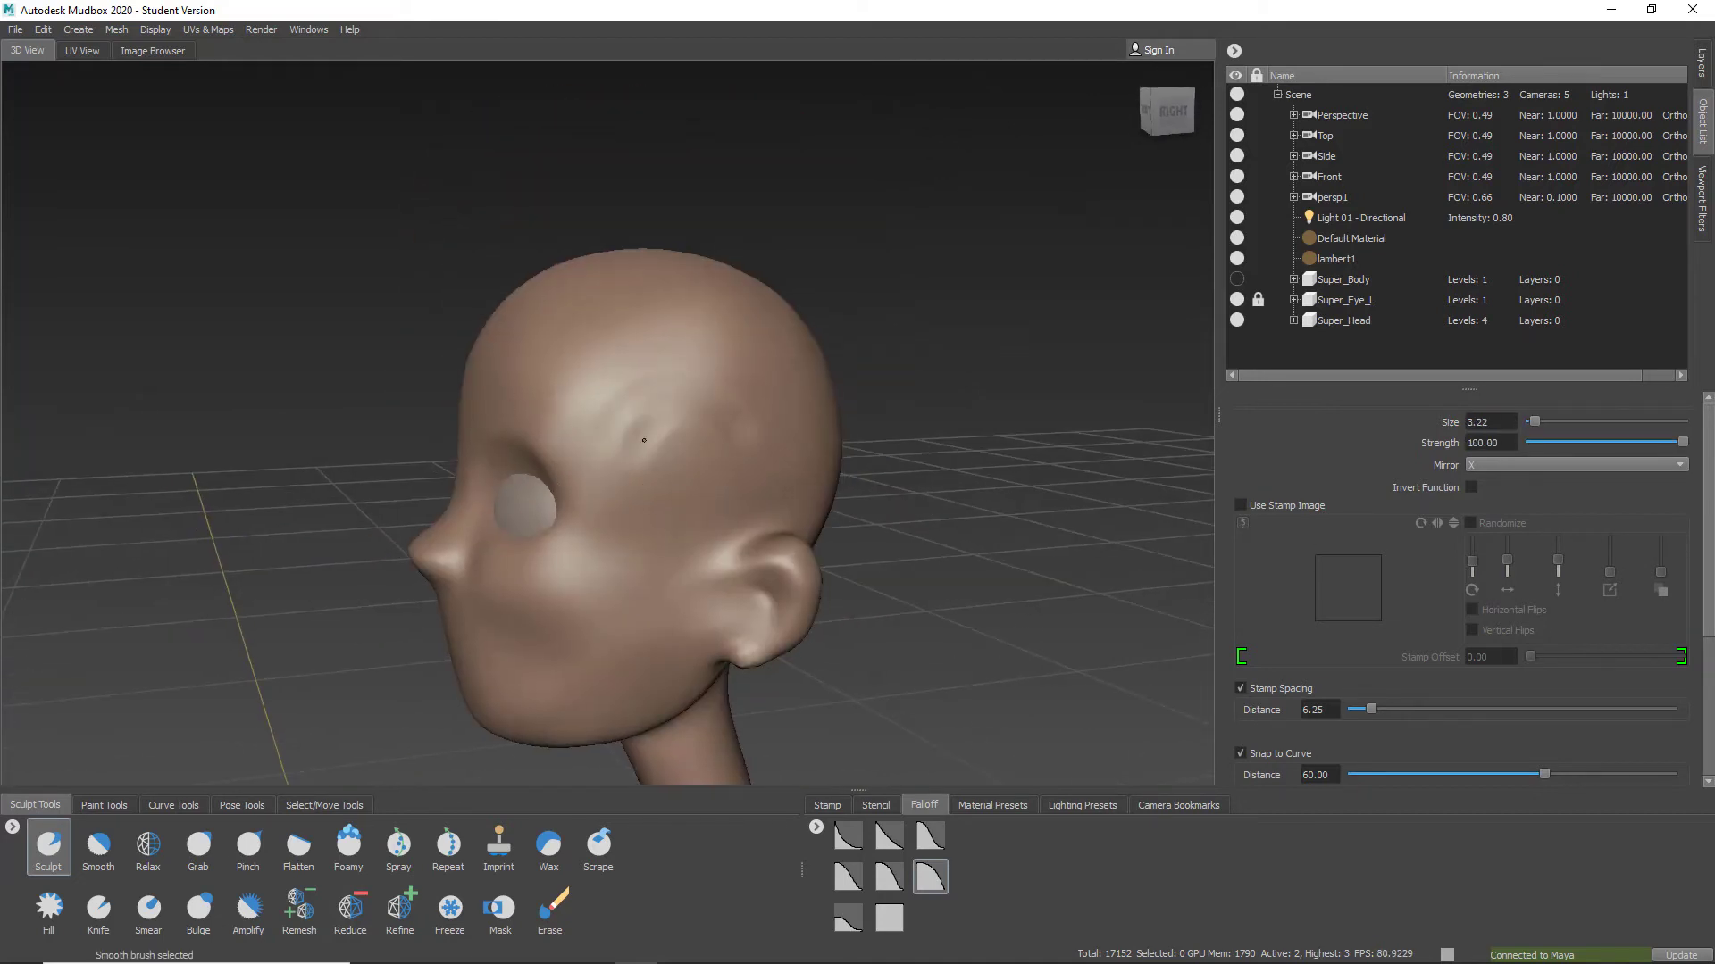
left_click_drag(646, 500, 673, 423, "alt")
left_click_drag(808, 522, 742, 537, "alt")
right_click_drag(742, 536, 869, 478, "alt")
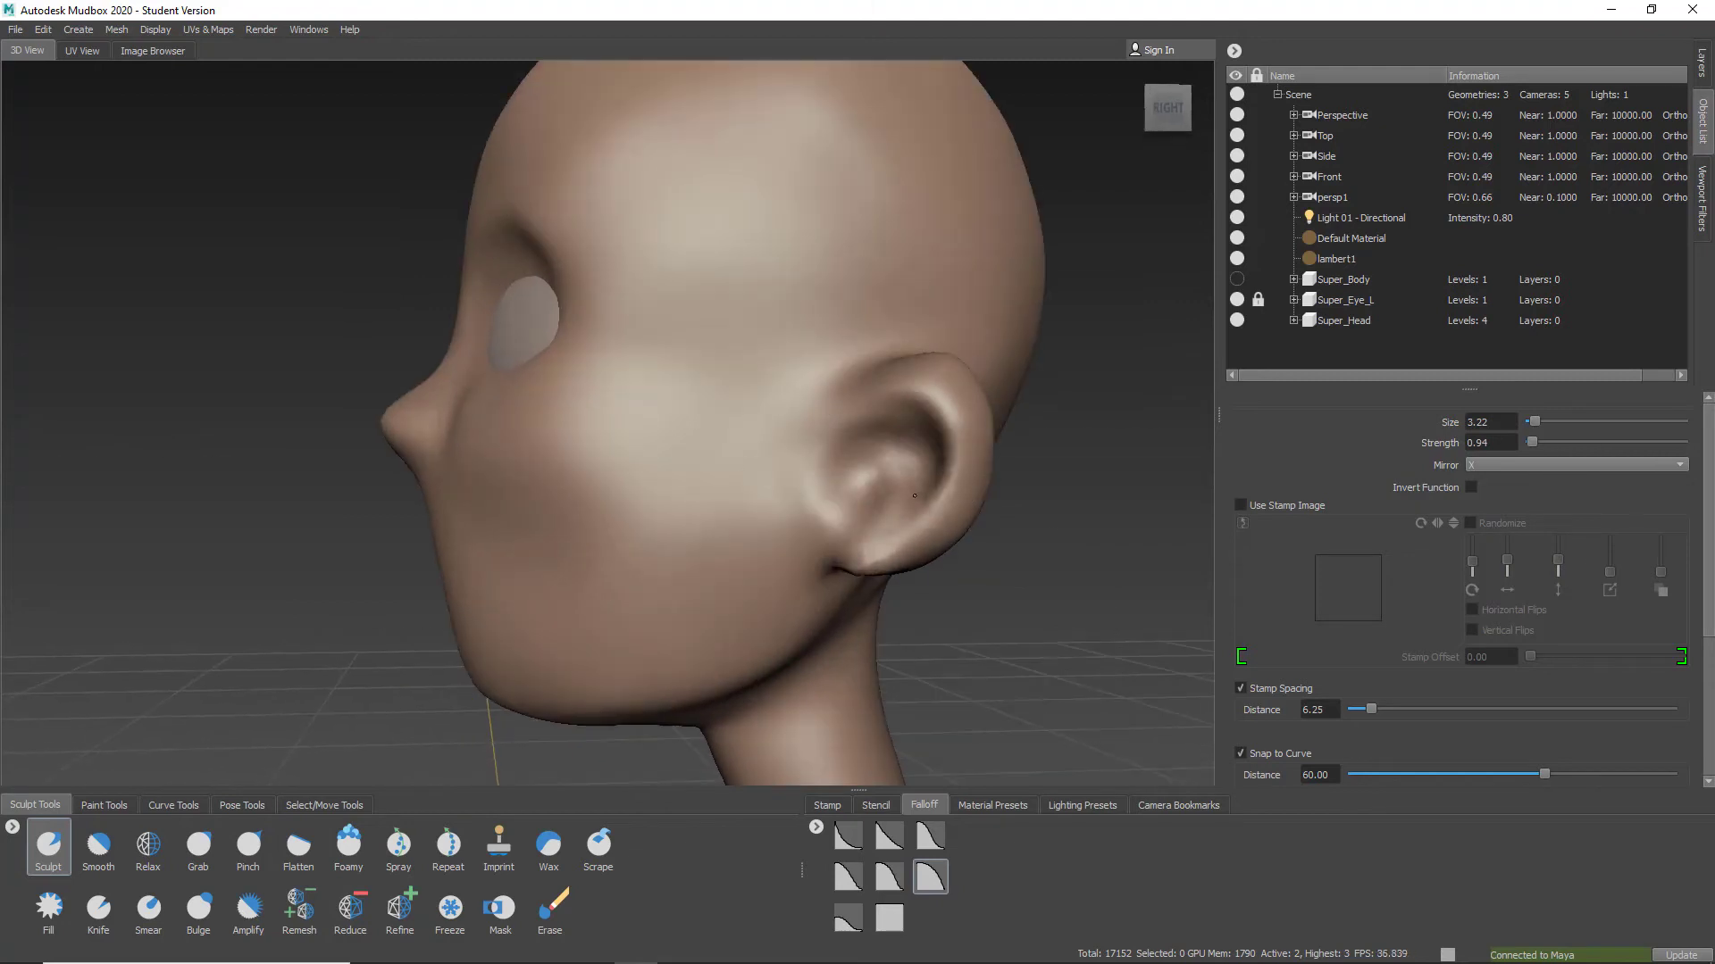
Smooth the ear at size 3.22 and adjust its form with the Grab brush, using sizes 5.00 and 1.44
mouse_move(914, 496)
left_mouse_down("alt")
mouse_move(759, 487)
mouse_move(732, 523)
left_mouse_up("alt")
key("4")
key("1")
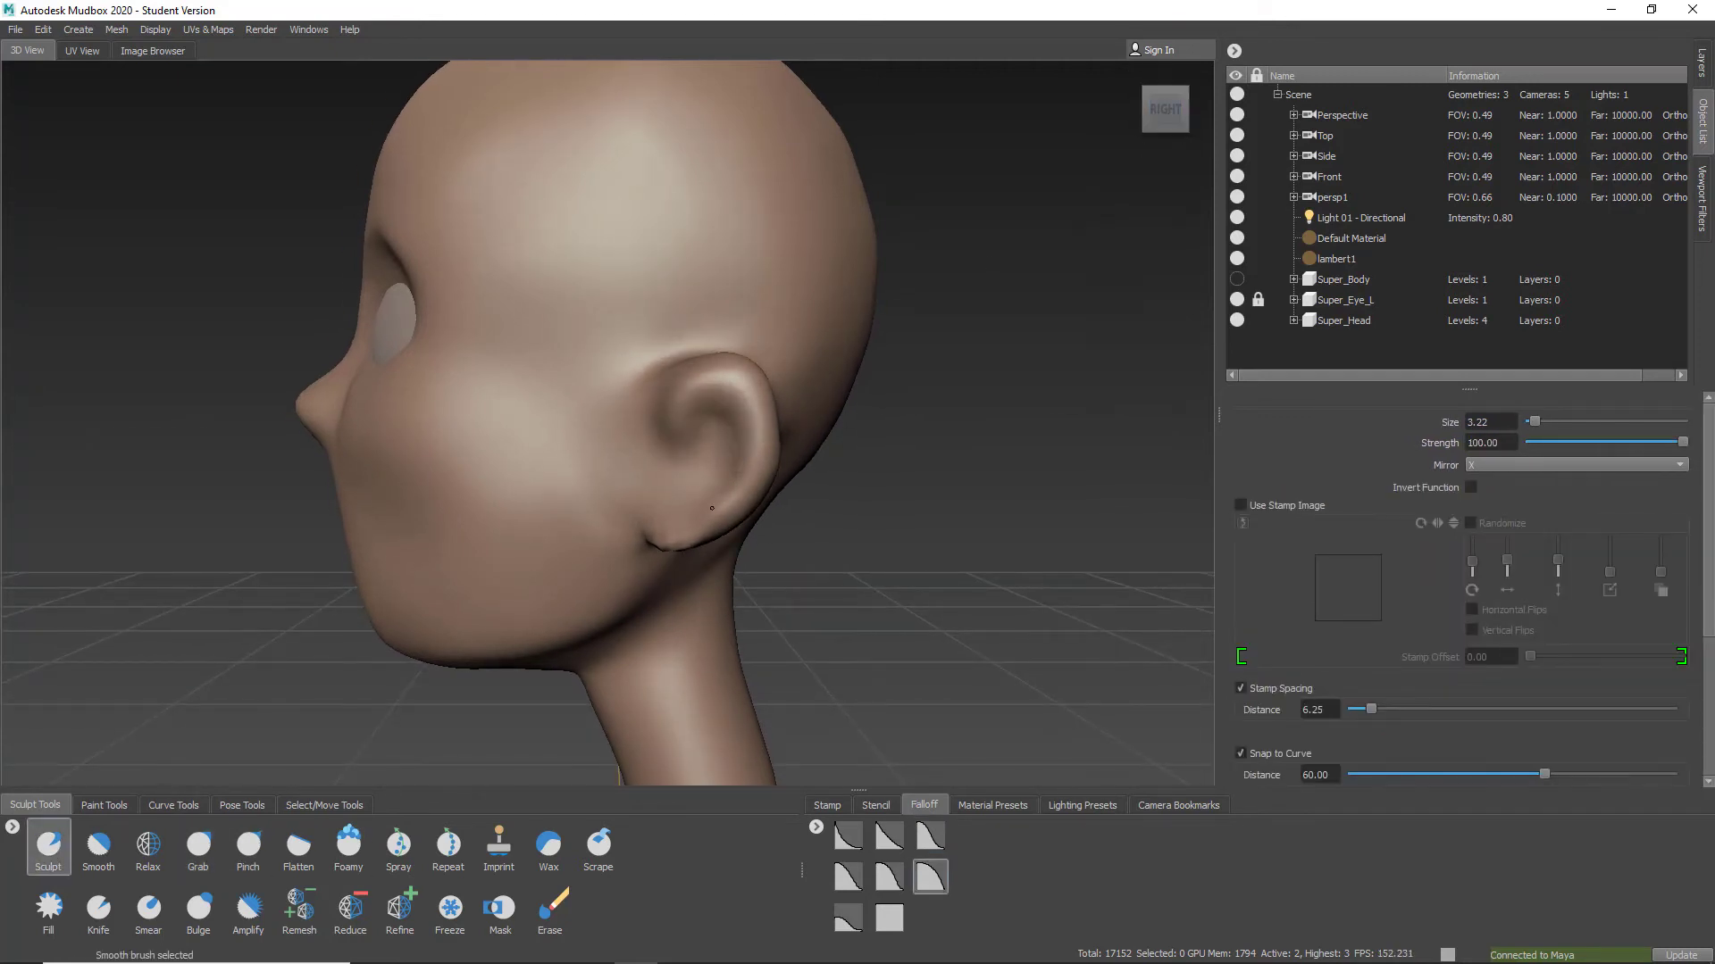
left_click_drag(704, 481, 855, 424, "alt")
key("4")
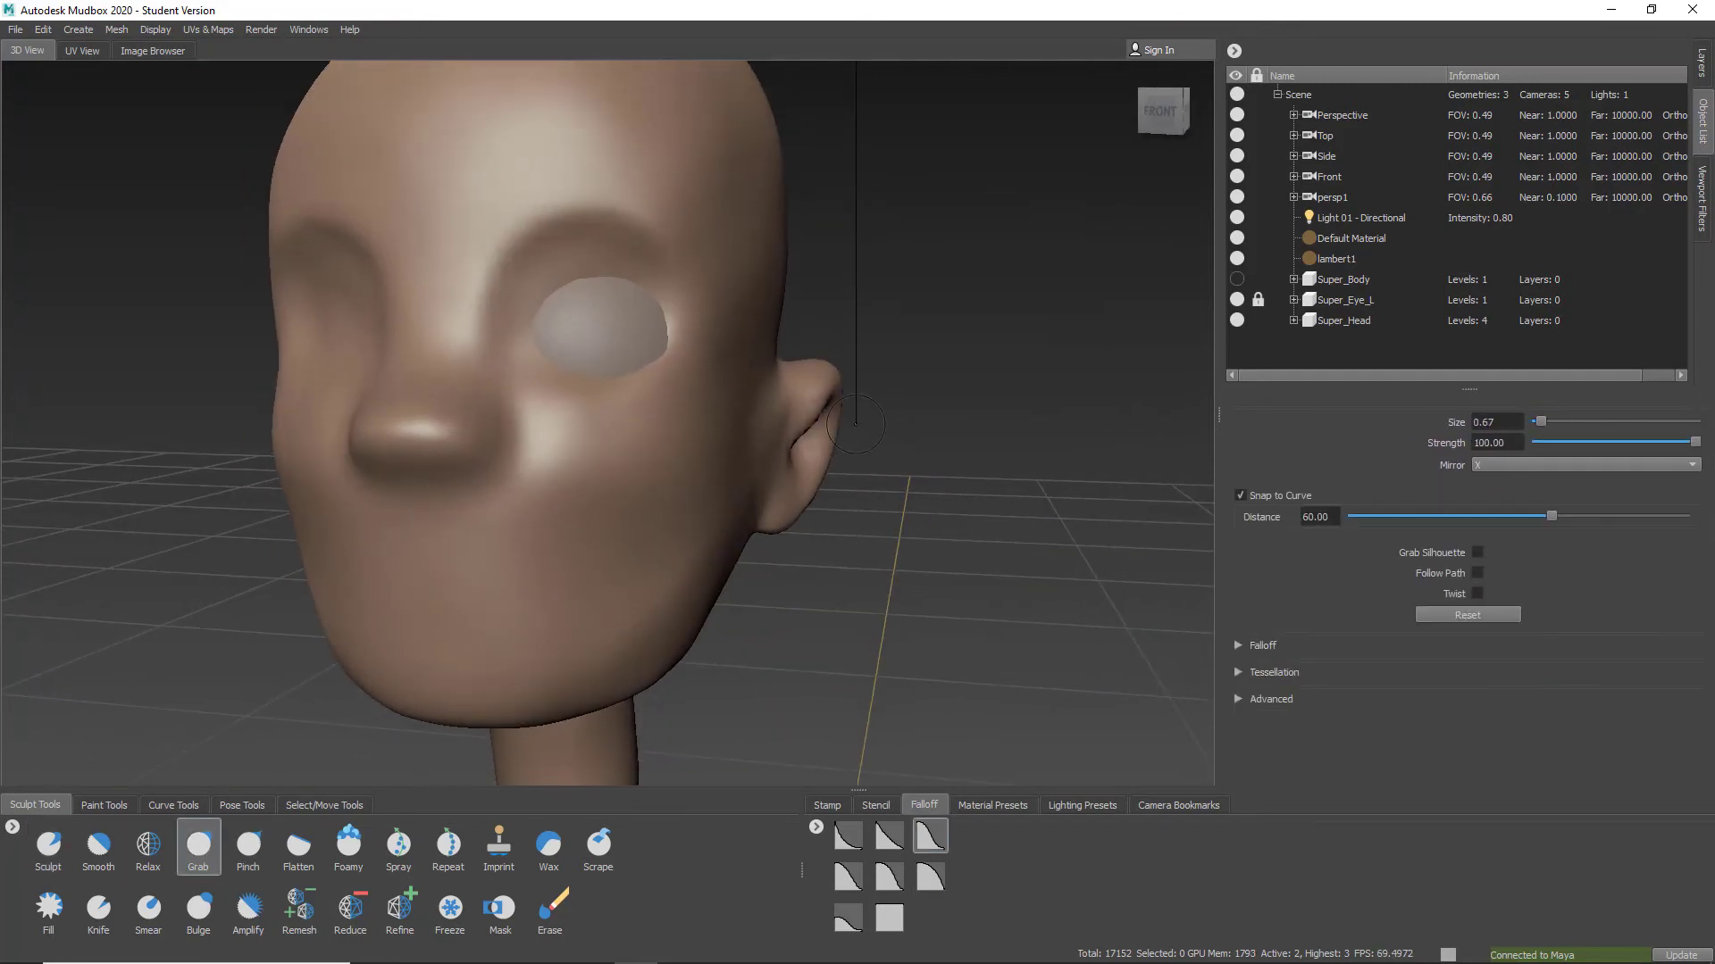
left_click_drag(828, 498, 719, 505, "alt")
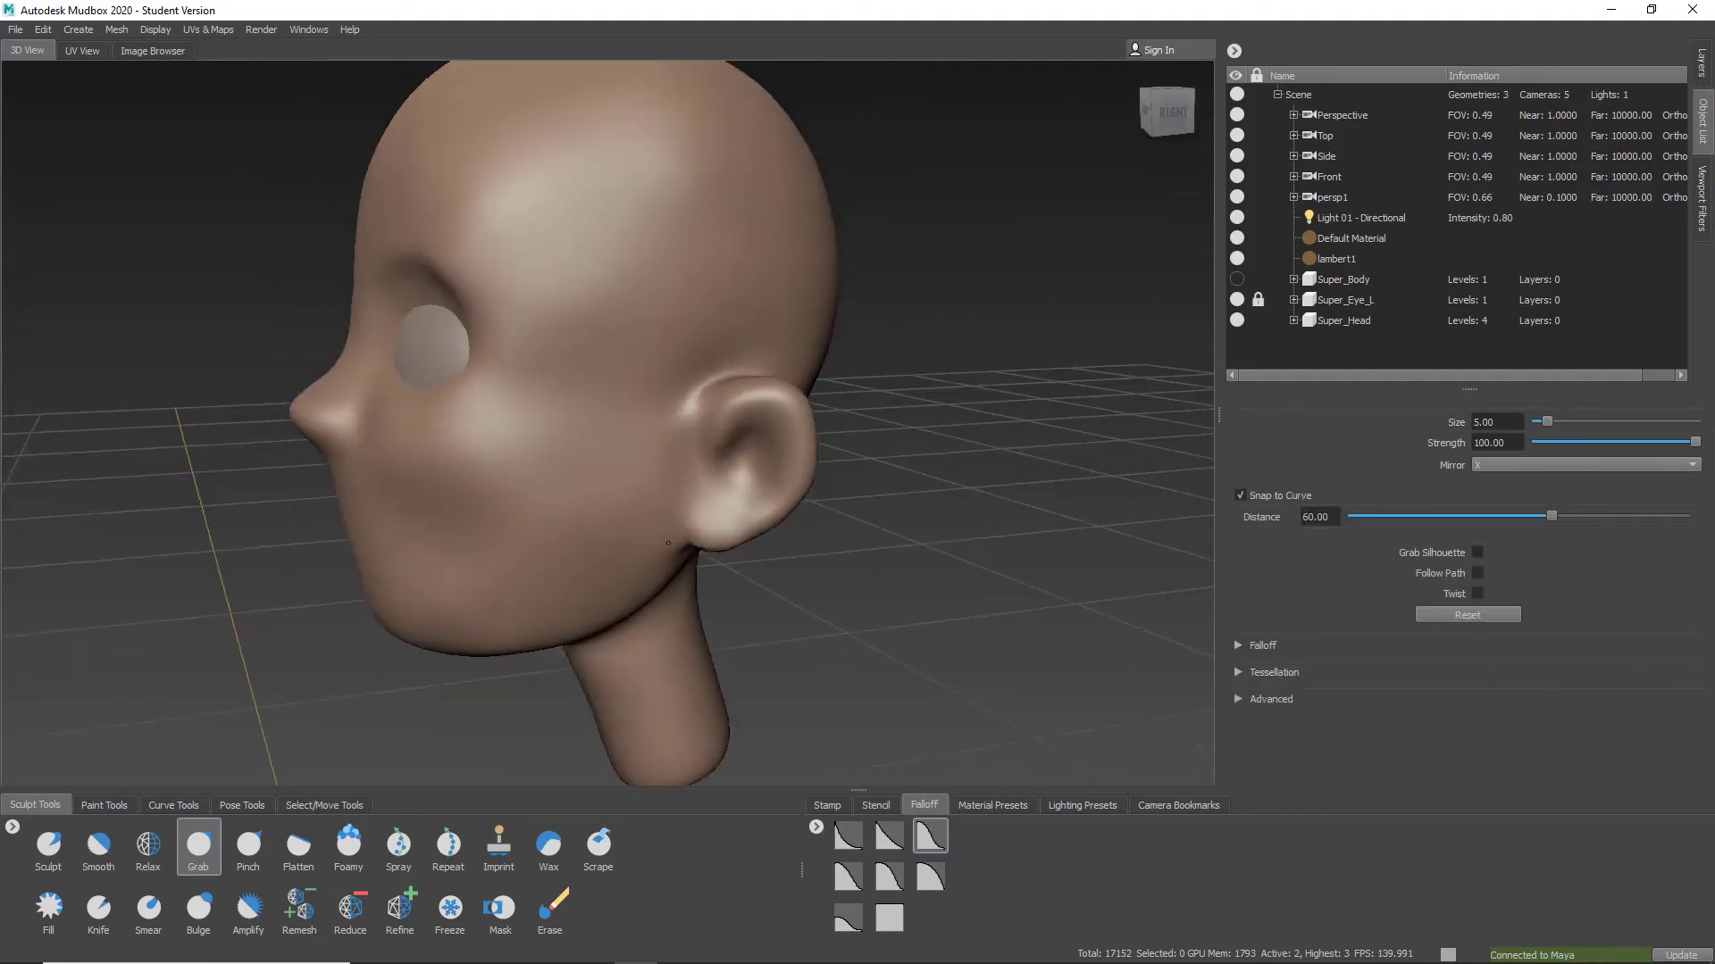
right_click_drag(719, 504, 634, 527, "alt")
mouse_move(634, 527)
left_mouse_down("alt")
mouse_move(732, 540)
mouse_move(660, 571)
mouse_move(770, 569)
mouse_move(708, 543)
left_mouse_up("alt")
right_click_drag(708, 544, 718, 454, "alt")
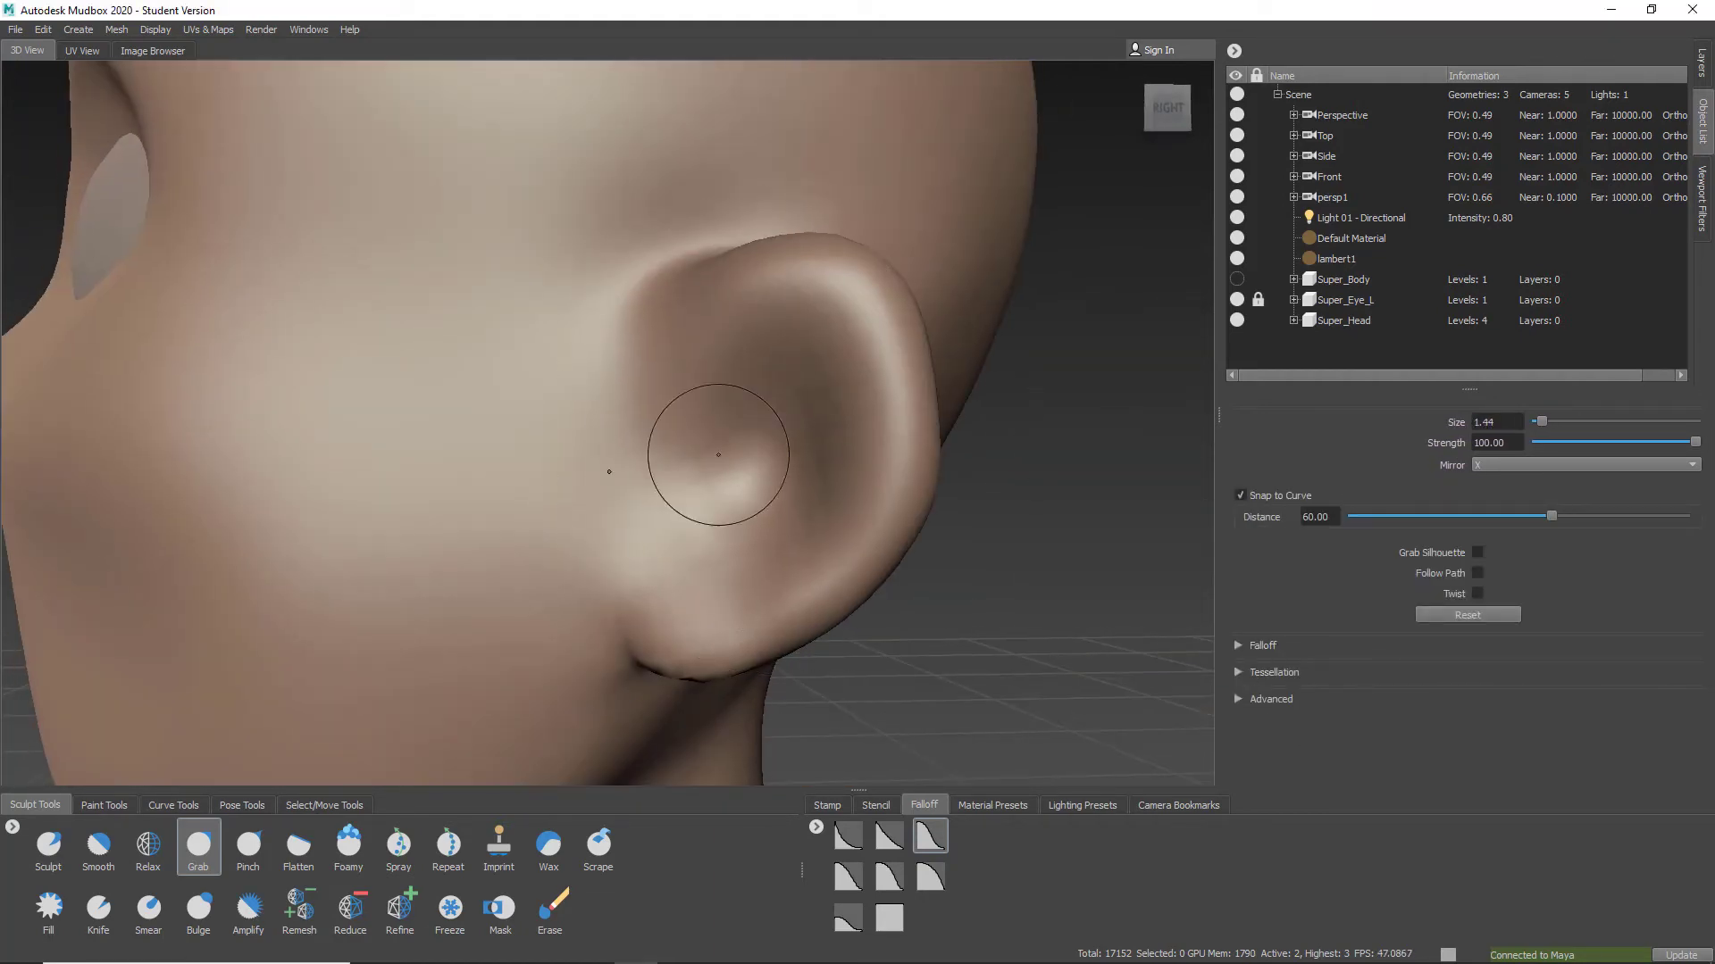
Carve the ear's inner cavity deeper and define its rim with the Sculpt brush at size 1.44
key("1")
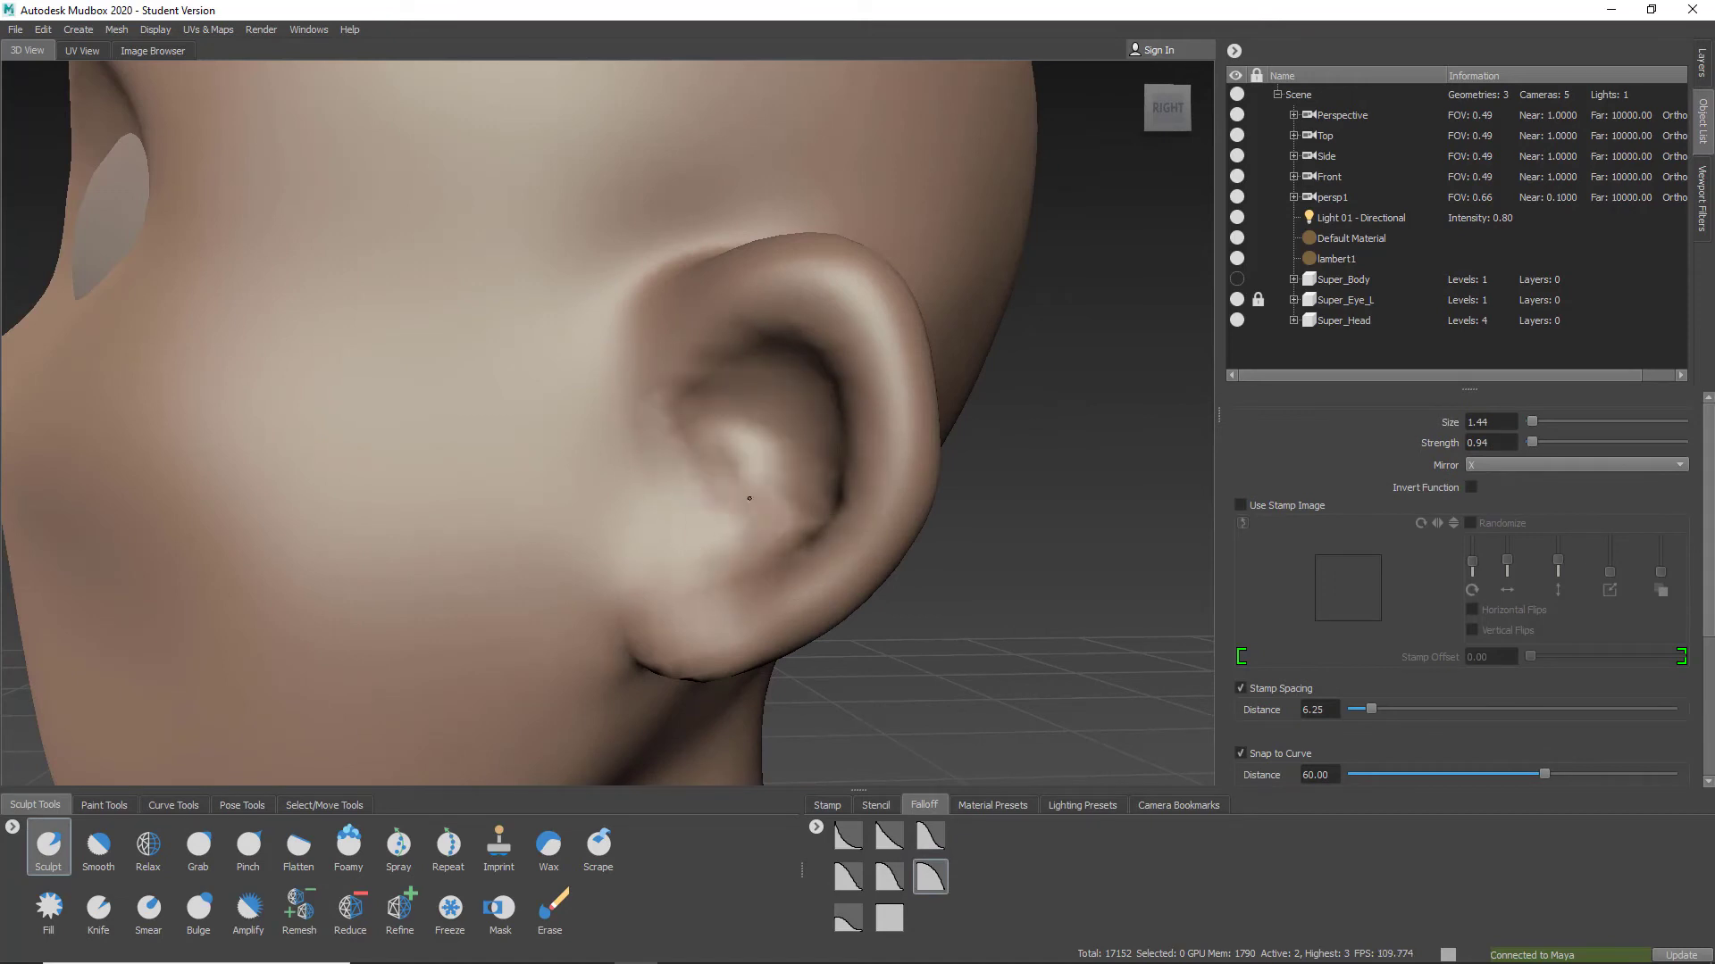
right_click_drag(774, 501, 502, 451, "alt")
left_click_drag(503, 452, 872, 521, "alt")
right_click_drag(873, 521, 842, 509, "alt")
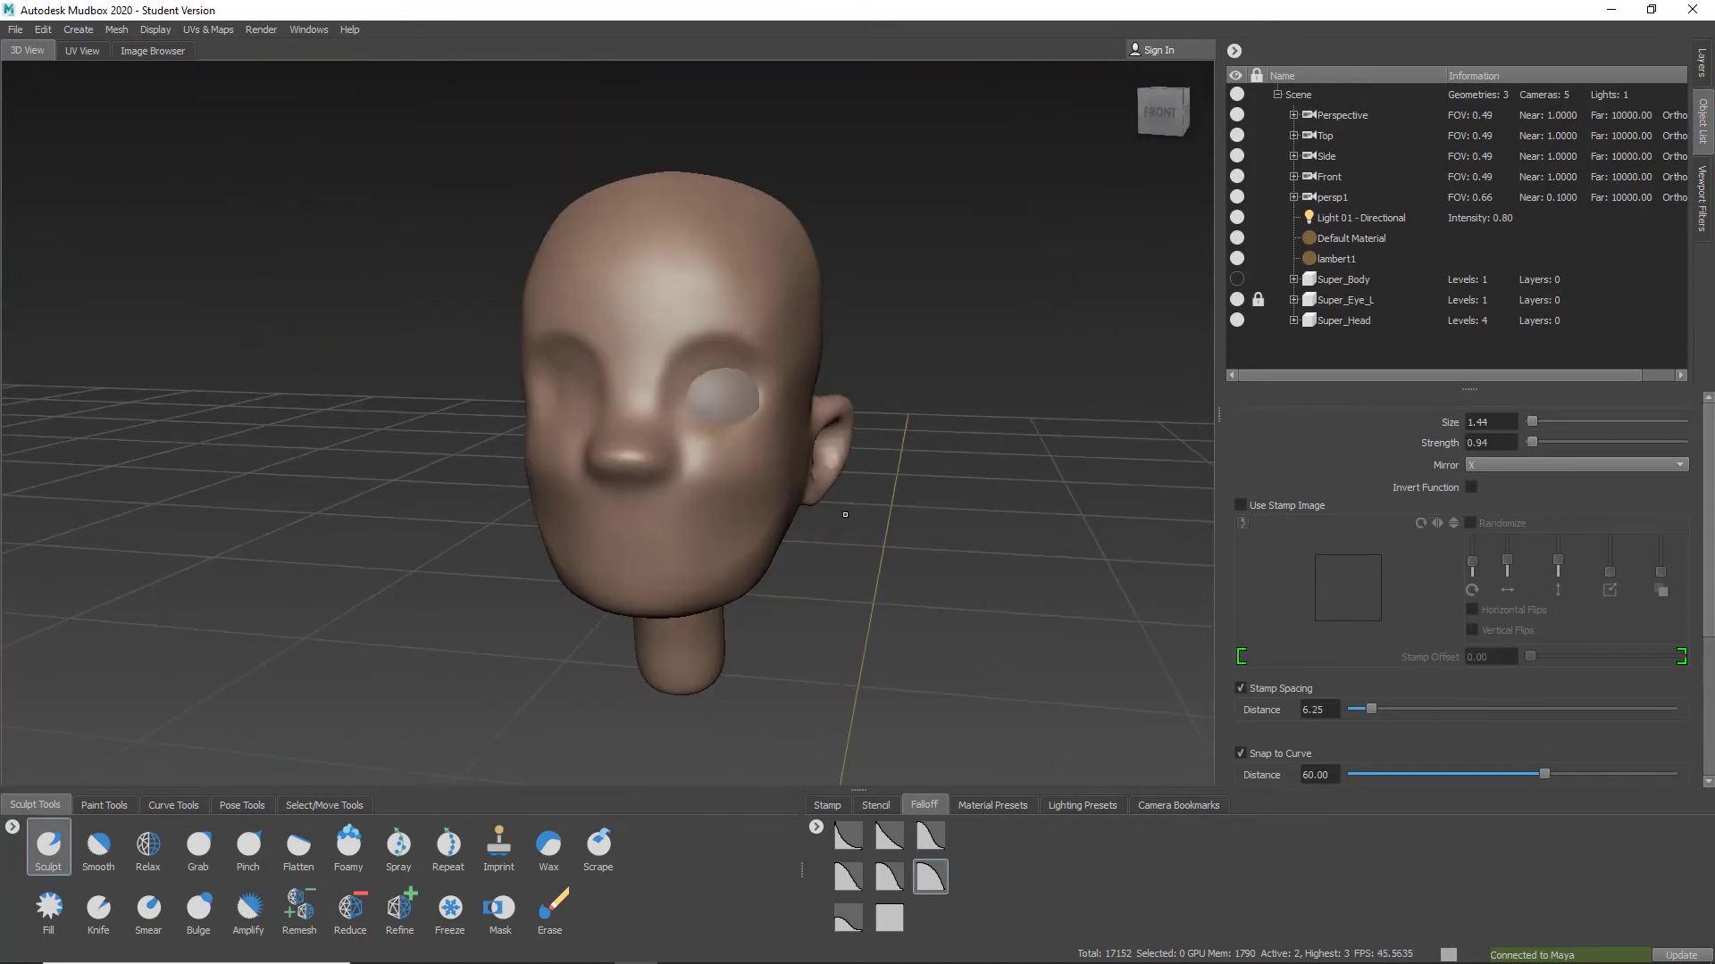
left_click_drag(842, 509, 737, 550, "alt")
right_click_drag(736, 549, 670, 563, "alt")
left_click_drag(670, 563, 728, 456, "alt")
mouse_move(727, 456)
left_mouse_down("alt")
mouse_move(780, 536)
mouse_move(774, 523)
mouse_move(839, 500)
left_mouse_up("alt")
Raise Super_Head to subdivision level 3 and sculpt the nostril openings at brush size 1.21
key("Page_Up")
left_click_drag(581, 571, 590, 589, "ctrl")
right_click_drag(589, 589, 500, 572, "alt")
mouse_move(661, 572)
left_mouse_down("alt")
mouse_move(593, 651)
mouse_move(661, 553)
left_mouse_up("alt")
right_click_drag(446, 572, 528, 568, "alt")
left_click_drag(595, 585, 540, 607, "alt")
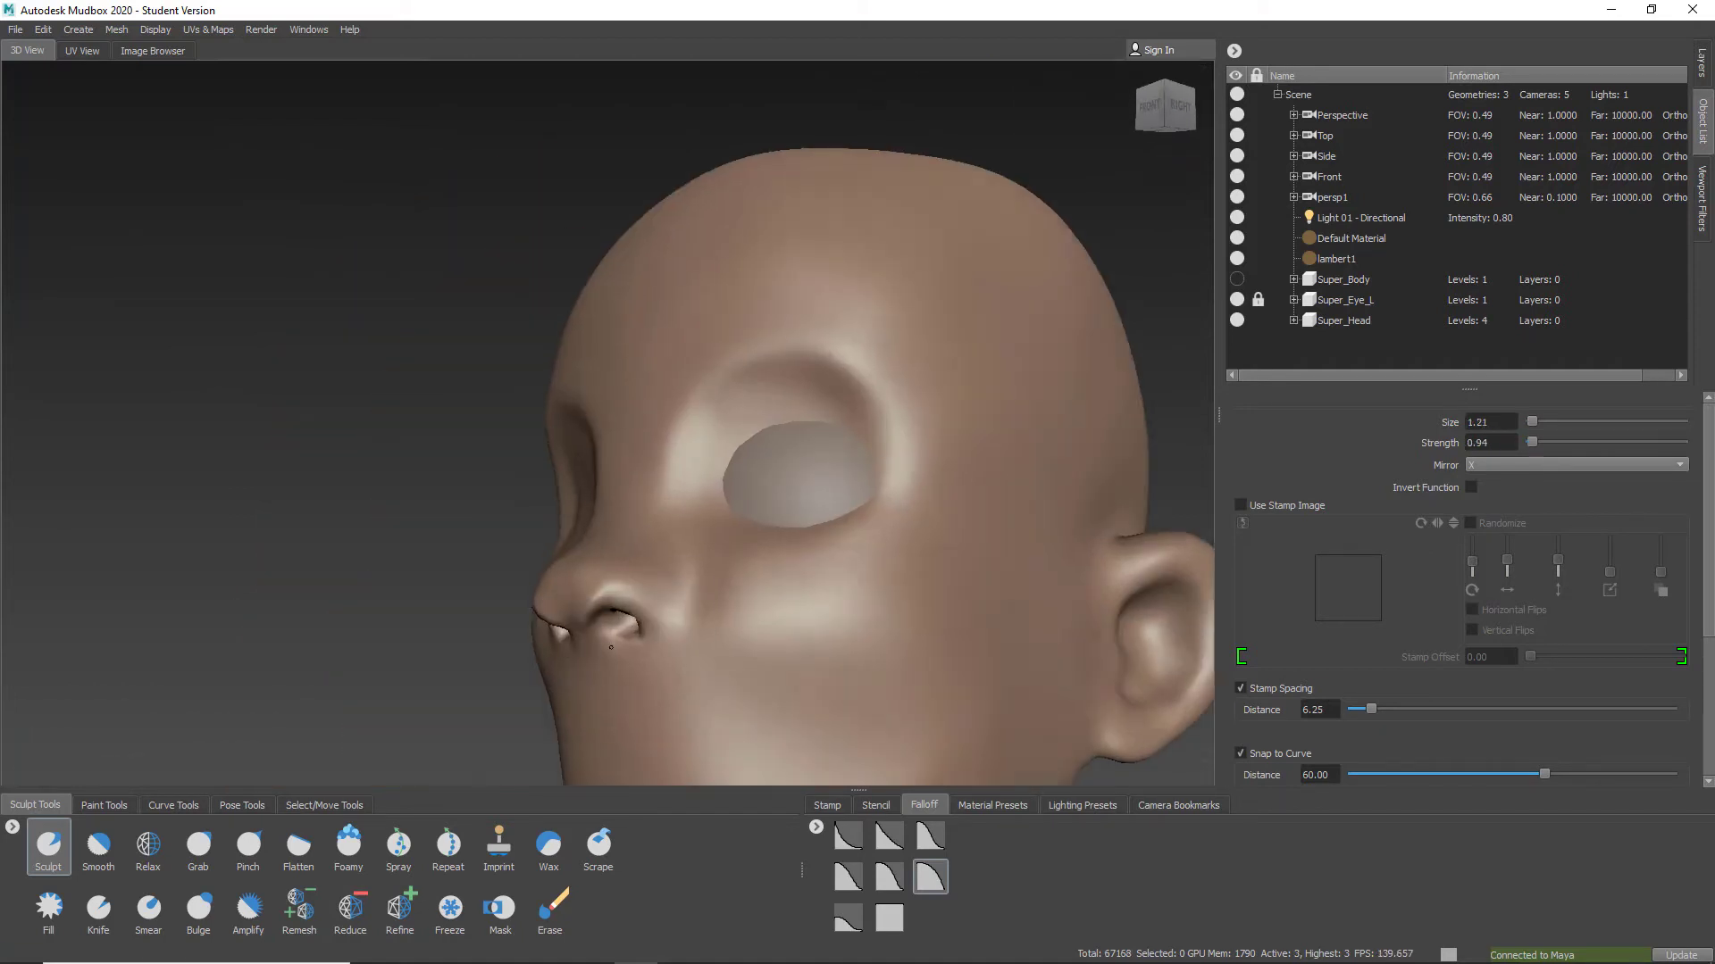
right_click_drag(540, 607, 563, 620, "alt")
left_click_drag(588, 668, 772, 582, "alt")
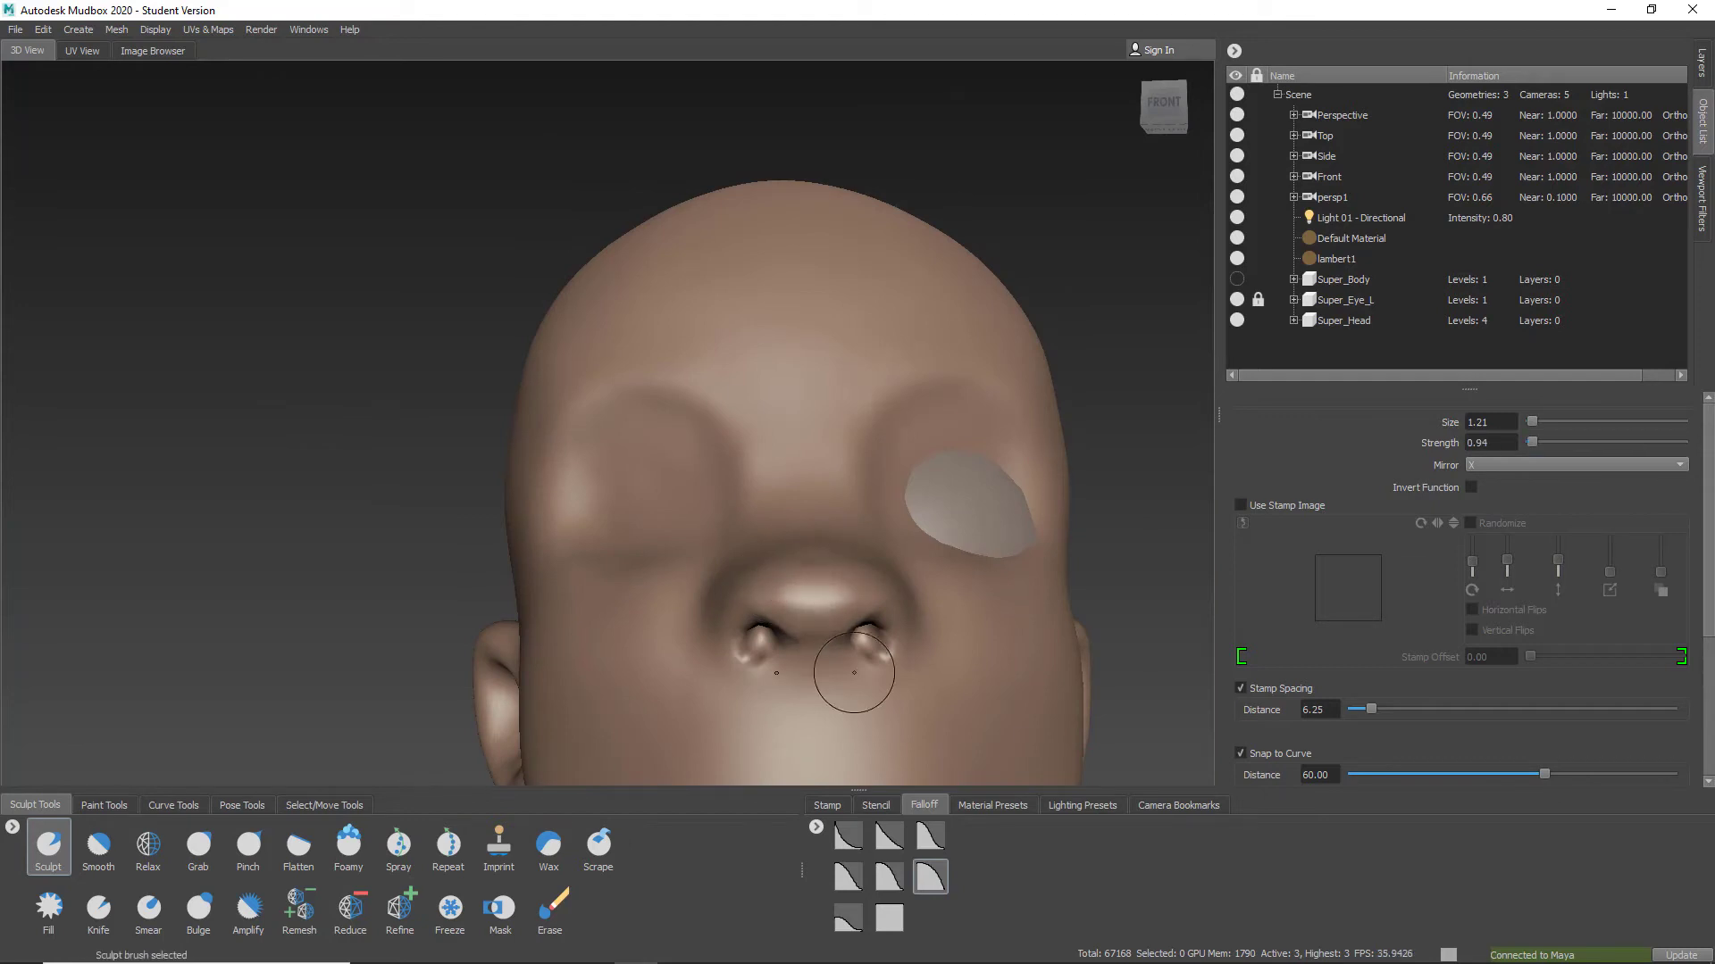
Build up the wings of the nose around the nostrils and adjust them with the Grab brush at size 1.21
left_click_drag(854, 673, 661, 750, "alt")
mouse_move(645, 665)
left_mouse_down("alt")
mouse_move(701, 450)
mouse_move(643, 483)
mouse_move(673, 511)
mouse_move(687, 496)
mouse_move(672, 524)
mouse_move(631, 357)
mouse_move(676, 569)
mouse_move(593, 618)
mouse_move(555, 528)
mouse_move(625, 536)
mouse_move(723, 608)
mouse_move(679, 590)
mouse_move(661, 616)
mouse_move(617, 571)
mouse_move(566, 597)
mouse_move(498, 537)
mouse_move(595, 245)
mouse_move(670, 457)
mouse_move(909, 544)
left_mouse_up("alt")
key("4")
key("shift")
right_click_drag(908, 544, 785, 541, "alt")
left_click_drag(786, 541, 657, 544, "alt")
right_click_drag(769, 464, 730, 549, "alt")
left_click_drag(729, 549, 841, 528, "alt")
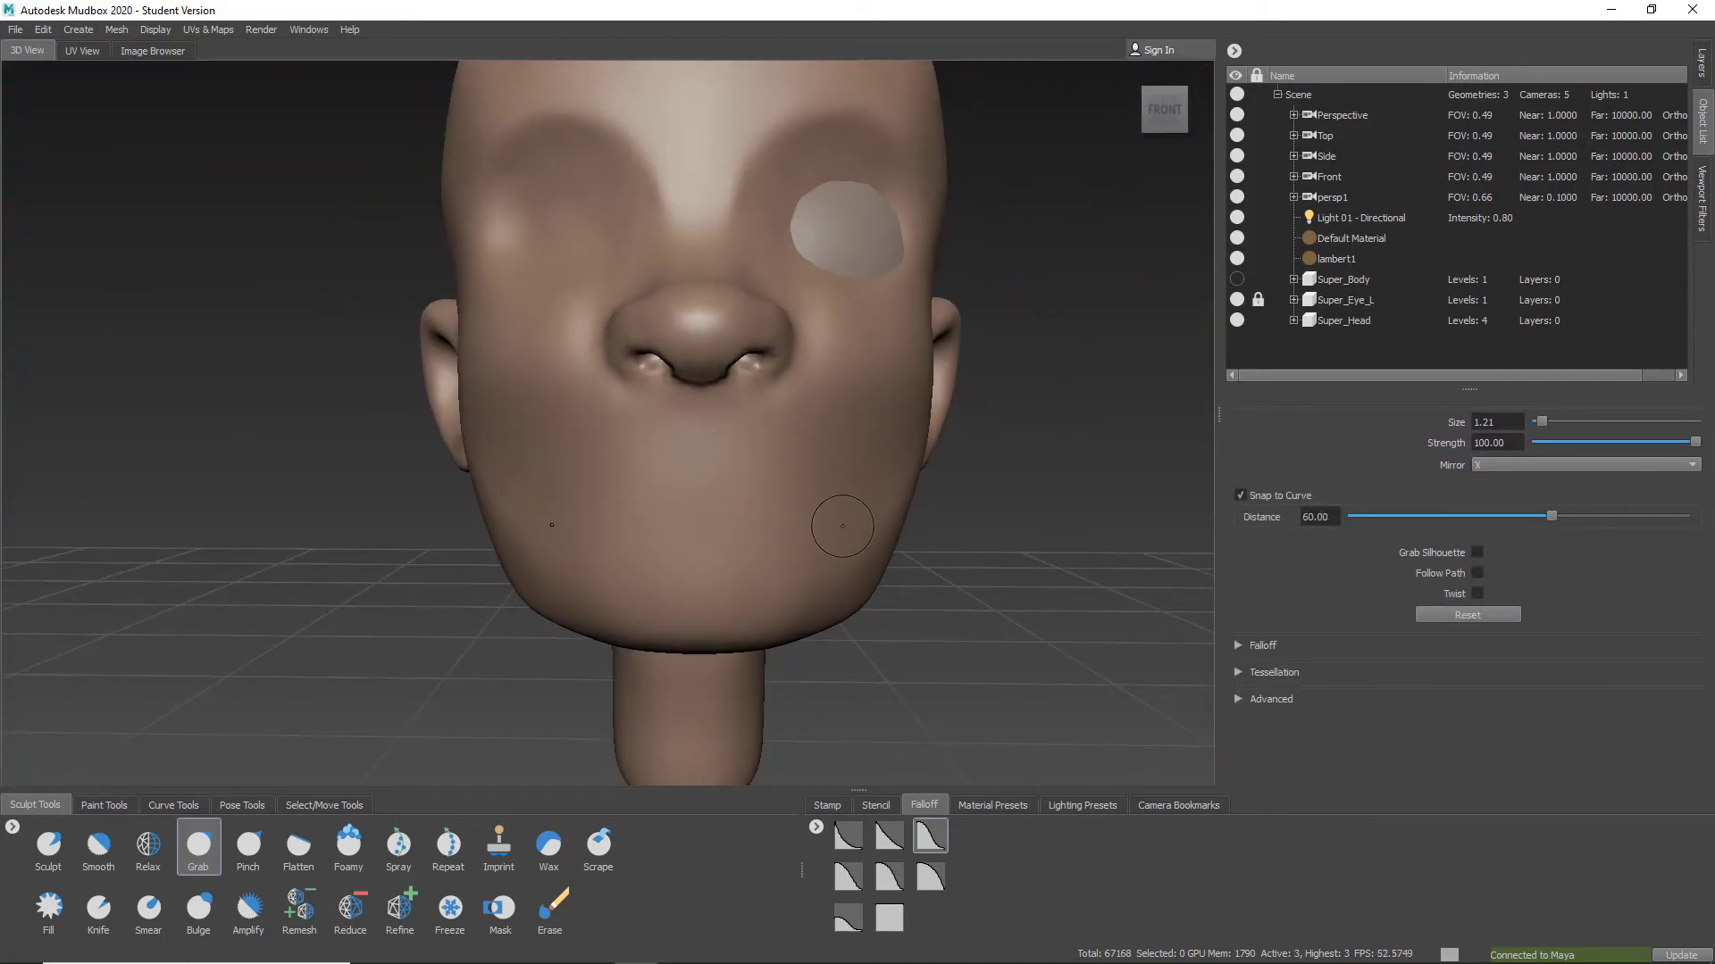
Sculpt the upper and lower lips from the front view with the Sculpt brush at size 1.21
left_click(1164, 110)
left_click(60, 843)
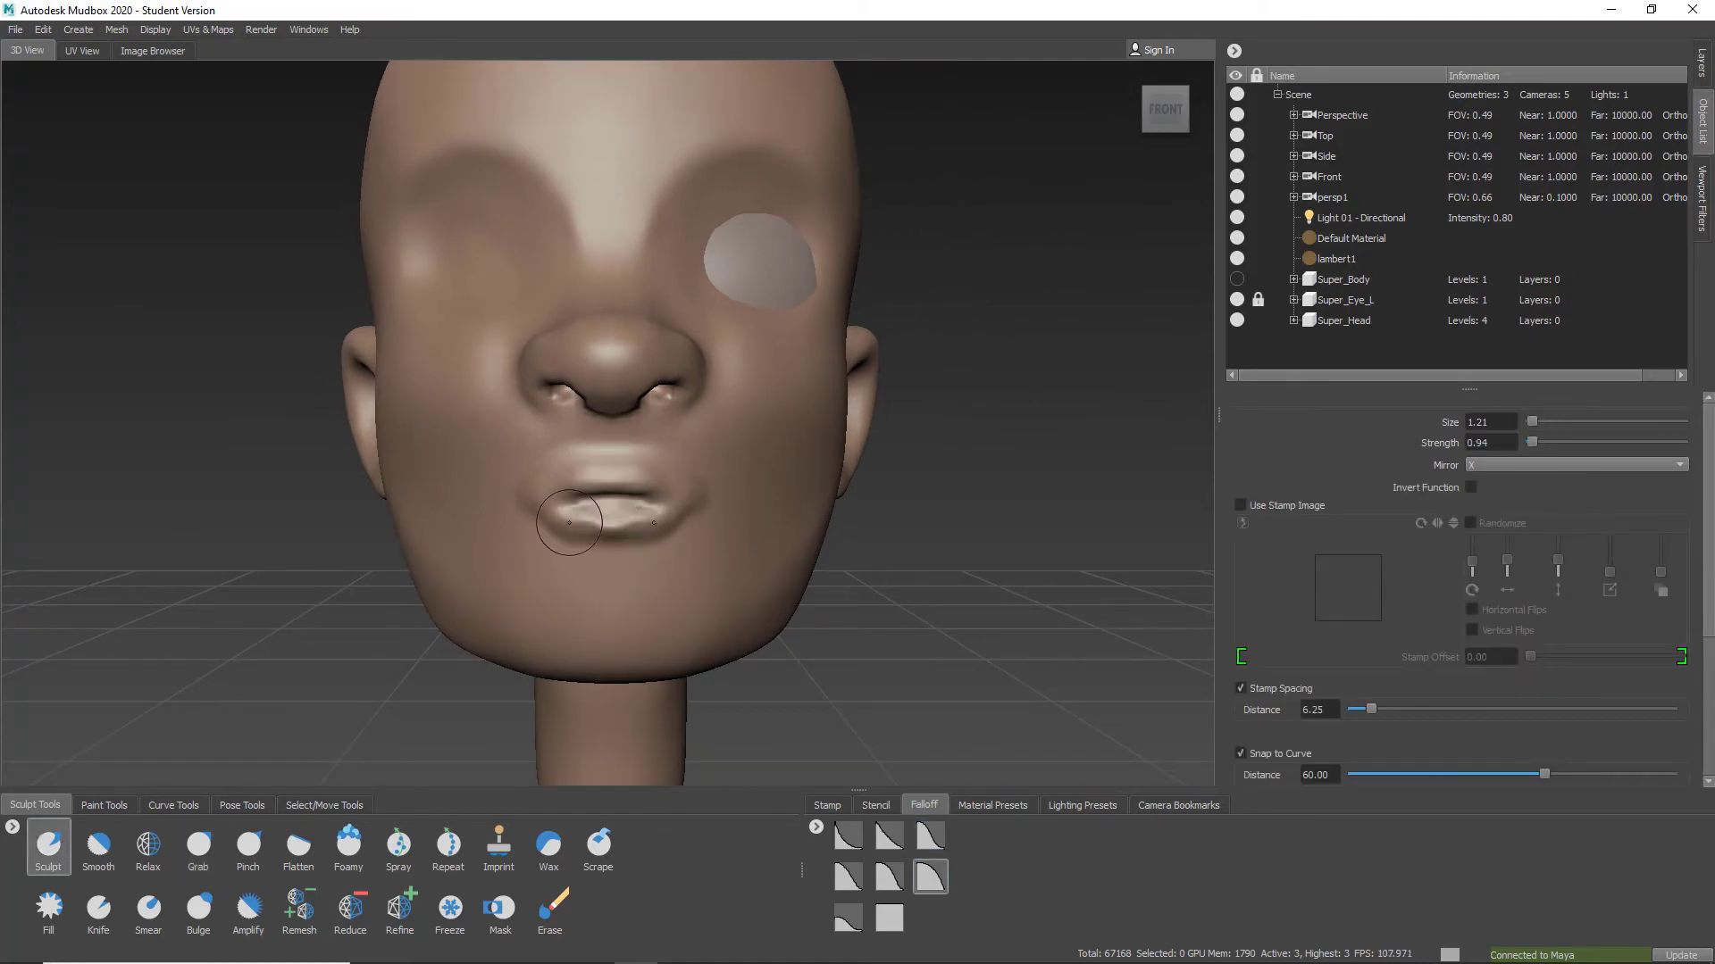
left_click_drag(616, 527, 651, 507, "alt")
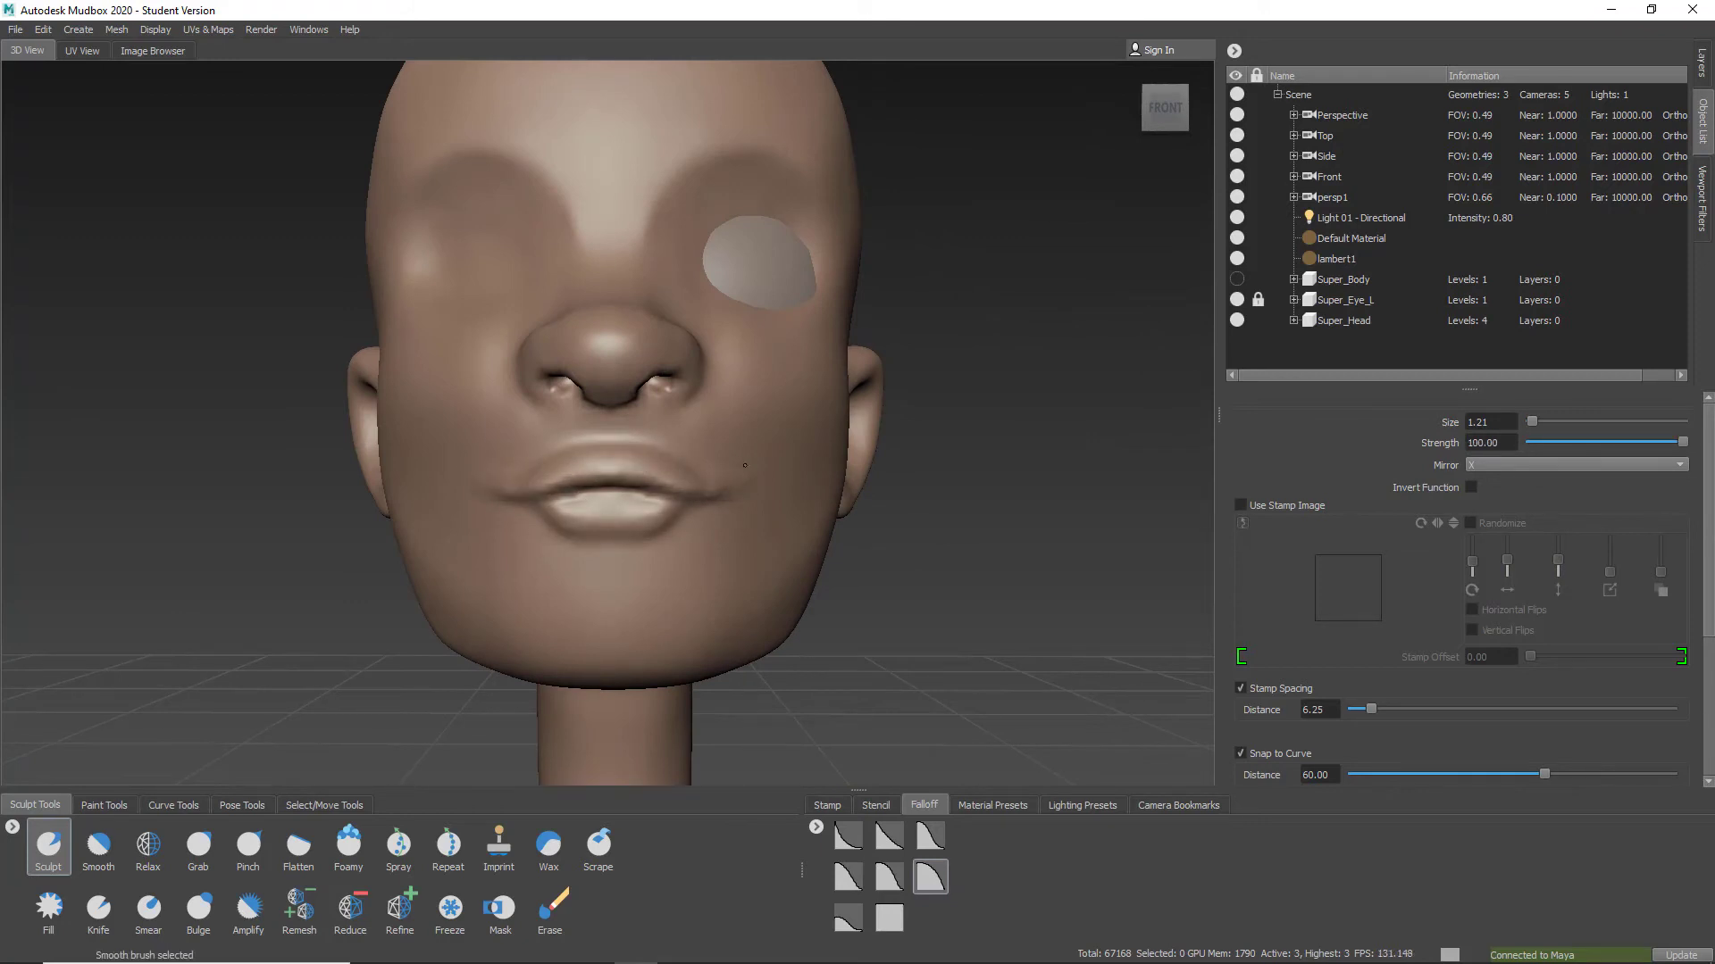
mouse_move(745, 465)
left_mouse_down("alt")
mouse_move(616, 482)
mouse_move(768, 482)
left_mouse_up("alt")
Refine the lip volumes, the parting line and the mouth corners with the Sculpt brush at size 1.21
right_click_drag(625, 500, 768, 500, "alt")
left_click_drag(625, 527, 440, 630, "alt")
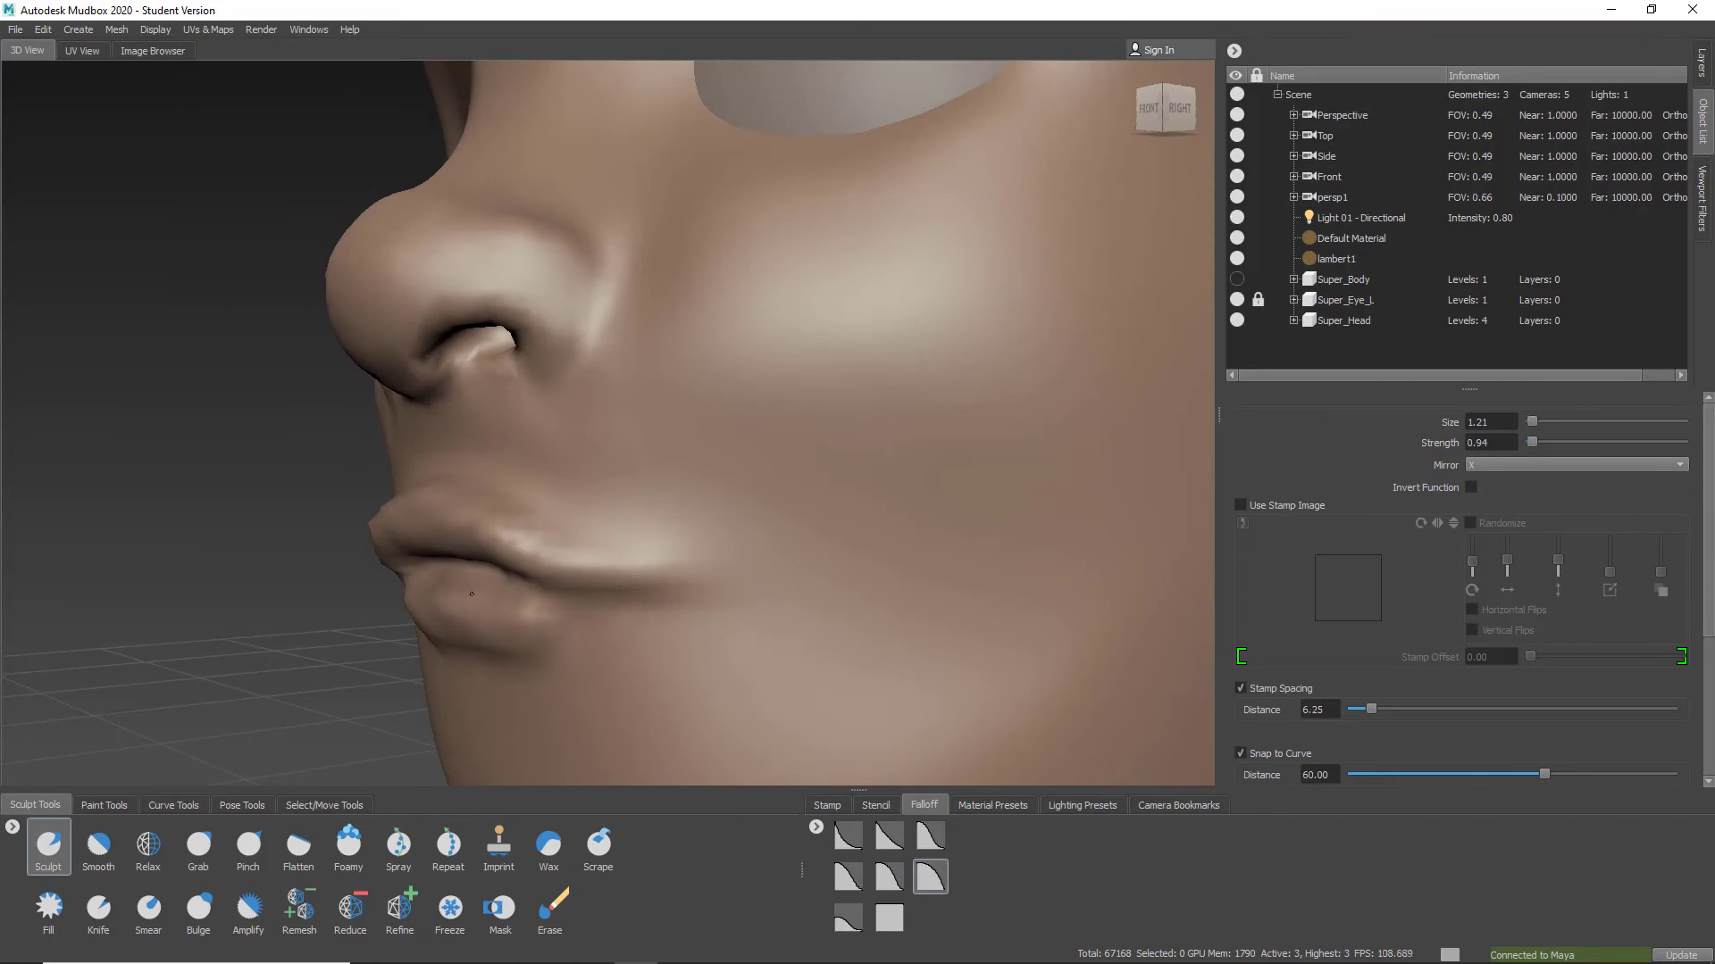
right_click_drag(603, 624, 501, 616, "alt")
left_click_drag(500, 616, 897, 586, "alt")
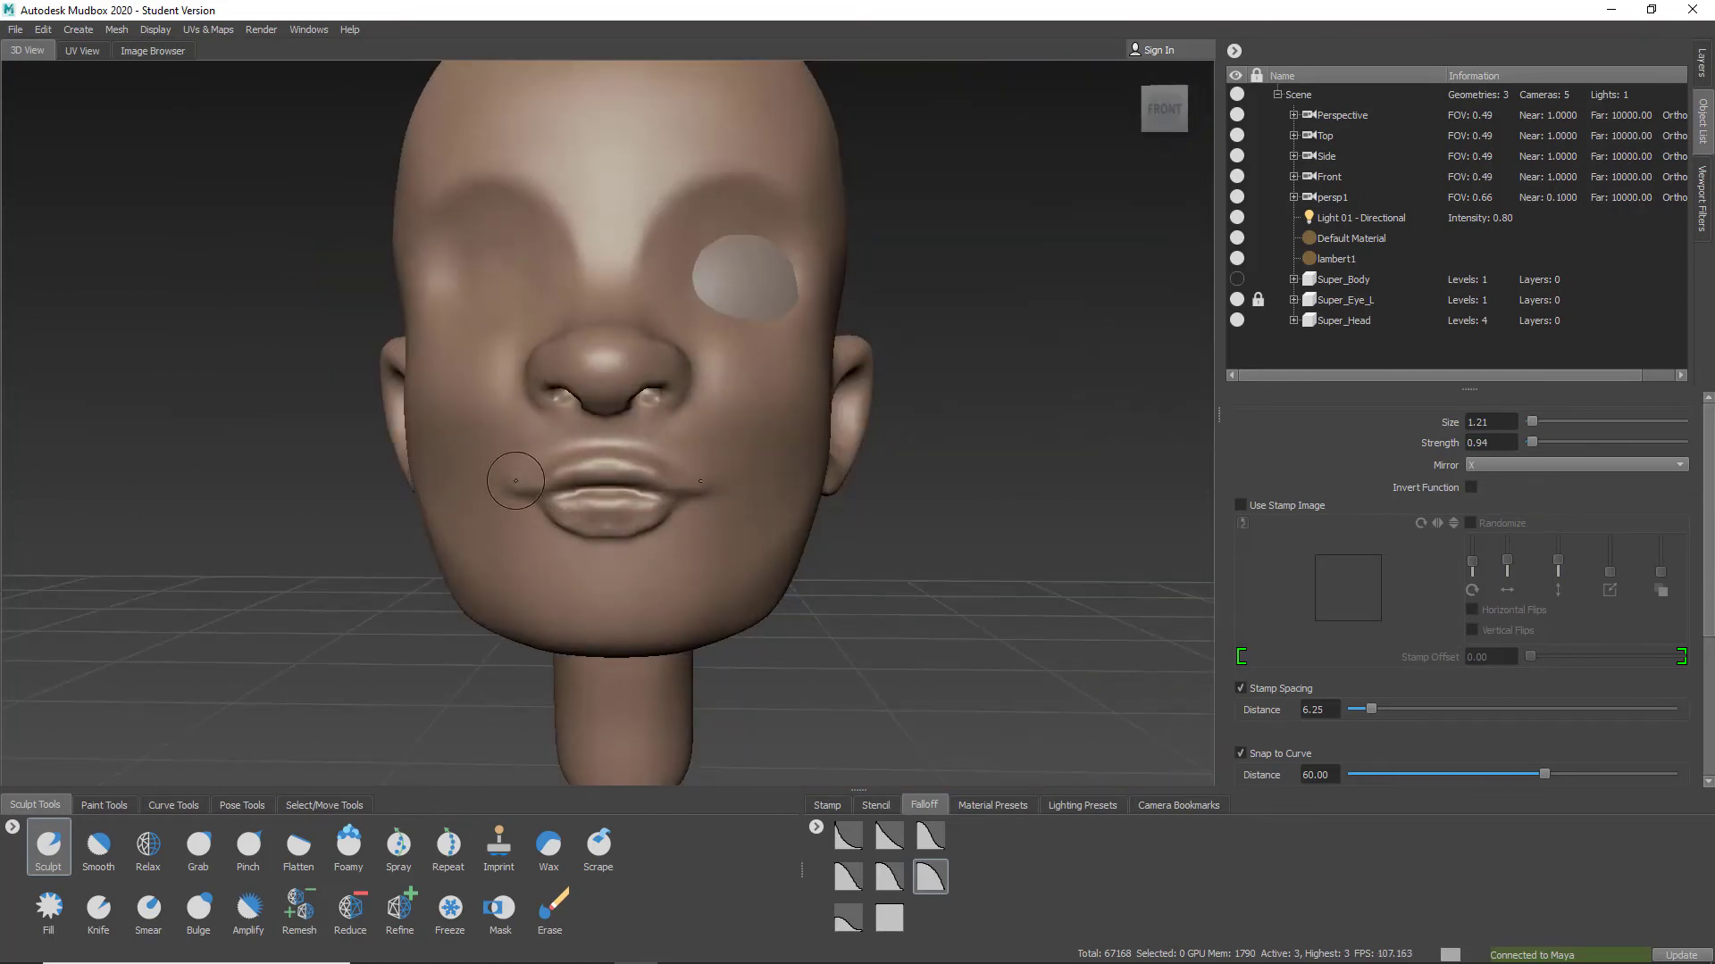
mouse_move(515, 480)
left_mouse_down("alt")
mouse_move(656, 527)
mouse_move(483, 589)
mouse_move(507, 463)
left_mouse_up("alt")
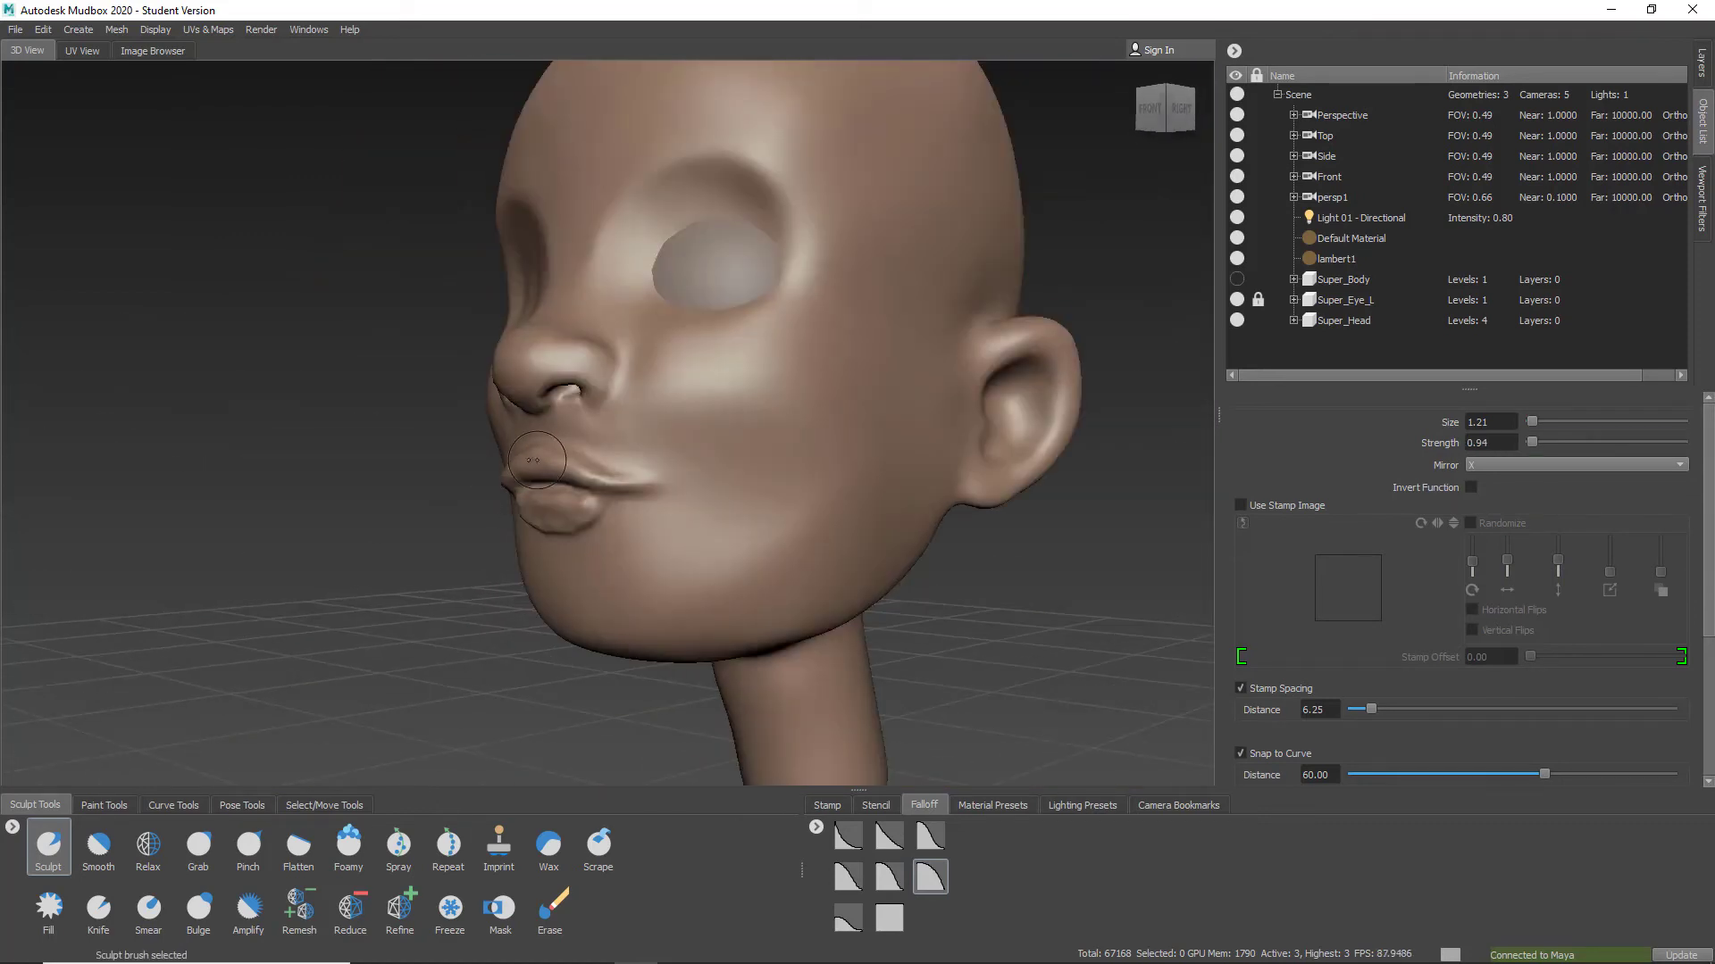
Sculpt the upper eyelid over the eyeball at size 1.21 and trace its edge at size 0.25
left_click_drag(656, 476, 523, 333, "alt")
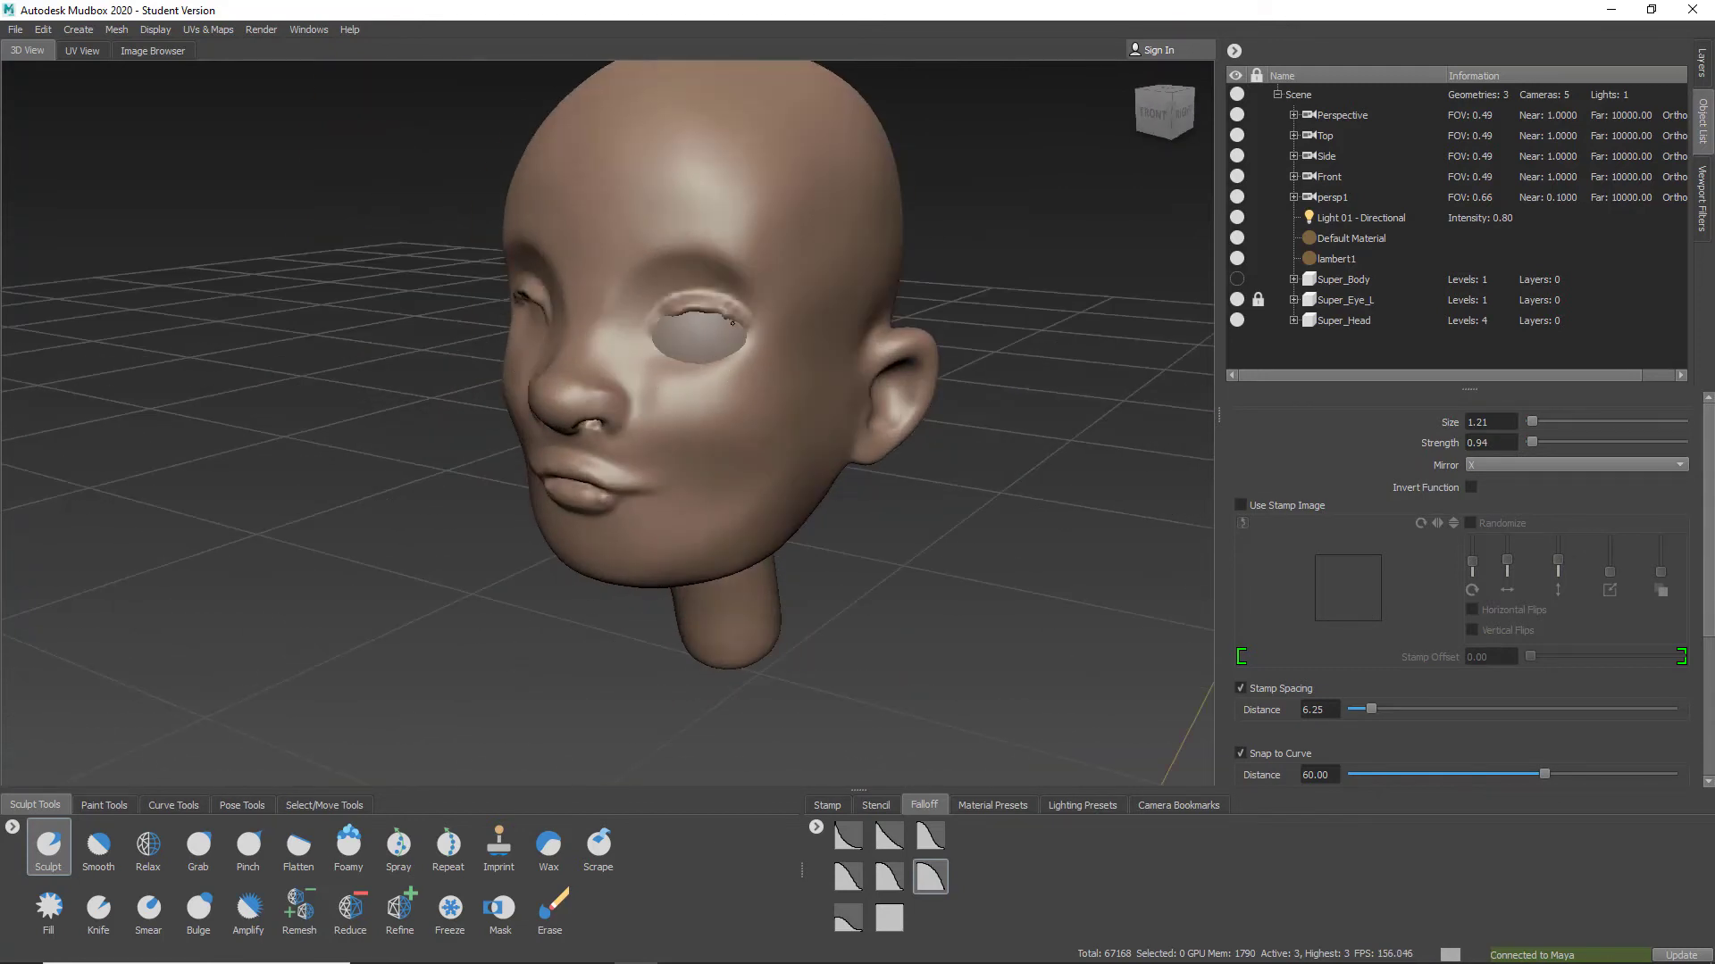
left_click_drag(736, 340, 812, 360, "alt")
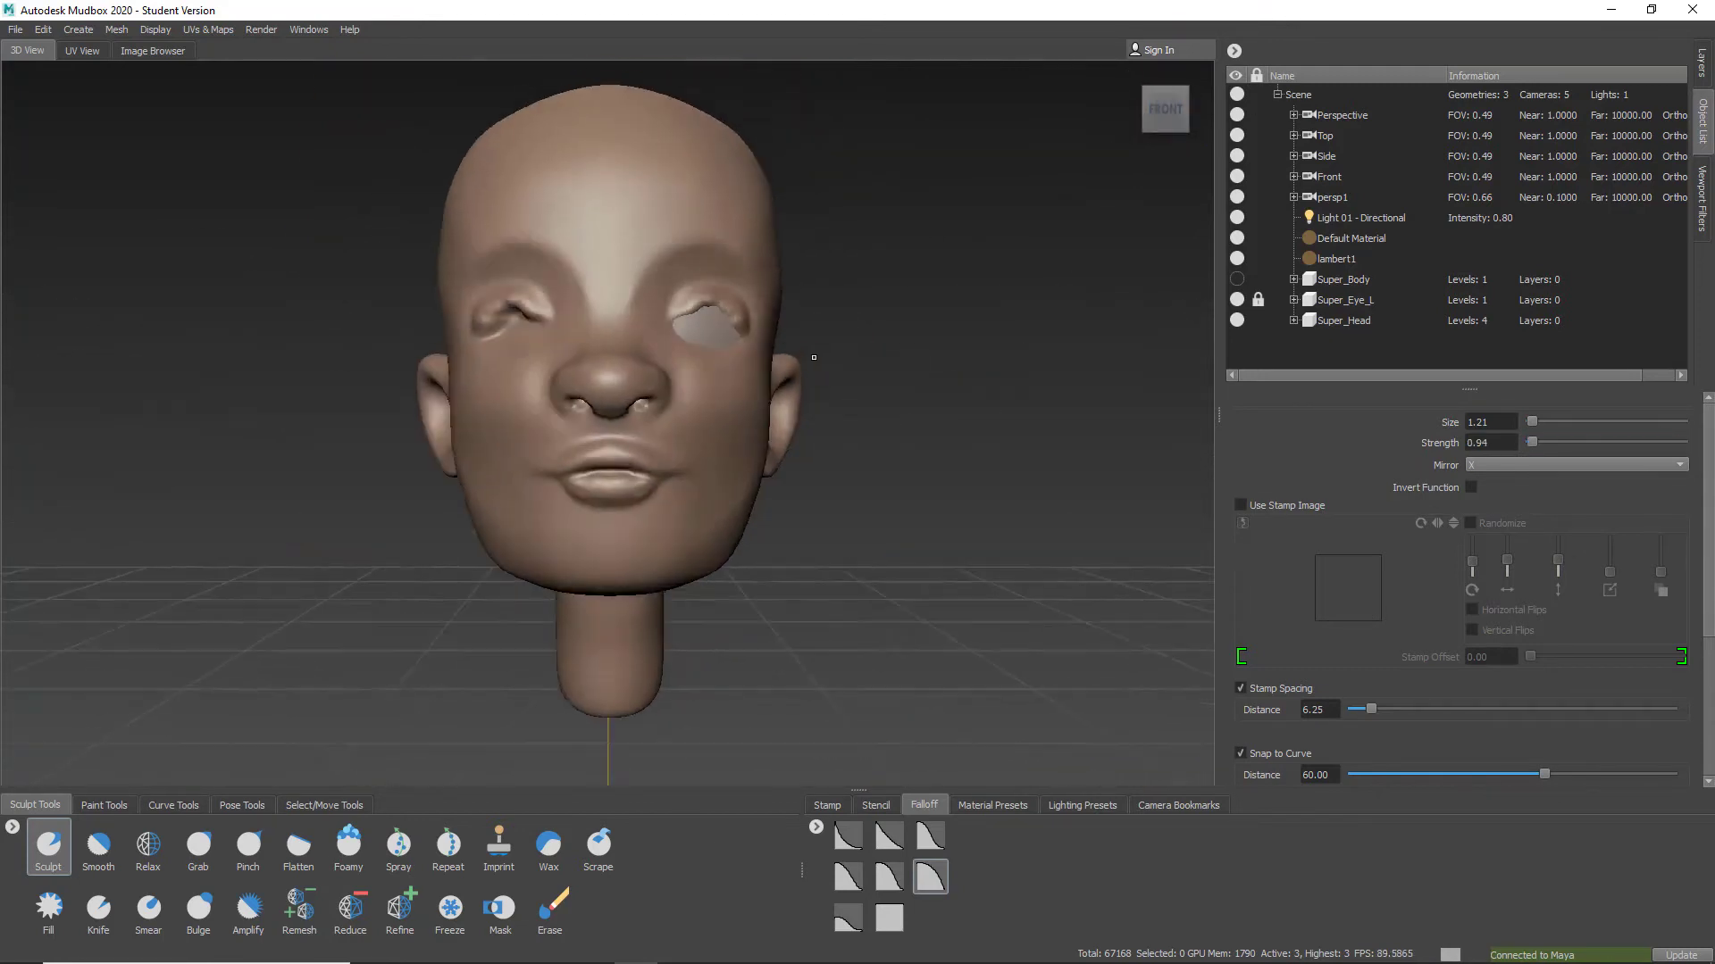
right_click_drag(812, 360, 808, 205, "alt")
middle_click_drag(808, 205, 573, 422, "alt")
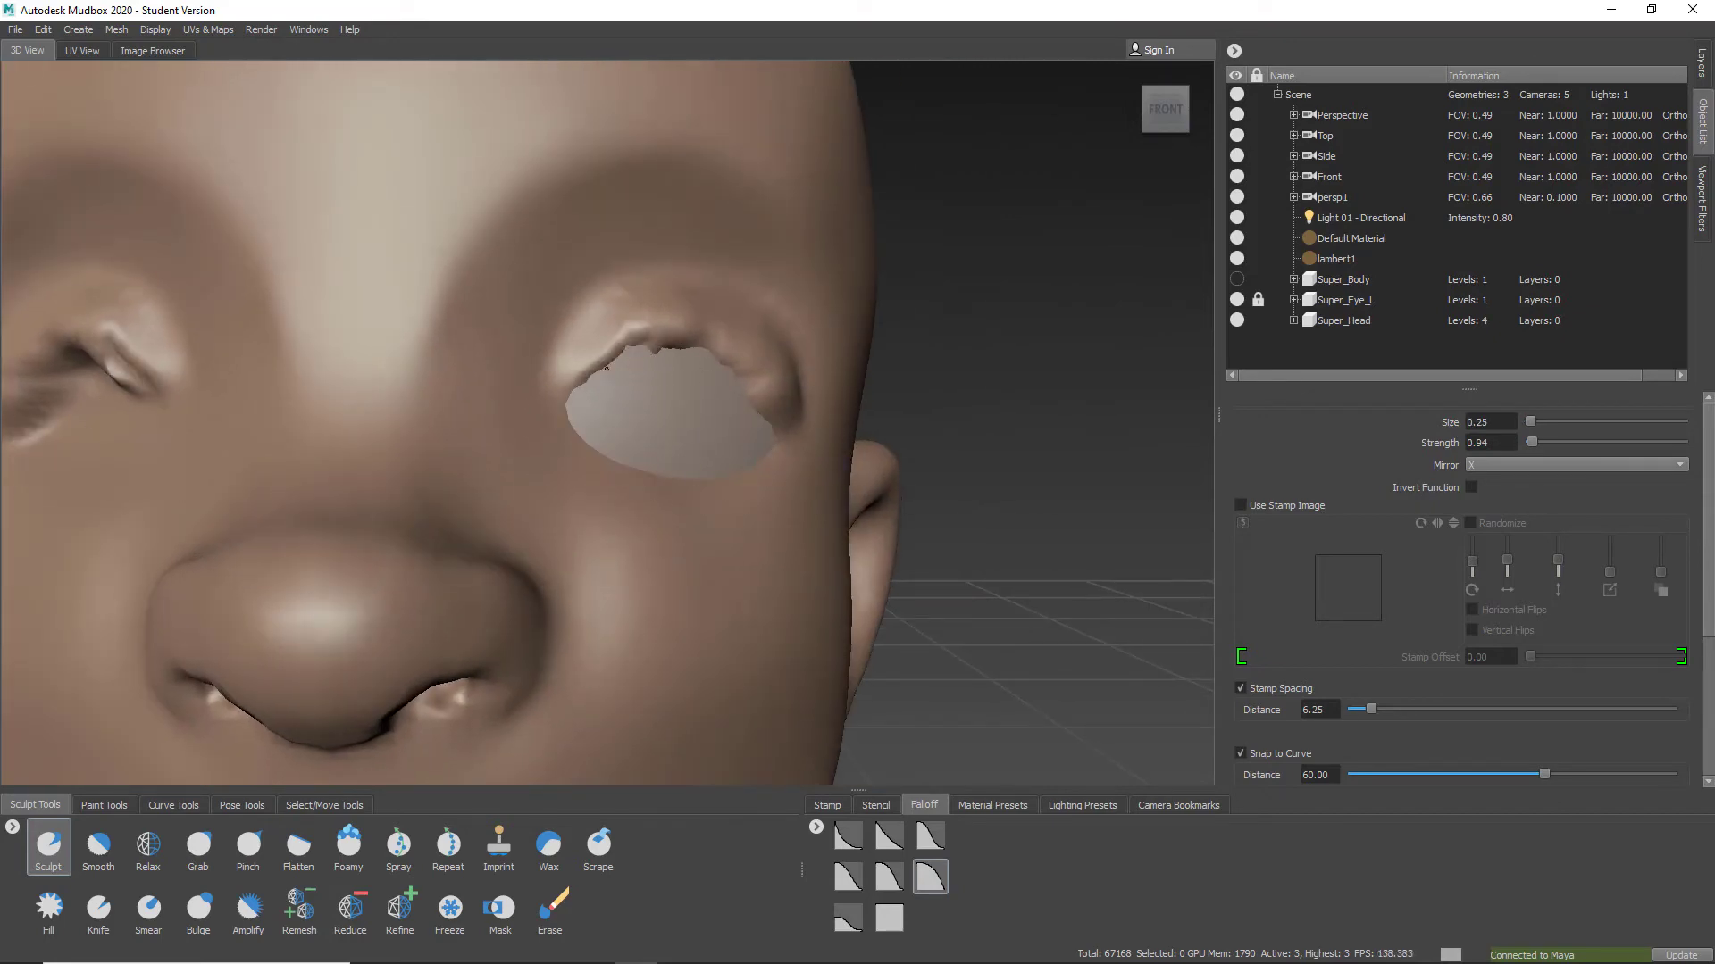
mouse_move(606, 369)
left_mouse_down()
mouse_move(736, 362)
mouse_move(780, 433)
left_mouse_up()
mouse_move(580, 371)
left_mouse_down()
mouse_move(754, 362)
mouse_move(779, 431)
mouse_move(644, 422)
left_mouse_up()
Smooth the jagged upper eyelid edge and clean up the skin around the eyeball at brush size 0.75
right_click_drag(644, 421, 641, 478, "alt")
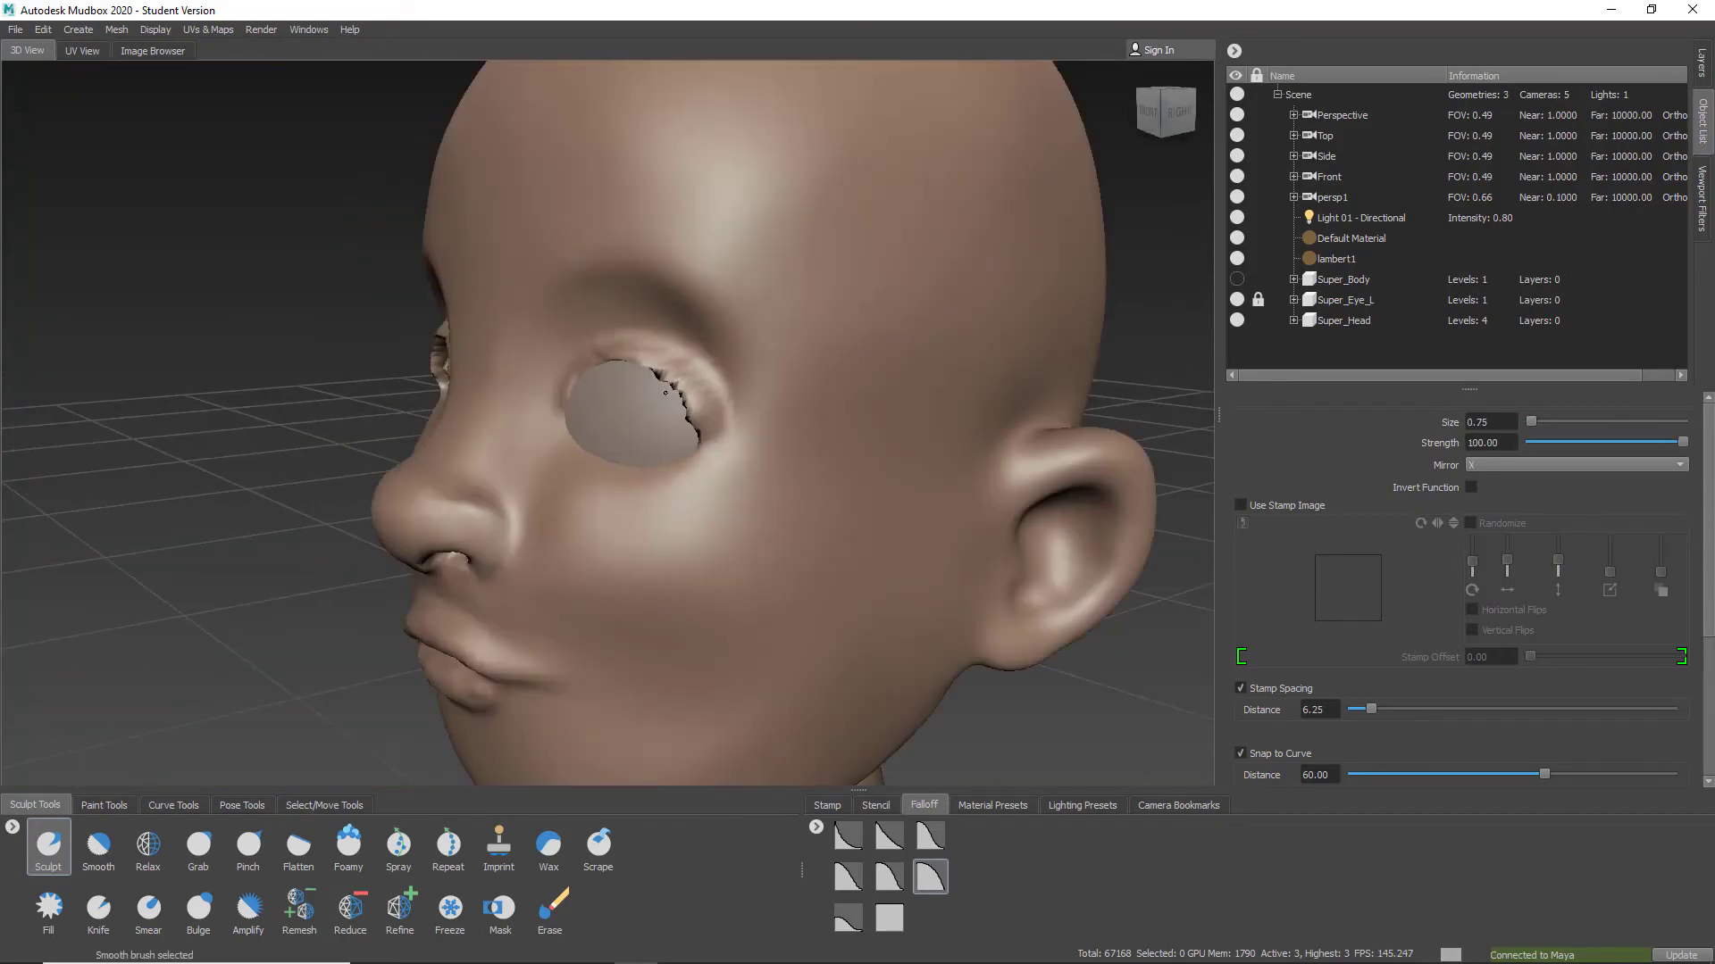
left_click_drag(665, 393, 684, 410, "shift")
left_click_drag(684, 410, 759, 438, "alt")
right_click_drag(759, 437, 746, 545, "alt")
left_click_drag(745, 545, 857, 562, "alt")
right_click_drag(857, 562, 862, 393, "alt")
left_click_drag(911, 501, 777, 473, "alt")
right_click_drag(777, 473, 782, 523, "alt")
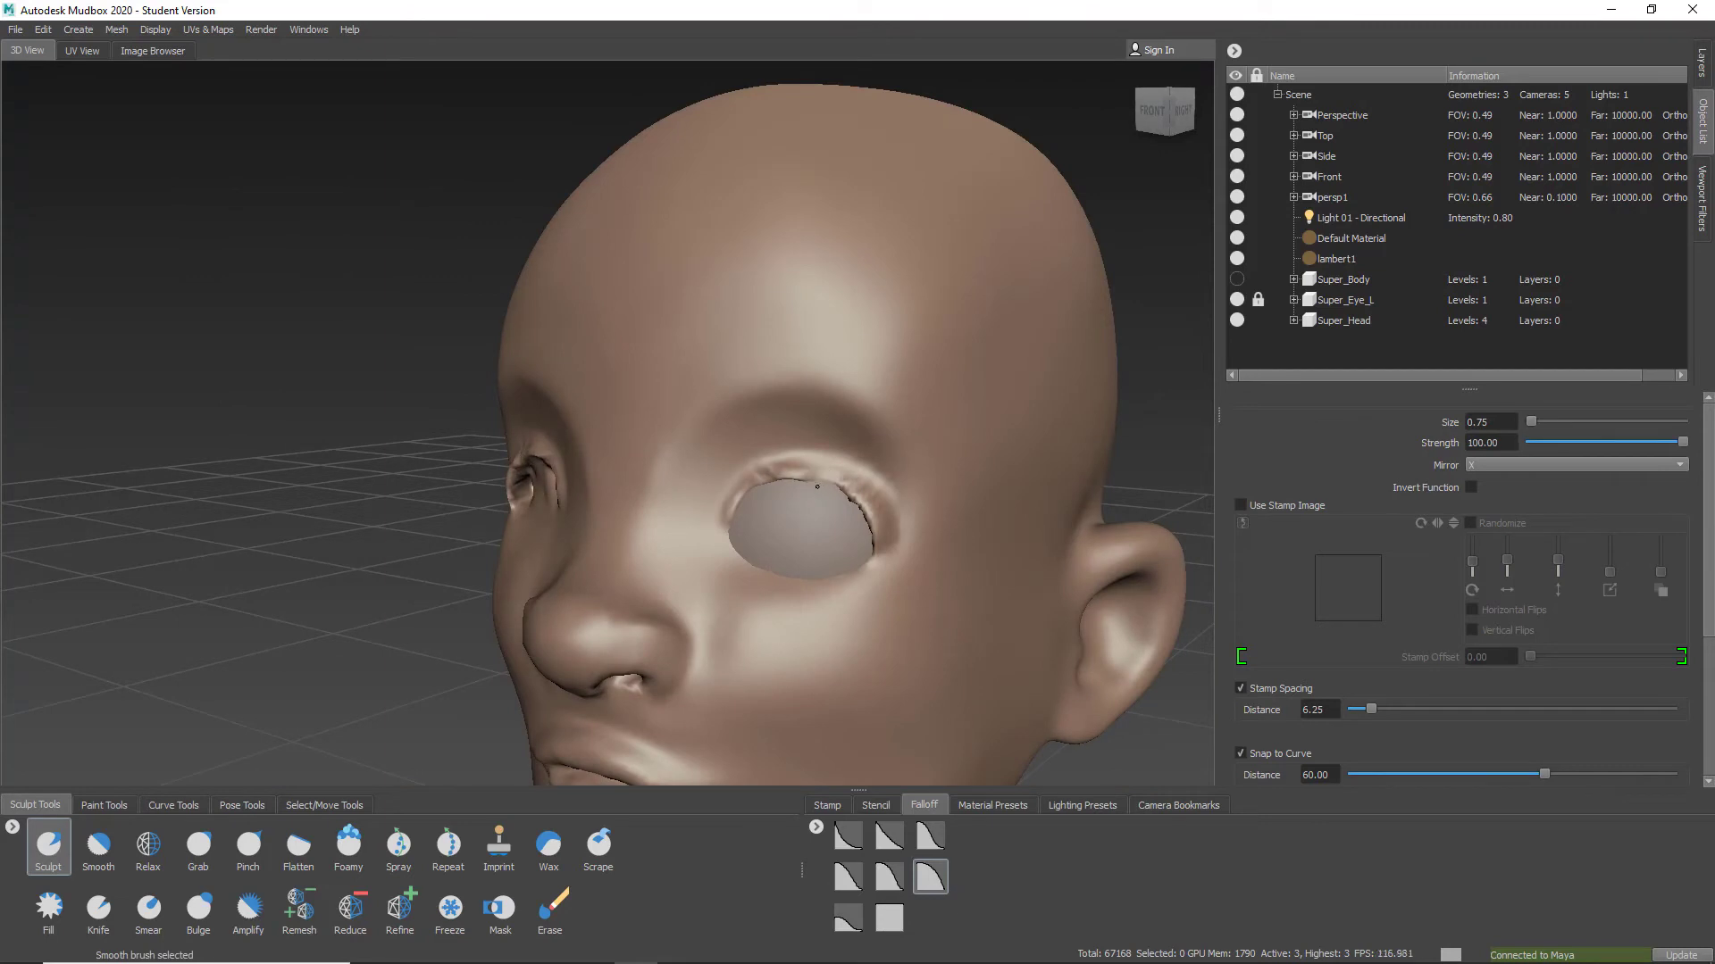
mouse_move(829, 469)
left_mouse_down("alt")
mouse_move(558, 474)
mouse_move(759, 447)
mouse_move(869, 469)
mouse_move(600, 494)
mouse_move(844, 473)
left_mouse_up("alt")
right_click_drag(1003, 453, 786, 482, "alt")
middle_click_drag(786, 483, 728, 428, "alt")
left_click(1161, 111)
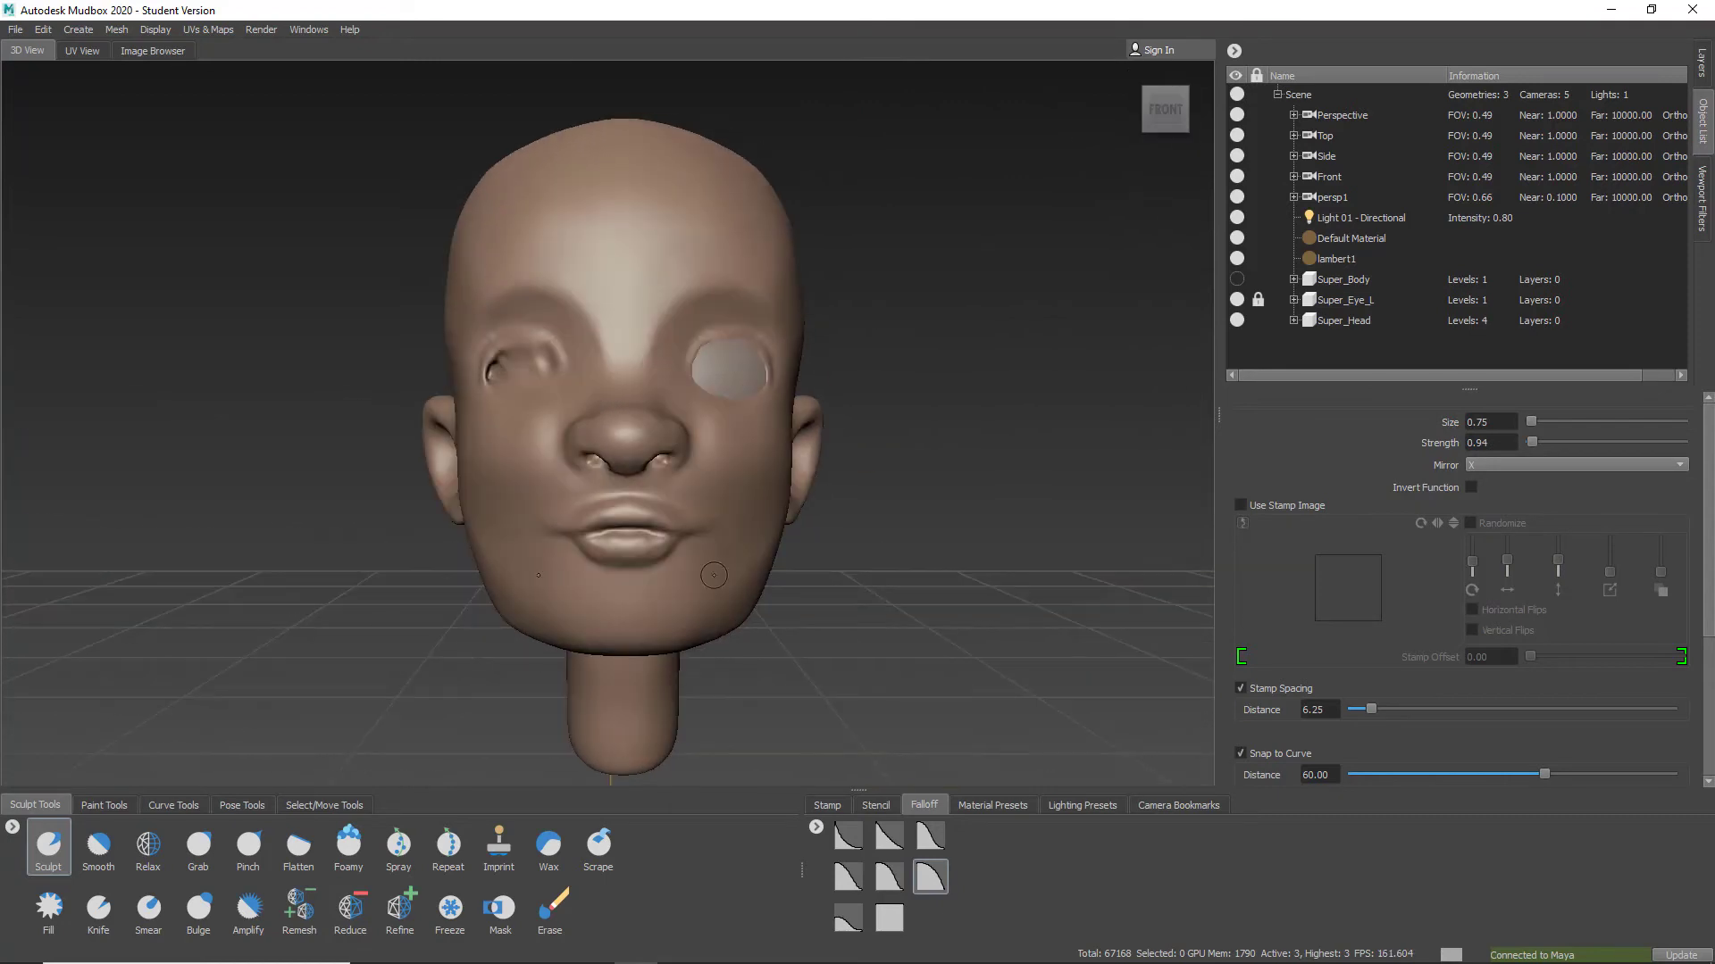
Adjust the jaw and head shape using Grab at size 5.67 with Grab Silhouette on, dropping briefly to subdivision level 2 and back to 3
left_click(199, 844)
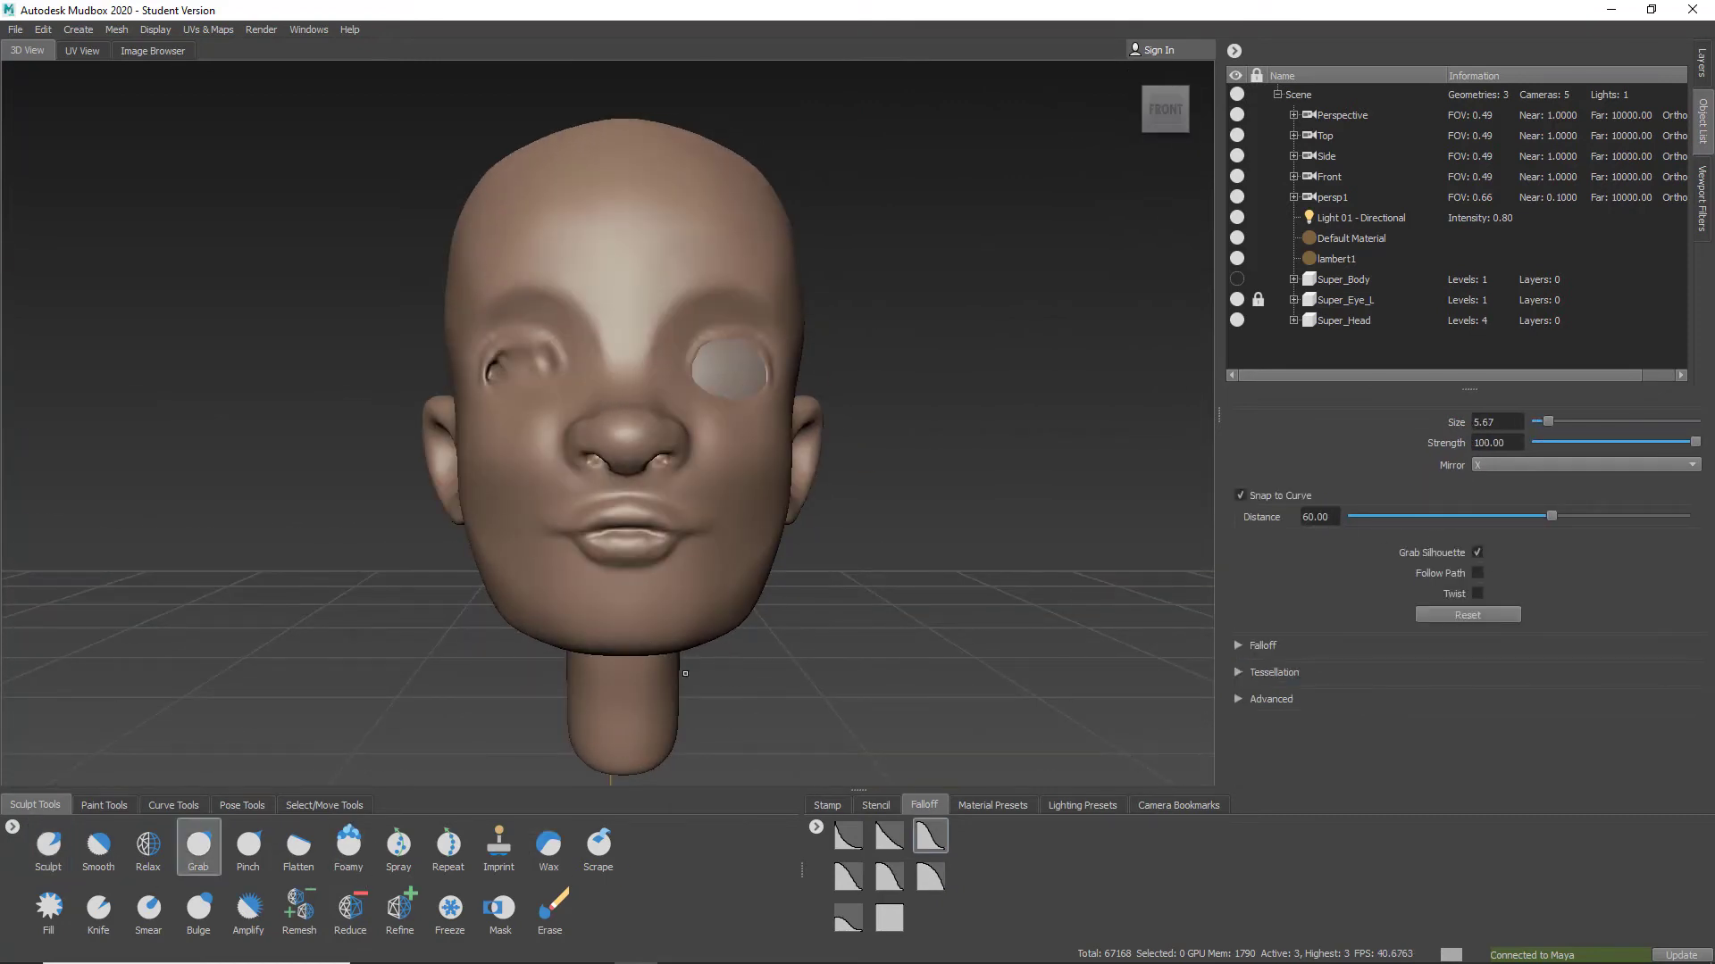
left_click_drag(724, 624, 500, 617, "alt")
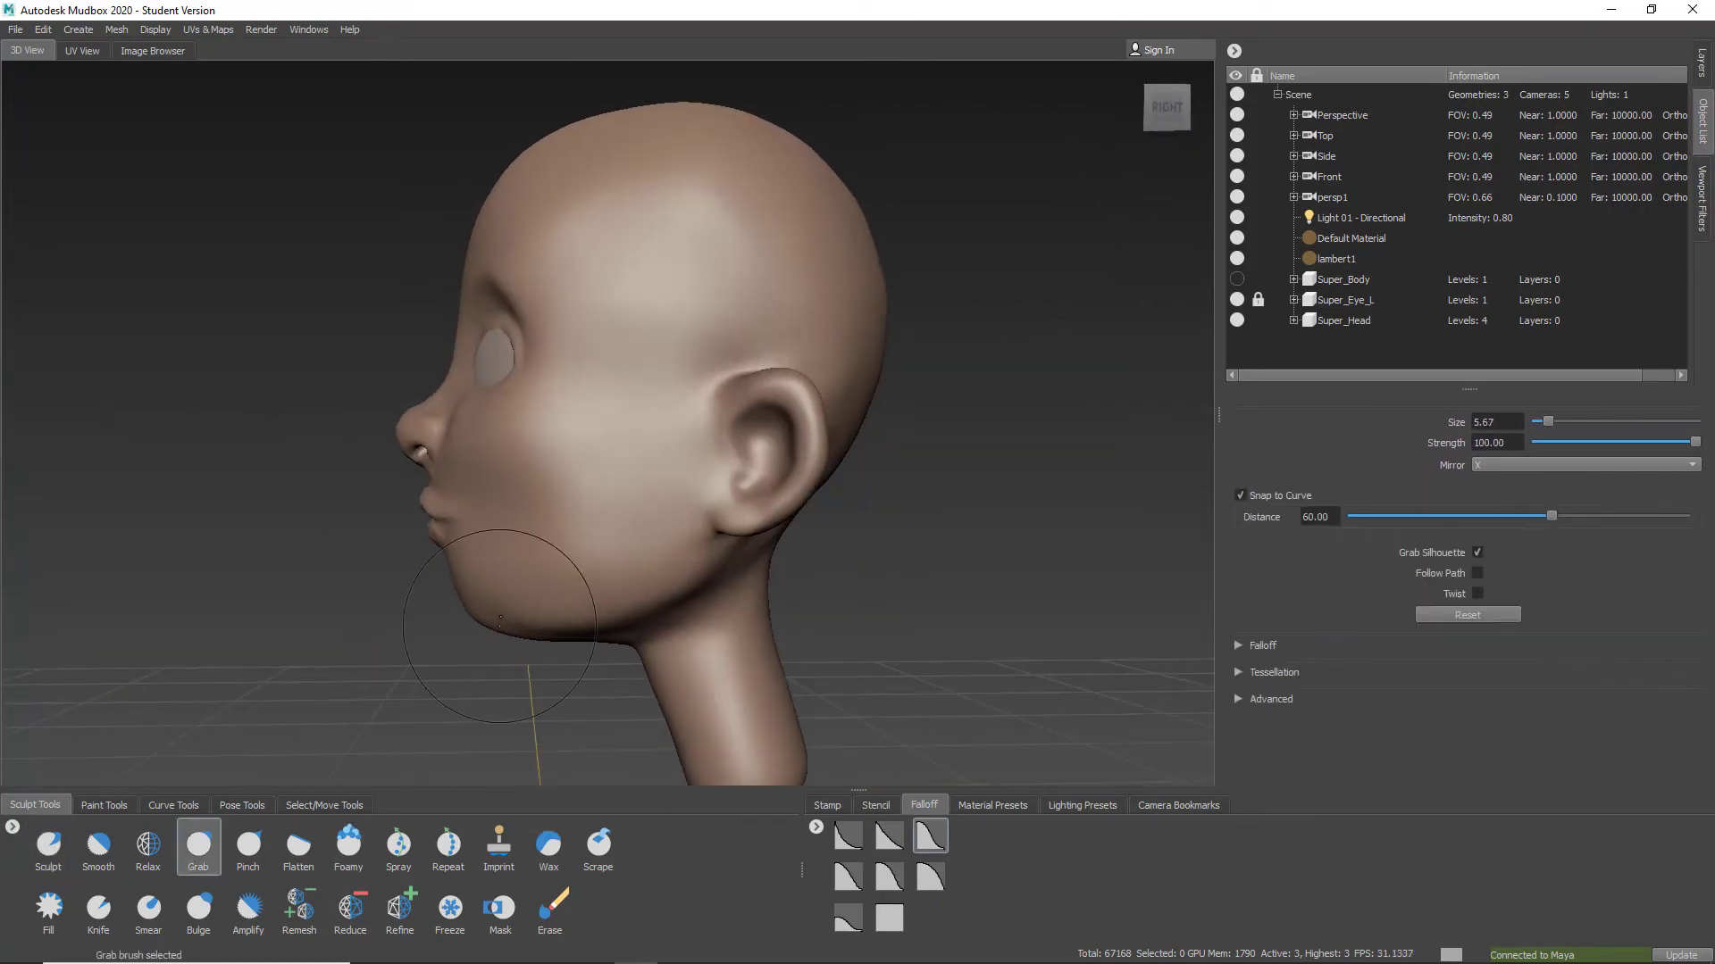
mouse_move(593, 582)
left_mouse_down("alt")
mouse_move(661, 580)
mouse_move(689, 613)
mouse_move(585, 512)
left_mouse_up("alt")
key("Page_Down")
mouse_move(733, 517)
left_mouse_down()
mouse_move(697, 512)
mouse_move(827, 571)
left_mouse_up()
key("Page_Up")
right_click_drag(827, 572, 747, 593, "alt")
middle_click_drag(746, 593, 784, 498, "alt")
left_click_drag(785, 498, 595, 590, "alt")
right_click_drag(965, 400, 1107, 536, "alt")
middle_click_drag(1107, 536, 735, 574, "alt")
mouse_move(662, 440)
left_mouse_down()
mouse_move(593, 467)
mouse_move(659, 599)
mouse_move(830, 536)
left_mouse_up()
Refine and smooth the nostrils and the parting line of the lips with the Sculpt brush at size 0.57
key("1")
right_click_drag(830, 536, 786, 455, "alt")
left_click_drag(786, 455, 795, 477, "shift")
key("w")
right_click_drag(795, 478, 858, 571, "alt")
left_click_drag(858, 571, 759, 604, "alt")
right_click_drag(759, 604, 803, 590, "alt")
middle_click_drag(982, 563, 641, 547, "alt")
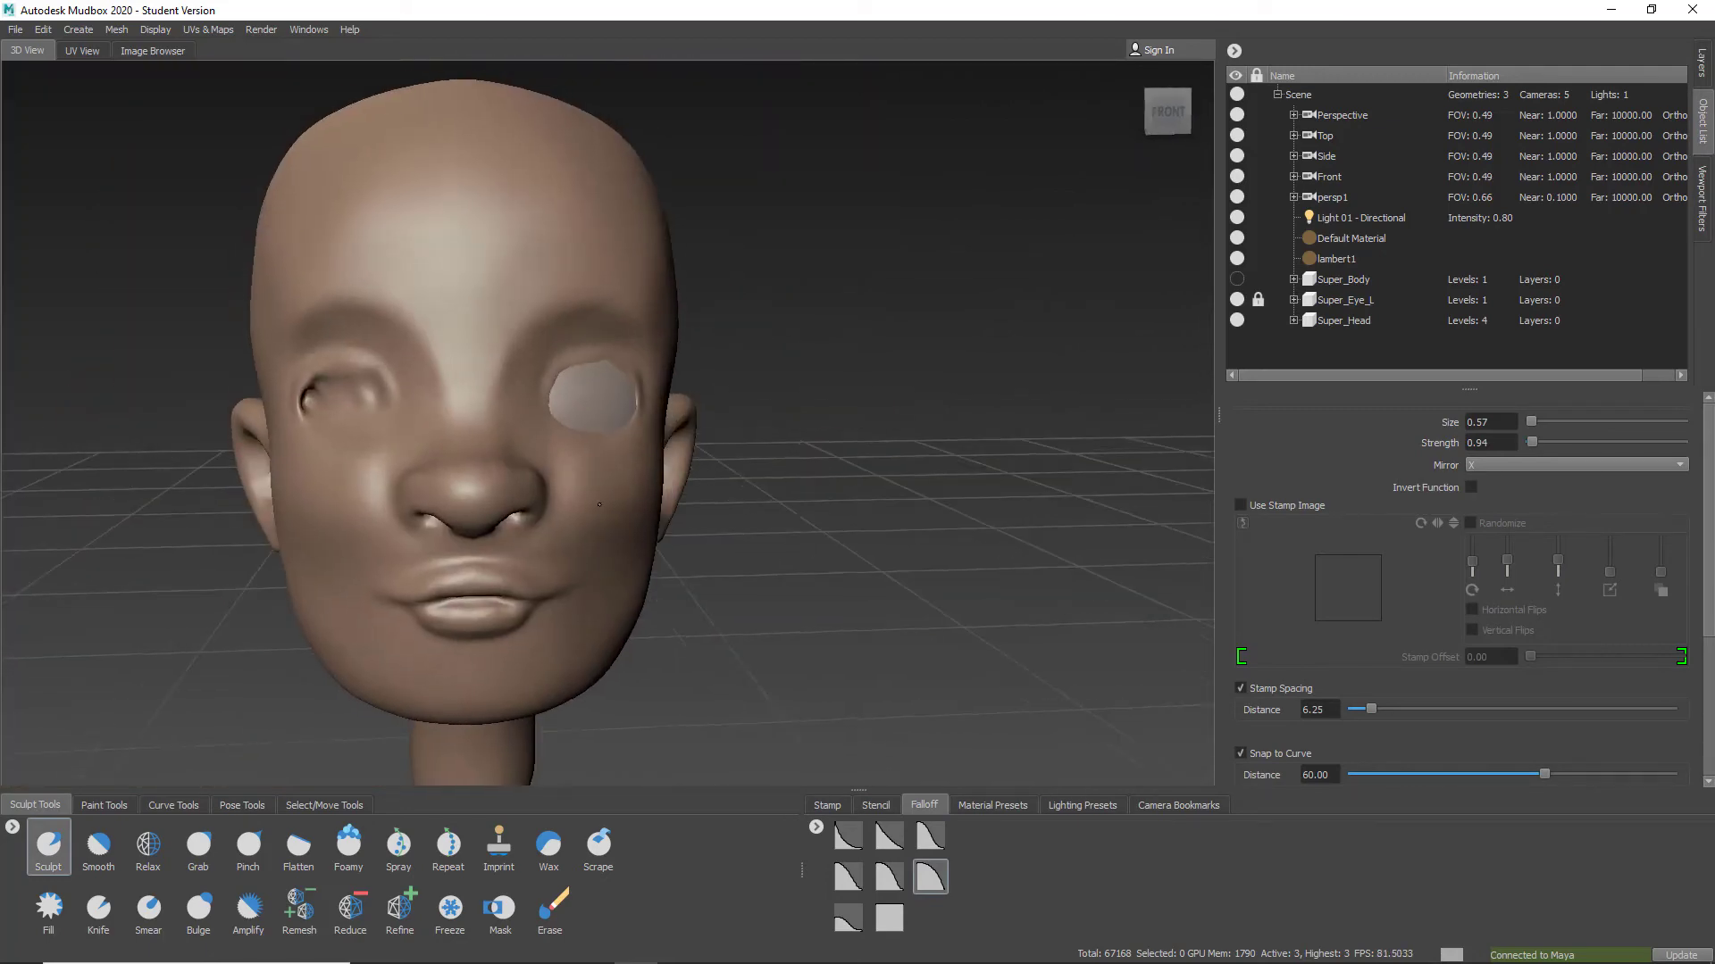
right_click_drag(625, 500, 622, 534, "alt")
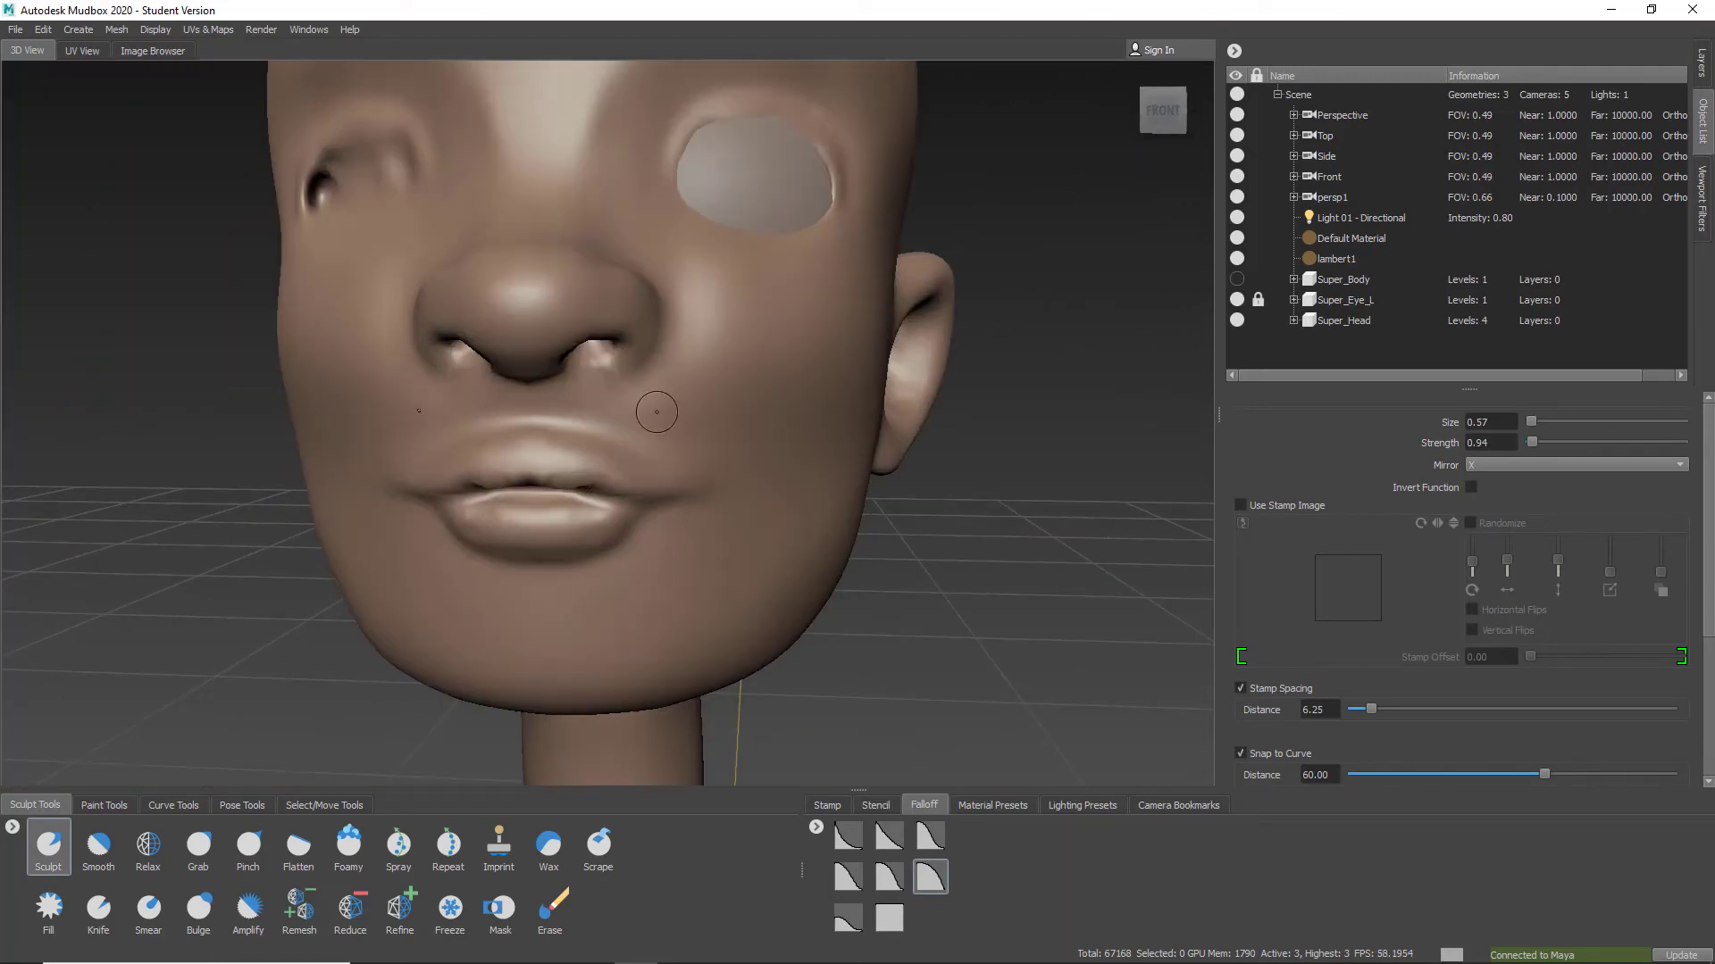
Save the scene as Super_v06_sculpt in Mudbox format in the Aula_09_v02 folder
key("ctrl+s")
type("_scu")
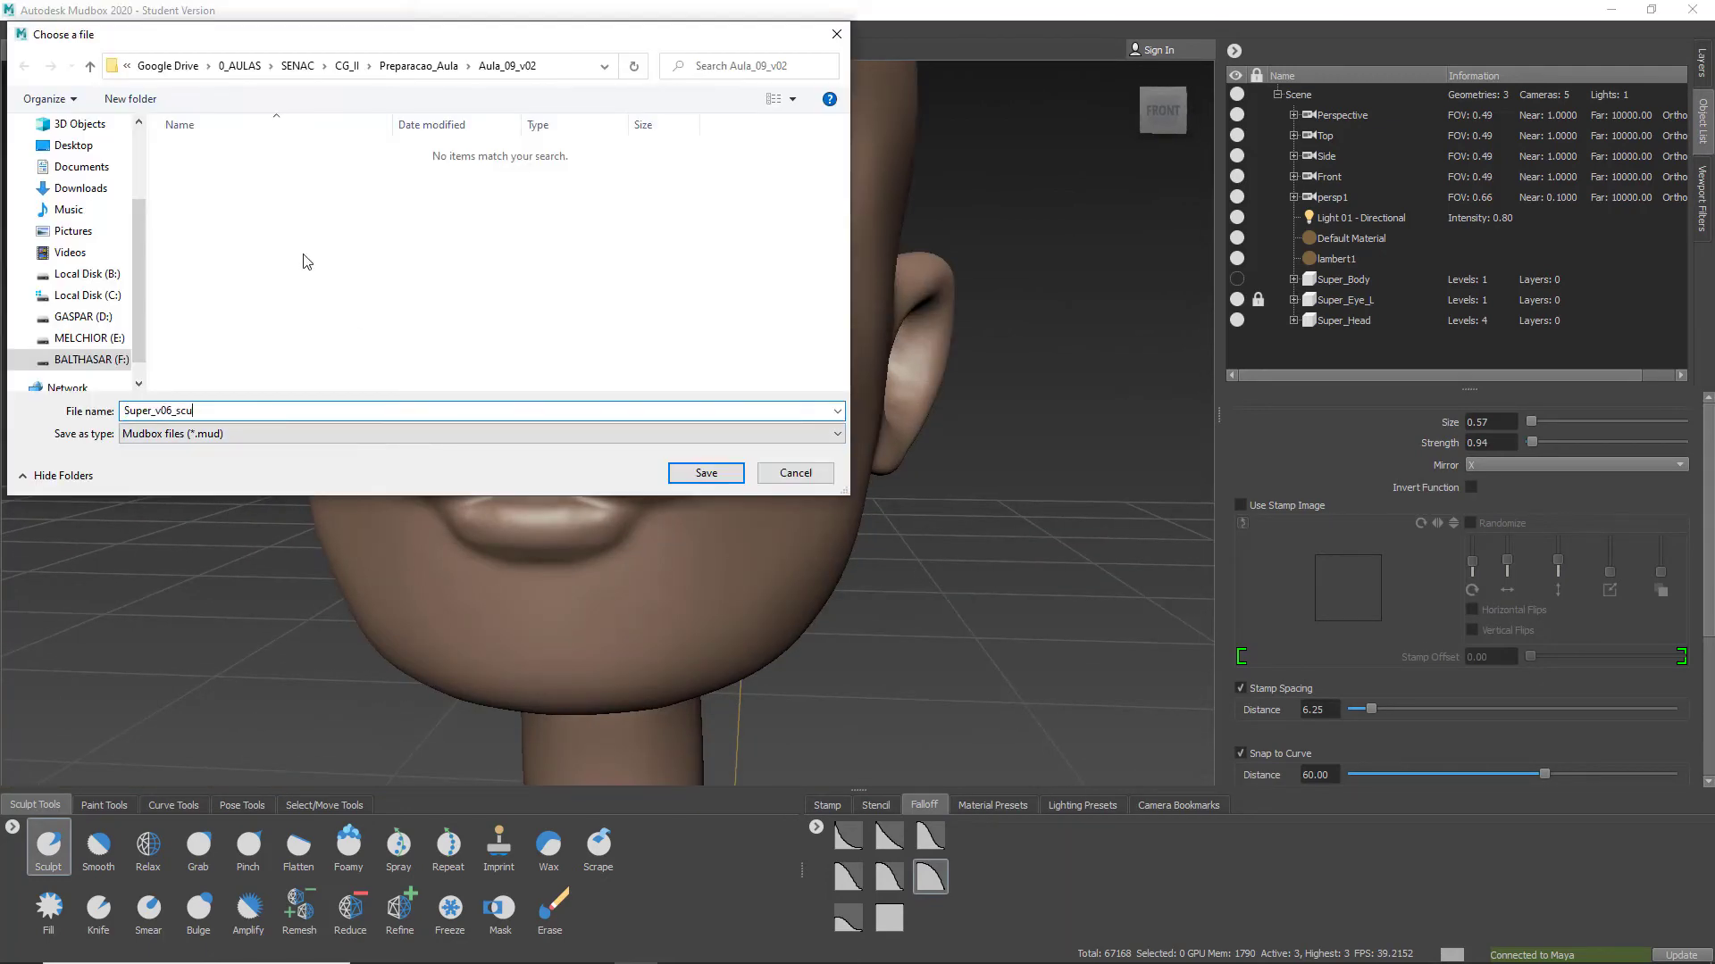
type("lpt")
key("Return")
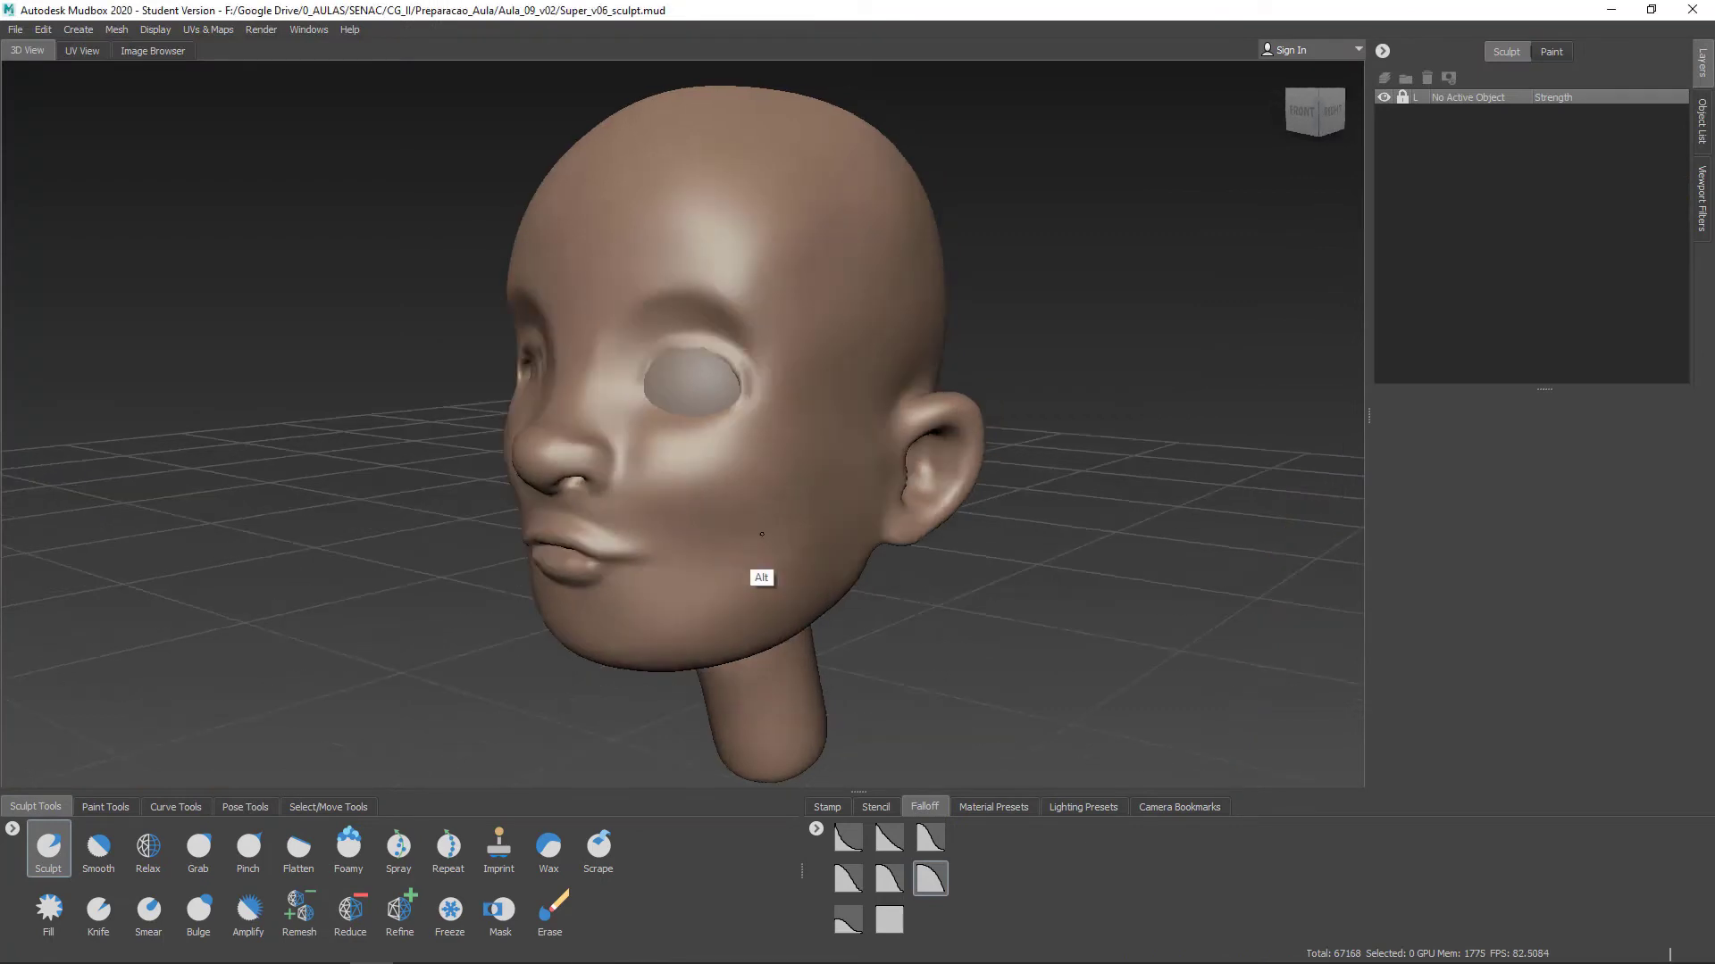
Thicken the neck with the Grab brush at size 16.65 and adjust the head shape at size 9.37
left_click_drag(754, 575, 749, 513, "alt")
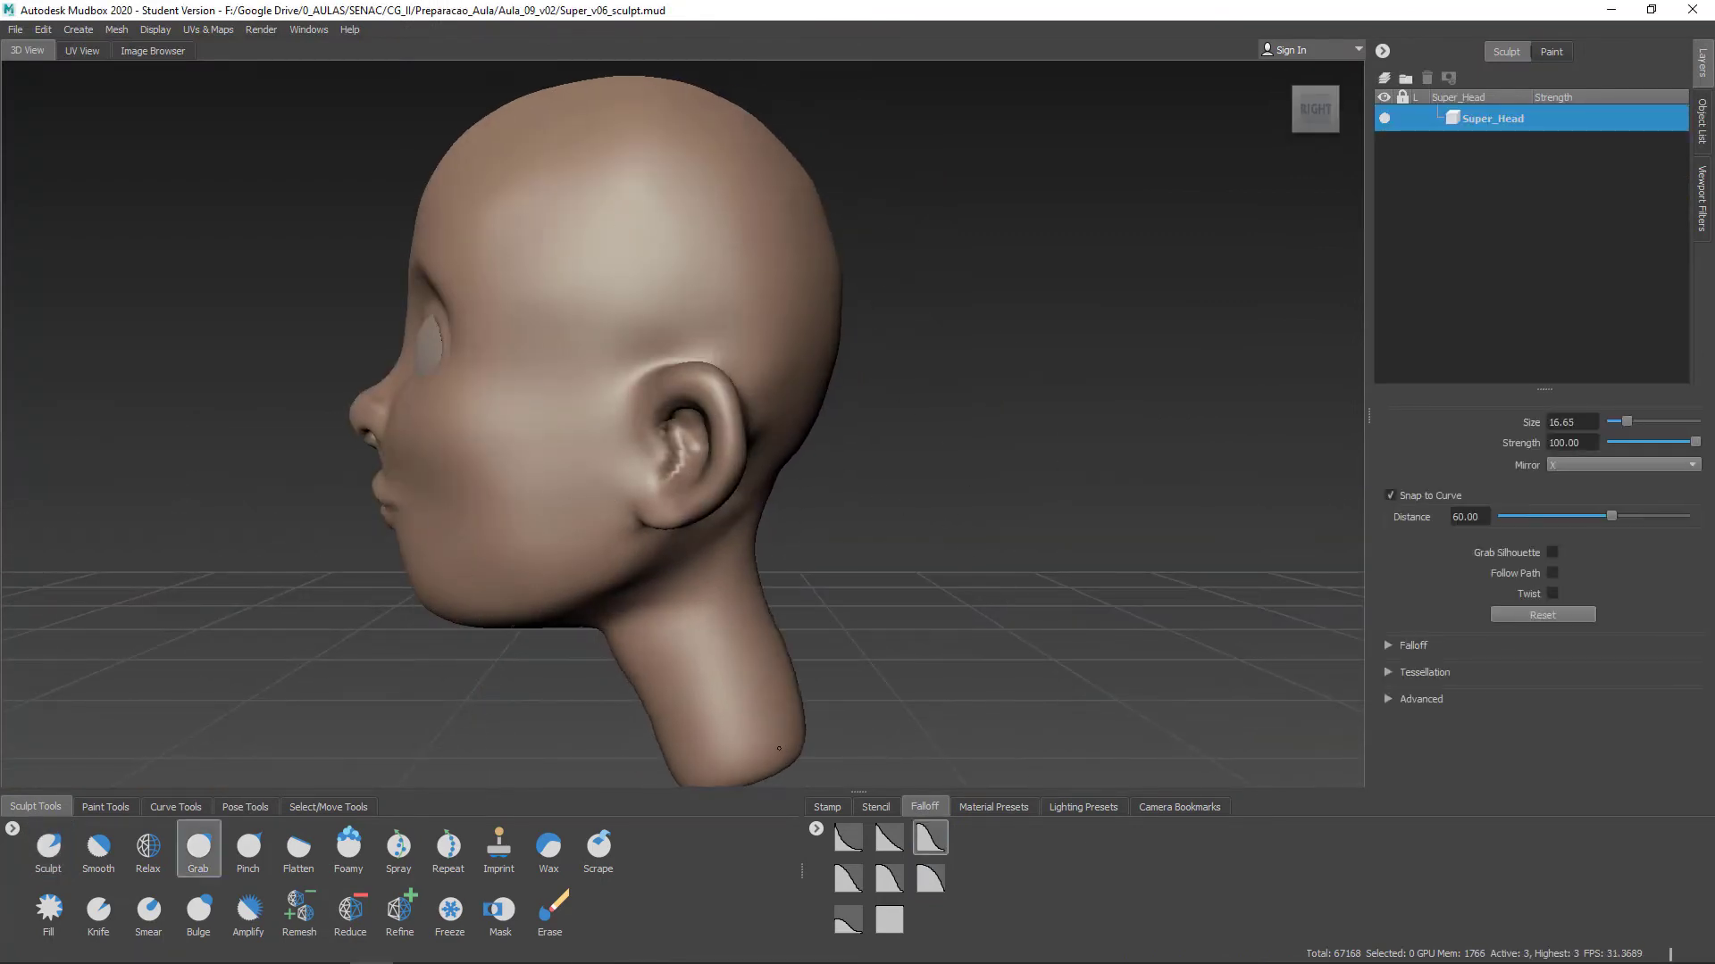
mouse_move(816, 648)
left_mouse_down("alt")
mouse_move(708, 532)
mouse_move(482, 393)
mouse_move(919, 543)
mouse_move(1003, 419)
mouse_move(861, 472)
mouse_move(857, 446)
left_mouse_up("alt")
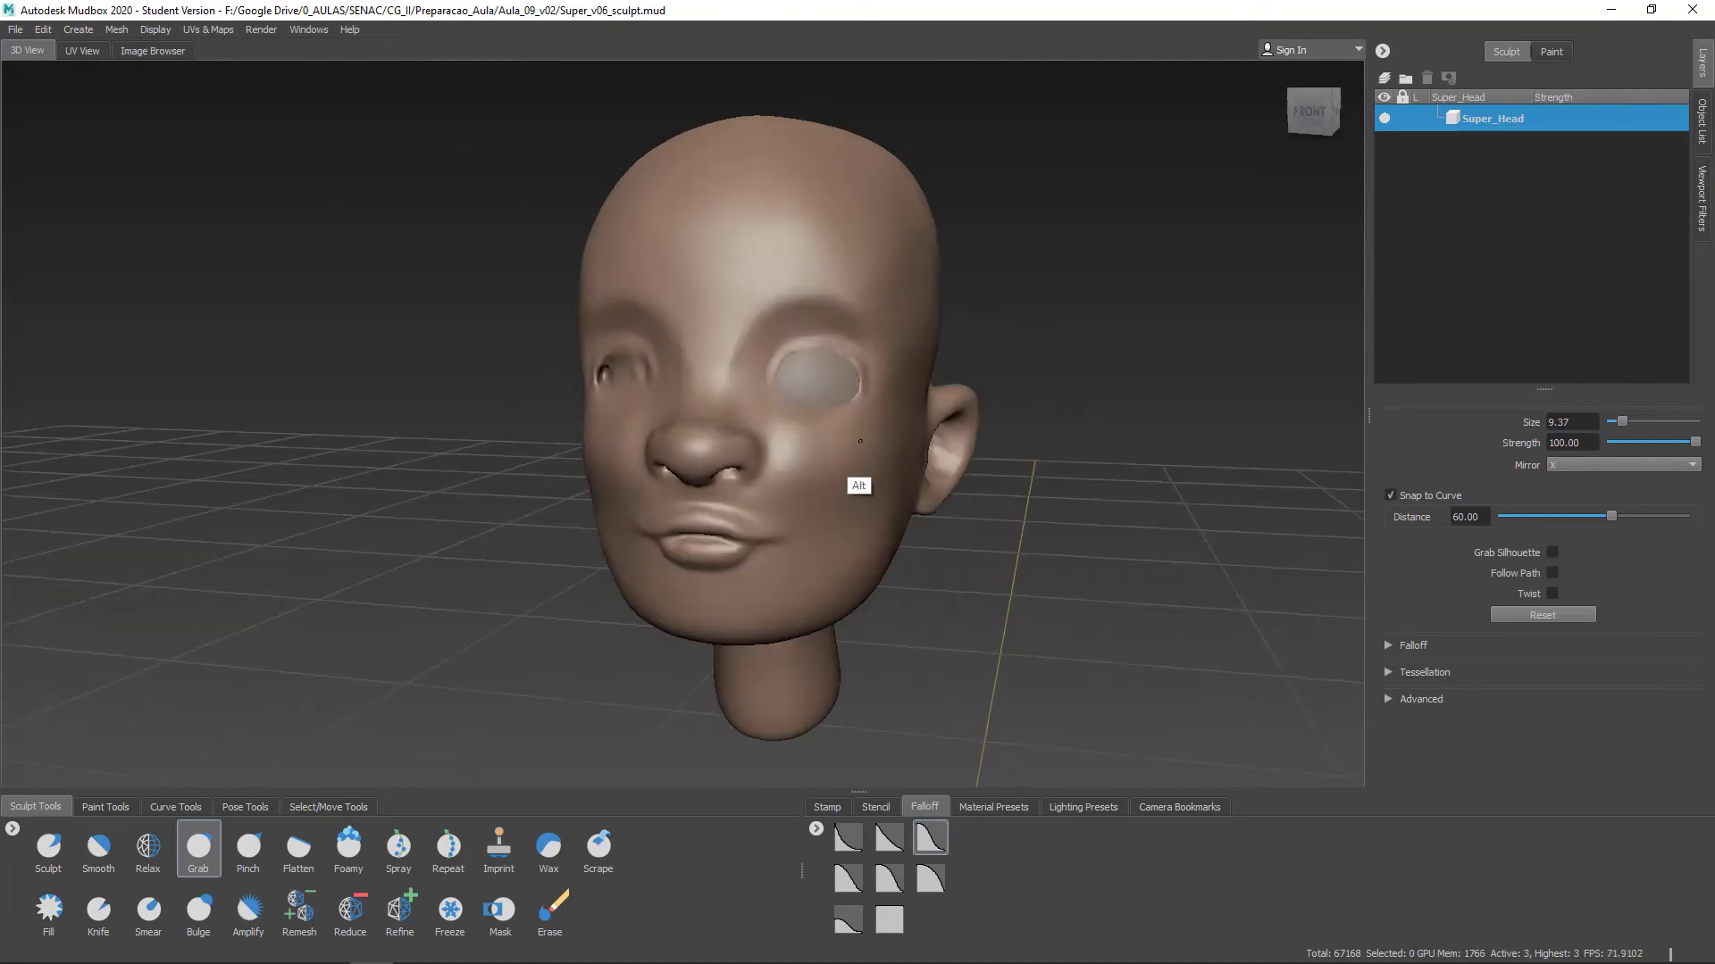
mouse_move(857, 446)
right_mouse_down("alt")
mouse_move(869, 480)
mouse_move(864, 424)
right_mouse_up("alt")
left_click_drag(648, 464, 702, 440, "alt")
right_click_drag(702, 439, 717, 404, "alt")
Refine the lips and mouth corner with the Sculpt brush at size 0.59 and strength 0.28
key("1")
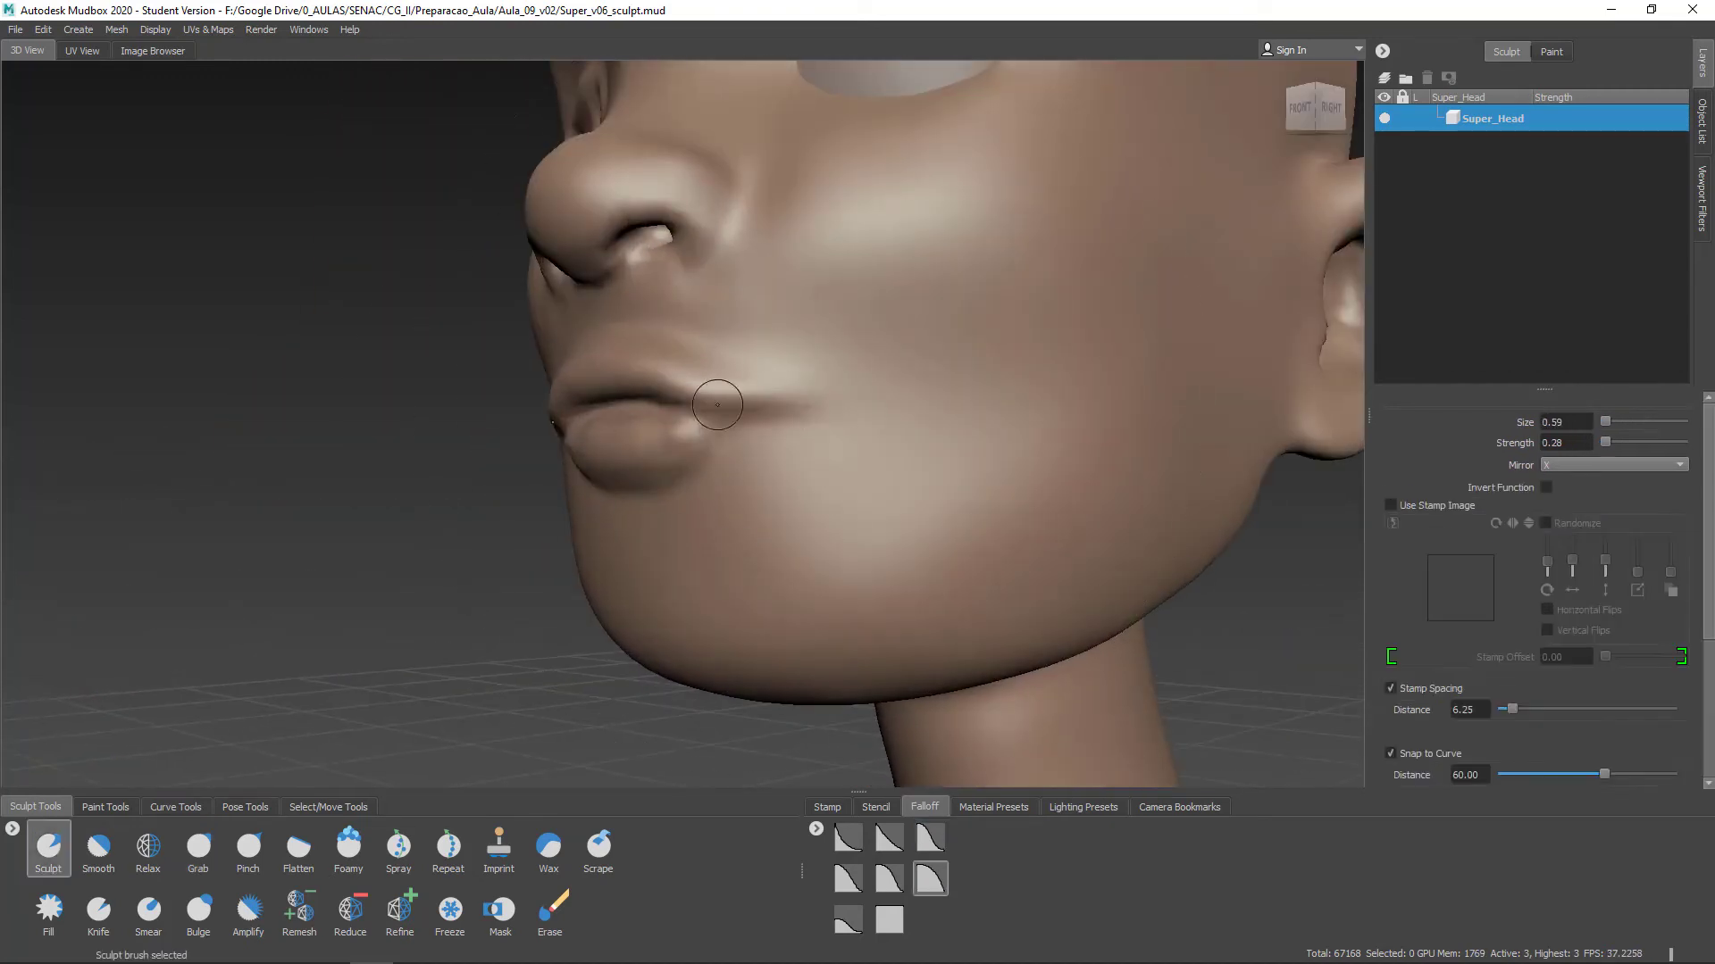
left_click_drag(693, 380, 764, 533, "alt")
scroll(832, 639, "down", 4)
Change the brush falloff to a narrower curve and sculpt the back of the neck and below the ear at size 3.44
left_click_drag(1148, 306, 862, 378, "alt")
mouse_move(739, 459)
left_mouse_down("alt")
mouse_move(834, 456)
mouse_move(655, 277)
mouse_move(841, 477)
mouse_move(634, 620)
mouse_move(294, 616)
left_mouse_up("alt")
scroll(830, 457, "up", 4)
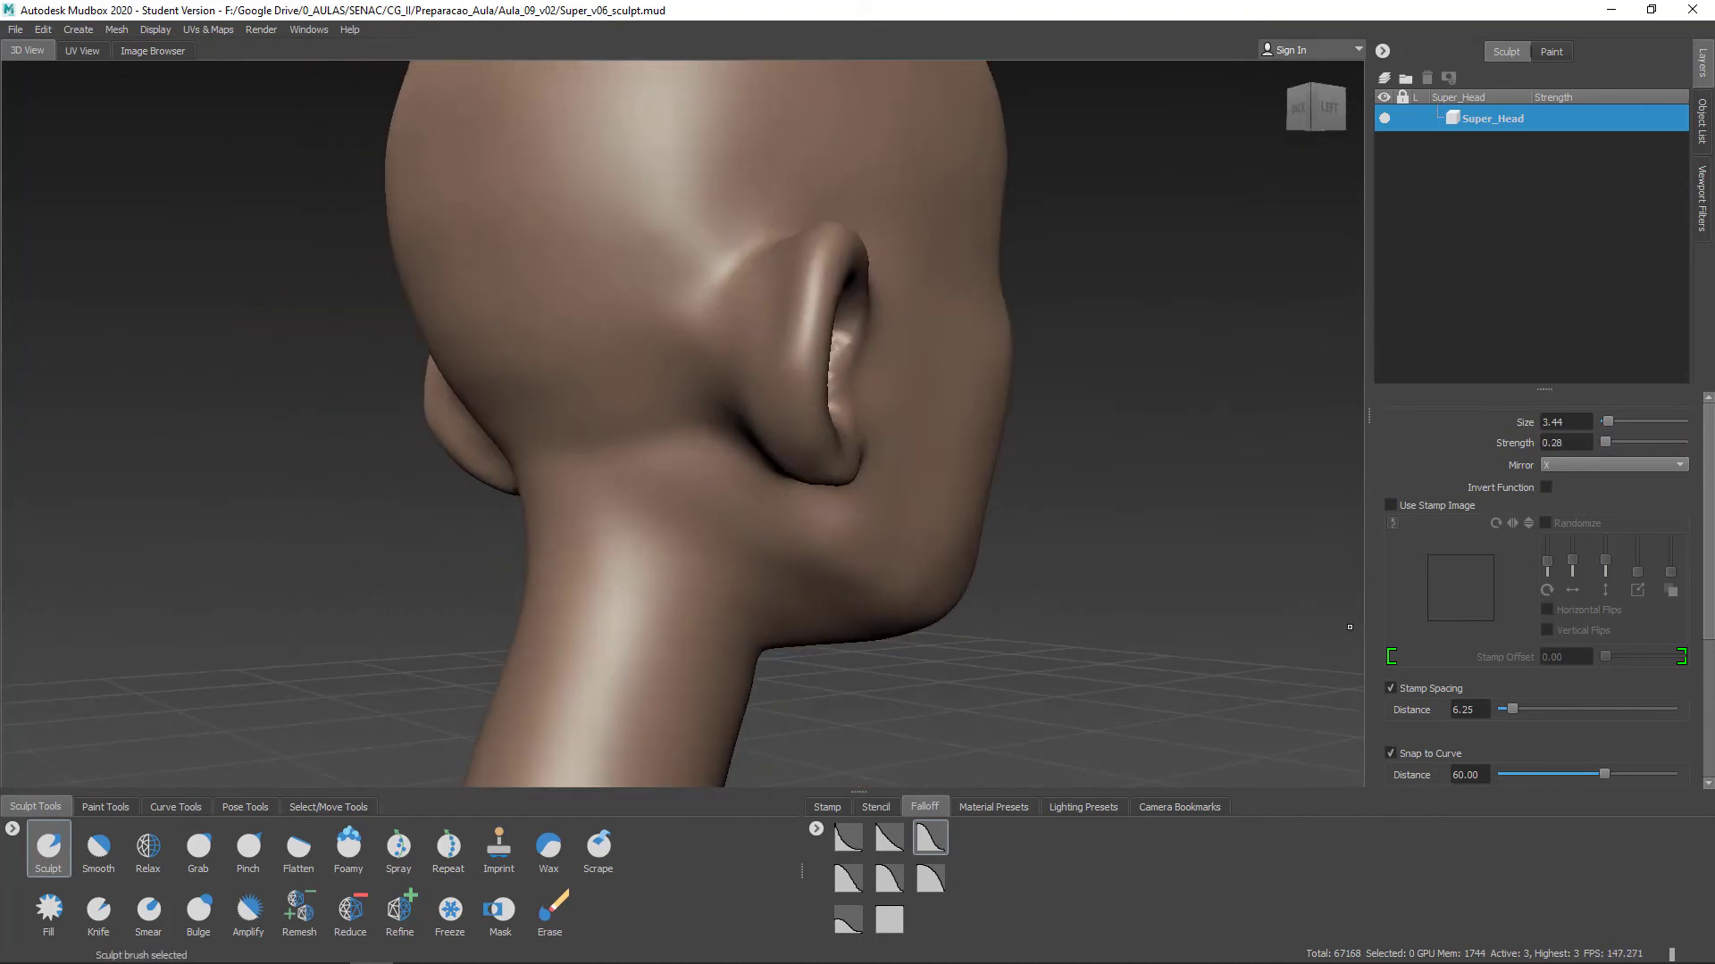
Refine the upper eyelid edge from the front with the Sculpt brush at size 0.81
mouse_move(1098, 478)
left_mouse_down("alt")
mouse_move(700, 501)
mouse_move(562, 482)
left_mouse_up("alt")
scroll(982, 375, "up", 4)
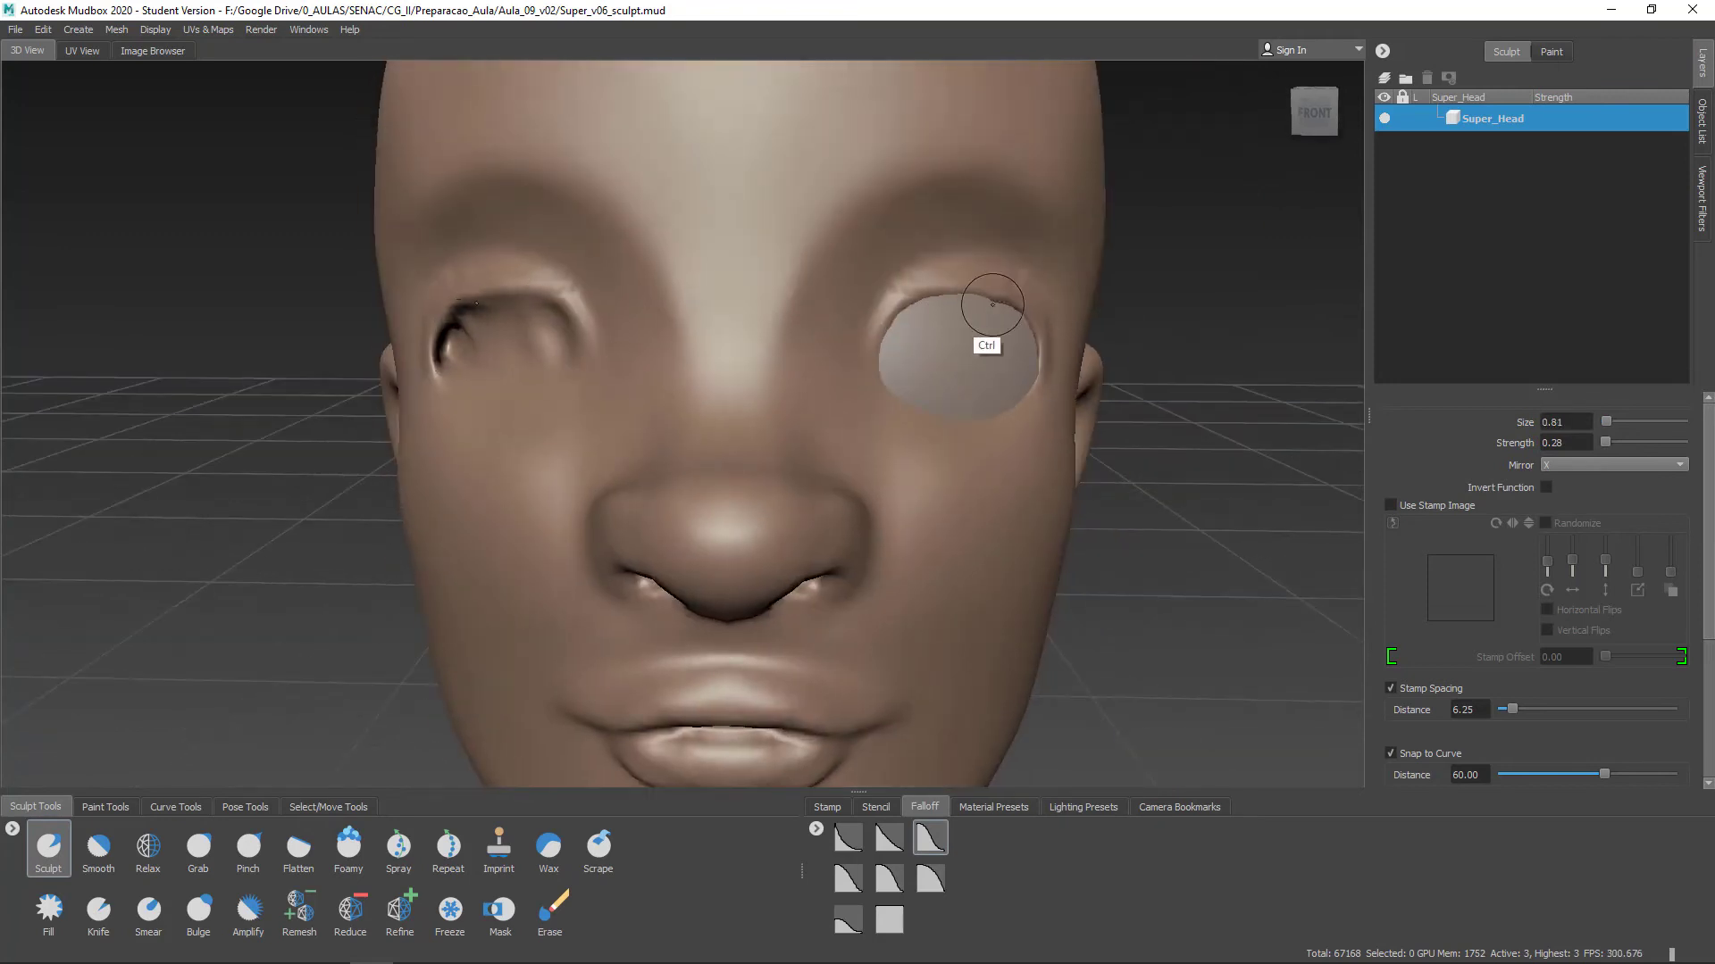
scroll(1001, 375, "down", 4)
Set the brush size to 2.87 and sculpt the temple and cheekbone beside the eye
mouse_move(1036, 444)
left_mouse_down("alt")
mouse_move(864, 398)
mouse_move(730, 183)
mouse_move(934, 417)
mouse_move(765, 191)
mouse_move(1010, 501)
mouse_move(599, 308)
left_mouse_up("alt")
left_click_drag(661, 505, 674, 363, "alt")
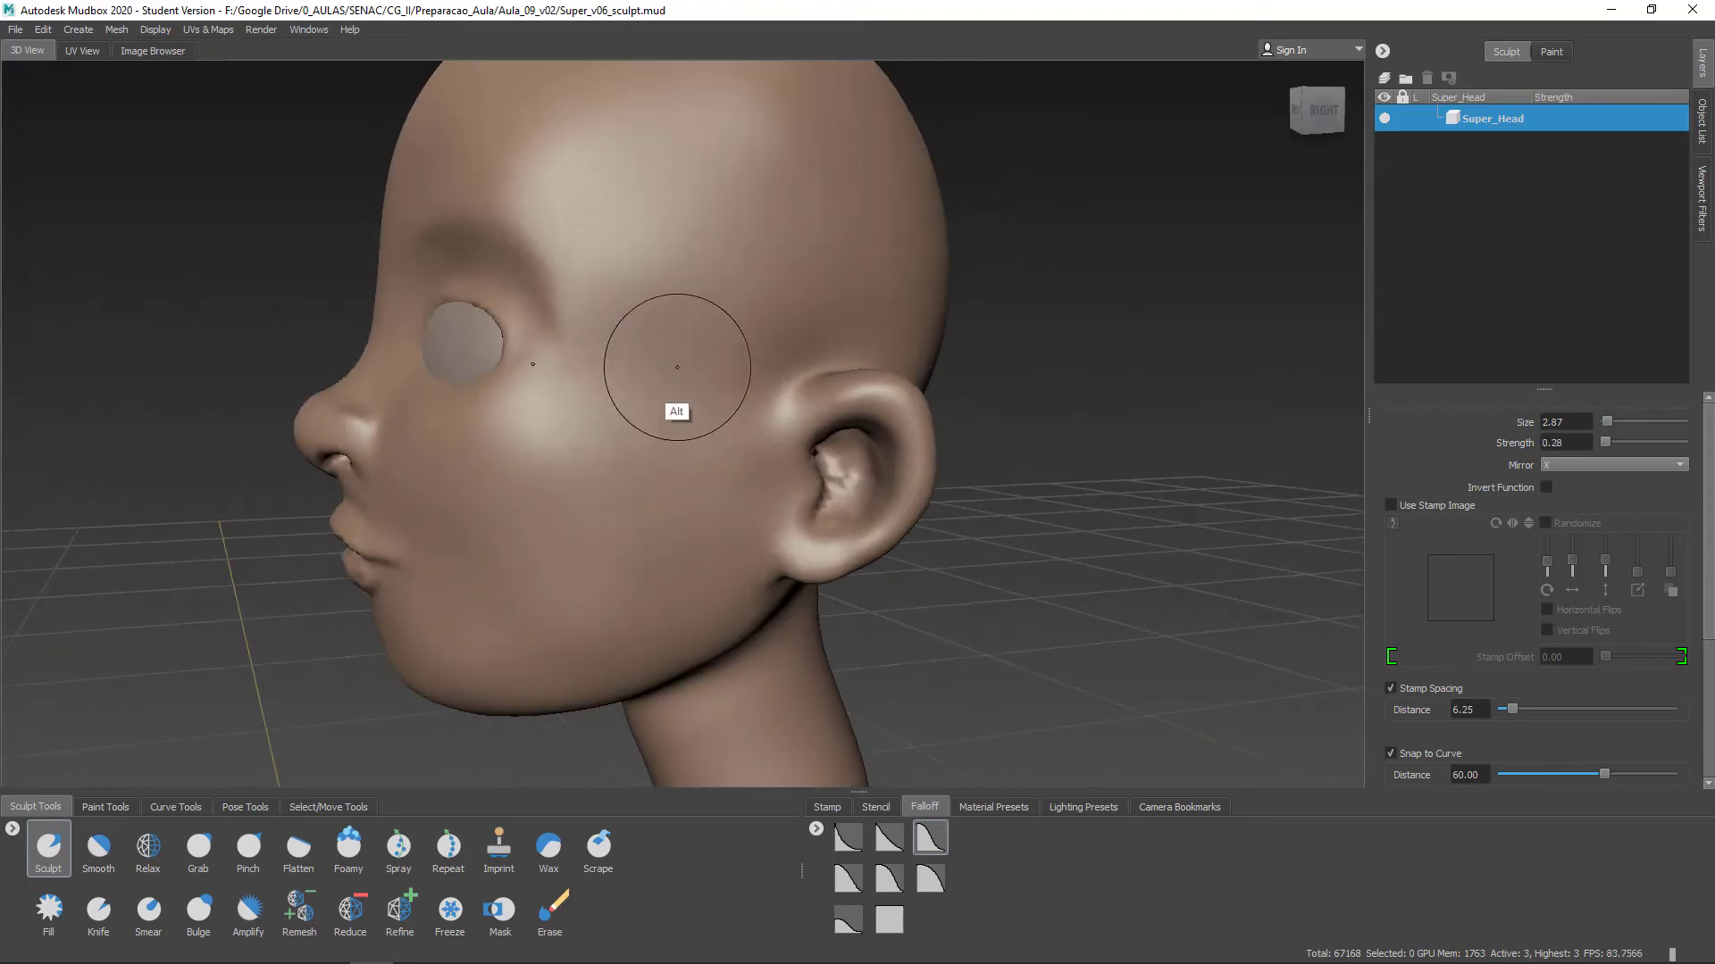
left_click_drag(536, 325, 878, 486, "alt")
scroll(936, 486, "up", 3)
scroll(727, 438, "down", 3)
Smooth the inner eye corner and the side of the nose at brush size 1.58
scroll(634, 440, "up", 5)
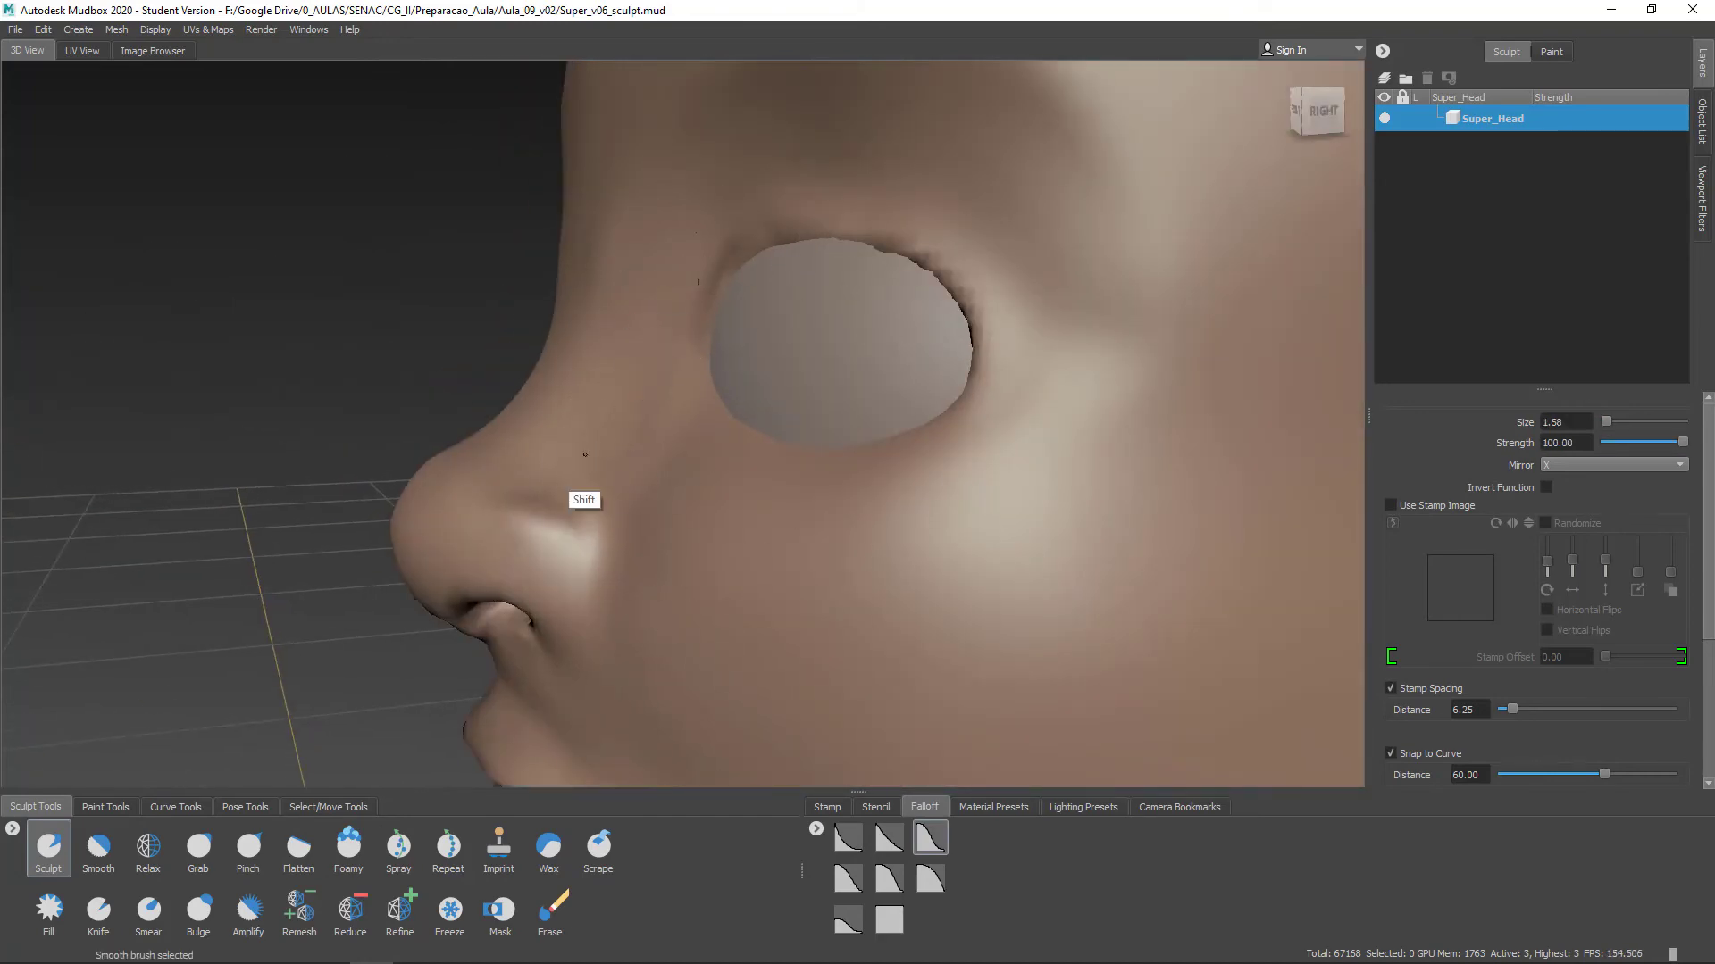
left_click_drag(584, 455, 861, 403, "alt")
scroll(861, 403, "down", 4)
mouse_move(1009, 553)
left_mouse_down("alt")
mouse_move(949, 586)
mouse_move(875, 233)
mouse_move(724, 357)
left_mouse_up("alt")
scroll(724, 357, "down", 4)
scroll(571, 424, "up", 4)
Reshape the nostril wings and the underside of the nose and lips with the Grab brush at size 1.08
mouse_move(679, 642)
left_mouse_down("alt")
mouse_move(834, 486)
mouse_move(795, 378)
left_mouse_up("alt")
key("4")
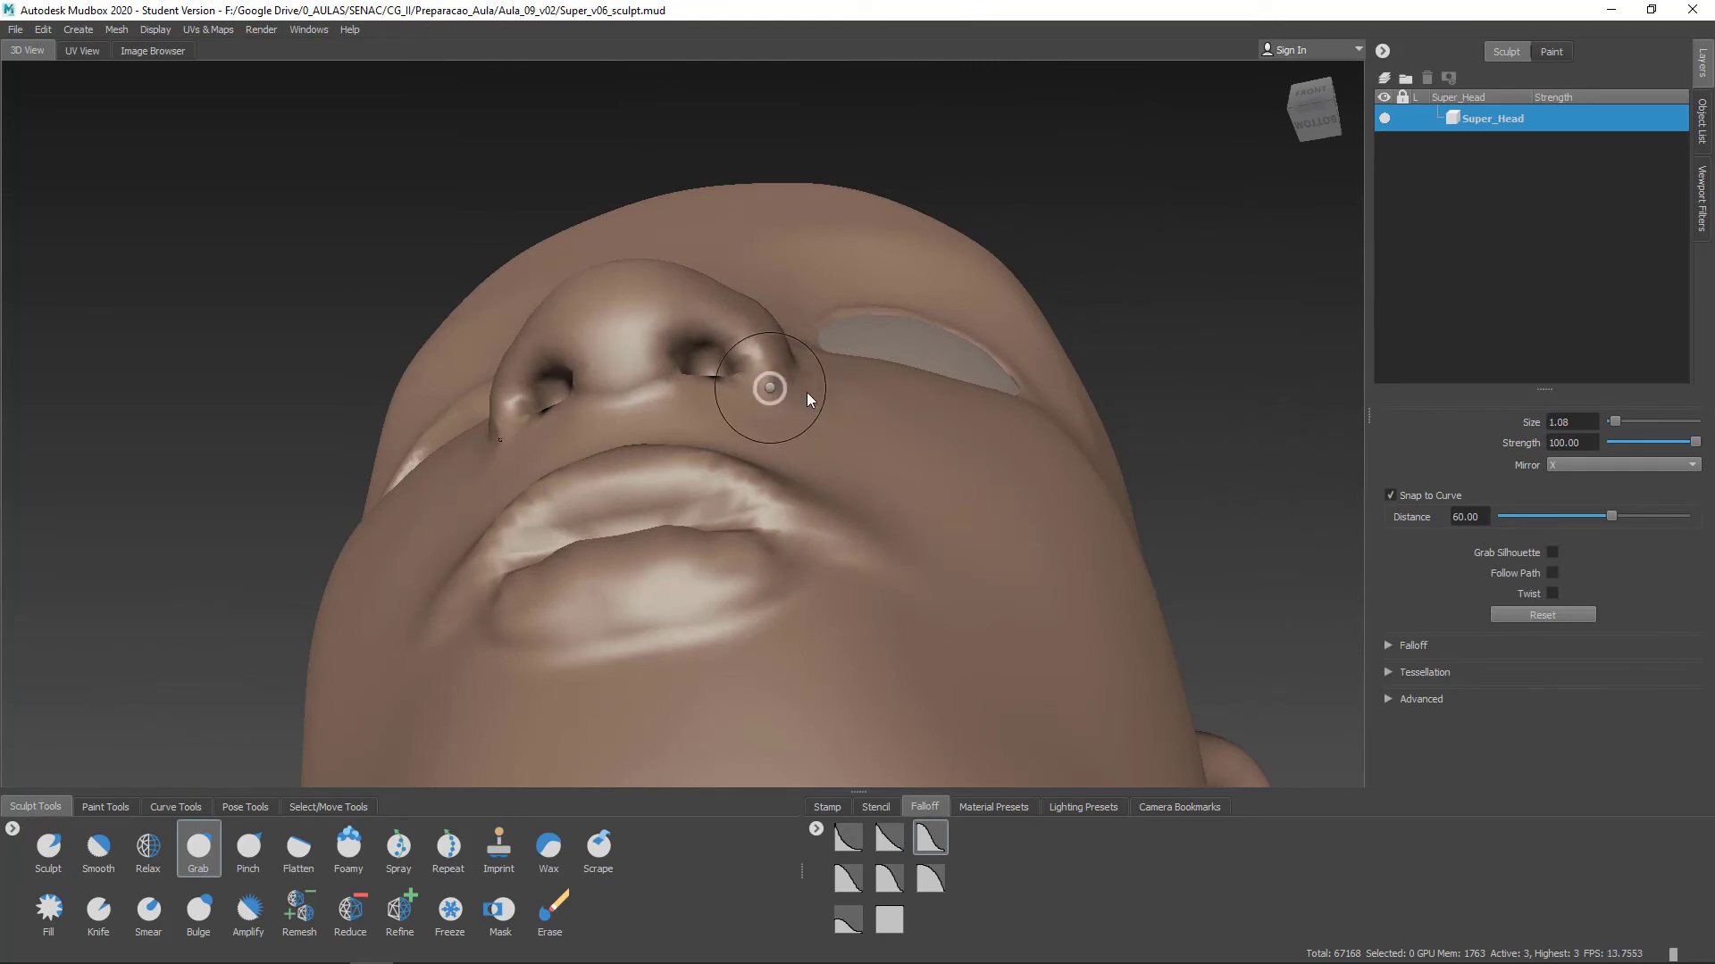
left_click(806, 394)
left_click(995, 339)
mouse_move(893, 358)
left_mouse_down("alt")
mouse_move(661, 553)
mouse_move(819, 501)
mouse_move(705, 544)
mouse_move(1033, 528)
mouse_move(795, 551)
mouse_move(574, 475)
mouse_move(965, 624)
mouse_move(751, 443)
mouse_move(800, 464)
mouse_move(871, 435)
mouse_move(792, 587)
mouse_move(696, 505)
mouse_move(994, 324)
mouse_move(978, 477)
left_mouse_up("alt")
right_click(631, 544)
left_click(668, 550)
left_click(994, 340)
Sculpt and smooth the jawline and upper neck below the ear with the Sculpt brush at size 5.62
scroll(649, 564, "down", 5)
key("1")
scroll(708, 552, "up", 3)
scroll(574, 475, "up", 3)
scroll(696, 505, "up", 3)
scroll(697, 504, "down", 4)
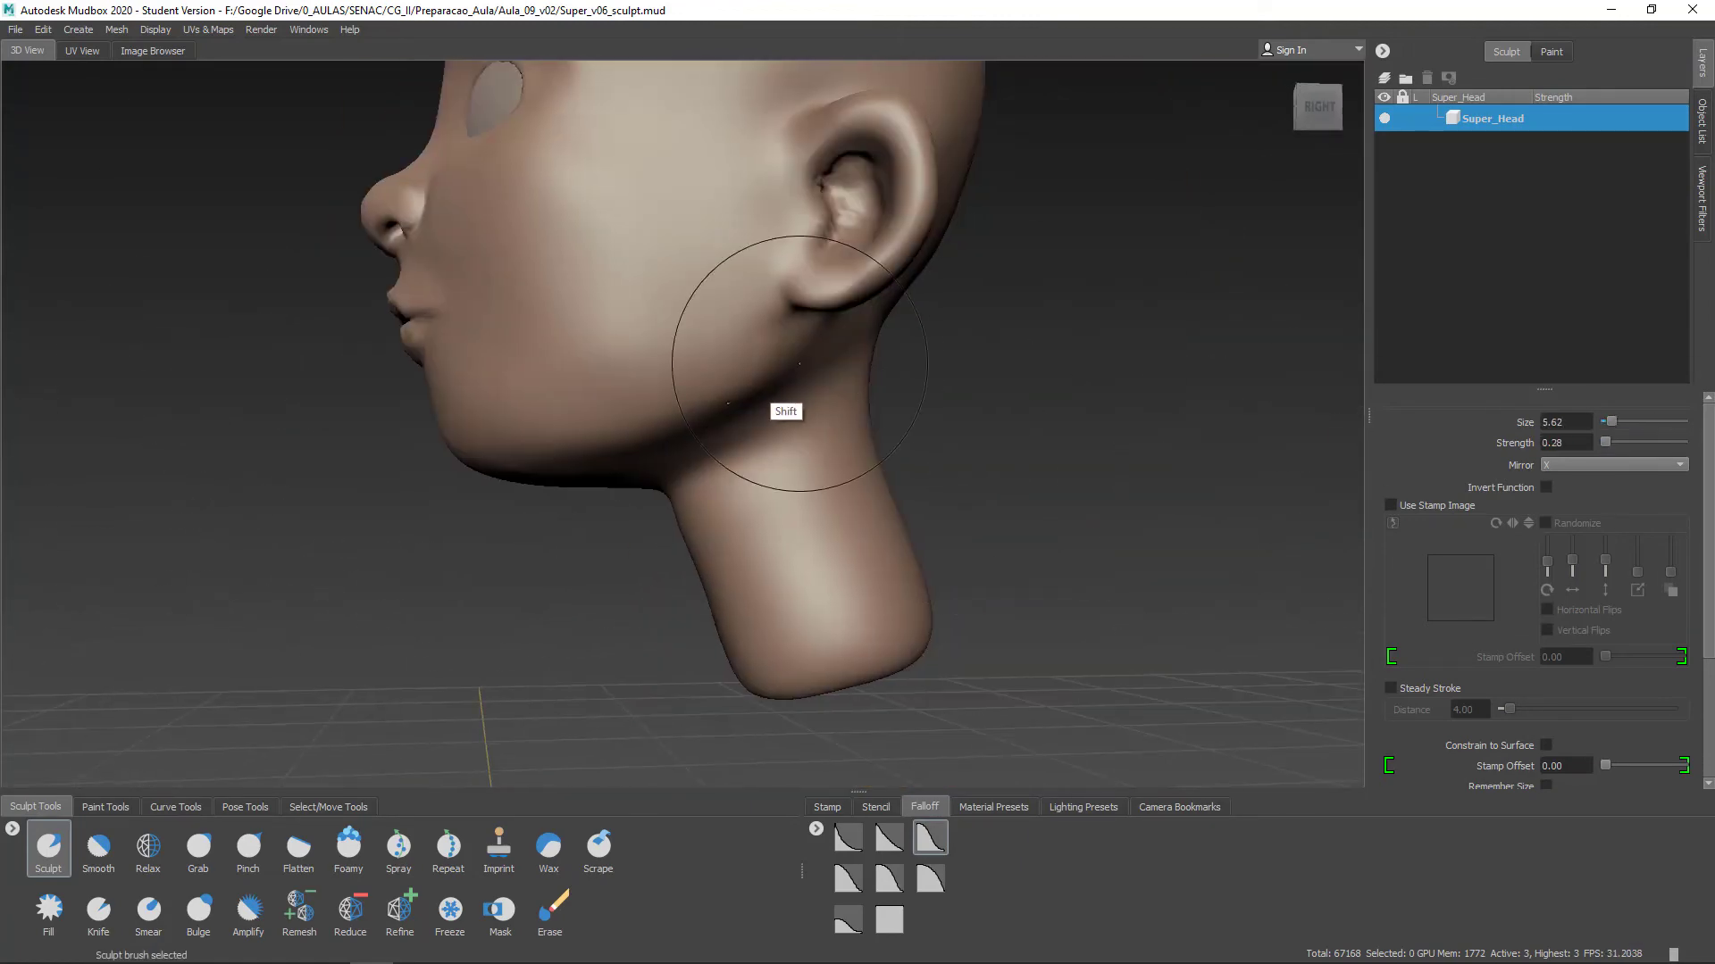
mouse_move(687, 429)
left_mouse_down("alt")
mouse_move(823, 447)
mouse_move(786, 375)
left_mouse_up("alt")
left_click_drag(654, 241, 633, 259)
mouse_move(633, 259)
left_mouse_down("alt")
mouse_move(762, 547)
mouse_move(734, 391)
mouse_move(891, 330)
mouse_move(676, 347)
mouse_move(821, 384)
left_mouse_up("alt")
scroll(706, 375, "down", 4)
left_click_drag(821, 384, 879, 388)
Flatten the surface around the ear and jaw, and refine it with the Sculpt brush
mouse_move(879, 389)
left_mouse_down("alt")
mouse_move(733, 300)
mouse_move(845, 456)
mouse_move(846, 429)
mouse_move(679, 420)
left_mouse_up("alt")
scroll(679, 420, "up", 4)
left_click(299, 850)
mouse_move(848, 290)
left_mouse_down()
mouse_move(894, 441)
mouse_move(953, 438)
mouse_move(498, 289)
mouse_move(470, 428)
left_mouse_up()
key("1")
mouse_move(521, 373)
left_mouse_down("alt")
mouse_move(521, 538)
mouse_move(543, 528)
mouse_move(566, 174)
left_mouse_up("alt")
scroll(543, 528, "up", 4)
left_click_drag(625, 232, 693, 384)
Reshape the ear opening from above with the Grab brush at size 1.38
mouse_move(527, 554)
left_mouse_down("alt")
mouse_move(523, 399)
mouse_move(873, 393)
mouse_move(685, 329)
mouse_move(568, 474)
left_mouse_up("alt")
mouse_move(679, 536)
left_mouse_down("alt")
mouse_move(539, 491)
mouse_move(786, 447)
left_mouse_up("alt")
left_click(348, 848)
left_click(298, 849)
left_click(199, 848)
mouse_move(631, 276)
left_mouse_down("alt")
mouse_move(554, 423)
mouse_move(601, 535)
left_mouse_up("alt")
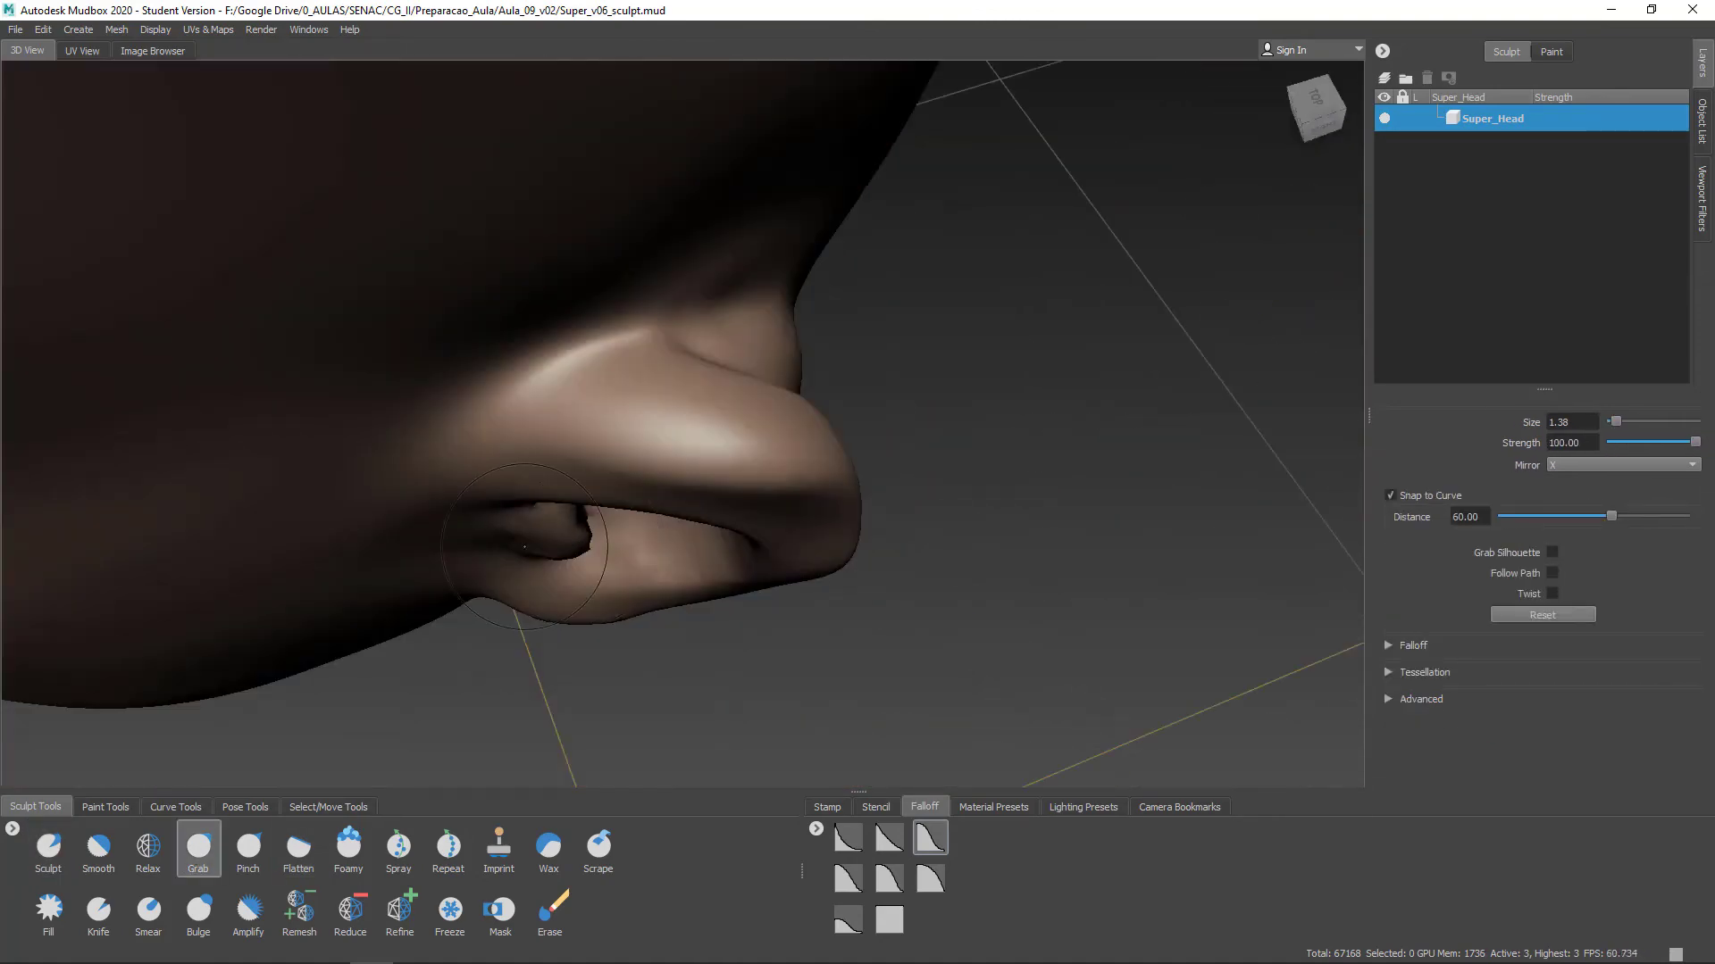
Adjust the outer rim of the ear with the Grab brush at size 1.71
right_click_drag(601, 535, 838, 256, "alt")
left_click_drag(838, 256, 898, 383, "alt")
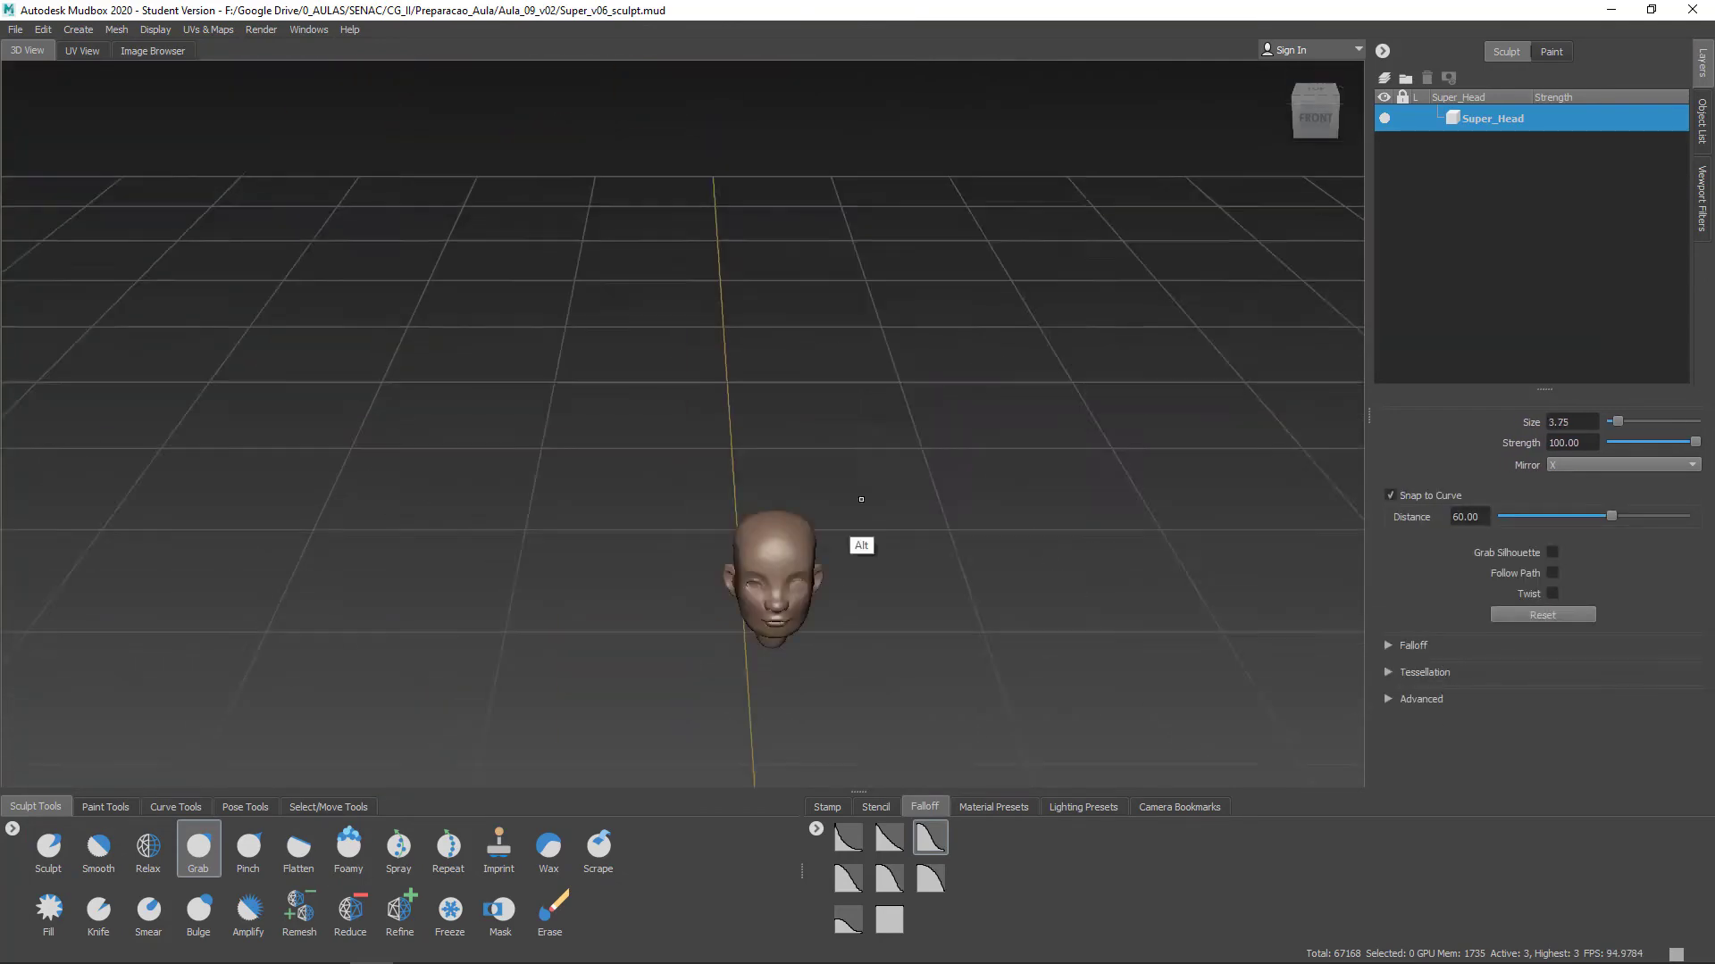
right_click_drag(861, 499, 727, 302, "alt")
left_click_drag(727, 301, 990, 396, "alt")
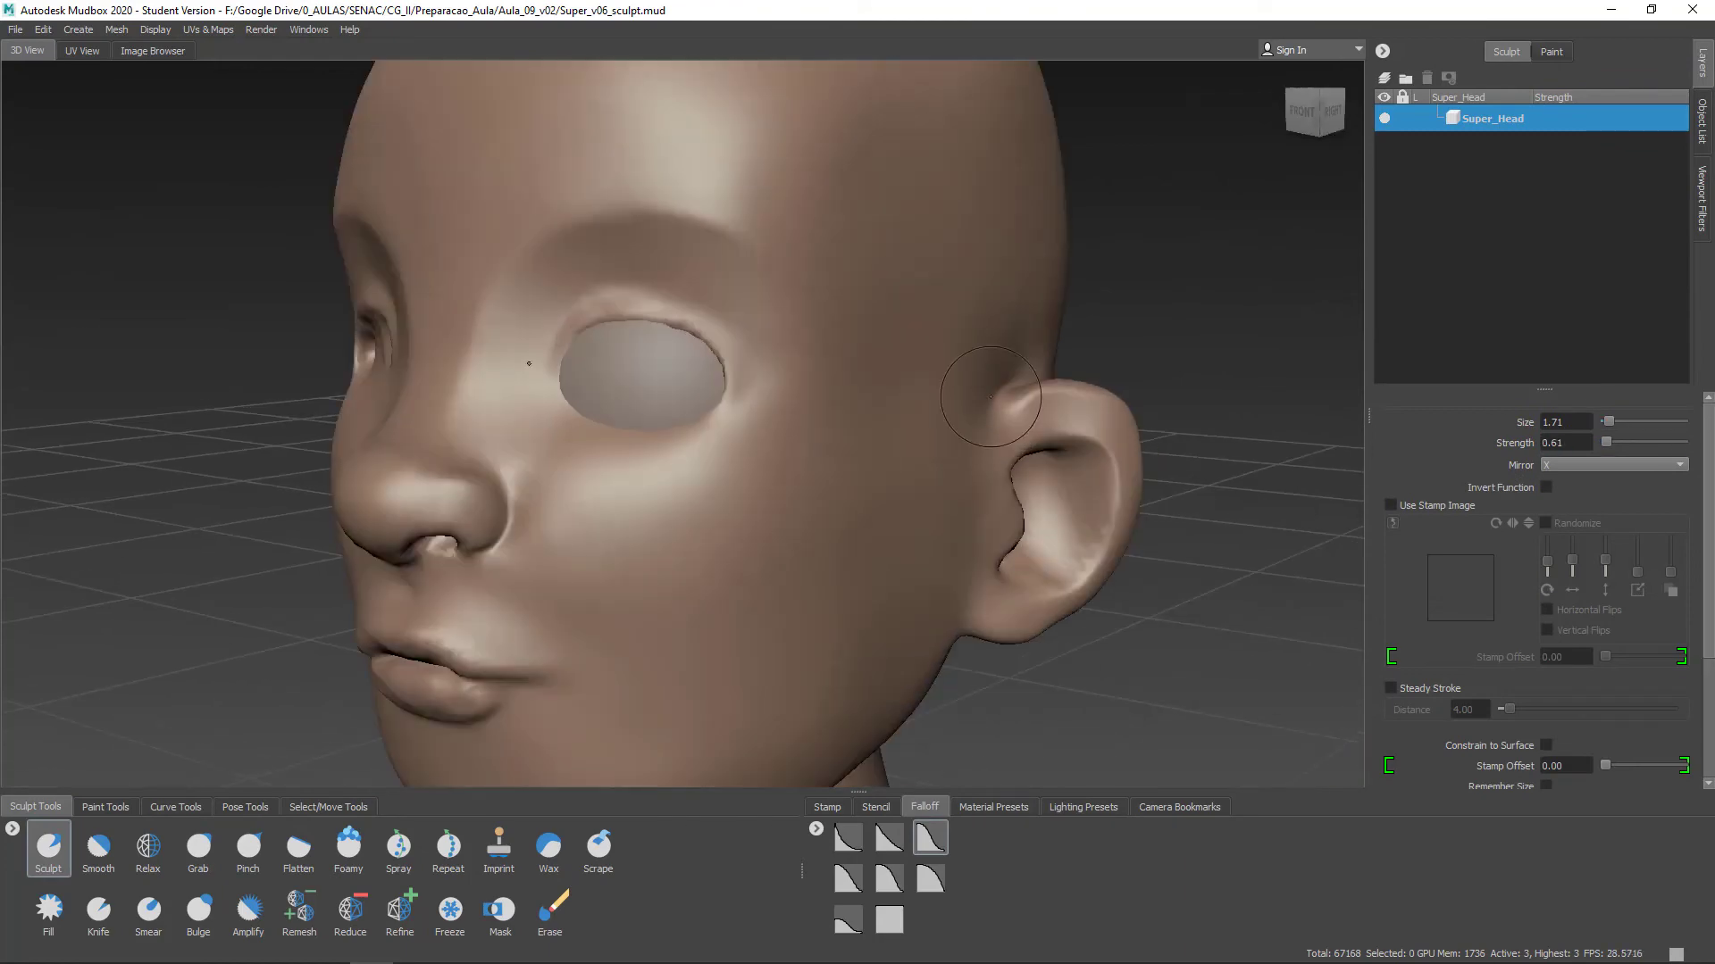
left_click_drag(1052, 457, 1044, 447, "alt")
right_click_drag(1045, 446, 949, 505, "alt")
left_click_drag(949, 506, 601, 224, "alt")
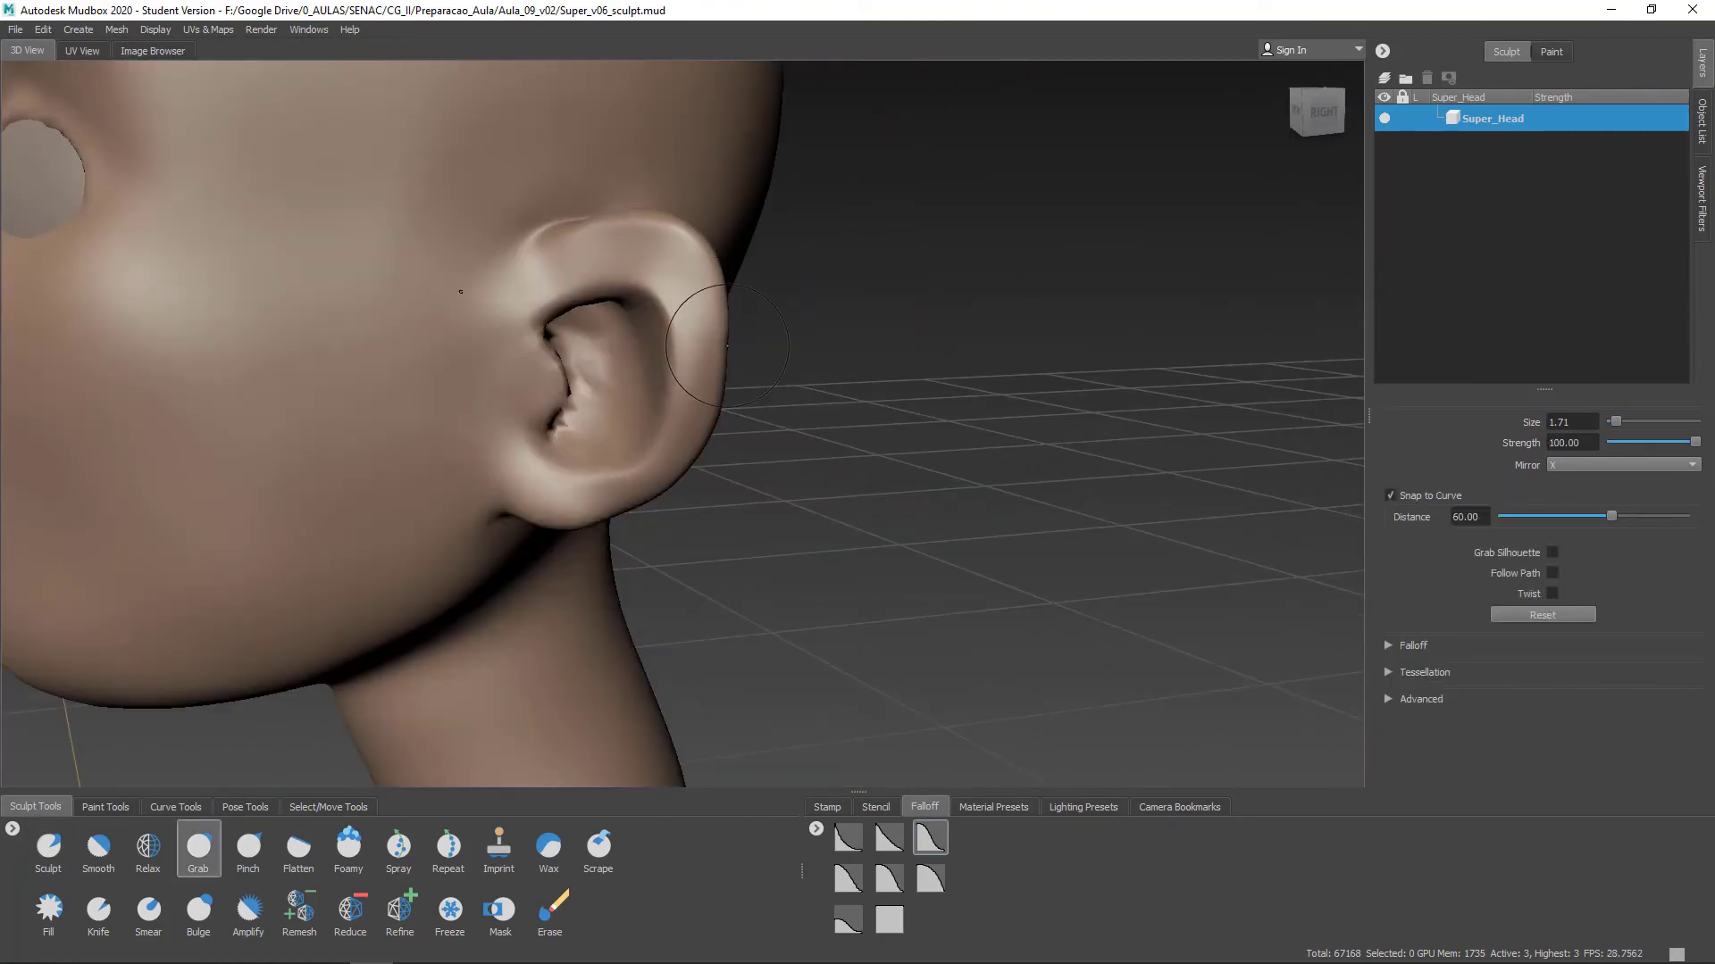
Adjust the ear where it meets the side of the head with the Grab brush at size 3.70
mouse_move(727, 345)
left_mouse_down("alt")
mouse_move(875, 336)
mouse_move(723, 276)
mouse_move(769, 253)
mouse_move(734, 334)
left_mouse_up("alt")
left_click_drag(790, 432, 919, 437, "alt")
right_click_drag(920, 437, 829, 442, "alt")
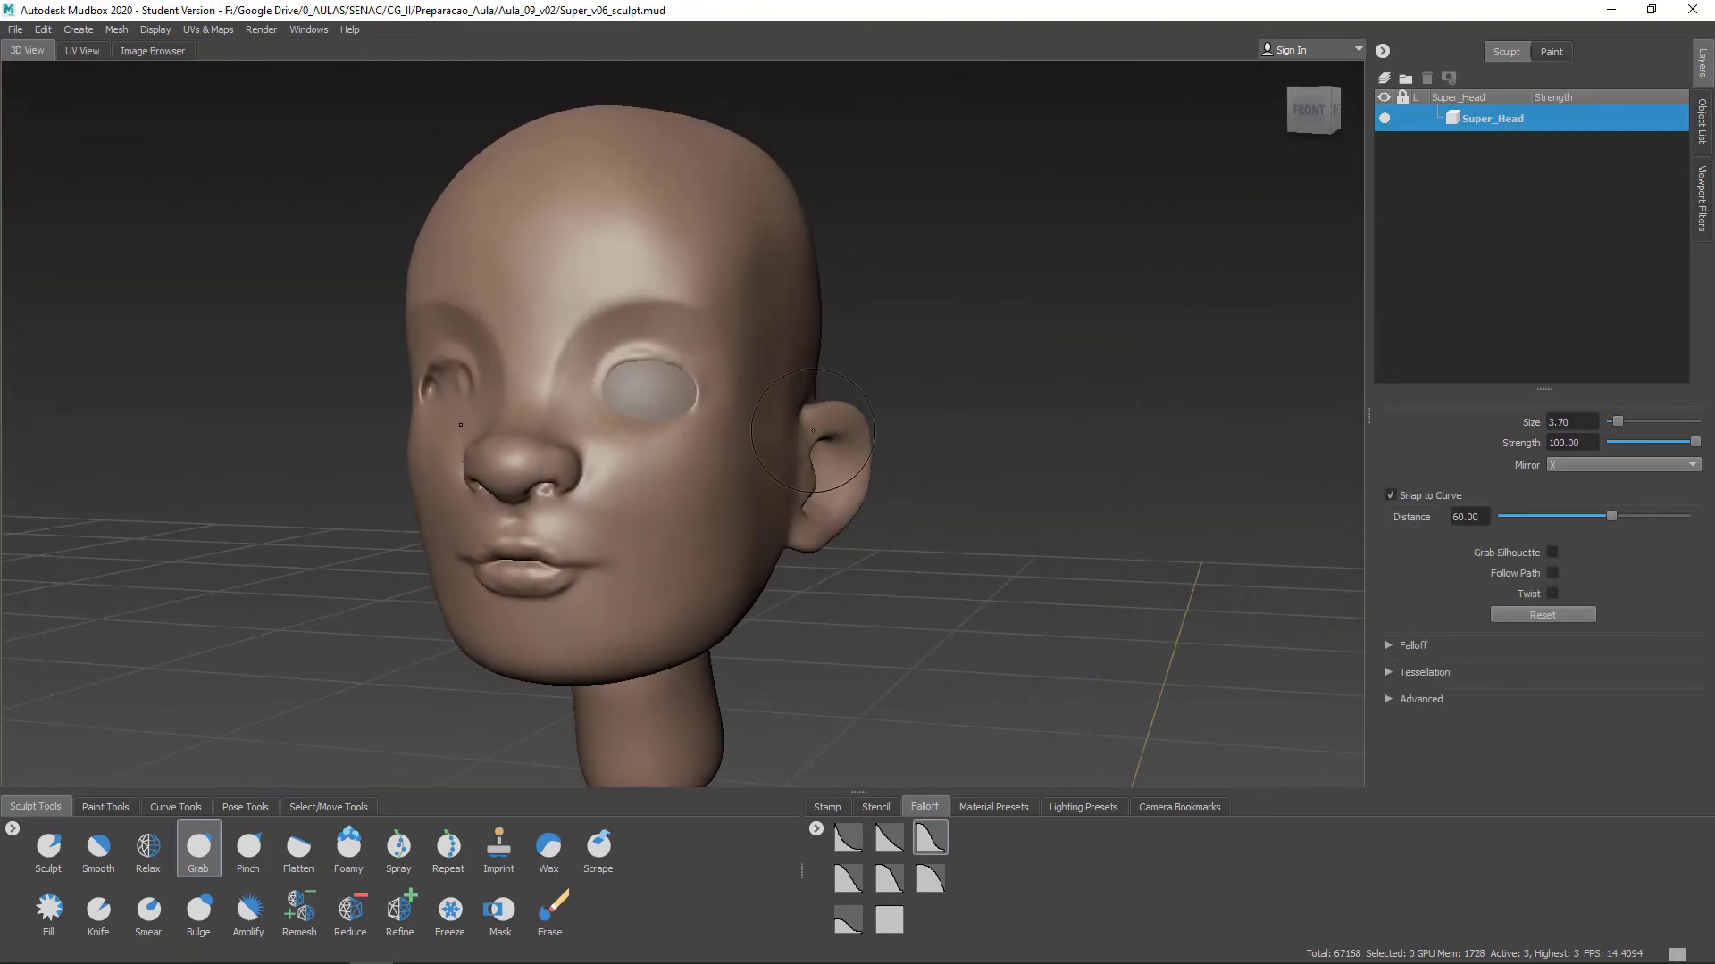
left_click_drag(813, 430, 714, 438, "alt")
right_click_drag(714, 438, 830, 509, "alt")
right_click_drag(846, 403, 902, 436, "alt")
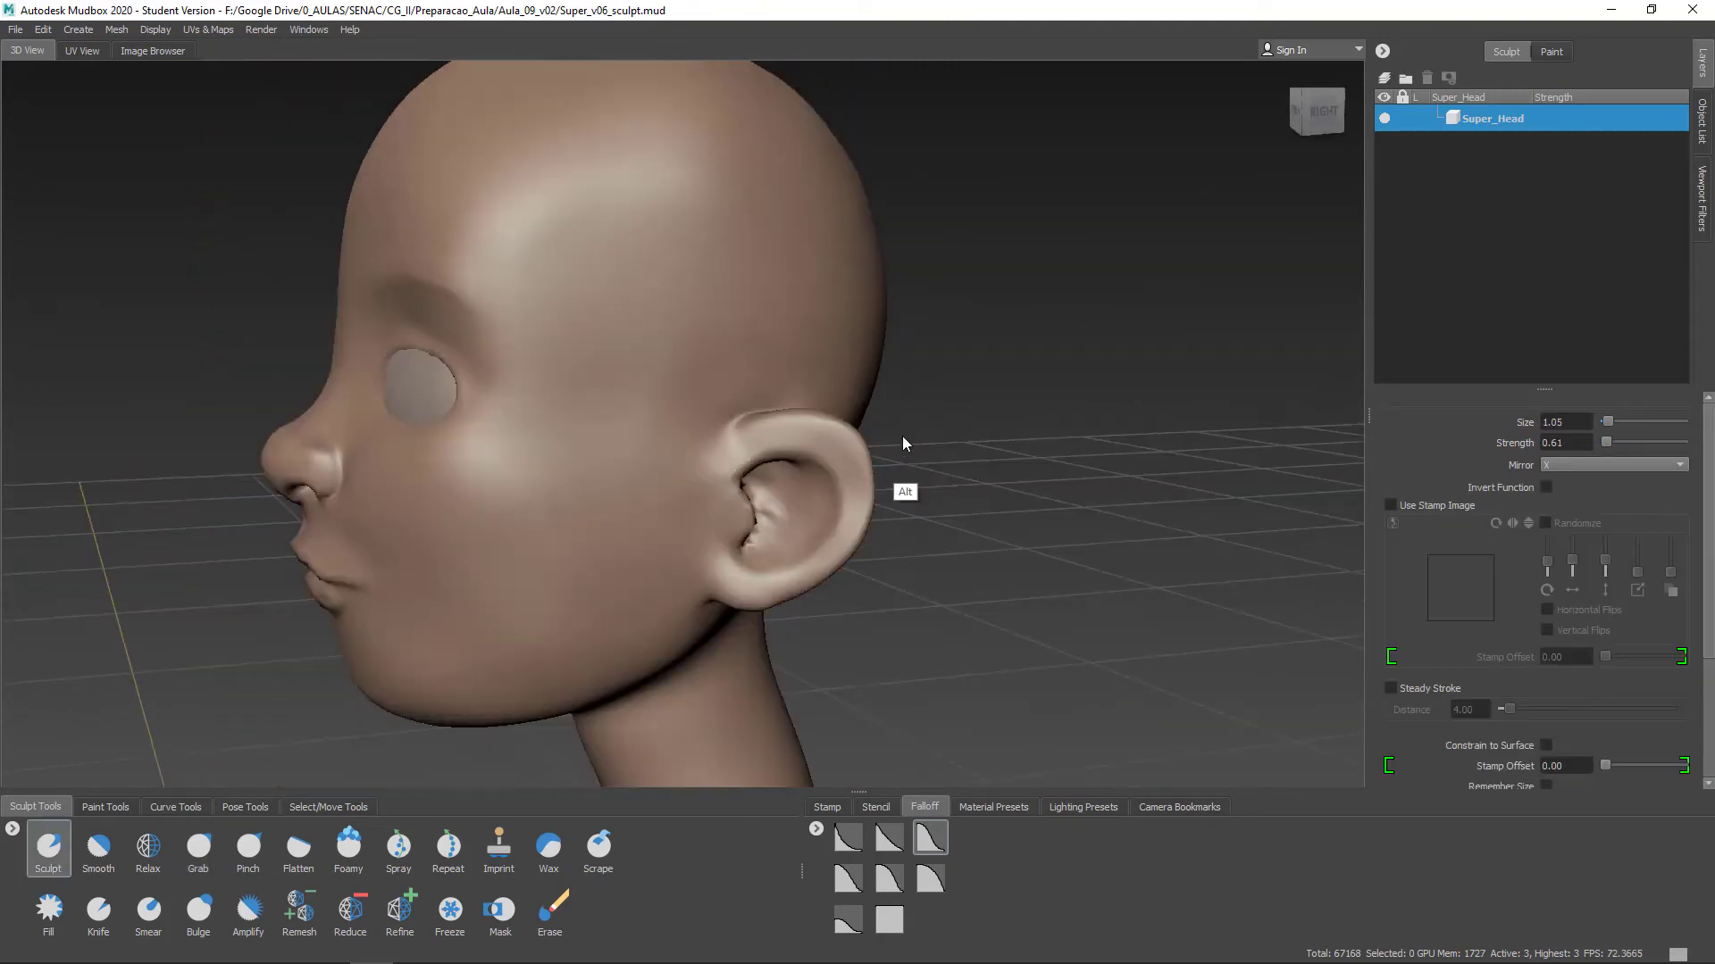
Sculpt and smooth the upper and lower eyelid rims at brush size 1.05
middle_click_drag(902, 436, 769, 398, "alt")
right_click_drag(768, 397, 724, 392, "alt")
left_click_drag(723, 393, 1107, 464, "alt")
right_click_drag(750, 295, 804, 303, "alt")
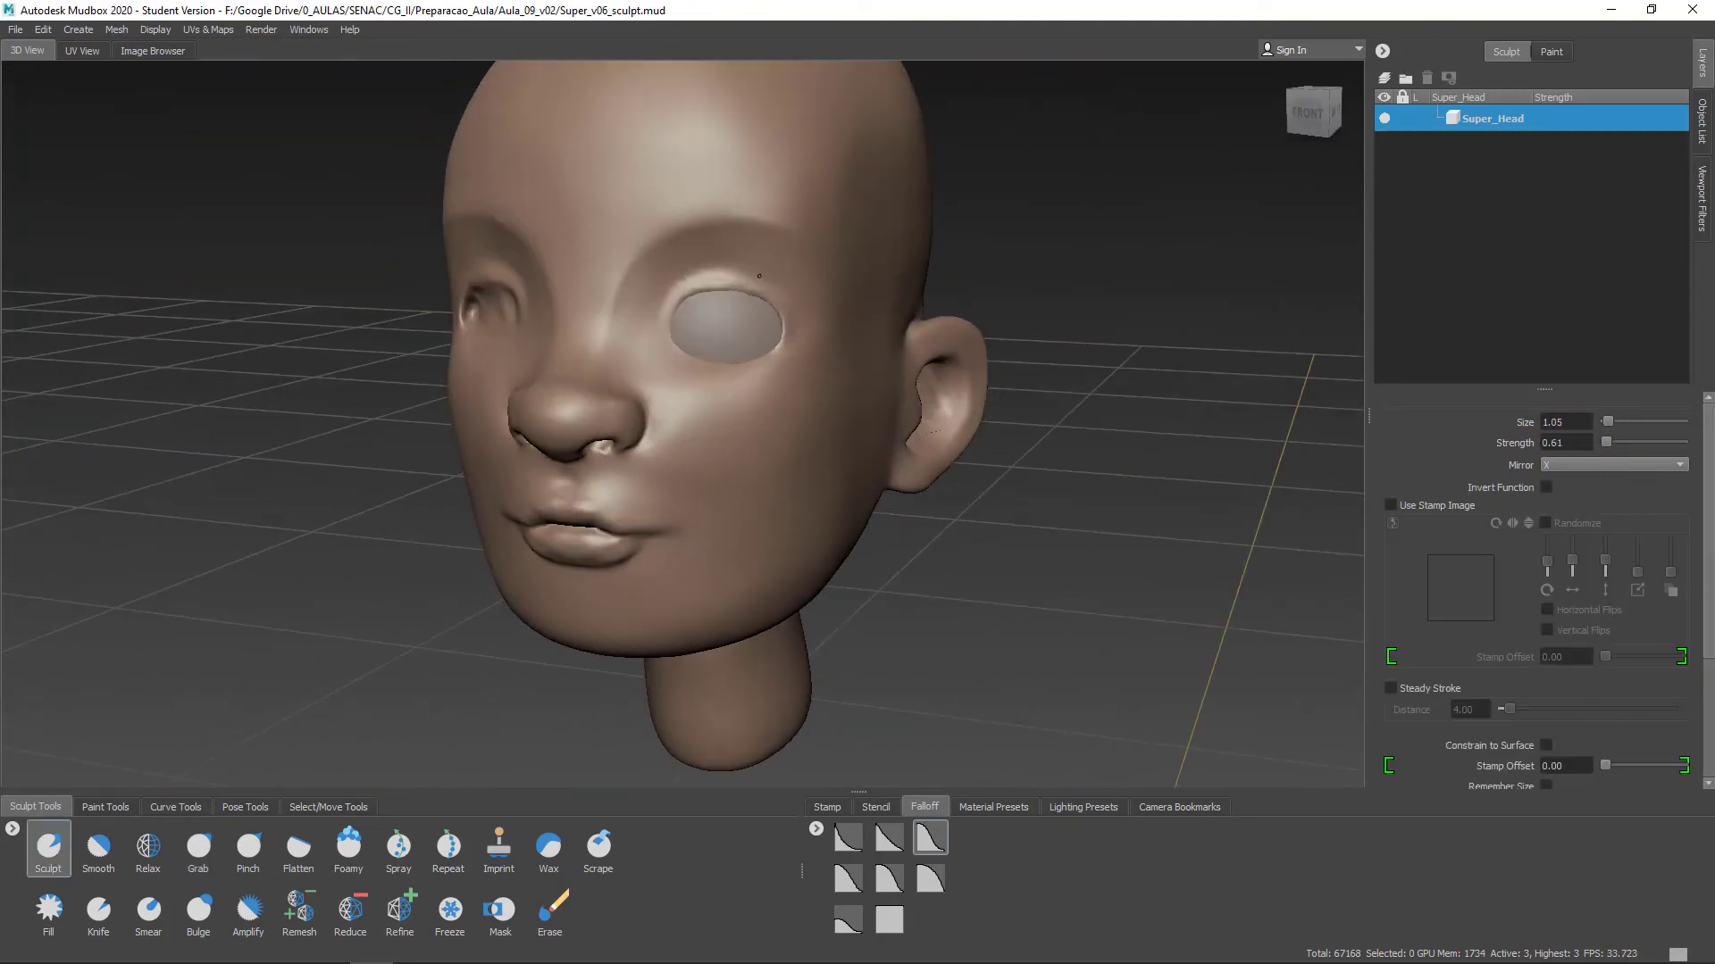
left_click_drag(768, 290, 786, 357, "alt")
right_click_drag(786, 357, 1027, 536, "alt")
left_click_drag(714, 429, 392, 513, "alt")
left_click_drag(625, 428, 780, 357, "alt")
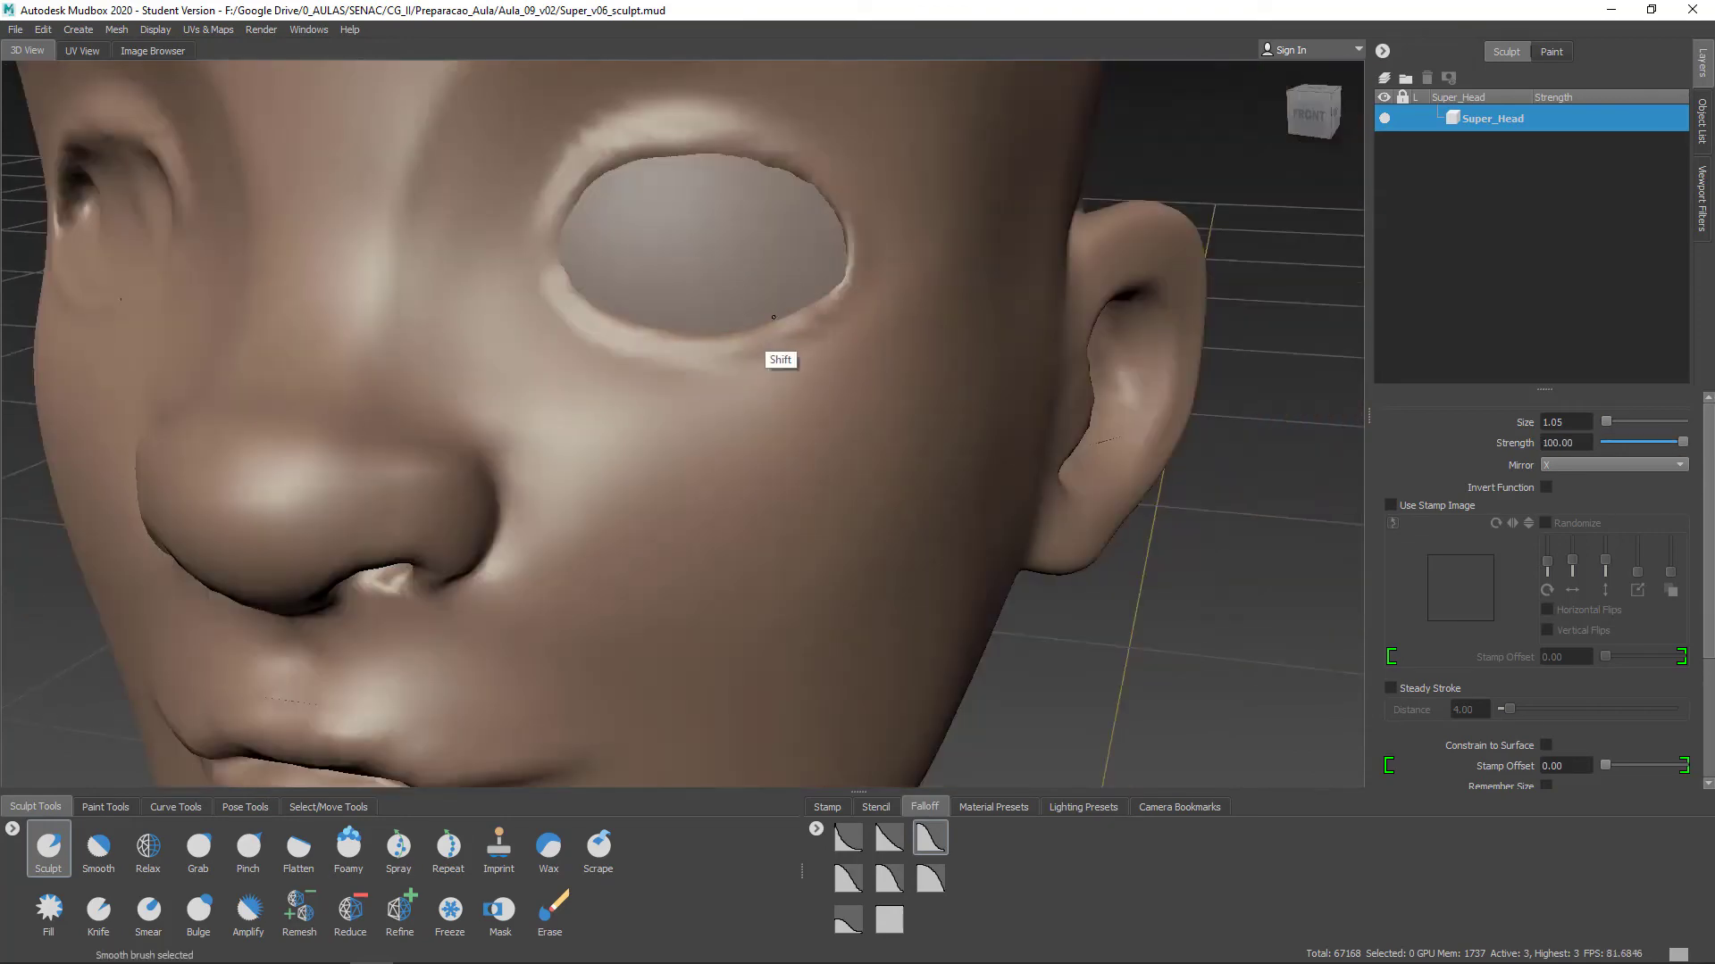
right_click_drag(780, 356, 678, 322, "alt")
Save the scene as a new version named Super_v06_sculpt_v02
left_click(15, 30)
left_click(63, 104)
left_click(598, 409)
type("_v02")
left_click(704, 474)
Subdivide the head mesh to add subdivision level 4
left_click_drag(902, 420, 893, 474, "alt")
right_click_drag(893, 473, 989, 523, "alt")
right_click_drag(871, 563, 777, 527, "alt")
left_click_drag(857, 509, 1117, 589, "alt")
right_click_drag(571, 447, 500, 429, "alt")
left_click_drag(1107, 509, 1006, 449, "alt")
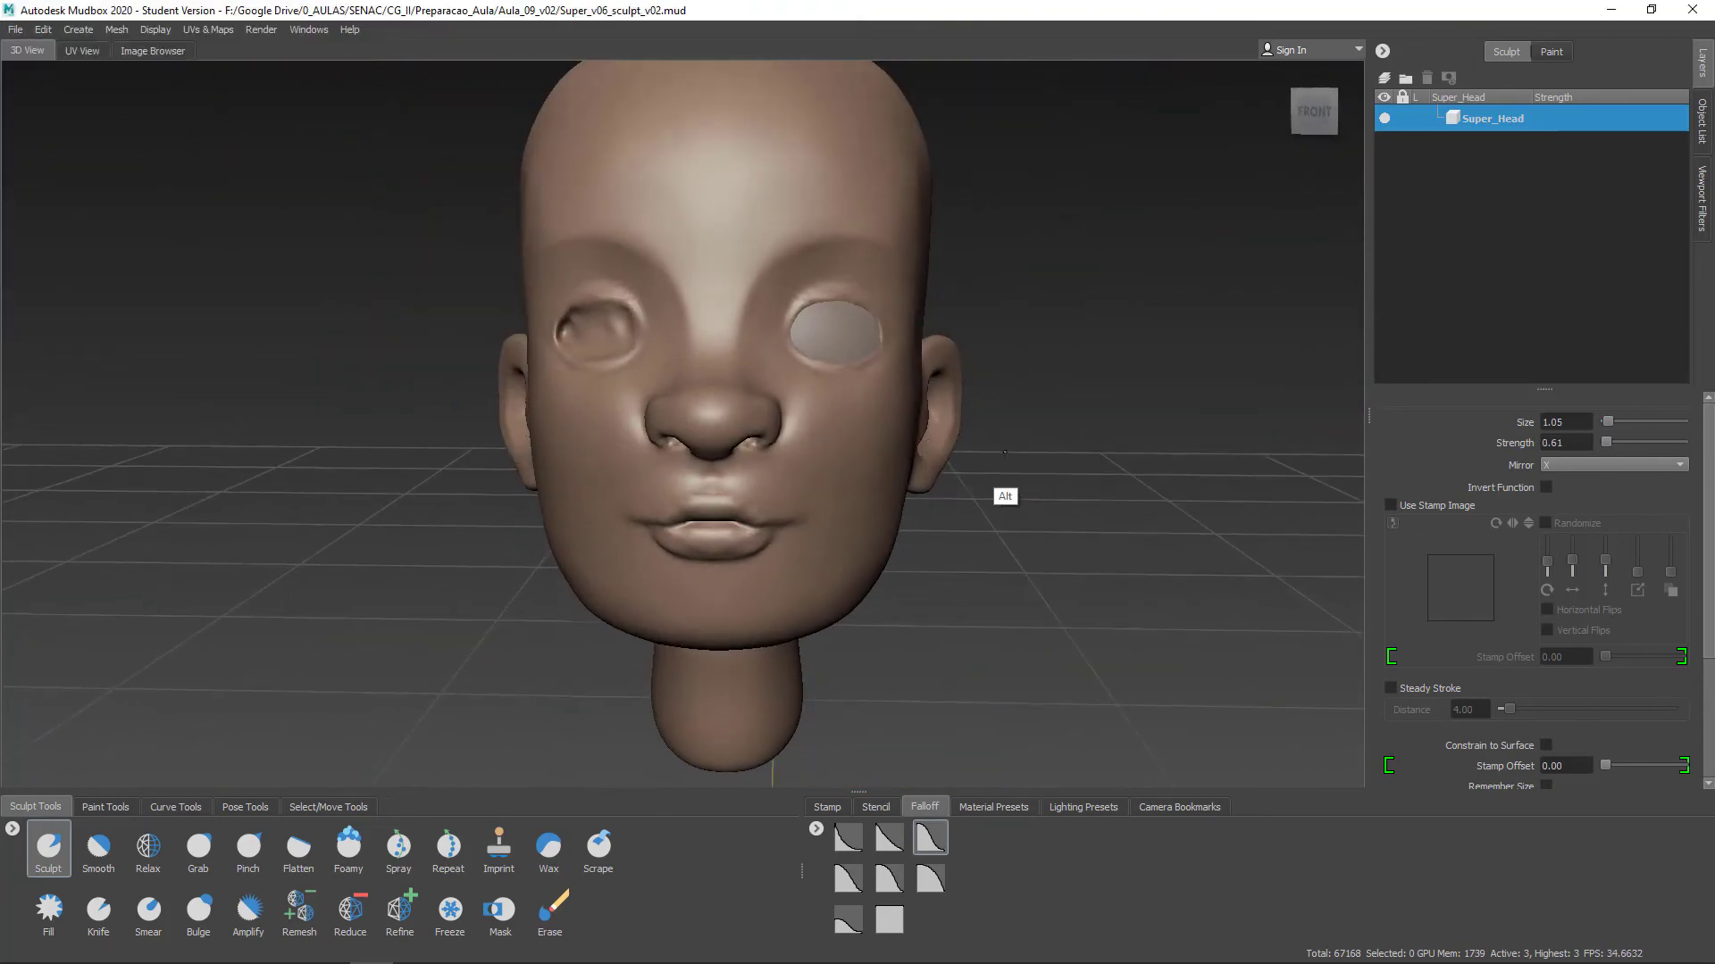
key("shift+d")
Carve the crease below the lower lip with the inverted Sculpt brush at size 1.47
left_click_drag(758, 429, 661, 447, "alt")
right_click_drag(696, 447, 858, 501, "alt")
middle_click_drag(804, 492, 792, 432, "alt")
left_click_drag(792, 433, 911, 446, "alt")
right_click_drag(911, 447, 992, 483, "alt")
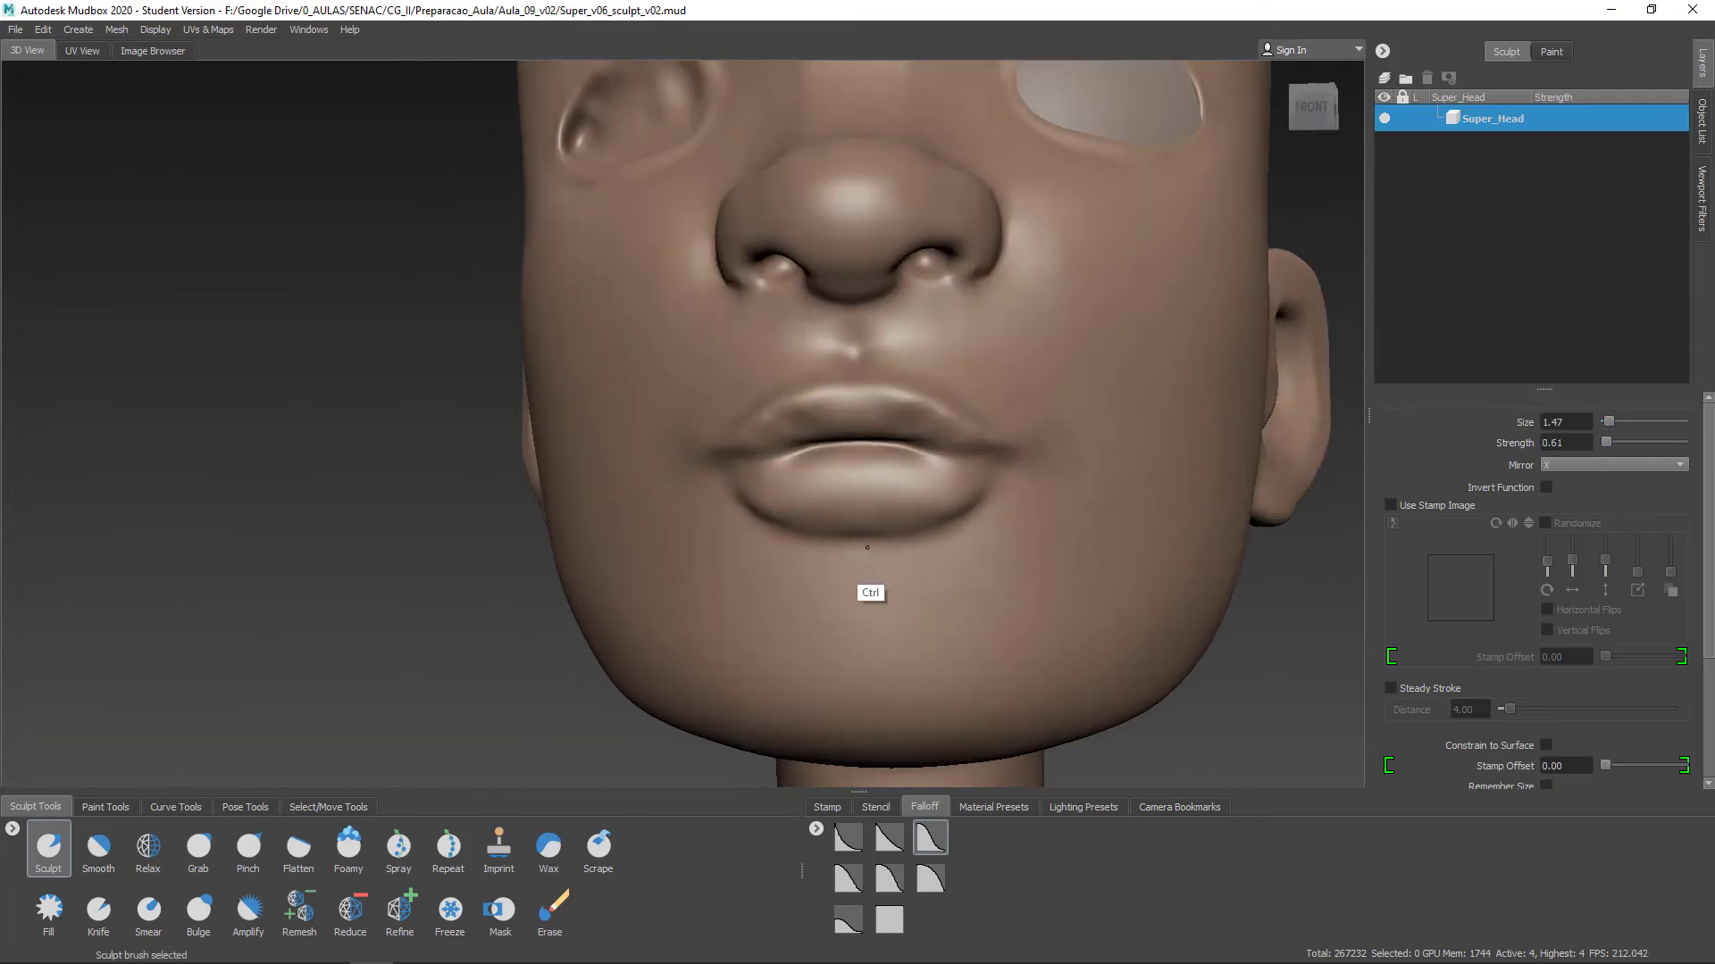
mouse_move(929, 527)
left_mouse_down("alt")
mouse_move(846, 472)
mouse_move(733, 464)
left_mouse_up("alt")
right_click_drag(732, 464, 857, 500, "alt")
mouse_move(500, 482)
left_mouse_down()
mouse_move(566, 464)
mouse_move(651, 491)
left_mouse_up()
Smooth the lip contour and the mouth corners from several angles
right_click_drag(1027, 536, 928, 500, "alt")
left_click_drag(941, 500, 857, 491, "alt")
mouse_move(858, 491)
right_mouse_down("alt")
mouse_move(938, 535)
mouse_move(857, 500)
right_mouse_up("alt")
left_click_drag(920, 514, 786, 574, "alt")
left_click_drag(632, 511, 652, 536, "shift")
right_click_drag(745, 573, 839, 608, "alt")
left_click_drag(592, 606, 625, 581, "shift")
left_click_drag(679, 625, 716, 532, "alt")
right_click_drag(717, 533, 625, 509, "alt")
left_click_drag(402, 483, 414, 502, "shift")
Smooth the surface of the upper lip at brush size 0.39
right_click_drag(446, 518, 571, 554, "alt")
left_click_drag(608, 536, 815, 342, "alt")
mouse_move(967, 552)
left_mouse_down("alt")
mouse_move(899, 452)
mouse_move(946, 406)
mouse_move(976, 528)
left_mouse_up("alt")
right_click_drag(976, 528, 893, 679, "alt")
middle_click_drag(840, 696, 524, 381, "alt")
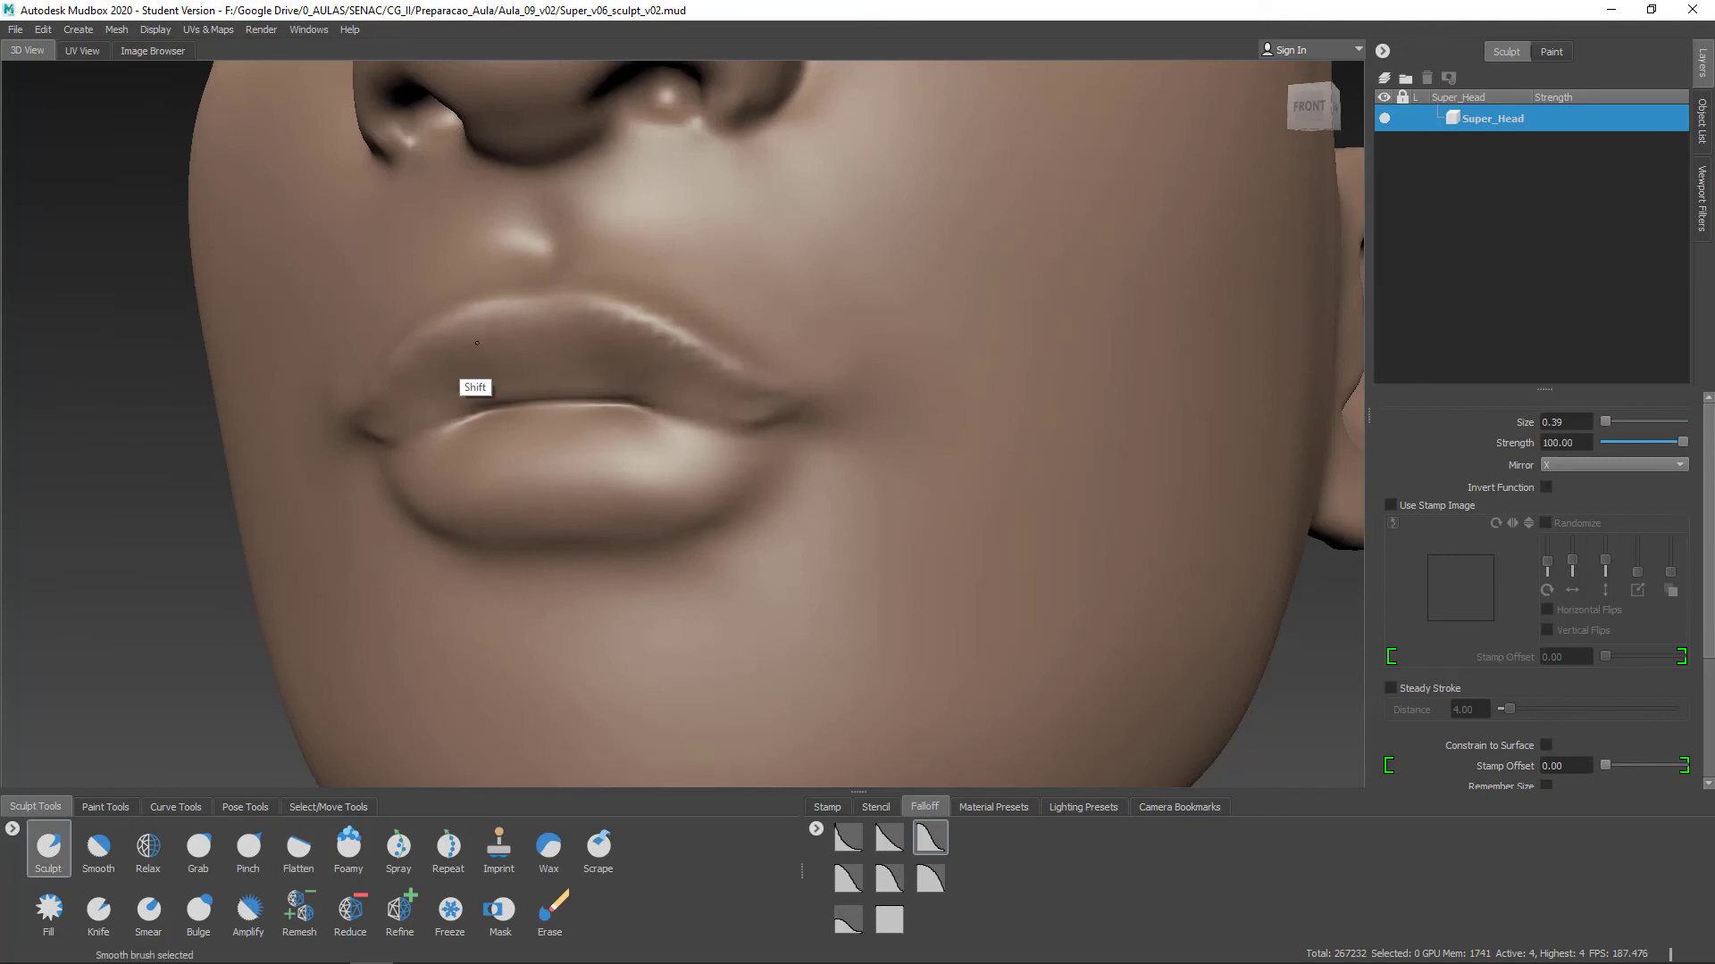
left_click_drag(477, 343, 420, 375, "alt")
right_click_drag(714, 500, 625, 483, "alt")
mouse_move(714, 500)
left_mouse_down("alt")
mouse_move(919, 517)
mouse_move(706, 500)
left_mouse_up("alt")
Pinch the line between the lips and build up the lower lip's inner edge with the Sculpt brush at size 0.67
left_click(248, 848)
left_click_drag(582, 454, 705, 473)
mouse_move(705, 474)
left_mouse_down("alt")
mouse_move(820, 522)
mouse_move(1053, 482)
mouse_move(926, 402)
mouse_move(947, 241)
left_mouse_up("alt")
left_click(49, 848)
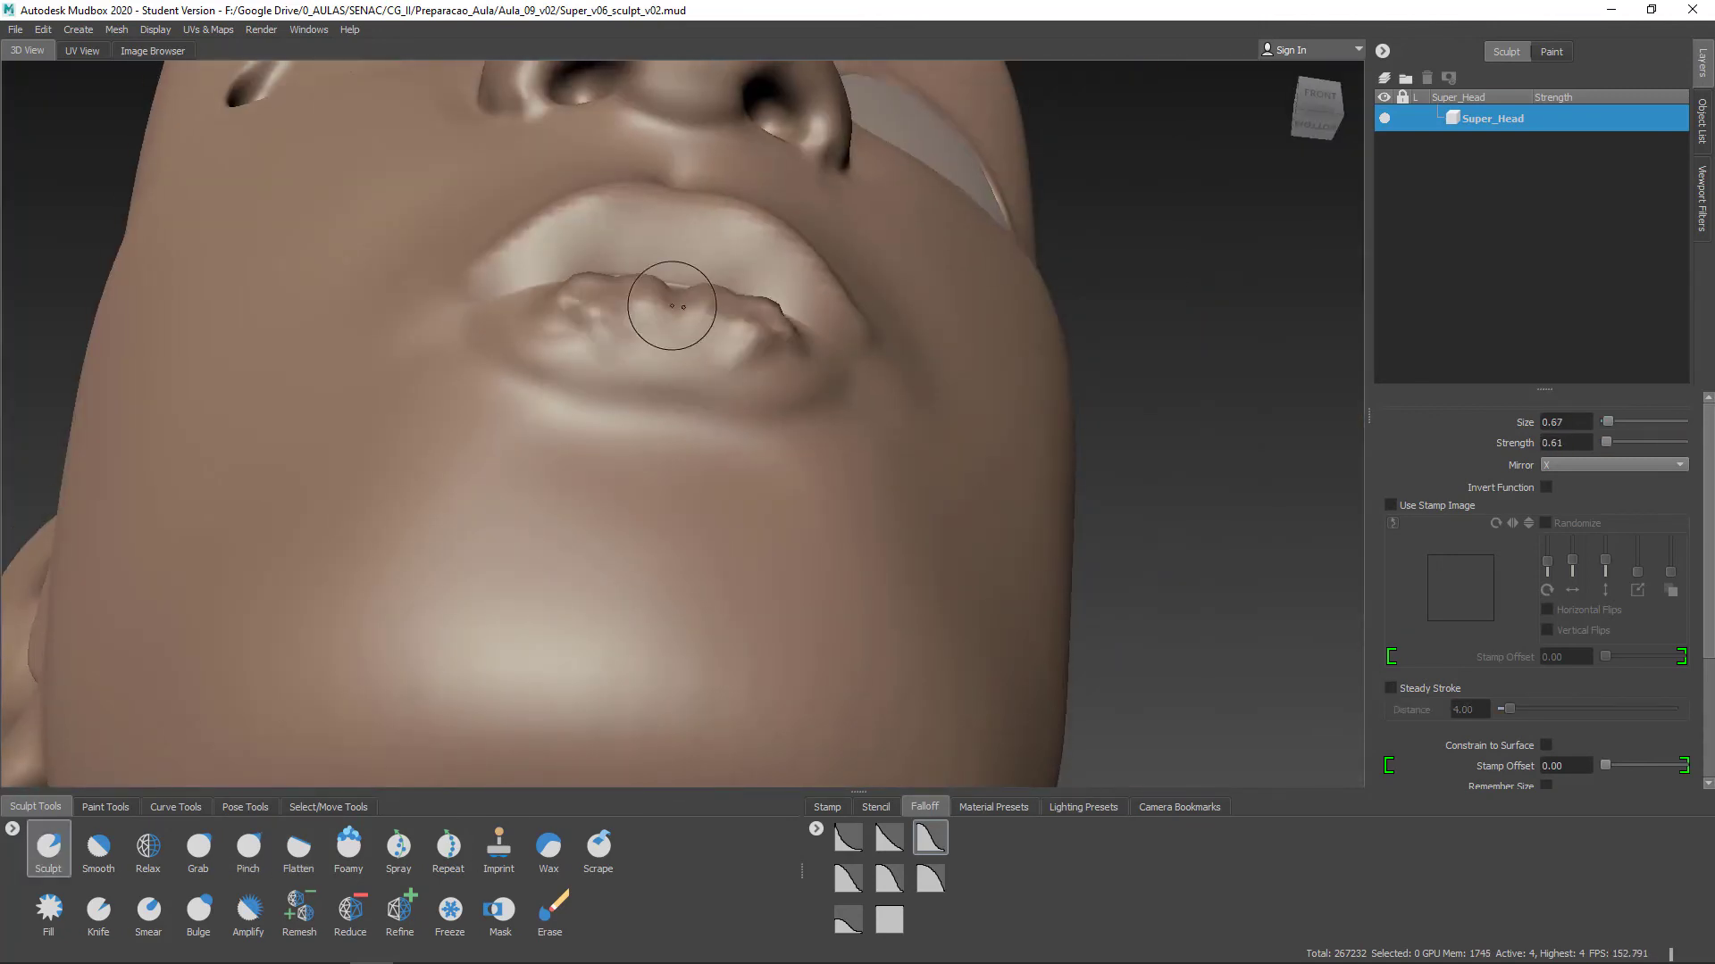
left_click_drag(672, 306, 616, 393, "alt")
mouse_move(616, 393)
left_mouse_down()
mouse_move(681, 410)
mouse_move(750, 344)
left_mouse_up()
left_click_drag(714, 344, 670, 352)
Reshape the mouth corners and lips from below with the Grab brush at size 2.34
right_click_drag(804, 465, 720, 478, "alt")
left_click(198, 848)
left_click_drag(719, 478, 819, 341, "alt")
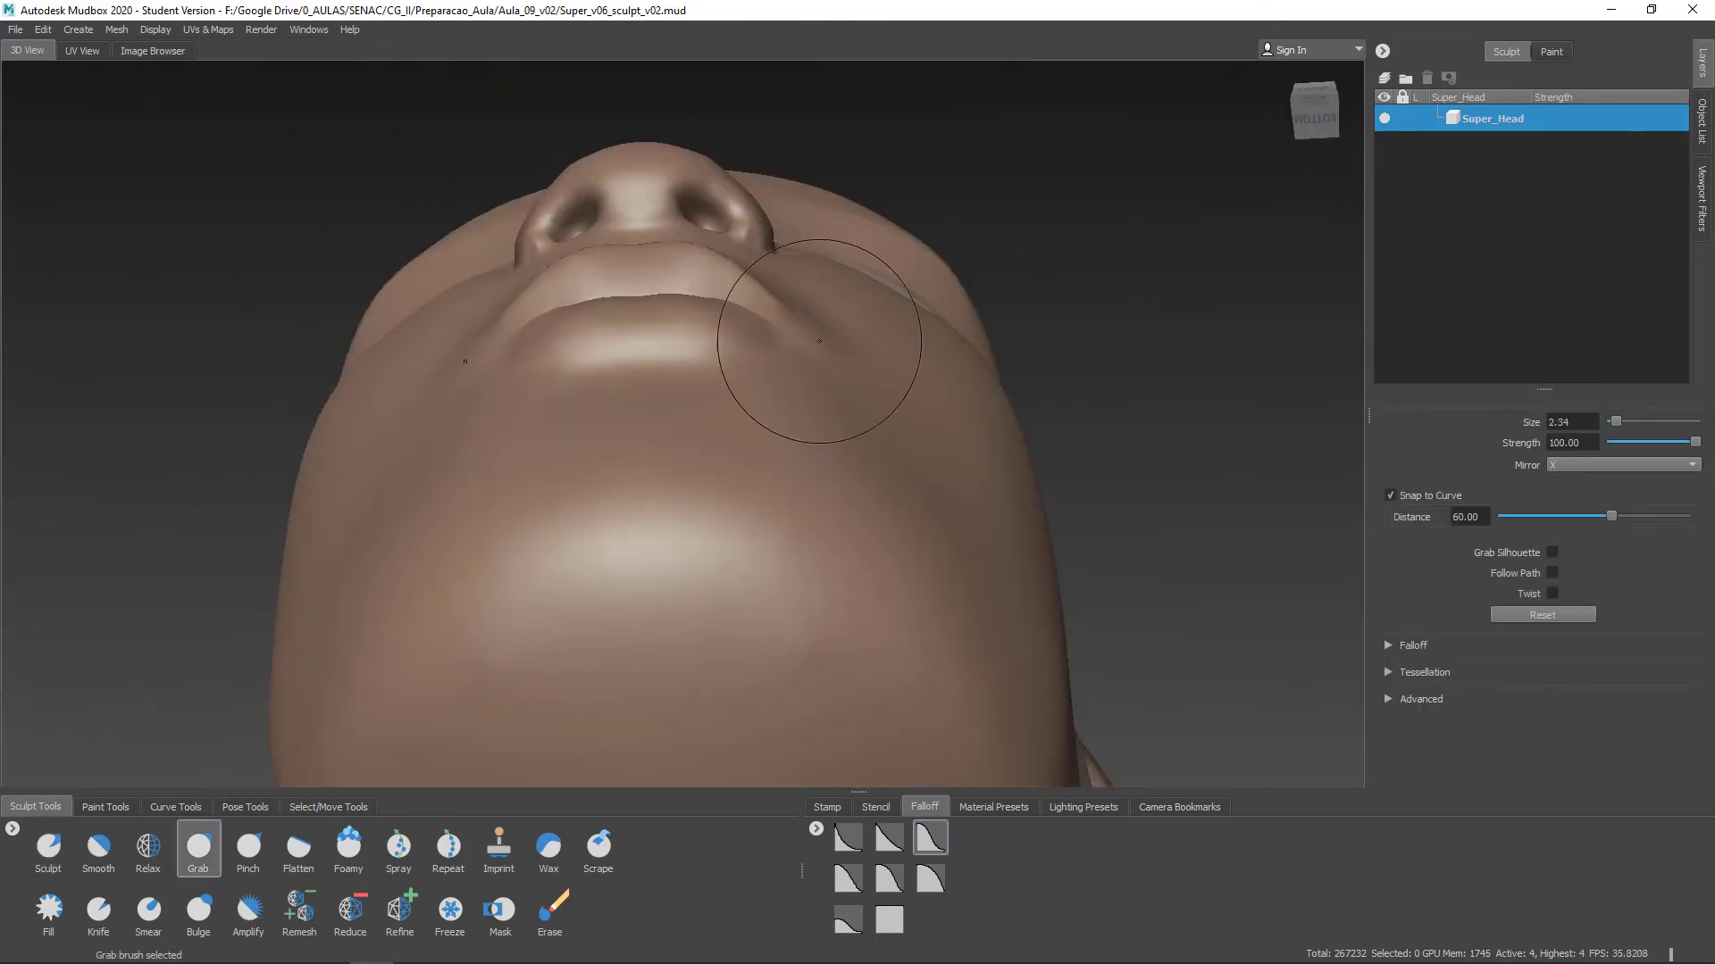
left_click_drag(762, 289, 804, 401, "alt")
right_click_drag(804, 402, 752, 369, "alt")
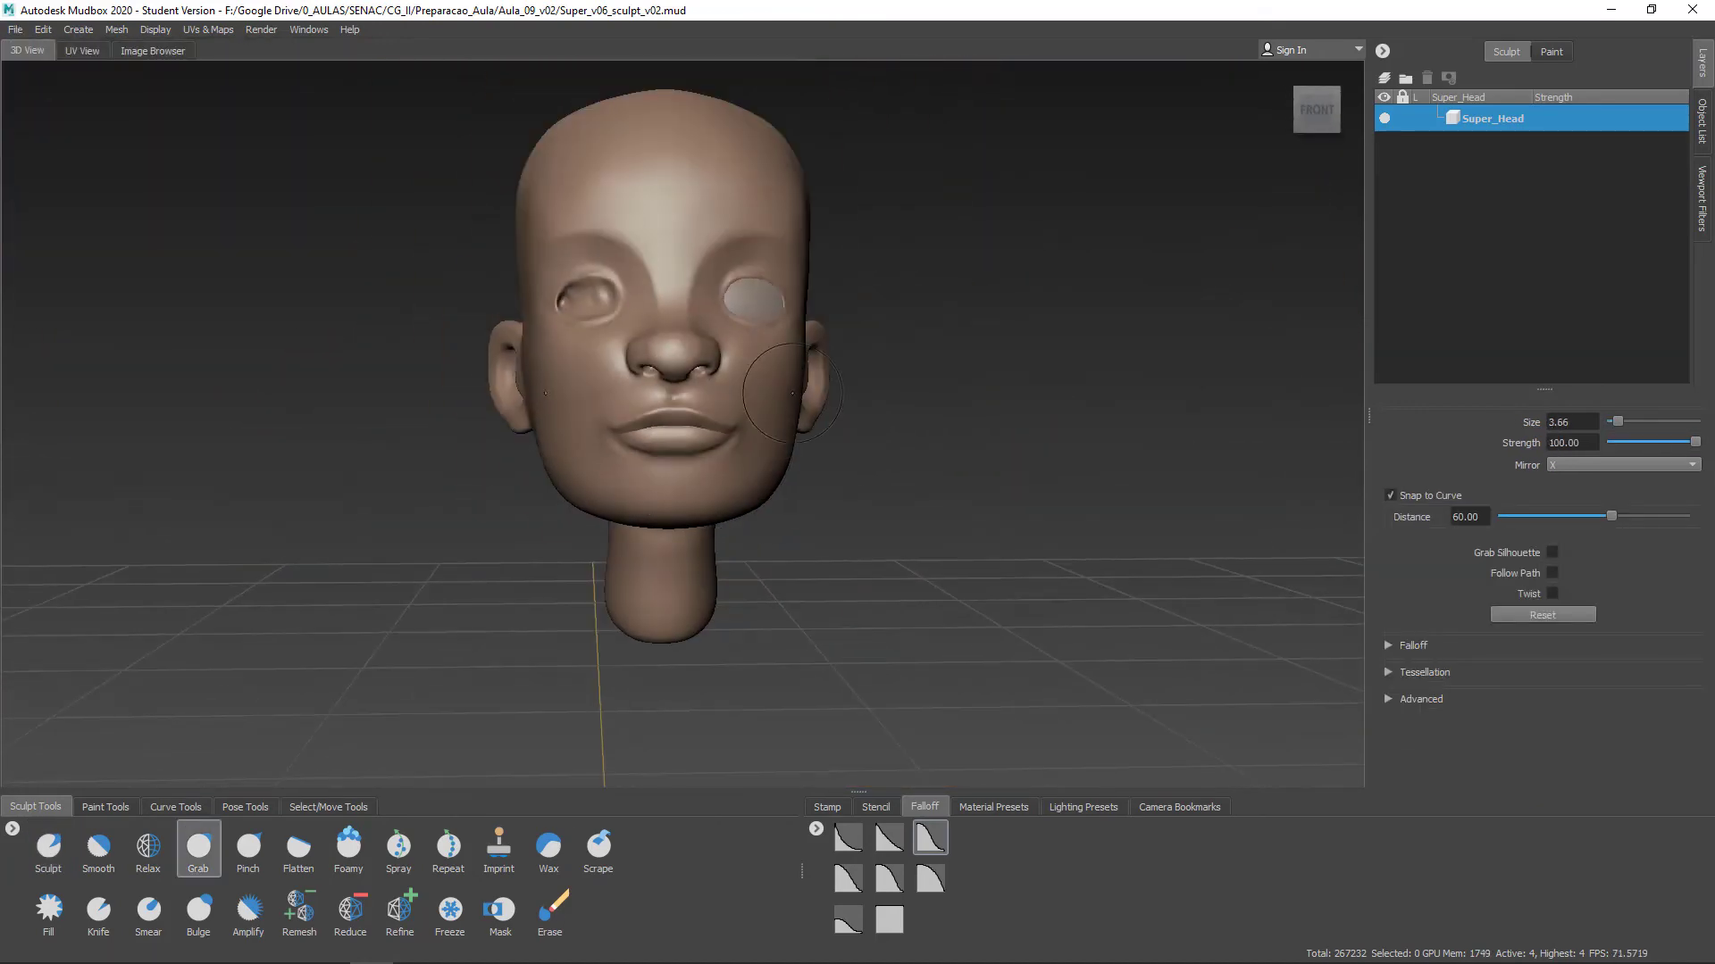
Adjust the cheek and jaw contour below the ear with the Grab brush at size 1.86
right_click_drag(659, 429, 857, 420, "alt")
mouse_move(857, 419)
left_mouse_down("alt")
mouse_move(804, 402)
mouse_move(893, 482)
mouse_move(832, 447)
left_mouse_up("alt")
left_click_drag(1000, 527, 974, 464, "alt")
right_click_drag(1072, 455, 952, 455, "alt")
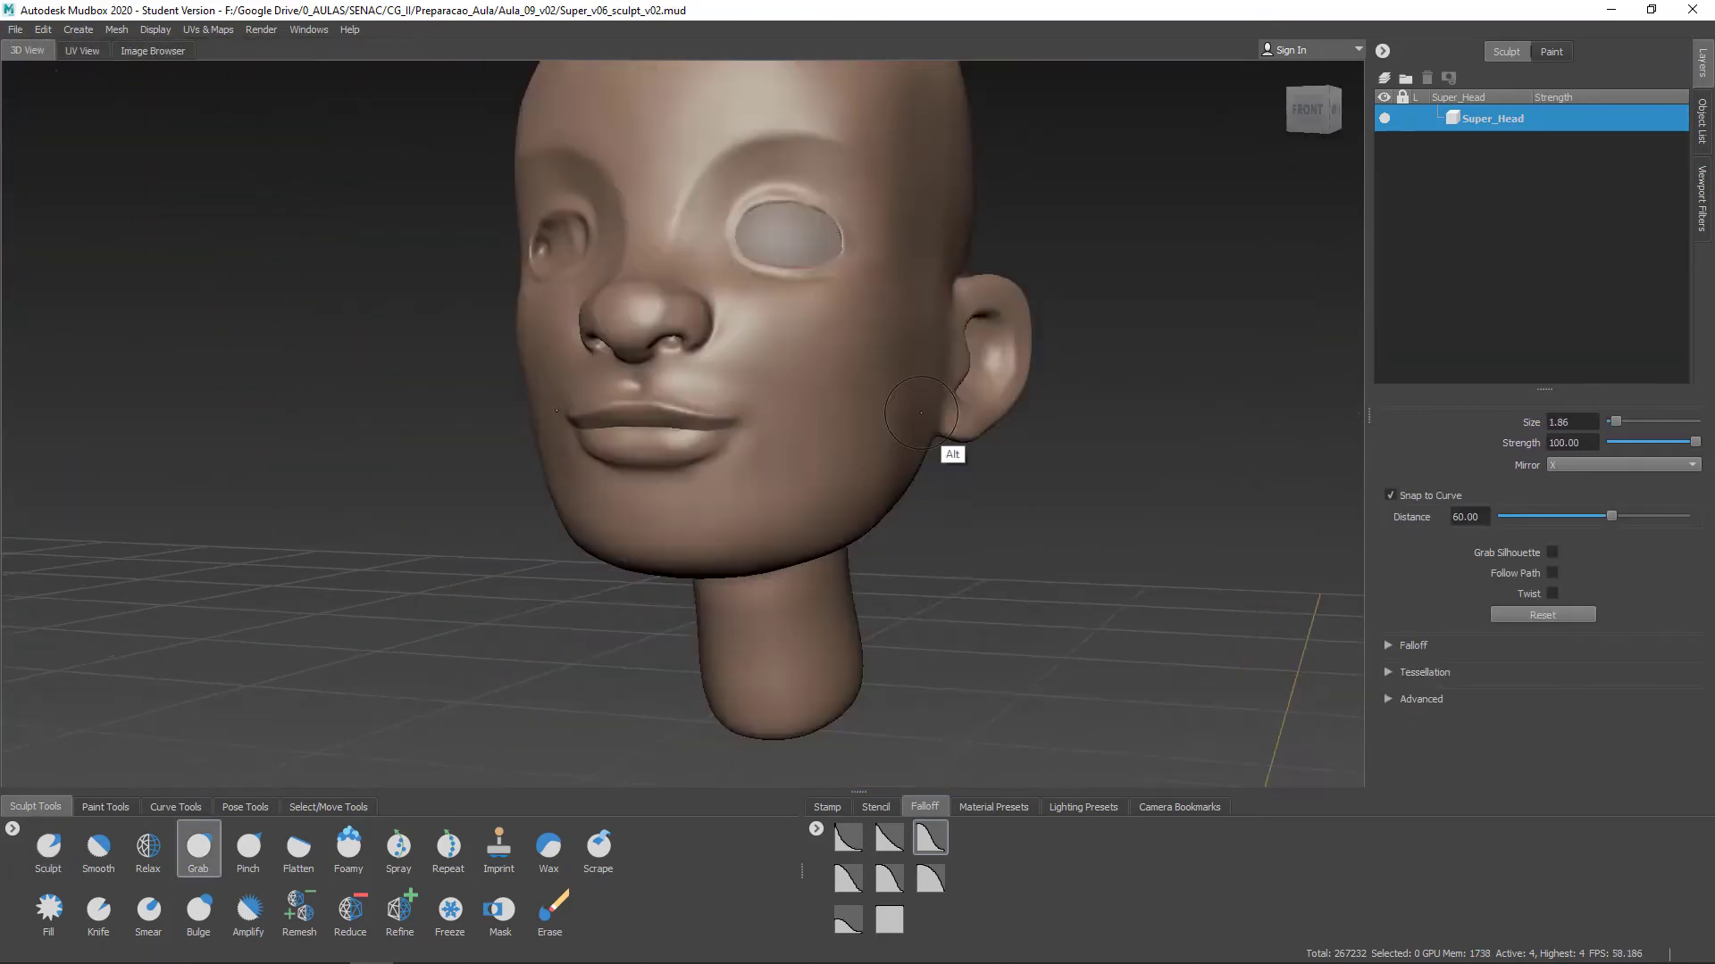
Define the base of the nostril wings with the Sculpt brush at size 0.43
right_click_drag(759, 464, 880, 431, "alt")
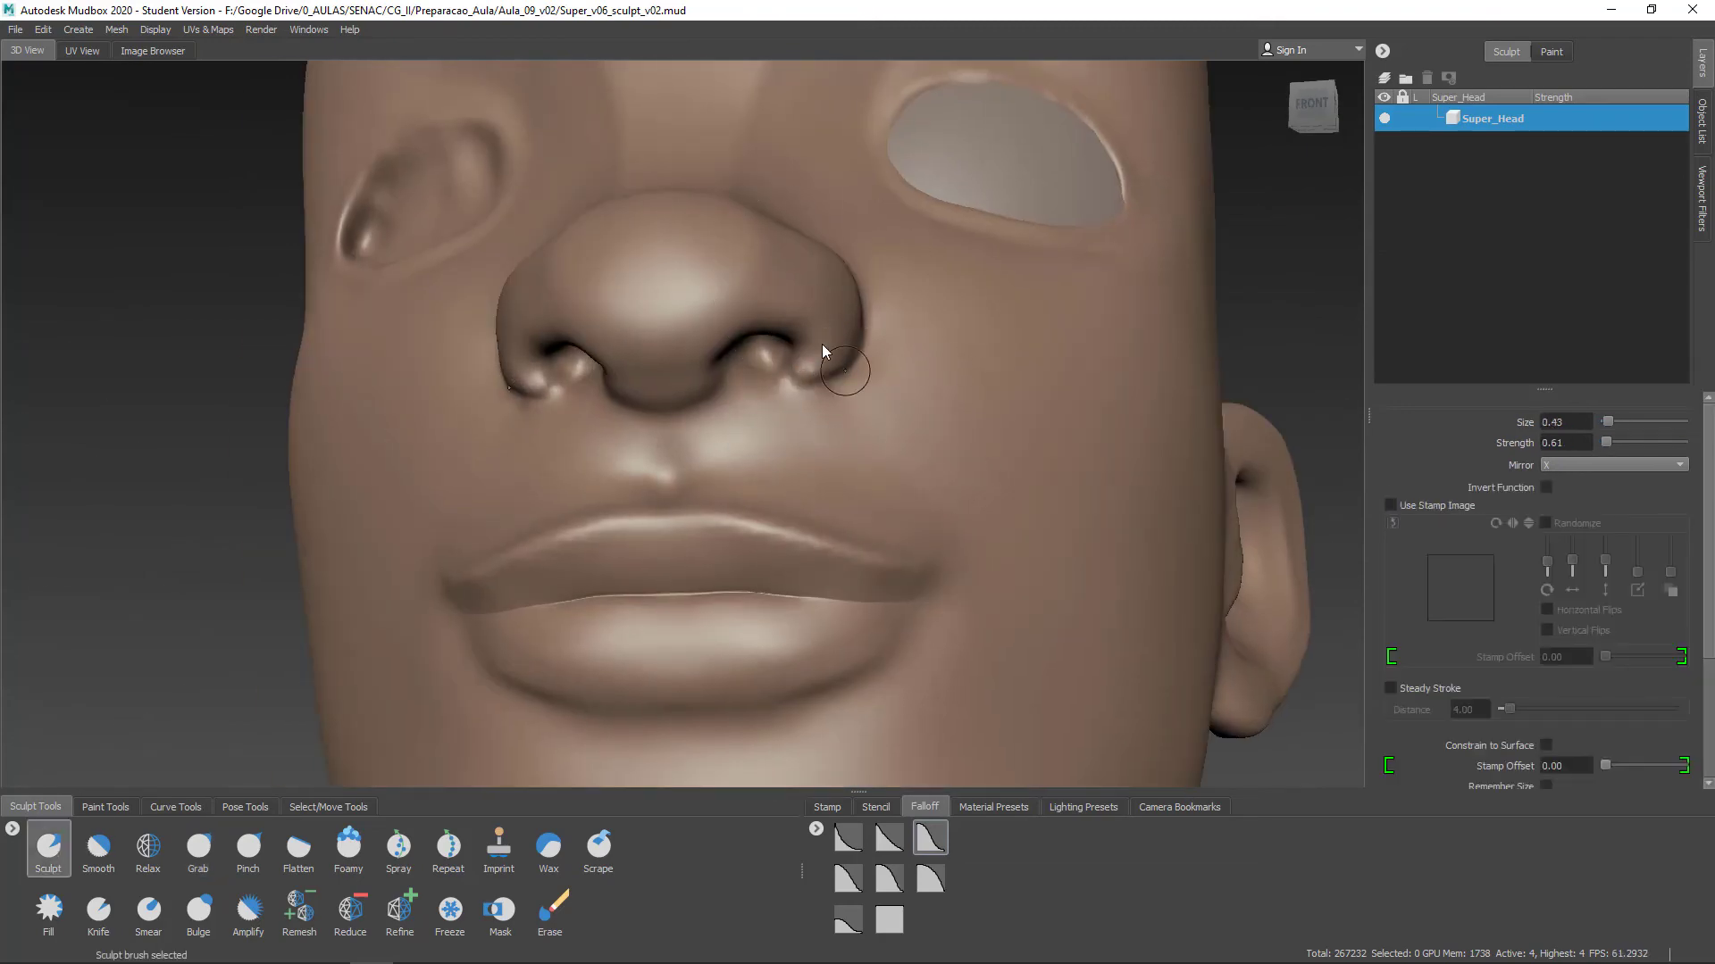
mouse_move(845, 370)
left_mouse_down("alt")
mouse_move(674, 422)
mouse_move(827, 367)
left_mouse_up("alt")
right_click_drag(827, 367, 697, 375, "alt")
left_click_drag(697, 375, 768, 358, "alt")
Carve the crease above the upper eyelid with the inverted Sculpt brush at size 0.43
middle_click_drag(768, 268, 554, 375, "alt")
right_click_drag(554, 375, 607, 364, "alt")
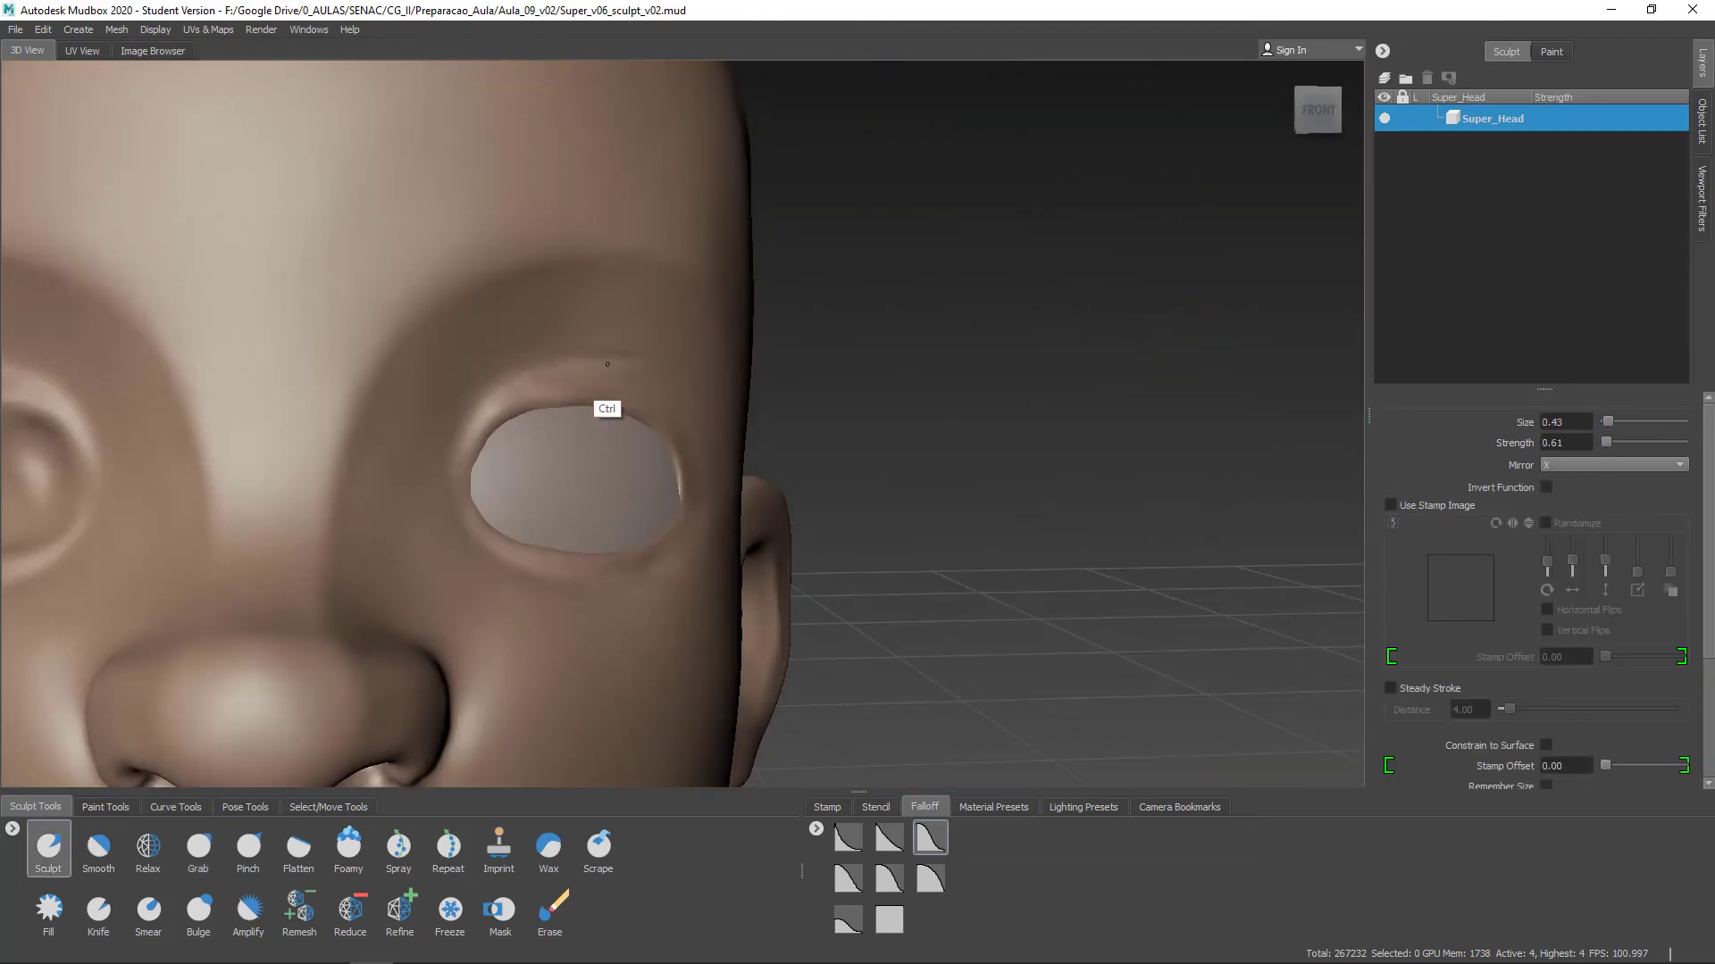
left_click_drag(607, 364, 425, 446, "alt")
left_click_drag(679, 366, 607, 482, "alt")
Flatten the eyelid rims around the eye with the Flatten brush at size 0.43 and strength 15
left_click(298, 850)
left_click_drag(490, 437, 536, 357, "alt")
right_click_drag(536, 357, 643, 375, "alt")
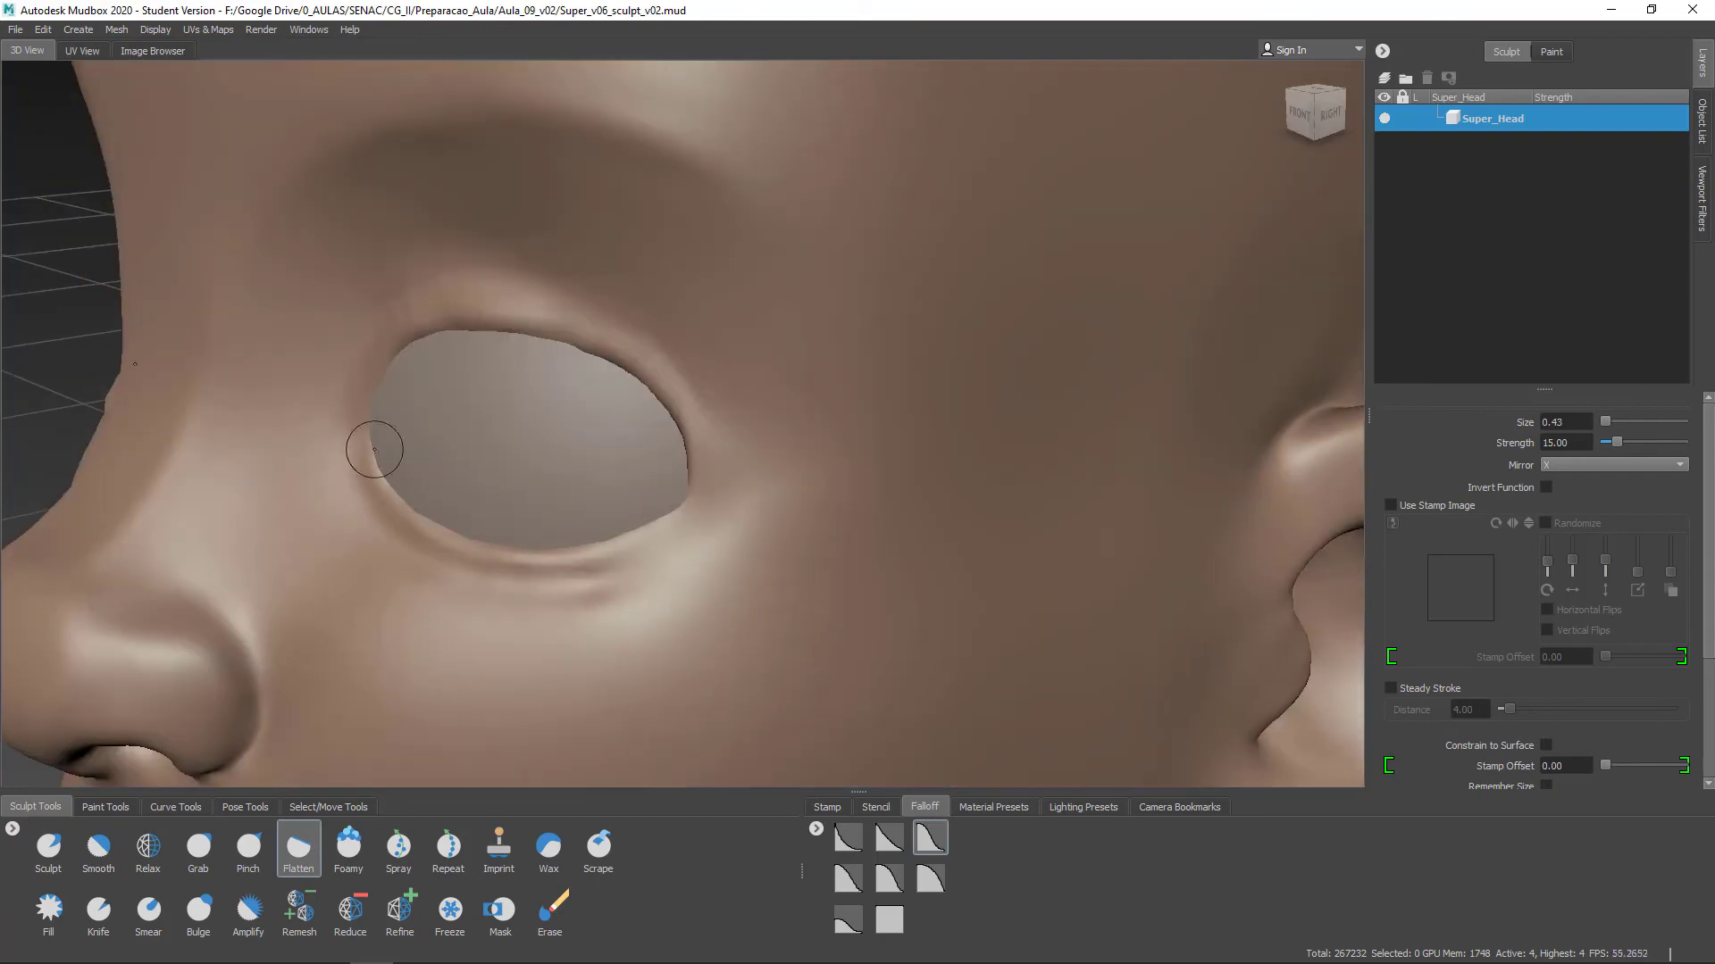
right_click_drag(1010, 447, 839, 438, "alt")
left_click_drag(768, 429, 678, 384, "alt")
right_click_drag(679, 384, 768, 393, "alt")
left_click_drag(625, 446, 804, 357, "alt")
right_click_drag(1009, 438, 929, 437, "alt")
Reshape the eye area with the Grab brush, and sculpt the cheek below the eye at size 2.33
left_click(198, 850)
right_click_drag(1107, 535, 1054, 535, "alt")
mouse_move(1054, 536)
left_mouse_down("alt")
mouse_move(1002, 589)
mouse_move(831, 571)
left_mouse_up("alt")
right_click_drag(831, 571, 964, 572, "alt")
mouse_move(893, 554)
left_mouse_down("alt")
mouse_move(1060, 572)
mouse_move(902, 357)
mouse_move(880, 572)
left_mouse_up("alt")
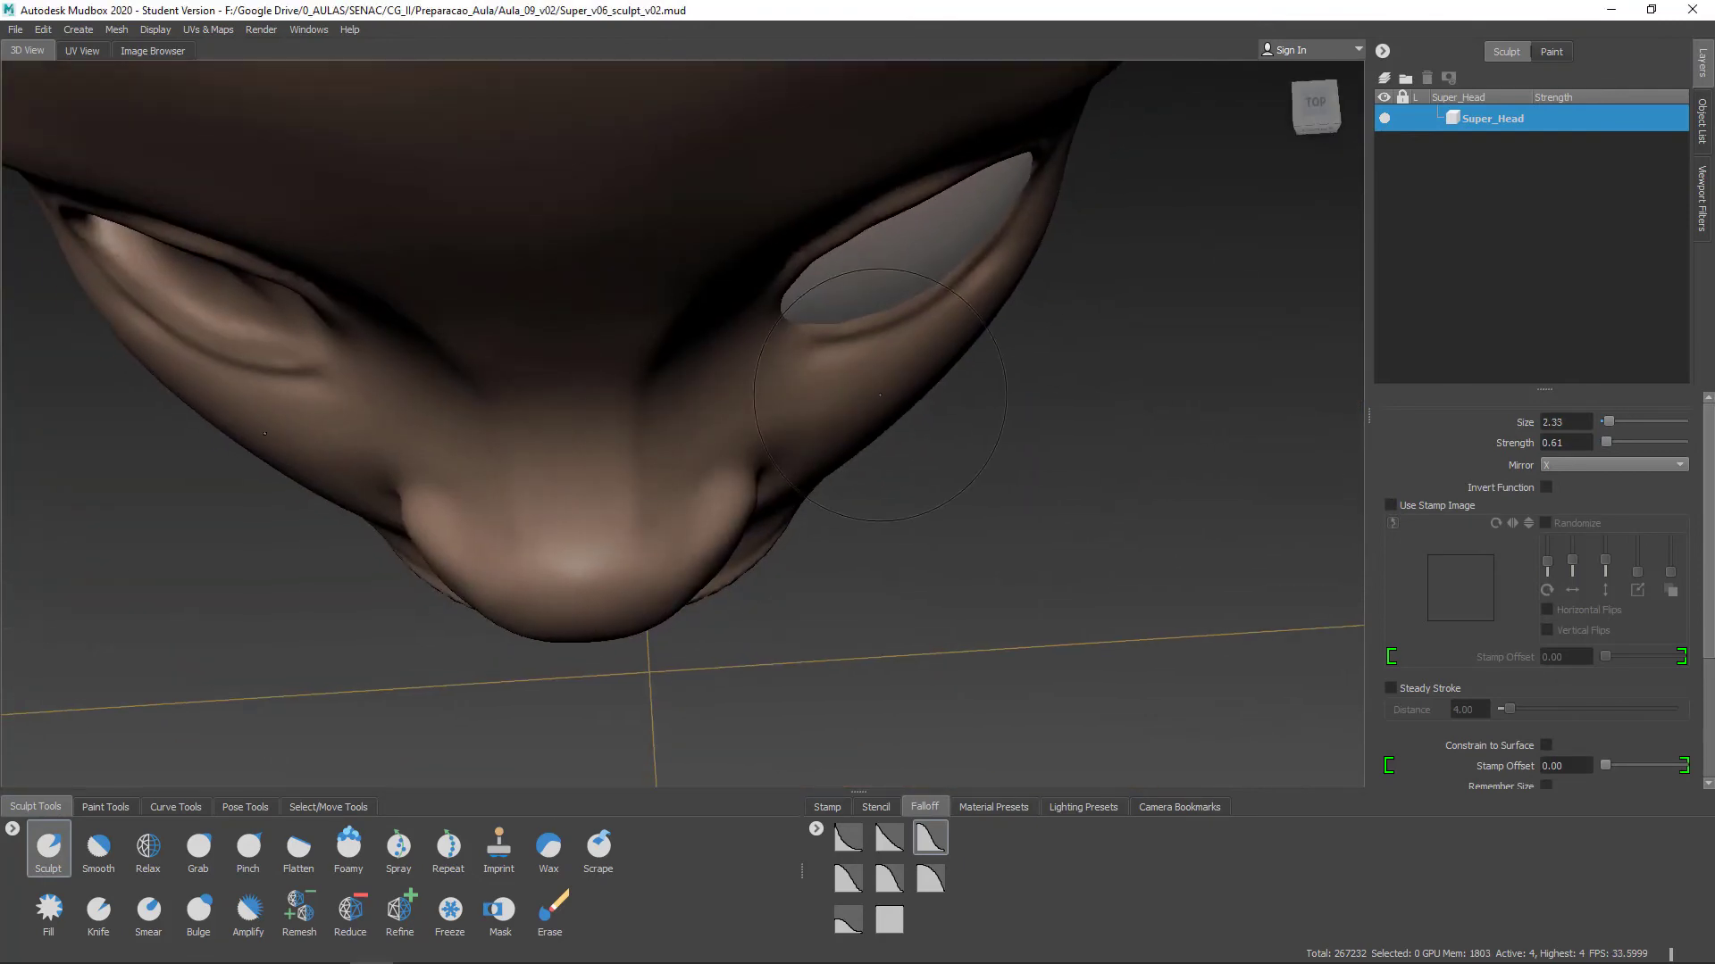
Smooth the inner eye corner and the side of the nose at brush size 1.25
left_click_drag(749, 294, 903, 385, "alt")
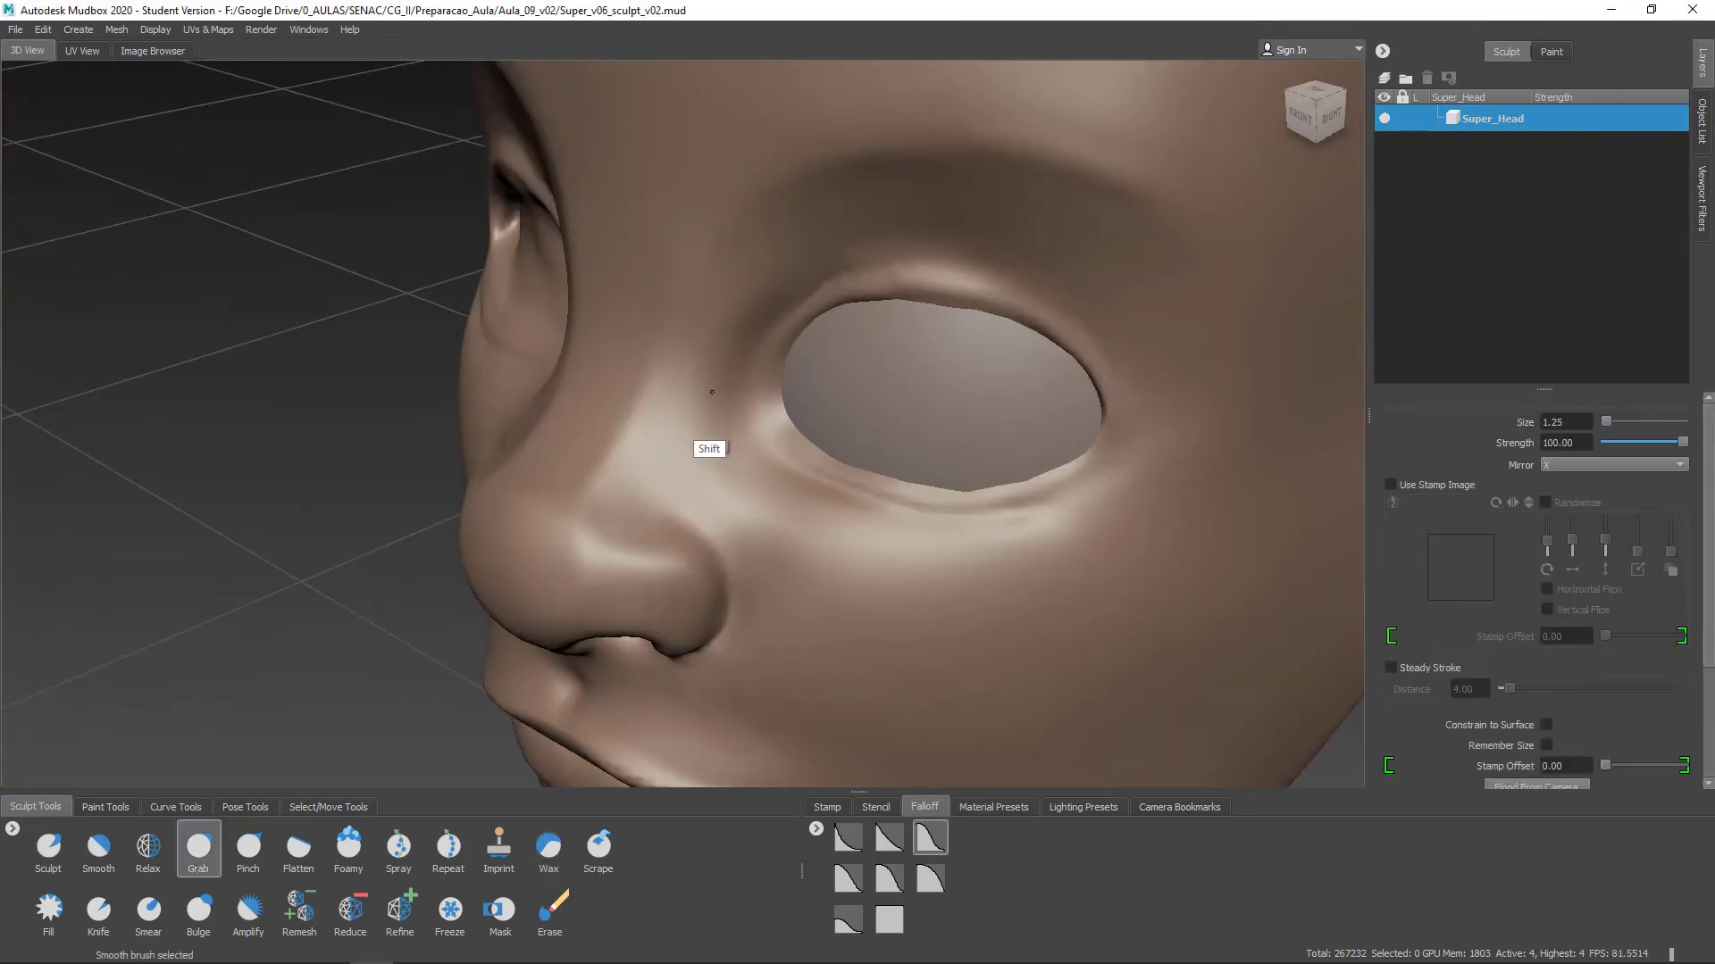
left_click_drag(712, 393, 848, 358, "alt")
left_click_drag(713, 461, 736, 380, "alt")
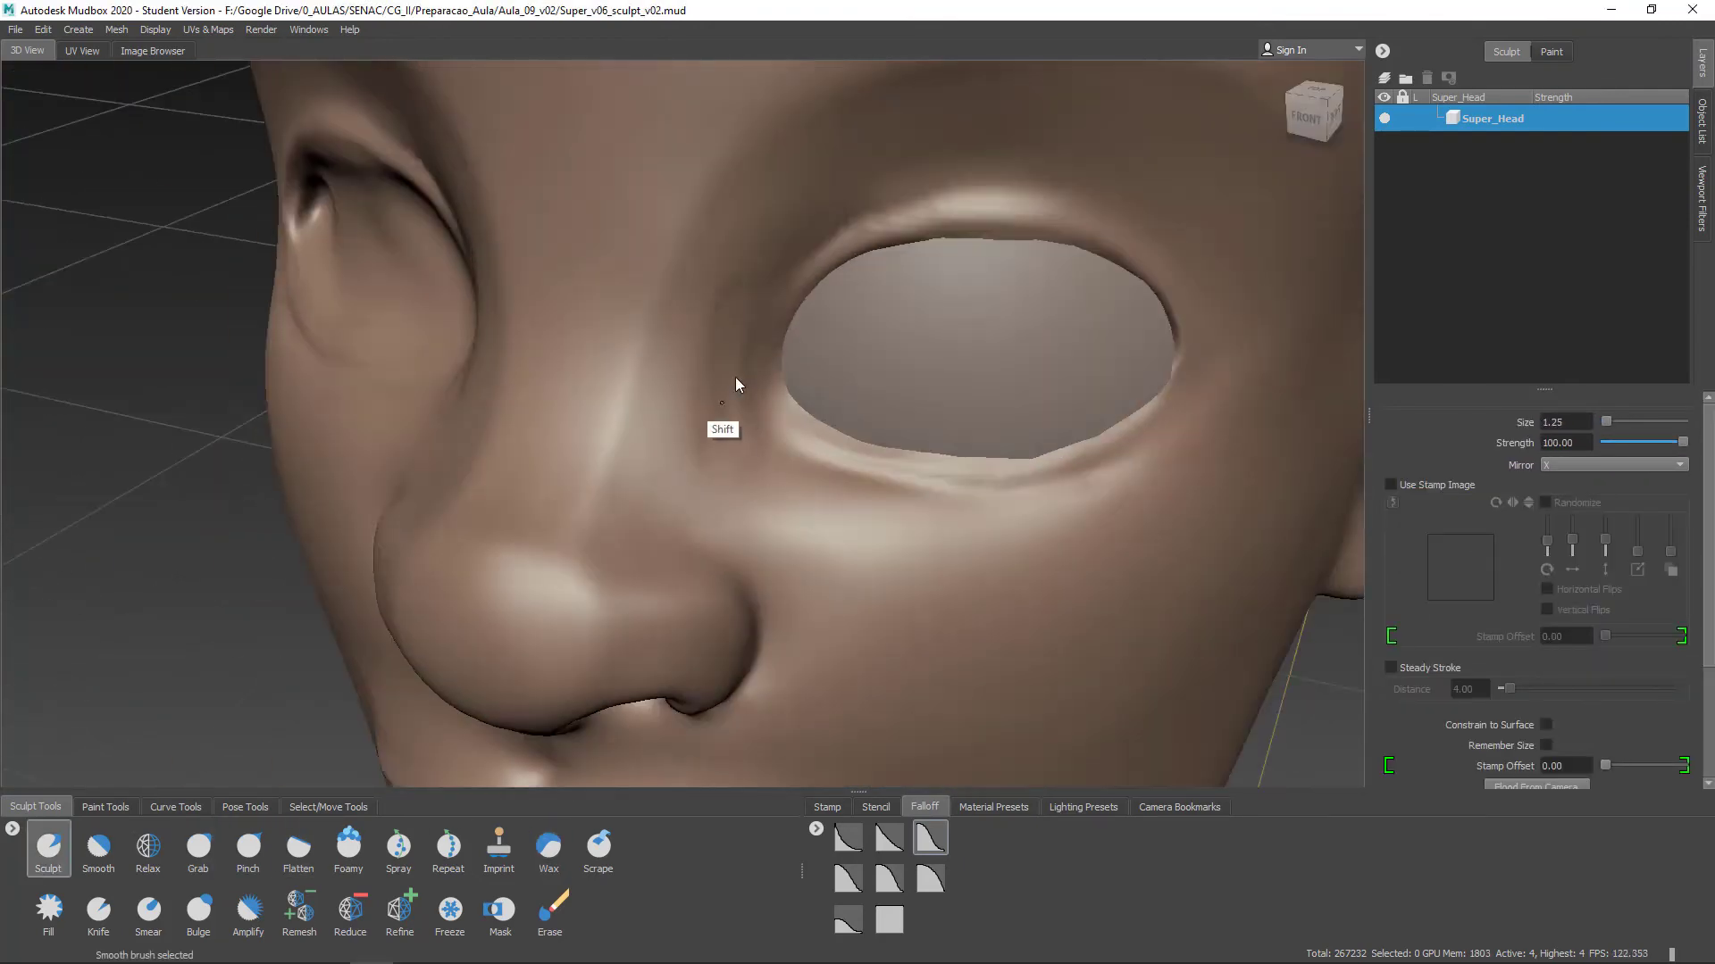
right_click_drag(736, 380, 896, 513, "alt")
left_click_drag(896, 513, 951, 479, "alt")
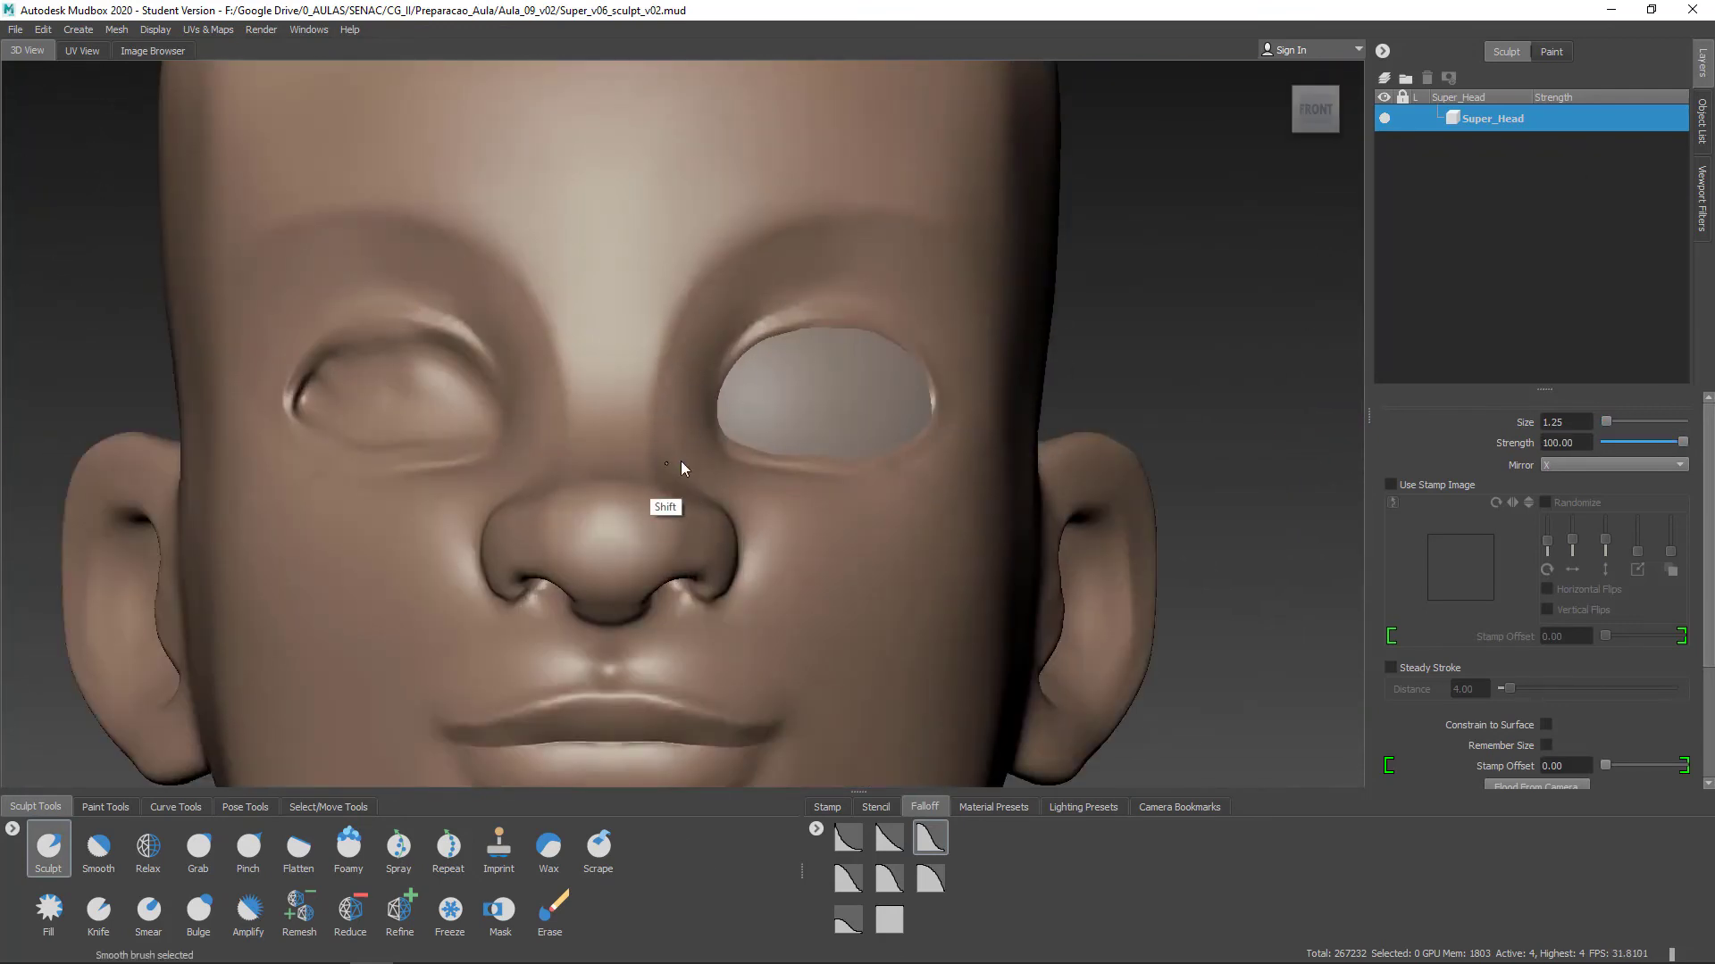
Reshape the eyelid openings from the front with the Grab brush at size 1.98
middle_click_drag(680, 461, 677, 449, "alt")
left_click(199, 850)
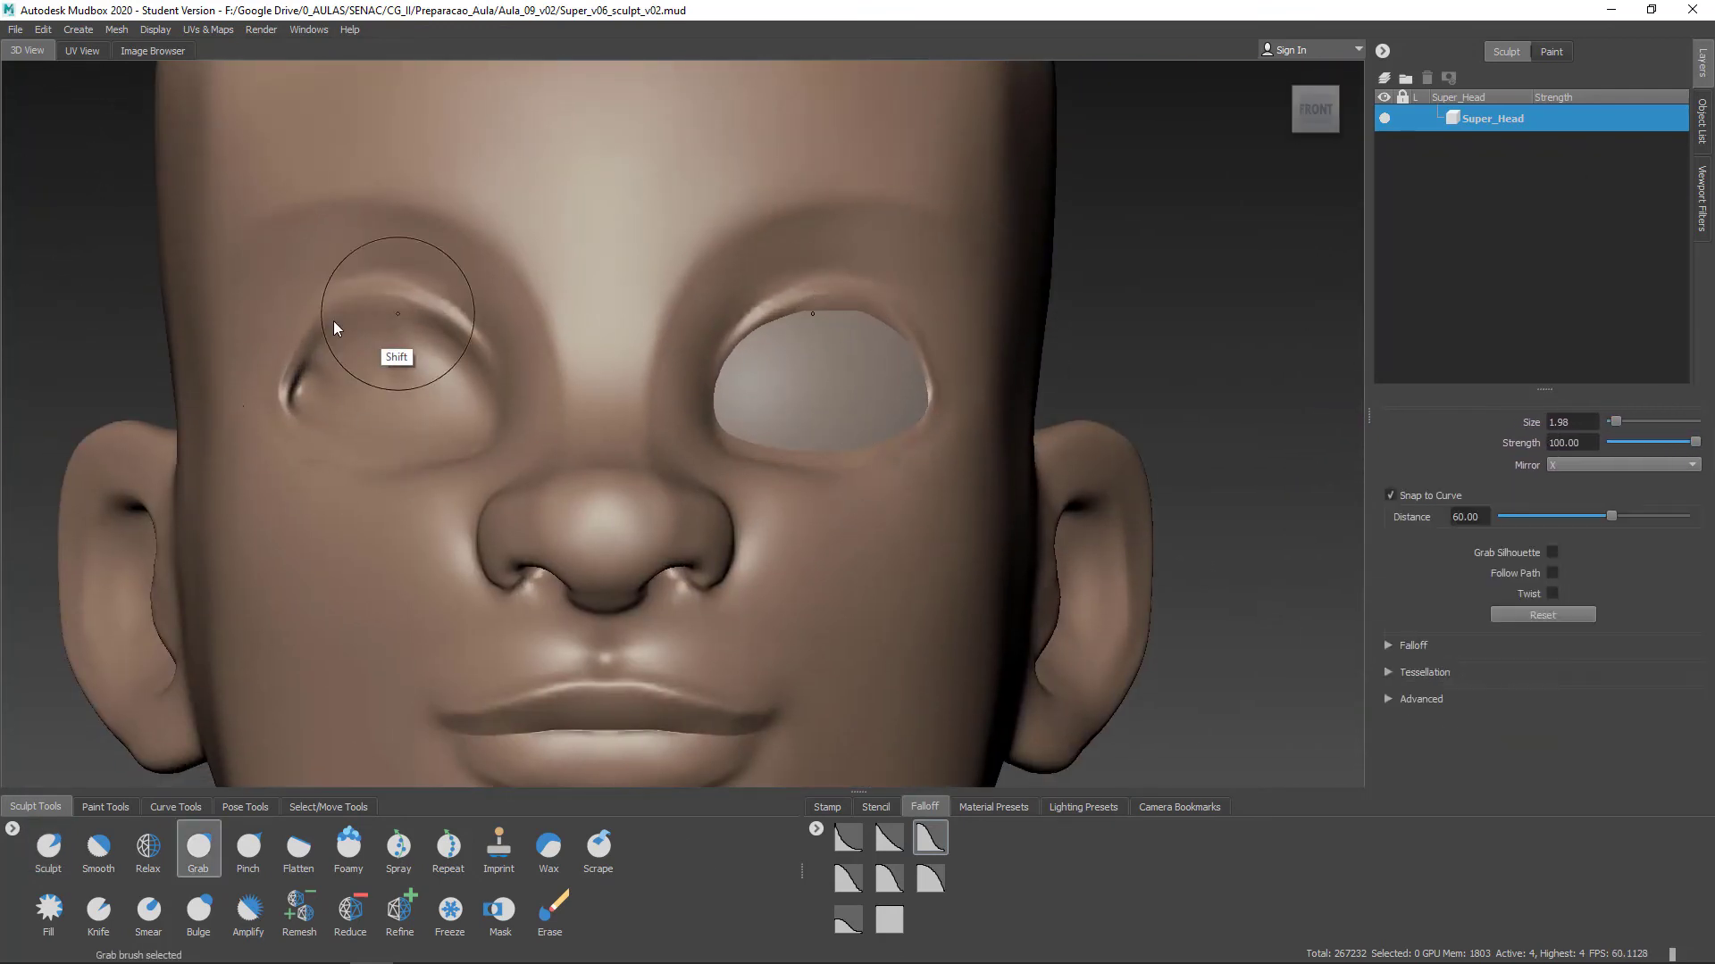
middle_click_drag(960, 611, 986, 441, "alt")
middle_click_drag(862, 357, 843, 441, "alt")
left_click_drag(861, 409, 795, 410)
mouse_move(977, 390)
middle_mouse_down("alt")
mouse_move(930, 459)
mouse_move(1003, 234)
middle_mouse_up("alt")
right_click_drag(1003, 234, 964, 234, "alt")
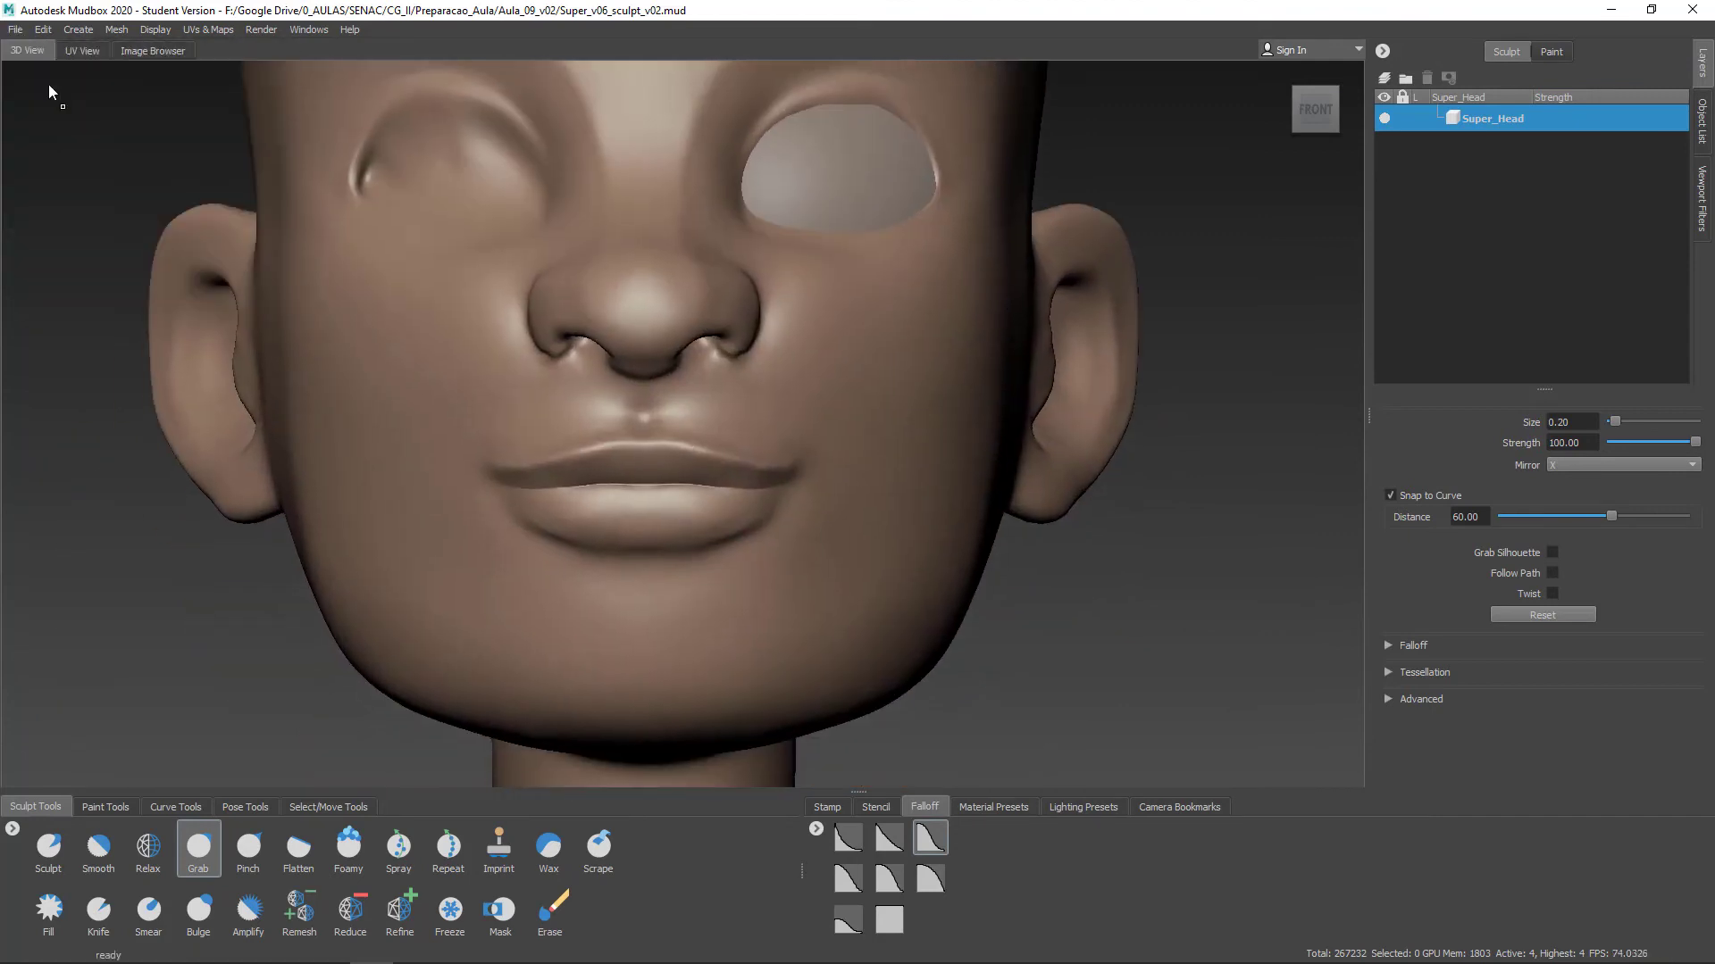
Pinch the base, tip and nostril edges of the nose with the Pinch brush at size 1.36
left_click(1348, 109)
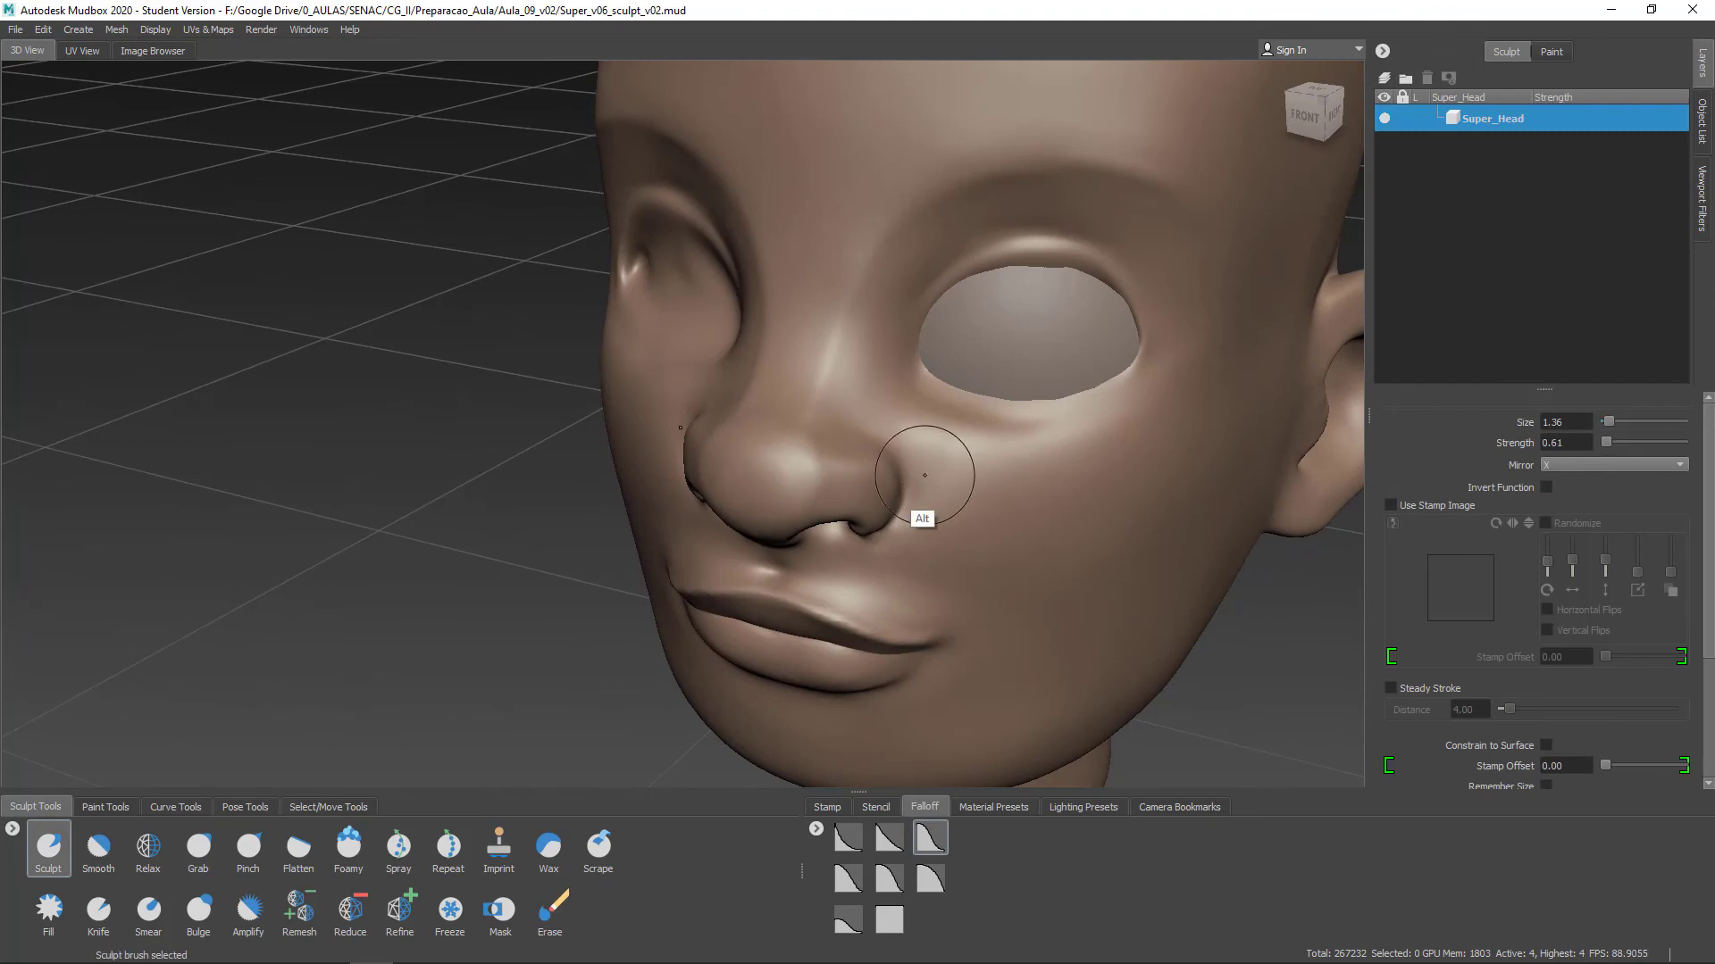
mouse_move(925, 475)
left_mouse_down("alt")
mouse_move(862, 499)
mouse_move(857, 428)
left_mouse_up("alt")
left_click(248, 849)
left_click_drag(856, 410, 817, 440)
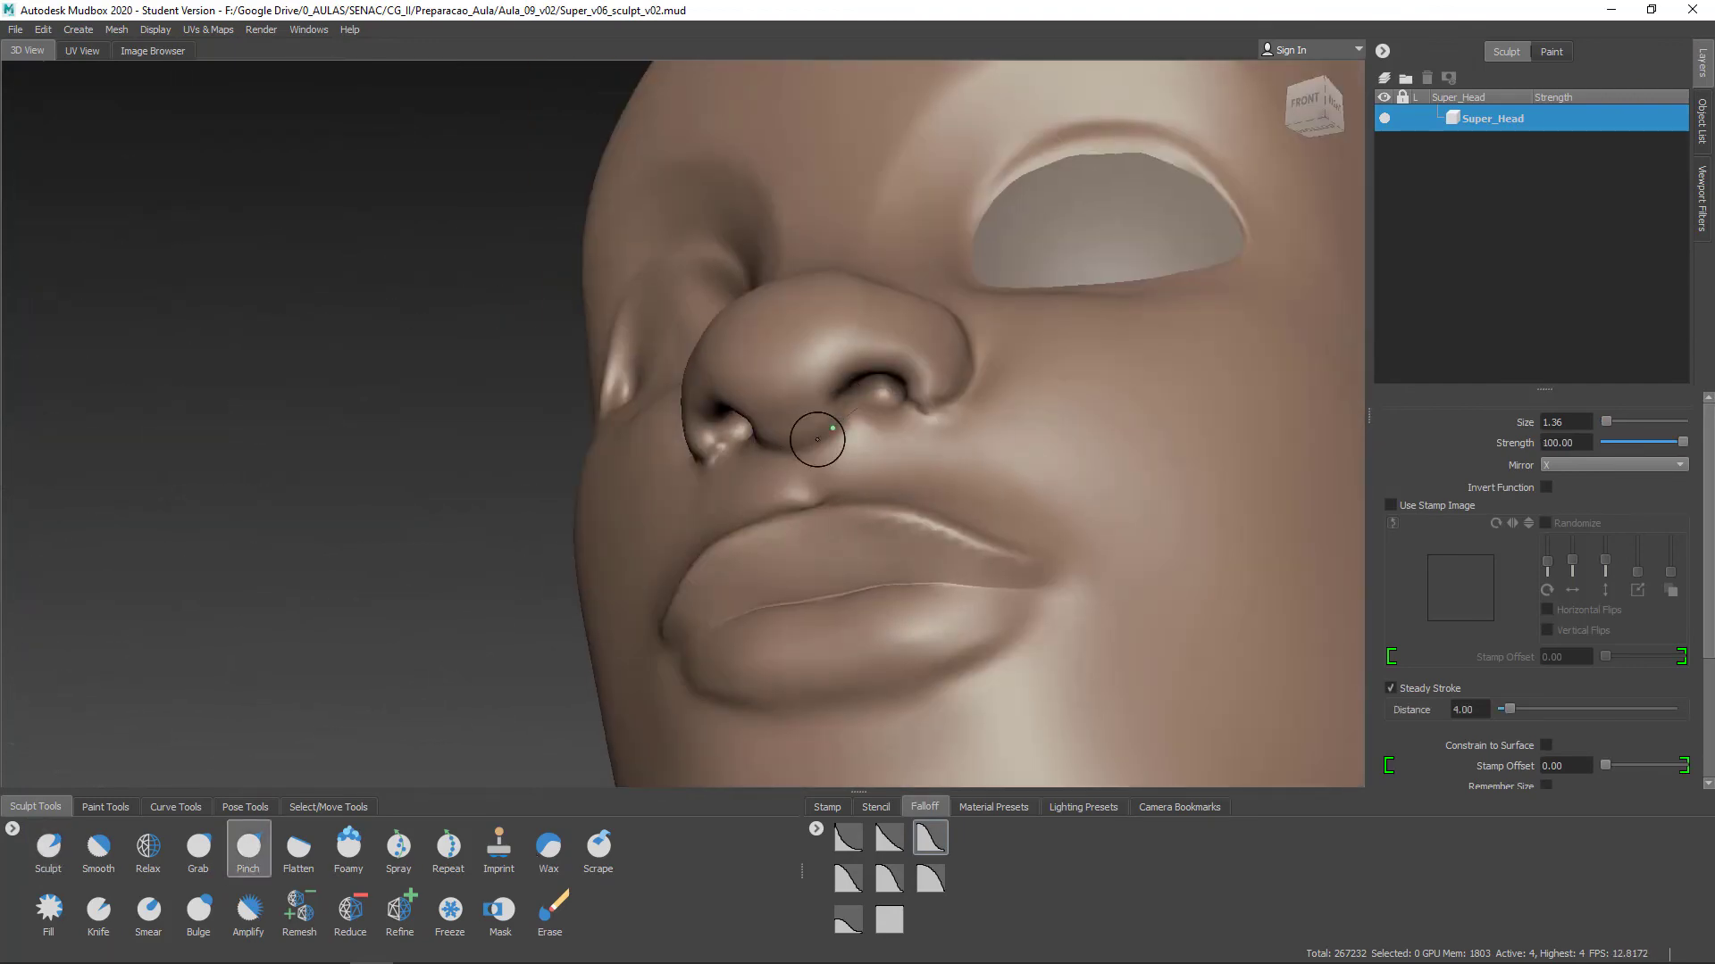
mouse_move(992, 306)
left_mouse_down("alt")
mouse_move(972, 479)
mouse_move(1022, 367)
left_mouse_up("alt")
left_click_drag(651, 413, 831, 401, "alt")
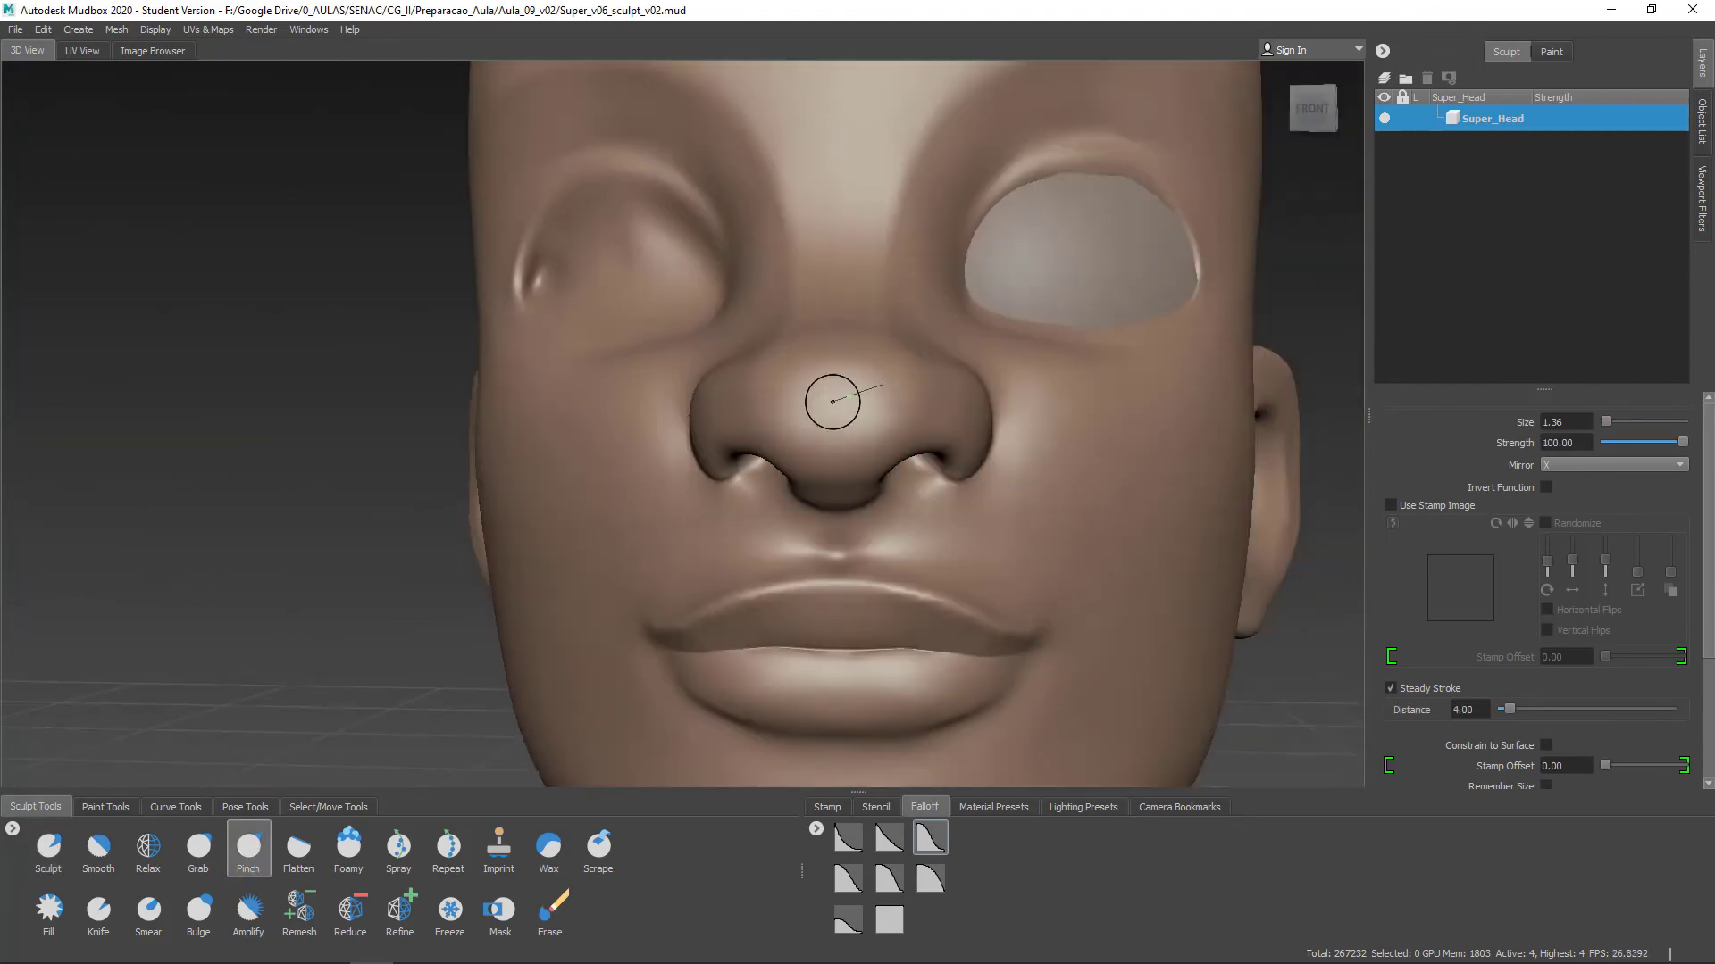
mouse_move(961, 472)
left_mouse_down()
mouse_move(840, 372)
mouse_move(1187, 401)
mouse_move(903, 378)
mouse_move(909, 311)
left_mouse_up()
left_click_drag(932, 375, 929, 393)
right_click_drag(928, 393, 922, 283, "alt")
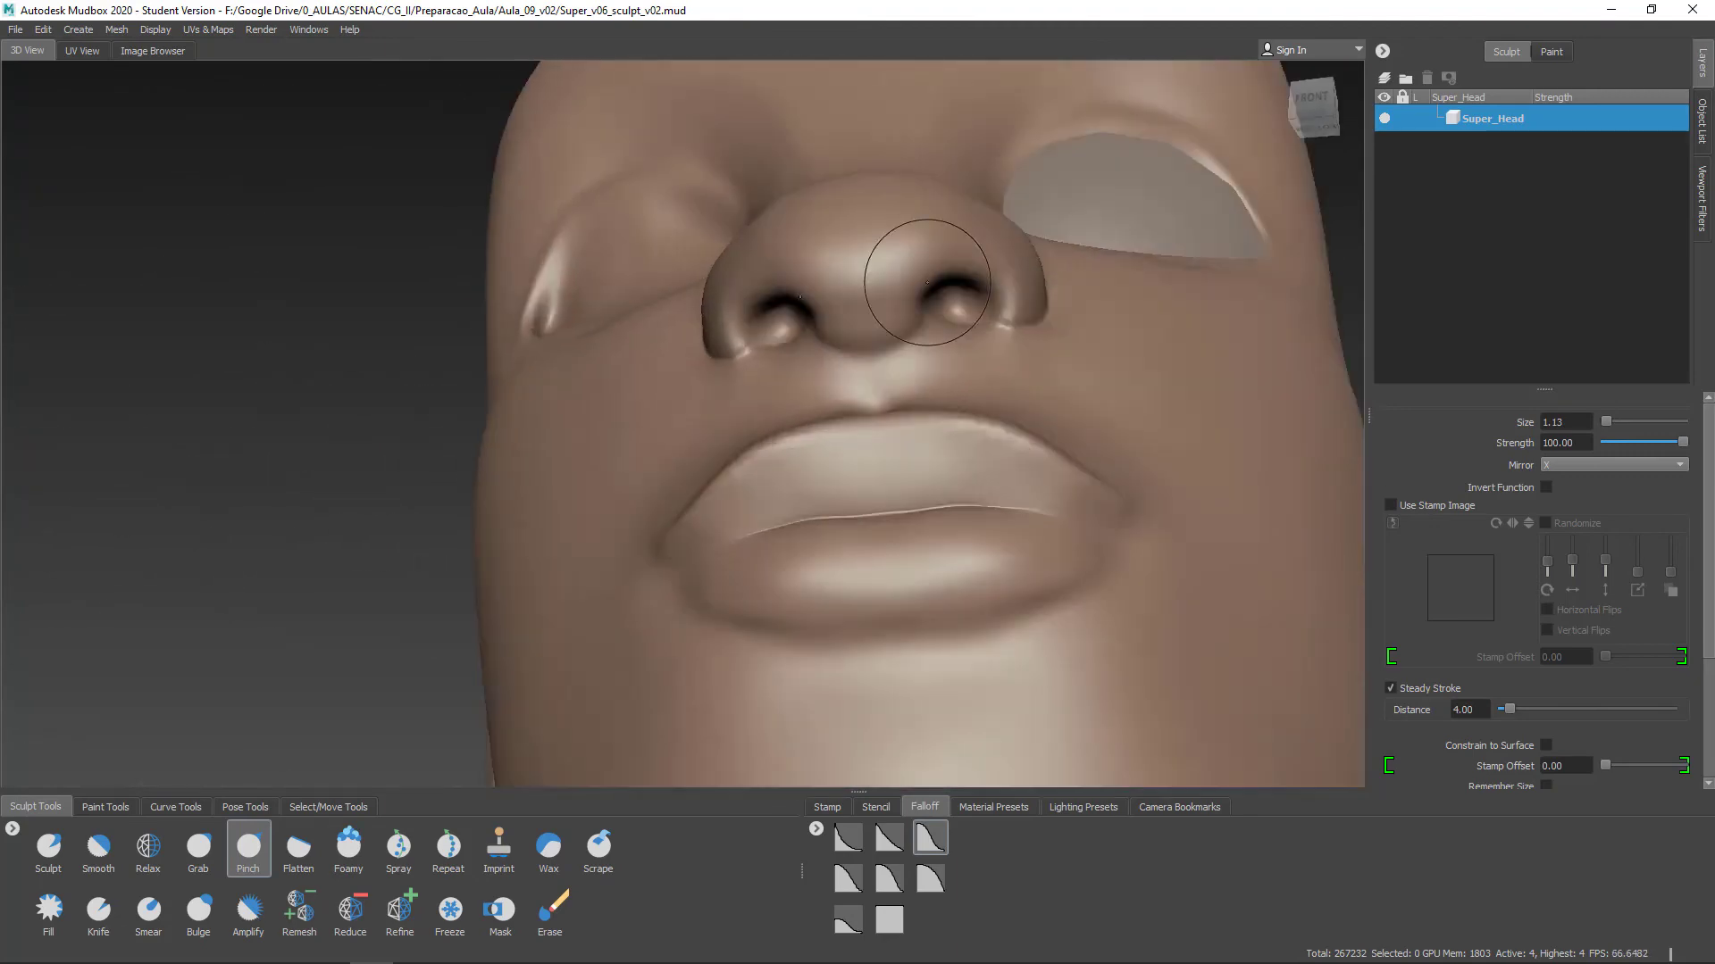
Carve the philtrum groove between the nose and upper lip with the Sculpt brush at size 1.13
left_click_drag(922, 283, 1006, 478, "alt")
left_click_drag(860, 357, 786, 482, "alt")
left_click_drag(1139, 547, 1286, 527, "alt")
key("1")
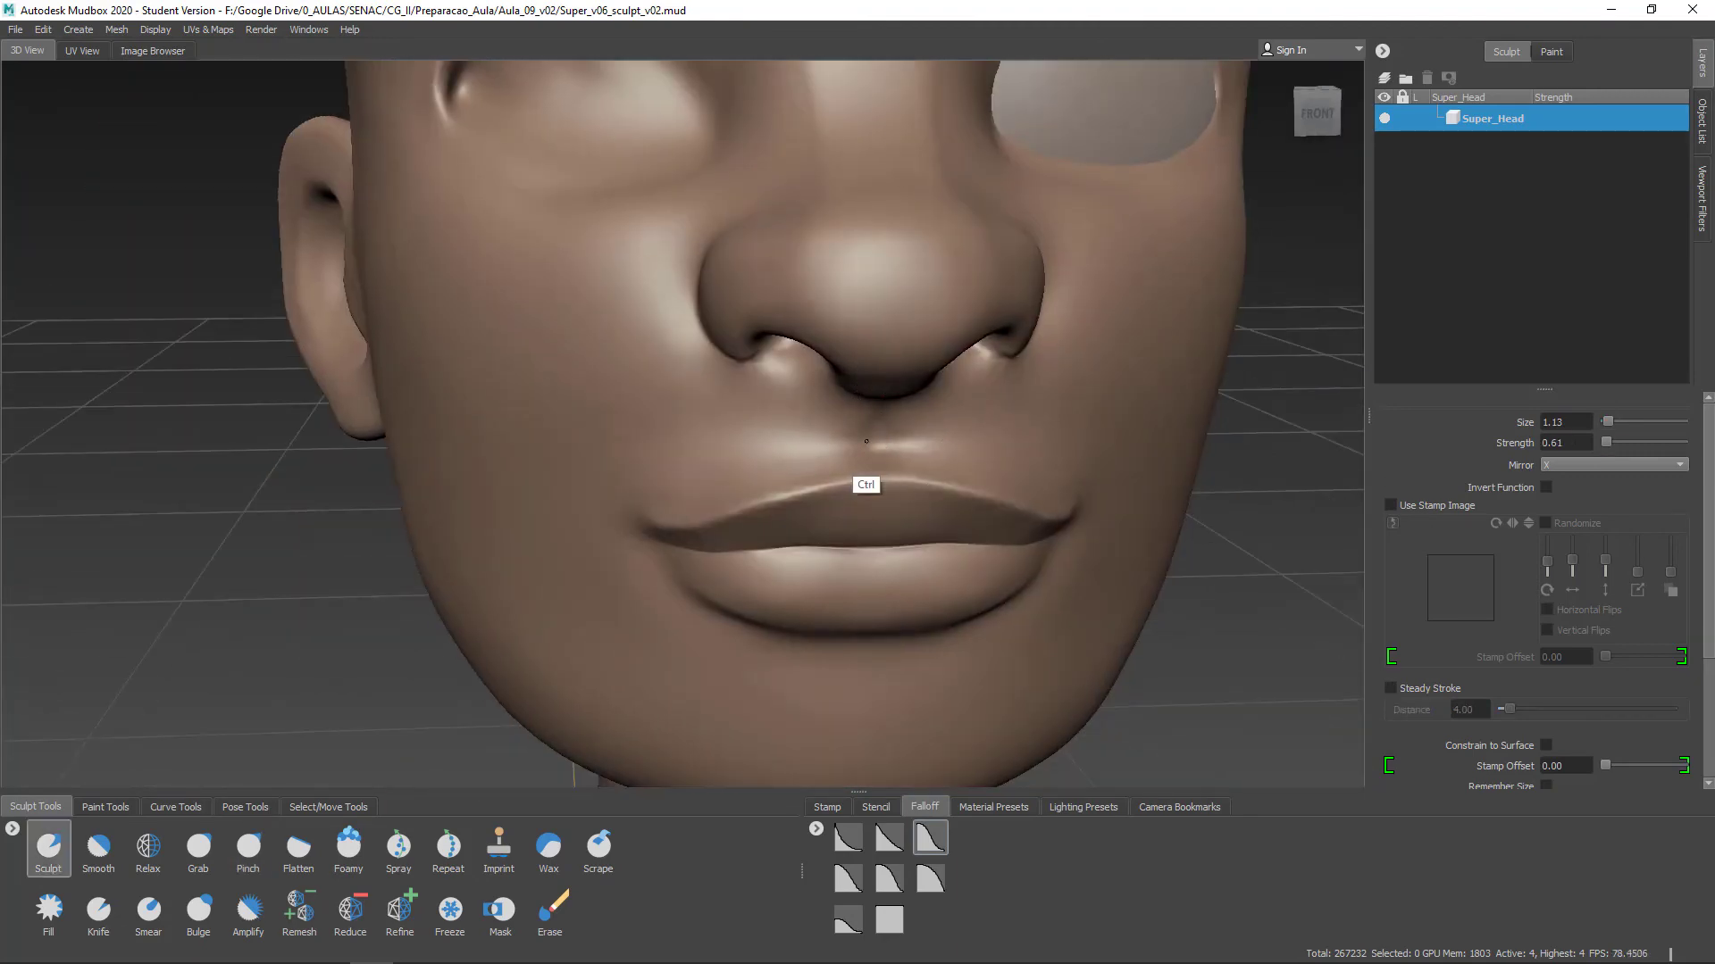
left_click_drag(862, 483, 830, 357, "alt")
mouse_move(1027, 339)
left_mouse_down("alt")
mouse_move(859, 393)
mouse_move(838, 337)
mouse_move(849, 257)
left_mouse_up("alt")
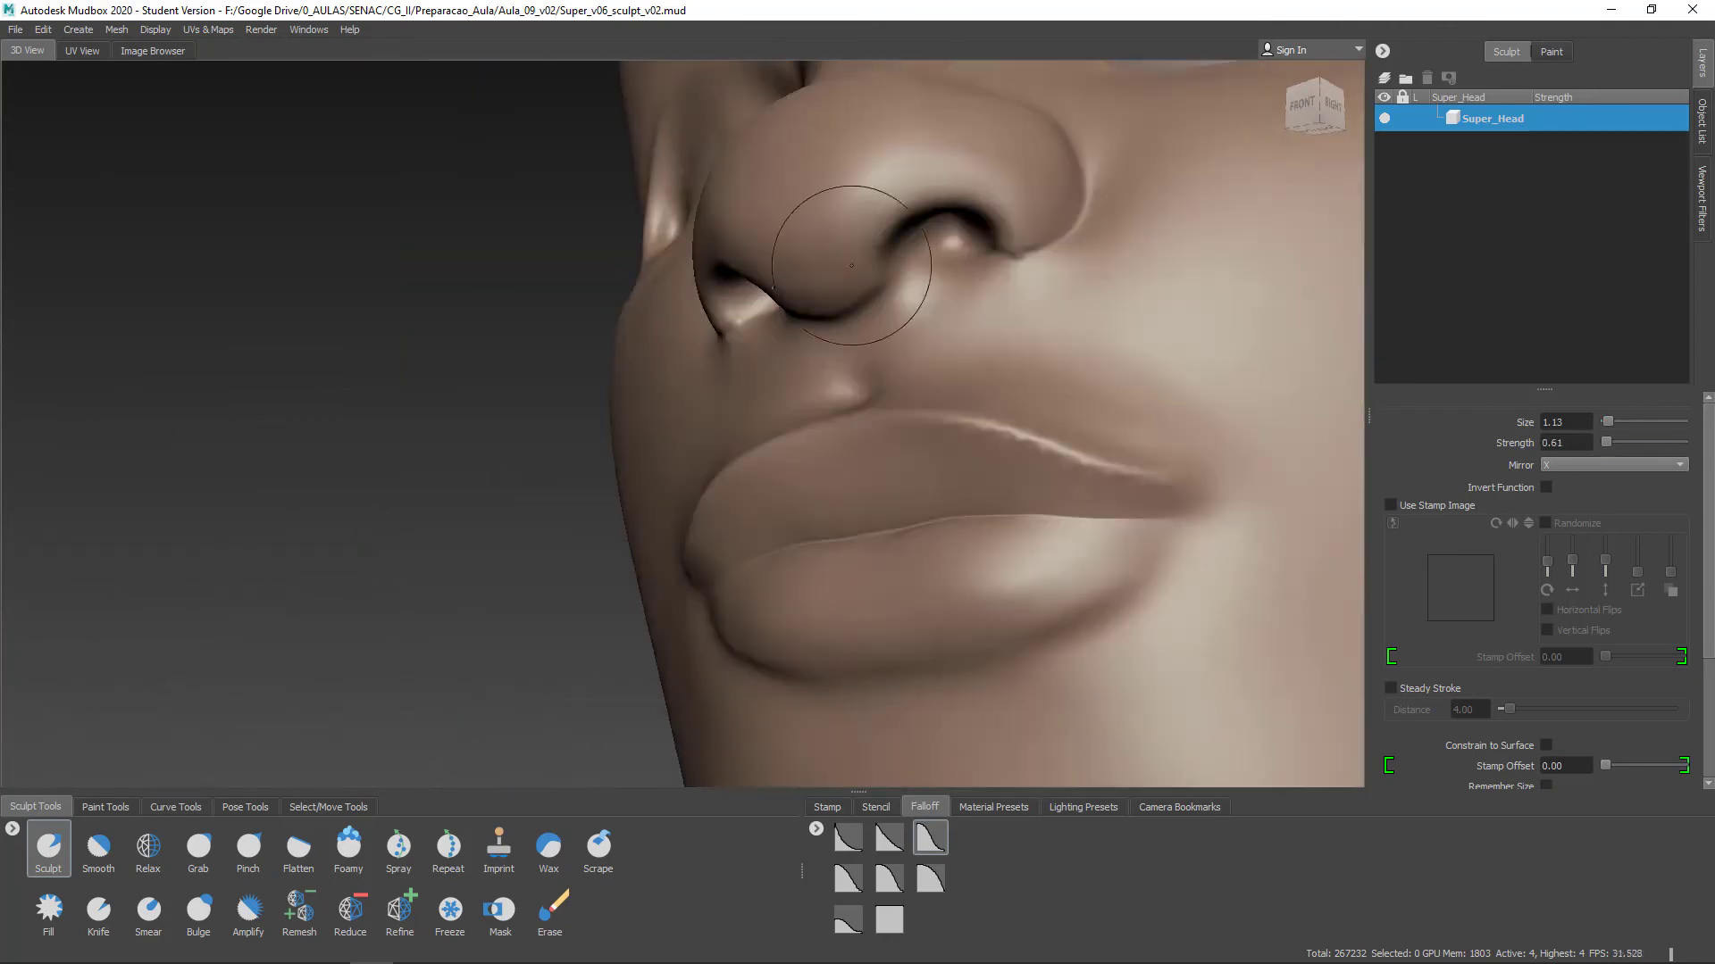
right_click_drag(849, 256, 821, 277, "alt")
left_click_drag(821, 277, 945, 341, "alt")
right_click_drag(945, 341, 974, 335, "alt")
Refine the philtrum edges and the upper lip contour with the Sculpt brush at size 0.75
mouse_move(973, 335)
left_mouse_down("alt")
mouse_move(787, 354)
mouse_move(589, 432)
mouse_move(746, 466)
left_mouse_up("alt")
mouse_move(745, 467)
left_mouse_down("alt")
mouse_move(838, 541)
mouse_move(884, 446)
left_mouse_up("alt")
mouse_move(578, 532)
left_mouse_down("alt")
mouse_move(611, 454)
mouse_move(574, 420)
mouse_move(923, 545)
mouse_move(805, 494)
left_mouse_up("alt")
left_click_drag(883, 449, 657, 460, "alt")
left_click_drag(896, 461, 697, 402, "alt")
mouse_move(697, 401)
left_mouse_down("ctrl")
mouse_move(672, 375)
mouse_move(803, 470)
mouse_move(849, 647)
mouse_move(651, 331)
mouse_move(831, 491)
mouse_move(1085, 430)
left_mouse_up("ctrl")
right_click_drag(1085, 430, 914, 420, "alt")
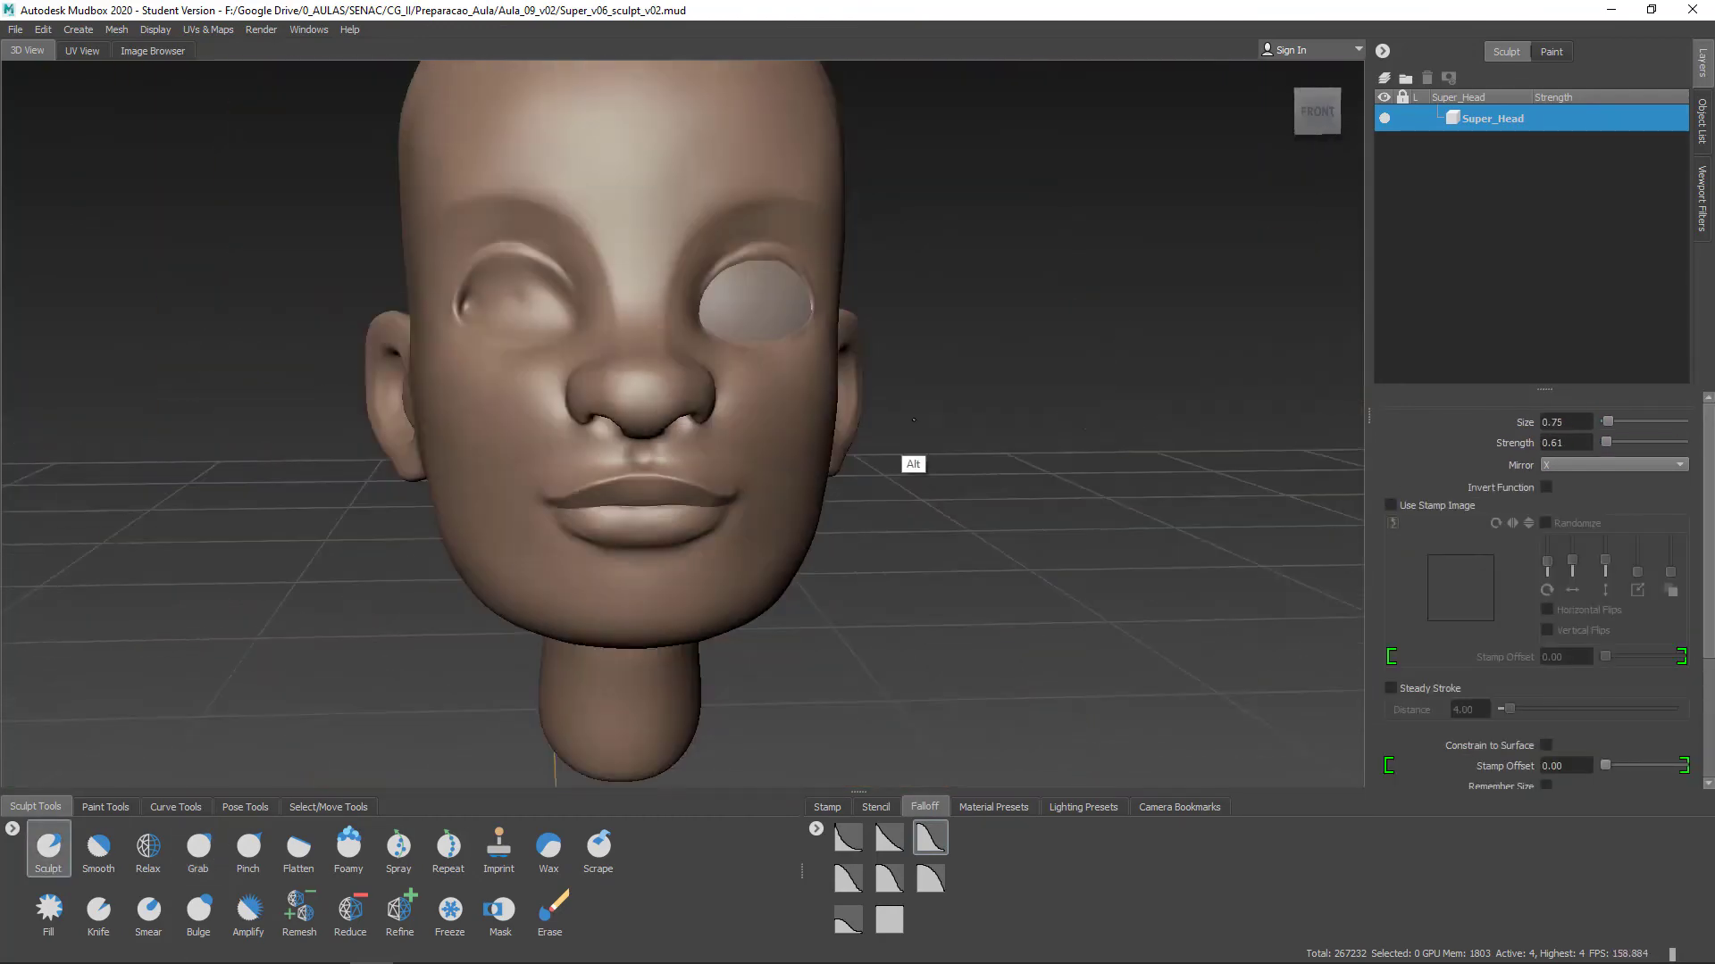
Reshape the nostril wings and nose base with the Grab brush at size 0.75
right_click_drag(656, 441, 770, 441, "alt")
left_click_drag(770, 442, 679, 384, "alt")
mouse_move(679, 384)
right_mouse_down("alt")
mouse_move(654, 344)
mouse_move(730, 420)
right_mouse_up("alt")
left_click_drag(732, 429, 785, 405, "ctrl")
left_click_drag(1036, 509, 929, 518, "alt")
right_click_drag(1054, 536, 921, 543, "alt")
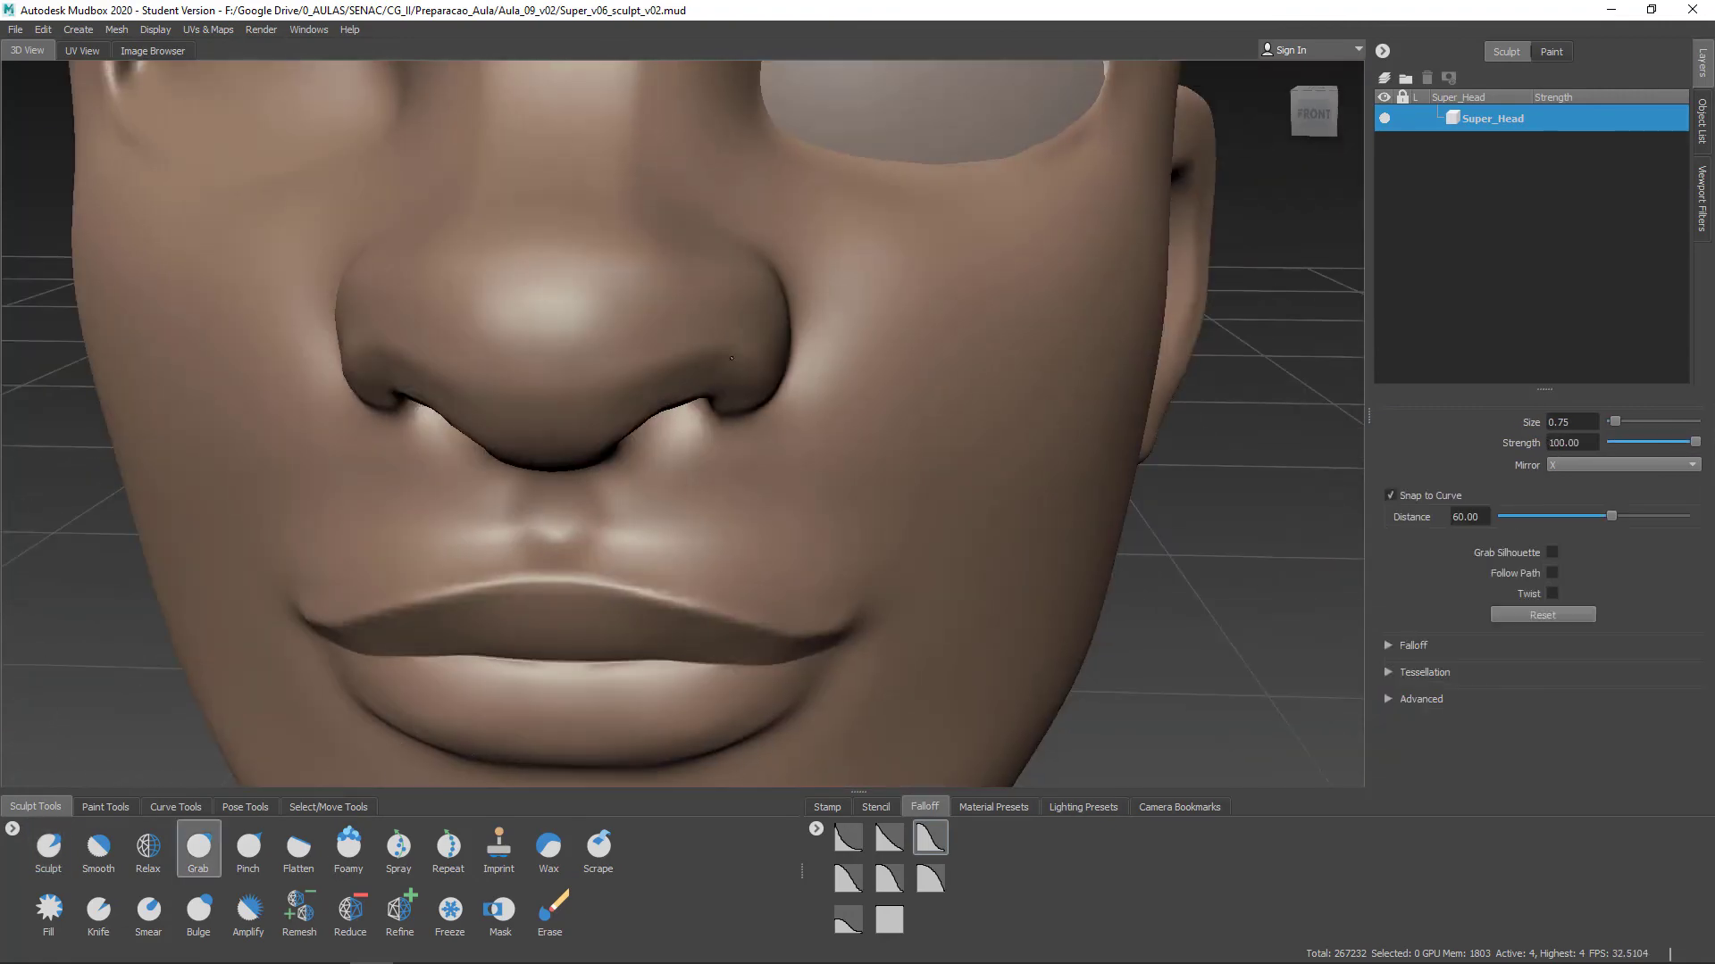
Save the scene as Super_v06_sculpt_v03.mud and subdivide the head mesh to level 5
left_click_drag(625, 357, 861, 429, "alt")
key("shift+d")
mouse_move(862, 429)
right_mouse_down("alt")
mouse_move(850, 481)
mouse_move(949, 443)
mouse_move(577, 402)
right_mouse_up("alt")
mouse_move(809, 353)
left_mouse_down("alt")
mouse_move(346, 518)
mouse_move(831, 375)
left_mouse_up("alt")
right_click_drag(831, 375, 744, 358, "alt")
Build up the upper eyelid rim with the Wax brush at size 0.42 and strength 0.10
right_click_drag(750, 231, 902, 295, "alt")
left_click(548, 852)
left_click_drag(803, 500, 715, 384, "alt")
left_click_drag(715, 375, 722, 428)
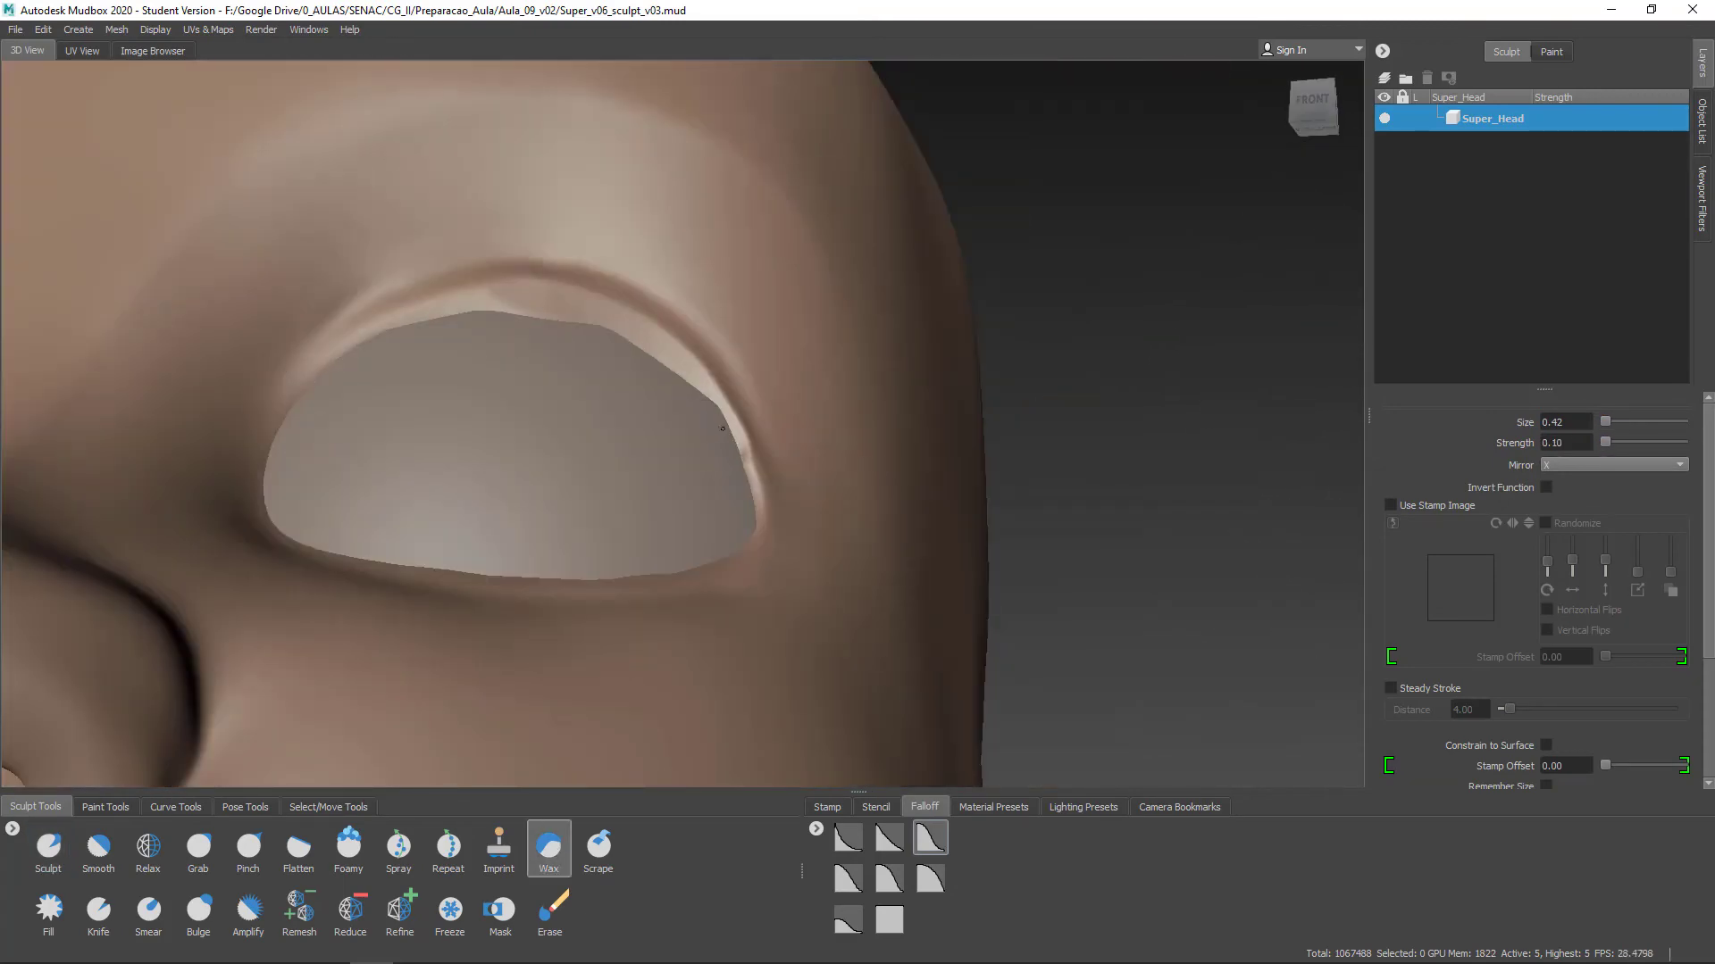
right_click_drag(1009, 357, 929, 348, "alt")
left_click_drag(928, 348, 774, 372, "alt")
right_click_drag(773, 371, 805, 345, "alt")
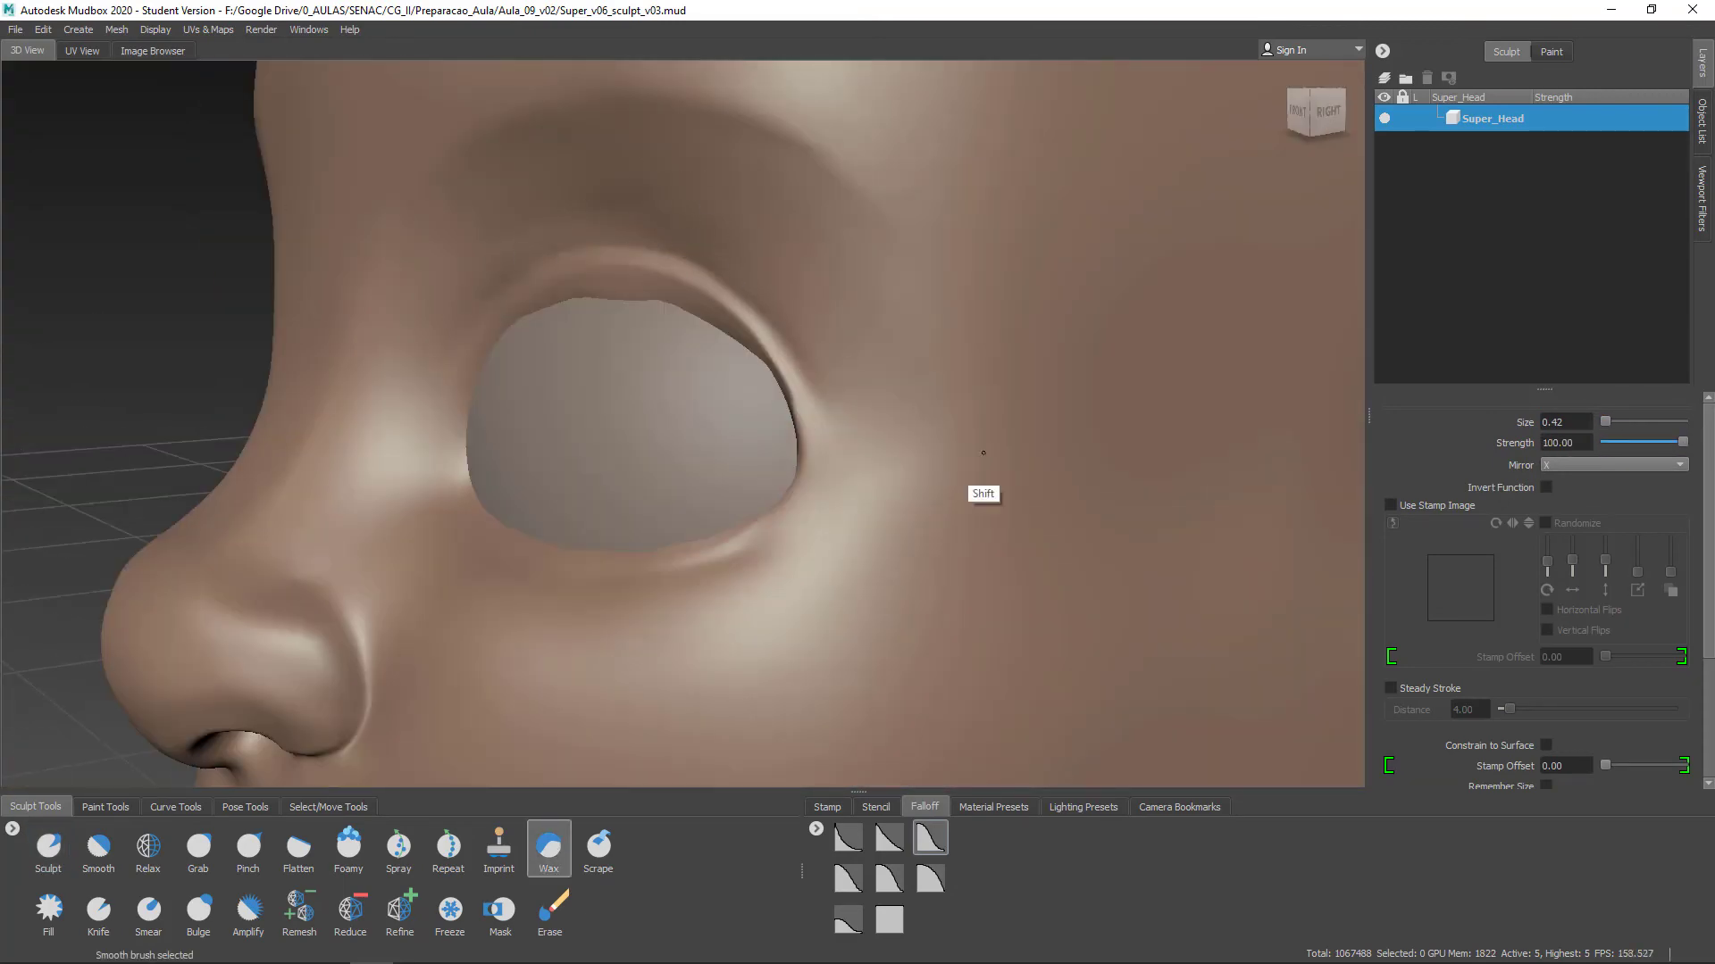
Sculpt the upper eyelid edge and crease with the Sculpt brush at size 0.42 and strength 0.61
left_click_drag(983, 453, 1152, 428, "alt")
left_click(48, 852)
left_click_drag(468, 276, 428, 344)
left_click_drag(929, 393, 765, 415, "alt")
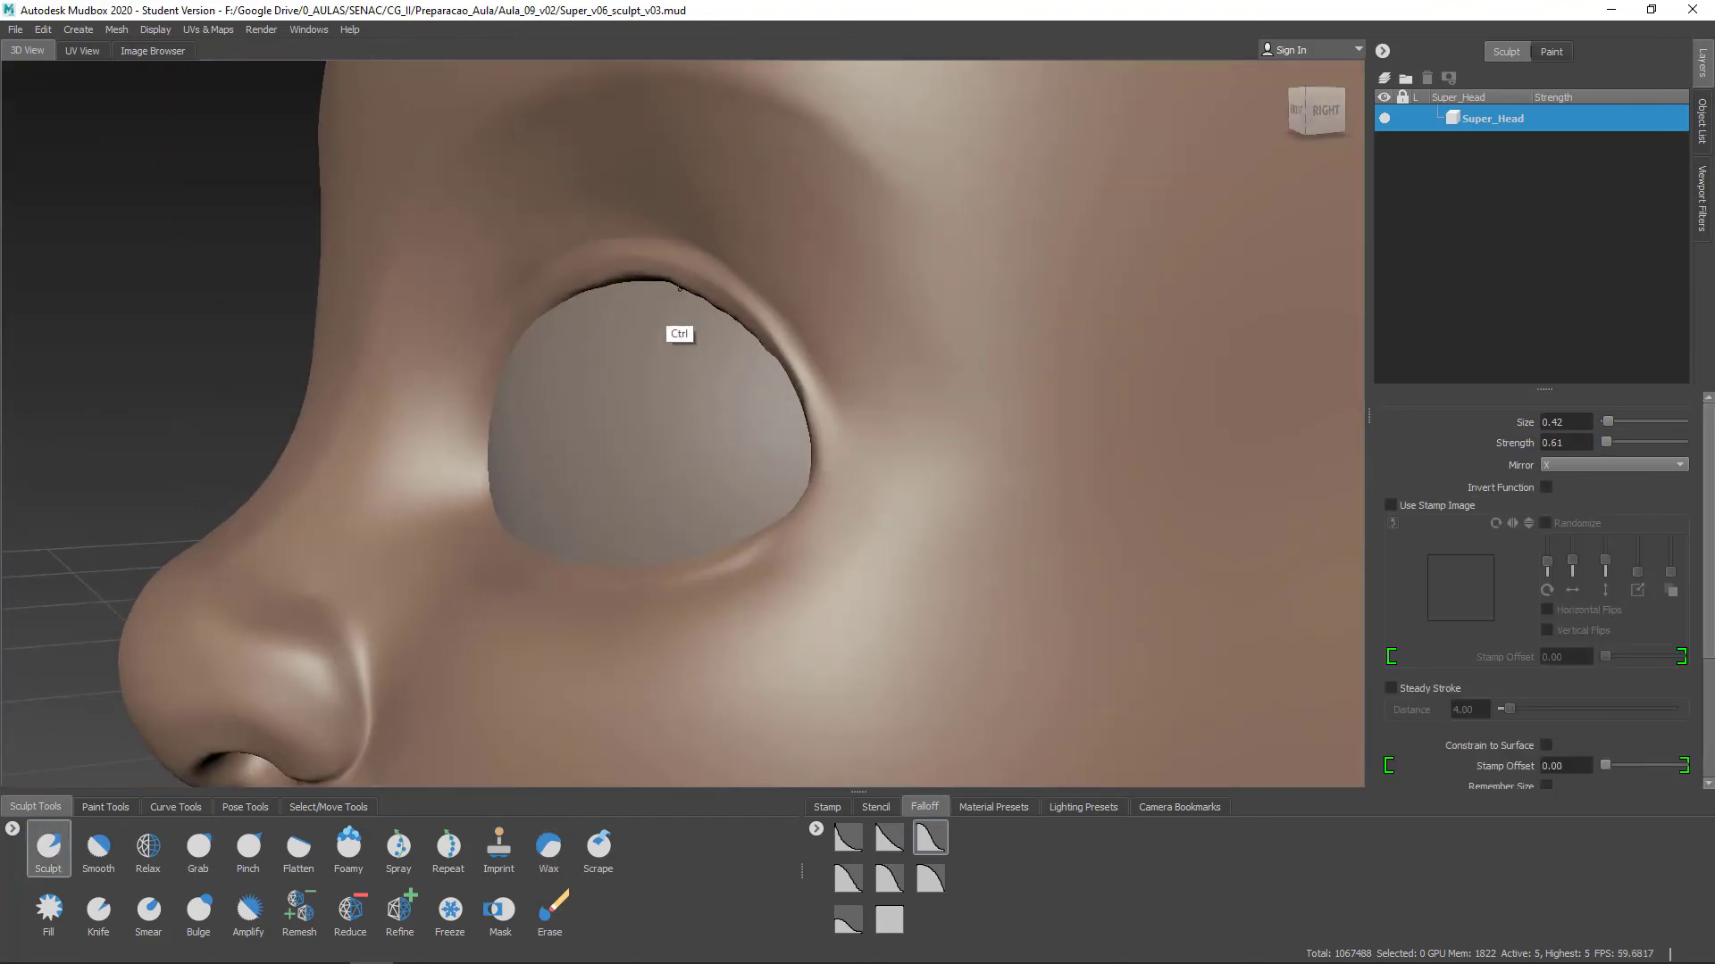
left_click_drag(680, 288, 774, 388, "ctrl")
Reshape the eyelid opening around the eyeball with the Grab brush at size 0.59
right_click_drag(773, 389, 661, 447, "alt")
left_click_drag(660, 447, 800, 463, "alt")
right_click_drag(678, 399, 731, 559, "alt")
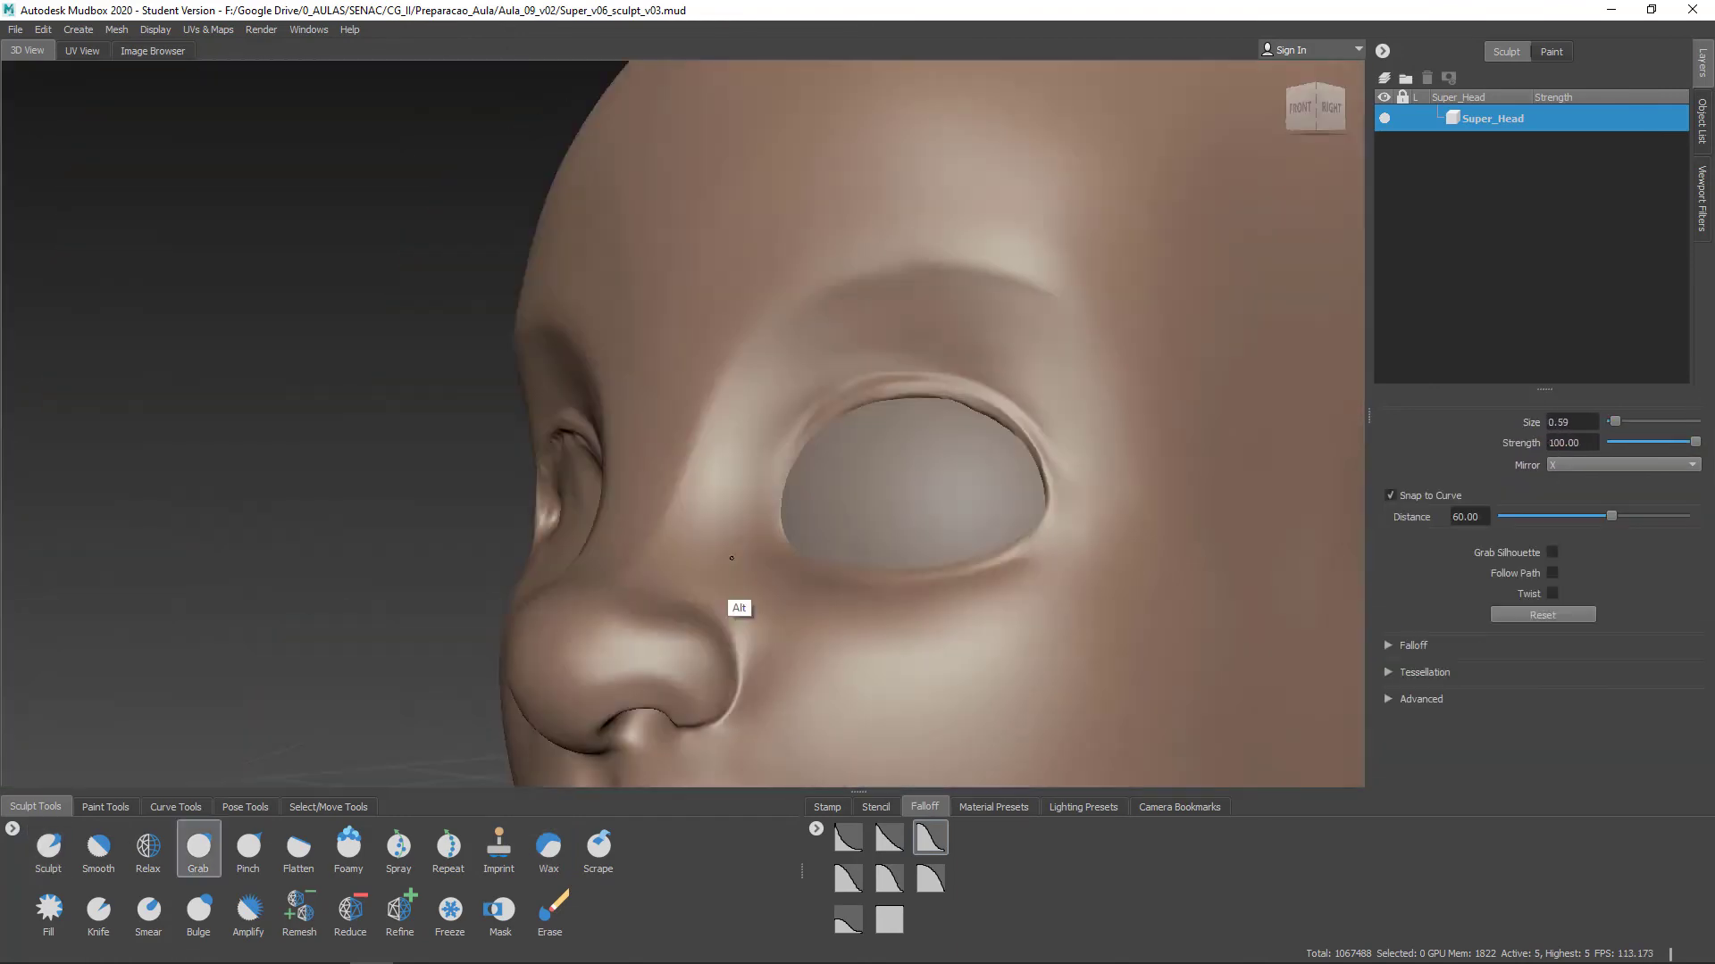
left_click_drag(731, 559, 857, 536, "alt")
key("w")
mouse_move(1014, 237)
left_mouse_down("alt")
mouse_move(1019, 572)
mouse_move(991, 312)
left_mouse_up("alt")
key("w")
right_click_drag(803, 429, 911, 375, "alt")
Carve and smooth the inner hollow of the ear with the Sculpt brush at size 1.06
left_click(49, 852)
right_click_drag(1054, 393, 983, 425, "alt")
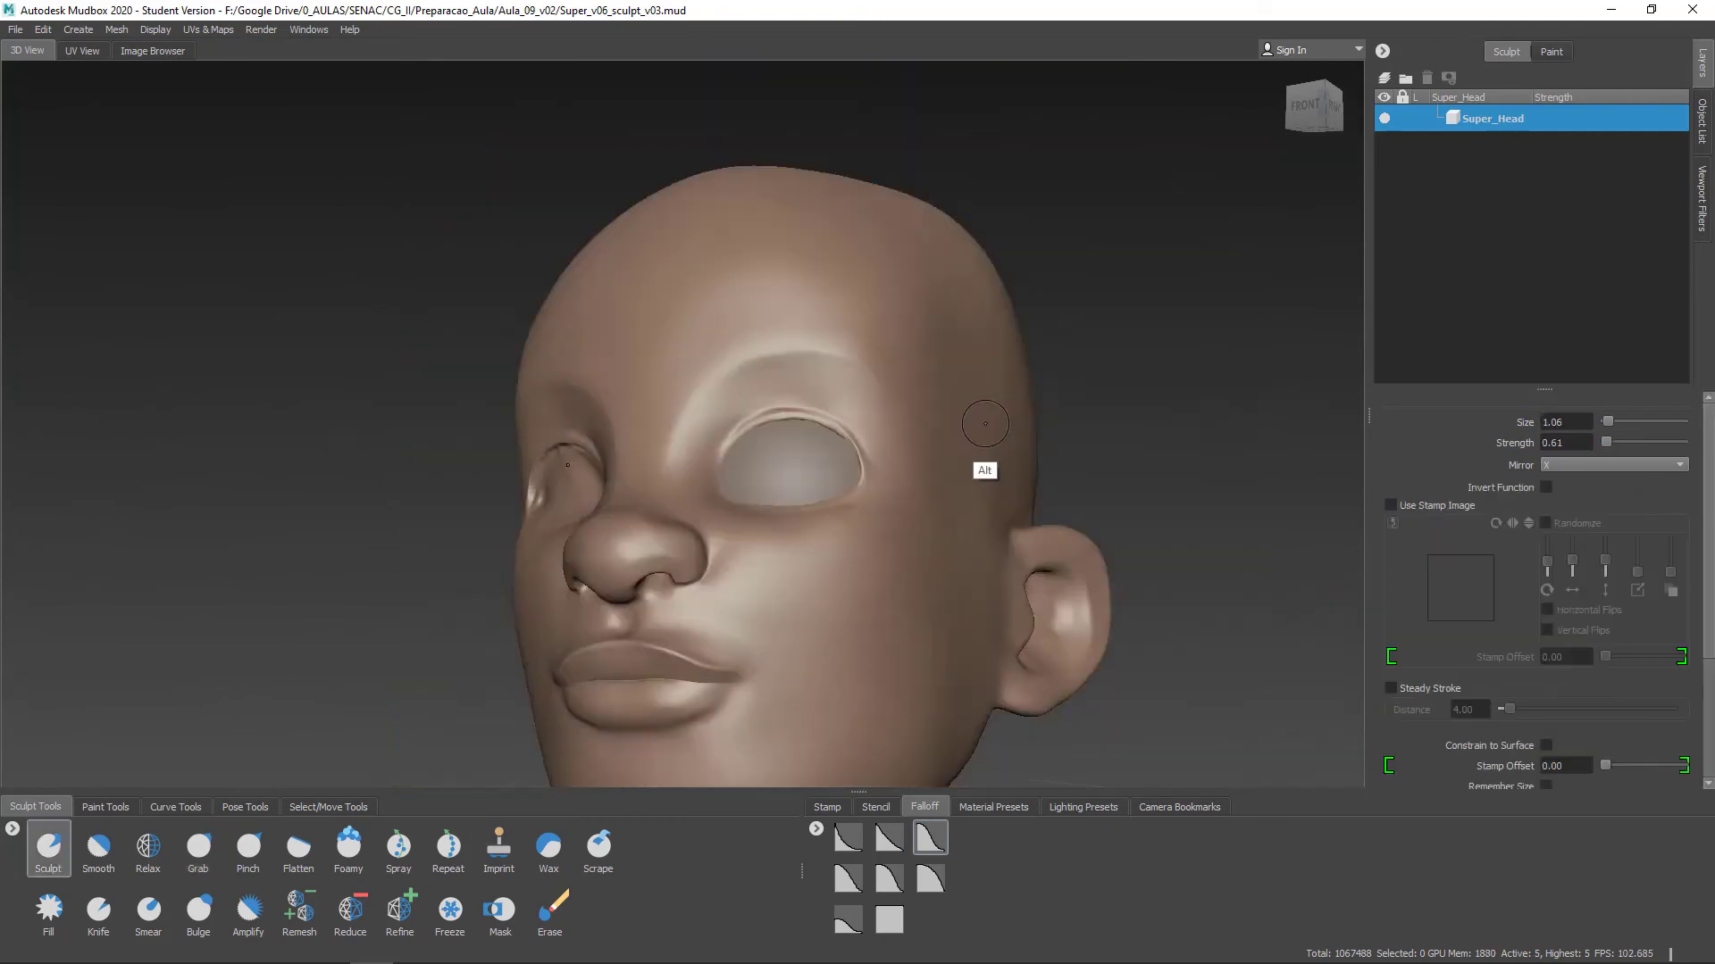
left_click_drag(983, 425, 980, 524, "alt")
left_click(15, 29)
right_click_drag(1000, 500, 1108, 536, "alt")
left_click_drag(1107, 535, 803, 599, "alt")
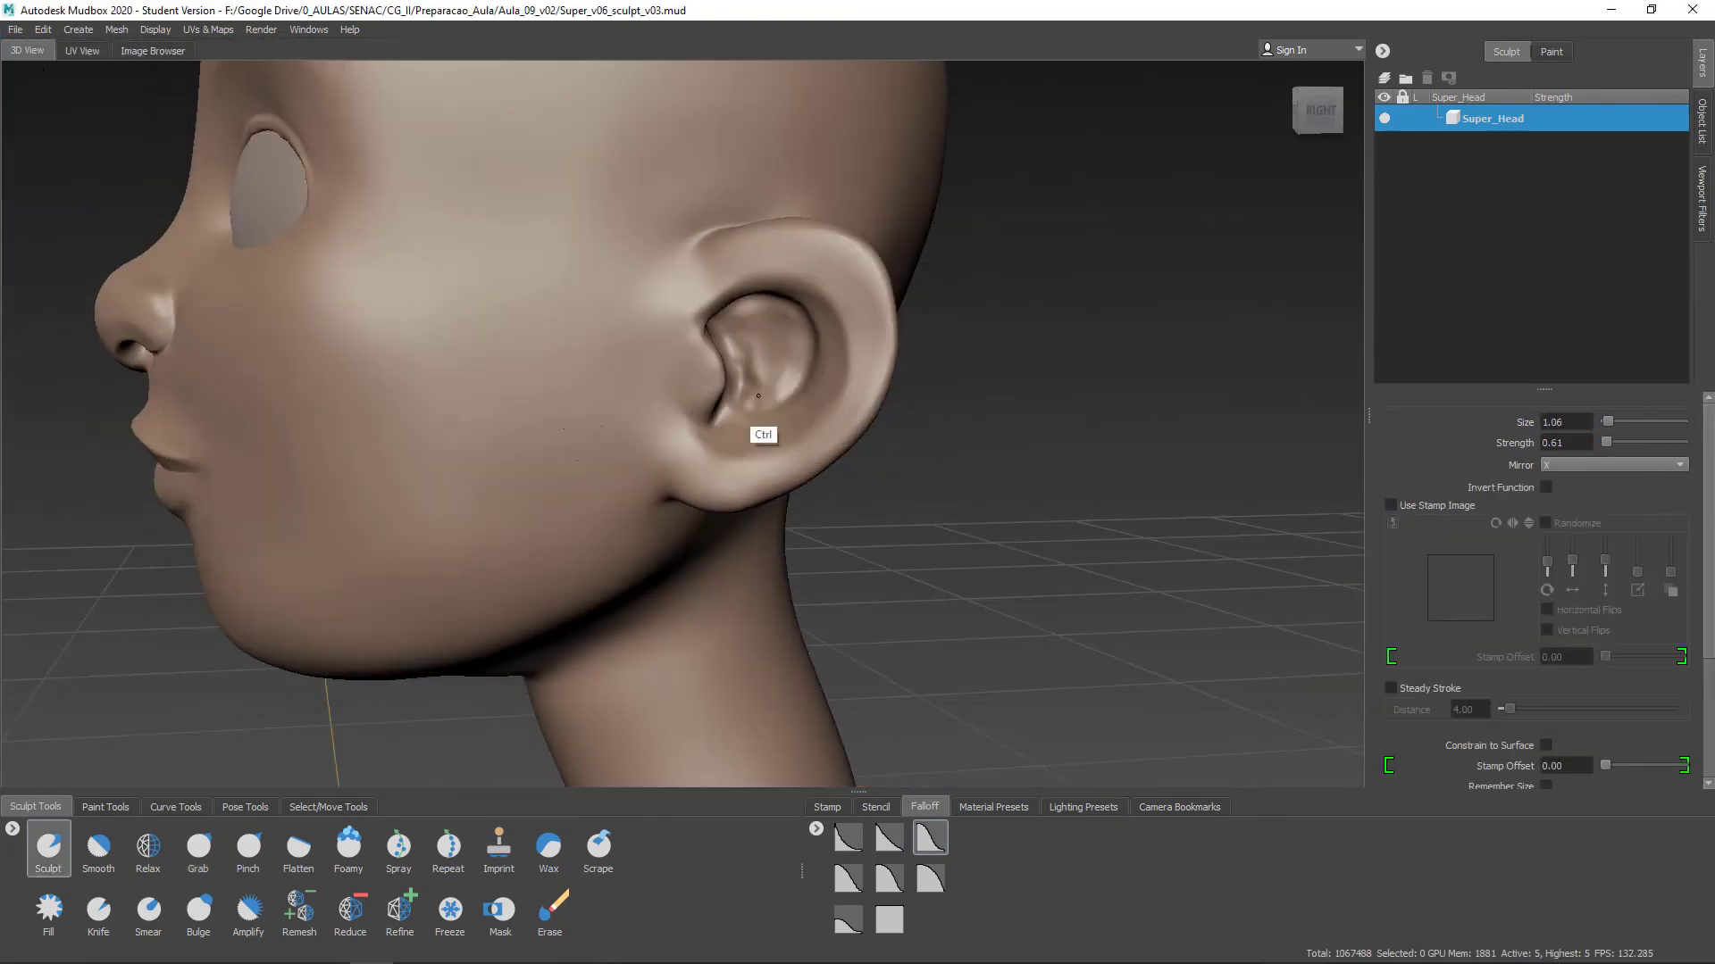
right_click_drag(741, 327, 893, 294, "alt")
left_click_drag(893, 295, 875, 175, "shift")
left_click_drag(875, 357, 929, 367, "alt")
Build up the inner folds of the ear with the Wax brush at size 1.06 and strength 0.10
left_click(549, 852)
left_click_drag(563, 393, 551, 487)
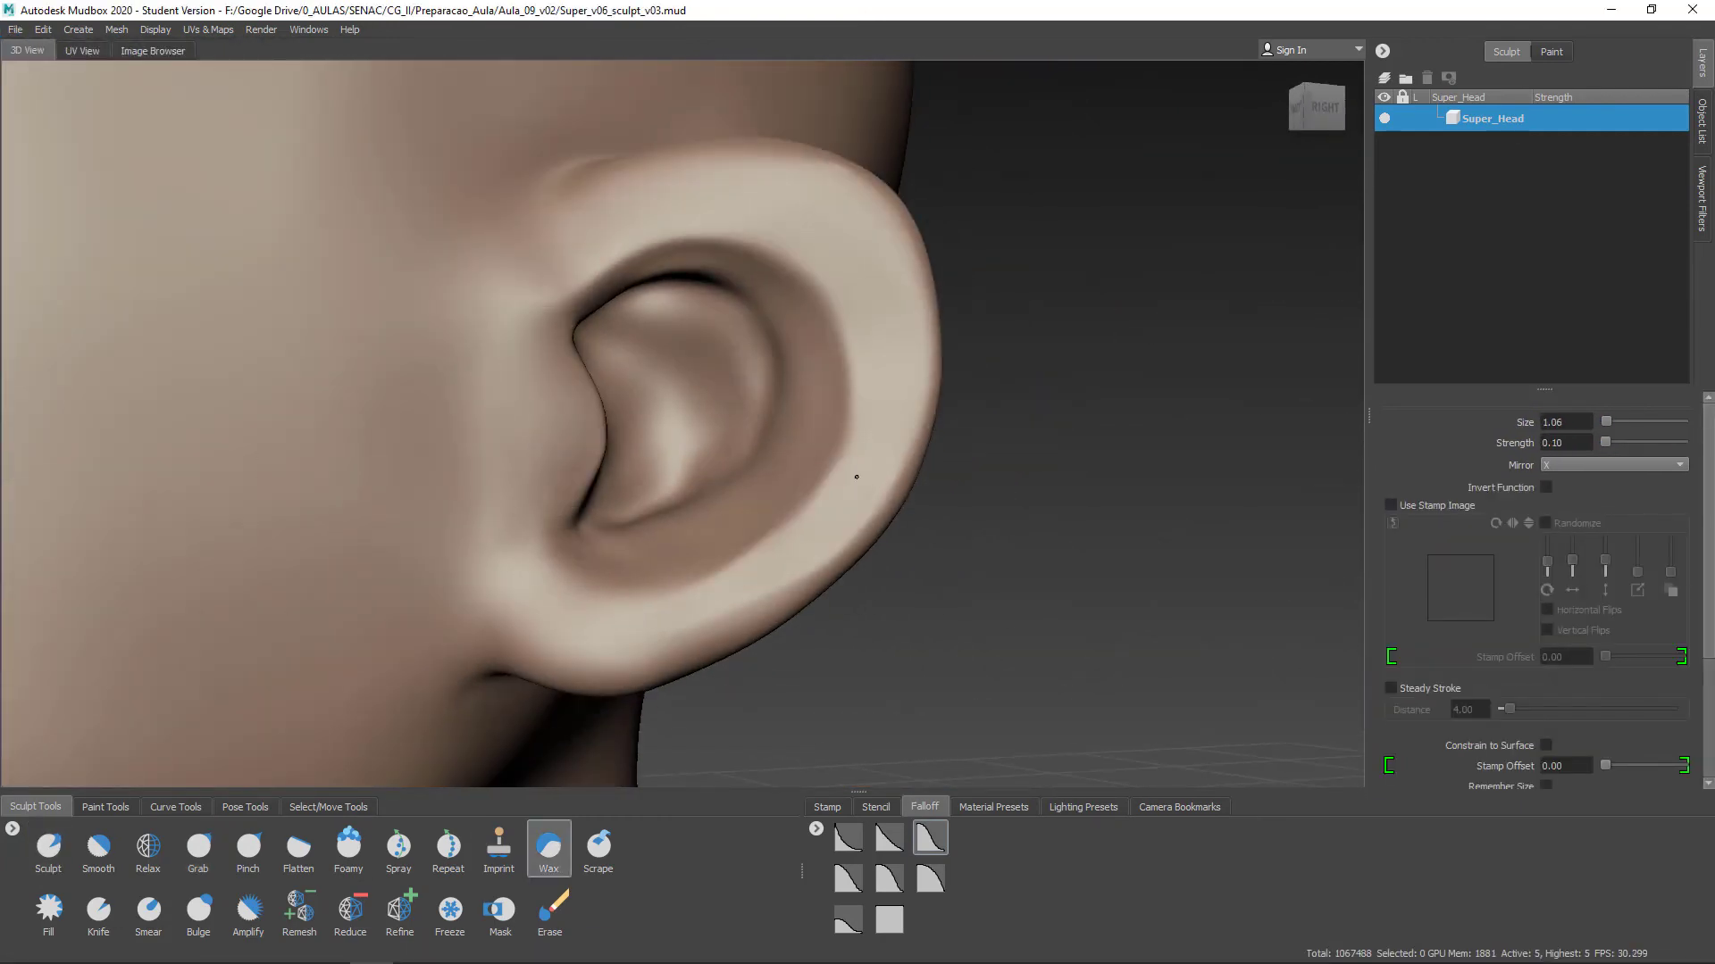
left_click_drag(856, 477, 645, 541, "alt")
left_click_drag(513, 640, 792, 433, "alt")
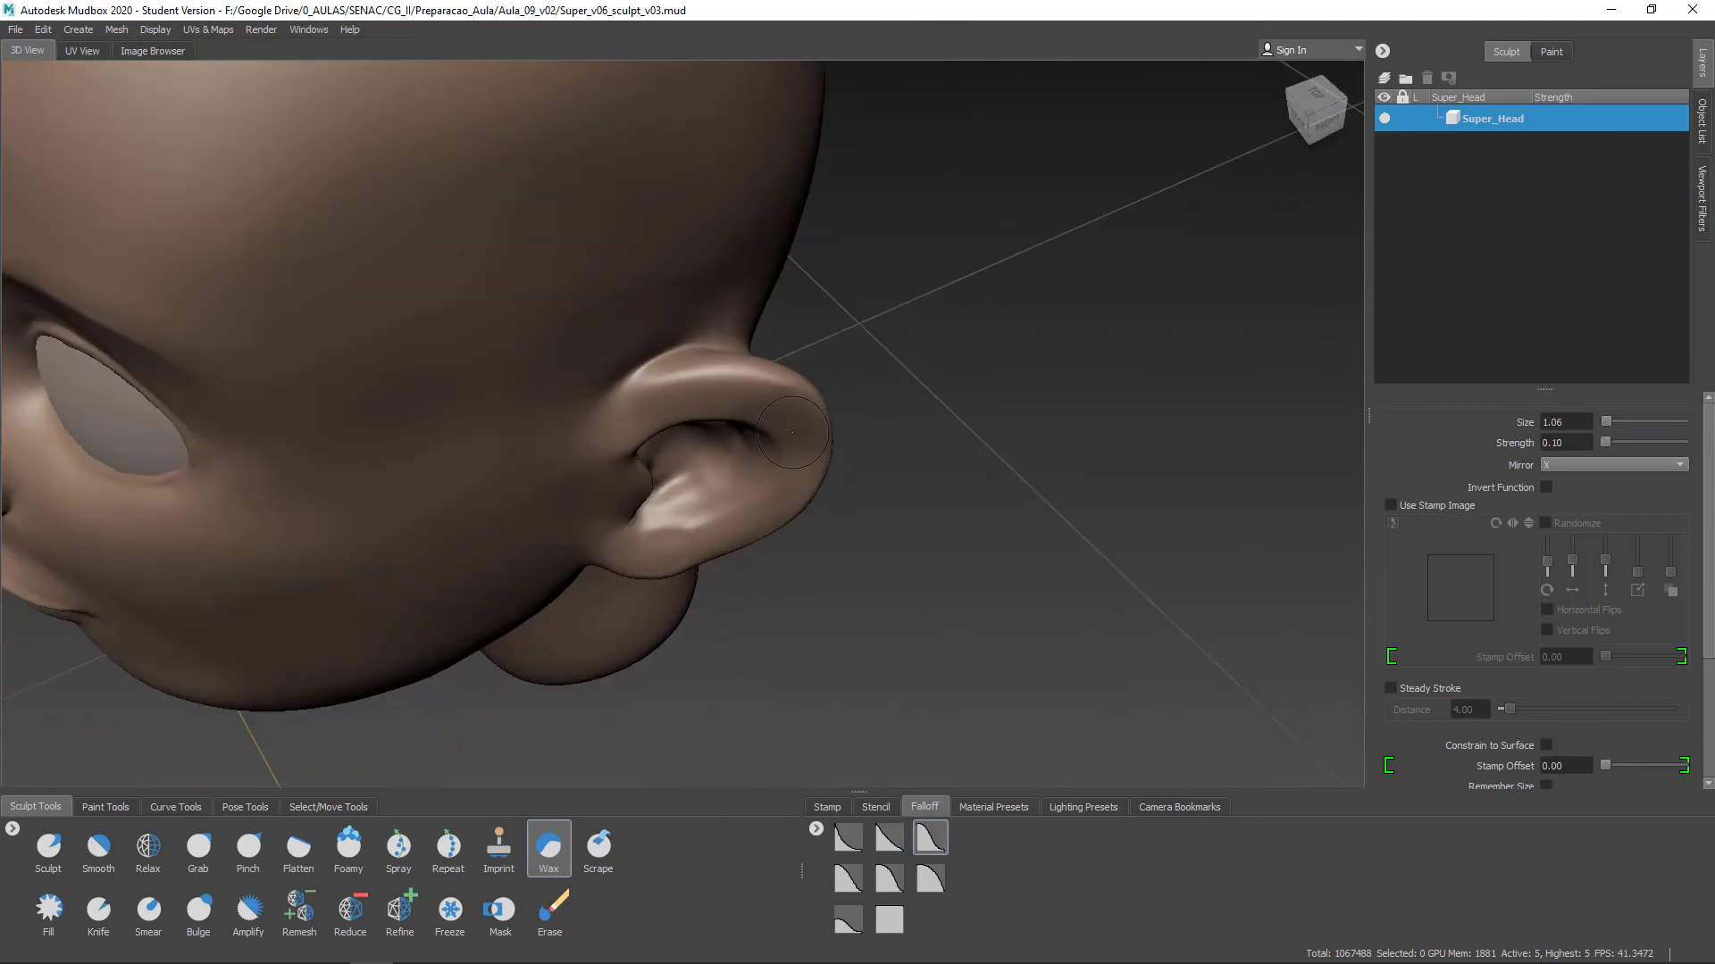
left_click_drag(625, 500, 753, 494, "alt")
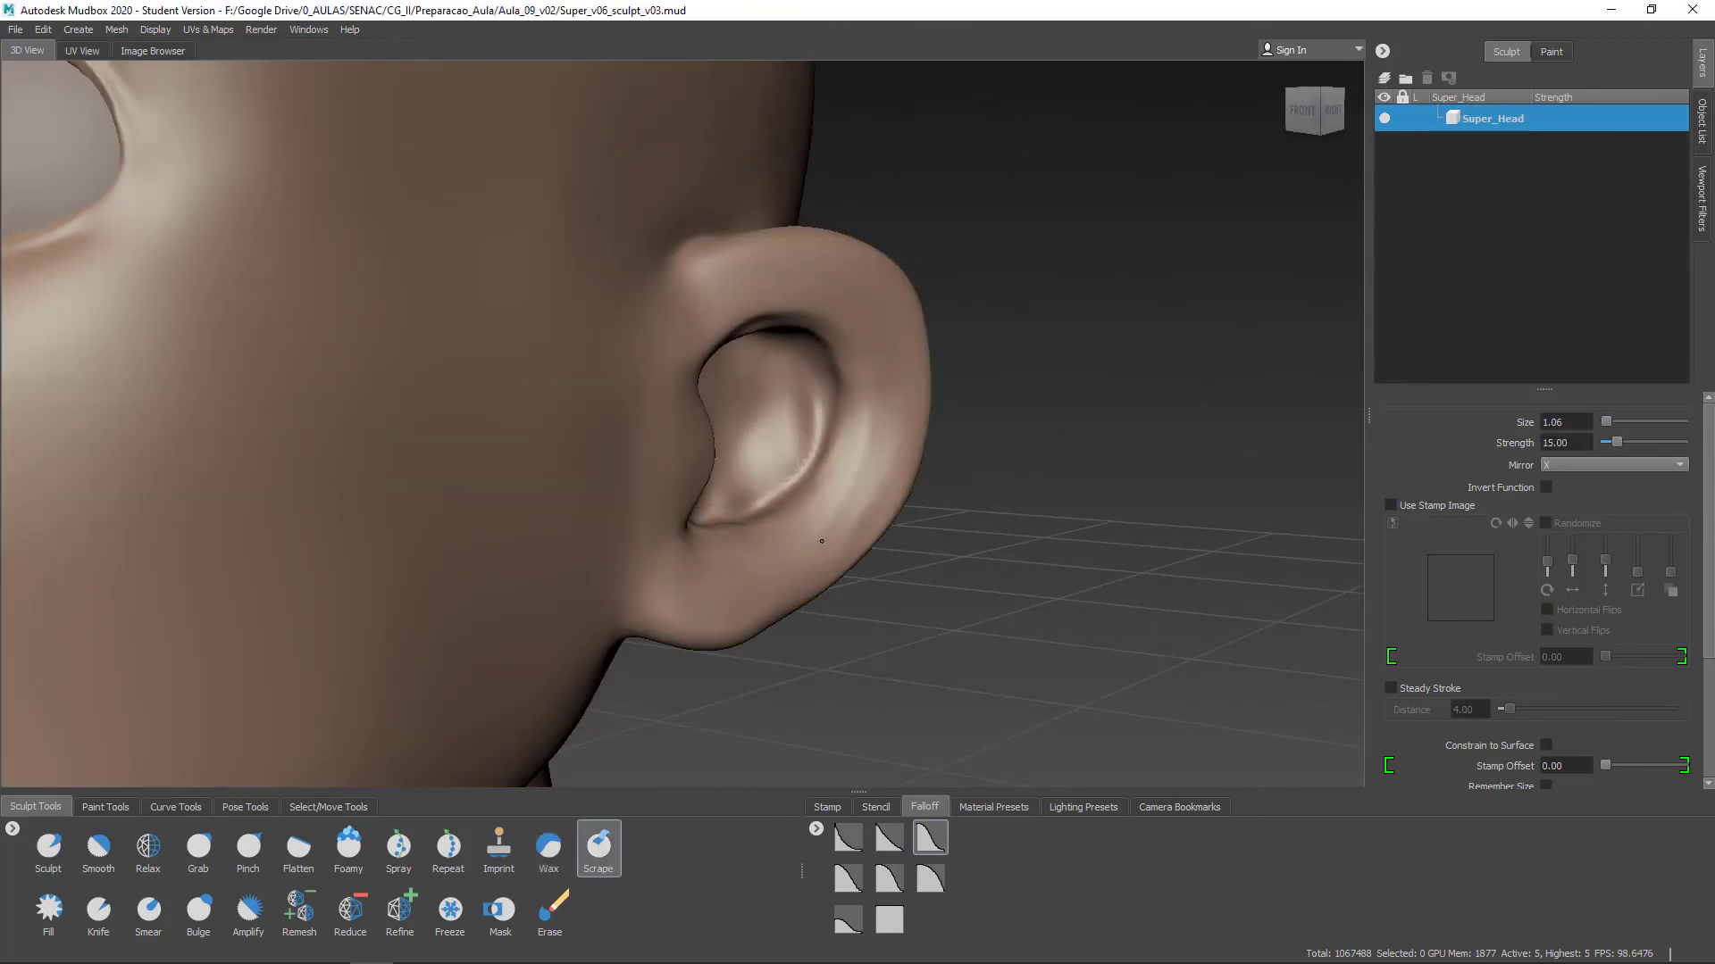
Flatten the ear rim with the Scrape brush at size 1.06 and touch it up with the Sculpt brush
left_click_drag(845, 304, 589, 272, "alt")
key("1")
mouse_move(782, 270)
left_mouse_down("alt")
mouse_move(700, 417)
mouse_move(617, 393)
mouse_move(602, 409)
mouse_move(626, 482)
left_mouse_up("alt")
left_click_drag(607, 317, 977, 370, "alt")
Lock the Super_Head mesh and select the Super_Eye_L eyeball for editing
left_click(1702, 121)
left_click(1474, 321)
left_click(1408, 321)
left_click(1495, 300)
left_click_drag(804, 536, 919, 604, "alt")
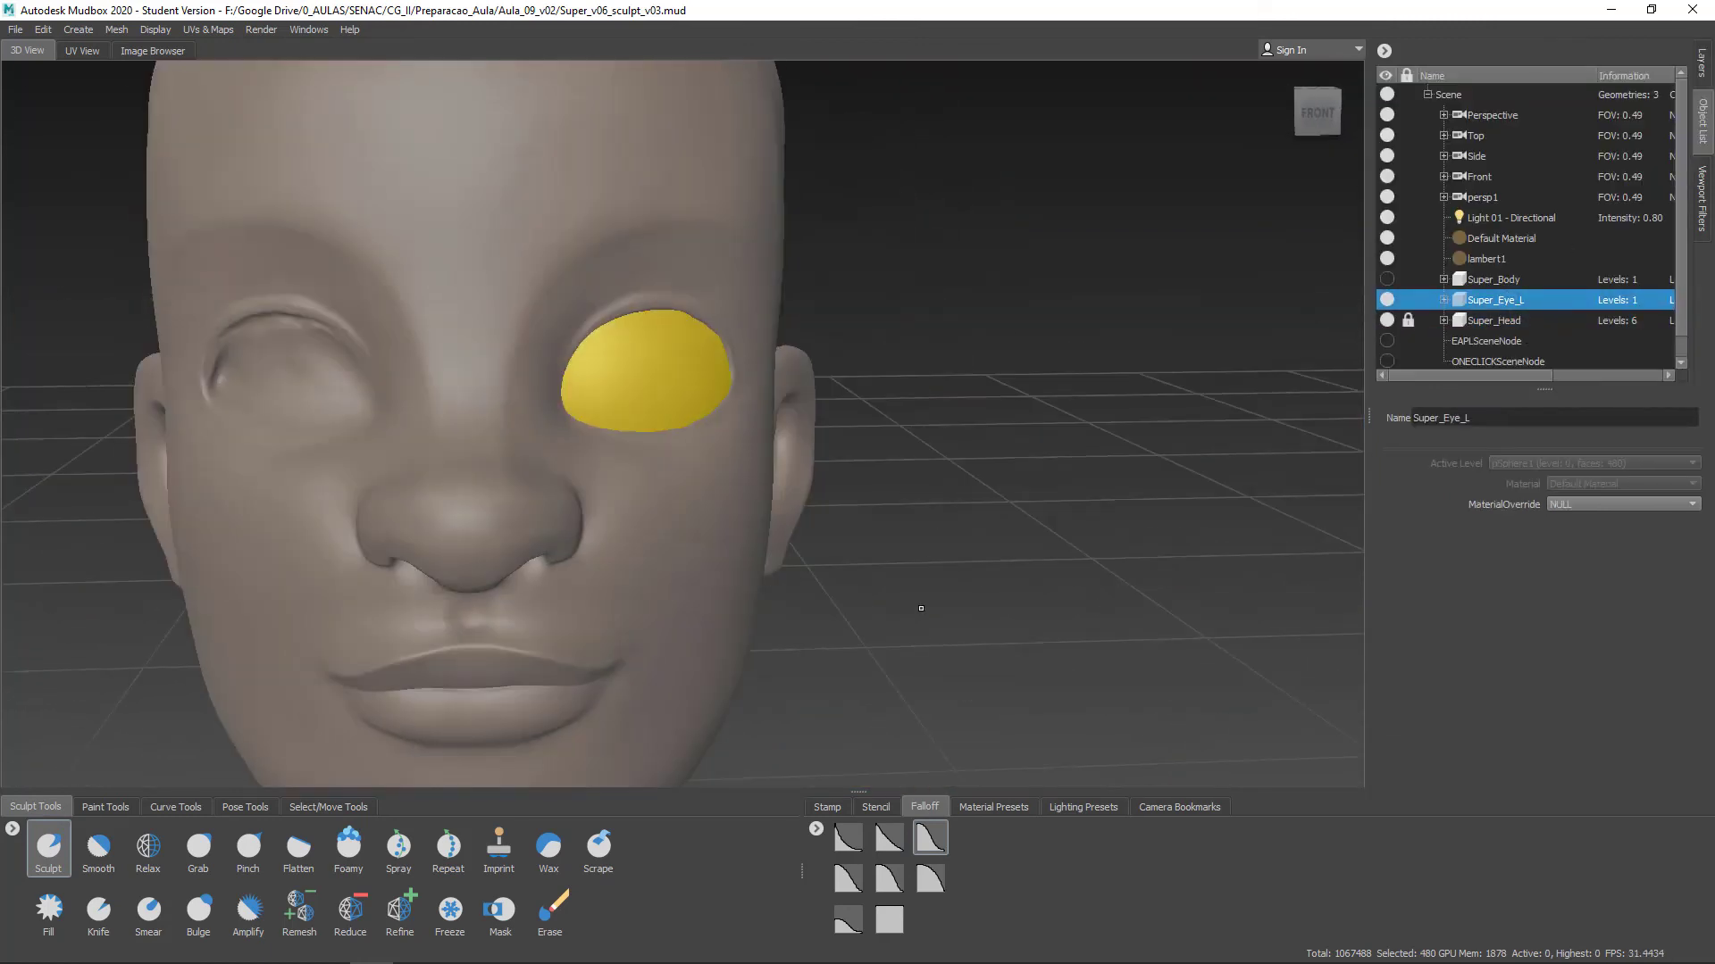
Hide Super_Head, dent a pupil into the front of Super_Eye_L, and subdivide the eyeball to level 2
left_click(1386, 320)
key("w")
left_click(298, 851)
left_click(591, 338)
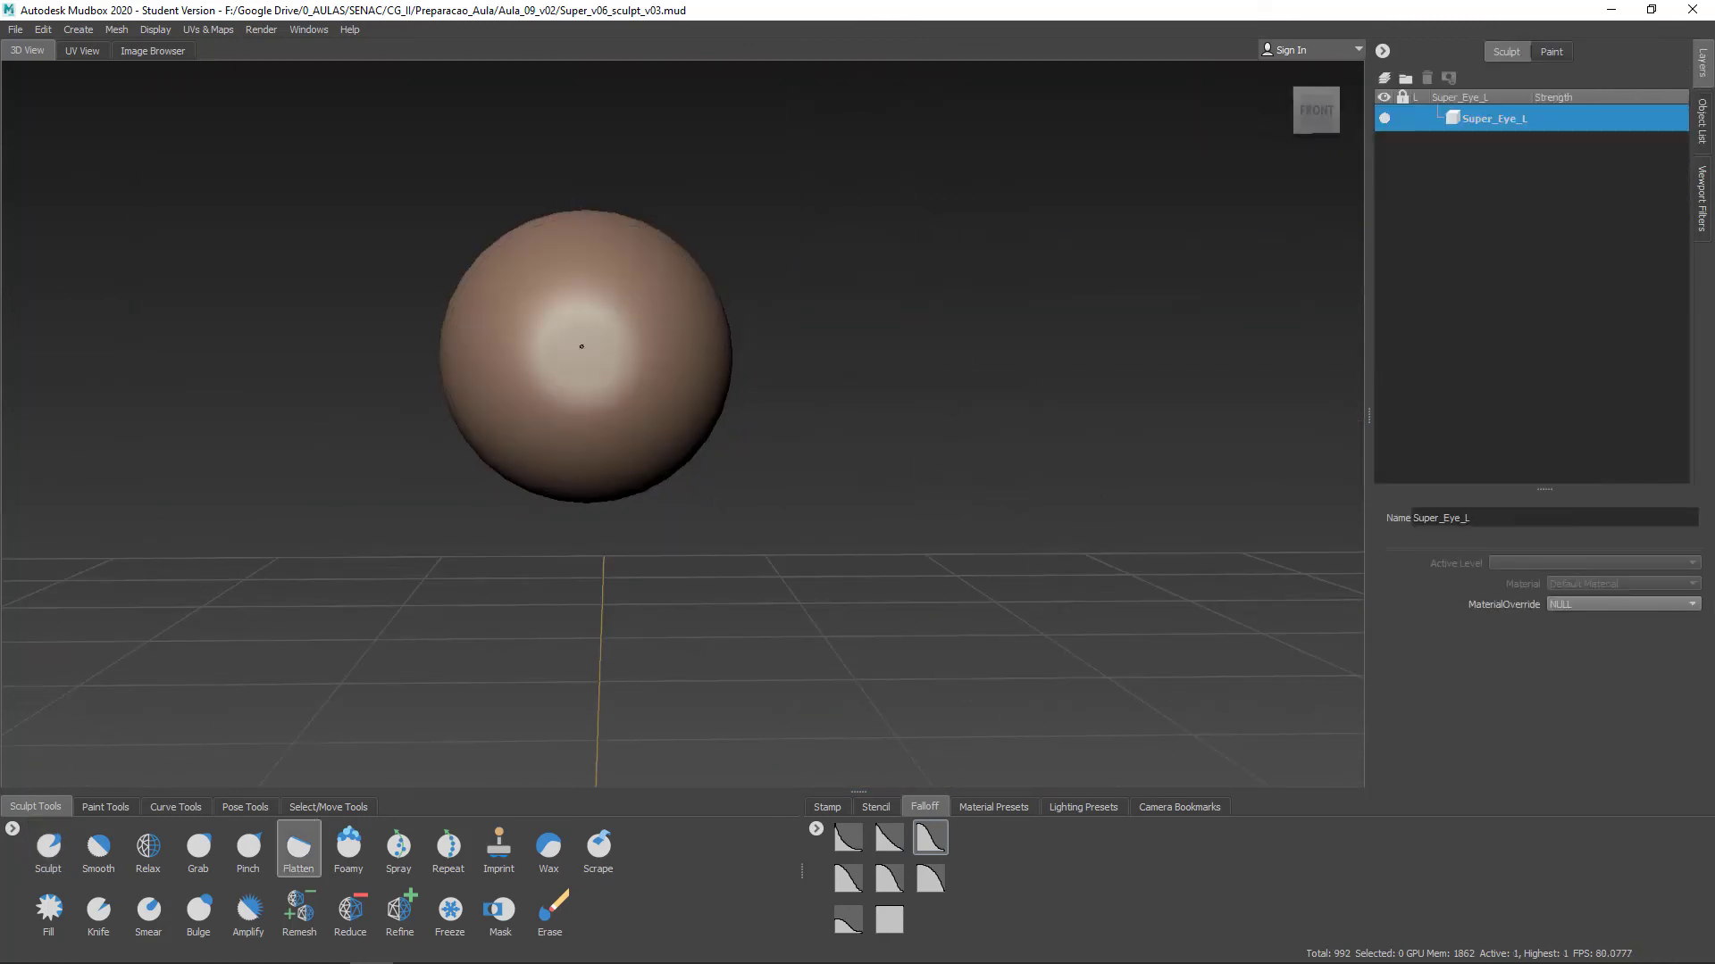
left_click_drag(581, 347, 952, 403, "alt")
left_click_drag(709, 323, 616, 357, "alt")
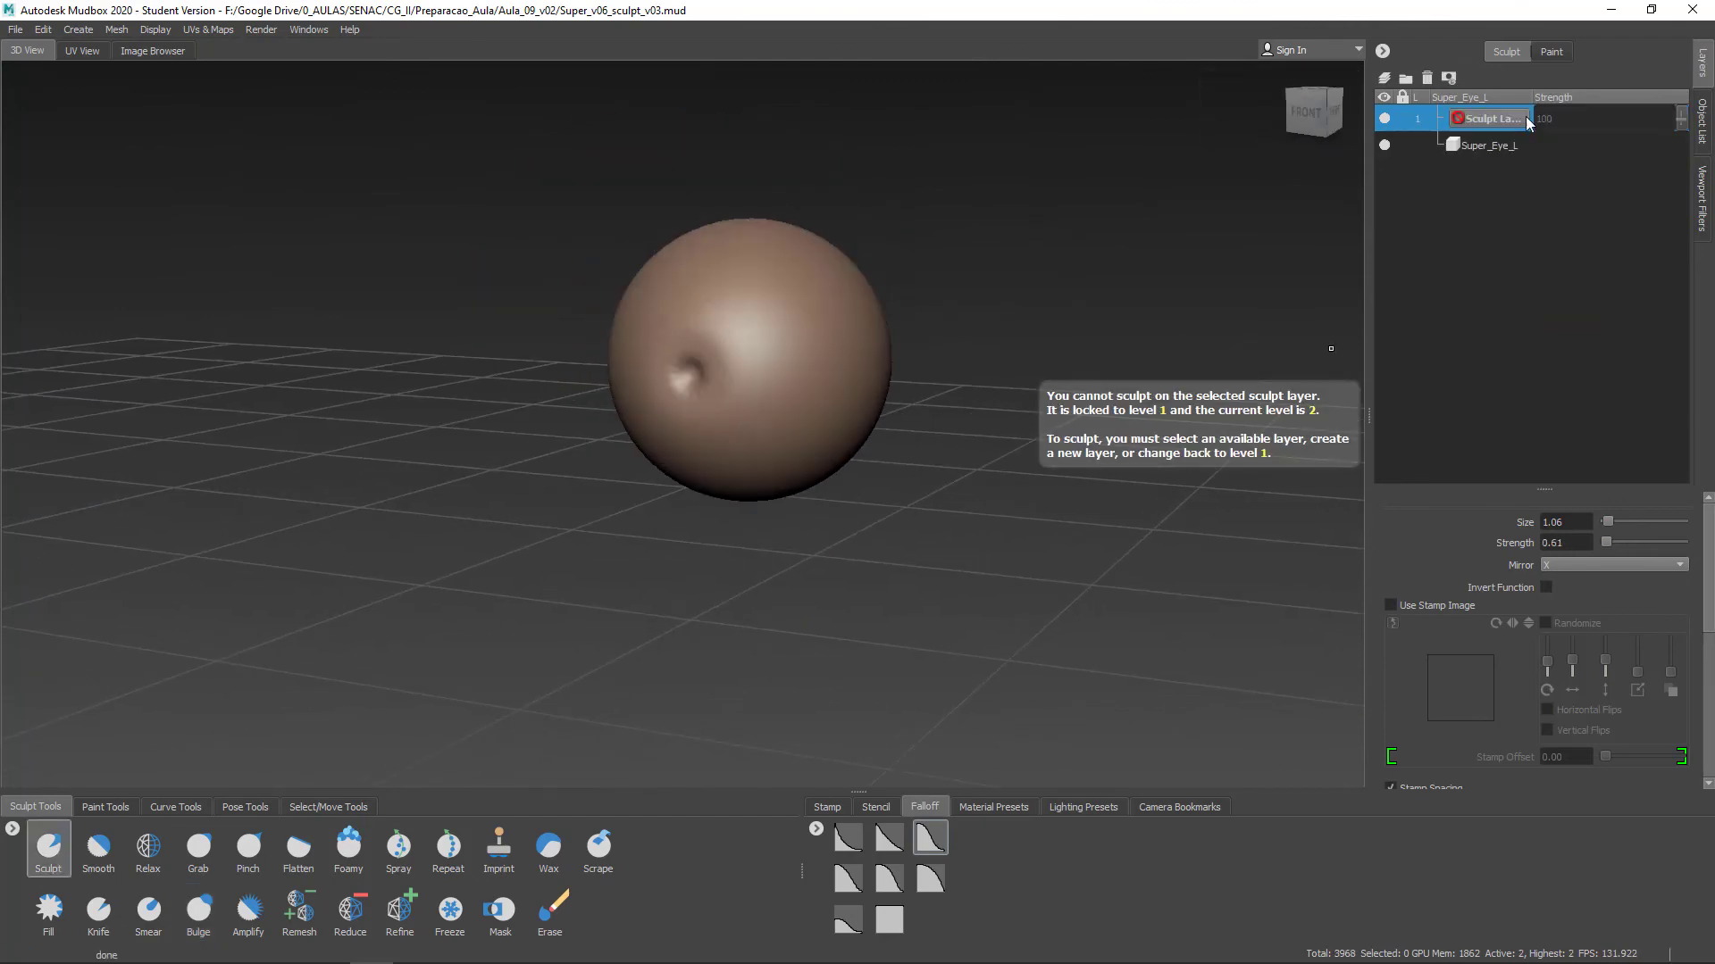
Show Super_Head again and adjust the placement of Super_Eye_L in the socket with the Translate tool
left_click(1702, 122)
left_click(1387, 321)
left_click(1495, 321)
left_click(1408, 300)
left_click(1495, 300)
left_click(329, 806)
left_click(157, 913)
left_click(53, 912)
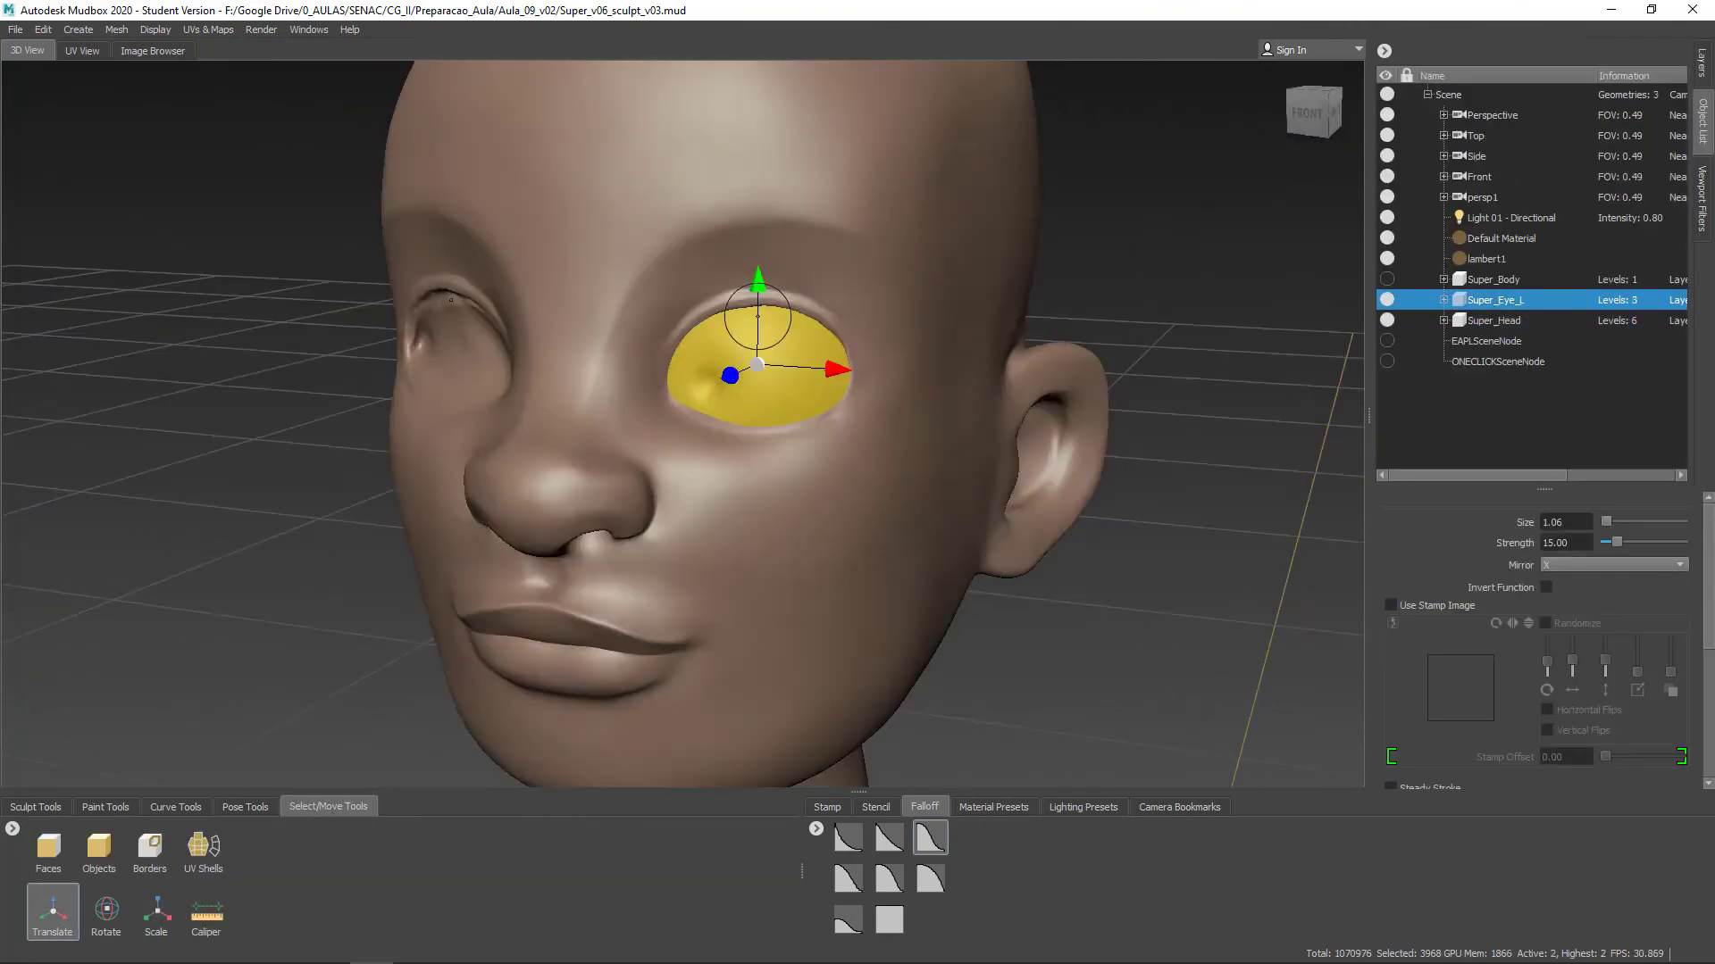
left_click_drag(758, 321, 893, 337, "alt")
left_click_drag(893, 336, 716, 342, "alt")
scroll(717, 342, "up", 3)
Lock Super_Eye_L, make Super_Head the active mesh, and save the scene as Super_v06_sculpt_v04.mud
left_click(1407, 300)
left_click(1495, 321)
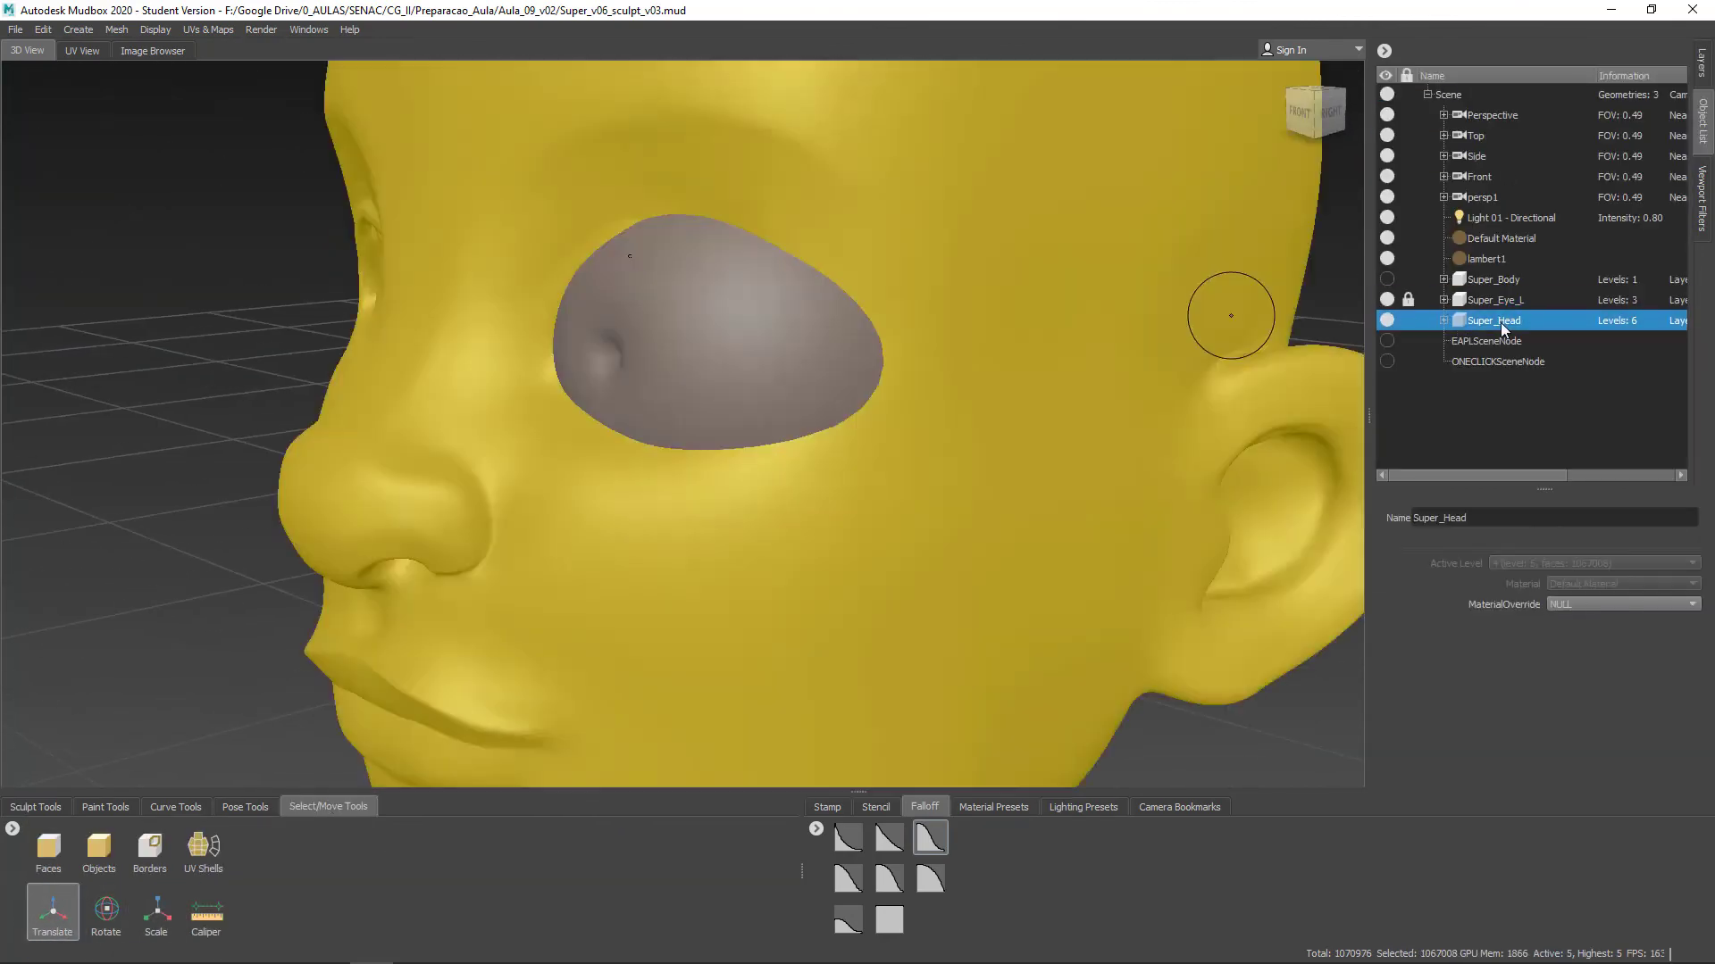
left_click_drag(1040, 505, 1161, 500, "alt")
left_click(1457, 412)
left_click(35, 807)
left_click(15, 29)
Reshape the eyelids around the eyeball with the Grab brush at size 2.35
key("w")
mouse_move(899, 393)
left_mouse_down("alt")
mouse_move(929, 368)
mouse_move(865, 394)
mouse_move(884, 386)
left_mouse_up("alt")
key("w")
left_click(198, 851)
left_click(1314, 111)
left_click_drag(944, 337, 902, 339, "alt")
right_click_drag(902, 340, 1037, 325, "alt")
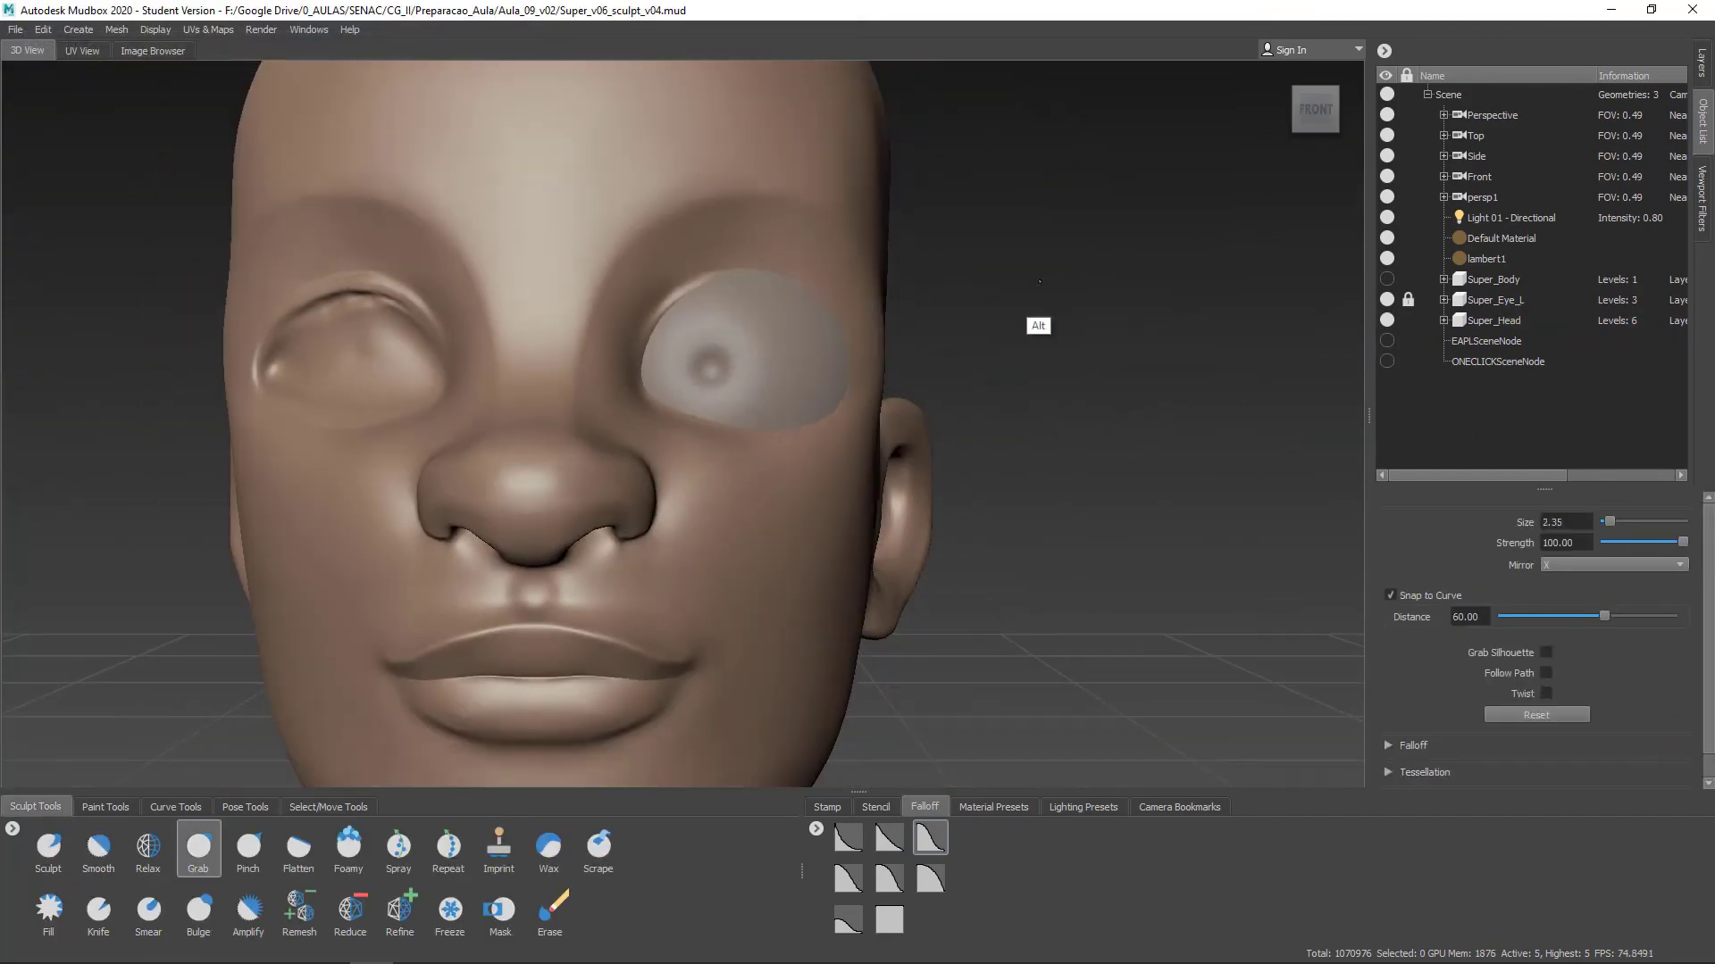
Select Super_Eye_L and fine-tune its position behind the eyelids with the Translate tool
left_click(327, 806)
left_click(156, 913)
left_click(1495, 300)
left_click_drag(1036, 325, 946, 366, "alt")
left_click_drag(911, 536, 831, 518, "alt")
left_click(204, 851)
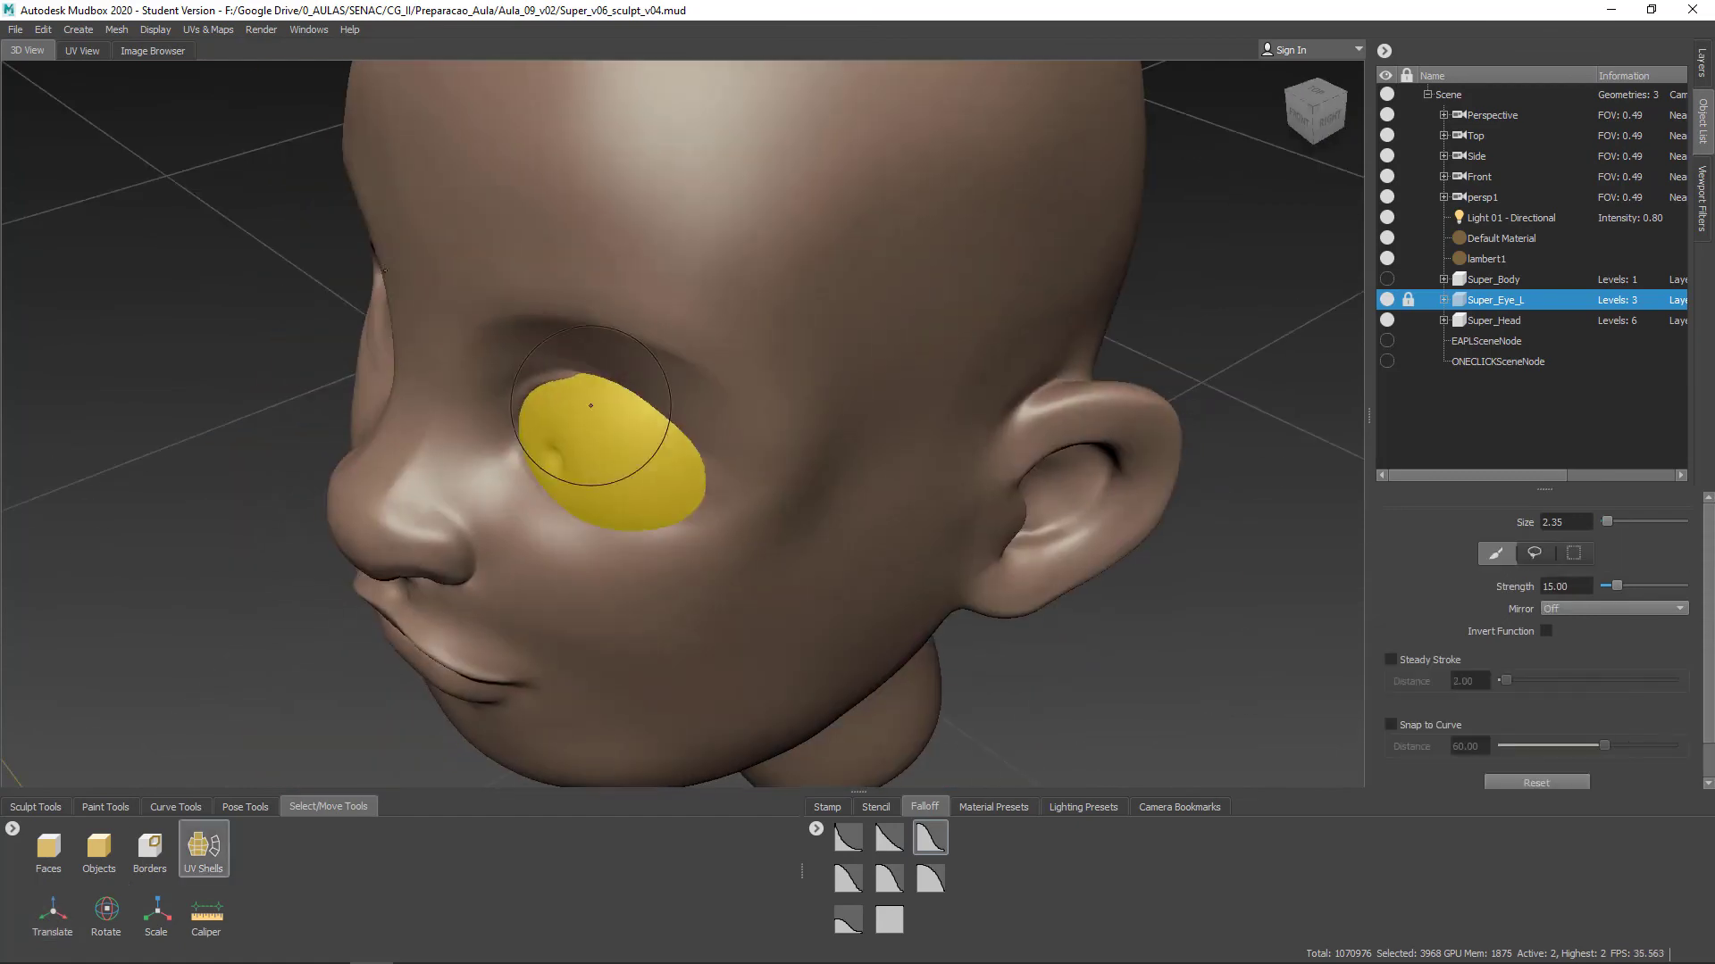
left_click(53, 913)
left_click_drag(661, 456, 759, 447, "alt")
left_click(197, 679)
Pull the upper and lower eyelids over the eyeball with the Grab brush at size 2.35
left_click(36, 806)
left_click(198, 851)
mouse_move(777, 535)
left_mouse_down("alt")
mouse_move(750, 357)
mouse_move(716, 429)
left_mouse_up("alt")
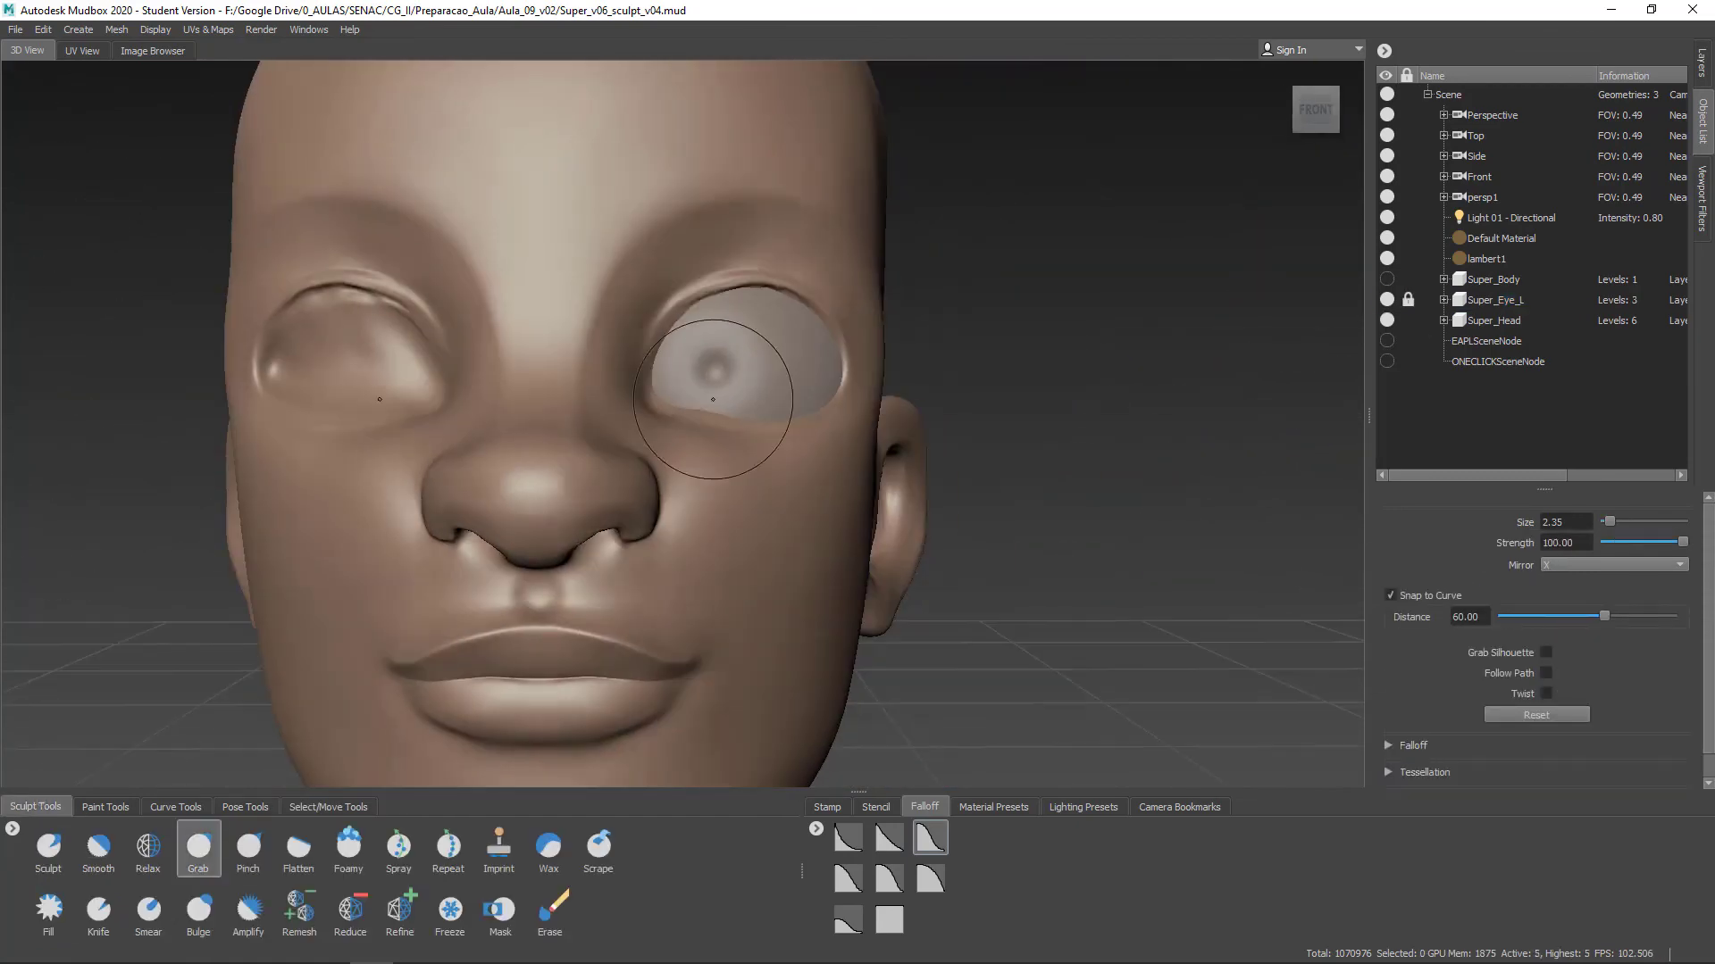
left_click_drag(858, 393, 792, 410, "alt")
right_click_drag(792, 410, 947, 402, "alt")
mouse_move(635, 329)
left_mouse_down("alt")
mouse_move(811, 163)
mouse_move(937, 357)
left_mouse_up("alt")
right_click_drag(938, 357, 873, 379, "alt")
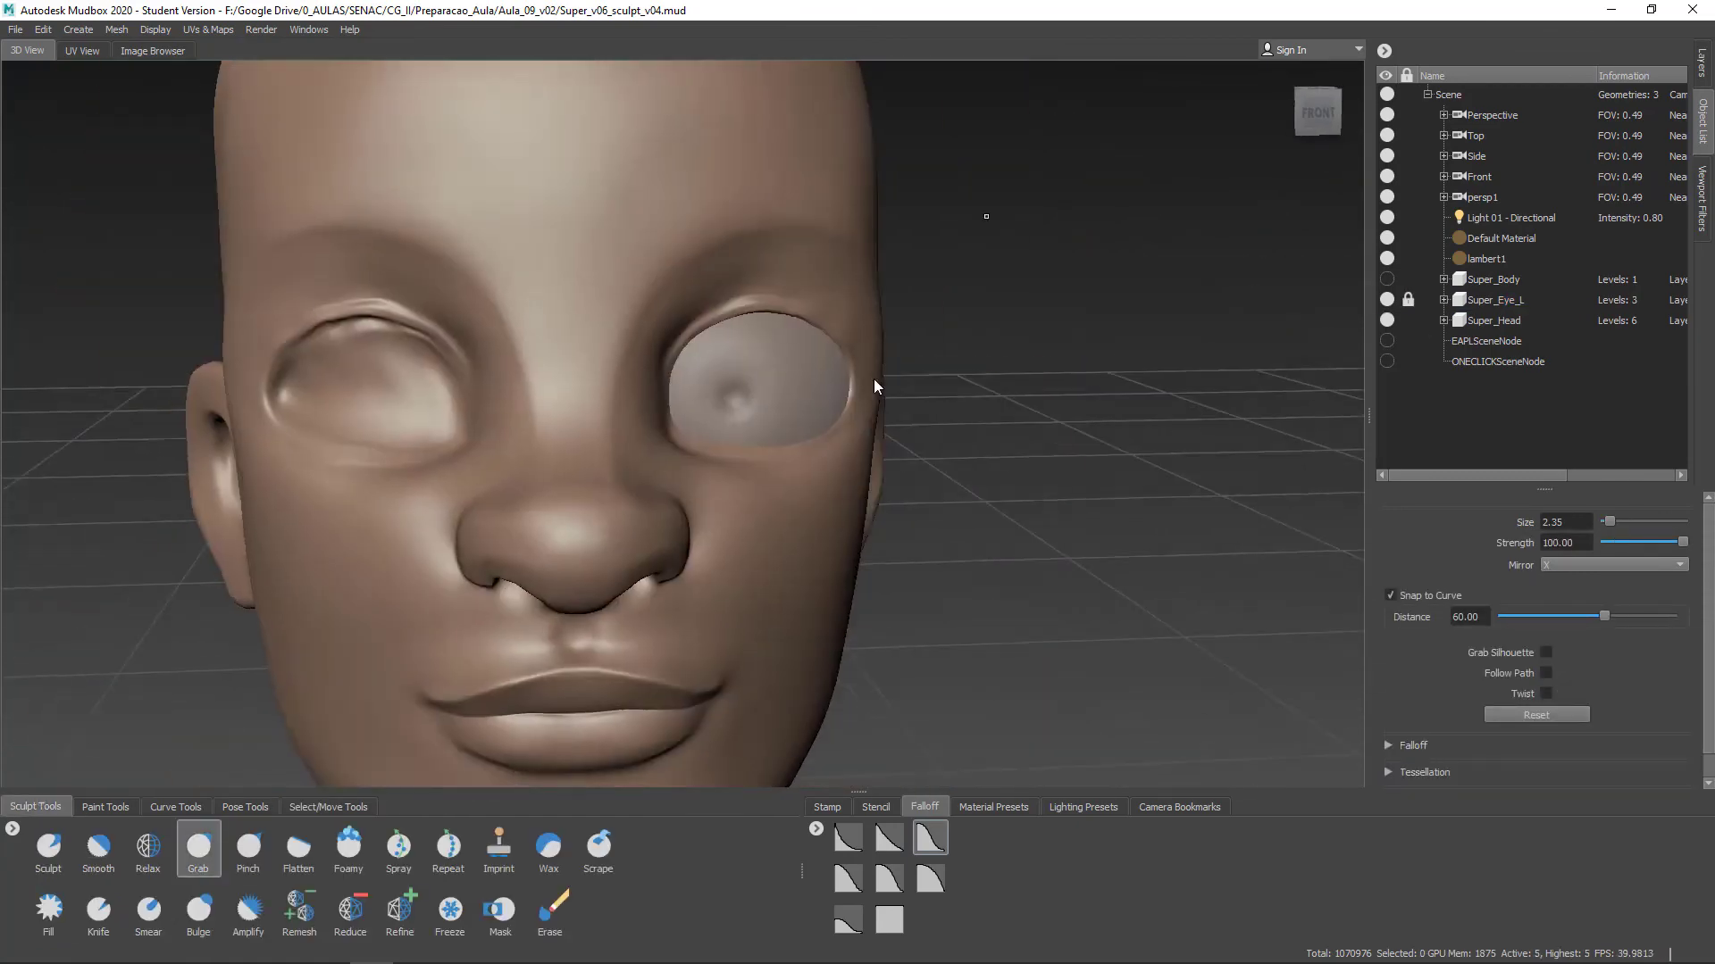
Reshape the outer and inner eye corners from the front with the Grab brush
left_click_drag(873, 379, 840, 321, "alt")
left_click_drag(842, 420, 865, 420)
middle_click_drag(848, 357, 831, 431, "alt")
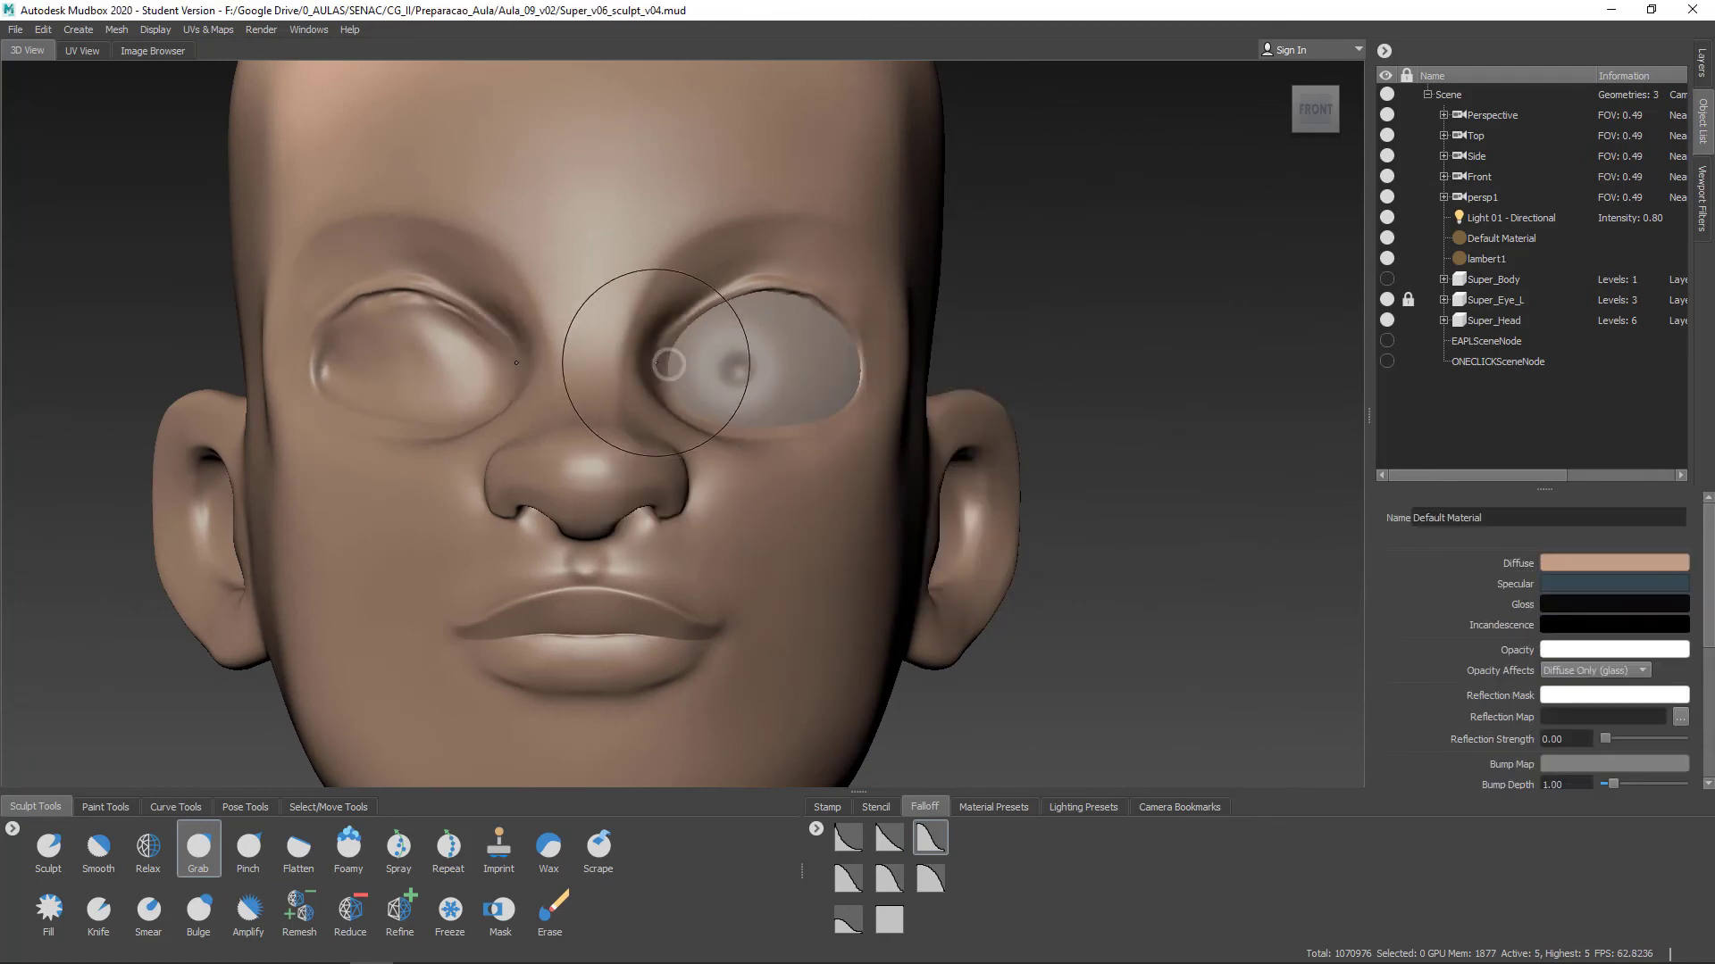
left_click_drag(656, 363, 669, 365)
left_click_drag(678, 384, 759, 384, "alt")
right_click_drag(777, 384, 725, 382, "alt")
Smooth the temple and cheek beside the eye at brush size 4.82 and return the head to subdivision level 5
left_click_drag(715, 472, 563, 454, "alt+shift")
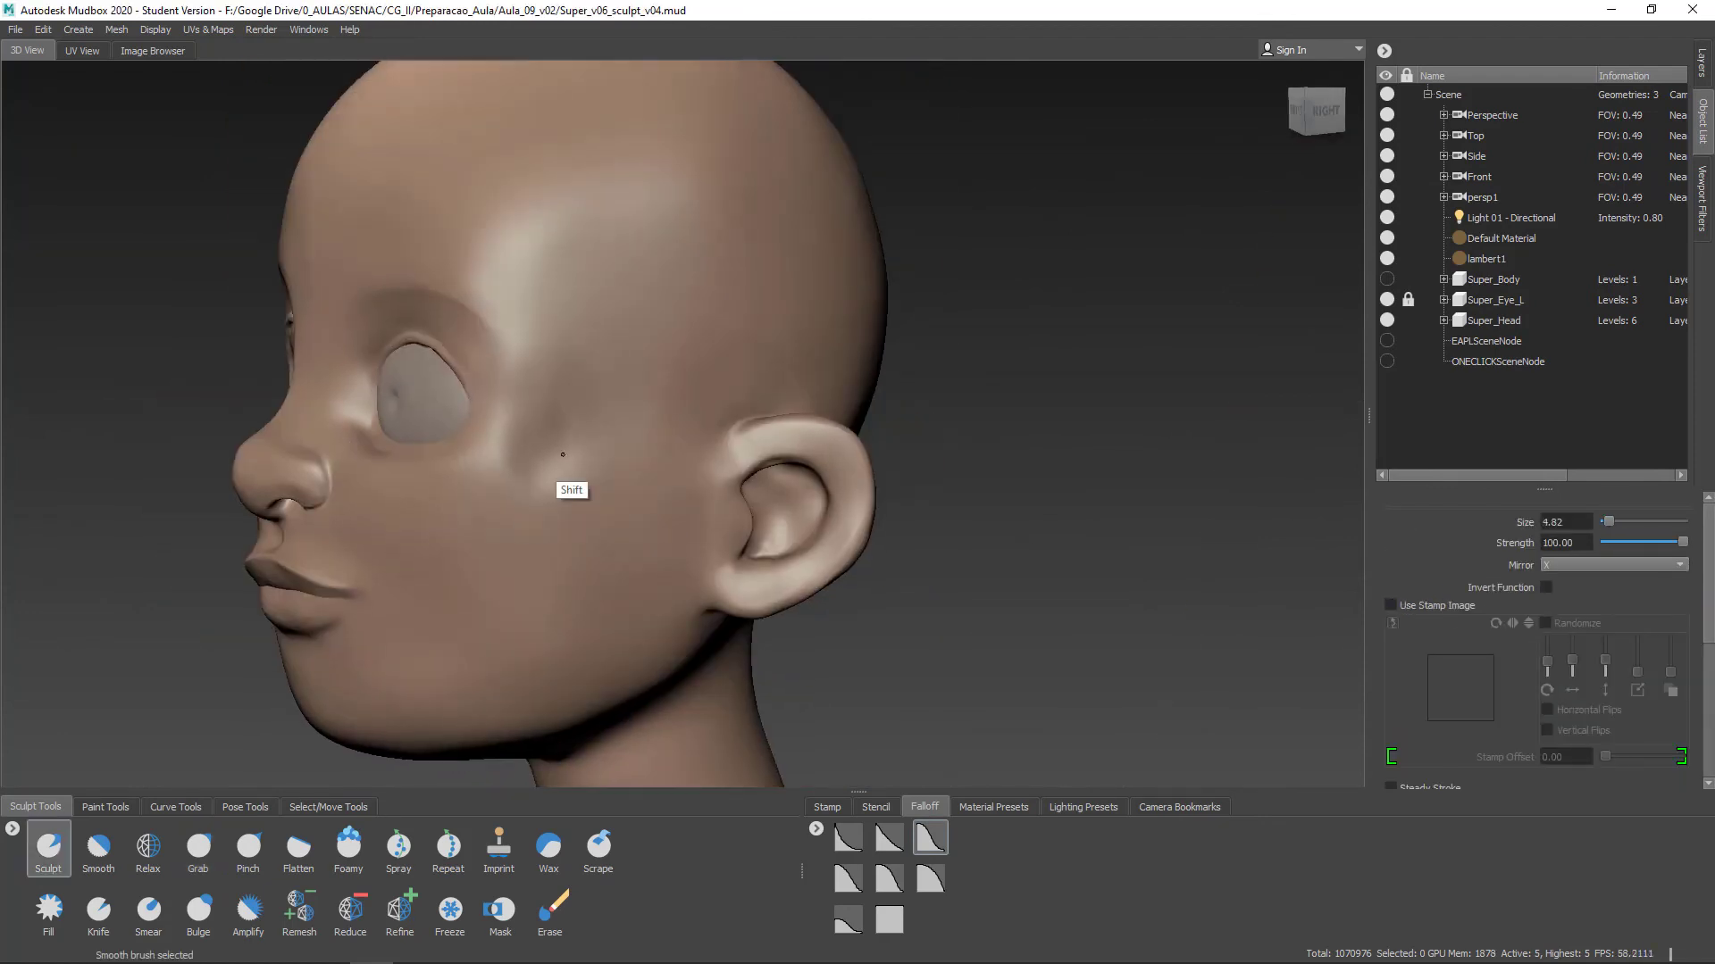
left_click_drag(560, 334, 678, 366, "alt")
key("Page_Up")
key("Page_Up")
key("Page_Up")
right_click_drag(714, 393, 850, 460, "alt")
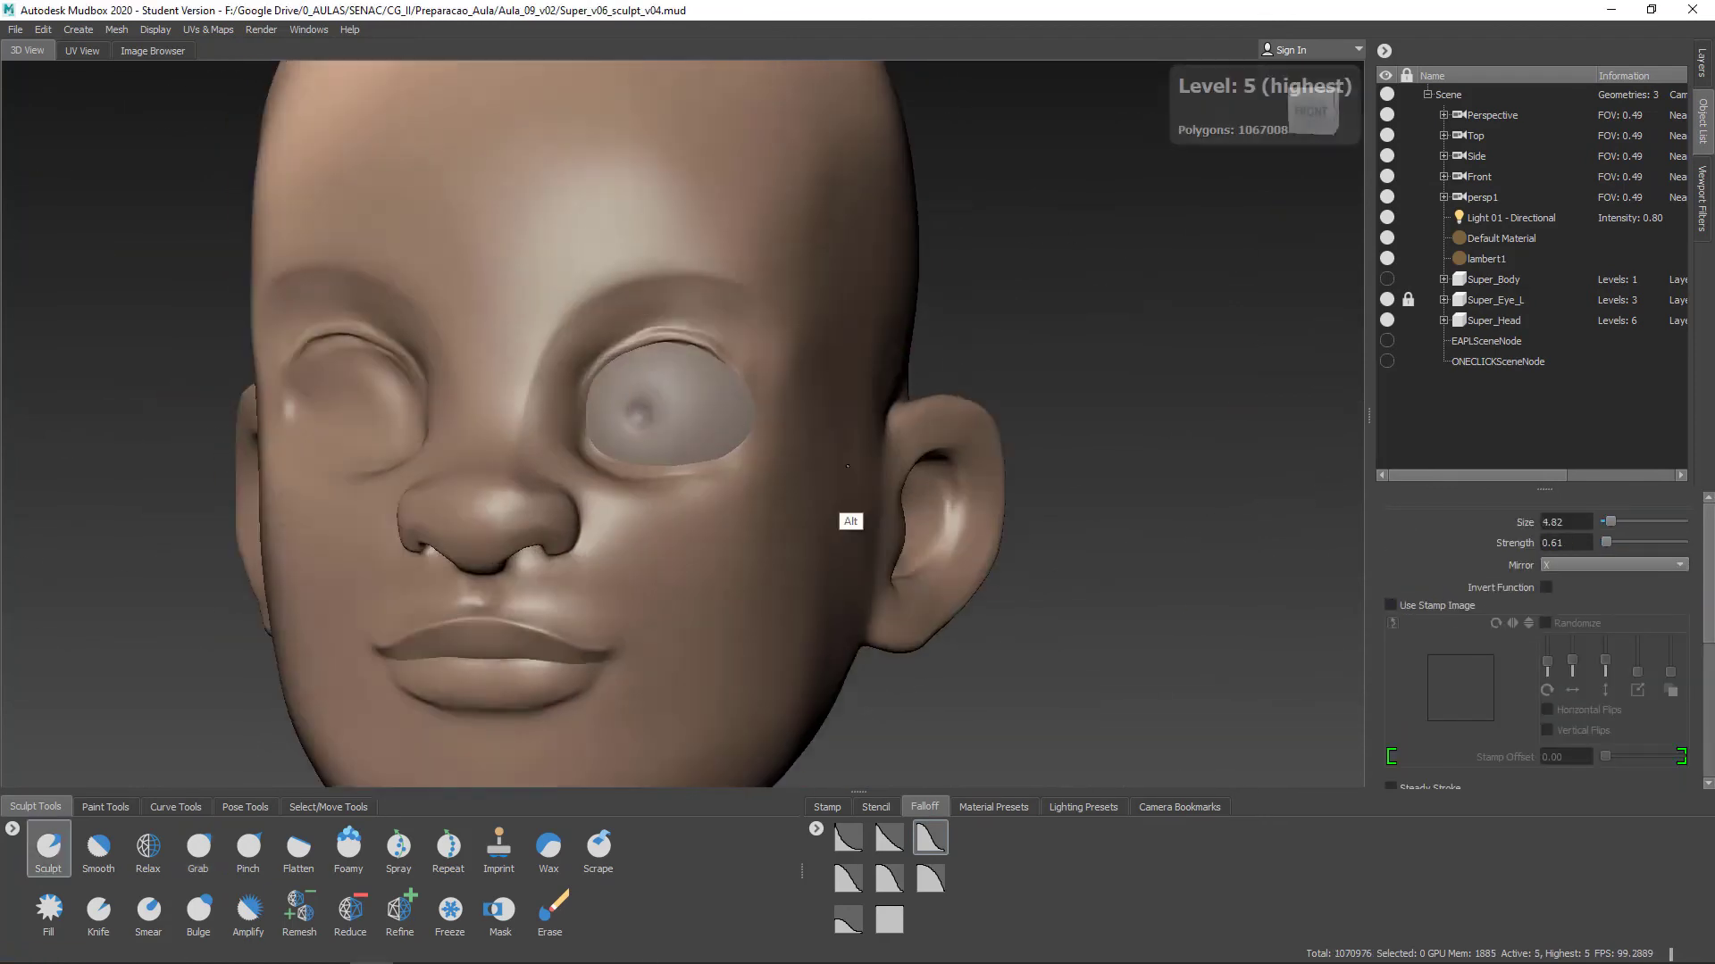
left_click_drag(850, 459, 938, 446, "alt+shift")
right_click_drag(857, 428, 947, 375, "alt")
left_click_drag(754, 285, 616, 349, "alt")
Select Super_Eye_L and reposition it in the eye socket with the Translate tool
left_click(53, 914)
left_click(156, 914)
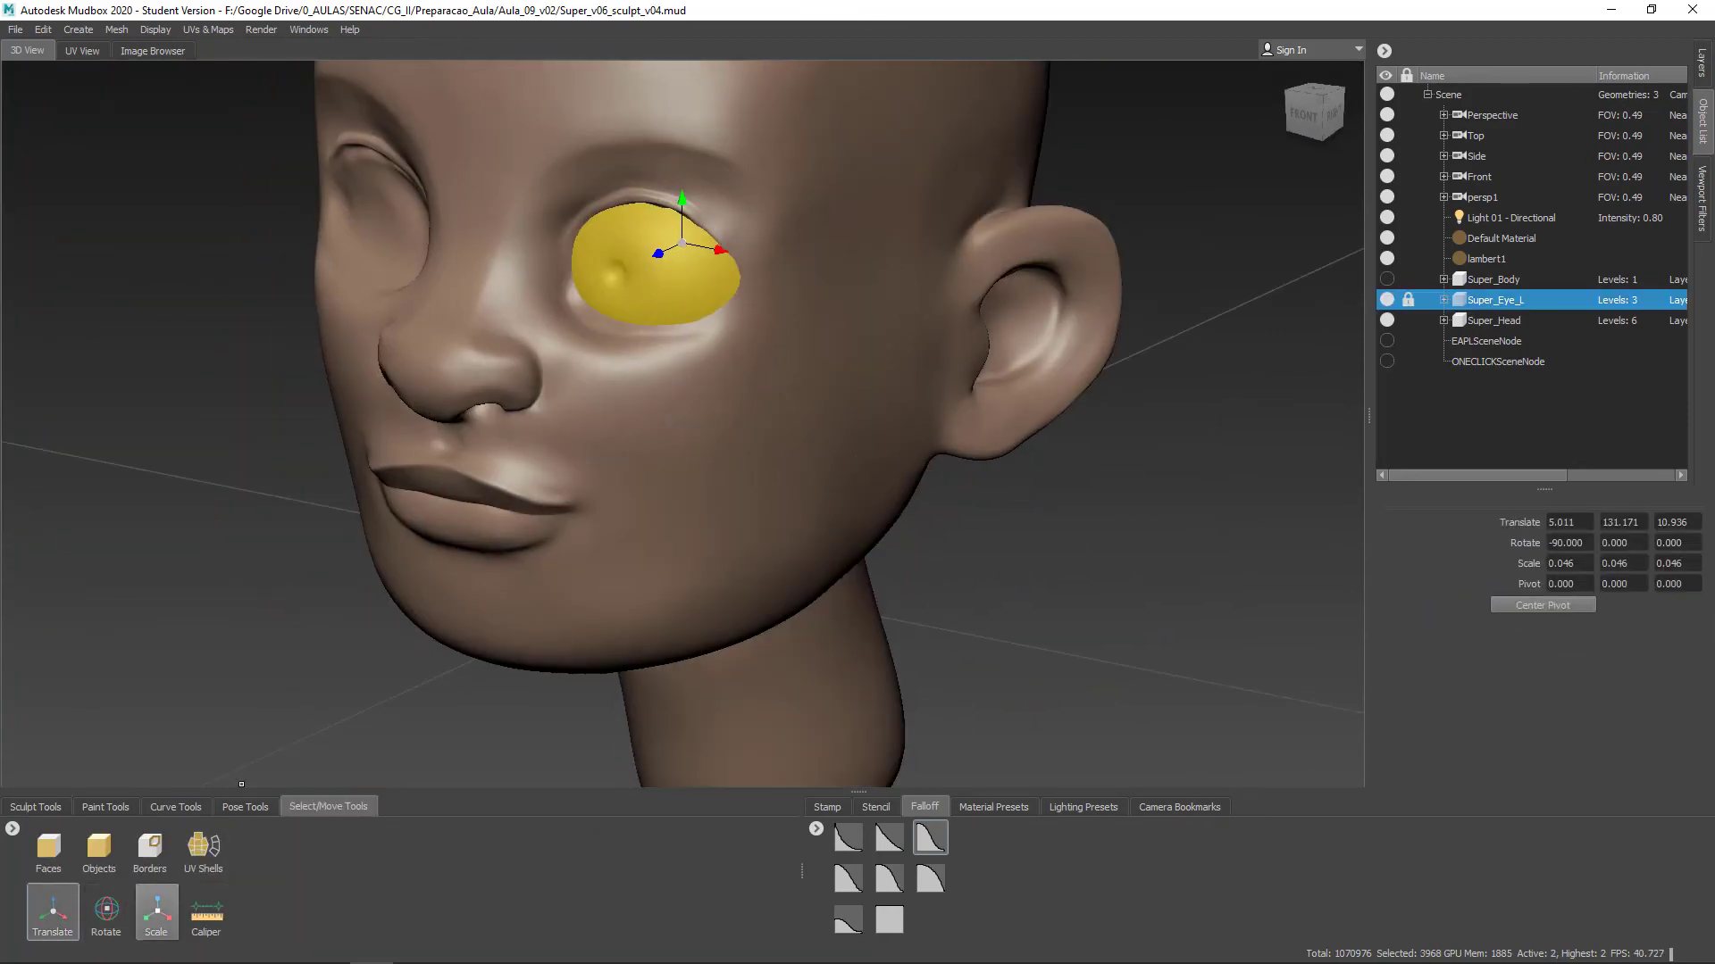
left_click(53, 914)
left_click_drag(804, 402, 849, 402, "alt")
left_click(99, 851)
key("w")
key("w")
Adjust the scale and depth of Super_Eye_L so the eyeball fits the eyelids
left_click(156, 914)
left_click_drag(759, 357, 661, 393, "alt")
left_click(52, 914)
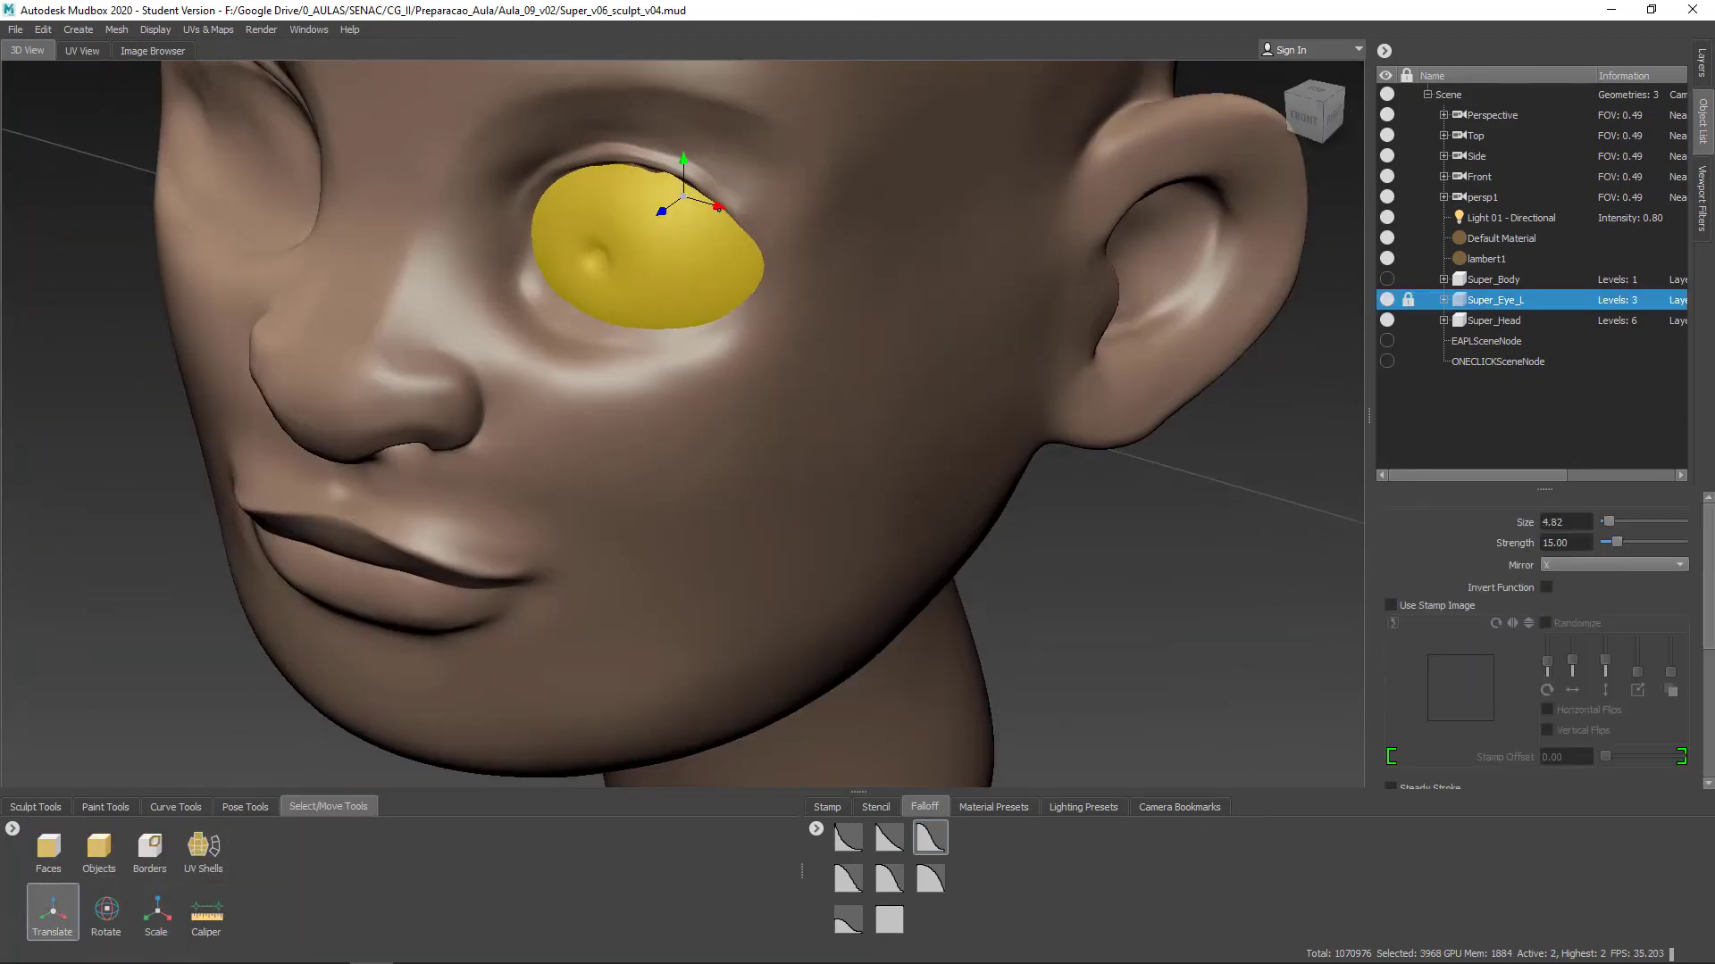
left_click_drag(714, 268, 803, 312, "alt")
left_click(156, 914)
left_click_drag(768, 401, 625, 393, "alt")
Smooth the inner eye corner and the side of the nose on the head at brush size 4.82
left_click(35, 806)
left_click(48, 851)
key("d")
right_click_drag(536, 357, 679, 375, "alt")
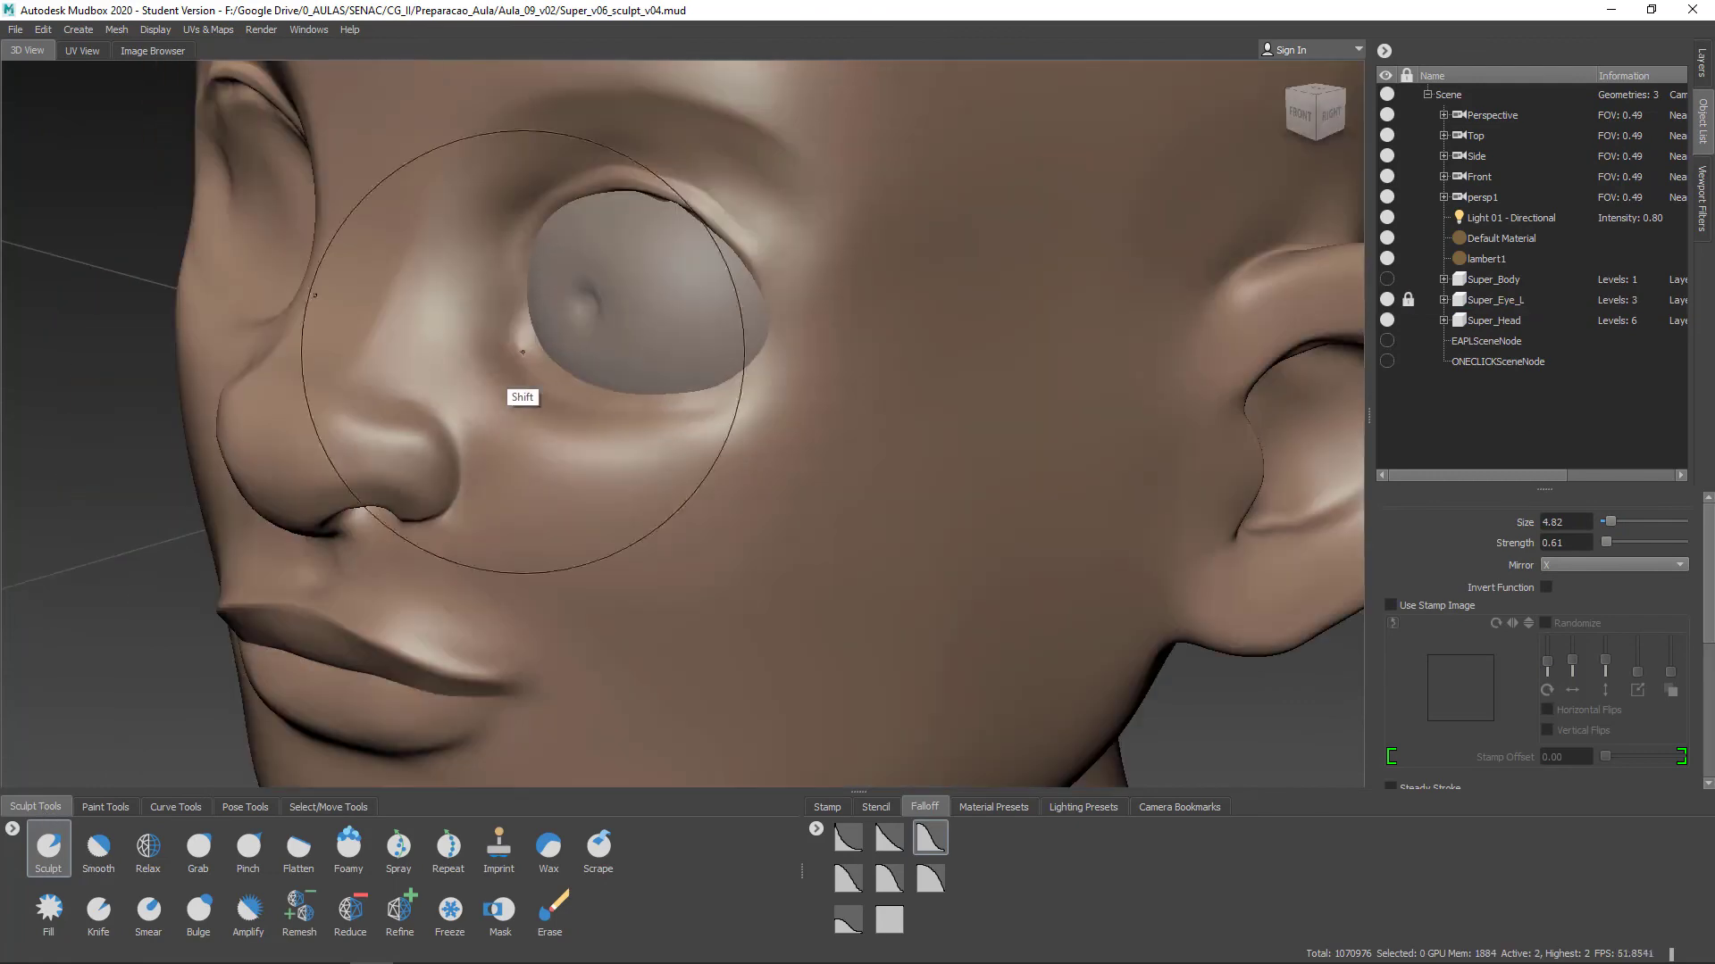
mouse_move(507, 339)
left_mouse_down("alt")
mouse_move(716, 371)
mouse_move(479, 306)
mouse_move(785, 364)
mouse_move(819, 398)
mouse_move(634, 413)
left_mouse_up("alt")
Set the view projection to Perspective and reshape the eye area with the Grab brush
left_click(1304, 116)
left_click(1355, 145)
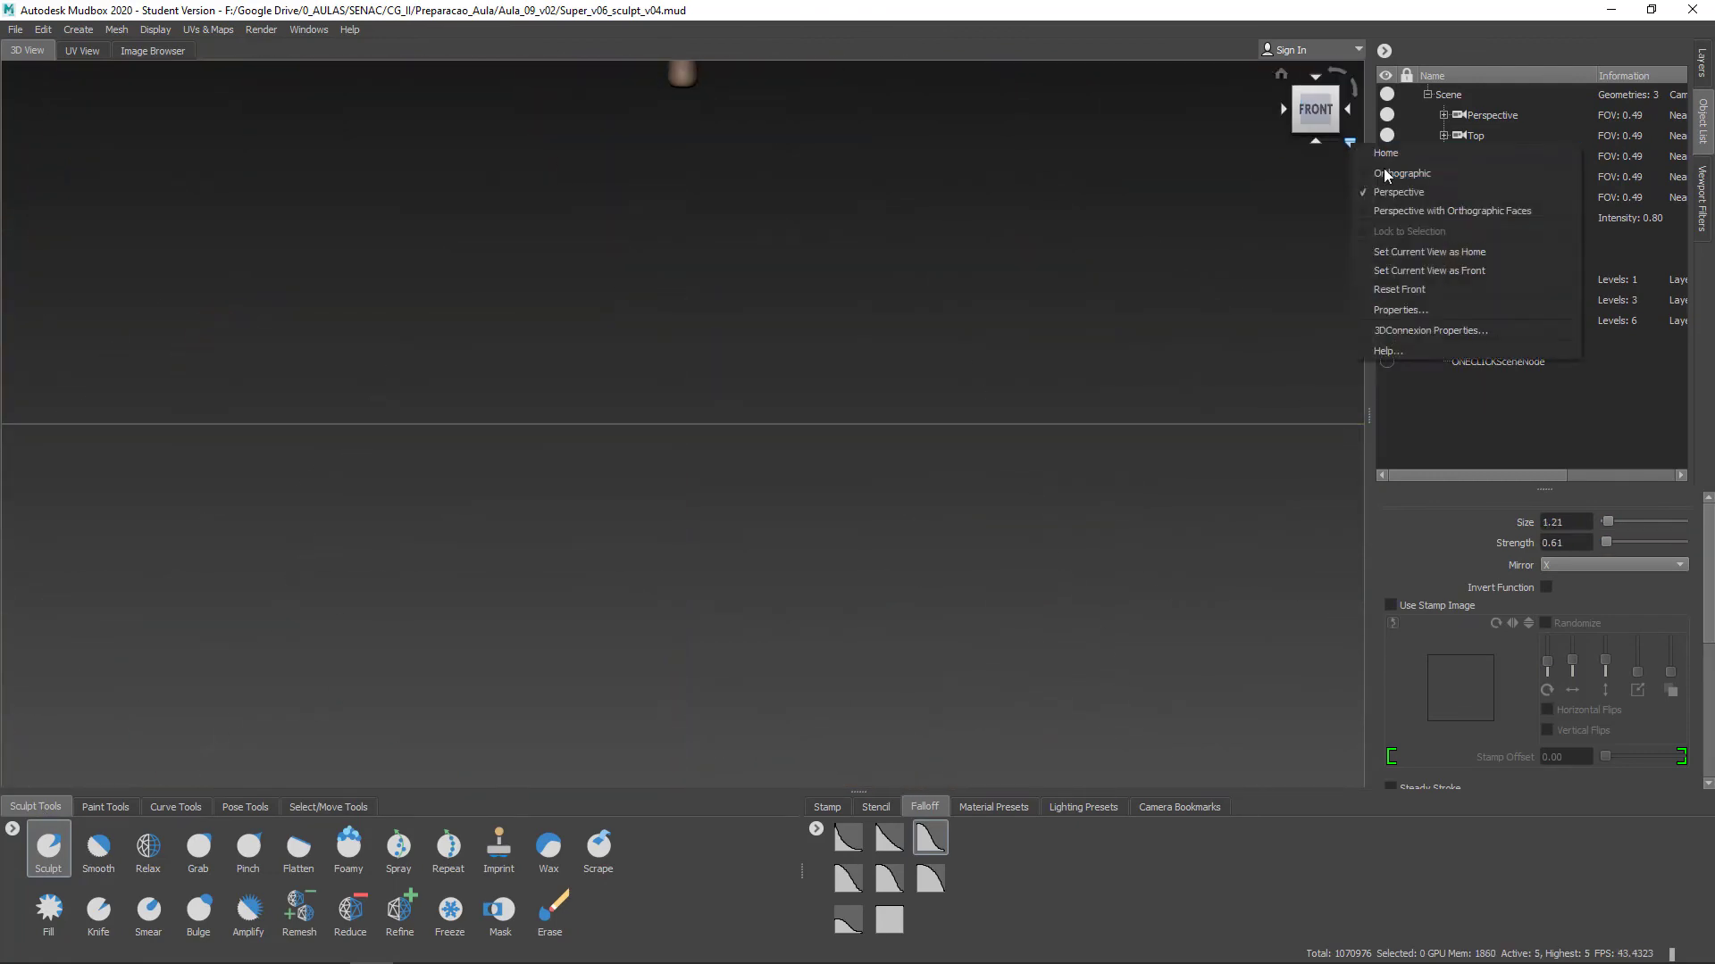
left_click(1404, 191)
left_click(198, 851)
right_click_drag(811, 433, 807, 524, "alt")
mouse_move(808, 525)
left_mouse_down("alt")
mouse_move(751, 350)
mouse_move(929, 402)
left_mouse_up("alt")
Sculpt the upper eyelid fold above the outer eye corner with the Sculpt brush at size 1.21
left_click(48, 851)
right_click_drag(728, 310, 893, 402, "alt")
left_click_drag(893, 402, 1114, 491, "alt")
right_click_drag(1114, 491, 982, 535, "alt")
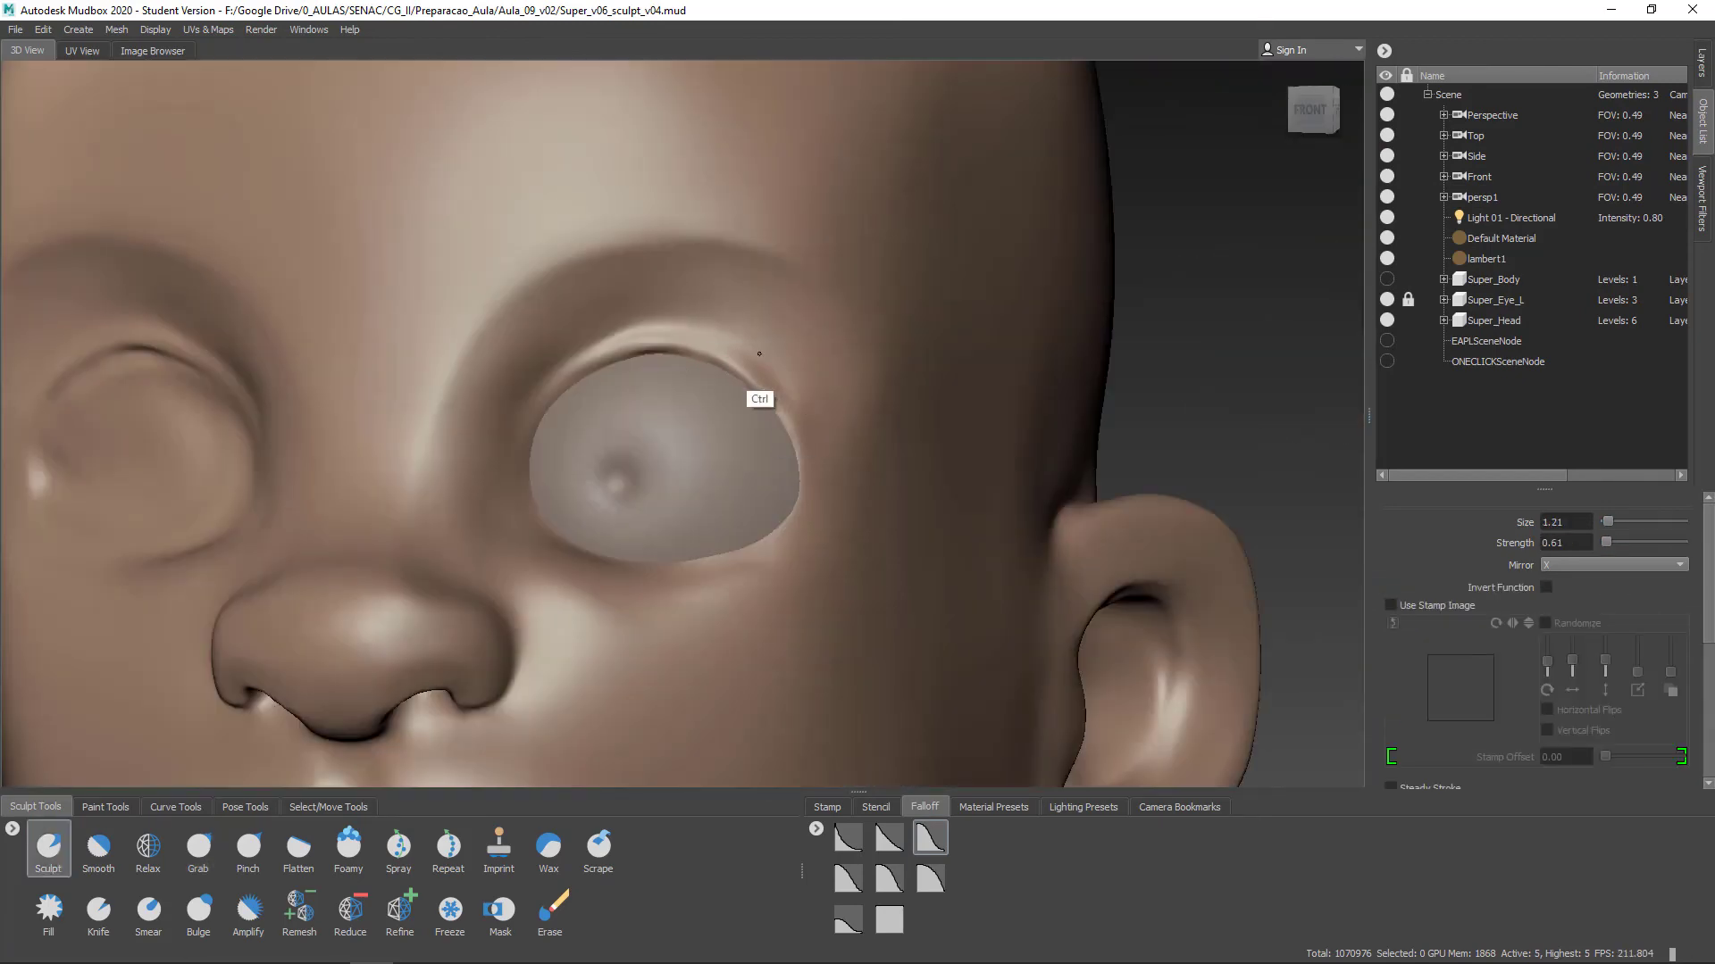
mouse_move(965, 500)
left_mouse_down("alt")
mouse_move(851, 610)
mouse_move(823, 588)
left_mouse_up("alt")
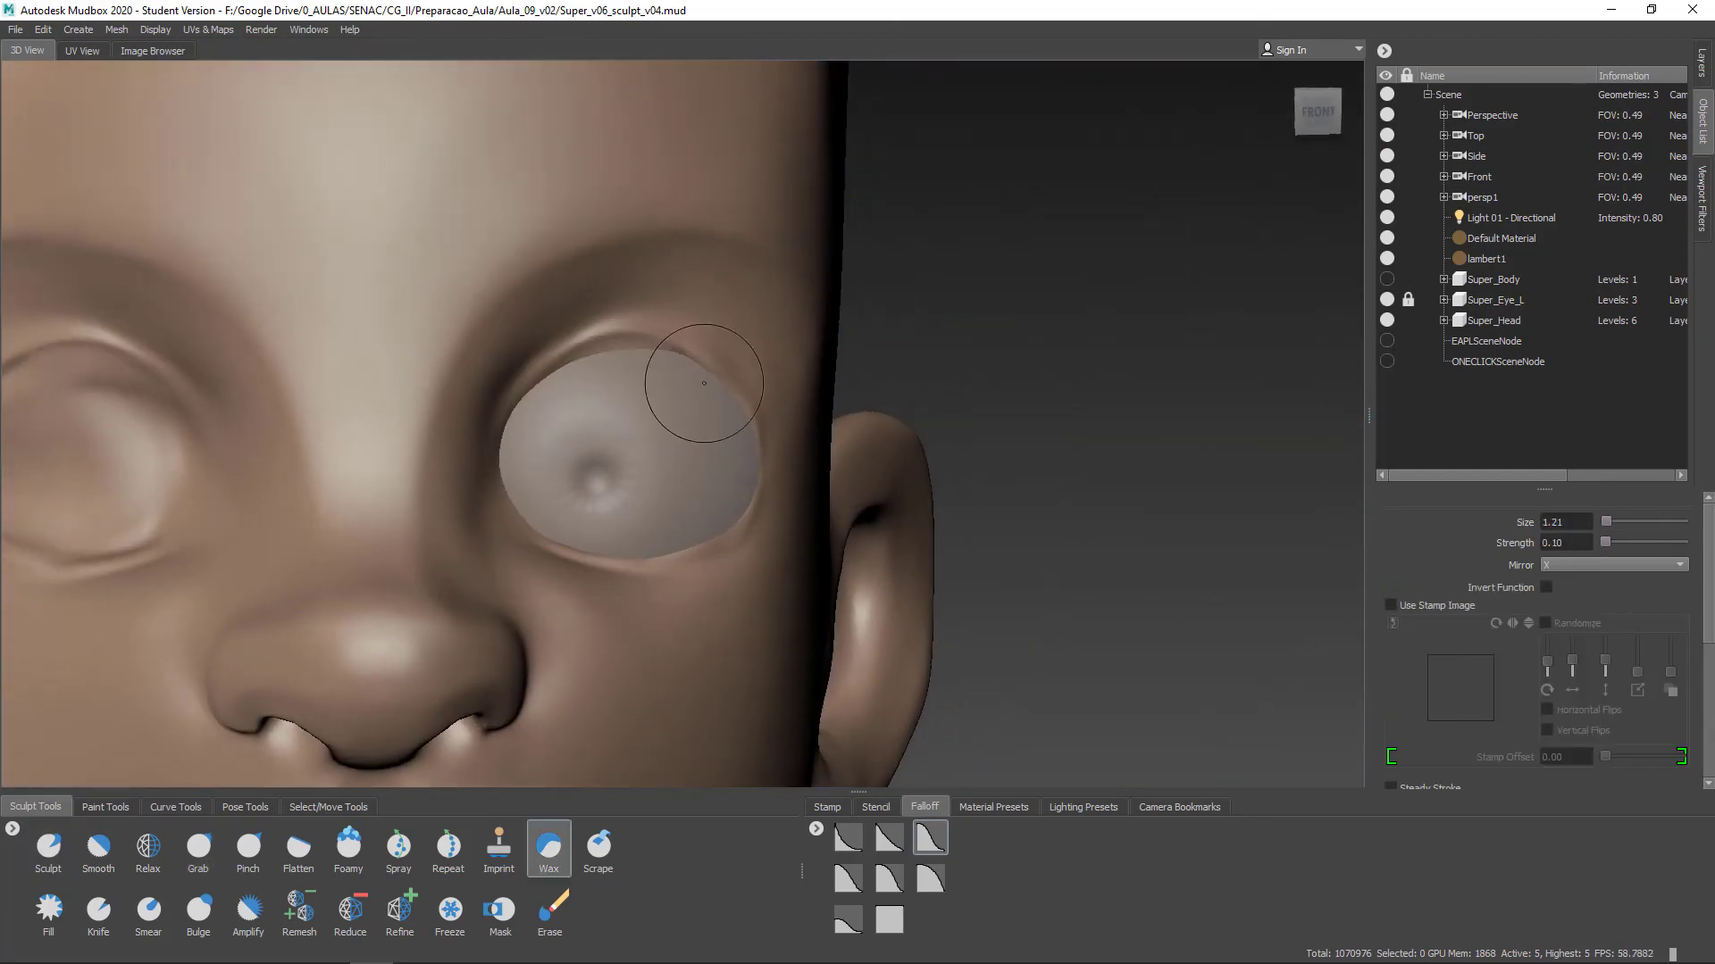
Build up the left eye's upper eyelid rim with the Sculpt brush at size 0.52 and strength 0.61
left_click(890, 837)
right_click_drag(586, 536, 768, 536, "alt")
middle_click_drag(571, 375, 586, 542, "alt")
left_click_drag(308, 572, 424, 459)
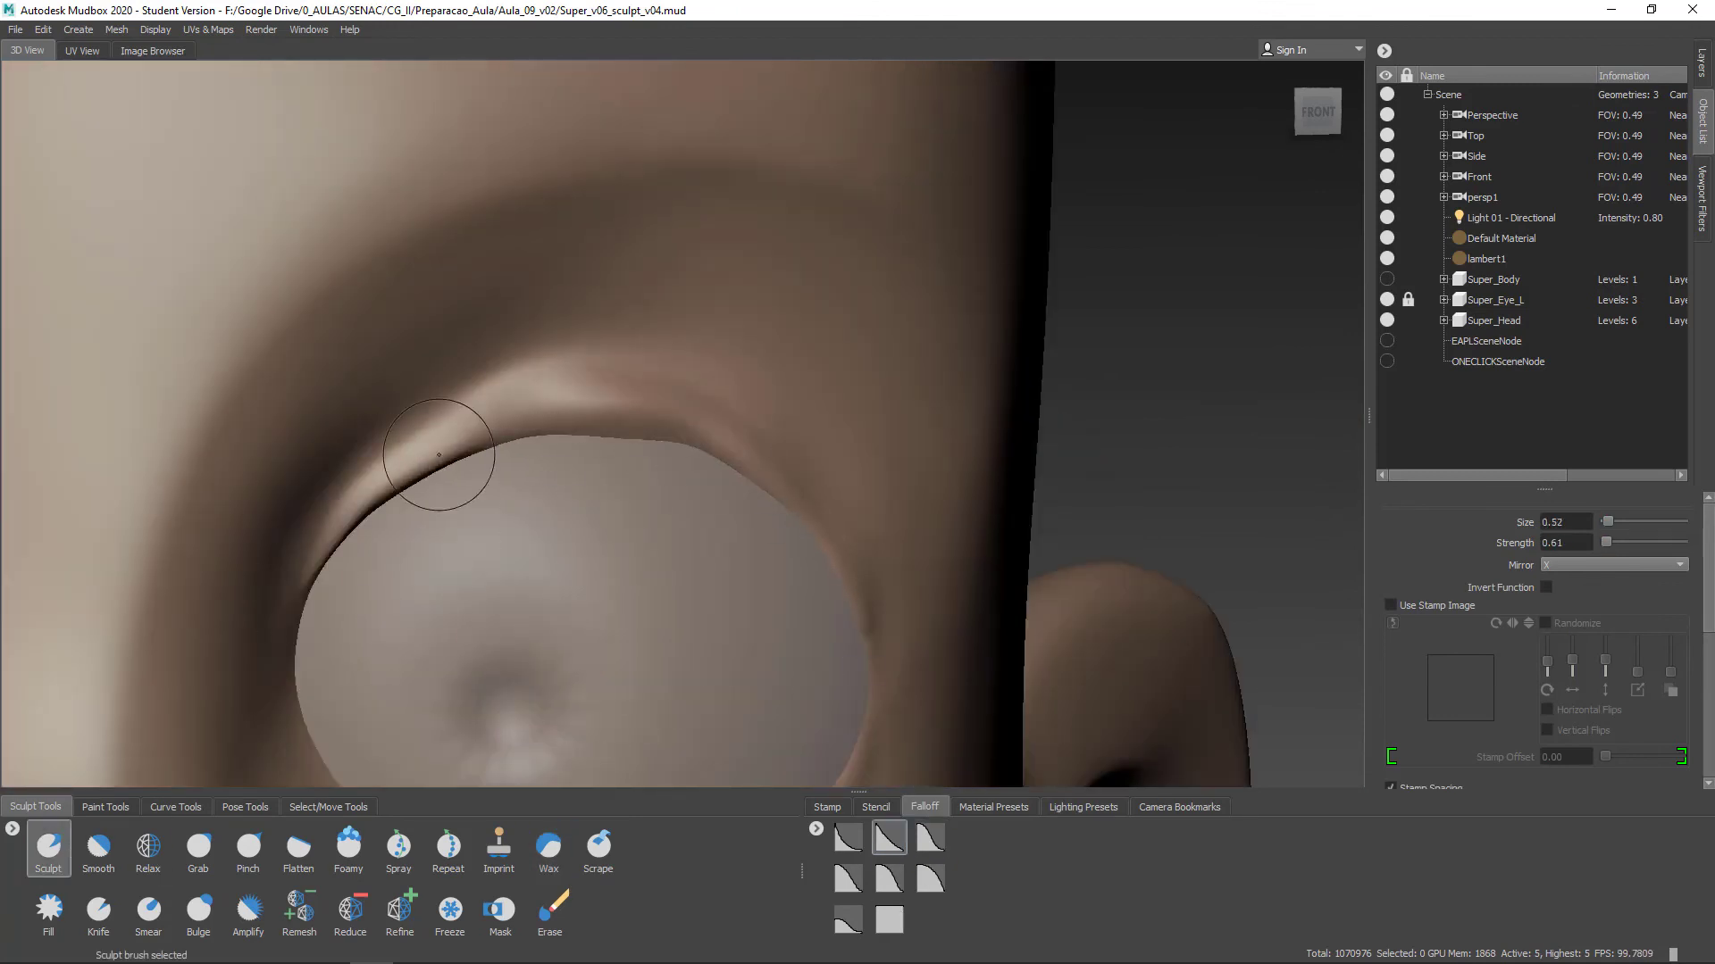
left_click_drag(642, 403, 808, 518)
left_click_drag(715, 553, 697, 473, "alt")
mouse_move(536, 536)
right_mouse_down("alt")
mouse_move(666, 547)
mouse_move(590, 536)
right_mouse_up("alt")
left_click_drag(689, 393, 1148, 580)
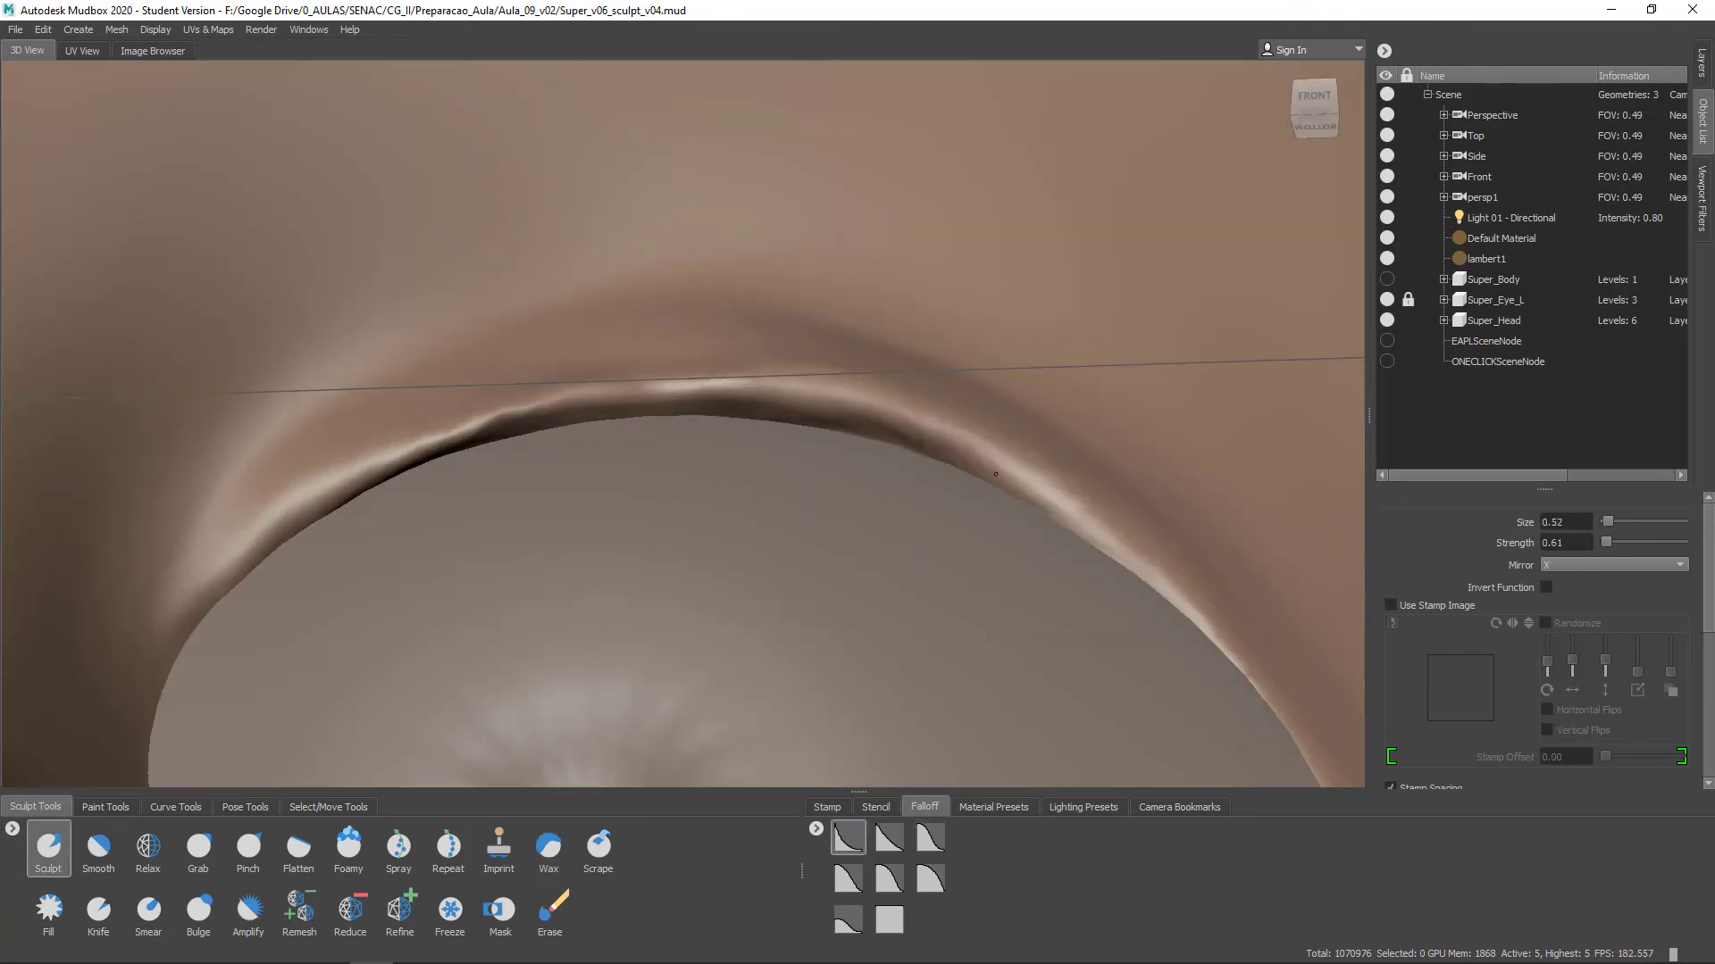
left_click_drag(759, 465, 768, 554, "alt")
right_click_drag(768, 553, 643, 536, "alt")
Pull the middle of the left upper eyelid slightly down with the Grab brush at size 1.36
left_click(199, 851)
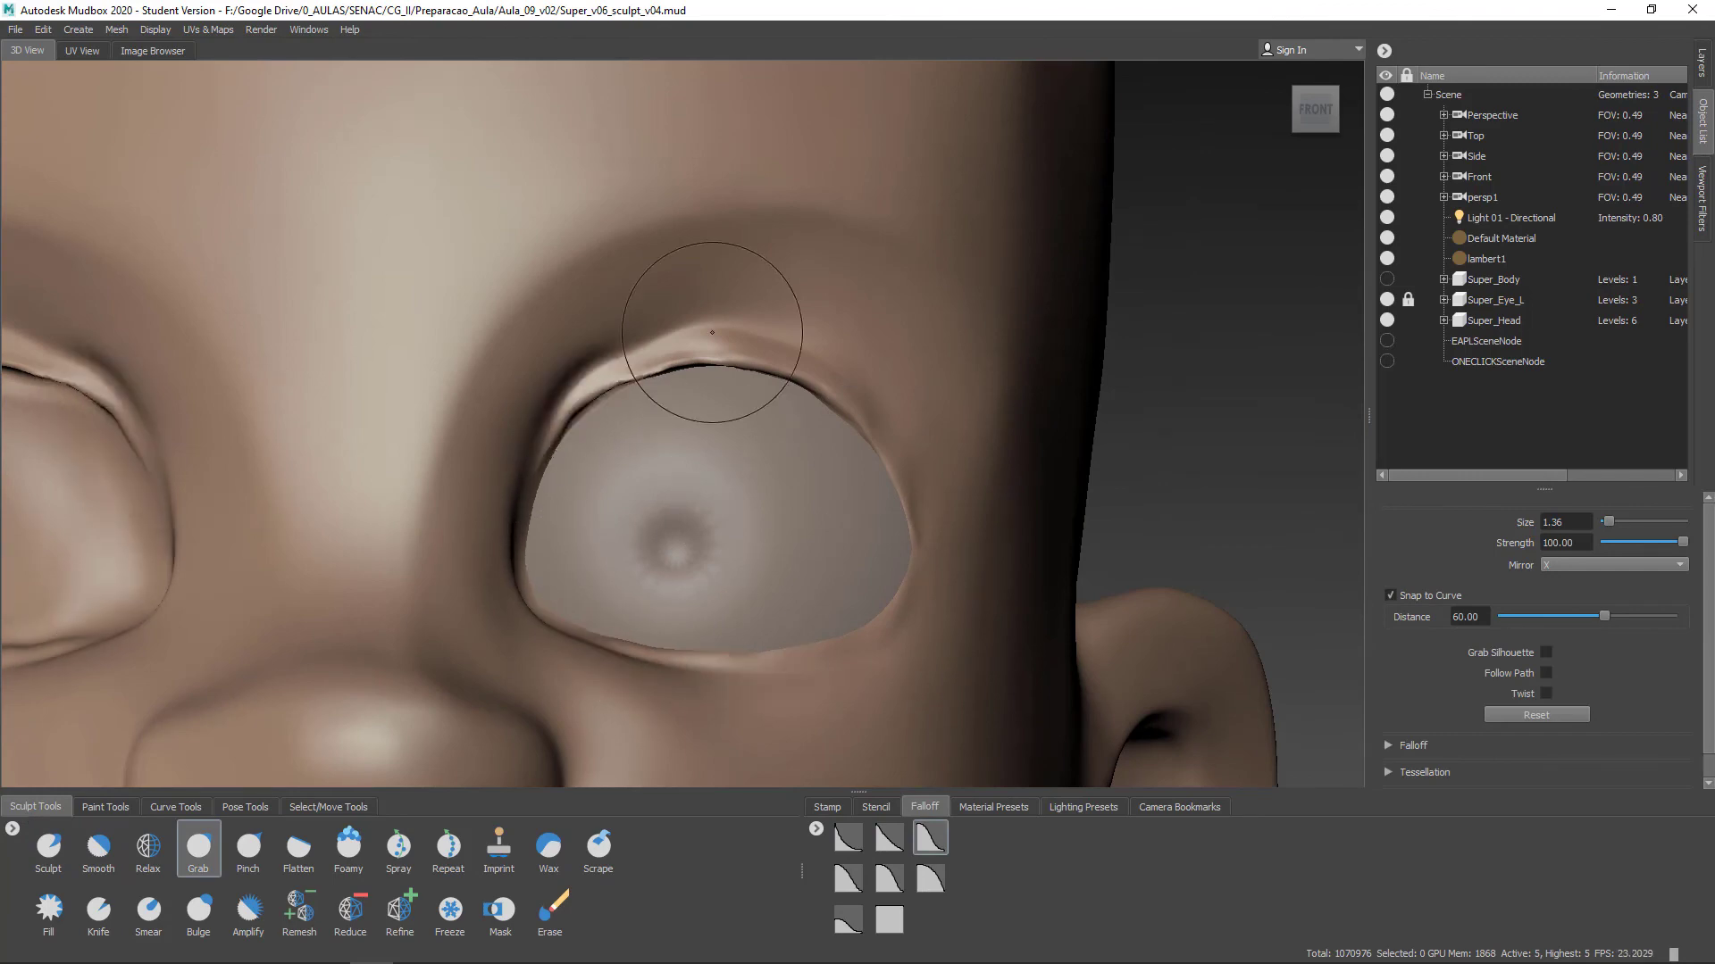
left_click_drag(712, 332, 716, 346)
left_click_drag(705, 429, 466, 542, "alt")
mouse_move(476, 692)
left_mouse_down("alt")
mouse_move(509, 428)
mouse_move(536, 500)
left_mouse_up("alt")
mouse_move(625, 464)
left_mouse_down("alt")
mouse_move(516, 434)
mouse_move(842, 512)
mouse_move(831, 358)
left_mouse_up("alt")
right_click_drag(678, 447, 857, 447, "alt")
Refine the upper eyelid with the Grab brush and smooth its inner part at brush size 0.63
left_click(198, 851)
left_click_drag(784, 315, 777, 420, "alt")
mouse_move(777, 420)
right_mouse_down("alt")
mouse_move(616, 429)
mouse_move(786, 429)
right_mouse_up("alt")
middle_click_drag(625, 294, 643, 500, "alt")
left_click_drag(572, 402, 521, 435, "shift")
right_click_drag(1096, 456, 878, 393, "alt")
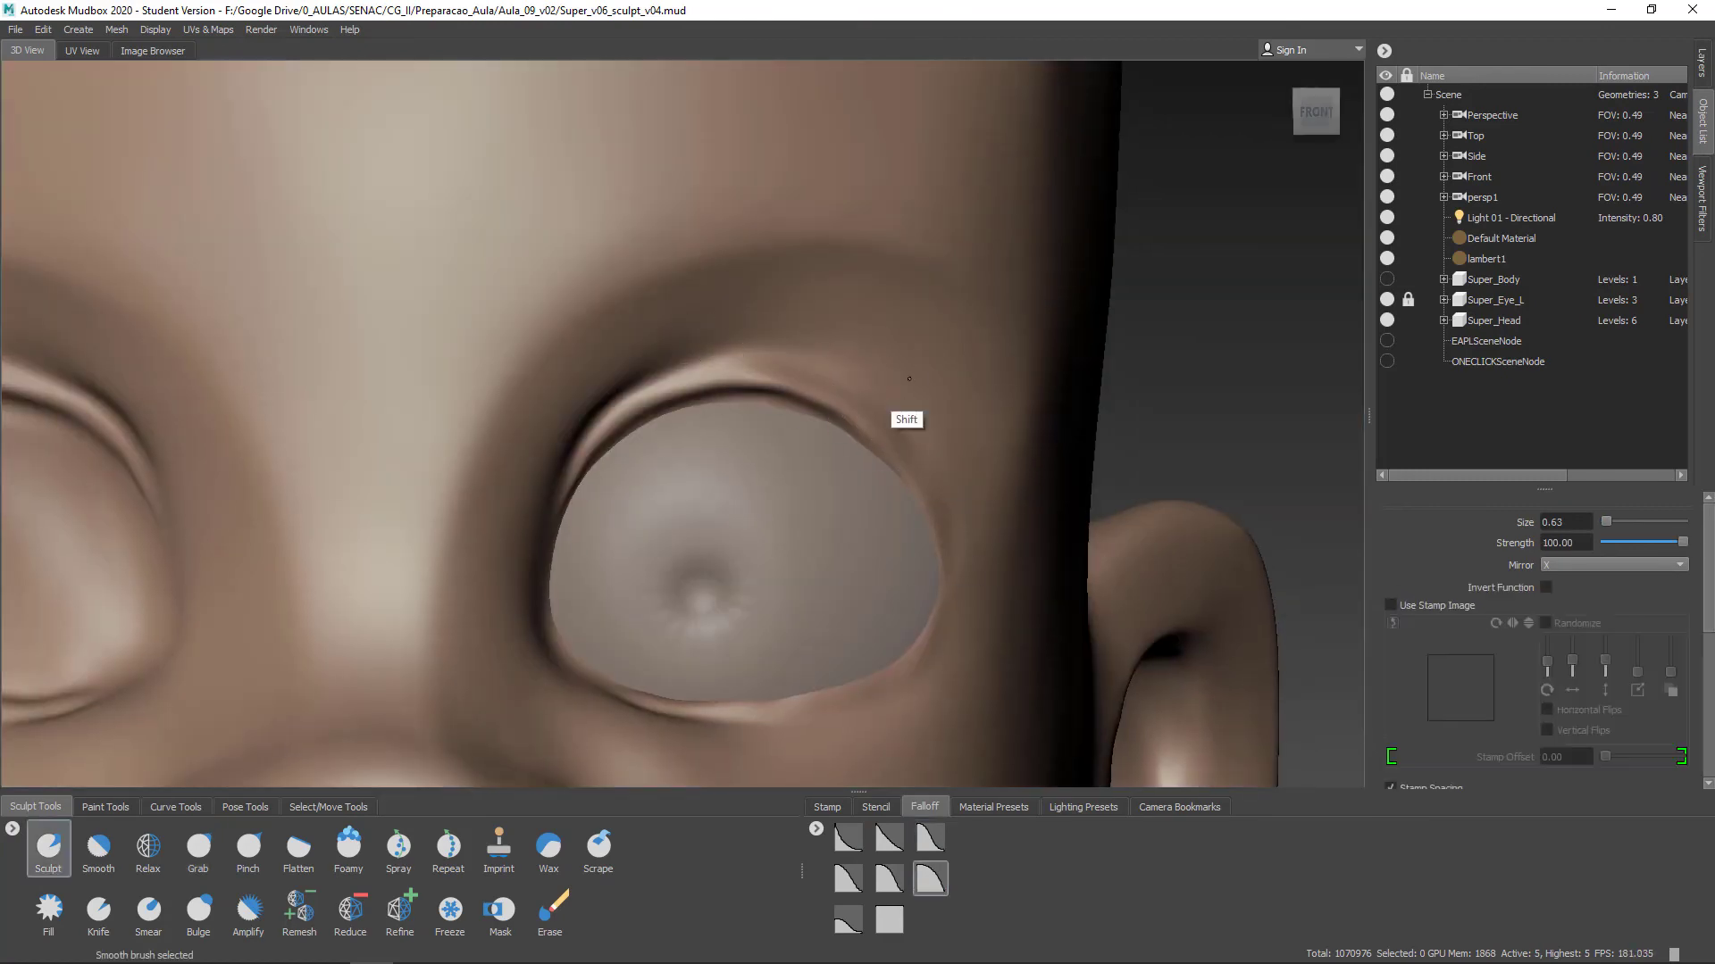
mouse_move(763, 698)
left_mouse_down("alt")
mouse_move(980, 651)
mouse_move(777, 579)
left_mouse_up("alt")
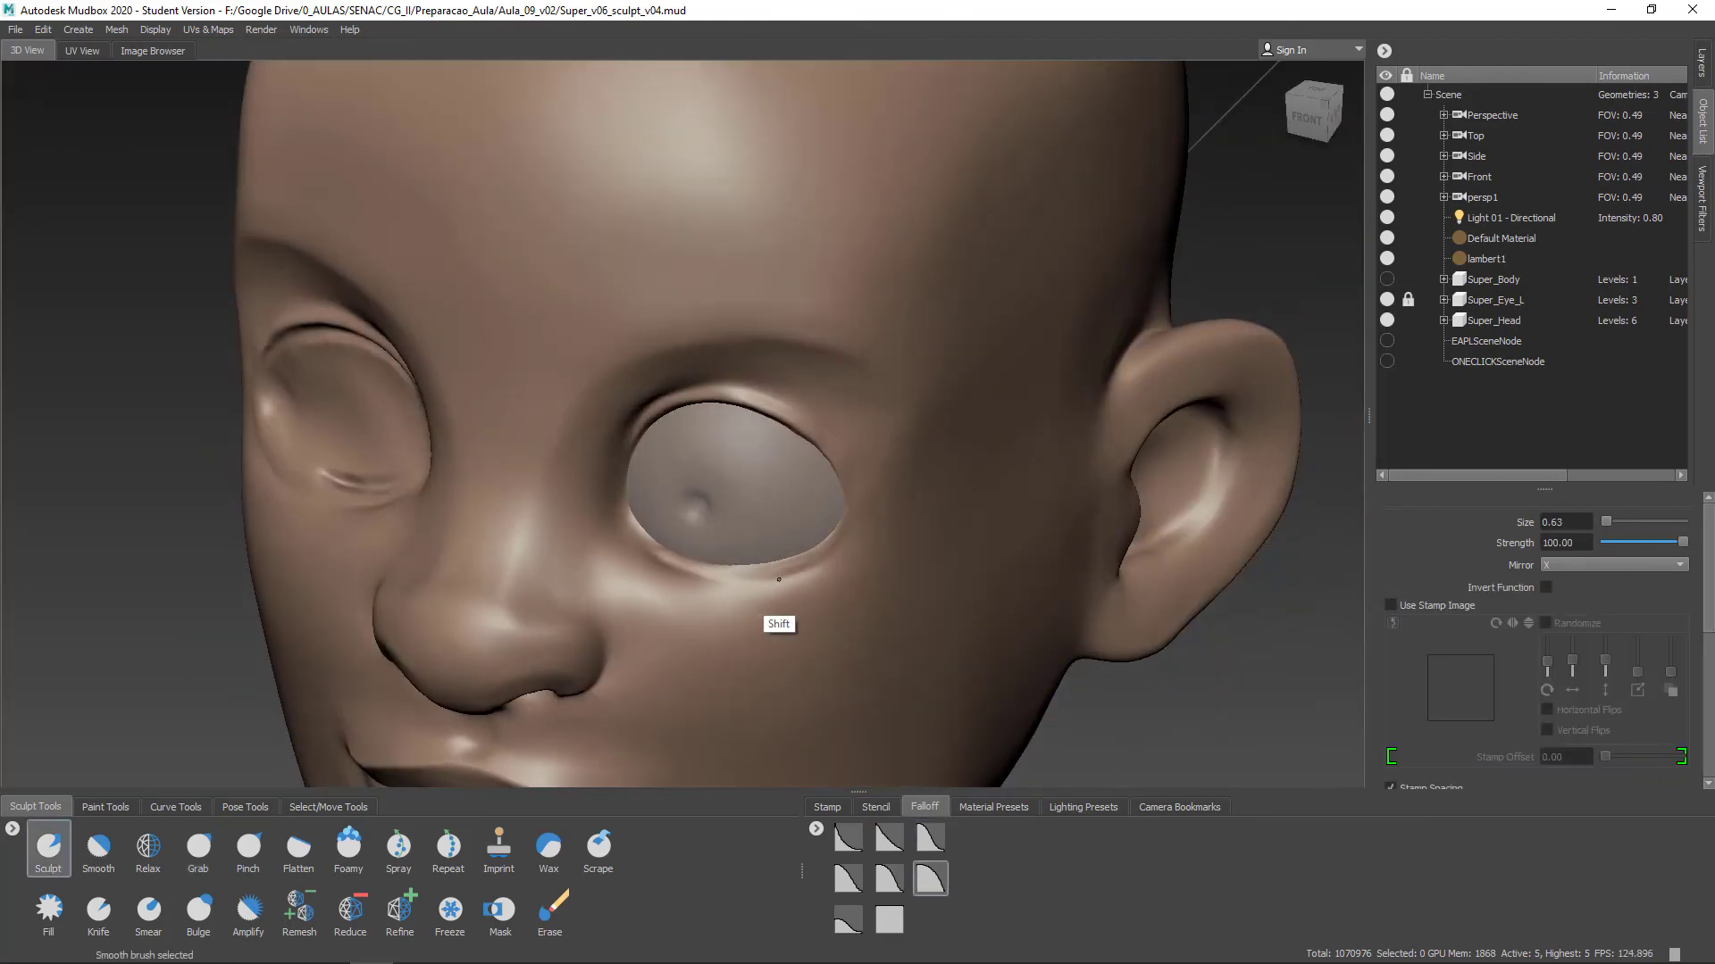
right_click_drag(777, 579, 804, 455, "alt")
left_click_drag(803, 456, 786, 295, "alt")
right_click_drag(678, 428, 866, 446, "alt")
Reshape the outer corner of the left eyelids with the Grab brush at size 0.63 and smooth it
left_click(198, 851)
left_click_drag(798, 351, 795, 509, "alt")
right_click_drag(1054, 536, 884, 577, "alt")
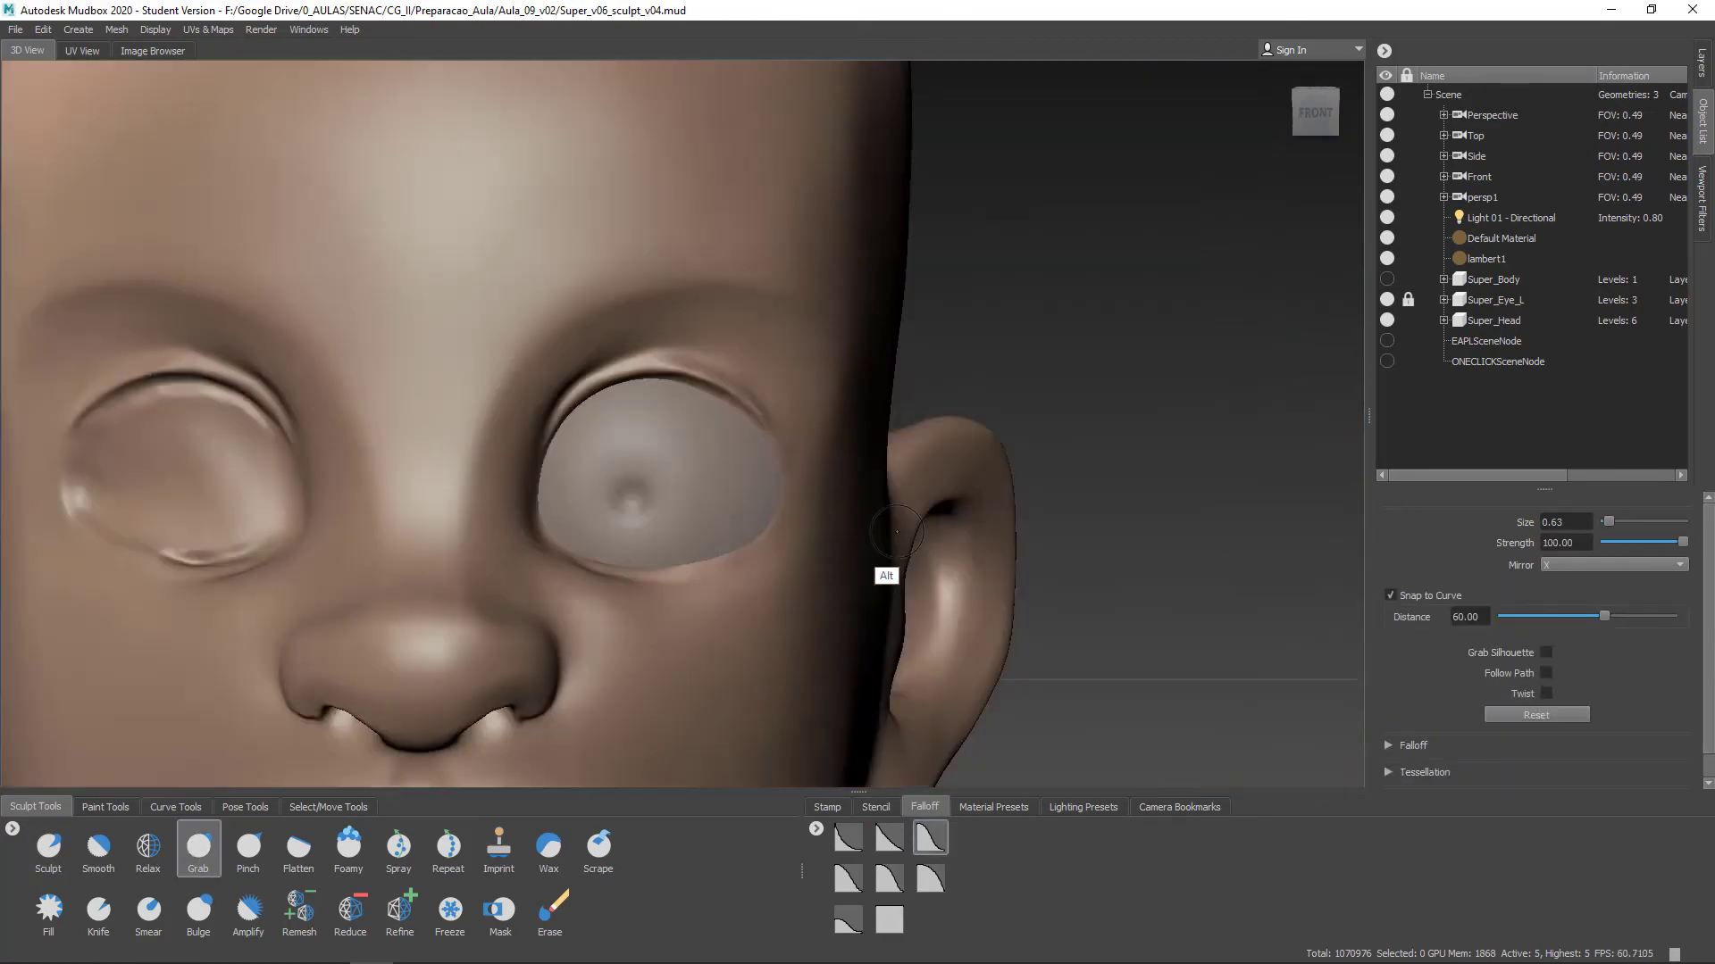
left_click_drag(885, 578, 768, 616, "alt")
left_click_drag(768, 473, 780, 505, "shift")
right_click_drag(1036, 679, 988, 708, "alt")
left_click_drag(988, 709, 750, 688, "alt")
right_click_drag(625, 500, 783, 502, "alt")
Smooth the wrinkled skin beside the left eye's outer corner at brush size 1.40
key("1")
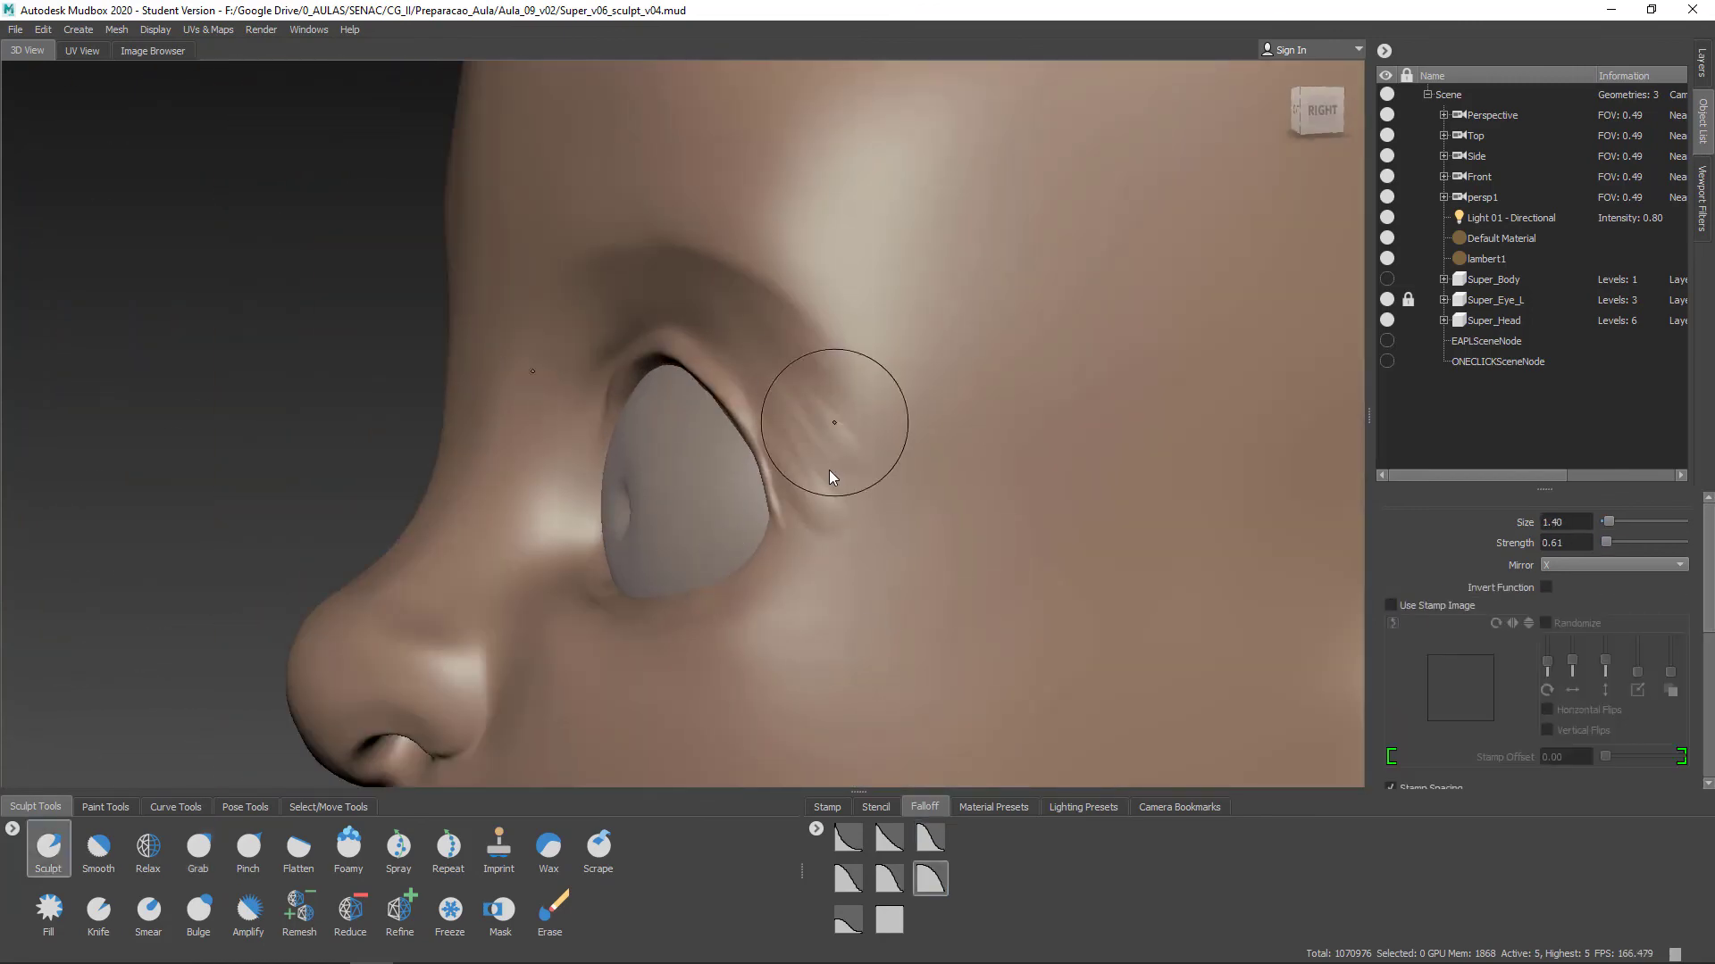
left_click_drag(834, 422, 817, 491, "shift")
left_click_drag(777, 580, 993, 593, "alt")
right_click_drag(993, 593, 857, 571, "alt")
Nudge the outer corner of the left eyelids slightly inward with the Grab brush
key("4")
left_click_drag(766, 474, 759, 471)
left_click_drag(1001, 482, 773, 474, "alt")
mouse_move(714, 509)
left_mouse_down("alt")
mouse_move(878, 527)
mouse_move(1009, 571)
left_mouse_up("alt")
right_click_drag(1009, 571, 905, 500, "alt")
left_click_drag(906, 500, 732, 517, "alt")
right_click_drag(732, 518, 875, 500, "alt")
left_click_drag(945, 587, 849, 501, "alt")
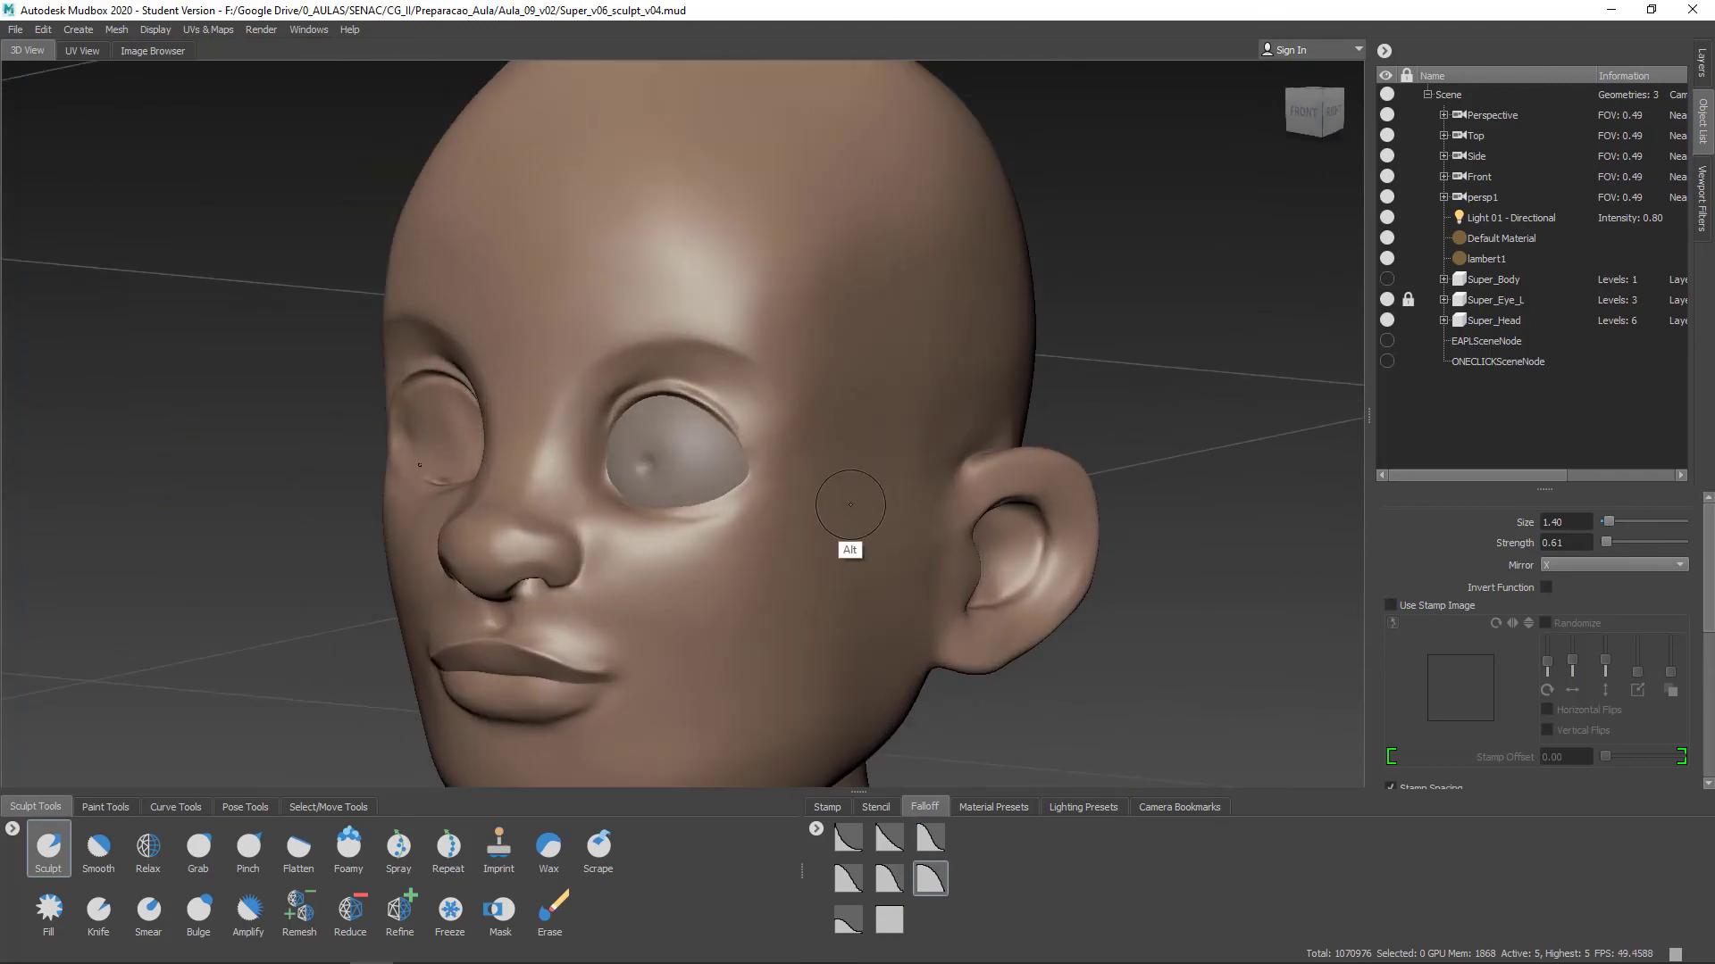
Define the lower eyelid rim of the left eye with the Sculpt brush at size 0.50
right_click_drag(849, 501, 947, 535, "alt")
mouse_move(715, 536)
left_mouse_down("alt")
mouse_move(563, 616)
mouse_move(739, 545)
left_mouse_up("alt")
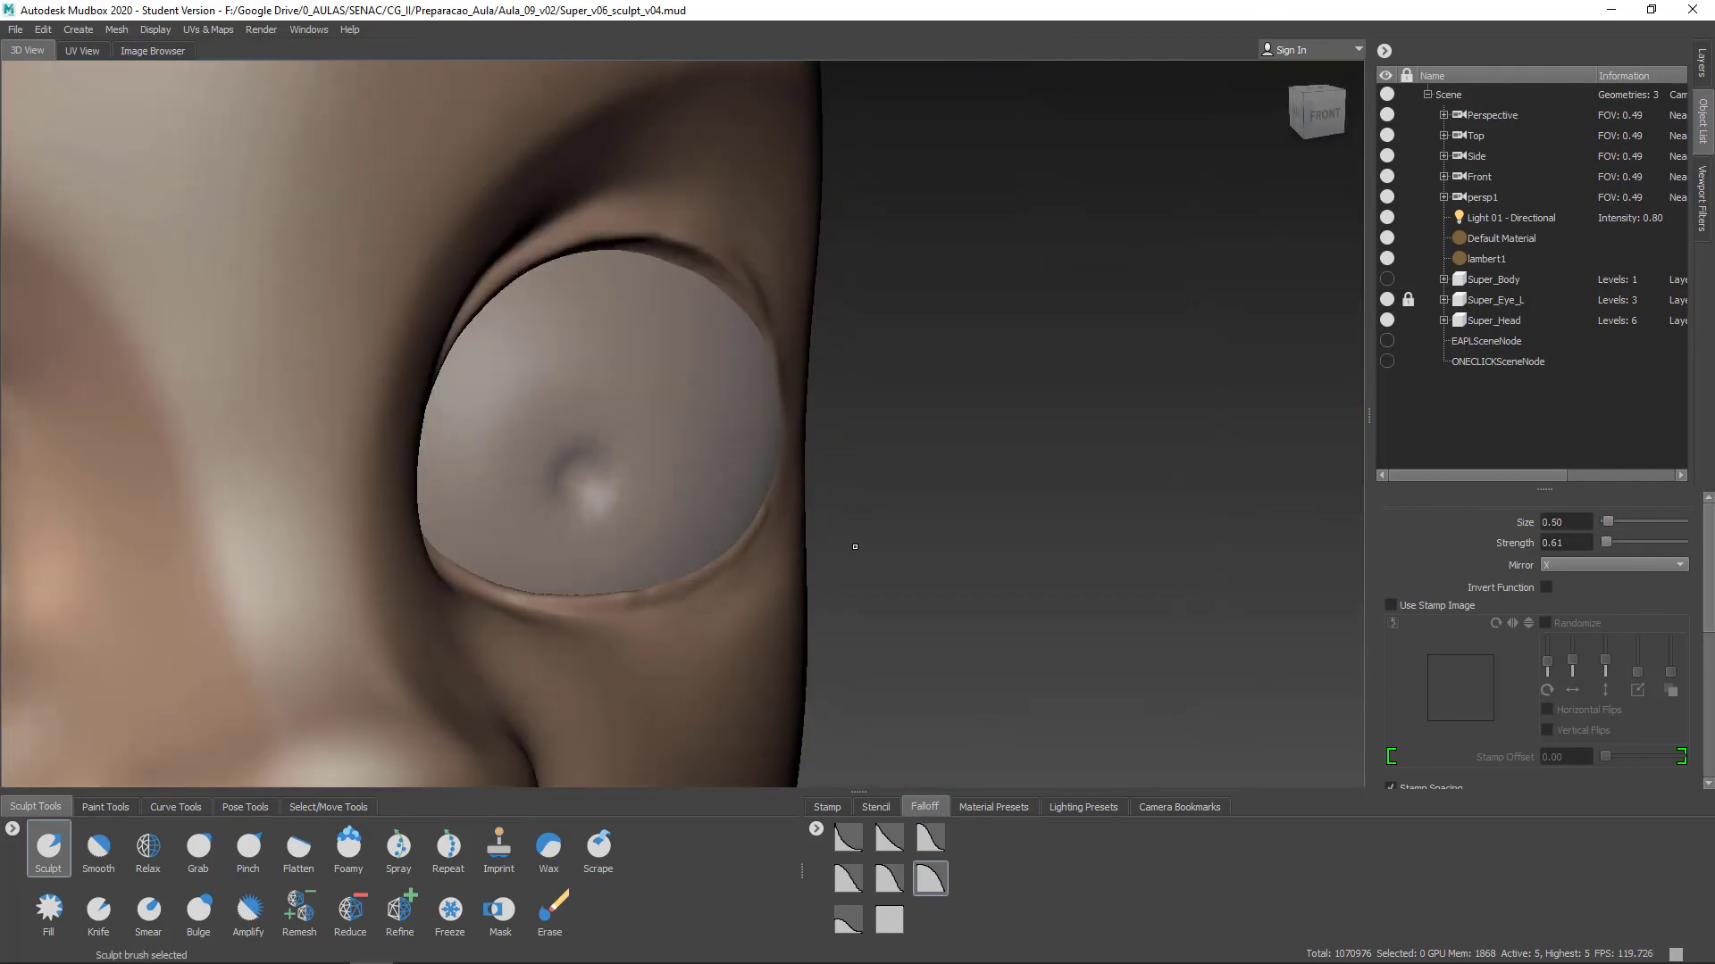
left_click_drag(854, 547, 679, 536, "alt")
right_click_drag(875, 513, 758, 528, "alt")
left_click_drag(759, 528, 745, 643, "alt")
Adjust the area below the left eye with the Grab and Sculpt brushes at size 1.98
left_click(198, 850)
left_click_drag(714, 581, 688, 447, "alt")
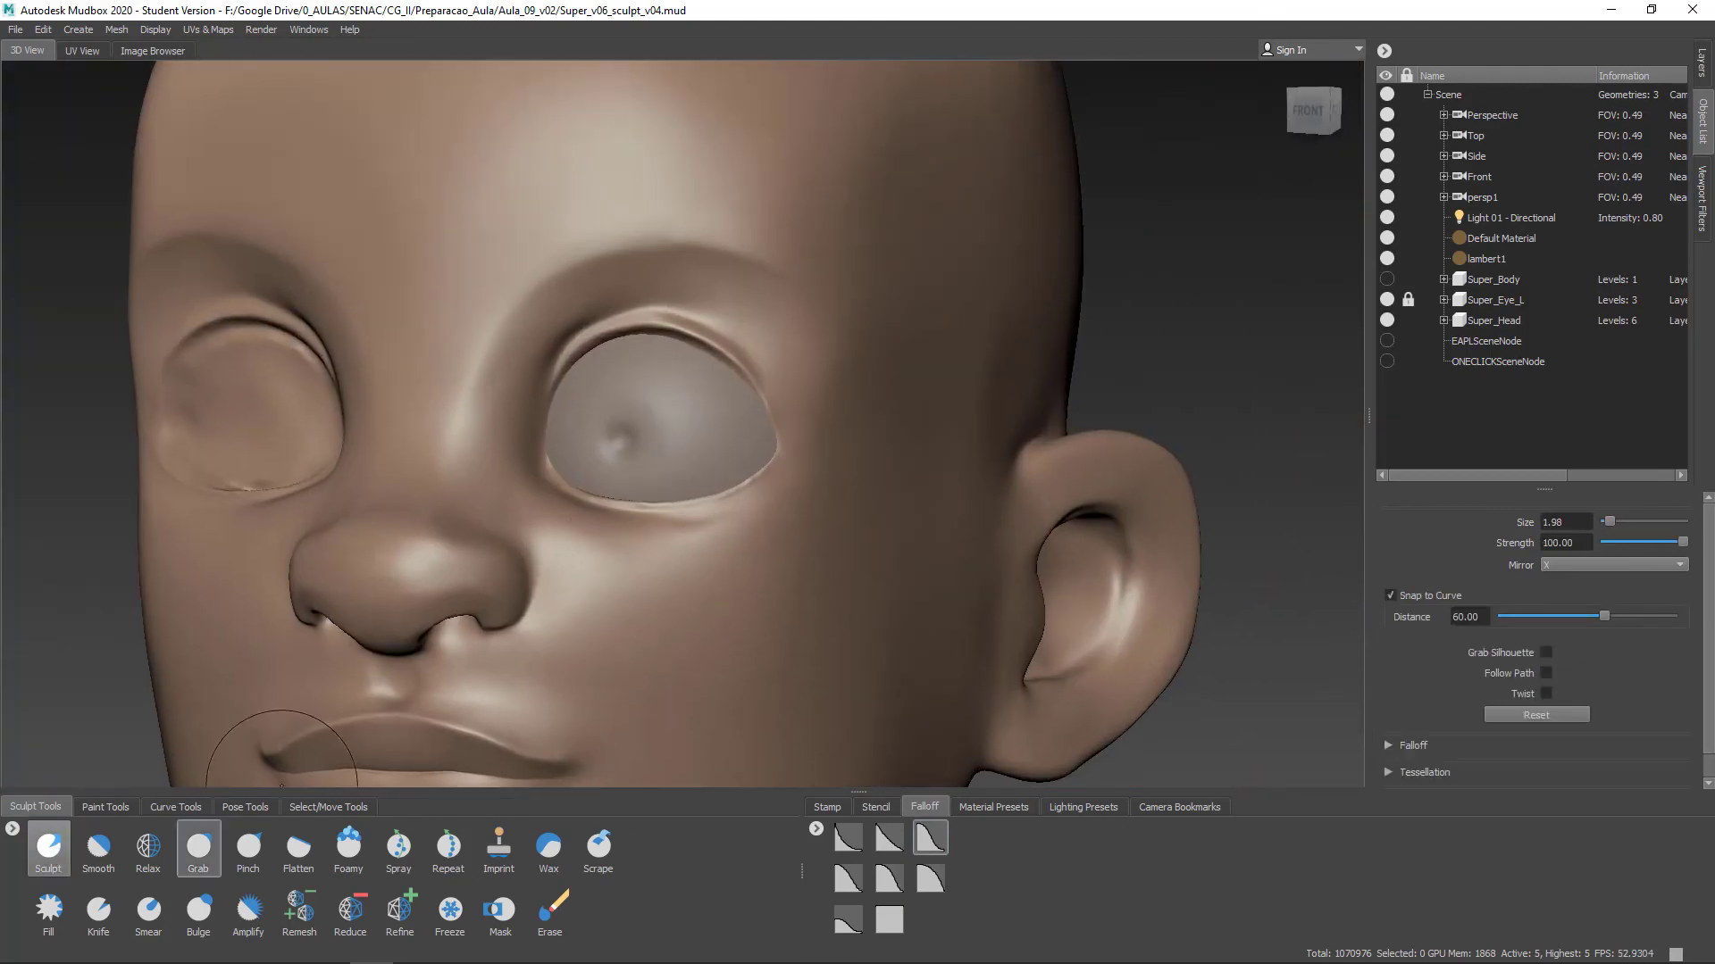
left_click(48, 850)
mouse_move(563, 357)
left_mouse_down("alt")
mouse_move(517, 420)
mouse_move(678, 536)
mouse_move(536, 348)
left_mouse_up("alt")
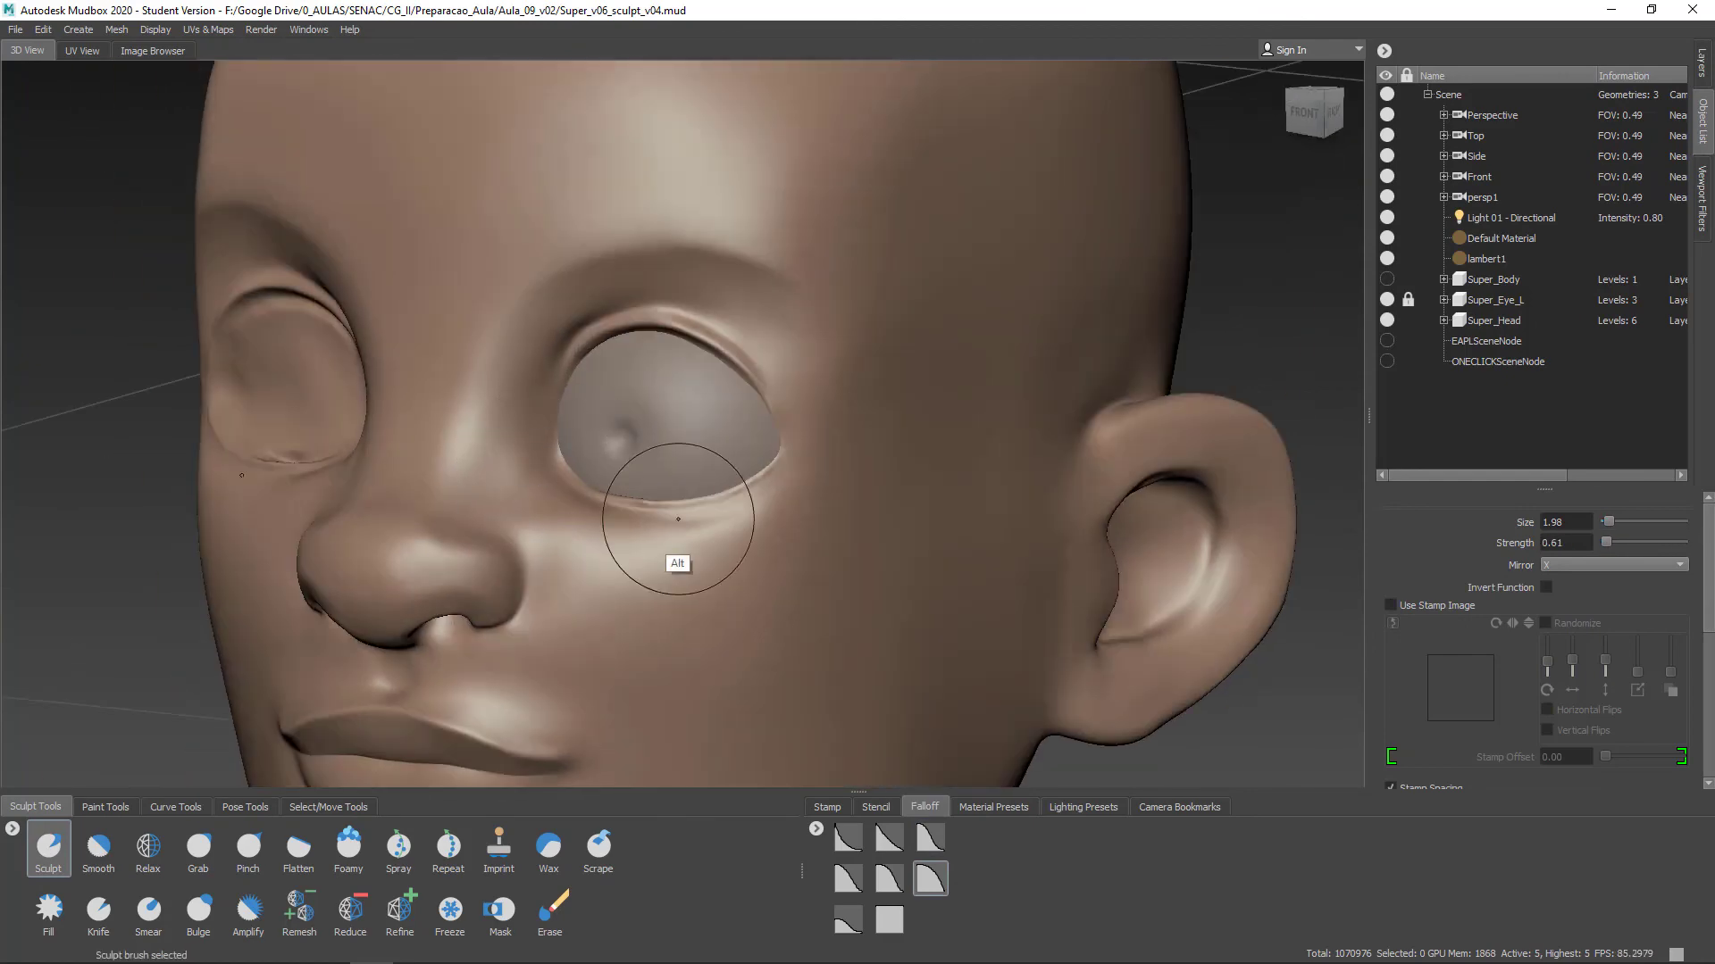
left_click_drag(678, 519, 728, 523, "alt")
right_click_drag(728, 523, 830, 545, "alt")
left_click_drag(386, 494, 429, 599, "alt")
right_click_drag(536, 518, 456, 498, "alt")
left_click_drag(455, 498, 358, 402, "alt")
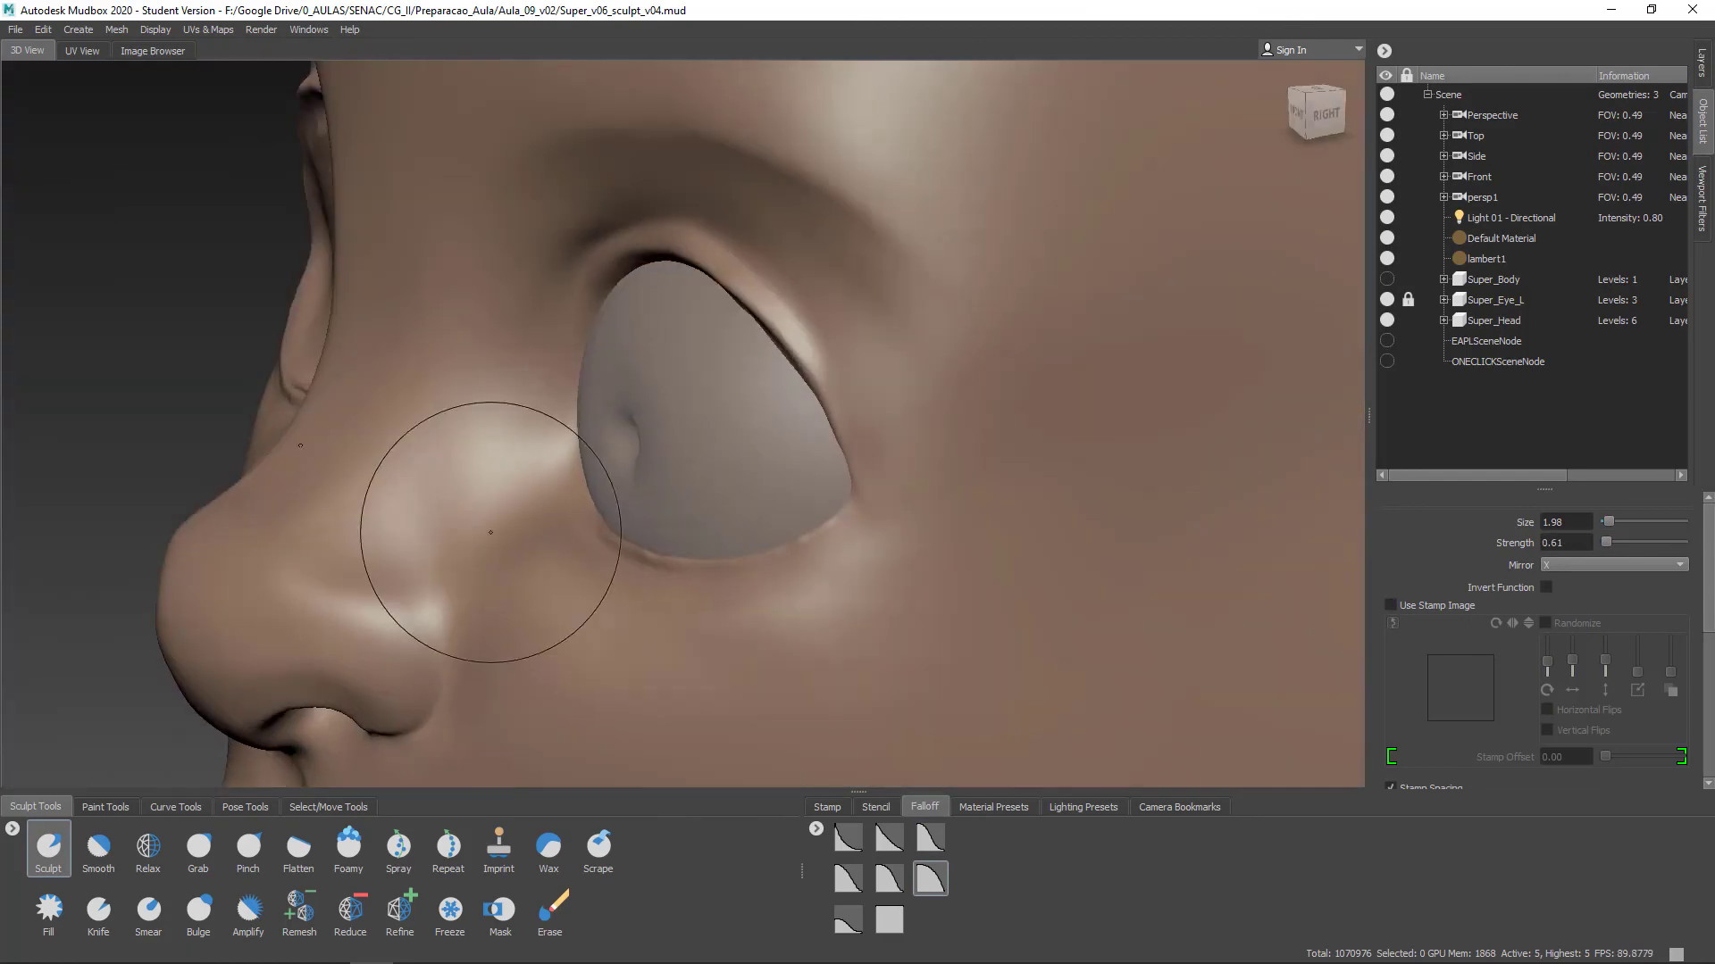
Smooth the skin between the nose and the inner corner of the left eye
left_click(248, 850)
left_click_drag(490, 532, 705, 536, "alt")
left_click(48, 850)
left_click_drag(473, 576, 460, 562, "shift")
right_click_drag(625, 514, 566, 505, "alt")
left_click_drag(566, 506, 817, 407, "alt")
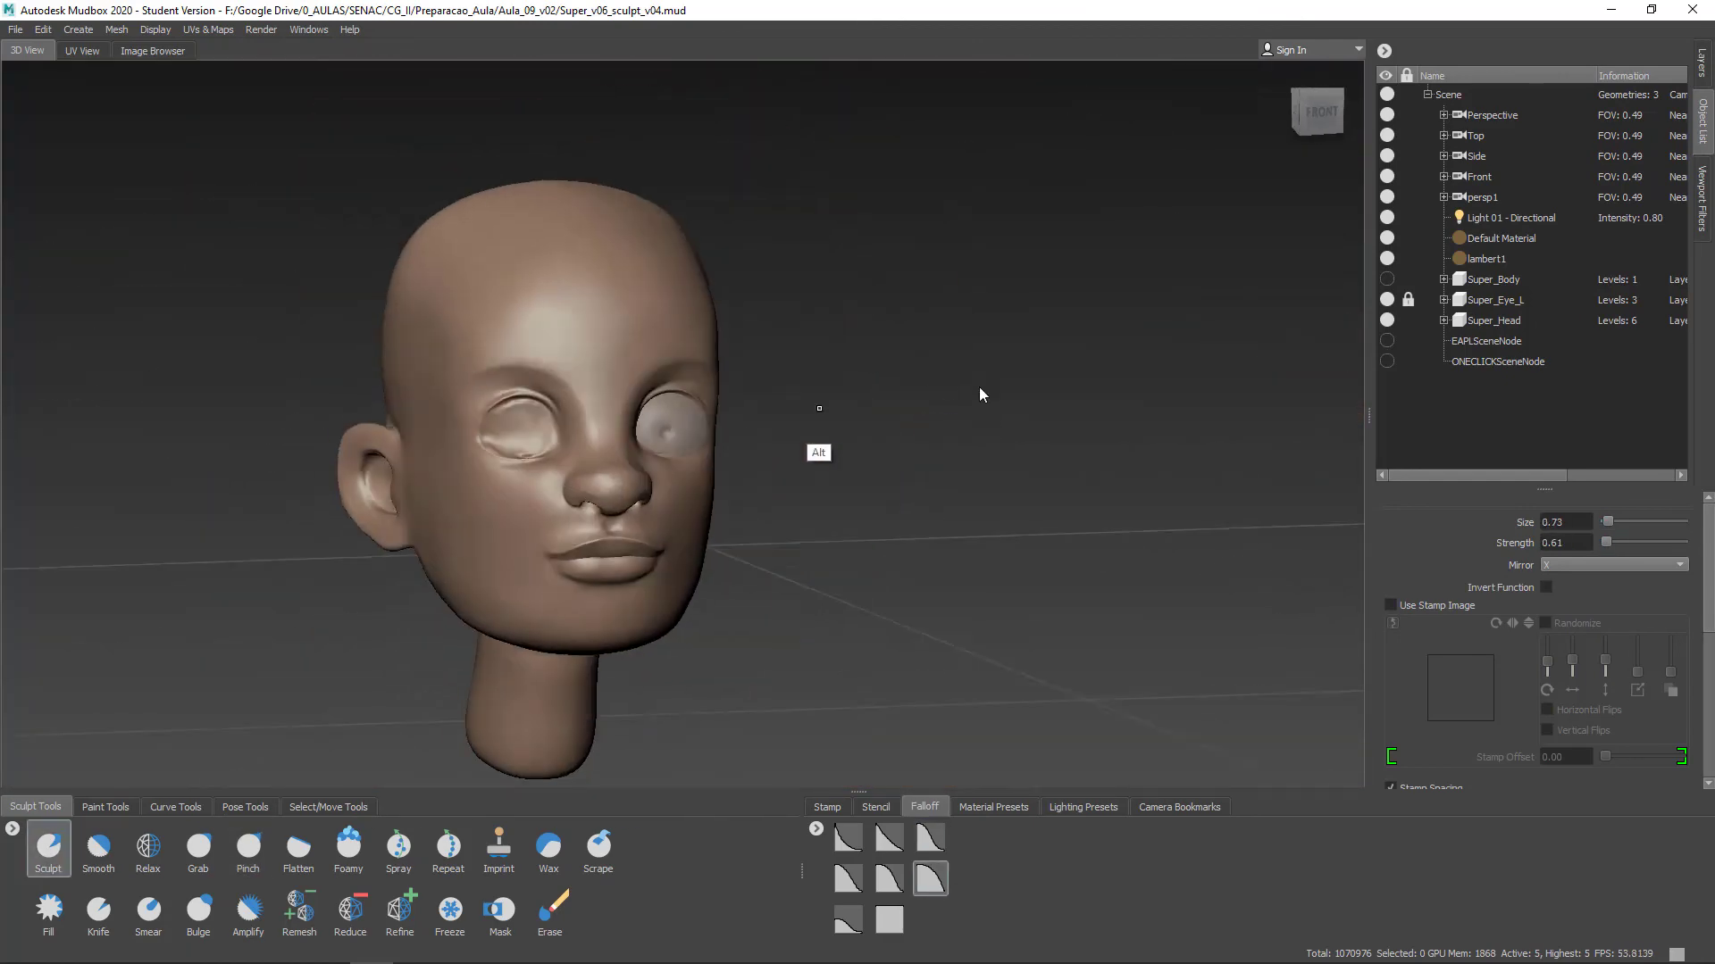
Smooth the upper cheek under the left eye at brush size 1.62
right_click_drag(817, 406, 902, 429, "alt")
left_click_drag(893, 500, 700, 495, "alt")
right_click_drag(699, 496, 689, 446, "alt")
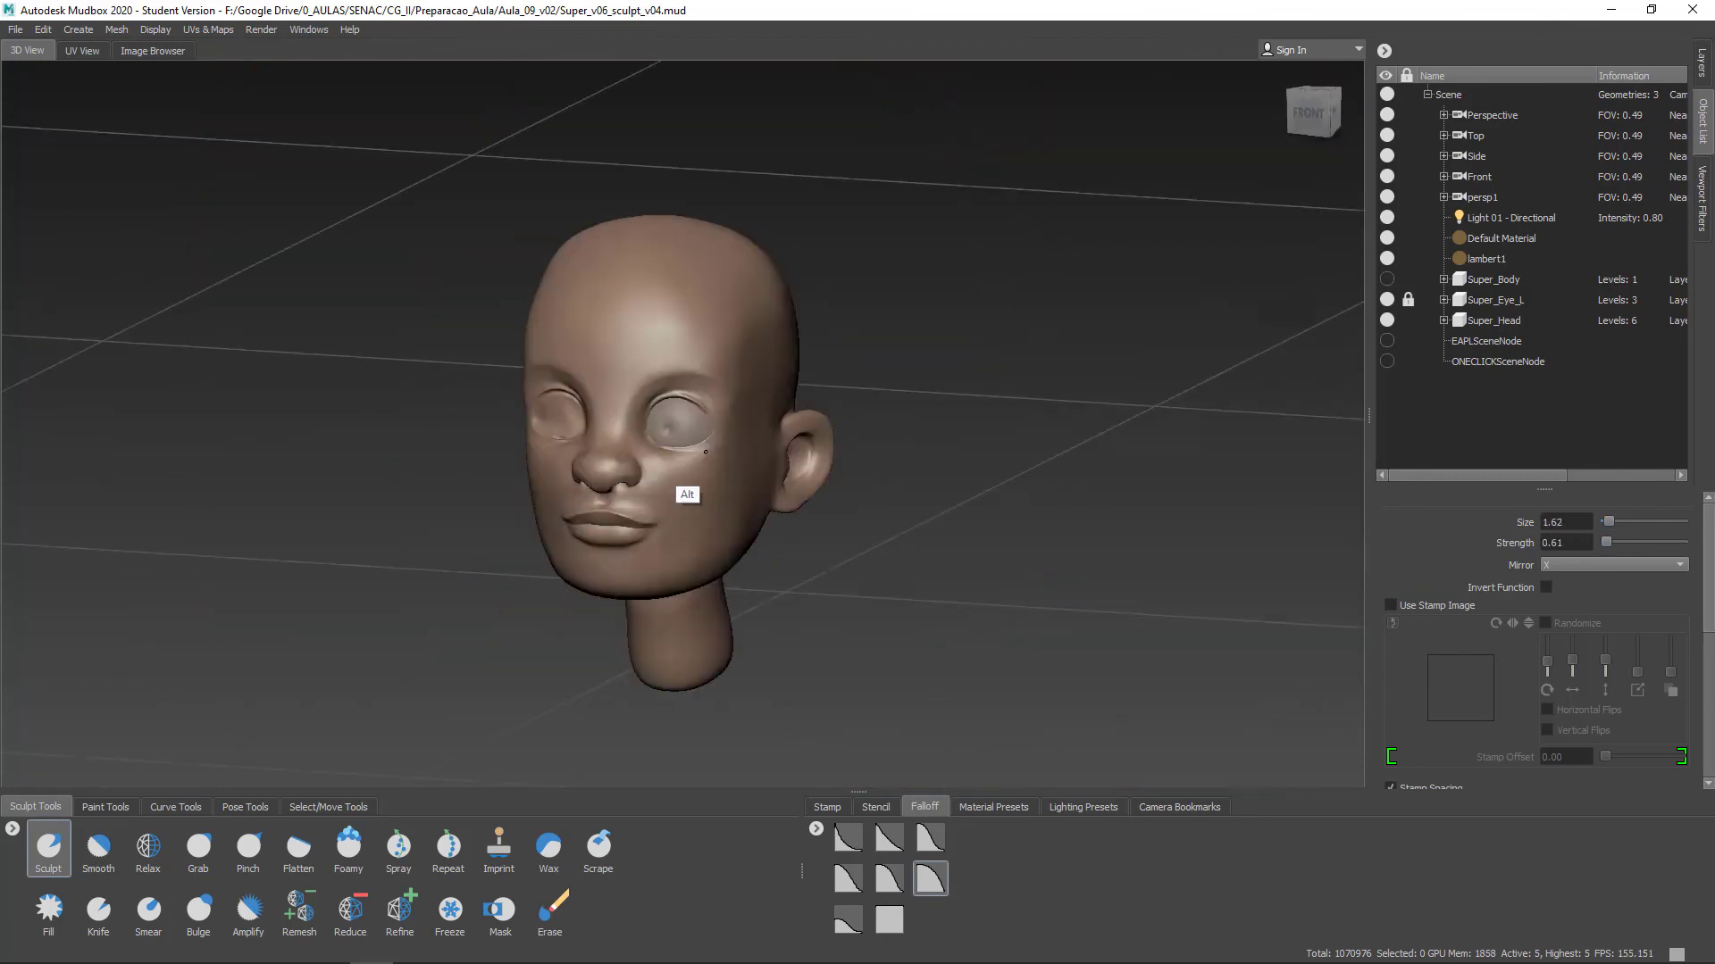
left_click_drag(689, 446, 545, 478, "alt")
right_click_drag(544, 478, 633, 498, "alt")
left_click_drag(827, 560, 965, 547, "alt")
left_click_drag(626, 544, 612, 515, "shift")
left_click_drag(696, 599, 836, 571, "alt")
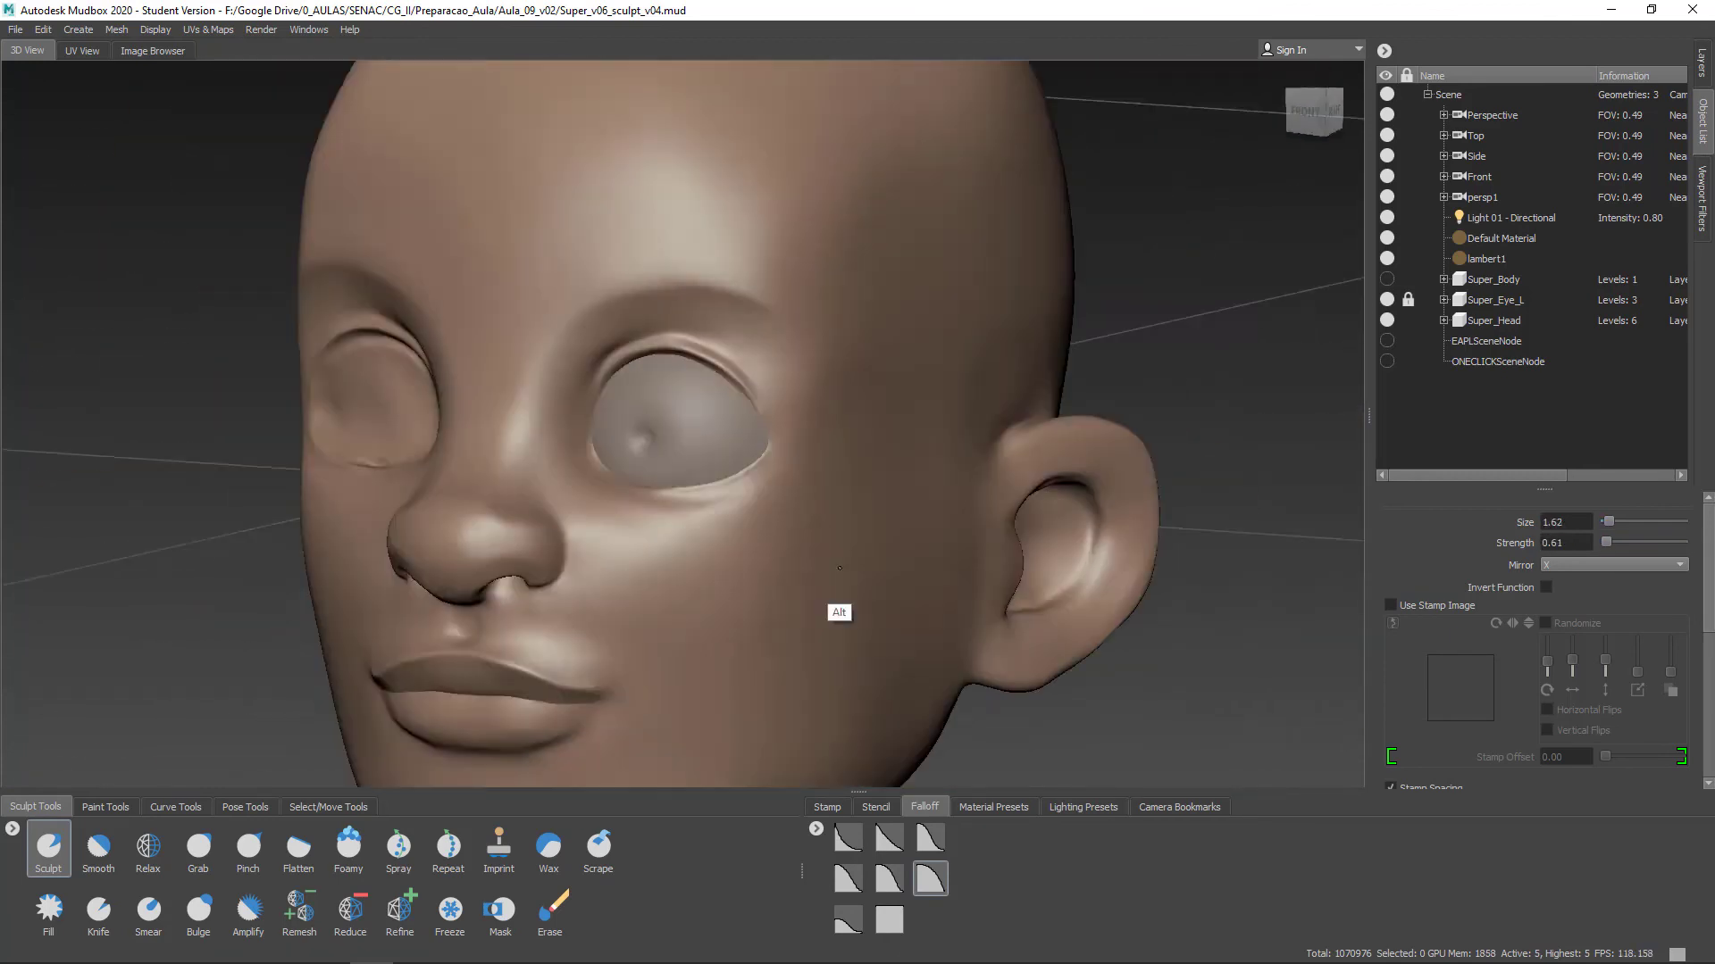
right_click_drag(836, 571, 678, 643, "alt")
Save the scene as Super_v06_sculpt_v05.mud
key("ctrl+s")
left_click(1495, 300)
left_click(15, 30)
left_click(366, 347)
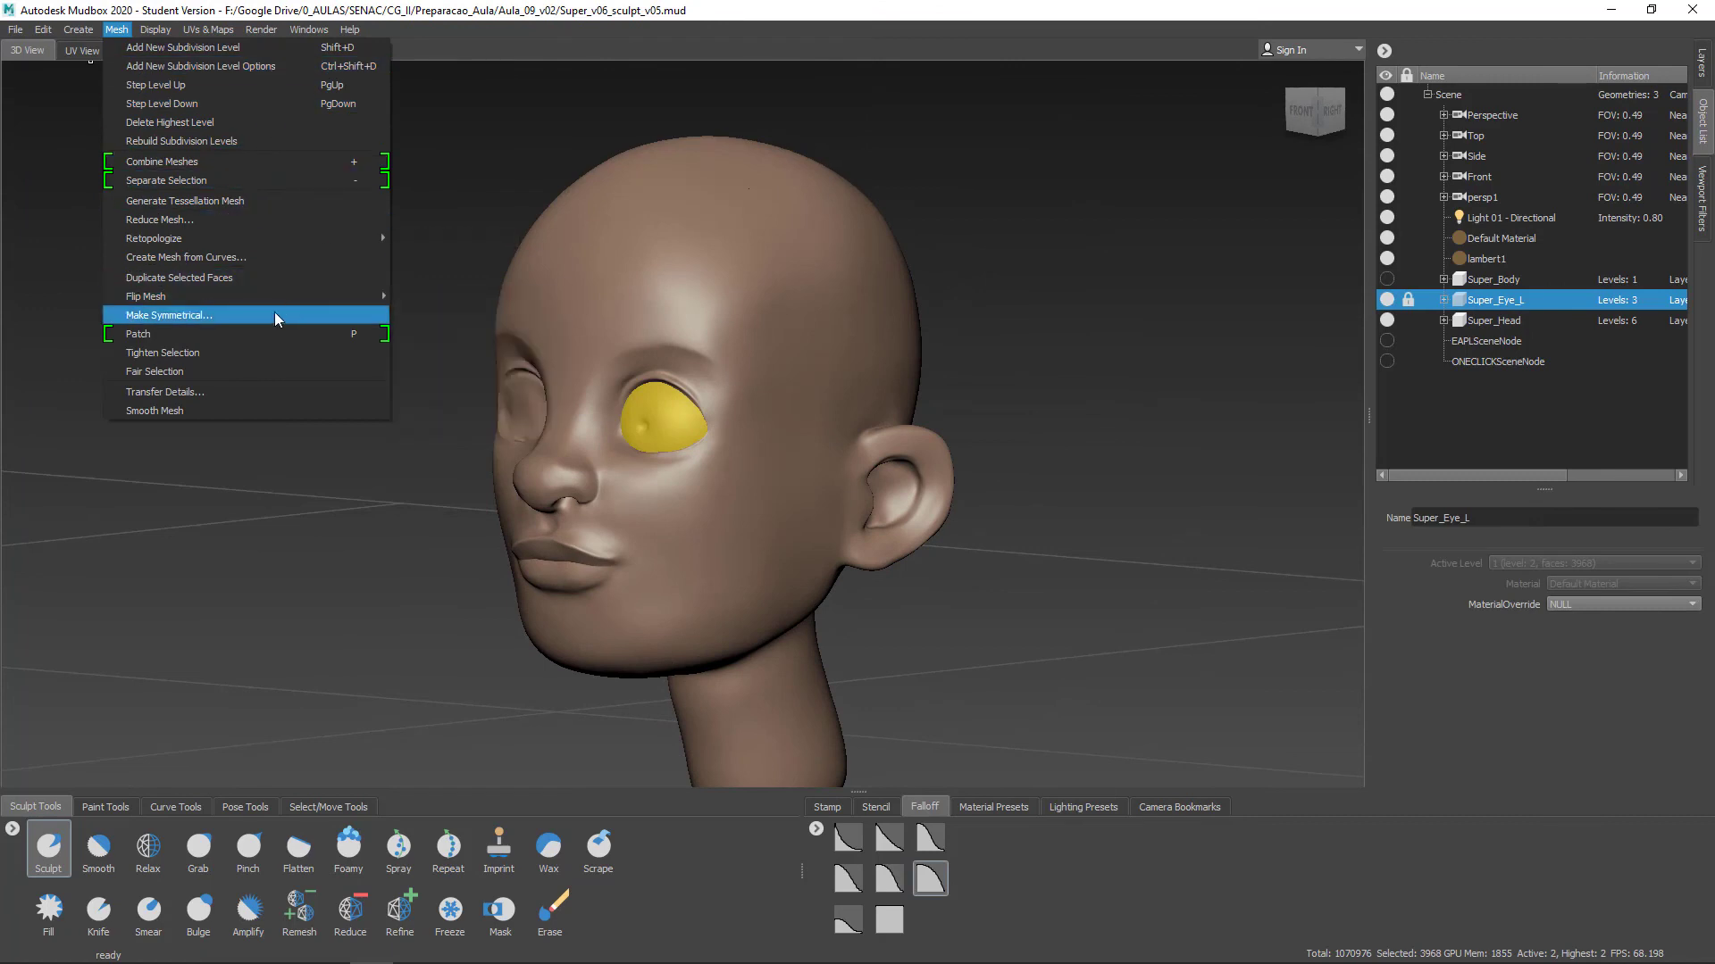
Unlock Super_Eye_L, duplicate it and flip the copy into the opposite eye socket, naming it Super_Eye_R
left_click(1407, 300)
left_click(116, 30)
left_click(222, 277)
left_click(116, 30)
mouse_move(196, 297)
left_click(429, 297)
double_click(1549, 341)
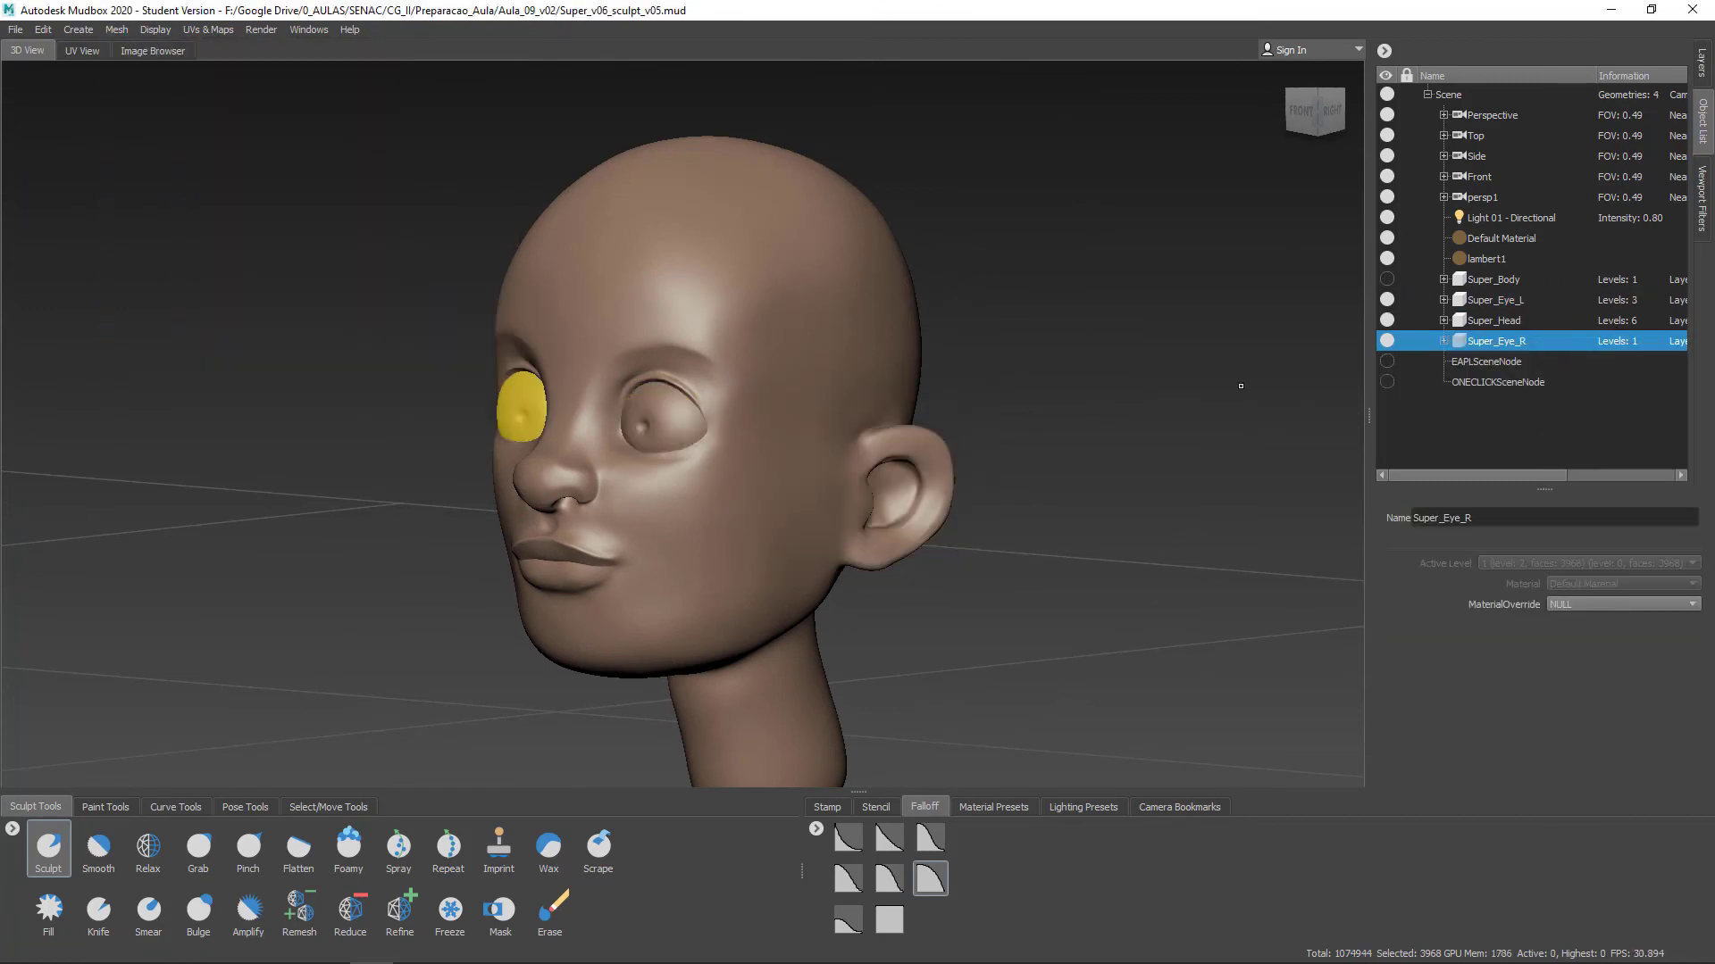
Compare both eyeballs in the front view and lock Super_Eye_R and Super_Eye_L
left_click(1300, 111)
mouse_move(937, 437)
right_mouse_down("alt")
mouse_move(843, 474)
mouse_move(911, 452)
right_mouse_up("alt")
left_click(1495, 300)
left_click(1495, 341, "ctrl")
left_click(116, 29)
left_click(1427, 342)
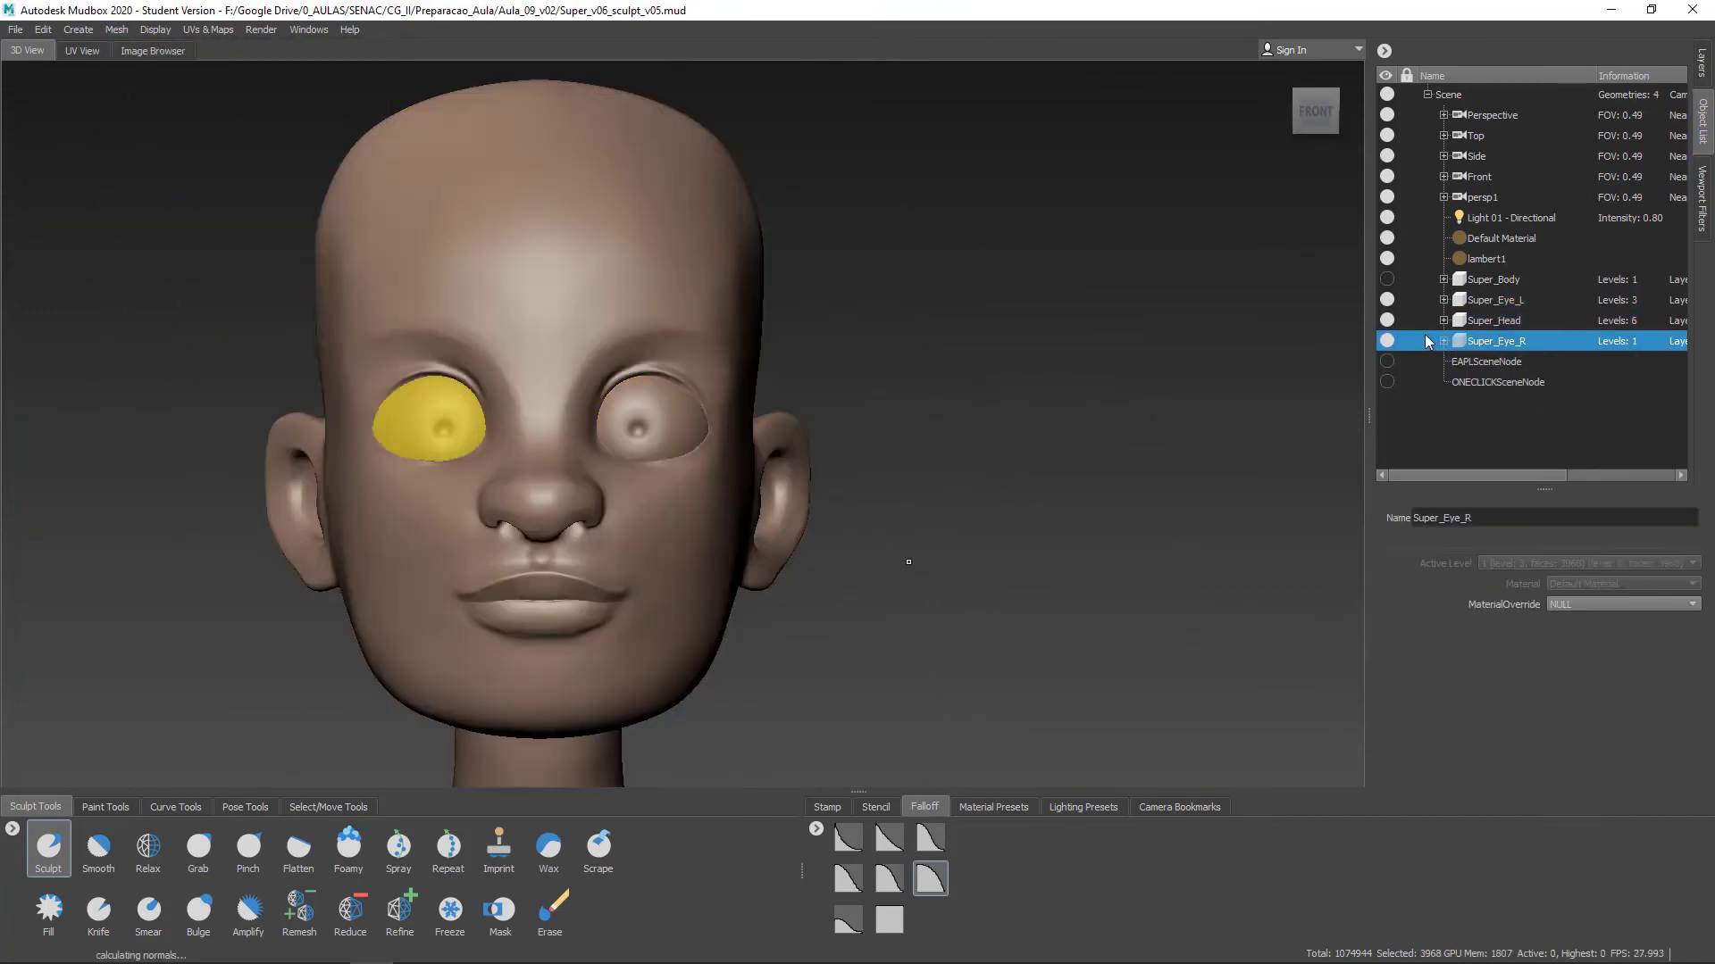
left_click(1407, 341)
left_click(1407, 300)
Fit the upper eyelid around the left eyeball with the Grab brush at size 1.65
left_click(148, 848)
right_click_drag(554, 402, 678, 370, "alt")
left_click_drag(750, 456, 616, 393, "alt")
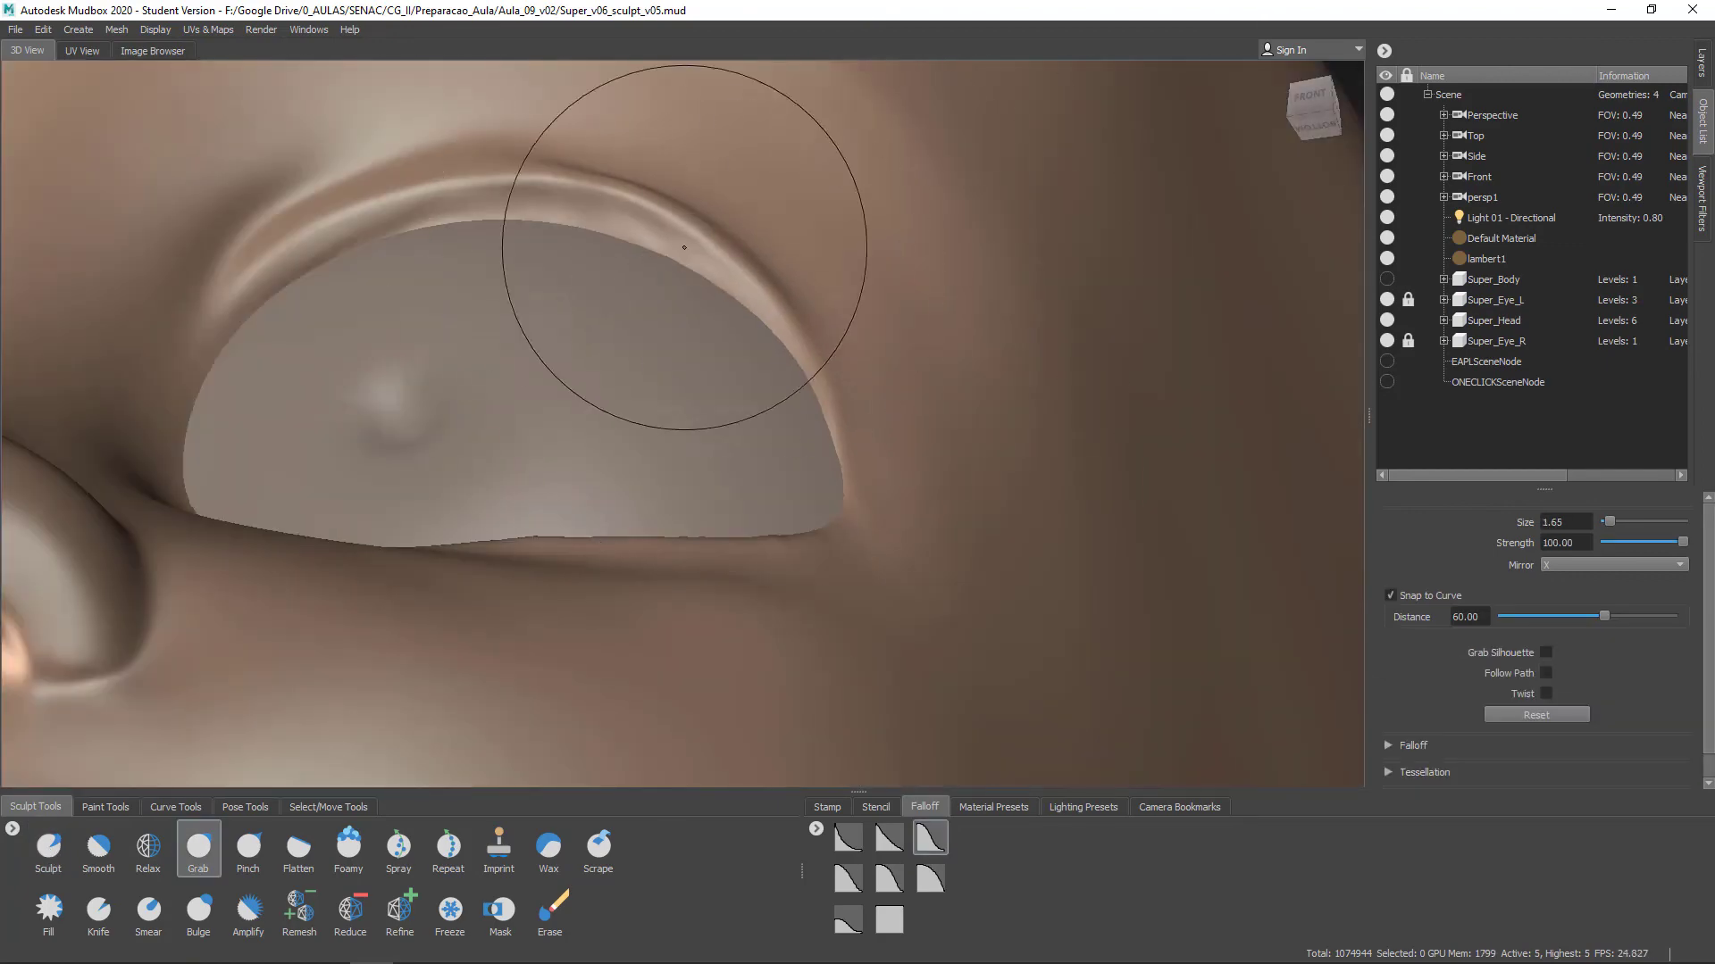
left_click(1316, 112)
right_click_drag(947, 224, 768, 286, "alt")
left_click(1500, 300)
left_click(1513, 341, "ctrl")
left_click(327, 807)
left_click(53, 912)
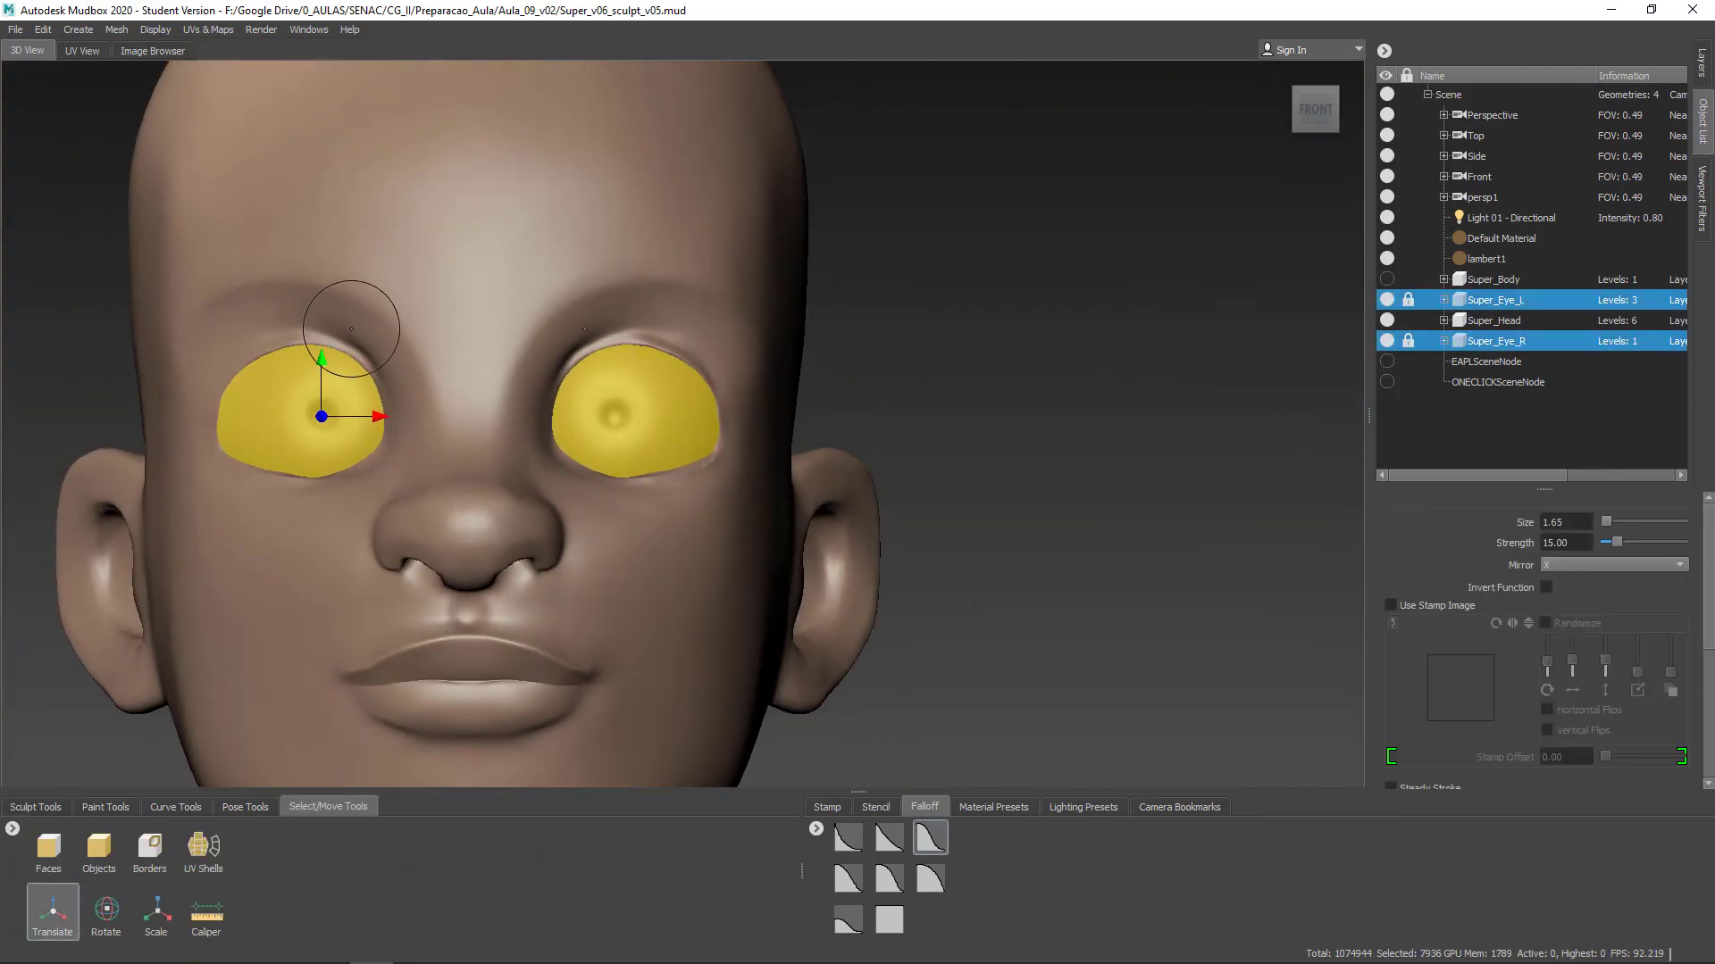
key("w")
key("w")
left_click_drag(715, 420, 688, 312, "alt")
right_click_drag(625, 357, 768, 304, "alt")
left_click(1027, 357)
Reshape the left eye's lids with the Grab brush while the wireframe is displayed
left_click(35, 807)
left_click(199, 848)
left_click_drag(625, 330, 589, 304, "alt")
left_click(1315, 113)
key("w")
right_click_drag(678, 402, 785, 372, "alt")
right_click_drag(496, 469, 581, 384, "alt")
mouse_move(581, 384)
left_mouse_down("alt")
mouse_move(501, 457)
mouse_move(536, 429)
left_mouse_up("alt")
Round out the lower outer corner of the left eyelids with the Grab brush at size 0.87
key("w")
right_click_drag(375, 473, 435, 441, "alt")
left_click(48, 849)
left_click_drag(436, 440, 348, 524, "alt")
left_click(1315, 110)
key("w")
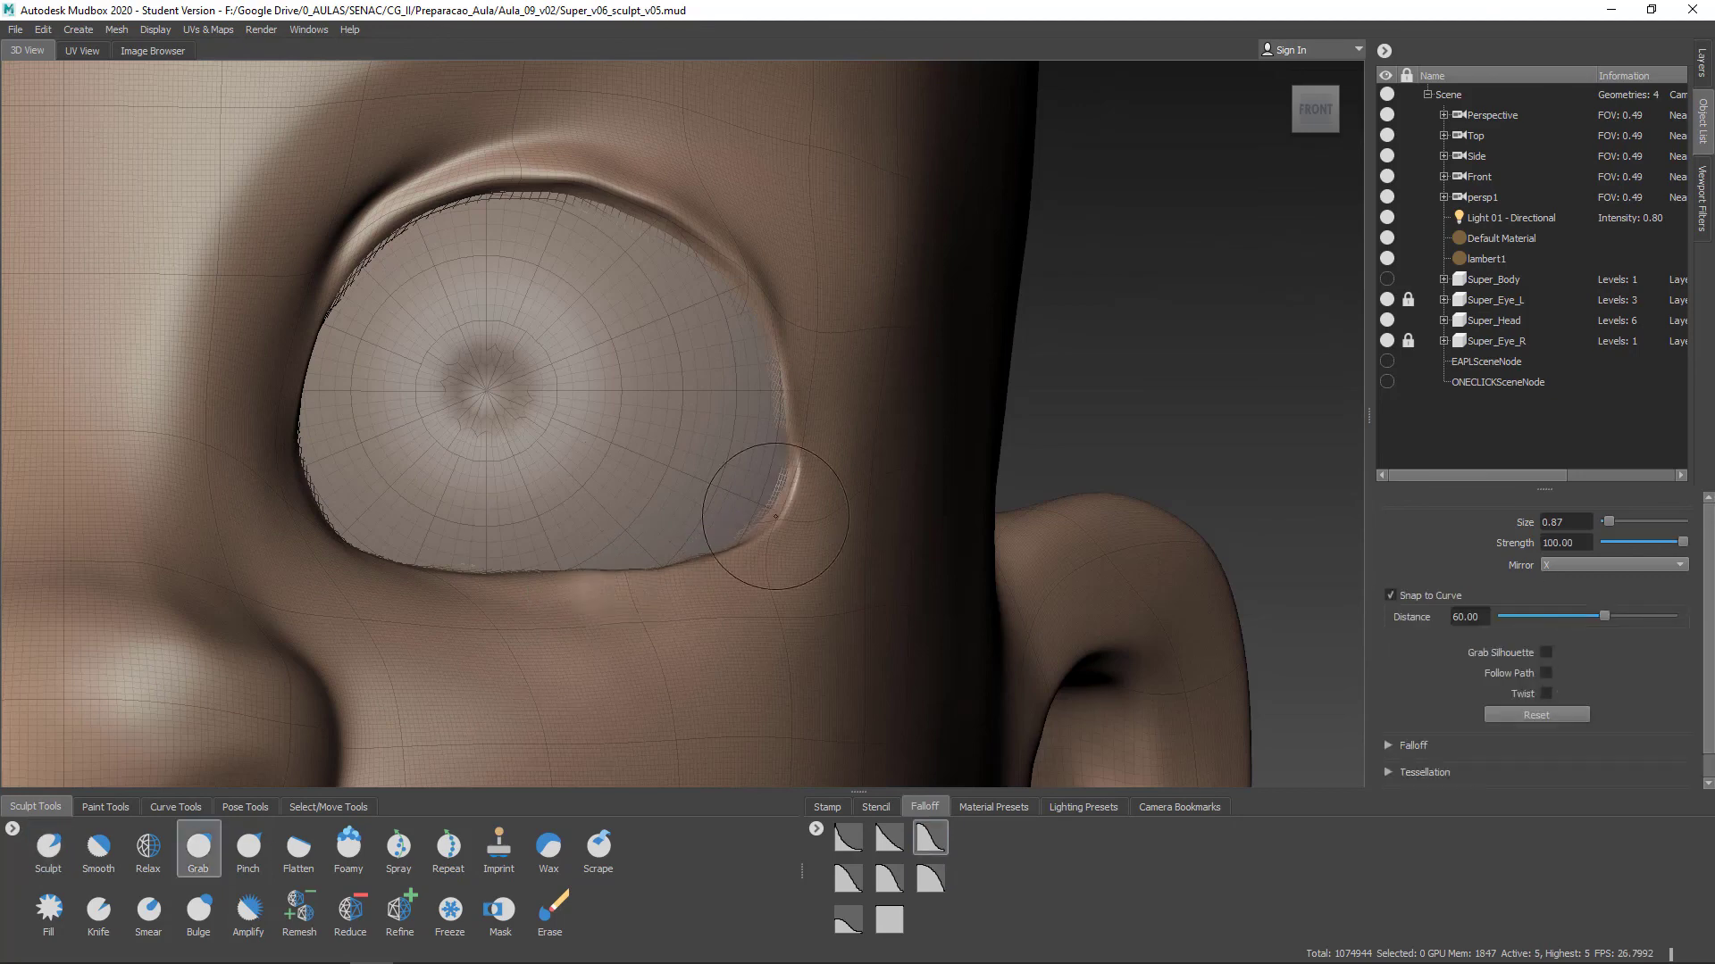
key("w")
Carve the crease above the inner upper eyelid with the inverted Sculpt brush at size 0.87 and strength 0.61
right_click_drag(991, 268, 872, 274, "alt")
left_click_drag(871, 274, 768, 286, "alt")
right_click_drag(626, 357, 732, 340, "alt")
left_click(48, 848)
left_click_drag(750, 322, 456, 231, "ctrl")
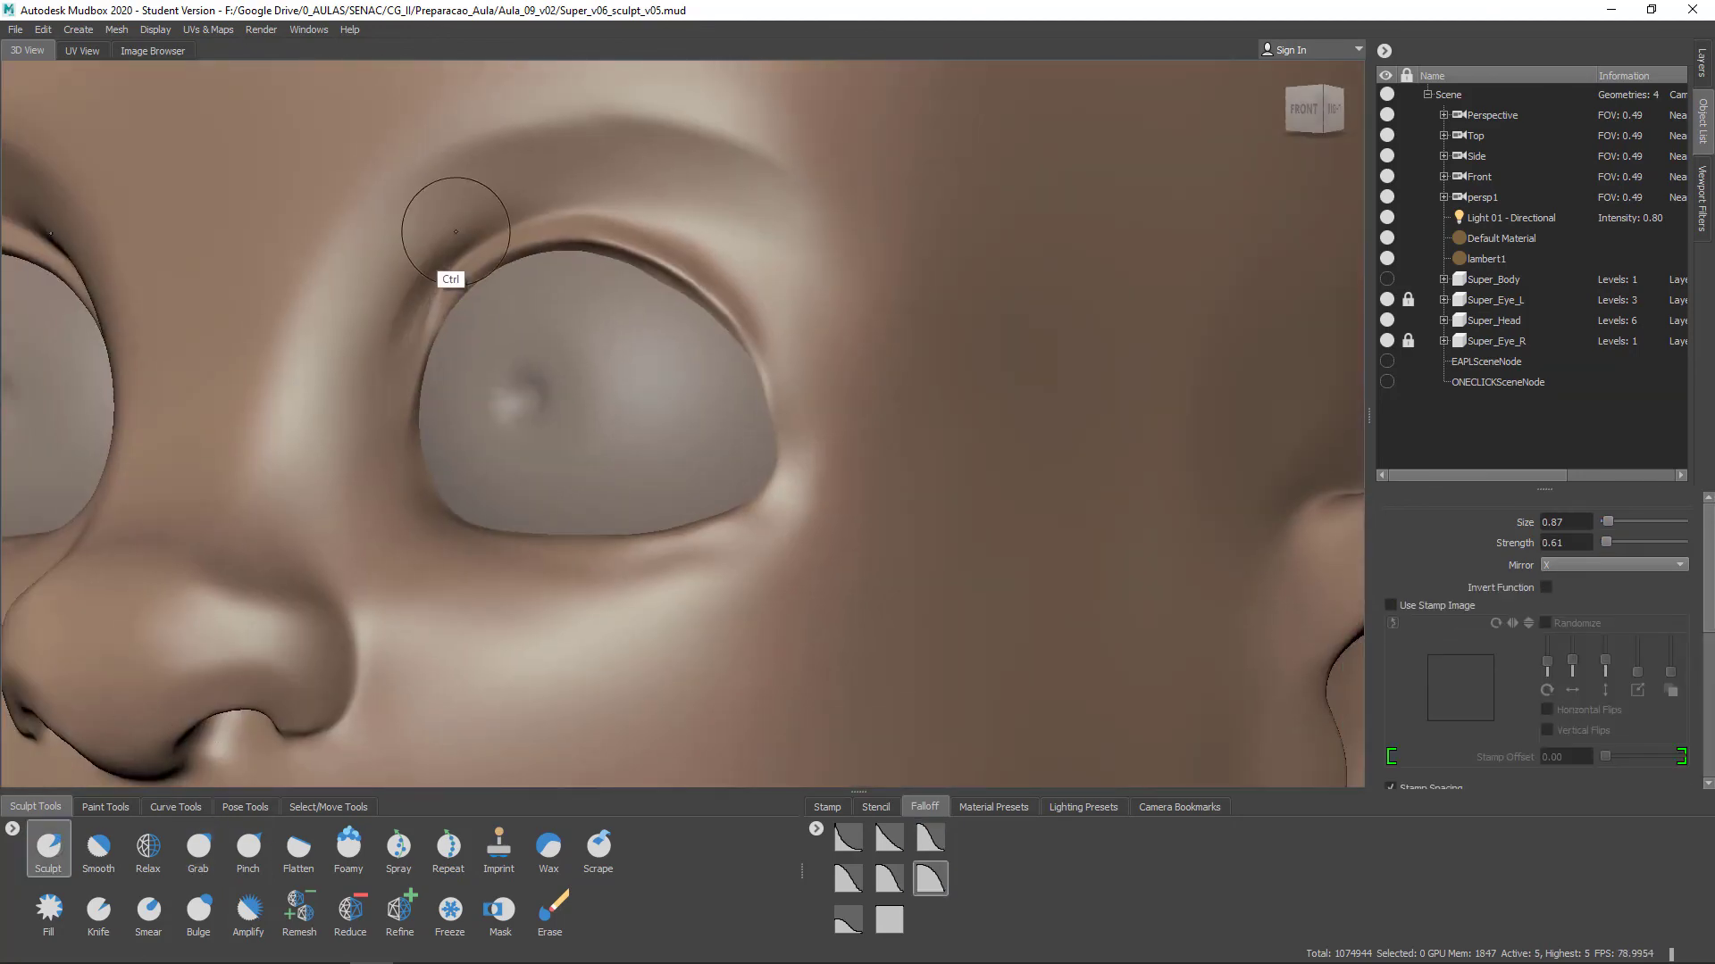
left_click_drag(464, 358, 397, 357, "alt")
left_click_drag(626, 330, 804, 326, "alt")
right_click_drag(804, 326, 755, 321, "alt")
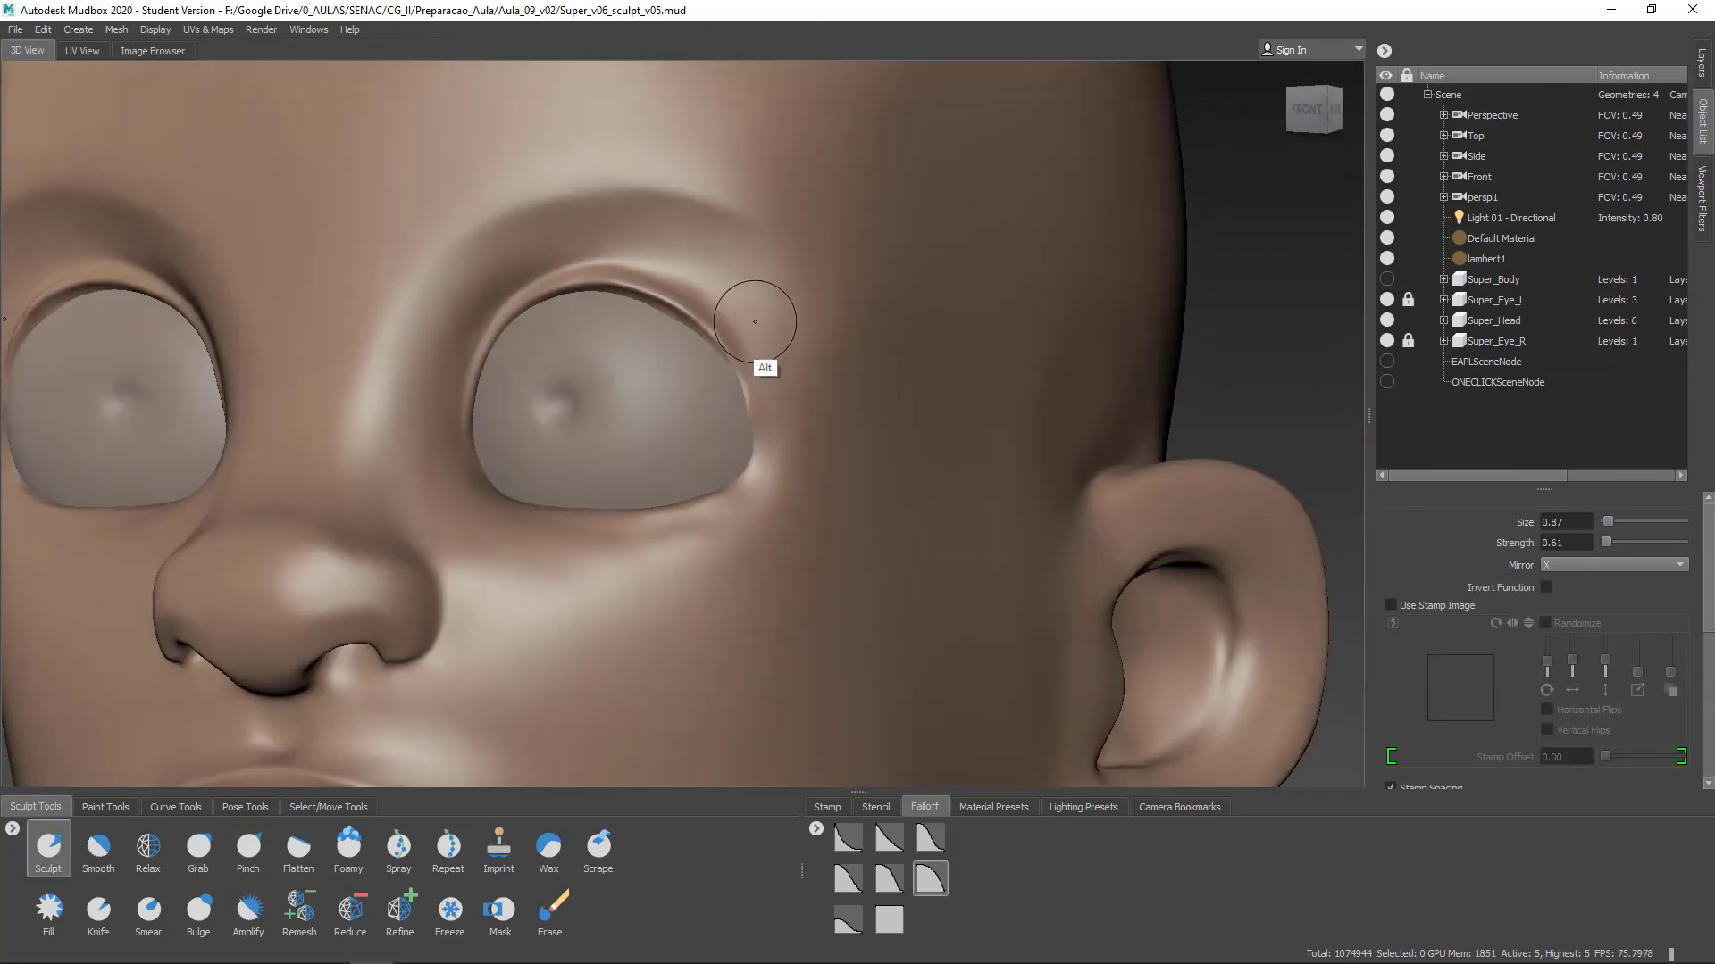
Examine the eyes and eyelids from the front and three-quarter views
left_click_drag(750, 360, 501, 503, "alt")
right_click_drag(982, 523, 864, 498, "alt")
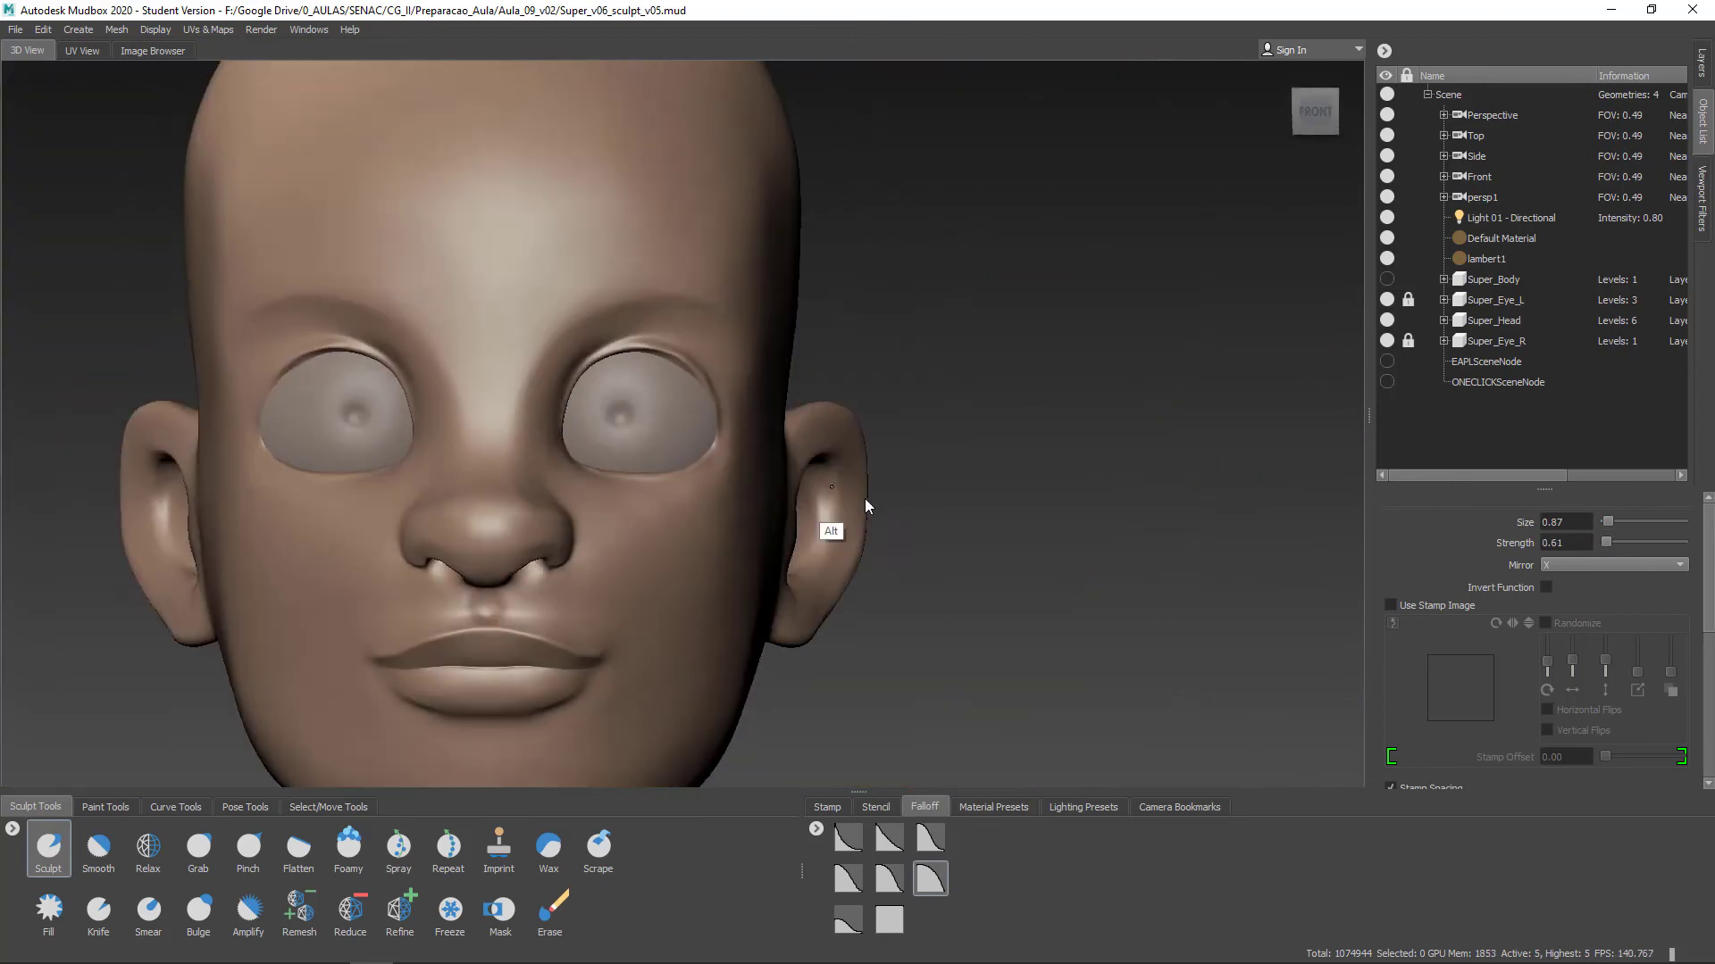
left_click_drag(865, 498, 682, 371, "alt")
right_click_drag(1036, 375, 919, 367, "alt")
left_click_drag(919, 367, 768, 393, "alt")
right_click_drag(643, 456, 728, 476, "alt")
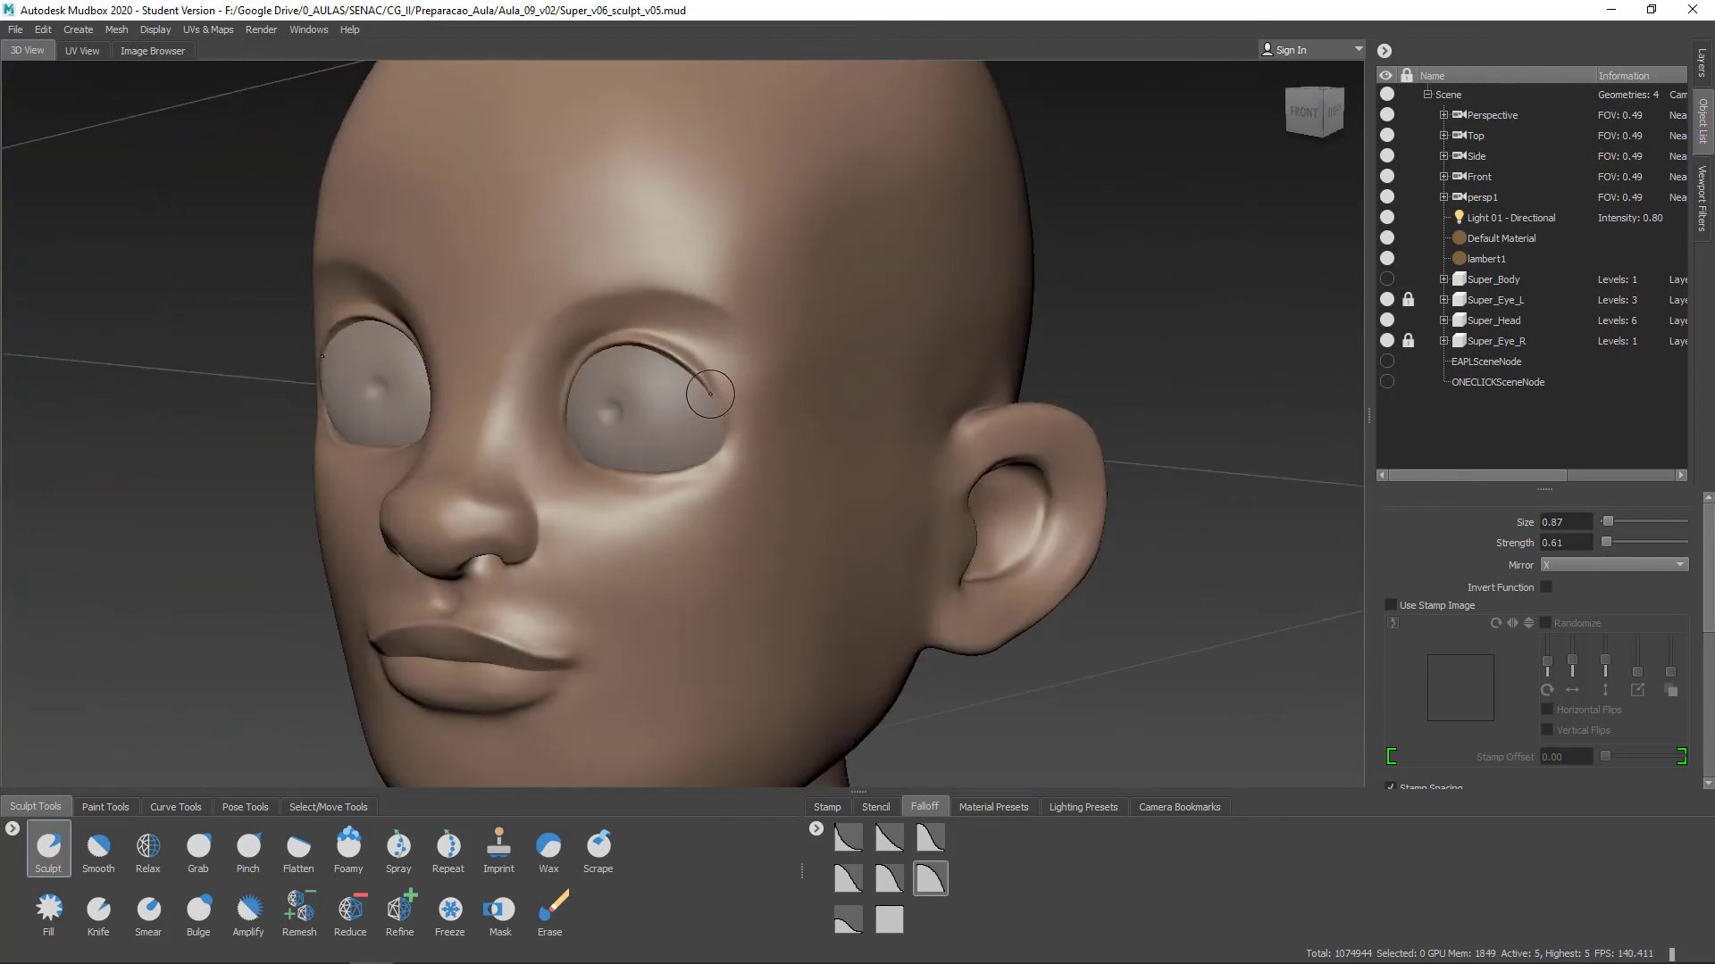
right_click_drag(893, 420, 786, 416, "alt")
mouse_move(786, 415)
left_mouse_down("alt")
mouse_move(1010, 440)
mouse_move(660, 451)
left_mouse_up("alt")
right_click_drag(661, 451, 758, 463, "alt")
right_click_drag(893, 465, 786, 460, "alt")
left_click_drag(786, 460, 982, 469, "alt")
Raise the brow area above the left eye slightly with the Grab brush at size 3.43
left_click_drag(616, 375, 666, 374)
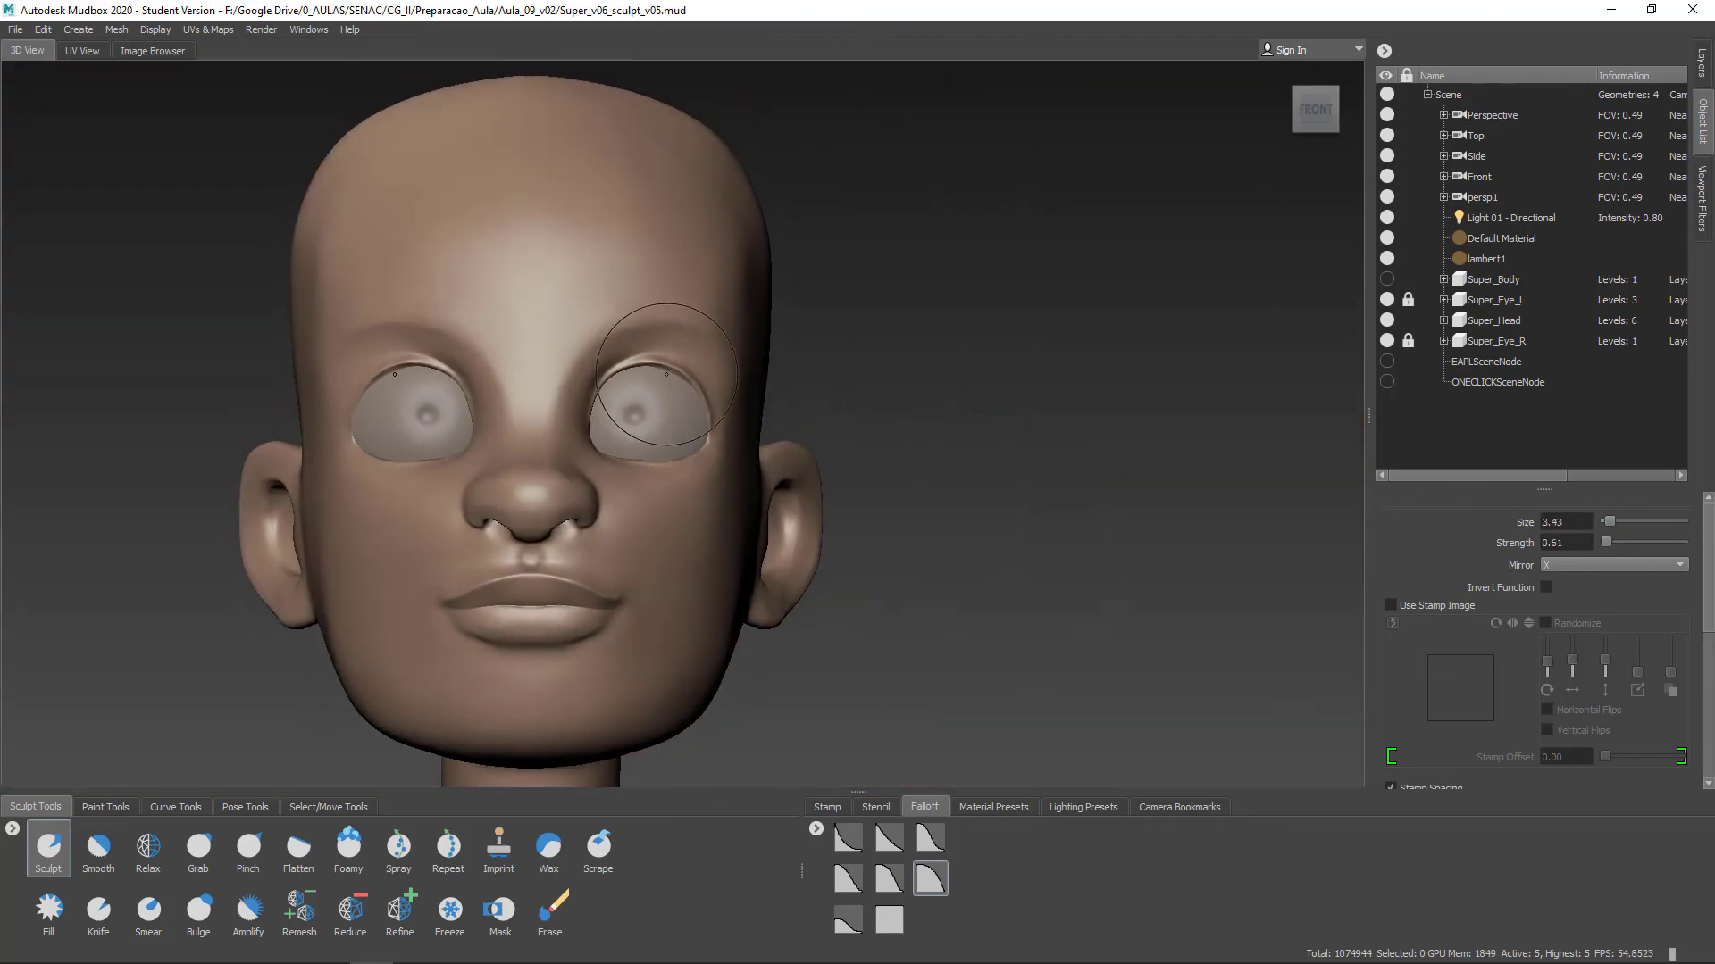
left_click_drag(679, 315, 683, 309)
left_click_drag(911, 527, 738, 544, "alt")
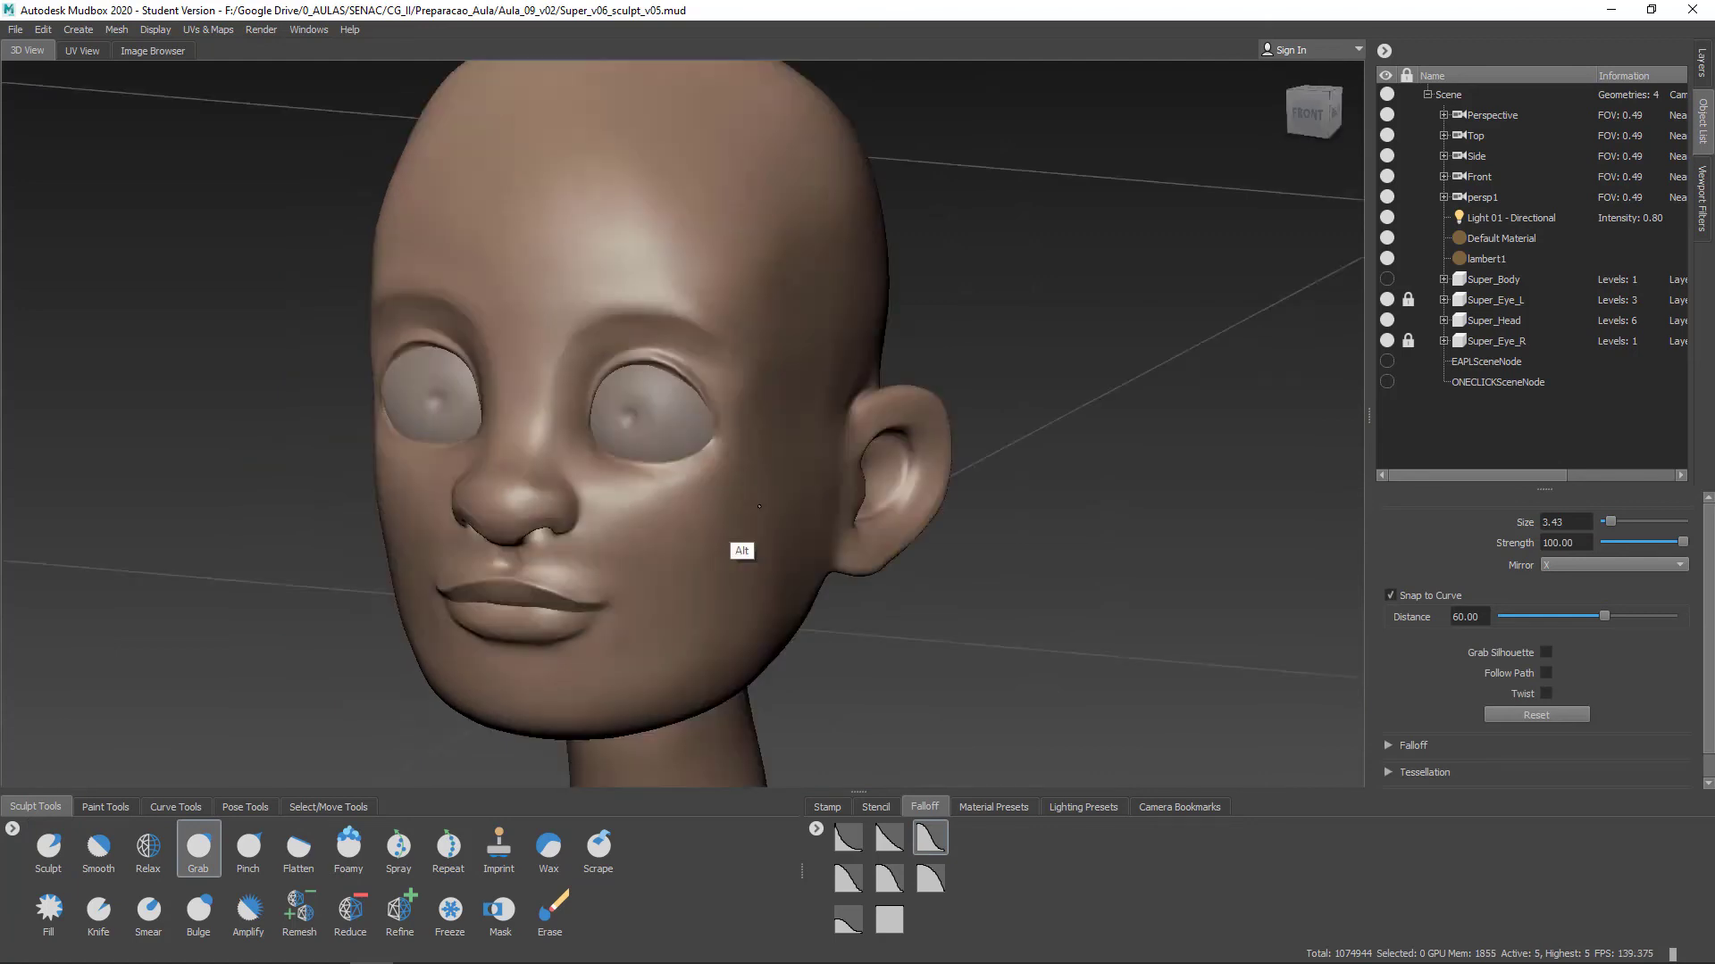
right_click_drag(590, 500, 625, 487, "alt")
left_click_drag(626, 486, 715, 465, "alt")
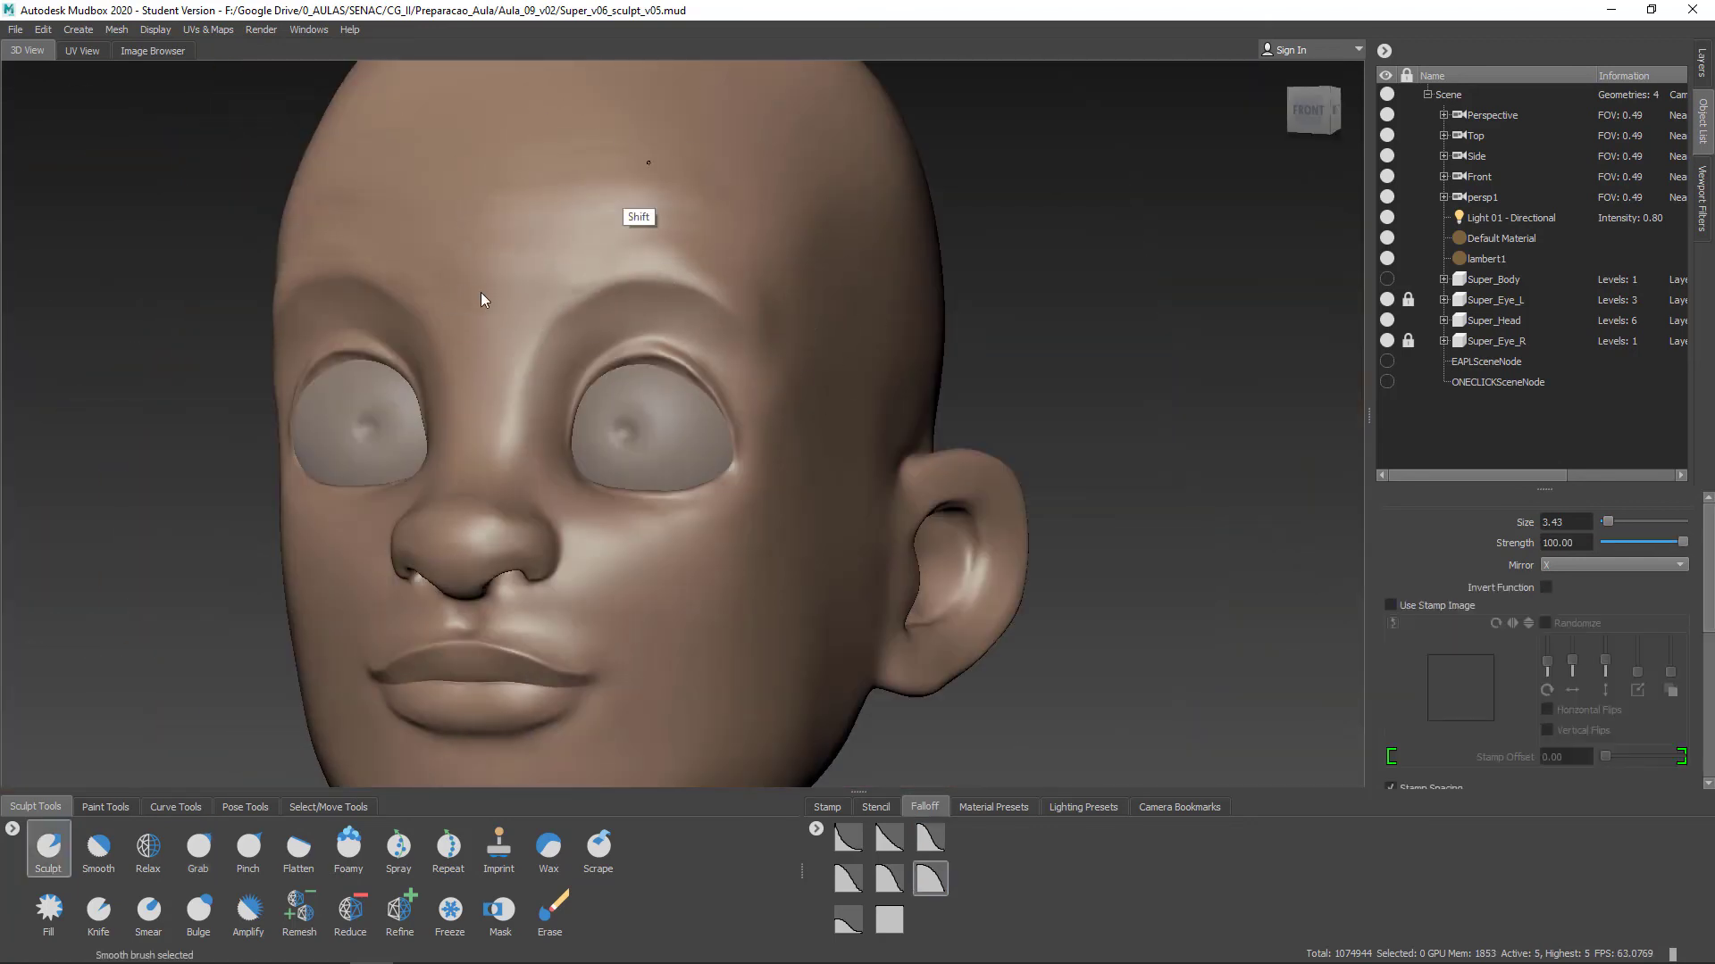
Smooth the forehead above the brows and step the head down three subdivision levels and back up
left_click_drag(480, 292, 641, 255, "alt")
right_click_drag(729, 291, 715, 259, "alt")
mouse_move(643, 259)
left_mouse_down("alt")
mouse_move(768, 259)
mouse_move(625, 241)
left_mouse_up("alt")
key("Page_Down")
key("Page_Down")
key("Page_Down")
key("Page_Up")
key("Page_Up")
key("Page_Up")
Soften the outer brow and temple beside the left eye at brush size 3.43
left_click_drag(759, 327, 828, 332, "alt")
left_click_drag(718, 348, 759, 406)
mouse_move(759, 393)
right_mouse_down("alt")
mouse_move(846, 388)
mouse_move(759, 384)
right_mouse_up("alt")
left_click_drag(705, 446, 778, 463, "alt")
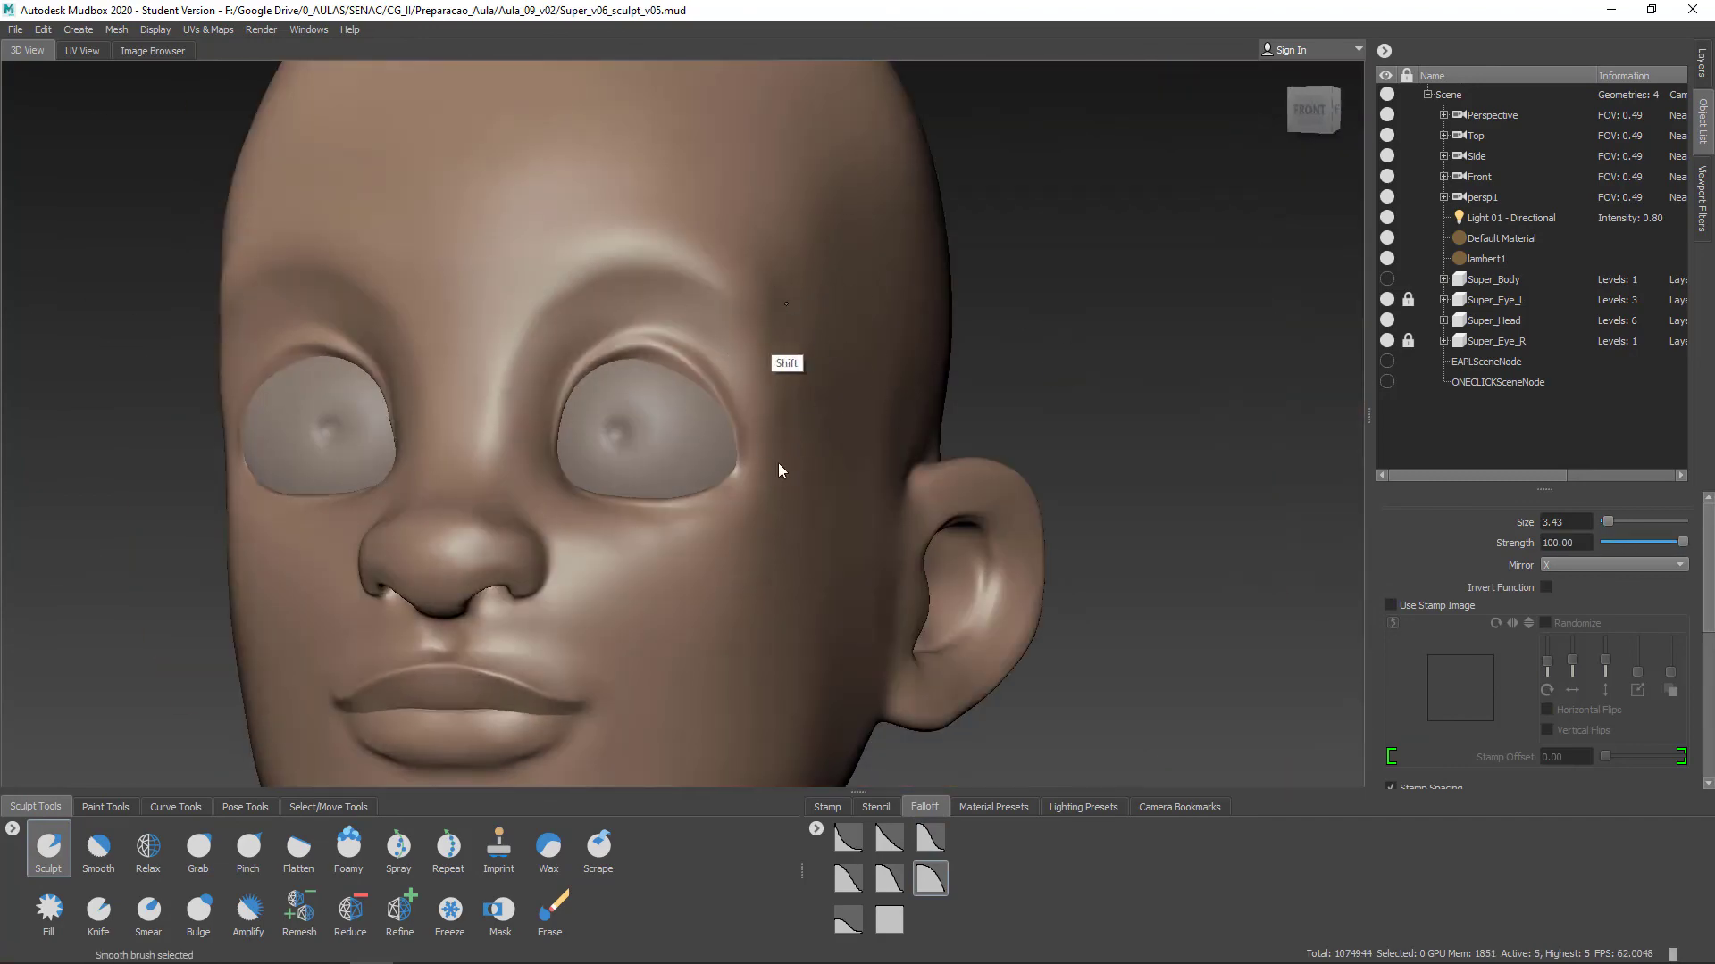
Switch the Sculpt brush to a steeper falloff curve for work around the left brow and temple
mouse_move(779, 393)
left_mouse_down("alt")
mouse_move(697, 429)
mouse_move(742, 339)
left_mouse_up("alt")
right_click_drag(848, 714, 939, 783, "alt")
left_click(931, 838)
left_click_drag(864, 382, 974, 367, "alt")
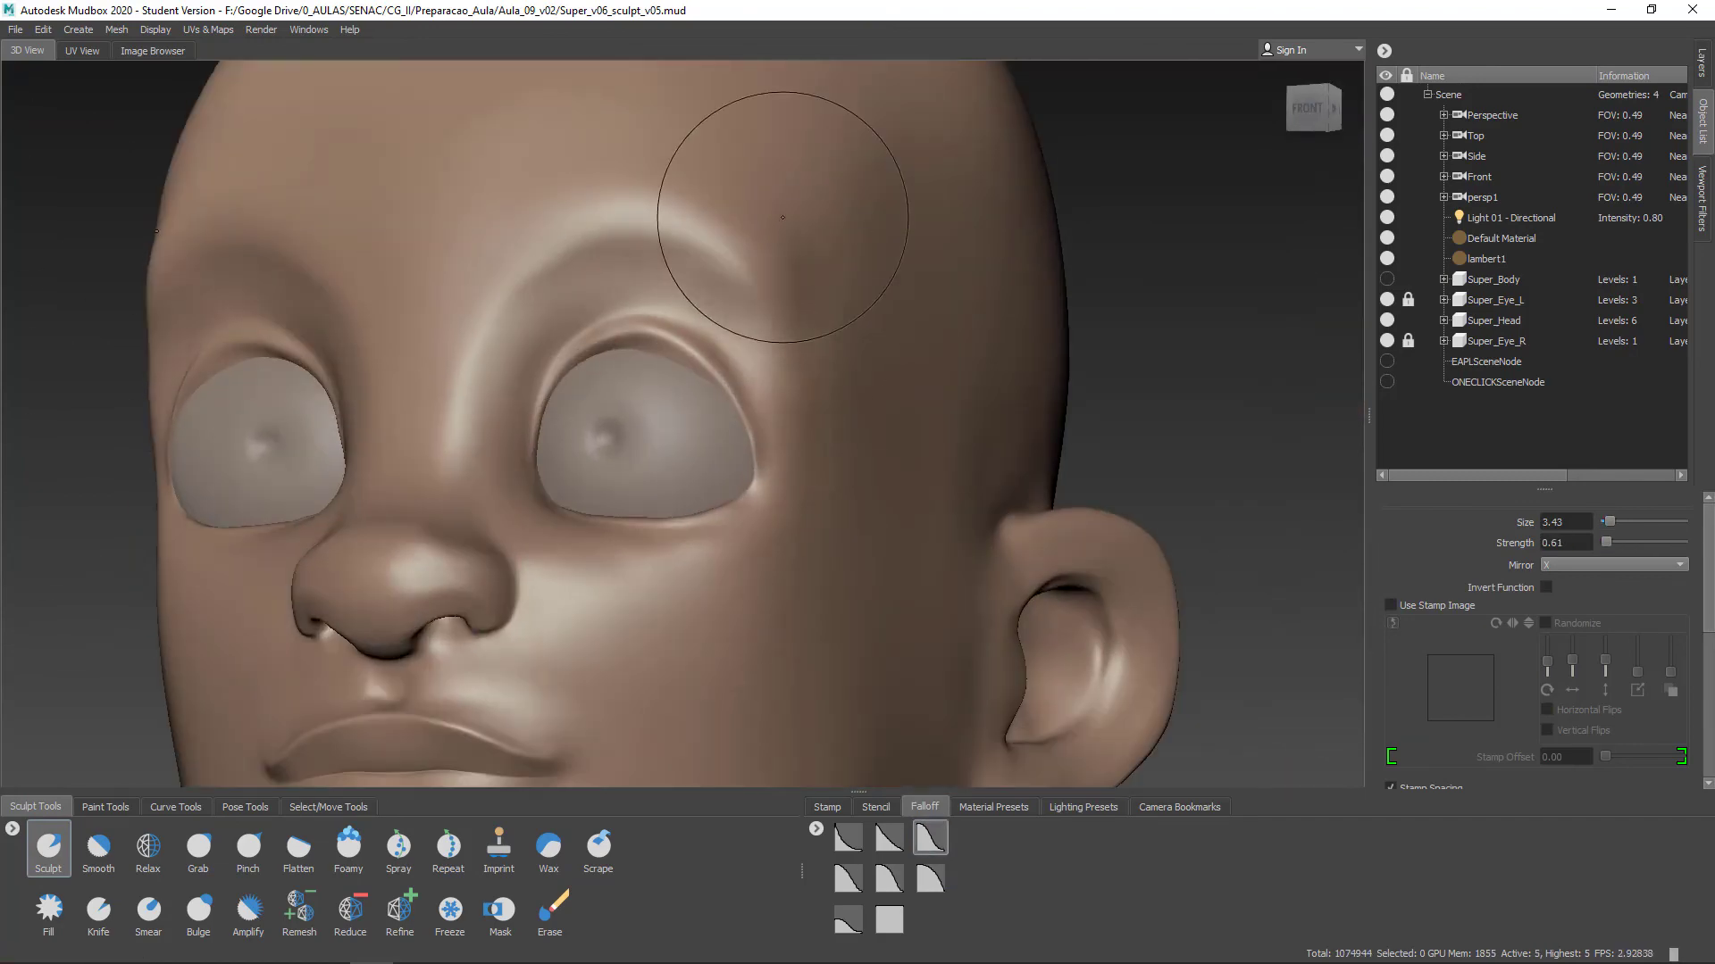
right_click_drag(783, 217, 661, 232, "alt")
Refine the brow and upper lid of the left eye at subdivision level 3 with brush size 2.12, and return to level 5
left_click(198, 850)
left_click_drag(866, 330, 759, 322, "alt")
right_click_drag(804, 339, 929, 352, "alt")
left_click_drag(952, 352, 753, 189, "alt")
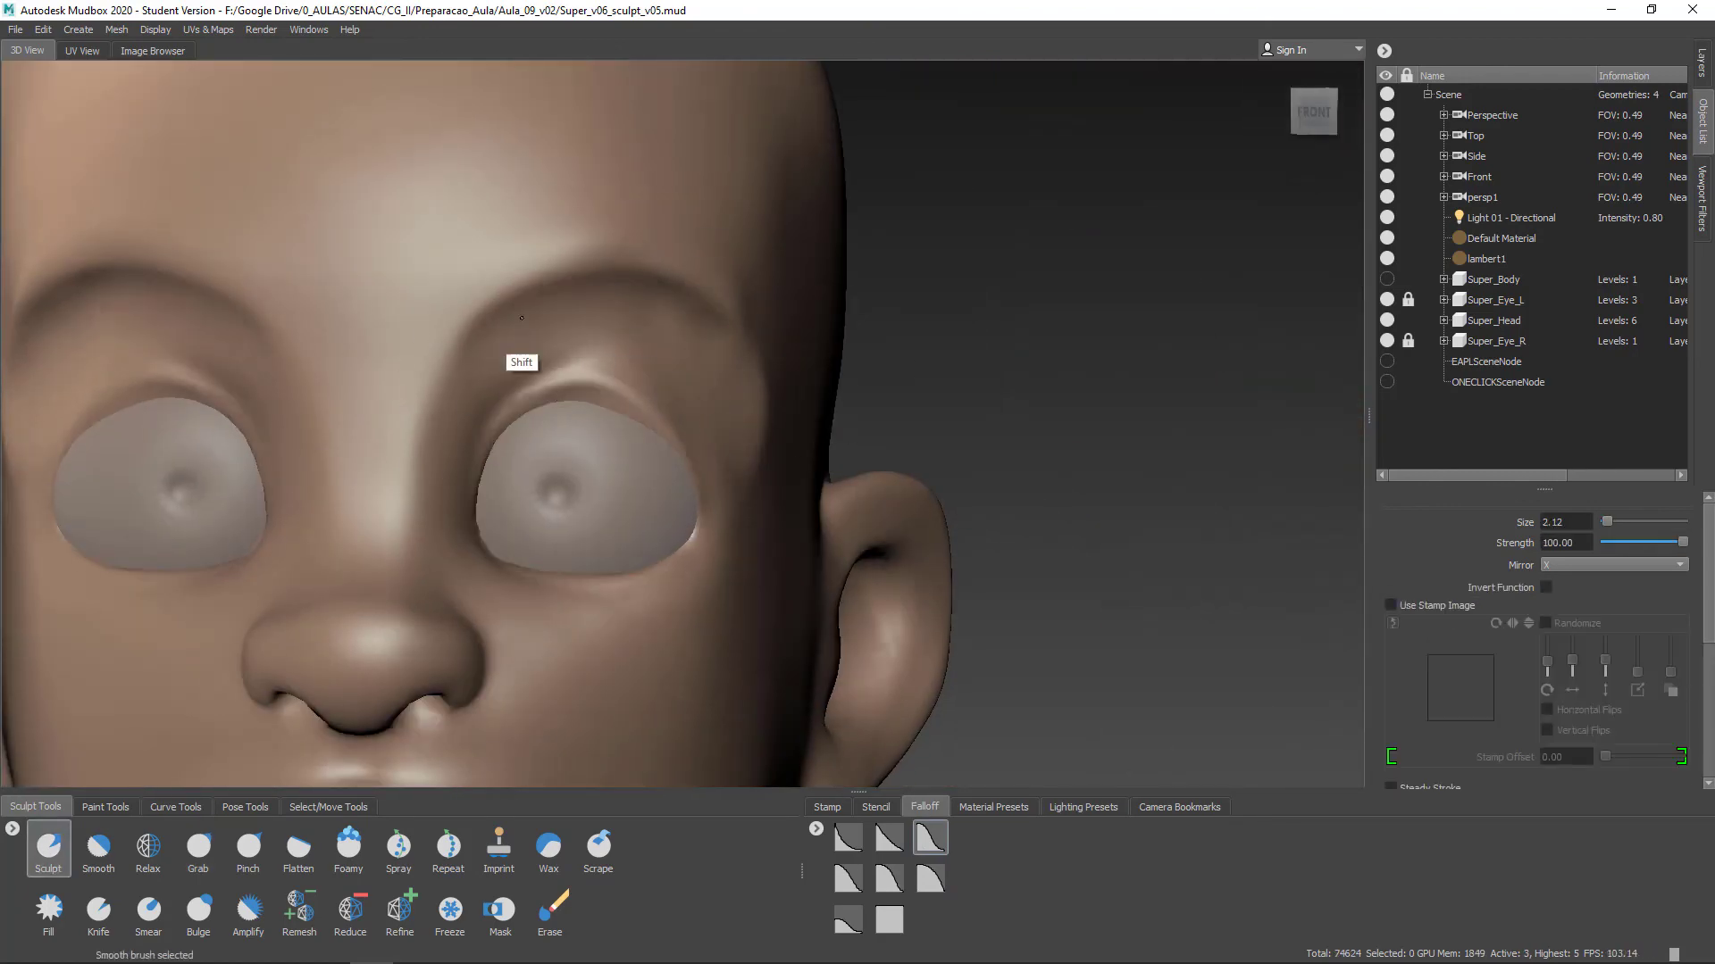
right_click_drag(616, 318, 522, 312, "alt")
mouse_move(705, 294)
left_mouse_down("alt")
mouse_move(594, 288)
mouse_move(616, 420)
left_mouse_up("alt")
mouse_move(683, 397)
left_mouse_down()
mouse_move(599, 366)
mouse_move(683, 402)
left_mouse_up()
mouse_move(794, 598)
left_mouse_down("alt")
mouse_move(794, 489)
mouse_move(705, 384)
mouse_move(973, 383)
mouse_move(669, 306)
left_mouse_up("alt")
key("Page_Up")
key("Page_Up")
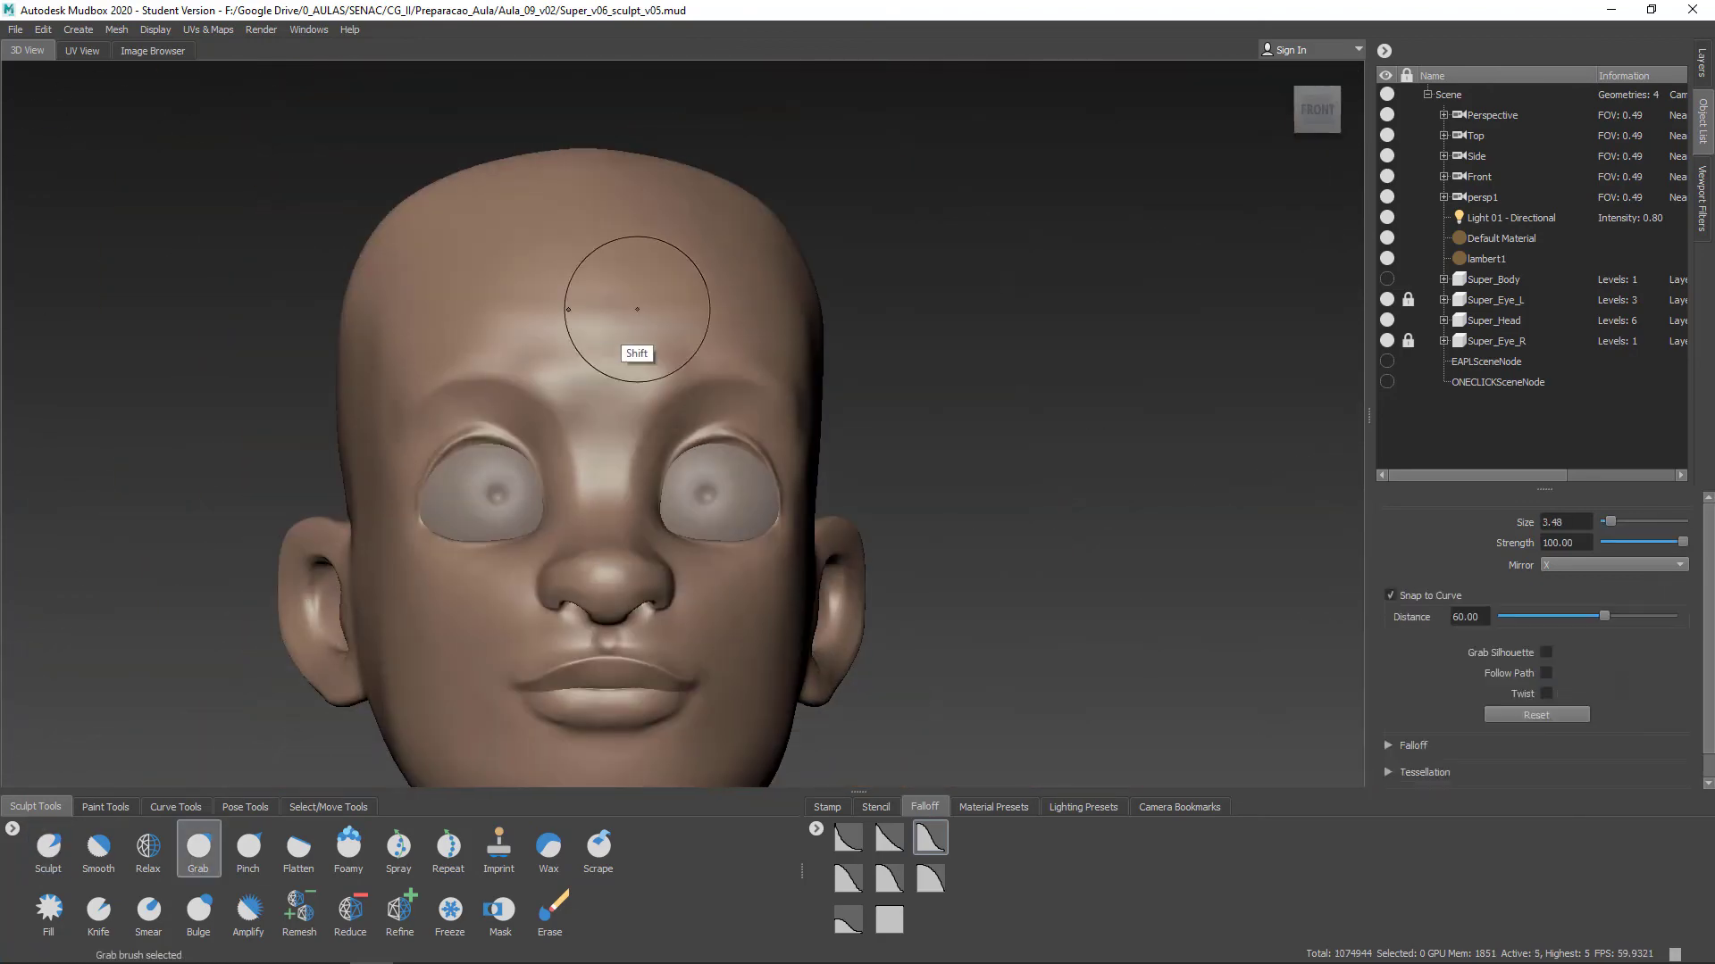
Soften the forehead and brow at subdivision level 3 with brush size 3.48, and return the head to level 5
left_click_drag(535, 361, 500, 288, "alt")
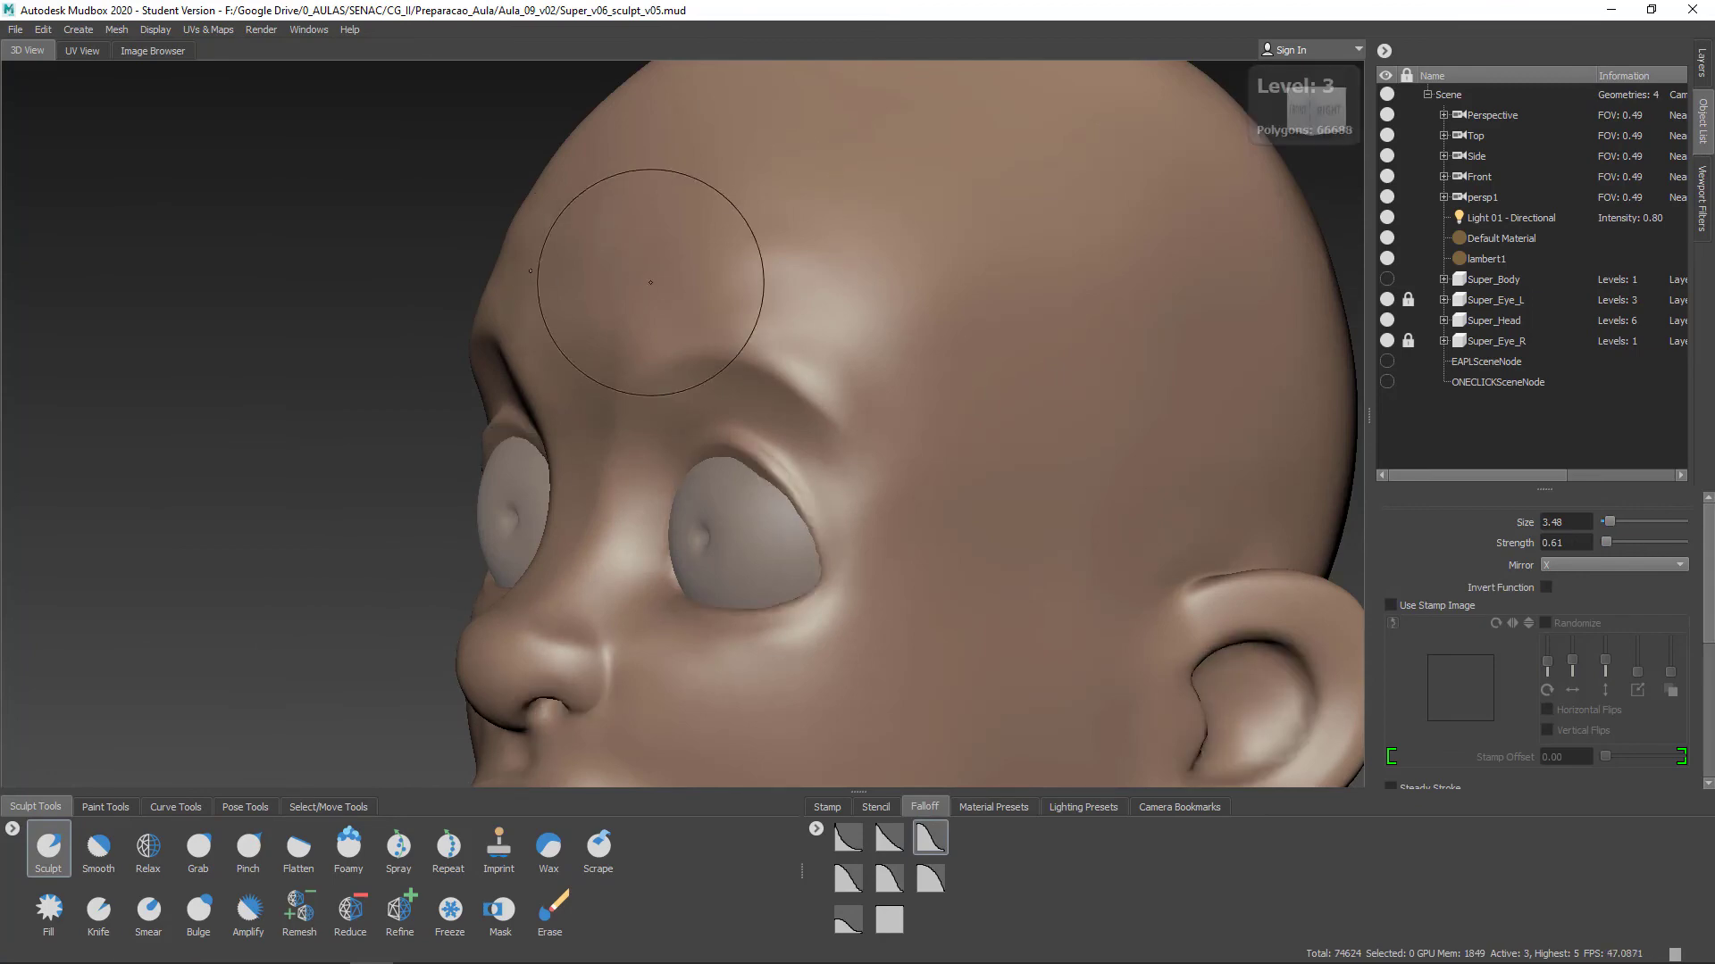
key("5")
mouse_move(651, 282)
left_mouse_down("alt")
mouse_move(661, 333)
mouse_move(838, 349)
mouse_move(675, 305)
left_mouse_up("alt")
key("1")
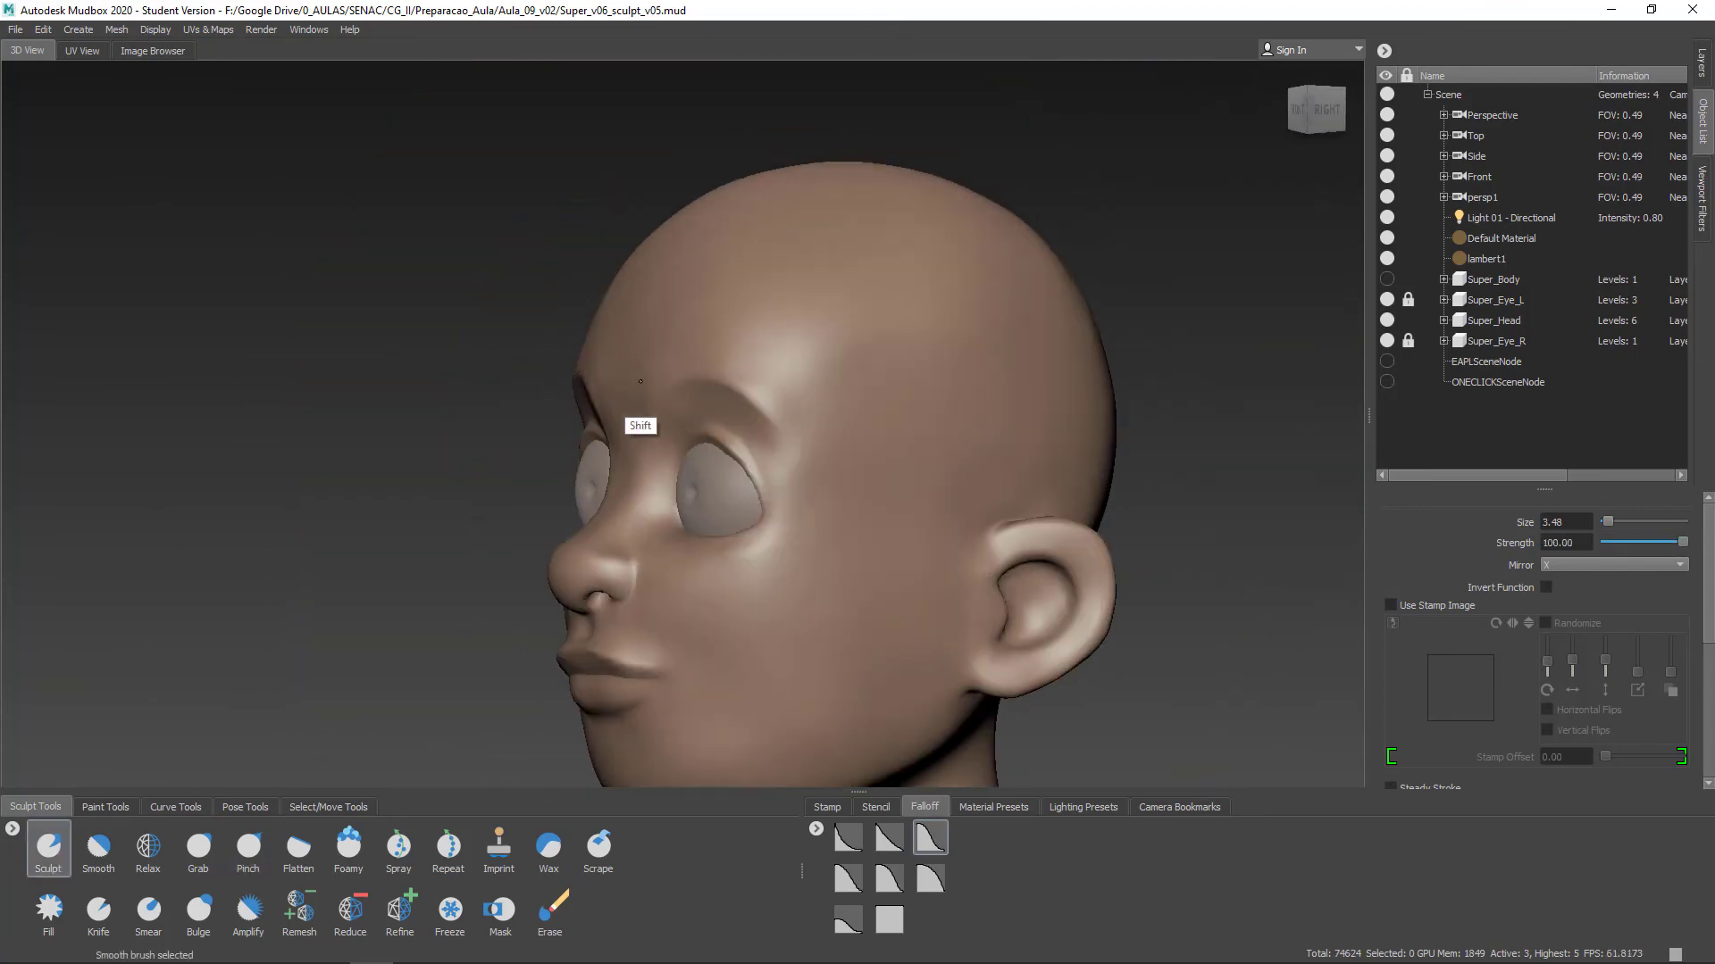
mouse_move(640, 381)
left_mouse_down("alt")
mouse_move(640, 514)
mouse_move(781, 315)
mouse_move(530, 300)
mouse_move(507, 407)
mouse_move(696, 294)
left_mouse_up("alt")
key("Page_Up")
key("Page_Up")
Smooth the brow area and adjust the skin between the nose and the left eye with the Grab brush at size 1.44
mouse_move(696, 295)
right_mouse_down("alt")
mouse_move(836, 266)
mouse_move(622, 355)
right_mouse_up("alt")
mouse_move(622, 355)
left_mouse_down("shift")
mouse_move(679, 265)
mouse_move(830, 254)
left_mouse_up("shift")
left_click_drag(631, 246, 625, 357)
mouse_move(697, 306)
left_mouse_down("alt")
mouse_move(554, 335)
mouse_move(828, 399)
left_mouse_up("alt")
right_click_drag(828, 399, 857, 384, "alt")
key("4")
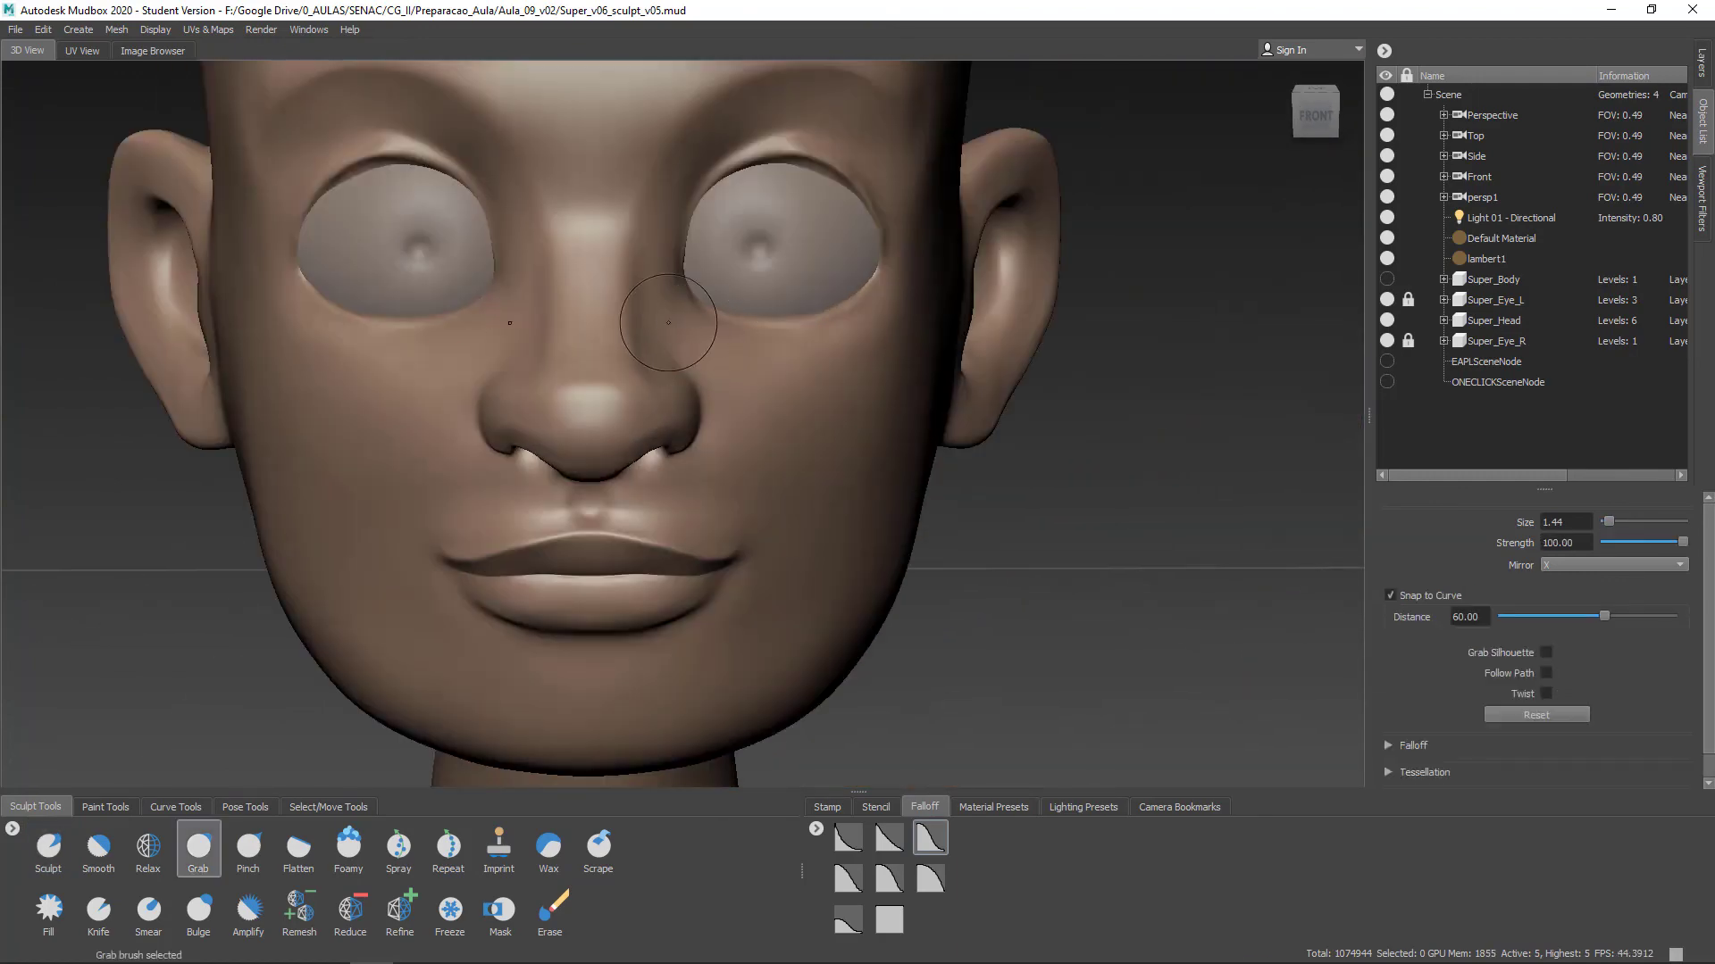
mouse_move(648, 364)
left_mouse_down("alt")
mouse_move(747, 338)
mouse_move(697, 300)
mouse_move(727, 327)
mouse_move(767, 189)
mouse_move(872, 193)
mouse_move(732, 208)
left_mouse_up("alt")
Smooth the outer brow above the left eye at subdivision level 4 with brush size 2.75, and return to level 5
key("1")
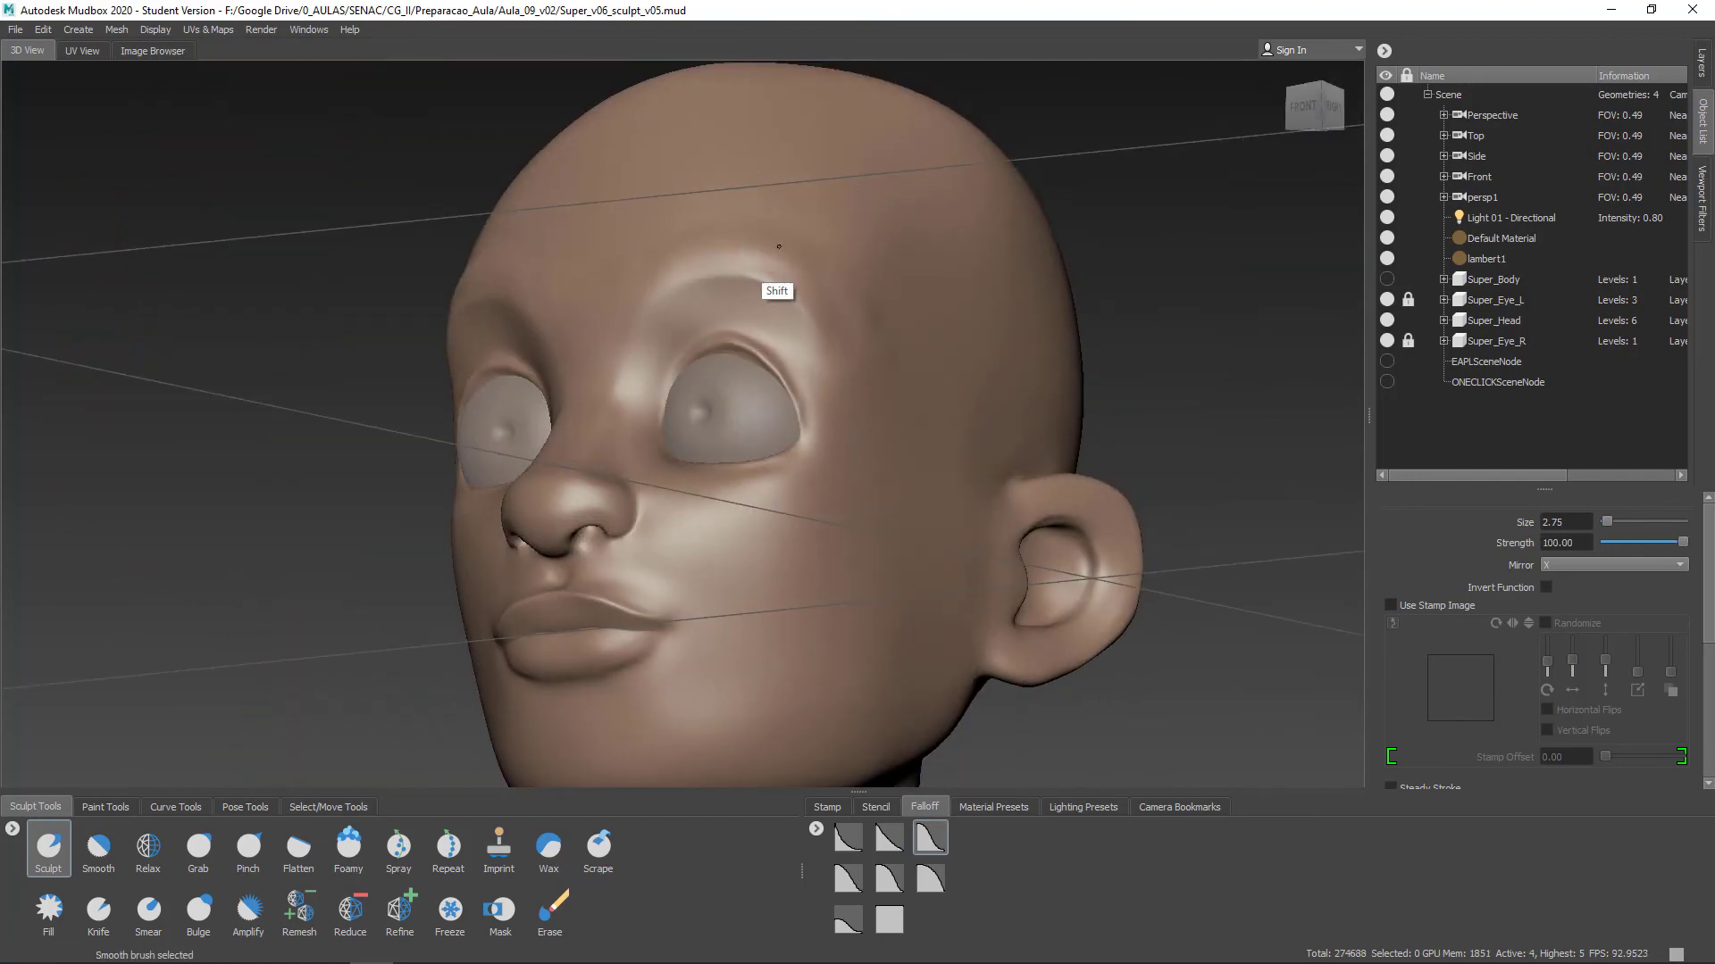
left_click_drag(804, 290, 887, 282, "alt")
key("4")
right_click_drag(887, 282, 857, 500, "alt")
left_click_drag(857, 402, 936, 294, "alt")
key("Page_Up")
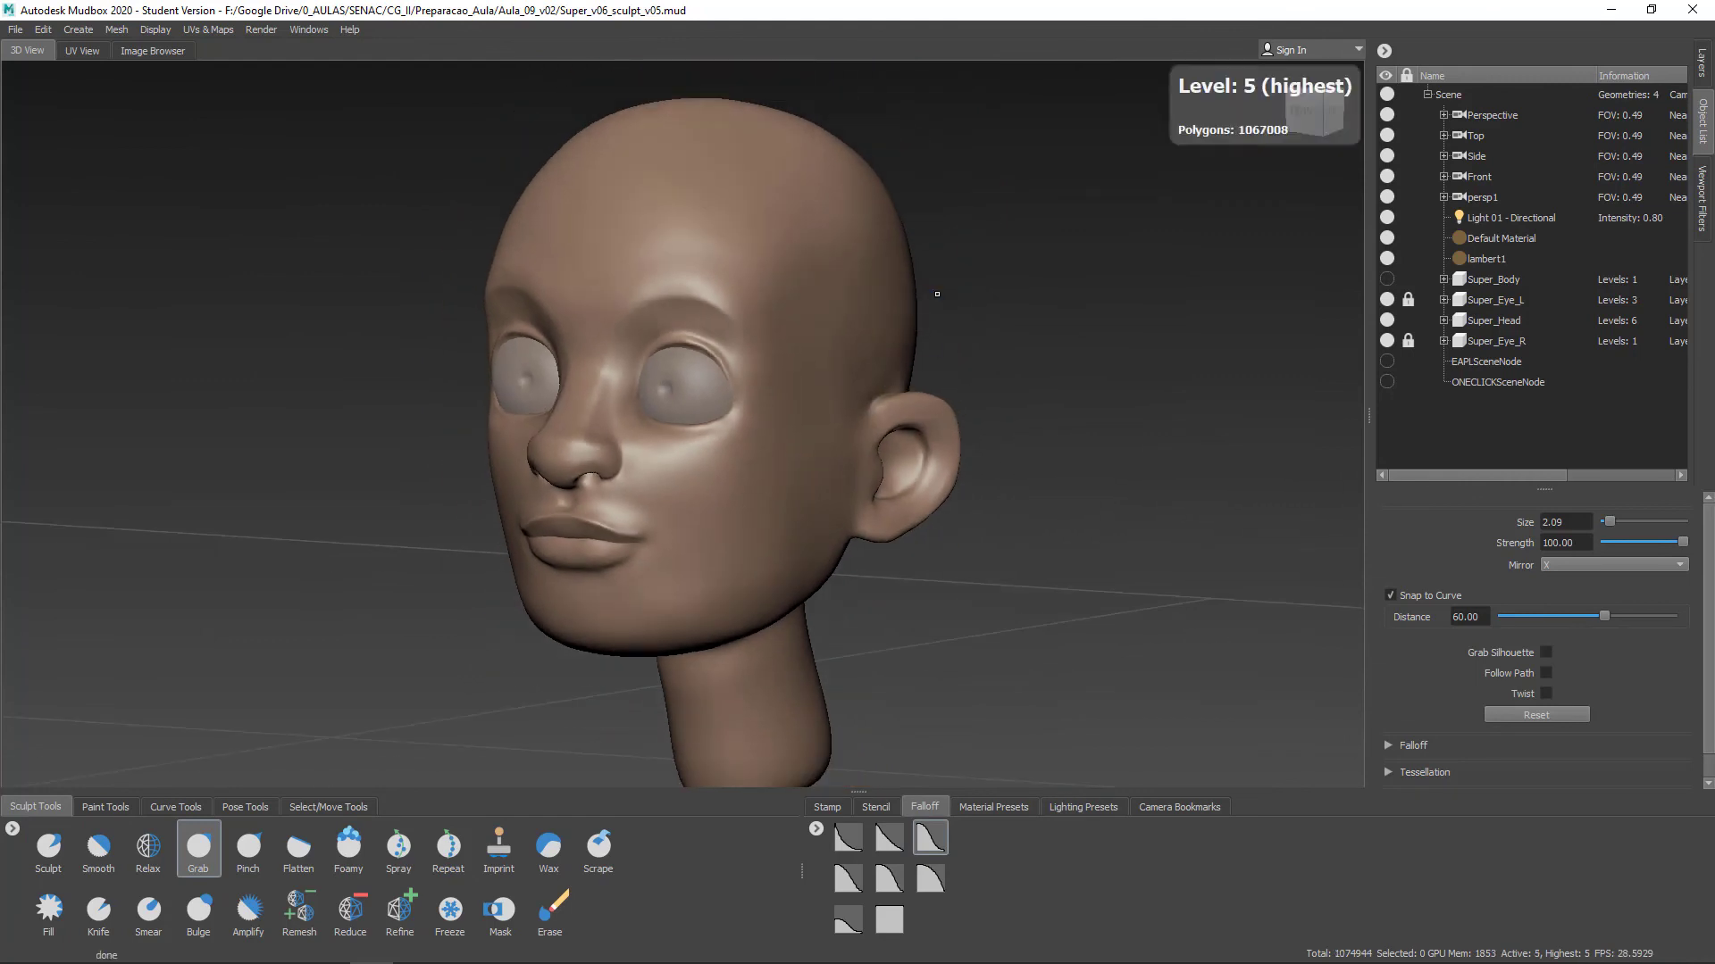
Sculpt the muscle line running down the side of the neck with brush size 2.09 and strength 0.61
key("1")
left_click_drag(758, 688, 772, 572, "alt")
right_click_drag(773, 571, 857, 616, "alt")
mouse_move(826, 581)
left_mouse_down()
mouse_move(759, 759)
mouse_move(714, 571)
left_mouse_up()
left_click_drag(1001, 357, 933, 572)
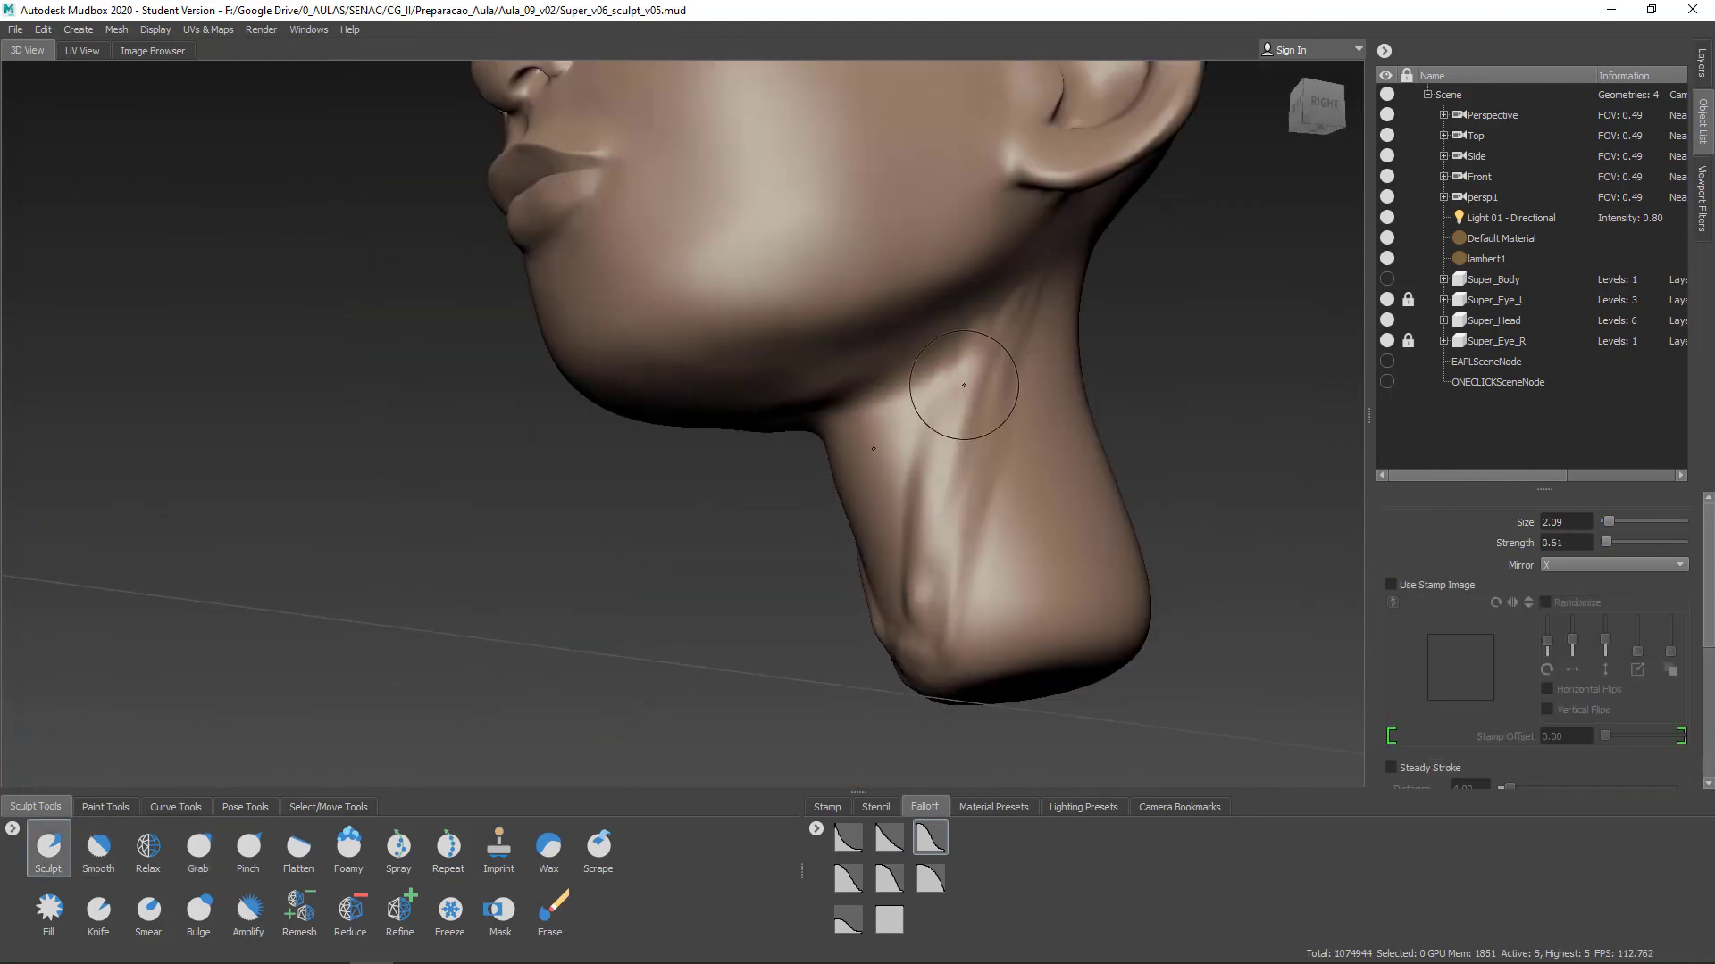
Smooth the sculpted neck muscle and the base of the neck so they blend into the surrounding surface
left_click_drag(963, 385, 928, 572, "shift")
mouse_move(786, 464)
left_mouse_down("alt")
mouse_move(892, 478)
mouse_move(777, 446)
left_mouse_up("alt")
left_click_drag(888, 440, 991, 464, "alt")
left_click_drag(818, 616, 803, 688, "shift")
right_click_drag(893, 688, 803, 688, "alt")
mouse_move(1000, 679)
left_mouse_down("alt")
mouse_move(1077, 697)
mouse_move(822, 690)
left_mouse_up("alt")
key("shift")
Start saving the head sculpt scene as a new file
left_click(16, 29)
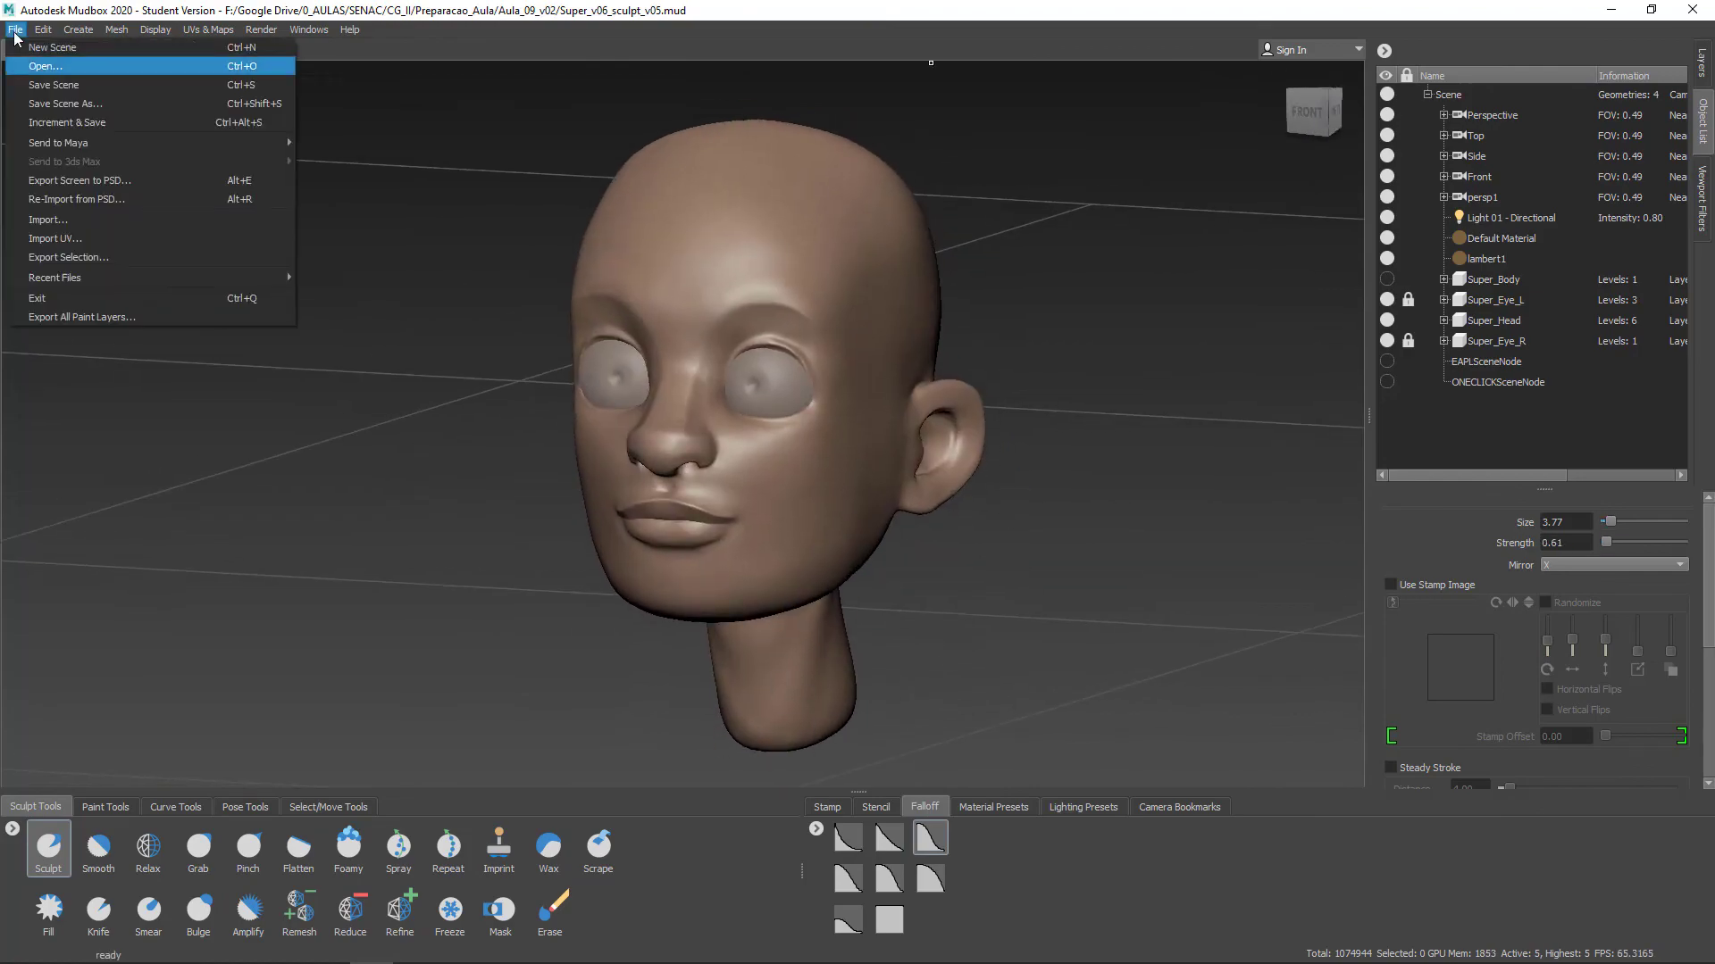
left_click(53, 107)
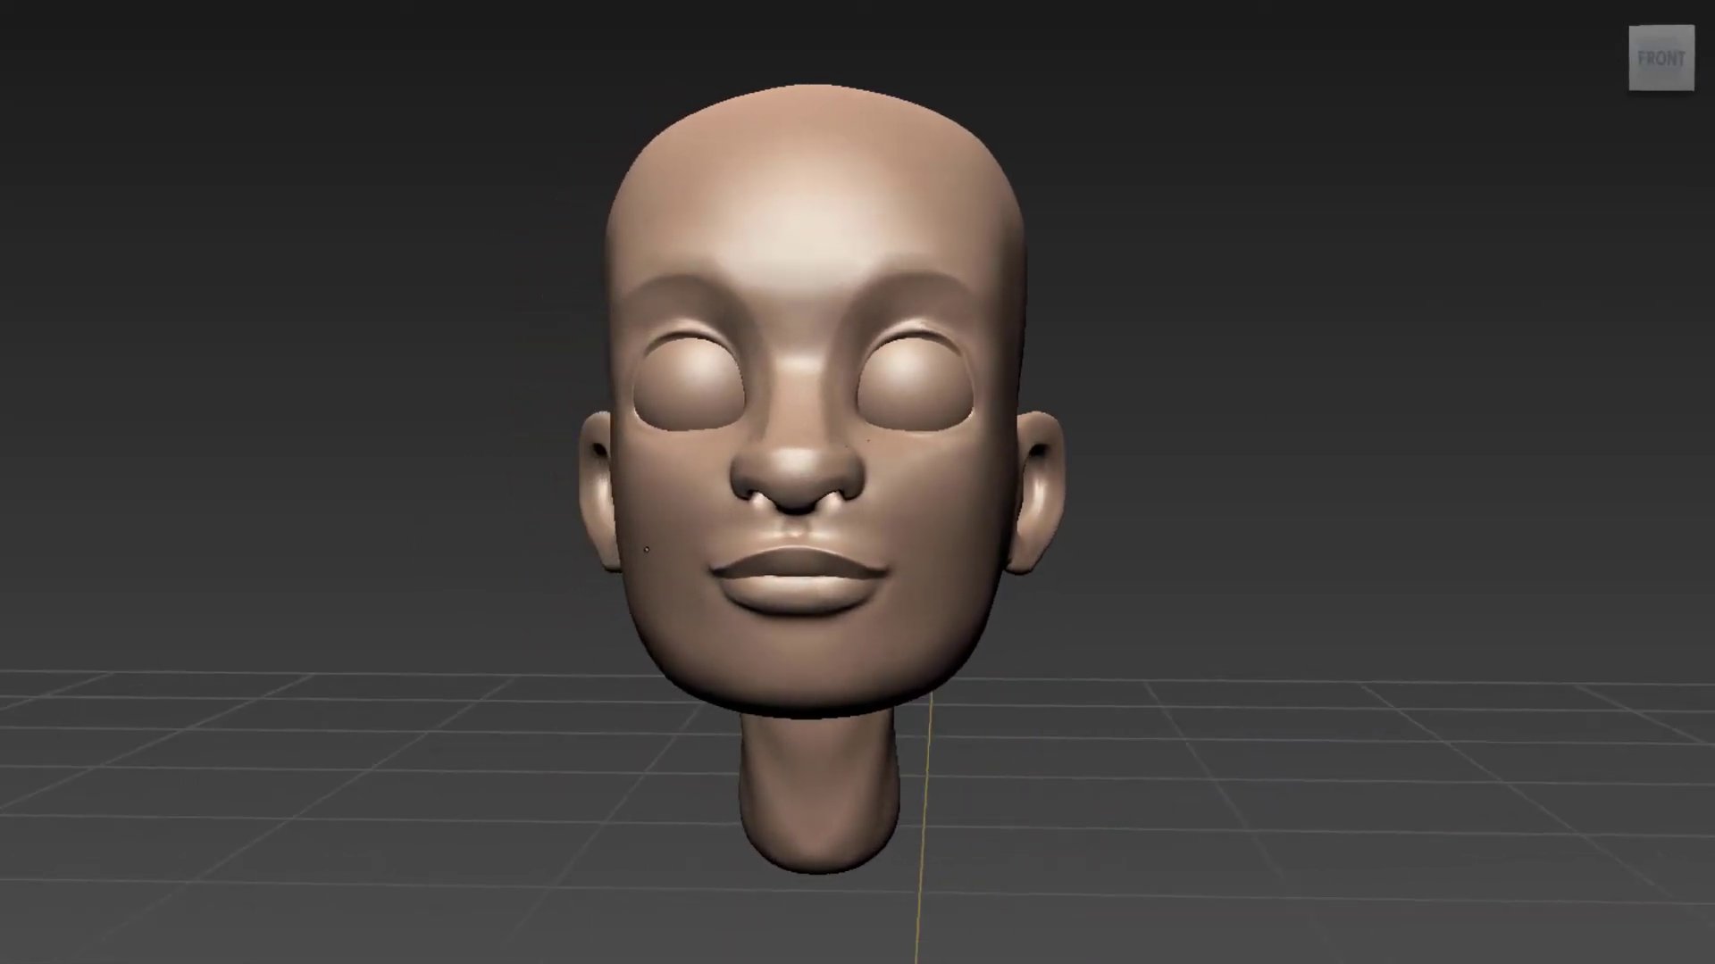